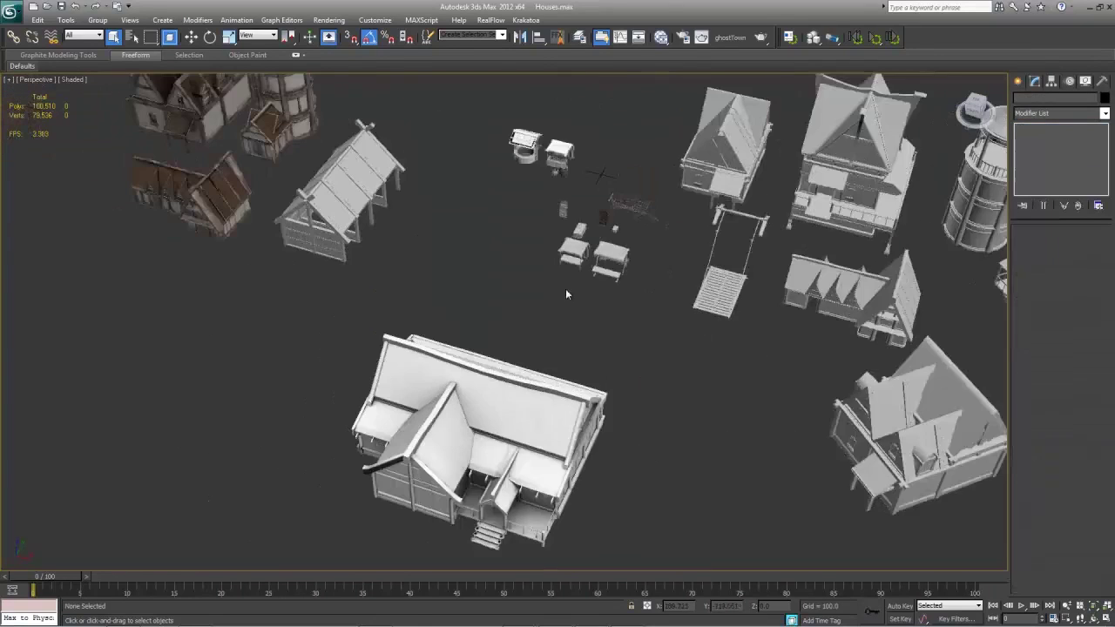
- Select the roof of the small house entrance beside the tower and examine its tiles and beams up close
{"action": "left_click", "coordinate": [528, 304]}
{"action": "middle_click_drag", "start_coordinate": [354, 299], "coordinate": [502, 365]}
{"action": "scroll", "coordinate": [354, 359], "scroll_direction": "up", "scroll_amount": 2}
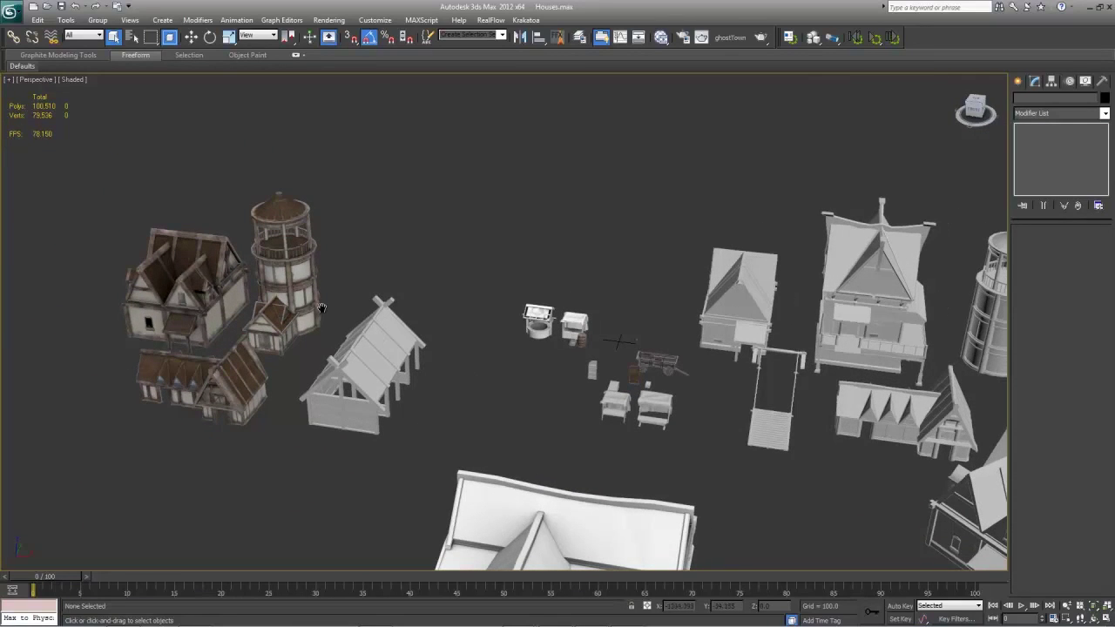
{"action": "middle_click_drag", "start_coordinate": [323, 309], "coordinate": [378, 252]}
{"action": "scroll", "coordinate": [397, 241], "scroll_direction": "up", "scroll_amount": 3}
{"action": "left_click", "coordinate": [275, 248]}
{"action": "key", "text": "z"}
{"action": "middle_click_drag", "start_coordinate": [529, 308], "coordinate": [475, 317], "text": "alt"}
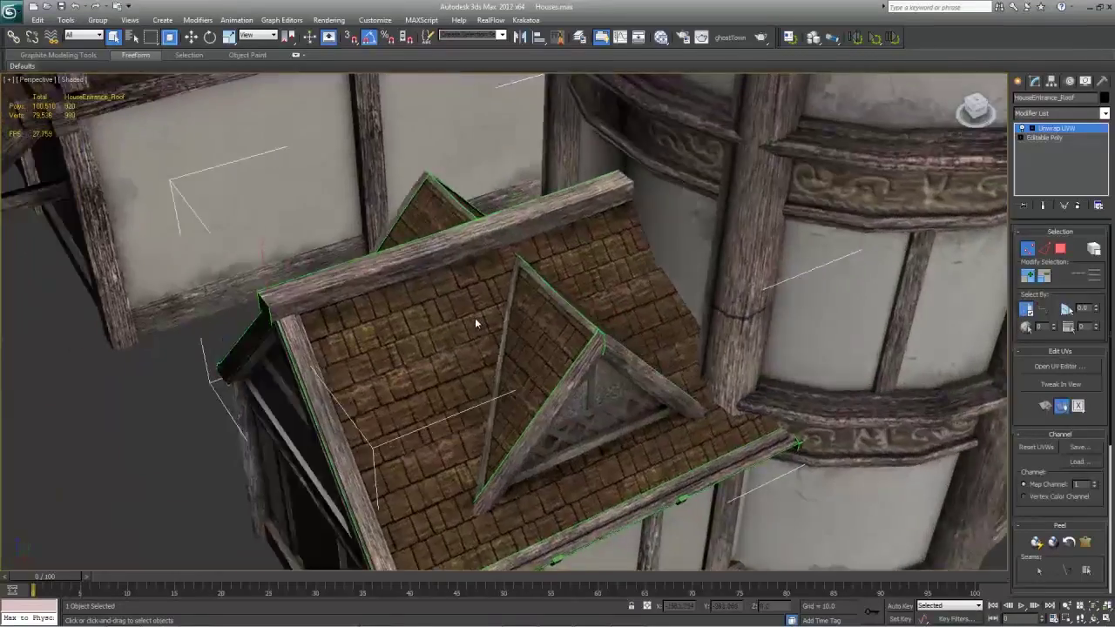
- Select the wooden wagon among the props and examine it up close from several sides
{"action": "scroll", "coordinate": [475, 317], "scroll_direction": "down", "scroll_amount": 8}
{"action": "middle_click_drag", "start_coordinate": [690, 310], "coordinate": [633, 267]}
{"action": "scroll", "coordinate": [633, 267], "scroll_direction": "down", "scroll_amount": 3}
{"action": "middle_click_drag", "start_coordinate": [645, 349], "coordinate": [570, 250]}
{"action": "scroll", "coordinate": [589, 396], "scroll_direction": "up", "scroll_amount": 3}
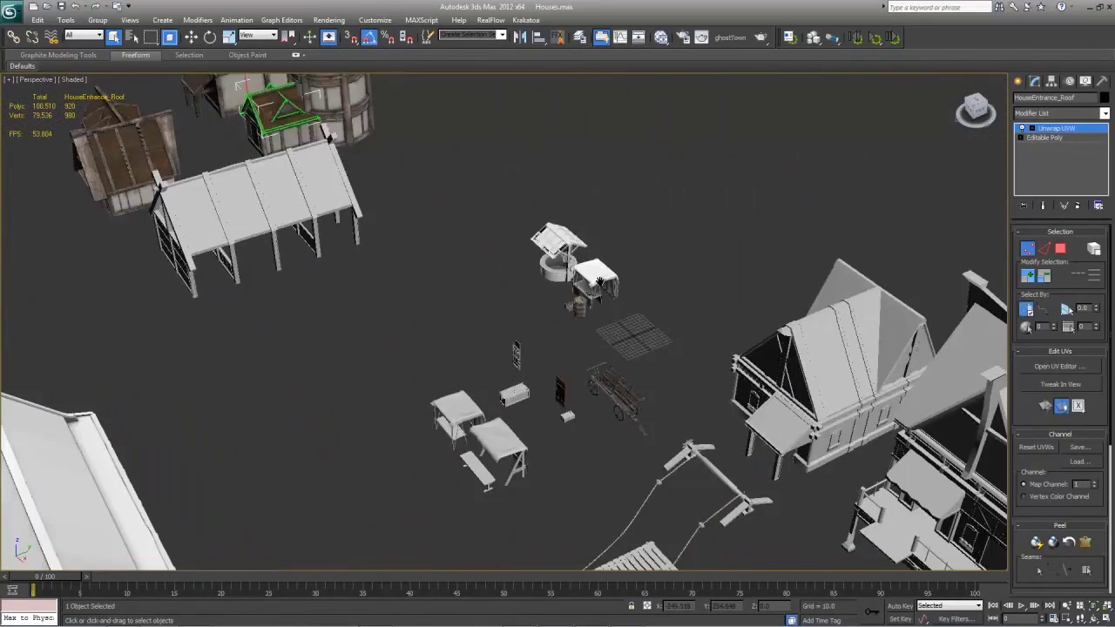
{"action": "left_click", "coordinate": [598, 389]}
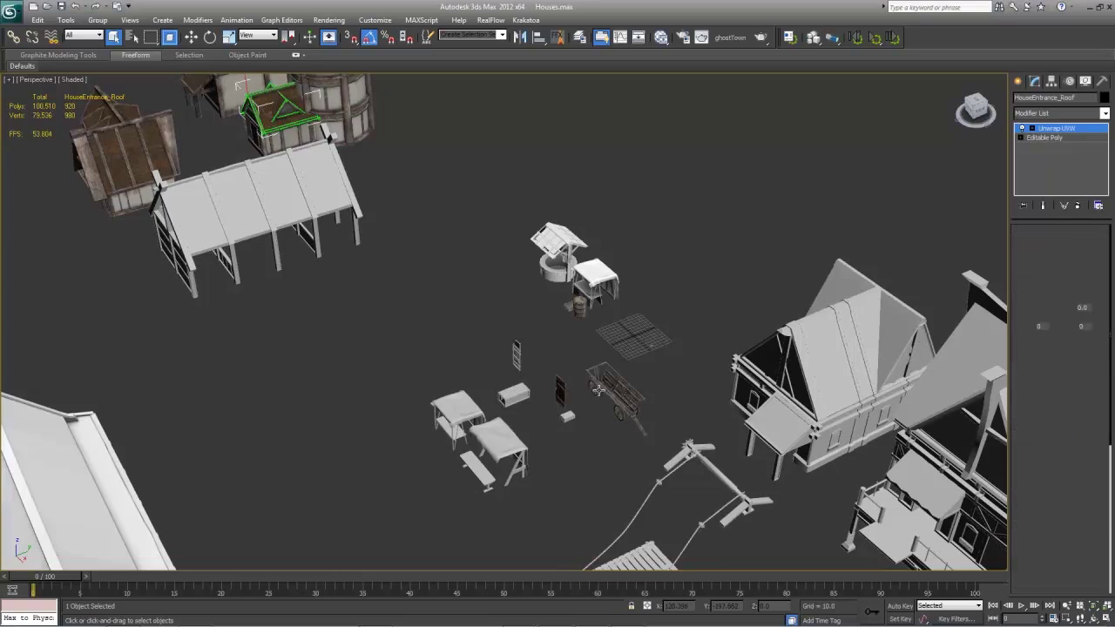
{"action": "key", "text": "z"}
{"action": "middle_click_drag", "start_coordinate": [598, 389], "coordinate": [672, 361], "text": "alt"}
{"action": "scroll", "coordinate": [527, 449], "scroll_direction": "down", "scroll_amount": 3}
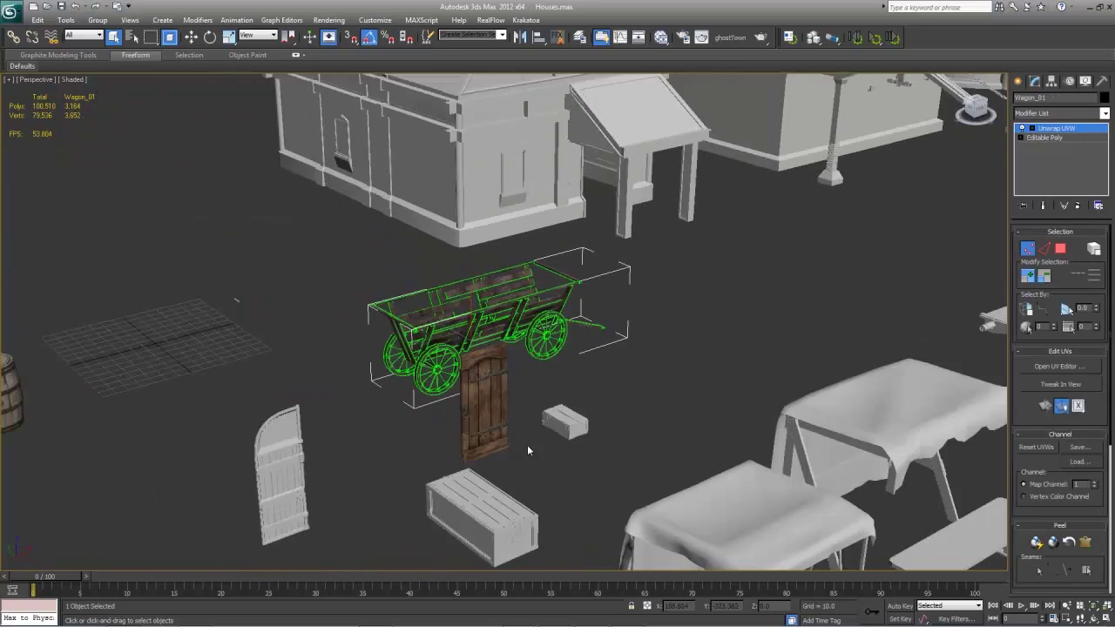
- Inspect the textured wooden door and the barrel beside the market stall, framing each in the view
{"action": "left_click", "coordinate": [462, 427]}
{"action": "key", "text": "z"}
{"action": "scroll", "coordinate": [654, 404], "scroll_direction": "down", "scroll_amount": 2}
{"action": "scroll", "coordinate": [645, 380], "scroll_direction": "down", "scroll_amount": 10}
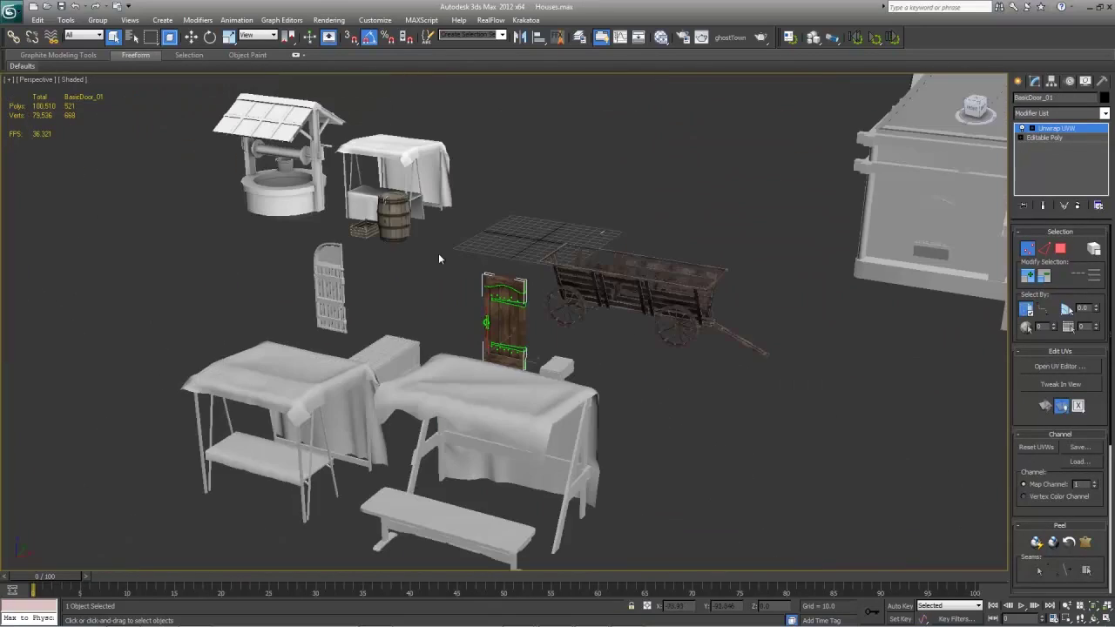
{"action": "left_click", "coordinate": [399, 235]}
{"action": "key", "text": "z"}
{"action": "scroll", "coordinate": [464, 370], "scroll_direction": "down", "scroll_amount": 3}
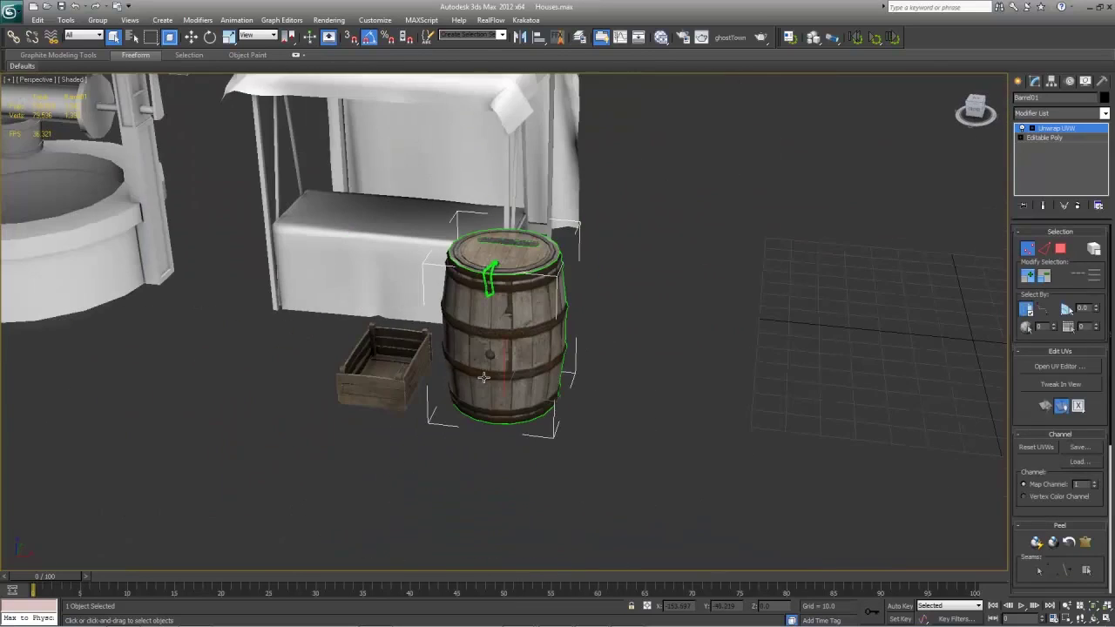
- Select the walls of the small house entrance and examine their textured surfaces together with the roof
{"action": "scroll", "coordinate": [261, 340], "scroll_direction": "down", "scroll_amount": 5}
{"action": "scroll", "coordinate": [261, 339], "scroll_direction": "down", "scroll_amount": 4}
{"action": "middle_click_drag", "start_coordinate": [261, 340], "coordinate": [366, 329]}
{"action": "scroll", "coordinate": [401, 332], "scroll_direction": "up", "scroll_amount": 3}
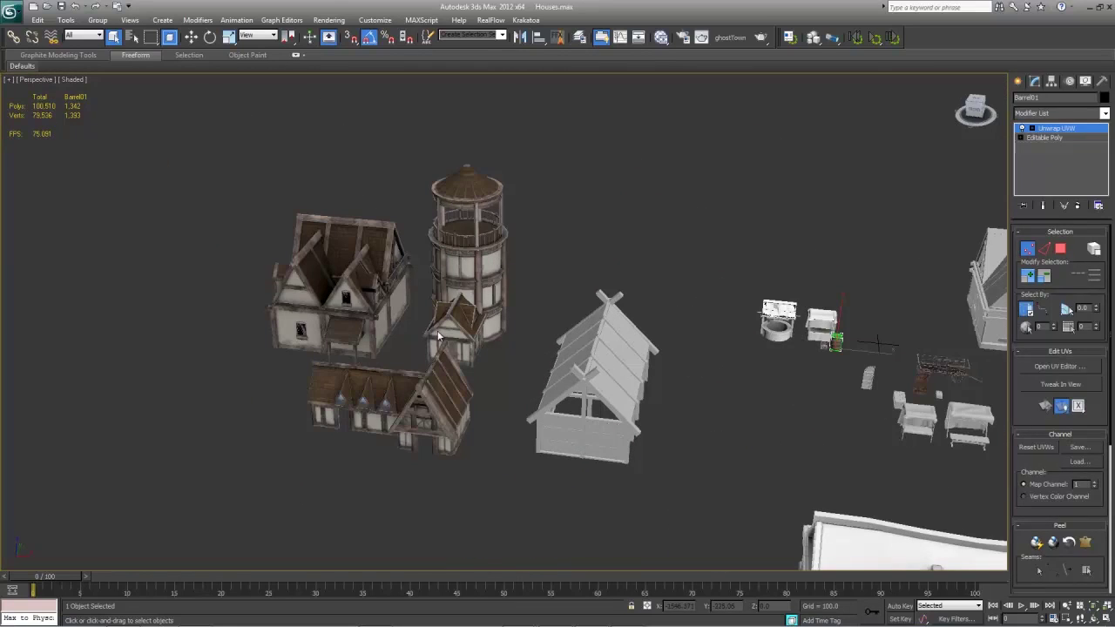
{"action": "left_click", "coordinate": [436, 337]}
{"action": "key", "text": "z"}
{"action": "middle_click_drag", "start_coordinate": [436, 337], "coordinate": [541, 361], "text": "alt"}
{"action": "scroll", "coordinate": [542, 360], "scroll_direction": "down", "scroll_amount": 6}
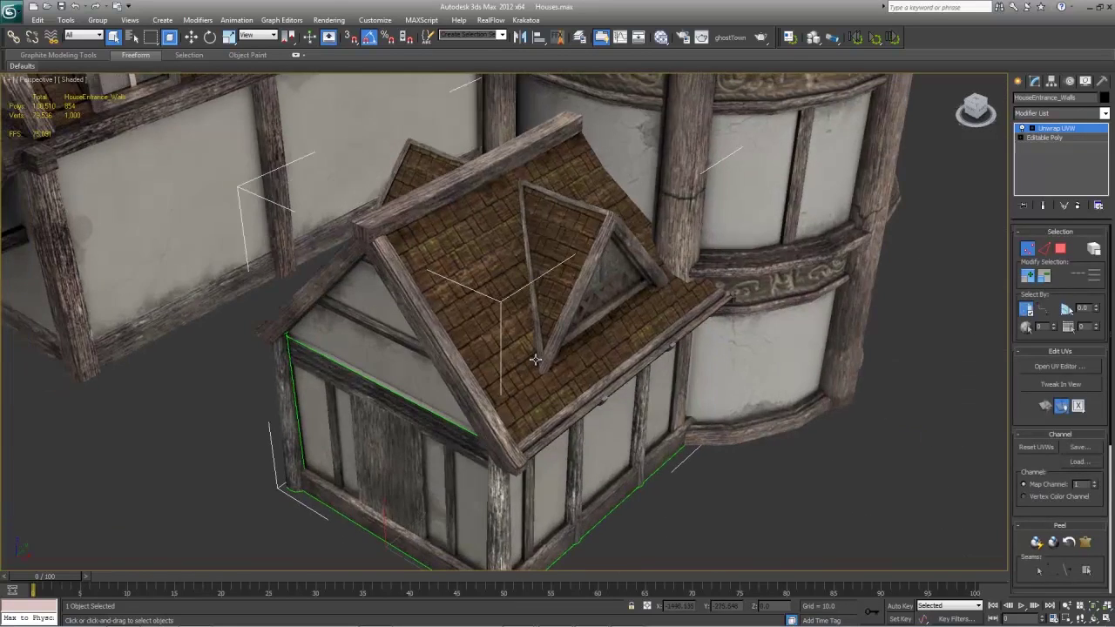
- Select the tower group, then frame the roof of the multi-gabled medium house and examine it from different angles
{"action": "left_click", "coordinate": [640, 300]}
{"action": "scroll", "coordinate": [588, 353], "scroll_direction": "down", "scroll_amount": 6}
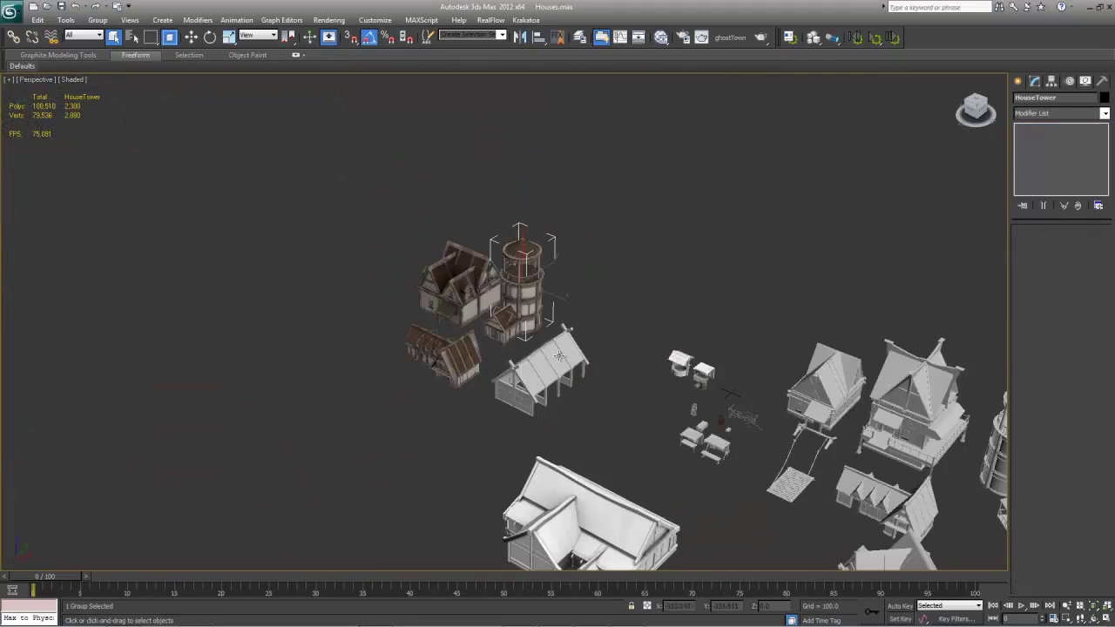
{"action": "scroll", "coordinate": [468, 346], "scroll_direction": "up", "scroll_amount": 6}
{"action": "left_click", "coordinate": [361, 174]}
{"action": "key", "text": "z"}
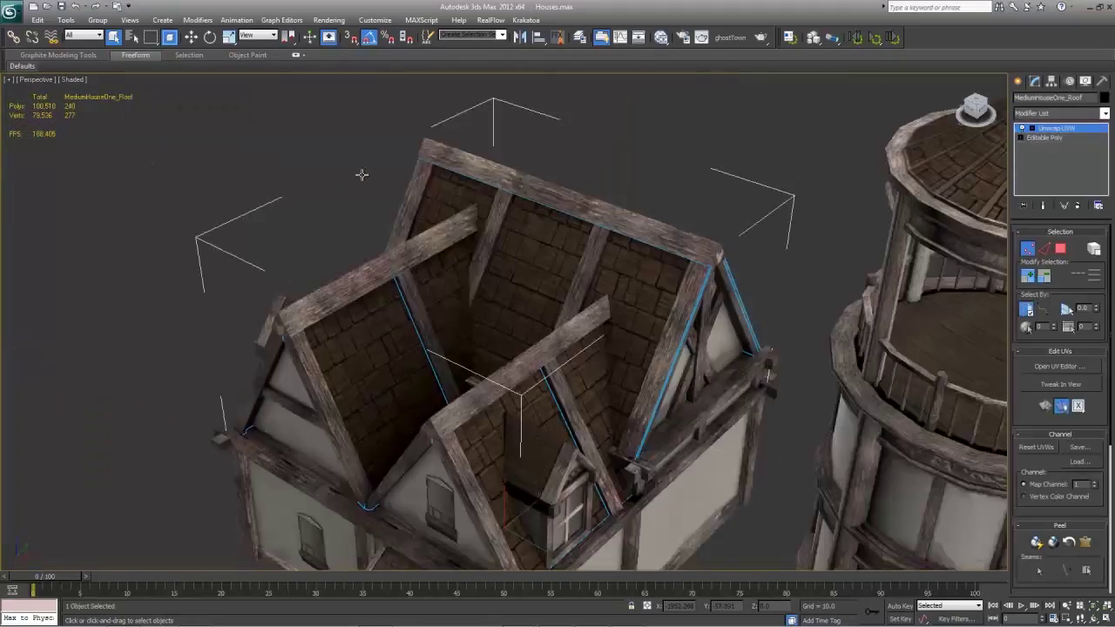
{"action": "middle_click_drag", "start_coordinate": [411, 374], "coordinate": [393, 190], "text": "alt"}
{"action": "scroll", "coordinate": [486, 330], "scroll_direction": "down", "scroll_amount": 5}
{"action": "scroll", "coordinate": [465, 328], "scroll_direction": "down", "scroll_amount": 4}
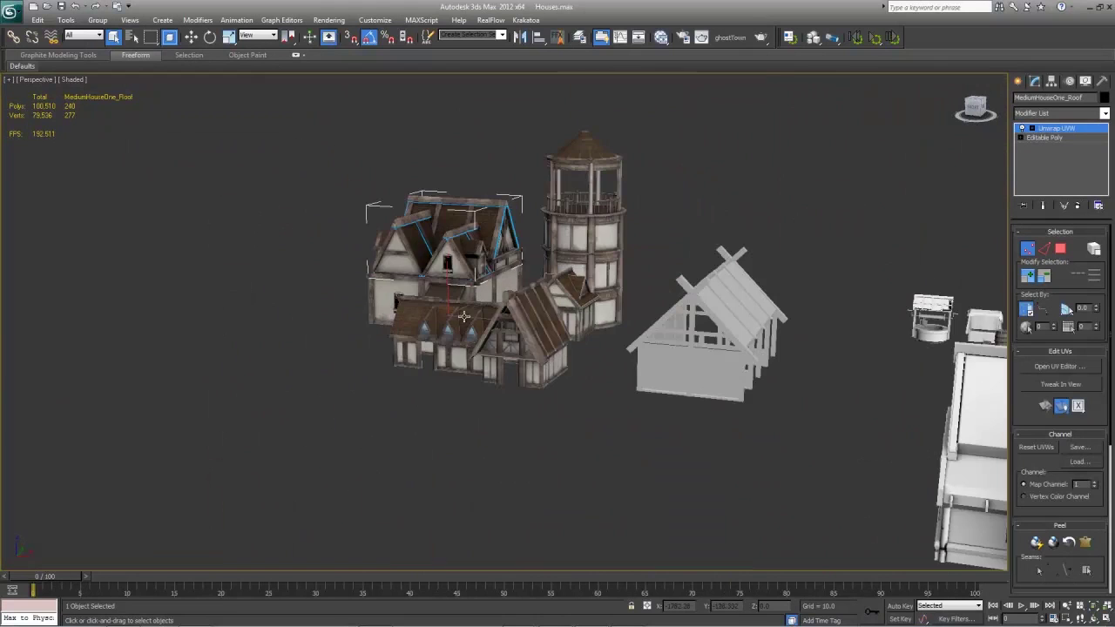
- Select the roof of the long medium house with three dormers and examine its shingles and beams up close
{"action": "left_click", "coordinate": [465, 328]}
{"action": "key", "text": "z"}
{"action": "middle_click_drag", "start_coordinate": [501, 345], "coordinate": [480, 365], "text": "alt"}
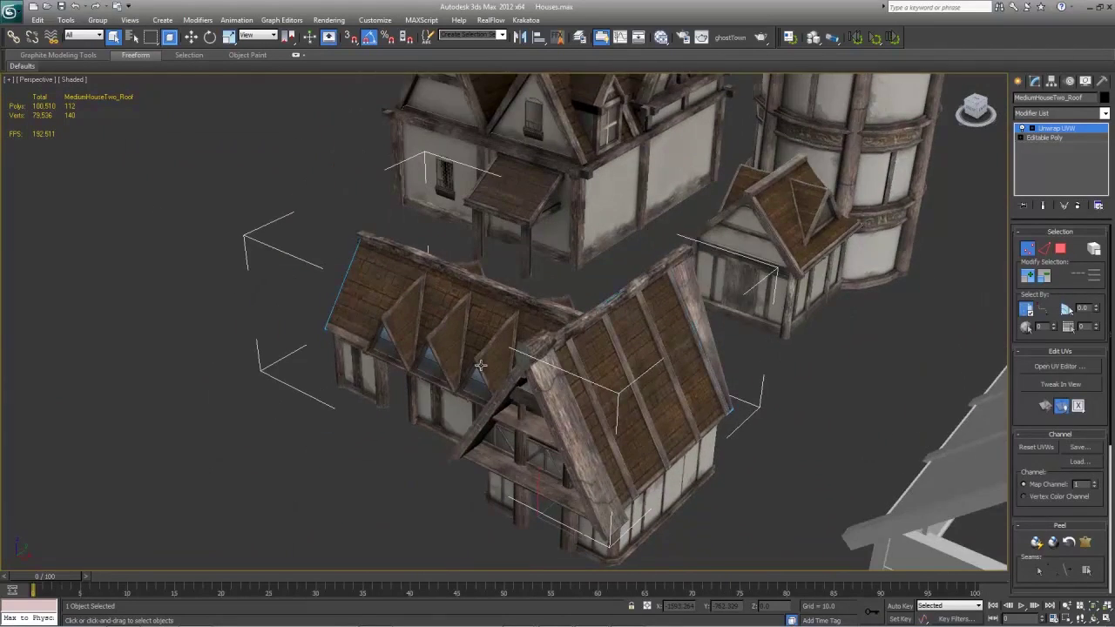
{"action": "scroll", "coordinate": [480, 365], "scroll_direction": "up", "scroll_amount": 3}
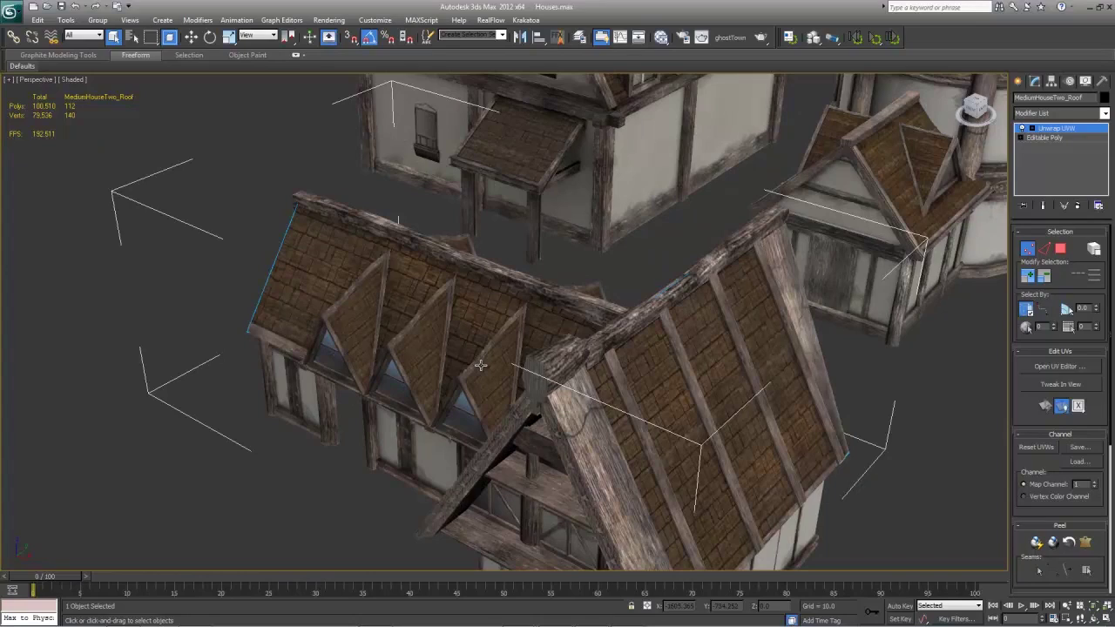
{"action": "middle_click_drag", "start_coordinate": [735, 237], "coordinate": [702, 250]}
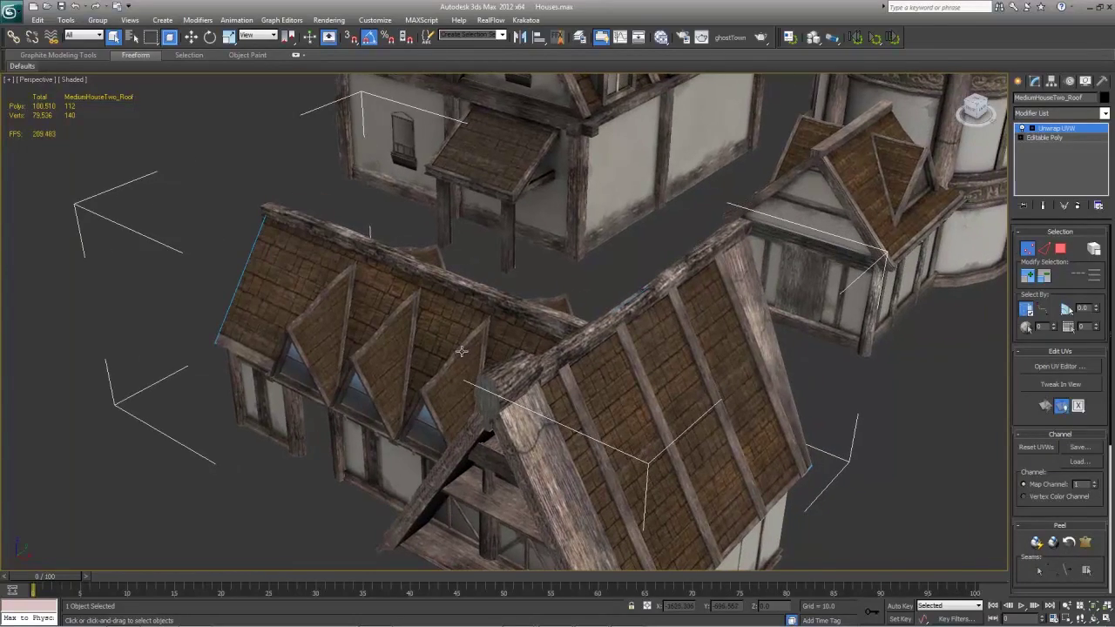
{"action": "scroll", "coordinate": [462, 352], "scroll_direction": "up", "scroll_amount": 5}
{"action": "middle_click_drag", "start_coordinate": [463, 352], "coordinate": [610, 252]}
{"action": "scroll", "coordinate": [683, 252], "scroll_direction": "down", "scroll_amount": 3}
{"action": "middle_click_drag", "start_coordinate": [683, 253], "coordinate": [475, 295]}
{"action": "scroll", "coordinate": [488, 291], "scroll_direction": "down", "scroll_amount": 3}
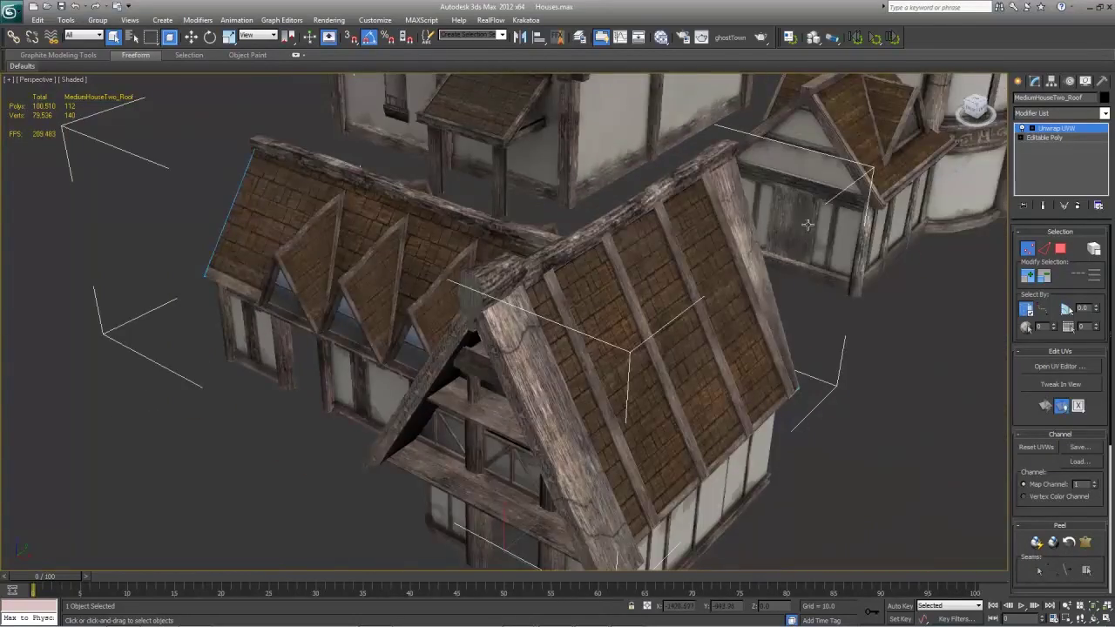
{"action": "middle_click_drag", "start_coordinate": [794, 263], "coordinate": [540, 343]}
{"action": "scroll", "coordinate": [540, 345], "scroll_direction": "down", "scroll_amount": 5}
- Inspect the small entrance building and then the round tower group, including its roof, balcony and walls
{"action": "left_click", "coordinate": [622, 265]}
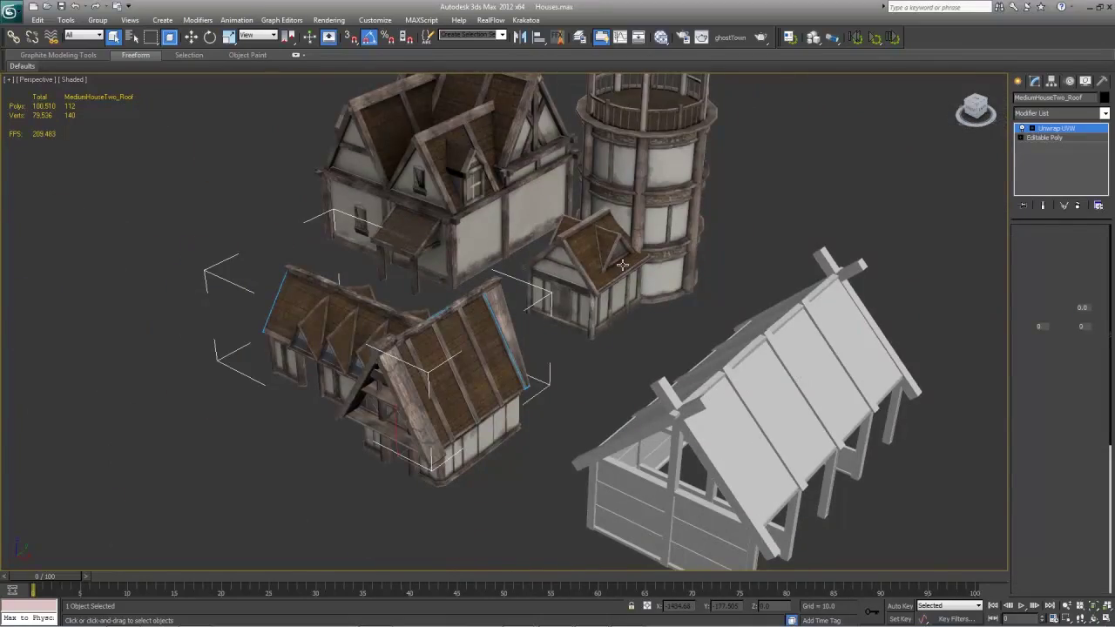
{"action": "key", "text": "z"}
{"action": "scroll", "coordinate": [641, 306], "scroll_direction": "down", "scroll_amount": 5}
{"action": "left_click", "coordinate": [642, 306]}
{"action": "middle_click_drag", "start_coordinate": [641, 307], "coordinate": [666, 342], "text": "alt"}
{"action": "scroll", "coordinate": [638, 418], "scroll_direction": "down", "scroll_amount": 4}
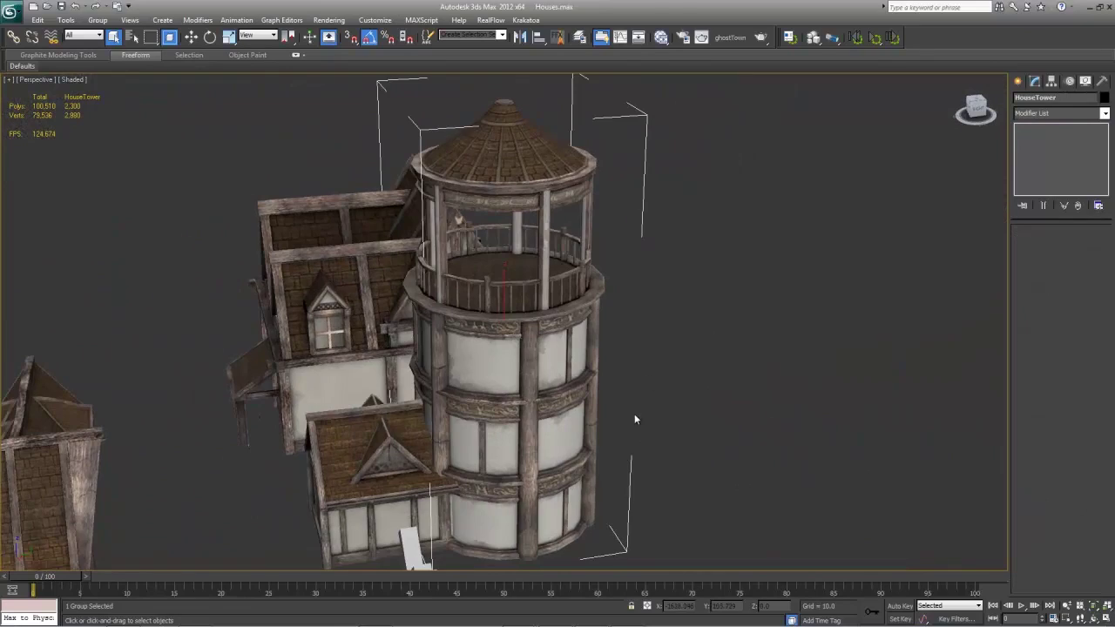
{"action": "middle_click_drag", "start_coordinate": [581, 360], "coordinate": [535, 307]}
{"action": "scroll", "coordinate": [590, 266], "scroll_direction": "down", "scroll_amount": 4}
{"action": "key", "text": "z"}
{"action": "scroll", "coordinate": [534, 306], "scroll_direction": "up", "scroll_amount": 5}
{"action": "scroll", "coordinate": [534, 307], "scroll_direction": "down", "scroll_amount": 5}
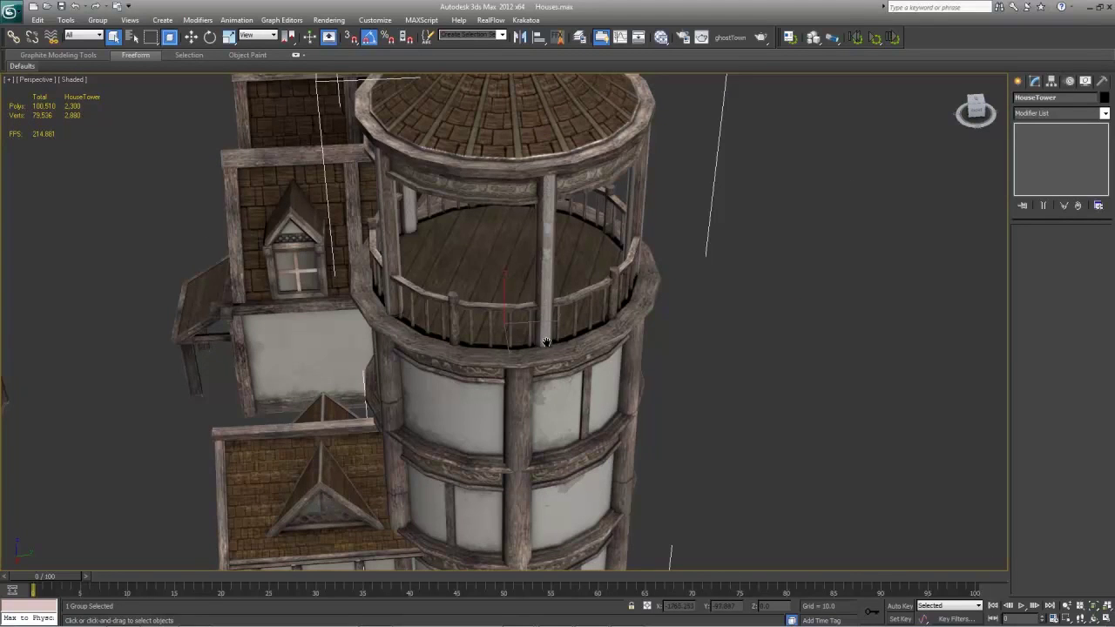
{"action": "scroll", "coordinate": [537, 373], "scroll_direction": "down", "scroll_amount": 6}
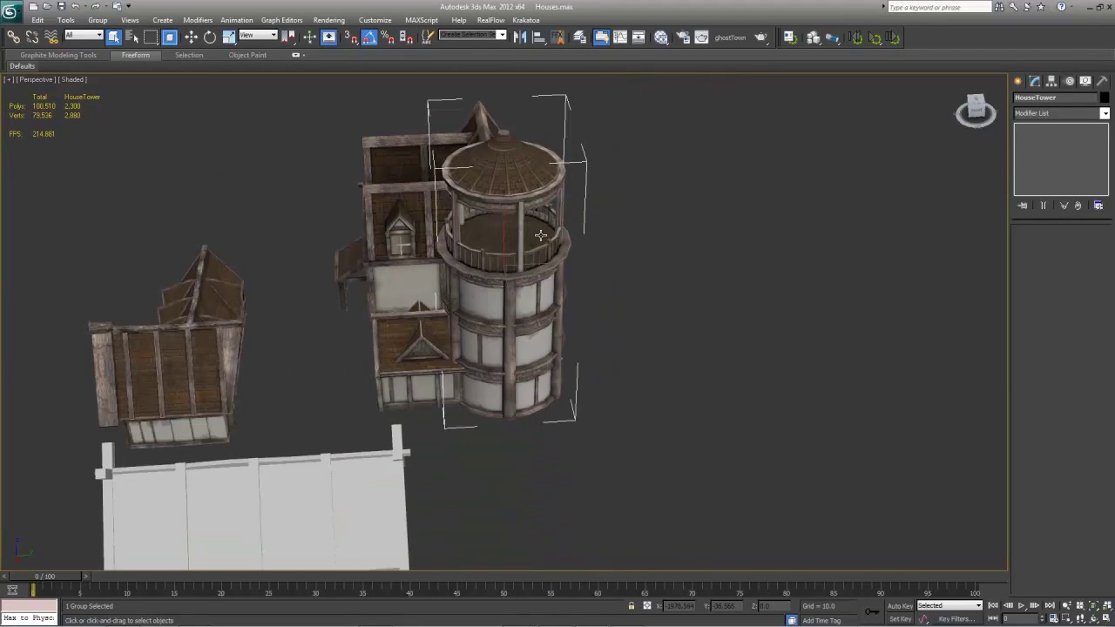
{"action": "scroll", "coordinate": [542, 262], "scroll_direction": "down", "scroll_amount": 6}
{"action": "scroll", "coordinate": [471, 440], "scroll_direction": "up", "scroll_amount": 4}
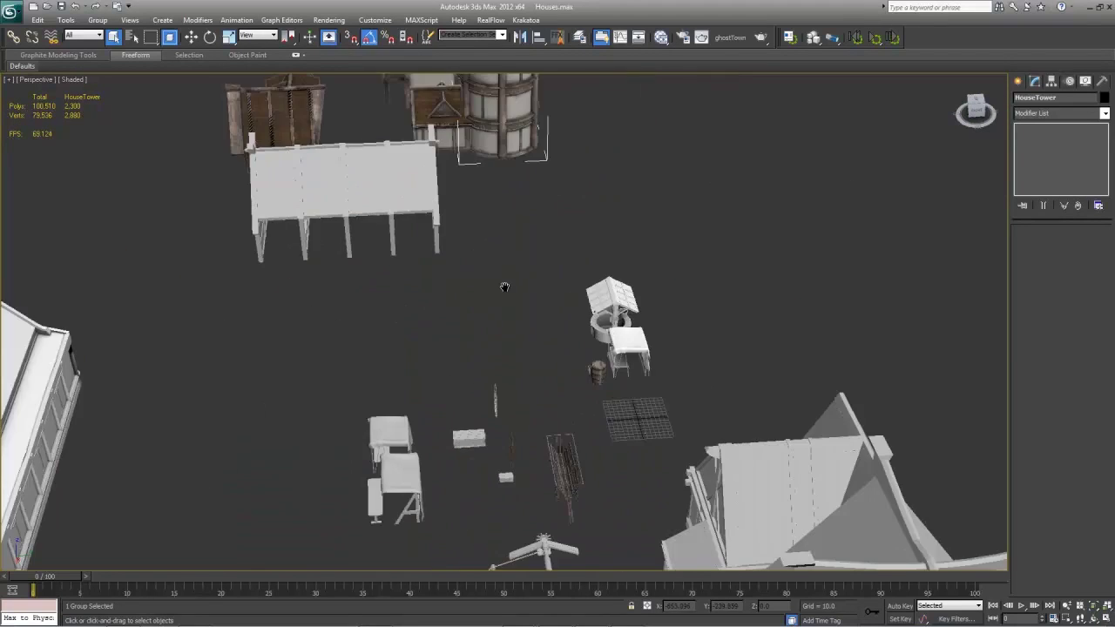
- Inspect the untextured long crate and the neighbouring prop, framing each in the view
{"action": "left_click", "coordinate": [466, 441]}
{"action": "key", "text": "z"}
{"action": "middle_click_drag", "start_coordinate": [481, 409], "coordinate": [687, 391], "text": "alt"}
{"action": "scroll", "coordinate": [648, 319], "scroll_direction": "down", "scroll_amount": 4}
{"action": "left_click", "coordinate": [760, 254]}
{"action": "key", "text": "z"}
- Select the small untextured chest group and examine its modelled planks, hinges and rivets from several distances
{"action": "left_click", "coordinate": [771, 392]}
{"action": "key", "text": "z"}
{"action": "mouse_move", "coordinate": [649, 437]}
{"action": "middle_mouse_down", "text": "alt"}
{"action": "mouse_move", "coordinate": [543, 386]}
{"action": "mouse_move", "coordinate": [647, 434]}
{"action": "middle_mouse_up", "text": "alt"}
{"action": "scroll", "coordinate": [526, 386], "scroll_direction": "down", "scroll_amount": 3}
{"action": "scroll", "coordinate": [526, 386], "scroll_direction": "down", "scroll_amount": 2}
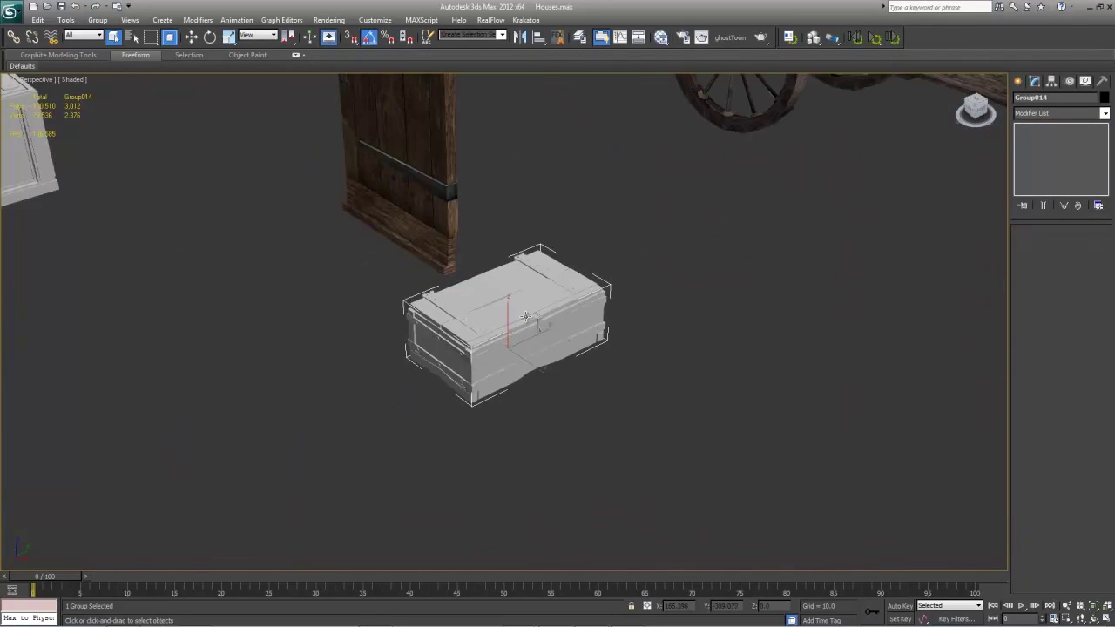
{"action": "scroll", "coordinate": [527, 317], "scroll_direction": "up", "scroll_amount": 5}
{"action": "middle_click_drag", "start_coordinate": [499, 468], "coordinate": [512, 448], "text": "alt"}
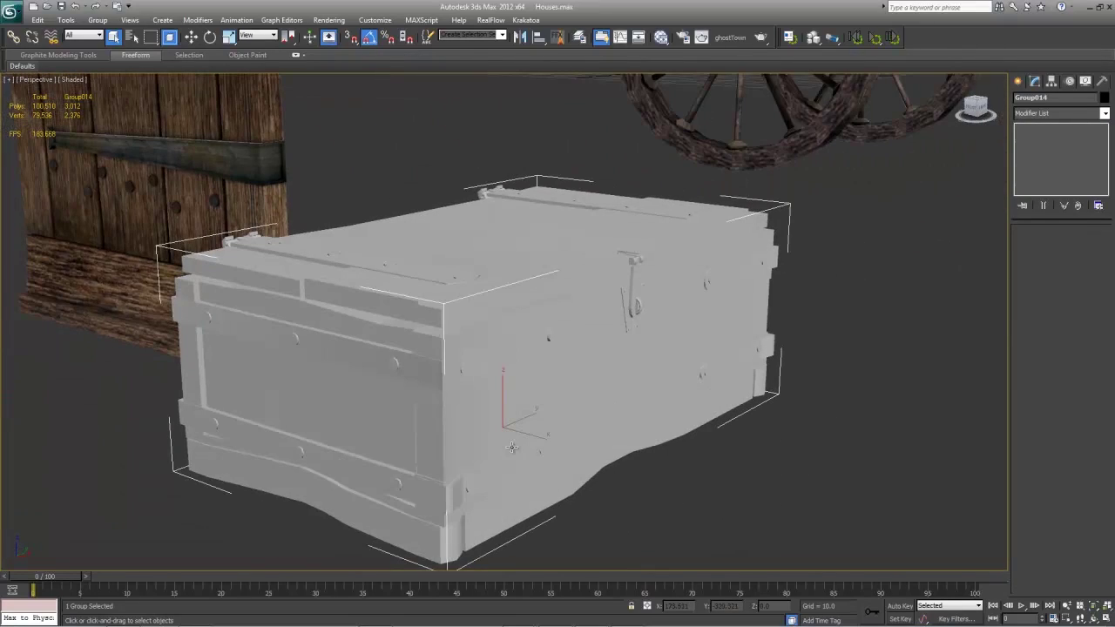
{"action": "scroll", "coordinate": [513, 448], "scroll_direction": "down", "scroll_amount": 4}
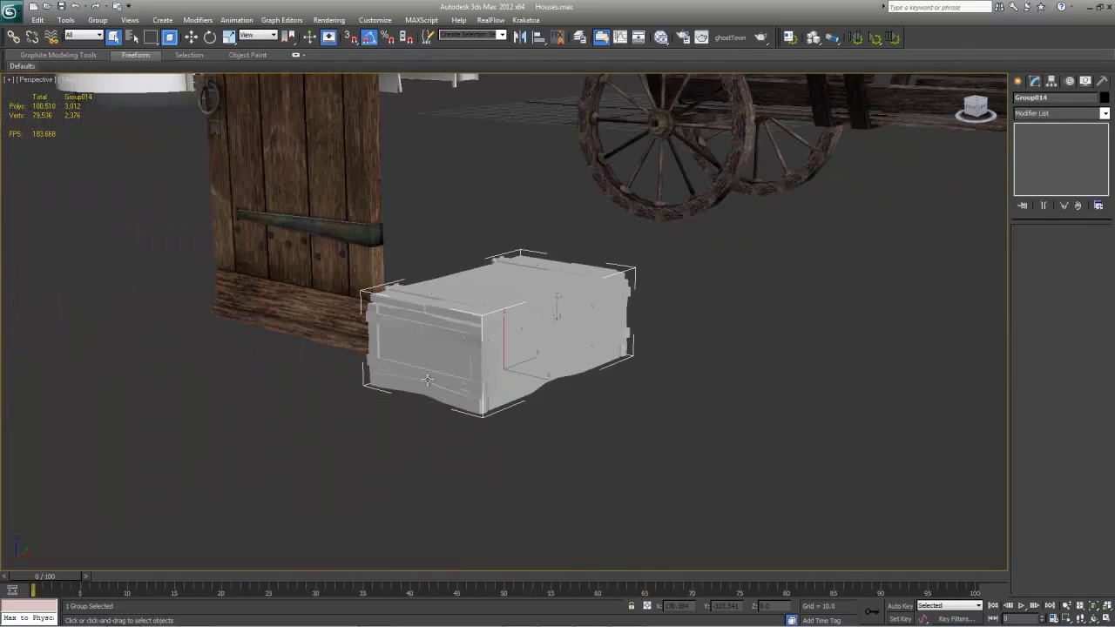
- Frame the wooden door beside the chest, then return to the chest group and examine its lid and sides
{"action": "left_click", "coordinate": [319, 299]}
{"action": "key", "text": "z"}
{"action": "middle_click_drag", "start_coordinate": [446, 336], "coordinate": [471, 340], "text": "alt"}
{"action": "middle_click_drag", "start_coordinate": [731, 509], "coordinate": [681, 414]}
{"action": "left_click", "coordinate": [684, 482]}
{"action": "key", "text": "z"}
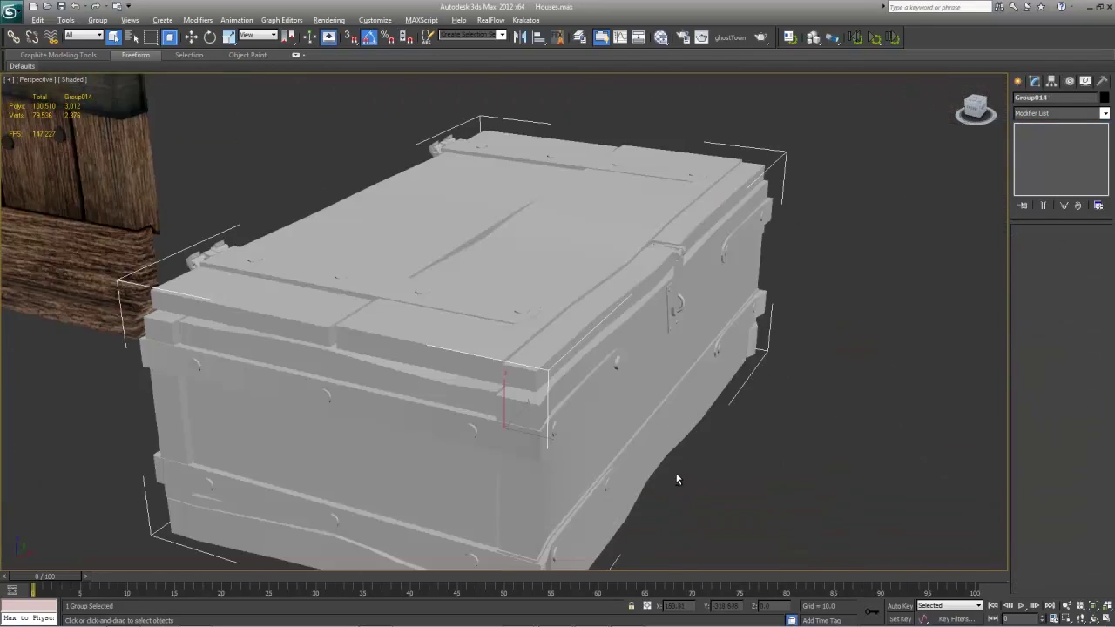
{"action": "middle_click_drag", "start_coordinate": [677, 479], "coordinate": [598, 465], "text": "alt"}
{"action": "scroll", "coordinate": [598, 465], "scroll_direction": "down", "scroll_amount": 4}
{"action": "middle_click_drag", "start_coordinate": [545, 397], "coordinate": [605, 401], "text": "alt"}
{"action": "scroll", "coordinate": [604, 401], "scroll_direction": "down", "scroll_amount": 4}
- Frame the wooden door, turn on edged faces in the viewport and inspect its wireframe and texture with nothing selected
{"action": "left_click", "coordinate": [450, 202]}
{"action": "left_click", "coordinate": [450, 202]}
{"action": "key", "text": "z"}
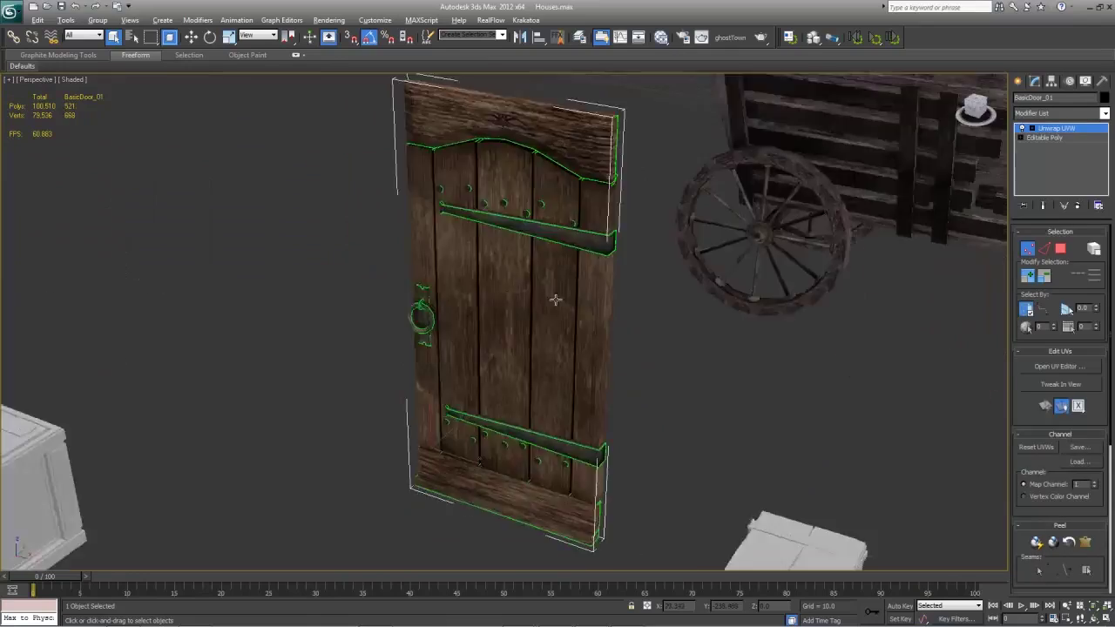
{"action": "middle_click_drag", "start_coordinate": [552, 298], "coordinate": [540, 308], "text": "alt"}
{"action": "key", "text": "F4"}
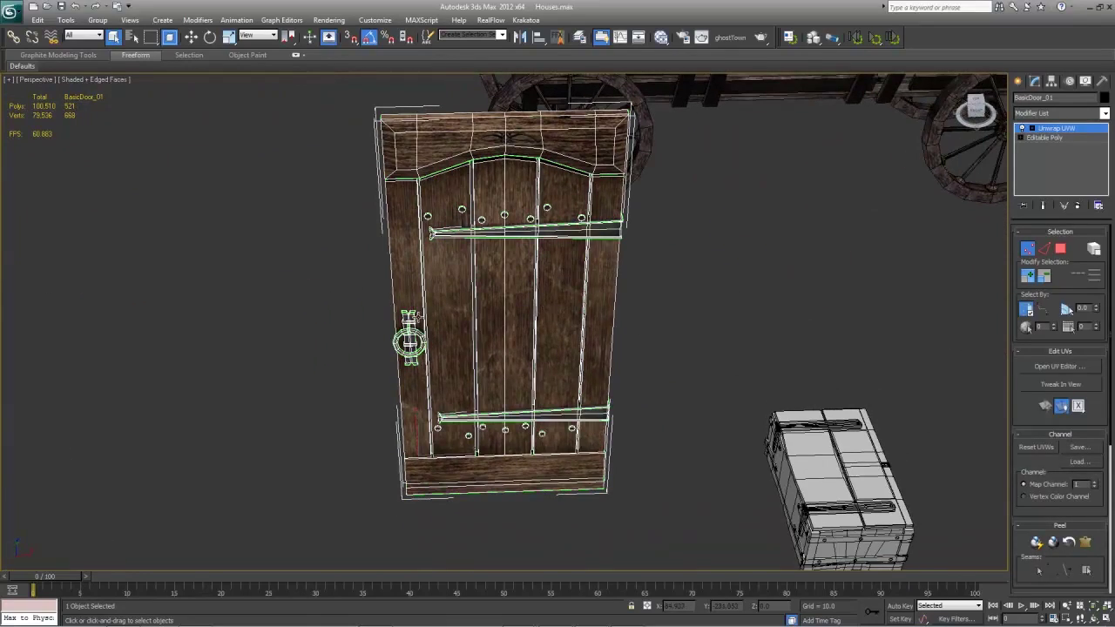
{"action": "left_click", "coordinate": [749, 372]}
{"action": "scroll", "coordinate": [662, 418], "scroll_direction": "up", "scroll_amount": 8}
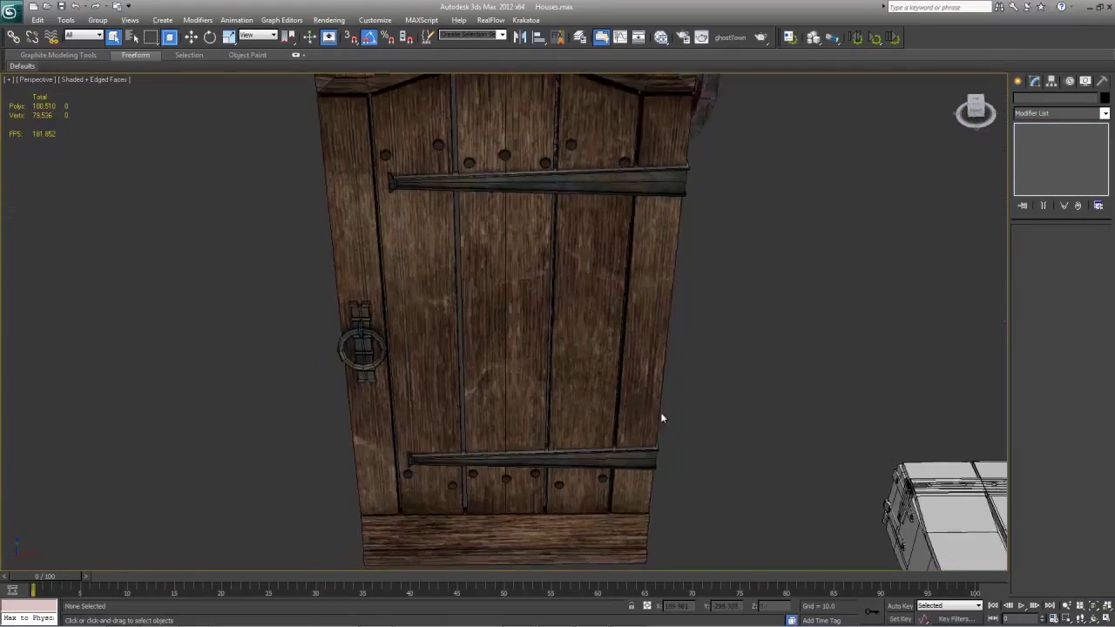
{"action": "scroll", "coordinate": [662, 383], "scroll_direction": "down", "scroll_amount": 10}
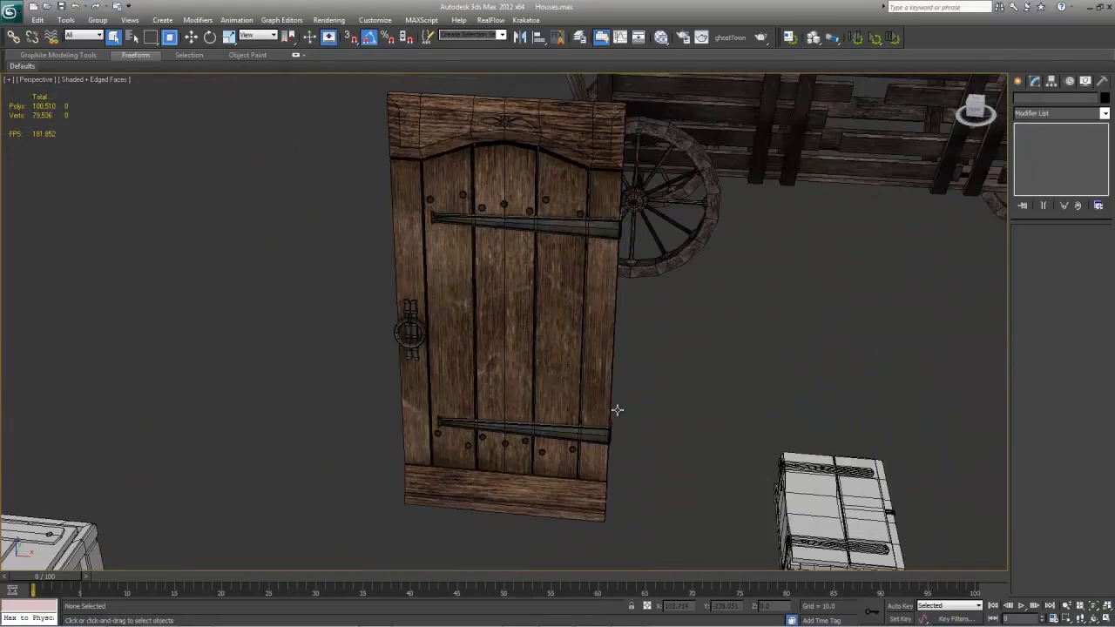
- Open the wooden door's UV layout in the UV editor to examine it, then close the editor
{"action": "left_click", "coordinate": [567, 378]}
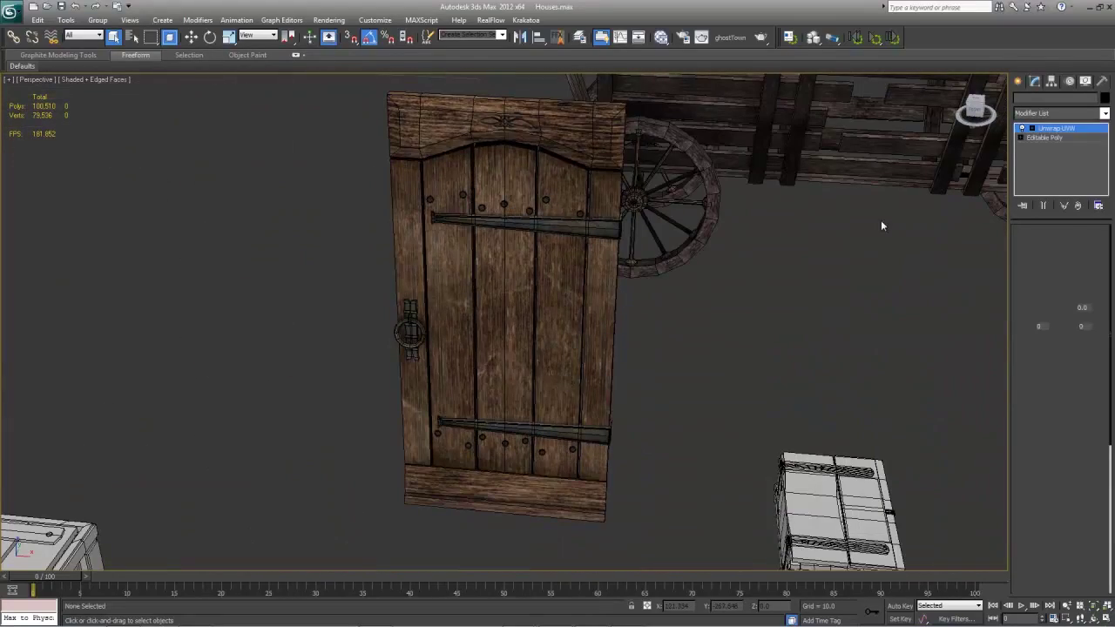
{"action": "left_click", "coordinate": [1042, 366]}
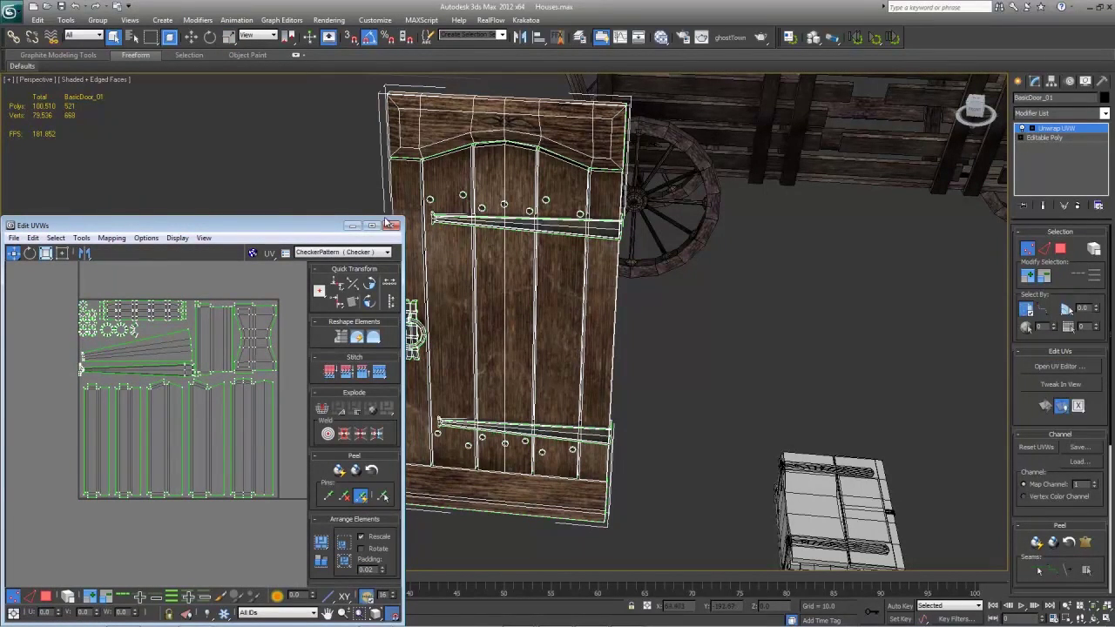
{"action": "left_click", "coordinate": [389, 227]}
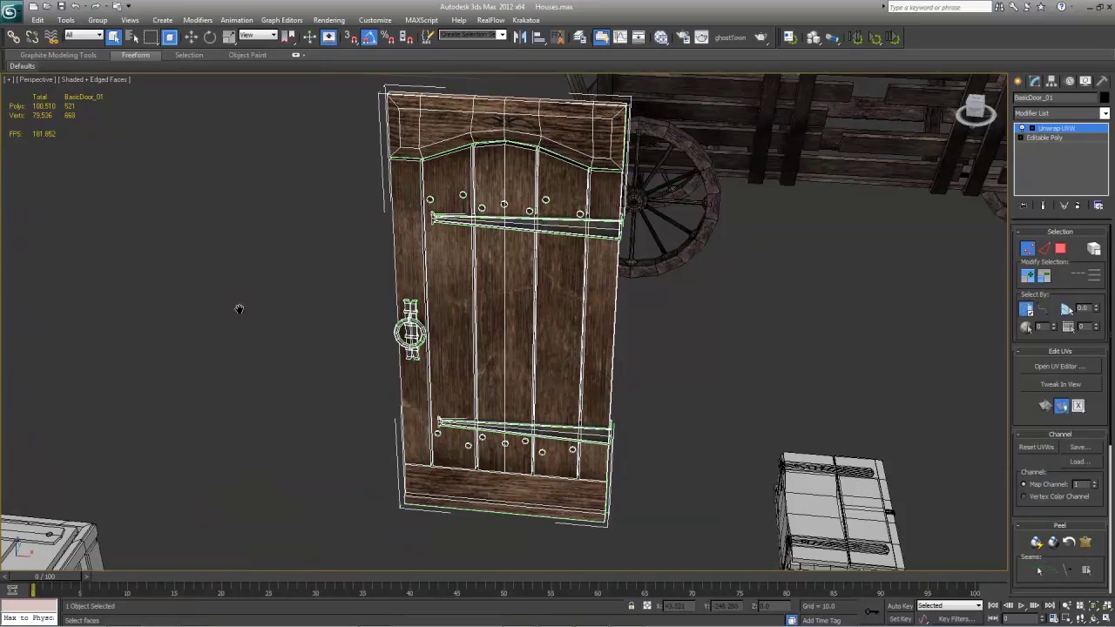
- Exit sub-object editing of the wooden door's Unwrap UVW modifier
{"action": "scroll", "coordinate": [261, 327], "scroll_direction": "down", "scroll_amount": 5}
{"action": "scroll", "coordinate": [331, 337], "scroll_direction": "down", "scroll_amount": 4}
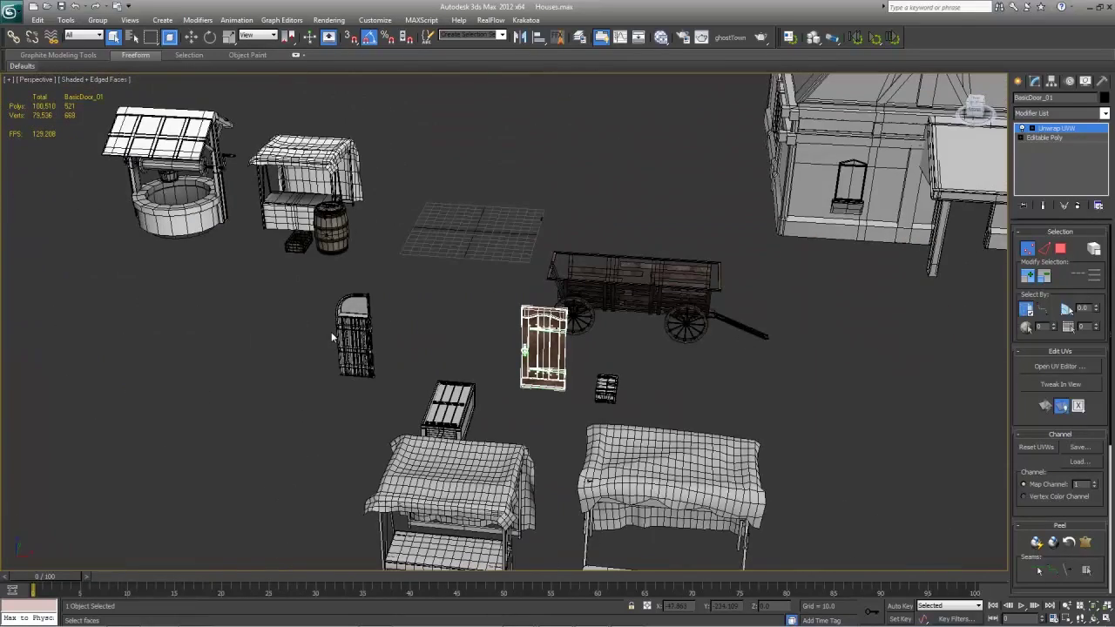
{"action": "middle_click_drag", "start_coordinate": [247, 324], "coordinate": [617, 361]}
{"action": "scroll", "coordinate": [617, 361], "scroll_direction": "down", "scroll_amount": 4}
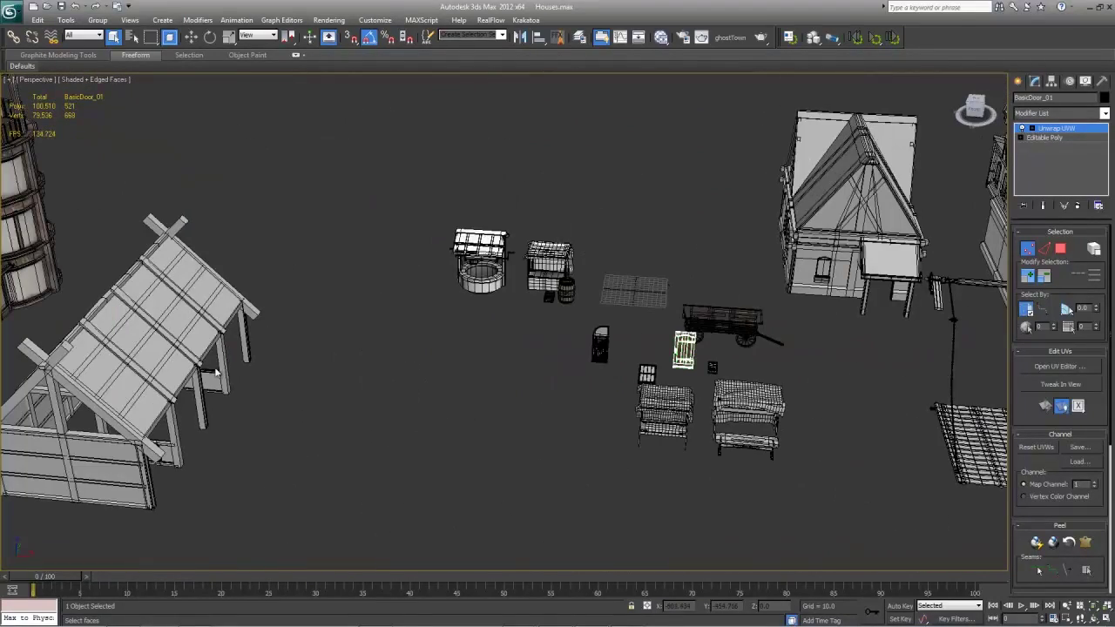
{"action": "left_click", "coordinate": [1045, 130]}
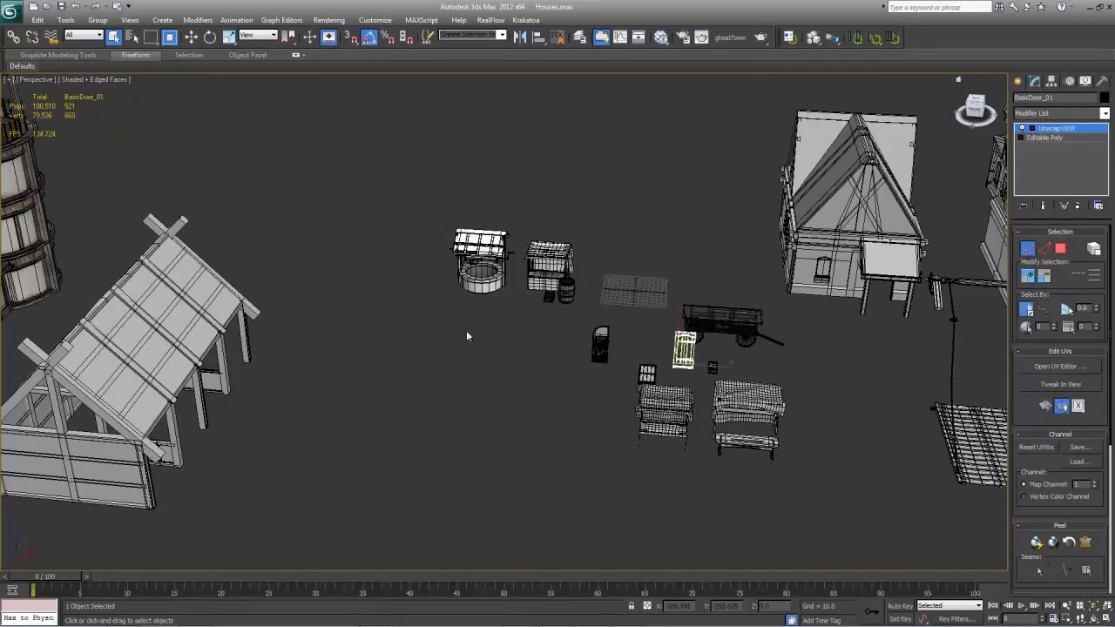
- Frame the untextured stable's roof to examine its wireframe, including the overlapping planks and crossed gable beams
{"action": "left_click", "coordinate": [173, 384]}
{"action": "key", "text": "z"}
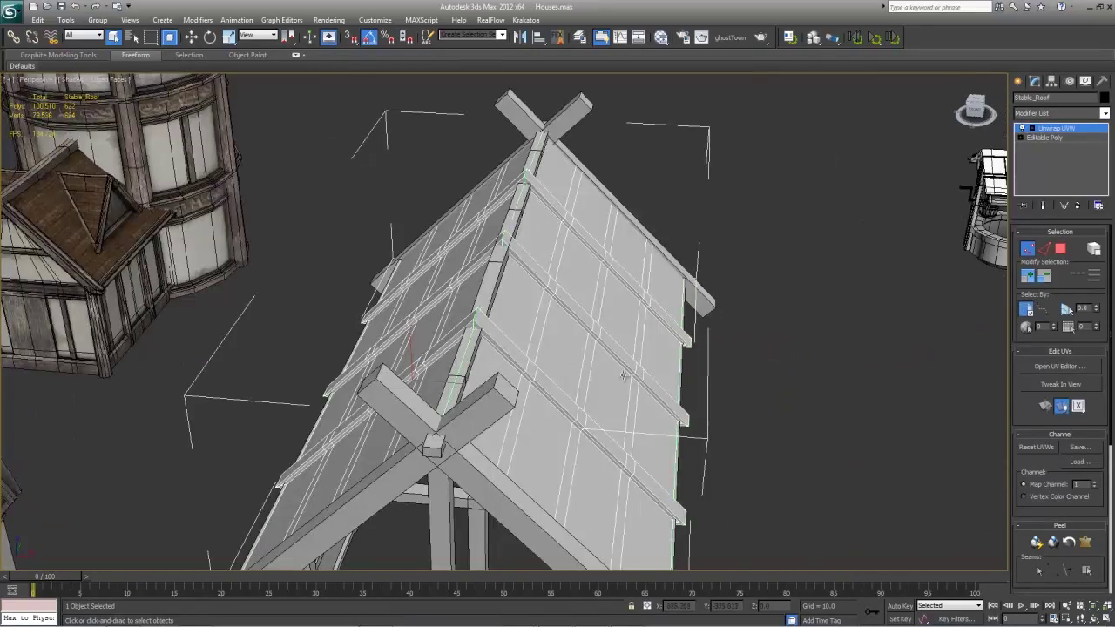
{"action": "mouse_move", "coordinate": [628, 376]}
{"action": "middle_mouse_down", "text": "alt"}
{"action": "mouse_move", "coordinate": [505, 382]}
{"action": "mouse_move", "coordinate": [630, 375]}
{"action": "middle_mouse_up", "text": "alt"}
{"action": "scroll", "coordinate": [629, 375], "scroll_direction": "down", "scroll_amount": 5}
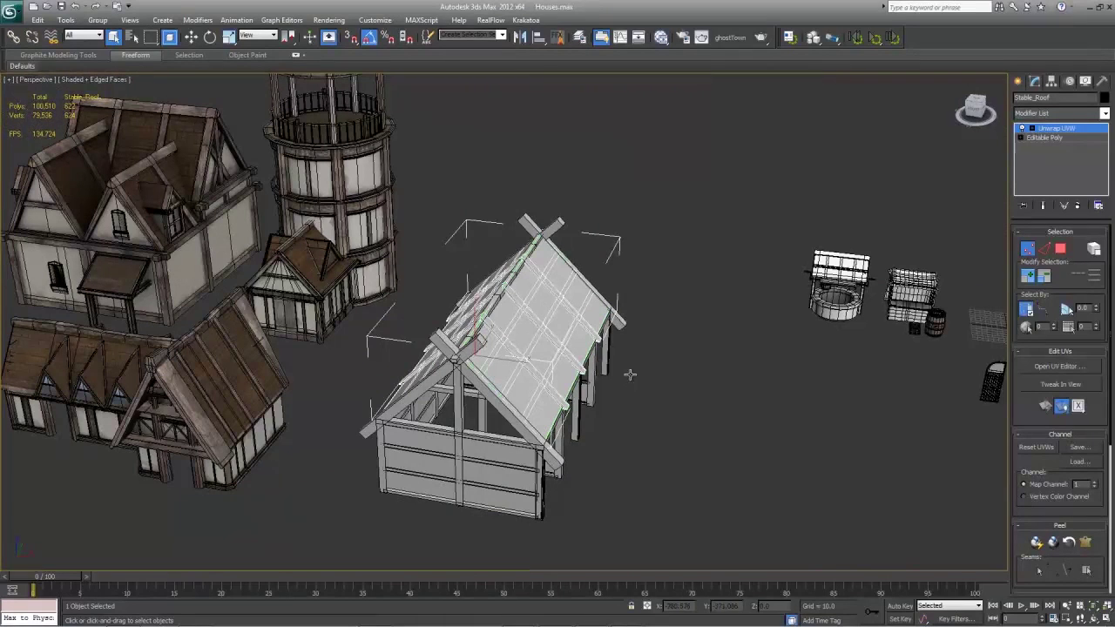
{"action": "middle_click_drag", "start_coordinate": [258, 283], "coordinate": [325, 380]}
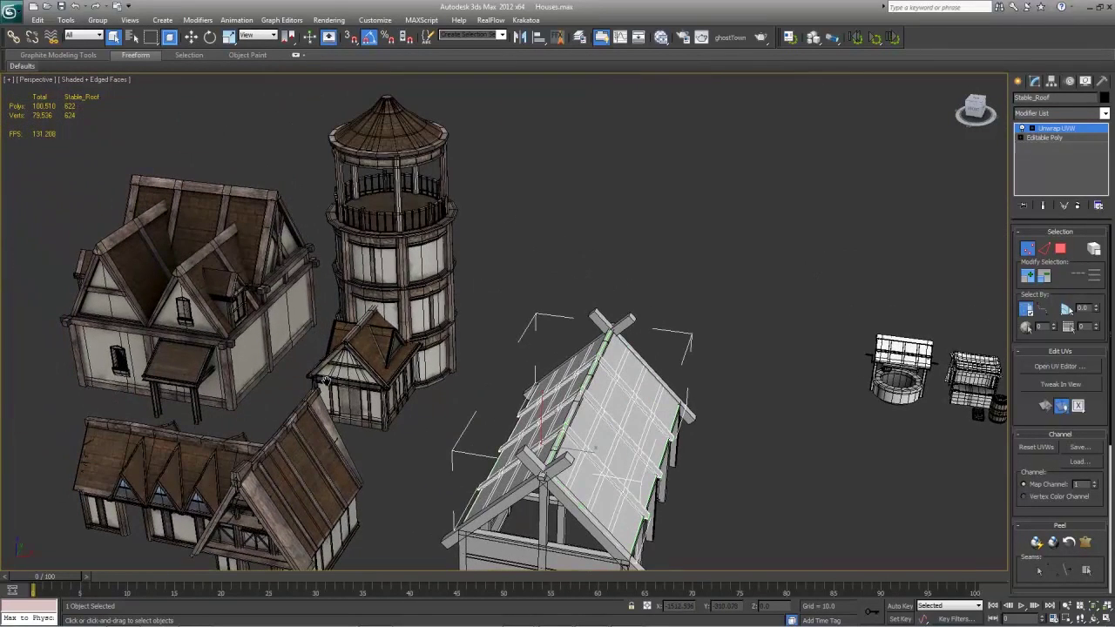
- Frame the small entrance building beside the tower and examine its textured walls and roof with nothing selected
{"action": "left_click", "coordinate": [359, 376]}
{"action": "key", "text": "z"}
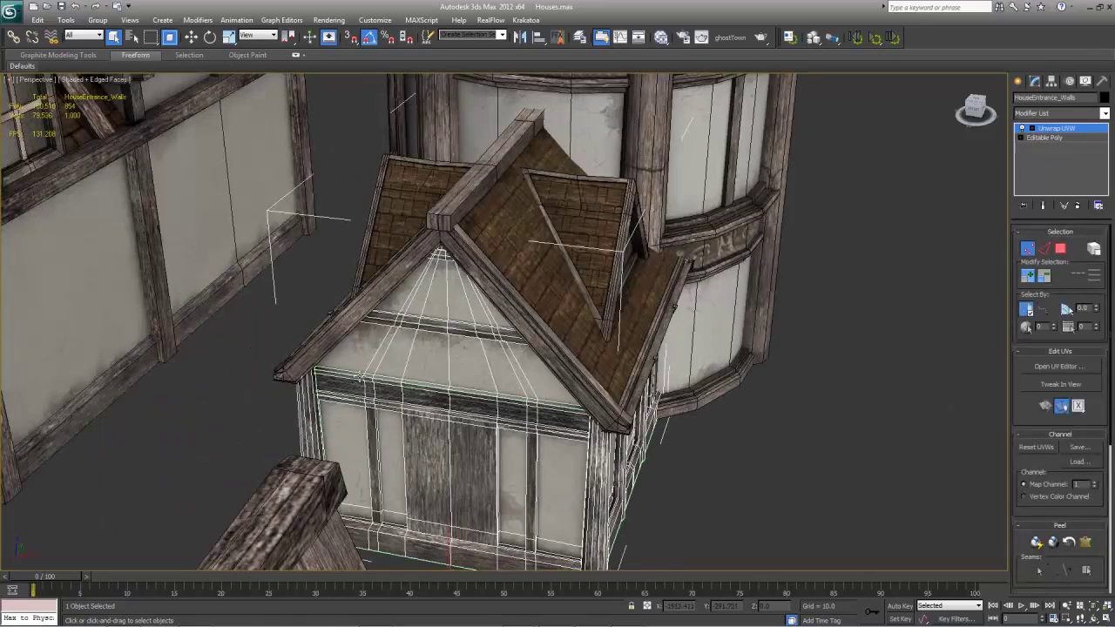
{"action": "left_click", "coordinate": [772, 380]}
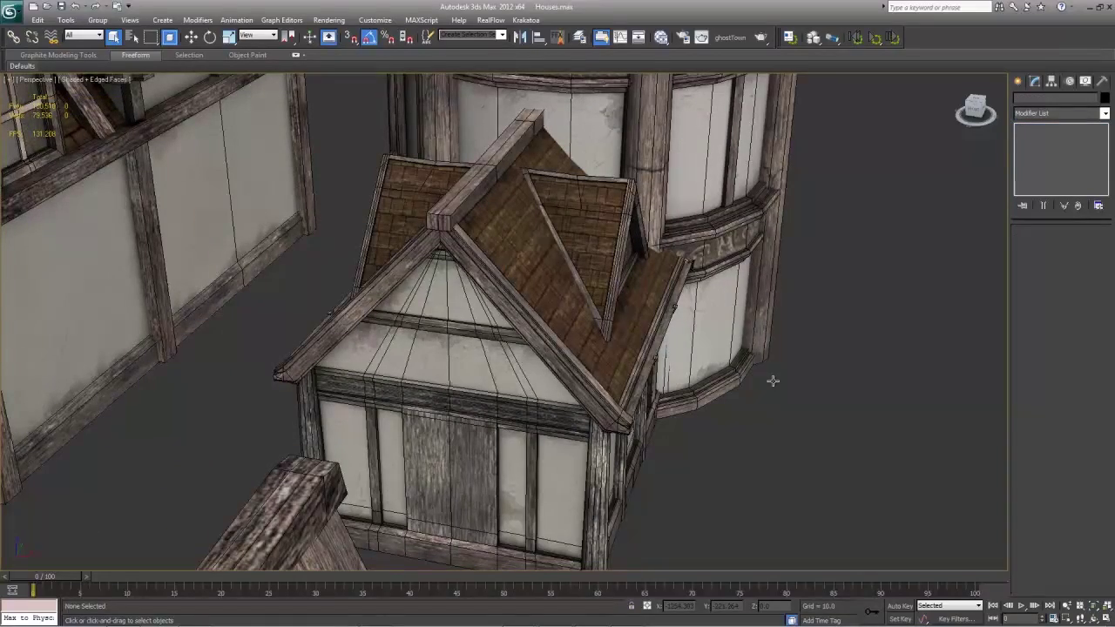
{"action": "scroll", "coordinate": [617, 383], "scroll_direction": "down", "scroll_amount": 5}
{"action": "middle_click_drag", "start_coordinate": [547, 270], "coordinate": [474, 355]}
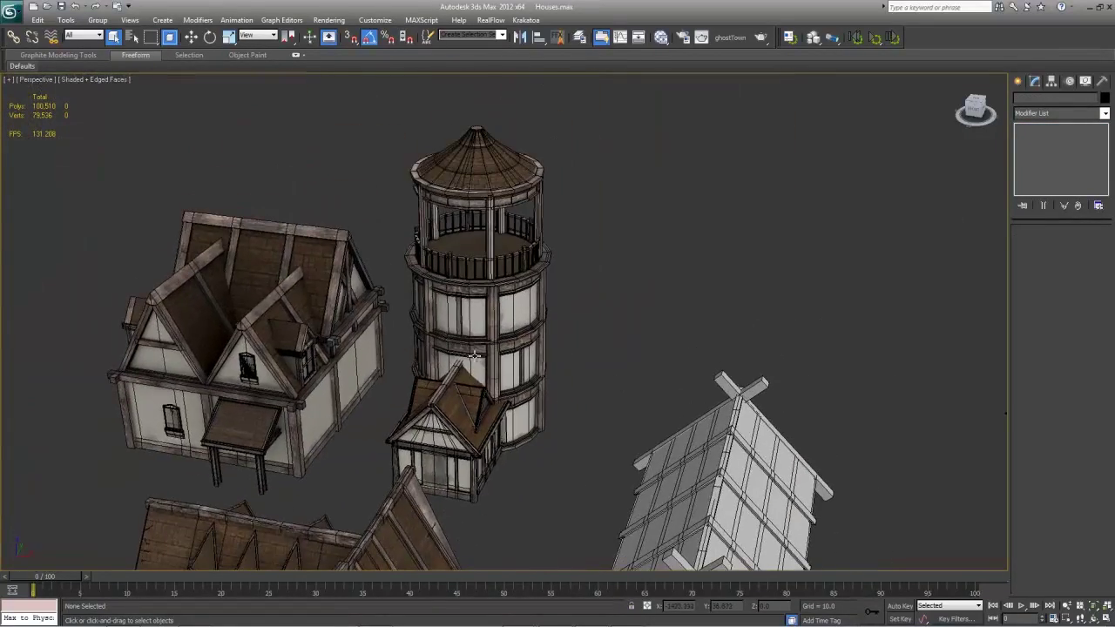
- Frame the round tower, deselect it and examine its balcony railing, plank floor and carved trim up close
{"action": "scroll", "coordinate": [475, 356], "scroll_direction": "up", "scroll_amount": 2}
{"action": "left_click", "coordinate": [475, 353]}
{"action": "scroll", "coordinate": [394, 280], "scroll_direction": "down", "scroll_amount": 5}
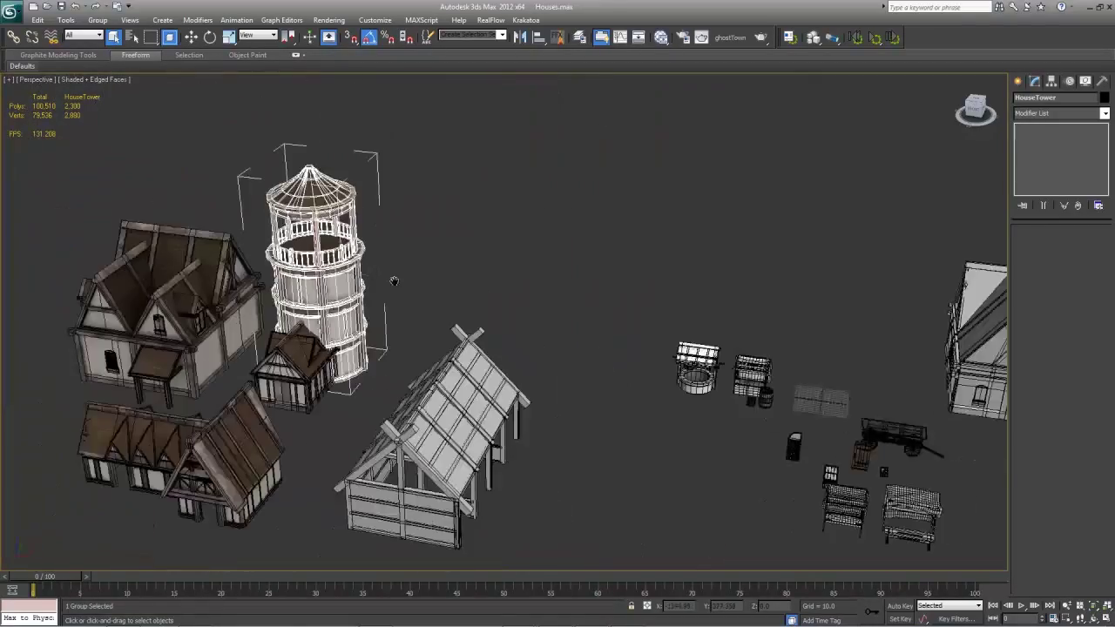
{"action": "middle_click_drag", "start_coordinate": [721, 363], "coordinate": [546, 330]}
{"action": "scroll", "coordinate": [546, 329], "scroll_direction": "up", "scroll_amount": 3}
{"action": "middle_click_drag", "start_coordinate": [347, 280], "coordinate": [582, 307]}
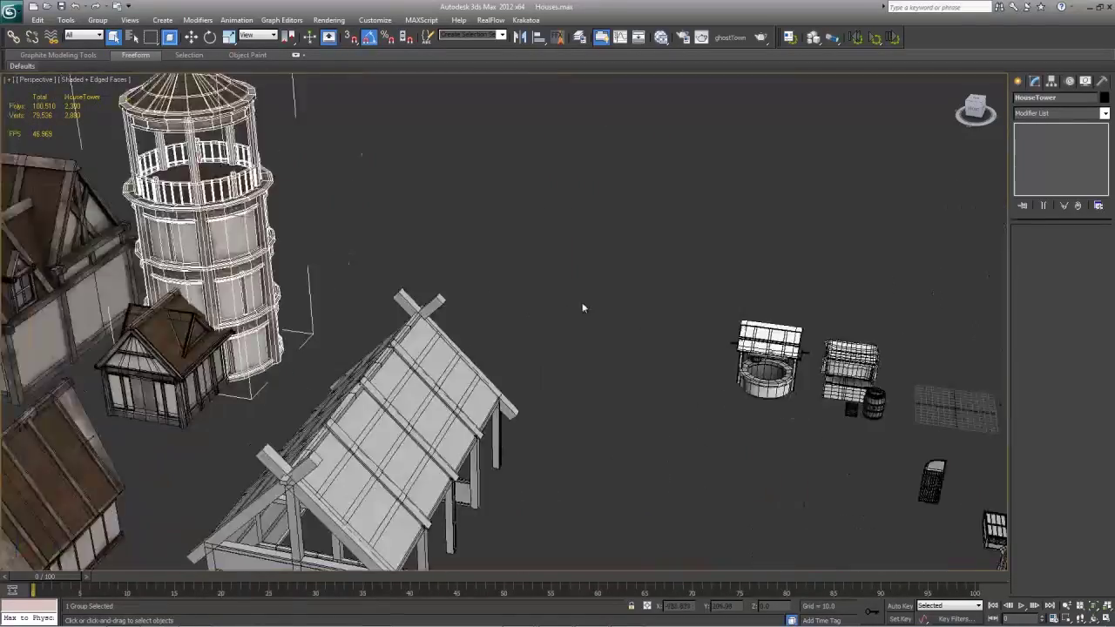
{"action": "scroll", "coordinate": [582, 309], "scroll_direction": "down", "scroll_amount": 4}
{"action": "key", "text": "z"}
{"action": "middle_click_drag", "start_coordinate": [647, 338], "coordinate": [605, 374], "text": "alt"}
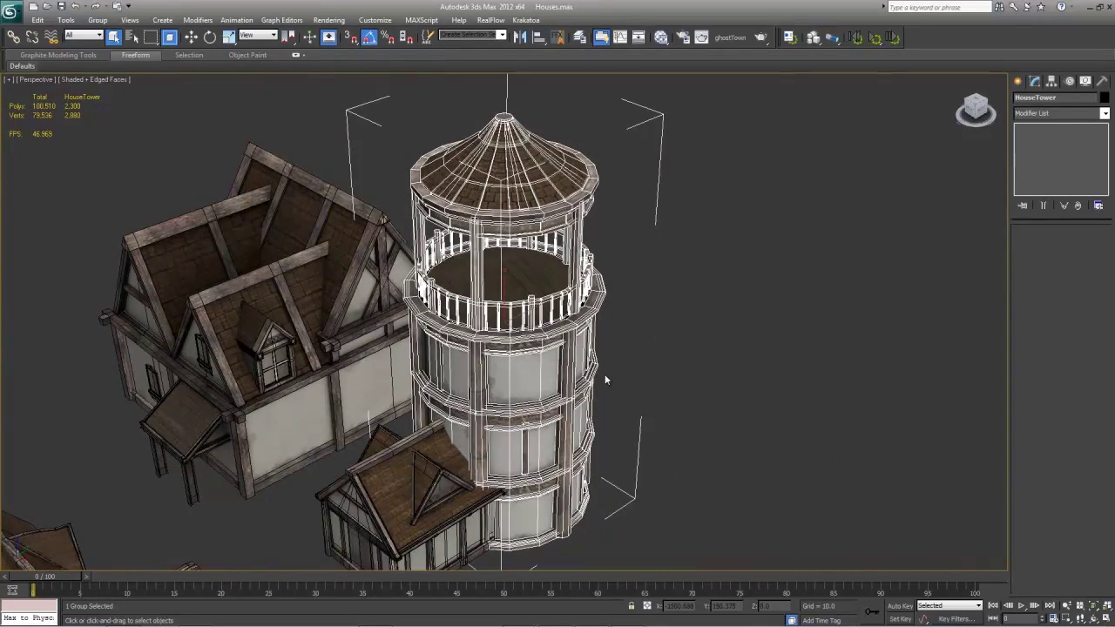
{"action": "left_click", "coordinate": [689, 381]}
{"action": "scroll", "coordinate": [688, 381], "scroll_direction": "up", "scroll_amount": 5}
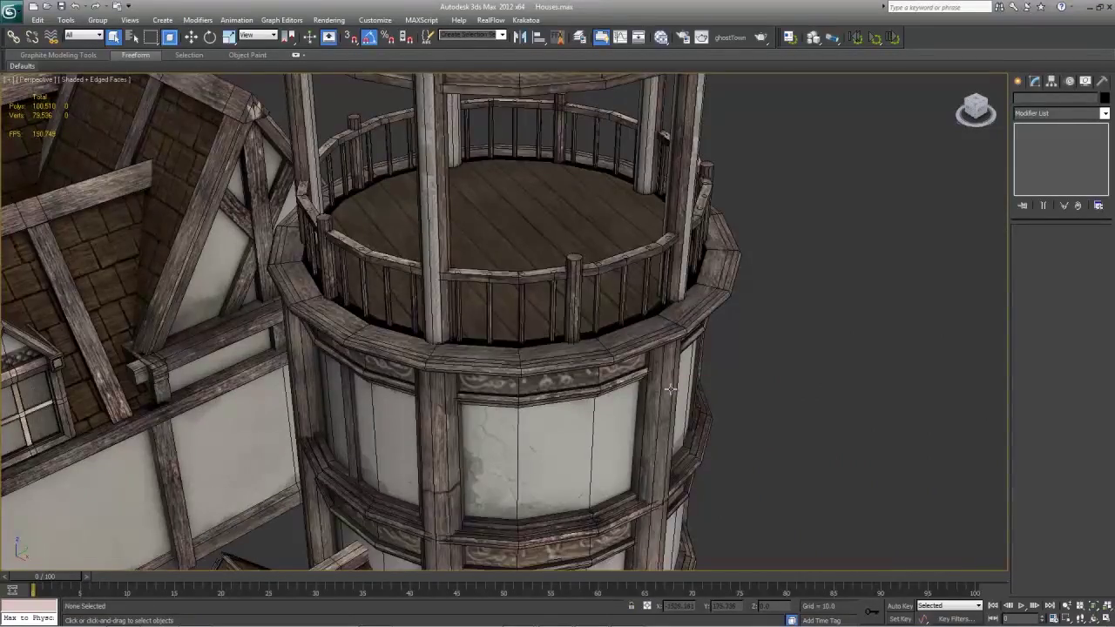
- Turn off edged faces and review the tower, textured houses and untextured props in plain shaded display
{"action": "key", "text": "F4"}
{"action": "middle_click_drag", "start_coordinate": [651, 466], "coordinate": [627, 396], "text": "alt"}
{"action": "scroll", "coordinate": [620, 433], "scroll_direction": "down", "scroll_amount": 5}
{"action": "scroll", "coordinate": [633, 397], "scroll_direction": "down", "scroll_amount": 3}
{"action": "middle_click_drag", "start_coordinate": [747, 392], "coordinate": [563, 380]}
{"action": "scroll", "coordinate": [564, 380], "scroll_direction": "down", "scroll_amount": 3}
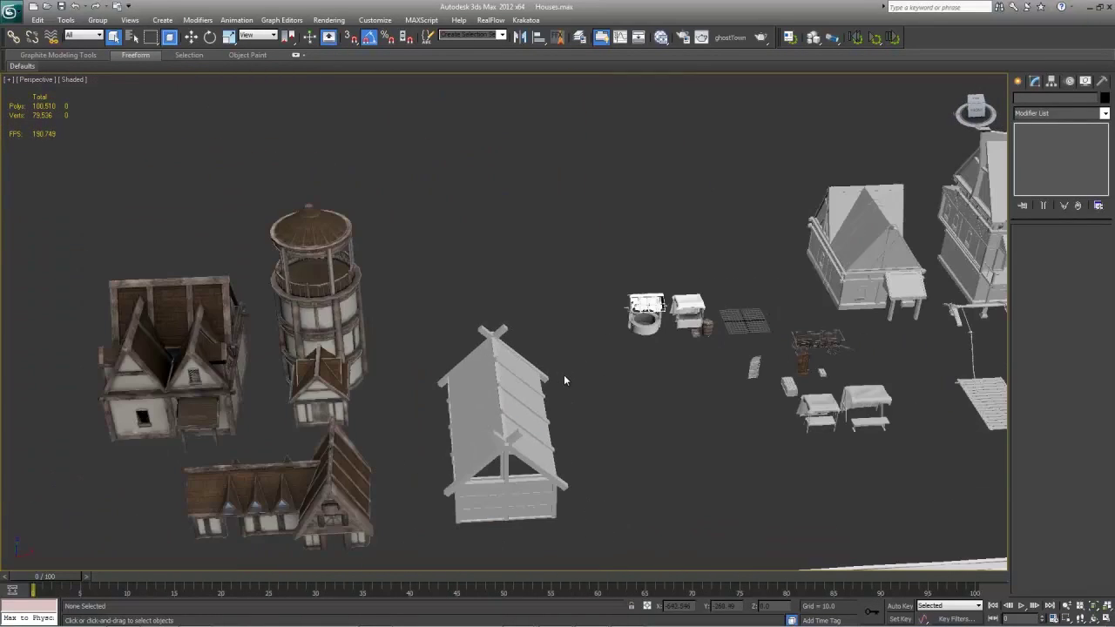
{"action": "left_click", "coordinate": [347, 338]}
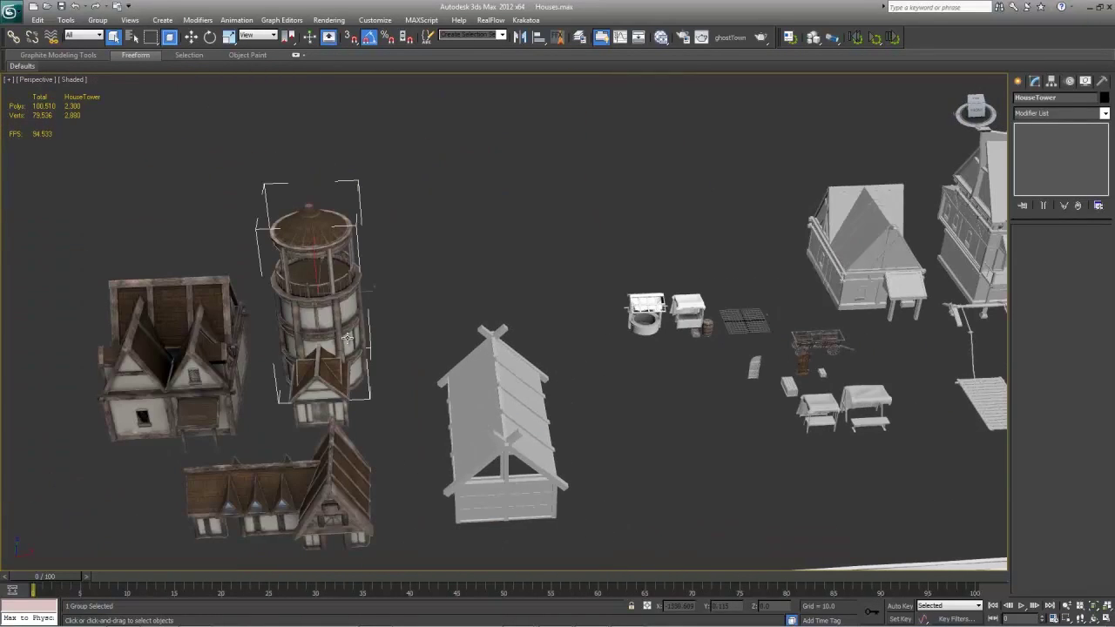
{"action": "left_click", "coordinate": [450, 286]}
{"action": "middle_click_drag", "start_coordinate": [793, 353], "coordinate": [619, 347]}
{"action": "scroll", "coordinate": [622, 350], "scroll_direction": "up", "scroll_amount": 2}
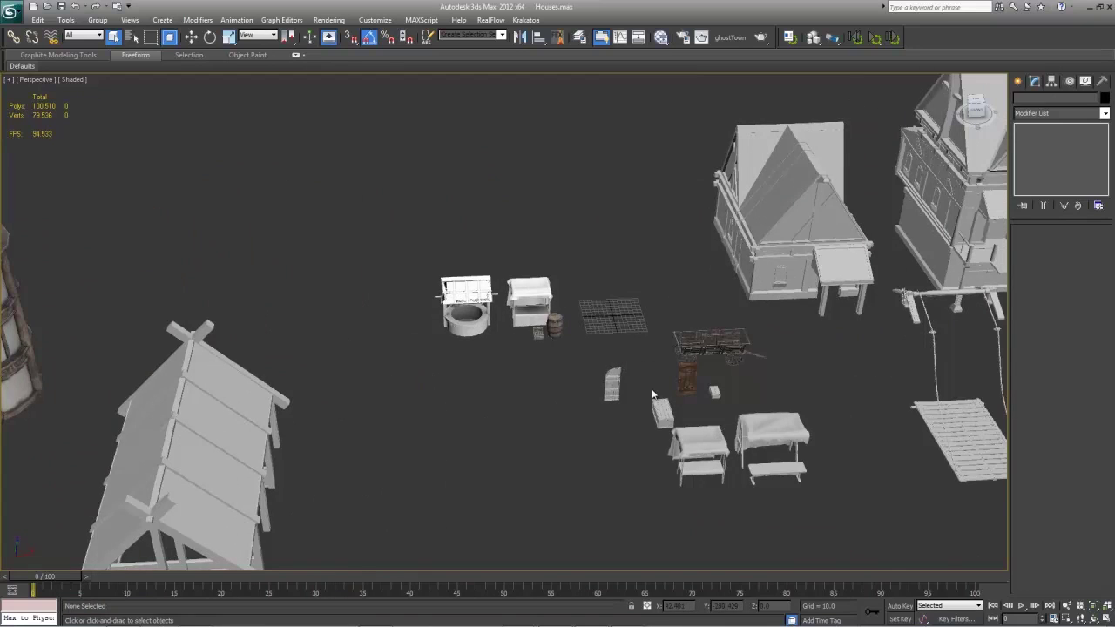
- Frame the untextured chest near the wooden door and examine its planked lid and sides from different angles
{"action": "left_click", "coordinate": [659, 406]}
{"action": "key", "text": "z"}
{"action": "scroll", "coordinate": [591, 373], "scroll_direction": "down", "scroll_amount": 3}
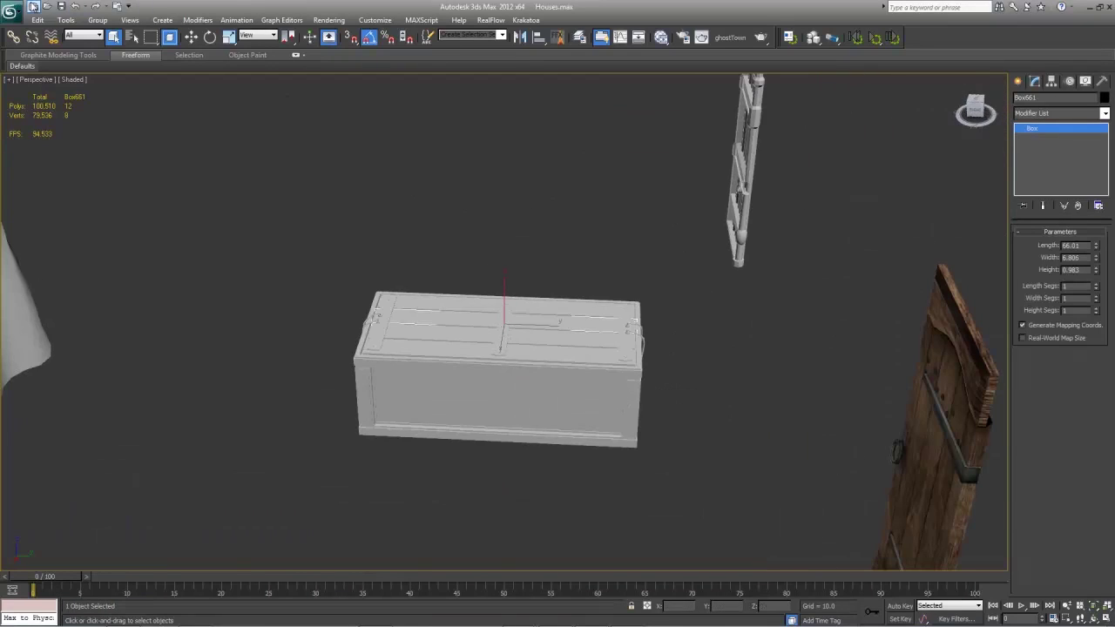
{"action": "middle_click_drag", "start_coordinate": [227, 205], "coordinate": [383, 200], "text": "alt"}
- Save the changes to the village scene and reset to an empty scene
{"action": "left_click", "coordinate": [11, 10]}
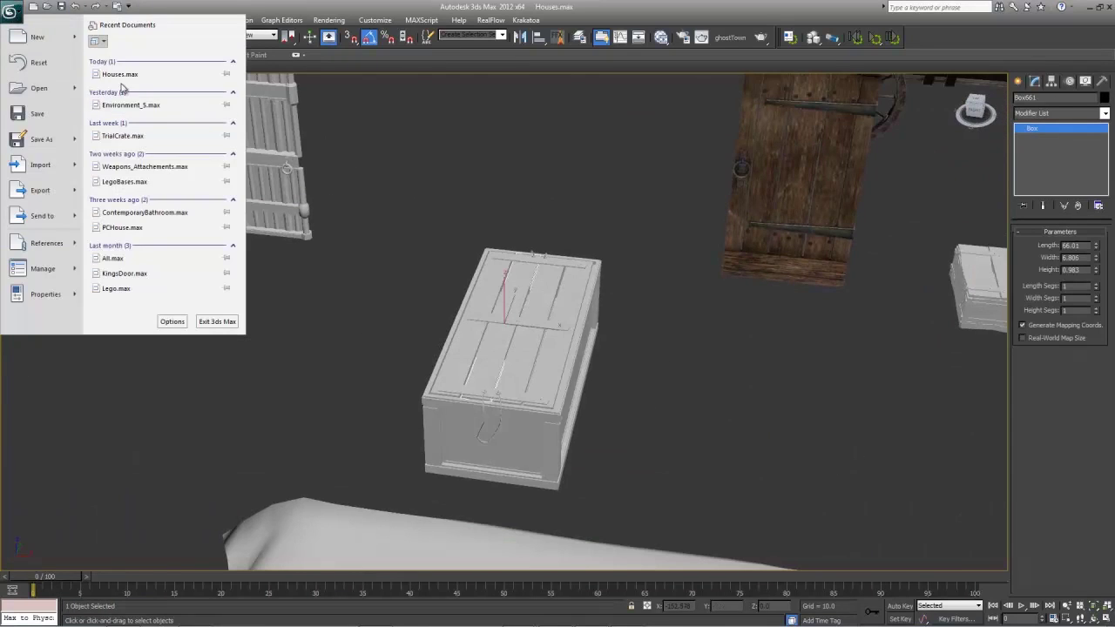
{"action": "left_click", "coordinate": [51, 68]}
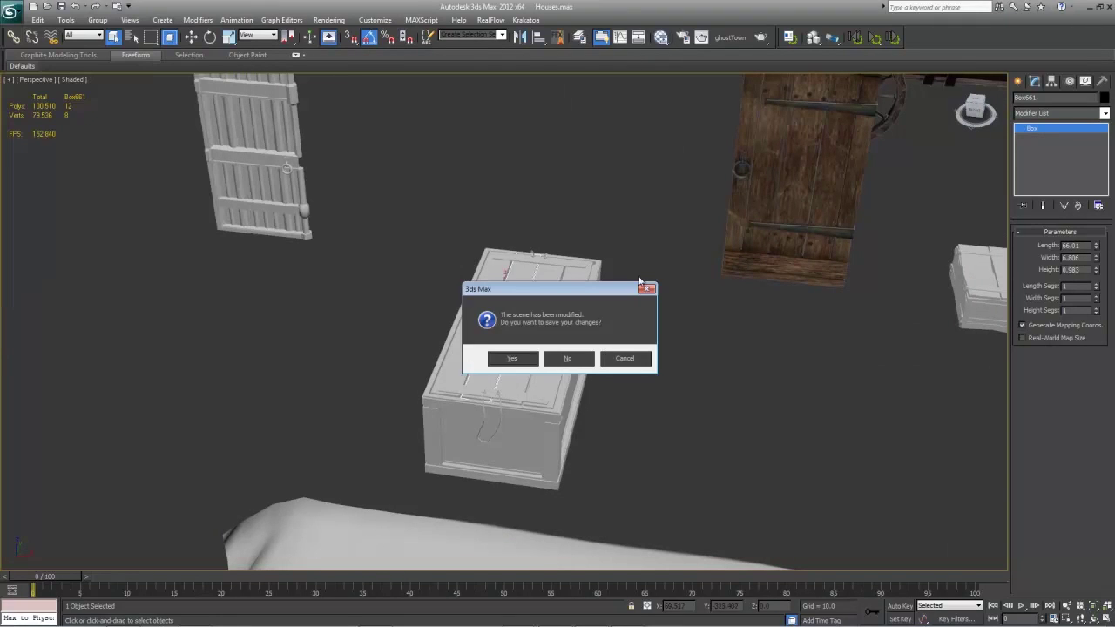
{"action": "left_click", "coordinate": [494, 362]}
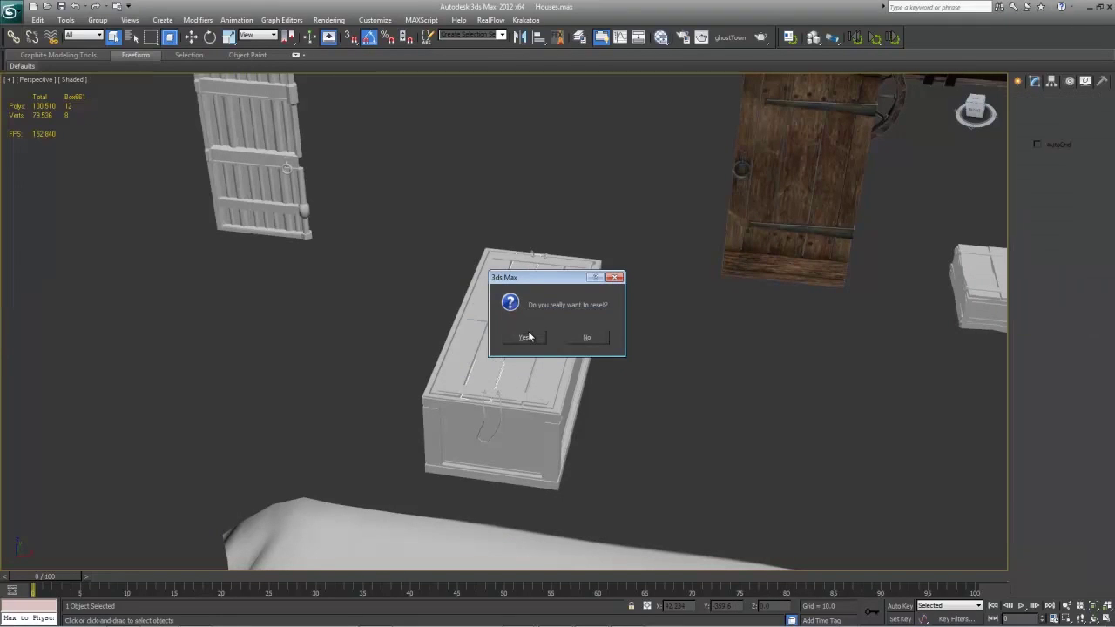
{"action": "left_click", "coordinate": [526, 337]}
- Open the units setup to examine the display unit scale, then close the dialog
{"action": "left_click", "coordinate": [375, 19]}
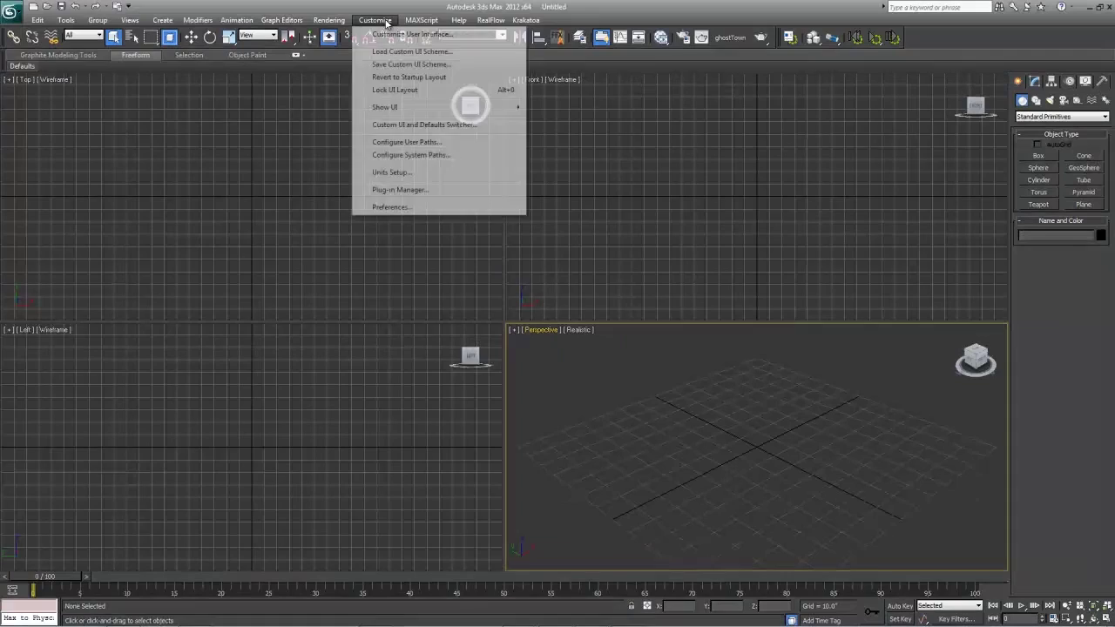
{"action": "left_click", "coordinate": [392, 171]}
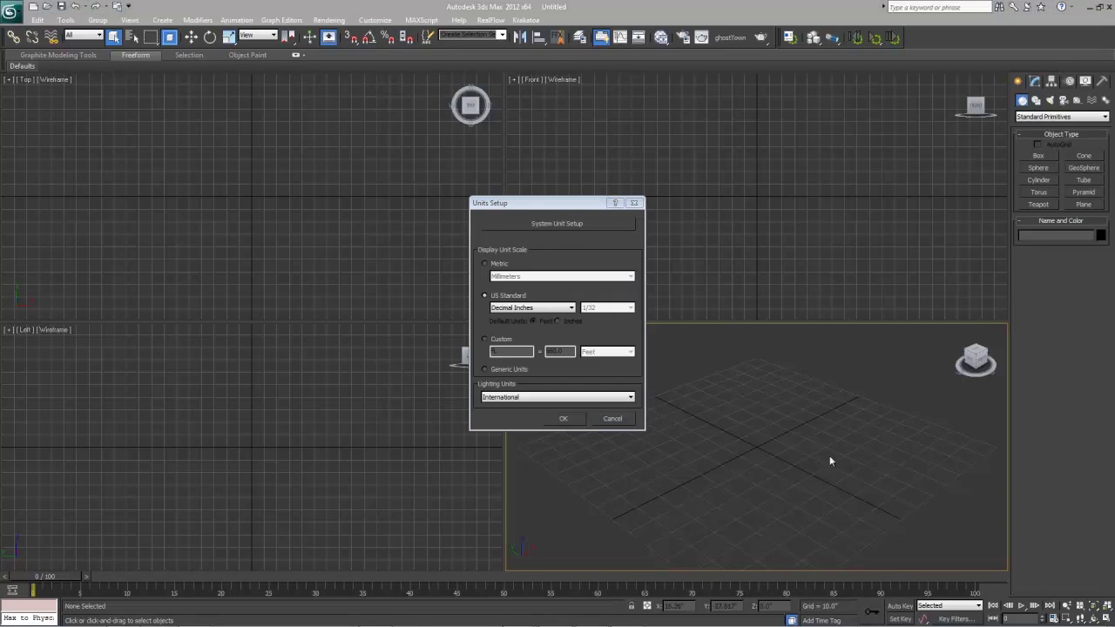
{"action": "left_click", "coordinate": [582, 207]}
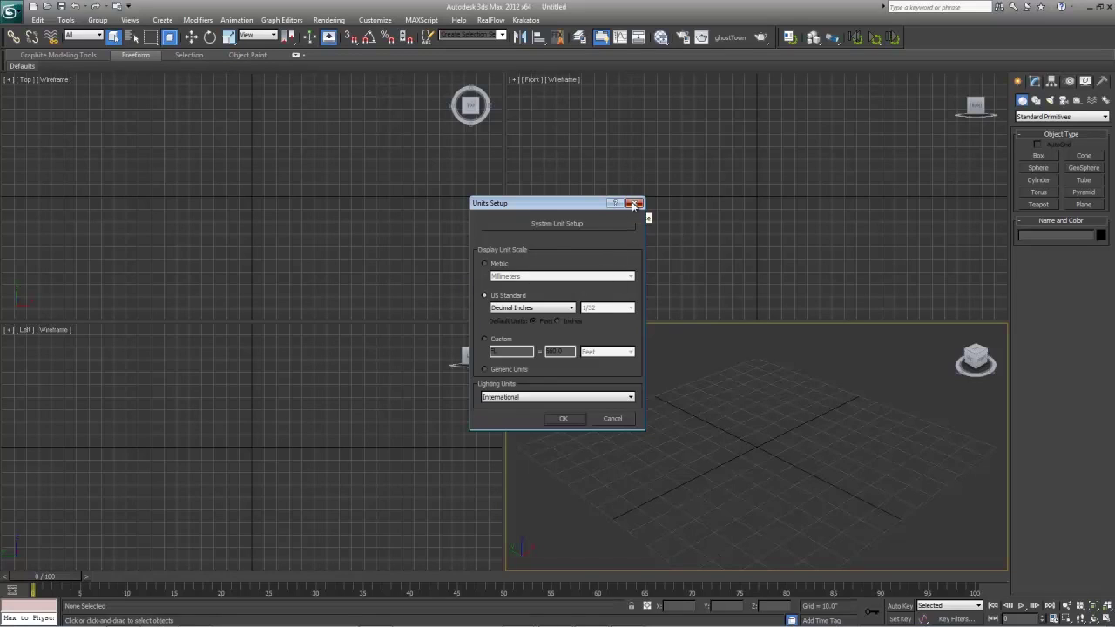
{"action": "left_click", "coordinate": [635, 203]}
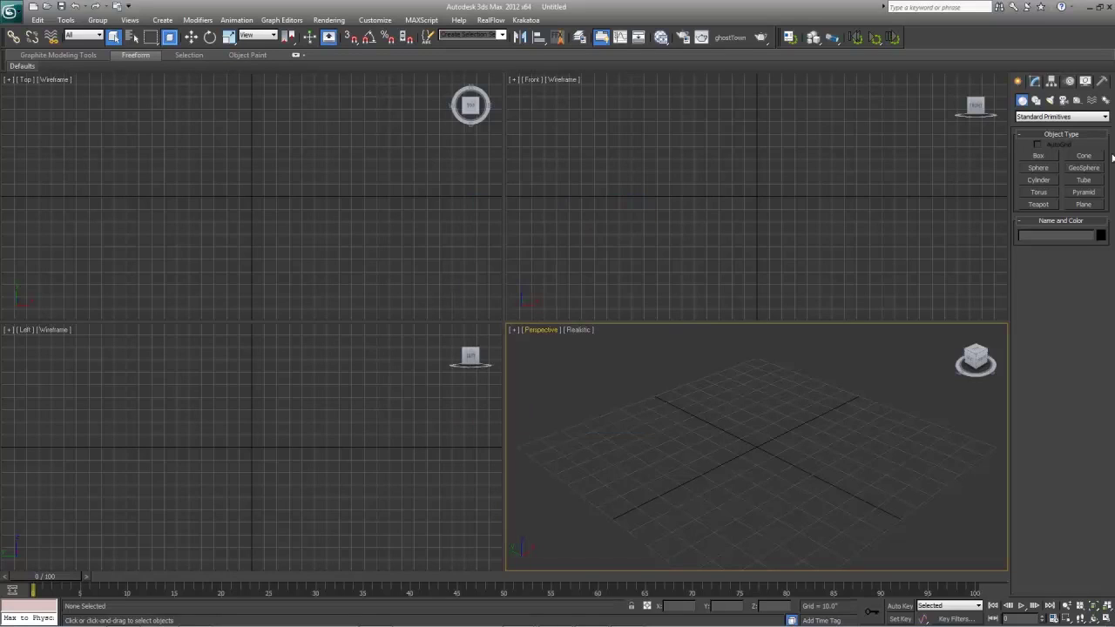
- Create a flat box about 48 inches long, 15 inches wide and 4 inches high in the perspective view
{"action": "left_click", "coordinate": [1046, 158]}
{"action": "left_click_drag", "start_coordinate": [722, 430], "coordinate": [779, 490]}
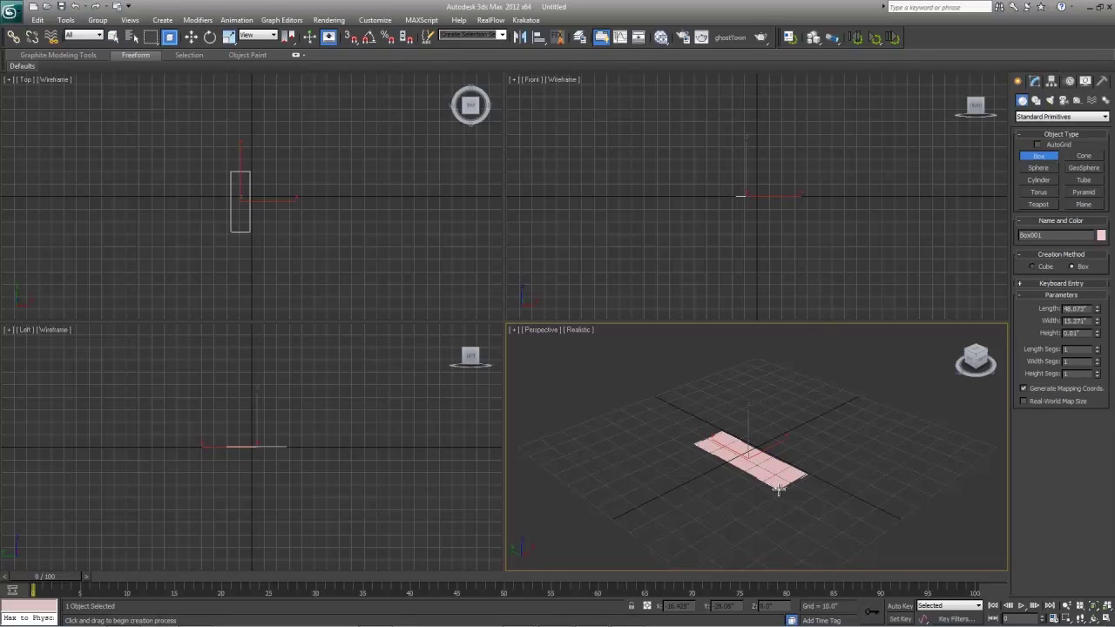
{"action": "left_click", "coordinate": [779, 482]}
{"action": "right_click", "coordinate": [779, 482]}
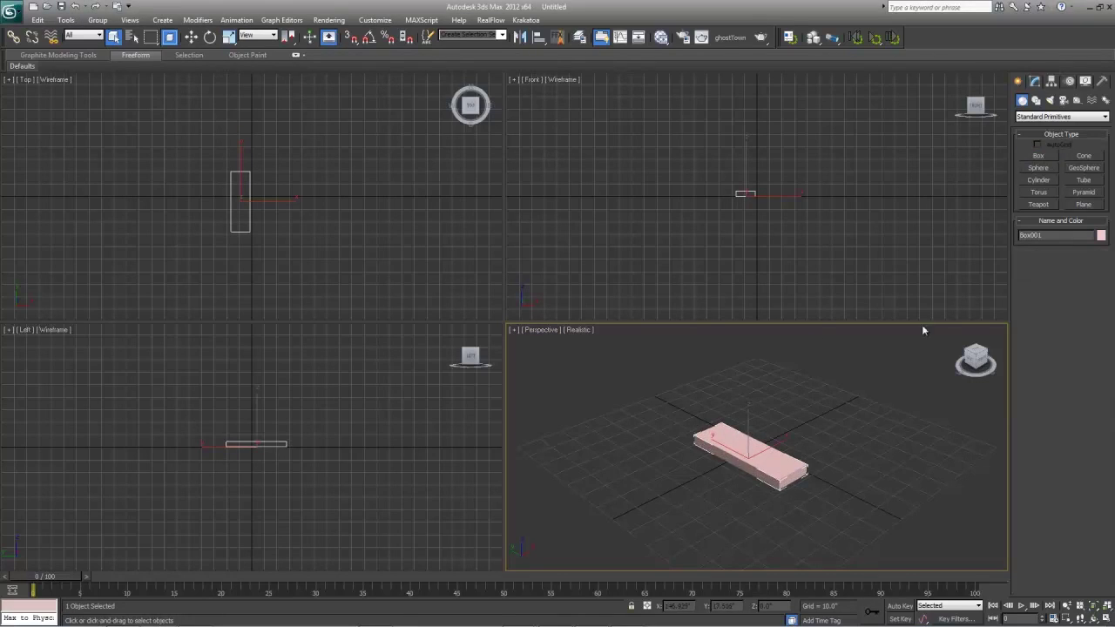
- Set the box's length to 2.5, width to 18 and height to 0.75 inches, and frame it in a maximized perspective view
{"action": "left_click", "coordinate": [1036, 81]}
{"action": "double_click", "coordinate": [1078, 247]}
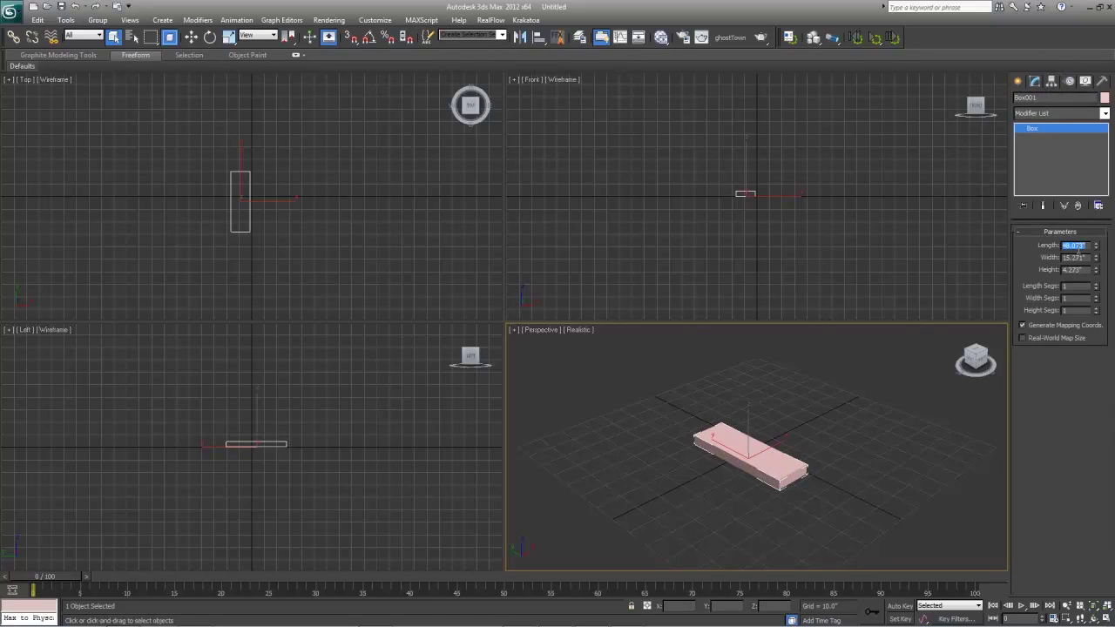
{"action": "type", "text": "2.5"}
{"action": "key", "text": "Tab"}
{"action": "type", "text": "18"}
{"action": "key", "text": "Tab"}
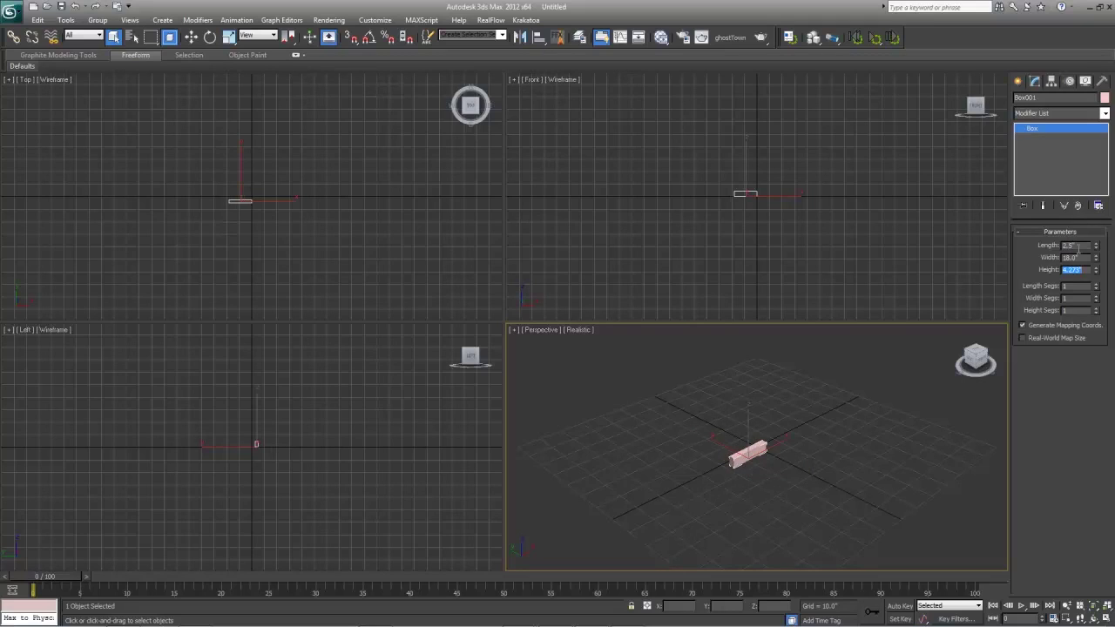
{"action": "type", "text": ".75"}
{"action": "key", "text": "Return"}
{"action": "key", "text": "z"}
{"action": "scroll", "coordinate": [799, 433], "scroll_direction": "down", "scroll_amount": 2}
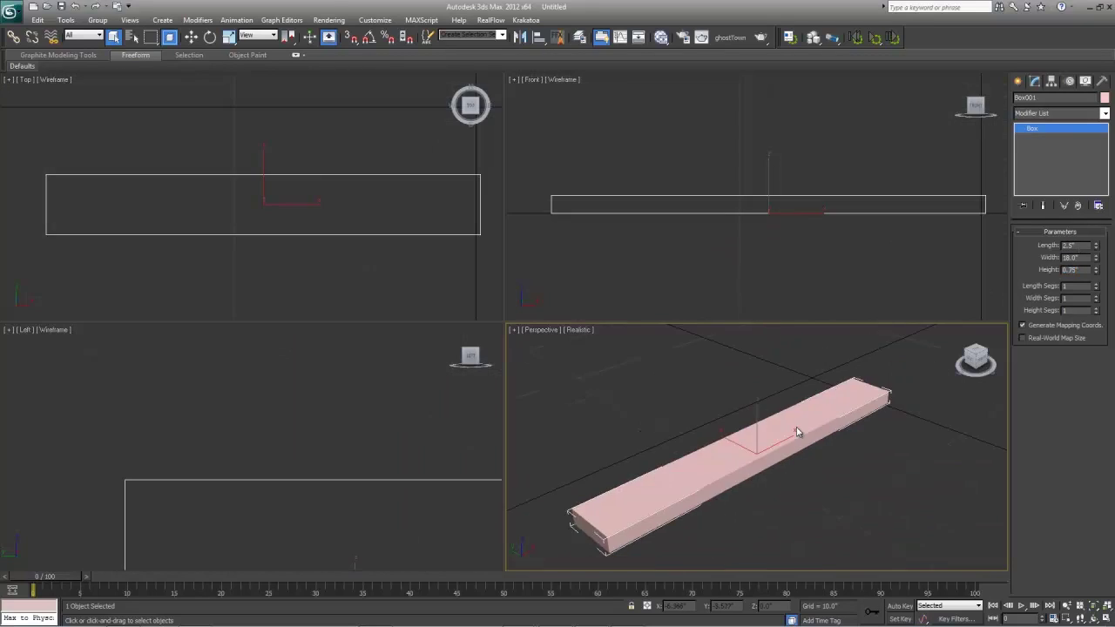
{"action": "key", "text": "alt+w"}
{"action": "middle_click_drag", "start_coordinate": [675, 370], "coordinate": [808, 313]}
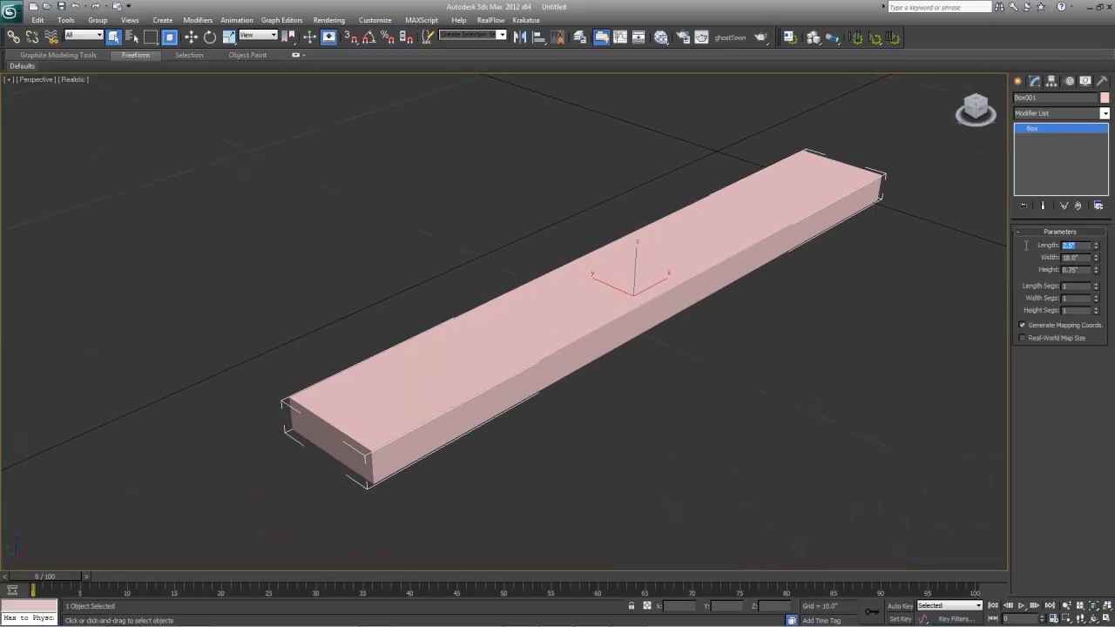
- Try the board standing on edge with a length of 0.75 and a height of 2.5 inches
{"action": "key", "text": "Tab"}
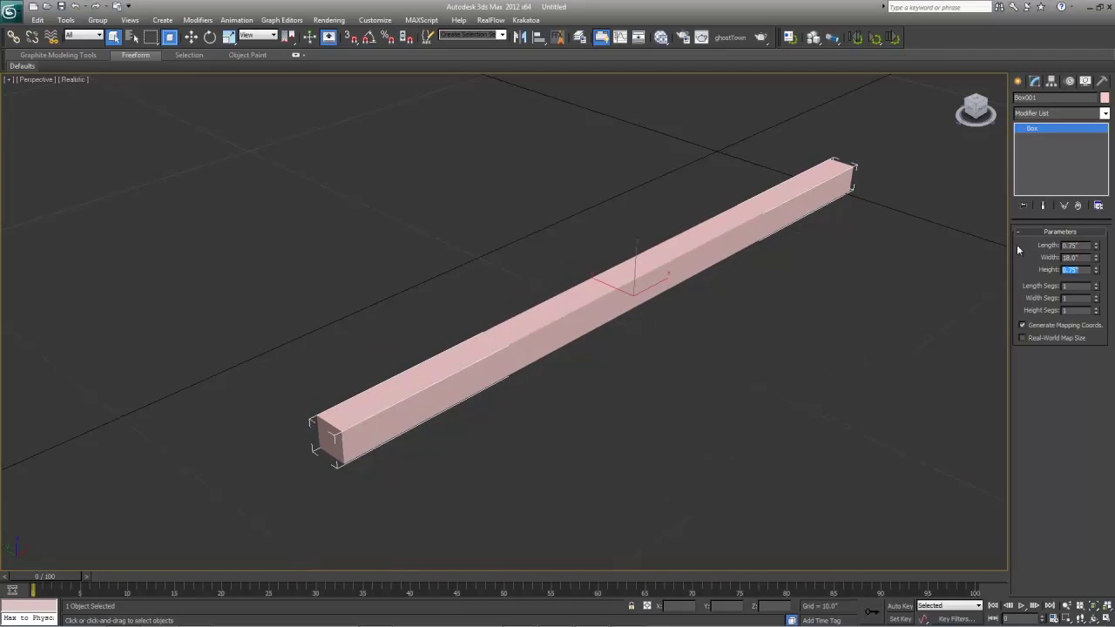
{"action": "key", "text": "Tab"}
{"action": "type", "text": "2.5"}
{"action": "key", "text": "Return"}
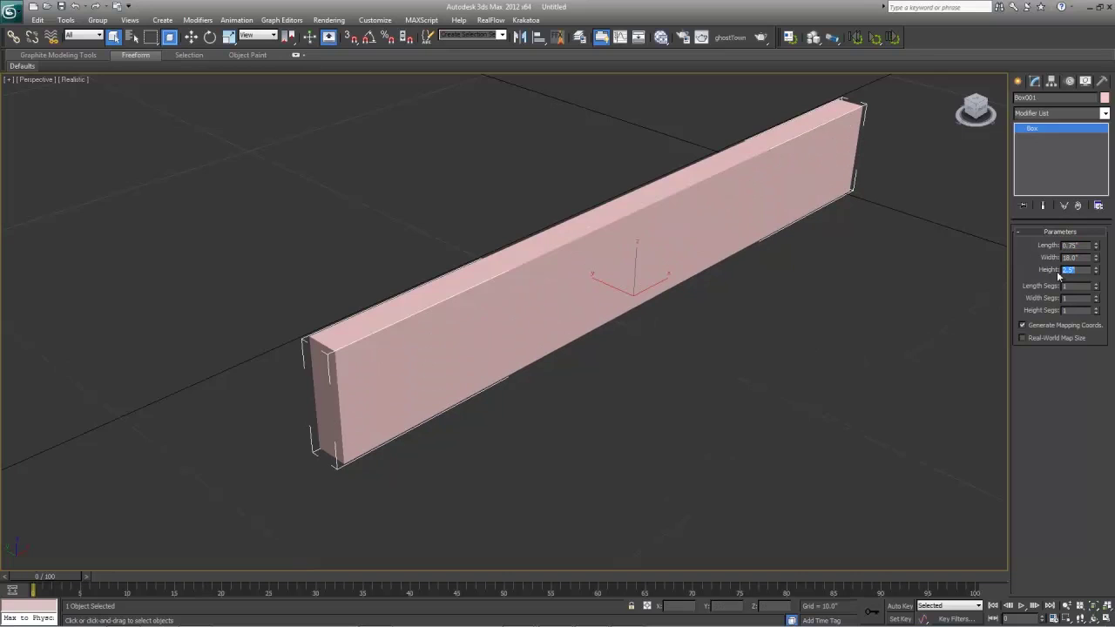
- Set the board's length back to 2.5 inches and its height back to 0.75 inches so it lies flat
{"action": "left_click_drag", "start_coordinate": [1089, 244], "coordinate": [1024, 246]}
{"action": "type", "text": "2.5"}
{"action": "key", "text": "Tab"}
{"action": "key", "text": "Tab"}
{"action": "type", "text": "..7"}
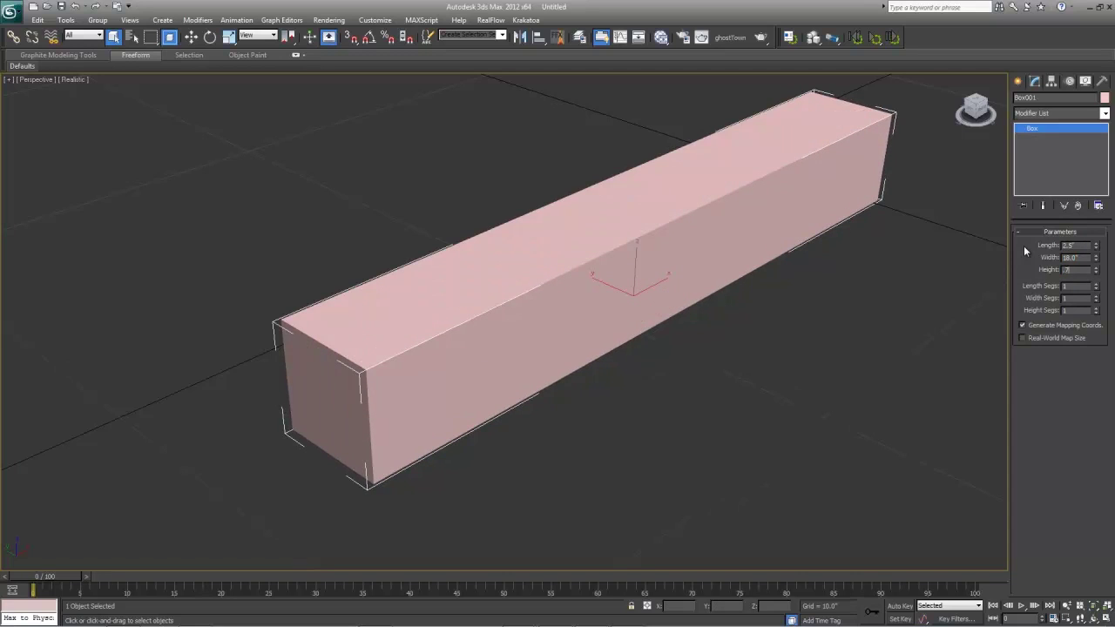
{"action": "type", "text": "5"}
{"action": "key", "text": "Return"}
- Turn on edged faces and set the board to 2 length segments and 4 width segments
{"action": "scroll", "coordinate": [624, 306], "scroll_direction": "down", "scroll_amount": 3}
{"action": "key", "text": "e"}
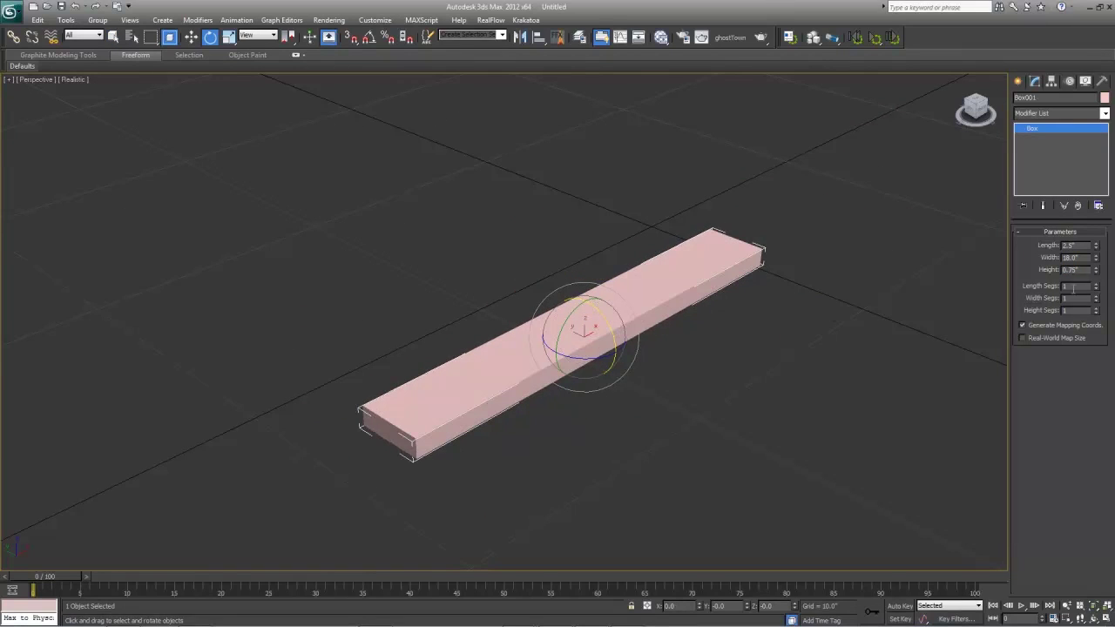
{"action": "key", "text": "F4"}
{"action": "left_click", "coordinate": [1096, 285]}
{"action": "left_click", "coordinate": [1096, 296]}
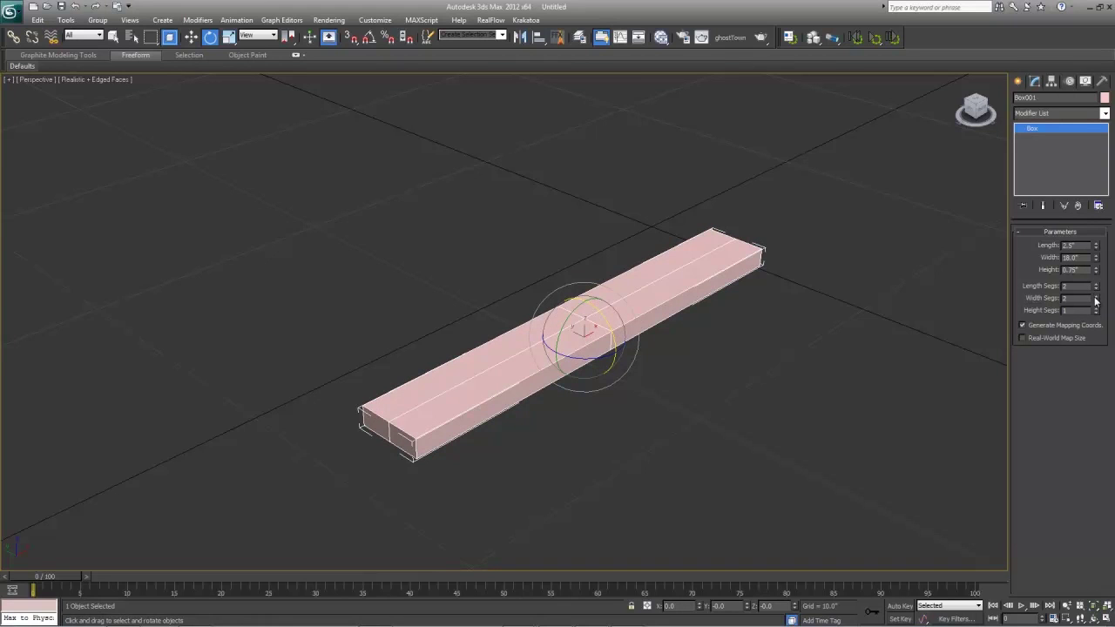
{"action": "left_click", "coordinate": [1096, 296]}
{"action": "left_click", "coordinate": [1096, 297]}
- Rotate the board 90 degrees about its X axis with angle snap on so it stands on its long edge
{"action": "middle_click_drag", "start_coordinate": [596, 352], "coordinate": [652, 321], "text": "alt"}
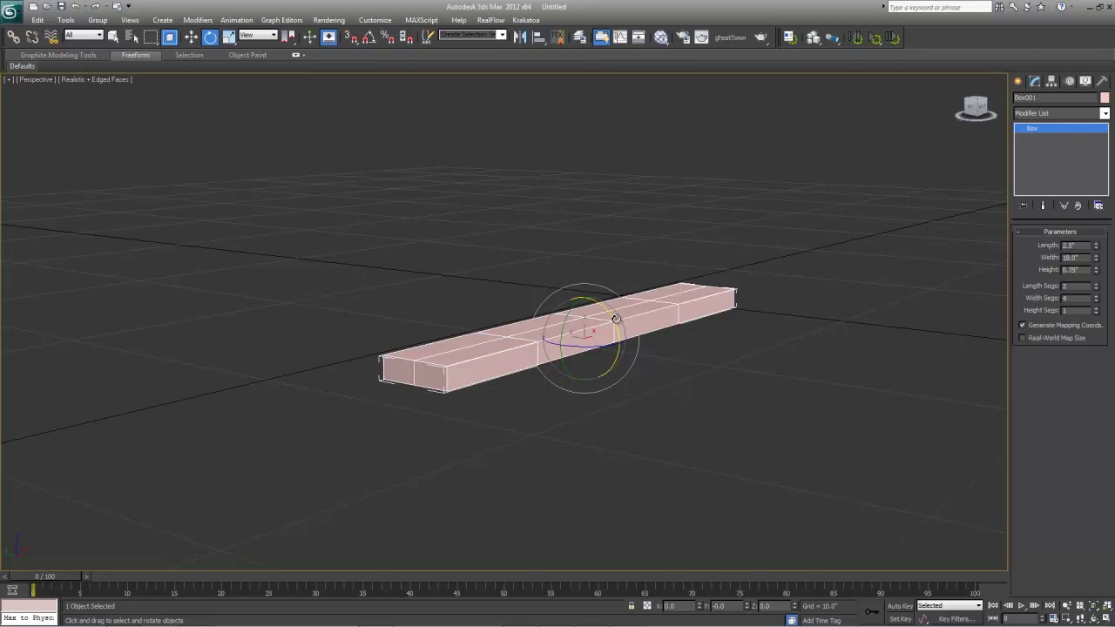
{"action": "key", "text": "a"}
{"action": "left_click_drag", "start_coordinate": [616, 320], "coordinate": [621, 371]}
{"action": "mouse_move", "coordinate": [565, 378]}
{"action": "middle_mouse_down", "text": "alt"}
{"action": "mouse_move", "coordinate": [675, 383]}
{"action": "mouse_move", "coordinate": [546, 383]}
{"action": "middle_mouse_up", "text": "alt"}
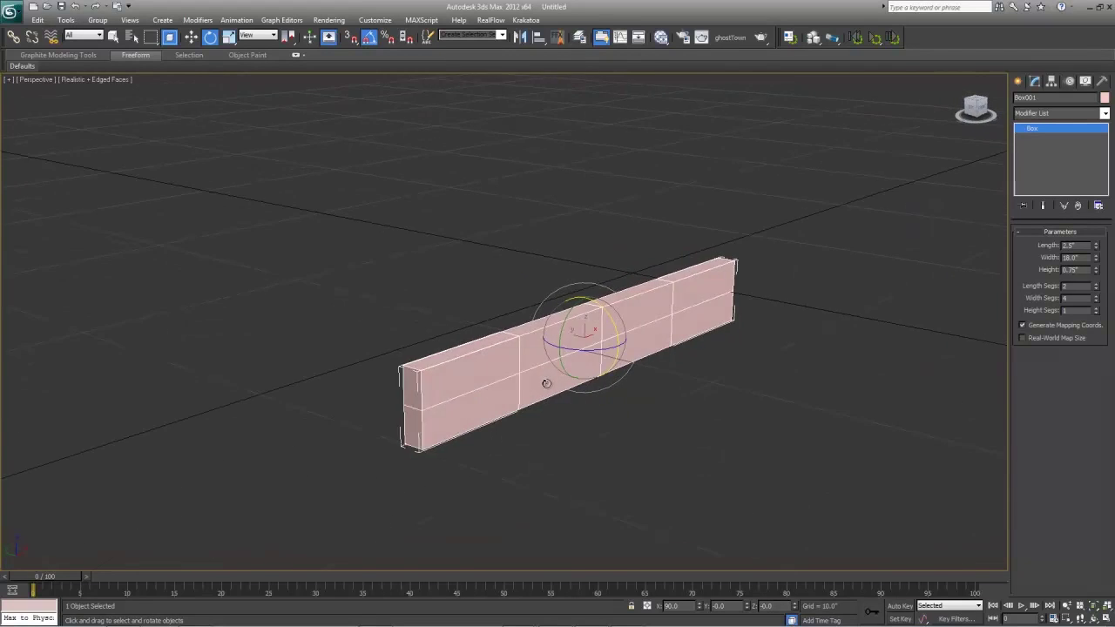
- Lower the board in the front view so its bottom edge rests on the ground grid
{"action": "scroll", "coordinate": [548, 383], "scroll_direction": "down", "scroll_amount": 3}
{"action": "key", "text": "w"}
{"action": "key", "text": "alt+w"}
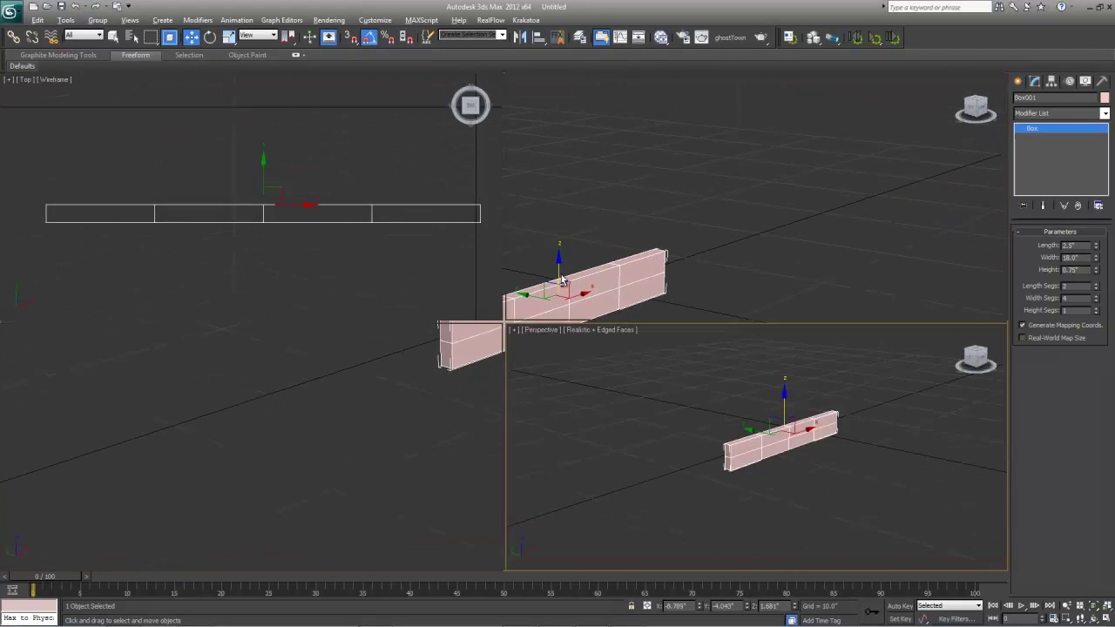
{"action": "key", "text": "z"}
{"action": "left_click_drag", "start_coordinate": [757, 168], "coordinate": [756, 177]}
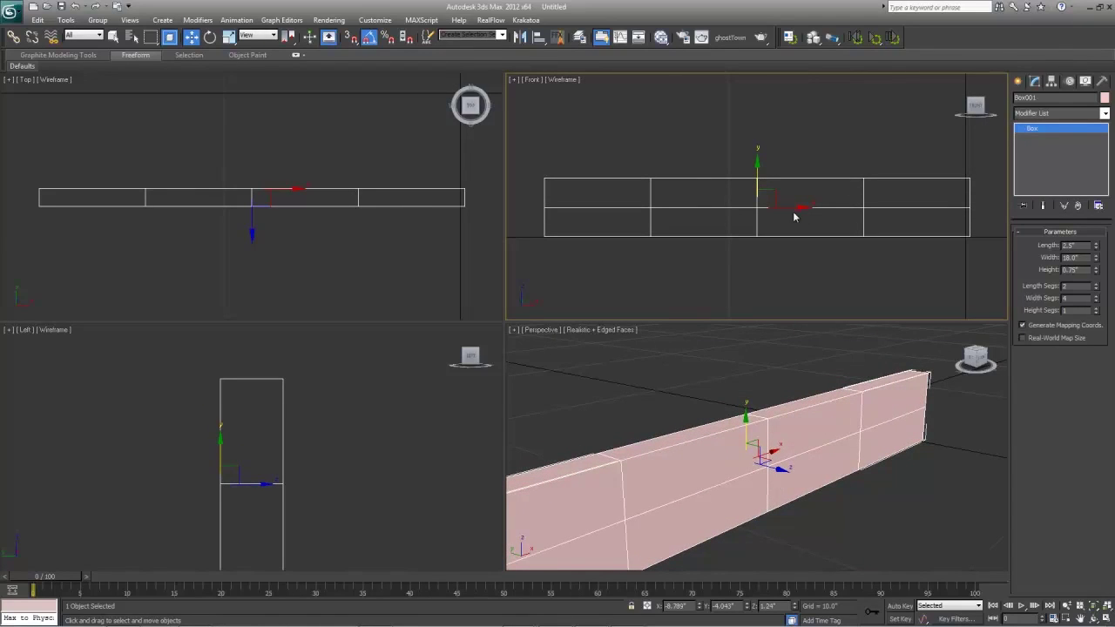
{"action": "left_click", "coordinate": [814, 464]}
{"action": "key", "text": "alt+w"}
{"action": "key", "text": "z"}
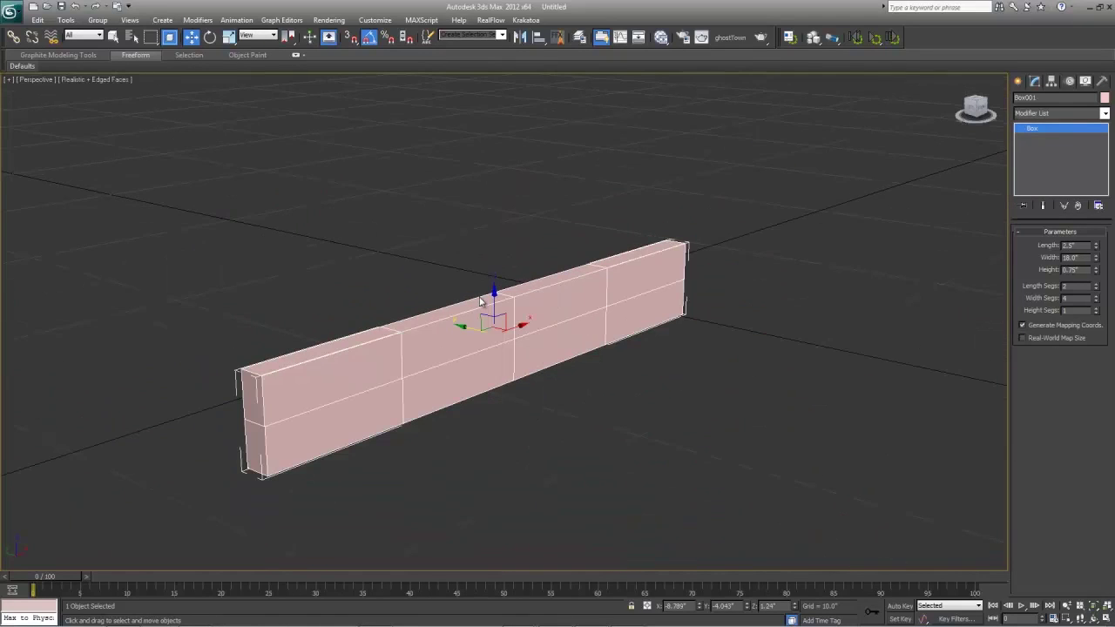
- Make two copies of the board straight above it, spaced about 3.1 inches apart, to form a stack of three with narrow gaps
{"action": "left_click_drag", "start_coordinate": [492, 298], "coordinate": [489, 200], "text": "shift"}
{"action": "left_click", "coordinate": [588, 320]}
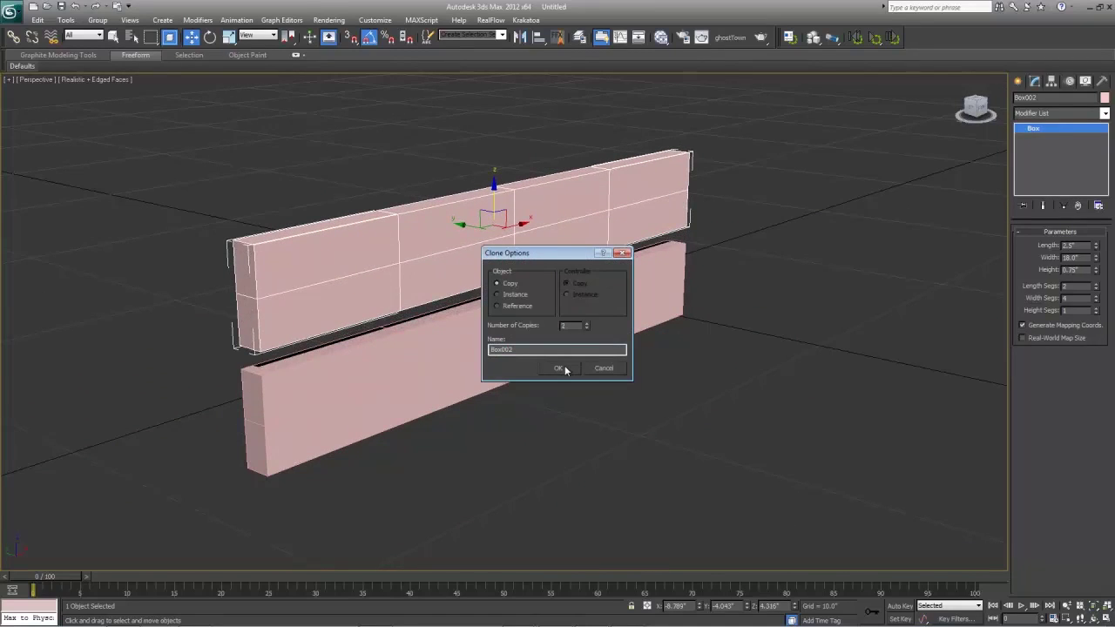
{"action": "left_click", "coordinate": [568, 372]}
{"action": "scroll", "coordinate": [512, 349], "scroll_direction": "down", "scroll_amount": 4}
{"action": "left_click", "coordinate": [600, 365]}
{"action": "left_click", "coordinate": [467, 261]}
{"action": "key", "text": "z"}
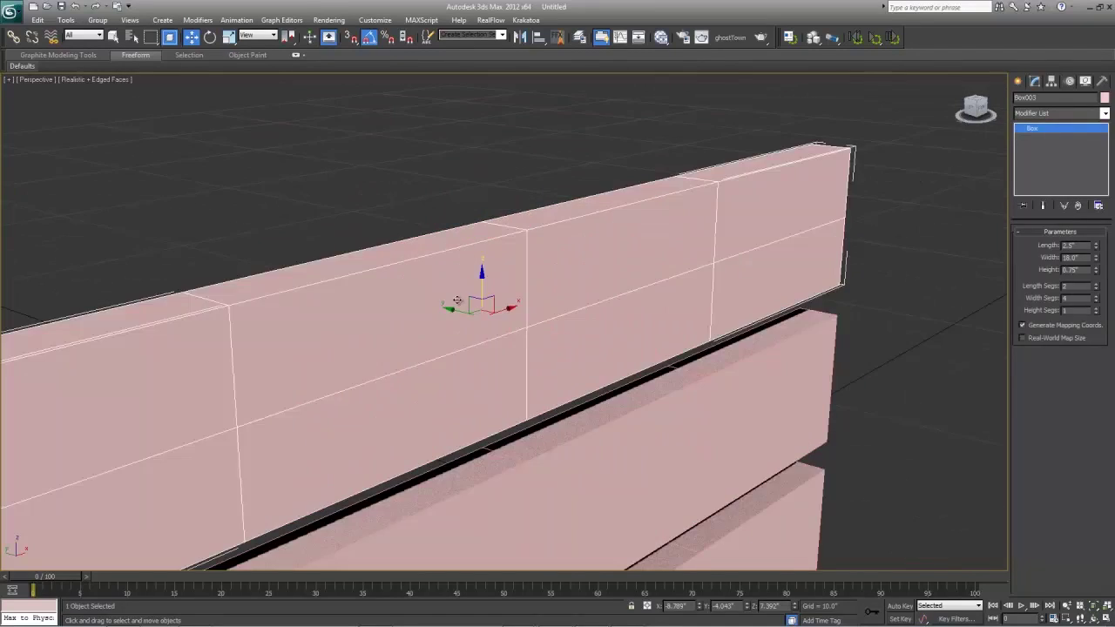
{"action": "middle_click_drag", "start_coordinate": [468, 264], "coordinate": [588, 313], "text": "alt"}
{"action": "scroll", "coordinate": [588, 313], "scroll_direction": "down", "scroll_amount": 8}
{"action": "middle_click_drag", "start_coordinate": [626, 388], "coordinate": [537, 403], "text": "alt"}
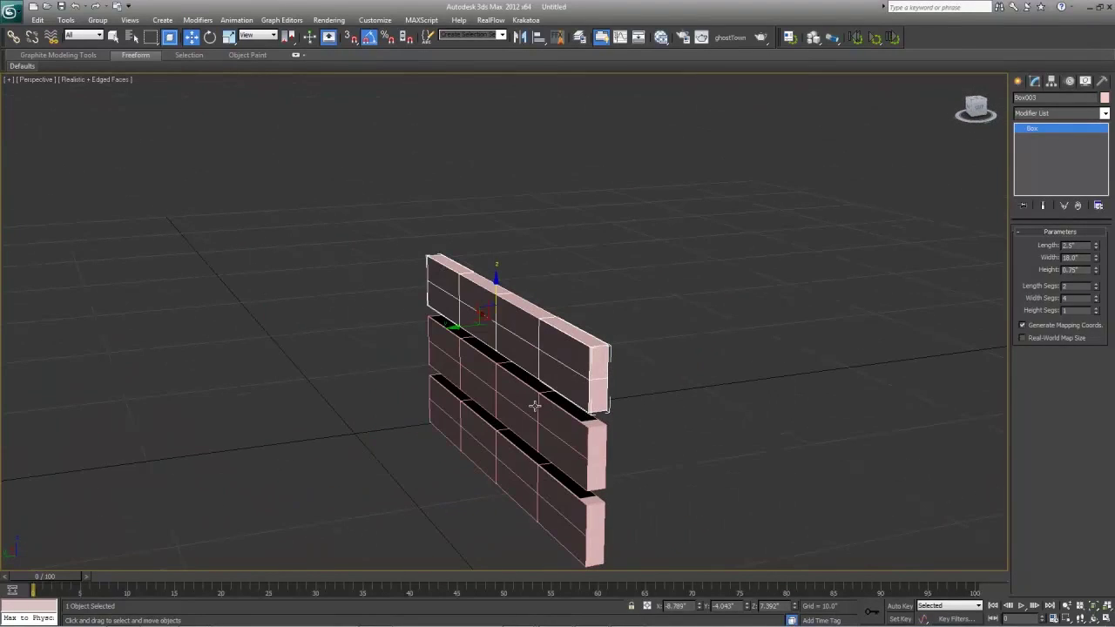
{"action": "left_click", "coordinate": [518, 435], "text": "ctrl"}
{"action": "left_click", "coordinate": [514, 481], "text": "ctrl"}
{"action": "middle_click_drag", "start_coordinate": [749, 387], "coordinate": [544, 412], "text": "alt"}
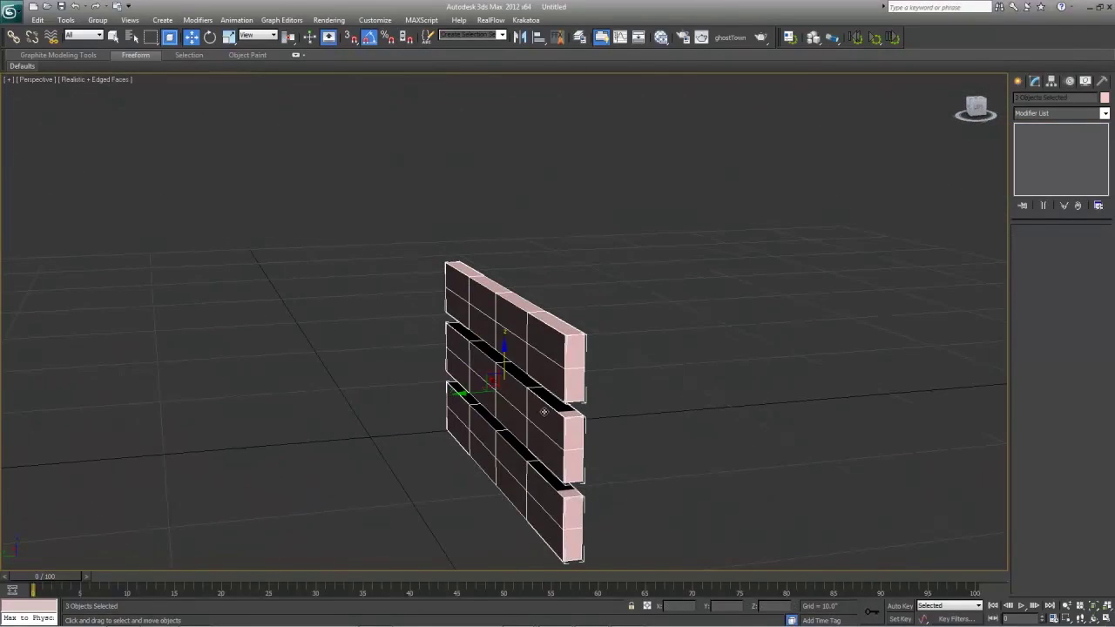
{"action": "left_click", "coordinate": [562, 492]}
{"action": "left_click", "coordinate": [562, 440]}
{"action": "left_click", "coordinate": [561, 374]}
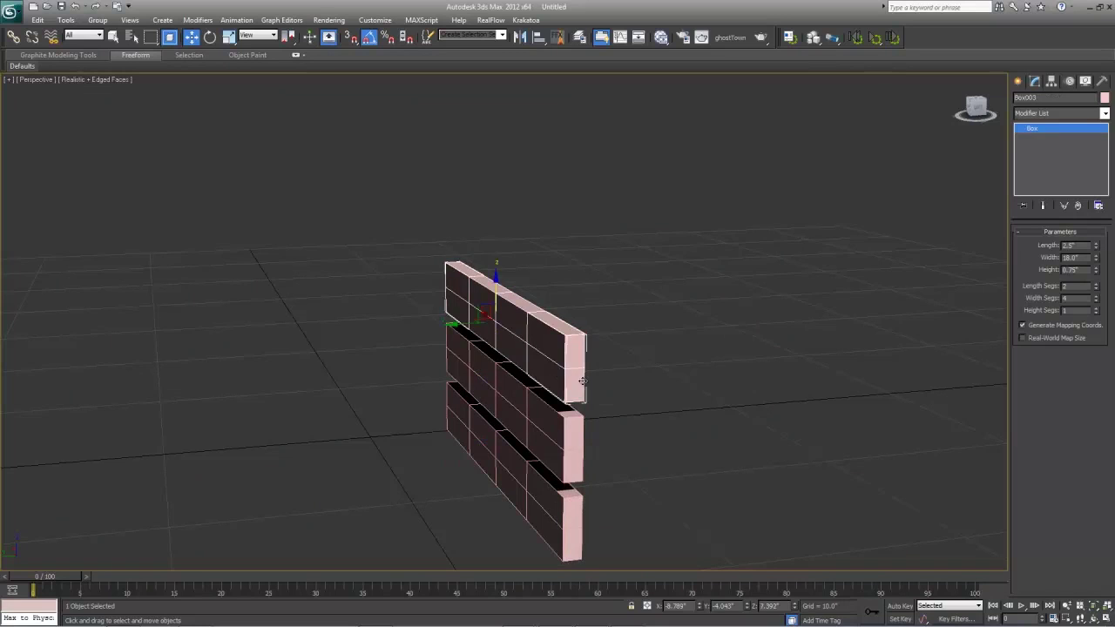
{"action": "left_click", "coordinate": [511, 410], "text": "ctrl"}
{"action": "left_click", "coordinate": [504, 466], "text": "ctrl"}
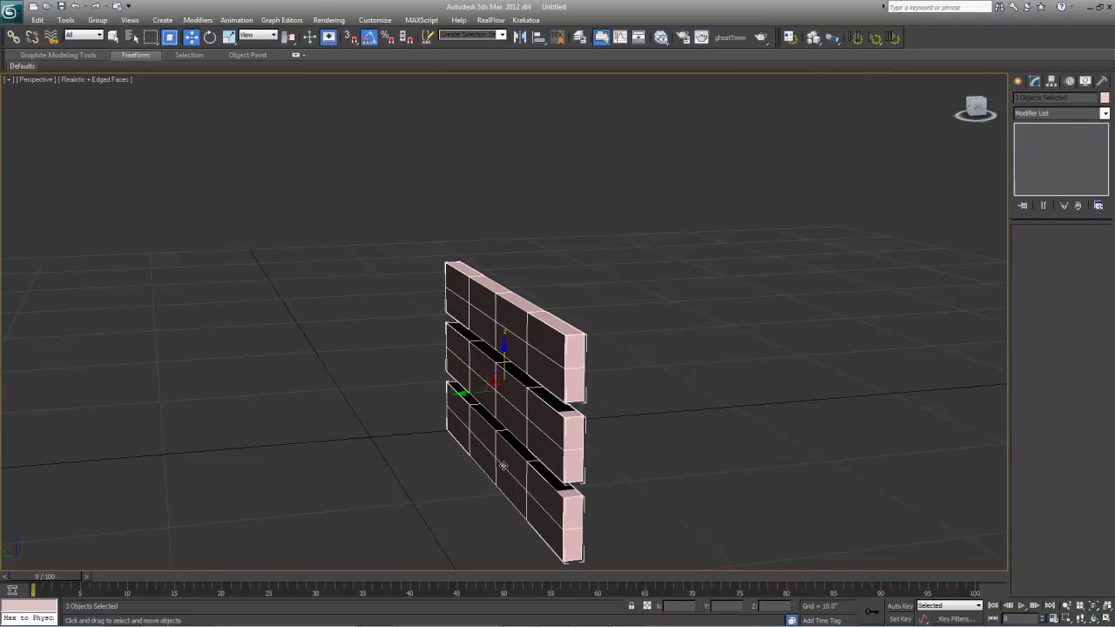
{"action": "left_click", "coordinate": [676, 442]}
- Select all three stacked boards and make one copy of them about 11.5 inches away along Y as the opposite long wall
{"action": "left_click", "coordinate": [533, 354]}
{"action": "left_click", "coordinate": [528, 406], "text": "ctrl"}
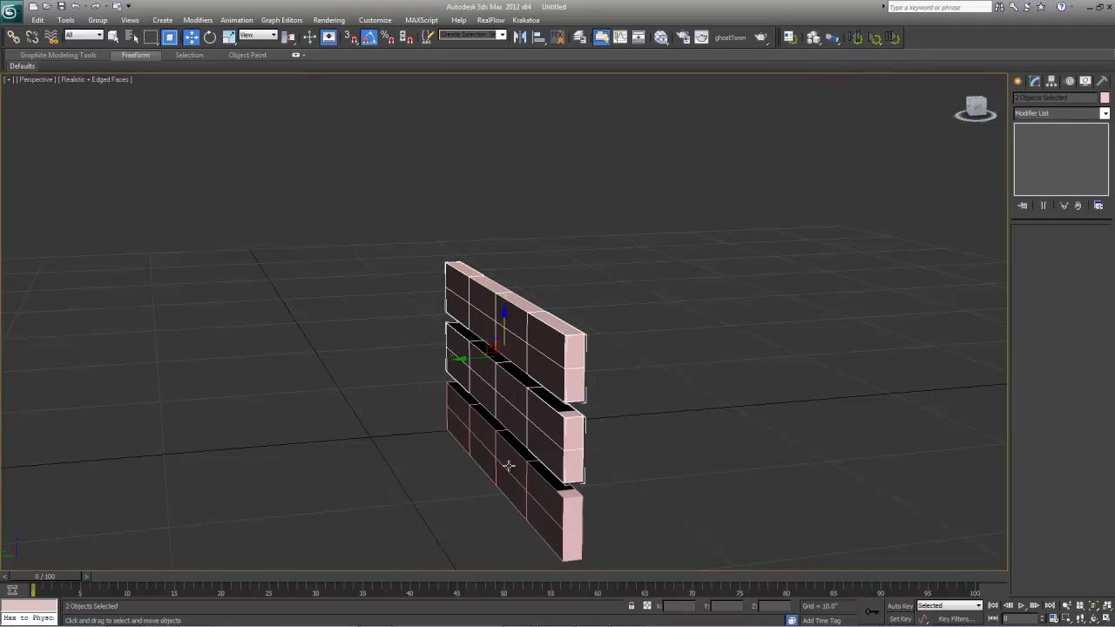
{"action": "left_click", "coordinate": [510, 463], "text": "ctrl"}
{"action": "middle_click_drag", "start_coordinate": [511, 463], "coordinate": [478, 395], "text": "alt"}
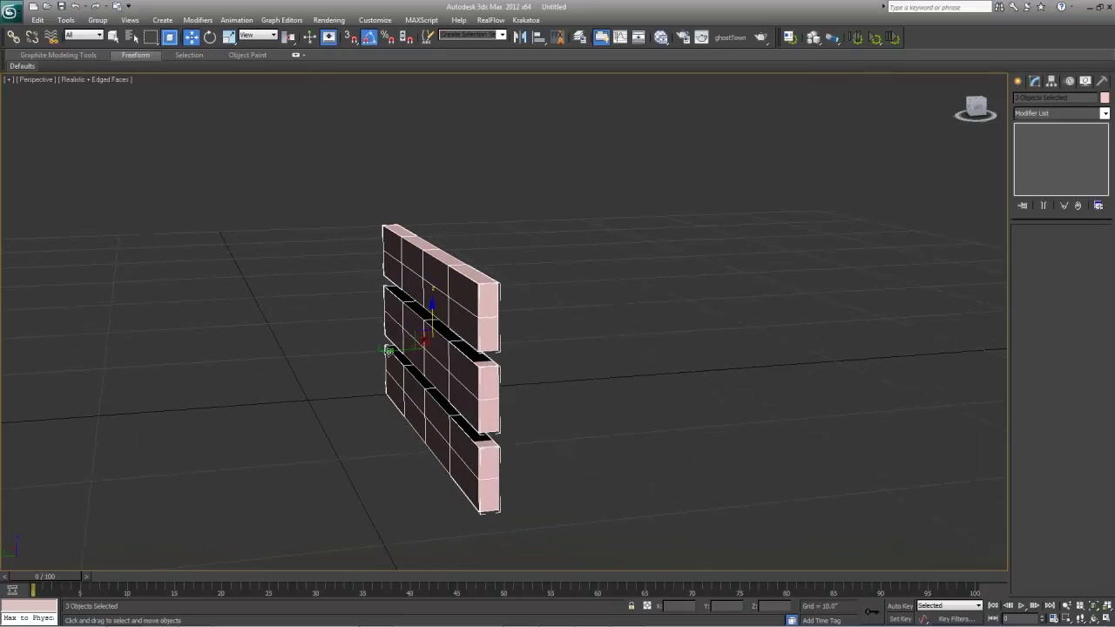
{"action": "mouse_move", "coordinate": [389, 349]}
{"action": "left_mouse_down", "text": "shift"}
{"action": "mouse_move", "coordinate": [505, 331]}
{"action": "mouse_move", "coordinate": [633, 332]}
{"action": "left_mouse_up", "text": "shift"}
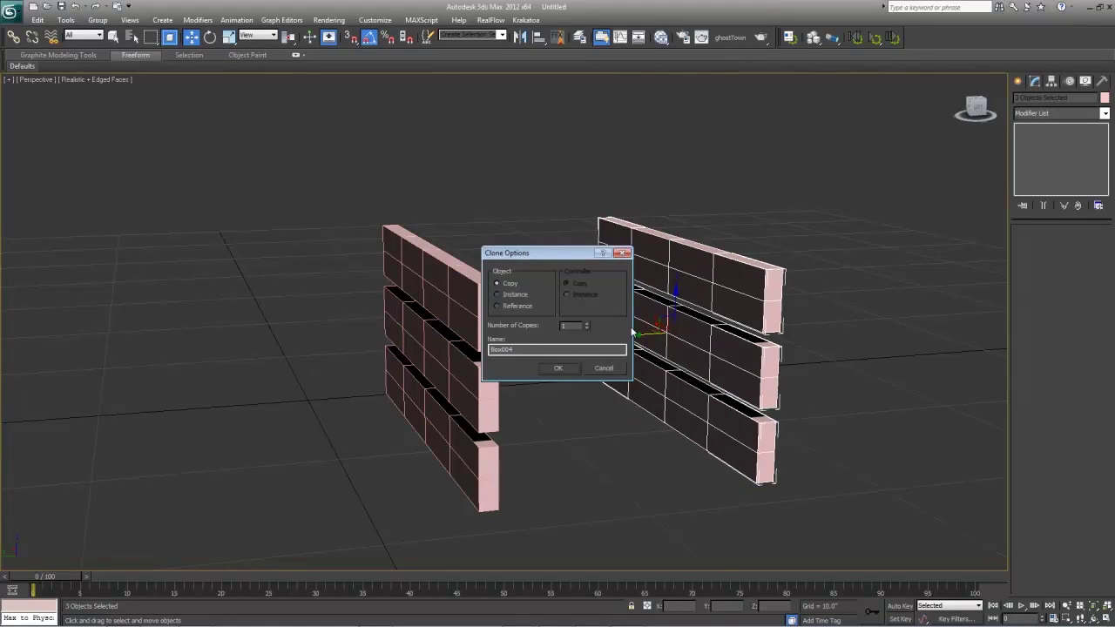
{"action": "left_click", "coordinate": [568, 371]}
- Try to form the end walls by copying both three-board walls together, rotated 90 degrees about the vertical axis
{"action": "left_click", "coordinate": [727, 277]}
{"action": "left_click", "coordinate": [740, 356]}
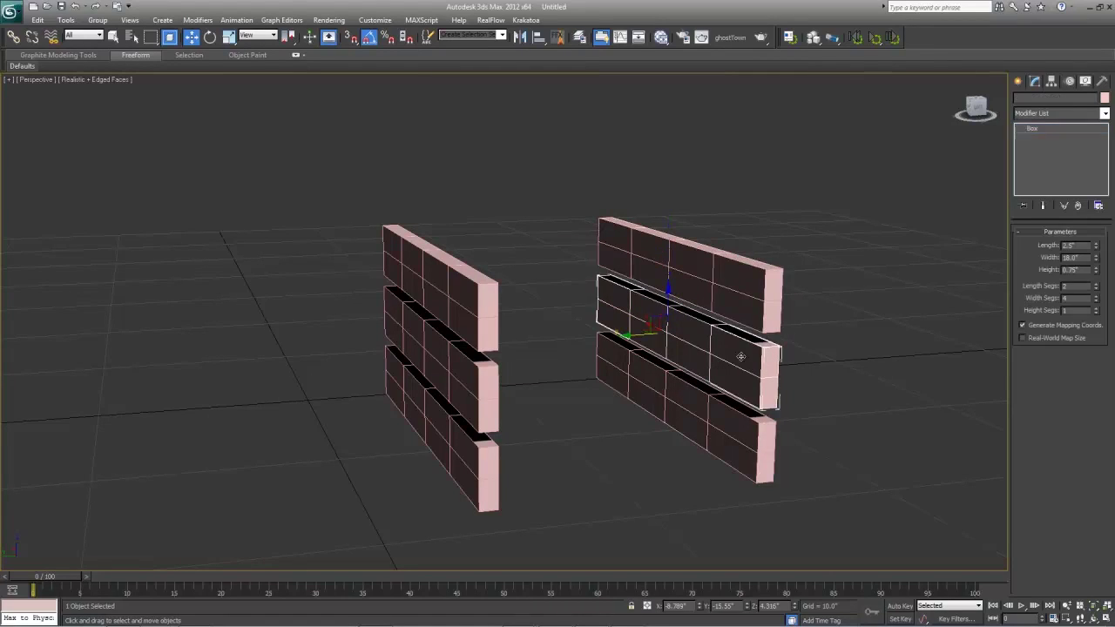
{"action": "left_click", "coordinate": [723, 428]}
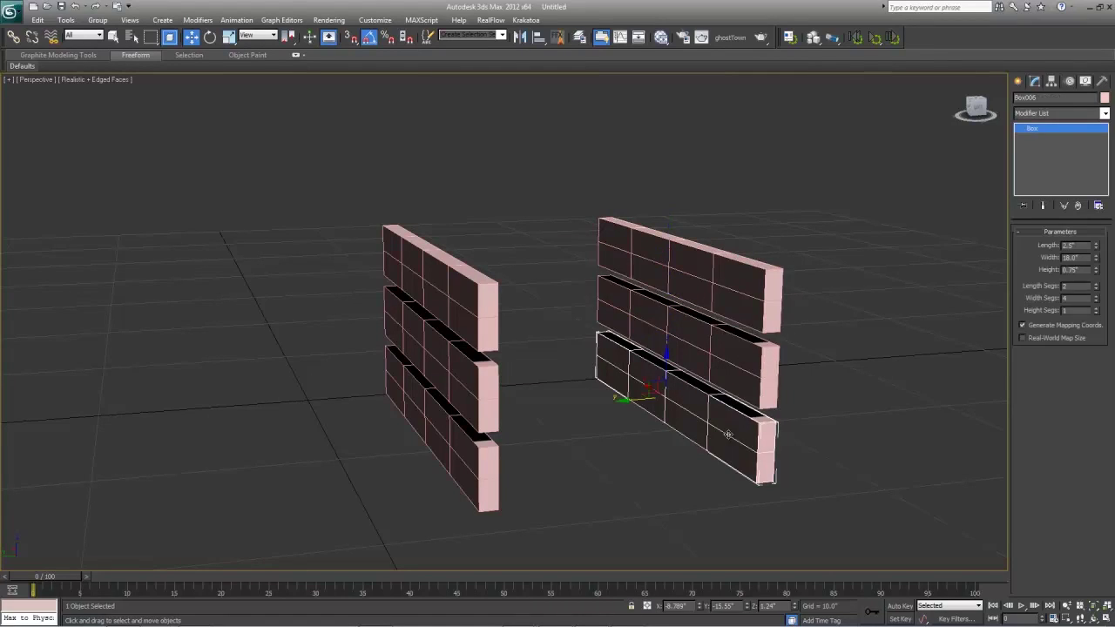
{"action": "left_click", "coordinate": [435, 293]}
{"action": "left_click", "coordinate": [458, 381], "text": "ctrl"}
{"action": "left_click", "coordinate": [456, 427], "text": "ctrl"}
{"action": "left_click", "coordinate": [718, 252], "text": "ctrl"}
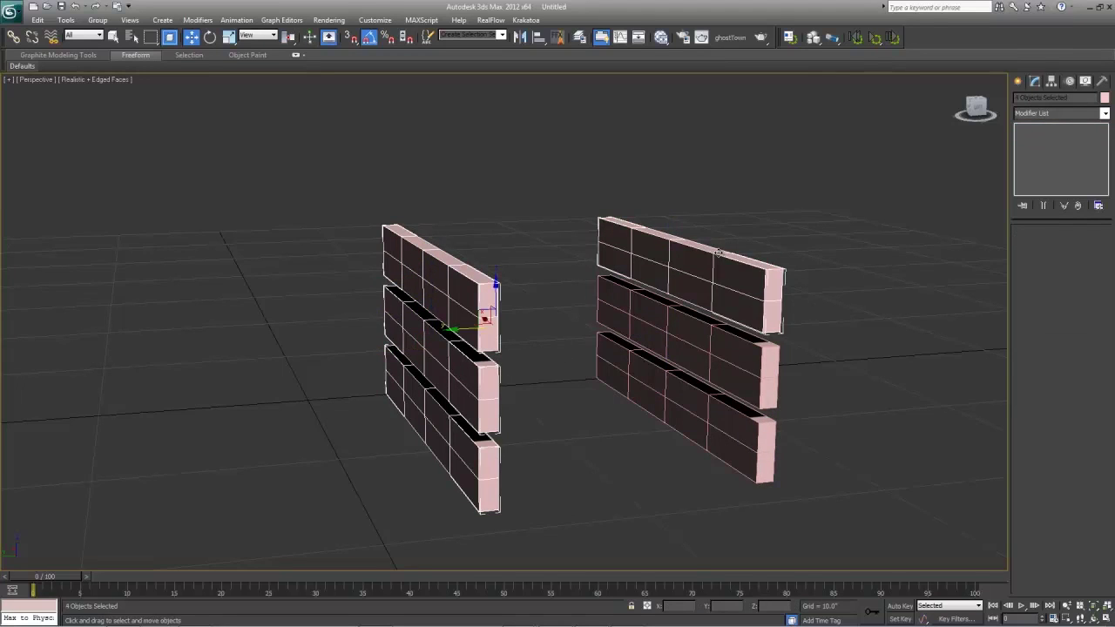
{"action": "left_click", "coordinate": [696, 346], "text": "ctrl"}
{"action": "left_click", "coordinate": [690, 392], "text": "ctrl"}
{"action": "scroll", "coordinate": [622, 358], "scroll_direction": "down", "scroll_amount": 5}
{"action": "middle_click_drag", "start_coordinate": [531, 322], "coordinate": [523, 355], "text": "alt"}
{"action": "key", "text": "e"}
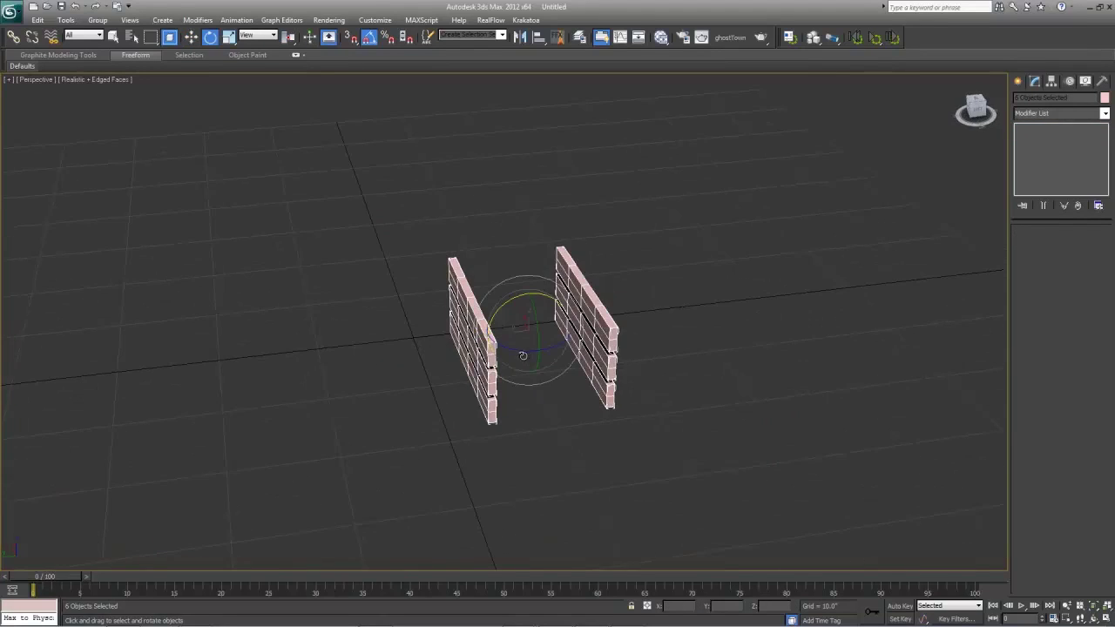
{"action": "left_click_drag", "start_coordinate": [523, 355], "coordinate": [596, 348], "text": "shift"}
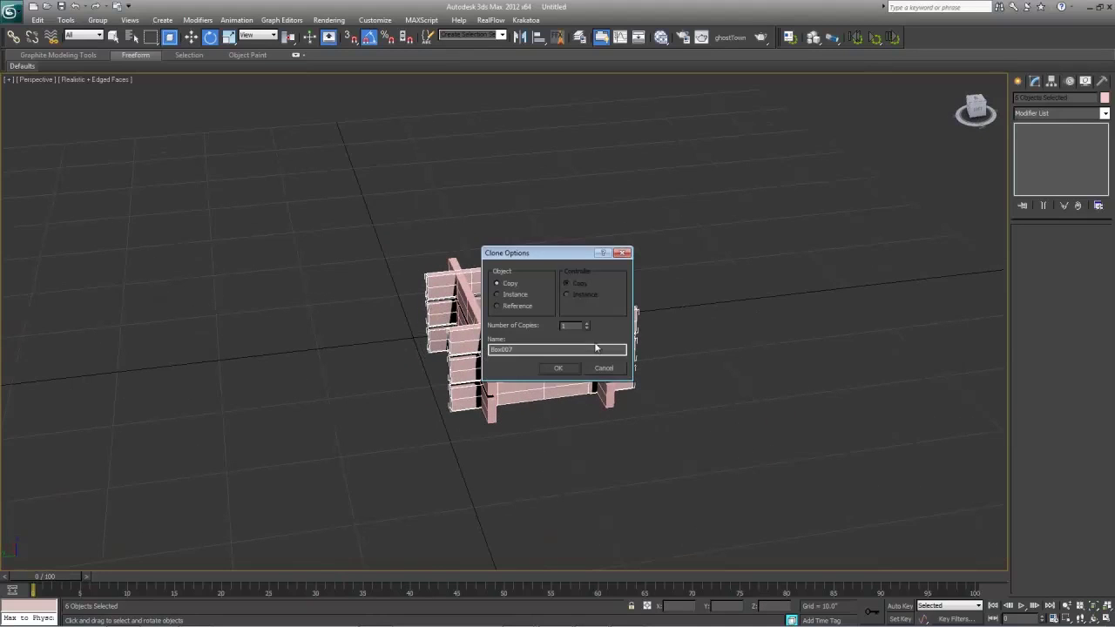
{"action": "left_click", "coordinate": [560, 368]}
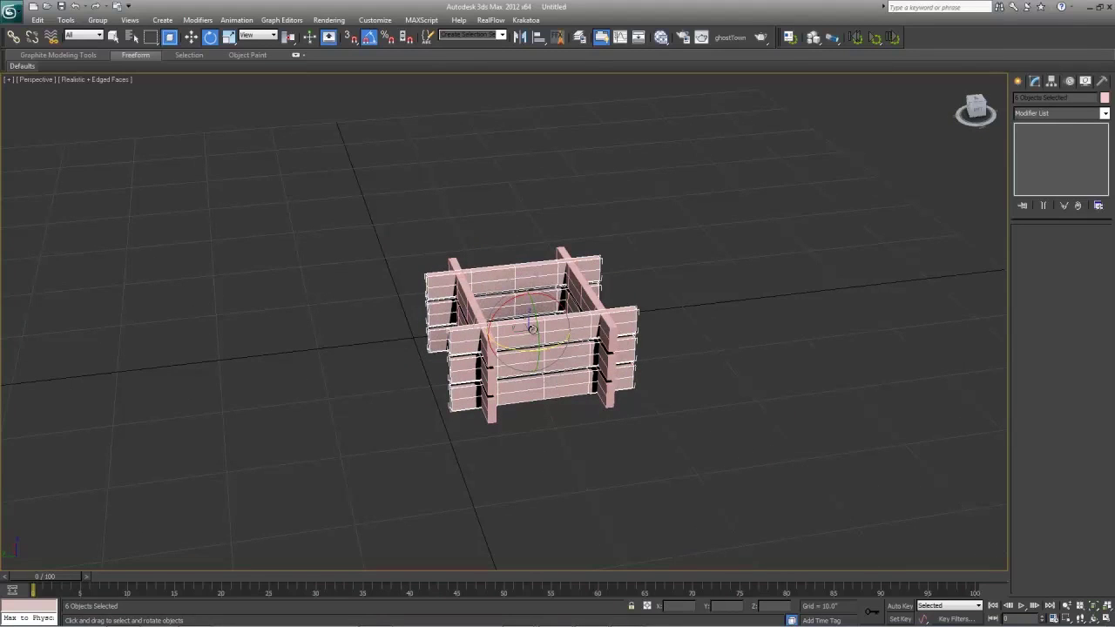
{"action": "key", "text": "Delete"}
- Select the three boards of one long wall and copy them rotated 90 degrees about the vertical axis
{"action": "left_click", "coordinate": [479, 337]}
{"action": "left_click", "coordinate": [478, 358], "text": "ctrl"}
{"action": "left_click", "coordinate": [473, 385], "text": "ctrl"}
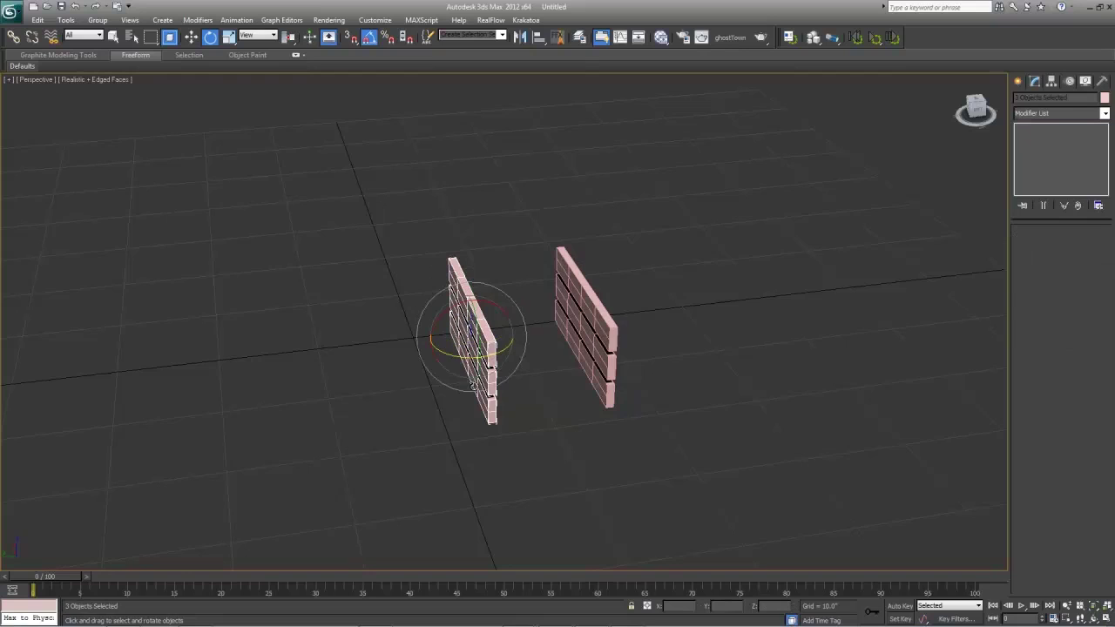
{"action": "left_click_drag", "start_coordinate": [450, 359], "coordinate": [510, 346], "text": "shift"}
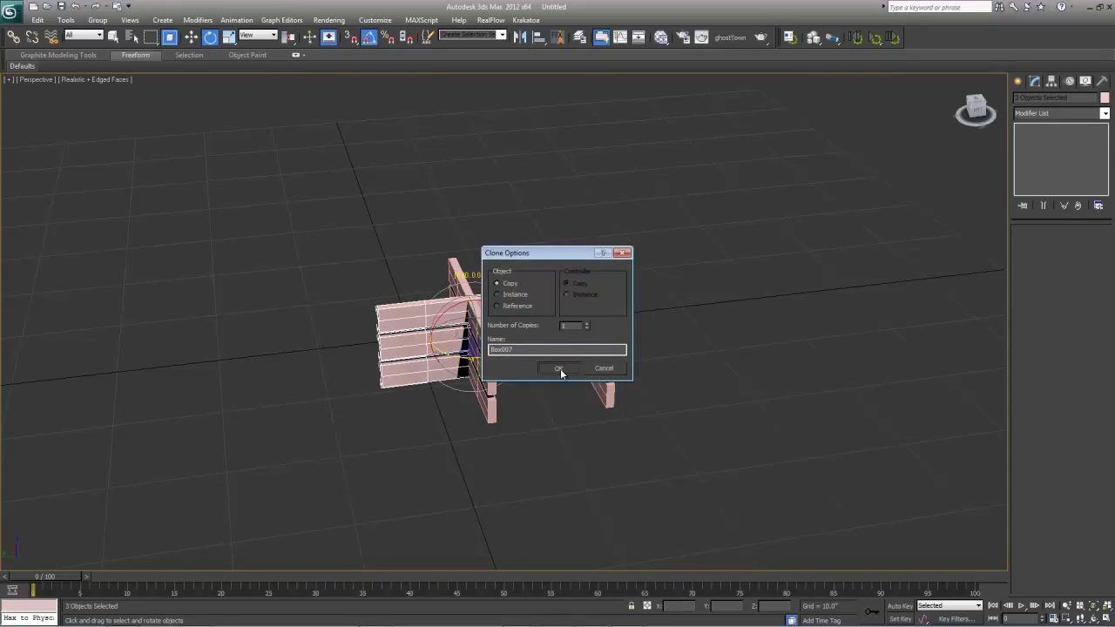
{"action": "left_click", "coordinate": [560, 369]}
- Move the rotated boards across the open end of the two long walls, centring them between the walls in the top view
{"action": "key", "text": "w"}
{"action": "mouse_move", "coordinate": [427, 343]}
{"action": "left_mouse_down"}
{"action": "mouse_move", "coordinate": [527, 369]}
{"action": "mouse_move", "coordinate": [533, 381]}
{"action": "left_mouse_up"}
{"action": "key", "text": "alt+w"}
{"action": "key", "text": "z"}
{"action": "middle_click_drag", "start_coordinate": [416, 224], "coordinate": [422, 222]}
{"action": "key", "text": "alt+w"}
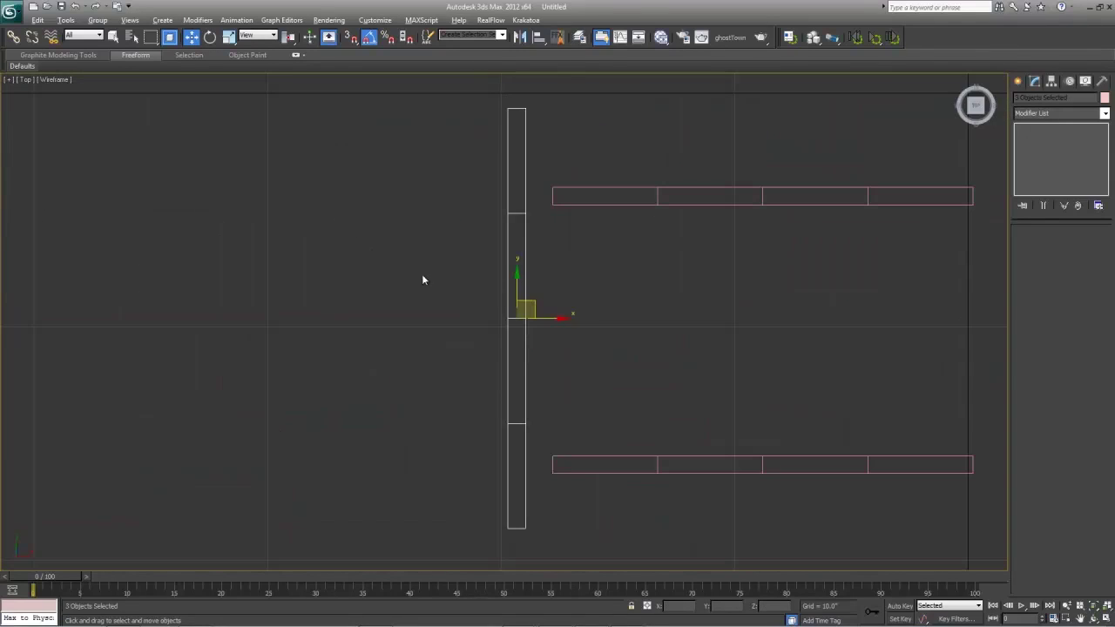
{"action": "left_click_drag", "start_coordinate": [524, 281], "coordinate": [569, 333]}
- Scale the end boards along their length and position them to span exactly between the outer faces of the long walls
{"action": "key", "text": "r"}
{"action": "key", "text": "w"}
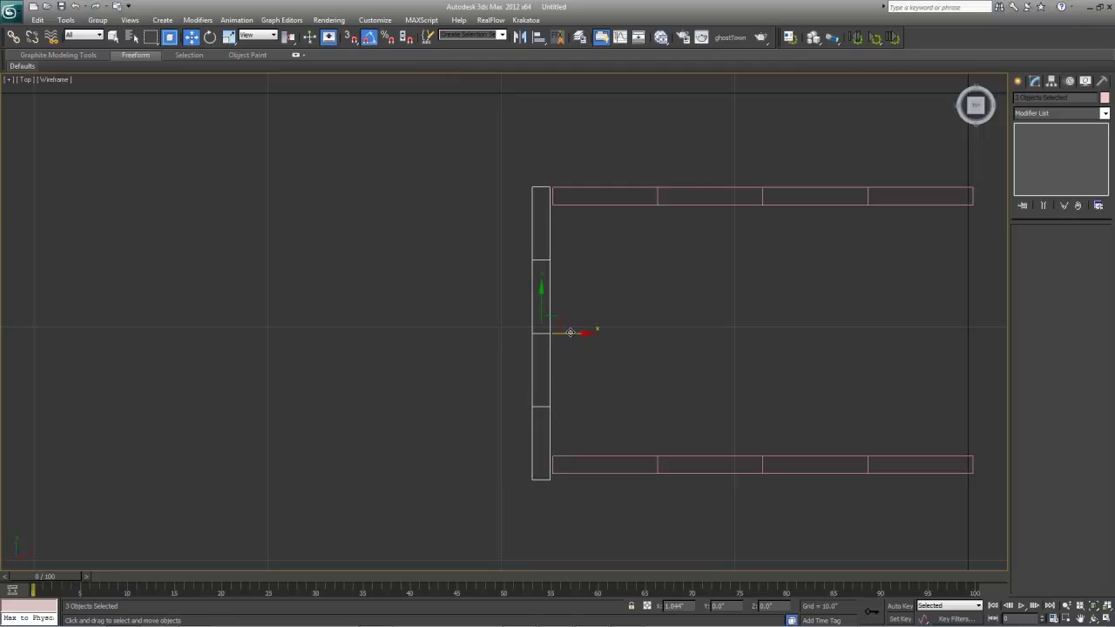
{"action": "scroll", "coordinate": [543, 335], "scroll_direction": "up", "scroll_amount": 2}
{"action": "middle_click_drag", "start_coordinate": [591, 299], "coordinate": [567, 287]}
{"action": "key", "text": "r"}
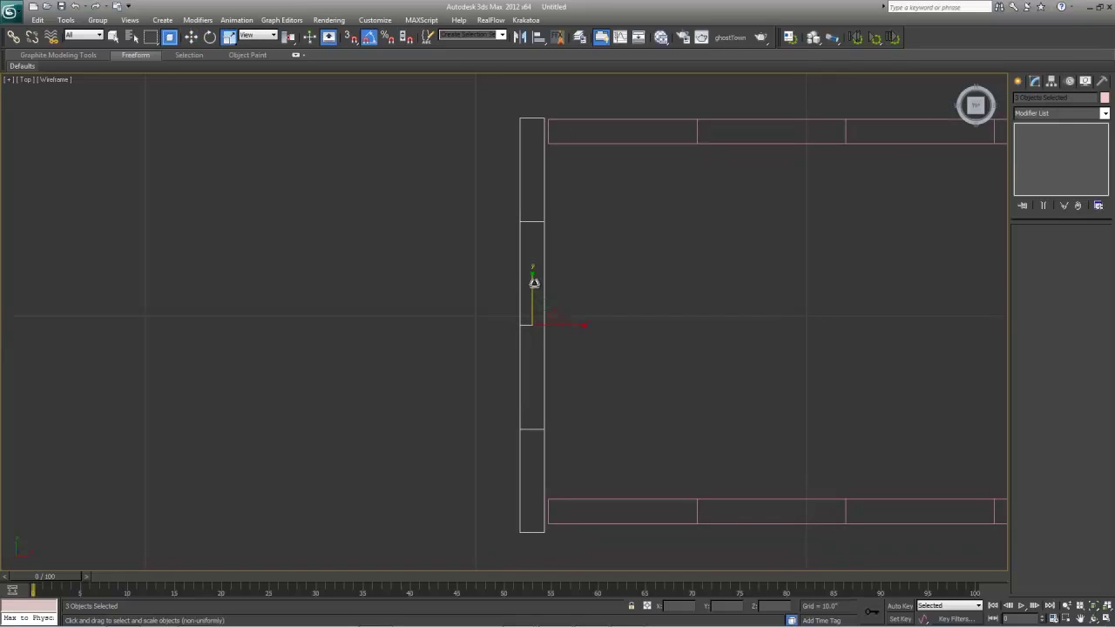
{"action": "left_click_drag", "start_coordinate": [534, 283], "coordinate": [530, 273]}
{"action": "key", "text": "w"}
{"action": "key", "text": "r"}
{"action": "middle_click_drag", "start_coordinate": [584, 312], "coordinate": [468, 320]}
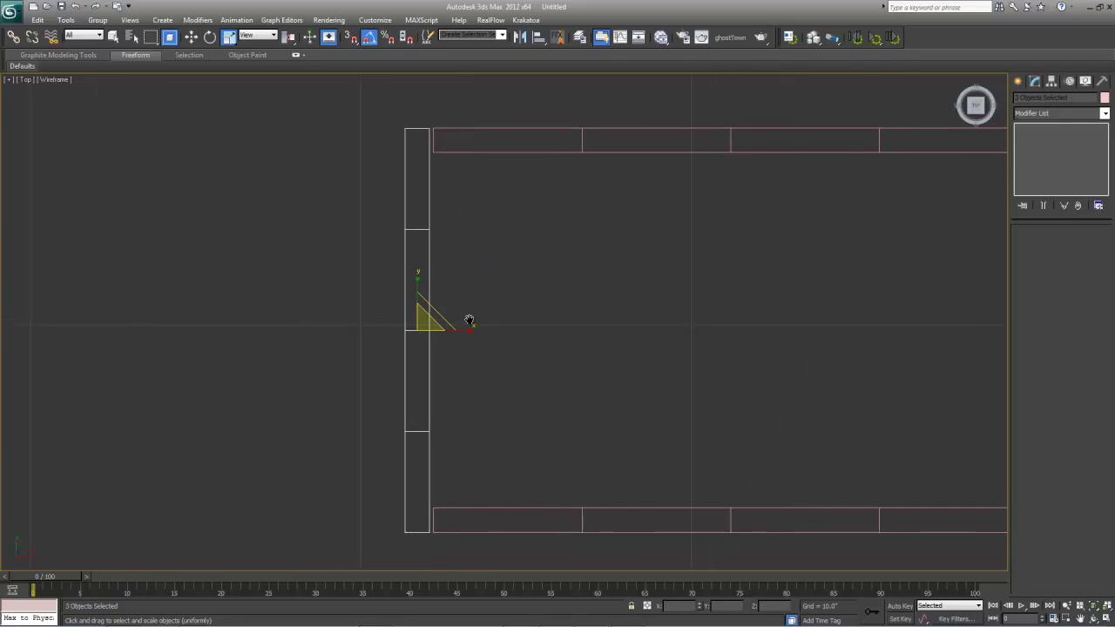
- Make one copy of the three end boards along X and place it at the opposite end of the long walls
{"action": "key", "text": "w"}
{"action": "middle_click_drag", "start_coordinate": [548, 327], "coordinate": [390, 325]}
{"action": "scroll", "coordinate": [390, 326], "scroll_direction": "down", "scroll_amount": 2}
{"action": "left_click_drag", "start_coordinate": [372, 325], "coordinate": [817, 325], "text": "shift"}
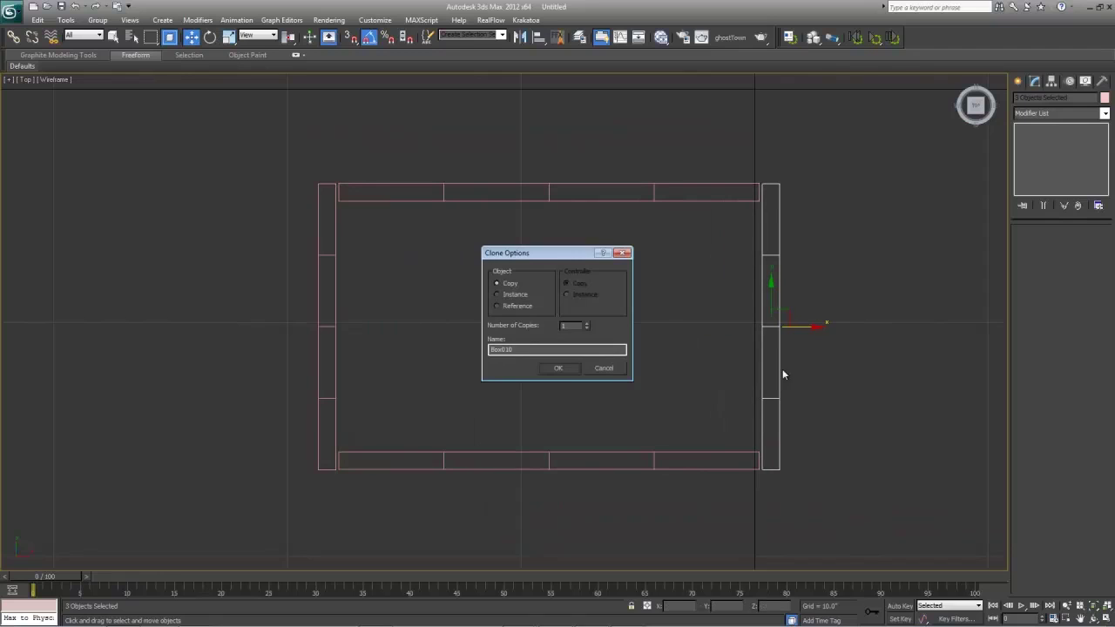
{"action": "left_click", "coordinate": [565, 371]}
- Examine the four assembled walls of the crate in perspective from above and from the side
{"action": "key", "text": "alt+w"}
{"action": "right_click", "coordinate": [851, 433]}
{"action": "scroll", "coordinate": [850, 432], "scroll_direction": "down", "scroll_amount": 3}
{"action": "key", "text": "alt+w"}
{"action": "middle_click_drag", "start_coordinate": [566, 318], "coordinate": [660, 346], "text": "alt"}
{"action": "key", "text": "z"}
{"action": "scroll", "coordinate": [715, 378], "scroll_direction": "down", "scroll_amount": 5}
{"action": "middle_click_drag", "start_coordinate": [714, 378], "coordinate": [584, 359]}
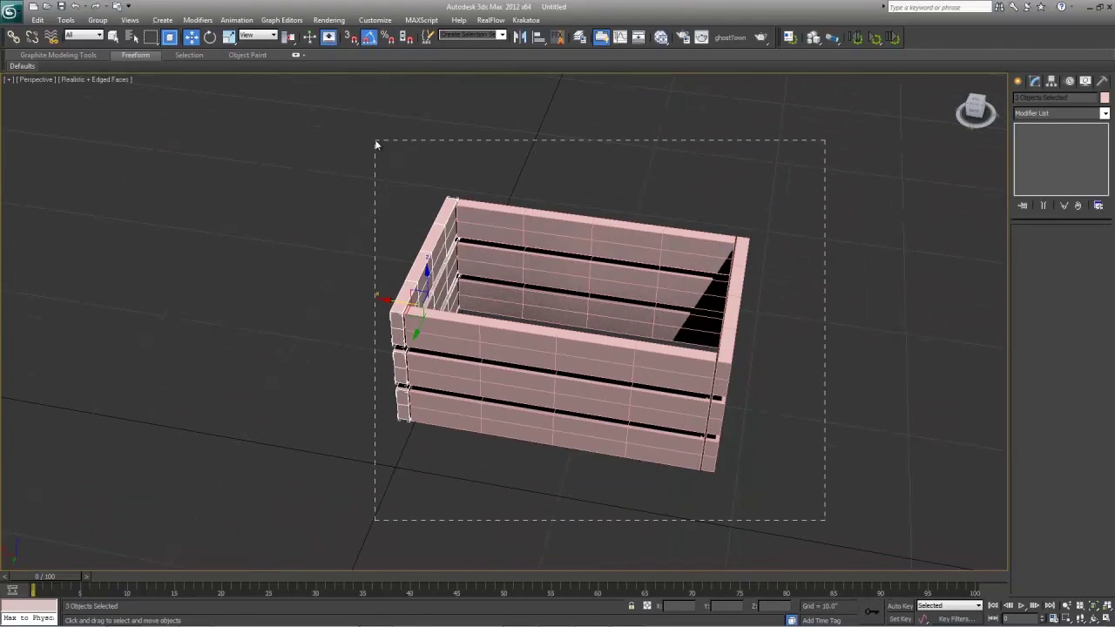
{"action": "left_click_drag", "start_coordinate": [377, 144], "coordinate": [376, 144]}
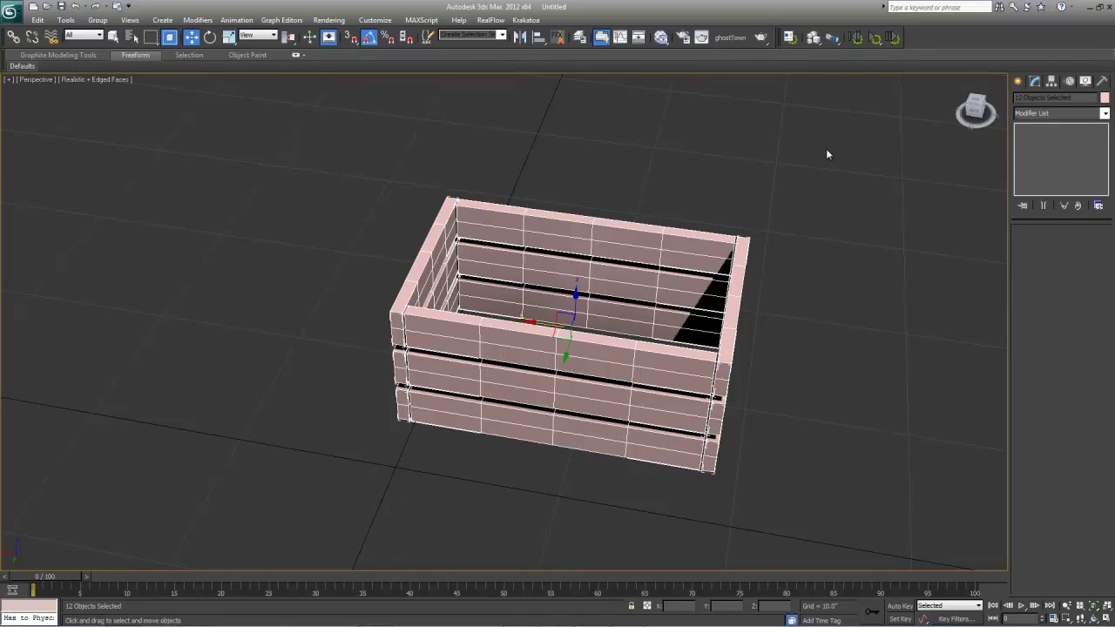
{"action": "middle_click_drag", "start_coordinate": [793, 368], "coordinate": [558, 279]}
{"action": "left_click", "coordinate": [772, 340]}
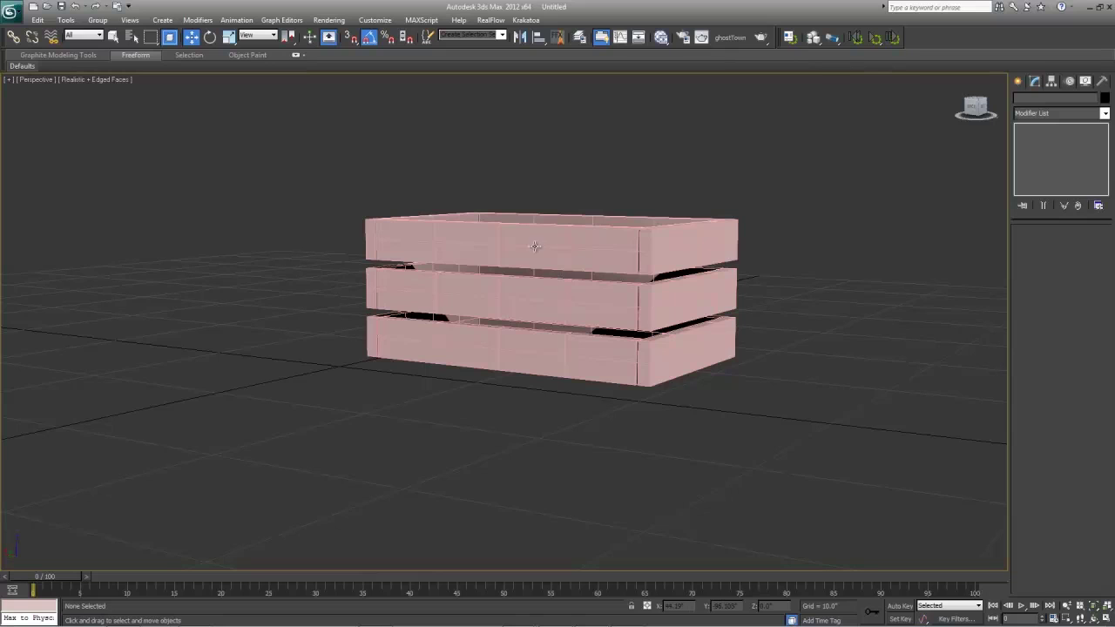
- Select the three boards of the near long wall and copy them rotated 90 degrees so they lie flat
{"action": "left_click", "coordinate": [539, 255]}
{"action": "left_click", "coordinate": [540, 290], "text": "ctrl"}
{"action": "left_click", "coordinate": [529, 342], "text": "ctrl"}
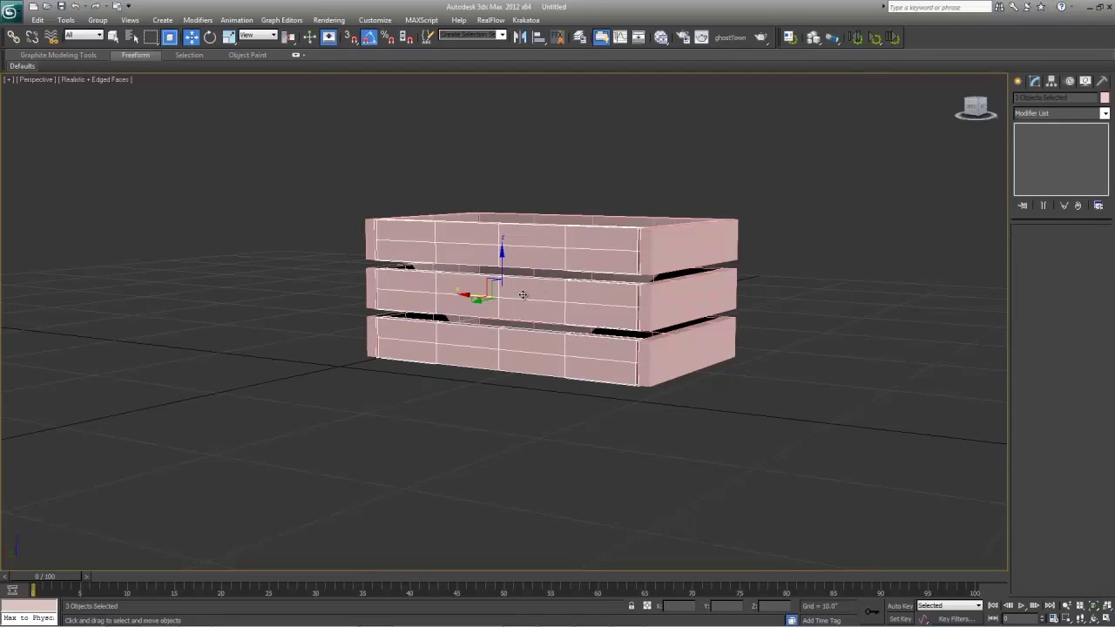
{"action": "key", "text": "e"}
{"action": "left_click_drag", "start_coordinate": [483, 284], "coordinate": [460, 330]}
{"action": "left_click", "coordinate": [562, 366]}
- Move the flat boards into the base of the crate, align their undersides with the walls' lower edges, and turn on snapping
{"action": "key", "text": "w"}
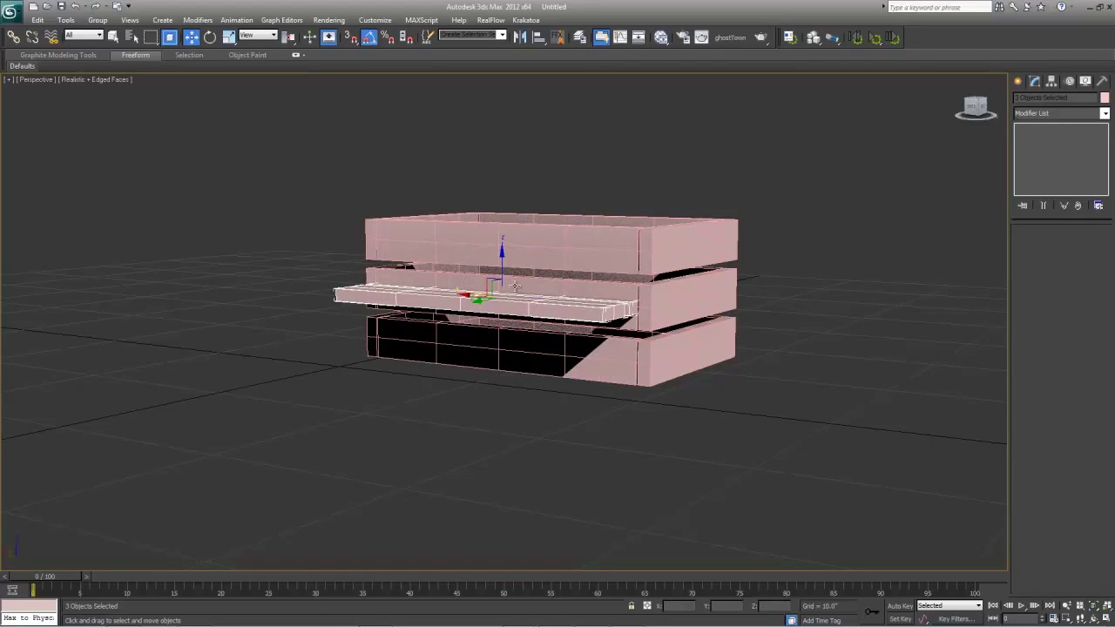
{"action": "mouse_move", "coordinate": [494, 266]}
{"action": "left_mouse_down"}
{"action": "mouse_move", "coordinate": [491, 339]}
{"action": "mouse_move", "coordinate": [501, 368]}
{"action": "mouse_move", "coordinate": [520, 362]}
{"action": "left_mouse_up"}
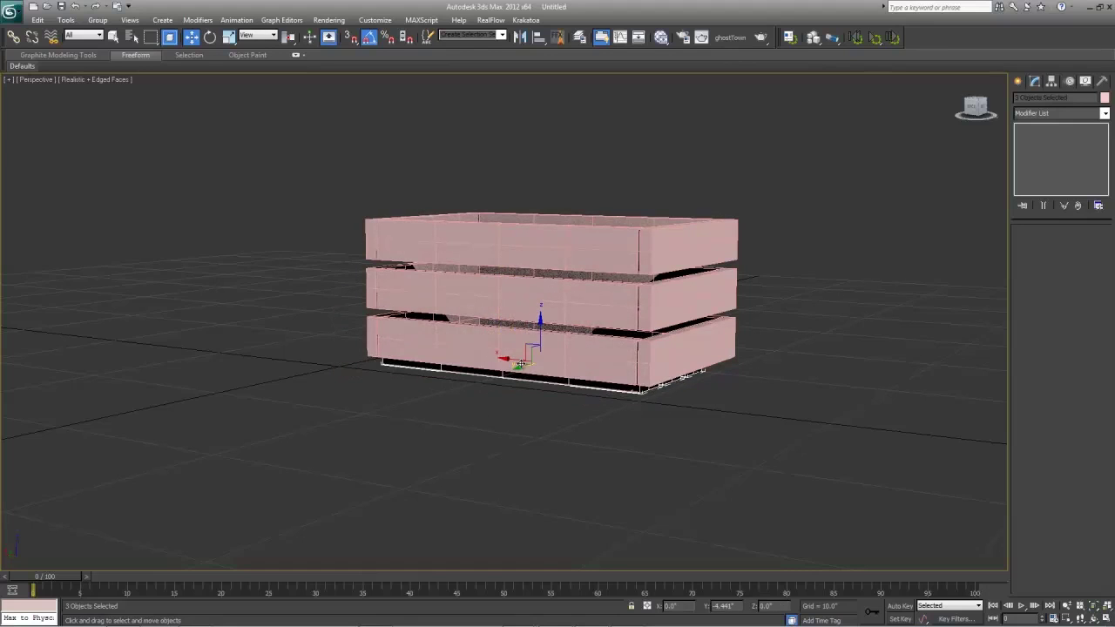
{"action": "key", "text": "alt+w"}
{"action": "key", "text": "z"}
{"action": "middle_click_drag", "start_coordinate": [836, 216], "coordinate": [820, 207]}
{"action": "key", "text": "alt+w"}
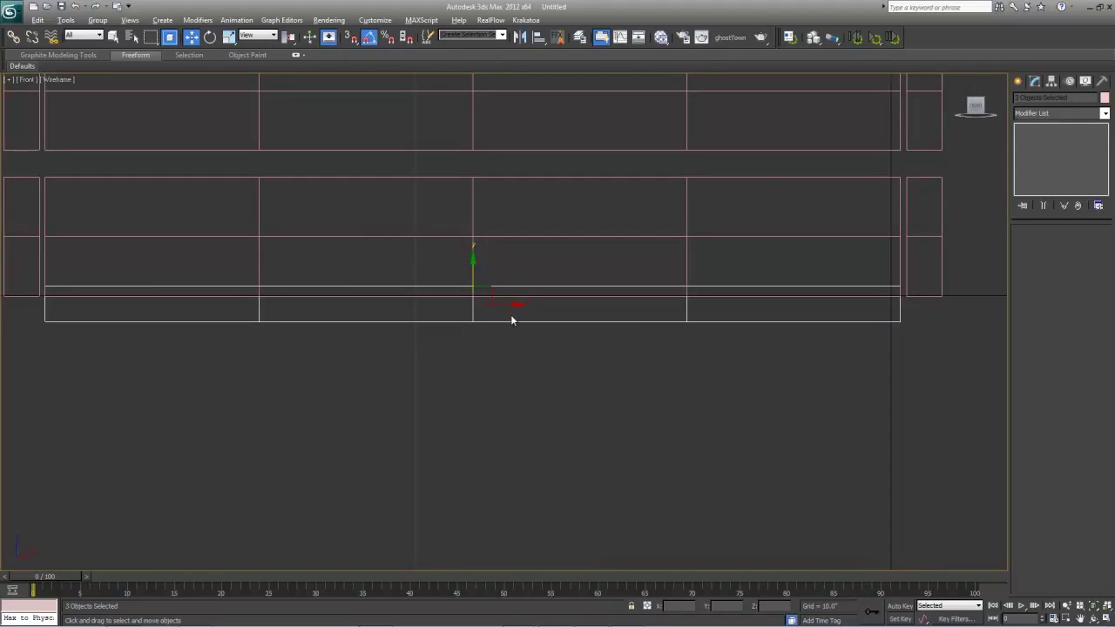
{"action": "middle_click_drag", "start_coordinate": [511, 317], "coordinate": [548, 338]}
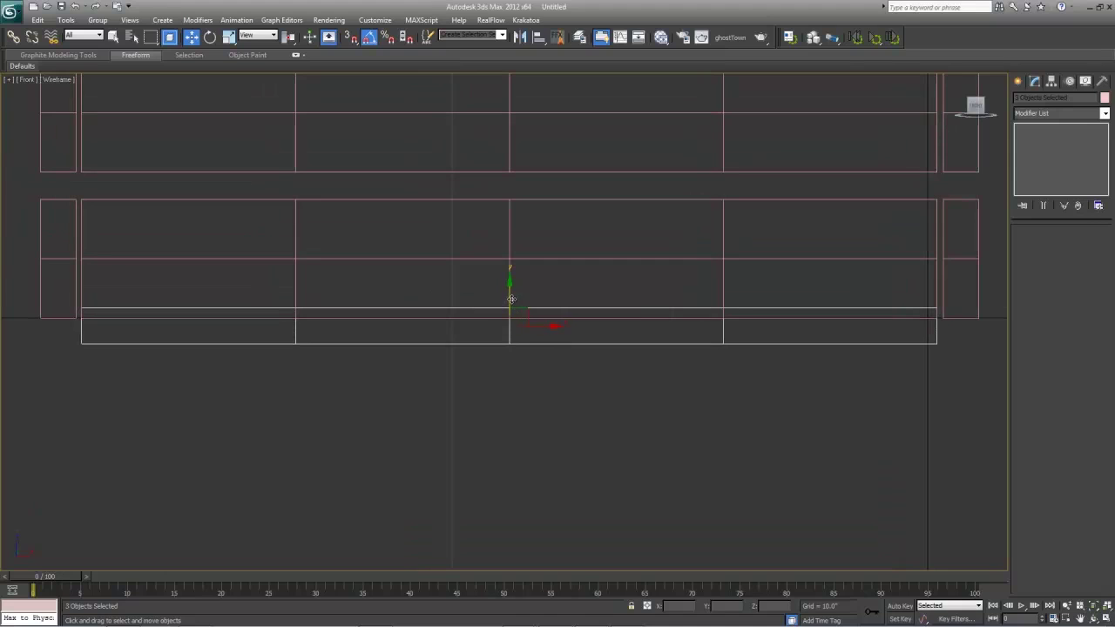
{"action": "left_click_drag", "start_coordinate": [510, 301], "coordinate": [510, 275]}
{"action": "key", "text": "s"}
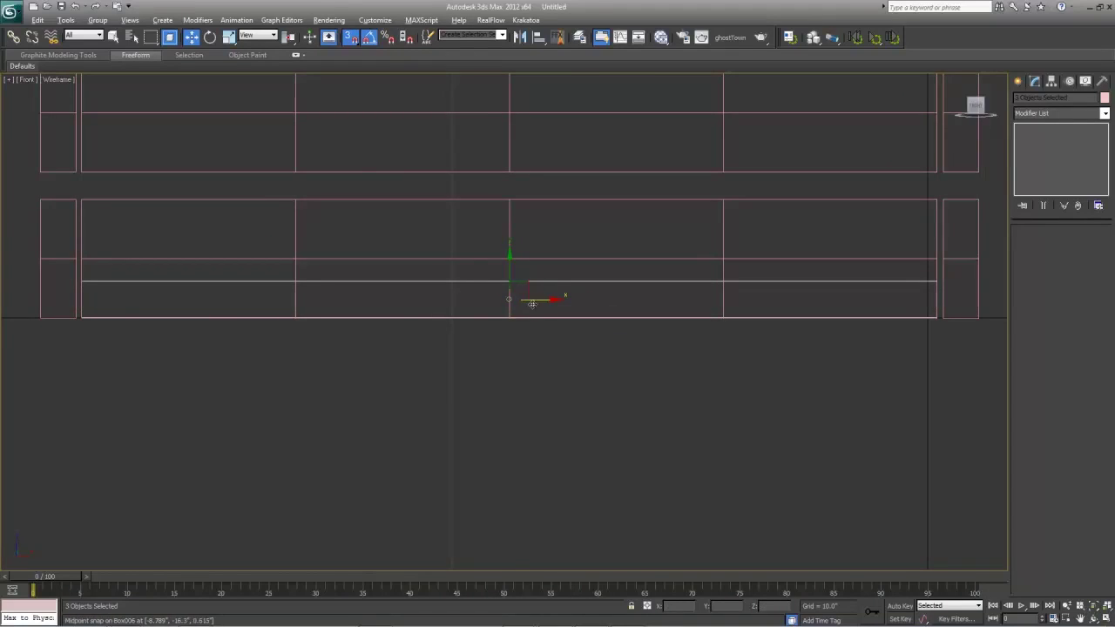
- Slide the three flat boards across the crate floor without snapping and delete the one nearest the far long wall
{"action": "key", "text": "alt+w"}
{"action": "right_click", "coordinate": [780, 437]}
{"action": "key", "text": "alt+w"}
{"action": "middle_click_drag", "start_coordinate": [615, 303], "coordinate": [576, 378], "text": "alt"}
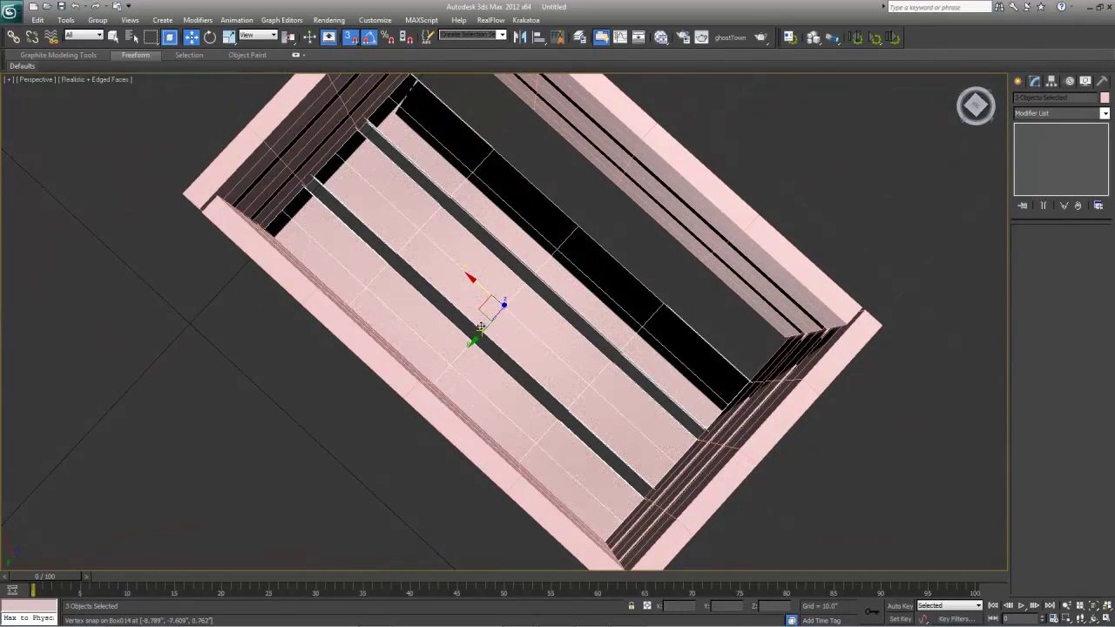
{"action": "left_click_drag", "start_coordinate": [480, 328], "coordinate": [590, 234]}
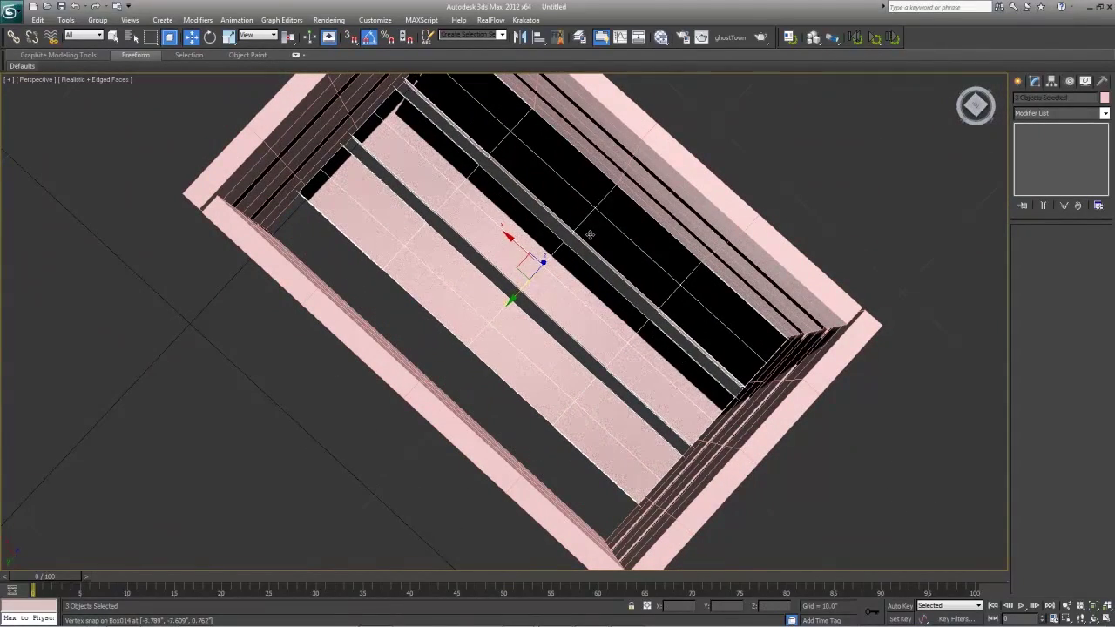
{"action": "left_click", "coordinate": [590, 234]}
{"action": "key", "text": "Delete"}
- Select the two remaining floor boards and, in the Left view, snap the pair to the middle of the crate's width
{"action": "left_click", "coordinate": [528, 283]}
{"action": "left_click", "coordinate": [507, 320], "text": "ctrl"}
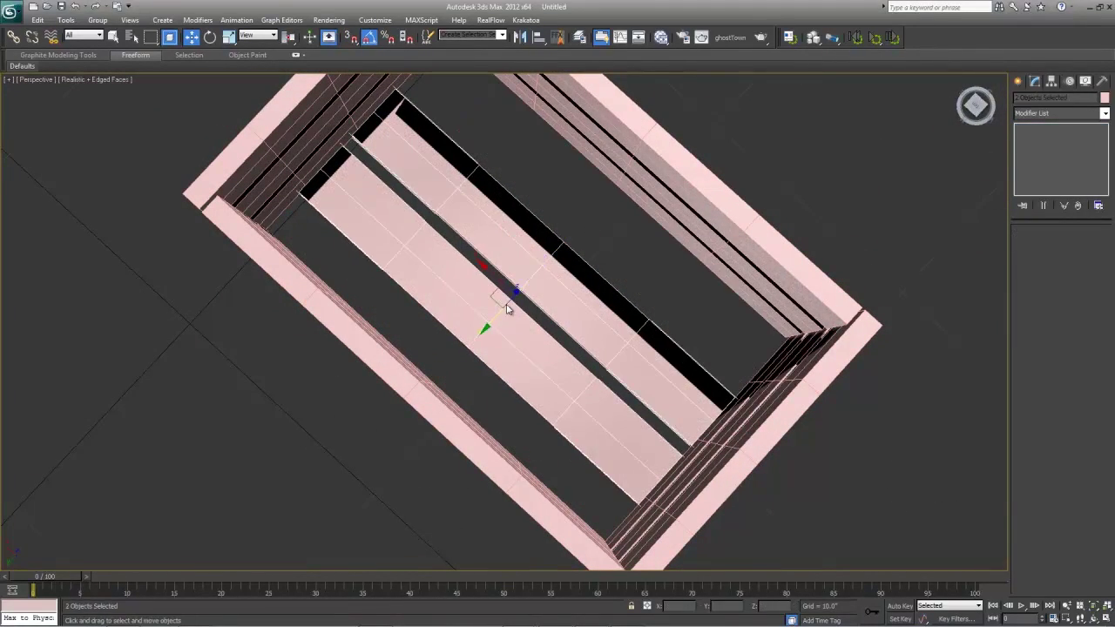
{"action": "key", "text": "alt+w"}
{"action": "right_click", "coordinate": [766, 217]}
{"action": "key", "text": "alt+w"}
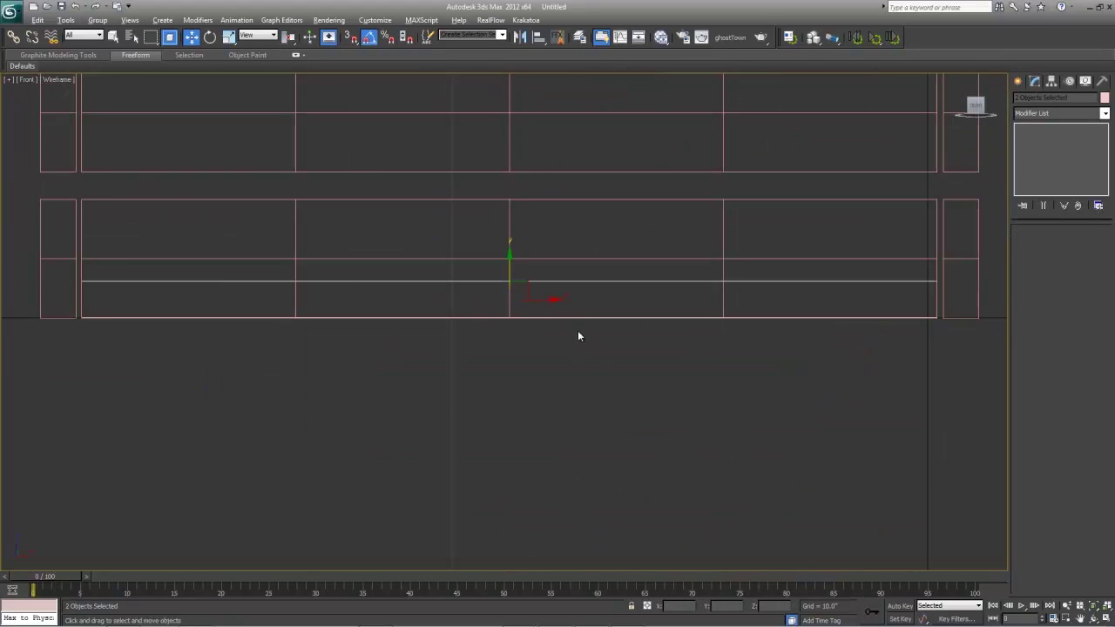
{"action": "key", "text": "alt+w"}
{"action": "right_click", "coordinate": [374, 494]}
{"action": "key", "text": "alt+w"}
{"action": "middle_click_drag", "start_coordinate": [634, 303], "coordinate": [585, 356]}
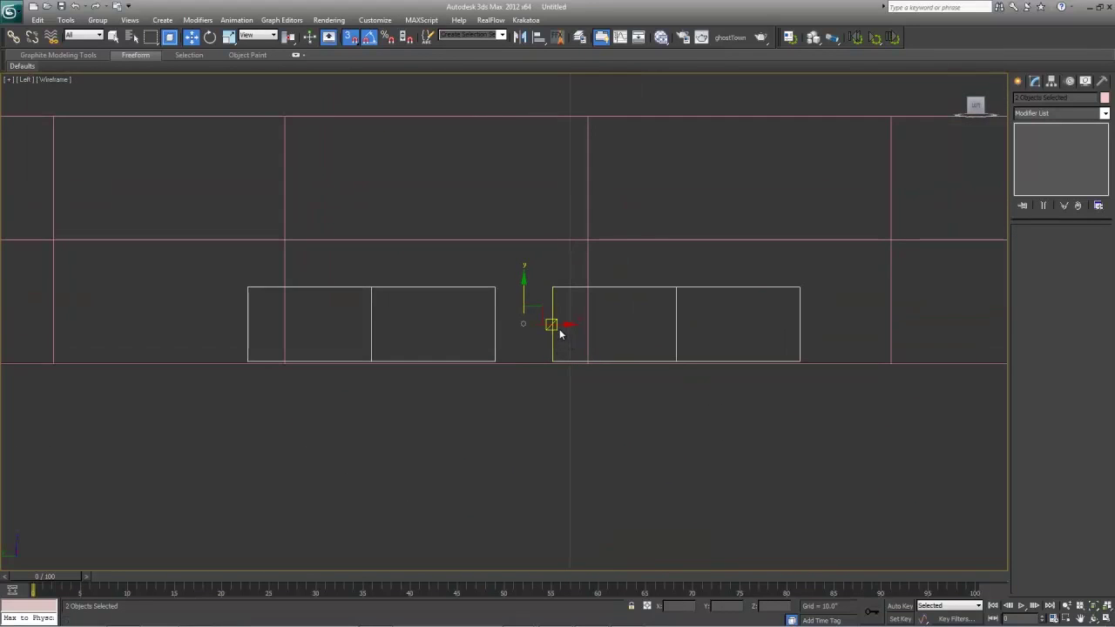
{"action": "left_click_drag", "start_coordinate": [525, 325], "coordinate": [589, 308]}
{"action": "scroll", "coordinate": [610, 342], "scroll_direction": "down", "scroll_amount": 4}
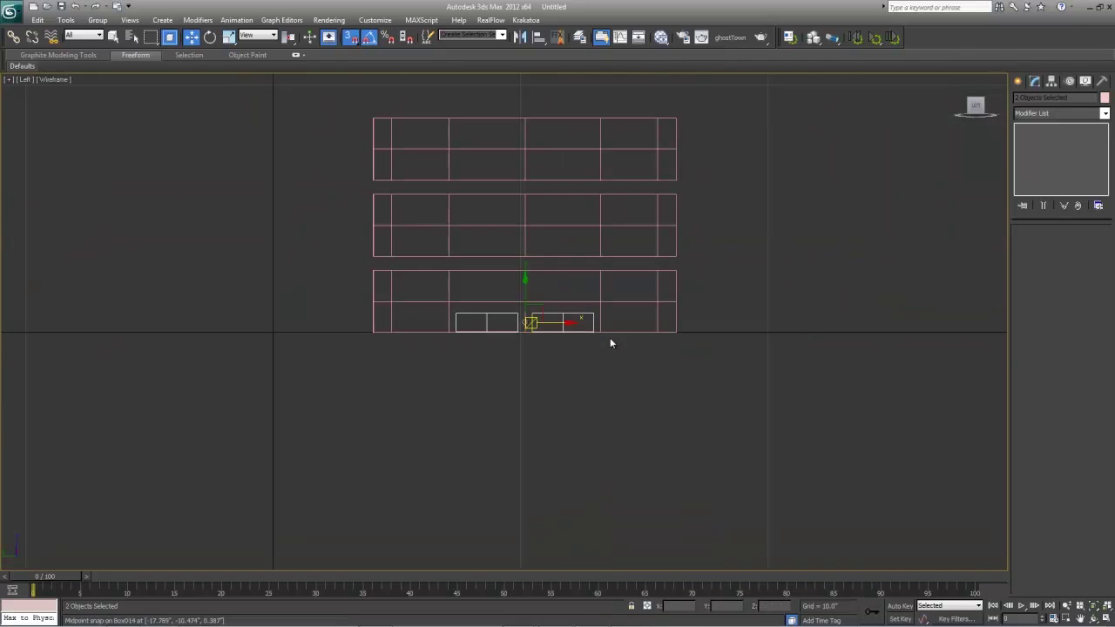
- Make one copy of a floor board beside the pair with a matching gap, and centre all three across the crate's width
{"action": "left_click", "coordinate": [580, 330]}
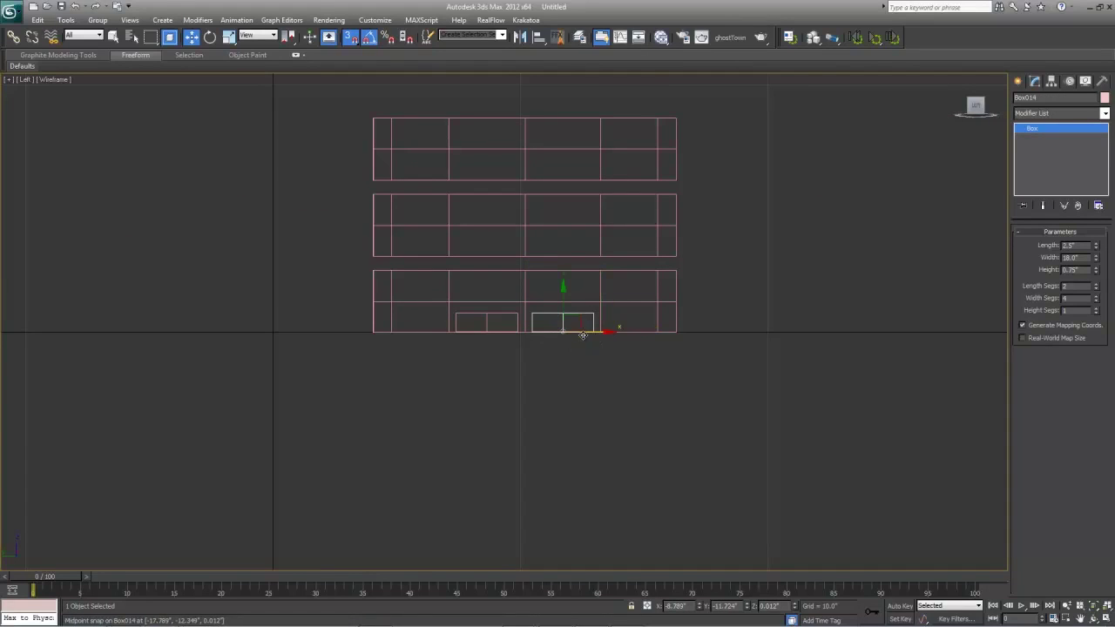
{"action": "left_click_drag", "start_coordinate": [591, 332], "coordinate": [668, 331], "text": "shift"}
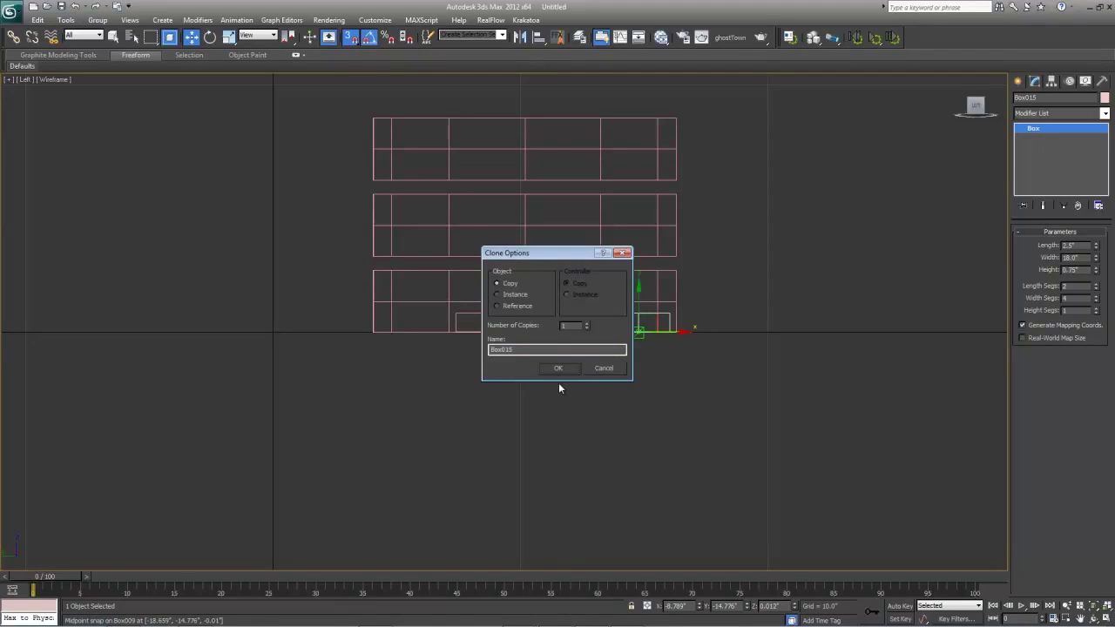
{"action": "left_click", "coordinate": [558, 368]}
{"action": "left_click", "coordinate": [568, 316], "text": "ctrl"}
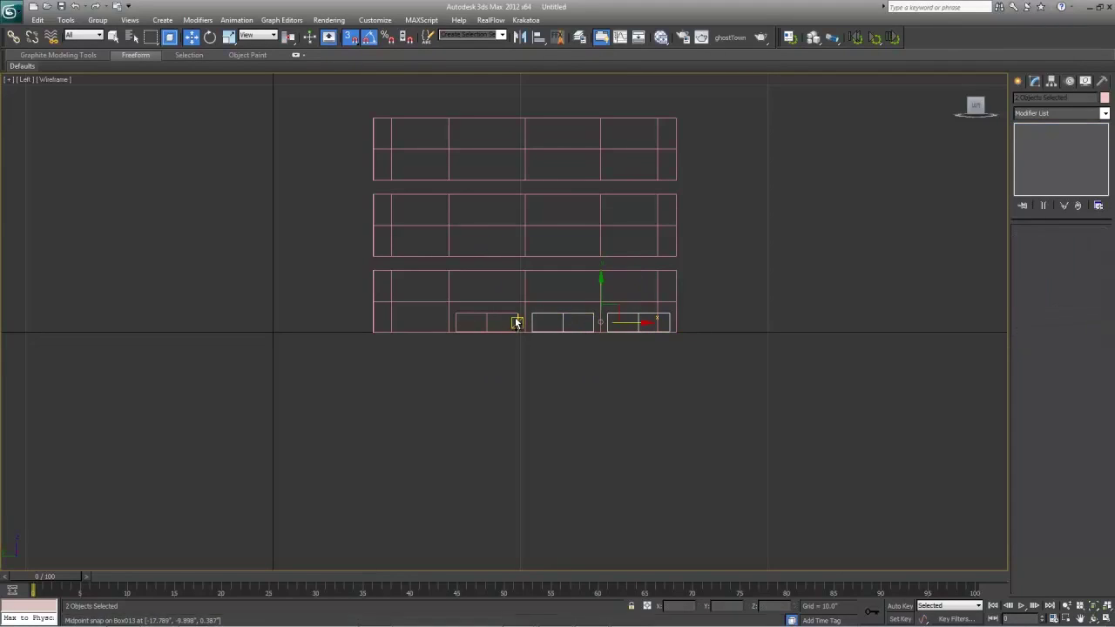
{"action": "left_click", "coordinate": [515, 316], "text": "ctrl"}
{"action": "mouse_move", "coordinate": [591, 324]}
{"action": "left_mouse_down"}
{"action": "mouse_move", "coordinate": [531, 331]}
{"action": "mouse_move", "coordinate": [580, 324]}
{"action": "left_mouse_up"}
- Examine the crate with its three floor boards in perspective and clear the selection
{"action": "key", "text": "r"}
{"action": "key", "text": "alt+w"}
{"action": "right_click", "coordinate": [677, 406]}
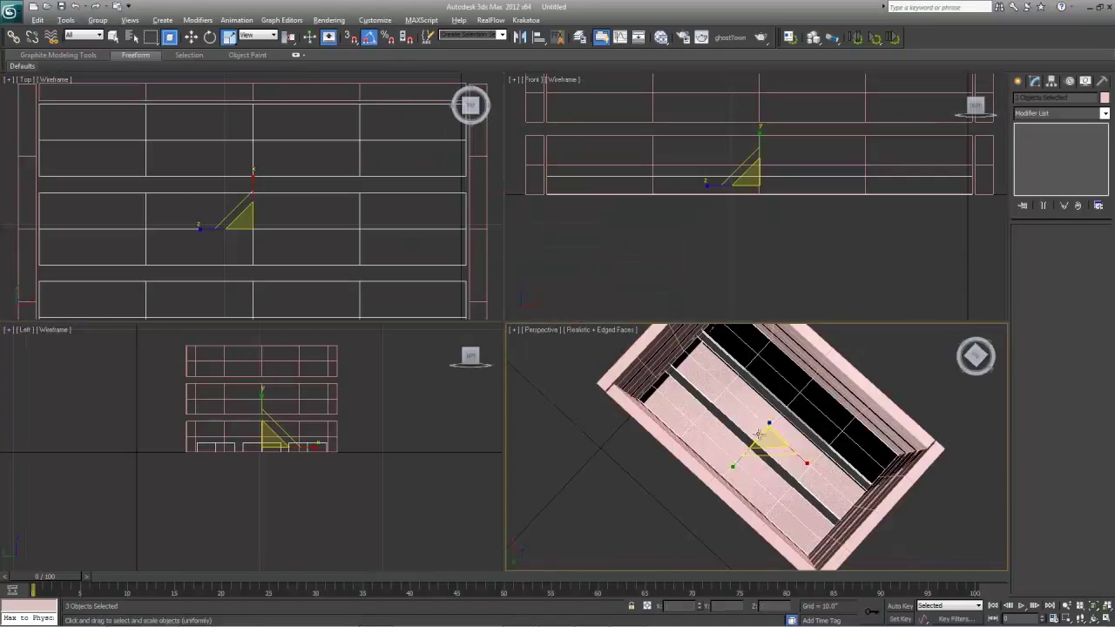
{"action": "key", "text": "alt+w"}
{"action": "middle_click_drag", "start_coordinate": [677, 406], "coordinate": [668, 368], "text": "alt"}
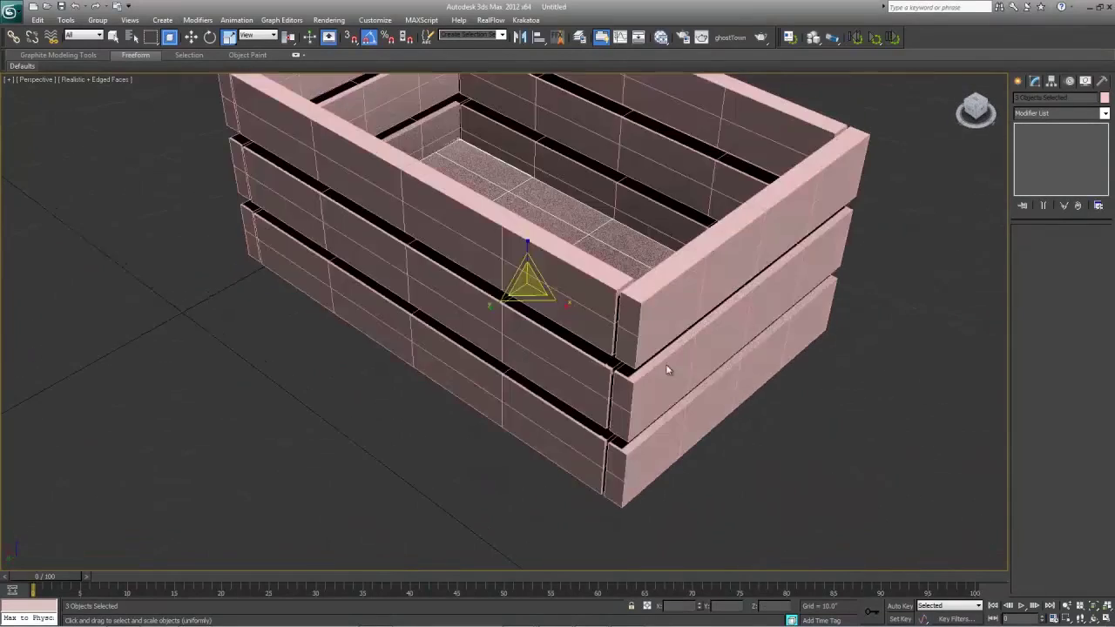
{"action": "scroll", "coordinate": [669, 369], "scroll_direction": "down", "scroll_amount": 3}
{"action": "left_click", "coordinate": [736, 399]}
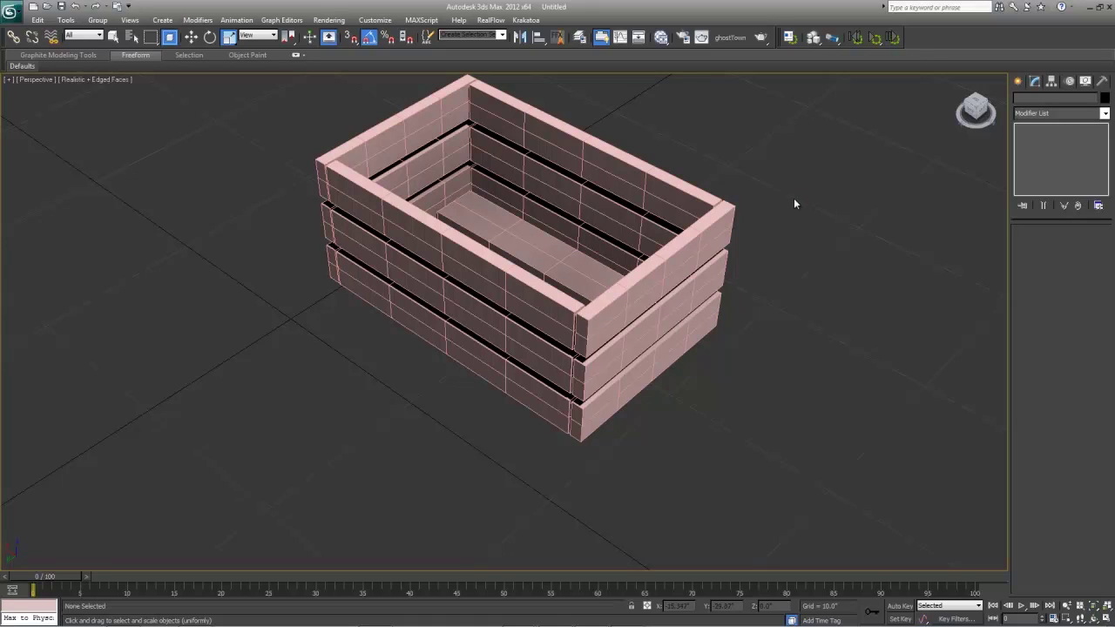
- Create a box about 3.4 x 16.7 x 0.5 inches on the ground alongside the crate's long wall
{"action": "left_click", "coordinate": [1022, 82]}
{"action": "left_click", "coordinate": [1038, 155]}
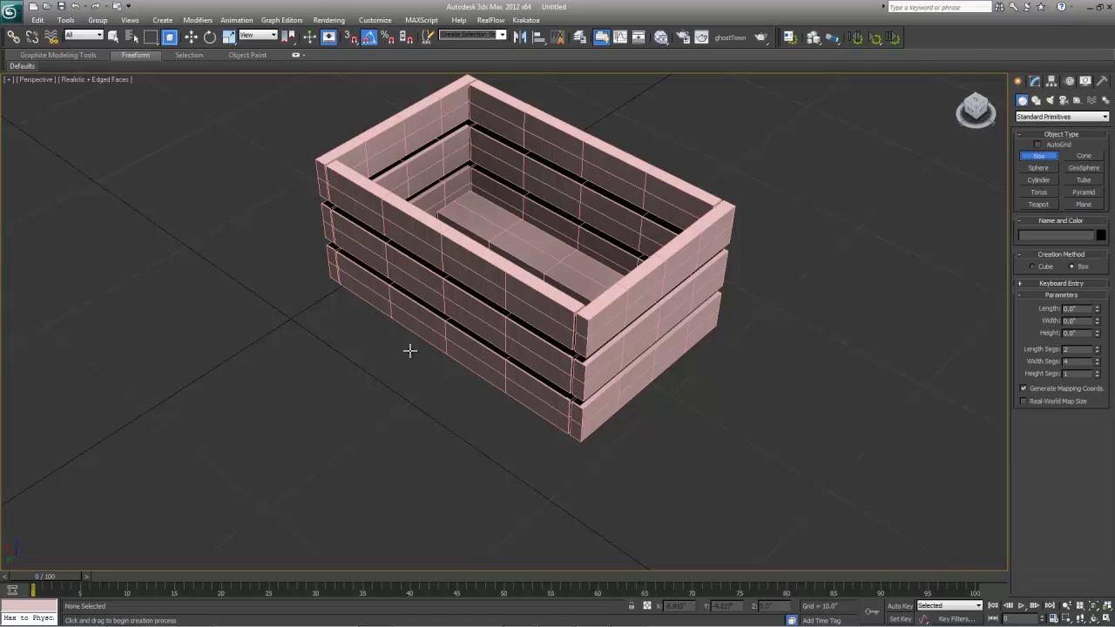
{"action": "left_click_drag", "start_coordinate": [330, 350], "coordinate": [515, 543]}
{"action": "left_click", "coordinate": [511, 535]}
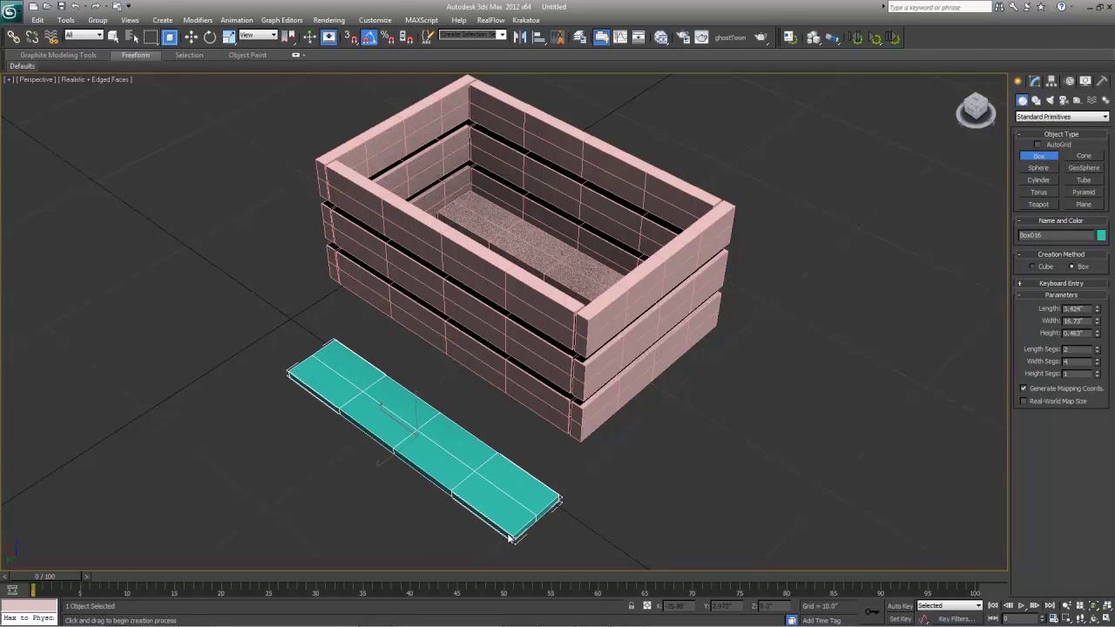
{"action": "right_click", "coordinate": [510, 533]}
- Set the new box's length to 6", width to 20" and height to 0.75"
{"action": "left_click", "coordinate": [1036, 82]}
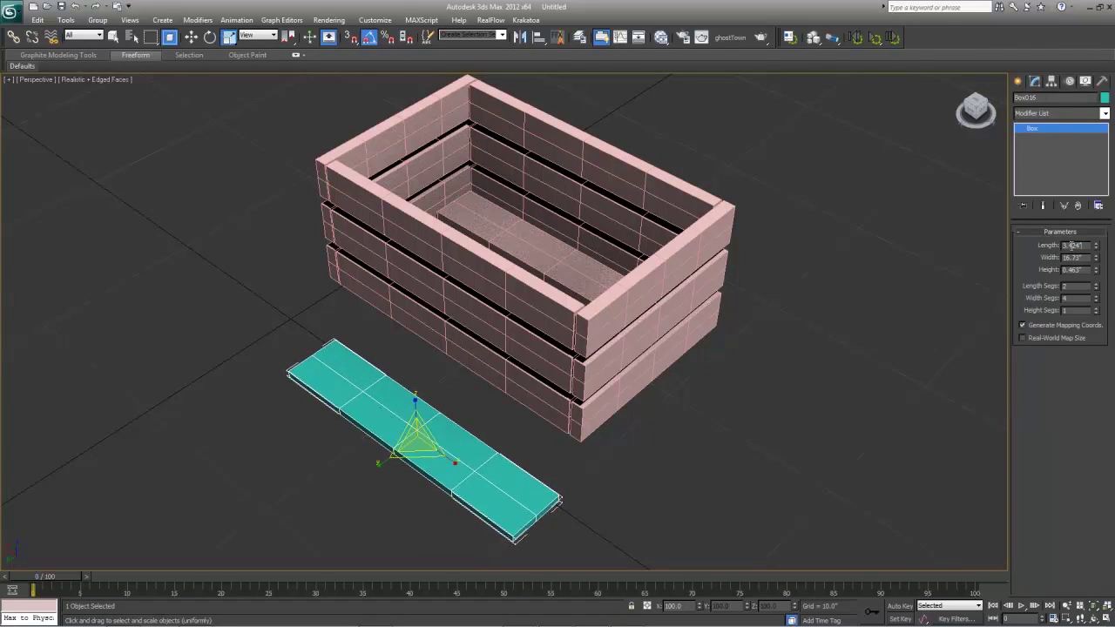
{"action": "type", "text": "6"}
{"action": "key", "text": "Tab"}
{"action": "type", "text": "20"}
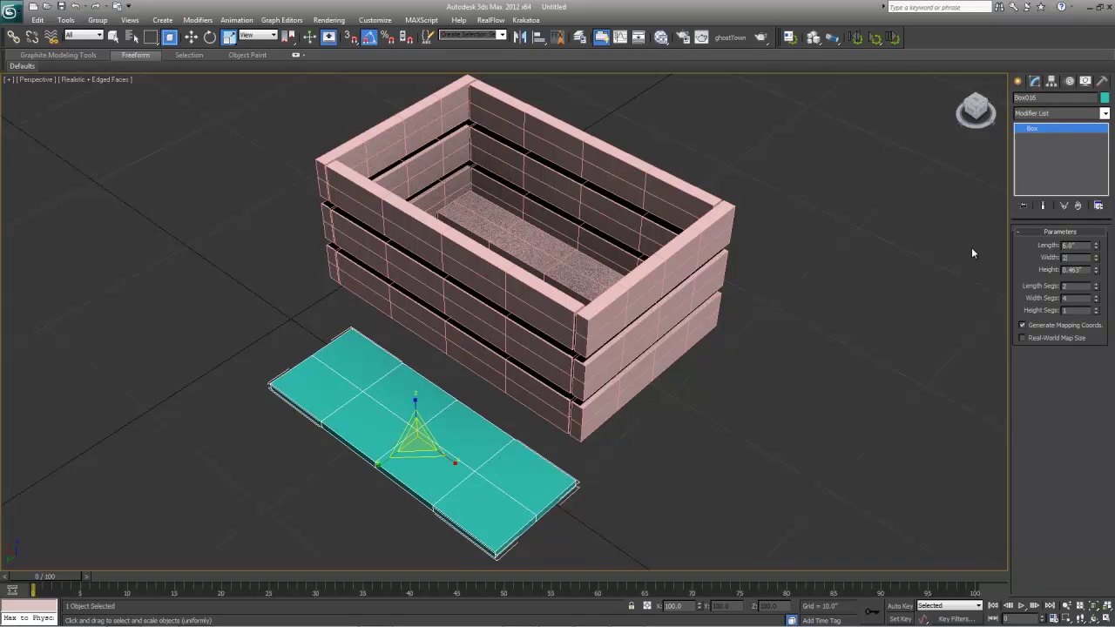
{"action": "key", "text": "Tab"}
{"action": "type", "text": ".75"}
{"action": "key", "text": "Return"}
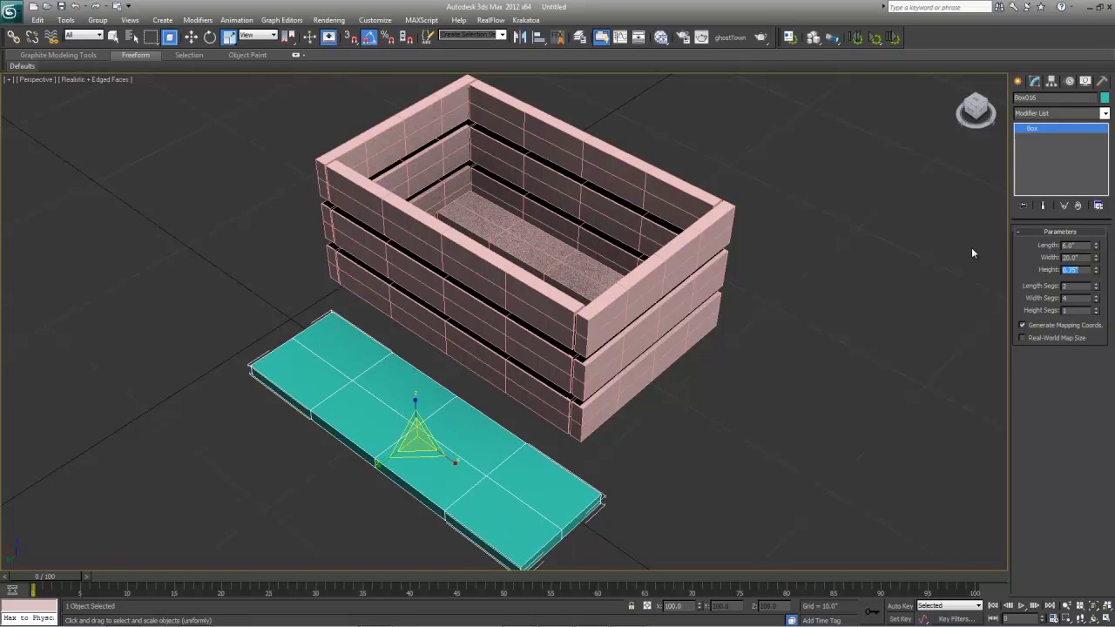
- Move the 6 x 20 inch board over the crate and raise it to the top of the walls
{"action": "key", "text": "w"}
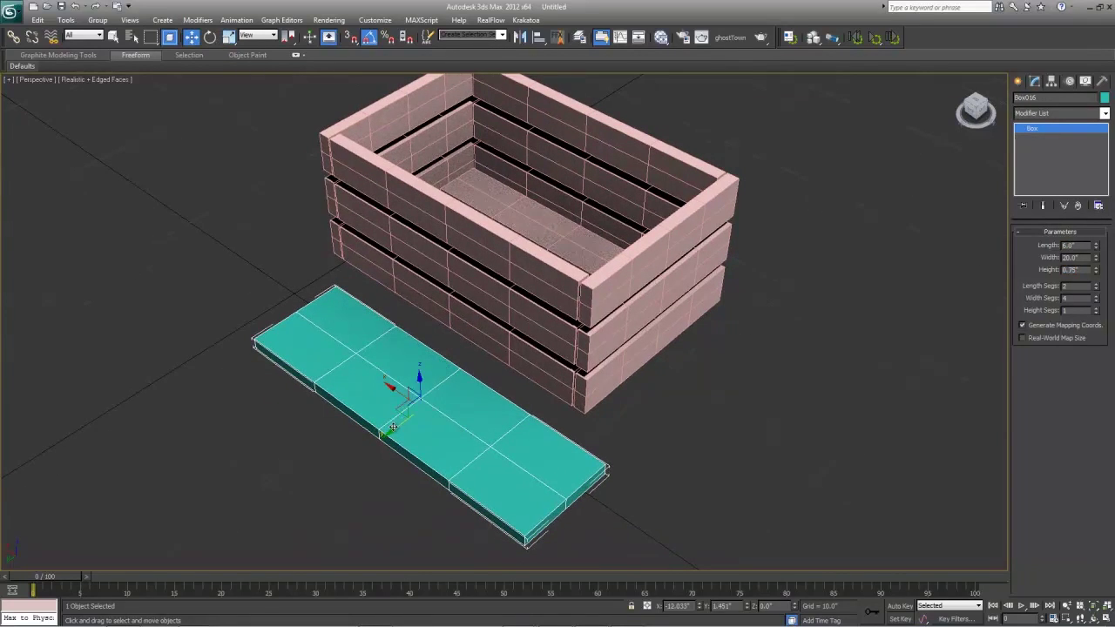
{"action": "left_click_drag", "start_coordinate": [396, 423], "coordinate": [508, 329]}
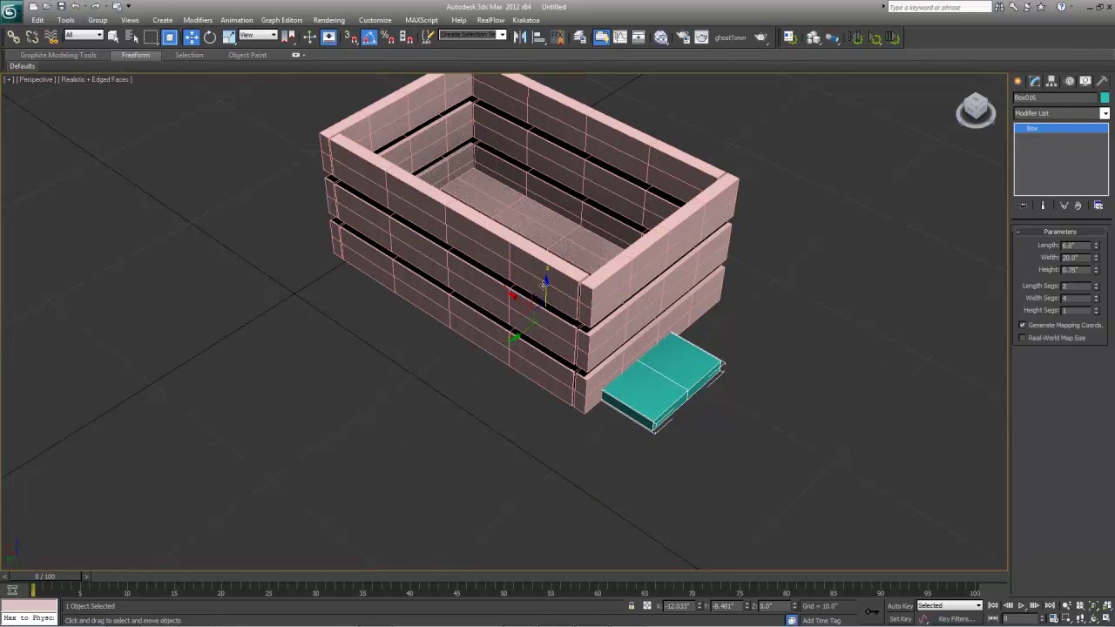
{"action": "left_click_drag", "start_coordinate": [540, 297], "coordinate": [556, 171]}
- In the Top view, snap the lid board to the crate's lengthwise centre with its long edge flush with the outer long wall
{"action": "key", "text": "alt+w"}
{"action": "right_click", "coordinate": [256, 236]}
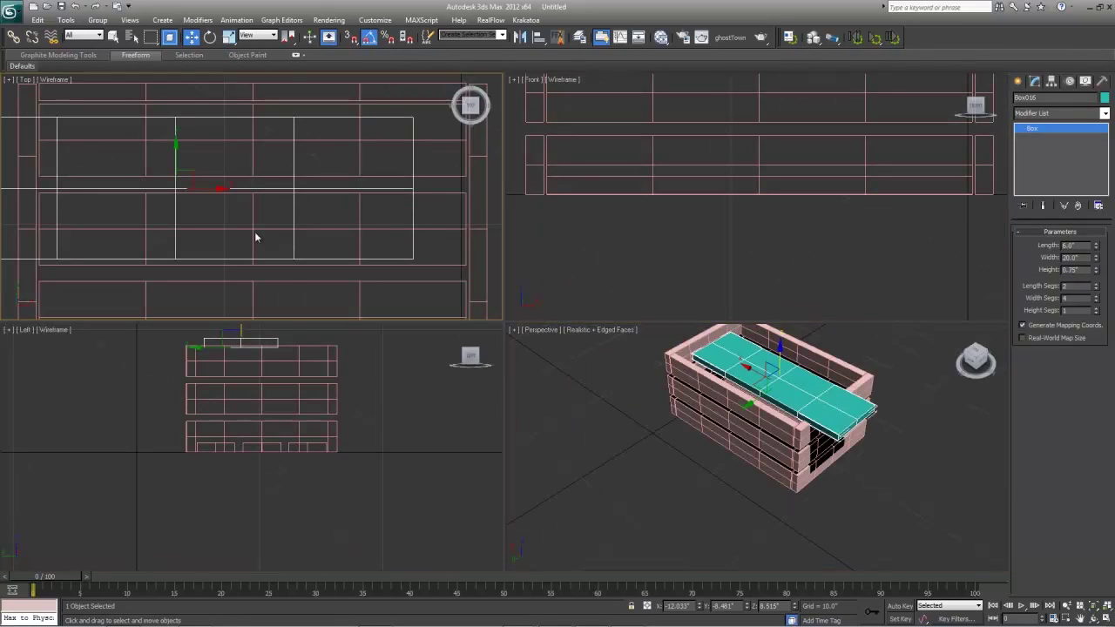
{"action": "key", "text": "alt+w"}
{"action": "key", "text": "s"}
{"action": "left_click_drag", "start_coordinate": [335, 344], "coordinate": [431, 274]}
{"action": "key", "text": "s"}
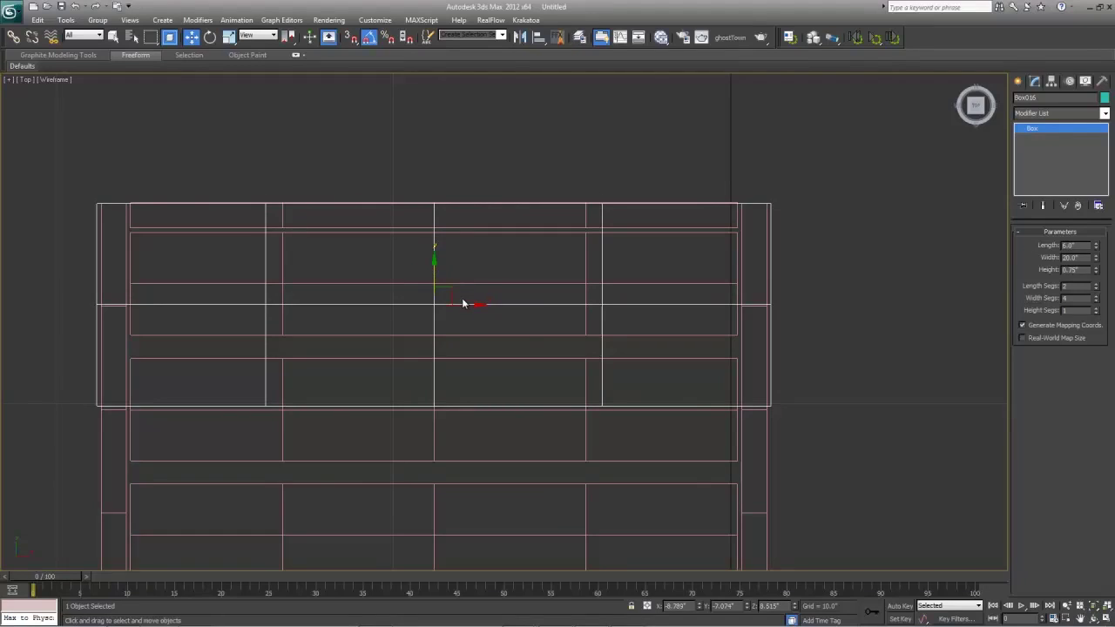
- Raise the lid board slightly above the walls and make one copy beside it with a narrow gap, covering the crate's other half
{"action": "key", "text": "alt+w"}
{"action": "key", "text": "alt+w"}
{"action": "middle_click_drag", "start_coordinate": [628, 353], "coordinate": [627, 333], "text": "alt"}
{"action": "scroll", "coordinate": [627, 334], "scroll_direction": "up", "scroll_amount": 3}
{"action": "middle_click_drag", "start_coordinate": [477, 188], "coordinate": [449, 298]}
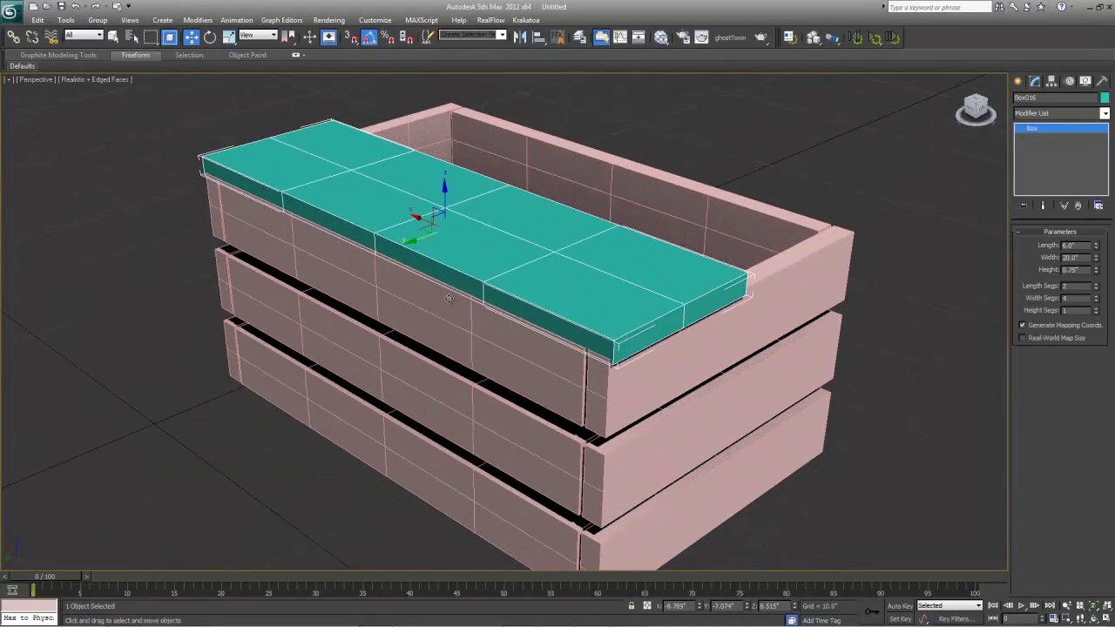
{"action": "left_click_drag", "start_coordinate": [442, 187], "coordinate": [444, 188]}
{"action": "left_click_drag", "start_coordinate": [413, 230], "coordinate": [548, 207], "text": "shift"}
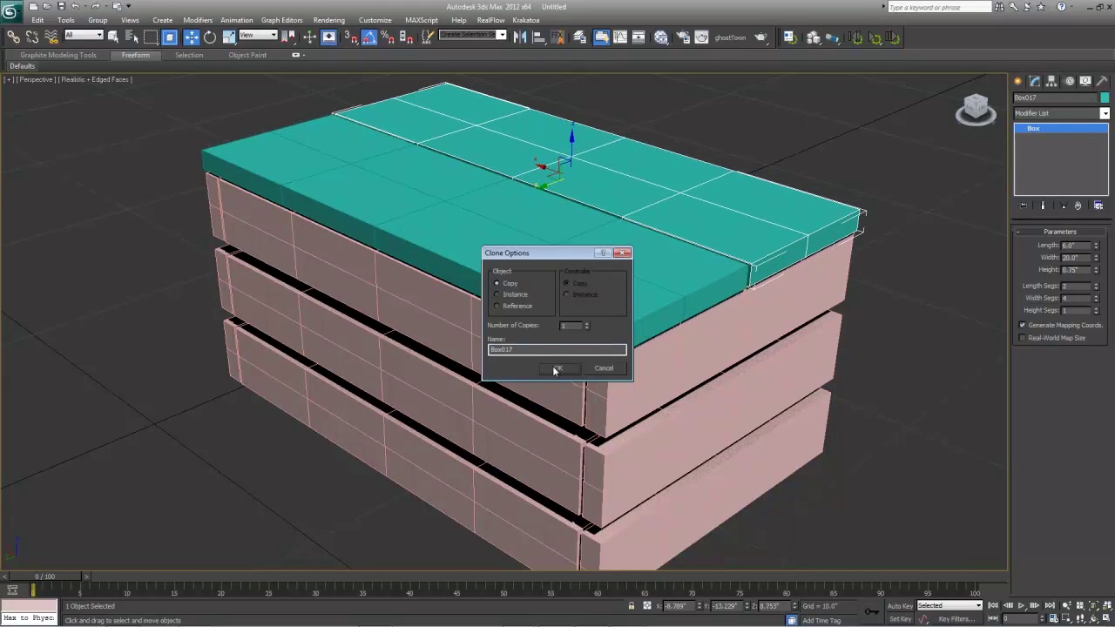
{"action": "left_click", "coordinate": [554, 370]}
{"action": "middle_click_drag", "start_coordinate": [554, 371], "coordinate": [514, 305], "text": "alt"}
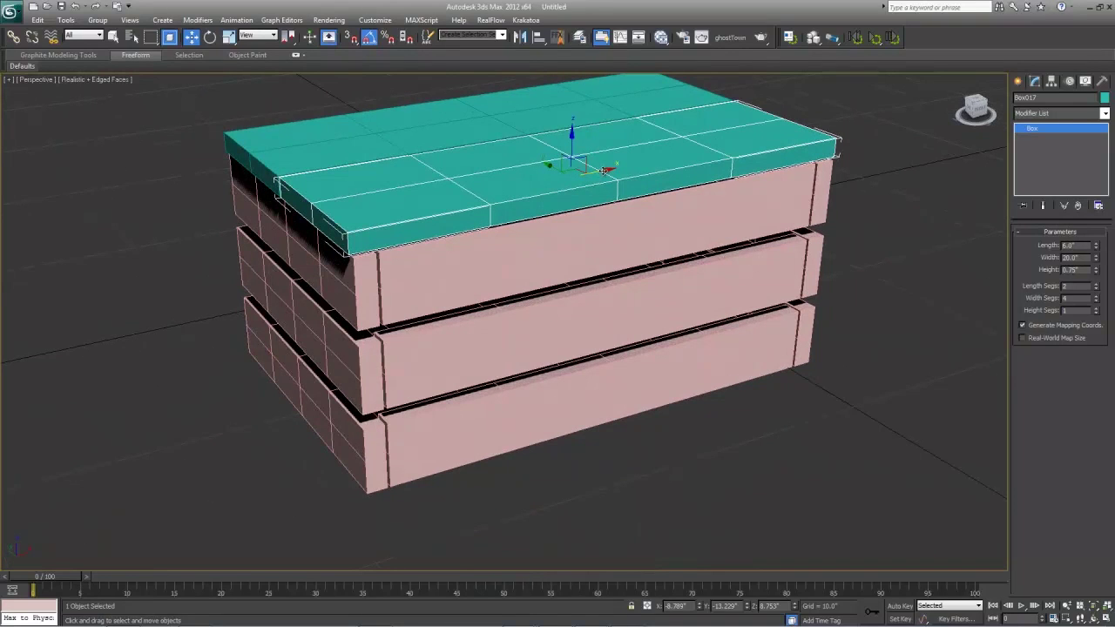
- Select both lid boards to examine how they sit on the crate in perspective and the other views, and clear the selection
{"action": "left_click", "coordinate": [475, 143]}
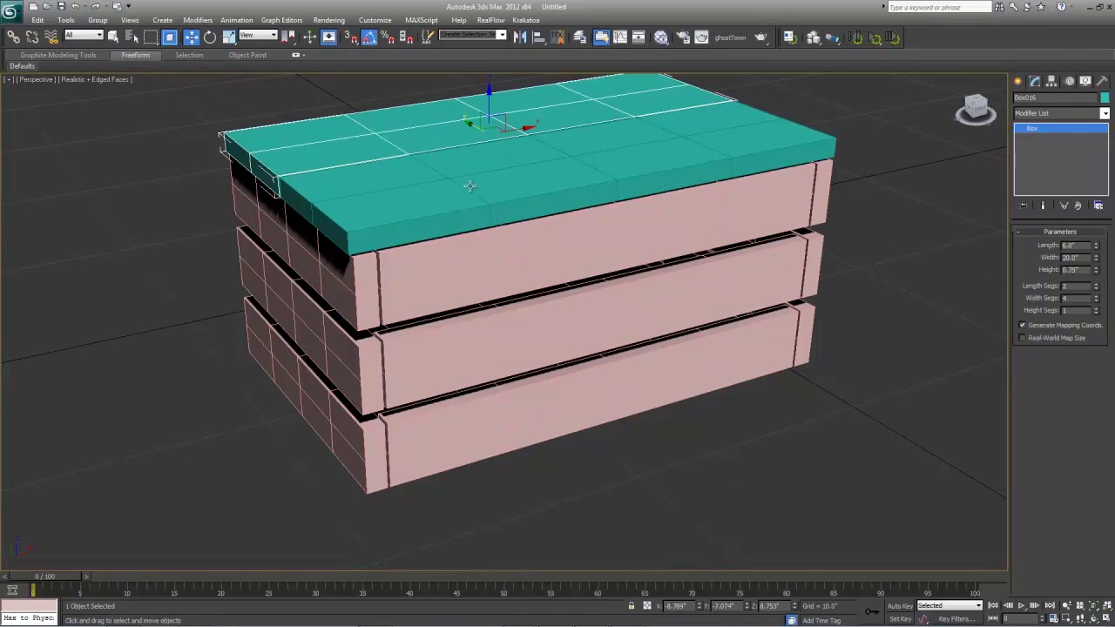
{"action": "left_click", "coordinate": [470, 186]}
{"action": "left_click", "coordinate": [439, 123]}
{"action": "middle_click_drag", "start_coordinate": [448, 229], "coordinate": [574, 232], "text": "alt"}
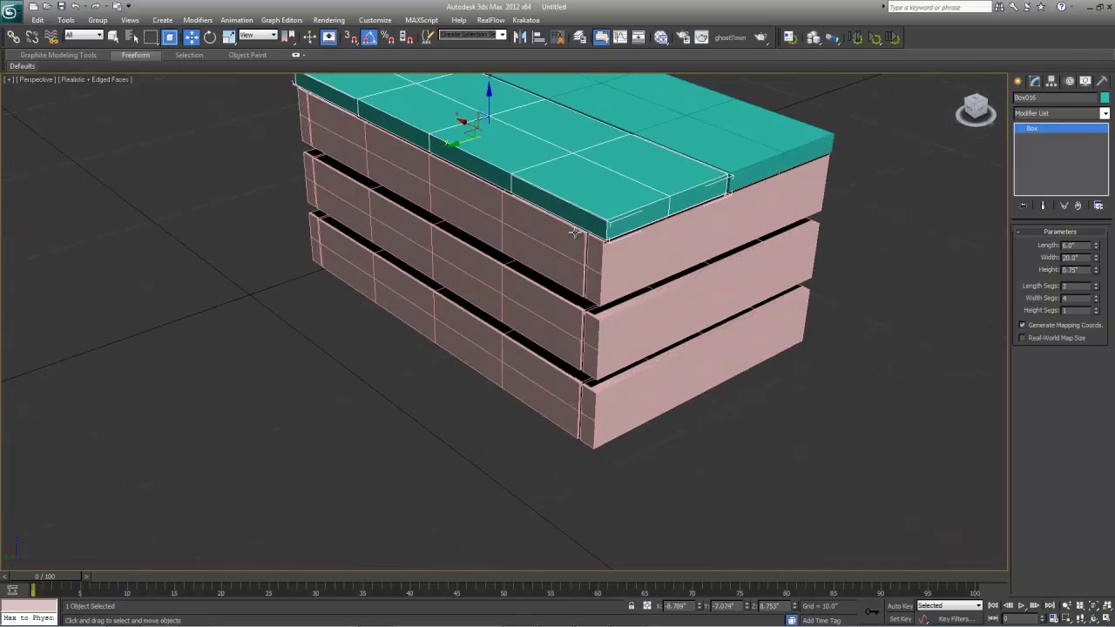
{"action": "left_click", "coordinate": [697, 122], "text": "ctrl"}
{"action": "middle_click_drag", "start_coordinate": [697, 122], "coordinate": [598, 259], "text": "alt"}
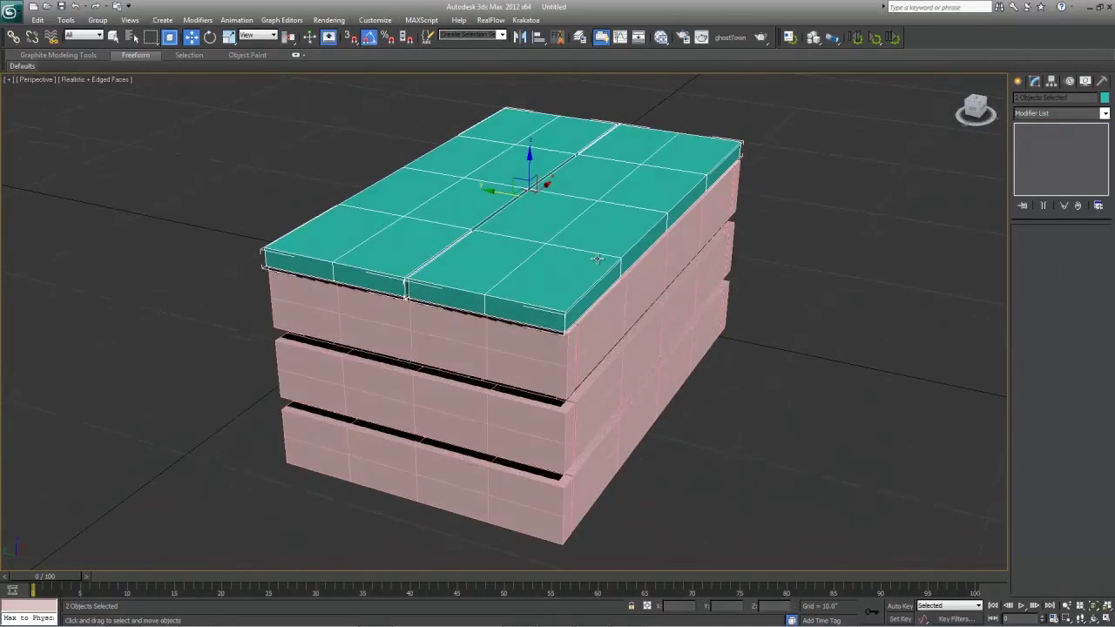
{"action": "key", "text": "alt+w"}
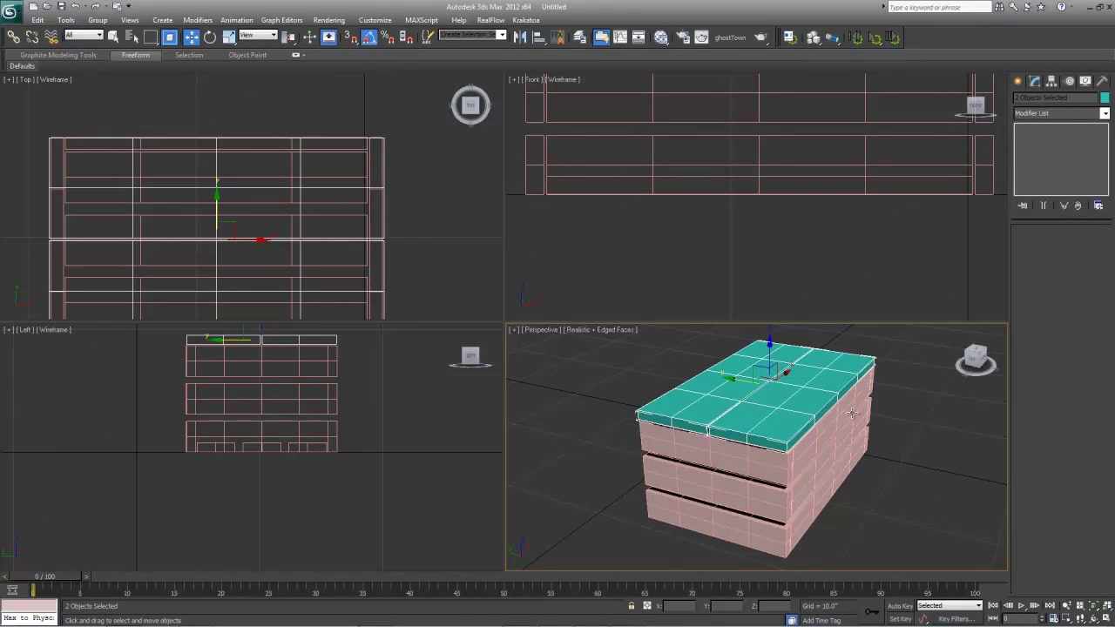
{"action": "middle_click_drag", "start_coordinate": [829, 460], "coordinate": [816, 448]}
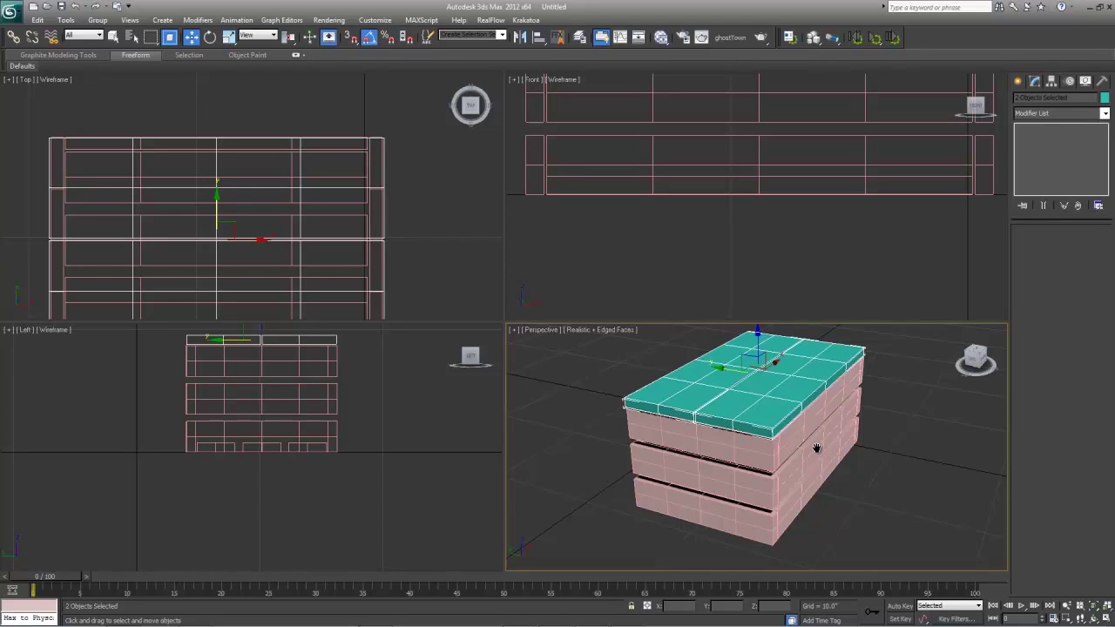
{"action": "left_click", "coordinate": [891, 489]}
{"action": "key", "text": "alt+w"}
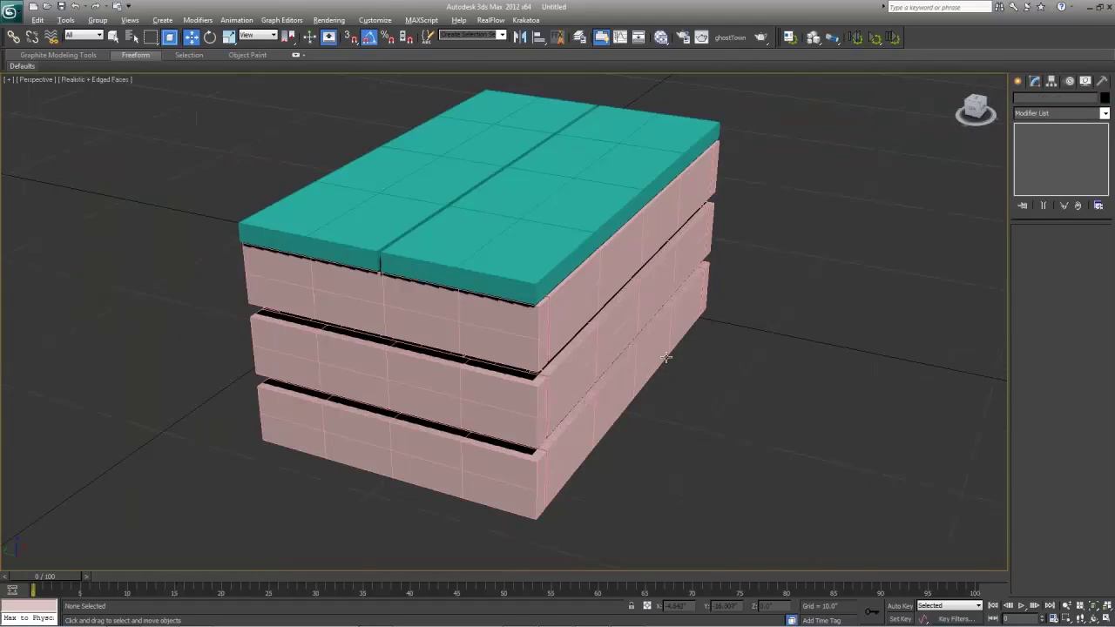
- Examine the lidded crate's long wall and corners in perspective from above and from low at the side
{"action": "middle_click_drag", "start_coordinate": [666, 358], "coordinate": [637, 379], "text": "alt"}
{"action": "left_click", "coordinate": [593, 324]}
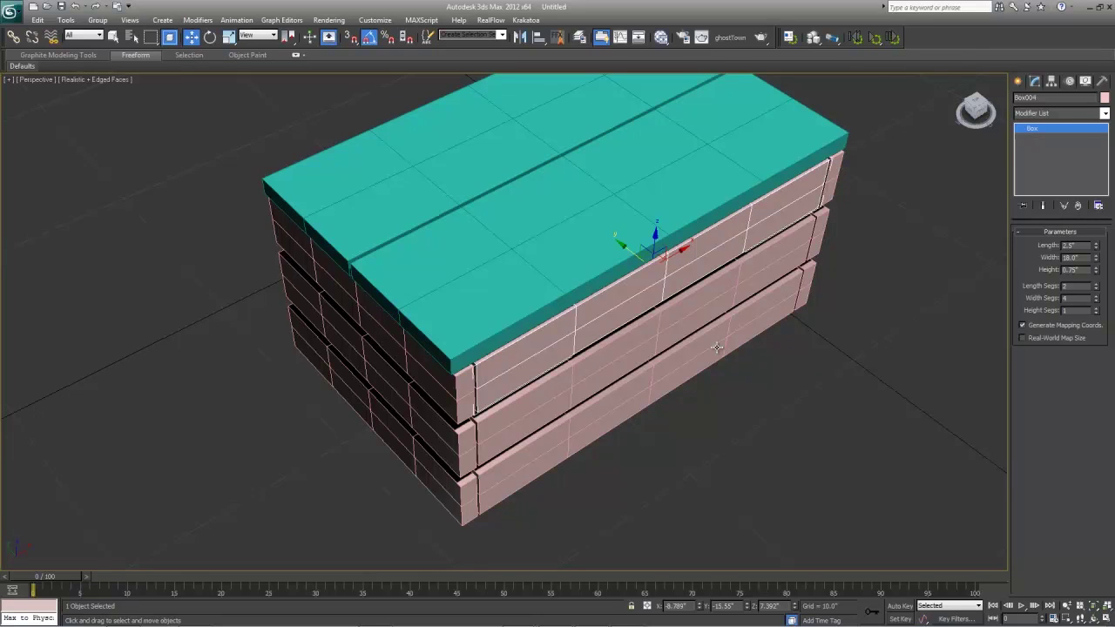
{"action": "middle_click_drag", "start_coordinate": [650, 399], "coordinate": [599, 374]}
{"action": "scroll", "coordinate": [588, 397], "scroll_direction": "down", "scroll_amount": 4}
{"action": "scroll", "coordinate": [599, 374], "scroll_direction": "up", "scroll_amount": 2}
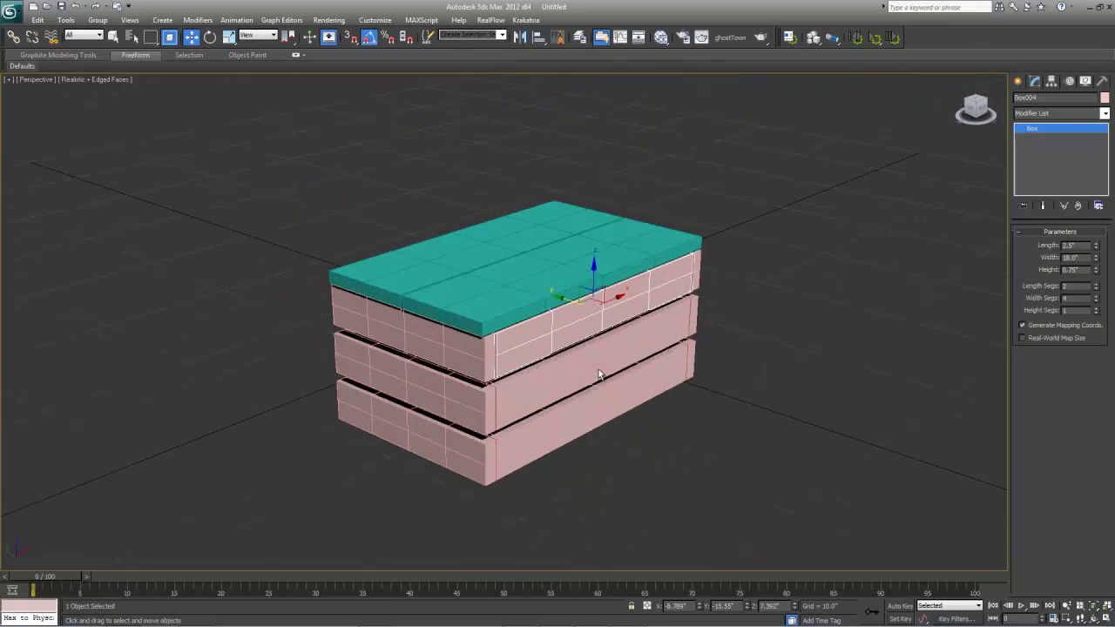
{"action": "left_click", "coordinate": [791, 419]}
{"action": "scroll", "coordinate": [760, 404], "scroll_direction": "up", "scroll_amount": 3}
{"action": "middle_click_drag", "start_coordinate": [760, 404], "coordinate": [740, 394], "text": "alt"}
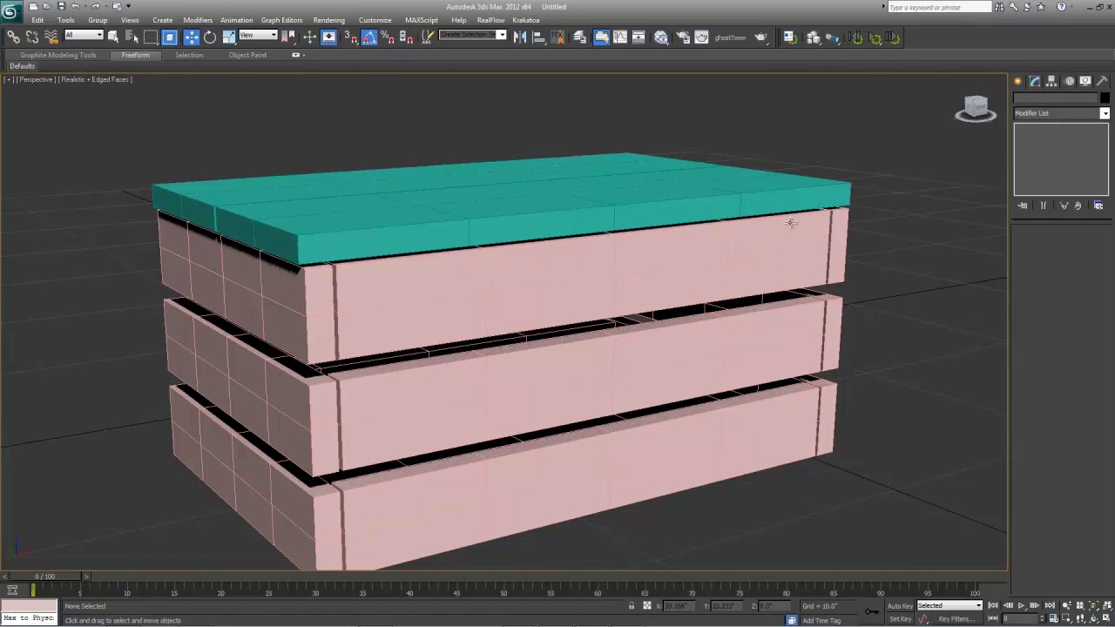
- Draw an upright box post at the outer corner of the crate, about 1.5 in square and 9.6 in tall
{"action": "left_click", "coordinate": [1019, 81]}
{"action": "left_click", "coordinate": [1038, 155]}
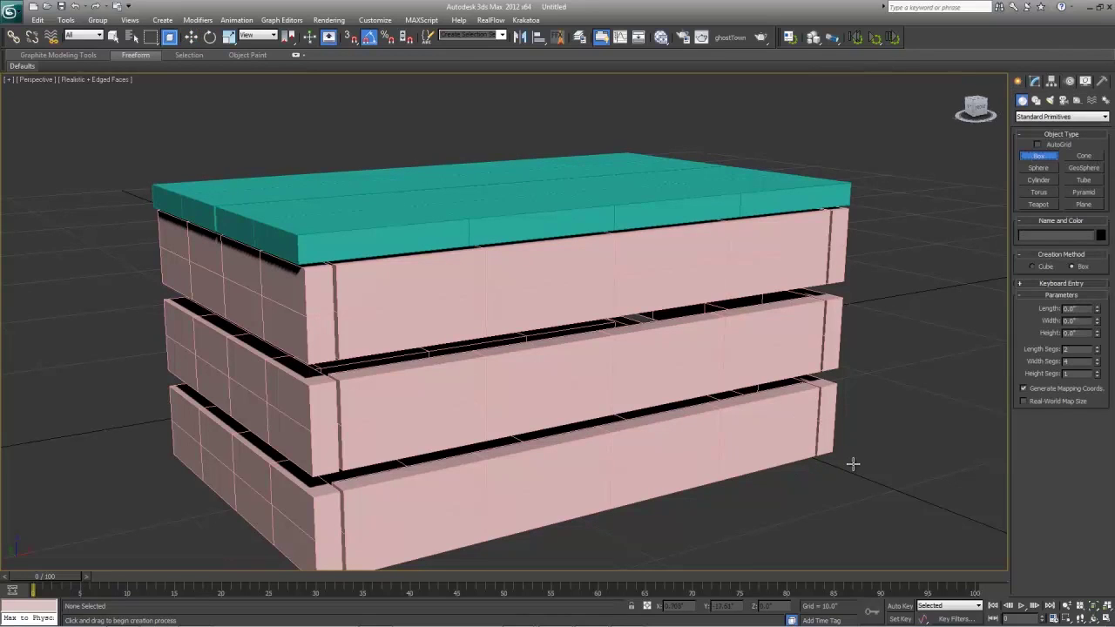
{"action": "left_click_drag", "start_coordinate": [854, 464], "coordinate": [794, 455]}
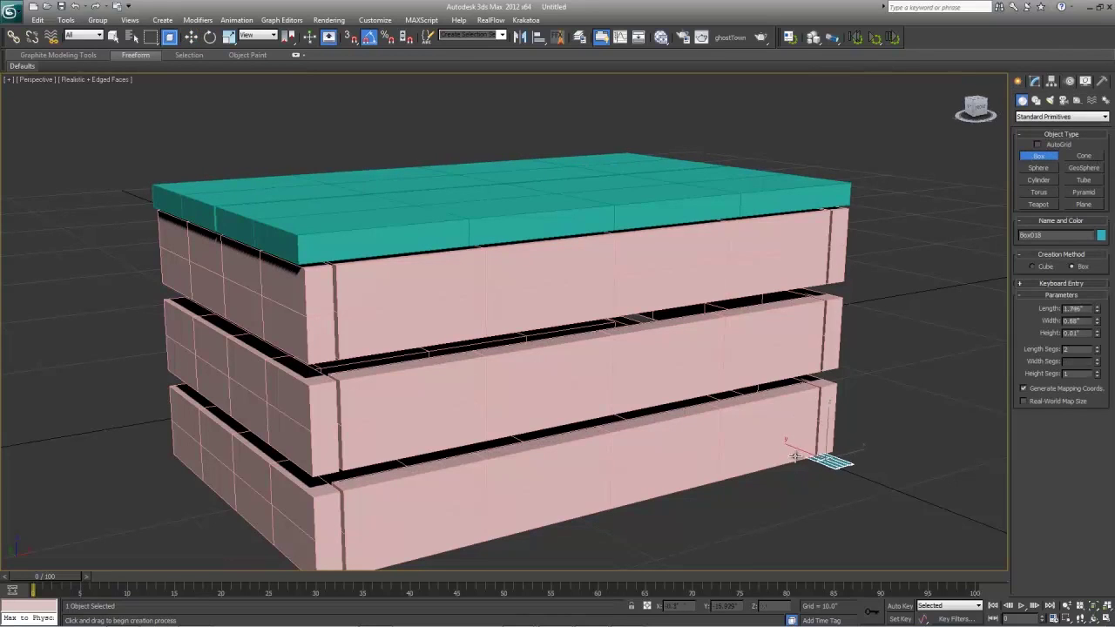
{"action": "left_click", "coordinate": [787, 180]}
{"action": "key", "text": "w"}
- Set the corner post's length and width to 1.5 in and its height to 8.25 in
{"action": "left_click", "coordinate": [1034, 81]}
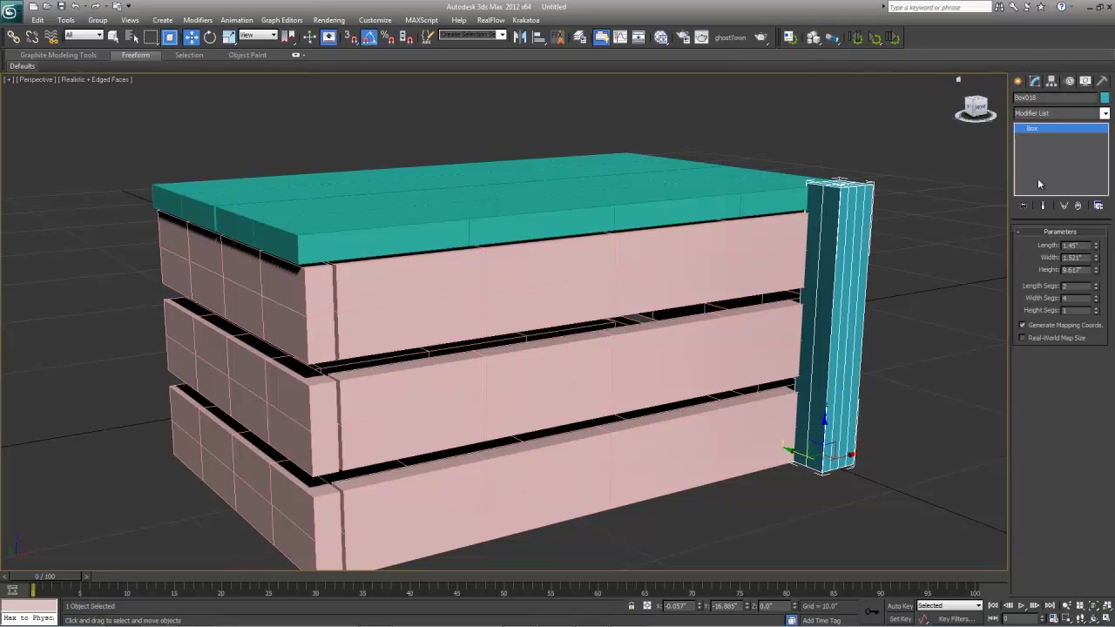
{"action": "type", "text": "1.5"}
{"action": "key", "text": "Tab"}
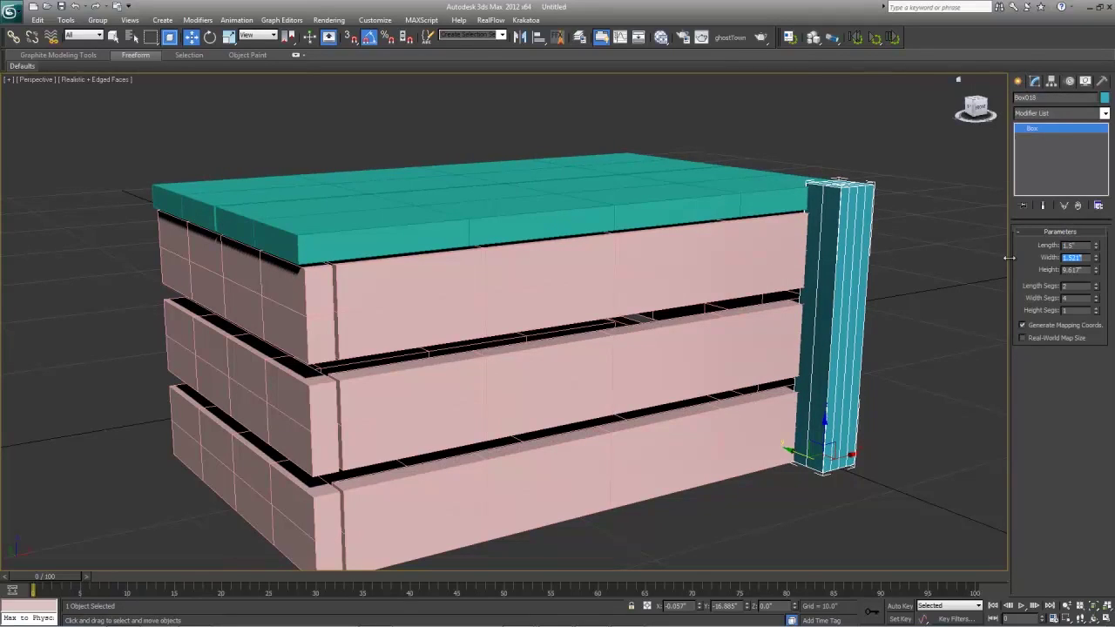
{"action": "type", "text": "8.25"}
{"action": "key", "text": "Return"}
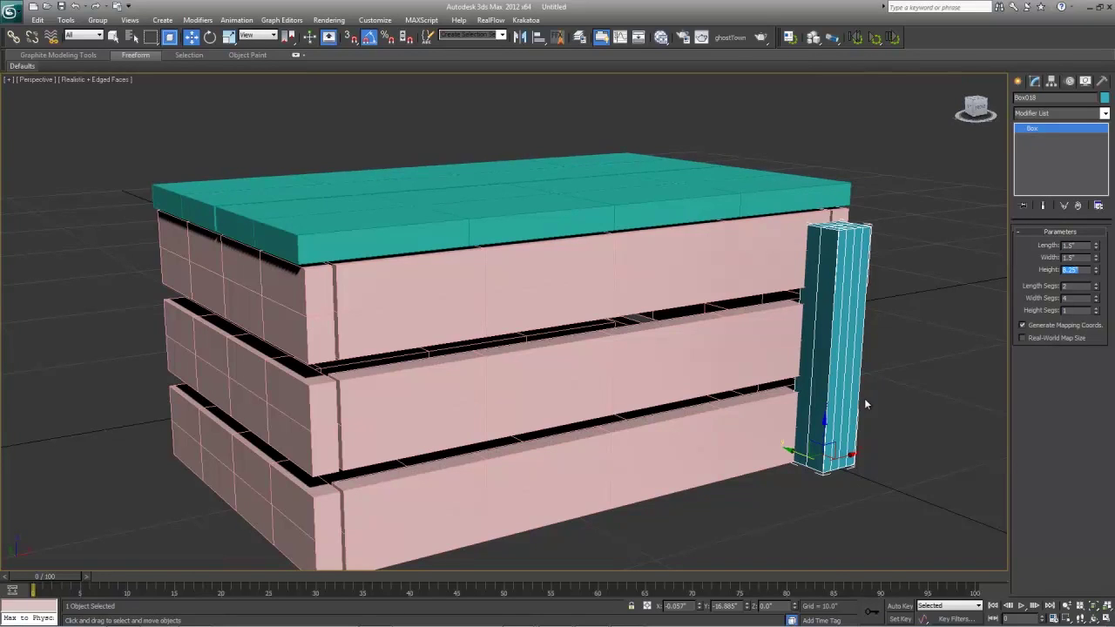
- Move the corner post with snapping so it sits against the outer corner of the crate walls
{"action": "middle_click_drag", "start_coordinate": [865, 404], "coordinate": [789, 416], "text": "alt"}
{"action": "key", "text": "s"}
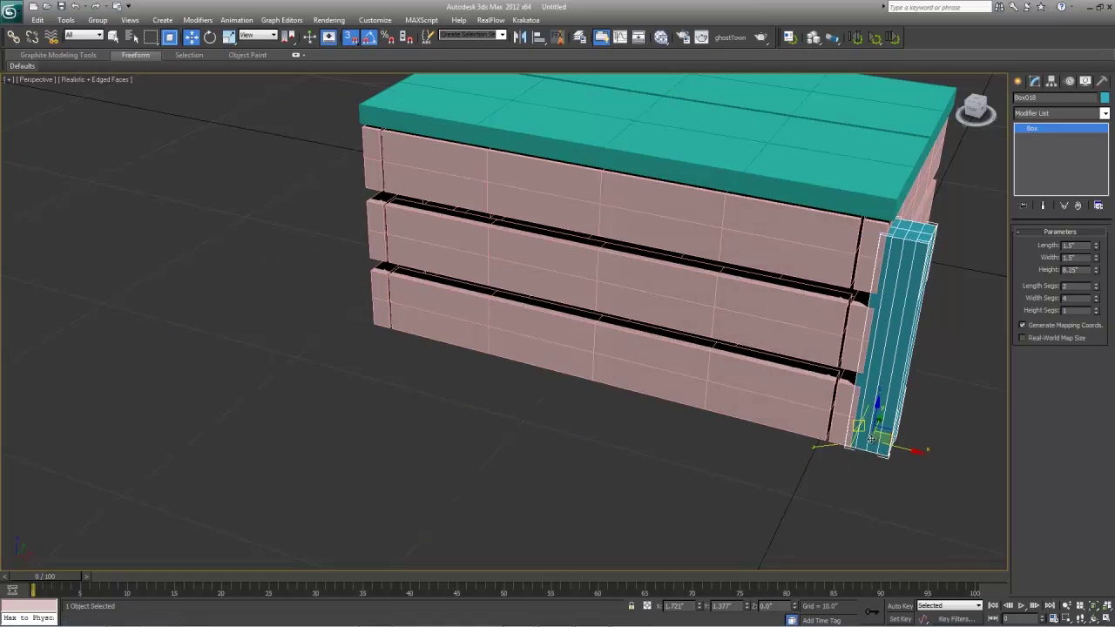
{"action": "left_click_drag", "start_coordinate": [838, 452], "coordinate": [798, 364]}
- Select all eight middle and top wall boards and lower them slightly to leave a narrow gap above the bottom boards
{"action": "left_click", "coordinate": [809, 332]}
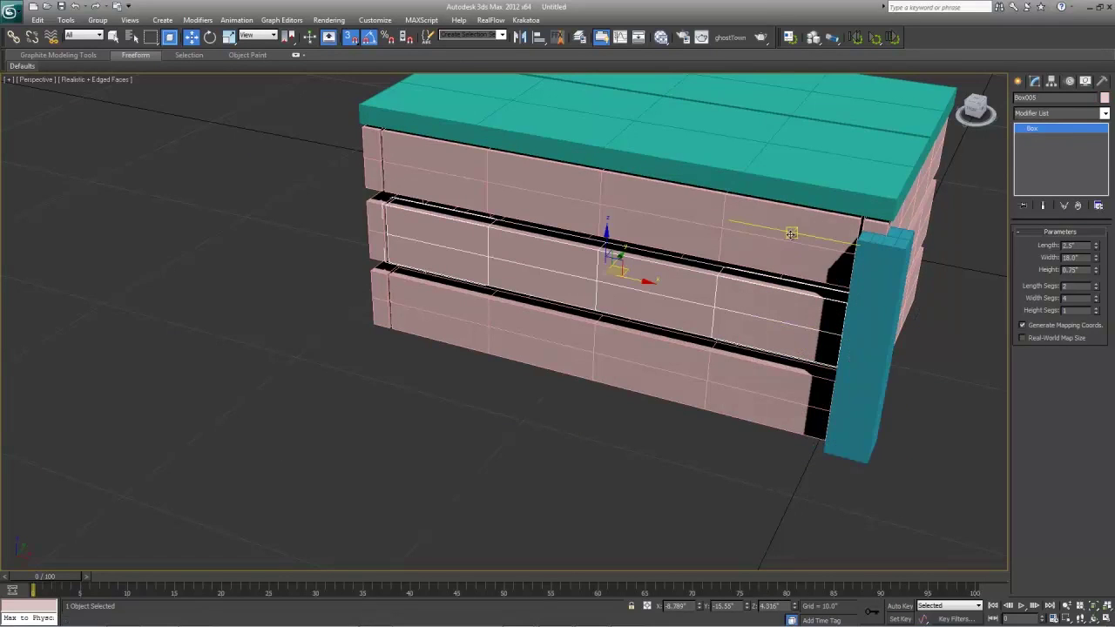
{"action": "left_click", "coordinate": [794, 234], "text": "ctrl"}
{"action": "left_click", "coordinate": [920, 200], "text": "ctrl"}
{"action": "middle_click_drag", "start_coordinate": [939, 290], "coordinate": [669, 339], "text": "alt"}
{"action": "left_click", "coordinate": [869, 316], "text": "ctrl"}
{"action": "middle_click_drag", "start_coordinate": [819, 322], "coordinate": [736, 301], "text": "alt"}
{"action": "left_click", "coordinate": [735, 301], "text": "ctrl"}
{"action": "left_click", "coordinate": [735, 389], "text": "ctrl"}
{"action": "middle_click_drag", "start_coordinate": [937, 314], "coordinate": [784, 305], "text": "alt"}
{"action": "left_click", "coordinate": [947, 305], "text": "ctrl"}
{"action": "left_click", "coordinate": [908, 393], "text": "ctrl"}
{"action": "middle_click_drag", "start_coordinate": [908, 393], "coordinate": [513, 206], "text": "alt"}
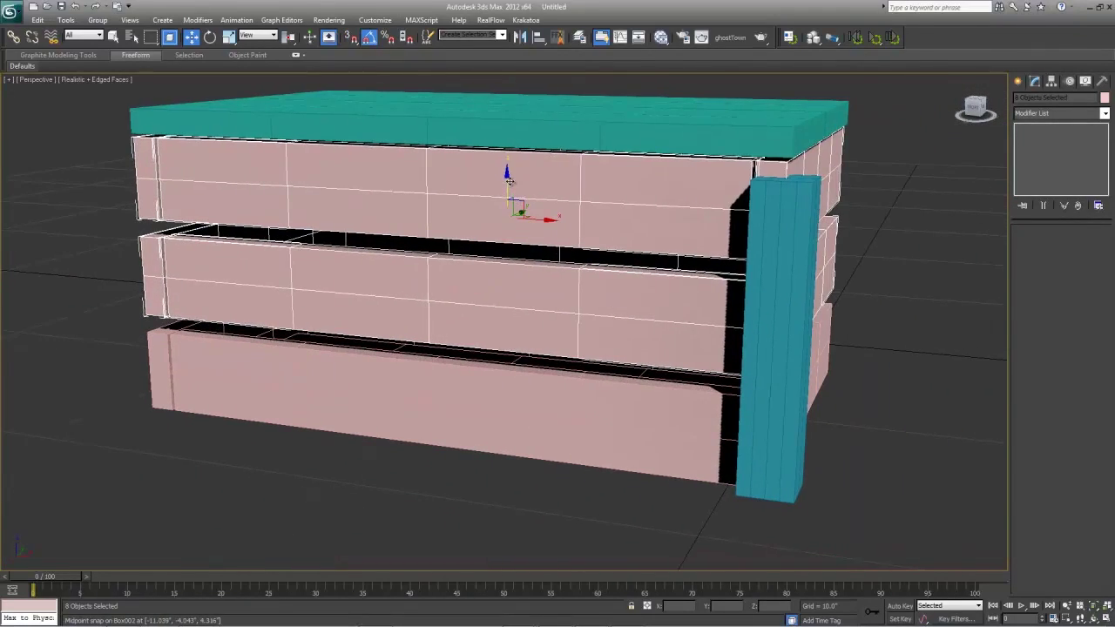
{"action": "left_click_drag", "start_coordinate": [507, 185], "coordinate": [508, 193]}
- Select the four top wall boards and lower them towards the middle row, nearly level with the corner post's top
{"action": "middle_click_drag", "start_coordinate": [541, 283], "coordinate": [538, 239], "text": "alt"}
{"action": "left_click", "coordinate": [658, 185]}
{"action": "left_click", "coordinate": [659, 185]}
{"action": "left_click", "coordinate": [771, 191], "text": "ctrl"}
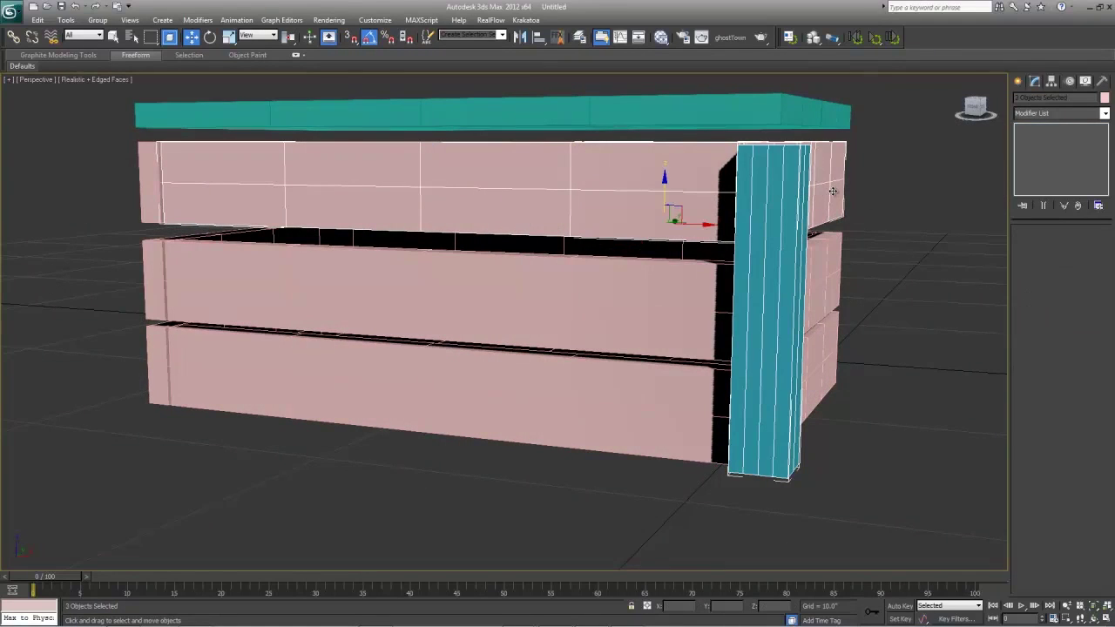
{"action": "middle_click_drag", "start_coordinate": [788, 207], "coordinate": [516, 346], "text": "alt"}
{"action": "left_click", "coordinate": [486, 364], "text": "ctrl"}
{"action": "middle_click_drag", "start_coordinate": [860, 273], "coordinate": [665, 285], "text": "alt"}
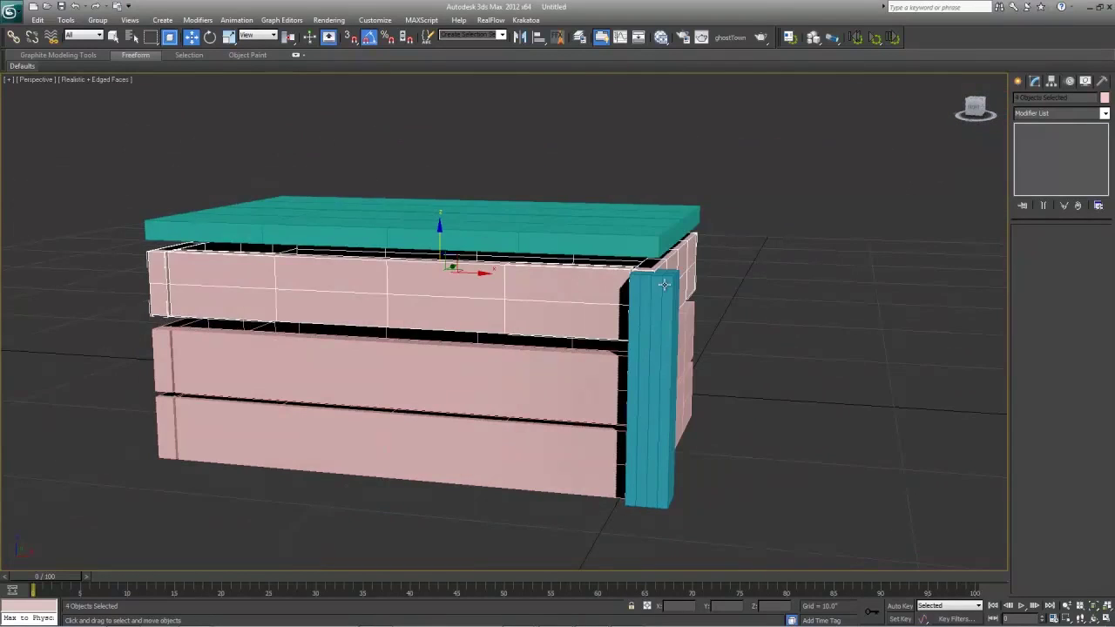
{"action": "scroll", "coordinate": [666, 285], "scroll_direction": "up", "scroll_amount": 4}
{"action": "middle_click_drag", "start_coordinate": [859, 276], "coordinate": [421, 183], "text": "alt"}
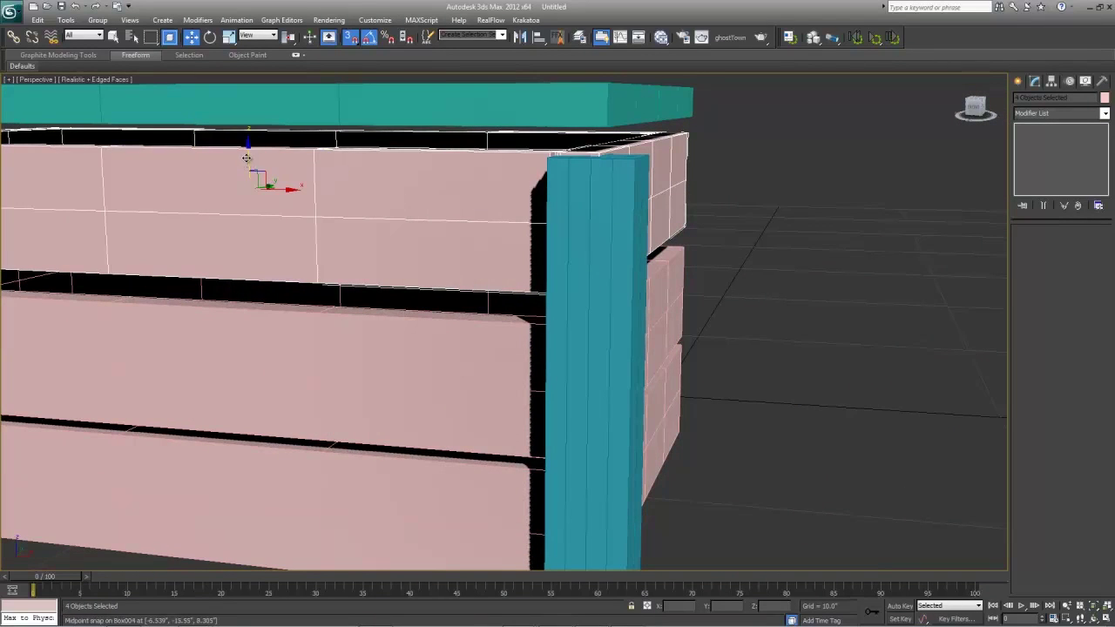
{"action": "left_click_drag", "start_coordinate": [248, 157], "coordinate": [345, 163]}
- Examine up close how the top wall boards line up with the corner post's top and the boards below
{"action": "middle_click_drag", "start_coordinate": [345, 164], "coordinate": [420, 170], "text": "alt"}
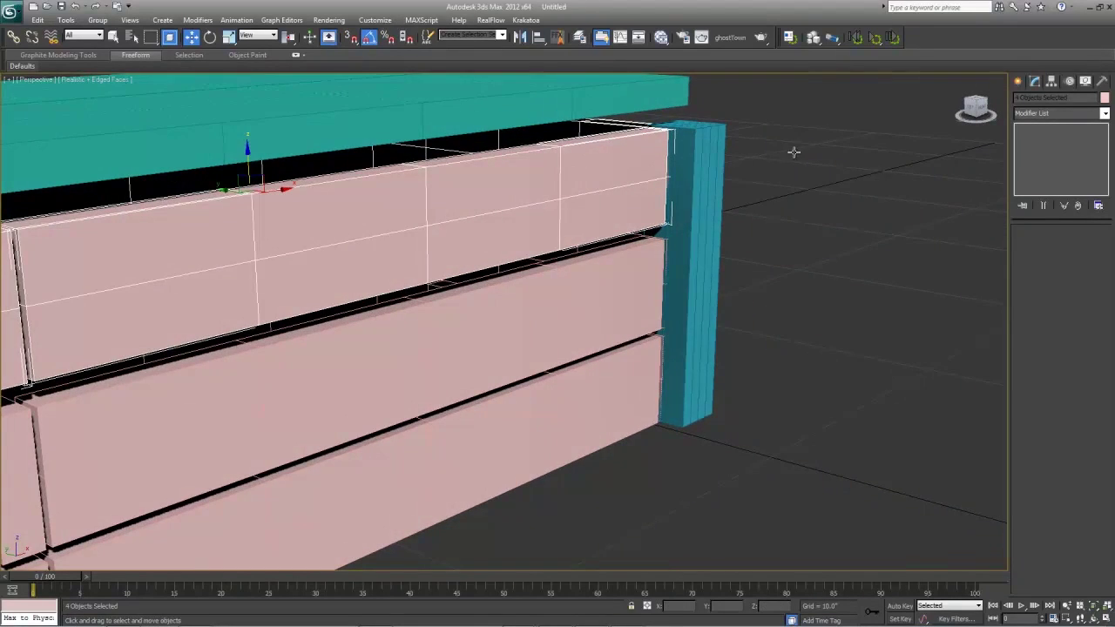
{"action": "middle_click_drag", "start_coordinate": [793, 152], "coordinate": [470, 288]}
{"action": "middle_click_drag", "start_coordinate": [270, 342], "coordinate": [520, 274]}
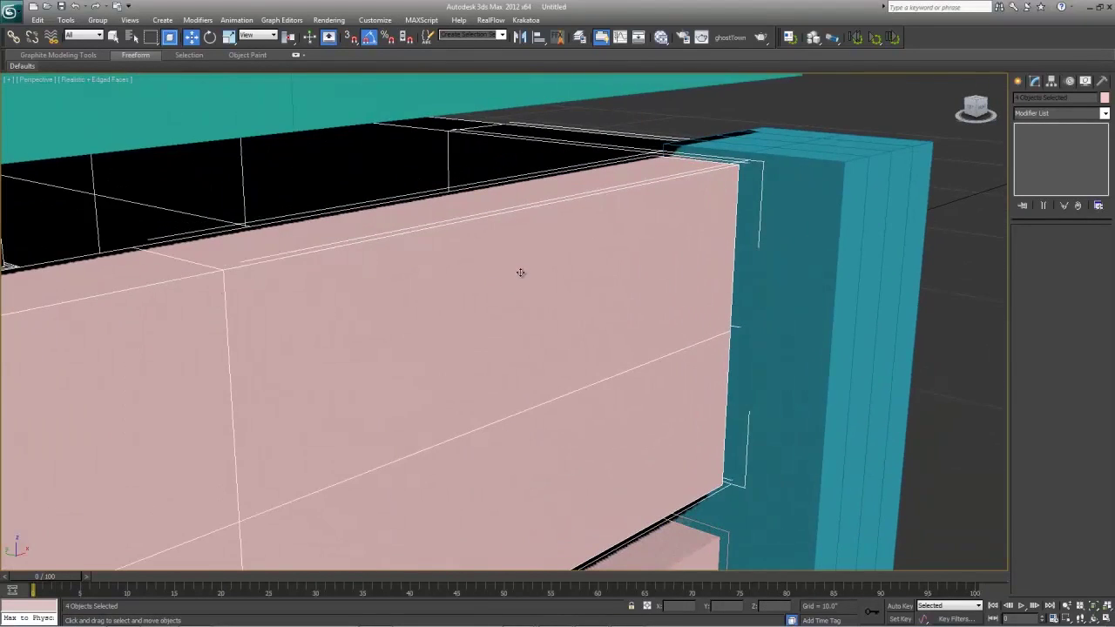
{"action": "middle_click_drag", "start_coordinate": [349, 303], "coordinate": [524, 274]}
{"action": "scroll", "coordinate": [522, 273], "scroll_direction": "down", "scroll_amount": 5}
{"action": "scroll", "coordinate": [226, 386], "scroll_direction": "up", "scroll_amount": 5}
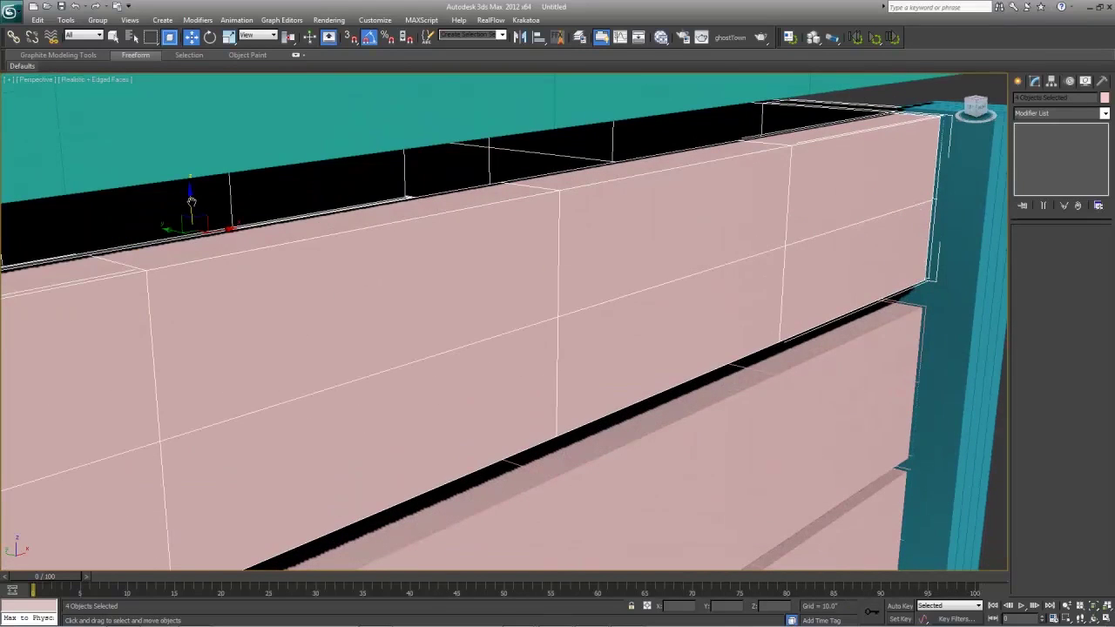
{"action": "scroll", "coordinate": [191, 202], "scroll_direction": "down", "scroll_amount": 2}
{"action": "scroll", "coordinate": [349, 348], "scroll_direction": "down", "scroll_amount": 5}
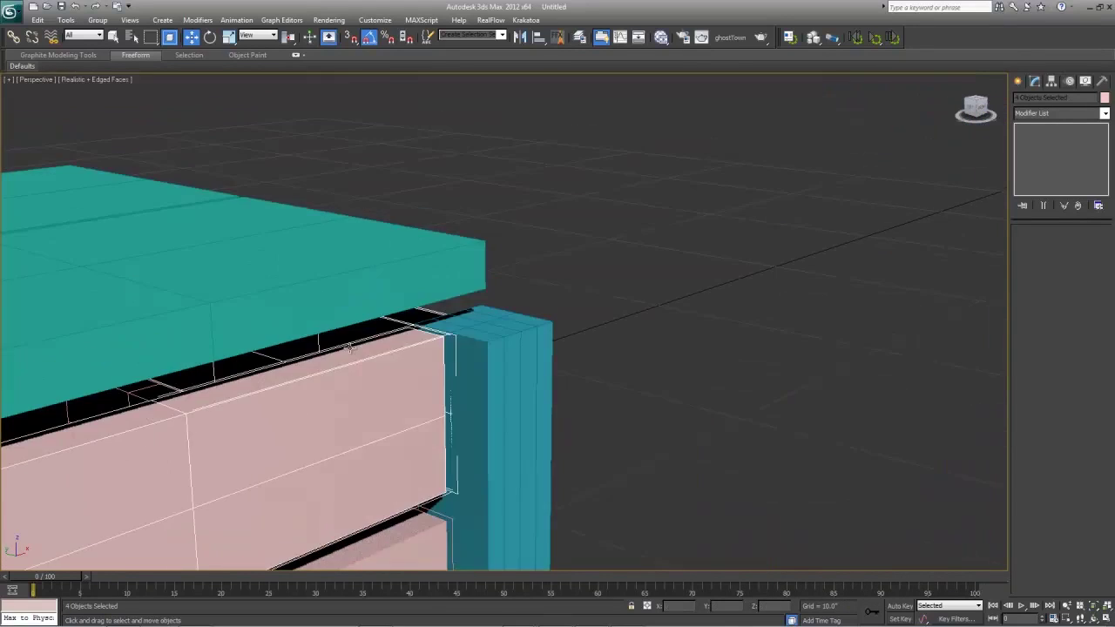
{"action": "scroll", "coordinate": [349, 348], "scroll_direction": "up", "scroll_amount": 5}
{"action": "scroll", "coordinate": [369, 389], "scroll_direction": "down", "scroll_amount": 5}
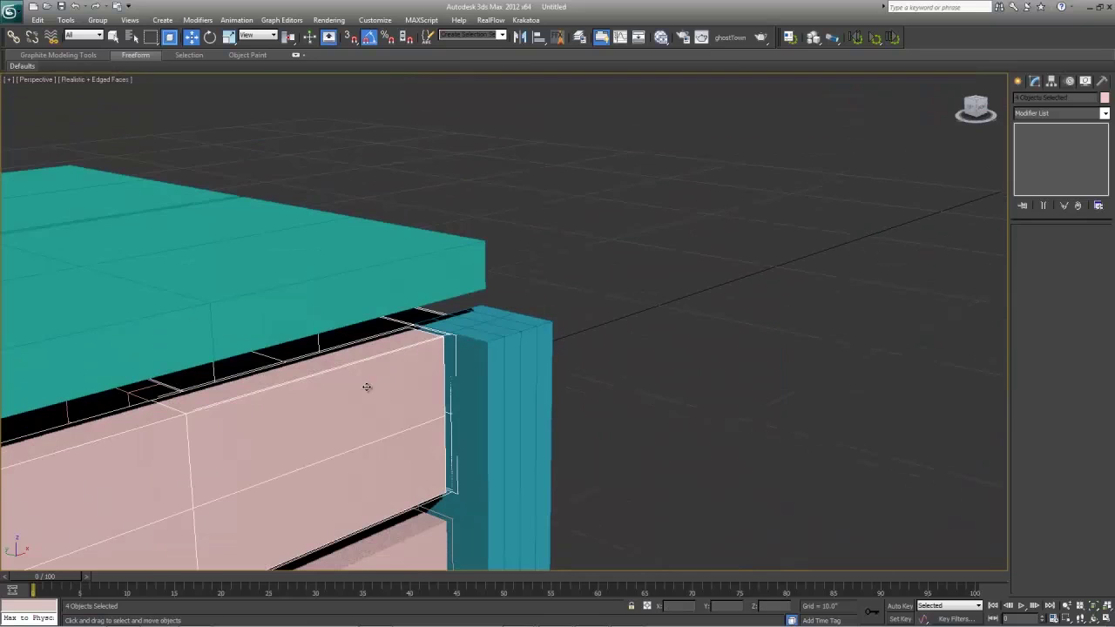
- Select the corner post and reduce its length and width segments to 1, with the Top view maximized
{"action": "left_click", "coordinate": [459, 368]}
{"action": "middle_click_drag", "start_coordinate": [458, 368], "coordinate": [419, 411], "text": "alt"}
{"action": "key", "text": "alt+w"}
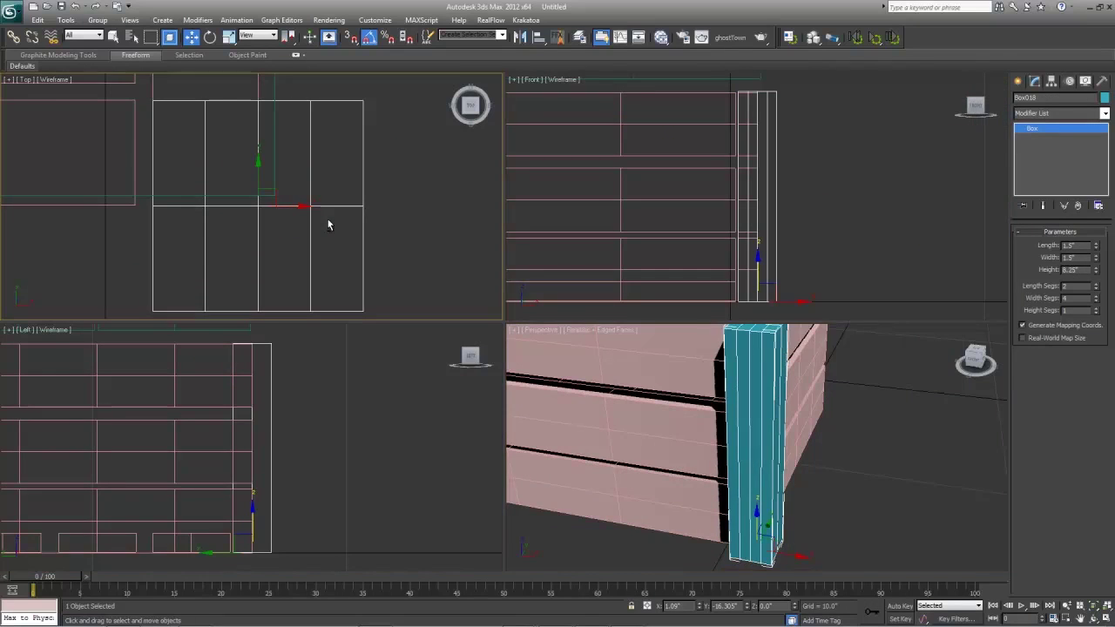
{"action": "scroll", "coordinate": [324, 231], "scroll_direction": "up", "scroll_amount": 2}
{"action": "key", "text": "alt+w"}
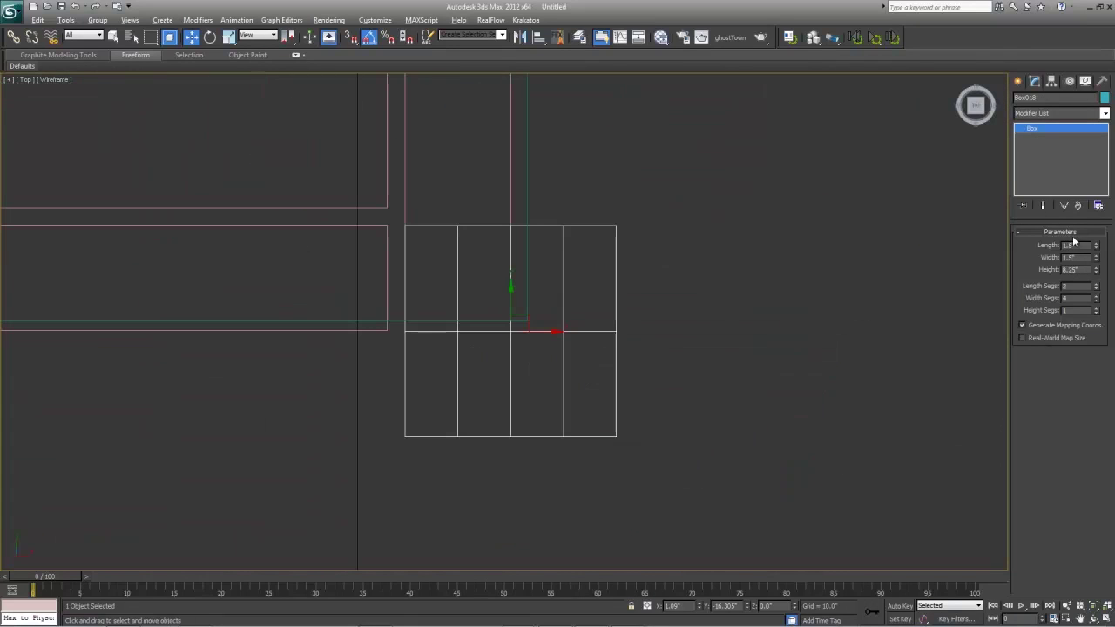
{"action": "right_click", "coordinate": [1096, 287]}
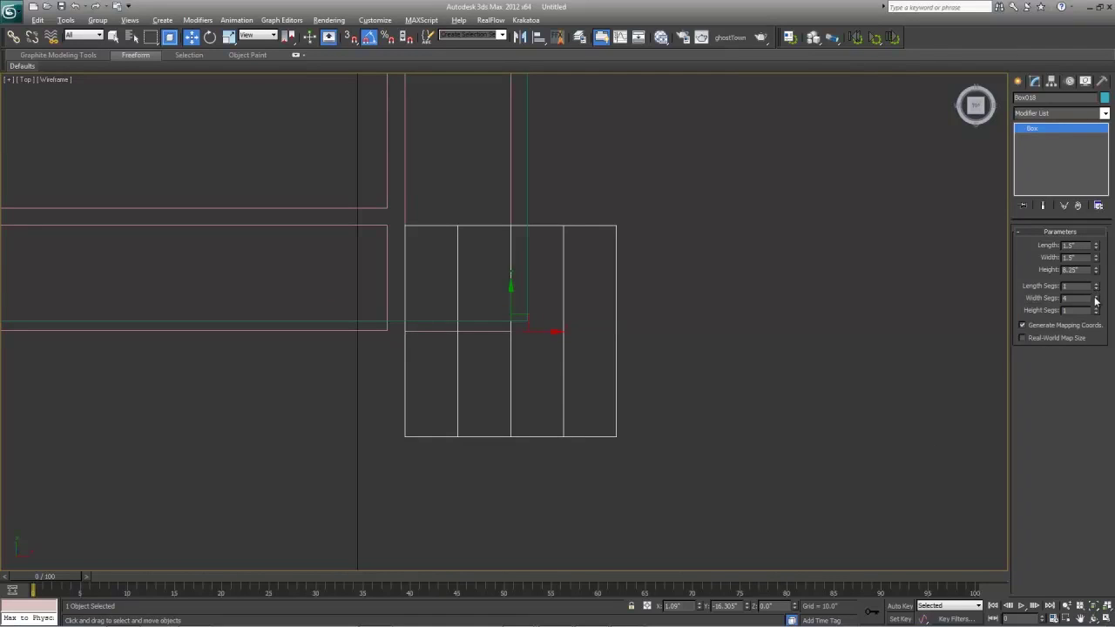
{"action": "right_click", "coordinate": [1096, 298]}
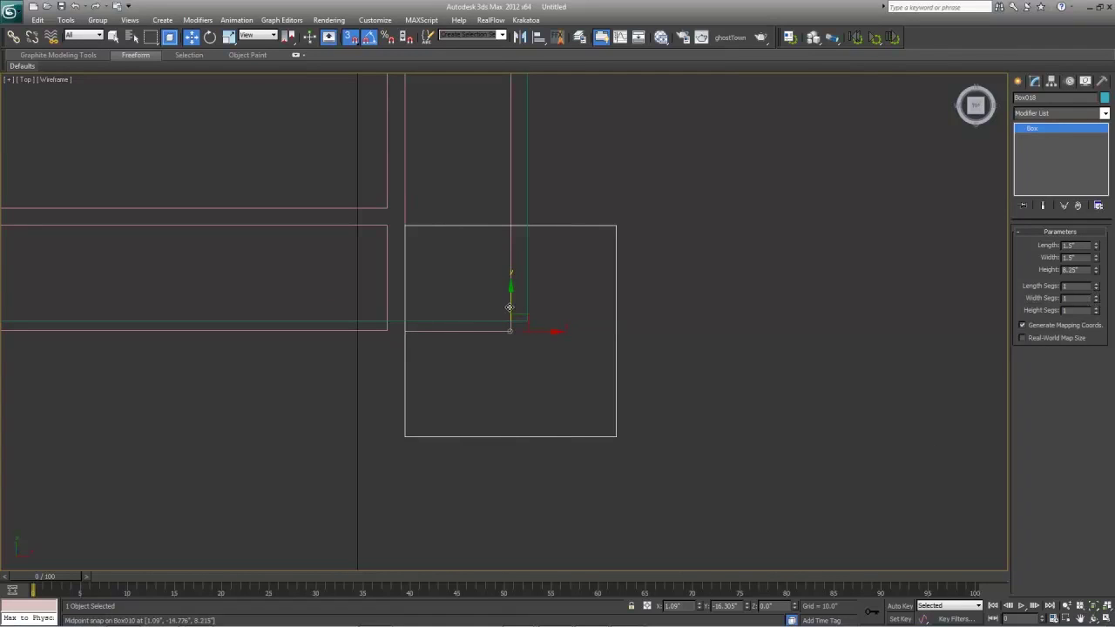
- Move the corner post diagonally inwards in the Top view to enclose the wall board ends, and check it in perspective
{"action": "left_click_drag", "start_coordinate": [520, 314], "coordinate": [438, 227]}
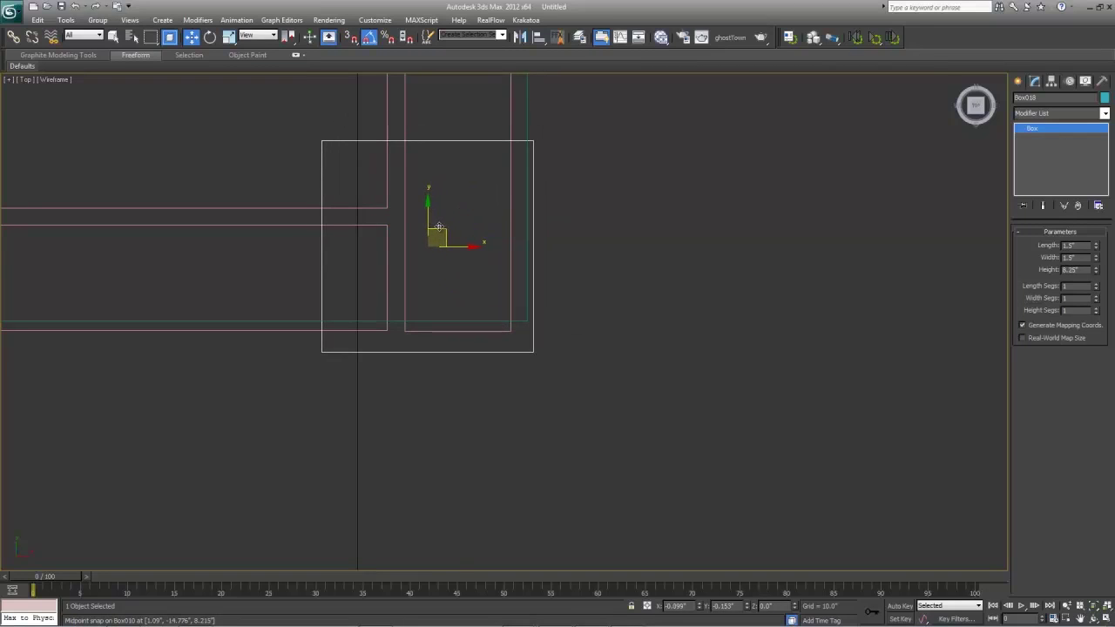
{"action": "key", "text": "alt+w"}
{"action": "right_click", "coordinate": [767, 468]}
{"action": "key", "text": "z"}
{"action": "middle_click_drag", "start_coordinate": [766, 468], "coordinate": [754, 460], "text": "alt"}
{"action": "key", "text": "alt+w"}
{"action": "scroll", "coordinate": [516, 332], "scroll_direction": "down", "scroll_amount": 5}
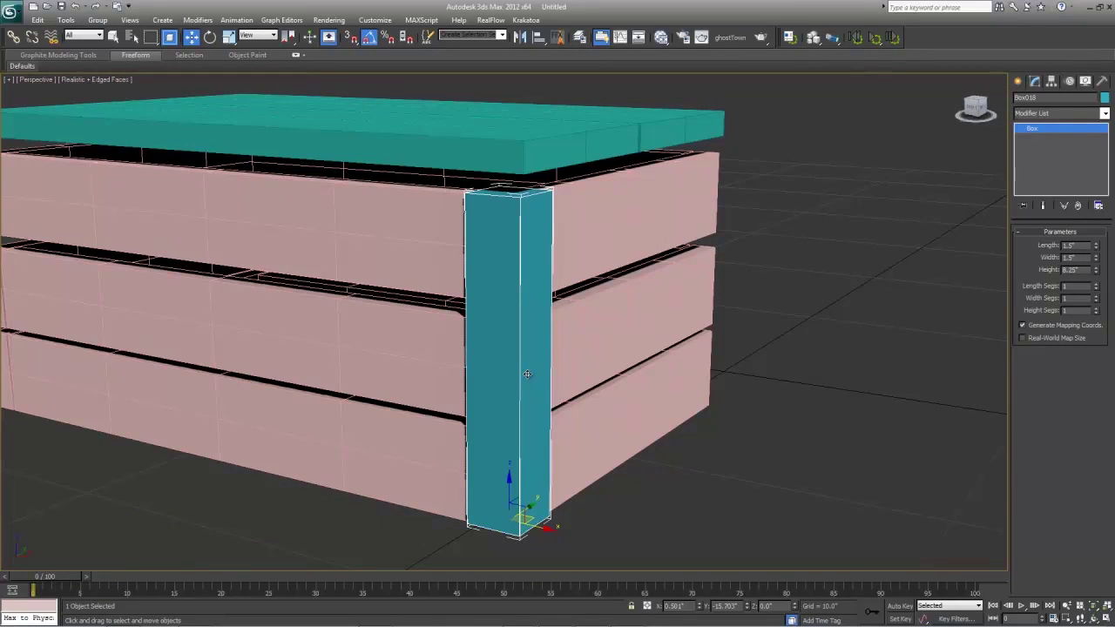
{"action": "middle_click_drag", "start_coordinate": [531, 353], "coordinate": [691, 449], "text": "alt"}
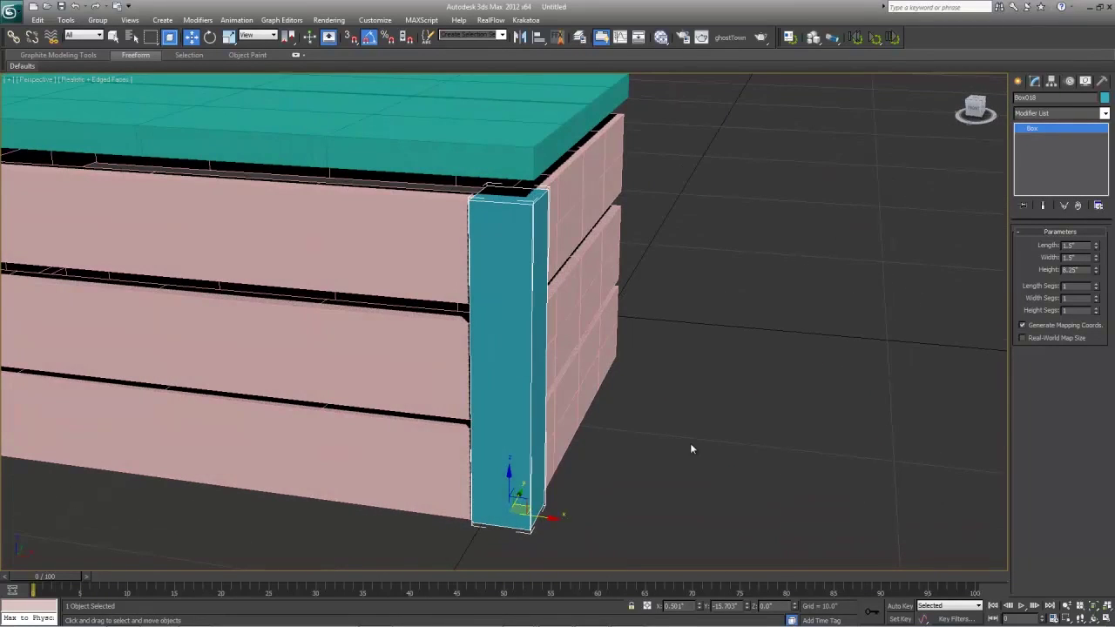
{"action": "left_click", "coordinate": [691, 449]}
- Select the corner post and convert it to an Editable Poly
{"action": "left_click", "coordinate": [484, 390]}
{"action": "right_click", "coordinate": [494, 366]}
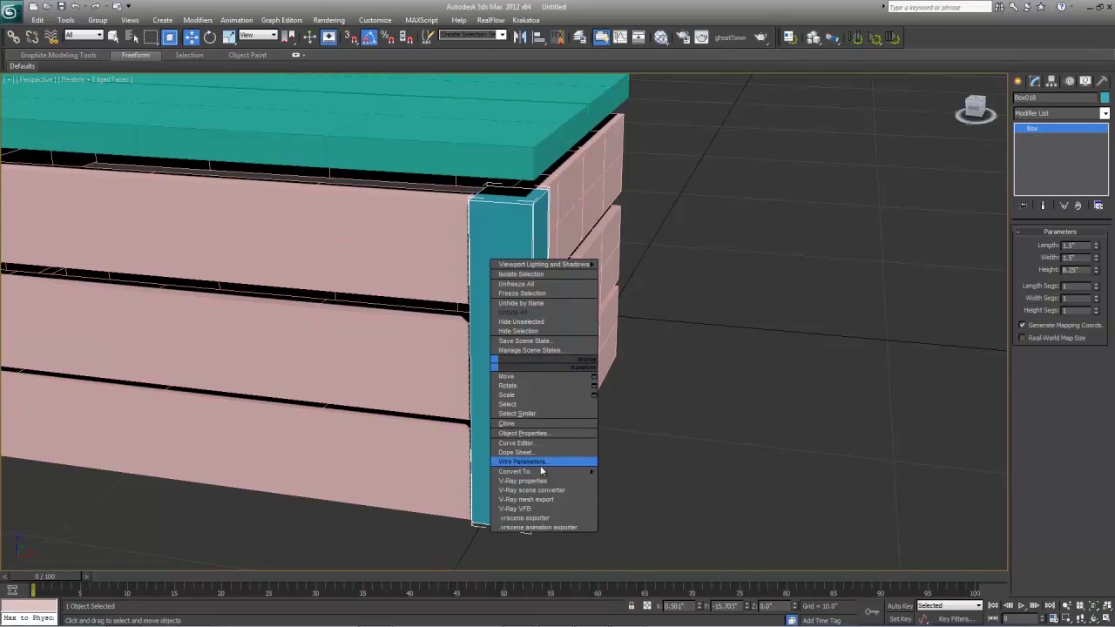
{"action": "mouse_move", "coordinate": [540, 472]}
{"action": "left_click", "coordinate": [645, 482]}
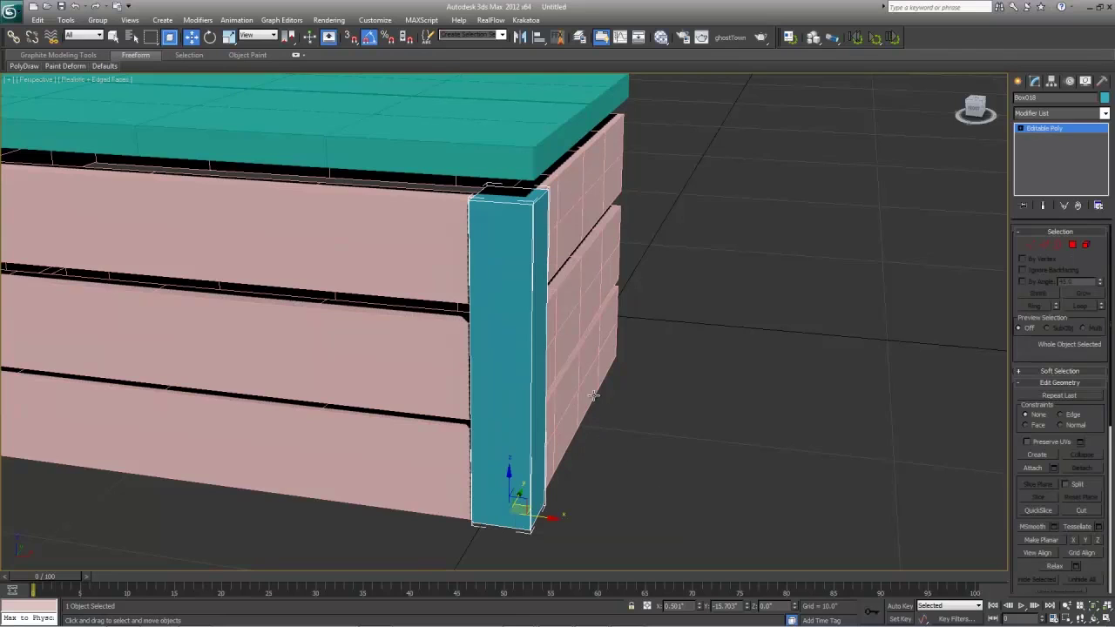
- Select the post's two outward-facing side polygons and inset them together by 0.15 in
{"action": "scroll", "coordinate": [641, 384], "scroll_direction": "up", "scroll_amount": 3}
{"action": "key", "text": "alt"}
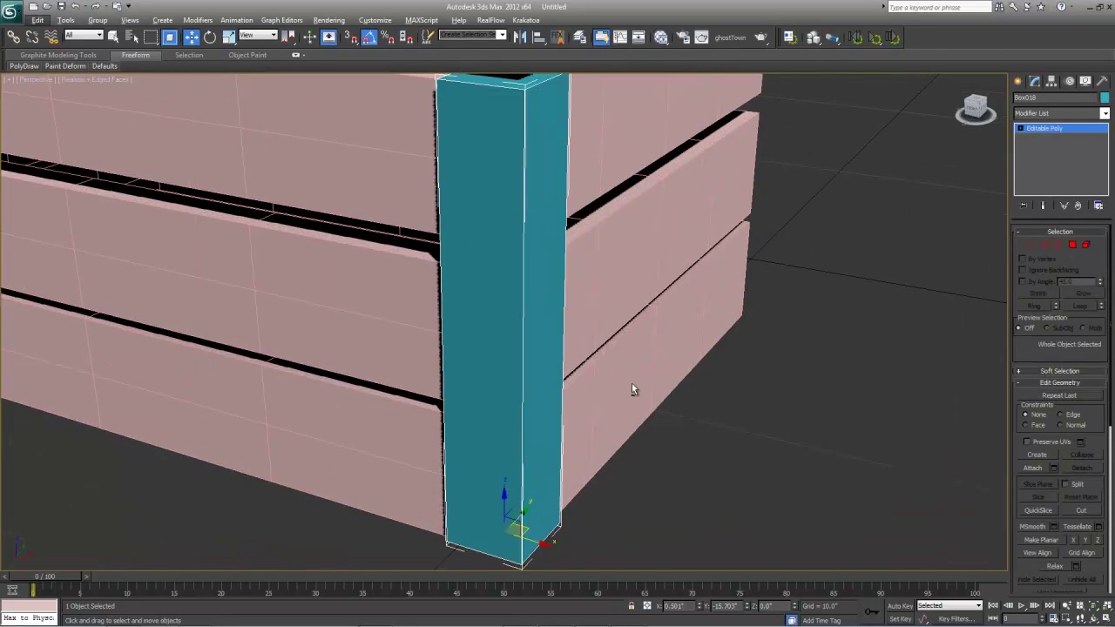
{"action": "key", "text": "4"}
{"action": "left_click", "coordinate": [487, 392]}
{"action": "left_click", "coordinate": [527, 391], "text": "ctrl"}
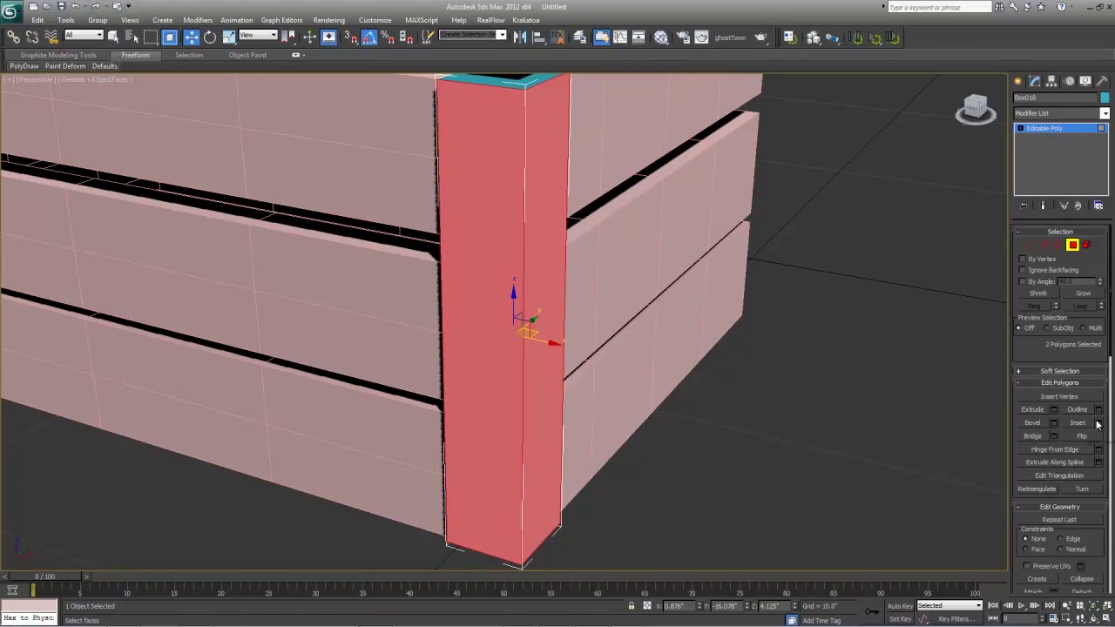
{"action": "middle_click_drag", "start_coordinate": [585, 279], "coordinate": [560, 250], "text": "alt"}
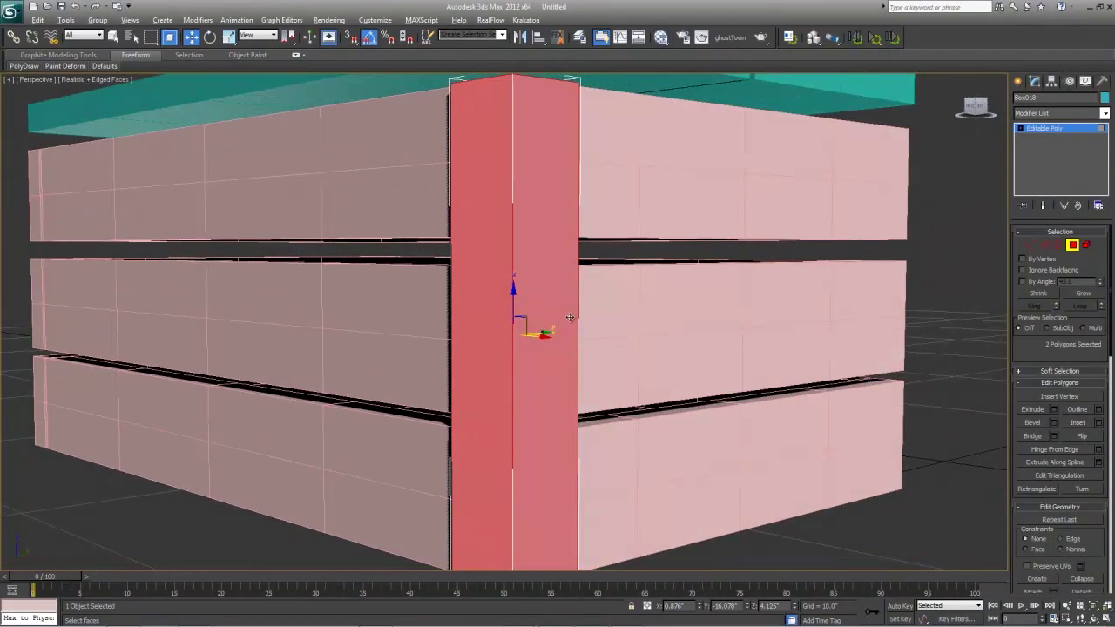
{"action": "middle_click_drag", "start_coordinate": [571, 318], "coordinate": [563, 263], "text": "alt"}
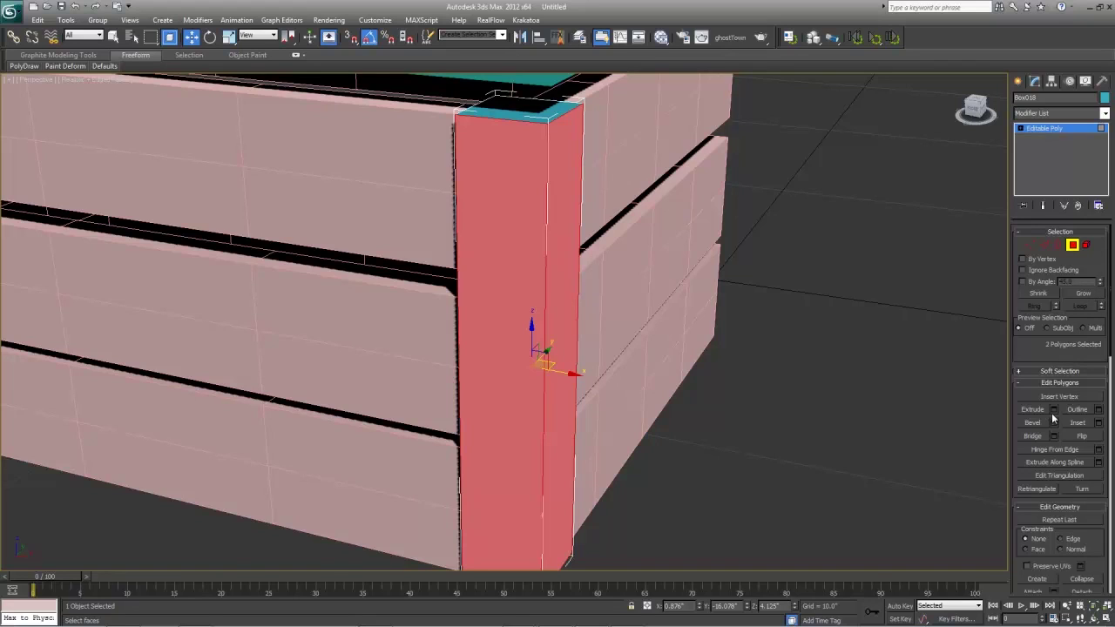
{"action": "left_click", "coordinate": [1099, 424]}
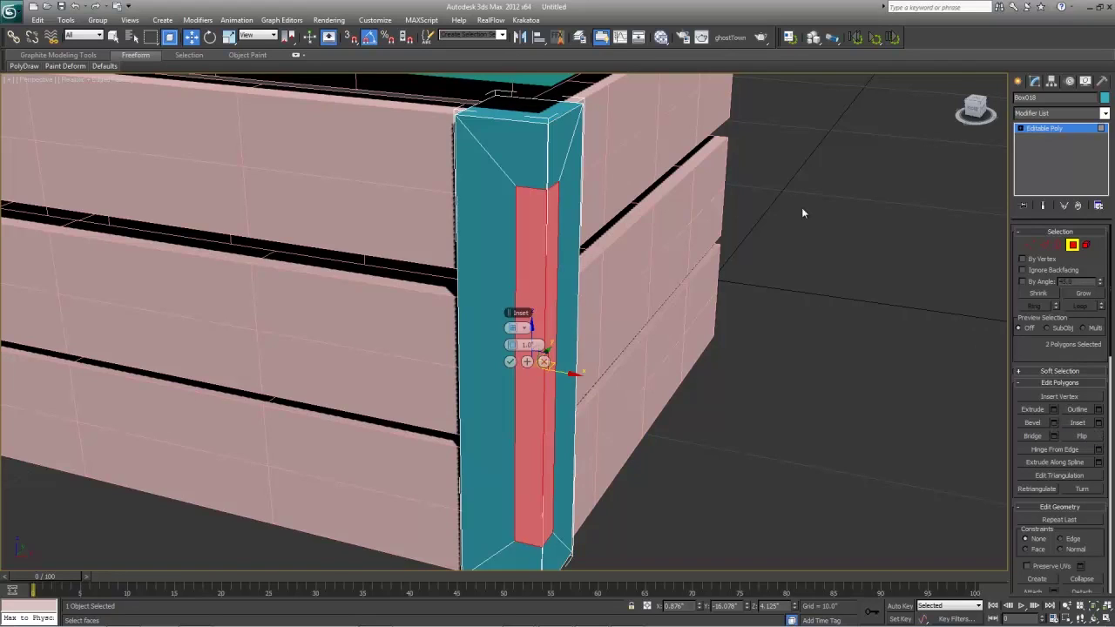
{"action": "double_click", "coordinate": [533, 347]}
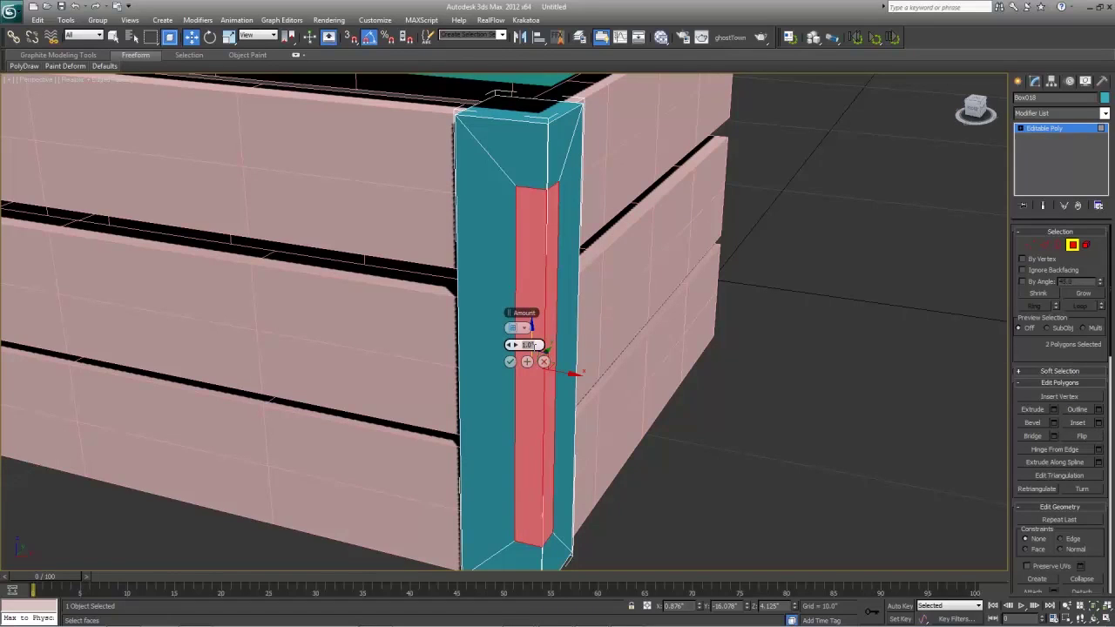
{"action": "type", "text": ".15"}
{"action": "key", "text": "Return"}
{"action": "left_click", "coordinate": [510, 362]}
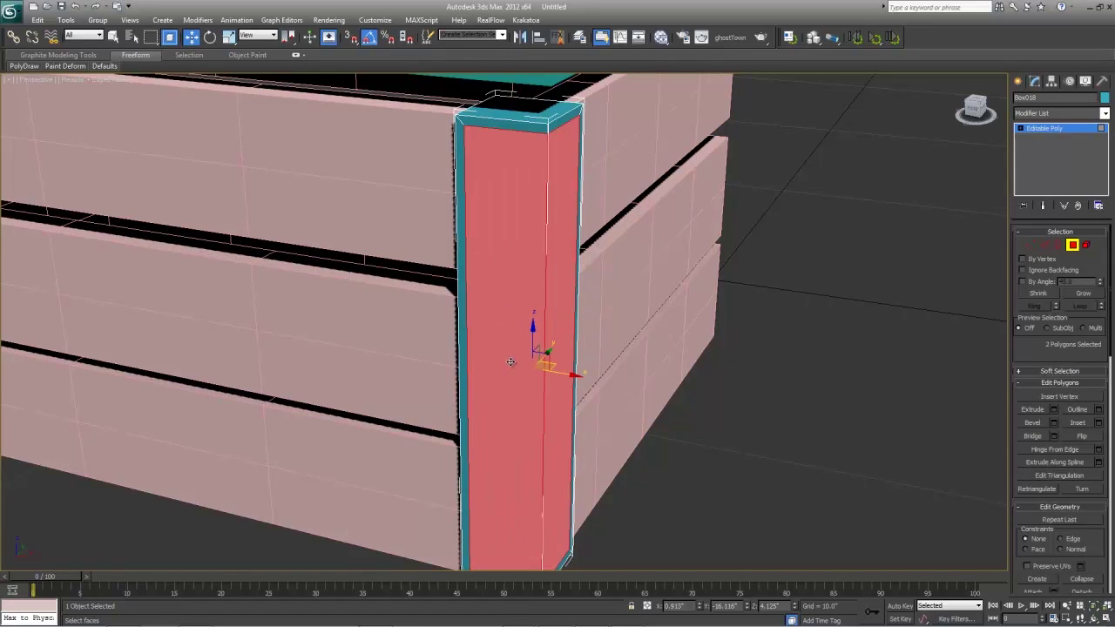
- Extrude the two inset polygons by -0.15 in to recess them into the post
{"action": "left_click", "coordinate": [1058, 411]}
{"action": "left_click", "coordinate": [514, 327]}
{"action": "left_click", "coordinate": [567, 351]}
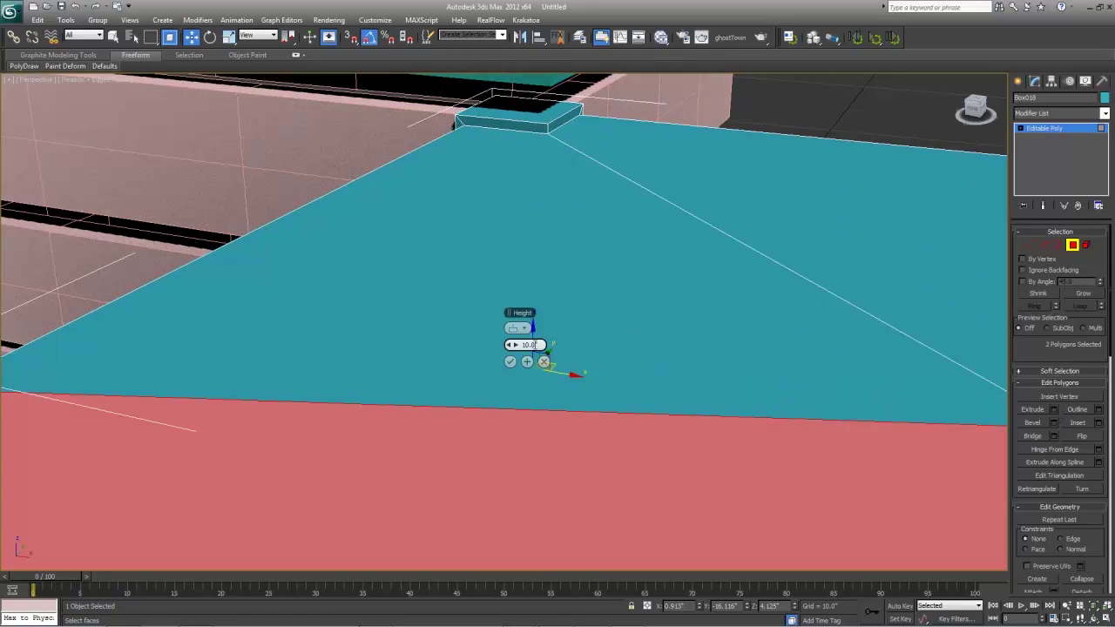
{"action": "double_click", "coordinate": [533, 345]}
{"action": "type", "text": "-0.15"}
{"action": "key", "text": "Return"}
{"action": "left_click", "coordinate": [511, 361]}
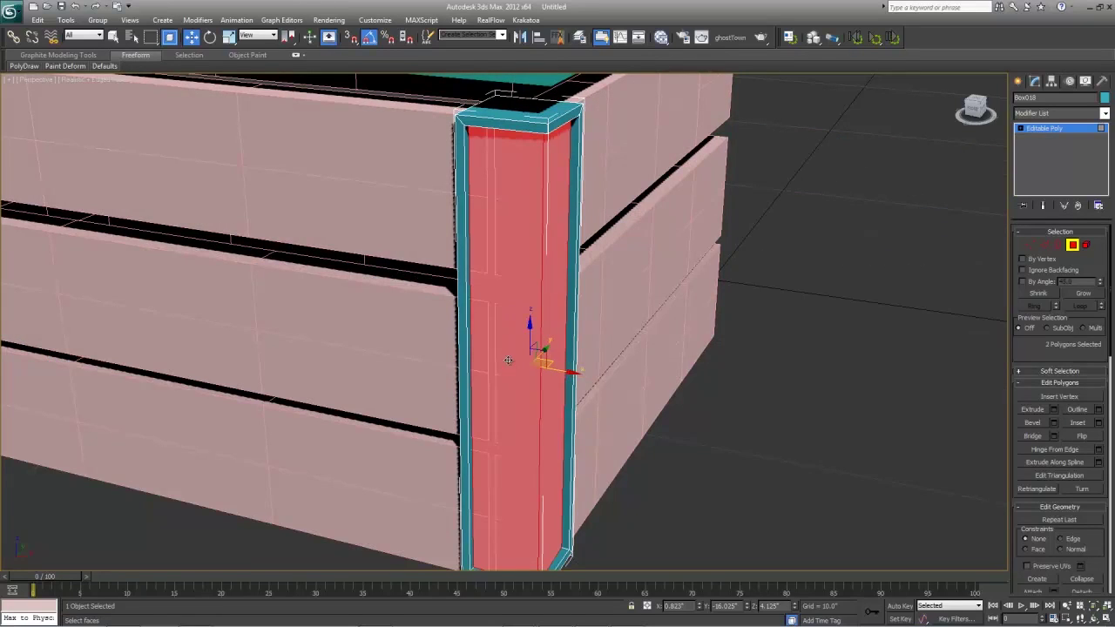
{"action": "middle_click_drag", "start_coordinate": [634, 364], "coordinate": [571, 374], "text": "alt"}
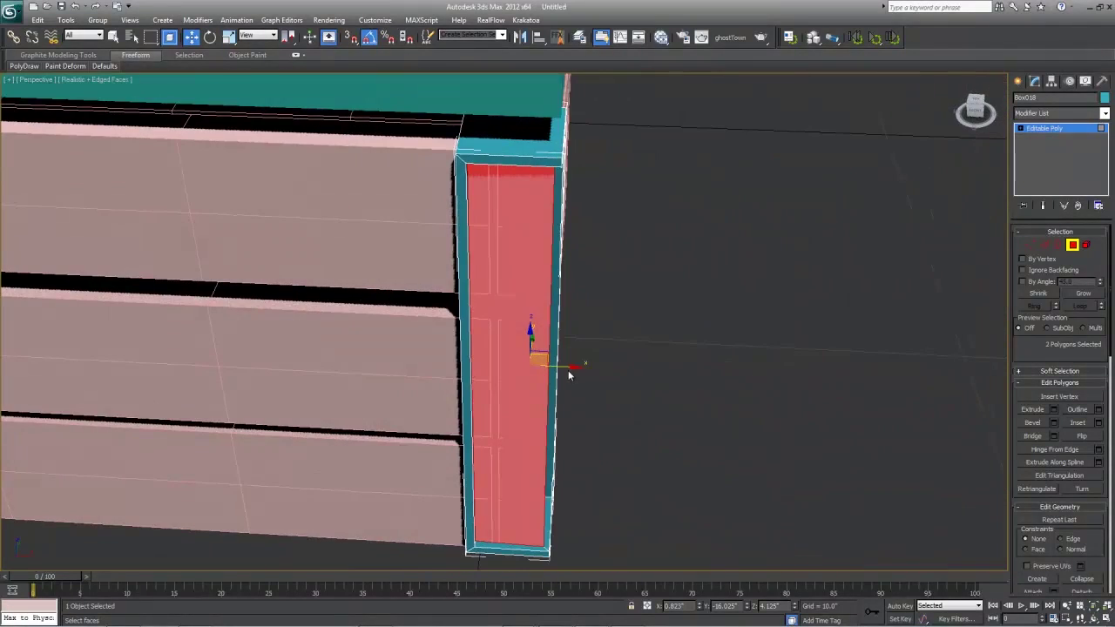
- Leave polygon editing and nudge the corner post about 0.021 in outwards along Y in the Top view
{"action": "left_click", "coordinate": [1057, 131]}
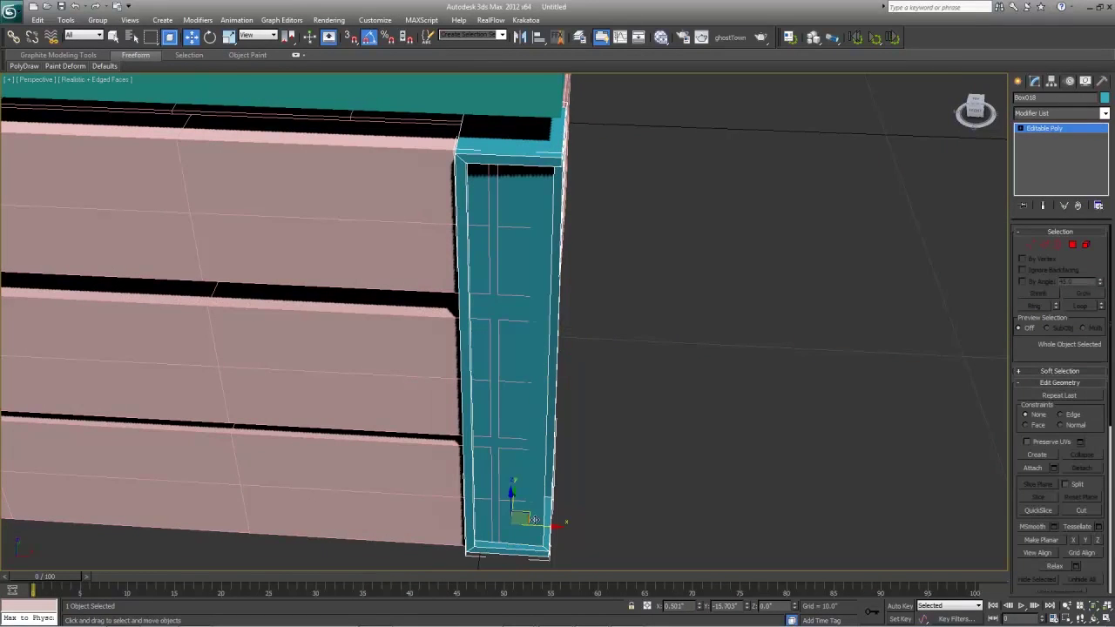
{"action": "key", "text": "alt+w"}
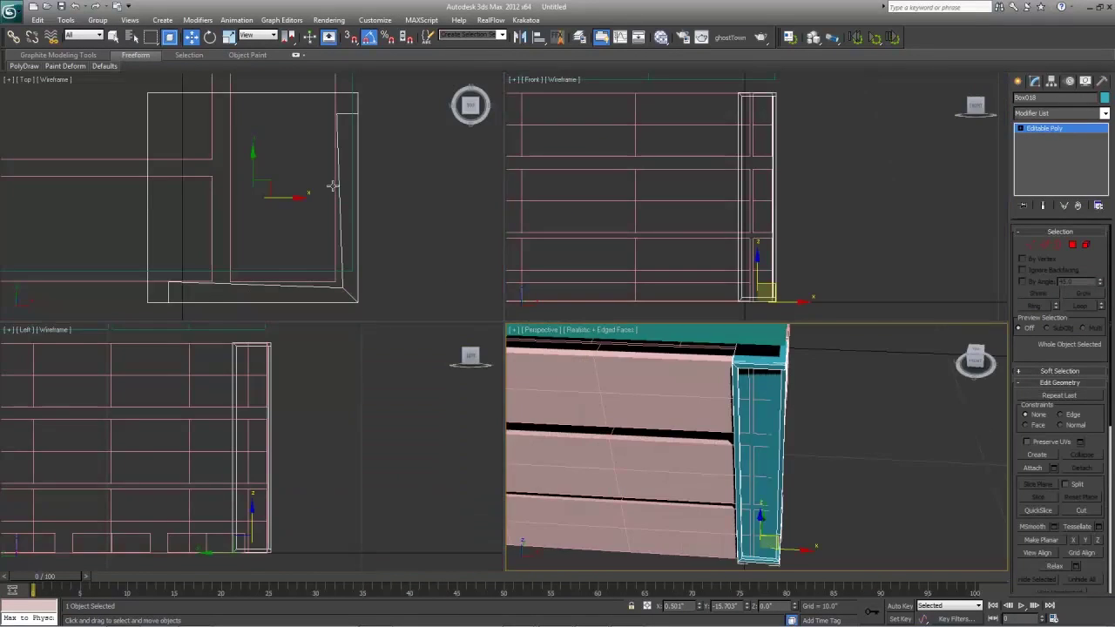
{"action": "left_click", "coordinate": [333, 186]}
{"action": "key", "text": "alt+w"}
{"action": "middle_click_drag", "start_coordinate": [622, 340], "coordinate": [571, 310]}
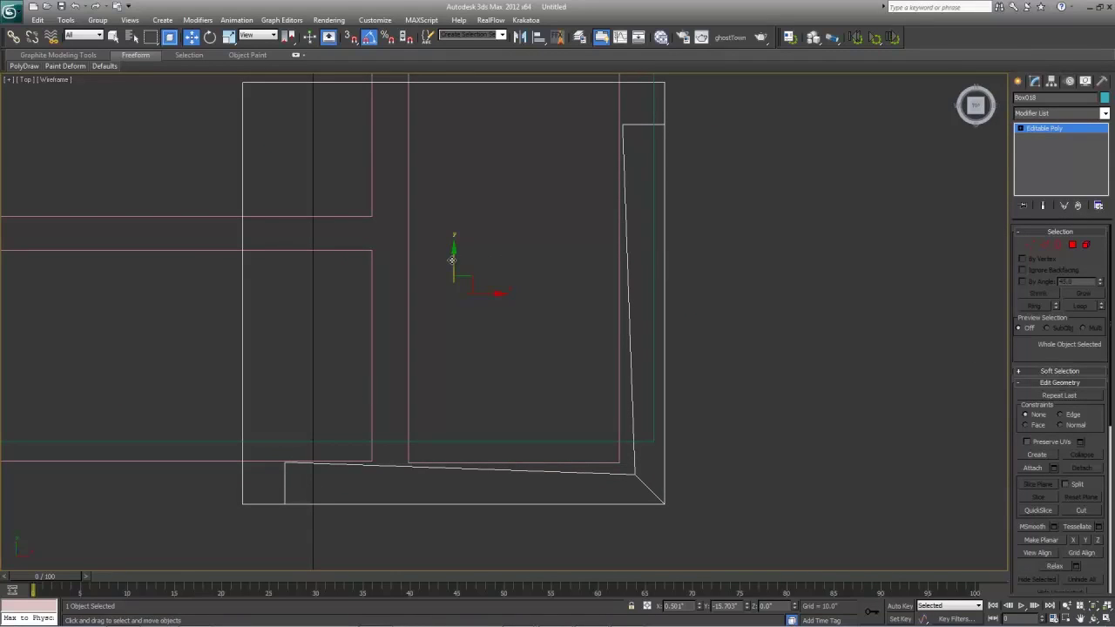
{"action": "left_click_drag", "start_coordinate": [452, 260], "coordinate": [453, 265]}
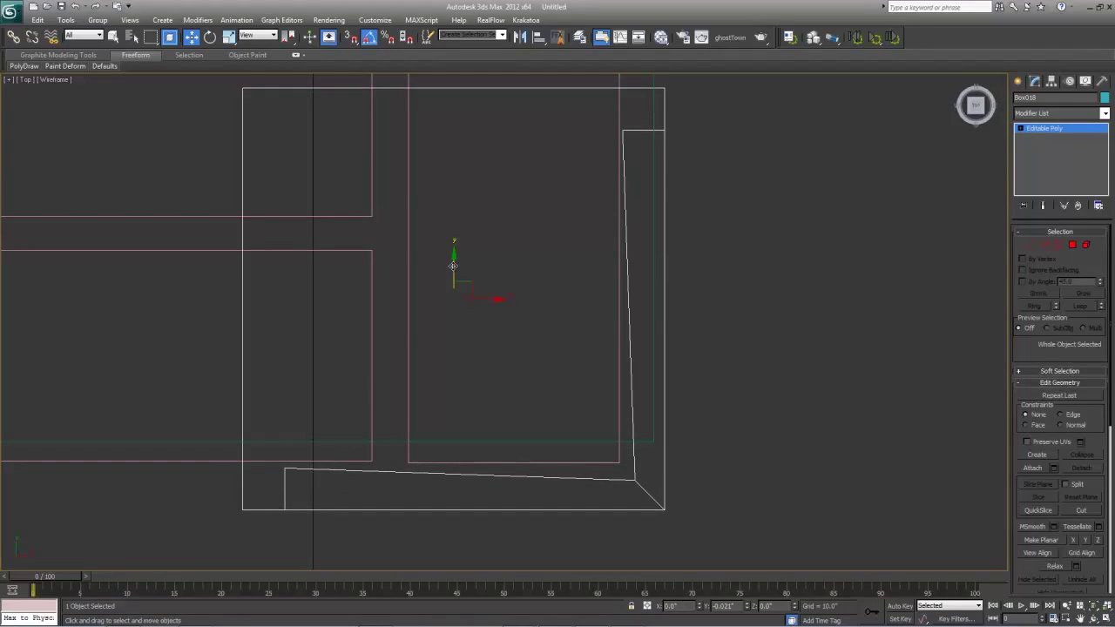
- Examine how the recessed corner post meets the wall board ends from several angles in the perspective view
{"action": "key", "text": "alt+w"}
{"action": "right_click", "coordinate": [857, 400]}
{"action": "key", "text": "alt+w"}
{"action": "key", "text": "z"}
{"action": "middle_click_drag", "start_coordinate": [764, 388], "coordinate": [536, 413], "text": "alt"}
{"action": "scroll", "coordinate": [743, 371], "scroll_direction": "down", "scroll_amount": 5}
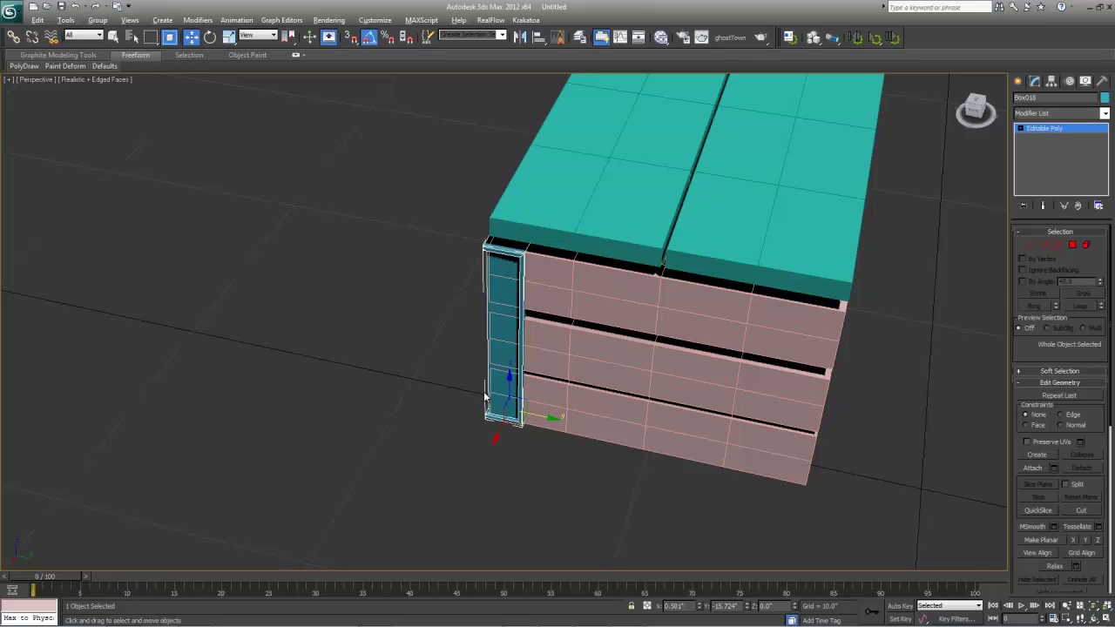
{"action": "middle_click_drag", "start_coordinate": [532, 415], "coordinate": [563, 396], "text": "alt"}
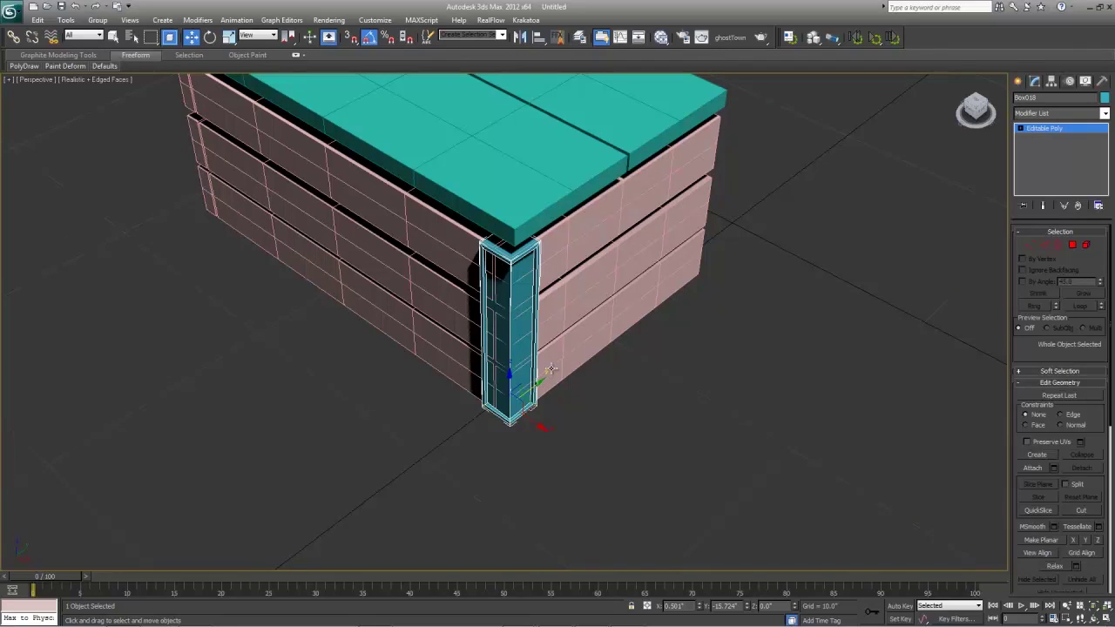
{"action": "left_click", "coordinate": [581, 389]}
{"action": "left_click", "coordinate": [514, 379]}
{"action": "scroll", "coordinate": [514, 380], "scroll_direction": "up", "scroll_amount": 4}
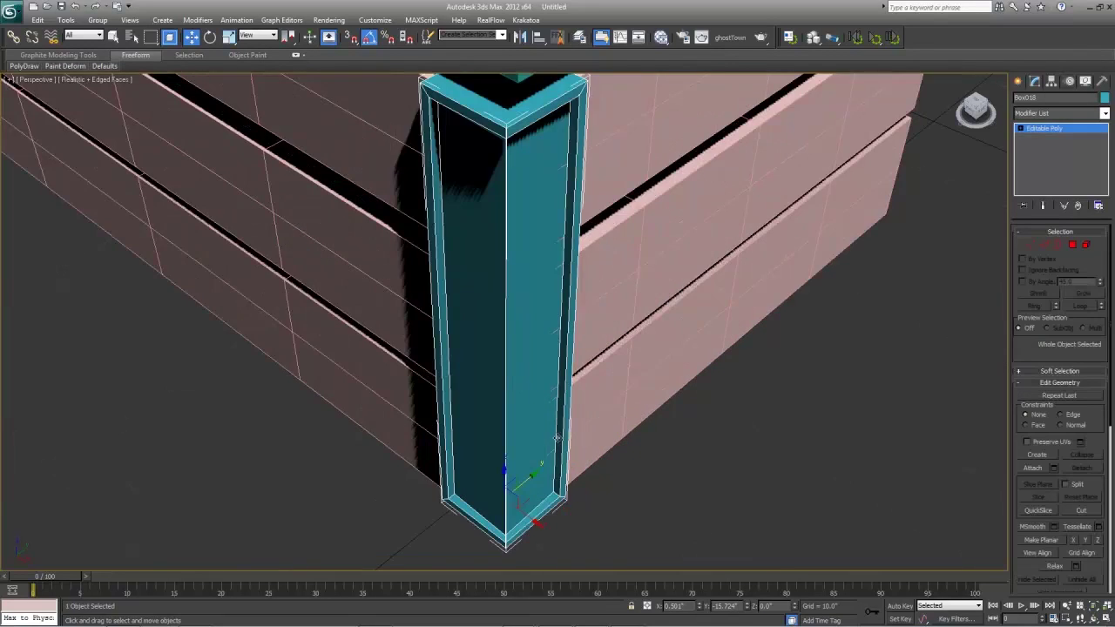
{"action": "mouse_move", "coordinate": [558, 438]}
{"action": "middle_mouse_down", "text": "alt"}
{"action": "mouse_move", "coordinate": [462, 406]}
{"action": "mouse_move", "coordinate": [559, 416]}
{"action": "middle_mouse_up", "text": "alt"}
{"action": "scroll", "coordinate": [559, 417], "scroll_direction": "down", "scroll_amount": 2}
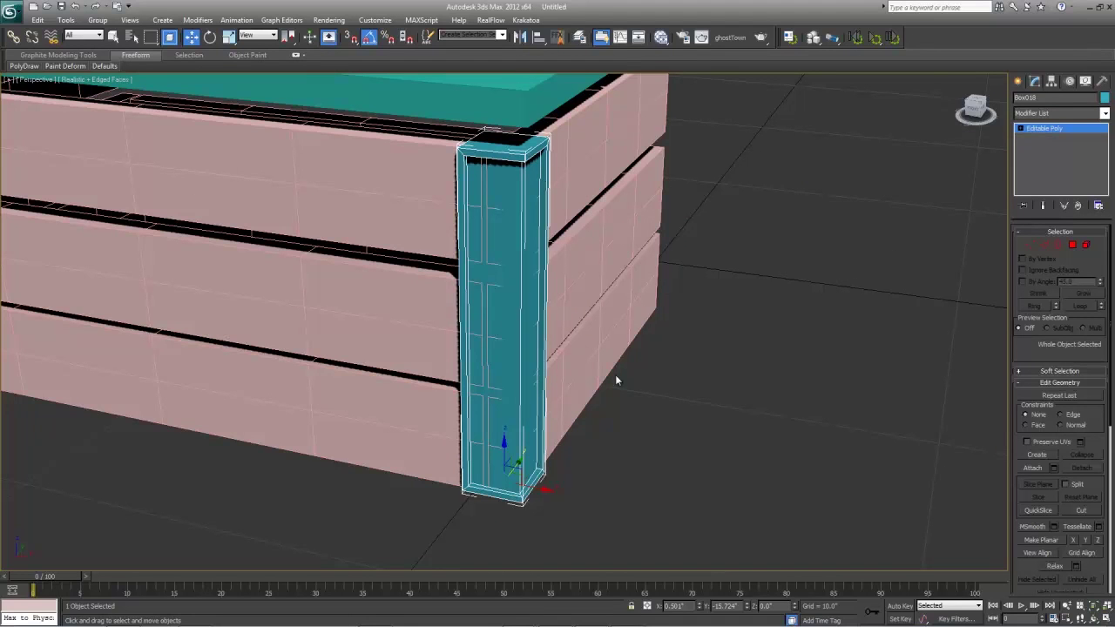
{"action": "left_click", "coordinate": [797, 319]}
- Select both lid boards and lower them together until they sit close to the top of the wall boards
{"action": "scroll", "coordinate": [869, 369], "scroll_direction": "down", "scroll_amount": 5}
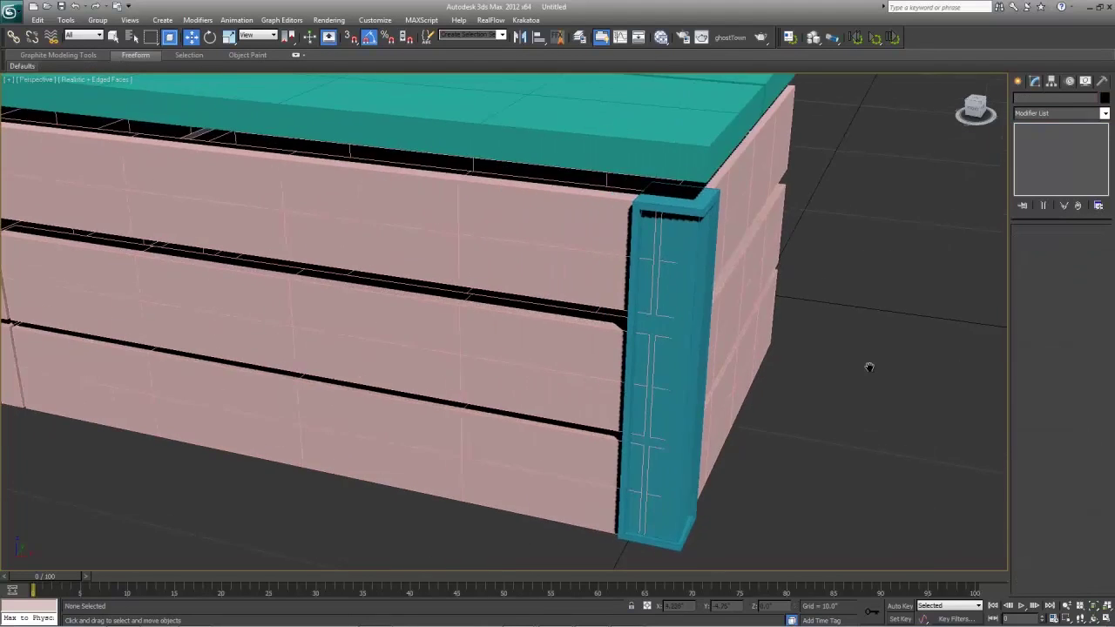
{"action": "middle_click_drag", "start_coordinate": [648, 340], "coordinate": [723, 323], "text": "alt"}
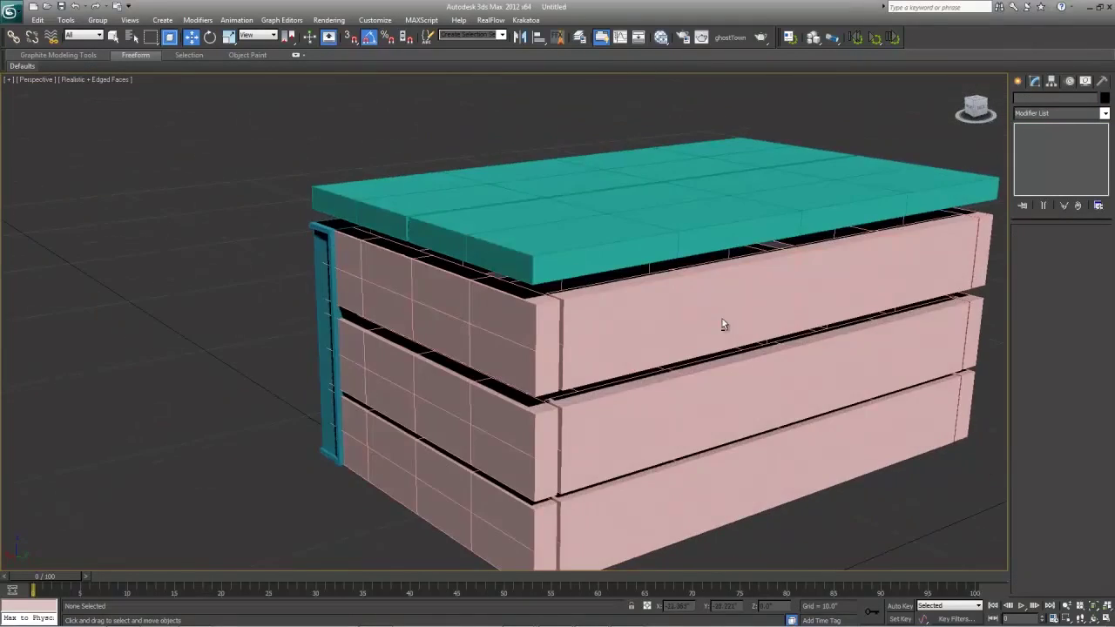
{"action": "left_click", "coordinate": [545, 258]}
{"action": "left_click", "coordinate": [414, 178], "text": "ctrl"}
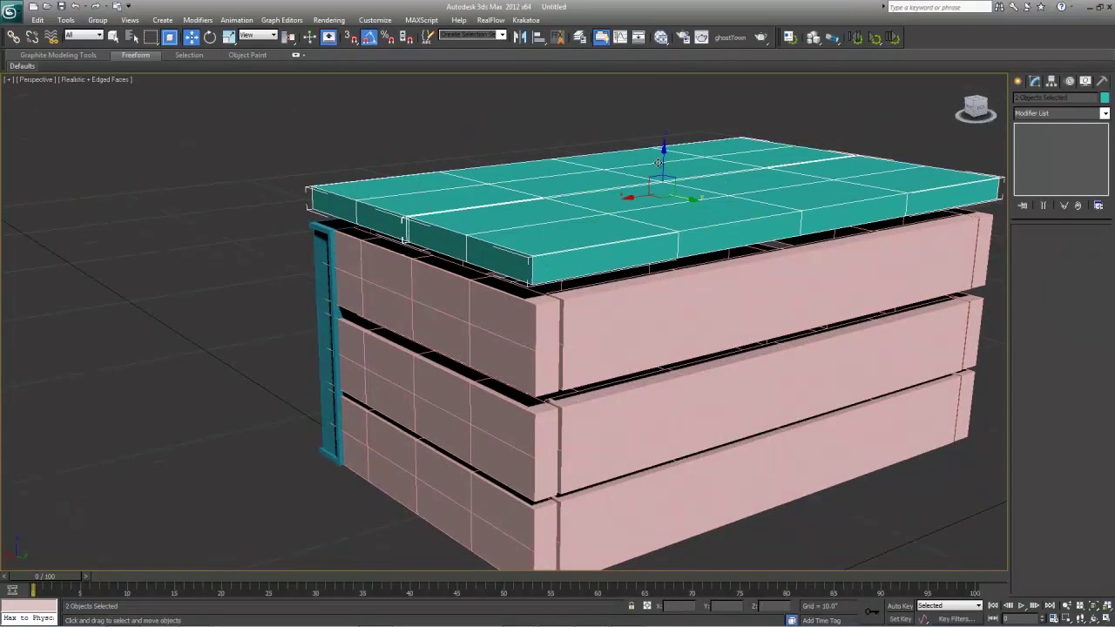
{"action": "left_click_drag", "start_coordinate": [662, 166], "coordinate": [664, 174]}
{"action": "scroll", "coordinate": [665, 266], "scroll_direction": "up", "scroll_amount": 6}
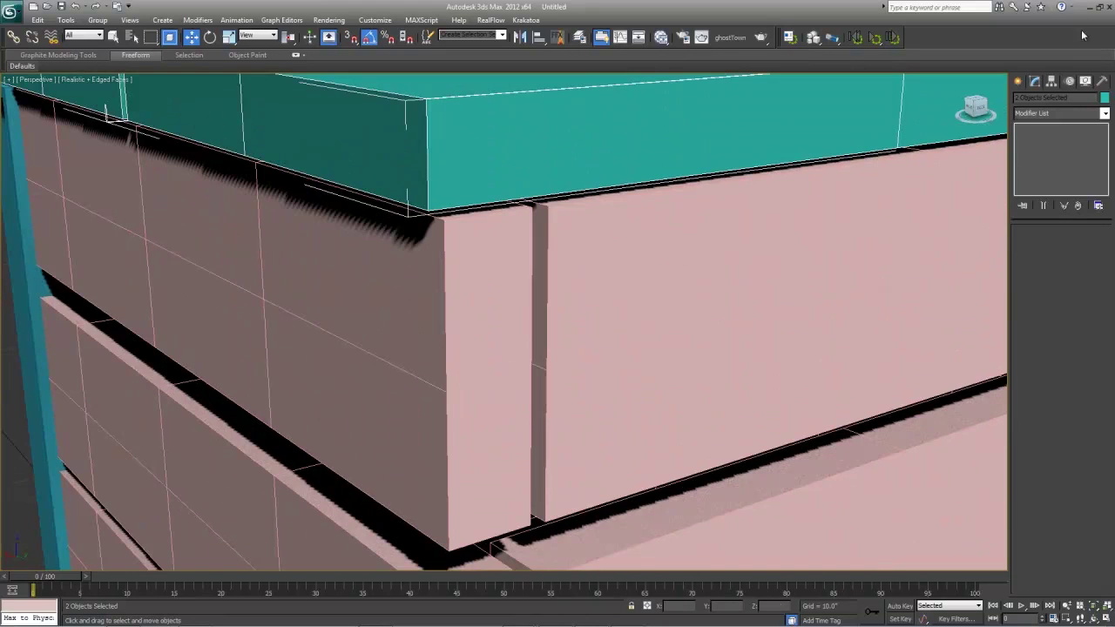
- Draw a thin box on the ground beside the crate, about 1.16 in long, 2.18 in wide and 0.36 in high
{"action": "left_click", "coordinate": [1019, 80]}
{"action": "key", "text": "z"}
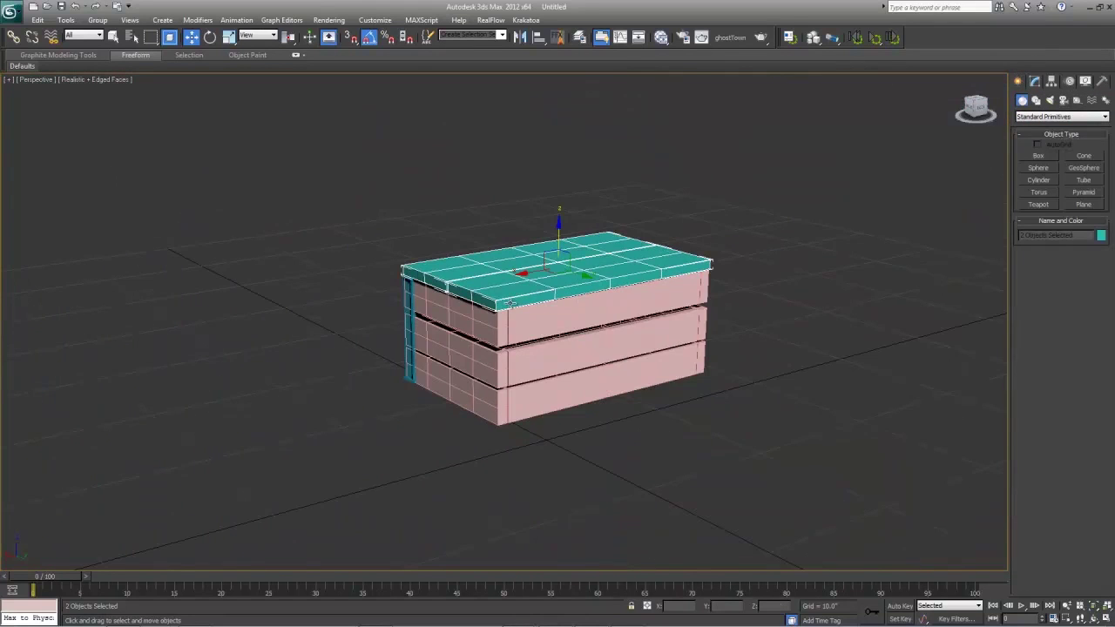
{"action": "middle_click_drag", "start_coordinate": [509, 284], "coordinate": [598, 293], "text": "alt"}
{"action": "left_click", "coordinate": [701, 313]}
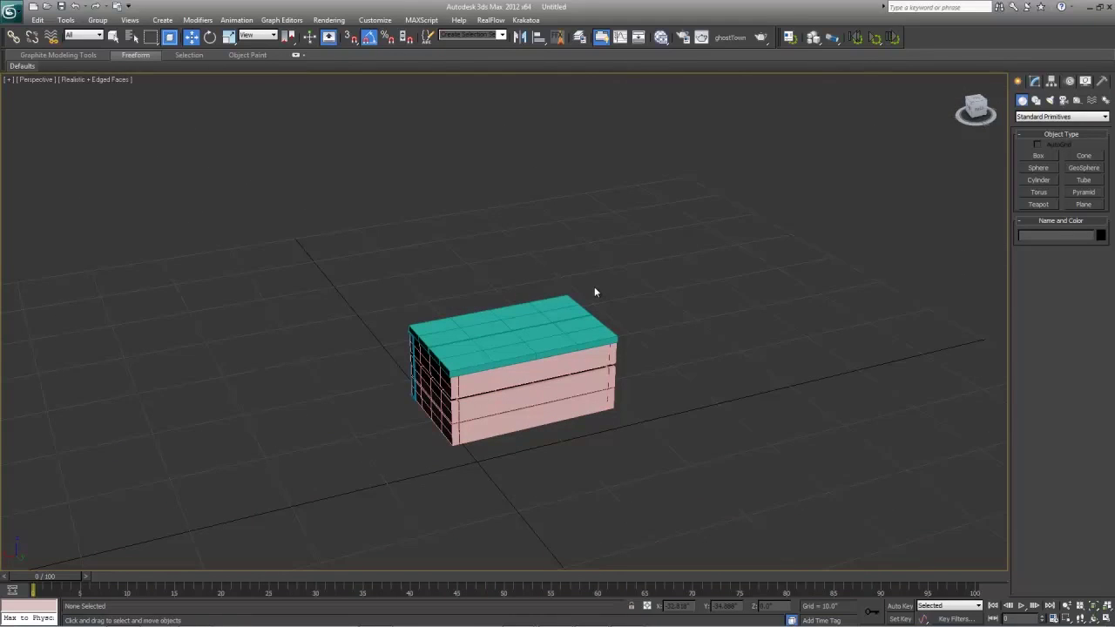
{"action": "middle_click_drag", "start_coordinate": [612, 291], "coordinate": [610, 306], "text": "alt"}
{"action": "scroll", "coordinate": [535, 491], "scroll_direction": "up", "scroll_amount": 6}
{"action": "middle_click_drag", "start_coordinate": [534, 490], "coordinate": [519, 390]}
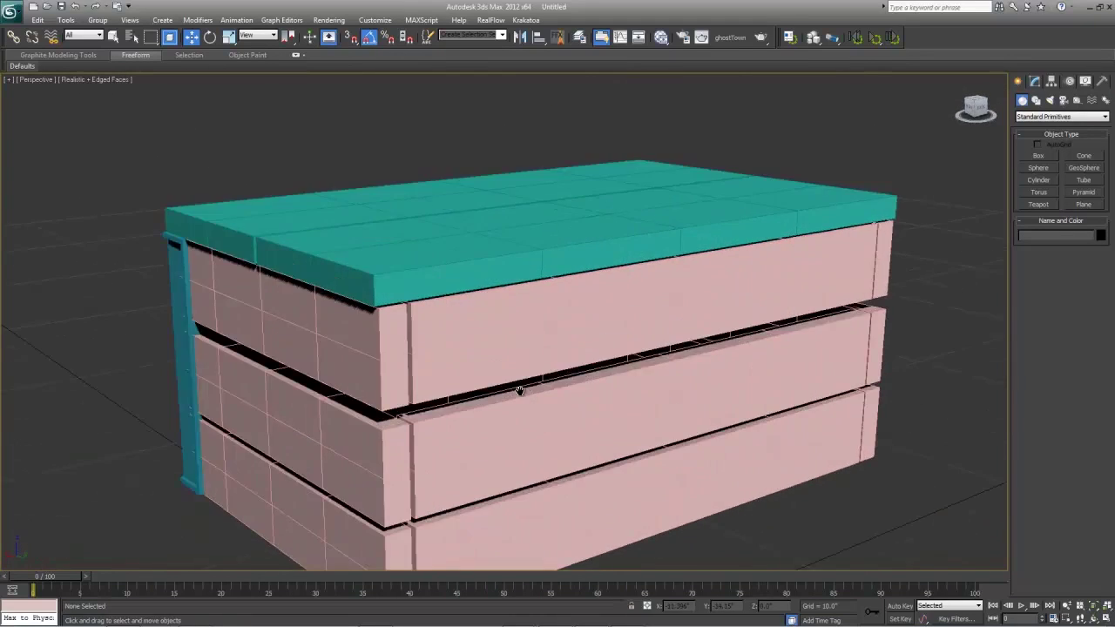
{"action": "left_click", "coordinate": [1046, 158]}
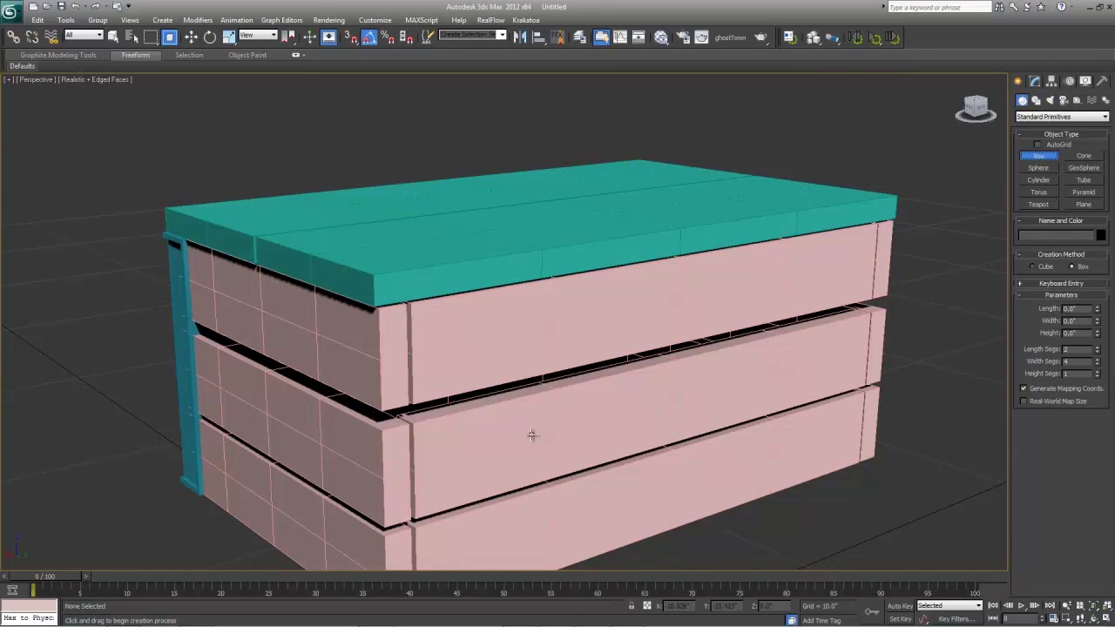
{"action": "middle_click_drag", "start_coordinate": [532, 436], "coordinate": [546, 391]}
{"action": "left_click_drag", "start_coordinate": [647, 520], "coordinate": [613, 554]}
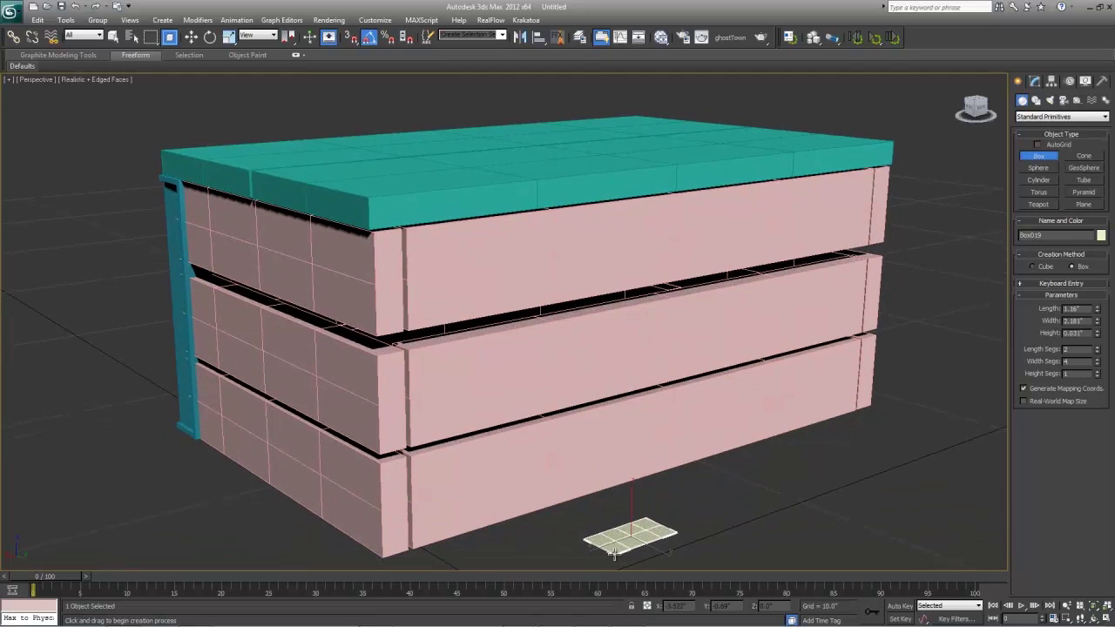
{"action": "left_click", "coordinate": [617, 547]}
- Set the small box's length to 1.25 in, width to 2.5 in and height to 0.1 in
{"action": "left_click", "coordinate": [1036, 81]}
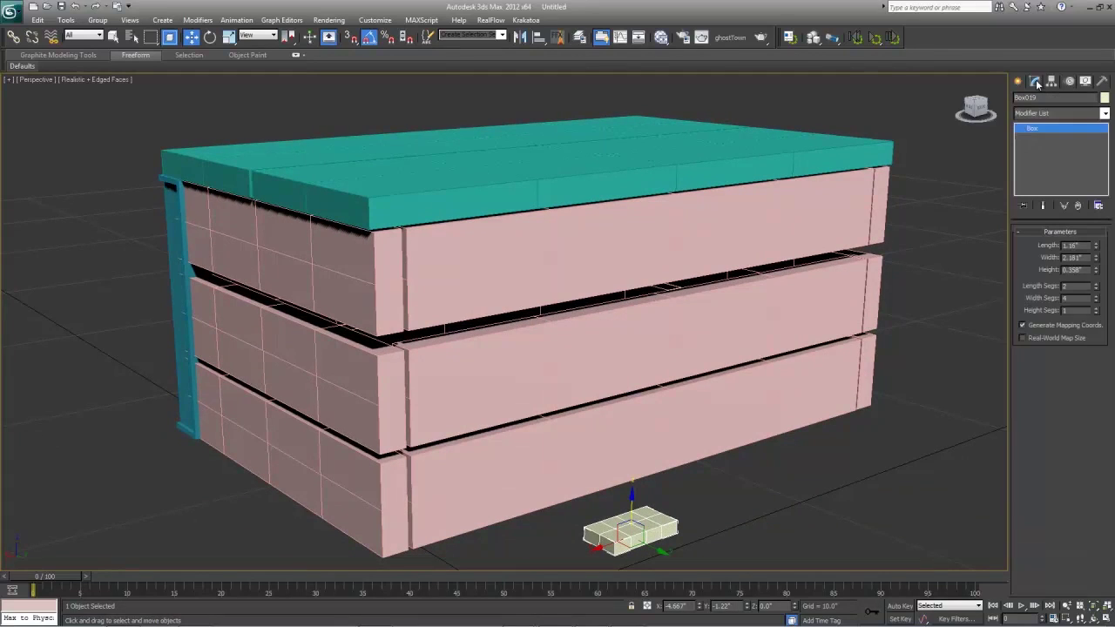
{"action": "double_click", "coordinate": [1073, 247]}
{"action": "type", "text": "1.25"}
{"action": "key", "text": "Tab"}
{"action": "type", "text": "2"}
{"action": "key", "text": "Tab"}
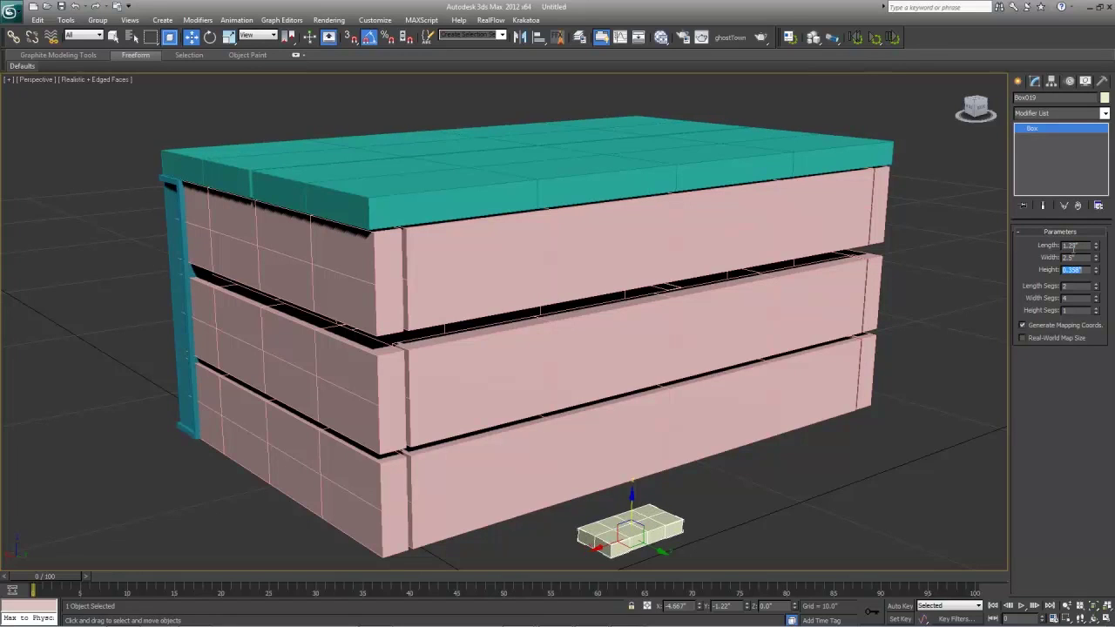
{"action": "type", "text": ".1"}
{"action": "key", "text": "Return"}
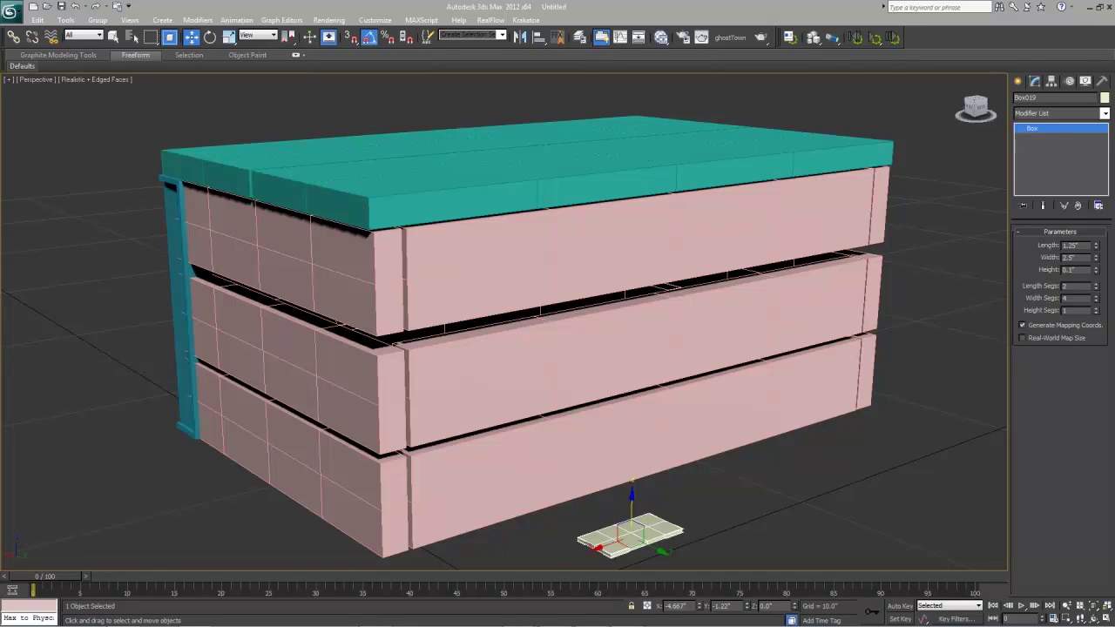
- Draw an upright cylinder beside the small plate, about 0.15 in in radius and 2.34 in high
{"action": "scroll", "coordinate": [799, 461], "scroll_direction": "down", "scroll_amount": 4}
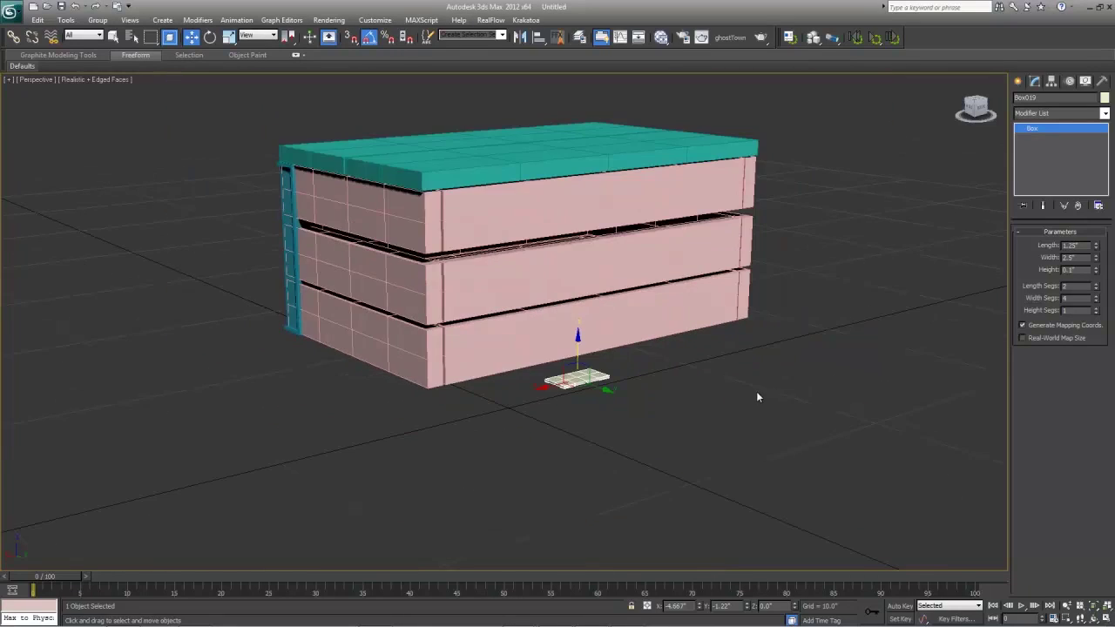
{"action": "scroll", "coordinate": [742, 482], "scroll_direction": "up", "scroll_amount": 8}
{"action": "left_click", "coordinate": [1018, 81]}
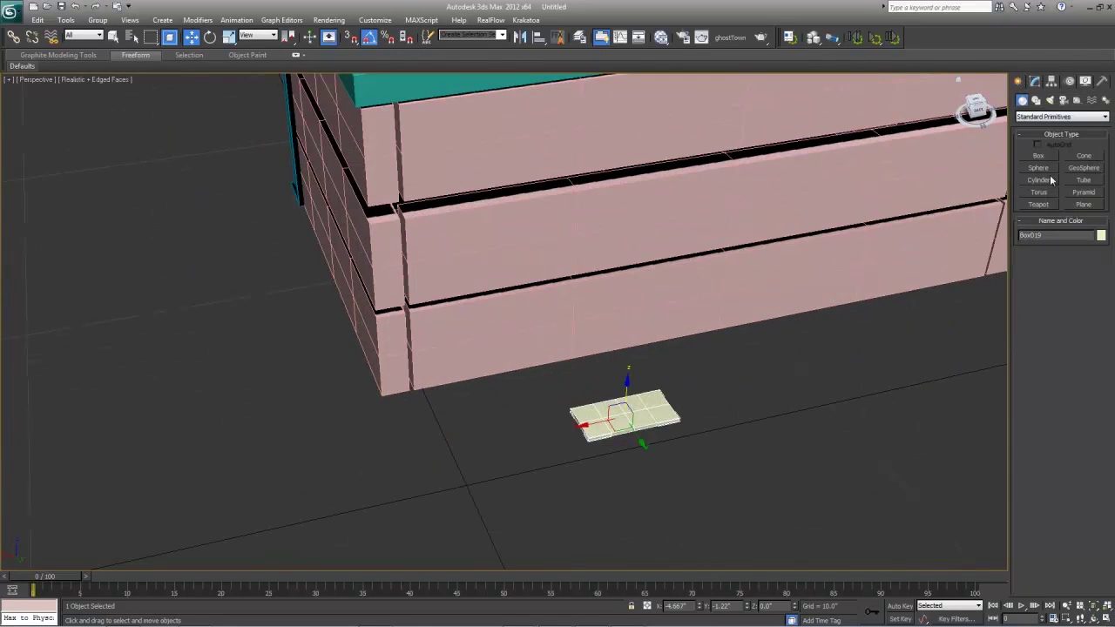
{"action": "left_click", "coordinate": [1040, 180]}
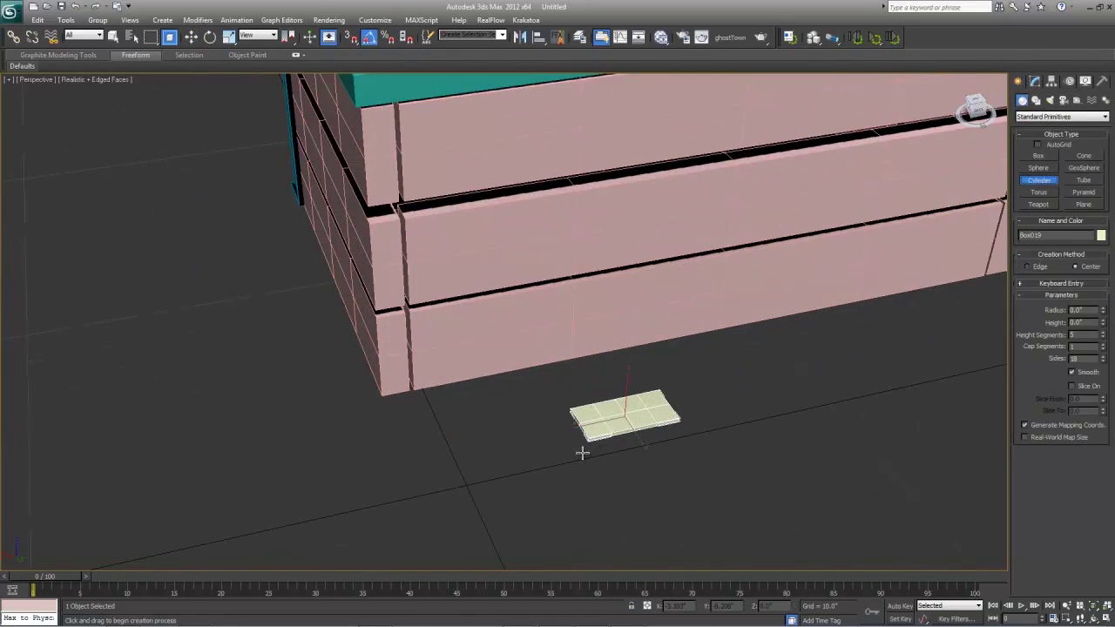
{"action": "left_click_drag", "start_coordinate": [580, 451], "coordinate": [583, 456]}
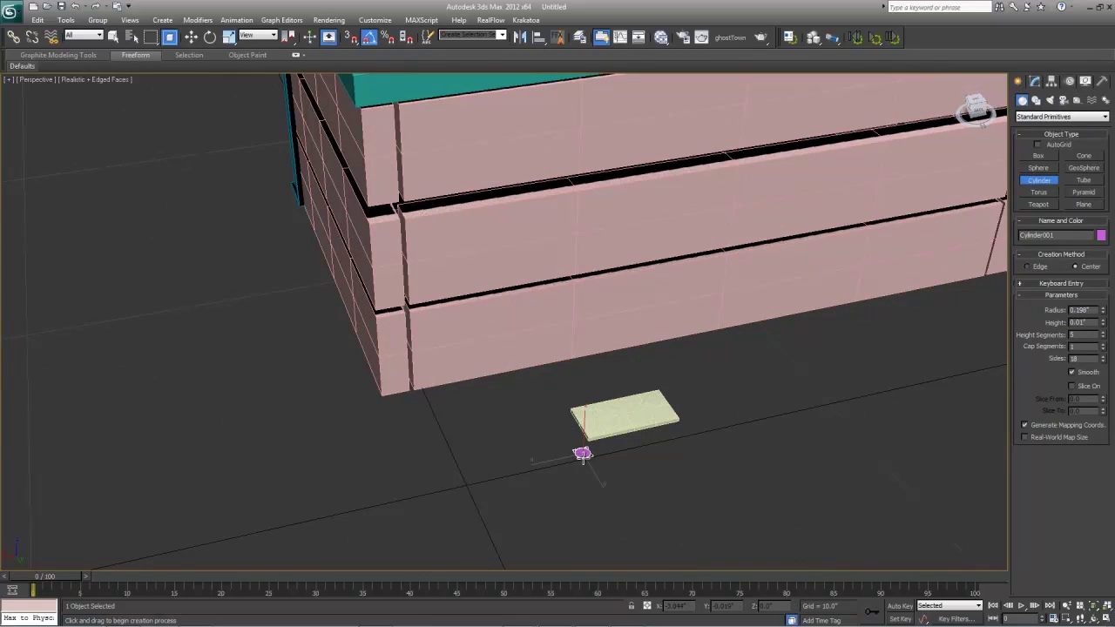
{"action": "left_click", "coordinate": [595, 369]}
{"action": "key", "text": "w"}
- Set the cylinder's radius to 0.15 in, height to 2.5 in, height segments to 1 and sides to 8
{"action": "left_click", "coordinate": [1035, 81]}
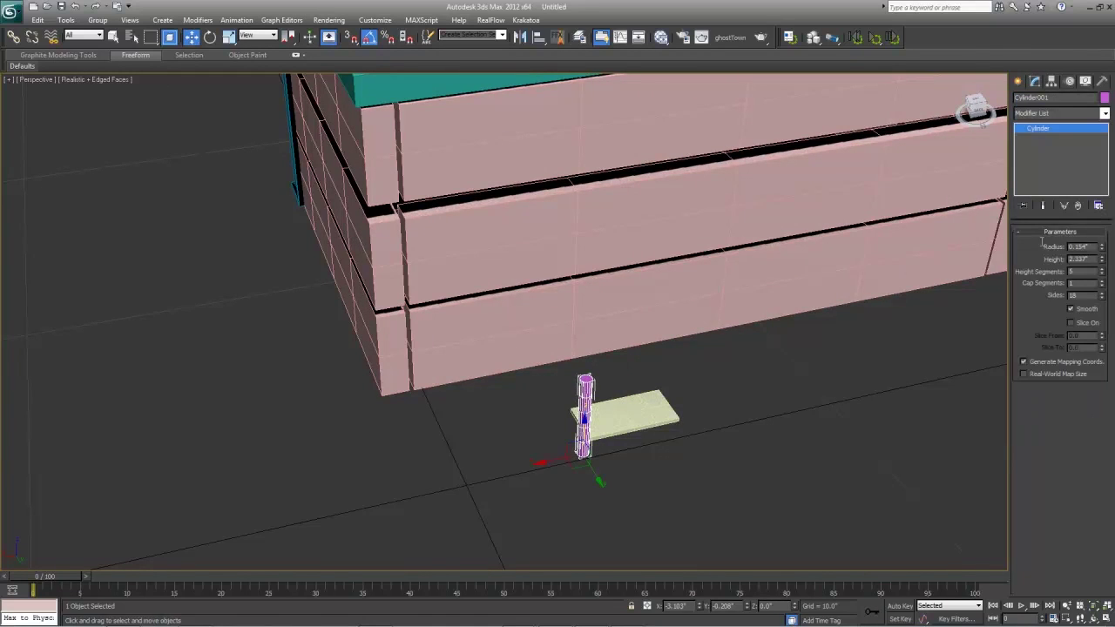
{"action": "double_click", "coordinate": [1080, 247]}
{"action": "type", "text": "1"}
{"action": "key", "text": "Tab"}
{"action": "double_click", "coordinate": [1093, 297]}
{"action": "type", "text": "83"}
{"action": "double_click", "coordinate": [1087, 297]}
{"action": "type", "text": "8"}
{"action": "key", "text": "Return"}
- Rotate the cylinder -90 degrees about Y so it lies flat along the plate's long direction
{"action": "middle_click_drag", "start_coordinate": [576, 514], "coordinate": [574, 482]}
{"action": "key", "text": "e"}
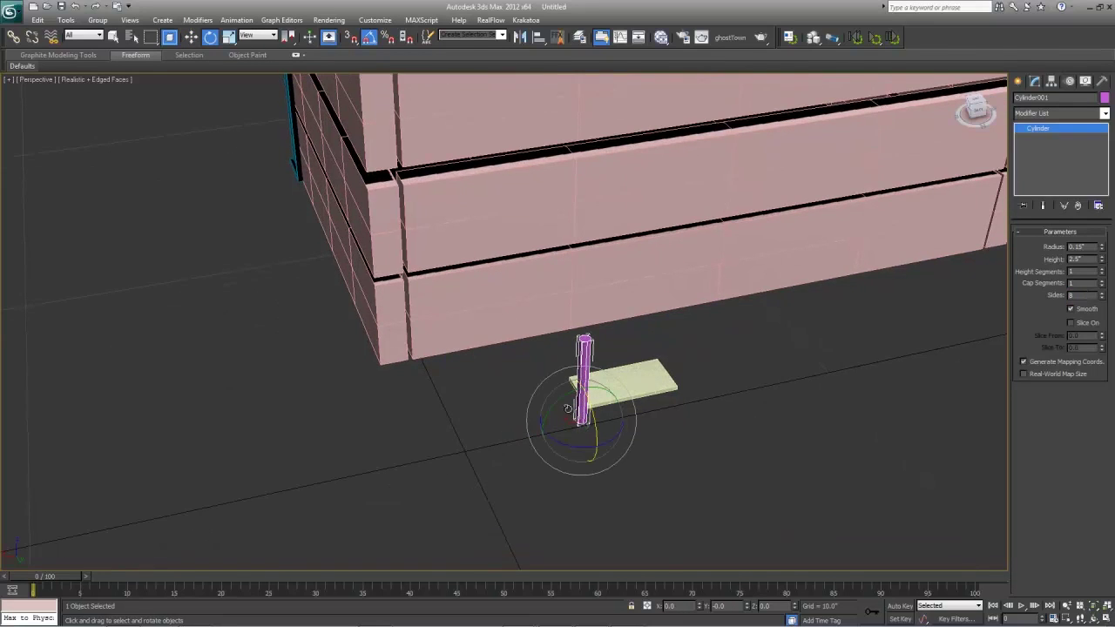
{"action": "left_click_drag", "start_coordinate": [559, 402], "coordinate": [630, 406]}
{"action": "left_click_drag", "start_coordinate": [634, 407], "coordinate": [634, 407]}
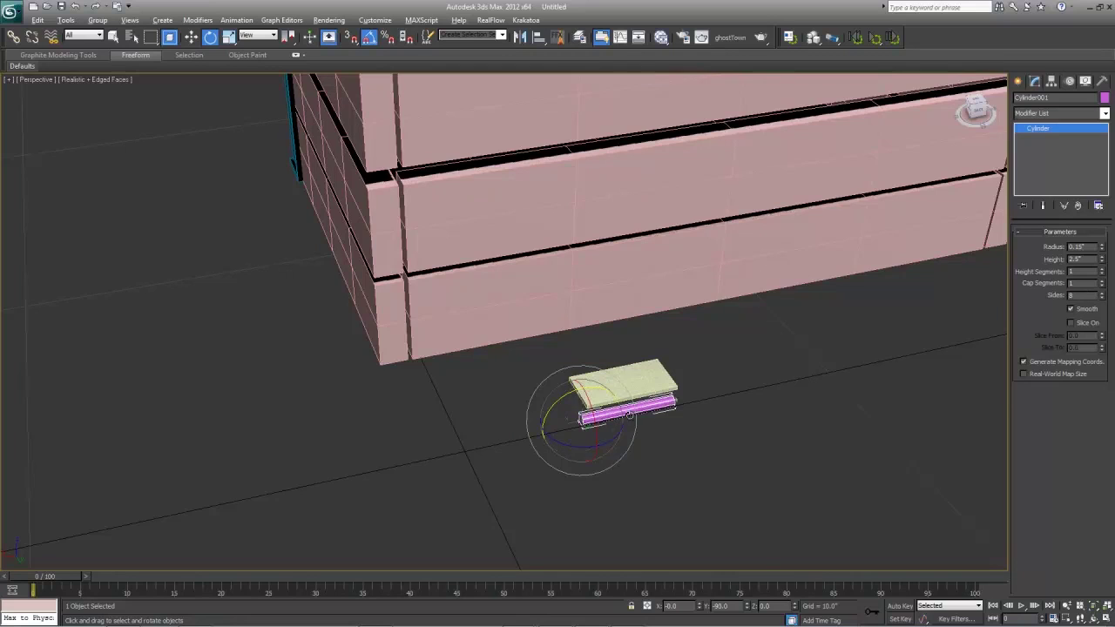
- Move the cylinder in the Top view with snapping on, placing its end at the midpoint of the plate's short edge
{"action": "key", "text": "alt+w"}
{"action": "right_click", "coordinate": [336, 235]}
{"action": "key", "text": "z"}
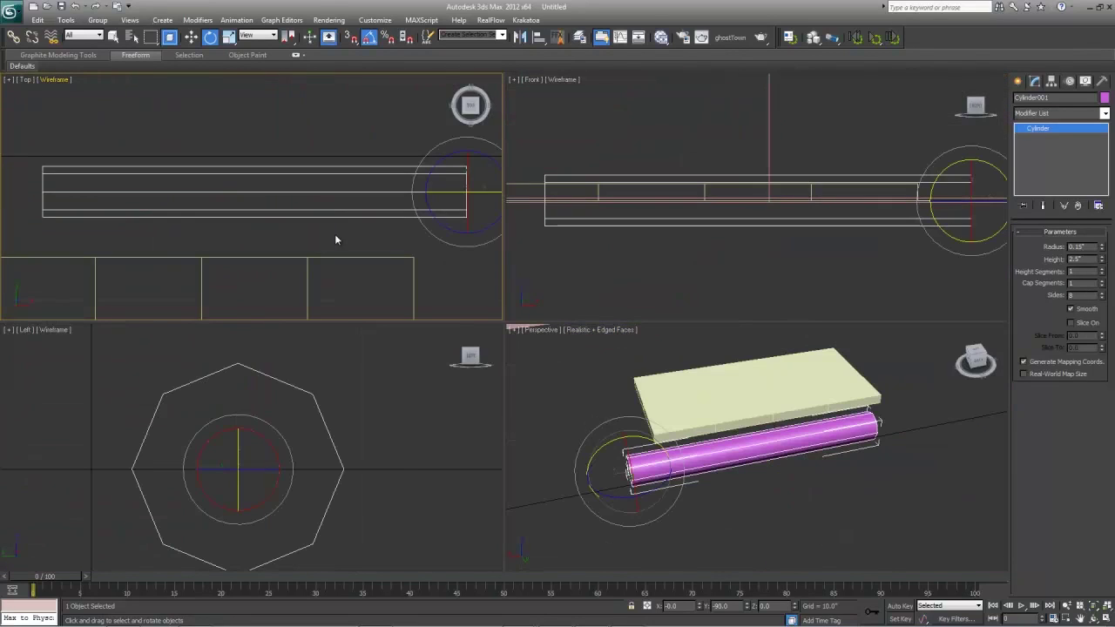
{"action": "key", "text": "alt+w"}
{"action": "scroll", "coordinate": [527, 348], "scroll_direction": "down", "scroll_amount": 4}
{"action": "middle_click_drag", "start_coordinate": [554, 377], "coordinate": [587, 331]}
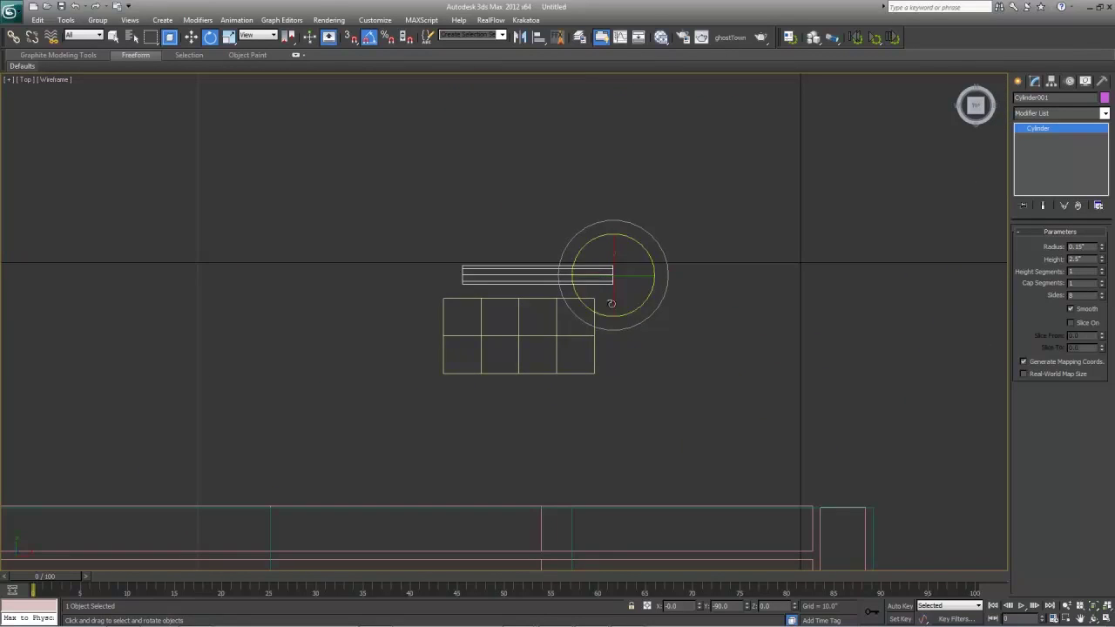
{"action": "key", "text": "w"}
{"action": "key", "text": "s"}
{"action": "left_click_drag", "start_coordinate": [614, 267], "coordinate": [590, 338]}
{"action": "key", "text": "alt+w"}
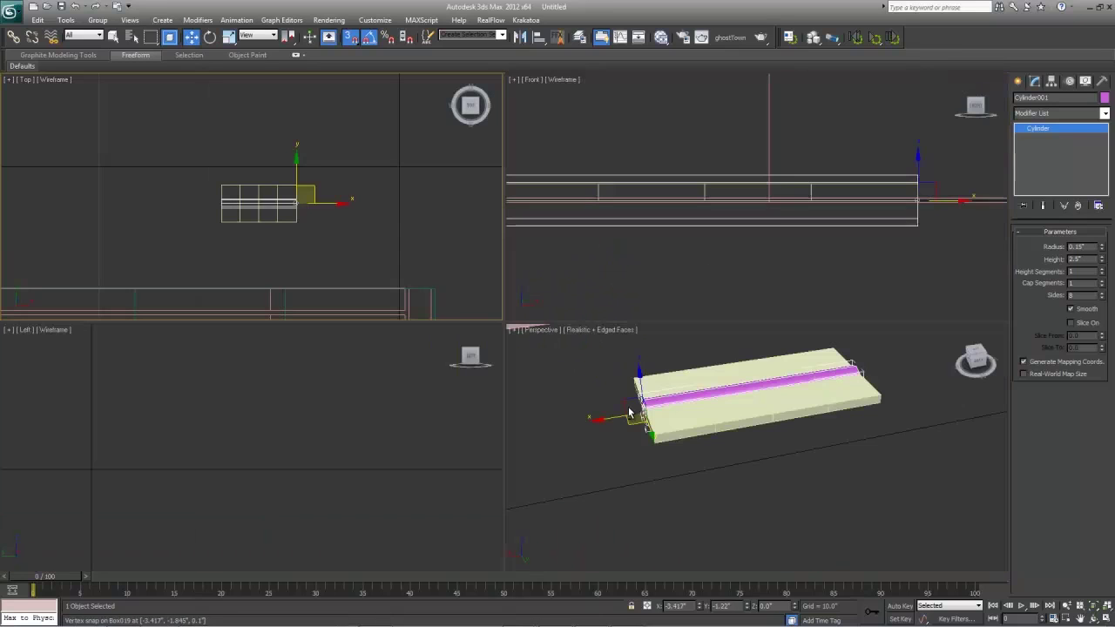
- Check the cylinder on the plate in perspective, including from below, and convert it to an Editable Poly
{"action": "right_click", "coordinate": [768, 452]}
{"action": "key", "text": "z"}
{"action": "key", "text": "alt+w"}
{"action": "middle_click_drag", "start_coordinate": [599, 410], "coordinate": [634, 366], "text": "alt"}
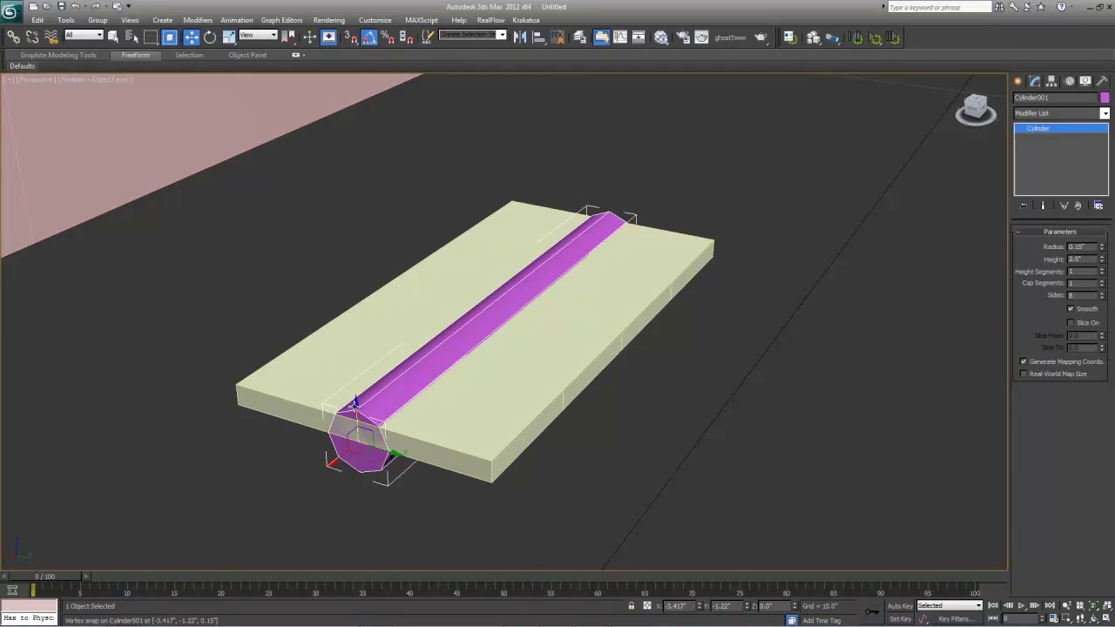
{"action": "middle_click_drag", "start_coordinate": [355, 405], "coordinate": [380, 331], "text": "alt"}
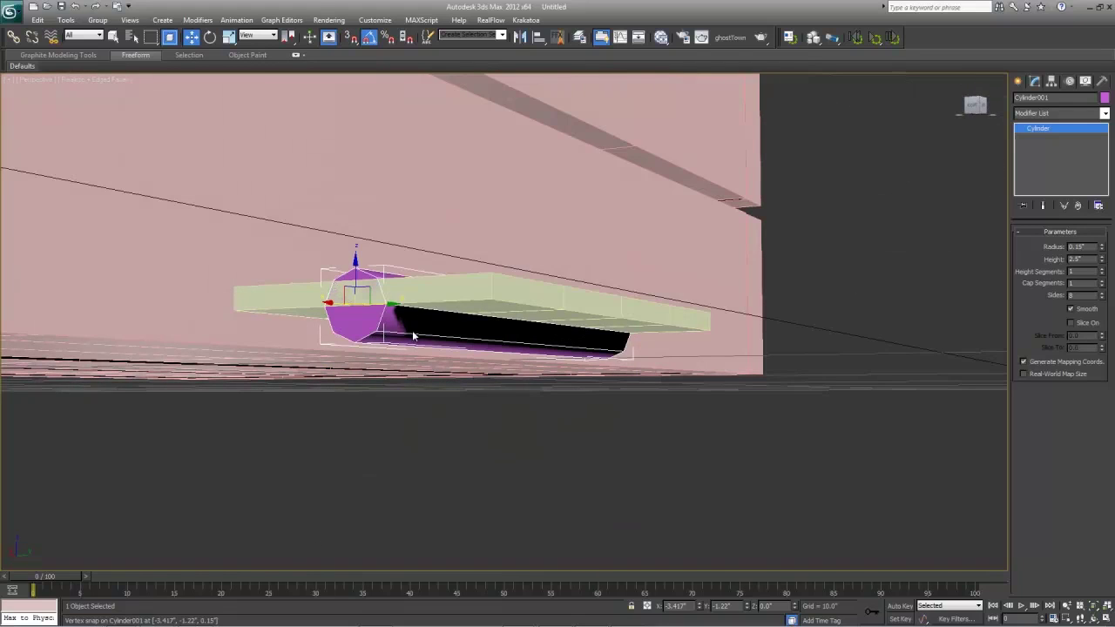
{"action": "right_click", "coordinate": [414, 335]}
{"action": "mouse_move", "coordinate": [453, 436]}
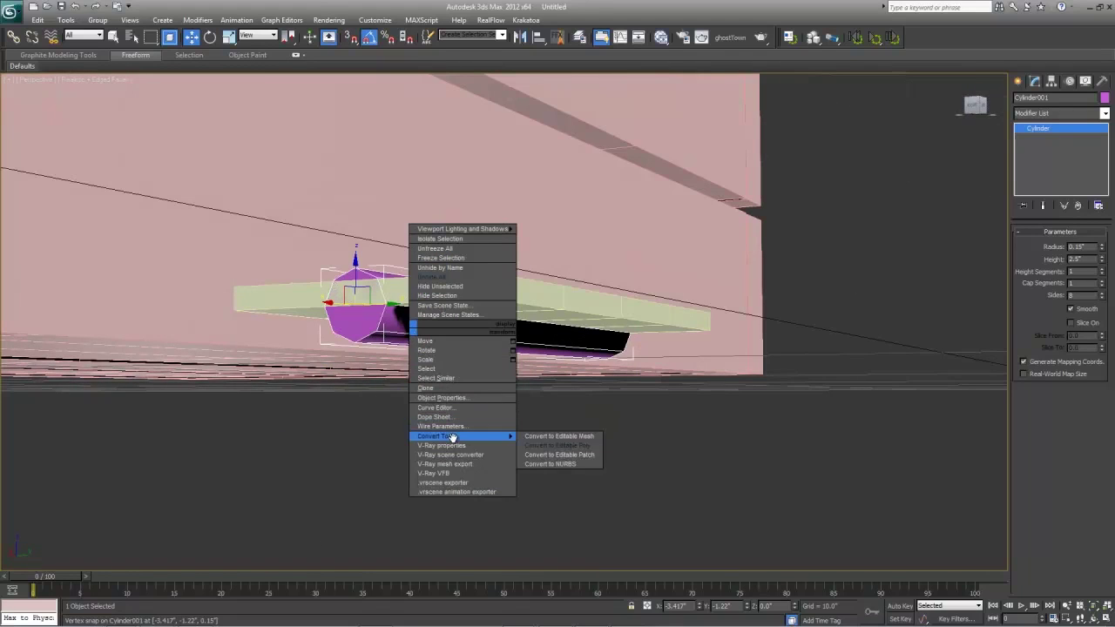
{"action": "left_click", "coordinate": [575, 445]}
- Delete the long cylinder faces that protrude beneath the plate at polygon level
{"action": "left_click", "coordinate": [1073, 245]}
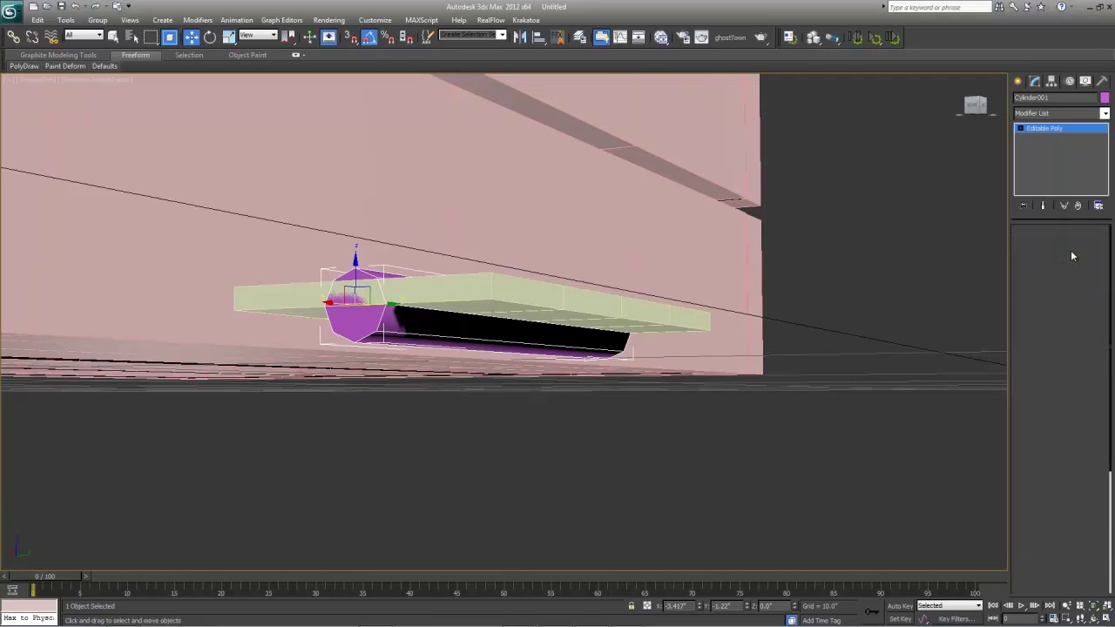
{"action": "left_click", "coordinate": [458, 329]}
{"action": "left_click", "coordinate": [447, 251], "text": "ctrl"}
{"action": "middle_click_drag", "start_coordinate": [458, 328], "coordinate": [591, 301], "text": "alt"}
{"action": "left_click", "coordinate": [464, 247], "text": "ctrl"}
{"action": "middle_click_drag", "start_coordinate": [669, 330], "coordinate": [577, 343], "text": "alt"}
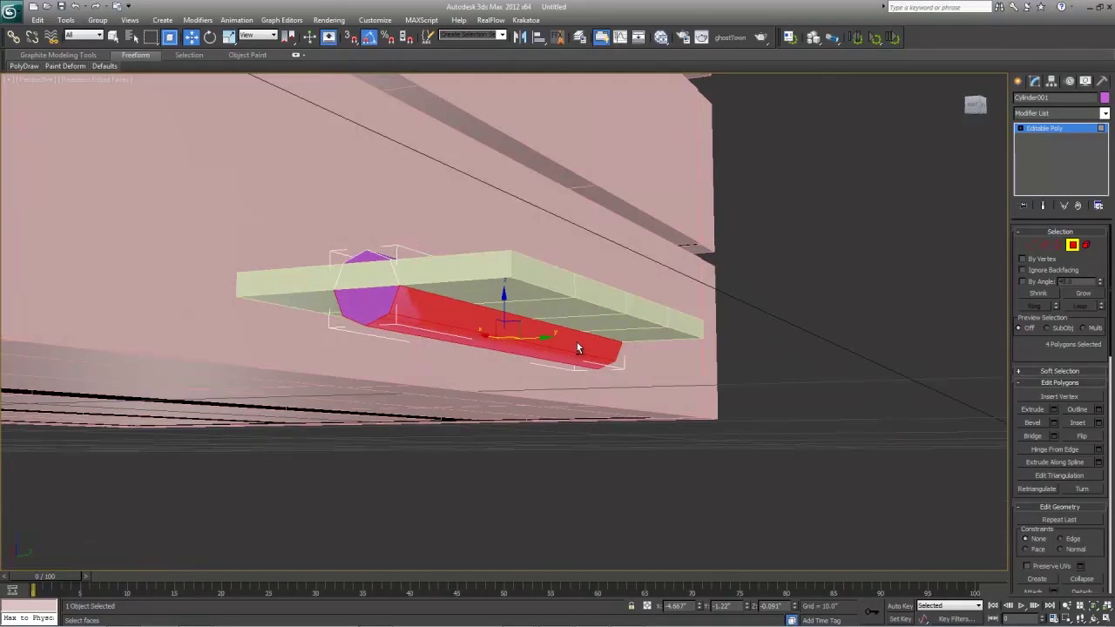
{"action": "key", "text": "Delete"}
{"action": "left_click", "coordinate": [1046, 128]}
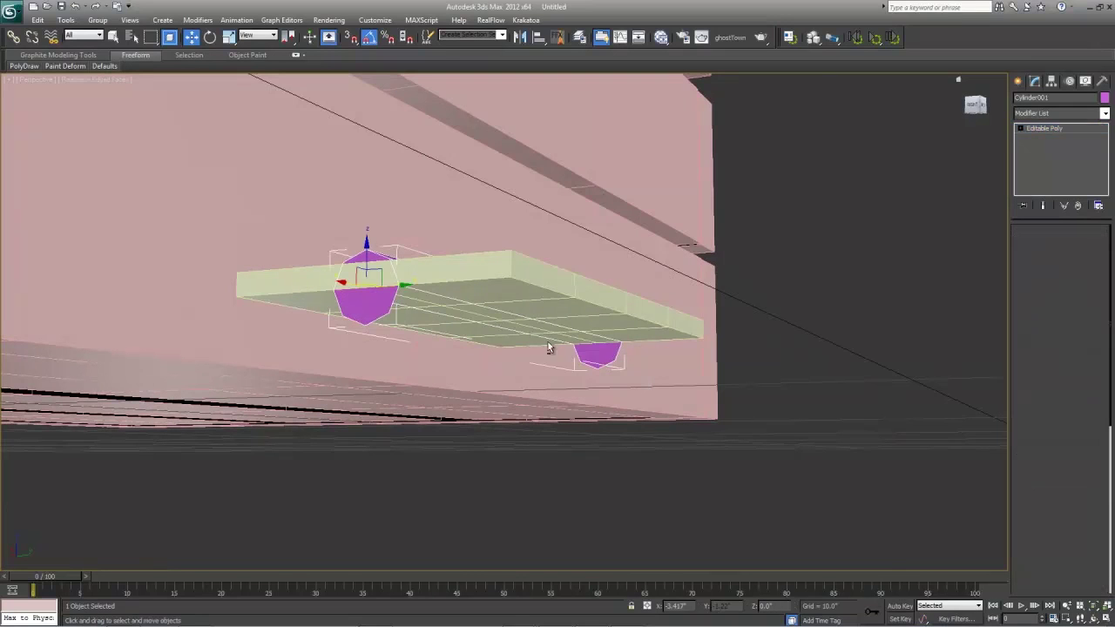
- Inspect the plate and trimmed cylinder from above and below, including the cylinder's remaining end caps
{"action": "left_click", "coordinate": [531, 303]}
{"action": "middle_click_drag", "start_coordinate": [446, 300], "coordinate": [420, 363], "text": "alt"}
{"action": "scroll", "coordinate": [427, 360], "scroll_direction": "down", "scroll_amount": 8}
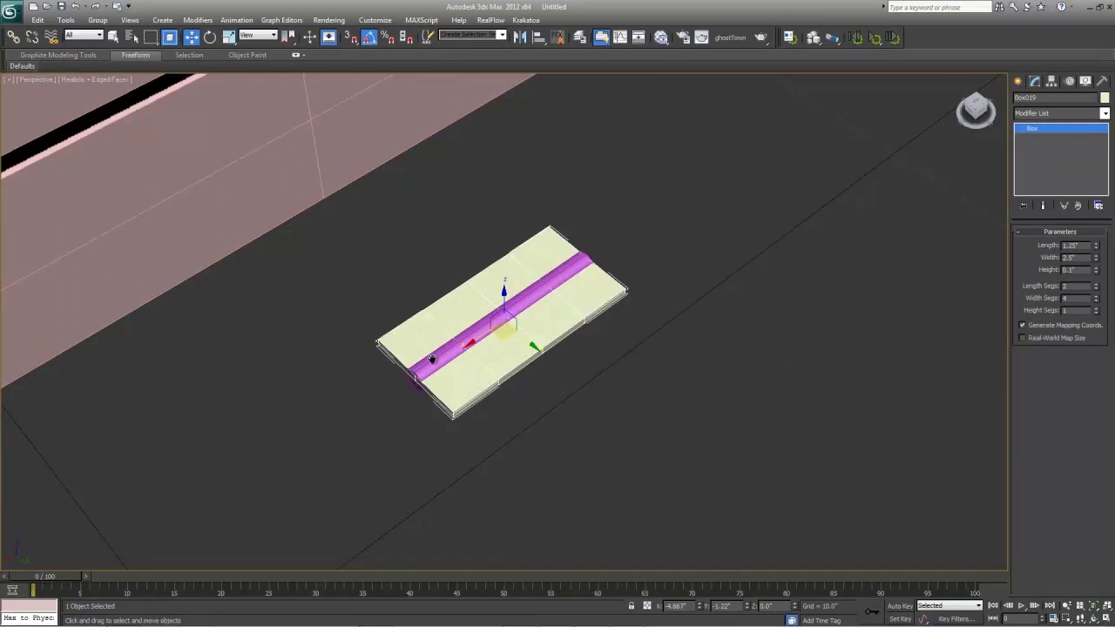
{"action": "middle_click_drag", "start_coordinate": [401, 291], "coordinate": [482, 336]}
{"action": "scroll", "coordinate": [494, 356], "scroll_direction": "up", "scroll_amount": 4}
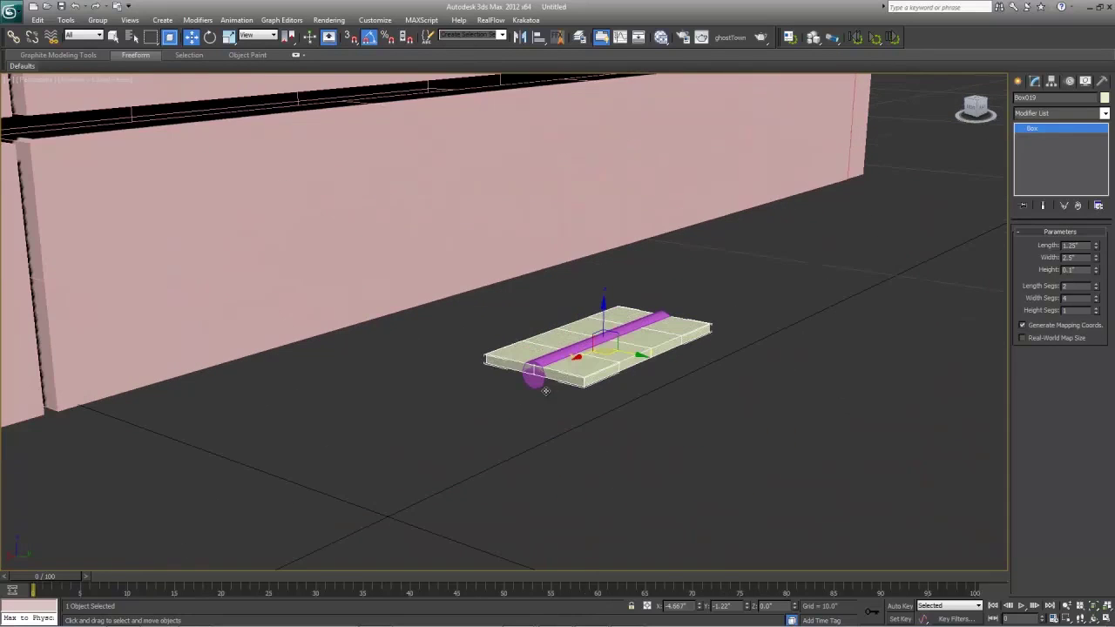
{"action": "middle_click_drag", "start_coordinate": [571, 379], "coordinate": [796, 217], "text": "alt"}
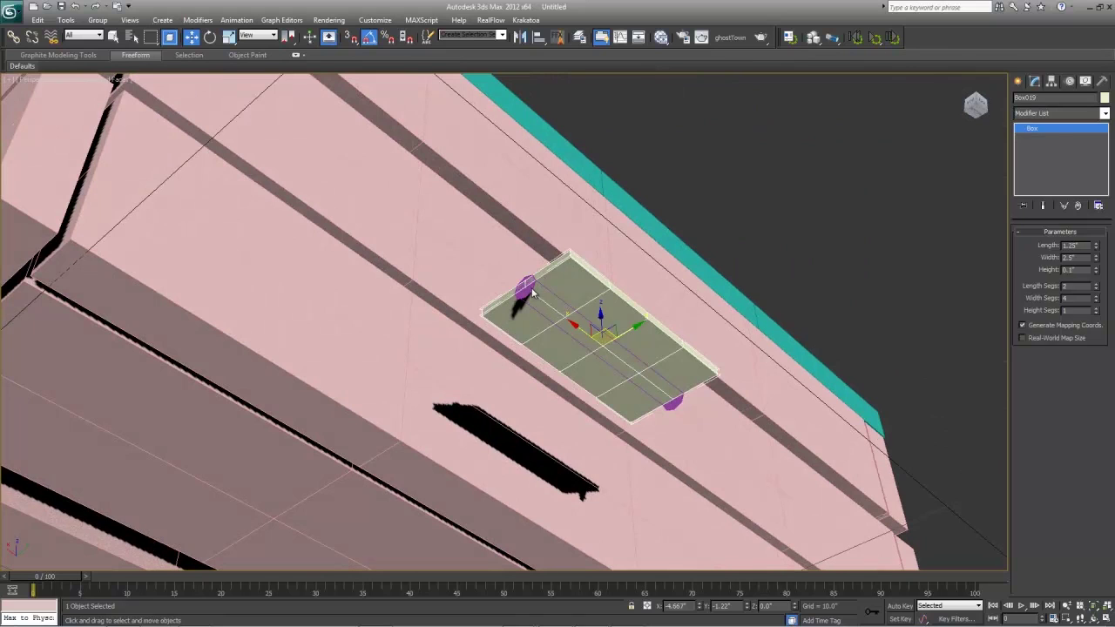
{"action": "left_click", "coordinate": [531, 288]}
{"action": "left_click", "coordinate": [1072, 246]}
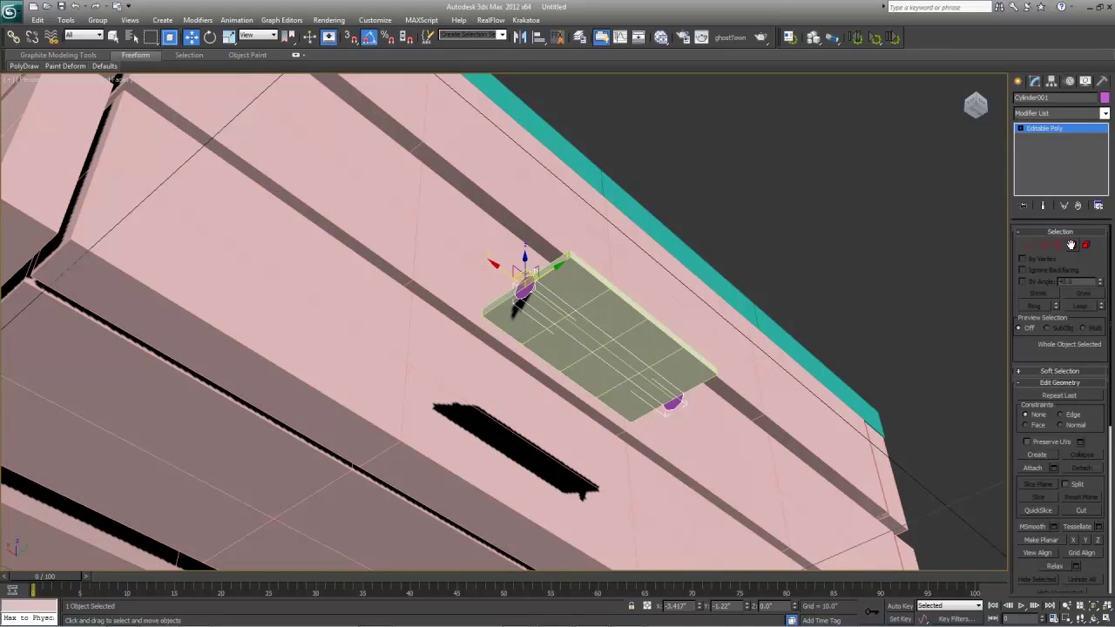
{"action": "middle_click_drag", "start_coordinate": [630, 299], "coordinate": [538, 379], "text": "alt"}
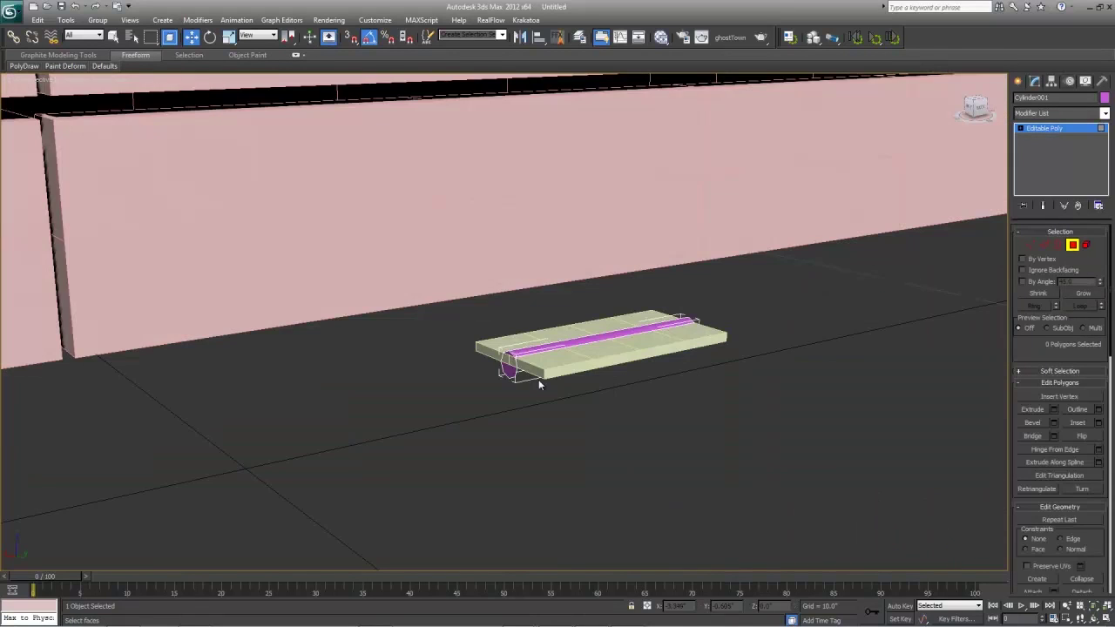
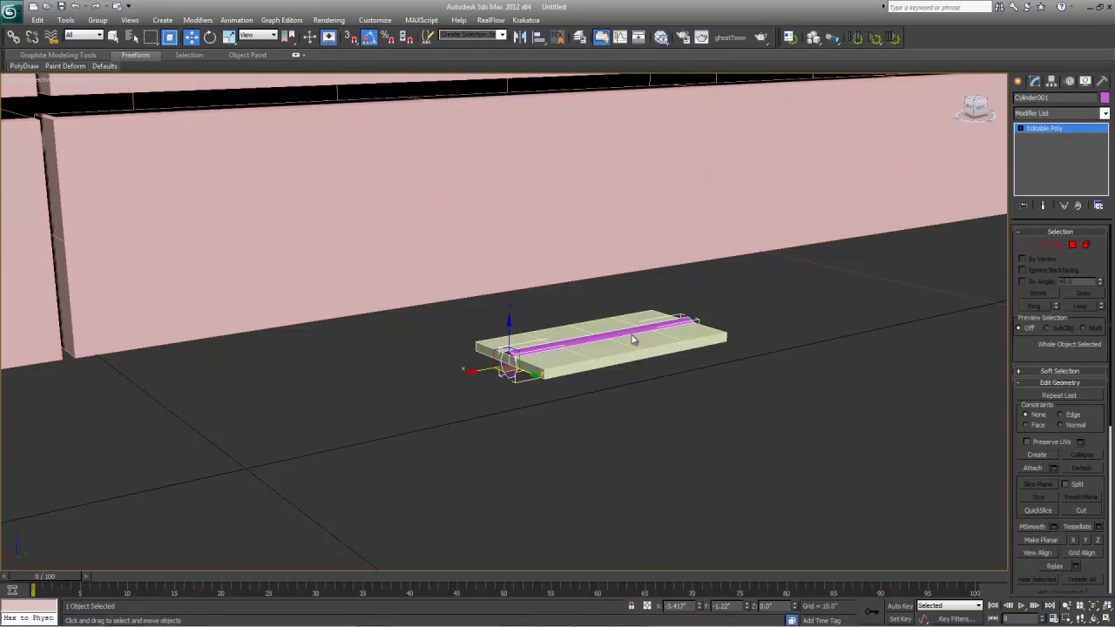
- Attach the plate to the cylinder so the hinge is a single Editable Poly
{"action": "left_click", "coordinate": [1028, 468]}
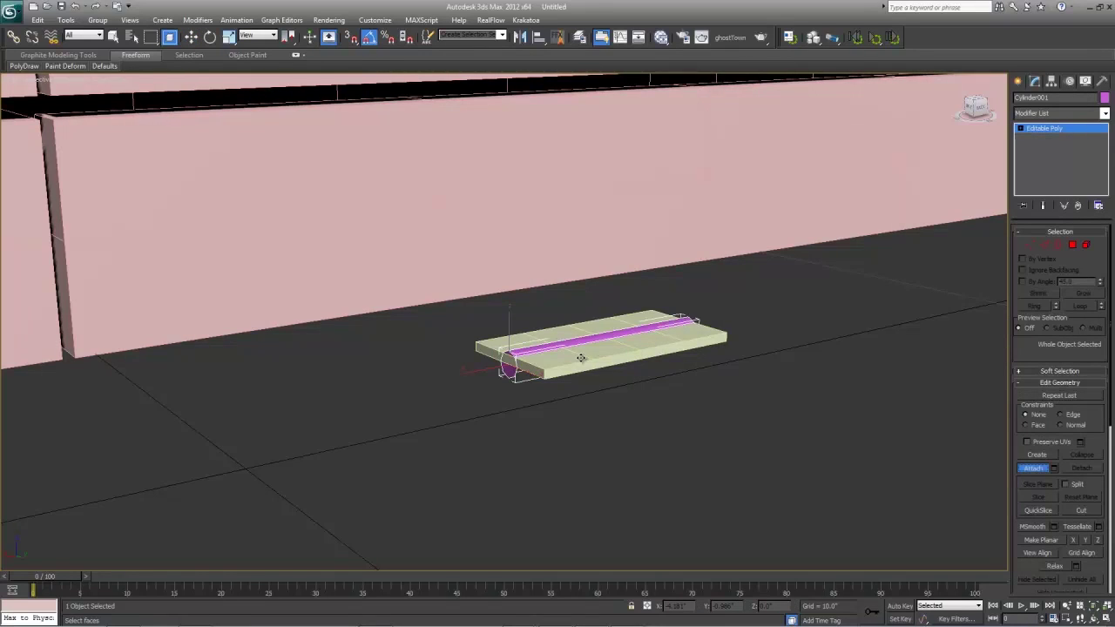
{"action": "left_click", "coordinate": [581, 358]}
{"action": "key", "text": "w"}
{"action": "middle_click_drag", "start_coordinate": [582, 358], "coordinate": [517, 237], "text": "alt"}
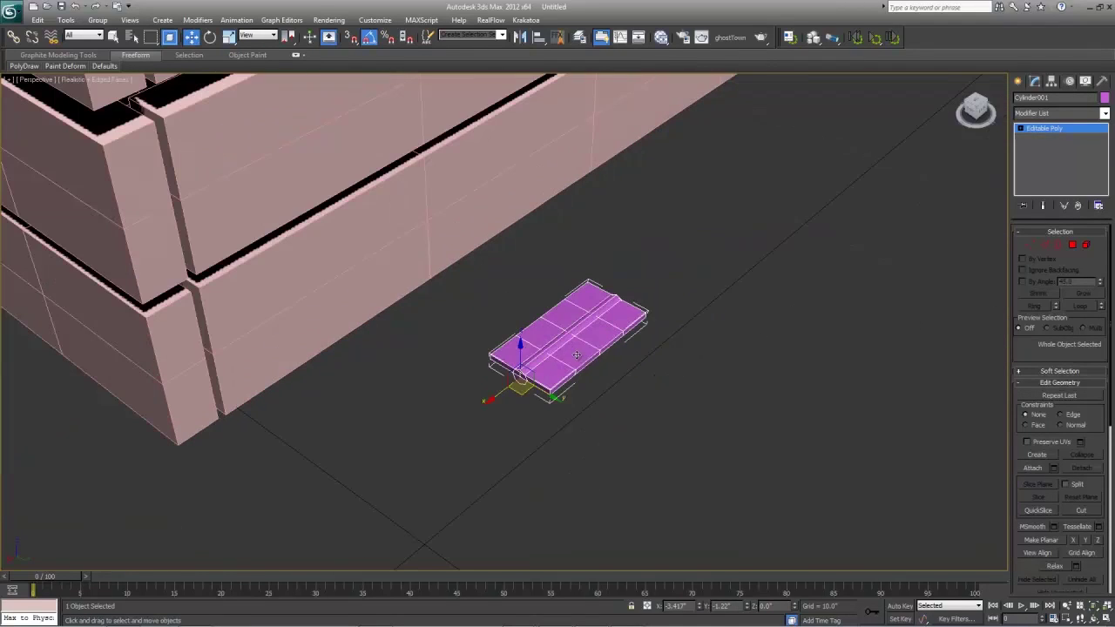
- Raise the hinge, rotate it upright and place it against the crate across the seam between lid and top wall board
{"action": "left_click_drag", "start_coordinate": [520, 347], "coordinate": [521, 126]}
{"action": "middle_click_drag", "start_coordinate": [521, 127], "coordinate": [578, 337]}
{"action": "scroll", "coordinate": [578, 336], "scroll_direction": "down", "scroll_amount": 3}
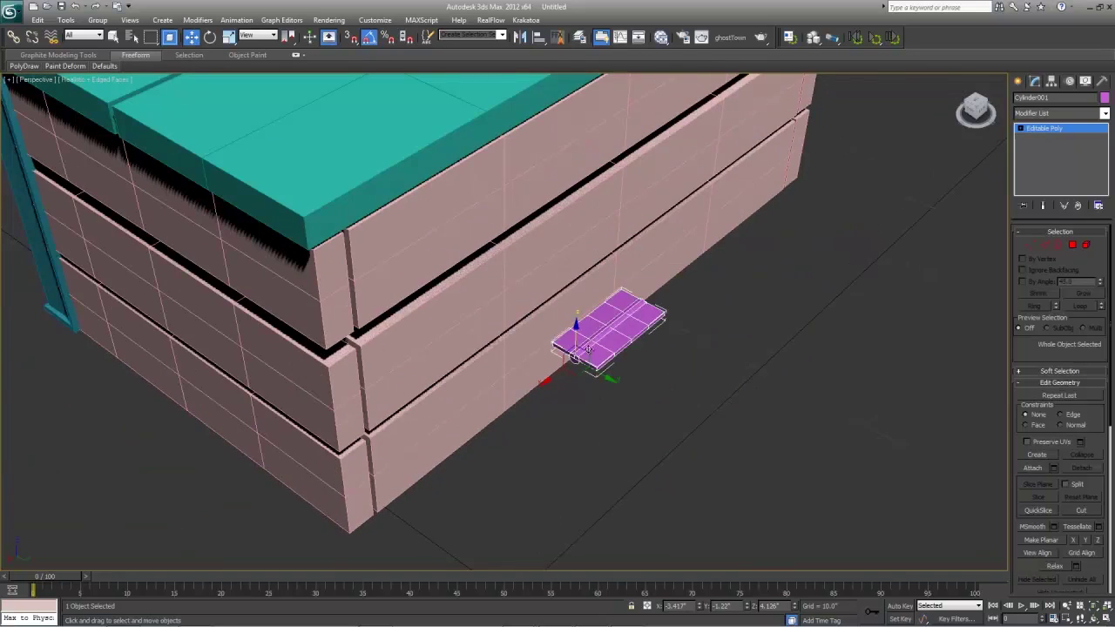
{"action": "left_click_drag", "start_coordinate": [577, 335], "coordinate": [570, 197]}
{"action": "left_click_drag", "start_coordinate": [613, 242], "coordinate": [499, 156]}
{"action": "key", "text": "e"}
{"action": "key", "text": "w"}
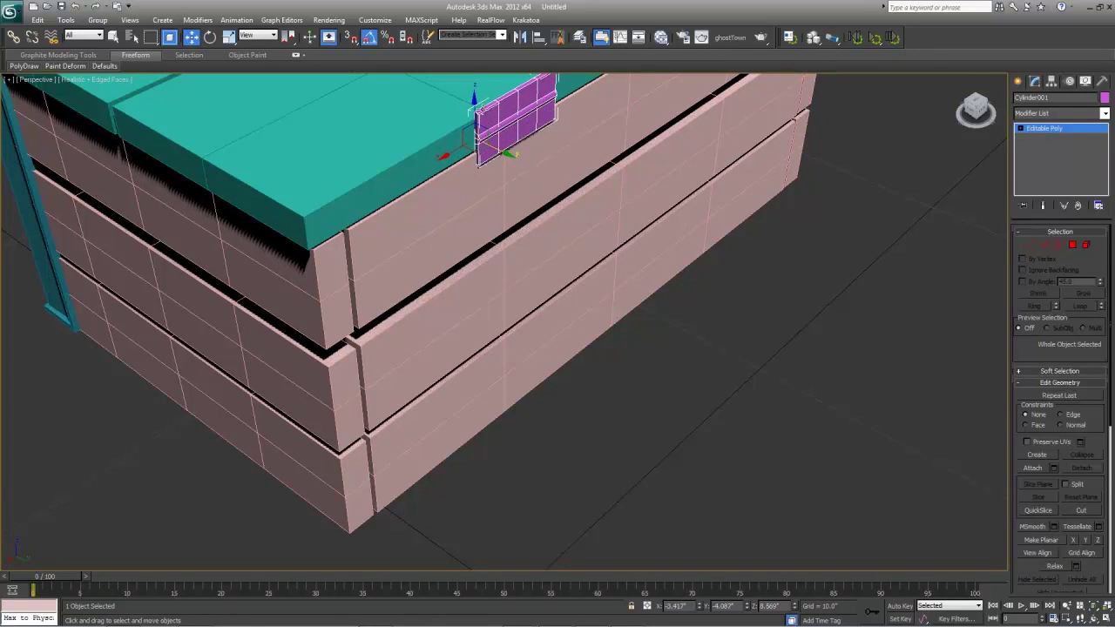
{"action": "key", "text": "z"}
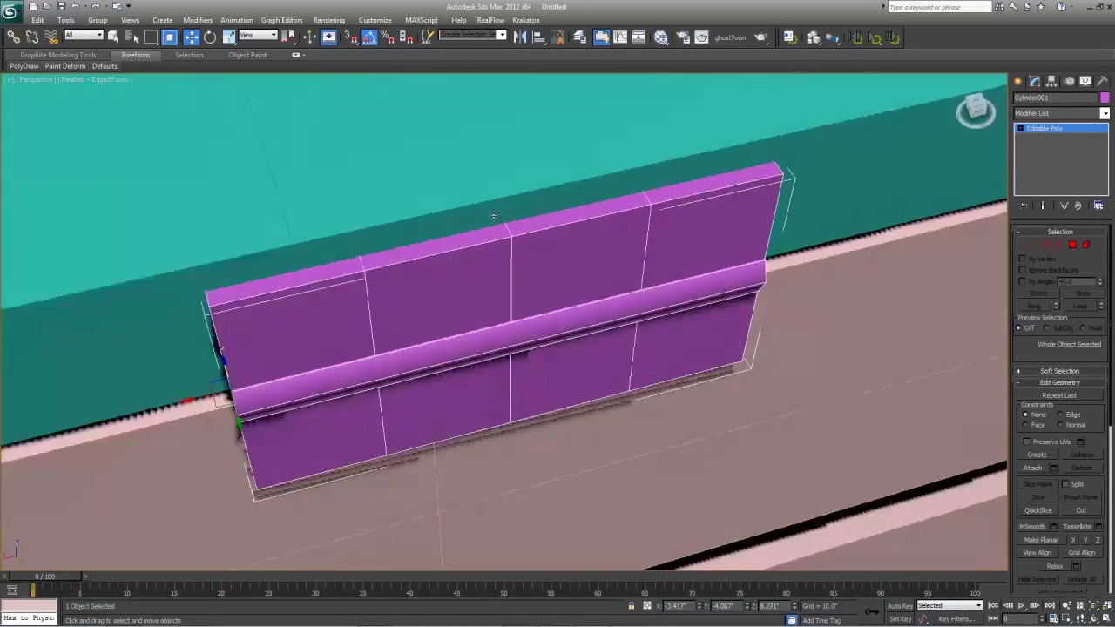
{"action": "scroll", "coordinate": [453, 169], "scroll_direction": "down", "scroll_amount": 5}
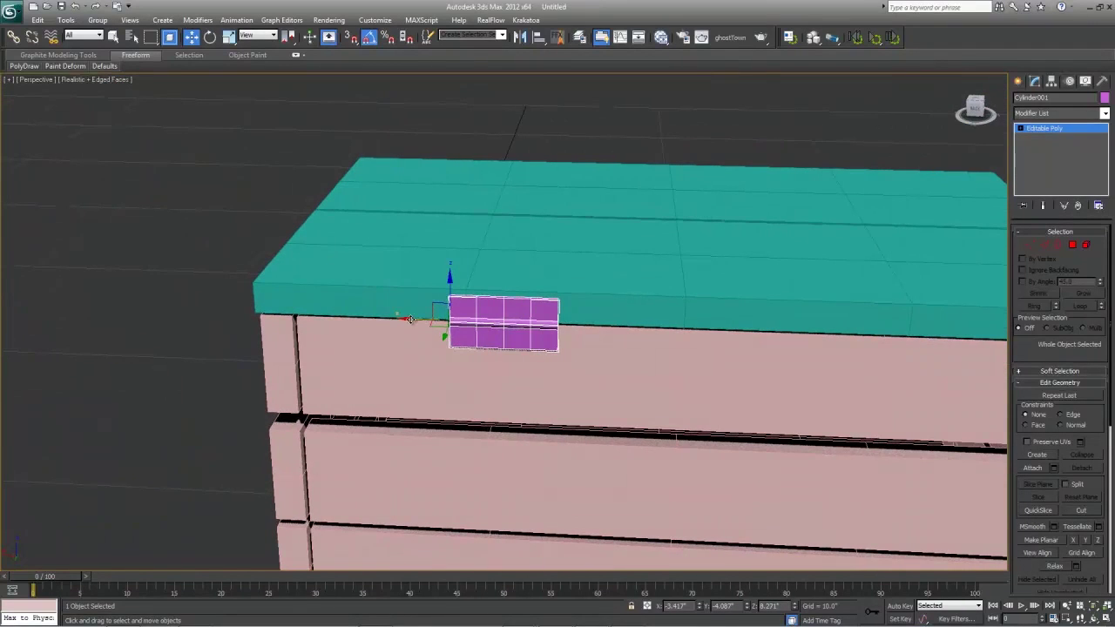
- Slide the hinge along X to -1.227 in near the corner, and make one copy at X -13.882 in near the other corner
{"action": "left_click_drag", "start_coordinate": [410, 319], "coordinate": [328, 317]}
{"action": "key", "text": "s"}
{"action": "key", "text": "s"}
{"action": "middle_click_drag", "start_coordinate": [658, 318], "coordinate": [521, 318]}
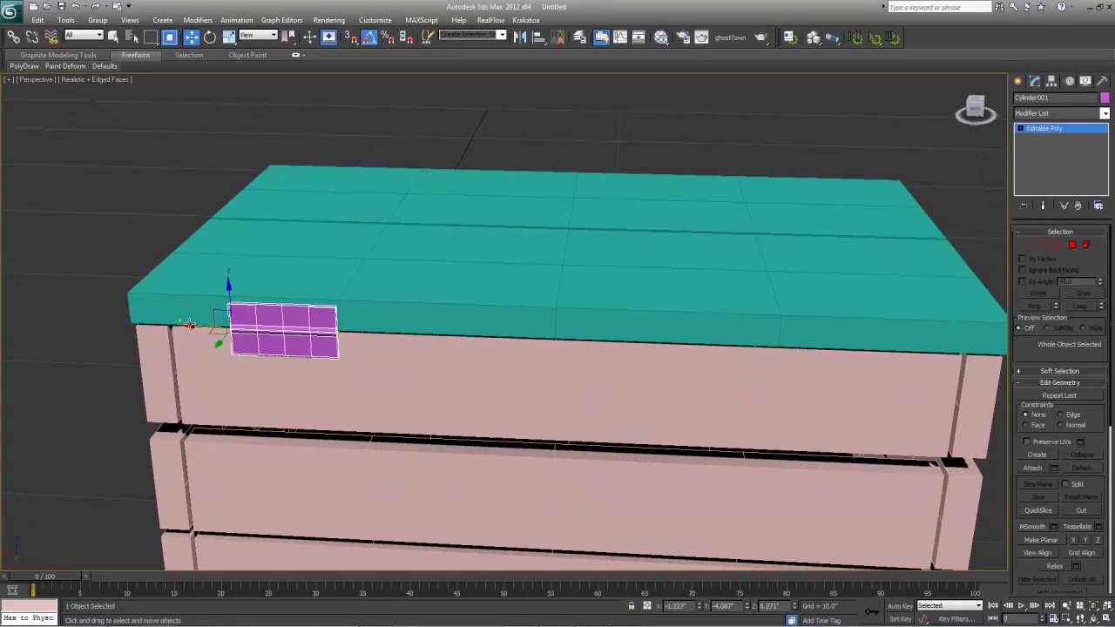
{"action": "left_click_drag", "start_coordinate": [193, 325], "coordinate": [742, 343], "text": "shift"}
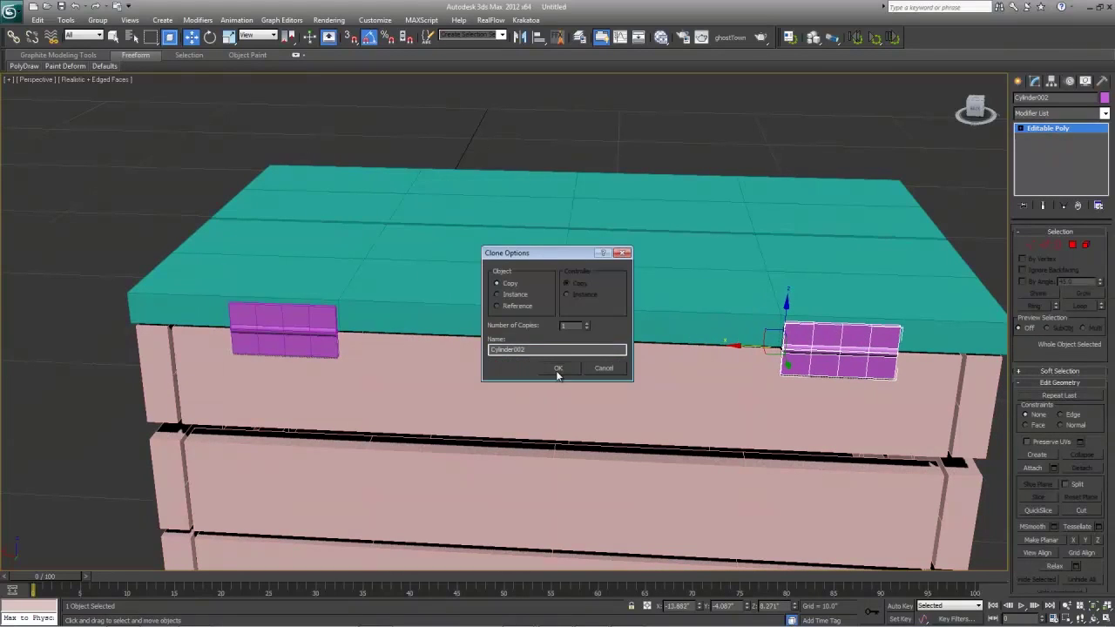
{"action": "left_click", "coordinate": [559, 367]}
- Examine both hinges along the lid edge and look over the crate around to its opposite long side
{"action": "mouse_move", "coordinate": [559, 367]}
{"action": "middle_mouse_down", "text": "alt"}
{"action": "mouse_move", "coordinate": [622, 378]}
{"action": "mouse_move", "coordinate": [569, 353]}
{"action": "middle_mouse_up", "text": "alt"}
{"action": "middle_click_drag", "start_coordinate": [590, 428], "coordinate": [549, 352]}
{"action": "scroll", "coordinate": [548, 352], "scroll_direction": "down", "scroll_amount": 3}
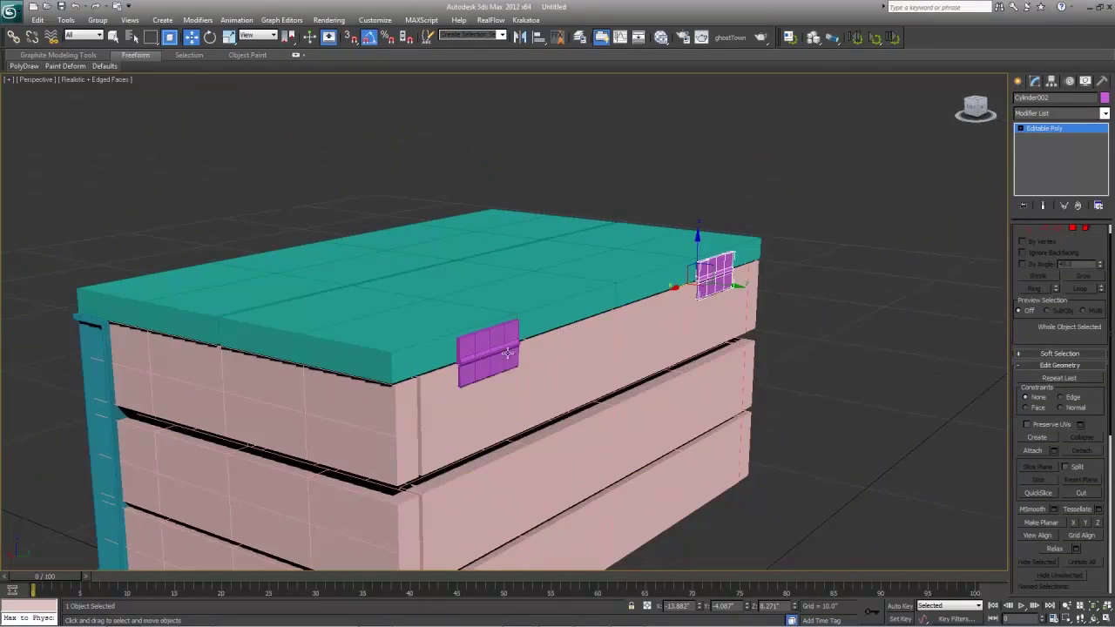
{"action": "key", "text": "z"}
{"action": "middle_click_drag", "start_coordinate": [455, 353], "coordinate": [465, 249], "text": "alt"}
{"action": "scroll", "coordinate": [519, 358], "scroll_direction": "down", "scroll_amount": 3}
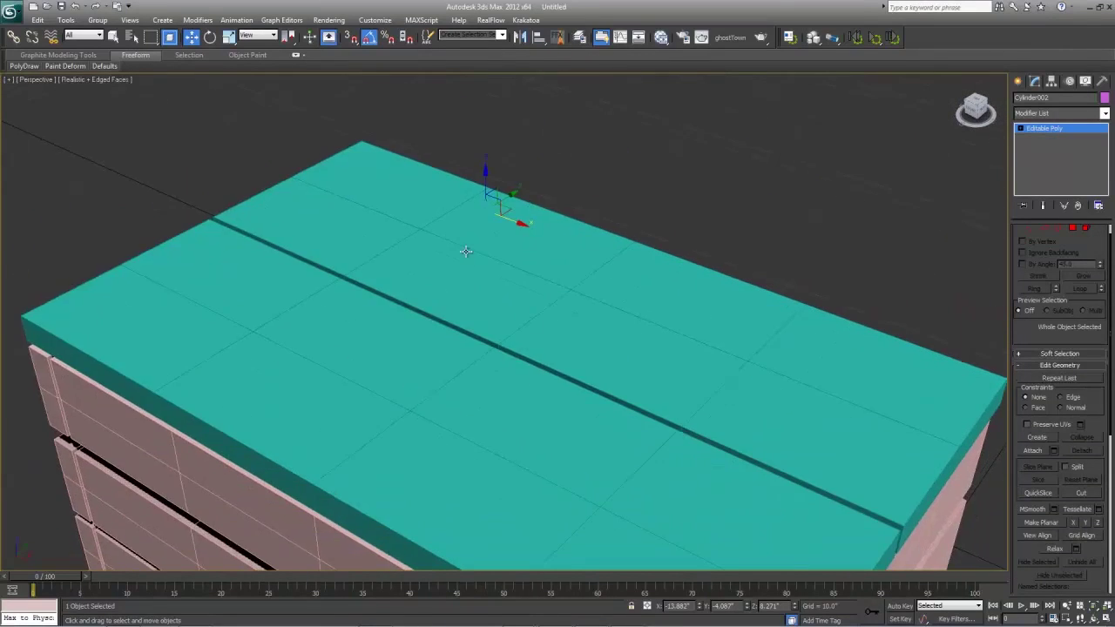
{"action": "scroll", "coordinate": [465, 249], "scroll_direction": "down", "scroll_amount": 2}
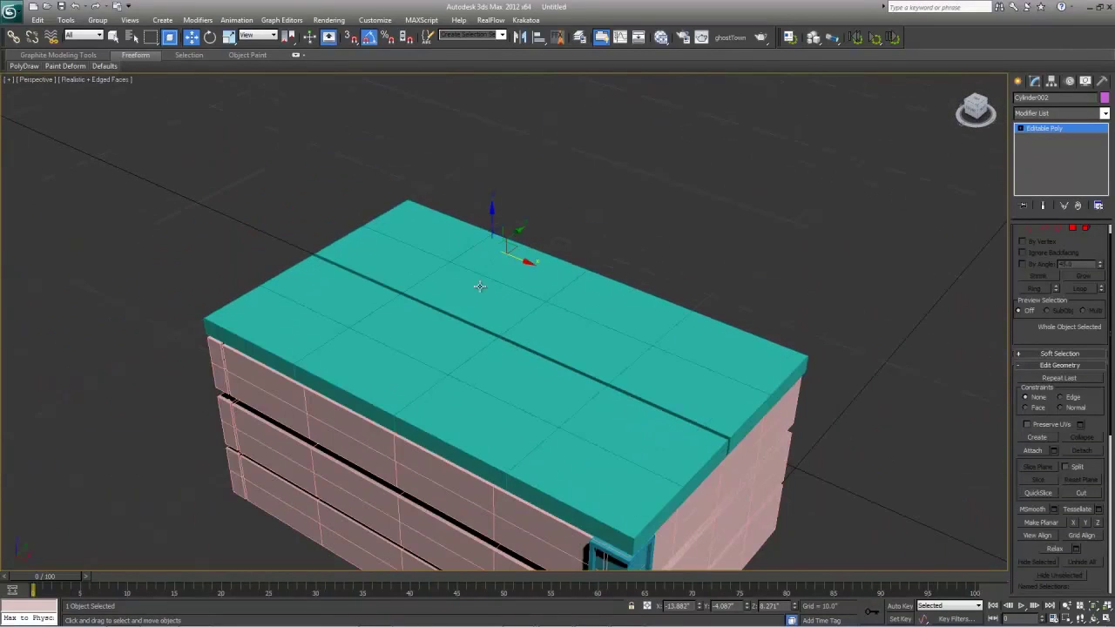
{"action": "middle_click_drag", "start_coordinate": [480, 287], "coordinate": [659, 289], "text": "alt"}
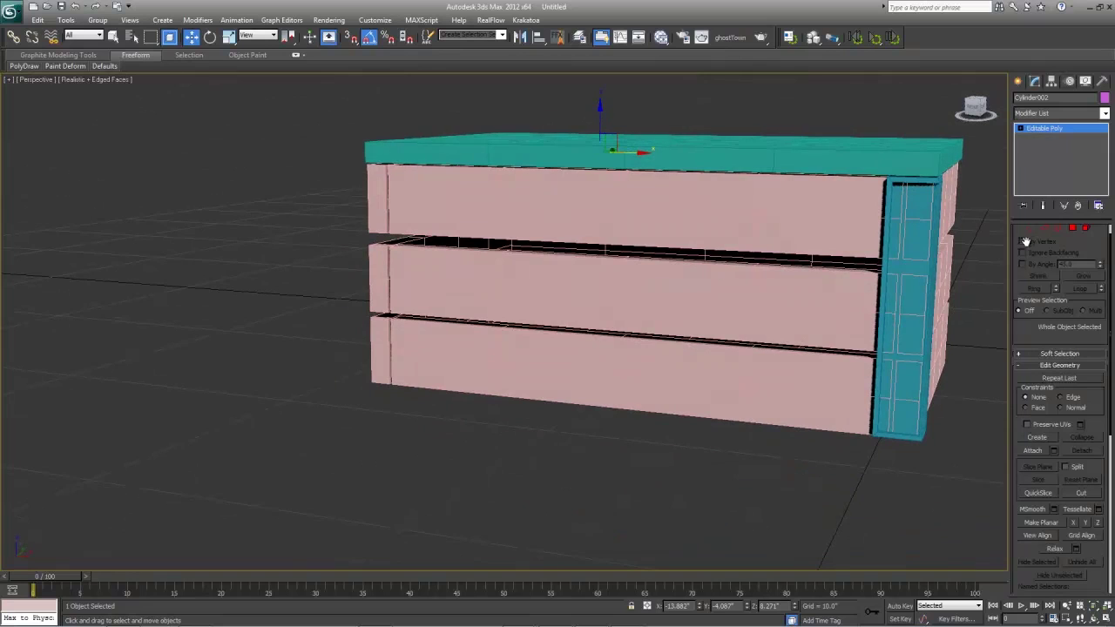
- Create an upright cylinder on the ground just outside the long wall opposite the hinges
{"action": "left_click", "coordinate": [1019, 81]}
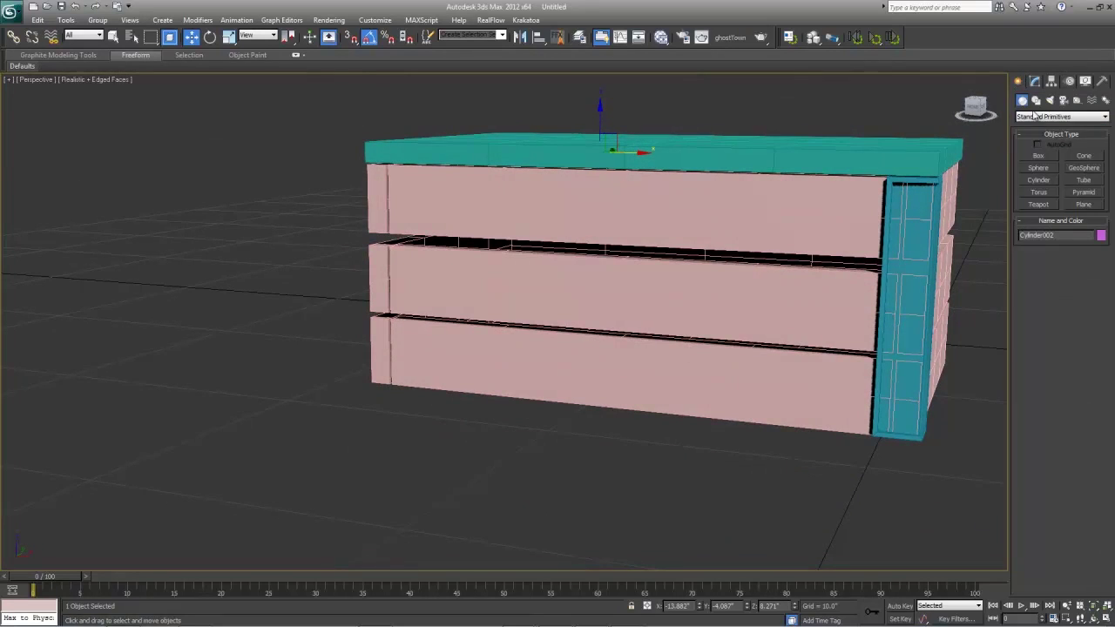
{"action": "left_click", "coordinate": [1040, 179]}
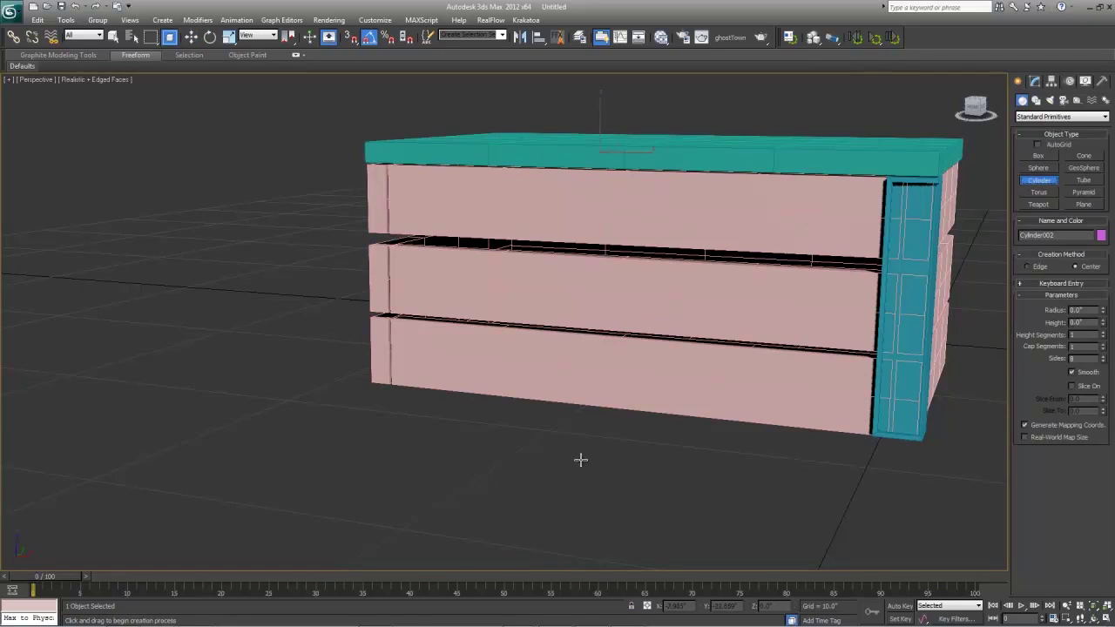
{"action": "left_click_drag", "start_coordinate": [596, 445], "coordinate": [601, 449]}
{"action": "left_click", "coordinate": [597, 335]}
{"action": "key", "text": "w"}
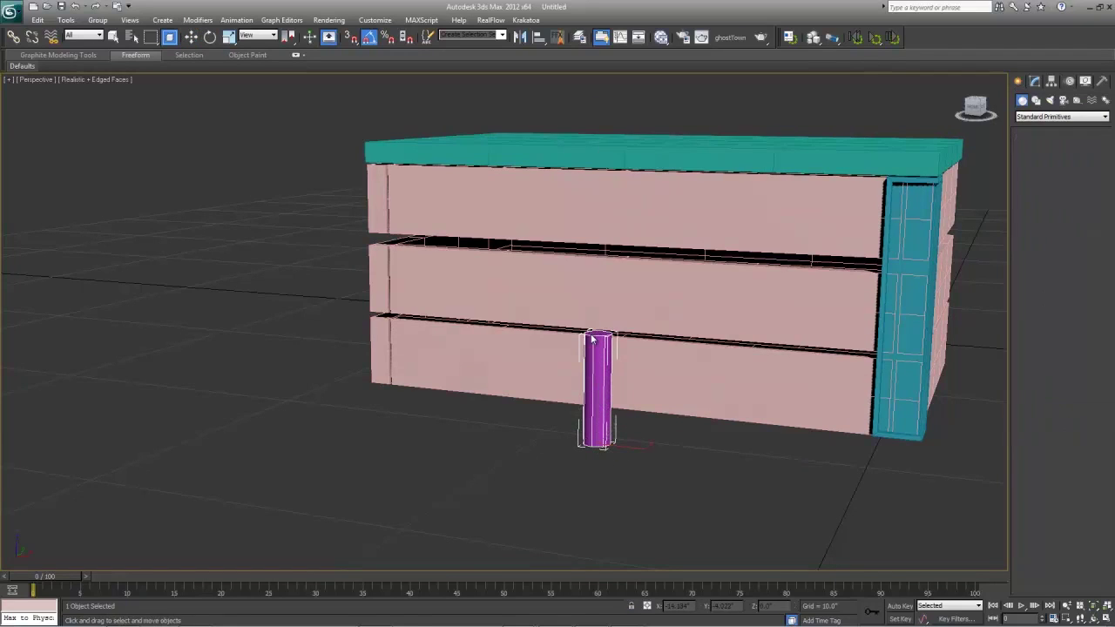
- Set the new cylinder's radius to 0.1 in, height to 1.5 in and height segments to 8
{"action": "left_click", "coordinate": [1035, 81]}
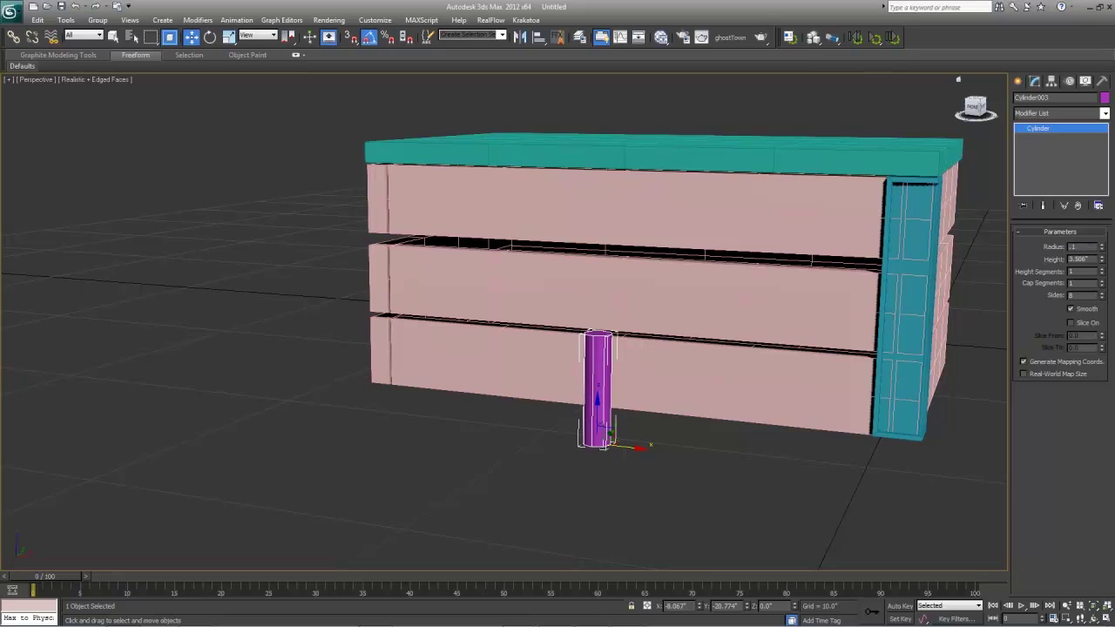
{"action": "type", "text": "0.1"}
{"action": "key", "text": "Tab"}
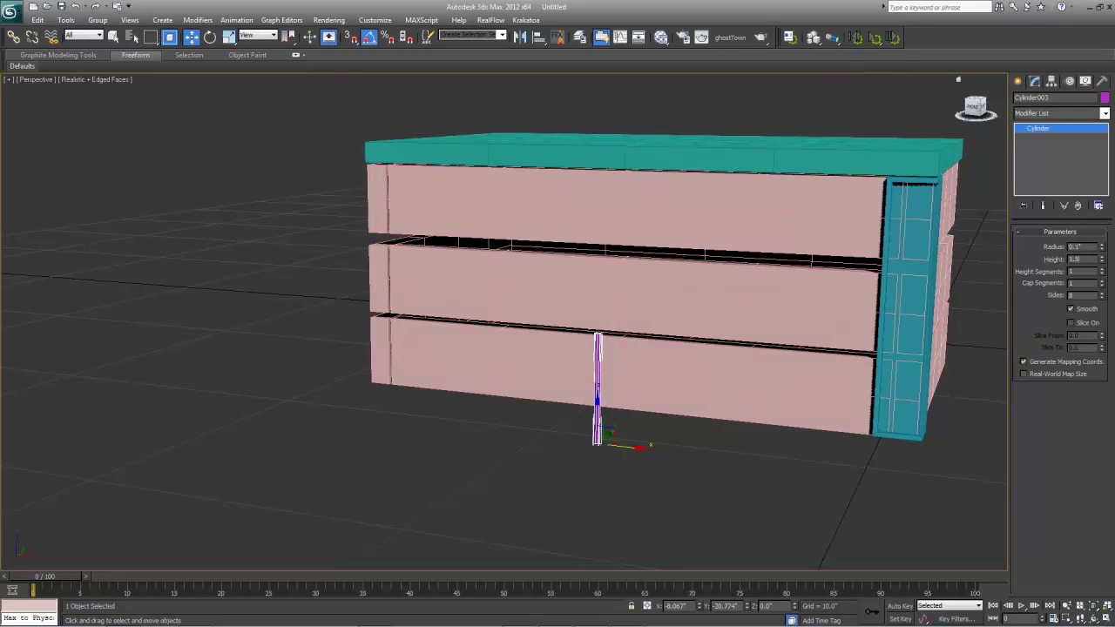
{"action": "type", "text": "1.5"}
{"action": "key", "text": "Tab"}
{"action": "left_click", "coordinate": [1104, 269]}
{"action": "left_click", "coordinate": [1103, 269]}
{"action": "left_click", "coordinate": [1103, 270]}
{"action": "left_click", "coordinate": [1104, 269]}
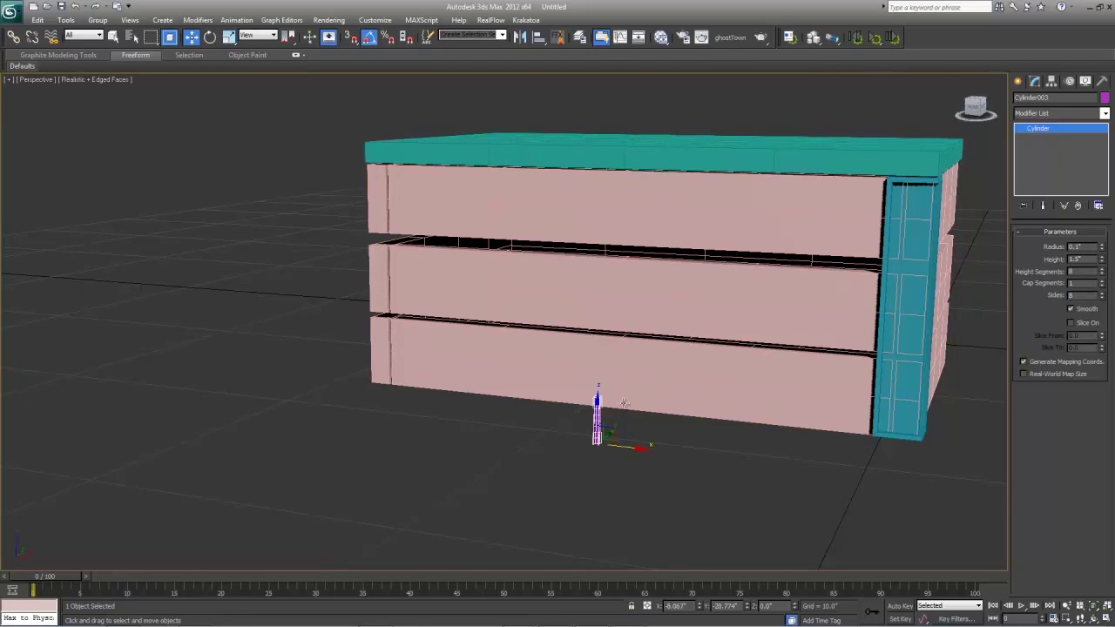
- Apply a Bend modifier to the thin cylinder with an angle of 180 on the Z axis, keeping direction 0
{"action": "scroll", "coordinate": [624, 402], "scroll_direction": "up", "scroll_amount": 1}
{"action": "key", "text": "z"}
{"action": "scroll", "coordinate": [609, 288], "scroll_direction": "down", "scroll_amount": 4}
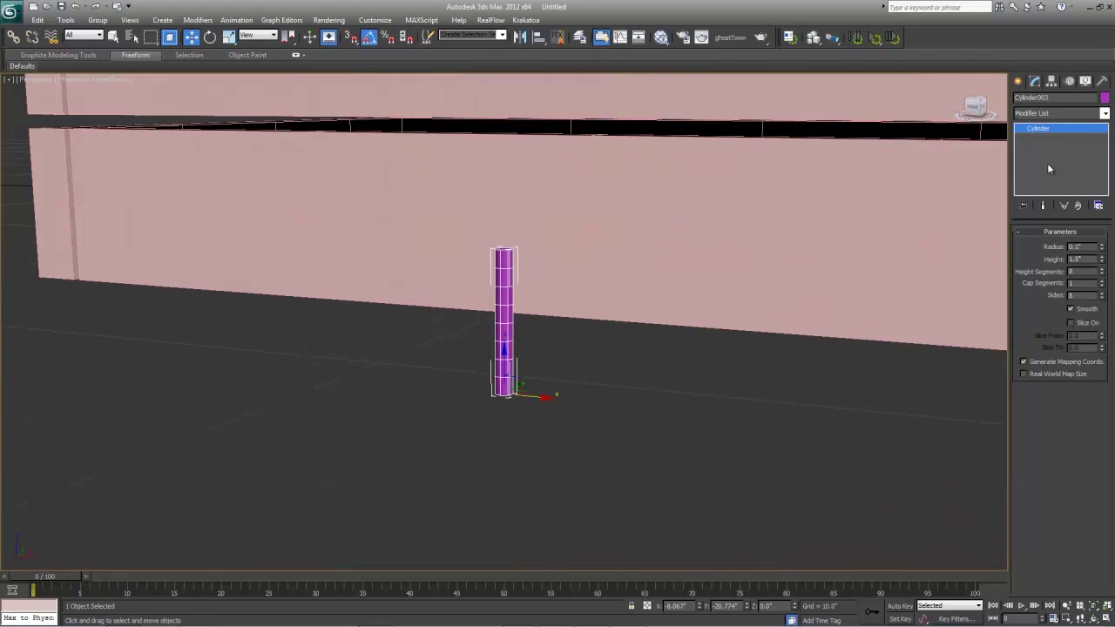
{"action": "left_click", "coordinate": [1041, 116]}
{"action": "key", "text": "b"}
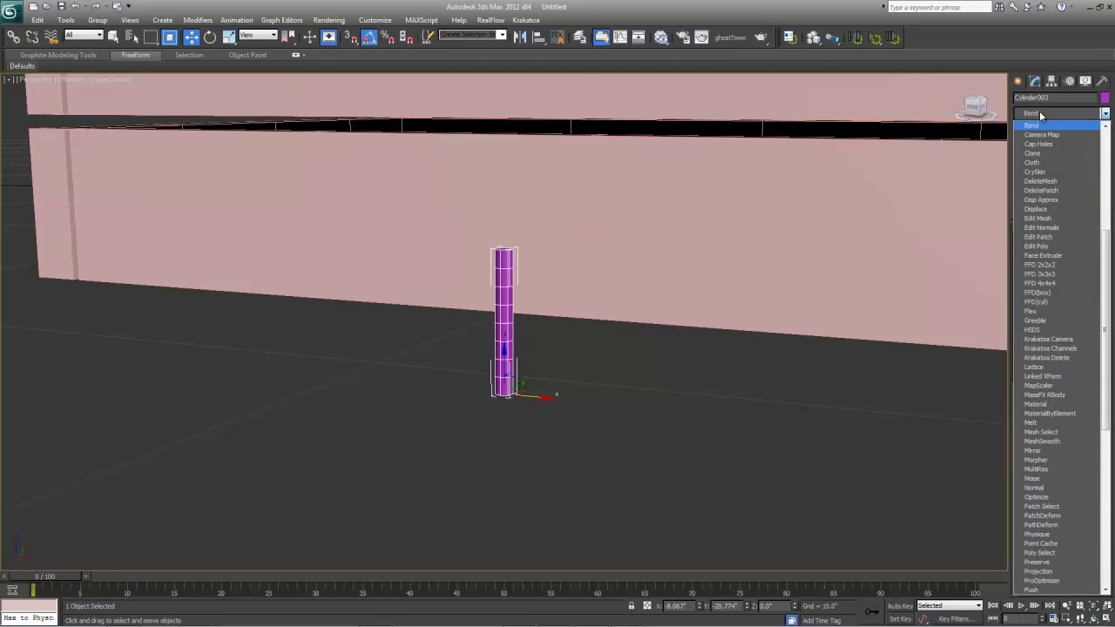
{"action": "key", "text": "Return"}
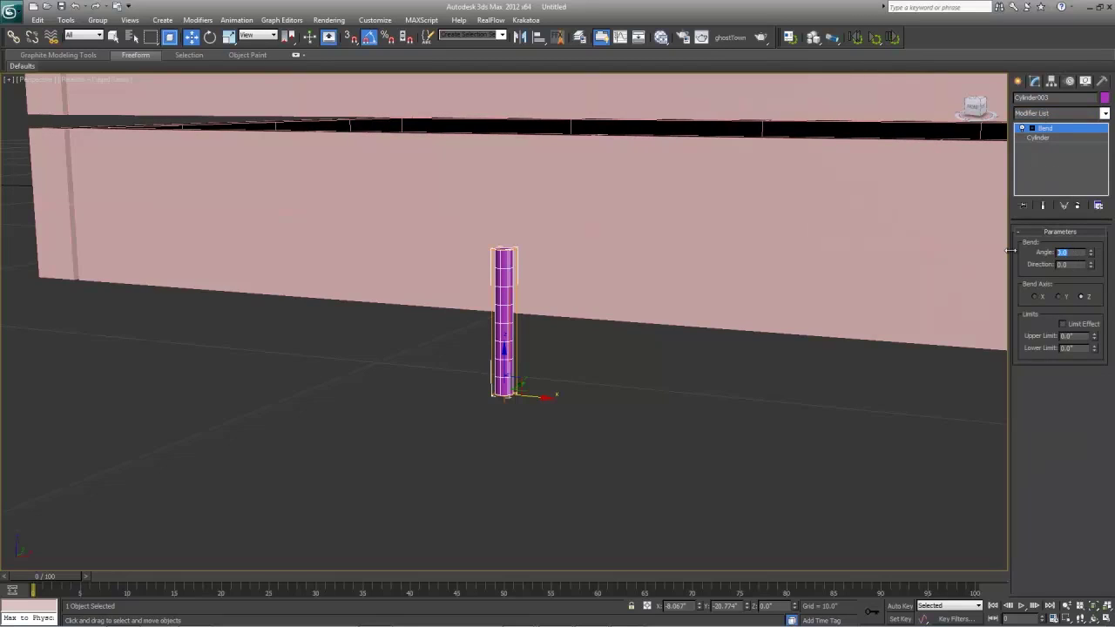
{"action": "type", "text": "180"}
{"action": "key", "text": "Return"}
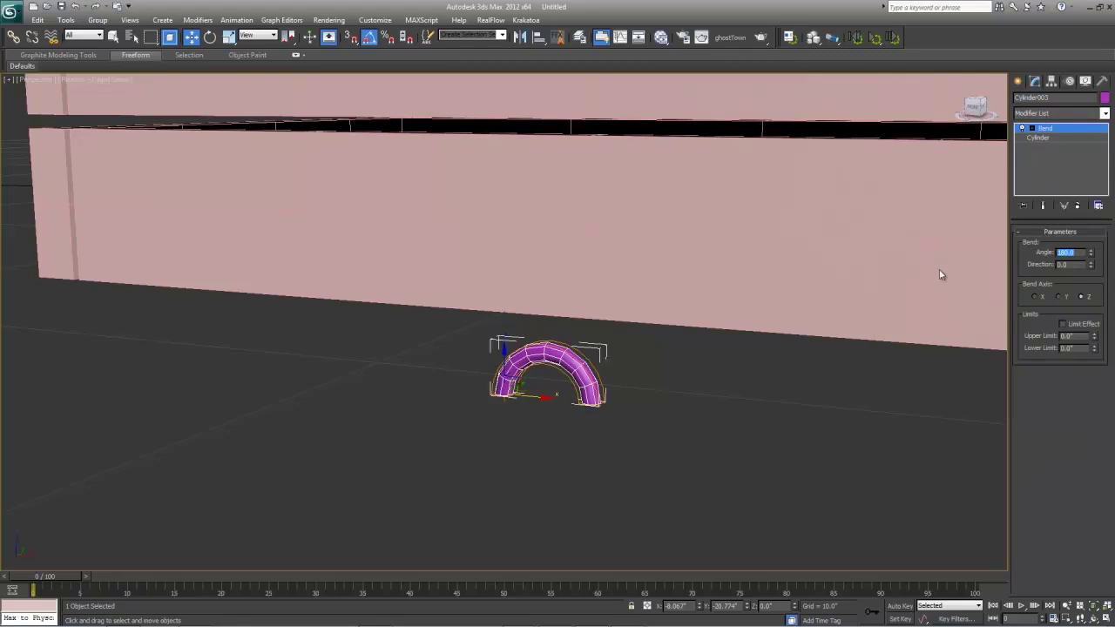
{"action": "left_click_drag", "start_coordinate": [1091, 264], "coordinate": [1090, 228]}
{"action": "right_click", "coordinate": [1091, 264]}
- Rotate the bent cylinder -90 degrees about Y and 90 degrees about Z
{"action": "key", "text": "e"}
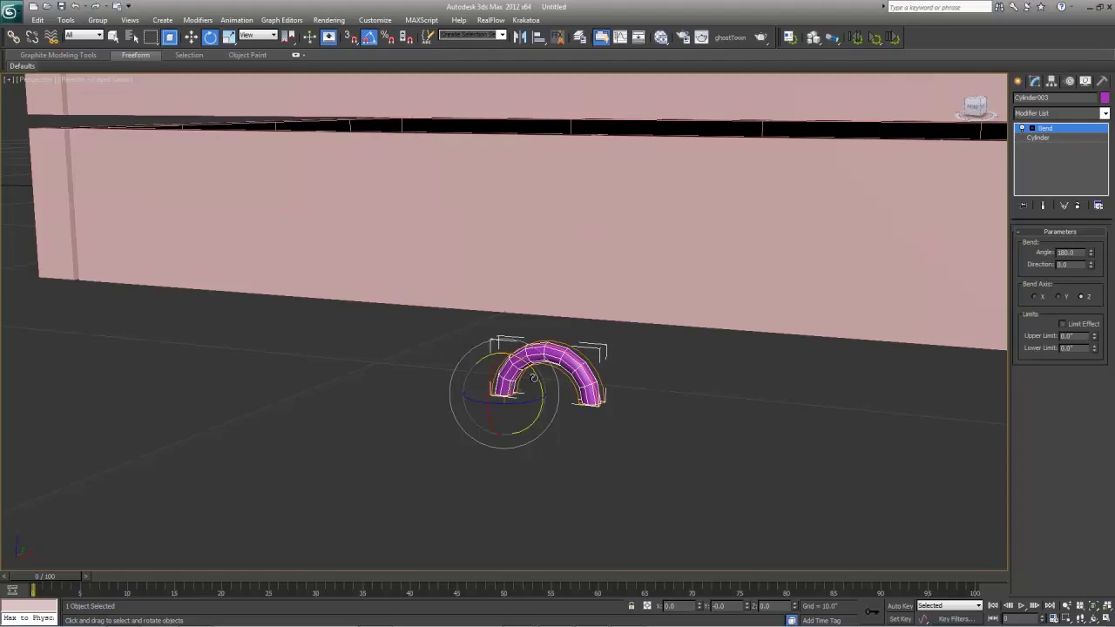
{"action": "left_click_drag", "start_coordinate": [536, 376], "coordinate": [521, 325]}
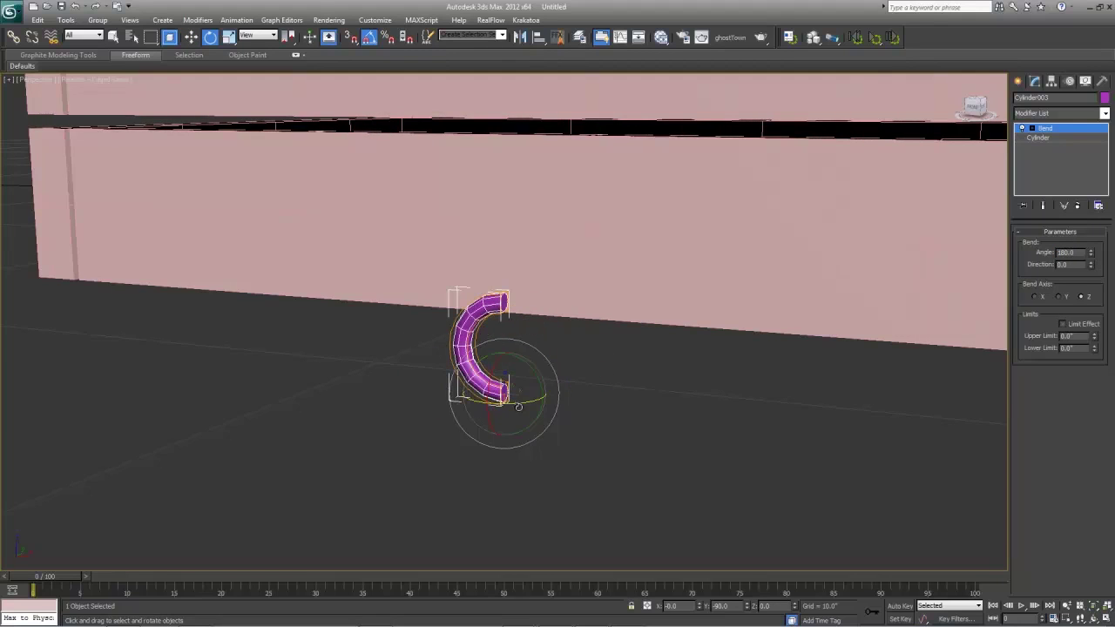
{"action": "left_click_drag", "start_coordinate": [515, 403], "coordinate": [567, 398]}
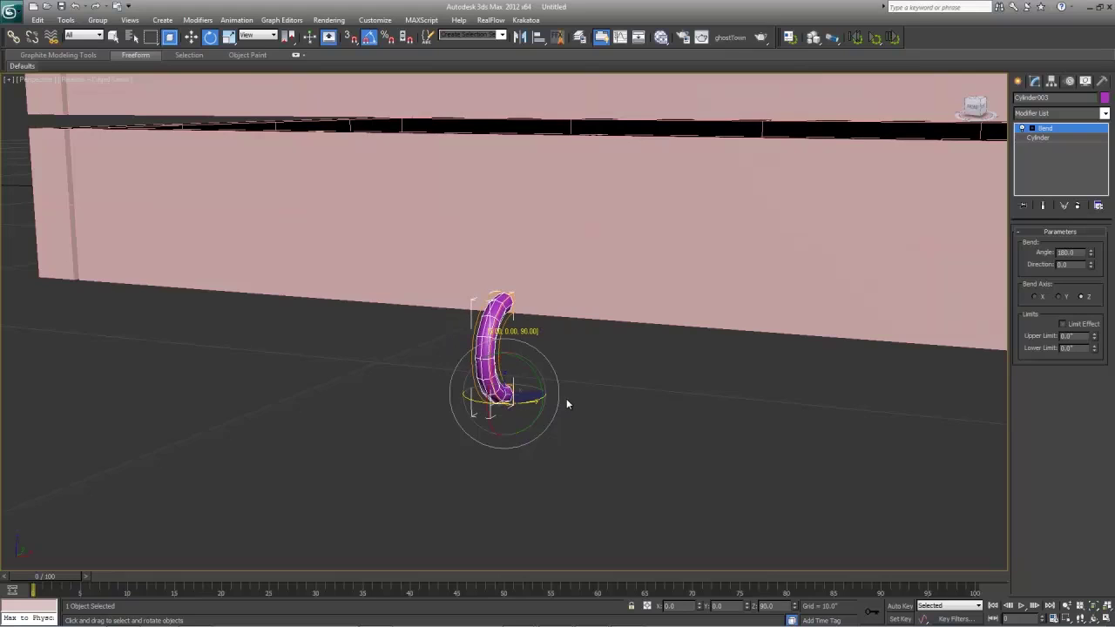
- Raise the bent cylinder to Z 3.193 in, alongside the crate's wall boards
{"action": "key", "text": "w"}
{"action": "left_click_drag", "start_coordinate": [504, 354], "coordinate": [507, 91]}
{"action": "scroll", "coordinate": [529, 212], "scroll_direction": "down", "scroll_amount": 5}
{"action": "middle_click_drag", "start_coordinate": [530, 228], "coordinate": [521, 274]}
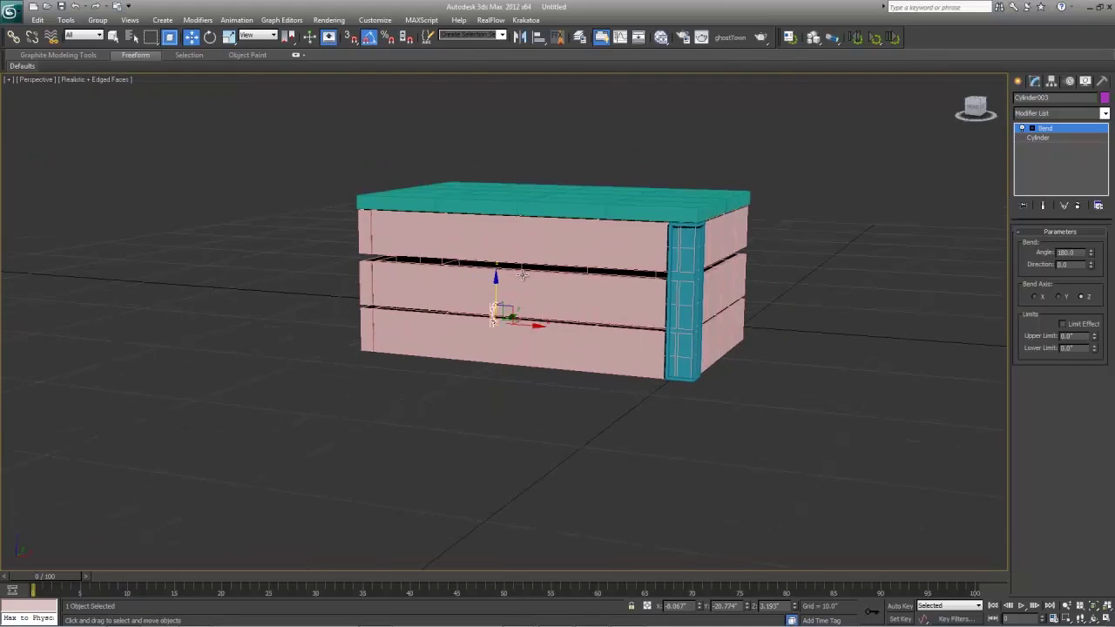
- Move the bent cylinder onto the crate's uppermost wall board with snapping, to X -8.789 in, Y -16.359 in and Z 6.959 in
{"action": "scroll", "coordinate": [522, 275], "scroll_direction": "up", "scroll_amount": 5}
{"action": "scroll", "coordinate": [490, 310], "scroll_direction": "down", "scroll_amount": 2}
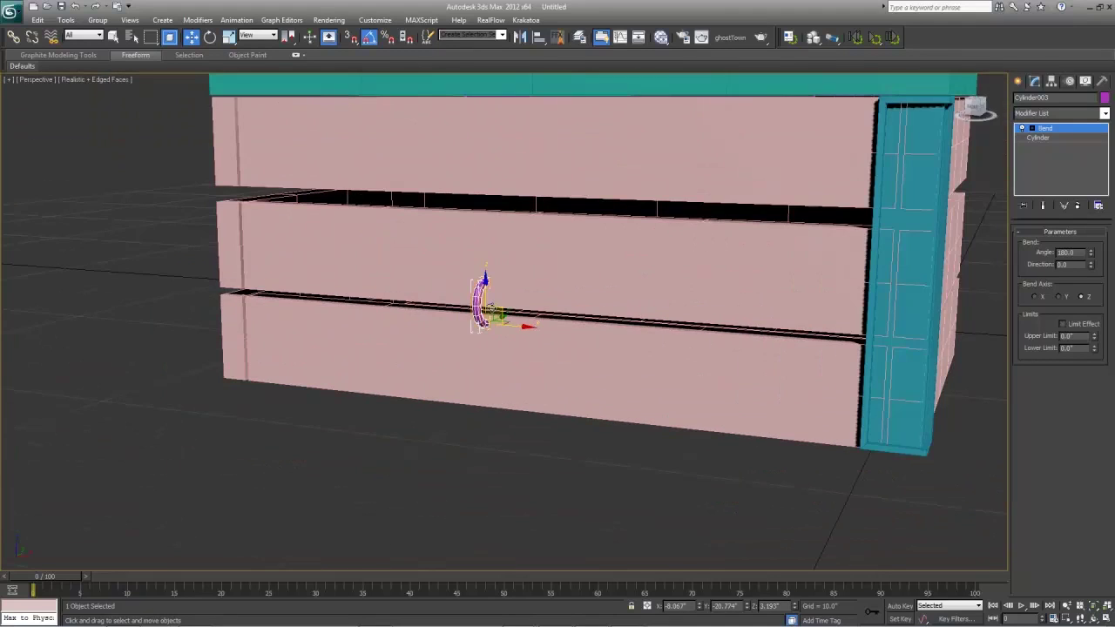
{"action": "left_click_drag", "start_coordinate": [490, 309], "coordinate": [565, 143]}
{"action": "key", "text": "z"}
{"action": "scroll", "coordinate": [609, 217], "scroll_direction": "down", "scroll_amount": 8}
{"action": "middle_click_drag", "start_coordinate": [588, 207], "coordinate": [547, 331], "text": "alt"}
{"action": "key", "text": "s"}
{"action": "left_click_drag", "start_coordinate": [530, 338], "coordinate": [472, 250]}
{"action": "middle_click_drag", "start_coordinate": [481, 340], "coordinate": [521, 299], "text": "alt"}
{"action": "scroll", "coordinate": [514, 299], "scroll_direction": "up", "scroll_amount": 3}
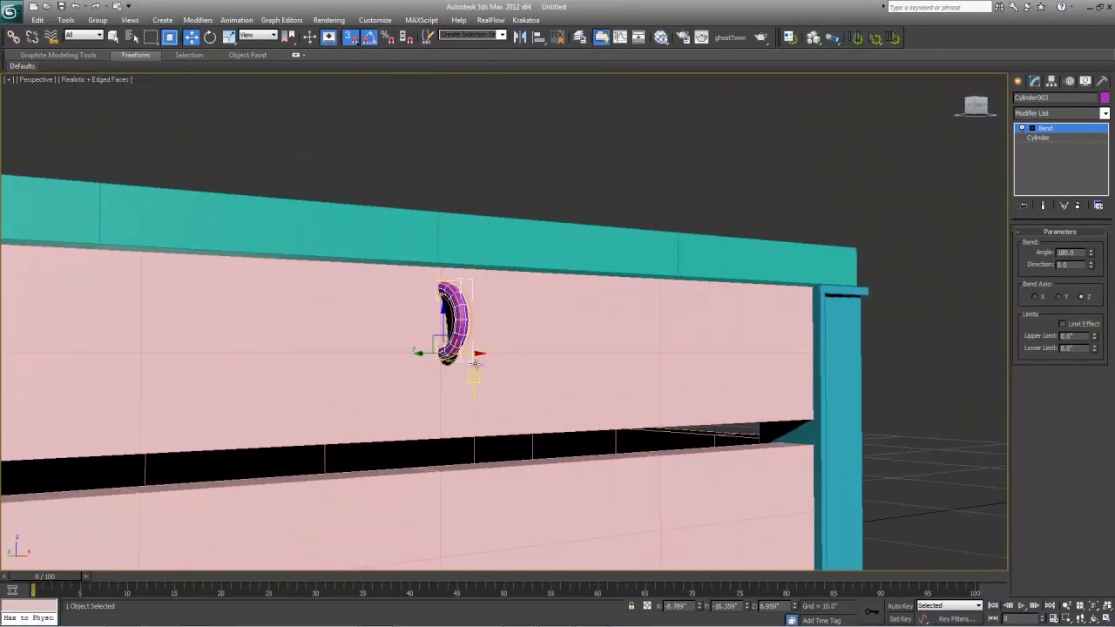
- Lower the bent cylinder on the uppermost board to Z 6.496 in and turn snapping off
{"action": "middle_click_drag", "start_coordinate": [473, 378], "coordinate": [530, 319]}
{"action": "left_click_drag", "start_coordinate": [507, 275], "coordinate": [511, 317]}
{"action": "key", "text": "s"}
{"action": "mouse_move", "coordinate": [545, 331]}
{"action": "middle_mouse_down", "text": "alt"}
{"action": "mouse_move", "coordinate": [518, 310]}
{"action": "mouse_move", "coordinate": [528, 330]}
{"action": "middle_mouse_up", "text": "alt"}
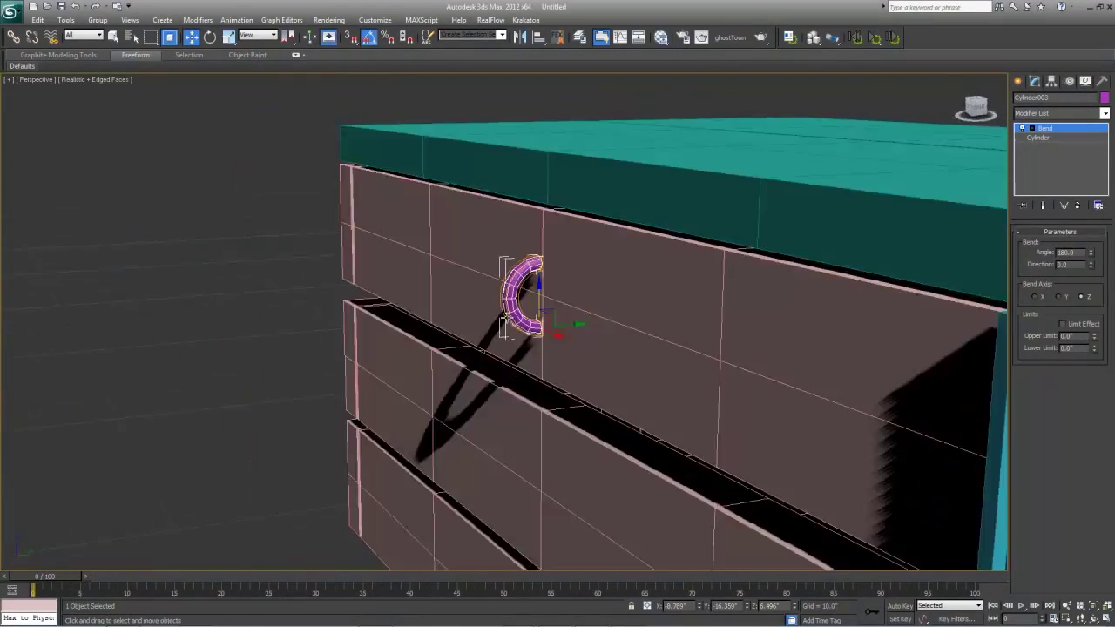
- Push the bent cylinder's ends into the board by moving it along Y to -16.283 in
{"action": "scroll", "coordinate": [529, 330], "scroll_direction": "up", "scroll_amount": 10}
{"action": "key", "text": "z"}
{"action": "middle_click_drag", "start_coordinate": [643, 353], "coordinate": [650, 299]}
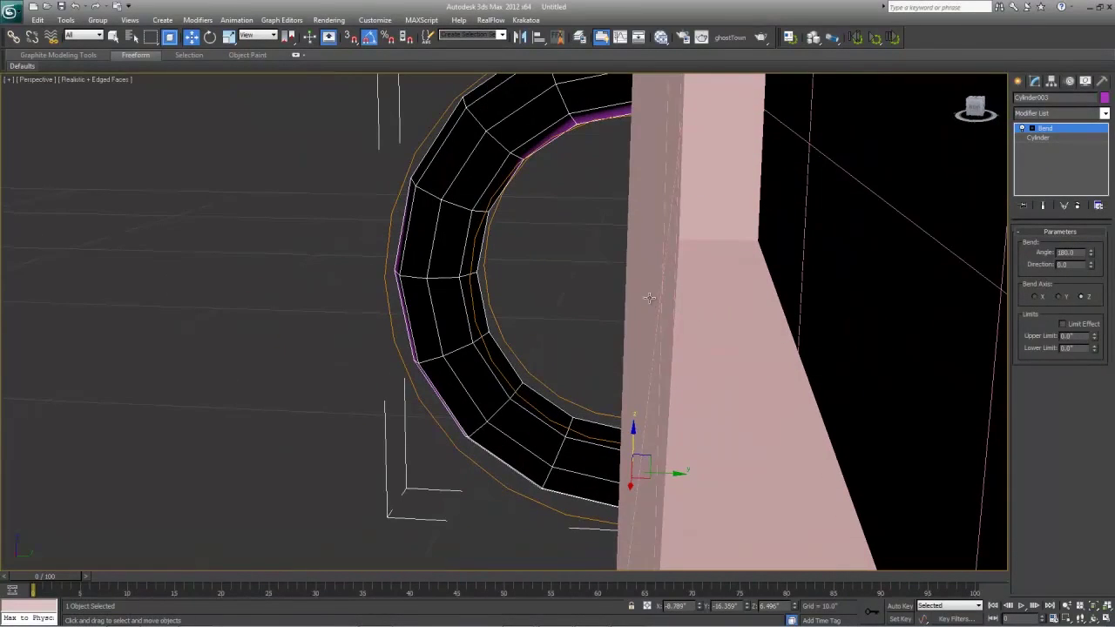
{"action": "key", "text": "s"}
{"action": "left_click_drag", "start_coordinate": [669, 473], "coordinate": [608, 424]}
{"action": "middle_click_drag", "start_coordinate": [608, 424], "coordinate": [616, 402], "text": "alt"}
{"action": "scroll", "coordinate": [726, 424], "scroll_direction": "down", "scroll_amount": 5}
{"action": "middle_click_drag", "start_coordinate": [609, 301], "coordinate": [585, 314], "text": "alt"}
{"action": "scroll", "coordinate": [489, 230], "scroll_direction": "up", "scroll_amount": 3}
- Convert the bent cylinder to Editable Poly and delete its two end-cap polygons inside the board
{"action": "right_click", "coordinate": [489, 230]}
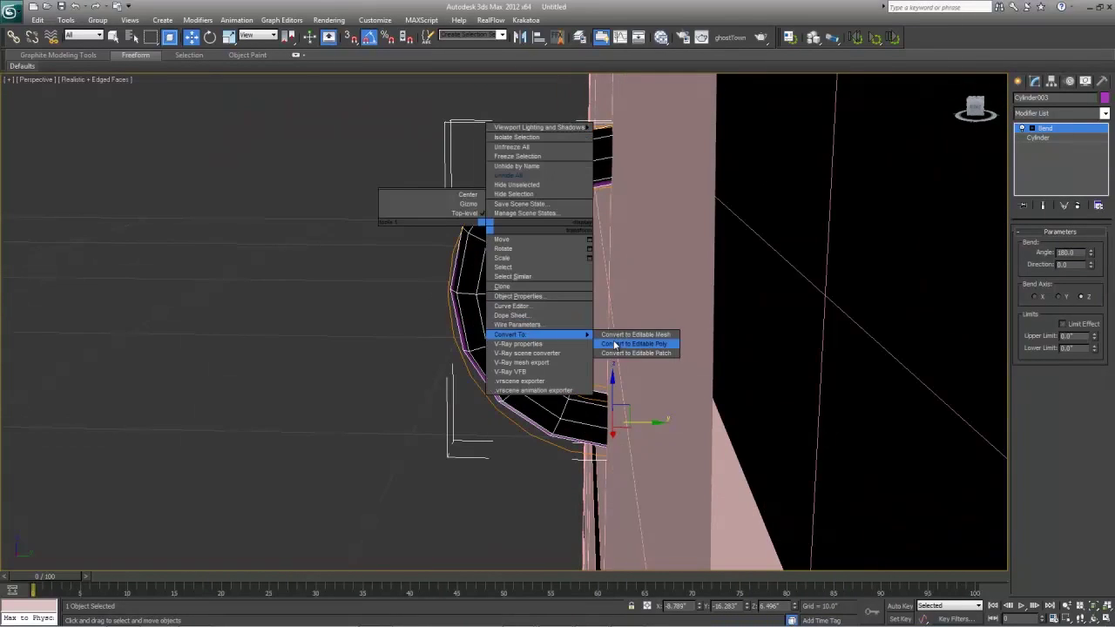
{"action": "left_click", "coordinate": [627, 346]}
{"action": "middle_click_drag", "start_coordinate": [488, 219], "coordinate": [643, 320], "text": "alt"}
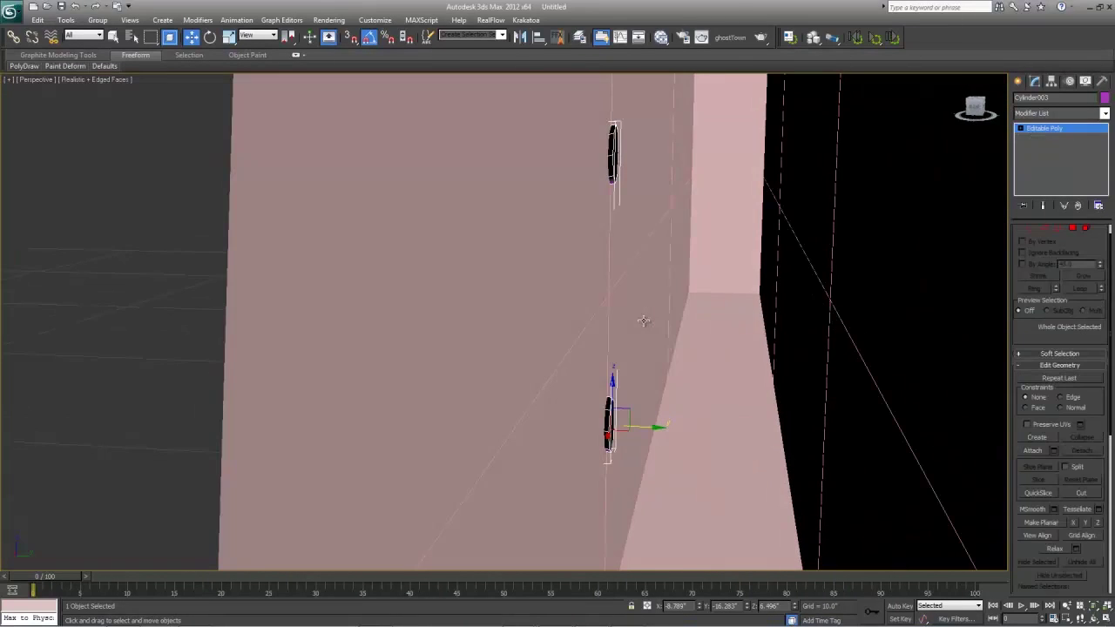
{"action": "left_click", "coordinate": [1073, 229]}
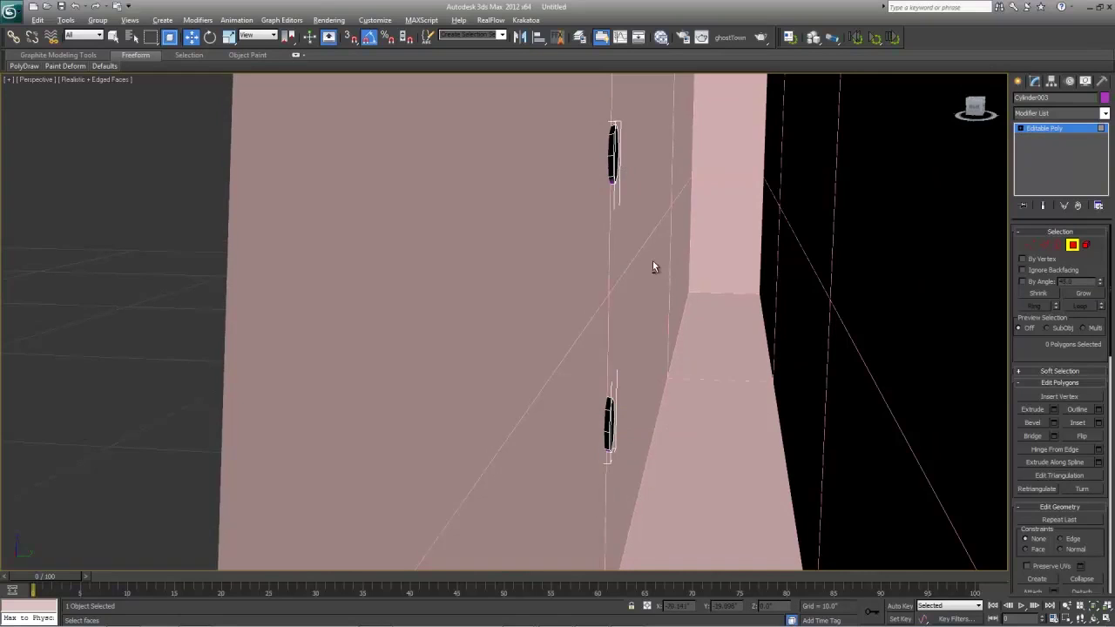
{"action": "scroll", "coordinate": [575, 260], "scroll_direction": "up", "scroll_amount": 3}
{"action": "scroll", "coordinate": [576, 259], "scroll_direction": "down", "scroll_amount": 4}
{"action": "middle_click_drag", "start_coordinate": [576, 259], "coordinate": [593, 272], "text": "alt"}
{"action": "scroll", "coordinate": [585, 264], "scroll_direction": "up", "scroll_amount": 2}
{"action": "middle_click_drag", "start_coordinate": [643, 230], "coordinate": [637, 196]}
{"action": "left_click", "coordinate": [622, 162]}
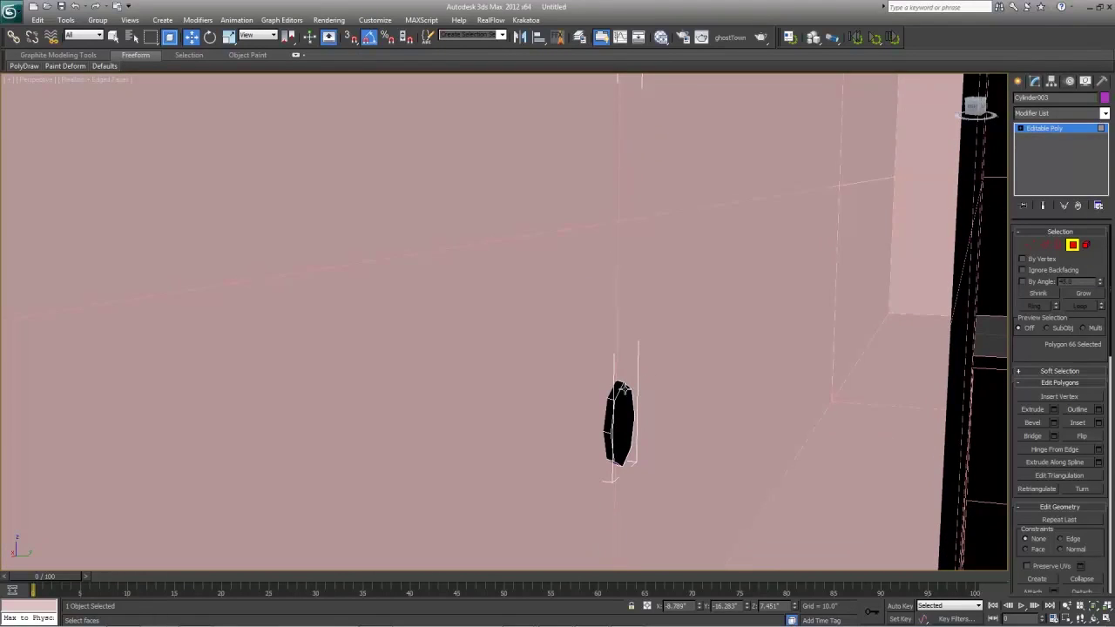
{"action": "left_click", "coordinate": [620, 407], "text": "ctrl"}
{"action": "key", "text": "Delete"}
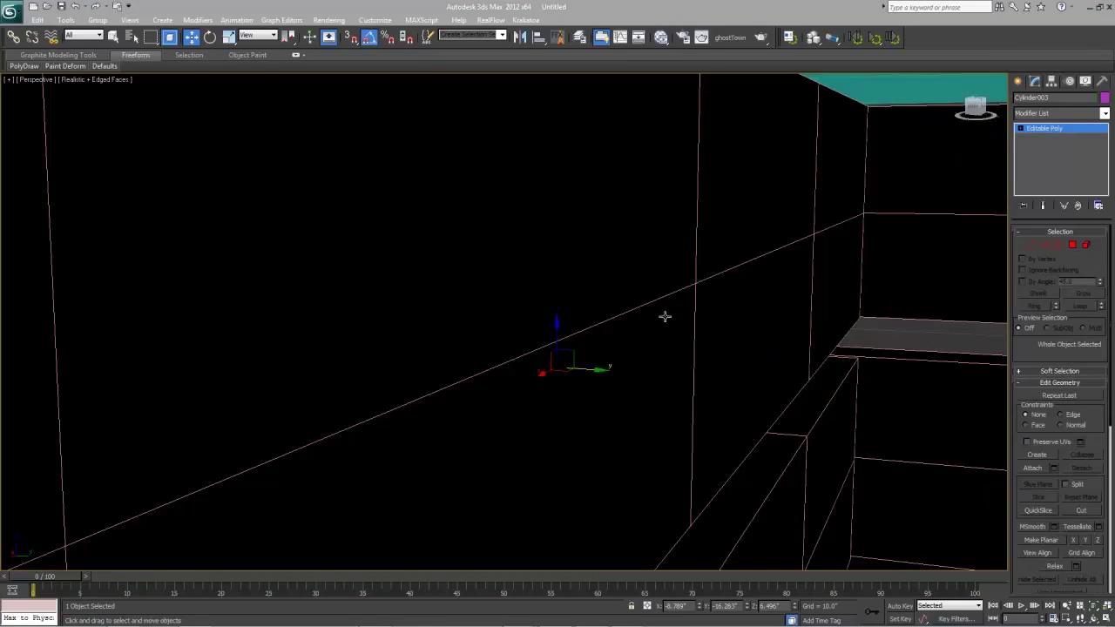
- Draw a thin flat box on the ground beside the crate, about 2.05 in long, 1.38 in wide and 0.09 in high
{"action": "middle_click_drag", "start_coordinate": [665, 316], "coordinate": [774, 285]}
{"action": "key", "text": "shift+z"}
{"action": "key", "text": "shift+z"}
{"action": "key", "text": "shift+z"}
{"action": "key", "text": "shift+z"}
{"action": "key", "text": "shift+z"}
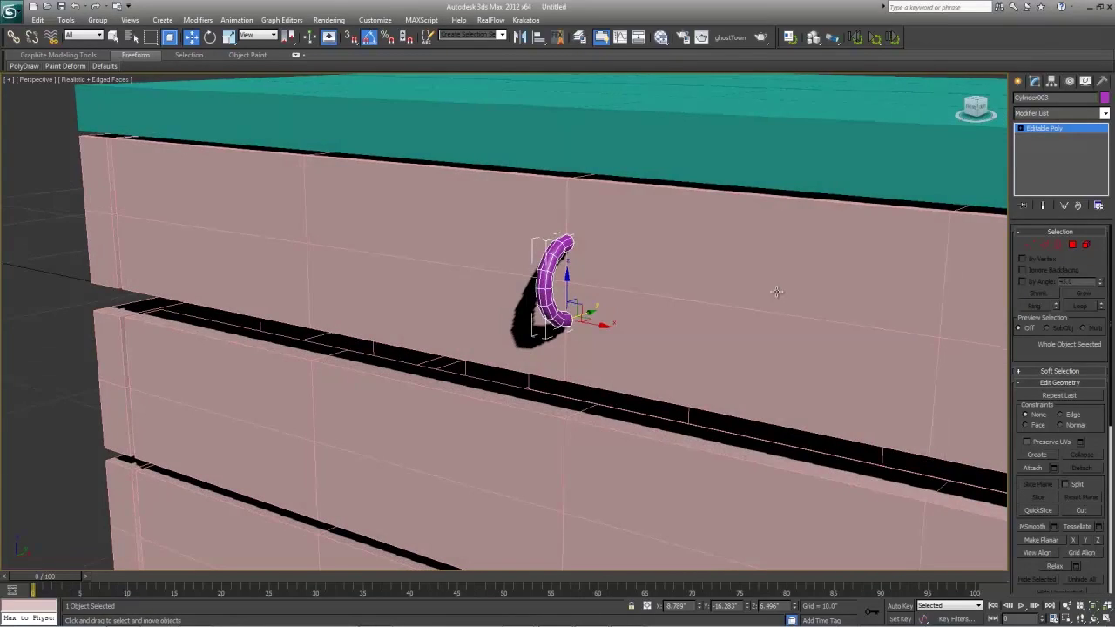
{"action": "left_click", "coordinate": [1018, 81]}
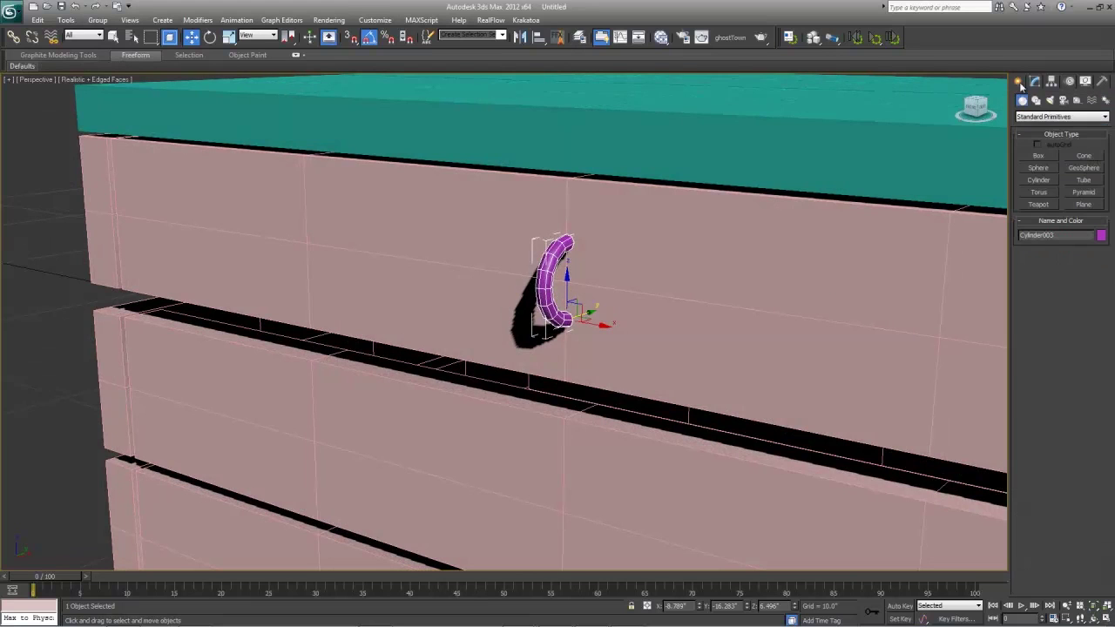
{"action": "left_click", "coordinate": [1038, 155]}
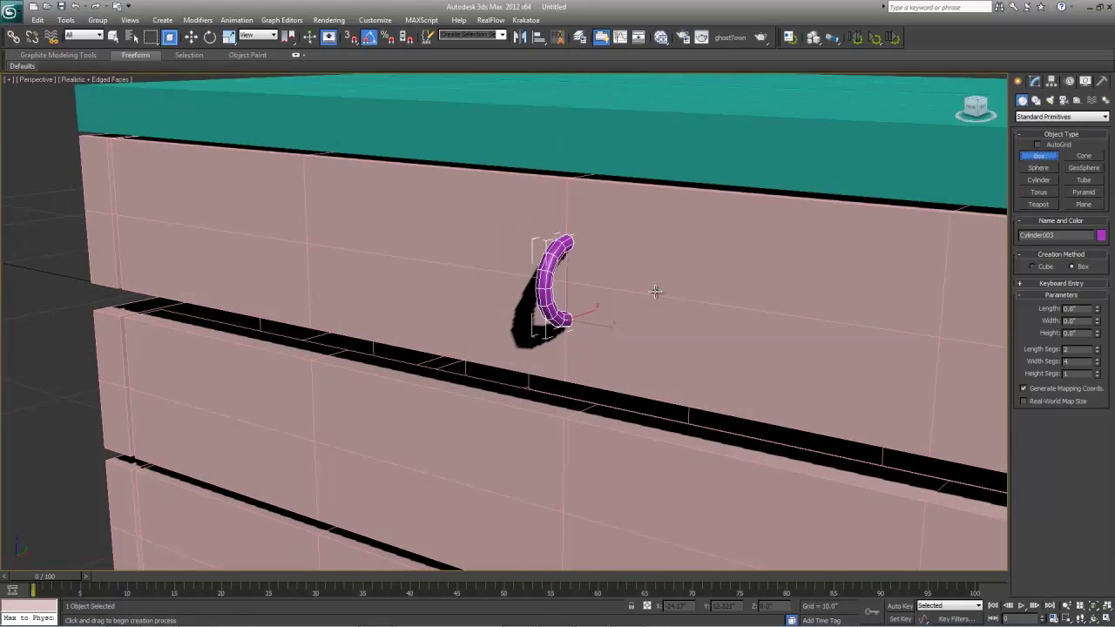
{"action": "middle_click_drag", "start_coordinate": [571, 365], "coordinate": [572, 465]}
{"action": "scroll", "coordinate": [573, 464], "scroll_direction": "down", "scroll_amount": 3}
{"action": "middle_click_drag", "start_coordinate": [562, 552], "coordinate": [525, 453]}
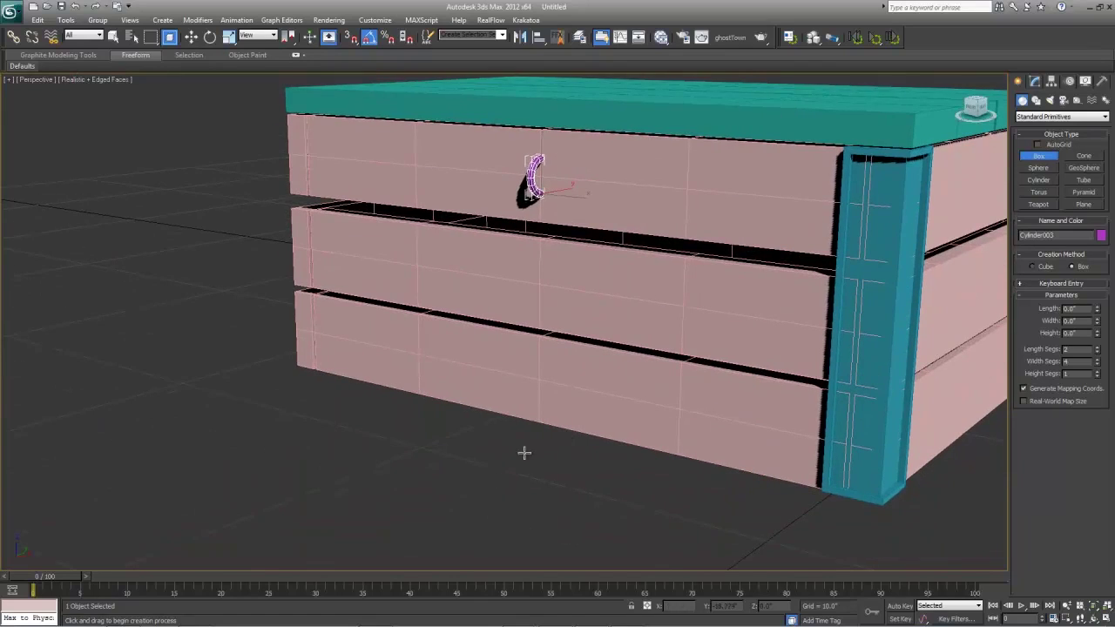
{"action": "left_click_drag", "start_coordinate": [526, 453], "coordinate": [521, 484]}
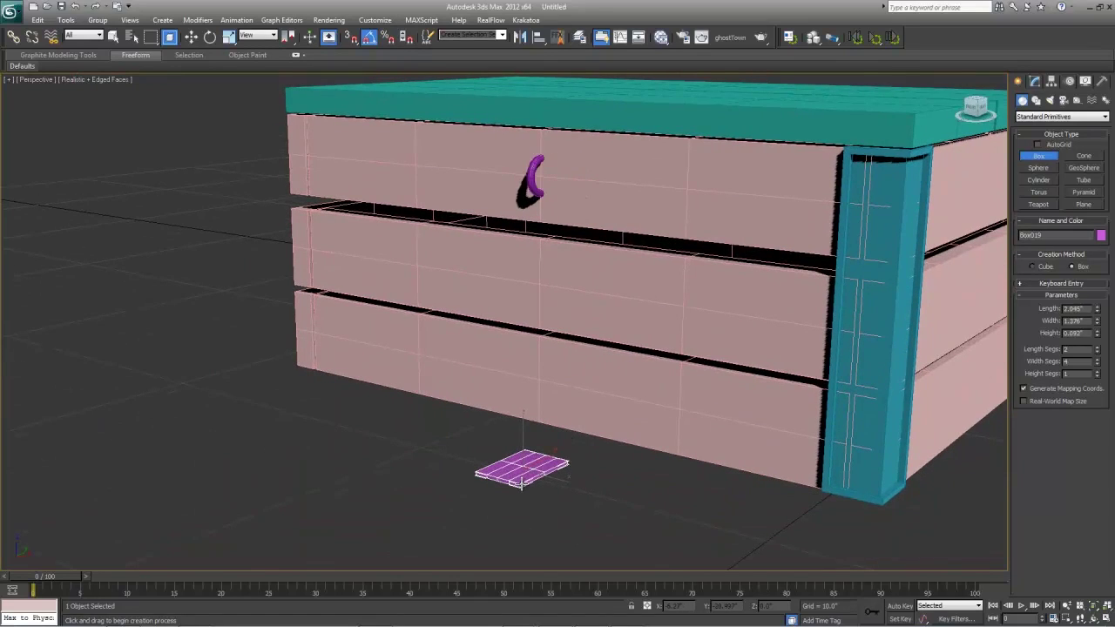
- Set the new box to 1.5 in length, 1.5 in width and 0.05 in height, with one length and one width segment
{"action": "left_click", "coordinate": [1034, 81]}
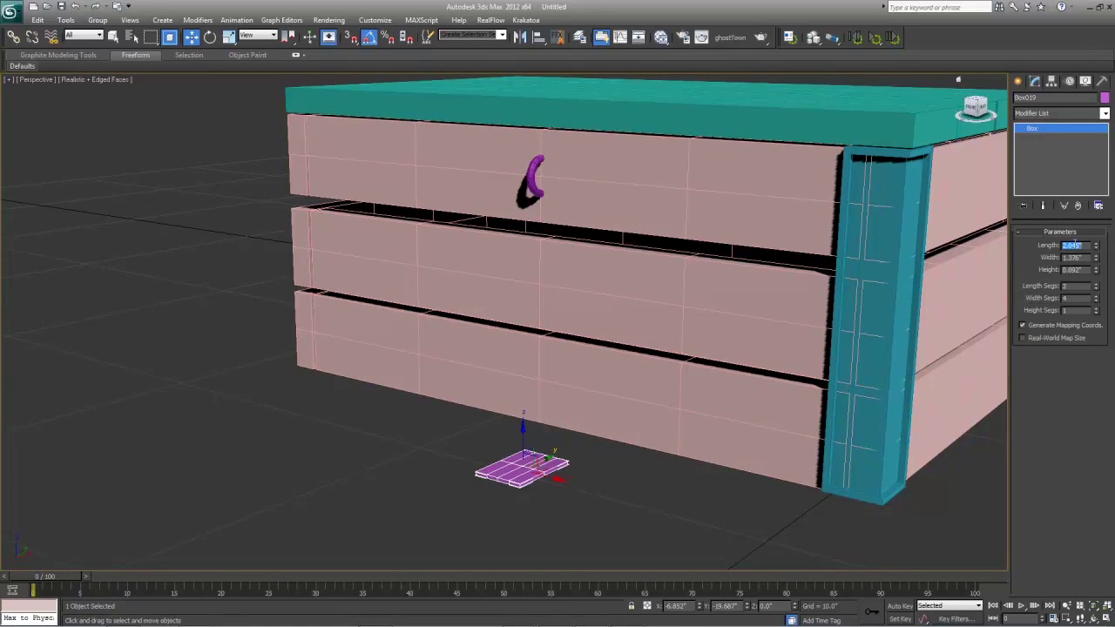
{"action": "left_click", "coordinate": [1075, 245]}
{"action": "type", "text": "1.5"}
{"action": "key", "text": "Tab"}
{"action": "type", "text": "1.5"}
{"action": "key", "text": "Tab"}
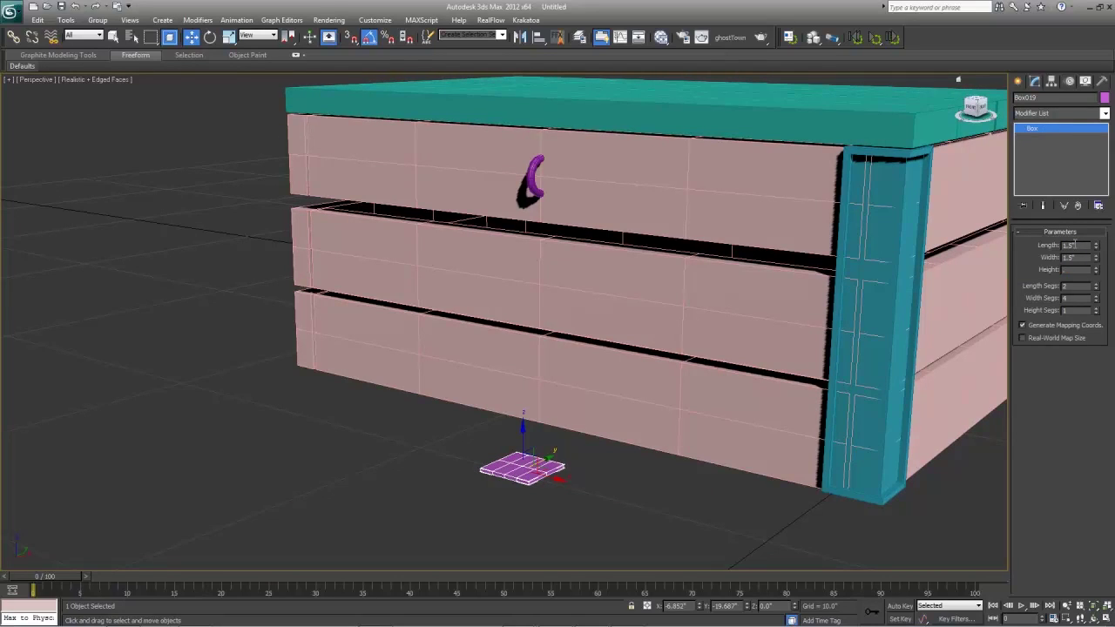
{"action": "key", "text": "Return"}
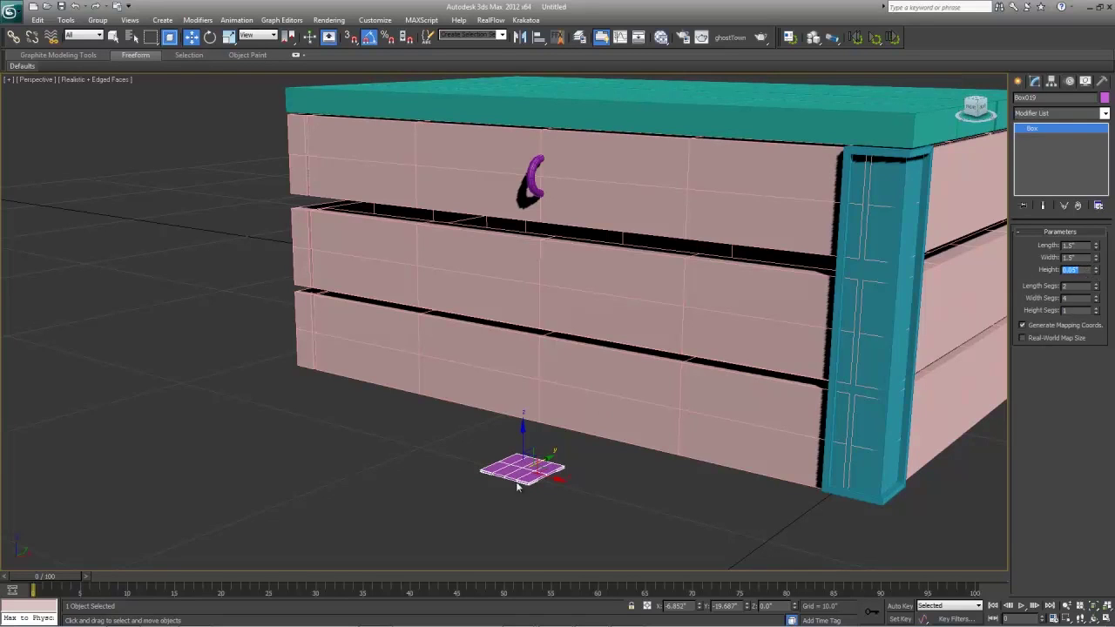
{"action": "left_click", "coordinate": [1097, 287]}
{"action": "right_click", "coordinate": [1097, 299]}
- Raise the thin plate toward the bent handle and rotate it 90 degrees about X so it stands upright
{"action": "middle_click_drag", "start_coordinate": [508, 482], "coordinate": [531, 446]}
{"action": "left_click_drag", "start_coordinate": [545, 400], "coordinate": [547, 150]}
{"action": "key", "text": "e"}
{"action": "left_click_drag", "start_coordinate": [548, 188], "coordinate": [531, 214]}
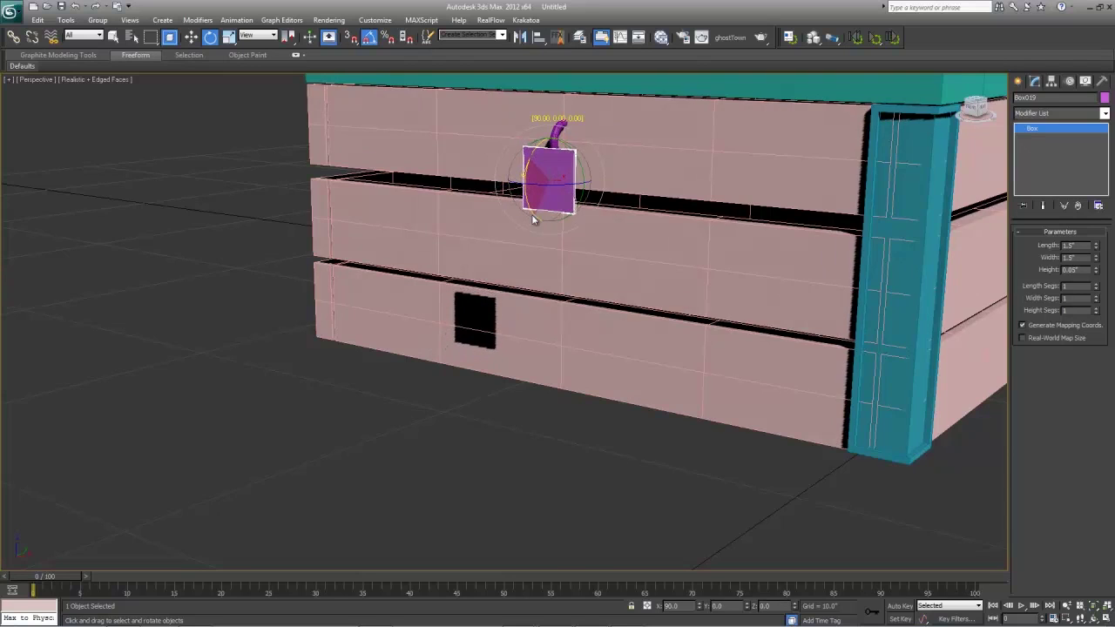
- Align the upright plate behind the bent handle in the Front view, at X -8.789 in and Z 6.869 in
{"action": "key", "text": "alt+w"}
{"action": "key", "text": "z"}
{"action": "scroll", "coordinate": [758, 198], "scroll_direction": "down", "scroll_amount": 6}
{"action": "scroll", "coordinate": [729, 222], "scroll_direction": "up", "scroll_amount": 4}
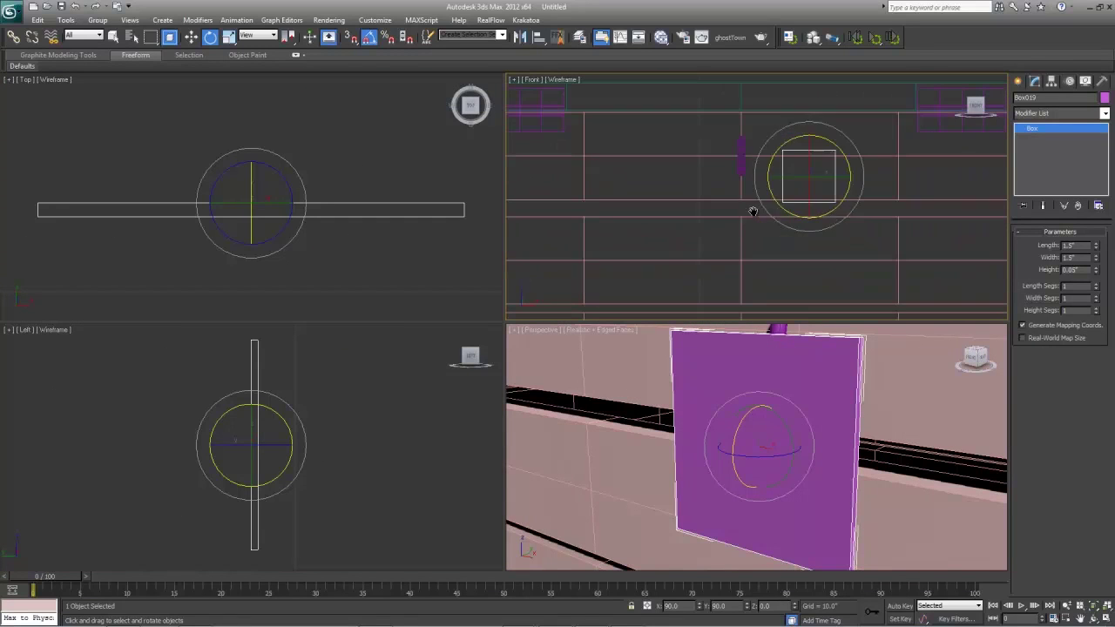
{"action": "key", "text": "w"}
{"action": "left_click_drag", "start_coordinate": [823, 160], "coordinate": [721, 227]}
{"action": "scroll", "coordinate": [754, 123], "scroll_direction": "up", "scroll_amount": 5}
{"action": "key", "text": "s"}
{"action": "left_click_drag", "start_coordinate": [723, 157], "coordinate": [711, 212]}
- Move the plate against the uppermost board in the Left view, to Y -16.282 in
{"action": "right_click", "coordinate": [242, 454]}
{"action": "scroll", "coordinate": [242, 455], "scroll_direction": "down", "scroll_amount": 6}
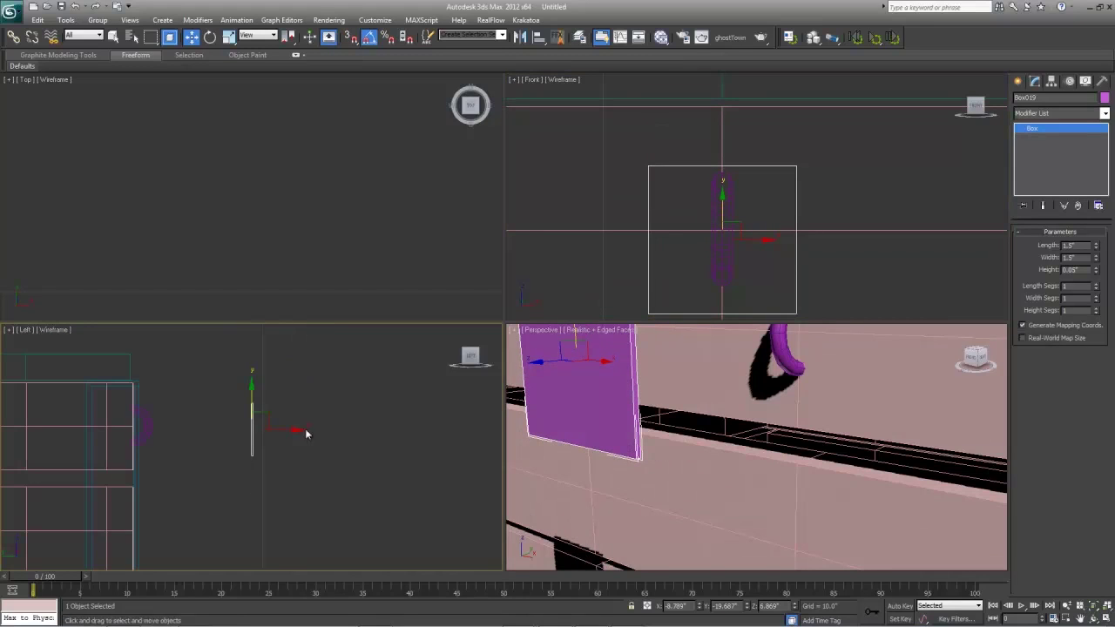
{"action": "left_click_drag", "start_coordinate": [306, 433], "coordinate": [165, 439]}
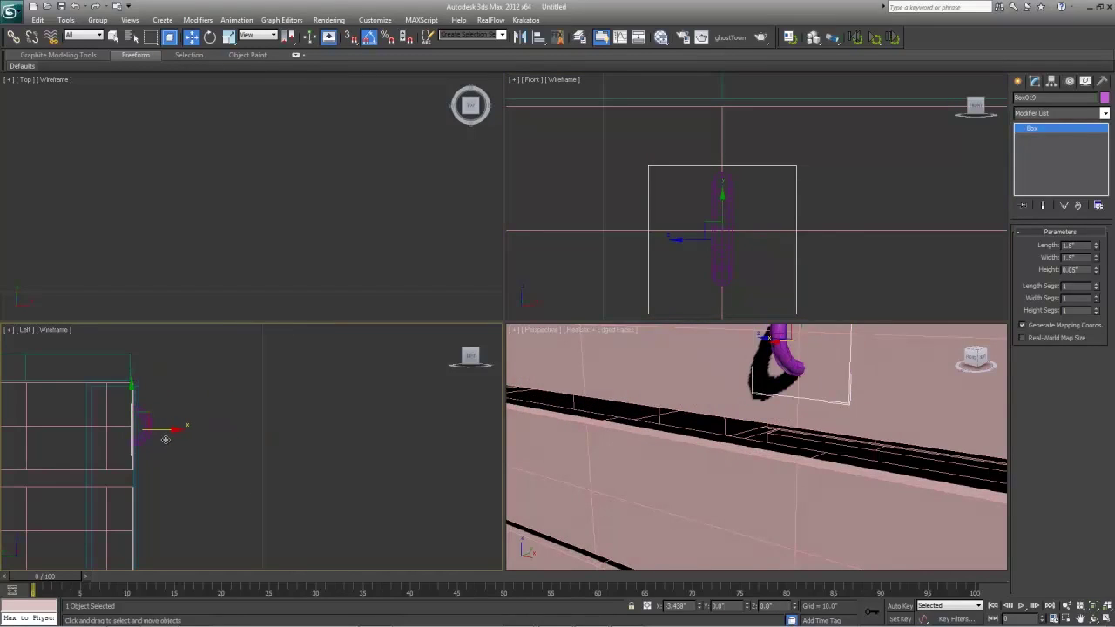
{"action": "right_click", "coordinate": [820, 352]}
{"action": "key", "text": "alt+w"}
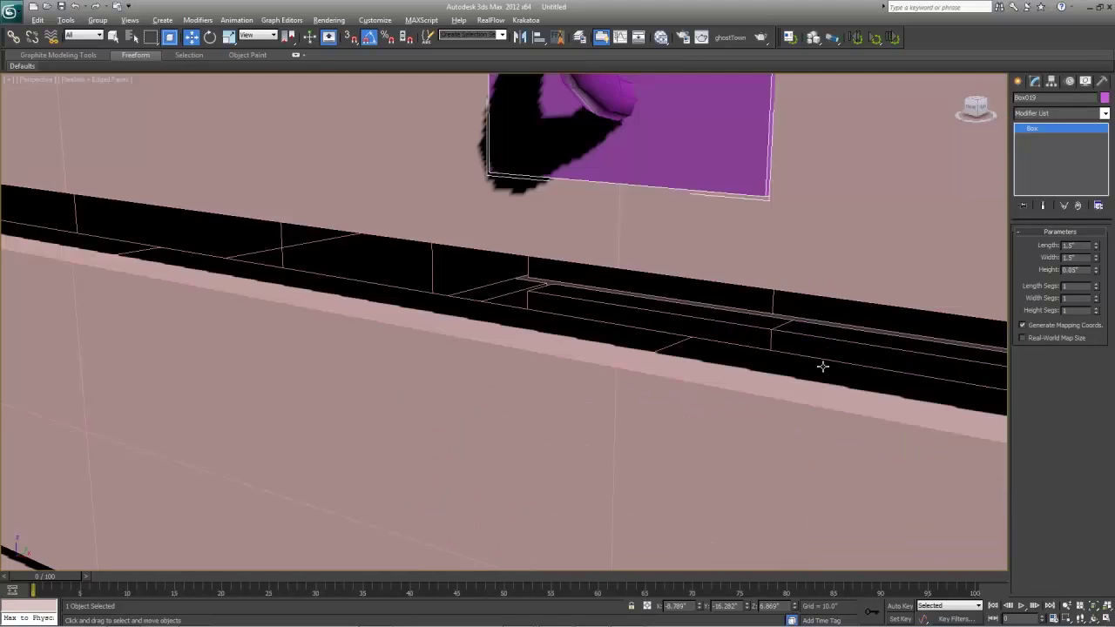
- Convert the plate to Editable Poly and delete its hidden back polygon facing the crate board
{"action": "middle_click_drag", "start_coordinate": [822, 367], "coordinate": [699, 374], "text": "alt"}
{"action": "scroll", "coordinate": [722, 371], "scroll_direction": "down", "scroll_amount": 3}
{"action": "middle_click_drag", "start_coordinate": [648, 232], "coordinate": [640, 393]}
{"action": "scroll", "coordinate": [649, 338], "scroll_direction": "down", "scroll_amount": 3}
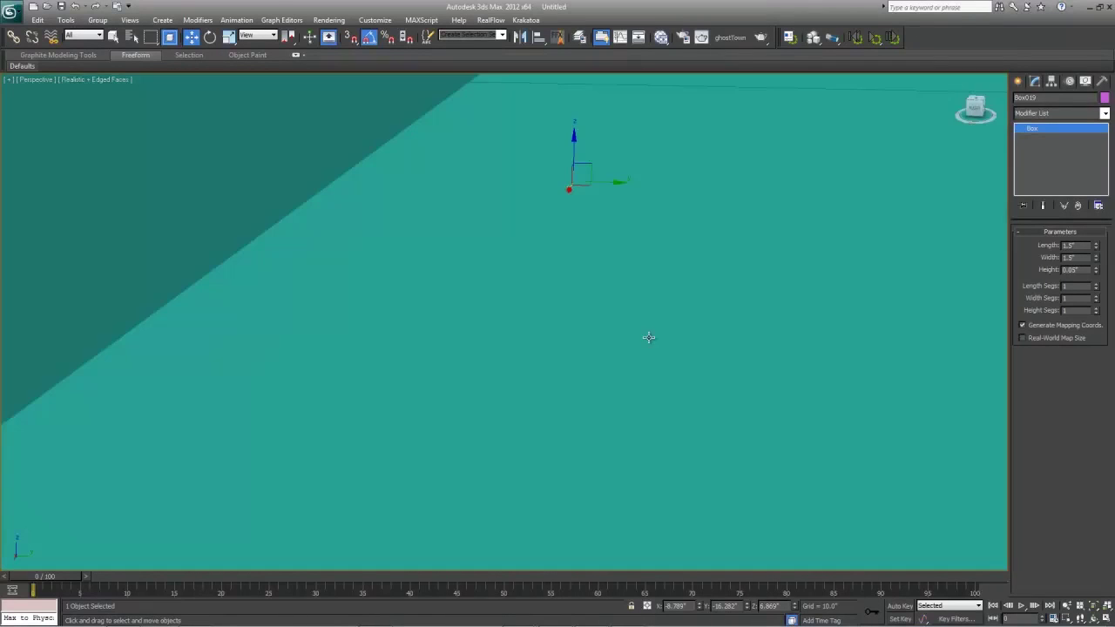
{"action": "scroll", "coordinate": [582, 324], "scroll_direction": "up", "scroll_amount": 3}
{"action": "scroll", "coordinate": [578, 321], "scroll_direction": "down", "scroll_amount": 1}
{"action": "scroll", "coordinate": [579, 320], "scroll_direction": "up", "scroll_amount": 1}
{"action": "middle_click_drag", "start_coordinate": [579, 321], "coordinate": [610, 213], "text": "alt"}
{"action": "middle_click_drag", "start_coordinate": [612, 140], "coordinate": [596, 245]}
{"action": "scroll", "coordinate": [596, 245], "scroll_direction": "up", "scroll_amount": 2}
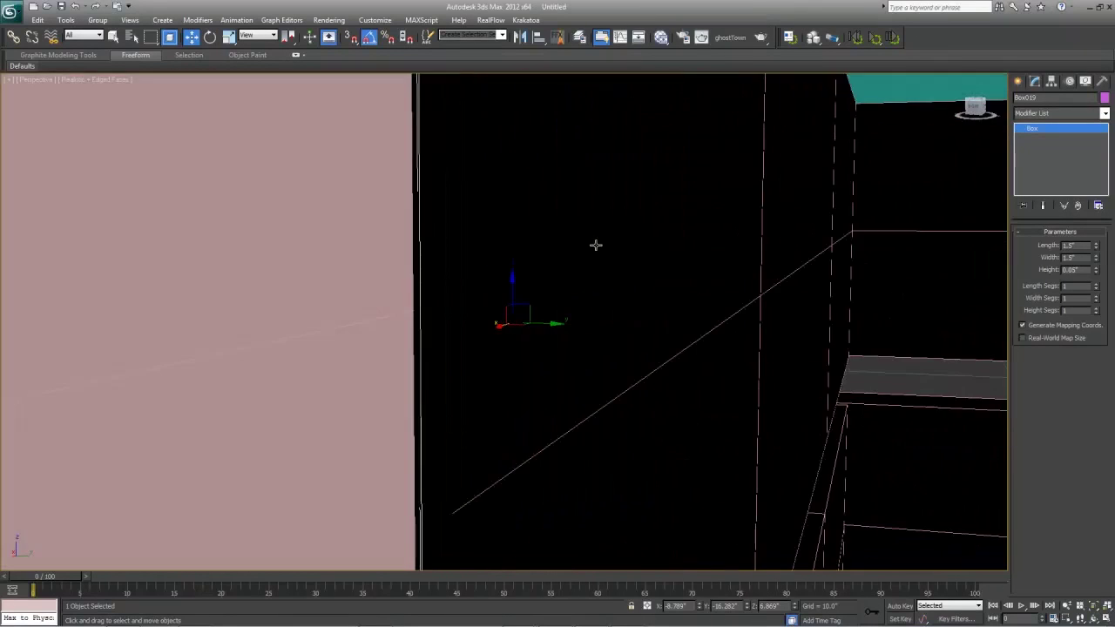
{"action": "scroll", "coordinate": [508, 291], "scroll_direction": "down", "scroll_amount": 3}
{"action": "scroll", "coordinate": [487, 314], "scroll_direction": "down", "scroll_amount": 1}
{"action": "right_click", "coordinate": [489, 311]}
{"action": "mouse_move", "coordinate": [527, 421]}
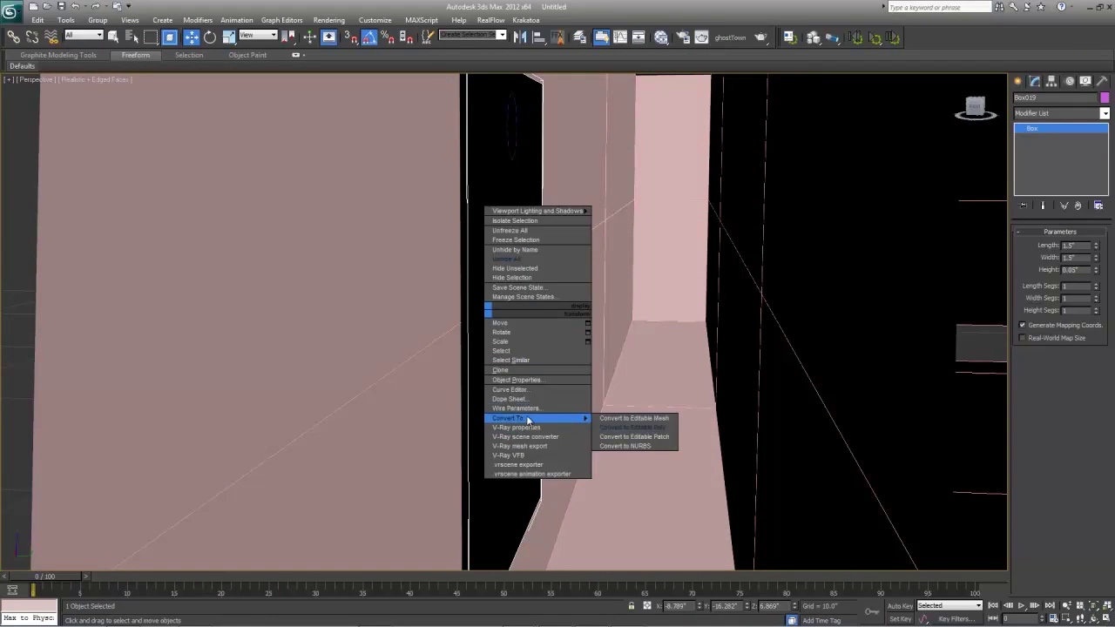
{"action": "left_click", "coordinate": [622, 427]}
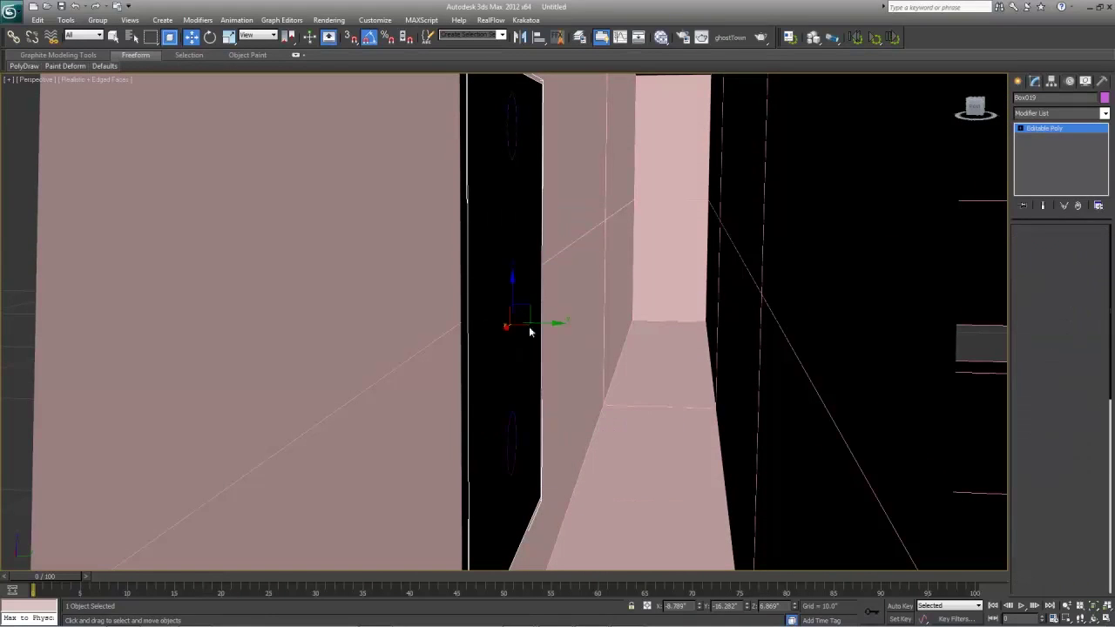
{"action": "key", "text": "4"}
{"action": "left_click", "coordinate": [478, 355]}
{"action": "key", "text": "Delete"}
- Scale the plate's four lower vertices inward along X so it tapers downward behind the handle
{"action": "scroll", "coordinate": [480, 357], "scroll_direction": "down", "scroll_amount": 1}
{"action": "middle_click_drag", "start_coordinate": [697, 306], "coordinate": [512, 291]}
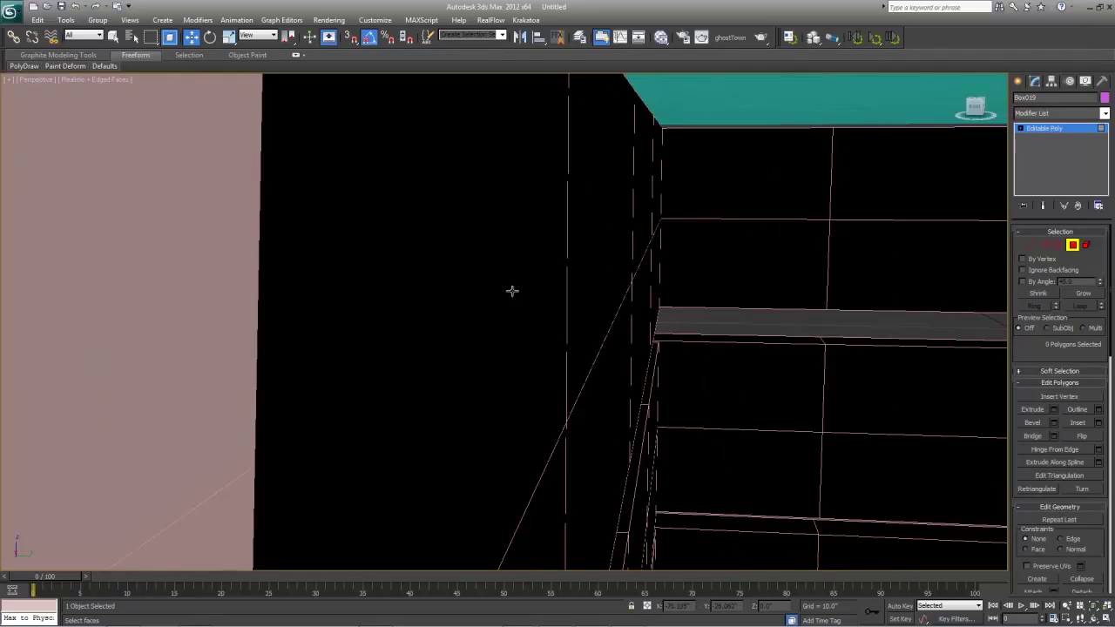
{"action": "scroll", "coordinate": [512, 291], "scroll_direction": "down", "scroll_amount": 3}
{"action": "left_click", "coordinate": [1029, 243]}
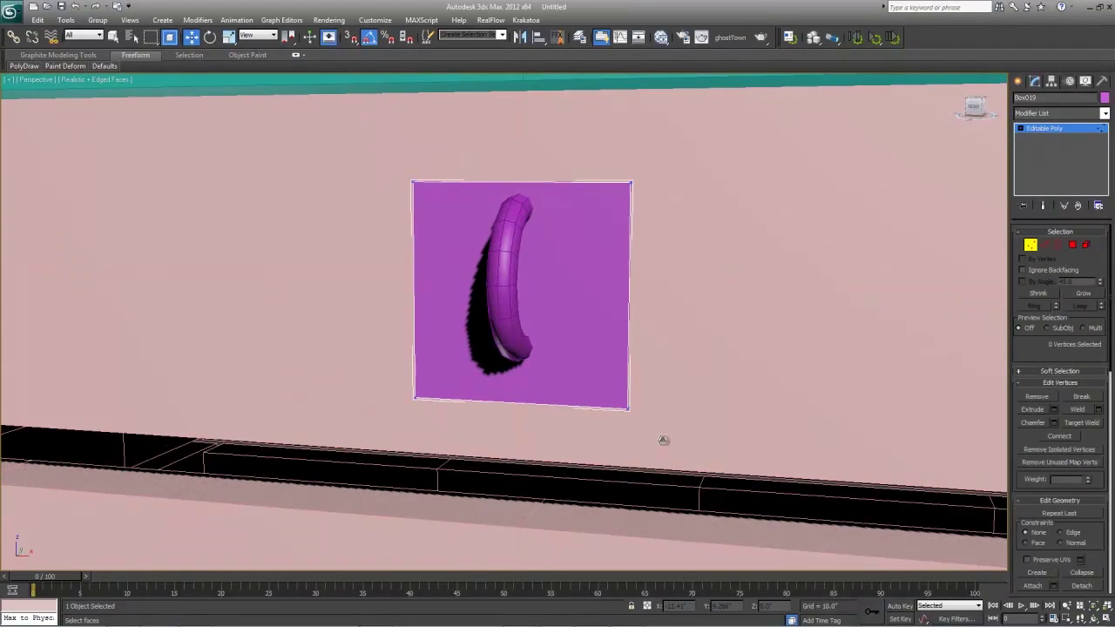
{"action": "left_click_drag", "start_coordinate": [662, 440], "coordinate": [357, 357]}
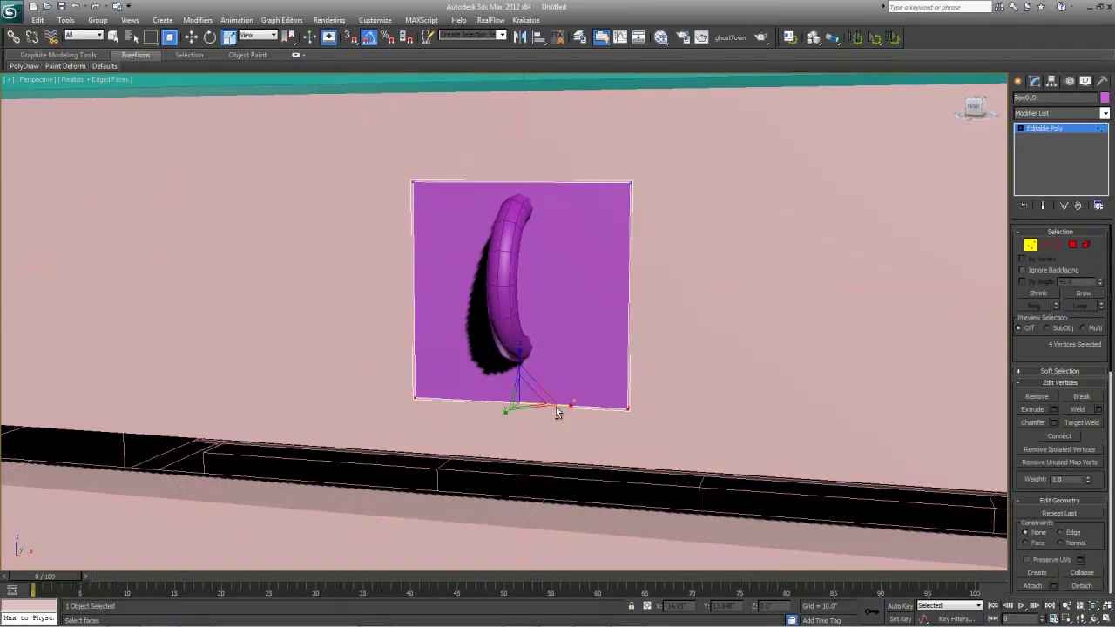
{"action": "left_click_drag", "start_coordinate": [560, 412], "coordinate": [351, 393]}
{"action": "middle_click_drag", "start_coordinate": [447, 294], "coordinate": [477, 291], "text": "alt"}
{"action": "scroll", "coordinate": [476, 292], "scroll_direction": "down", "scroll_amount": 2}
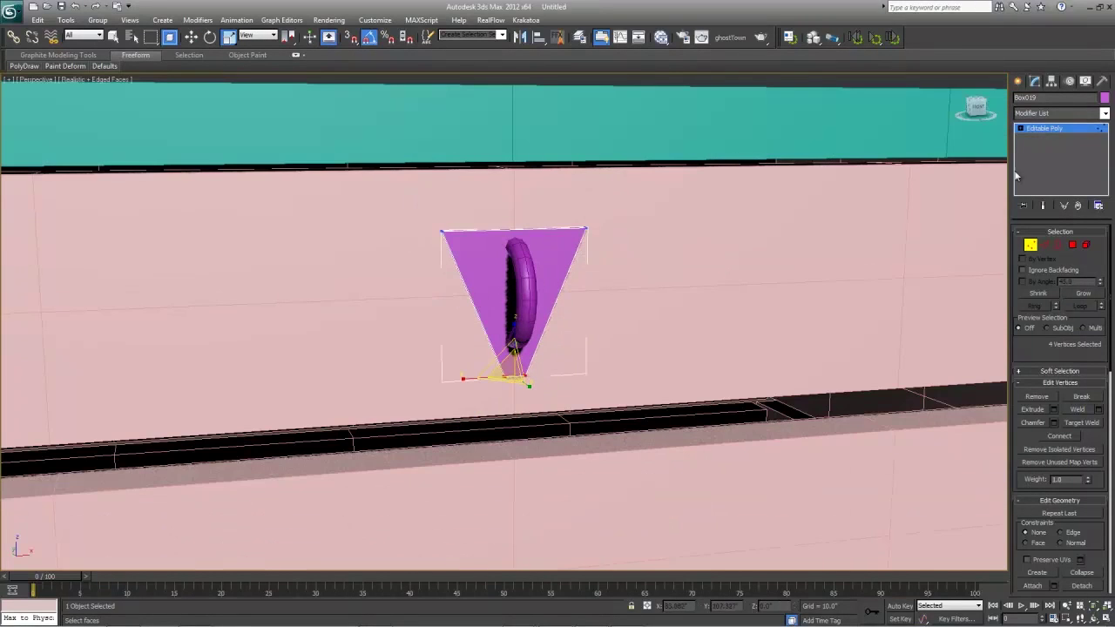
{"action": "left_click", "coordinate": [1059, 127]}
- Deselect everything and turn off the edged-faces display in the perspective view
{"action": "middle_click_drag", "start_coordinate": [571, 380], "coordinate": [562, 341]}
{"action": "scroll", "coordinate": [565, 364], "scroll_direction": "down", "scroll_amount": 5}
{"action": "left_click", "coordinate": [839, 380]}
{"action": "middle_click_drag", "start_coordinate": [839, 380], "coordinate": [811, 392], "text": "alt"}
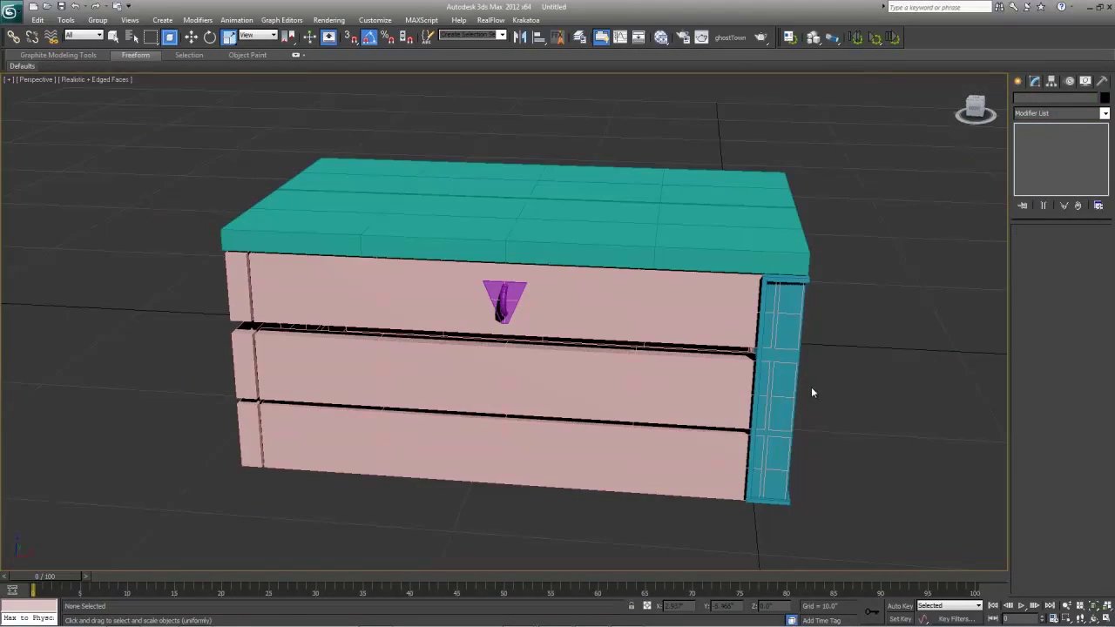
{"action": "key", "text": "F4"}
- Save the scene as Crate in the H:\YT\Tutorials\TexturingPipeline folder
{"action": "key", "text": "ctrl+s"}
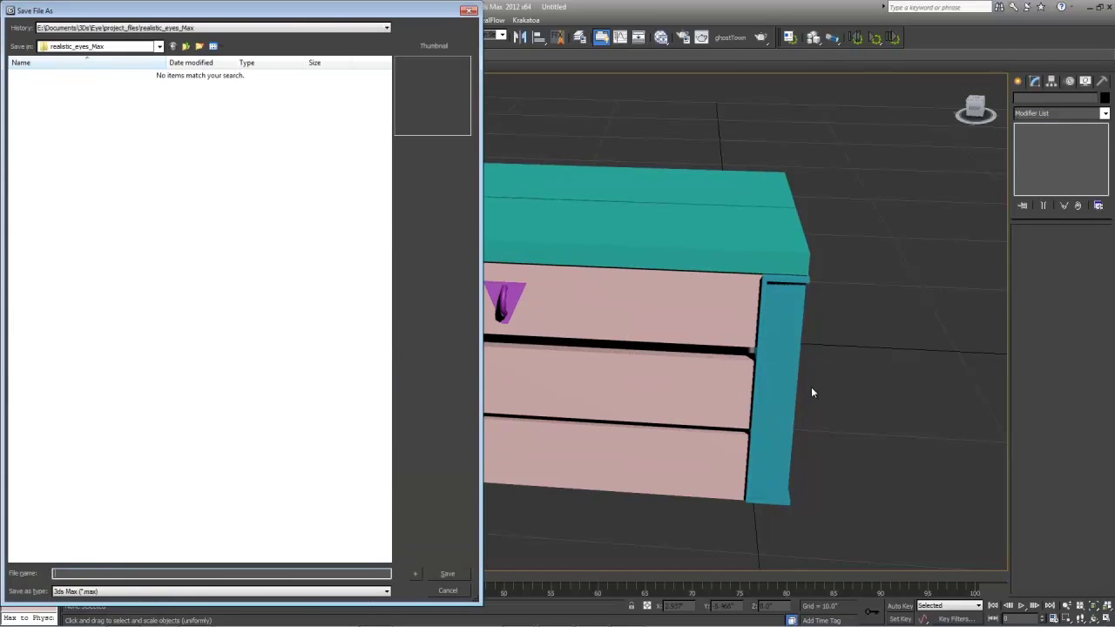
{"action": "left_click", "coordinate": [262, 30]}
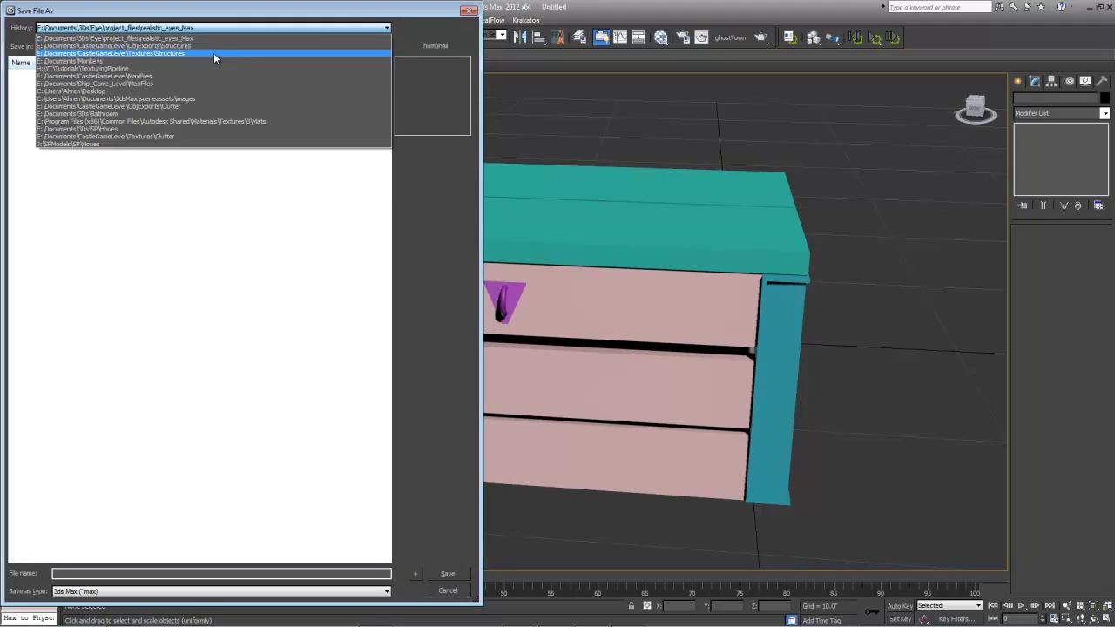
{"action": "key", "text": "Down"}
{"action": "key", "text": "Down"}
{"action": "key", "text": "Down"}
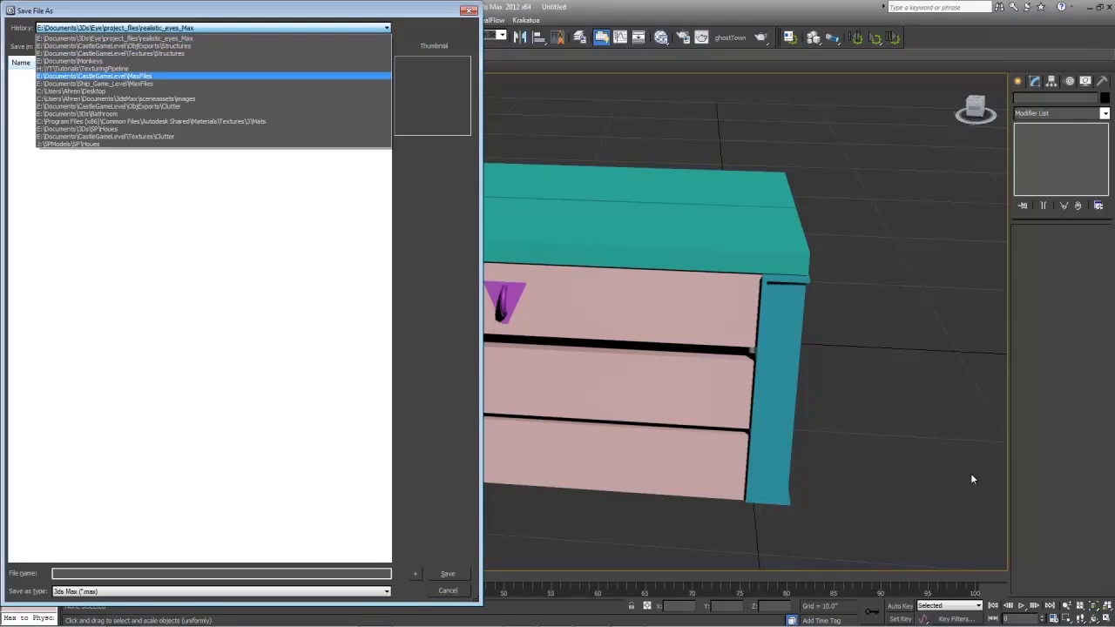
{"action": "left_click", "coordinate": [183, 68]}
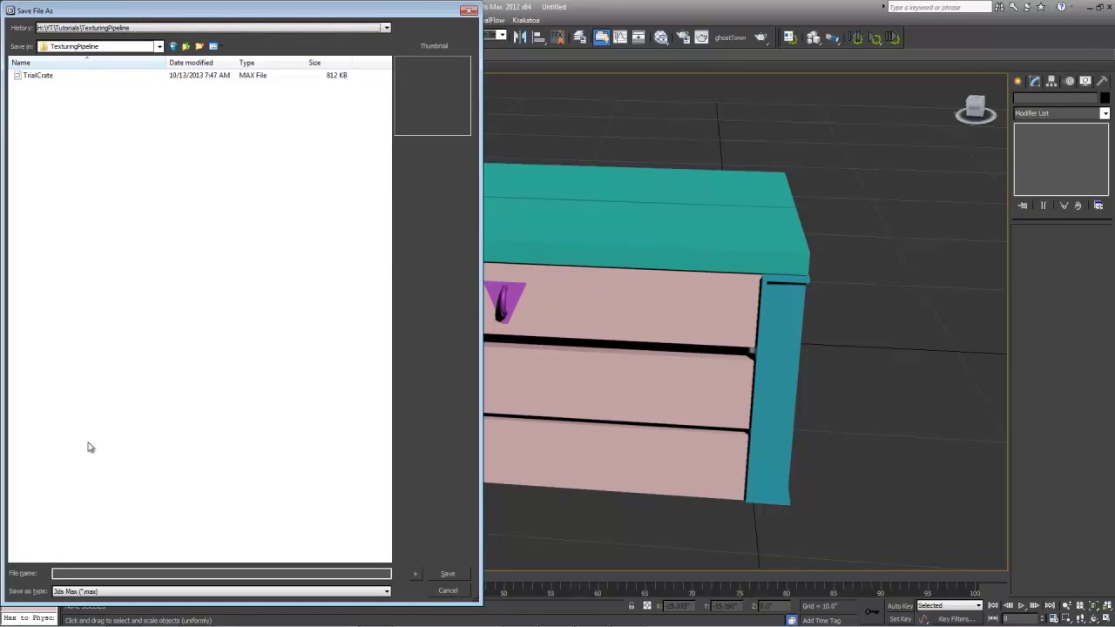
{"action": "left_click", "coordinate": [77, 573]}
{"action": "type", "text": "Crate"}
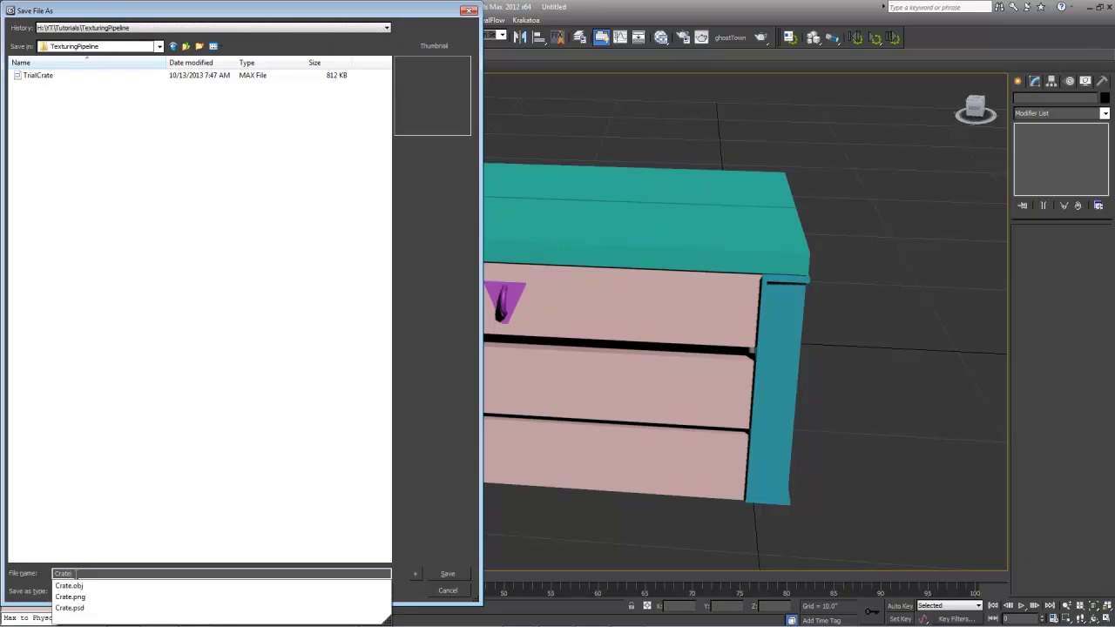
{"action": "key", "text": "Return"}
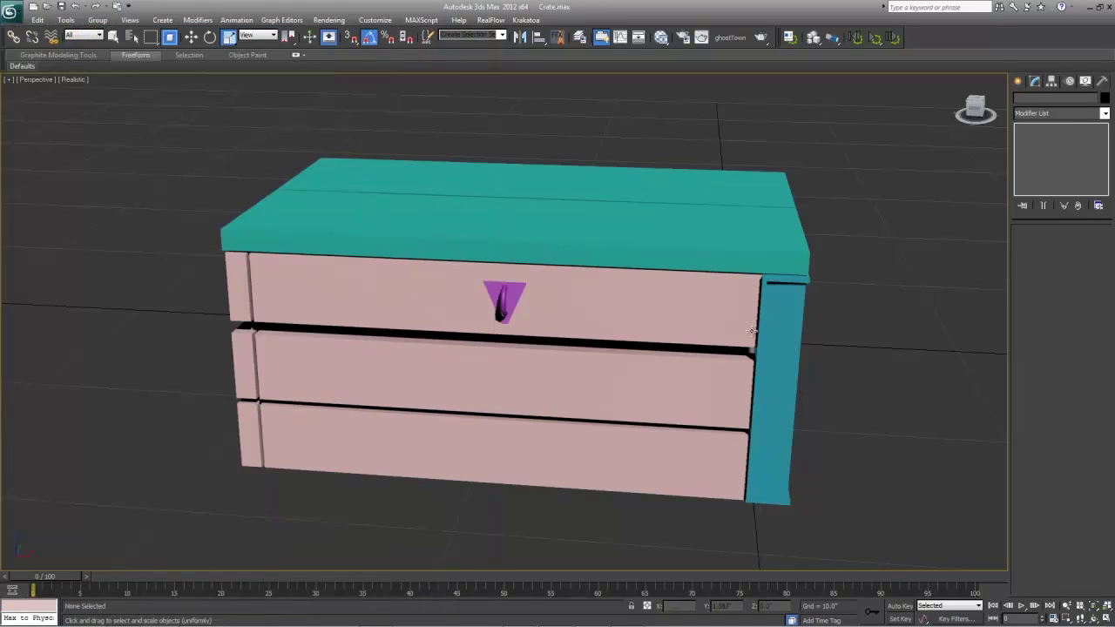
- Draw a flat box on the ground in front of the crate, about 0.9 in wide and 0.18 in high, with edged faces shown
{"action": "middle_click_drag", "start_coordinate": [751, 332], "coordinate": [720, 330]}
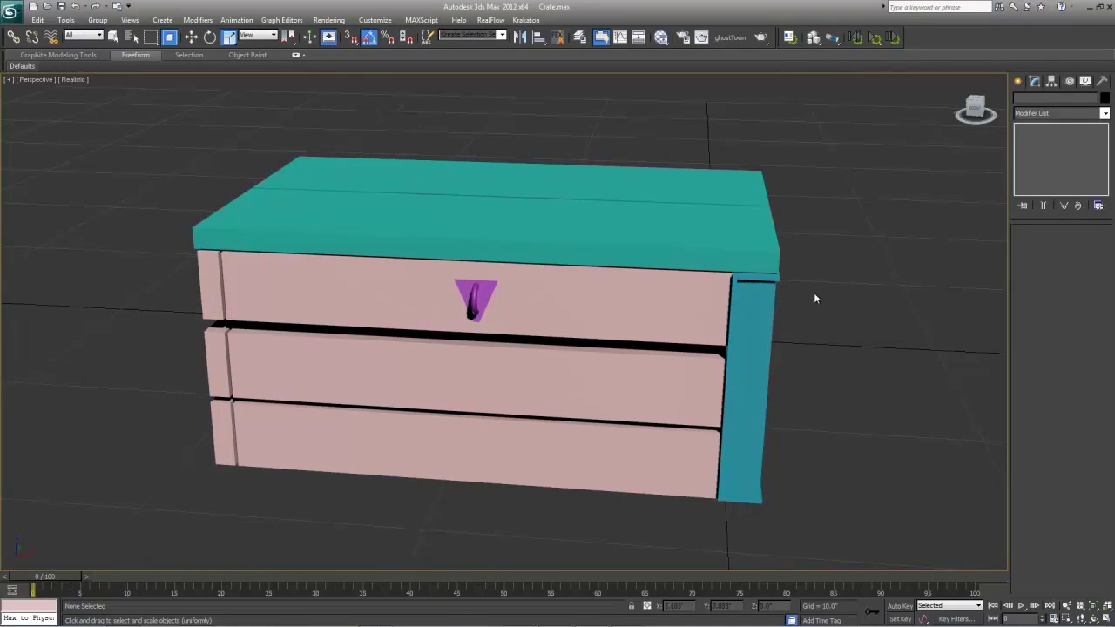
{"action": "scroll", "coordinate": [626, 286], "scroll_direction": "up", "scroll_amount": 4}
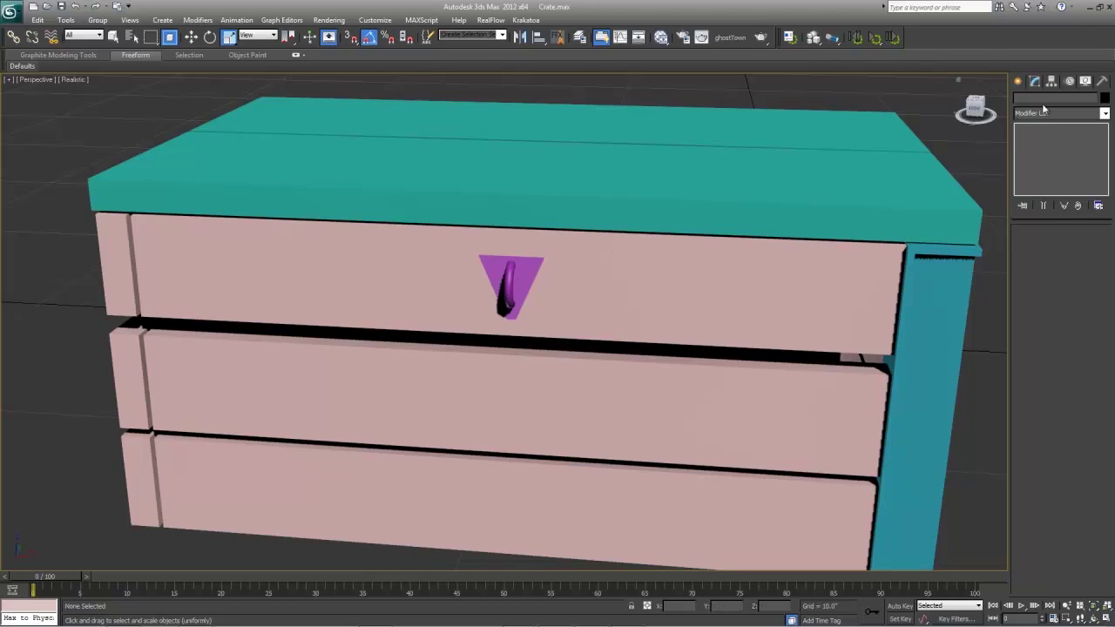
{"action": "left_click", "coordinate": [1018, 81]}
{"action": "left_click", "coordinate": [1040, 156]}
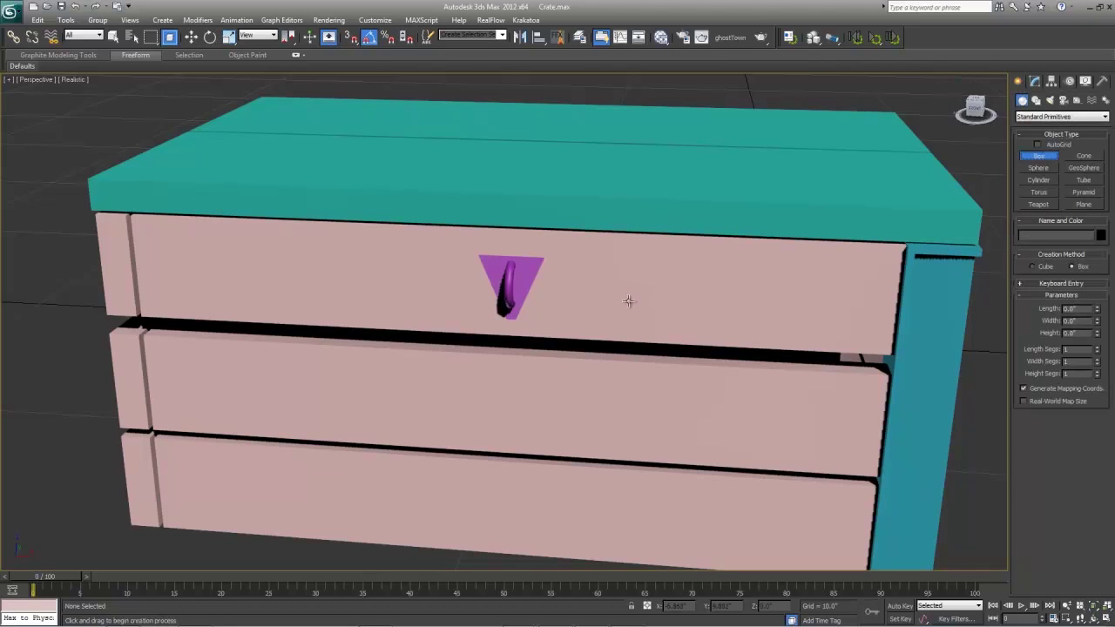
{"action": "left_click_drag", "start_coordinate": [599, 321], "coordinate": [581, 269]}
{"action": "right_click", "coordinate": [581, 269]}
{"action": "middle_click_drag", "start_coordinate": [585, 401], "coordinate": [597, 304]}
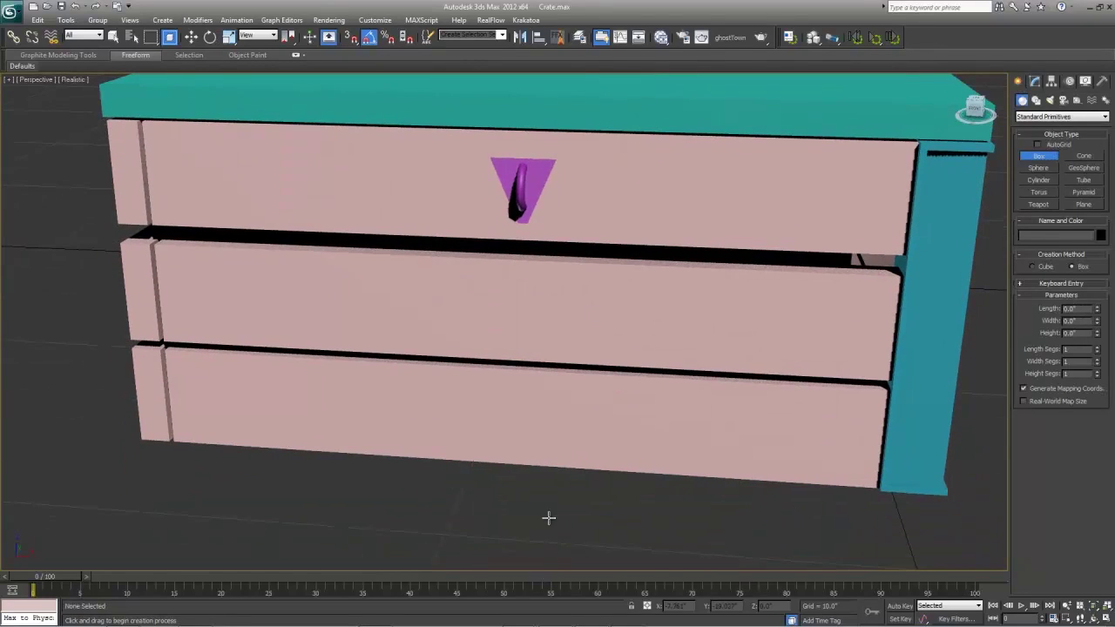
{"action": "left_click_drag", "start_coordinate": [541, 490], "coordinate": [482, 554]}
{"action": "left_click", "coordinate": [484, 548]}
{"action": "key", "text": "r"}
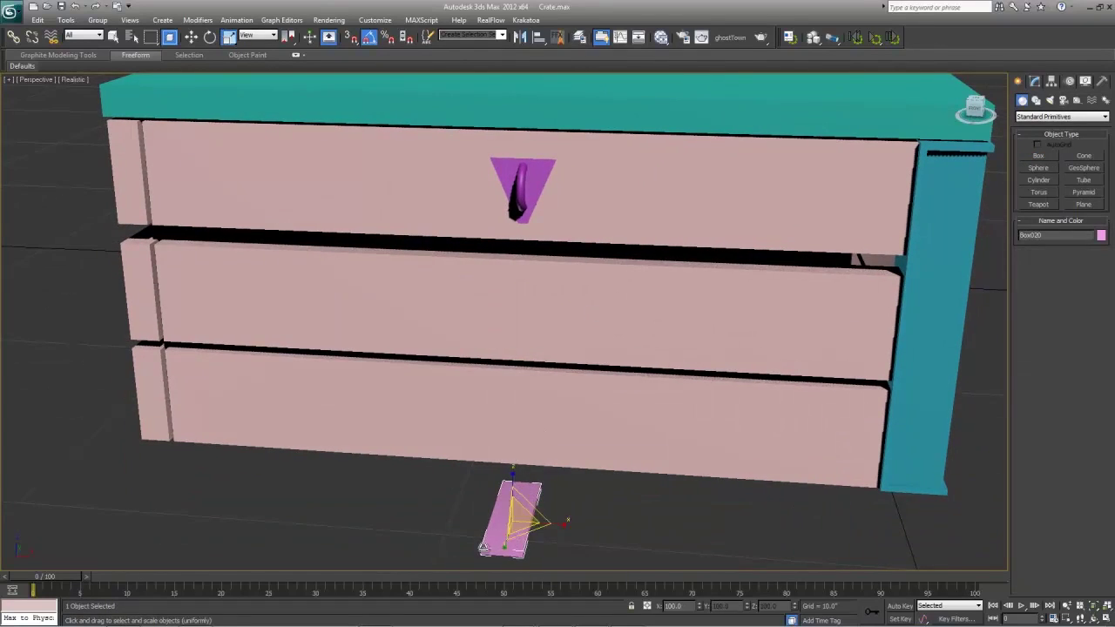
{"action": "middle_click_drag", "start_coordinate": [509, 544], "coordinate": [512, 486]}
{"action": "key", "text": "F4"}
{"action": "key", "text": "z"}
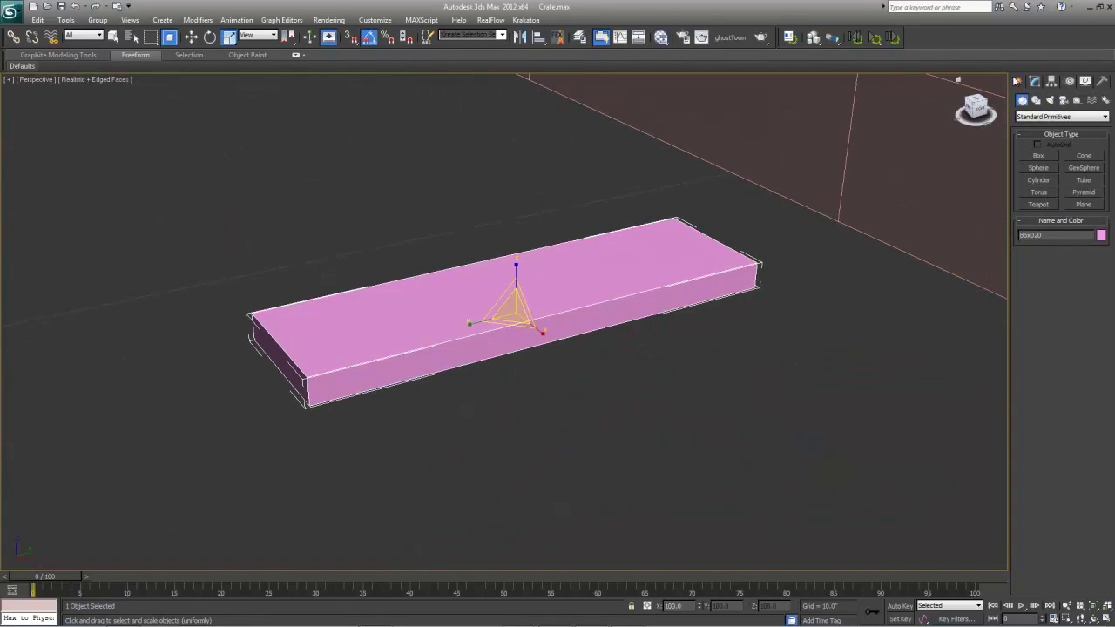
- Set the box's length to 2.75 in, width to 1.5 in and height to 0.1 in
{"action": "left_click", "coordinate": [1035, 80]}
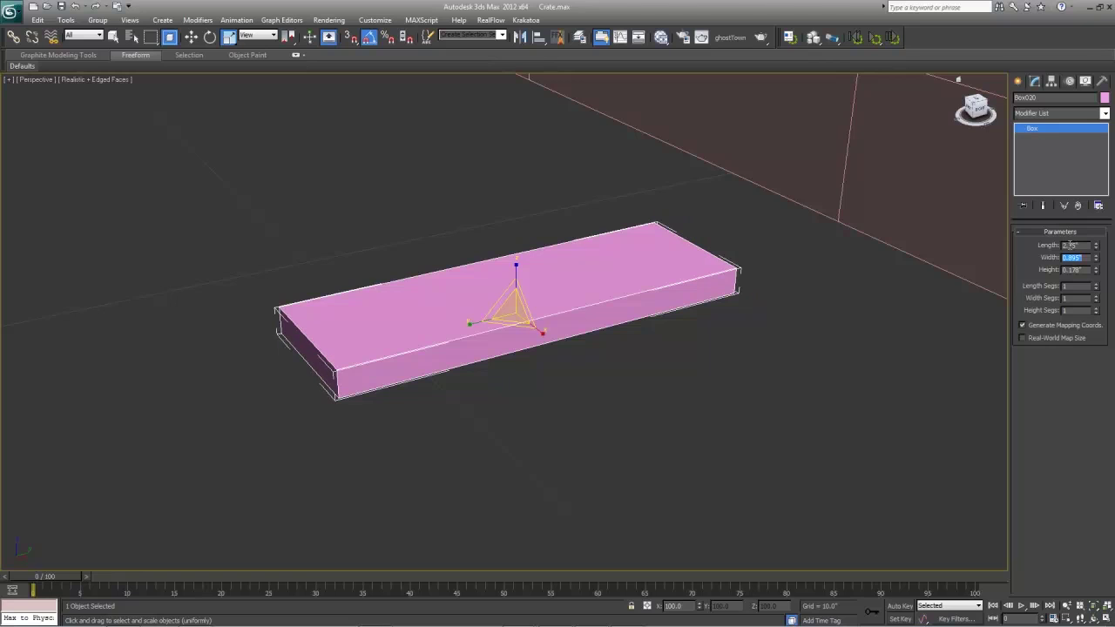
{"action": "type", "text": ".5"}
{"action": "key", "text": "Tab"}
{"action": "type", "text": "0.1"}
{"action": "key", "text": "Return"}
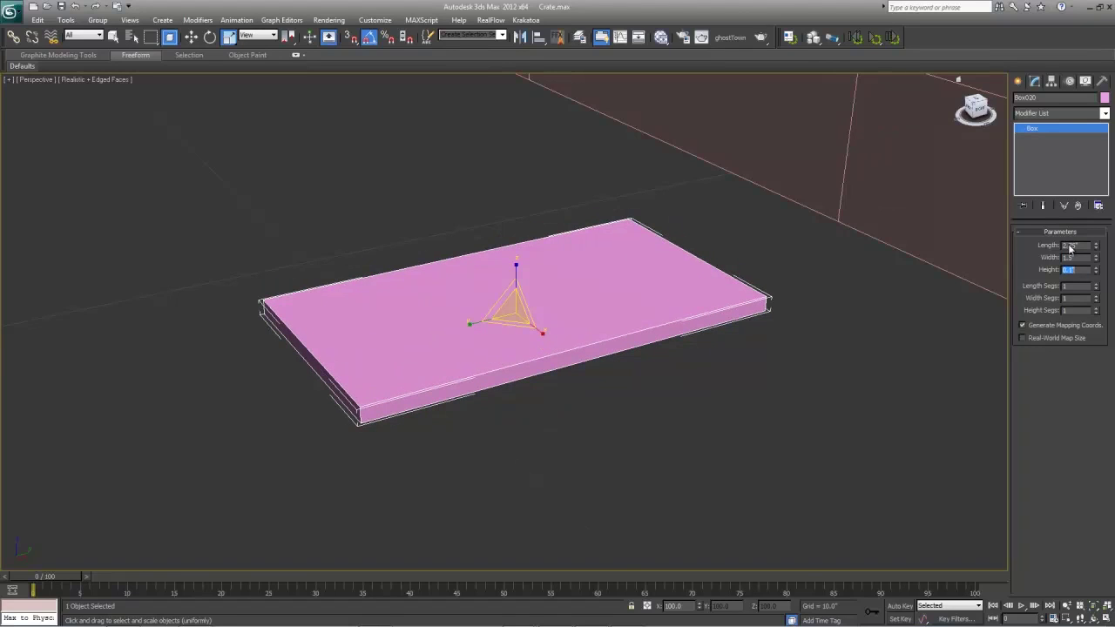
- Rotate the box upright and move it to the crate front at the handle, about Y -16.391 in and Z 7.54 in
{"action": "scroll", "coordinate": [502, 343], "scroll_direction": "down", "scroll_amount": 8}
{"action": "key", "text": "e"}
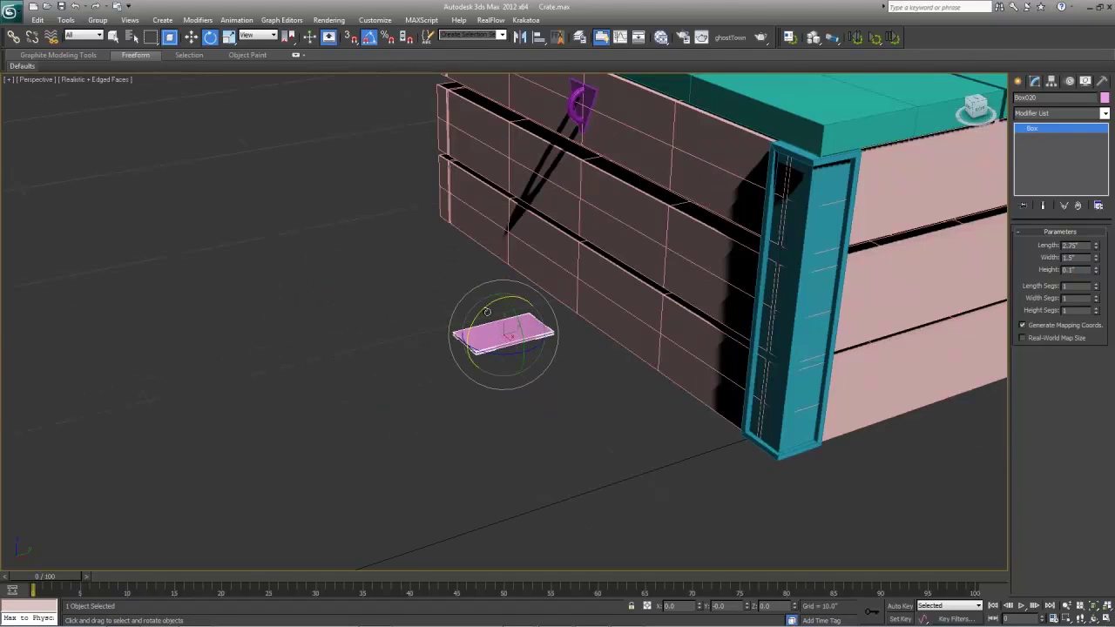
{"action": "left_click_drag", "start_coordinate": [487, 312], "coordinate": [505, 96]}
{"action": "key", "text": "w"}
{"action": "middle_click_drag", "start_coordinate": [506, 95], "coordinate": [527, 232]}
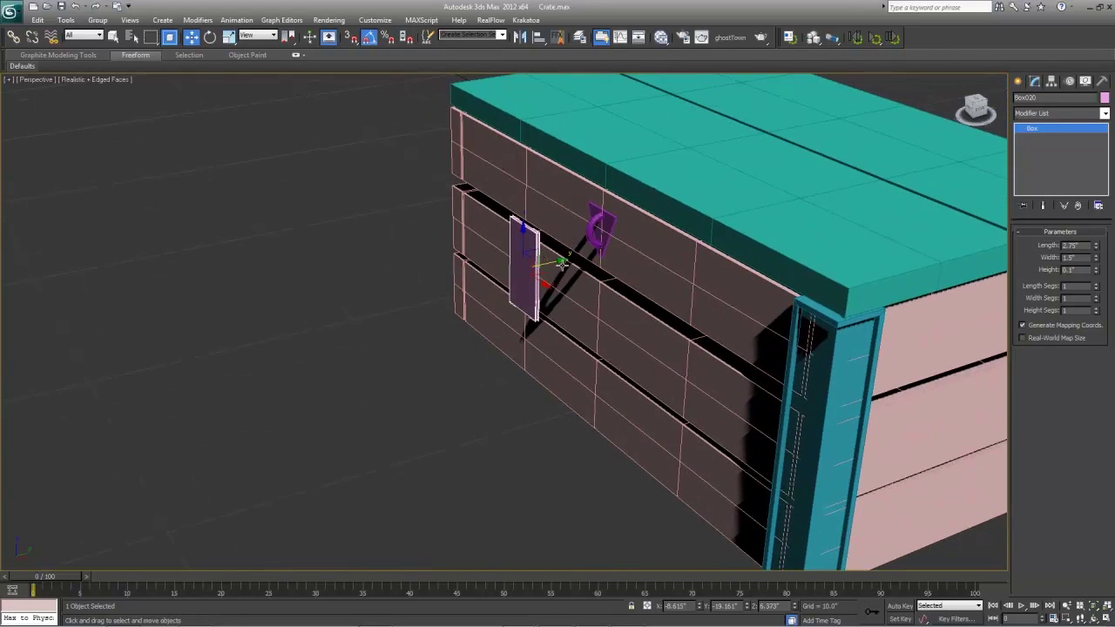
{"action": "left_click_drag", "start_coordinate": [554, 264], "coordinate": [601, 181]}
- Centre the box horizontally on the handle in the Front view using snapping, at X -8.789 in
{"action": "key", "text": "z"}
{"action": "middle_click_drag", "start_coordinate": [622, 256], "coordinate": [709, 256], "text": "alt"}
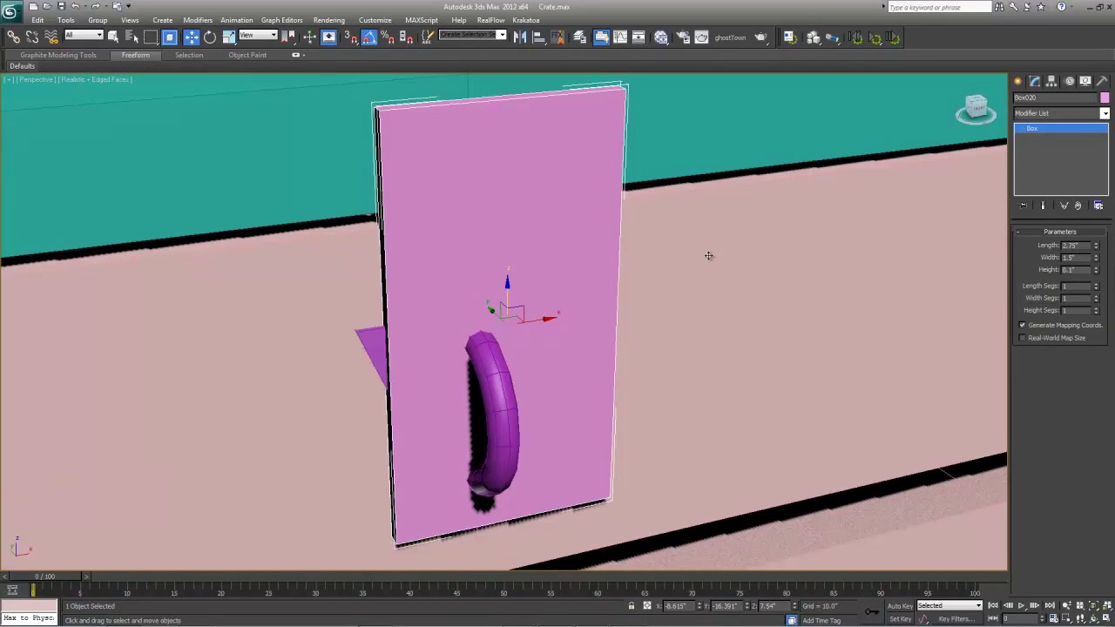
{"action": "key", "text": "alt+w"}
{"action": "key", "text": "s"}
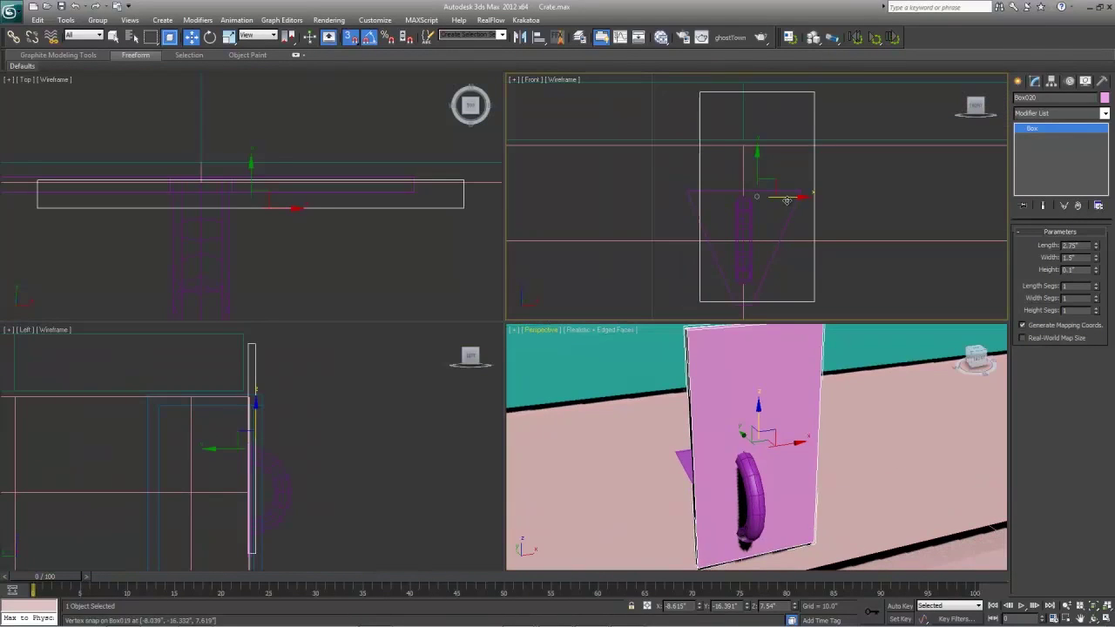
{"action": "left_click_drag", "start_coordinate": [789, 196], "coordinate": [744, 196]}
{"action": "key", "text": "alt+w"}
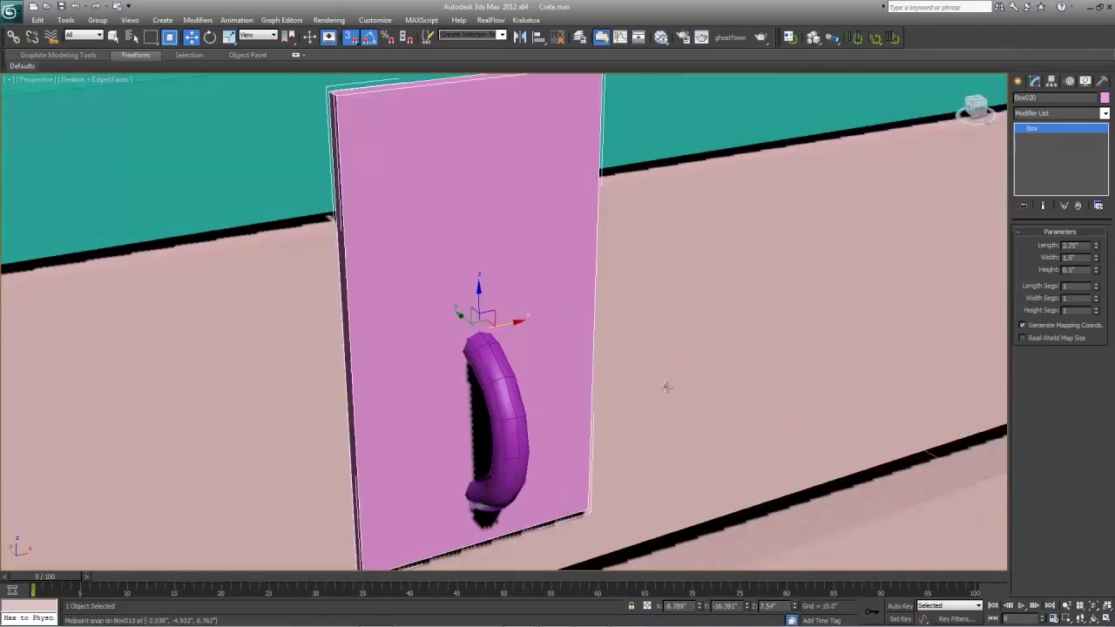
- Raise the box slightly and pull it outward clear of the lid, to Y -16.517 in and Z 7.667 in
{"action": "middle_click_drag", "start_coordinate": [665, 386], "coordinate": [597, 391], "text": "alt"}
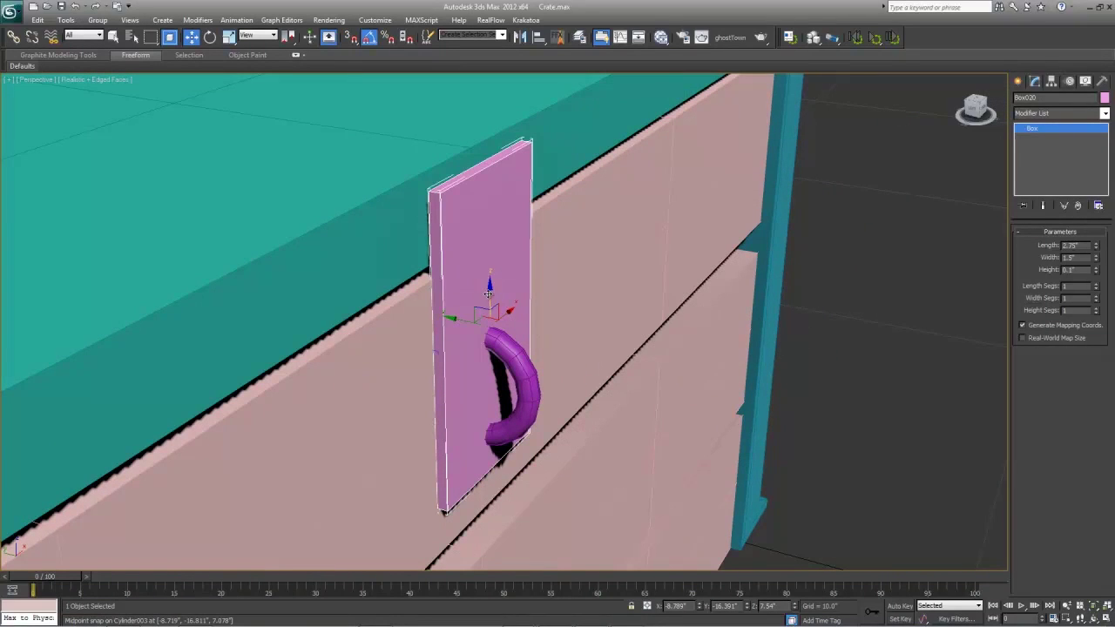
{"action": "left_click_drag", "start_coordinate": [488, 294], "coordinate": [492, 285]}
{"action": "middle_click_drag", "start_coordinate": [455, 307], "coordinate": [469, 339], "text": "alt"}
{"action": "left_click_drag", "start_coordinate": [463, 310], "coordinate": [515, 292]}
{"action": "key", "text": "e"}
{"action": "key", "text": "w"}
{"action": "left_click_drag", "start_coordinate": [454, 311], "coordinate": [461, 310]}
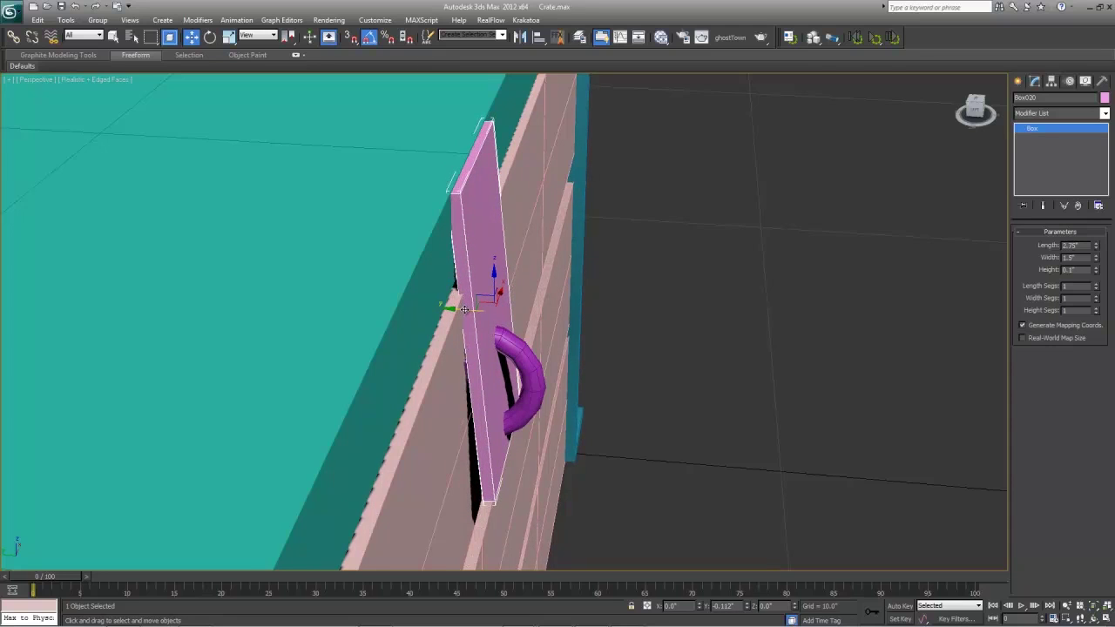
{"action": "middle_click_drag", "start_coordinate": [480, 356], "coordinate": [513, 296], "text": "alt"}
{"action": "middle_click_drag", "start_coordinate": [514, 376], "coordinate": [534, 314], "text": "alt"}
{"action": "left_click_drag", "start_coordinate": [461, 204], "coordinate": [479, 204]}
{"action": "key", "text": "z"}
{"action": "middle_click_drag", "start_coordinate": [612, 342], "coordinate": [528, 348], "text": "alt"}
- Convert the upright box to Editable Poly in the Front view
{"action": "key", "text": "alt+w"}
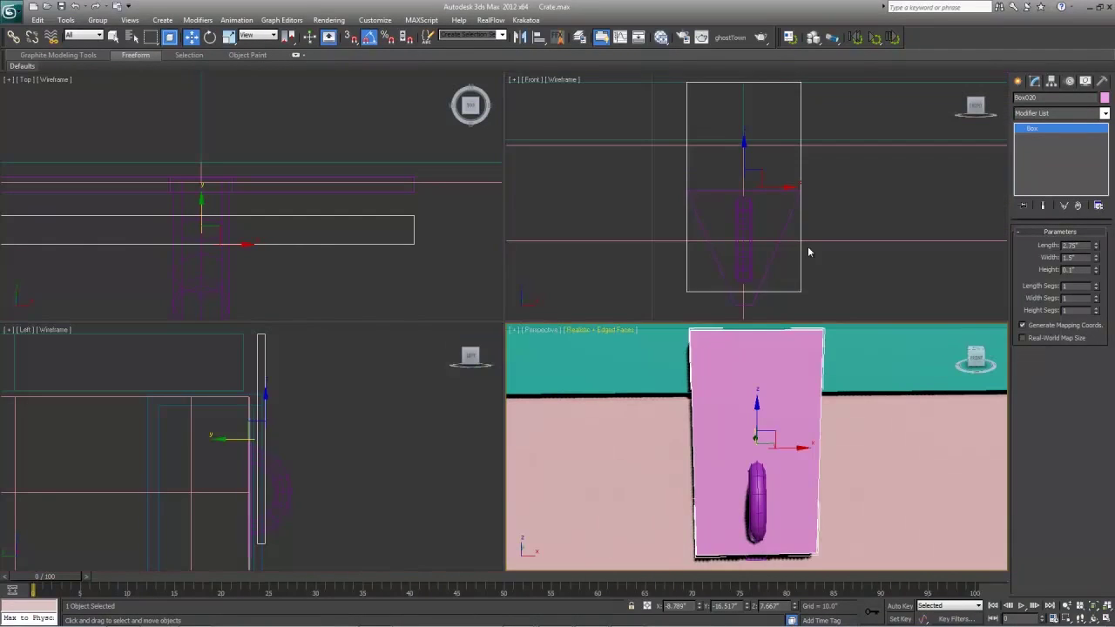
{"action": "right_click", "coordinate": [810, 240]}
{"action": "right_click", "coordinate": [820, 222]}
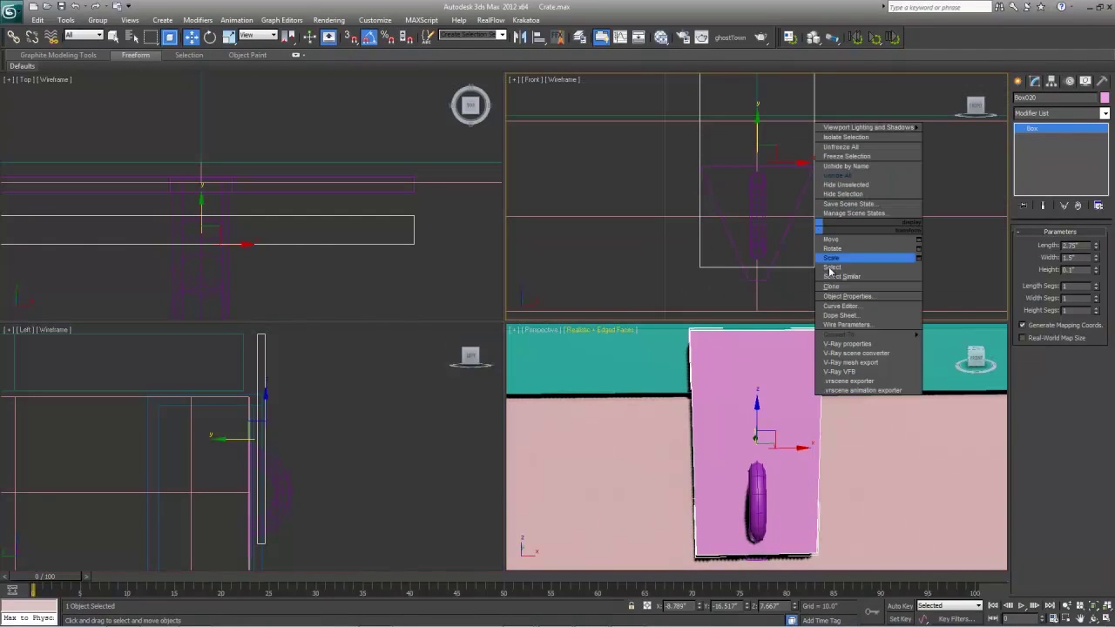
{"action": "mouse_move", "coordinate": [906, 335]}
{"action": "left_click", "coordinate": [945, 345]}
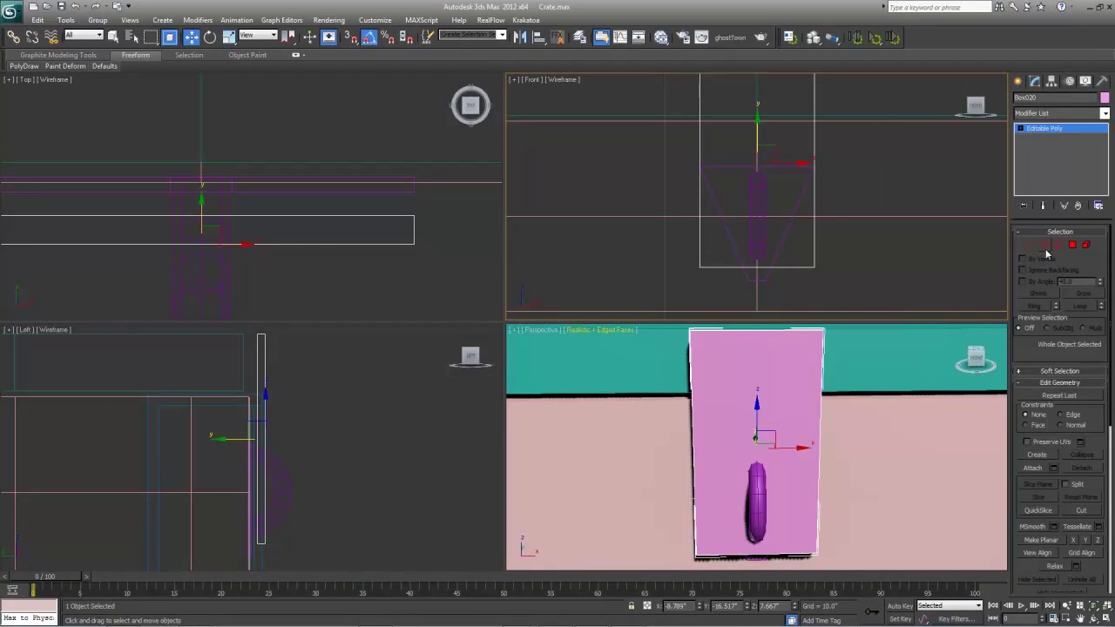
- Ring-select the box's horizontal edges and connect them with 2 segments and a pinch of -30
{"action": "left_click", "coordinate": [1046, 245]}
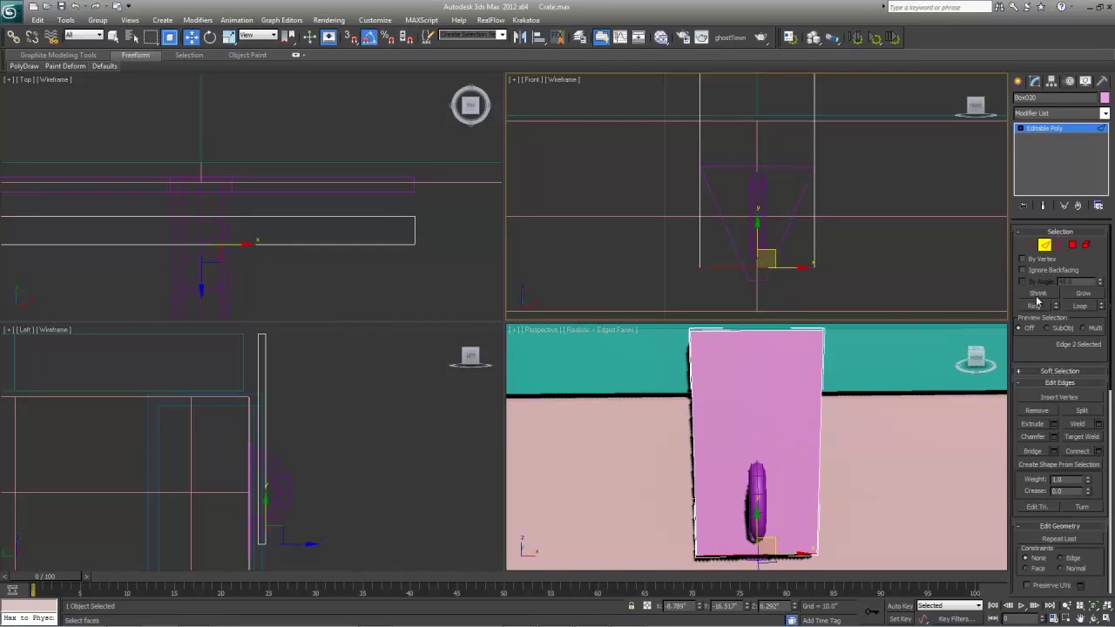
{"action": "left_click", "coordinate": [1035, 308]}
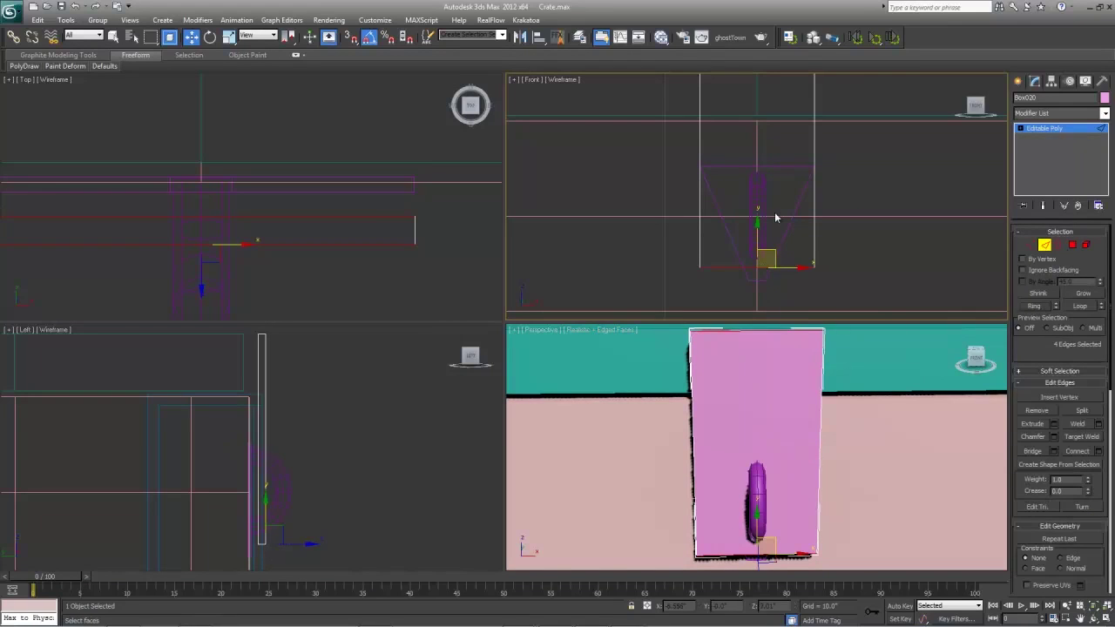
{"action": "key", "text": "alt+w"}
{"action": "scroll", "coordinate": [452, 230], "scroll_direction": "down", "scroll_amount": 2}
{"action": "middle_click_drag", "start_coordinate": [453, 230], "coordinate": [466, 267]}
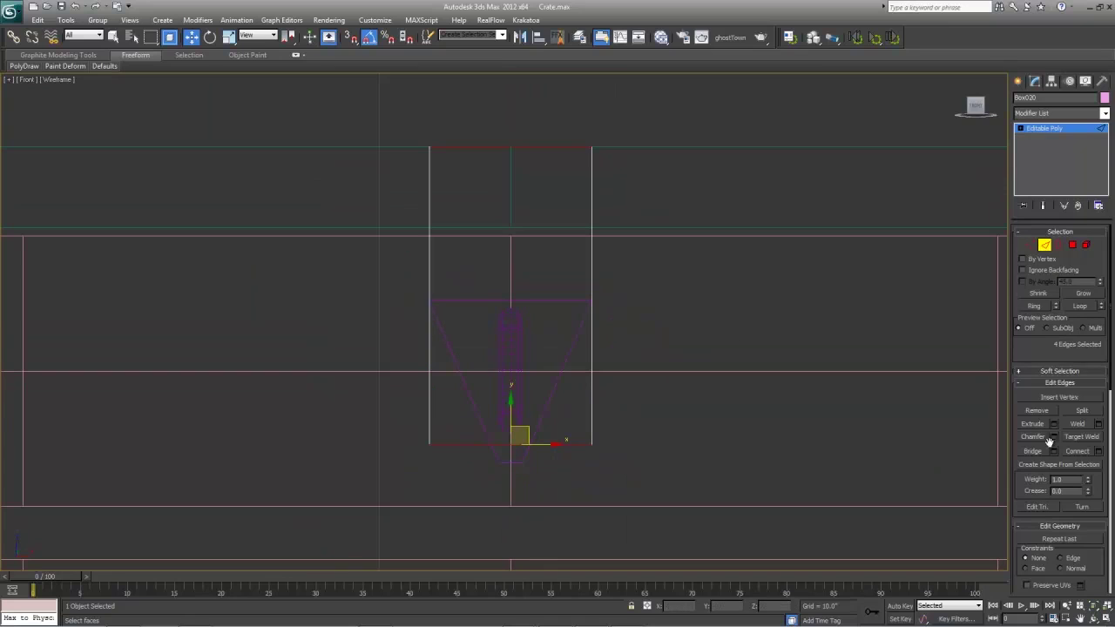
{"action": "left_click", "coordinate": [1099, 452]}
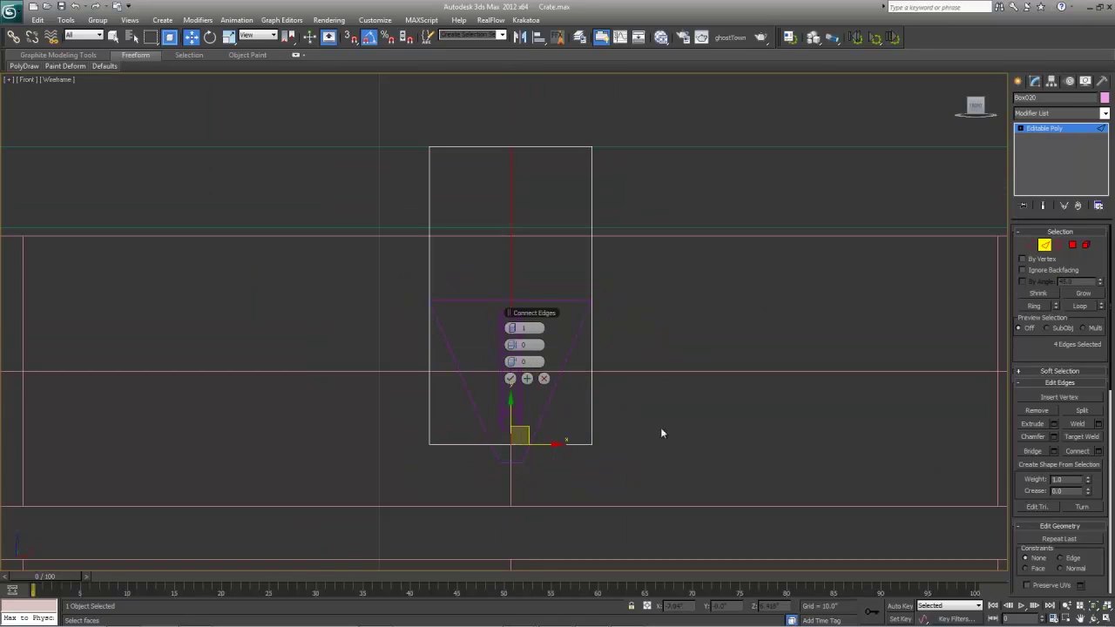
{"action": "left_click", "coordinate": [515, 330]}
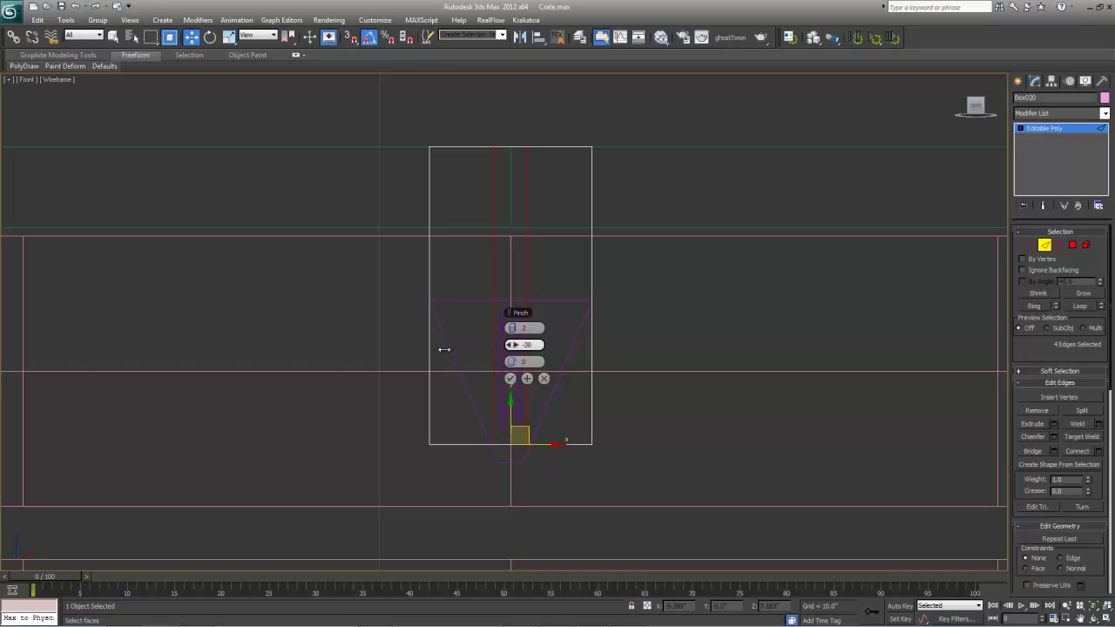
{"action": "left_click", "coordinate": [511, 378]}
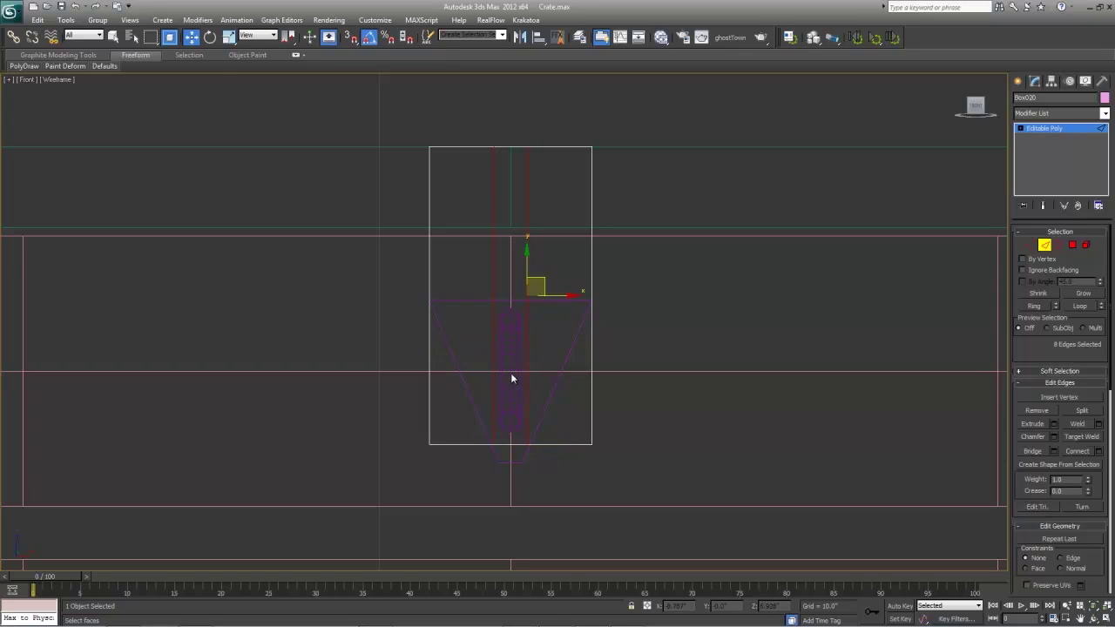
{"action": "left_click", "coordinate": [92, 57]}
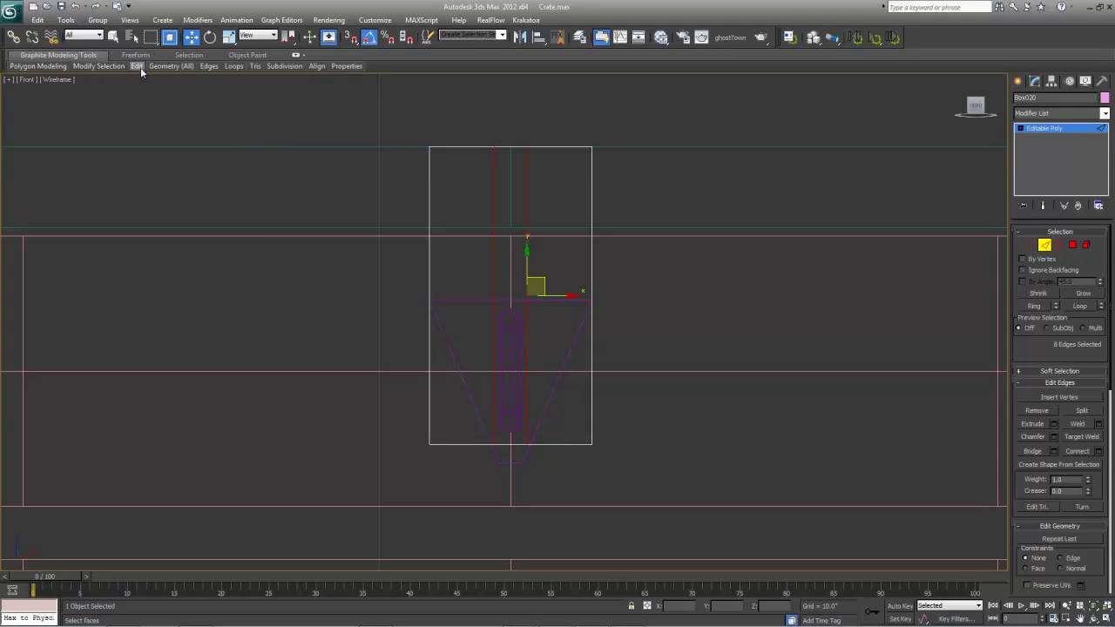
{"action": "mouse_move", "coordinate": [140, 67]}
{"action": "left_click", "coordinate": [231, 96]}
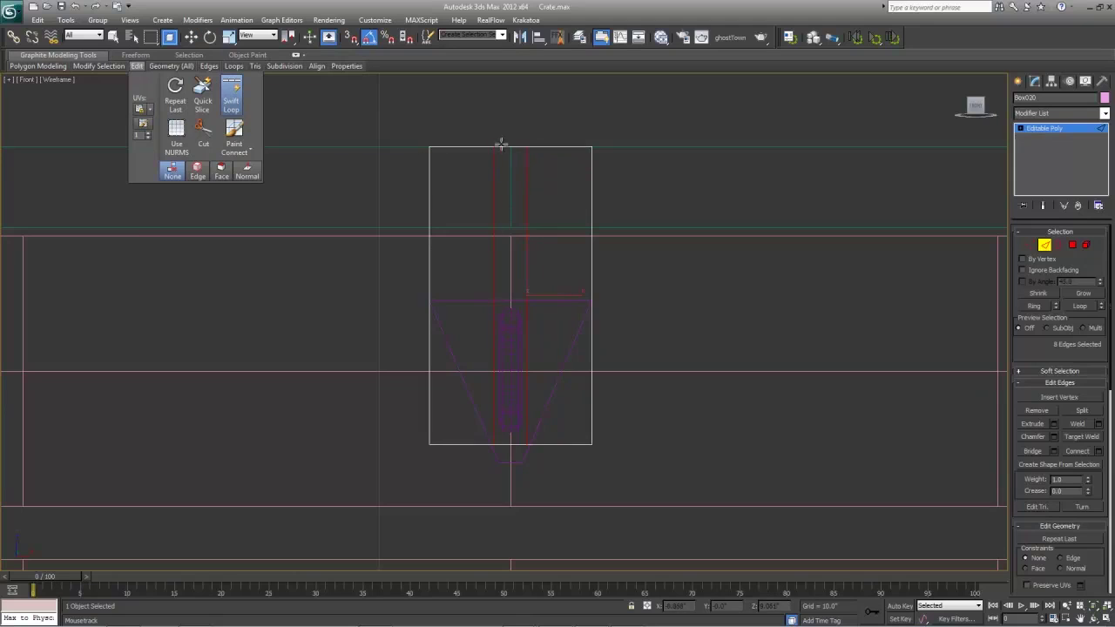
{"action": "right_click", "coordinate": [541, 119]}
{"action": "left_click", "coordinate": [524, 120]}
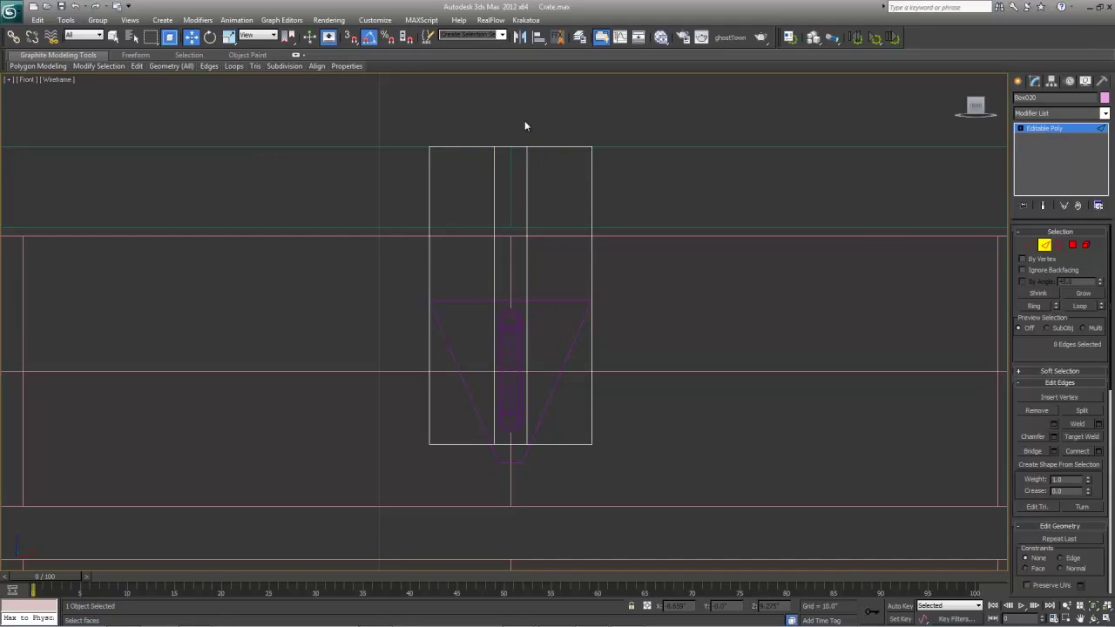
- Ring-select the plate's vertical edges, connect them with 1 segment, and move the new edge loop down to the handle's upper end
{"action": "left_click", "coordinate": [526, 276]}
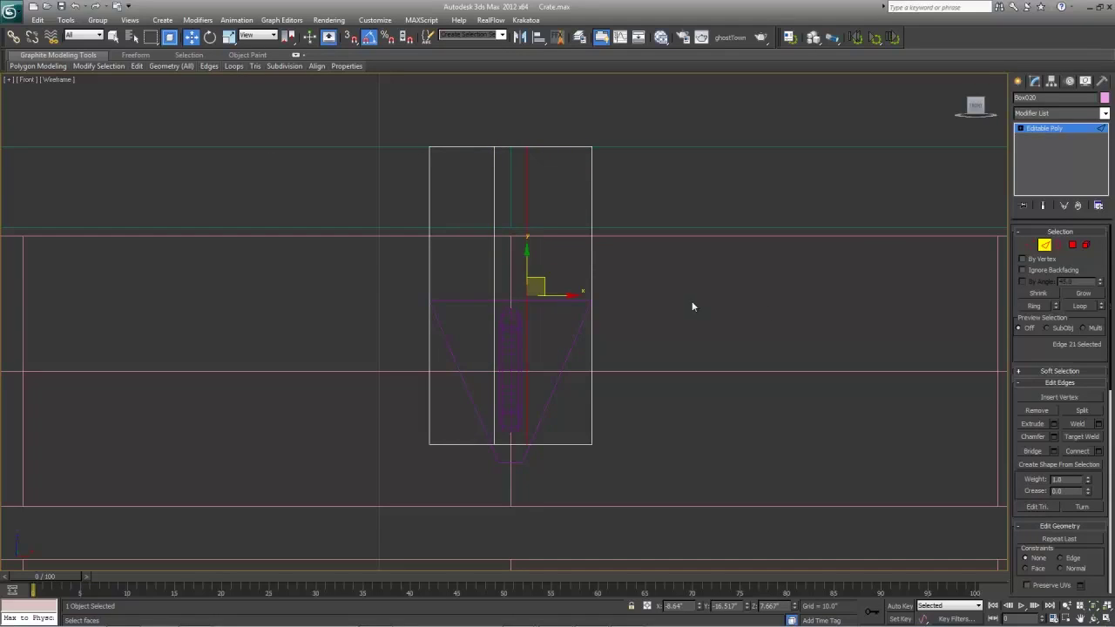
{"action": "left_click", "coordinate": [1033, 306]}
{"action": "left_click", "coordinate": [1098, 451]}
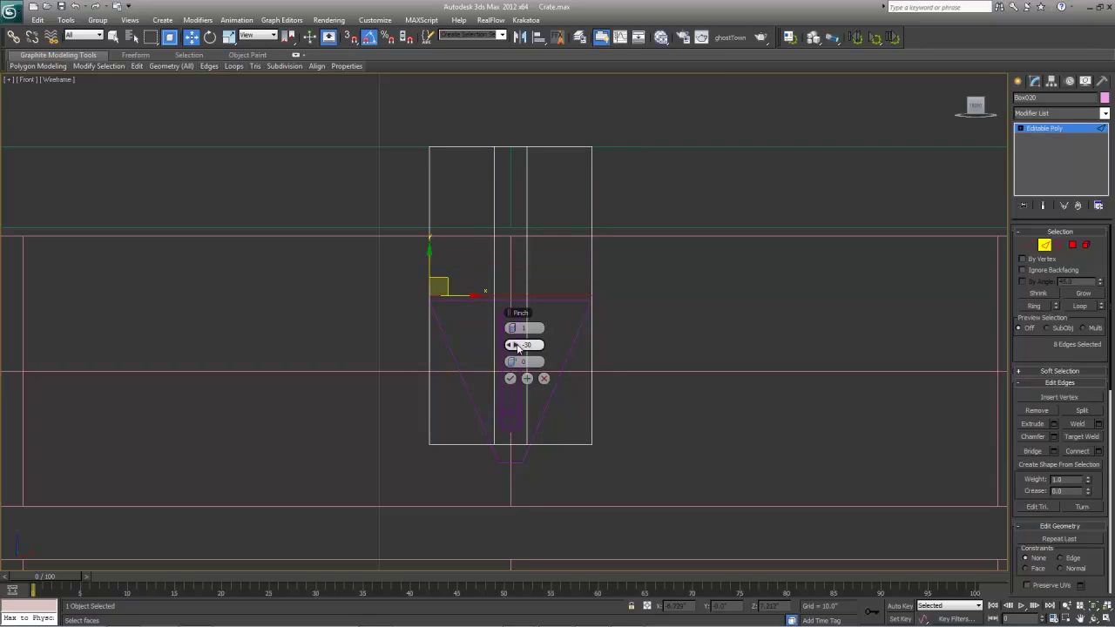
{"action": "left_click", "coordinate": [510, 378]}
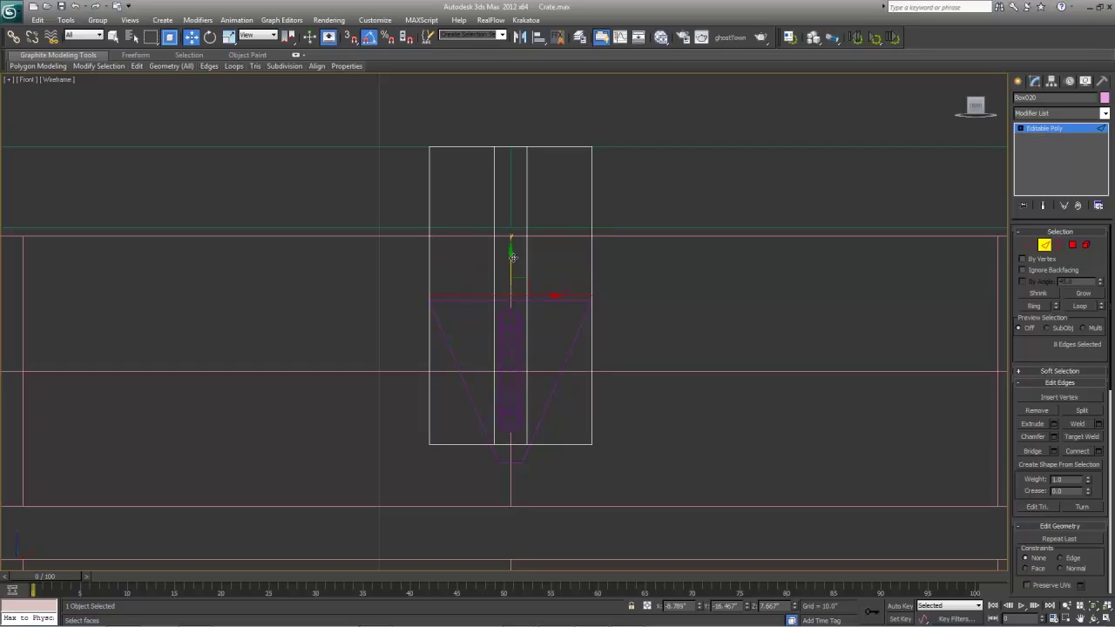
{"action": "left_click_drag", "start_coordinate": [513, 258], "coordinate": [513, 264]}
- Connect the lower vertical edges with 1 segment and lower the new loop to the handle's bottom end, at Z 6.38 in
{"action": "left_click", "coordinate": [591, 422]}
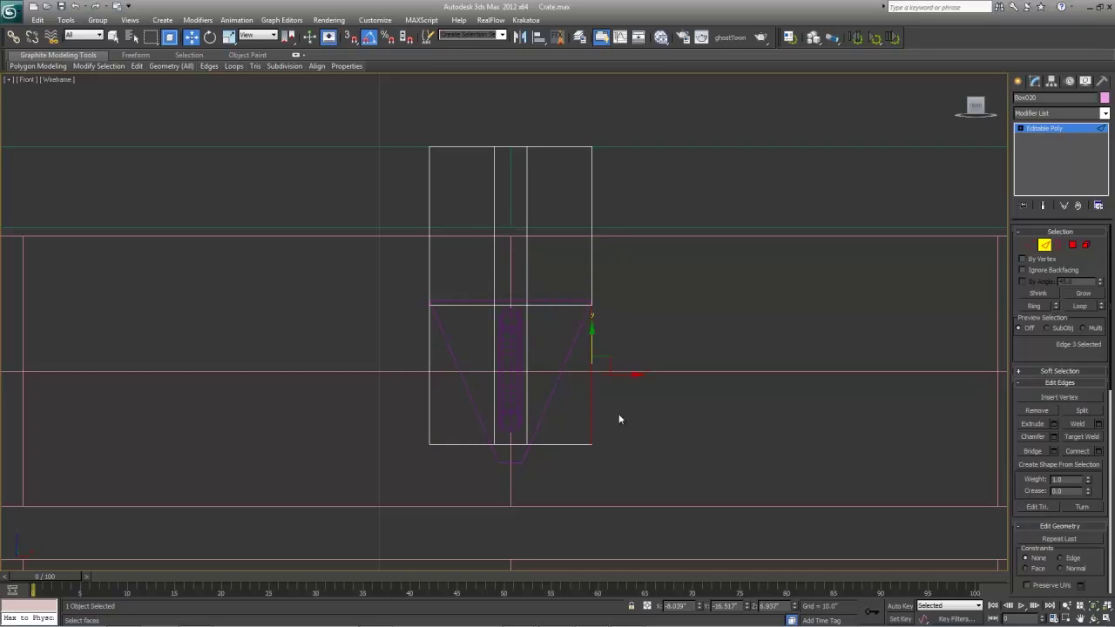
{"action": "left_click", "coordinate": [1030, 306]}
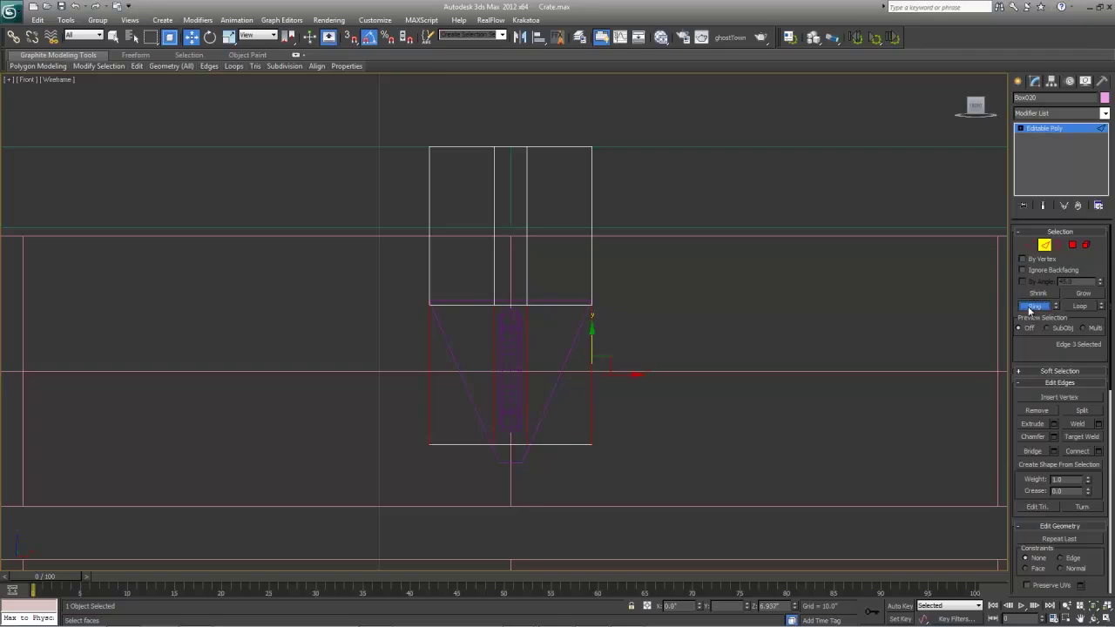
{"action": "left_click", "coordinate": [1099, 451]}
{"action": "left_click", "coordinate": [510, 378]}
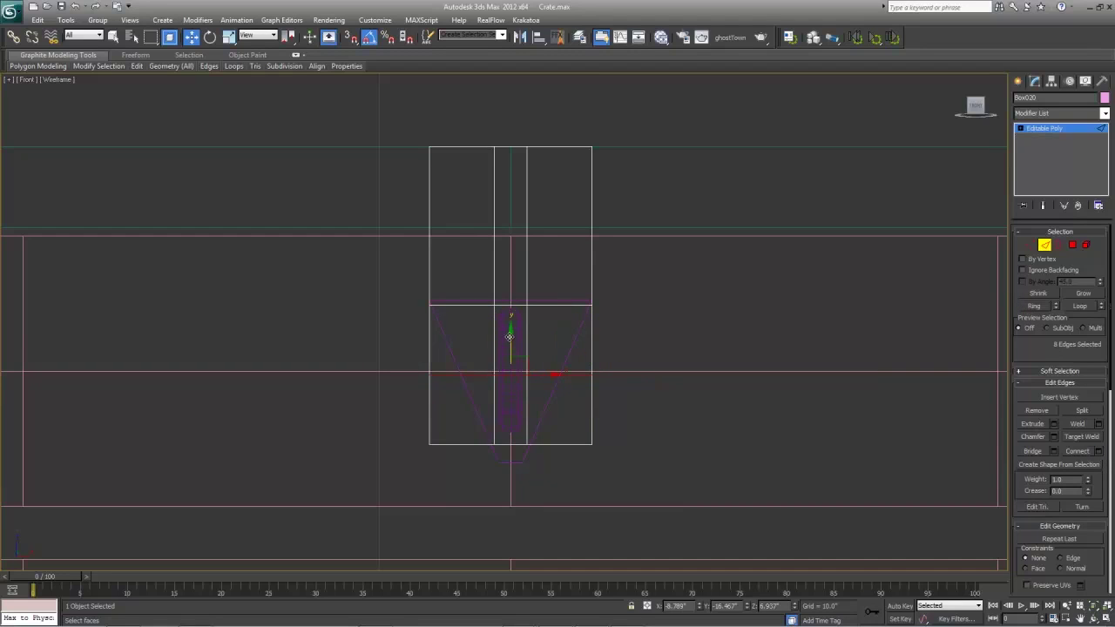
{"action": "left_click_drag", "start_coordinate": [510, 336], "coordinate": [508, 398]}
{"action": "middle_click_drag", "start_coordinate": [510, 401], "coordinate": [546, 324]}
{"action": "scroll", "coordinate": [547, 324], "scroll_direction": "up", "scroll_amount": 2}
{"action": "middle_click_drag", "start_coordinate": [667, 244], "coordinate": [630, 271]}
{"action": "scroll", "coordinate": [629, 271], "scroll_direction": "up", "scroll_amount": 1}
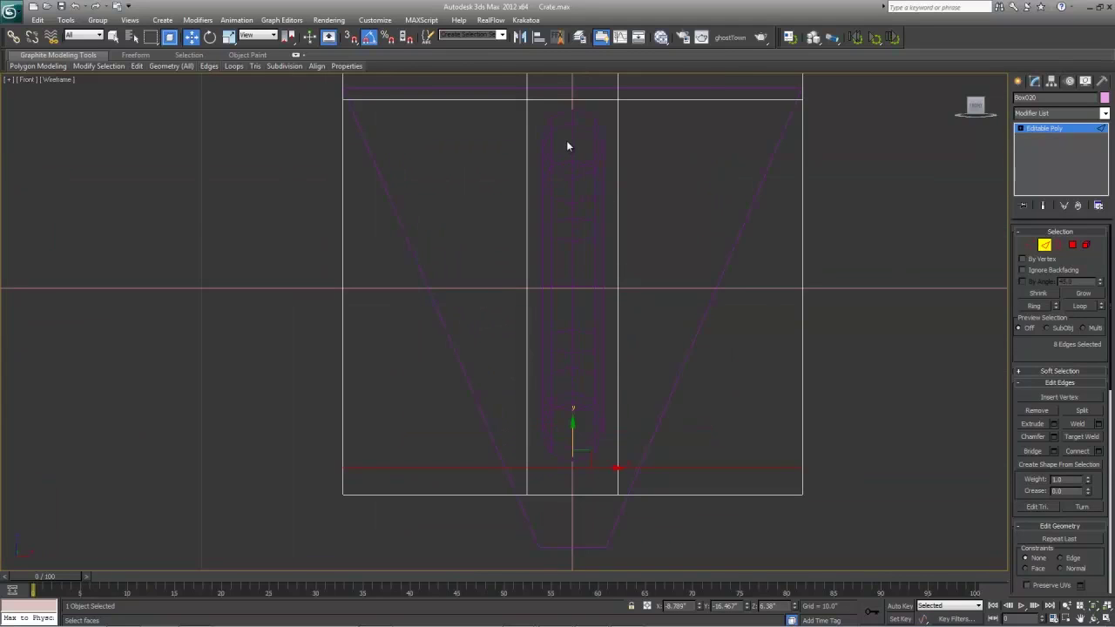
- Bridge the front and back polygons in the plate's centre cell to cut a slot around the handle
{"action": "left_click", "coordinate": [1072, 244]}
{"action": "left_click", "coordinate": [582, 202]}
{"action": "key", "text": "alt+w"}
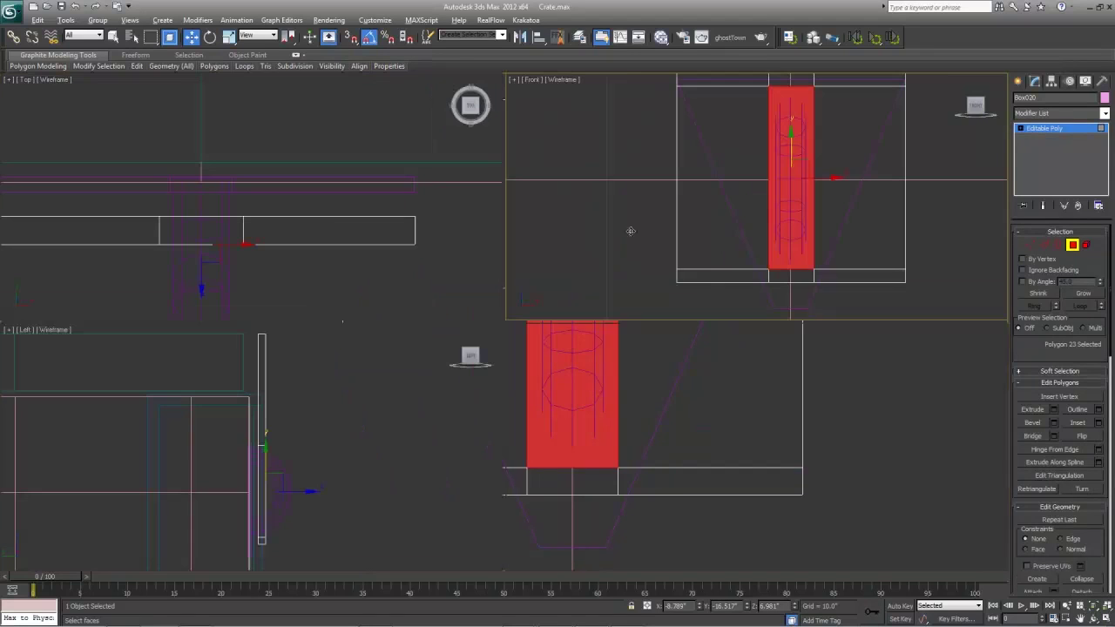
{"action": "right_click", "coordinate": [831, 464]}
{"action": "middle_click_drag", "start_coordinate": [830, 464], "coordinate": [729, 396], "text": "alt"}
{"action": "key", "text": "z"}
{"action": "middle_click_drag", "start_coordinate": [832, 389], "coordinate": [876, 394], "text": "alt"}
{"action": "key", "text": "F3"}
{"action": "left_click", "coordinate": [788, 398], "text": "ctrl"}
{"action": "key", "text": "ctrl+z"}
{"action": "left_click", "coordinate": [772, 398], "text": "ctrl"}
{"action": "key", "text": "alt+w"}
{"action": "key", "text": "F3"}
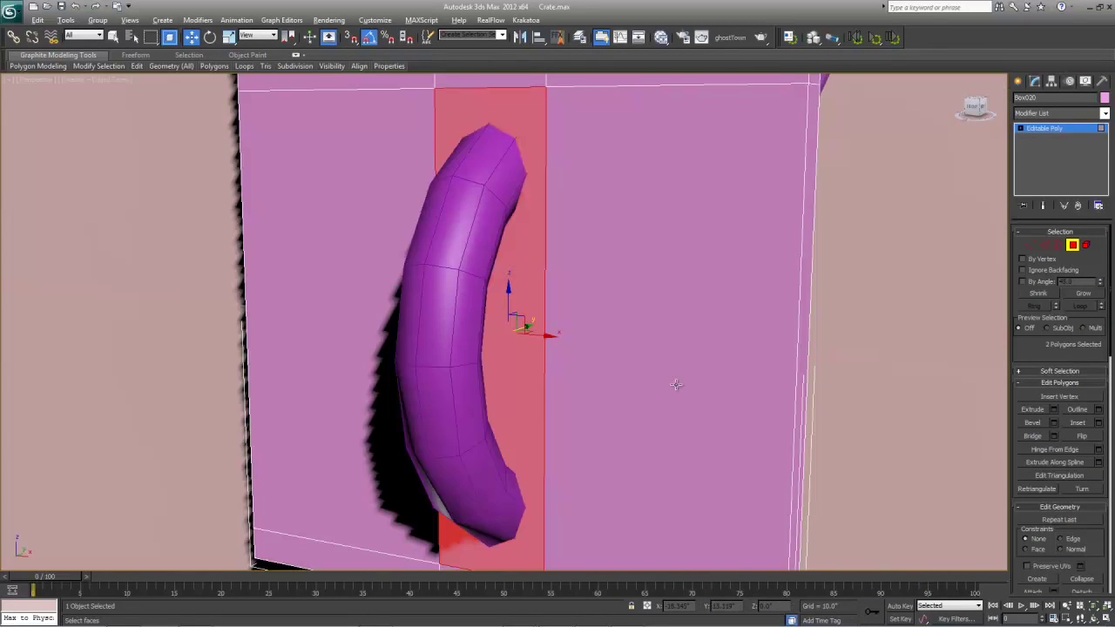
{"action": "scroll", "coordinate": [680, 386], "scroll_direction": "down", "scroll_amount": 4}
{"action": "left_click", "coordinate": [1032, 435]}
{"action": "middle_click_drag", "start_coordinate": [618, 343], "coordinate": [598, 357], "text": "alt"}
{"action": "left_click", "coordinate": [1054, 129]}
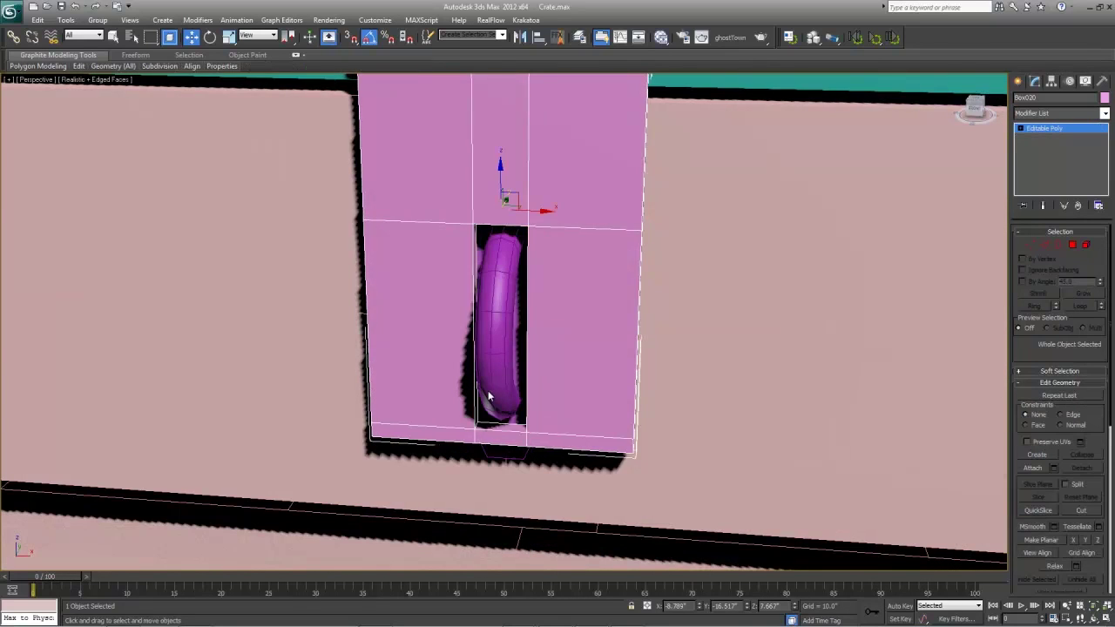
- Scale the plate's top row of vertices along X to about 21% to taper its upper end
{"action": "scroll", "coordinate": [523, 367], "scroll_direction": "down", "scroll_amount": 5}
{"action": "left_click", "coordinate": [1029, 244]}
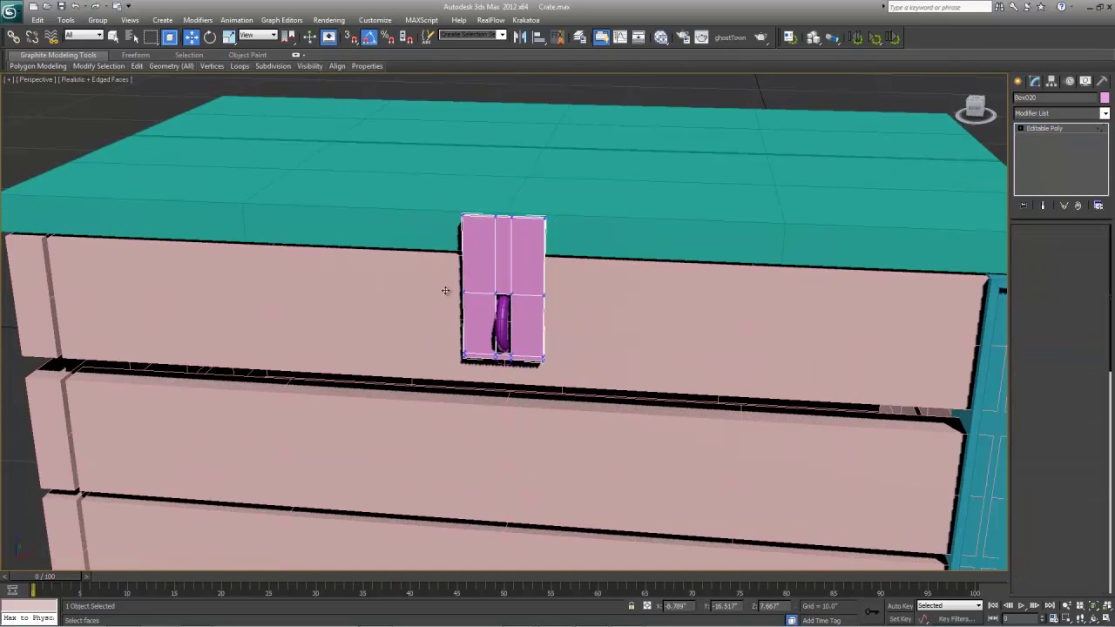
{"action": "left_click_drag", "start_coordinate": [608, 238], "coordinate": [617, 244]}
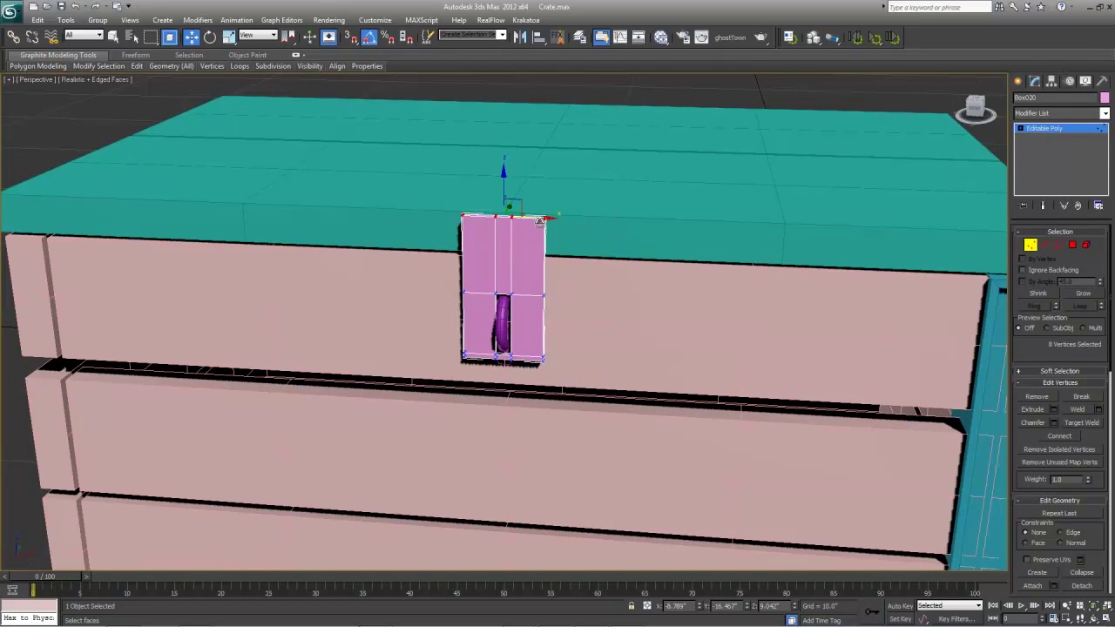
{"action": "key", "text": "r"}
{"action": "left_click_drag", "start_coordinate": [545, 218], "coordinate": [393, 207]}
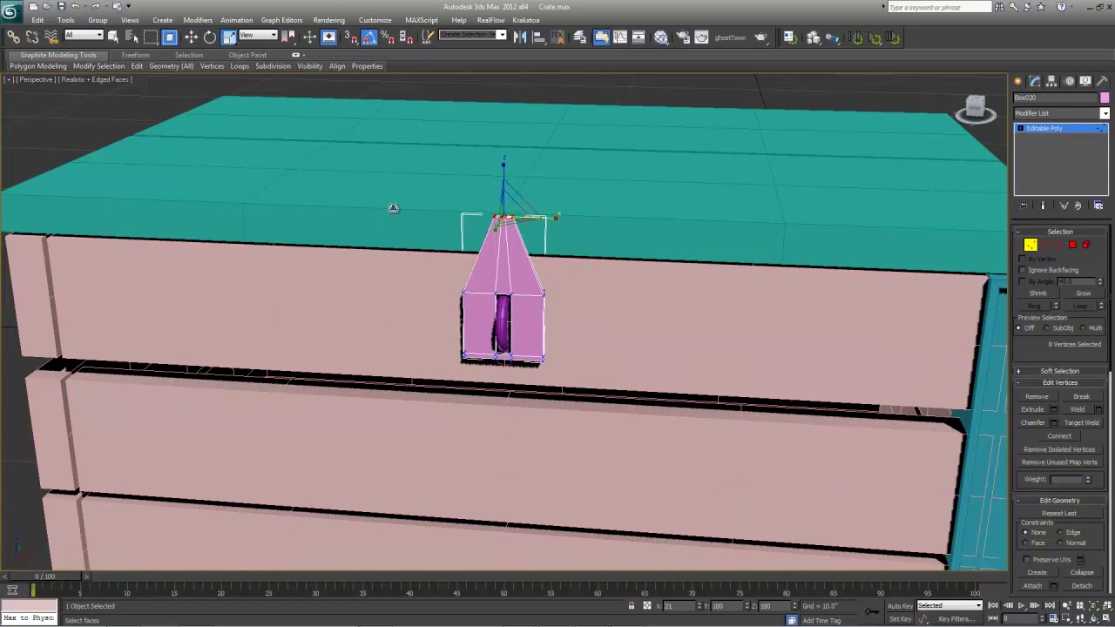
- Scale the outer vertices at the slot's upper edge slightly inward along X
{"action": "left_click_drag", "start_coordinate": [411, 249], "coordinate": [598, 316]}
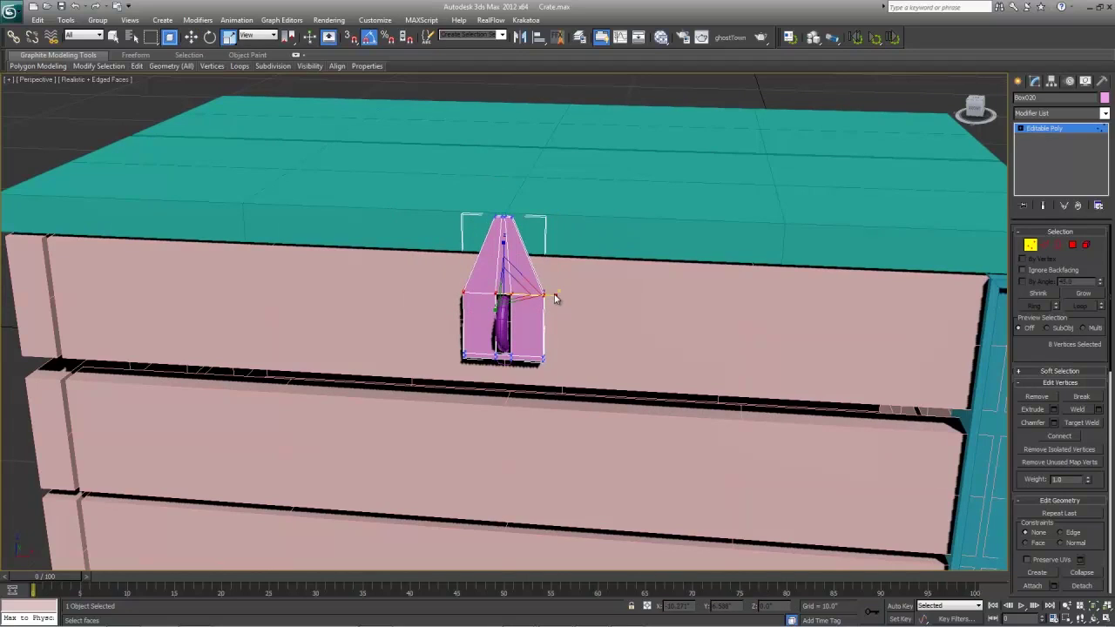
{"action": "left_click_drag", "start_coordinate": [533, 259], "coordinate": [532, 259]}
{"action": "left_click_drag", "start_coordinate": [429, 266], "coordinate": [475, 300], "text": "ctrl"}
{"action": "left_click_drag", "start_coordinate": [551, 297], "coordinate": [542, 297]}
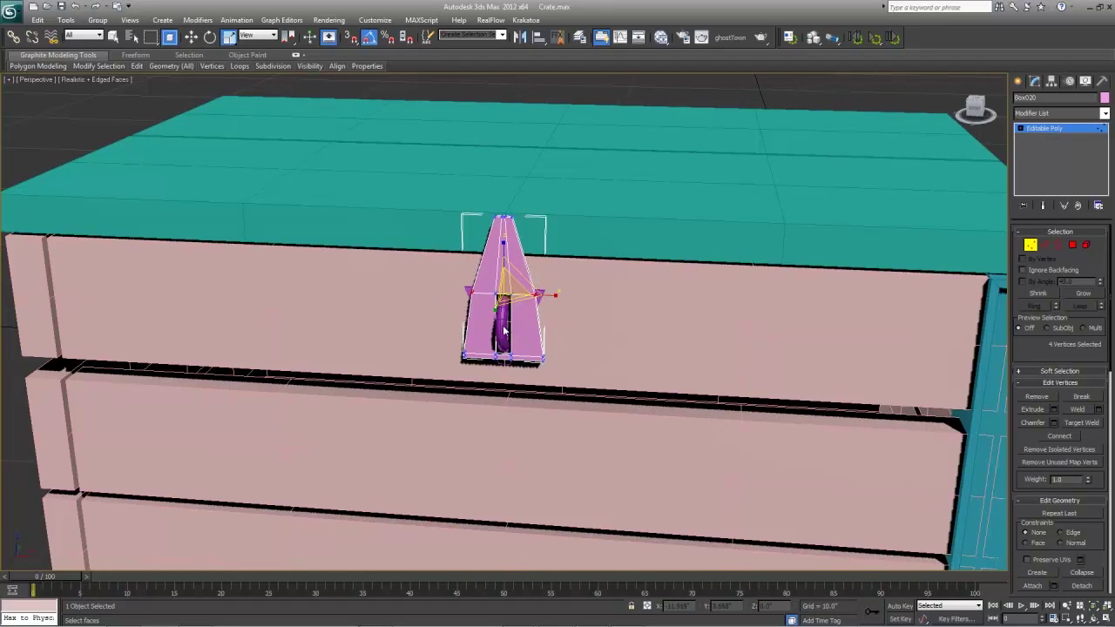
- Scale the plate's outer bottom vertices inward along X so the lower half tapers towards the slot
{"action": "middle_click_drag", "start_coordinate": [506, 344], "coordinate": [609, 212]}
{"action": "scroll", "coordinate": [546, 270], "scroll_direction": "up", "scroll_amount": 2}
{"action": "scroll", "coordinate": [551, 300], "scroll_direction": "up", "scroll_amount": 2}
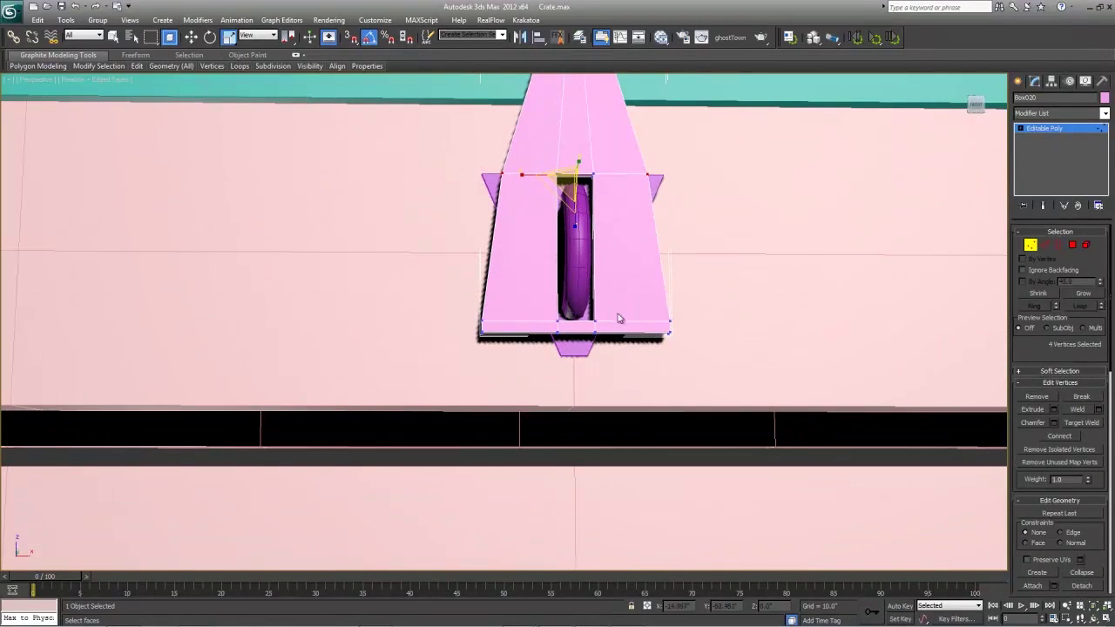
{"action": "left_click_drag", "start_coordinate": [658, 353], "coordinate": [658, 353]}
{"action": "left_click_drag", "start_coordinate": [460, 286], "coordinate": [541, 377], "text": "ctrl"}
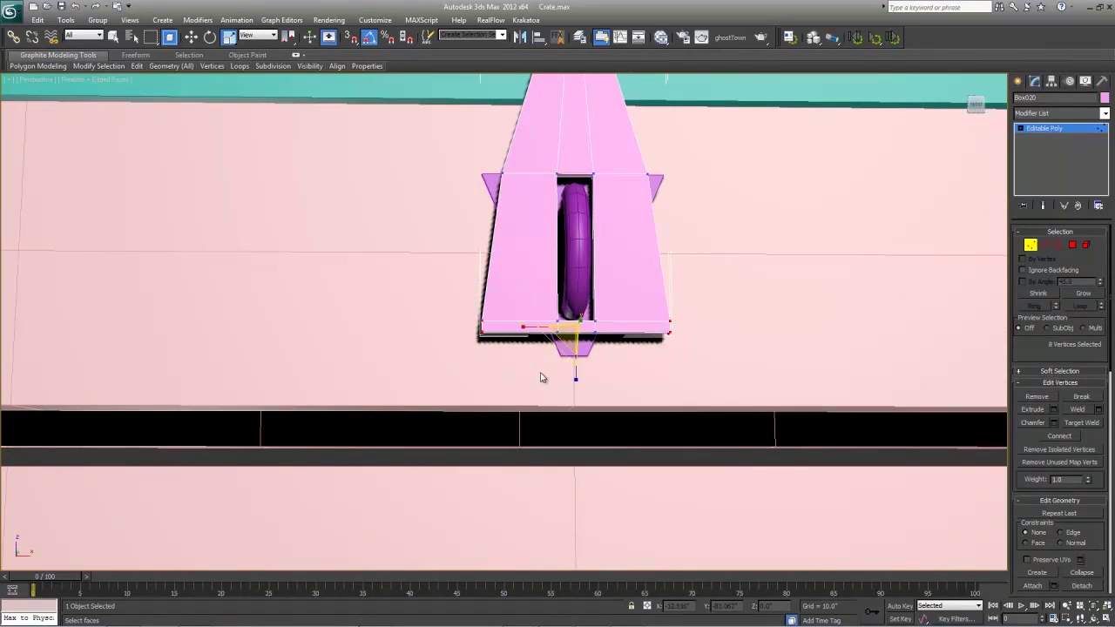
{"action": "left_click_drag", "start_coordinate": [534, 327], "coordinate": [619, 333]}
{"action": "mouse_move", "coordinate": [619, 333]}
{"action": "middle_mouse_down", "text": "alt"}
{"action": "mouse_move", "coordinate": [659, 326]}
{"action": "mouse_move", "coordinate": [684, 339]}
{"action": "mouse_move", "coordinate": [636, 320]}
{"action": "middle_mouse_up", "text": "alt"}
{"action": "scroll", "coordinate": [685, 339], "scroll_direction": "down", "scroll_amount": 3}
{"action": "left_click", "coordinate": [1038, 129]}
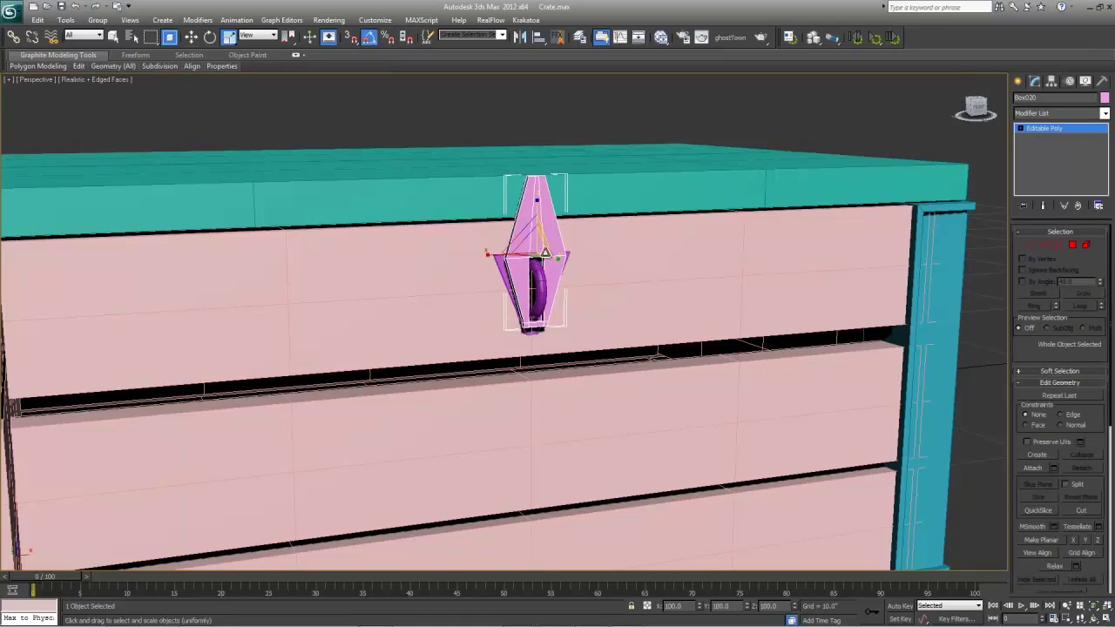
- Tilt the latch plate slightly back towards the lid, shift it slightly along Y towards the crate, and deselect it
{"action": "middle_click_drag", "start_coordinate": [546, 252], "coordinate": [583, 288], "text": "alt"}
{"action": "scroll", "coordinate": [565, 262], "scroll_direction": "up", "scroll_amount": 2}
{"action": "key", "text": "e"}
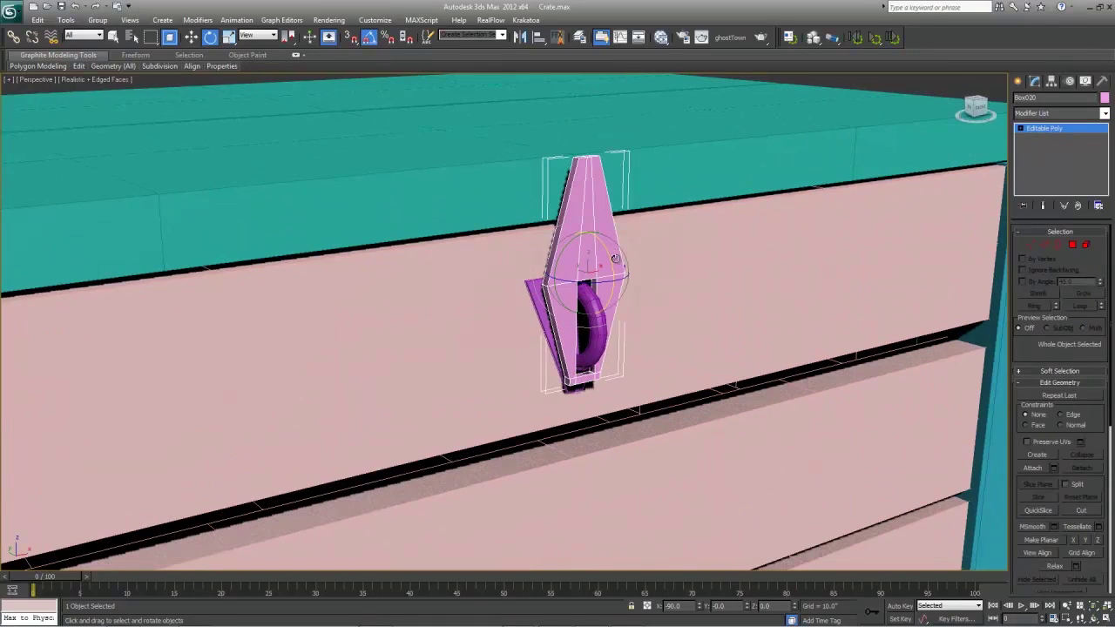
{"action": "left_click_drag", "start_coordinate": [607, 263], "coordinate": [556, 263]}
{"action": "key", "text": "w"}
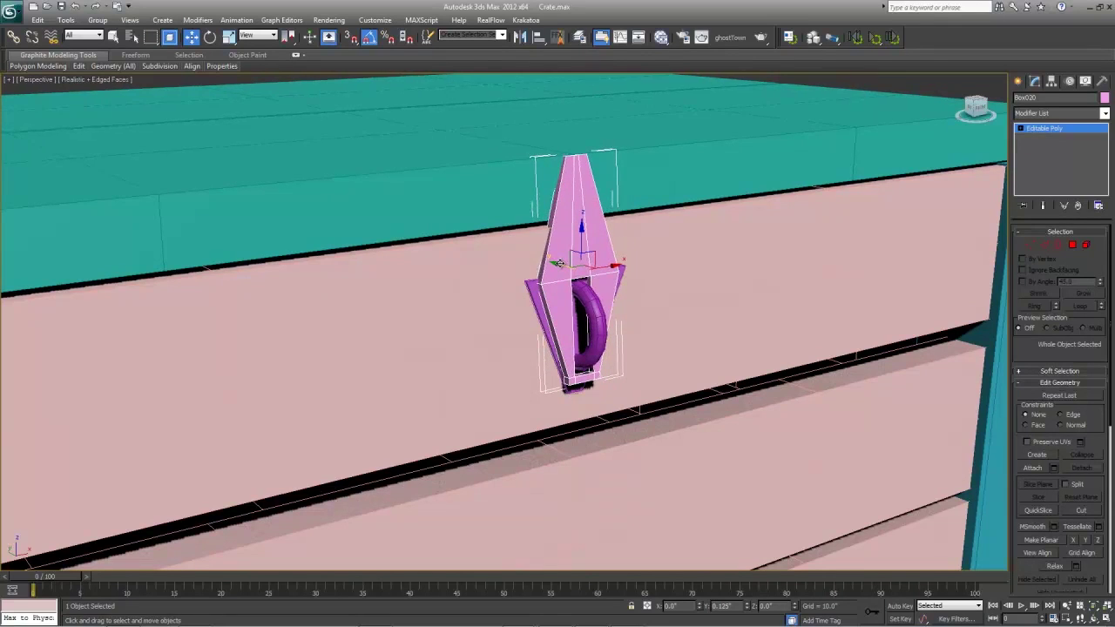
{"action": "scroll", "coordinate": [555, 262], "scroll_direction": "down", "scroll_amount": 10}
{"action": "left_click", "coordinate": [772, 174]}
- Turn off the edged-faces display and view the whole crate shaded in perspective
{"action": "middle_click_drag", "start_coordinate": [772, 174], "coordinate": [723, 211], "text": "alt"}
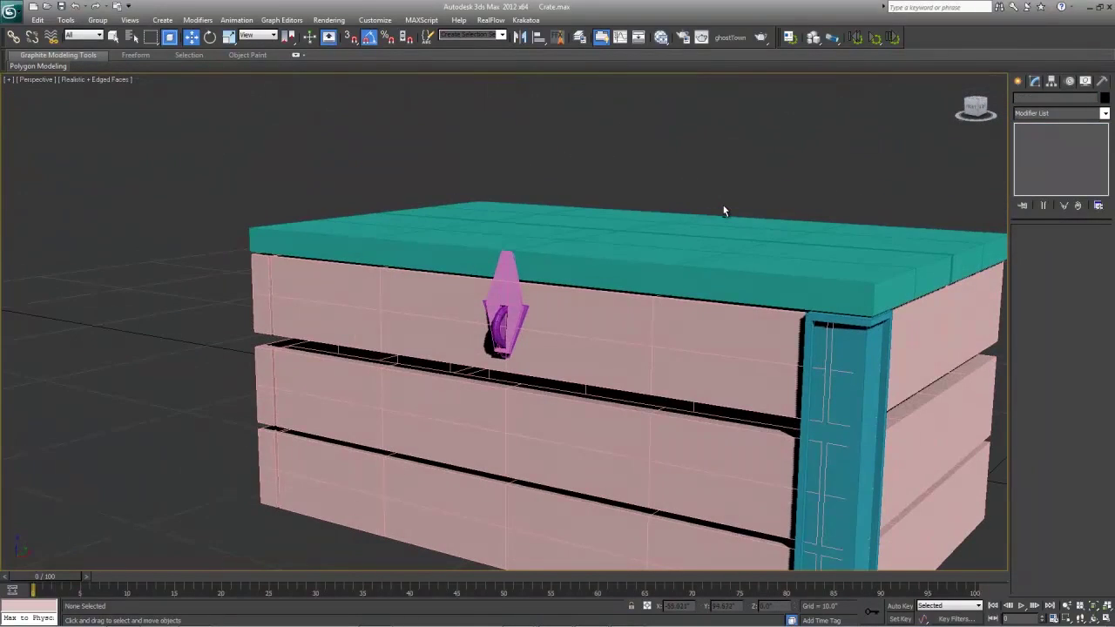
{"action": "key", "text": "F4"}
{"action": "scroll", "coordinate": [637, 296], "scroll_direction": "down", "scroll_amount": 8}
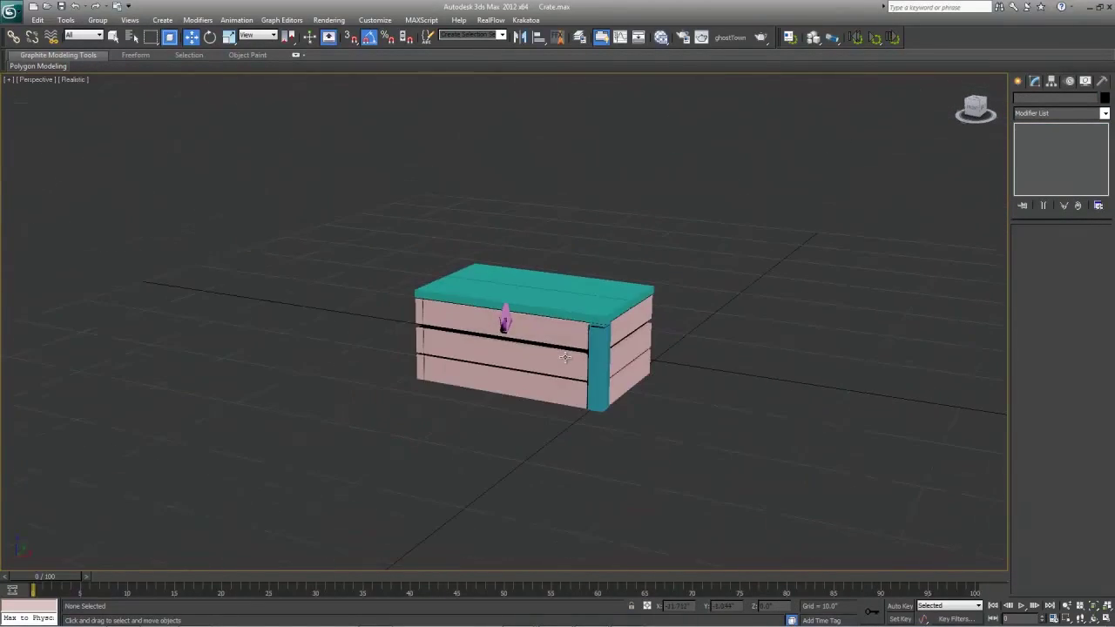
{"action": "scroll", "coordinate": [548, 359], "scroll_direction": "up", "scroll_amount": 5}
{"action": "scroll", "coordinate": [545, 357], "scroll_direction": "down", "scroll_amount": 5}
{"action": "scroll", "coordinate": [619, 350], "scroll_direction": "up", "scroll_amount": 5}
{"action": "scroll", "coordinate": [581, 350], "scroll_direction": "down", "scroll_amount": 2}
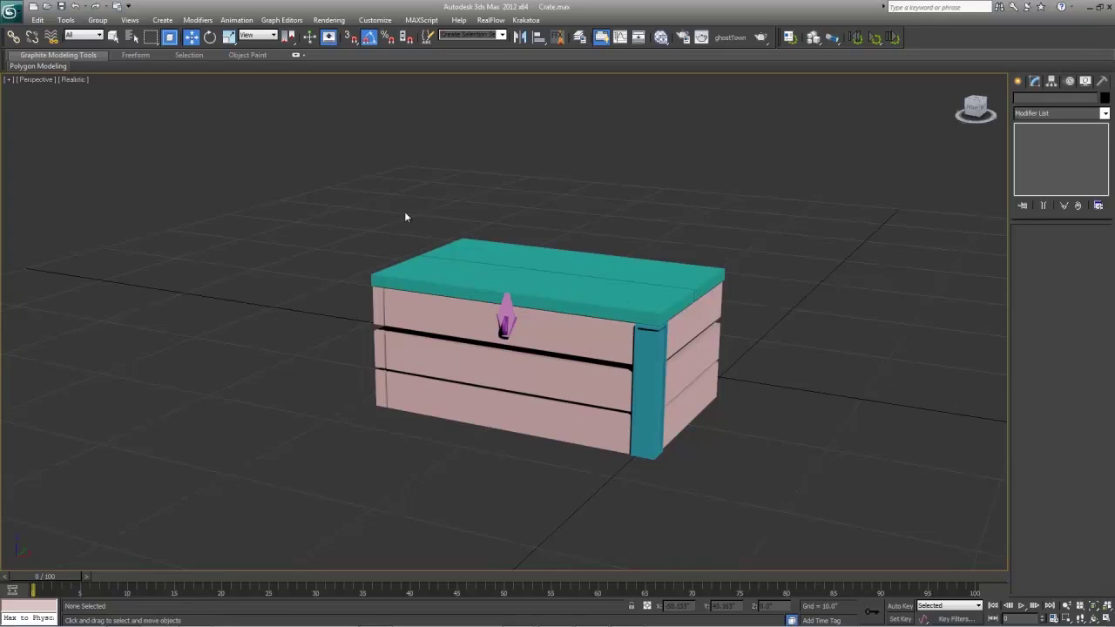
- Select all the crate parts and set their object colour to black
{"action": "left_click_drag", "start_coordinate": [764, 414], "coordinate": [306, 163]}
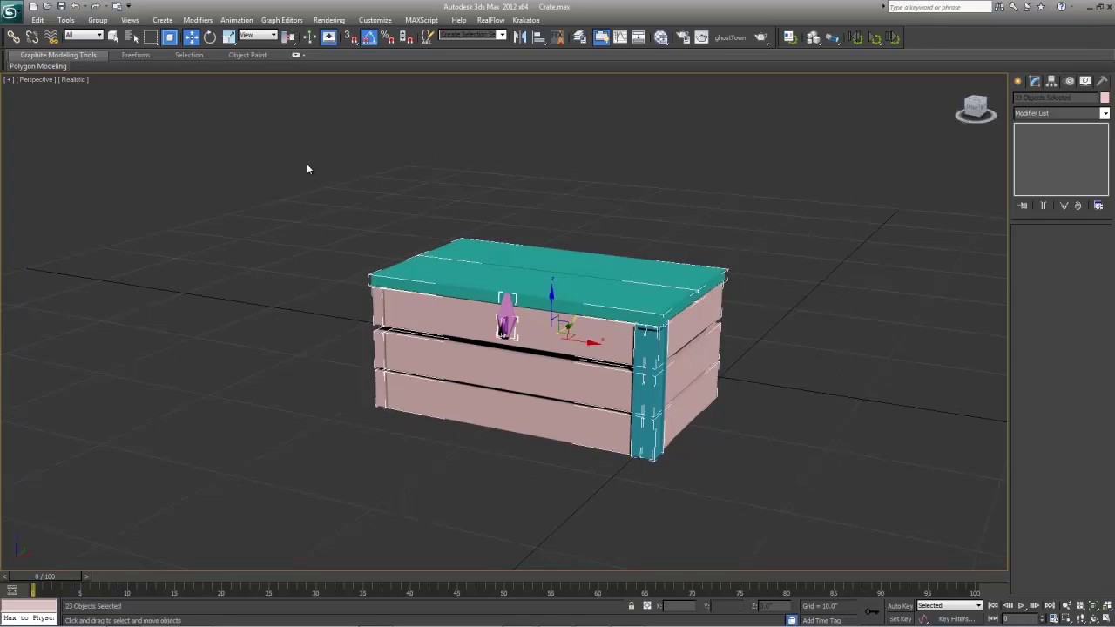
{"action": "left_click", "coordinate": [306, 163]}
{"action": "left_click", "coordinate": [526, 250]}
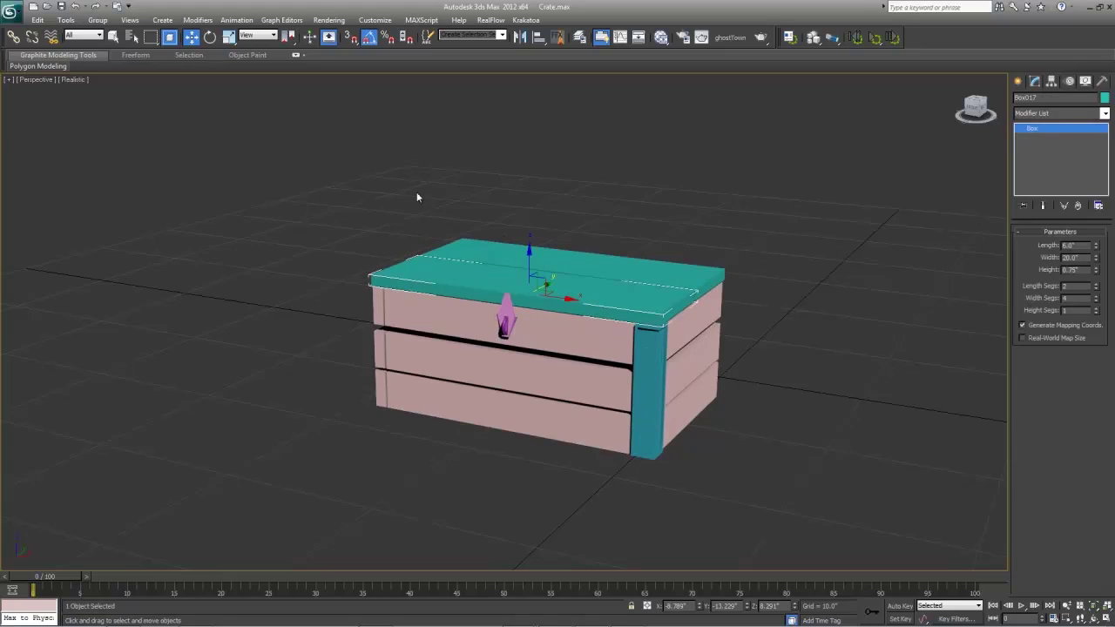
{"action": "left_click_drag", "start_coordinate": [836, 528], "coordinate": [836, 528]}
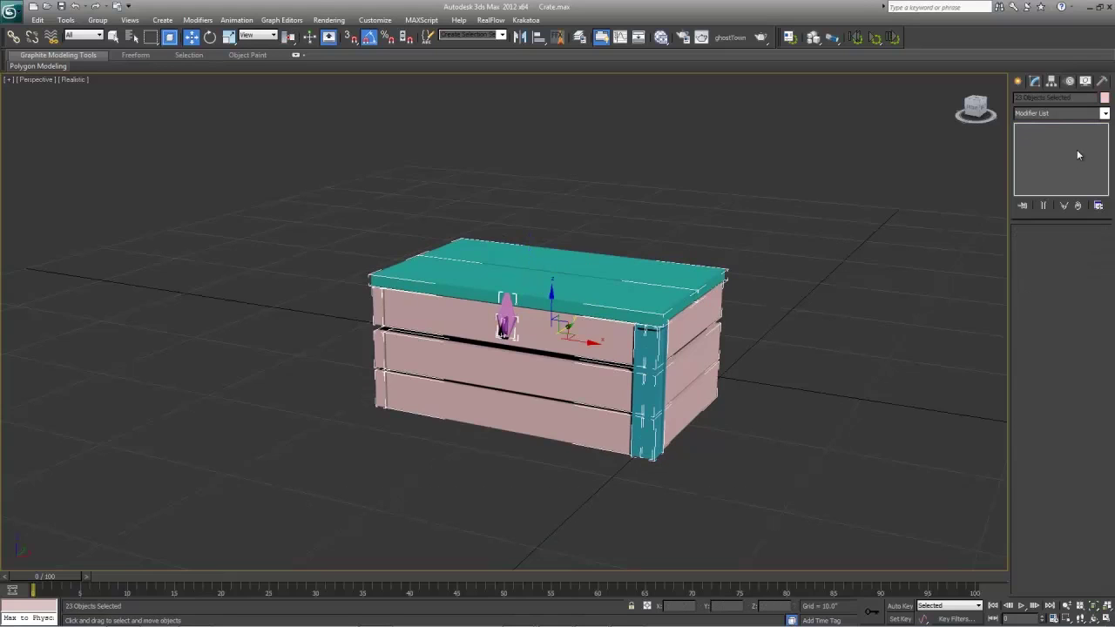
{"action": "left_click", "coordinate": [1104, 98]}
{"action": "left_click", "coordinate": [647, 344]}
{"action": "left_click", "coordinate": [615, 382]}
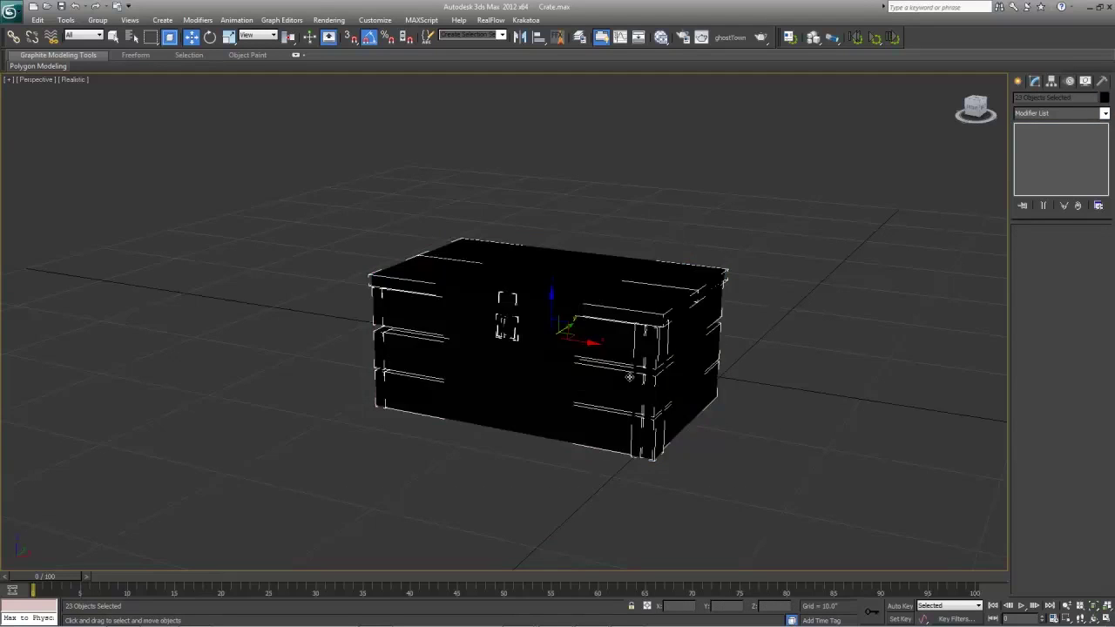
- Open the Slate Material Editor and start adding a new material to the empty view
{"action": "key", "text": "m"}
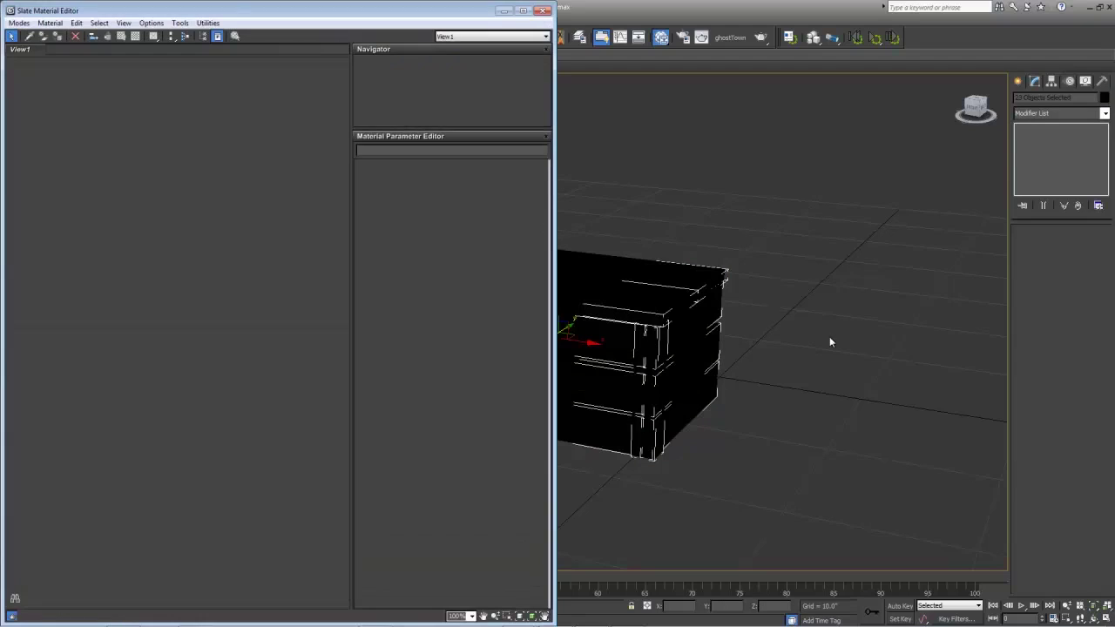
{"action": "right_click", "coordinate": [193, 242]}
{"action": "mouse_move", "coordinate": [220, 248]}
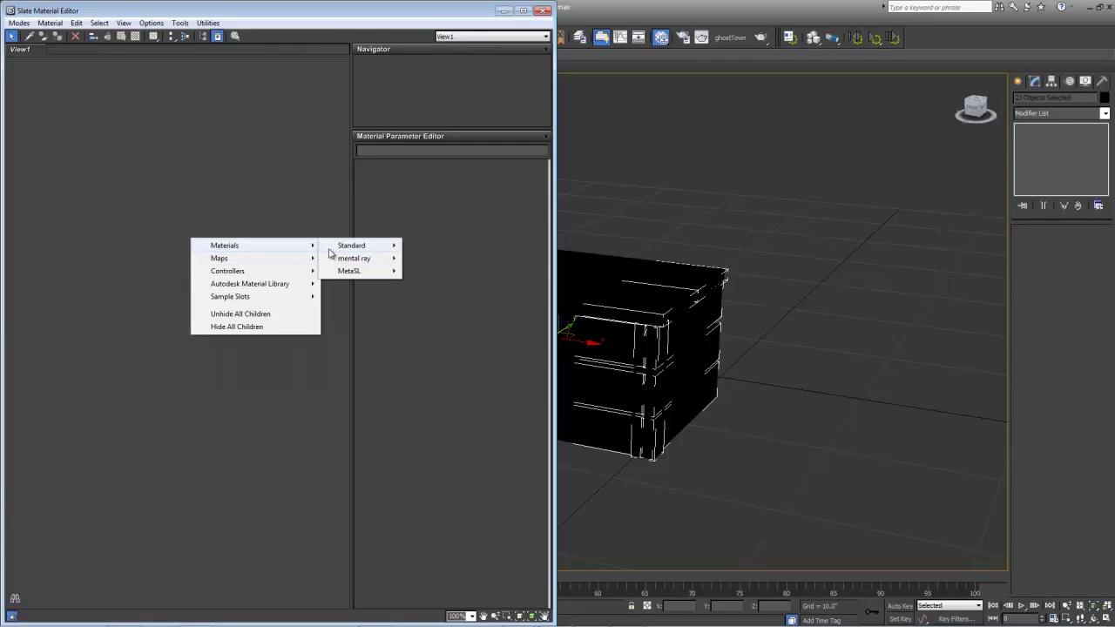
- Create a Standard material and assign it to all the selected crate parts
{"action": "left_click", "coordinate": [436, 394]}
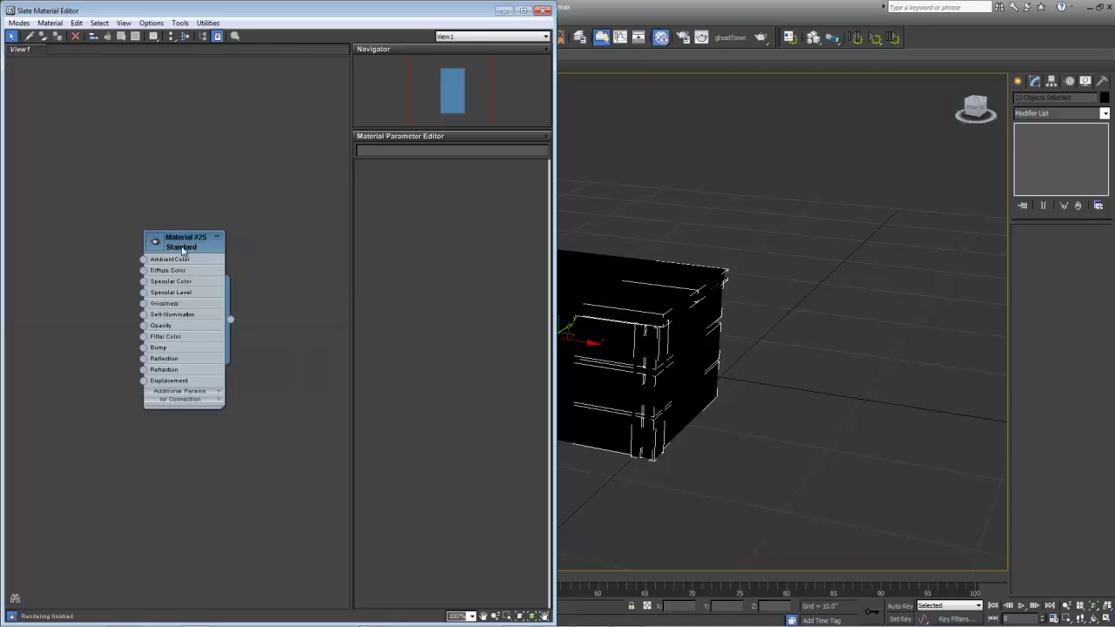
{"action": "double_click", "coordinate": [181, 248]}
{"action": "left_click", "coordinate": [58, 36]}
{"action": "left_click", "coordinate": [542, 11]}
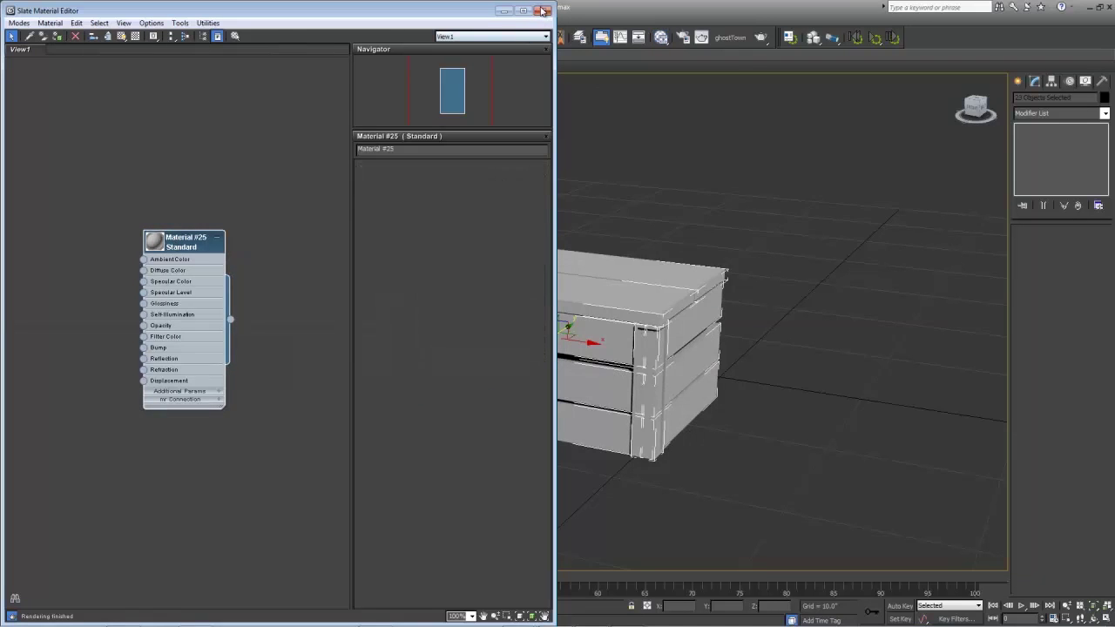
- Deselect the crate parts and turn on edged faces in the perspective view
{"action": "left_click", "coordinate": [795, 302]}
{"action": "scroll", "coordinate": [784, 347], "scroll_direction": "up", "scroll_amount": 6}
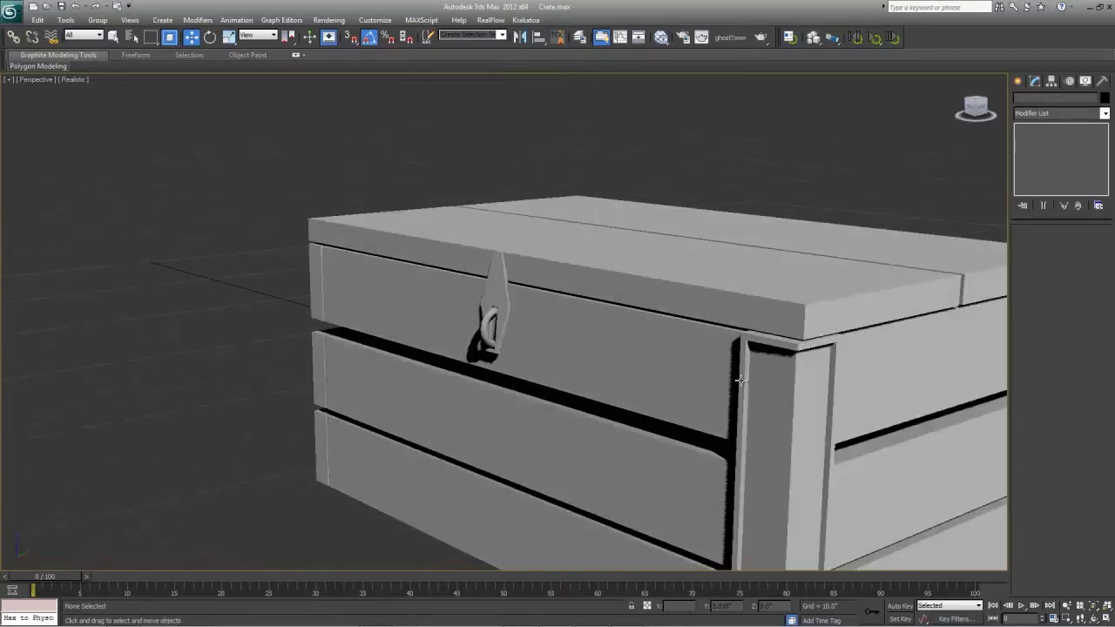
{"action": "middle_click_drag", "start_coordinate": [739, 380], "coordinate": [787, 378], "text": "alt"}
{"action": "key", "text": "F4"}
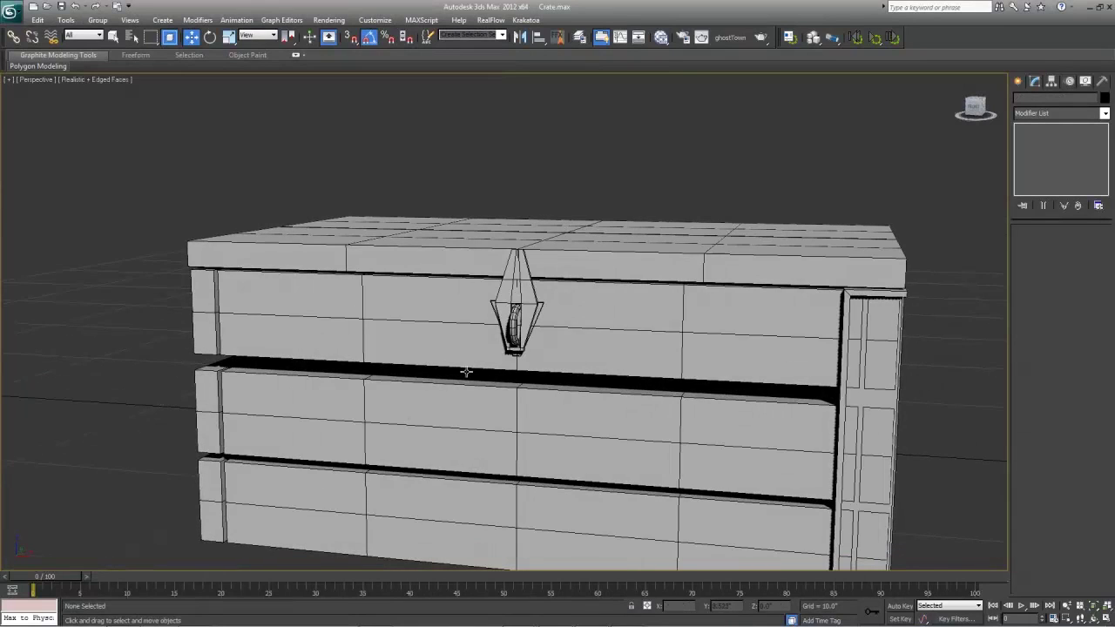
{"action": "middle_click_drag", "start_coordinate": [617, 341], "coordinate": [625, 292], "text": "alt"}
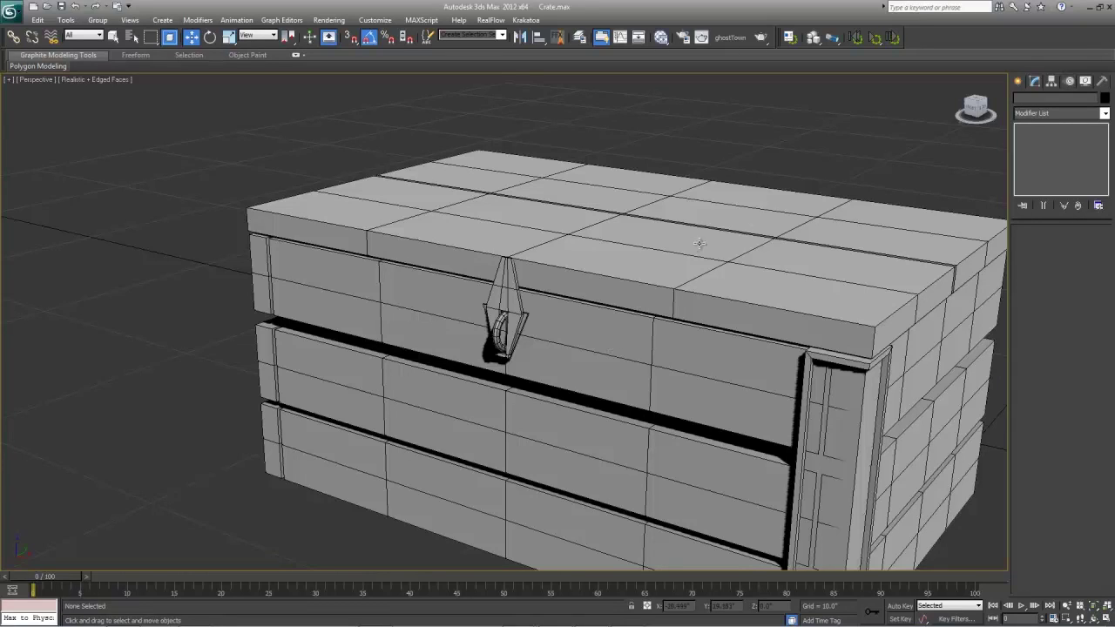
{"action": "middle_click_drag", "start_coordinate": [728, 193], "coordinate": [721, 160]}
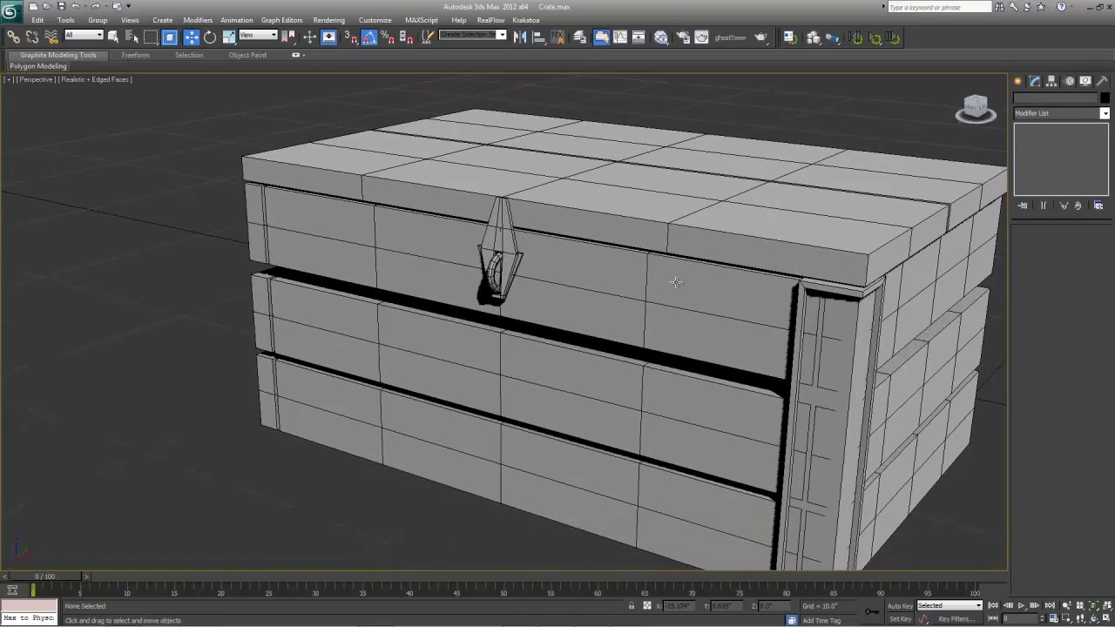
- Convert the front lid board of the crate to an Editable Poly
{"action": "left_click", "coordinate": [733, 169]}
{"action": "left_click", "coordinate": [715, 189]}
{"action": "left_click", "coordinate": [636, 310]}
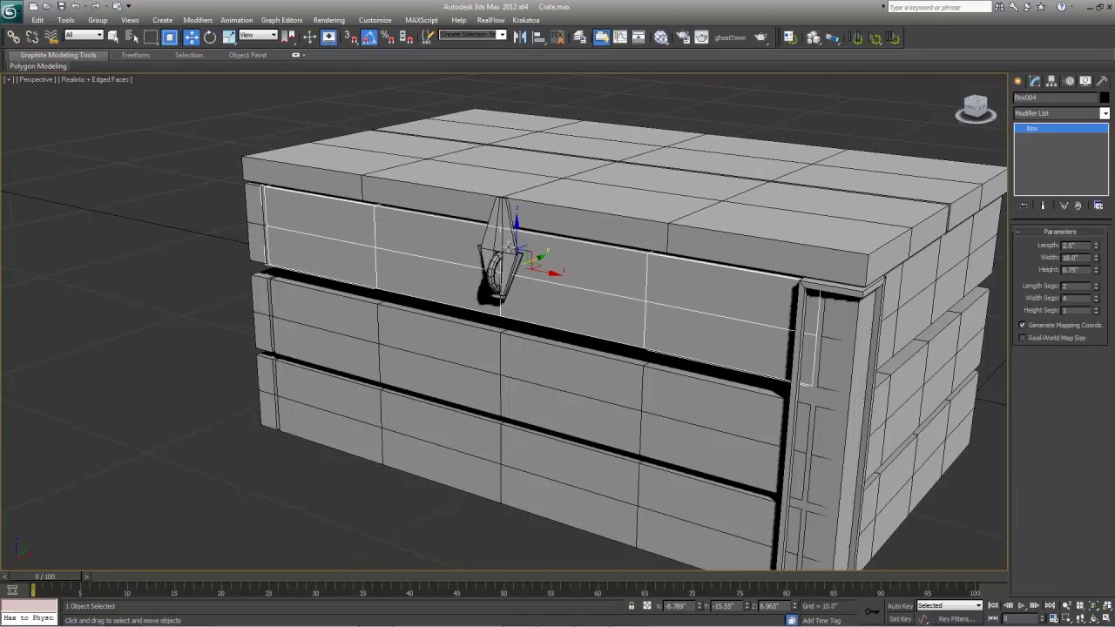
{"action": "left_click", "coordinate": [629, 208]}
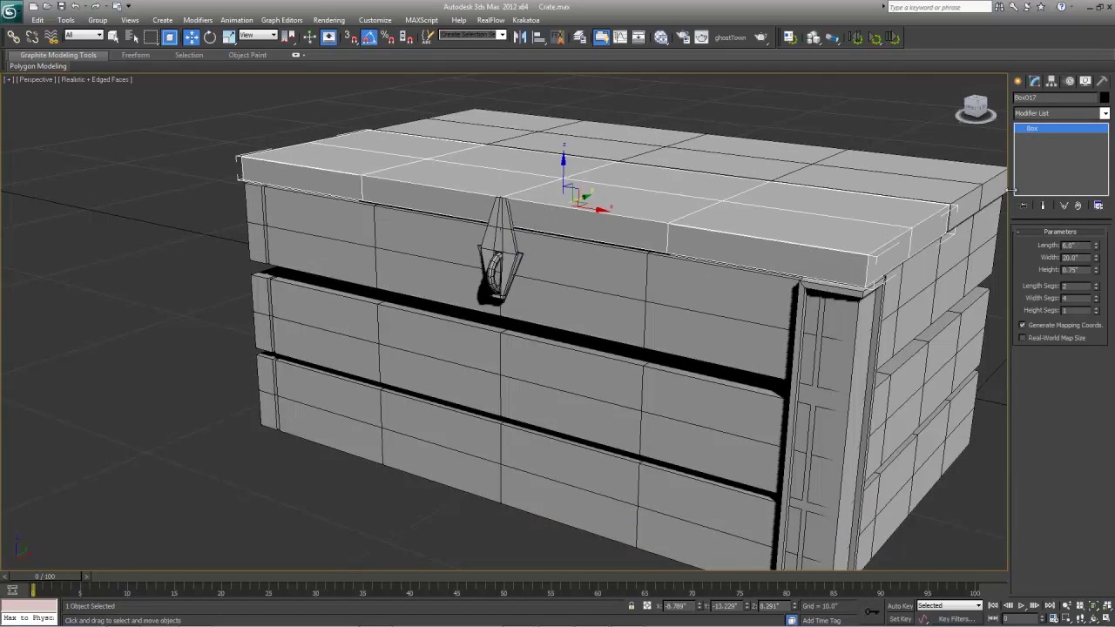
{"action": "left_click", "coordinate": [1018, 82]}
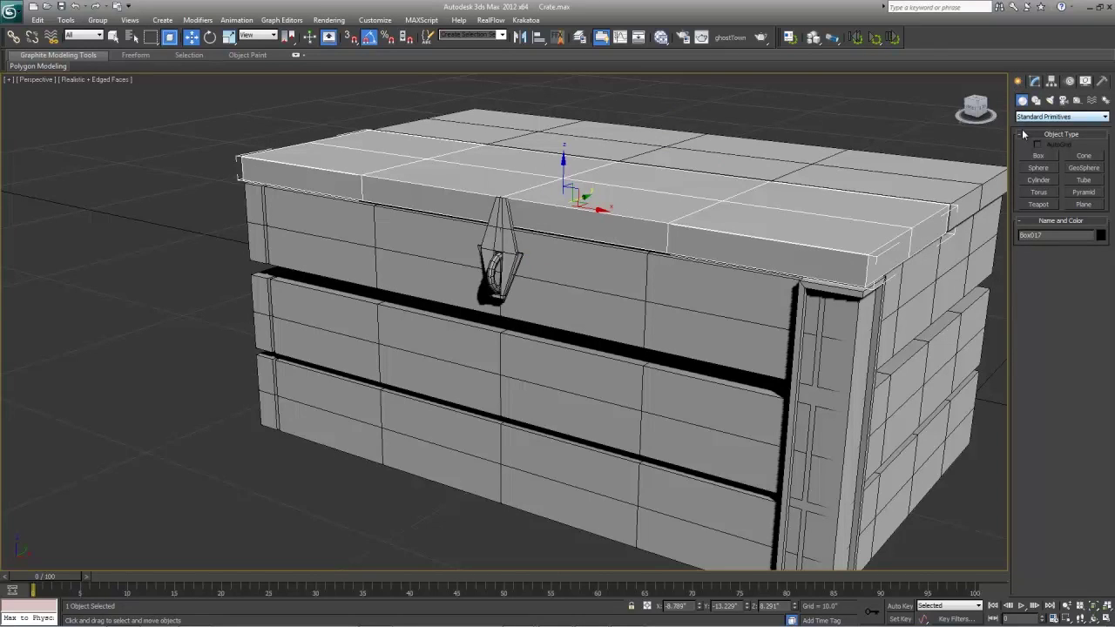
{"action": "left_click", "coordinate": [1035, 81]}
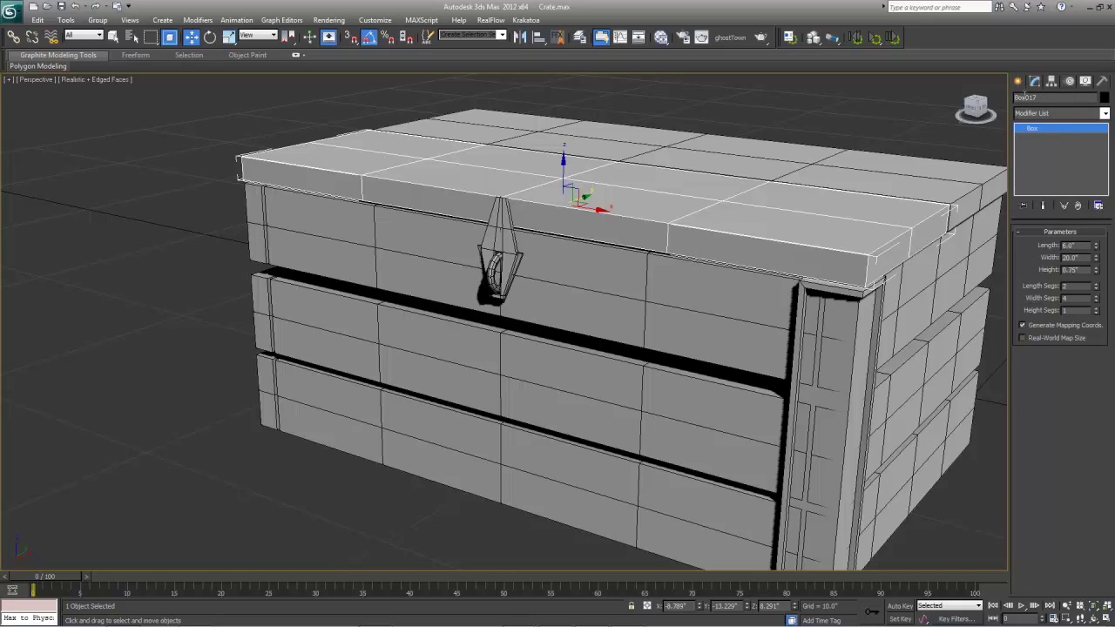
{"action": "right_click", "coordinate": [671, 306]}
{"action": "mouse_move", "coordinate": [743, 411]}
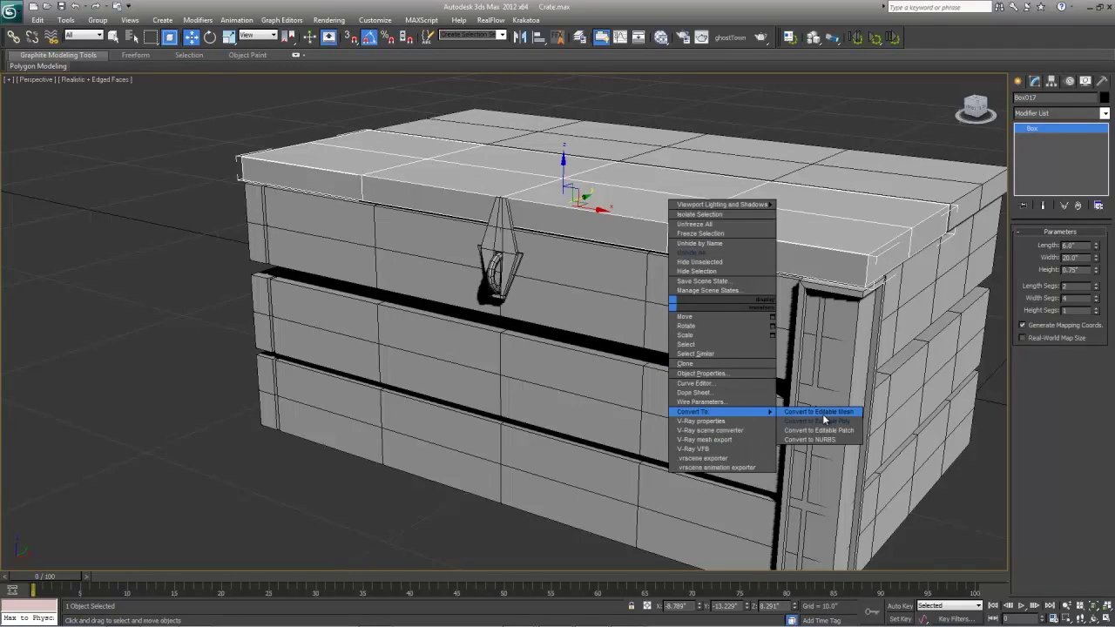
{"action": "left_click", "coordinate": [819, 420]}
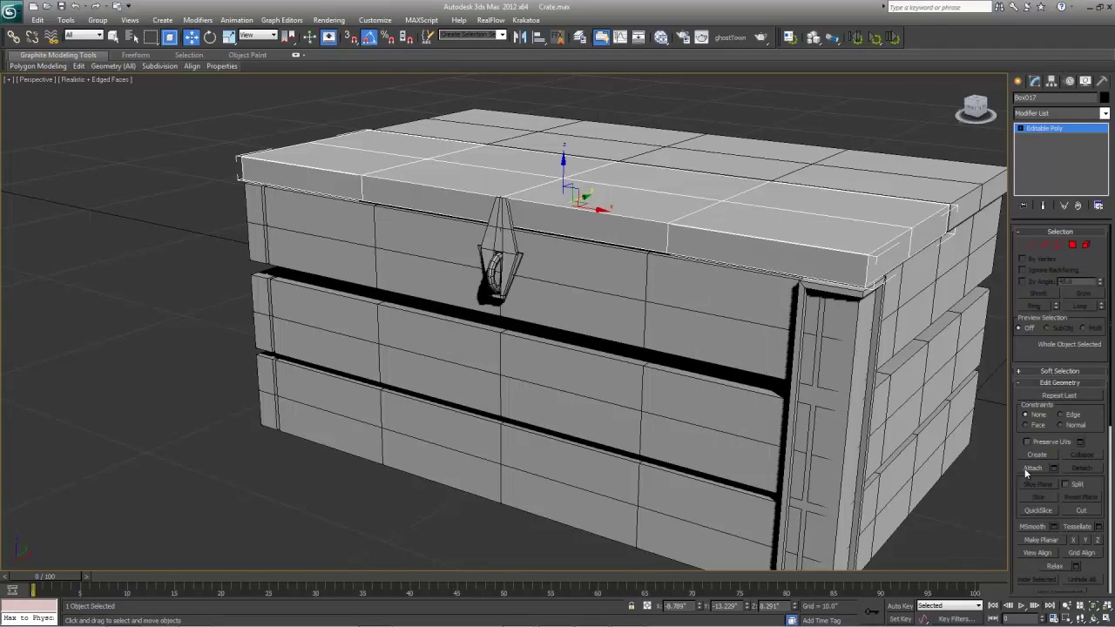
- Attach the latch, corner trim, front boards and adjacent side boards to the front lid board
{"action": "left_click", "coordinate": [1032, 469]}
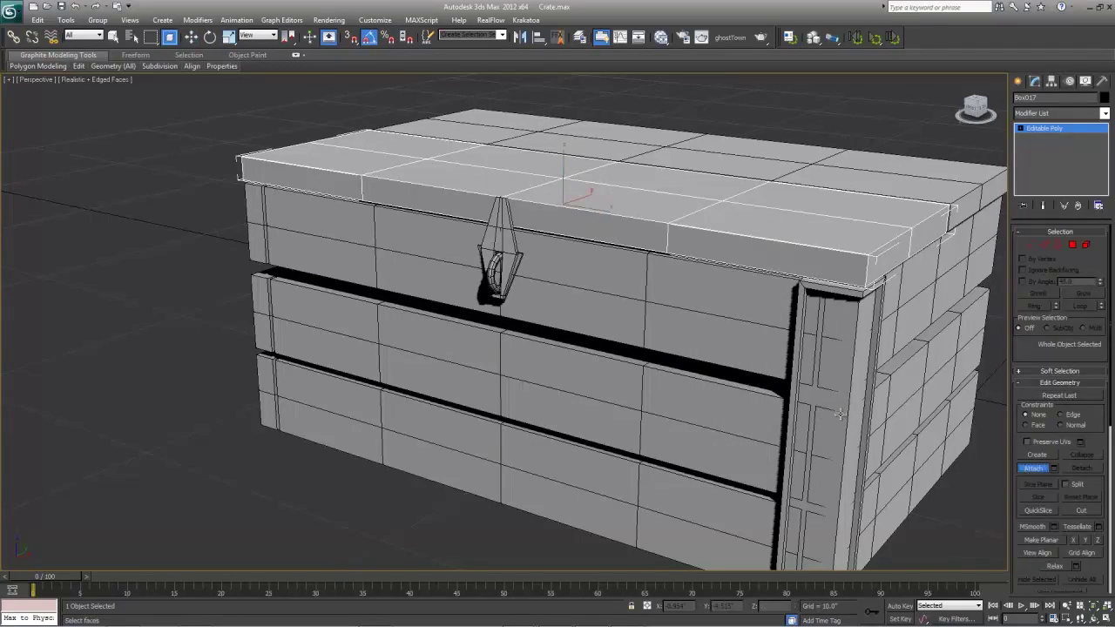
{"action": "left_click", "coordinate": [504, 233]}
{"action": "left_click", "coordinate": [571, 401]}
{"action": "left_click", "coordinate": [873, 324]}
{"action": "left_click", "coordinate": [914, 305]}
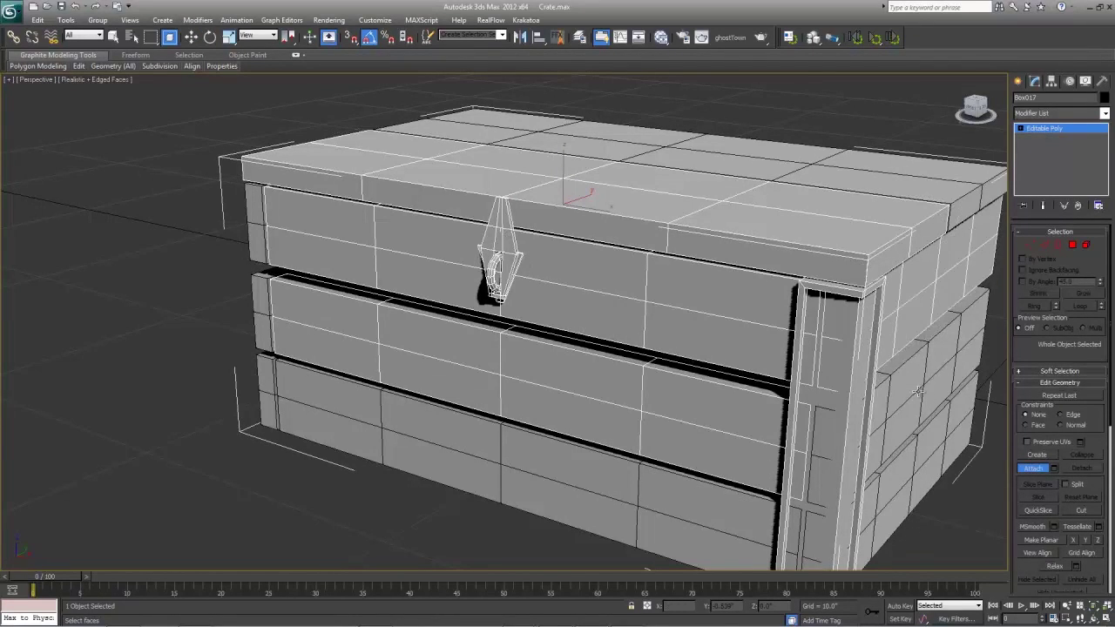
{"action": "left_click", "coordinate": [917, 392]}
{"action": "left_click", "coordinate": [911, 467]}
{"action": "left_click", "coordinate": [681, 513]}
- Attach the upper and middle back boards, both hinges and the rear lid board to the crate object
{"action": "middle_click_drag", "start_coordinate": [906, 488], "coordinate": [711, 415], "text": "alt"}
{"action": "left_click", "coordinate": [661, 285]}
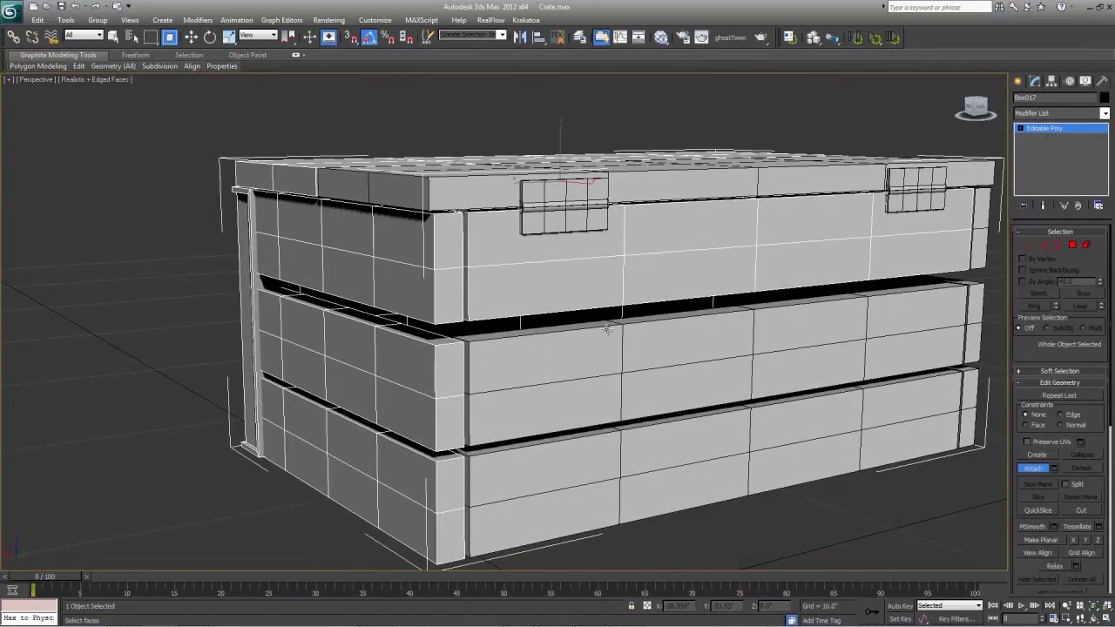
{"action": "left_click", "coordinate": [537, 367]}
{"action": "left_click", "coordinate": [578, 224]}
{"action": "left_click", "coordinate": [927, 188]}
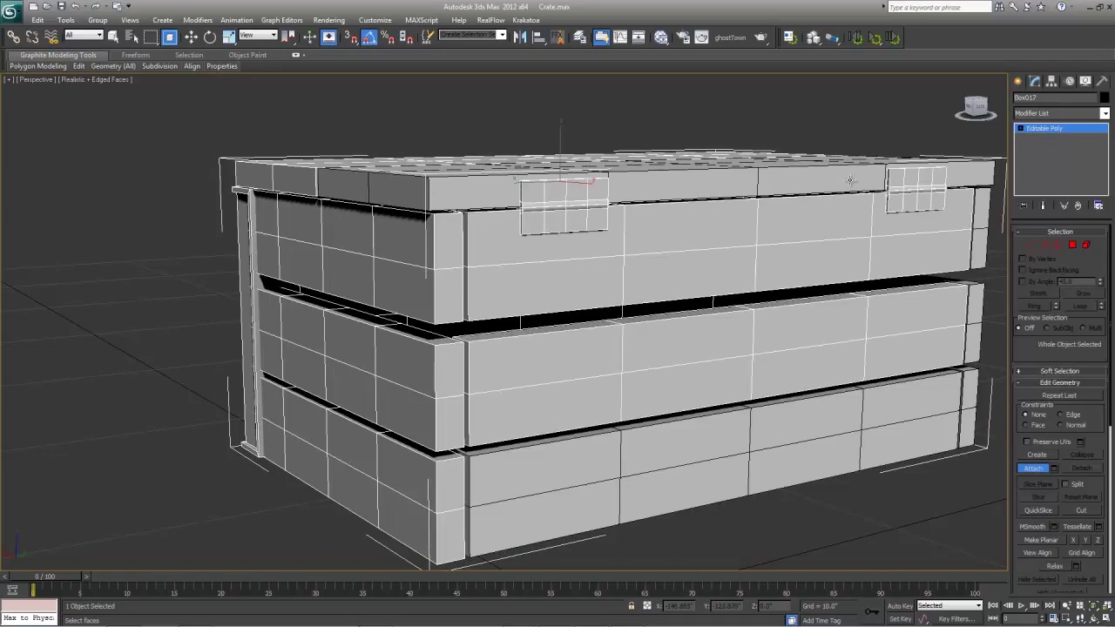
{"action": "left_click", "coordinate": [850, 181]}
- Attach the bottom back board and the remaining side boards to the crate object
{"action": "middle_click_drag", "start_coordinate": [784, 187], "coordinate": [689, 303], "text": "alt"}
{"action": "left_click", "coordinate": [746, 347]}
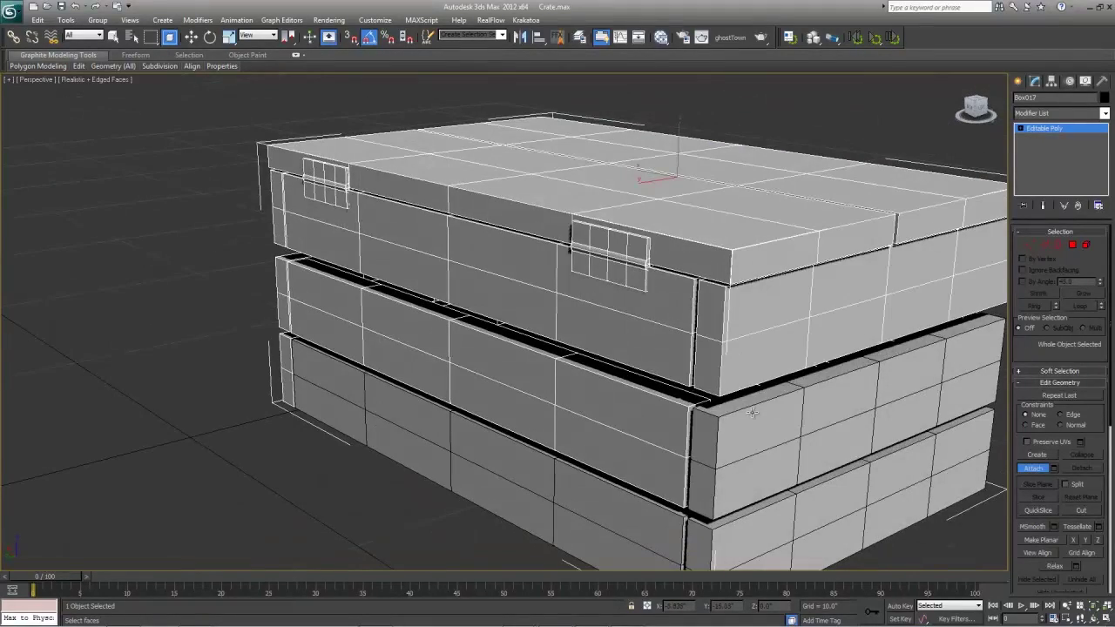
{"action": "middle_click_drag", "start_coordinate": [752, 413], "coordinate": [702, 369], "text": "alt"}
{"action": "middle_click_drag", "start_coordinate": [612, 416], "coordinate": [697, 375], "text": "alt"}
{"action": "left_click", "coordinate": [467, 260]}
{"action": "left_click", "coordinate": [544, 281]}
{"action": "left_click", "coordinate": [653, 327]}
- Try moving the combined crate downward as one object
{"action": "key", "text": "w"}
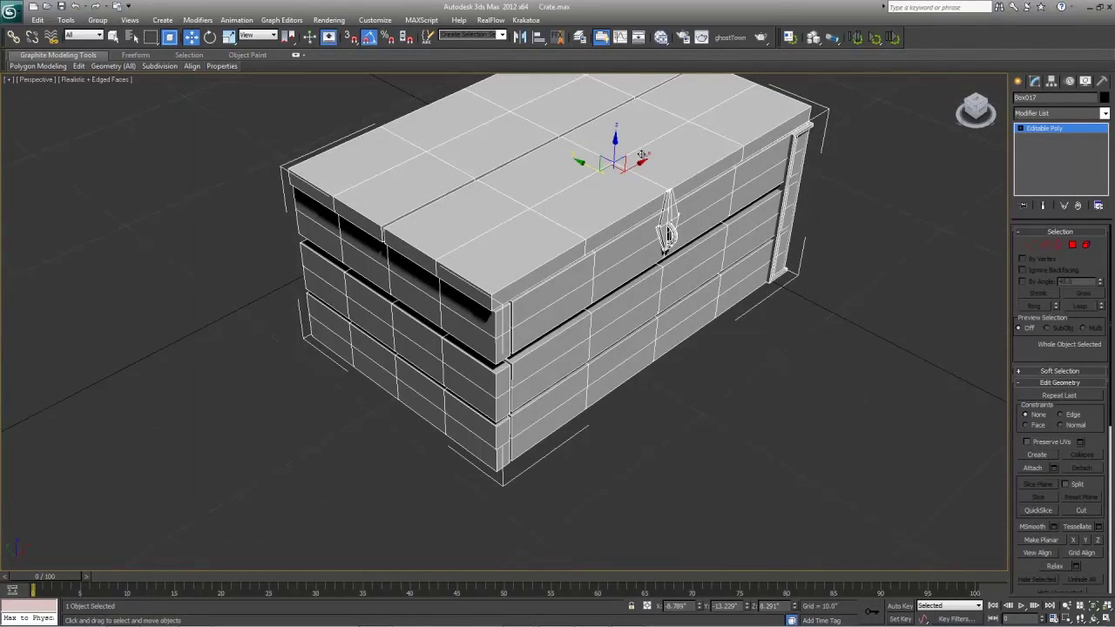
{"action": "left_click_drag", "start_coordinate": [616, 152], "coordinate": [613, 382]}
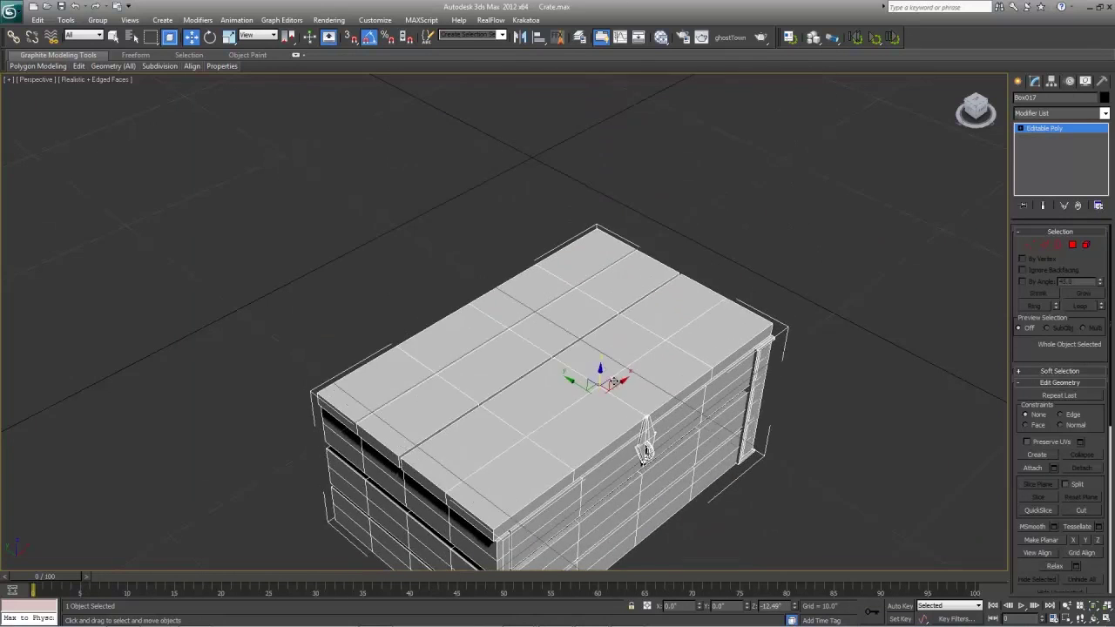
{"action": "middle_click_drag", "start_coordinate": [614, 382], "coordinate": [613, 104], "text": "alt"}
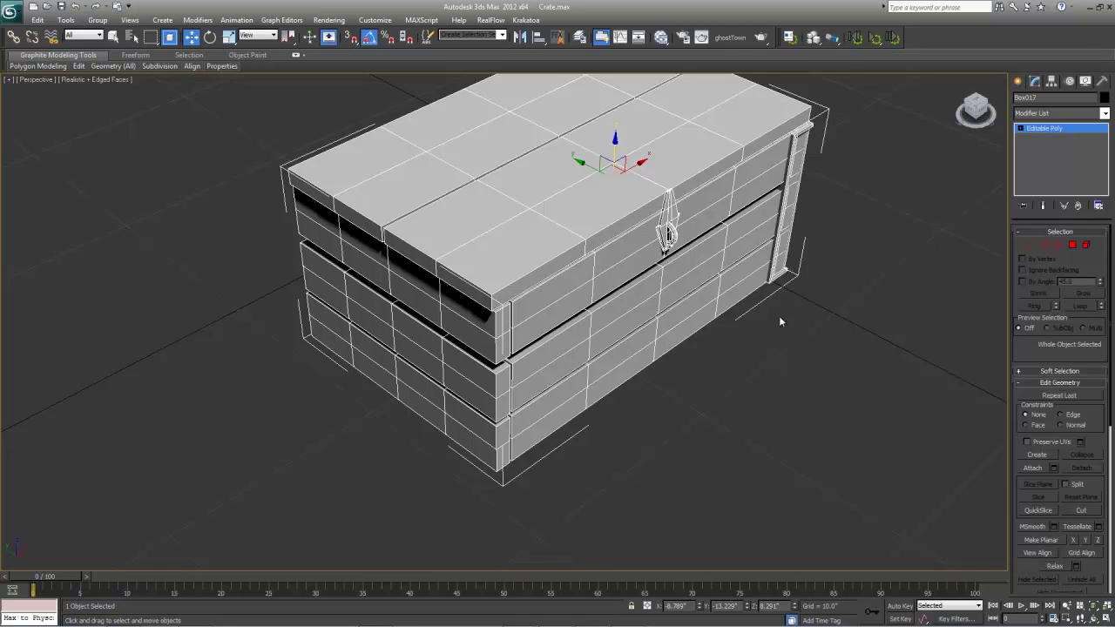
- Turn off edged faces so the combined crate displays with plain shading
{"action": "middle_click_drag", "start_coordinate": [780, 318], "coordinate": [686, 338], "text": "alt"}
{"action": "left_click", "coordinate": [818, 316]}
{"action": "key", "text": "F4"}
{"action": "left_click", "coordinate": [572, 364]}
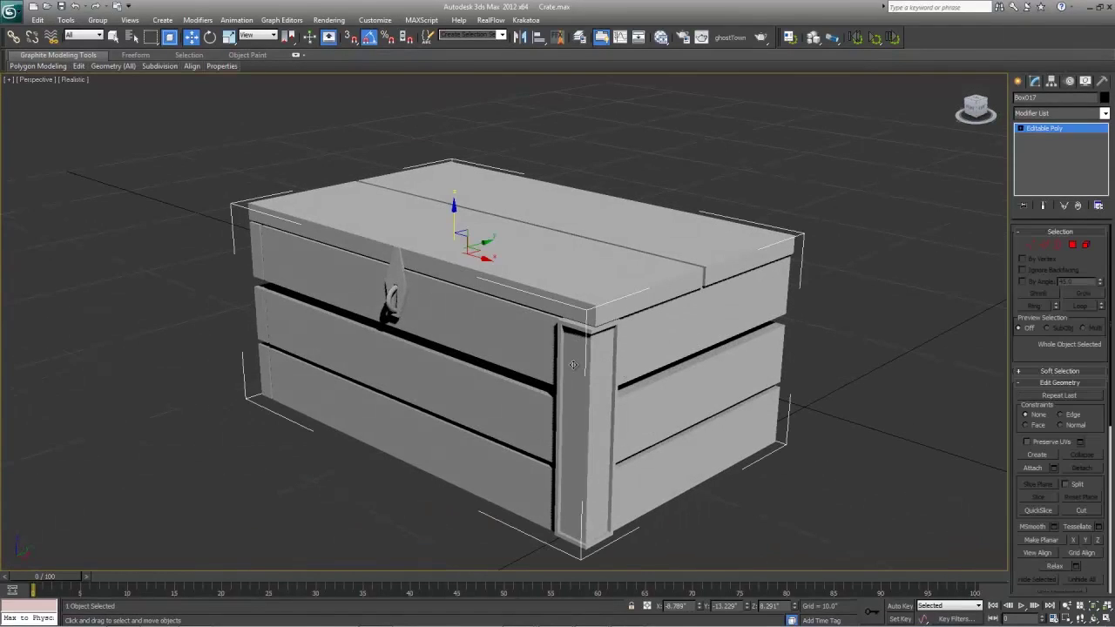
{"action": "middle_click_drag", "start_coordinate": [567, 384], "coordinate": [635, 337], "text": "alt"}
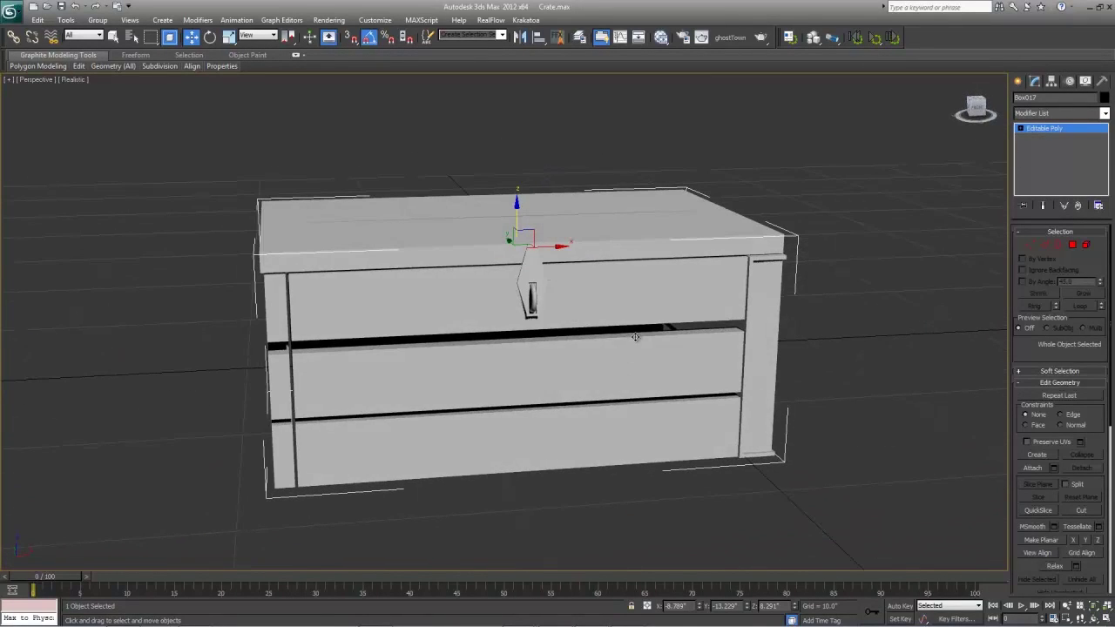
- Select the middle row of boards as elements and raise it about 0.2" to even out the gaps
{"action": "left_click", "coordinate": [1087, 245]}
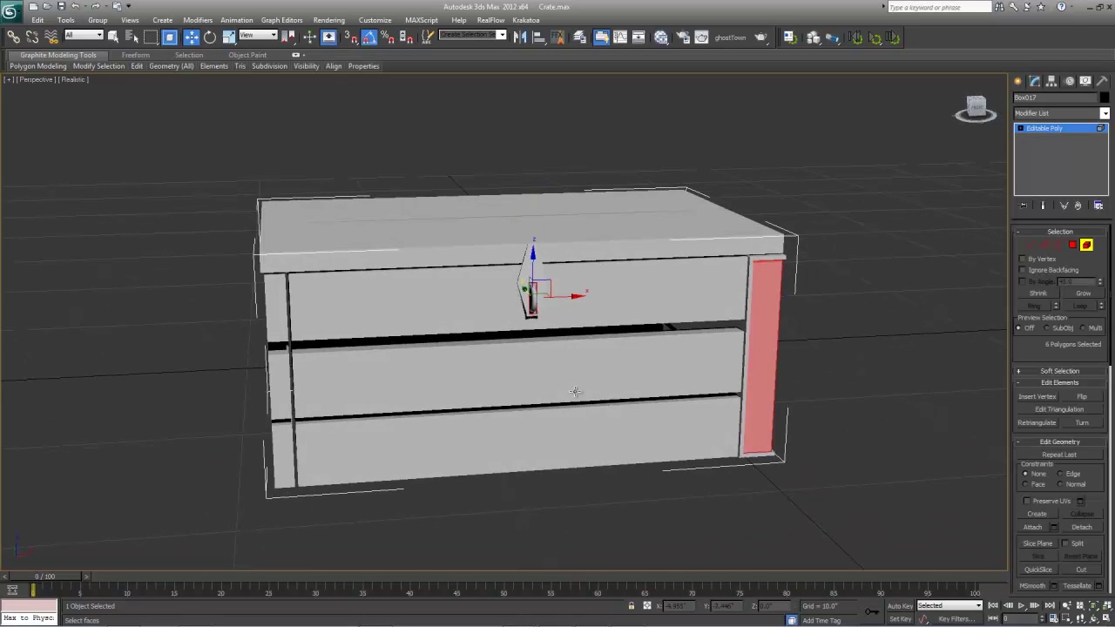
{"action": "left_click", "coordinate": [578, 385]}
{"action": "middle_click_drag", "start_coordinate": [284, 389], "coordinate": [562, 166], "text": "alt"}
{"action": "left_click", "coordinate": [630, 473], "text": "ctrl"}
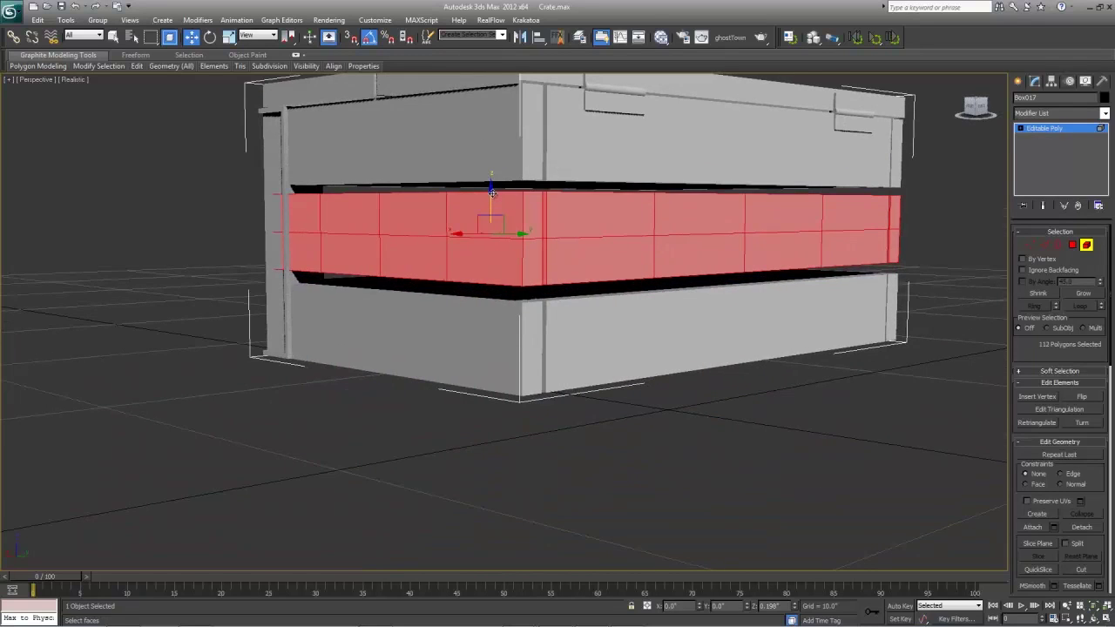
{"action": "left_click", "coordinate": [526, 447]}
{"action": "middle_click_drag", "start_coordinate": [526, 447], "coordinate": [563, 396], "text": "alt"}
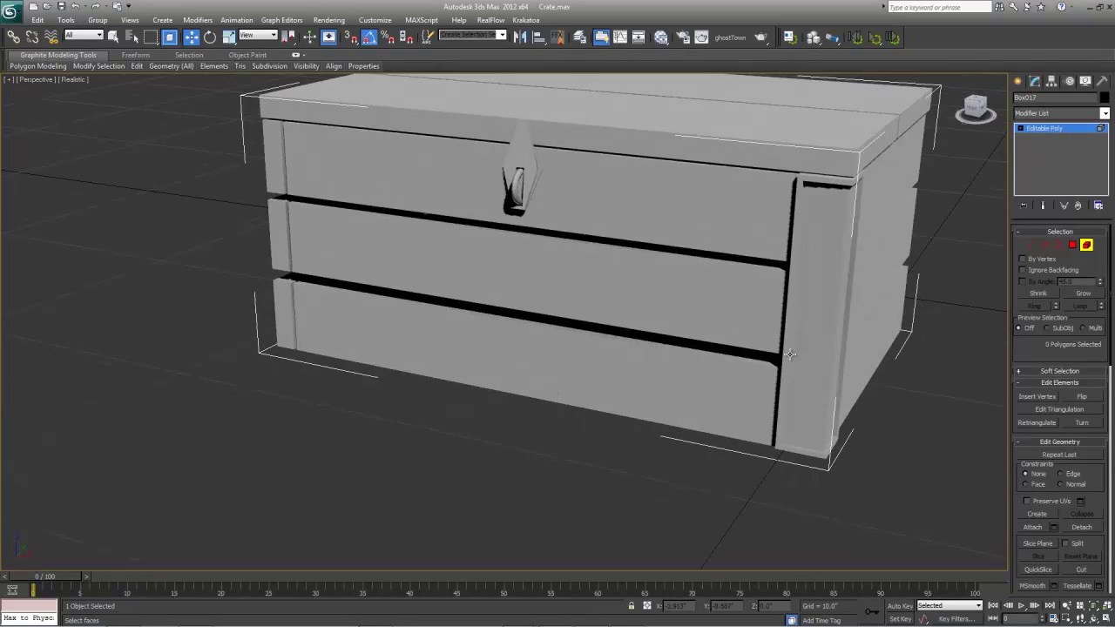
- Switch the perspective view to wireframe to expose the faces hidden behind the rear hinges
{"action": "mouse_move", "coordinate": [675, 346]}
{"action": "middle_mouse_down", "text": "alt"}
{"action": "mouse_move", "coordinate": [610, 323]}
{"action": "mouse_move", "coordinate": [619, 291]}
{"action": "mouse_move", "coordinate": [657, 291]}
{"action": "mouse_move", "coordinate": [601, 340]}
{"action": "mouse_move", "coordinate": [636, 344]}
{"action": "mouse_move", "coordinate": [614, 331]}
{"action": "mouse_move", "coordinate": [685, 352]}
{"action": "middle_mouse_up", "text": "alt"}
{"action": "scroll", "coordinate": [956, 326], "scroll_direction": "up", "scroll_amount": 3}
{"action": "middle_click_drag", "start_coordinate": [956, 326], "coordinate": [950, 292], "text": "alt"}
{"action": "key", "text": "z"}
{"action": "mouse_move", "coordinate": [650, 291]}
{"action": "middle_mouse_down", "text": "alt"}
{"action": "mouse_move", "coordinate": [685, 296]}
{"action": "mouse_move", "coordinate": [647, 289]}
{"action": "mouse_move", "coordinate": [659, 288]}
{"action": "middle_mouse_up", "text": "alt"}
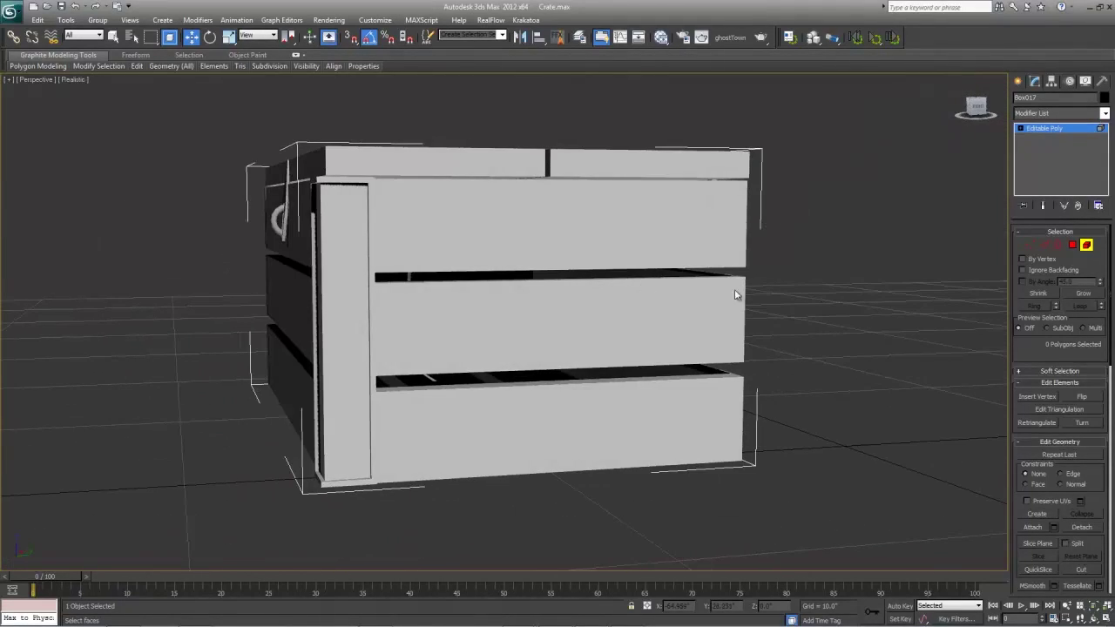
{"action": "key", "text": "F3"}
{"action": "middle_click_drag", "start_coordinate": [901, 279], "coordinate": [776, 329]}
{"action": "scroll", "coordinate": [776, 329], "scroll_direction": "up", "scroll_amount": 3}
{"action": "middle_click_drag", "start_coordinate": [837, 242], "coordinate": [685, 348]}
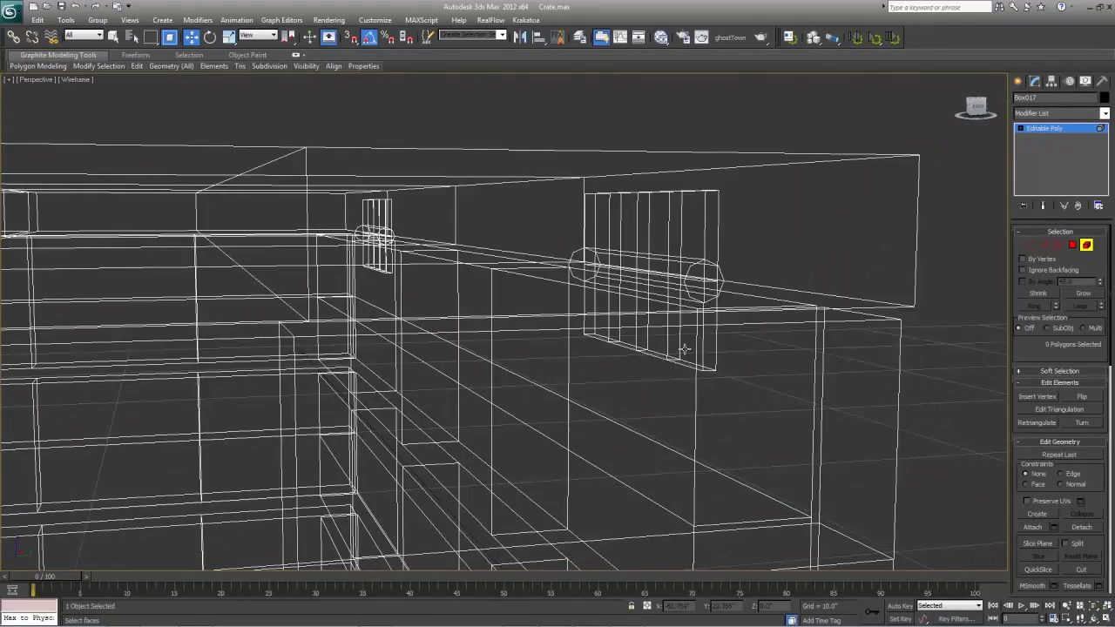
{"action": "scroll", "coordinate": [710, 329], "scroll_direction": "up", "scroll_amount": 2}
{"action": "scroll", "coordinate": [755, 282], "scroll_direction": "down", "scroll_amount": 4}
{"action": "scroll", "coordinate": [697, 305], "scroll_direction": "up", "scroll_amount": 3}
- Select the four upper polygons on the hidden inner face of the nearer hinge
{"action": "left_click", "coordinate": [1073, 245]}
{"action": "key", "text": "4"}
{"action": "left_click", "coordinate": [714, 254]}
{"action": "left_click", "coordinate": [692, 242]}
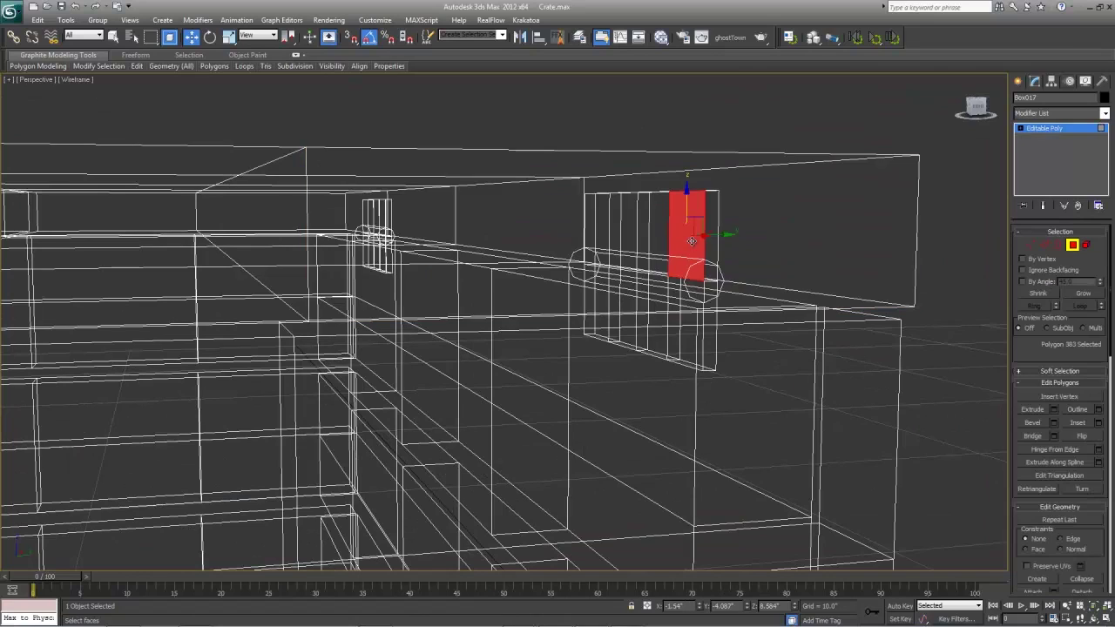
{"action": "scroll", "coordinate": [693, 261], "scroll_direction": "up", "scroll_amount": 6}
{"action": "scroll", "coordinate": [584, 259], "scroll_direction": "up", "scroll_amount": 2}
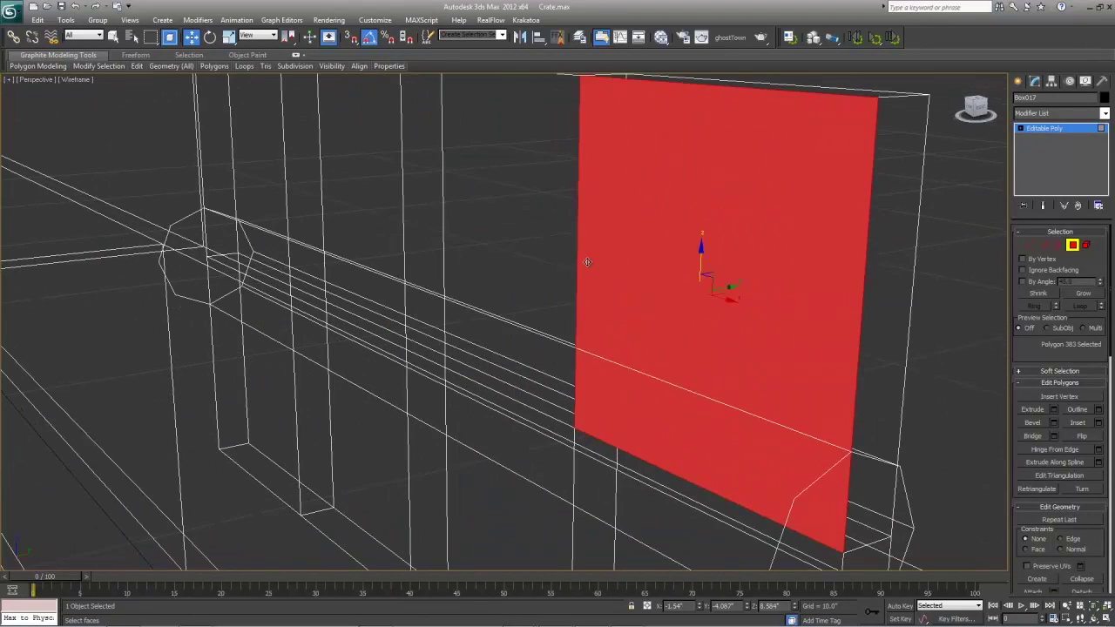
{"action": "left_click", "coordinate": [509, 242], "text": "ctrl"}
{"action": "left_click", "coordinate": [328, 238], "text": "ctrl"}
{"action": "left_click", "coordinate": [252, 191], "text": "ctrl"}
{"action": "left_click", "coordinate": [280, 462], "text": "ctrl"}
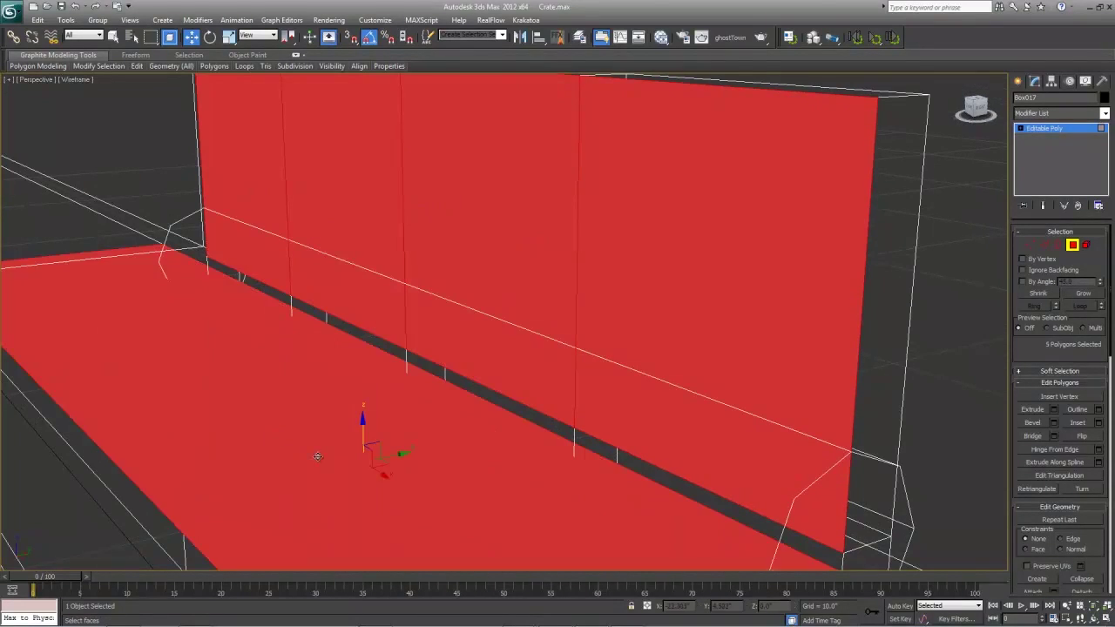
{"action": "left_click", "coordinate": [309, 403], "text": "ctrl"}
{"action": "left_click", "coordinate": [269, 359], "text": "ctrl"}
{"action": "left_click", "coordinate": [276, 358], "text": "ctrl"}
{"action": "left_click", "coordinate": [286, 301], "text": "ctrl"}
{"action": "left_click", "coordinate": [287, 302], "text": "ctrl"}
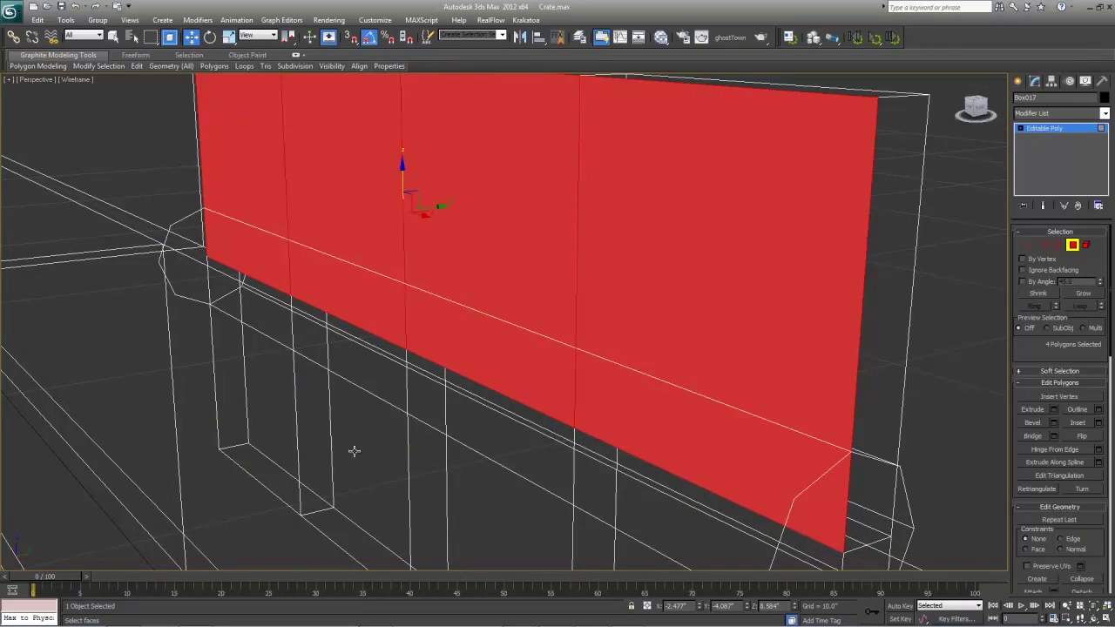
- Add the four lower polygons on the nearer hinge's hidden inner face to the selection
{"action": "middle_click_drag", "start_coordinate": [354, 452], "coordinate": [371, 423], "text": "alt"}
{"action": "left_click", "coordinate": [207, 475], "text": "ctrl"}
{"action": "middle_click_drag", "start_coordinate": [348, 462], "coordinate": [358, 527], "text": "alt"}
{"action": "scroll", "coordinate": [358, 528], "scroll_direction": "up", "scroll_amount": 3}
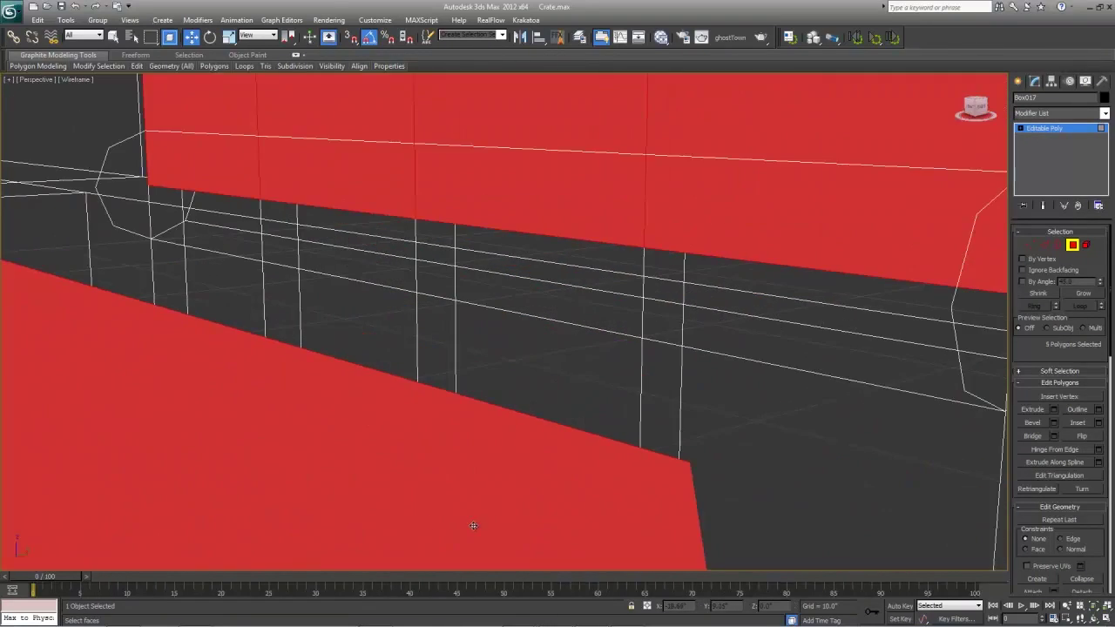
{"action": "middle_click_drag", "start_coordinate": [473, 528], "coordinate": [196, 464]}
{"action": "left_click", "coordinate": [456, 486], "text": "ctrl"}
{"action": "left_click", "coordinate": [353, 419], "text": "ctrl"}
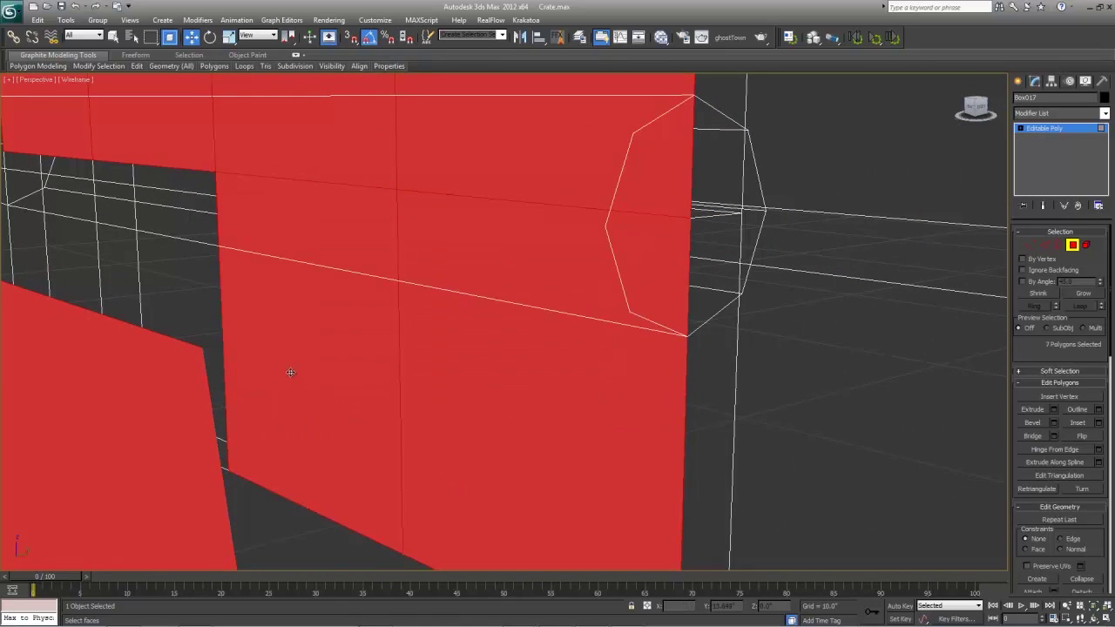
{"action": "scroll", "coordinate": [286, 347], "scroll_direction": "up", "scroll_amount": 2}
{"action": "left_click", "coordinate": [99, 349], "text": "ctrl"}
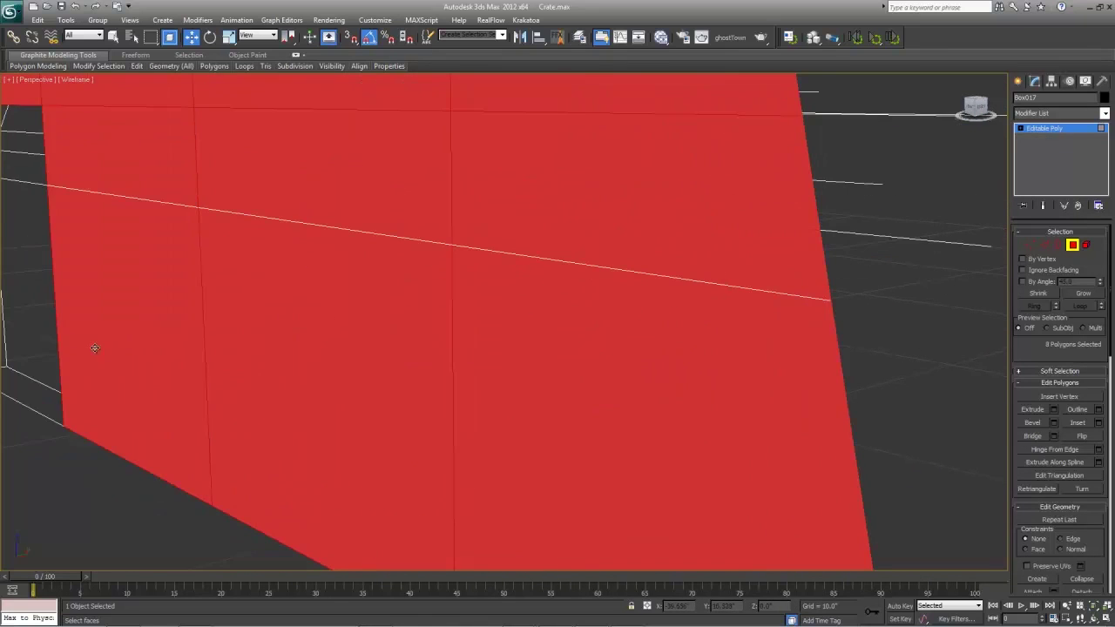
{"action": "left_click", "coordinate": [39, 334], "text": "ctrl"}
- Exclude the large board face from the selection and delete the hinge's eight hidden inner polygons, returning to shaded display
{"action": "scroll", "coordinate": [99, 360], "scroll_direction": "down", "scroll_amount": 3}
{"action": "scroll", "coordinate": [279, 394], "scroll_direction": "down", "scroll_amount": 3}
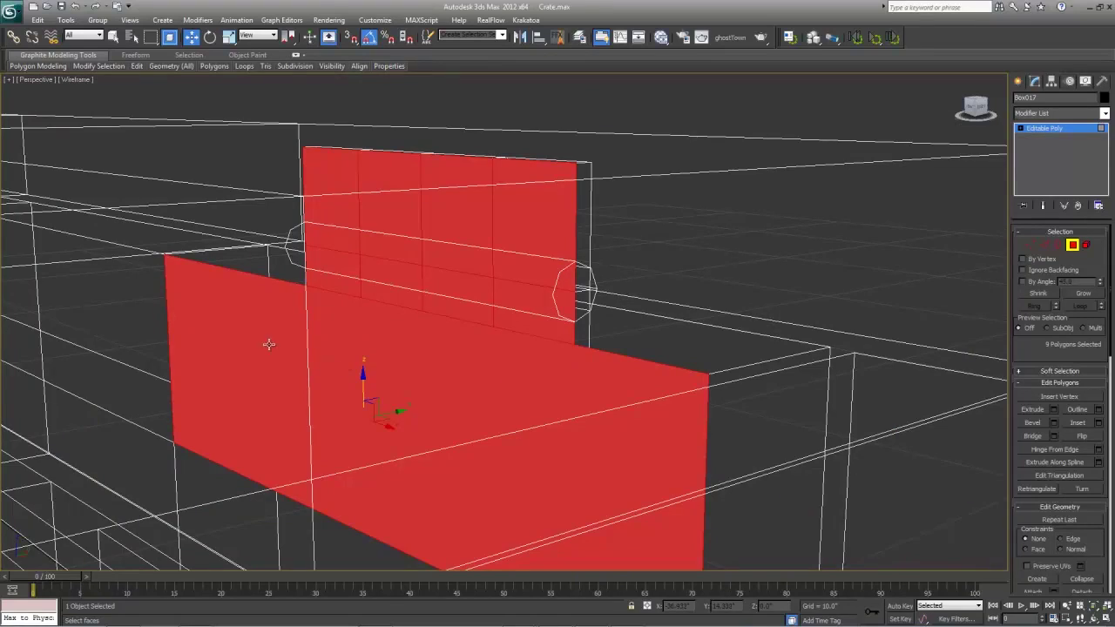
{"action": "mouse_move", "coordinate": [269, 345]}
{"action": "middle_mouse_down", "text": "alt"}
{"action": "mouse_move", "coordinate": [323, 393]}
{"action": "mouse_move", "coordinate": [411, 391]}
{"action": "mouse_move", "coordinate": [285, 407]}
{"action": "mouse_move", "coordinate": [251, 356]}
{"action": "middle_mouse_up", "text": "alt"}
{"action": "scroll", "coordinate": [386, 388], "scroll_direction": "down", "scroll_amount": 3}
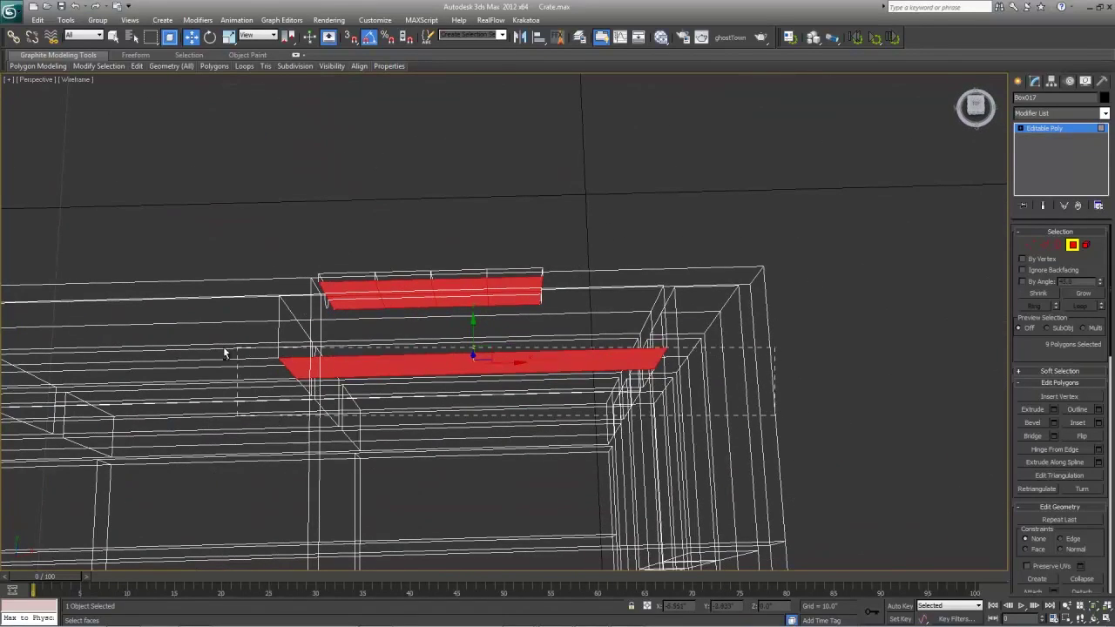
{"action": "left_click_drag", "start_coordinate": [224, 353], "coordinate": [204, 347], "text": "alt"}
{"action": "mouse_move", "coordinate": [530, 405]}
{"action": "middle_mouse_down", "text": "alt"}
{"action": "mouse_move", "coordinate": [391, 366]}
{"action": "mouse_move", "coordinate": [418, 341]}
{"action": "mouse_move", "coordinate": [399, 362]}
{"action": "middle_mouse_up", "text": "alt"}
{"action": "key", "text": "F3"}
{"action": "left_click", "coordinate": [399, 363]}
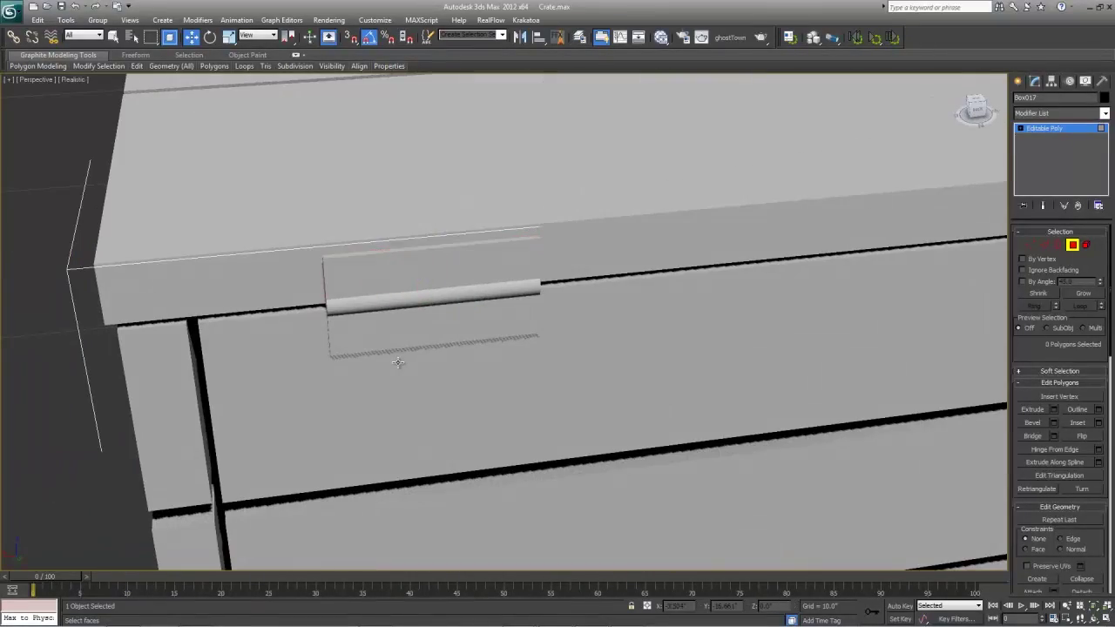
- Delete the plate element of the other rear hinge, keeping its pin cylinder
{"action": "middle_click_drag", "start_coordinate": [769, 307], "coordinate": [325, 386]}
{"action": "scroll", "coordinate": [325, 386], "scroll_direction": "down", "scroll_amount": 2}
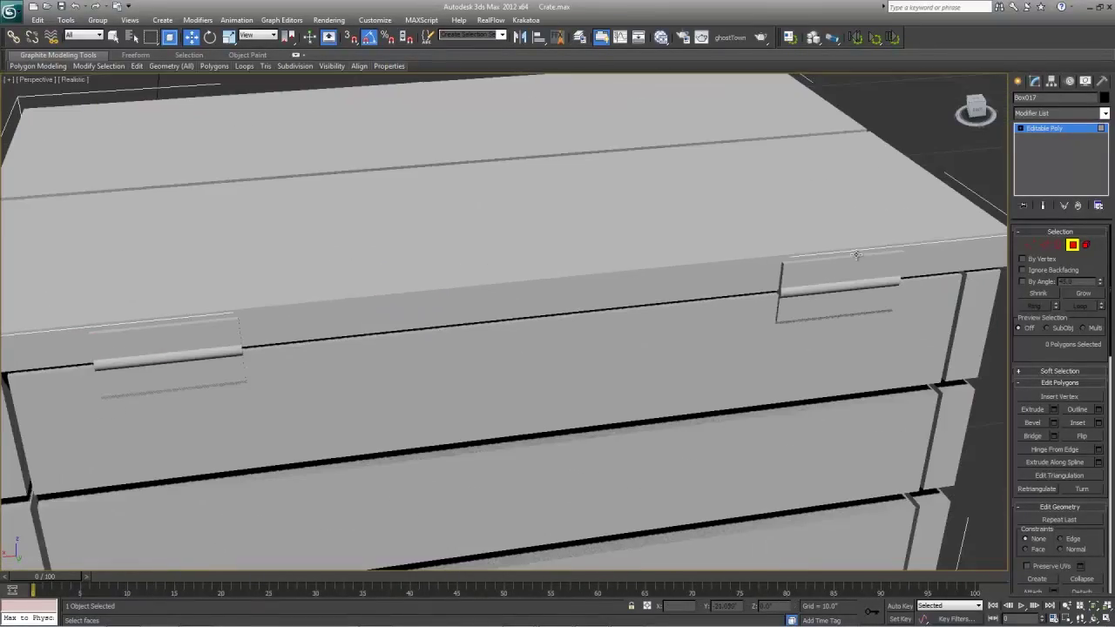
{"action": "left_click", "coordinate": [1086, 245]}
{"action": "left_click", "coordinate": [835, 270]}
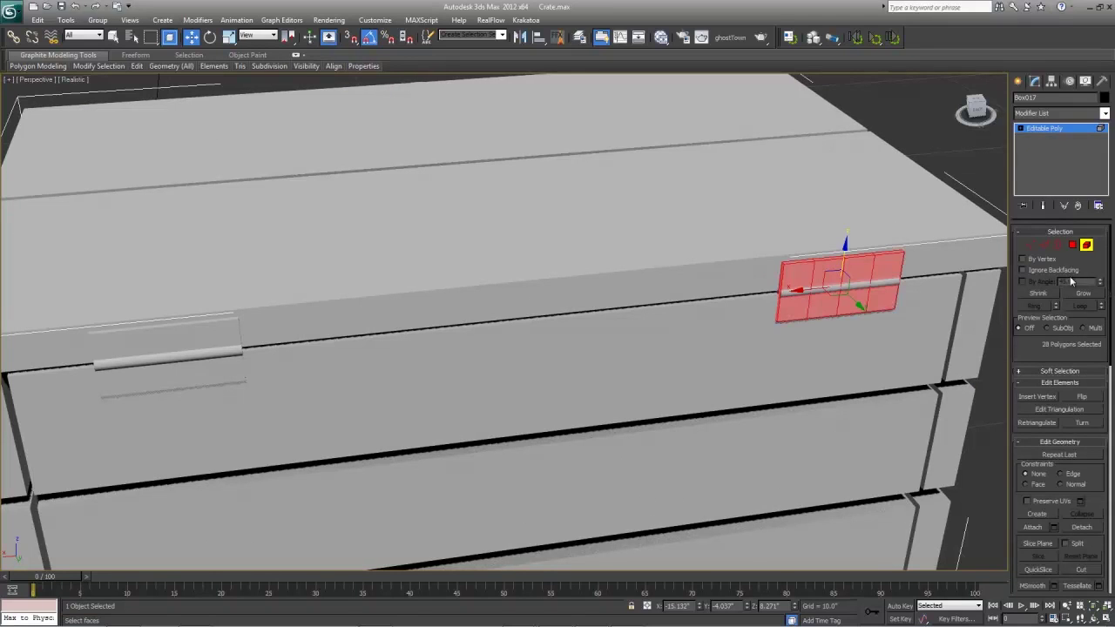
{"action": "key", "text": "Delete"}
- Clone the cleaned hinge plate as an element and snap the copy onto the other hinge's pin
{"action": "left_click", "coordinate": [179, 339]}
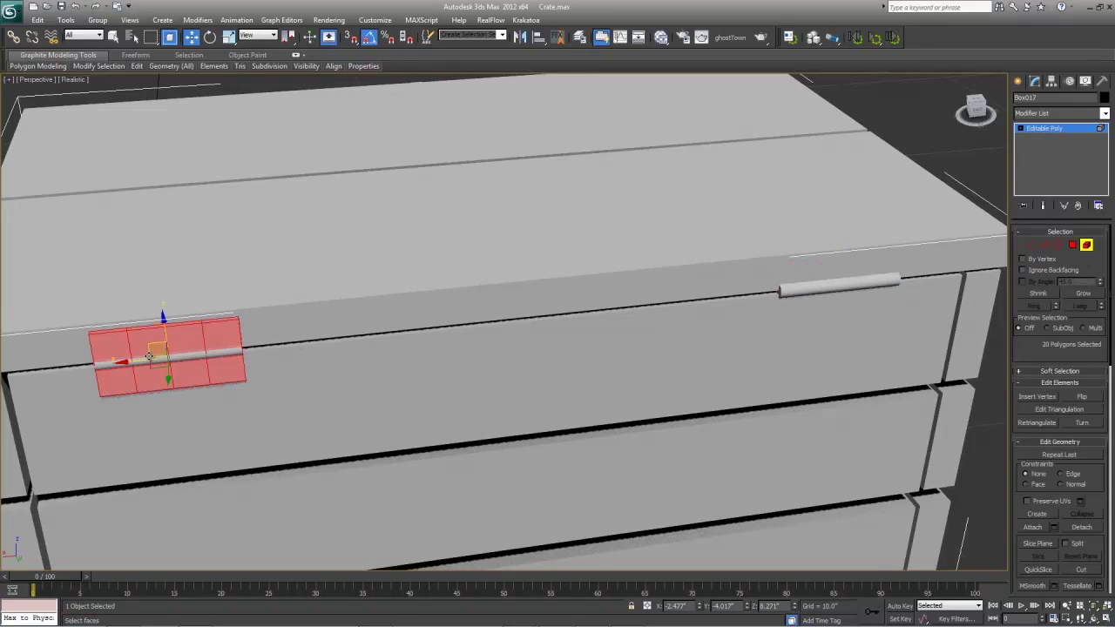
{"action": "key", "text": "s"}
{"action": "mouse_move", "coordinate": [140, 360]}
{"action": "left_mouse_down"}
{"action": "mouse_move", "coordinate": [276, 358]}
{"action": "mouse_move", "coordinate": [712, 296]}
{"action": "mouse_move", "coordinate": [716, 307]}
{"action": "left_mouse_up"}
{"action": "left_click", "coordinate": [614, 329]}
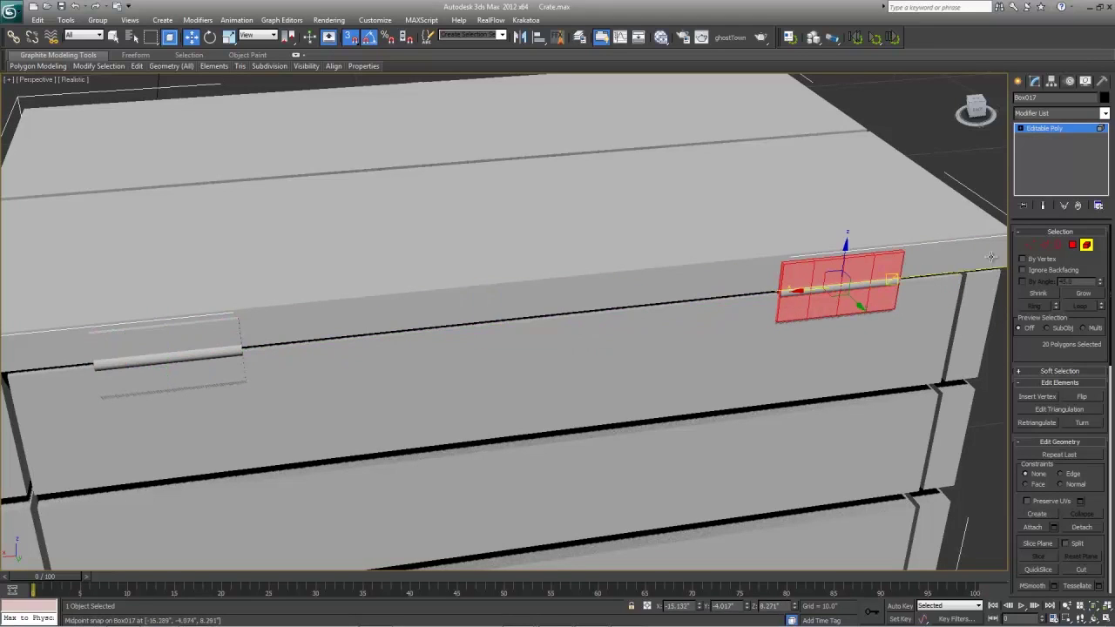
{"action": "left_click", "coordinate": [1065, 129]}
- Examine both rear hinges and the whole crate with edged faces displayed temporarily
{"action": "middle_click_drag", "start_coordinate": [844, 316], "coordinate": [579, 323]}
{"action": "key", "text": "F4"}
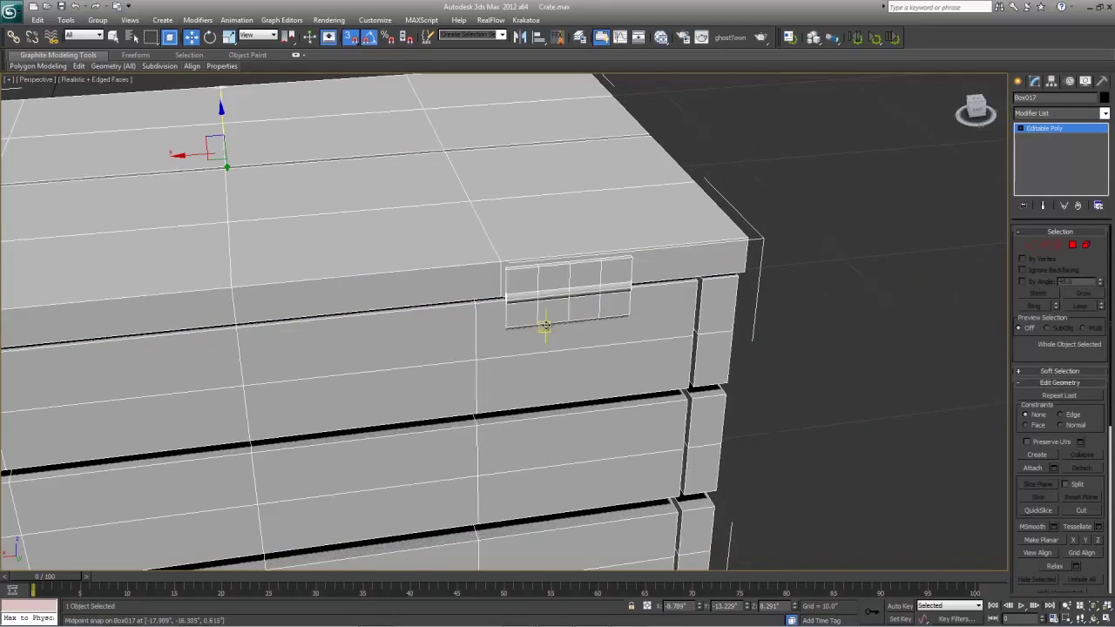
{"action": "scroll", "coordinate": [598, 304], "scroll_direction": "up", "scroll_amount": 3}
{"action": "key", "text": "2"}
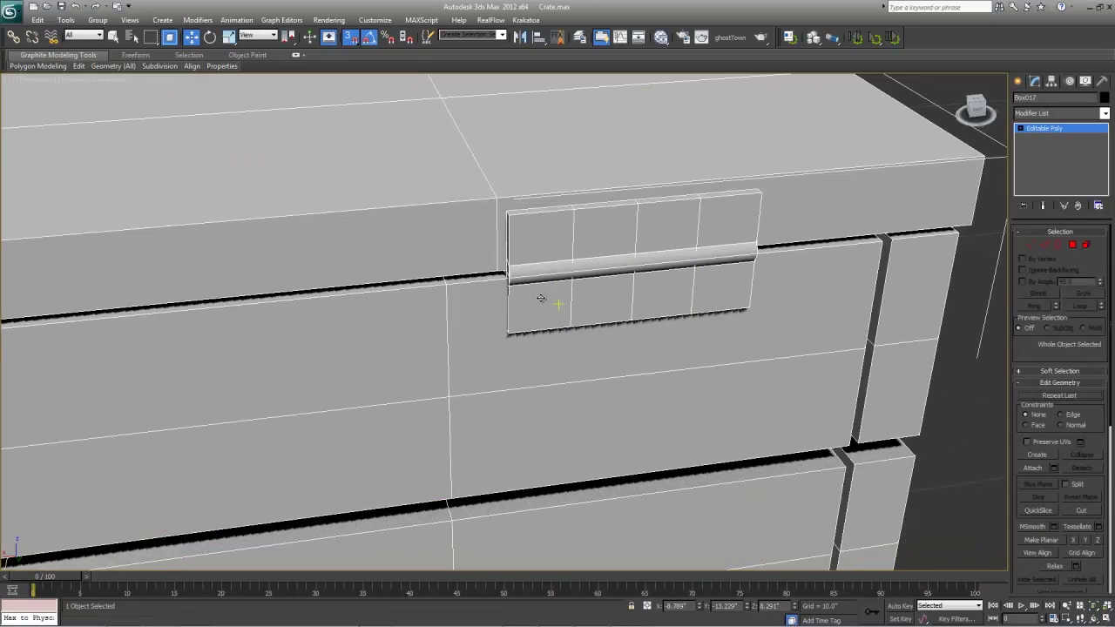
{"action": "scroll", "coordinate": [523, 366], "scroll_direction": "down", "scroll_amount": 5}
{"action": "left_click", "coordinate": [765, 365]}
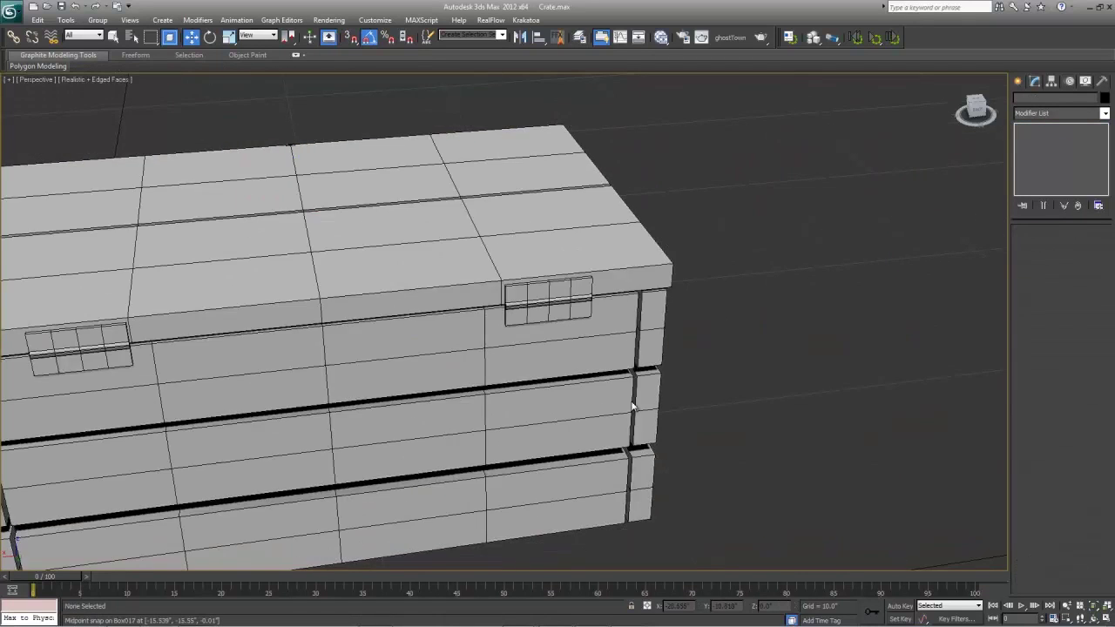
{"action": "middle_click_drag", "start_coordinate": [765, 364], "coordinate": [393, 282], "text": "alt"}
{"action": "key", "text": "F4"}
- Try rotating the combined crate about two different axes and undo both rotations
{"action": "left_click", "coordinate": [456, 354]}
{"action": "key", "text": "e"}
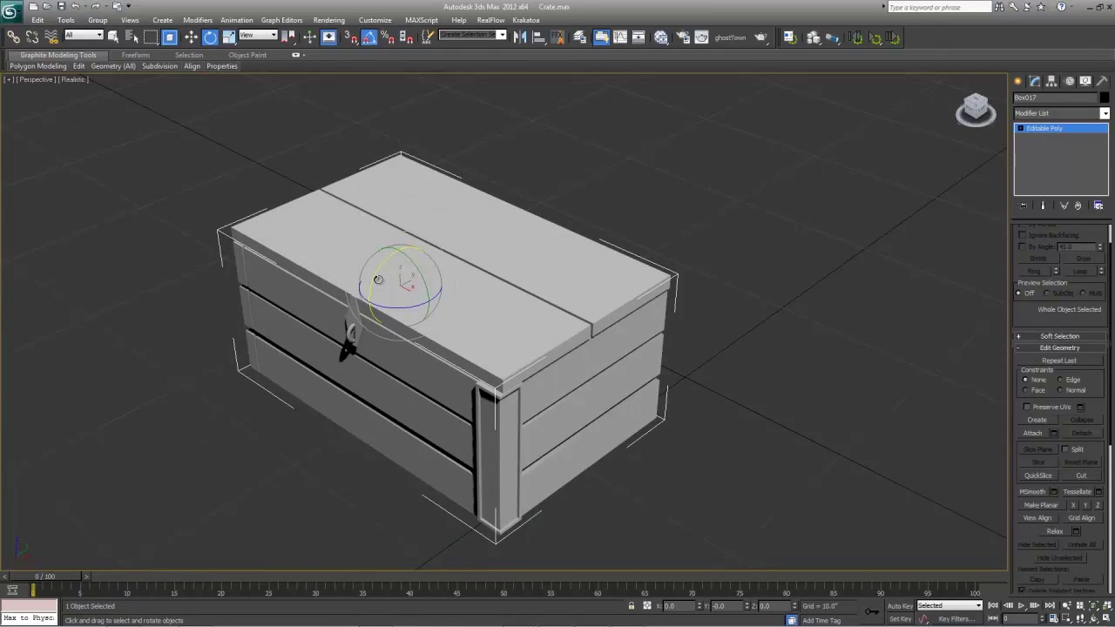
{"action": "left_click_drag", "start_coordinate": [378, 278], "coordinate": [468, 471]}
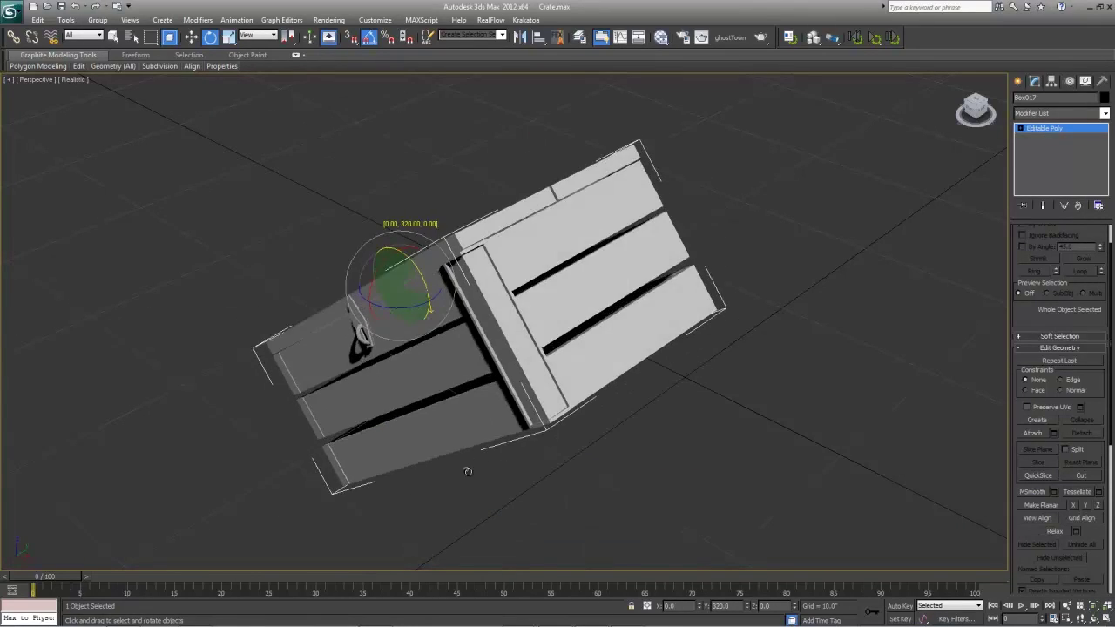
{"action": "key", "text": "ctrl+z"}
{"action": "left_click_drag", "start_coordinate": [396, 285], "coordinate": [336, 326]}
{"action": "key", "text": "ctrl+z"}
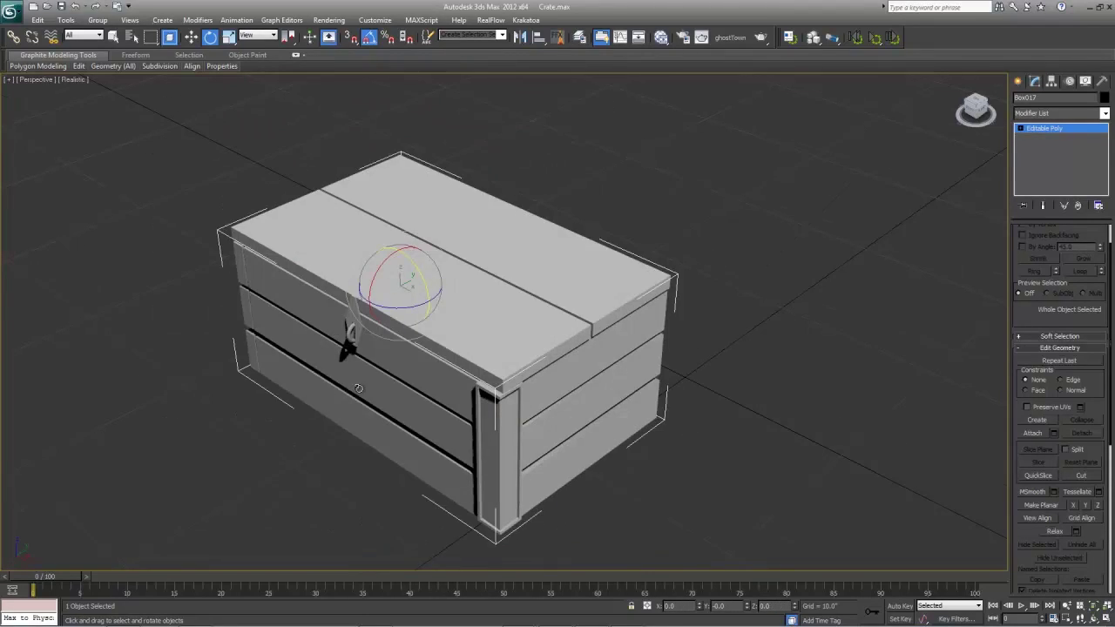
- Rename the combined crate object as Crate_01
{"action": "middle_click_drag", "start_coordinate": [359, 389], "coordinate": [392, 392], "text": "alt"}
{"action": "scroll", "coordinate": [393, 392], "scroll_direction": "up", "scroll_amount": 3}
{"action": "scroll", "coordinate": [750, 384], "scroll_direction": "down", "scroll_amount": 3}
{"action": "left_click", "coordinate": [728, 423]}
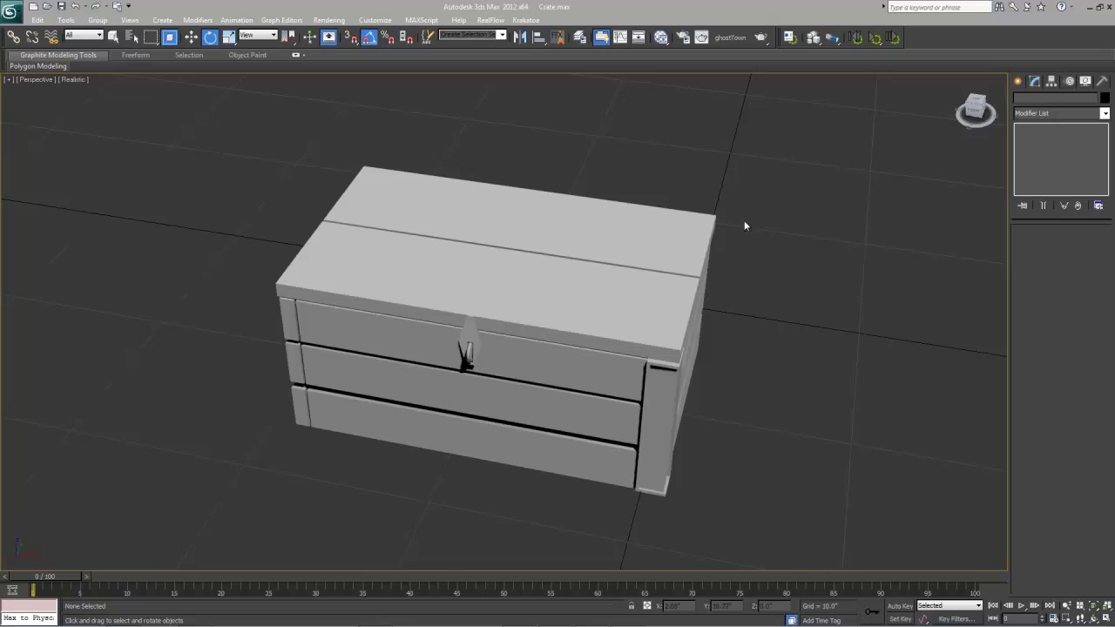
{"action": "left_click", "coordinate": [593, 289]}
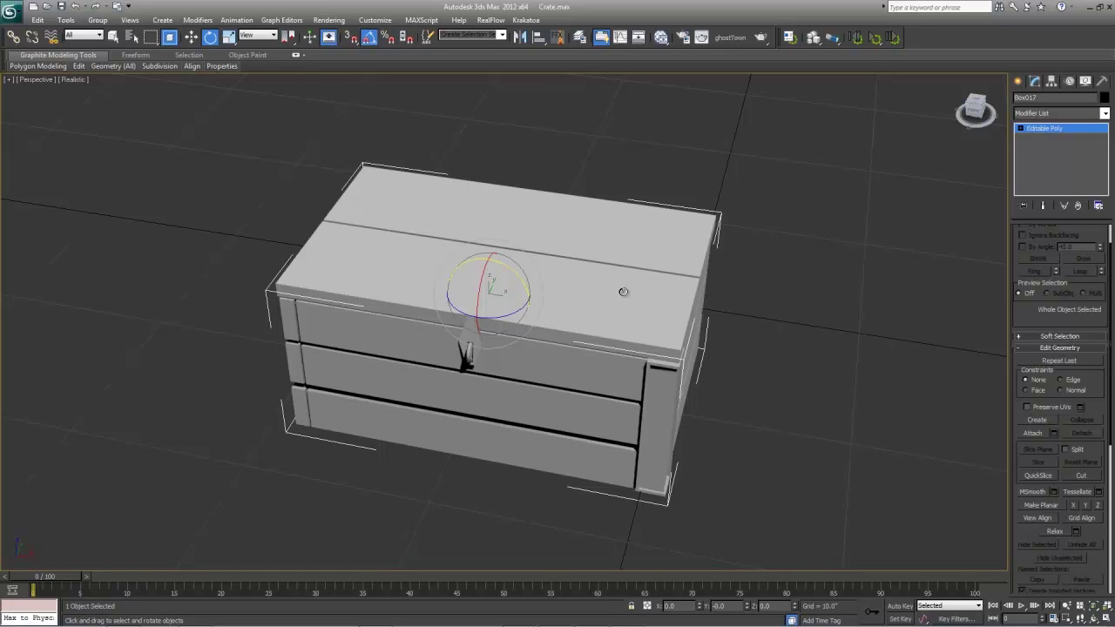
{"action": "left_click", "coordinate": [1025, 119]}
{"action": "left_click", "coordinate": [1026, 118]}
{"action": "left_click_drag", "start_coordinate": [1045, 96], "coordinate": [948, 99]}
{"action": "type", "text": "Crate_01"}
- Apply an Unwrap UVW modifier to the crate and open its UV editor
{"action": "left_click", "coordinate": [1103, 113]}
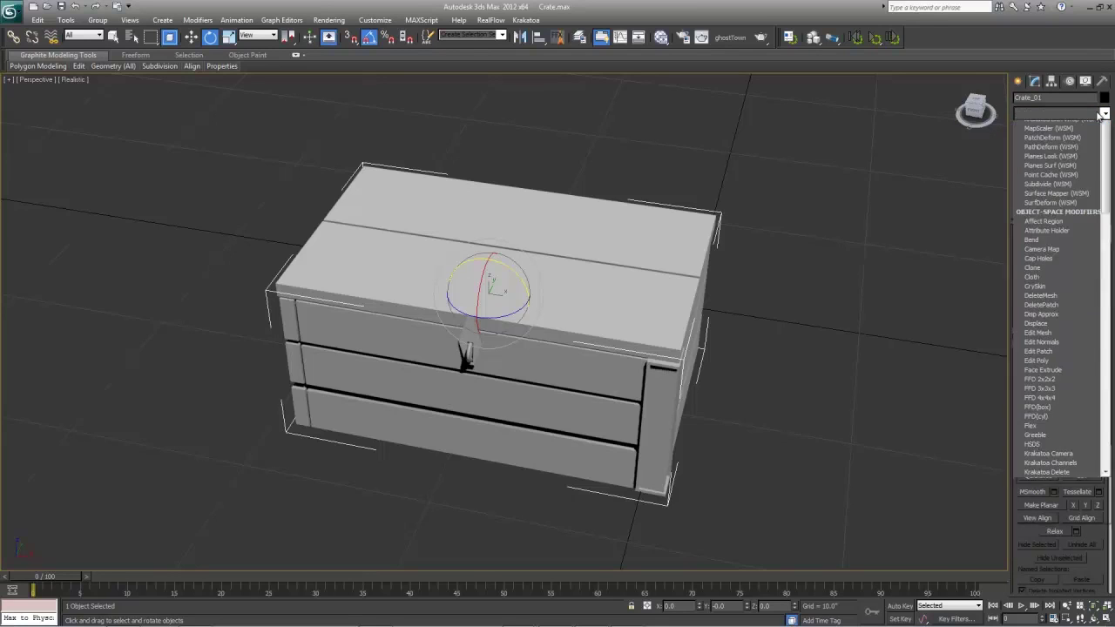
{"action": "key", "text": "u"}
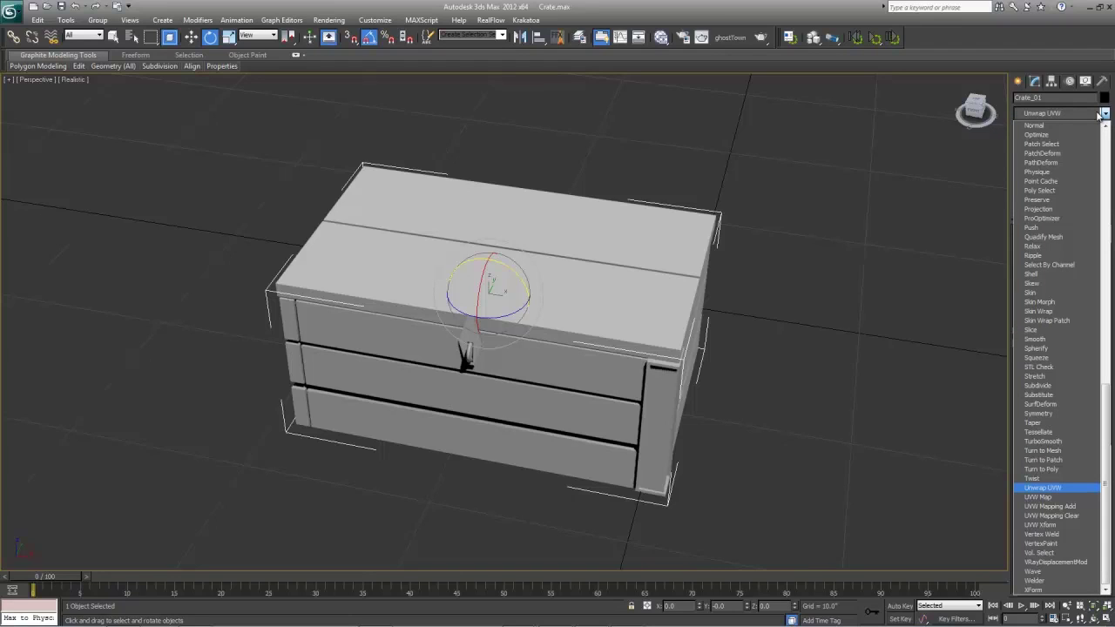
{"action": "key", "text": "Return"}
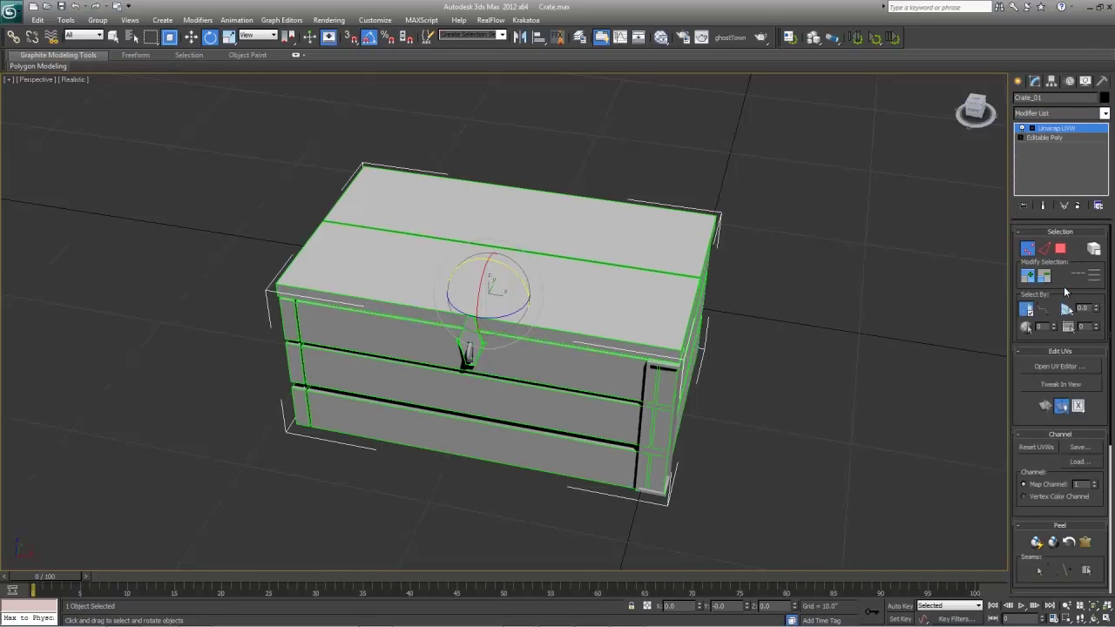
{"action": "left_click", "coordinate": [1067, 367]}
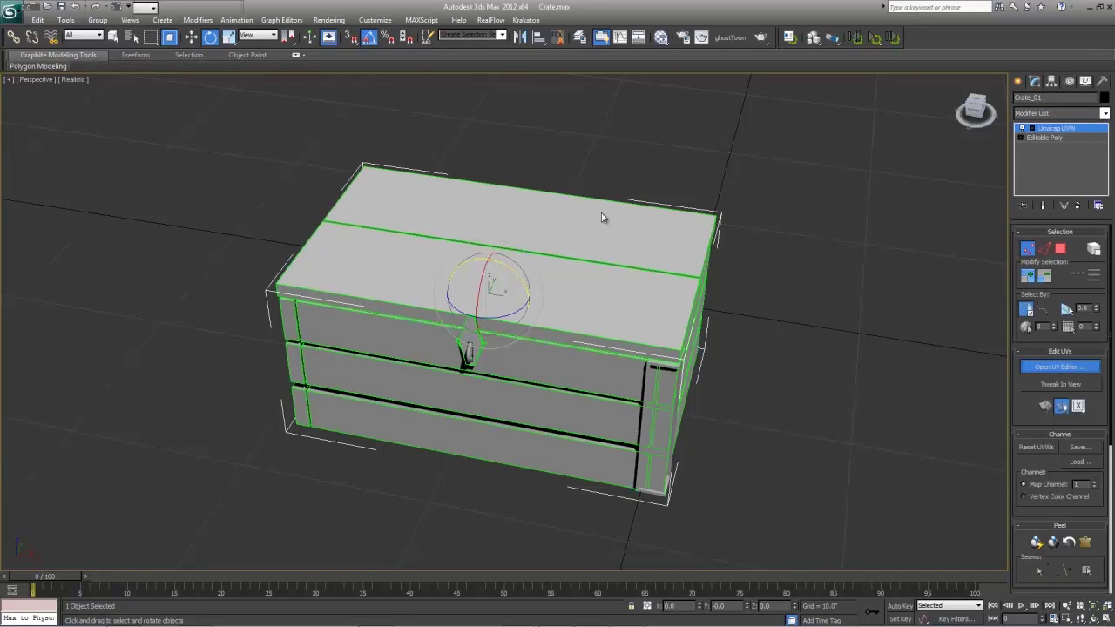
- Arrange the UV editor and the modelling window side by side, with the crate enlarged in the perspective view
{"action": "left_click_drag", "start_coordinate": [563, 6], "coordinate": [681, 22]}
{"action": "left_click_drag", "start_coordinate": [281, 60], "coordinate": [417, 52]}
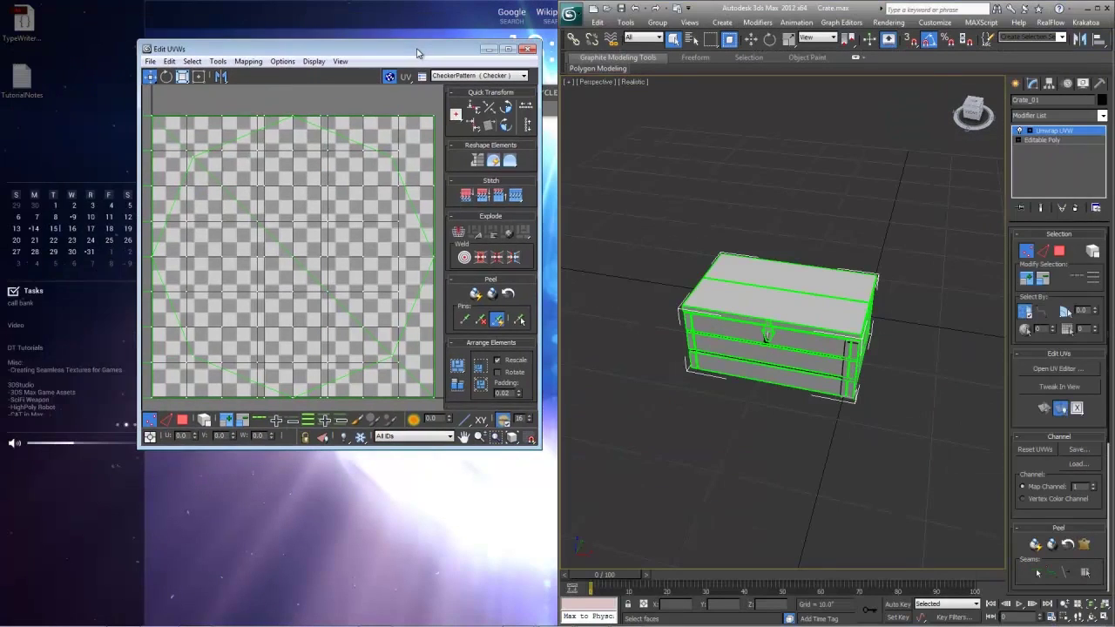
{"action": "key", "text": "super+Left"}
{"action": "scroll", "coordinate": [726, 336], "scroll_direction": "up", "scroll_amount": 4}
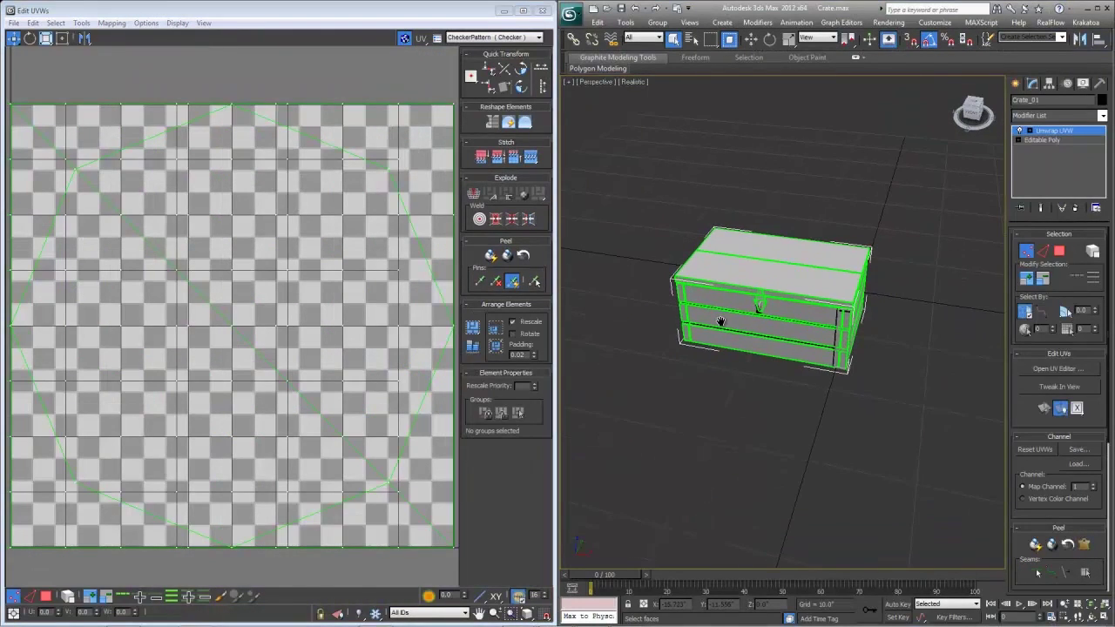
{"action": "scroll", "coordinate": [741, 296], "scroll_direction": "up", "scroll_amount": 3}
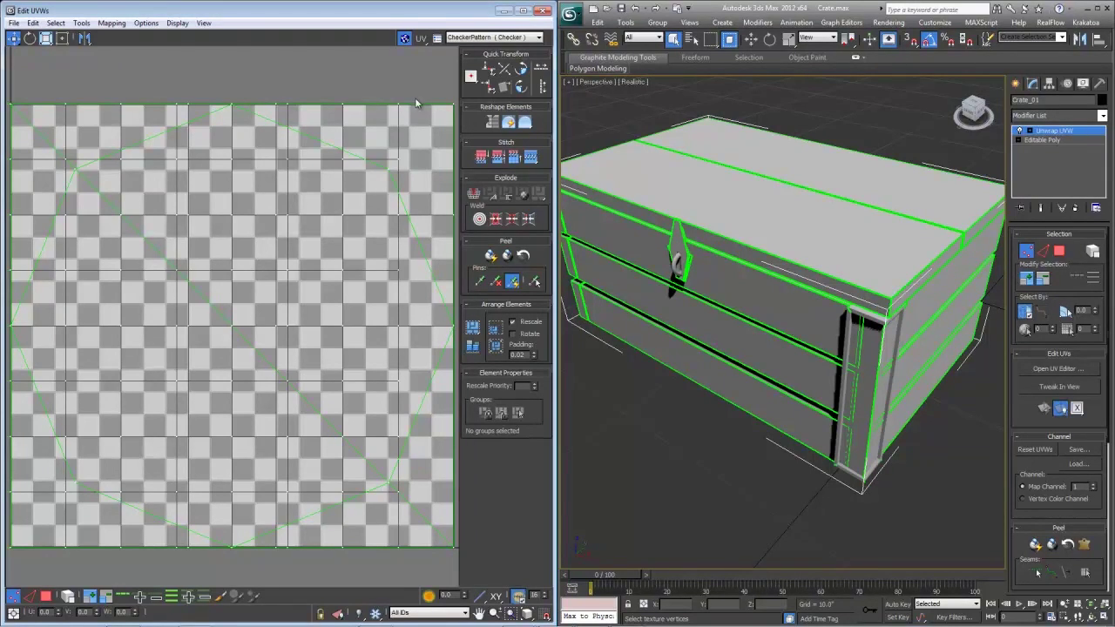
- Hide the checker background in the UV editor and move all the crate's UV polygons up and left outside the texture square
{"action": "left_click", "coordinate": [406, 39]}
{"action": "scroll", "coordinate": [248, 300], "scroll_direction": "down", "scroll_amount": 5}
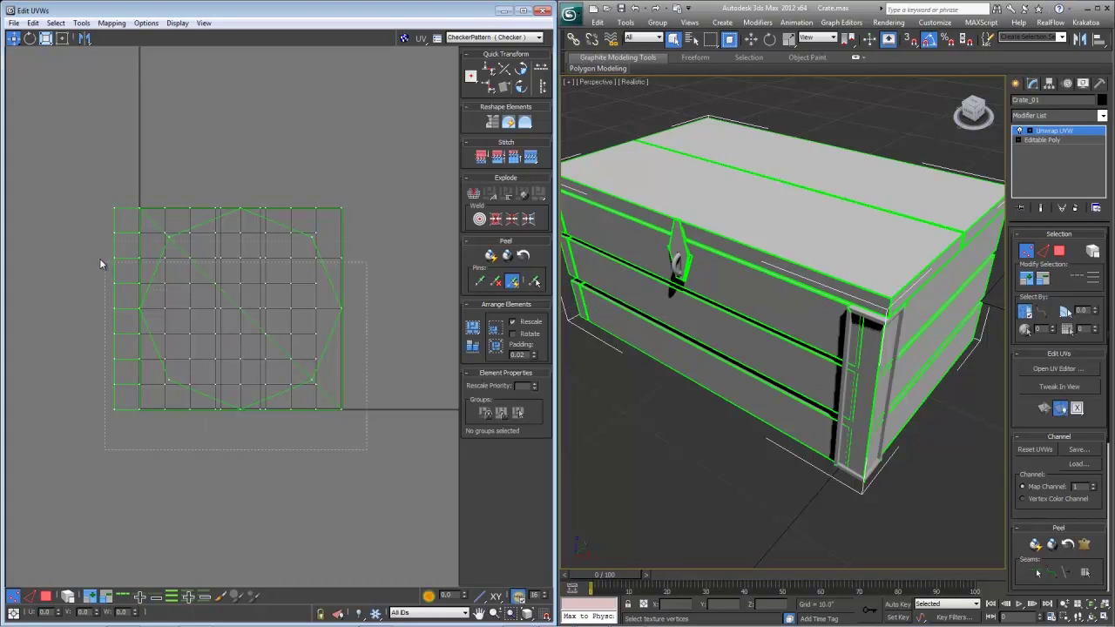
{"action": "left_click_drag", "start_coordinate": [100, 260], "coordinate": [428, 501]}
{"action": "key", "text": "3"}
{"action": "scroll", "coordinate": [318, 386], "scroll_direction": "down", "scroll_amount": 3}
{"action": "left_click_drag", "start_coordinate": [263, 312], "coordinate": [164, 135]}
- Expand a polygon on each lid board to its seams and move both boards' UVs together beside the stacked UVs
{"action": "left_click", "coordinate": [787, 256]}
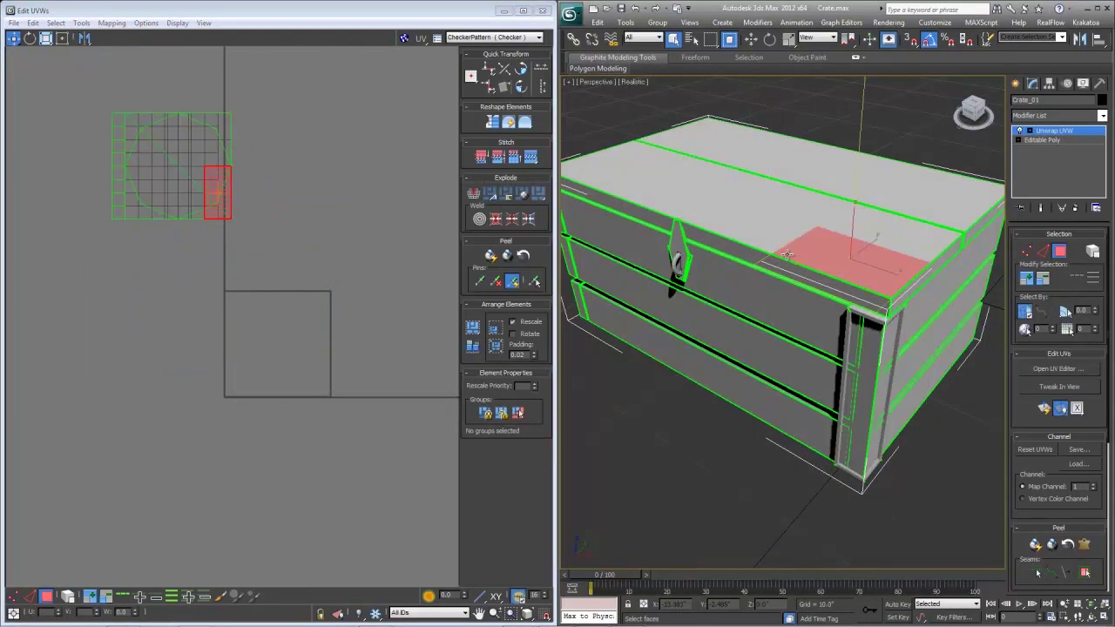
{"action": "left_click", "coordinate": [1085, 573]}
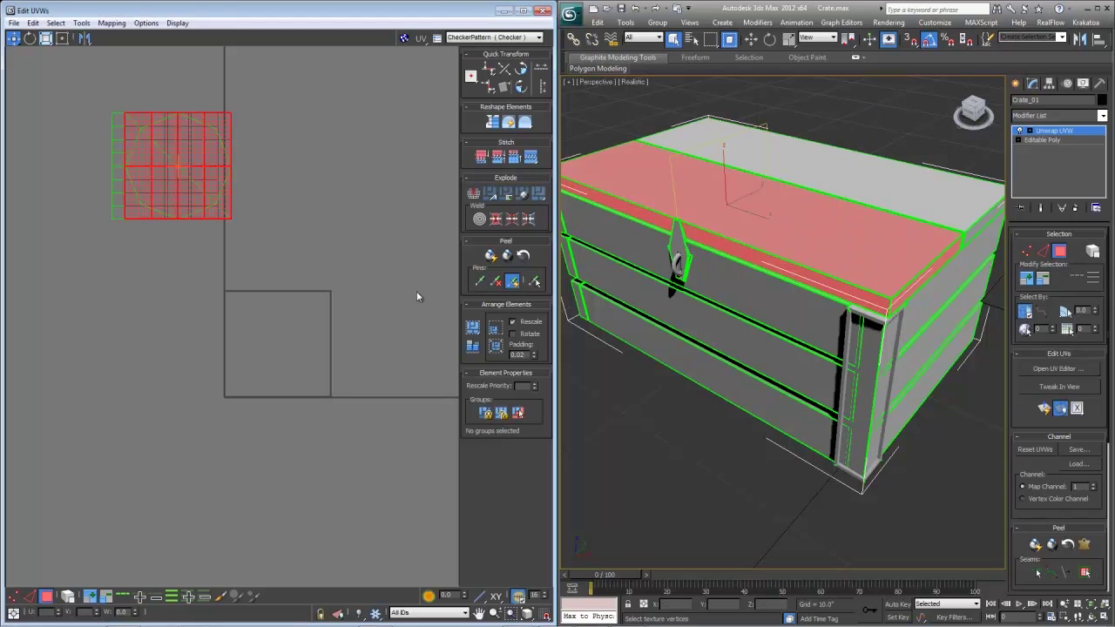
{"action": "left_click_drag", "start_coordinate": [159, 200], "coordinate": [319, 201]}
{"action": "left_click", "coordinate": [833, 175]}
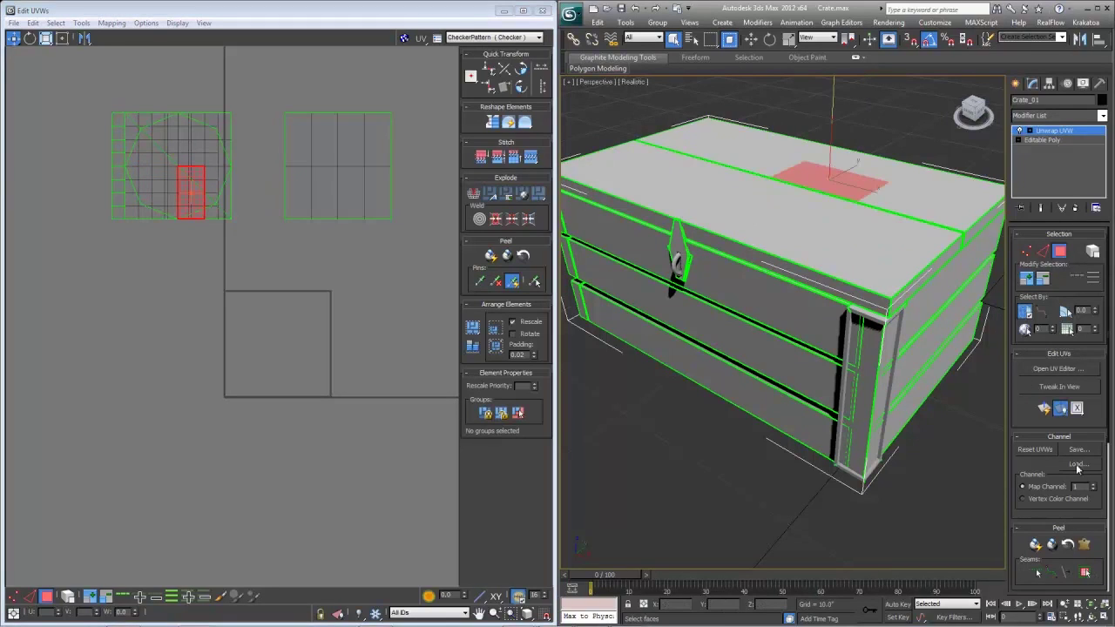
{"action": "left_click", "coordinate": [1085, 573]}
{"action": "left_click_drag", "start_coordinate": [200, 184], "coordinate": [358, 184]}
- Select the UVs of both lid boards together and move them farther up and right of the texture square
{"action": "middle_click_drag", "start_coordinate": [359, 184], "coordinate": [292, 222]}
{"action": "scroll", "coordinate": [292, 222], "scroll_direction": "down", "scroll_amount": 2}
{"action": "left_click_drag", "start_coordinate": [359, 302], "coordinate": [211, 143]}
{"action": "left_click_drag", "start_coordinate": [248, 199], "coordinate": [405, 67]}
{"action": "middle_click_drag", "start_coordinate": [342, 140], "coordinate": [279, 212]}
{"action": "scroll", "coordinate": [279, 212], "scroll_direction": "down", "scroll_amount": 2}
{"action": "left_click_drag", "start_coordinate": [340, 173], "coordinate": [351, 119]}
{"action": "middle_click_drag", "start_coordinate": [146, 283], "coordinate": [178, 234]}
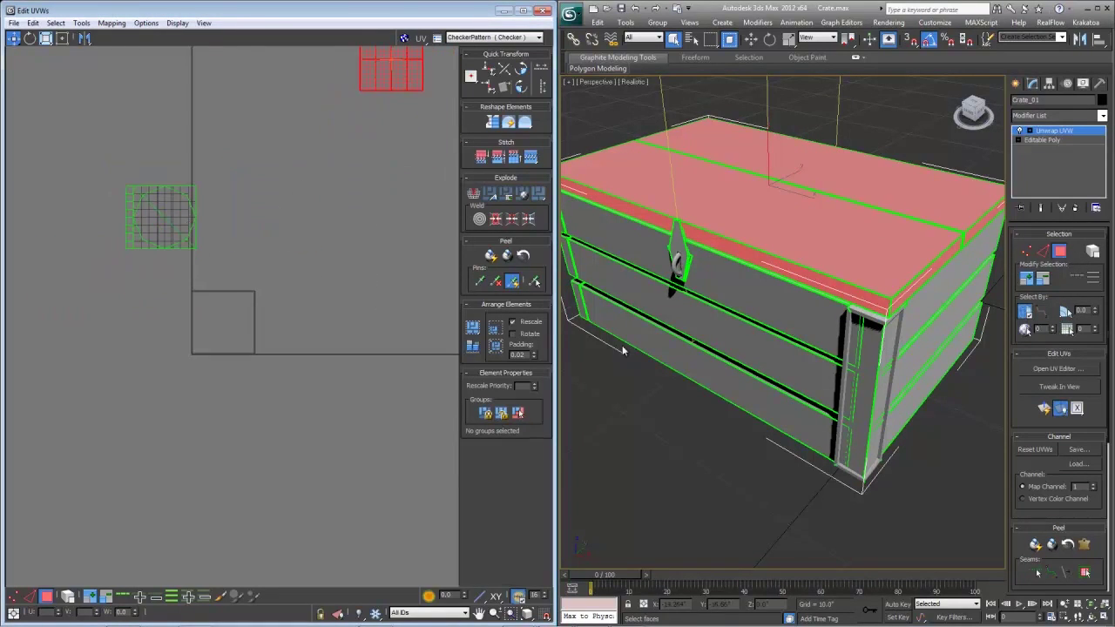
- Expand a polygon on each of the three front boards to its seams and gather their UVs in one stack below the lid group
{"action": "left_click", "coordinate": [786, 298]}
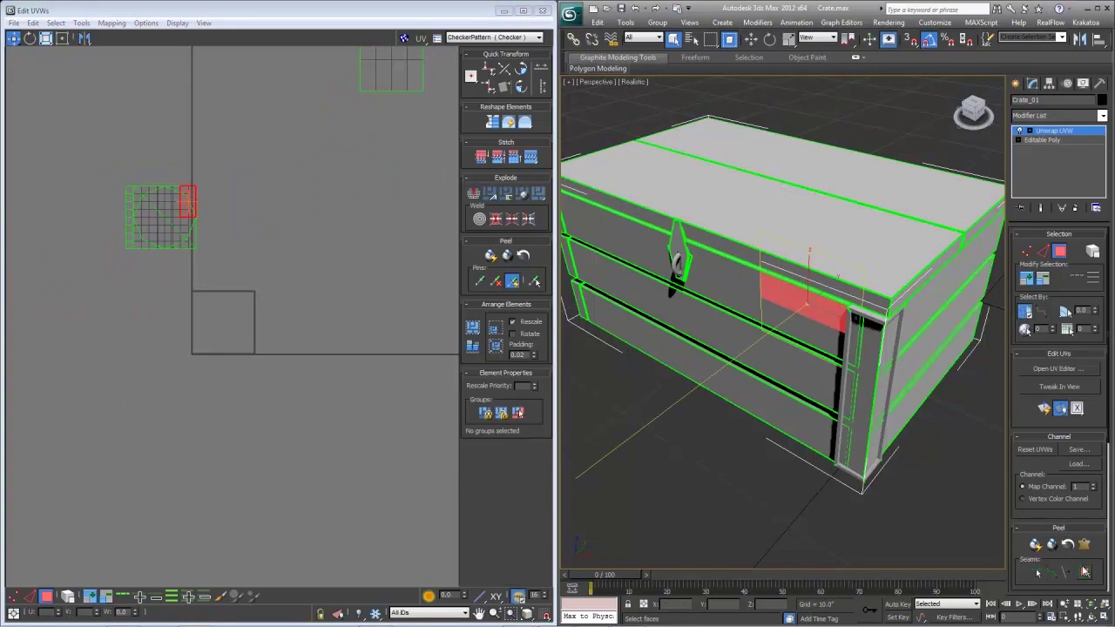
{"action": "left_click", "coordinate": [1084, 572]}
{"action": "left_click_drag", "start_coordinate": [146, 234], "coordinate": [356, 218]}
{"action": "left_click", "coordinate": [708, 330]}
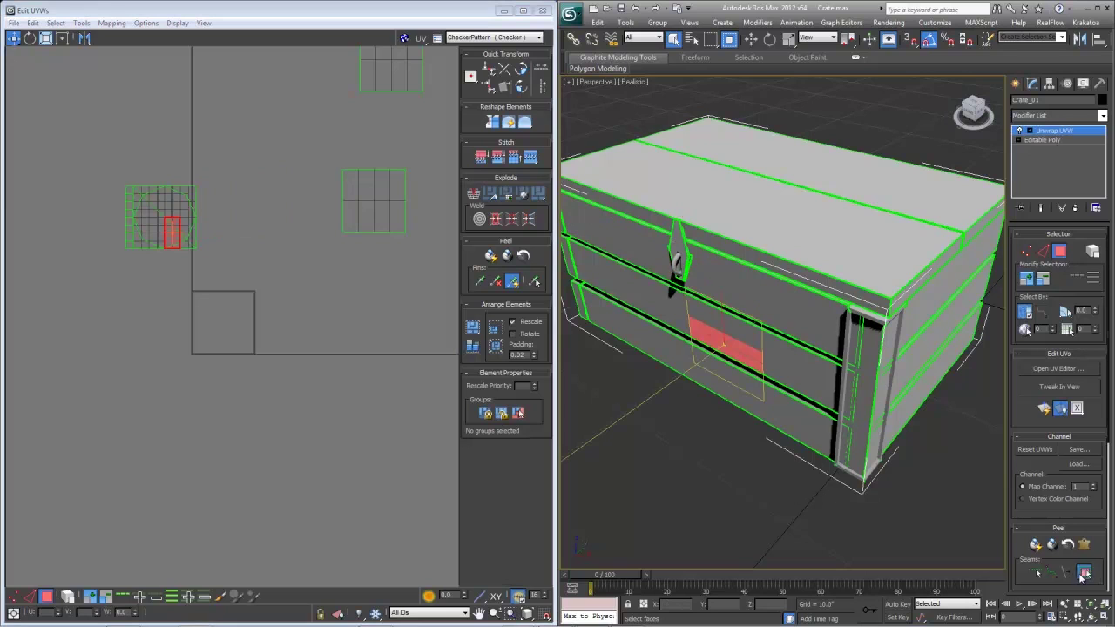
{"action": "left_click", "coordinate": [1085, 573]}
{"action": "left_click_drag", "start_coordinate": [166, 222], "coordinate": [379, 205]}
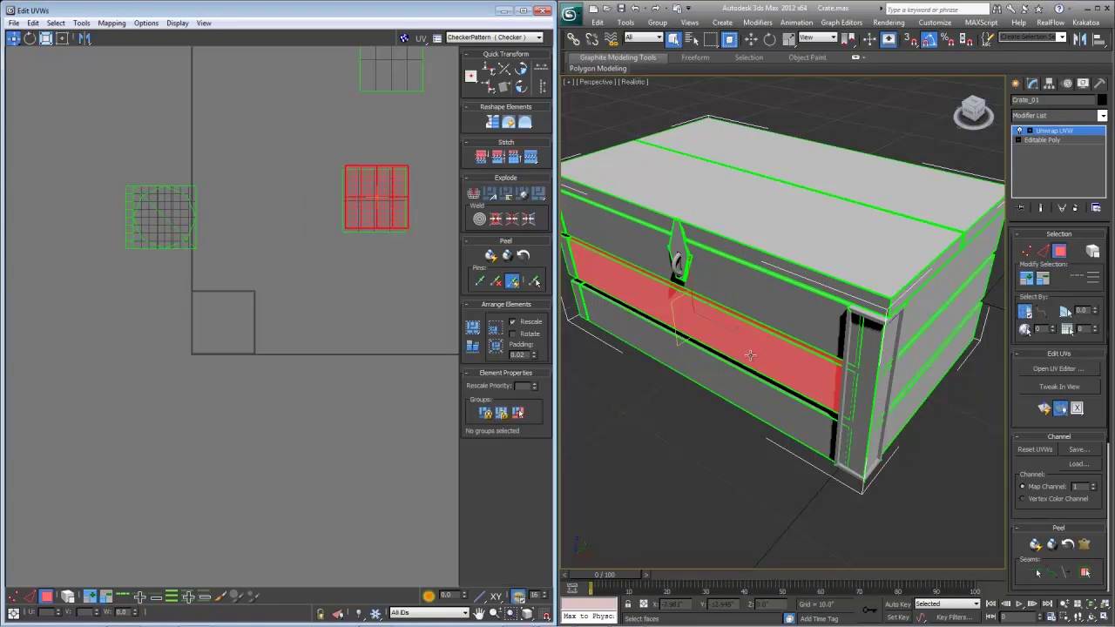
{"action": "left_click", "coordinate": [744, 380]}
{"action": "left_click", "coordinate": [1085, 572]}
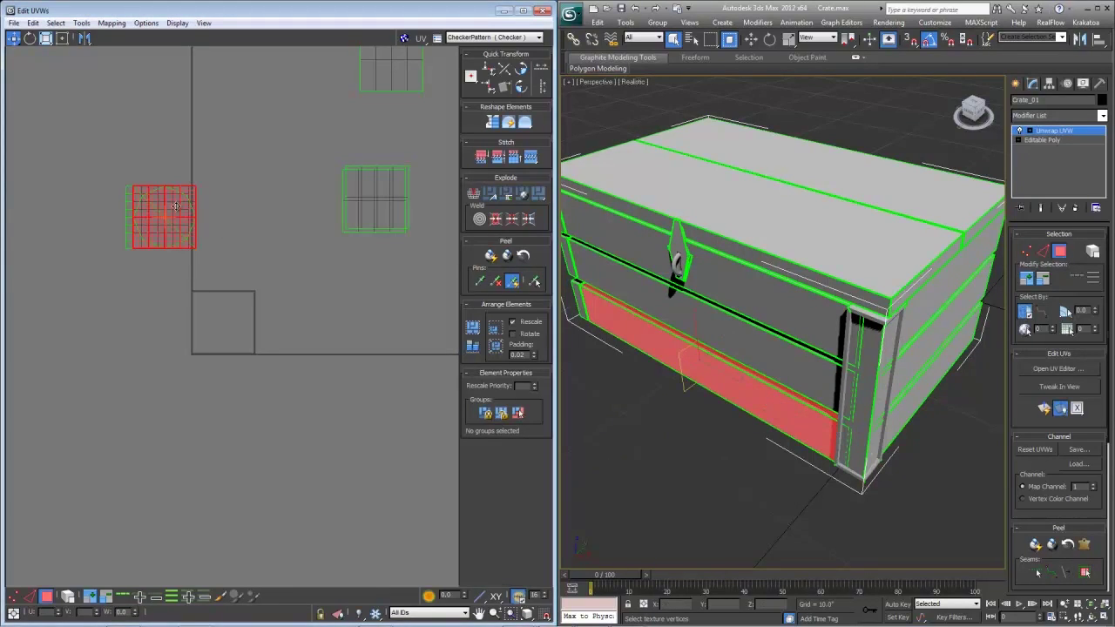
{"action": "left_click_drag", "start_coordinate": [175, 207], "coordinate": [377, 201]}
{"action": "middle_click_drag", "start_coordinate": [688, 279], "coordinate": [721, 279], "text": "alt"}
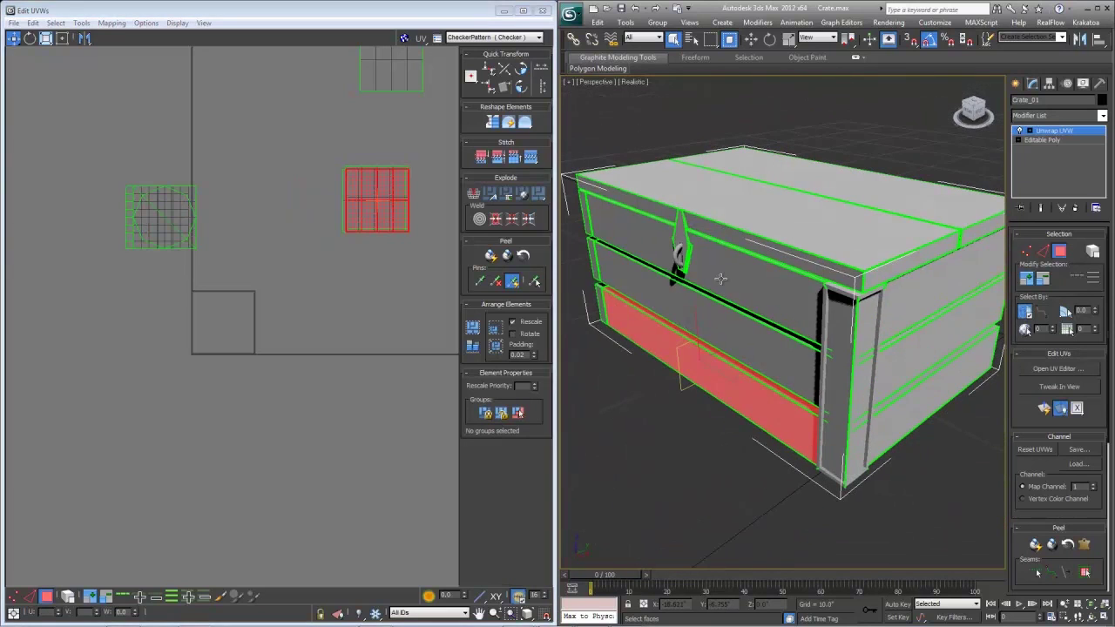
- Expand a polygon on the top front board to its seams and align its UVs with the front boards' stack
{"action": "left_click", "coordinate": [725, 279]}
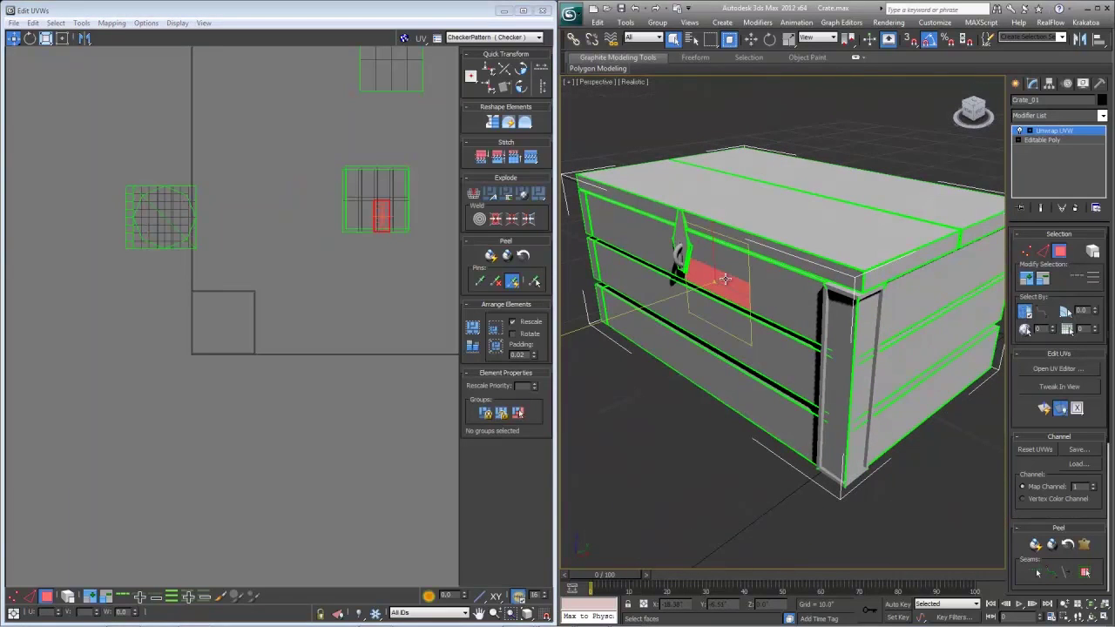
{"action": "left_click", "coordinate": [1084, 573]}
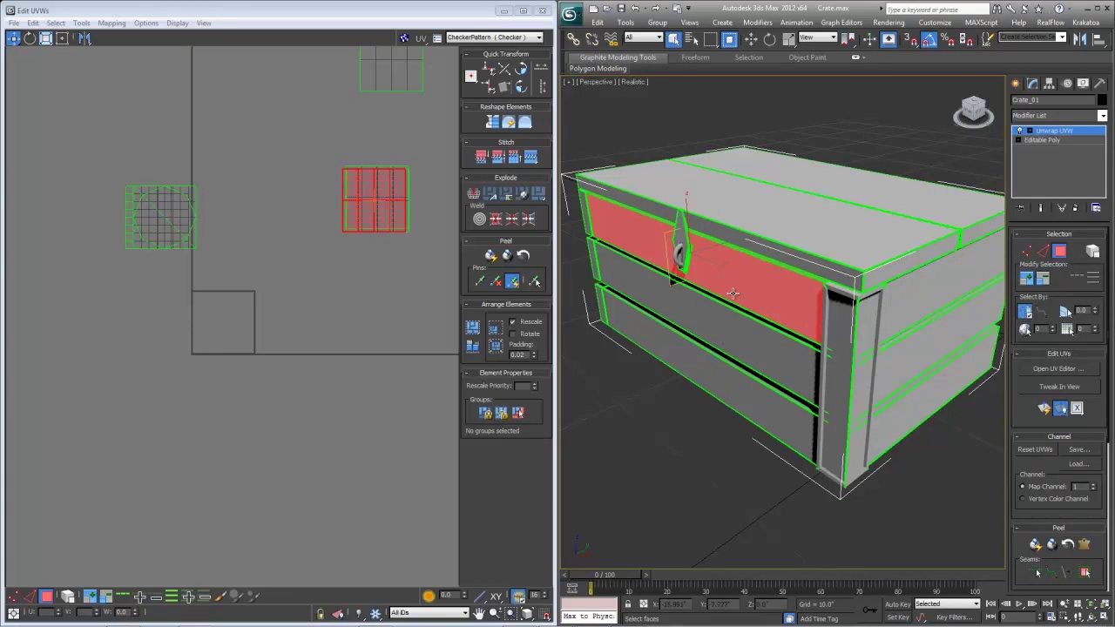
{"action": "left_click", "coordinate": [733, 292]}
{"action": "left_click", "coordinate": [1085, 572]}
{"action": "mouse_move", "coordinate": [374, 218]}
{"action": "left_mouse_down"}
{"action": "mouse_move", "coordinate": [344, 218]}
{"action": "mouse_move", "coordinate": [447, 218]}
{"action": "mouse_move", "coordinate": [378, 219]}
{"action": "left_mouse_up"}
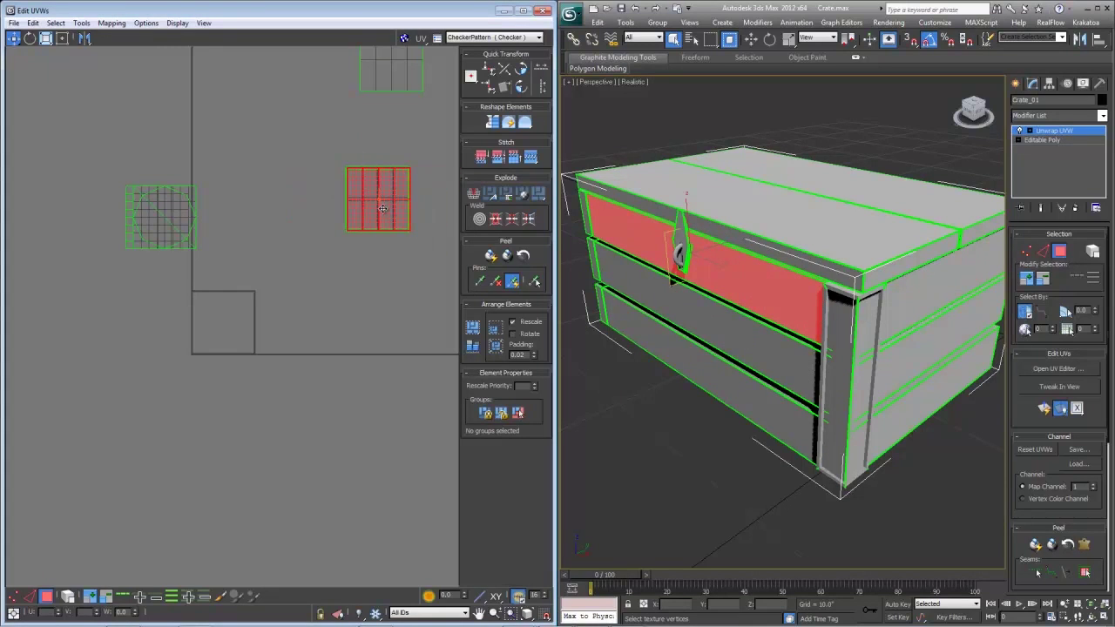
- Expand a polygon on each of the three back boards to its seams and stack their UVs beside the front boards' group
{"action": "middle_click_drag", "start_coordinate": [817, 360], "coordinate": [819, 324], "text": "alt"}
{"action": "left_click", "coordinate": [746, 430]}
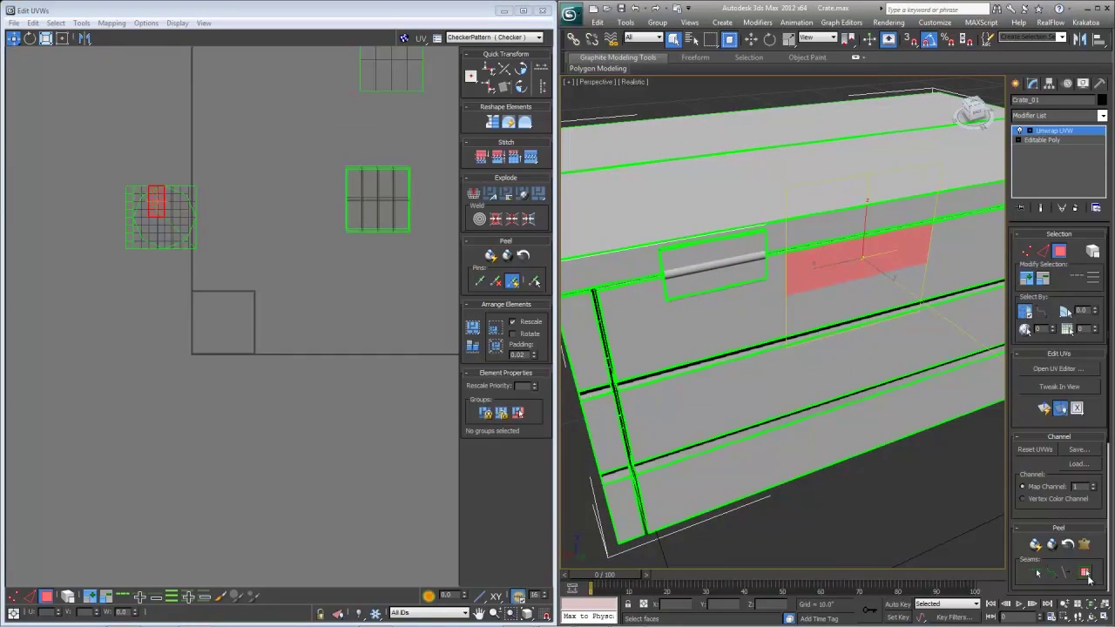
{"action": "left_click", "coordinate": [1085, 572]}
{"action": "middle_click_drag", "start_coordinate": [271, 231], "coordinate": [191, 281]}
{"action": "left_click_drag", "start_coordinate": [74, 287], "coordinate": [370, 265]}
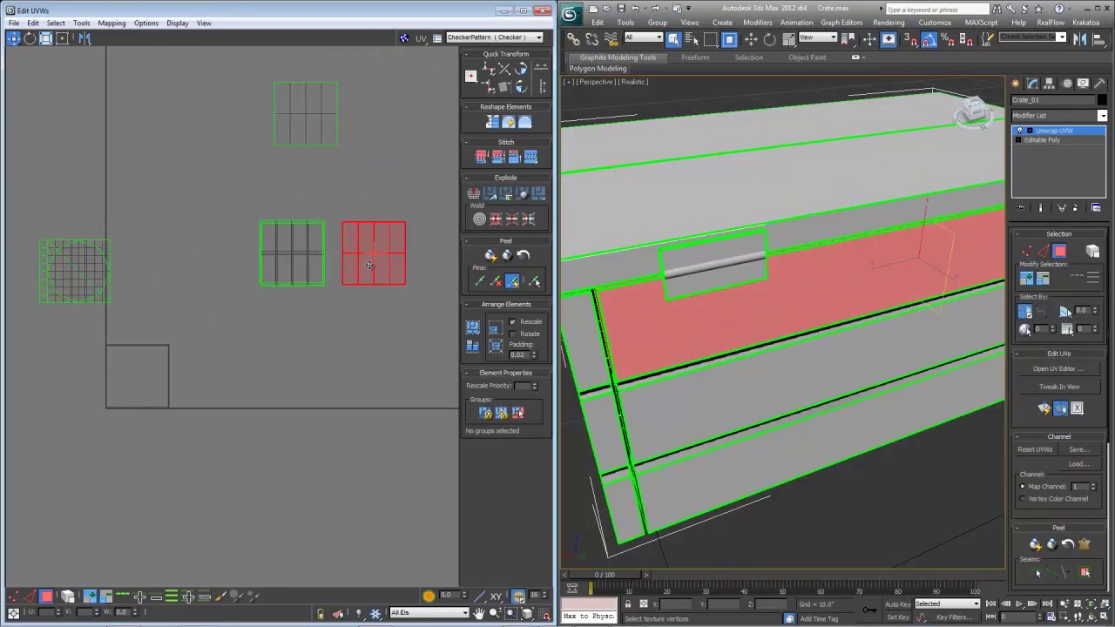
{"action": "left_click", "coordinate": [684, 403]}
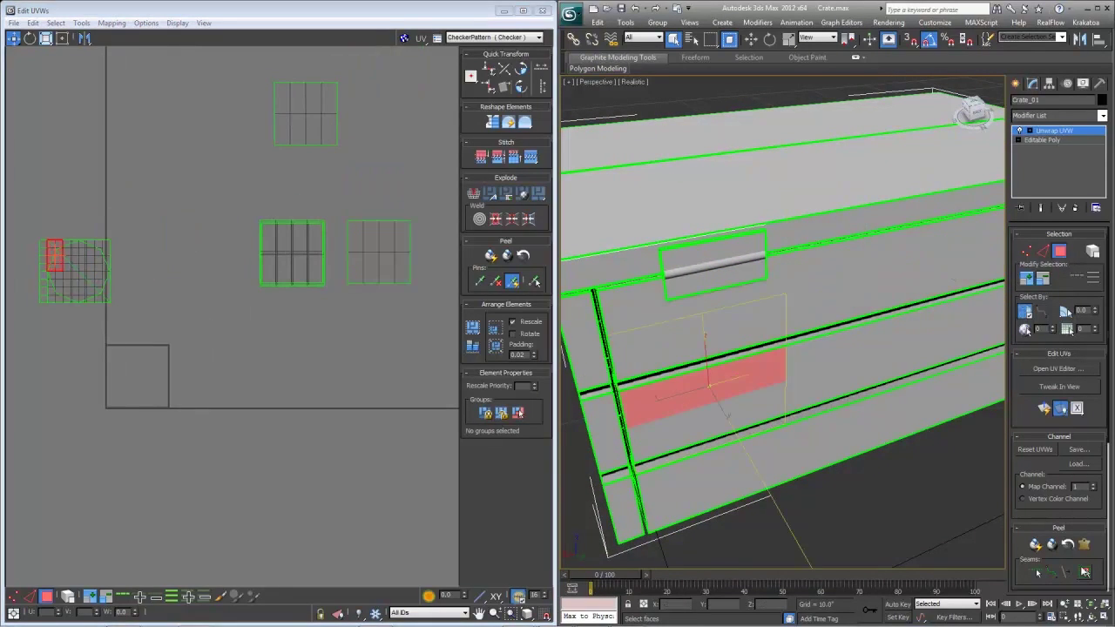
{"action": "left_click", "coordinate": [1084, 572]}
{"action": "left_click_drag", "start_coordinate": [91, 266], "coordinate": [395, 246]}
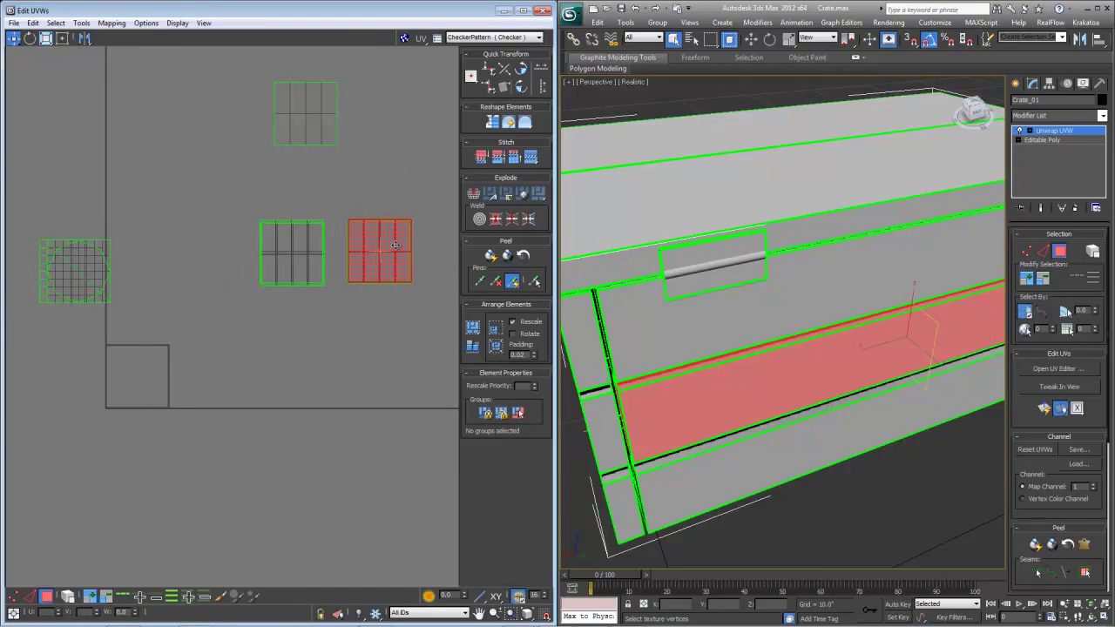
{"action": "left_click", "coordinate": [710, 490]}
{"action": "left_click", "coordinate": [1085, 571]}
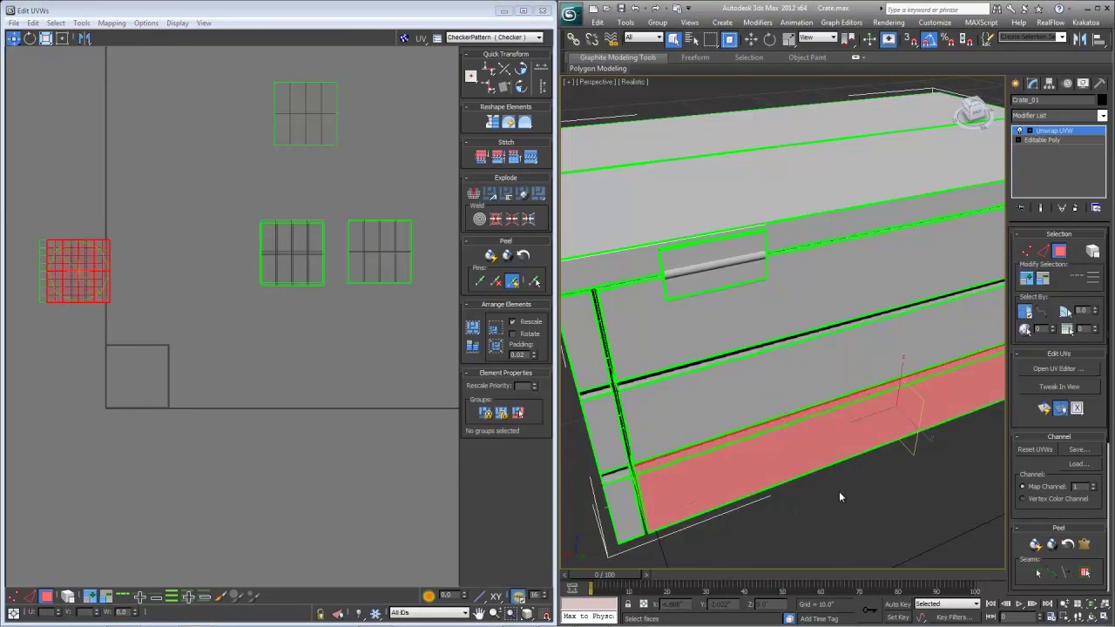
{"action": "left_click_drag", "start_coordinate": [92, 274], "coordinate": [392, 255]}
- Expand a polygon on each of the three boards at one end of the crate to its seams and stack their UVs above the unsorted ones
{"action": "middle_click_drag", "start_coordinate": [837, 409], "coordinate": [749, 340], "text": "alt"}
{"action": "left_click", "coordinate": [763, 316]}
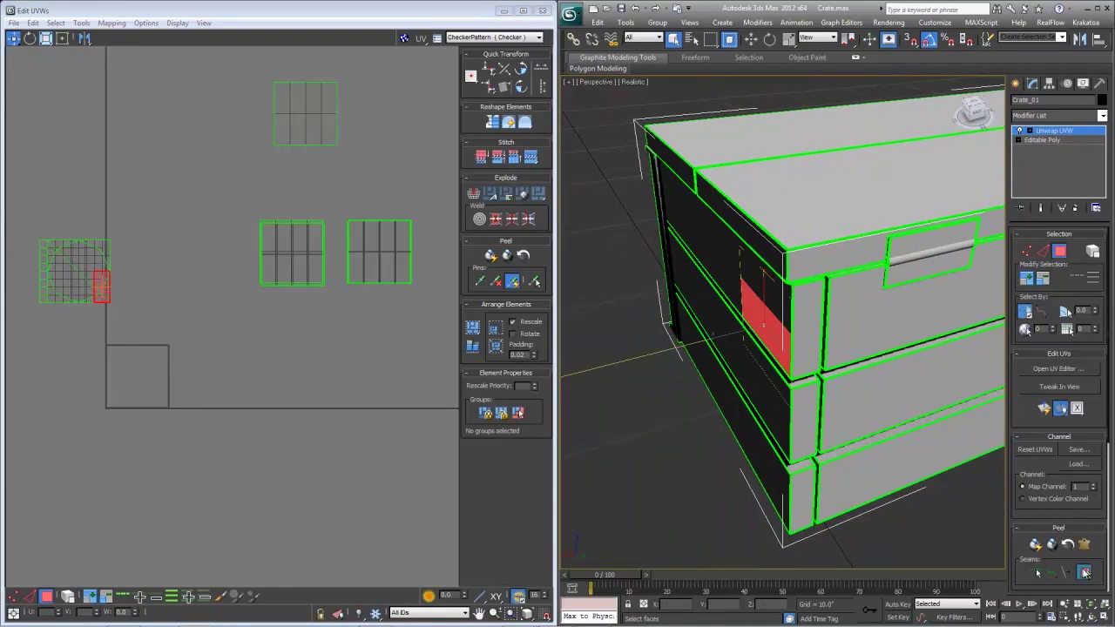
{"action": "left_click", "coordinate": [1085, 571]}
{"action": "left_click_drag", "start_coordinate": [84, 260], "coordinate": [101, 120]}
{"action": "left_click", "coordinate": [777, 402]}
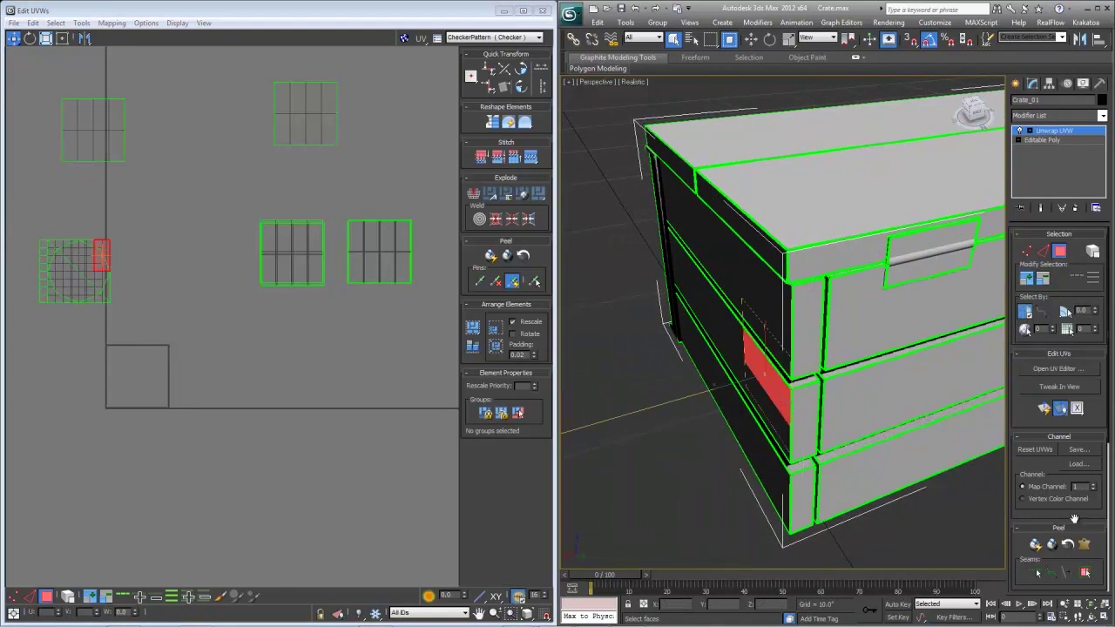
{"action": "left_click", "coordinate": [1085, 570]}
{"action": "left_click_drag", "start_coordinate": [73, 262], "coordinate": [95, 119]}
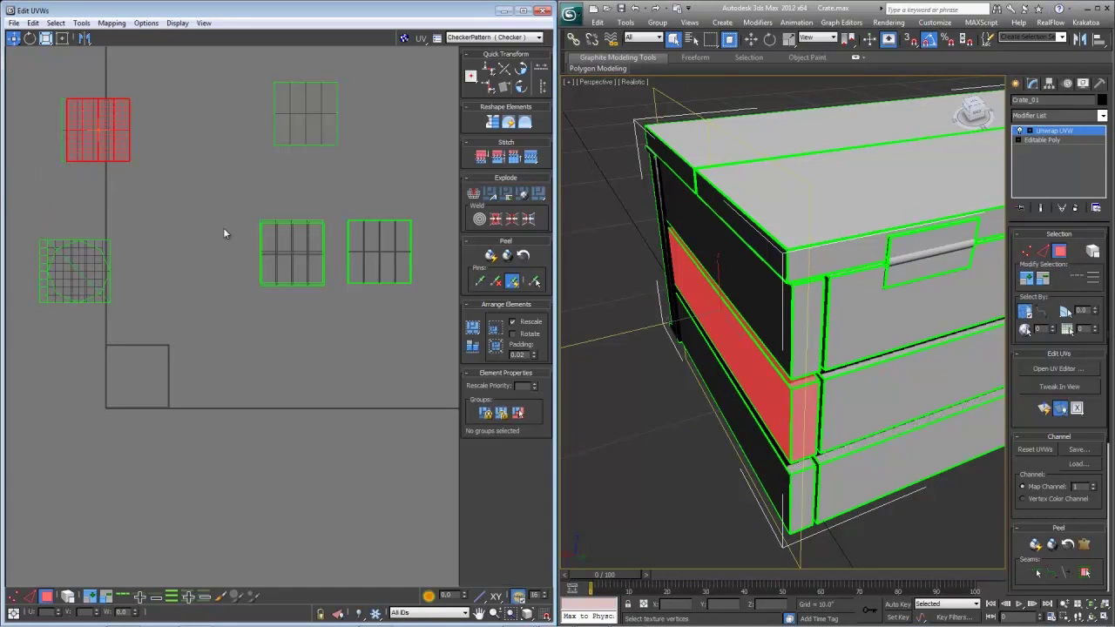
{"action": "left_click", "coordinate": [771, 489]}
{"action": "left_click", "coordinate": [1083, 572]}
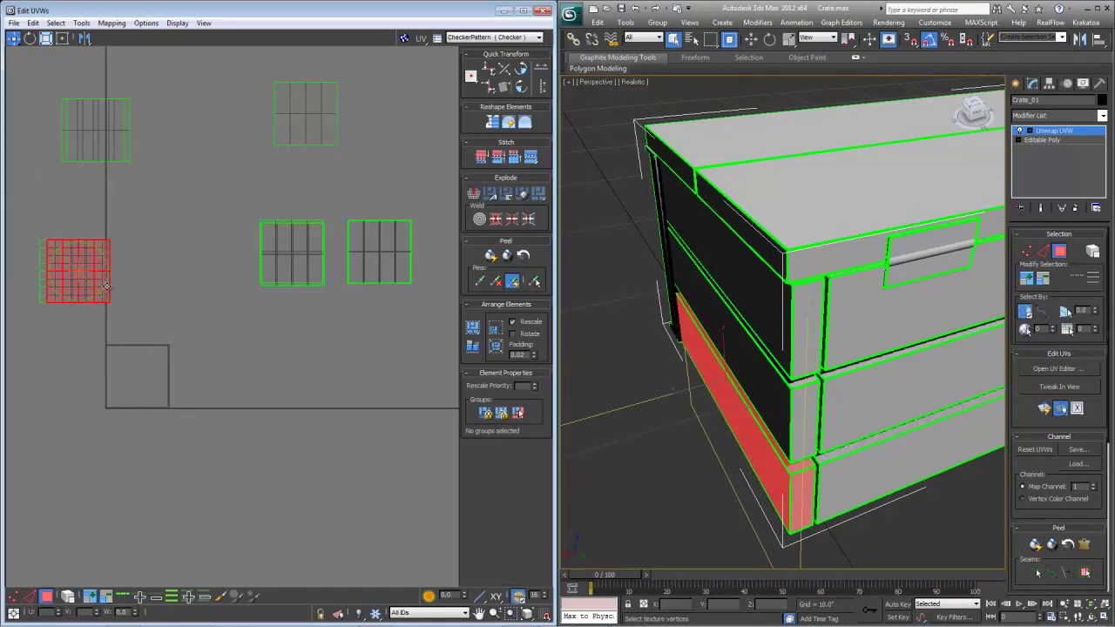
{"action": "left_click_drag", "start_coordinate": [91, 270], "coordinate": [102, 130]}
- Expand a polygon on the top board of the opposite end to its seams and move its UVs onto the first end's stack
{"action": "middle_click_drag", "start_coordinate": [881, 311], "coordinate": [705, 296], "text": "alt"}
{"action": "scroll", "coordinate": [705, 296], "scroll_direction": "down", "scroll_amount": 6}
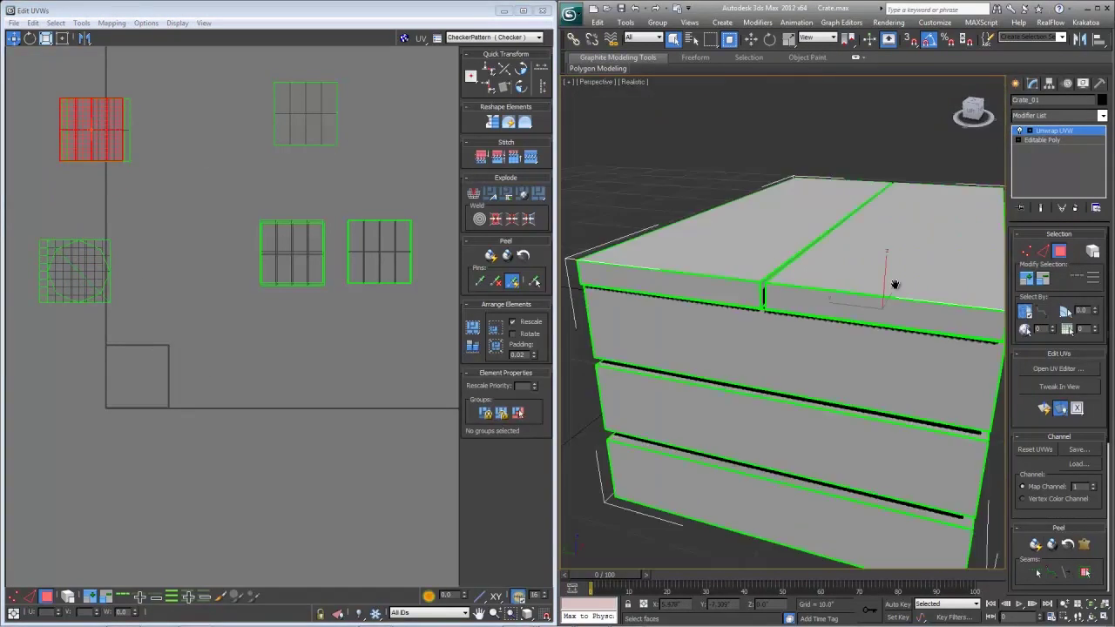
{"action": "left_click", "coordinate": [797, 345]}
{"action": "left_click", "coordinate": [1085, 572]}
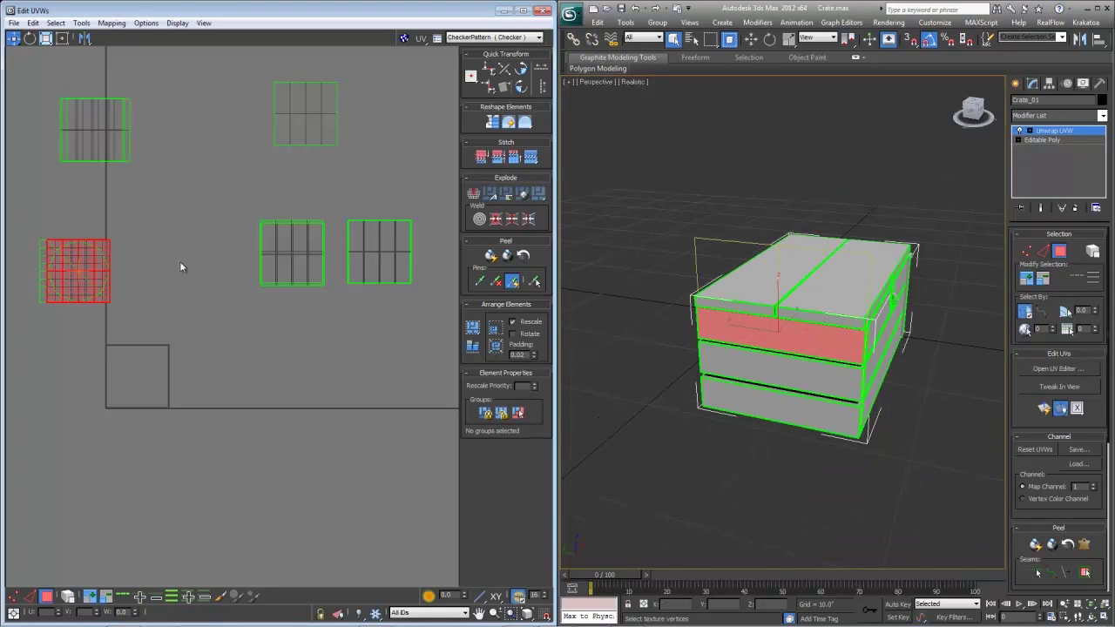
{"action": "left_click_drag", "start_coordinate": [88, 264], "coordinate": [237, 116]}
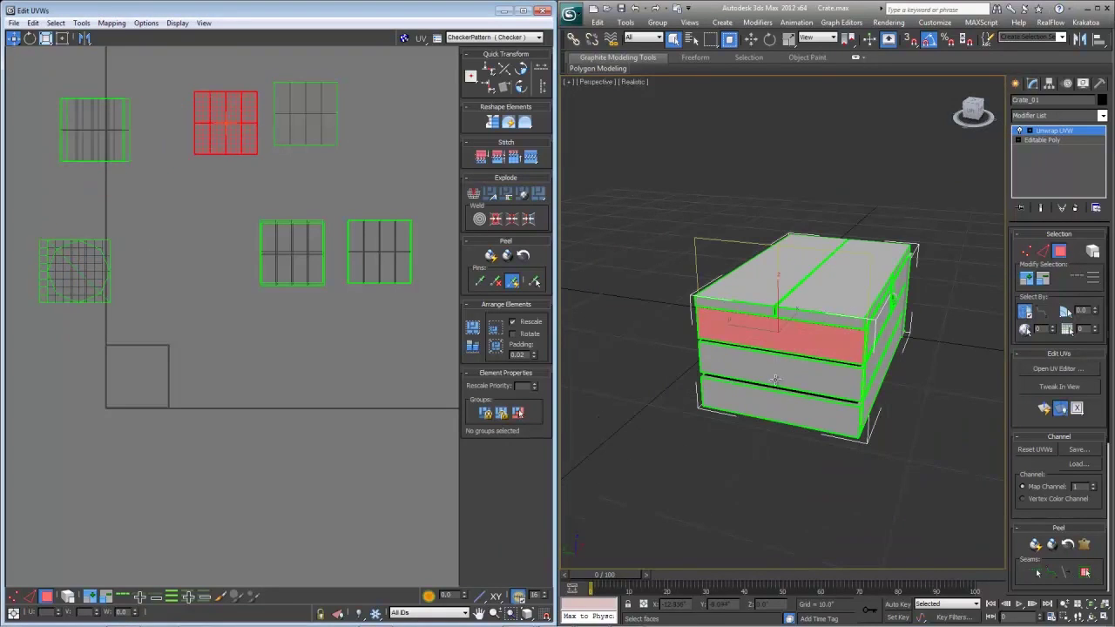
{"action": "middle_click_drag", "start_coordinate": [680, 296], "coordinate": [801, 318], "text": "alt"}
{"action": "left_click_drag", "start_coordinate": [55, 75], "coordinate": [157, 178]}
{"action": "middle_click_drag", "start_coordinate": [601, 301], "coordinate": [644, 292], "text": "alt"}
{"action": "left_click", "coordinate": [212, 146]}
{"action": "left_click_drag", "start_coordinate": [205, 155], "coordinate": [70, 161]}
- Expand a polygon on the middle and lowest boards of that end to their seams and add their UVs to the end-board stack
{"action": "middle_click_drag", "start_coordinate": [662, 257], "coordinate": [704, 255], "text": "alt"}
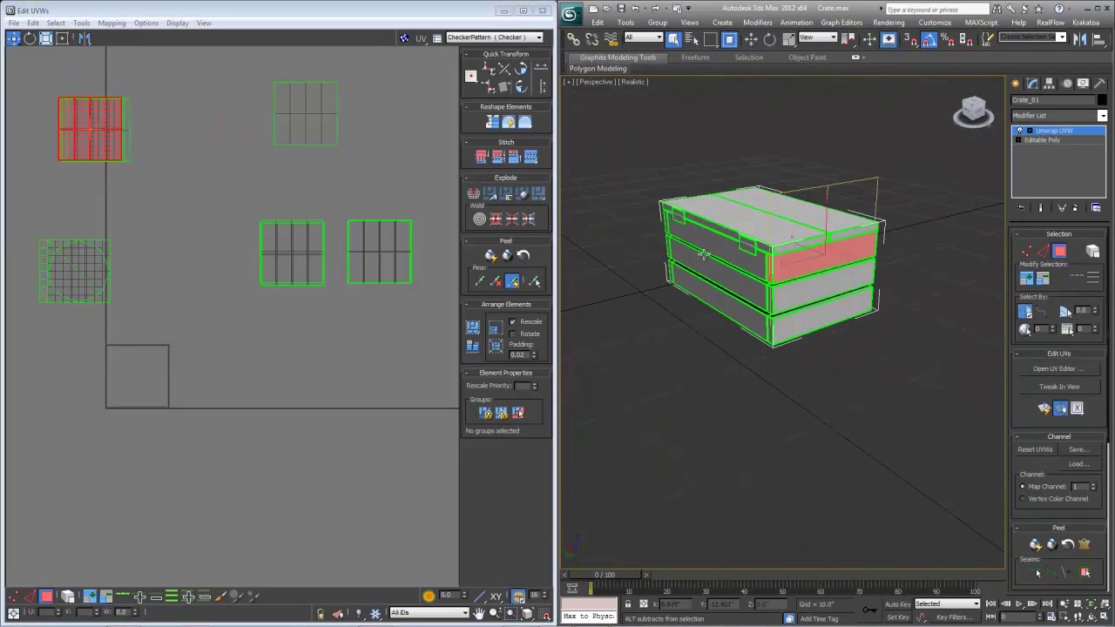
{"action": "left_click", "coordinate": [811, 296]}
{"action": "left_click", "coordinate": [1084, 573]}
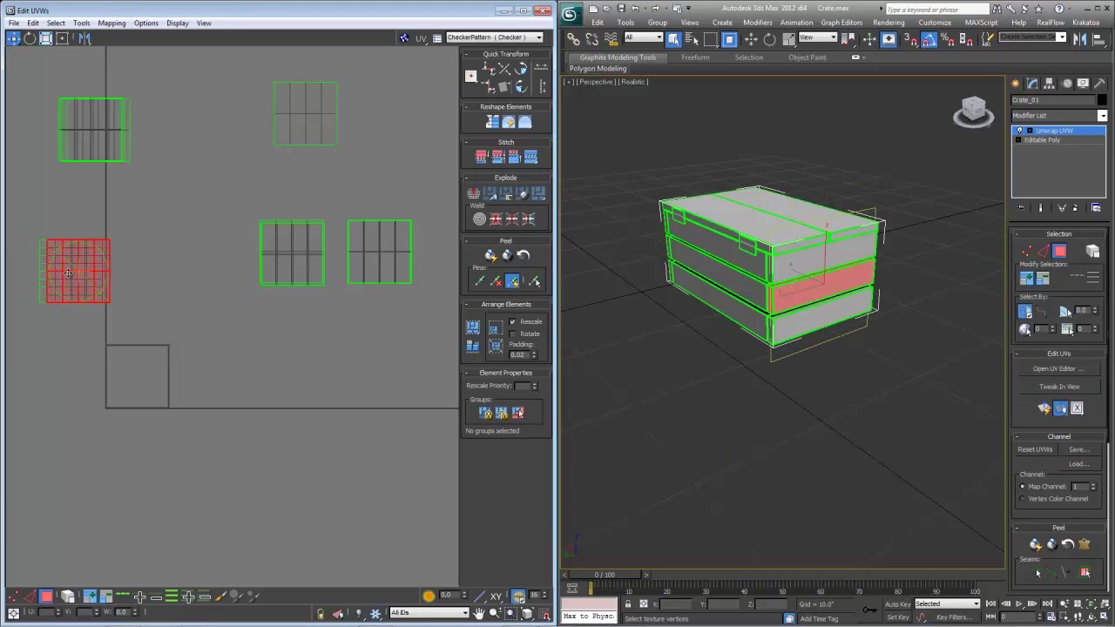
{"action": "left_click_drag", "start_coordinate": [70, 274], "coordinate": [81, 135]}
{"action": "left_click", "coordinate": [817, 314]}
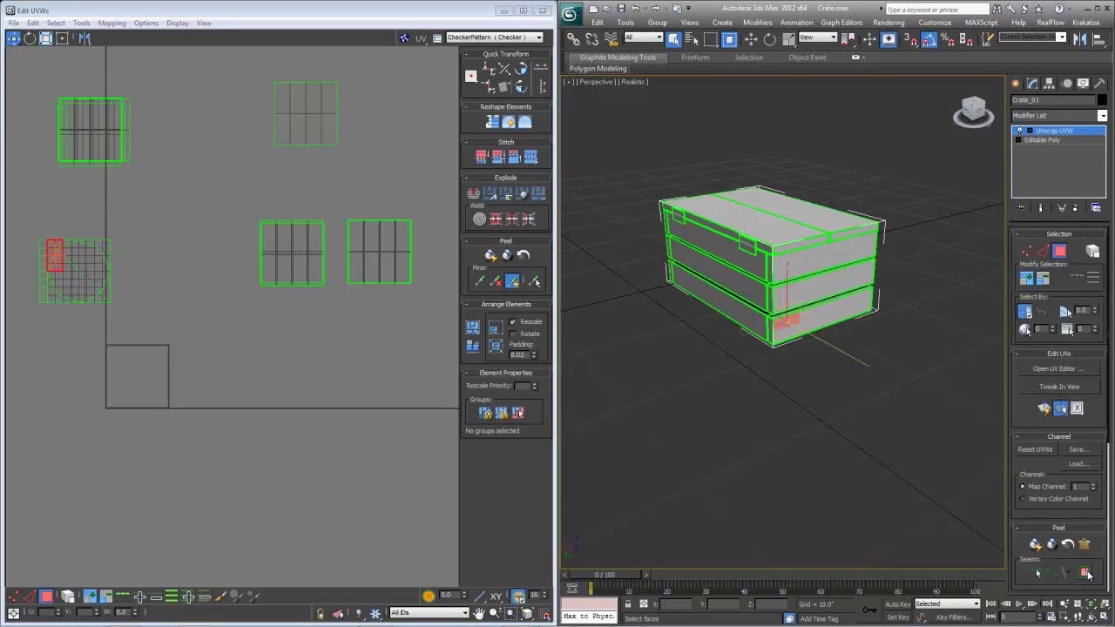
{"action": "left_click", "coordinate": [118, 129]}
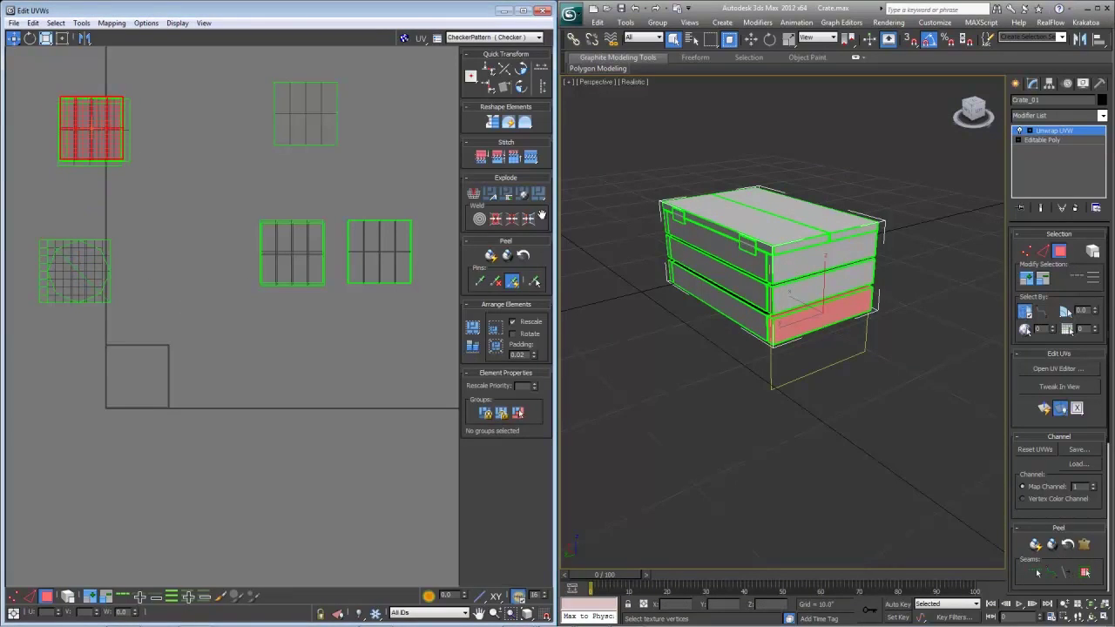
- Expand a polygon on each of the three boards under the crate to its seams and lay their UVs side by side below the other groups
{"action": "middle_click_drag", "start_coordinate": [871, 392], "coordinate": [819, 292], "text": "alt"}
{"action": "left_click", "coordinate": [783, 335]}
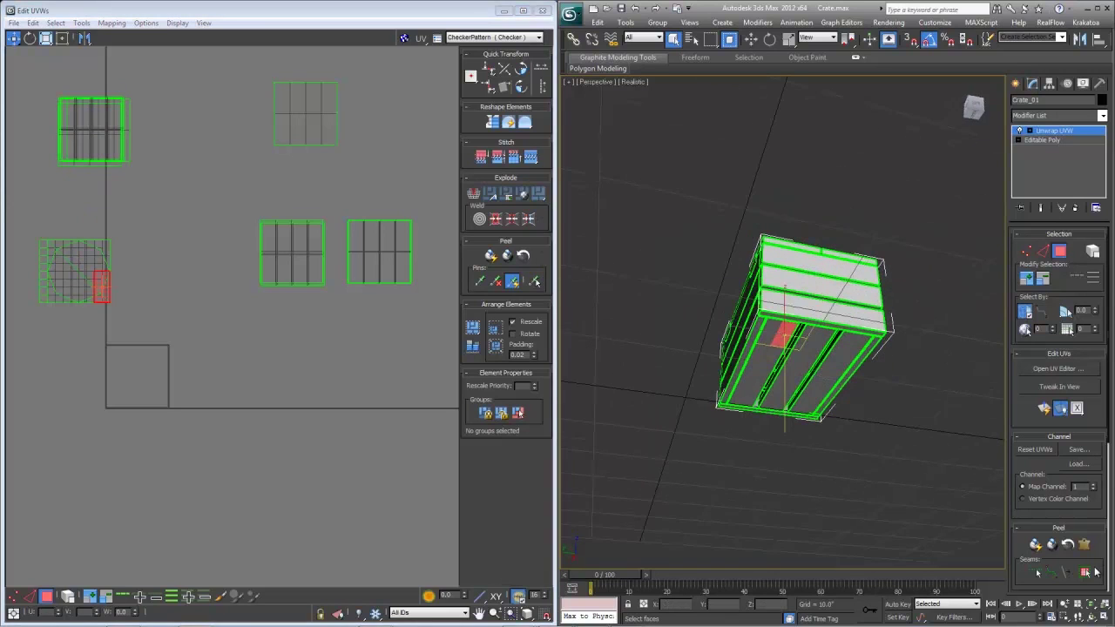
{"action": "left_click", "coordinate": [1087, 572]}
{"action": "left_click_drag", "start_coordinate": [68, 270], "coordinate": [247, 368]}
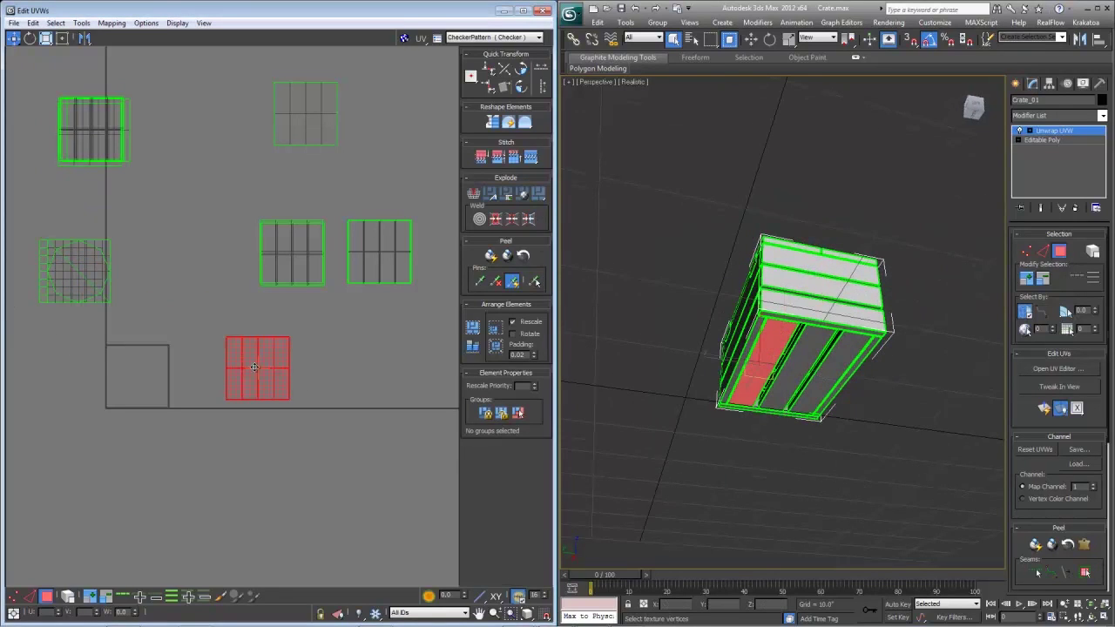
{"action": "left_click", "coordinate": [807, 359]}
{"action": "left_click", "coordinate": [1084, 572]}
{"action": "left_click_drag", "start_coordinate": [64, 246], "coordinate": [322, 345]}
{"action": "left_click", "coordinate": [840, 374]}
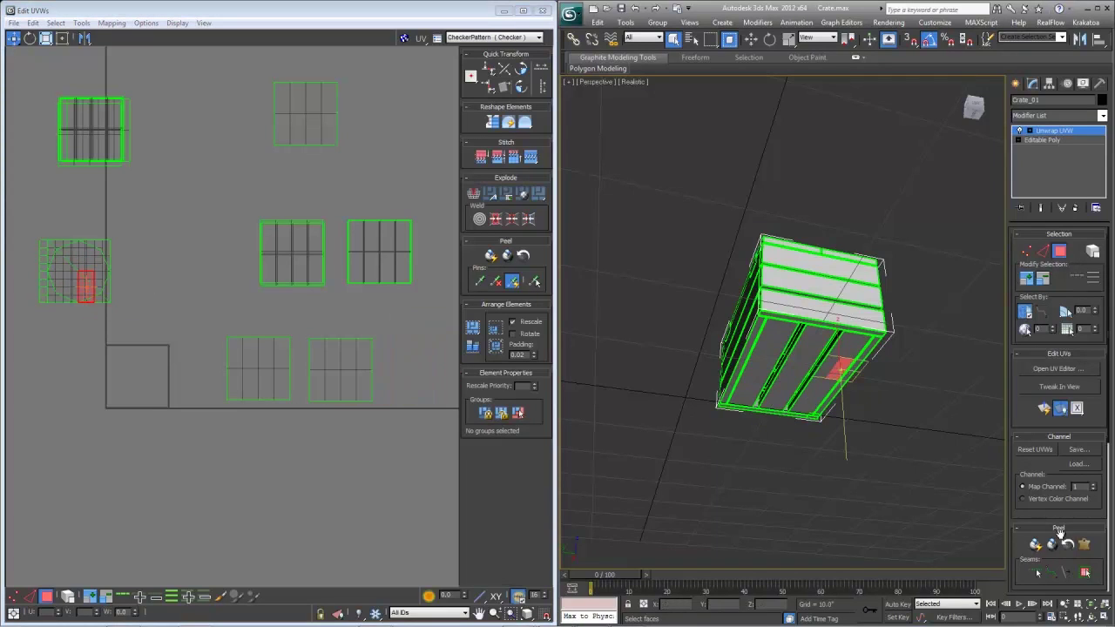
{"action": "left_click", "coordinate": [1085, 571]}
{"action": "left_click_drag", "start_coordinate": [86, 285], "coordinate": [414, 384]}
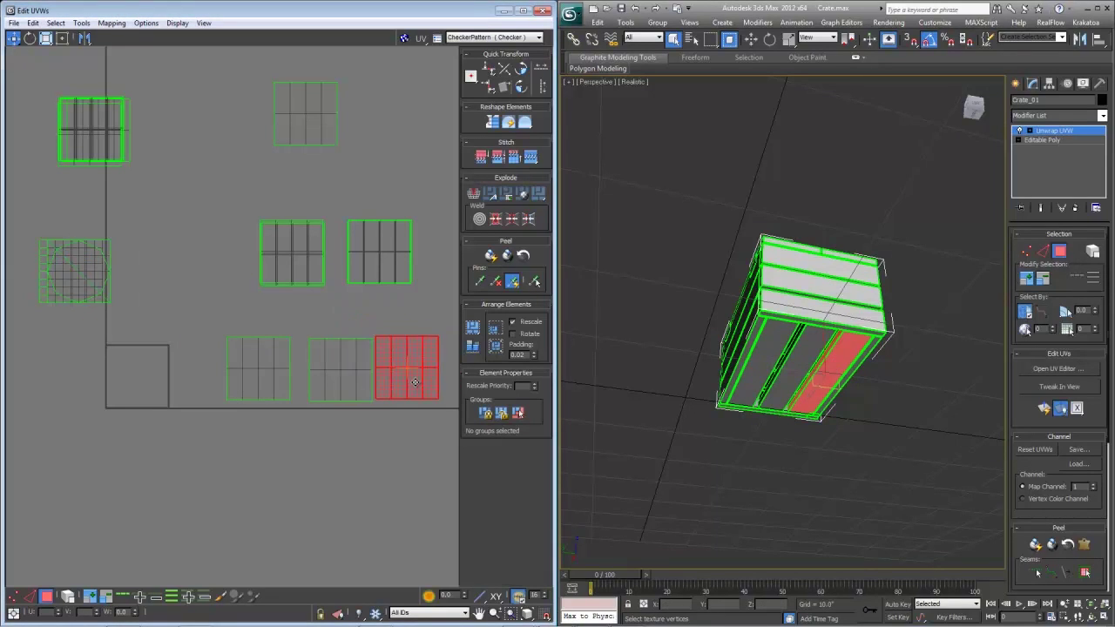
- Move the three underside boards' UVs above all other groups and shift the end-board stack closer to the lid group
{"action": "scroll", "coordinate": [430, 408], "scroll_direction": "down", "scroll_amount": 2}
{"action": "left_click_drag", "start_coordinate": [448, 420], "coordinate": [247, 332]}
{"action": "left_click_drag", "start_coordinate": [306, 373], "coordinate": [178, 74]}
{"action": "left_click_drag", "start_coordinate": [206, 227], "coordinate": [205, 226]}
{"action": "left_click_drag", "start_coordinate": [166, 189], "coordinate": [245, 189]}
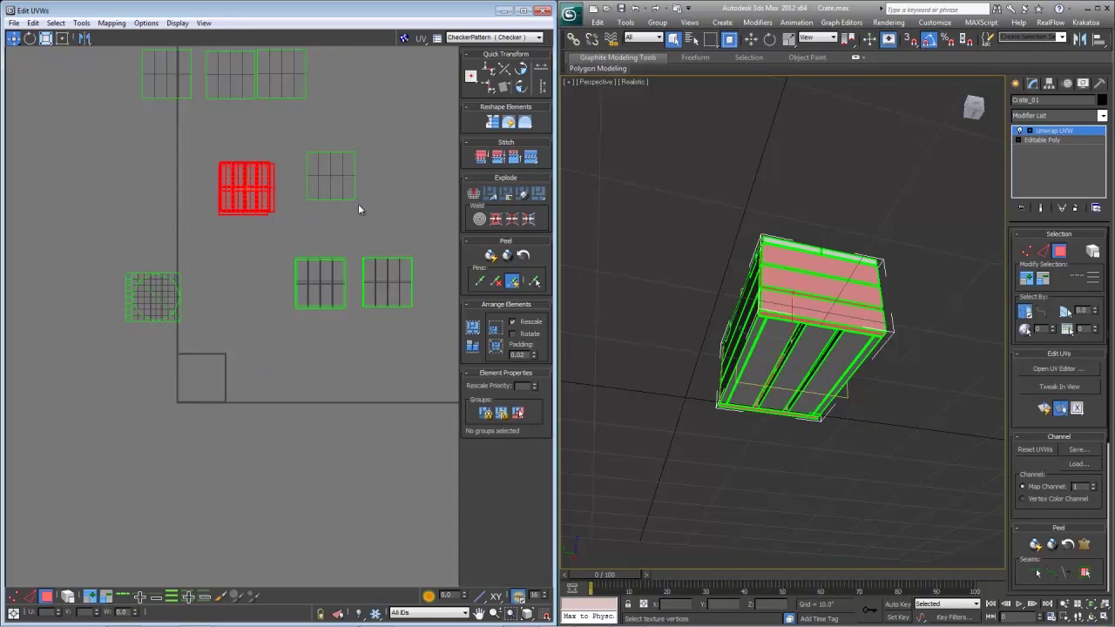
- Expand a polygon on each of the two rear hinge plates to its seams and stack their UVs beside the unsorted ones
{"action": "middle_click_drag", "start_coordinate": [819, 292], "coordinate": [764, 364], "text": "alt"}
{"action": "scroll", "coordinate": [841, 346], "scroll_direction": "up", "scroll_amount": 5}
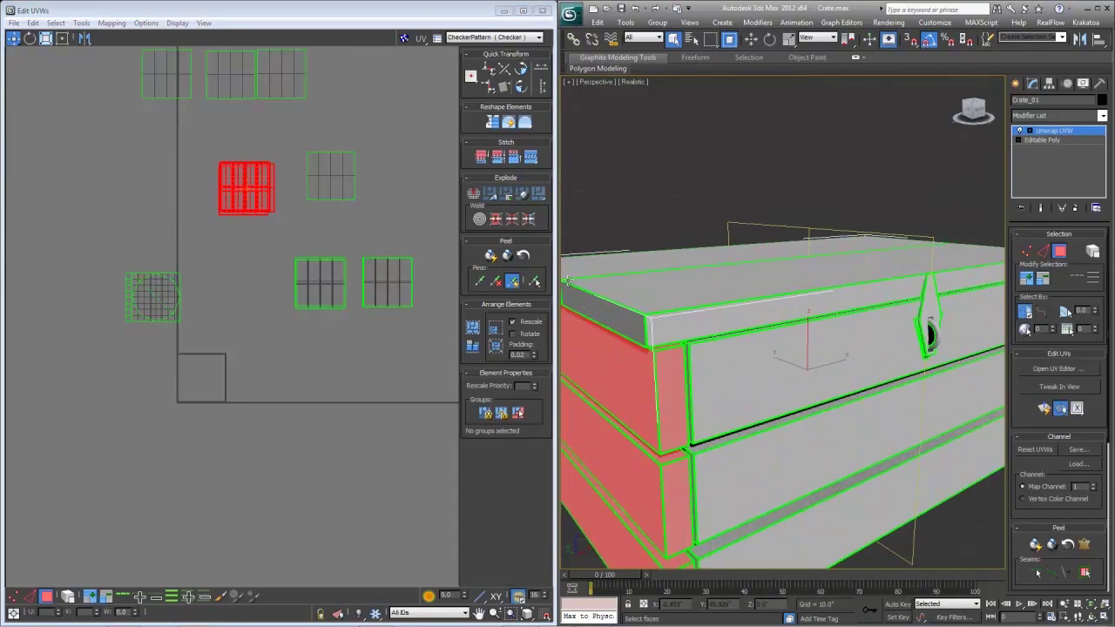
{"action": "middle_click_drag", "start_coordinate": [764, 304], "coordinate": [717, 340], "text": "alt"}
{"action": "scroll", "coordinate": [915, 351], "scroll_direction": "down", "scroll_amount": 3}
{"action": "middle_click_drag", "start_coordinate": [916, 351], "coordinate": [780, 329]}
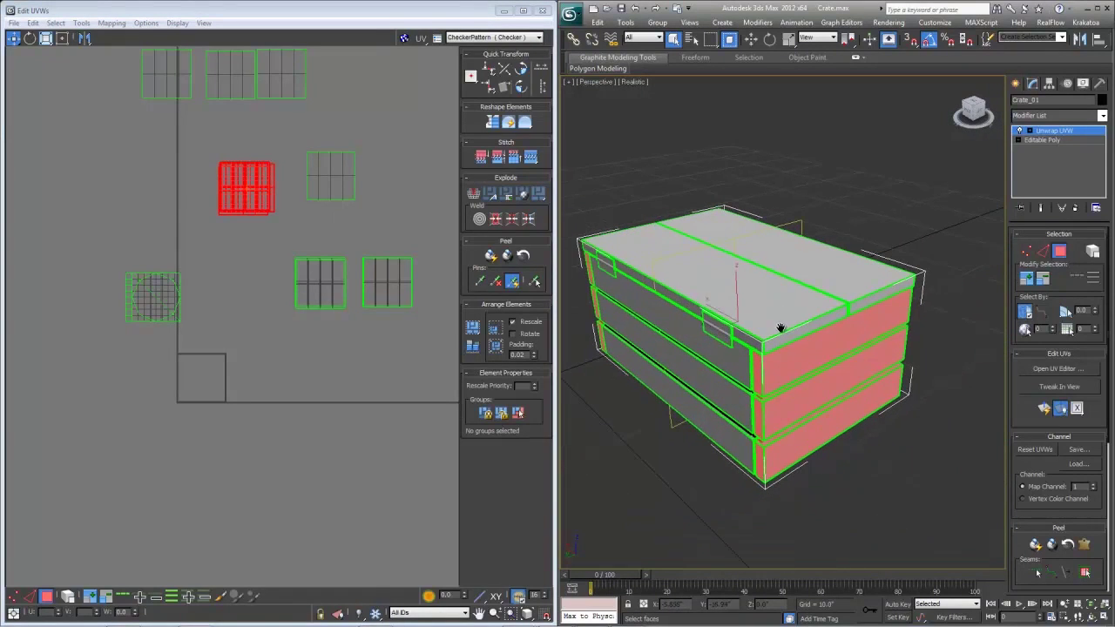
{"action": "left_click", "coordinate": [722, 335]}
{"action": "left_click", "coordinate": [1085, 573]}
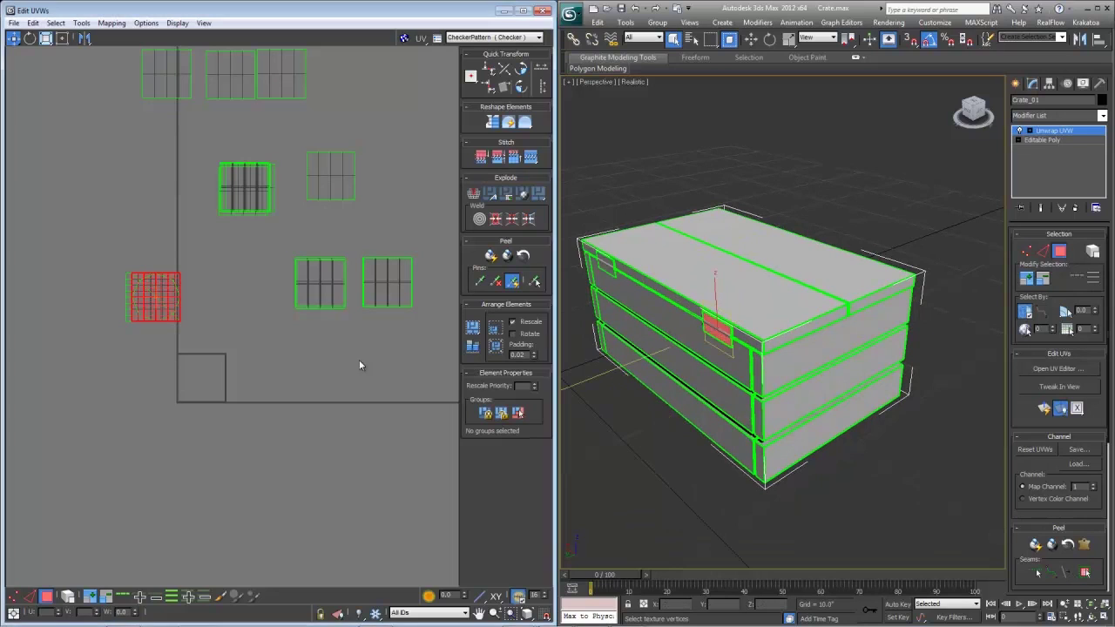
{"action": "middle_click_drag", "start_coordinate": [691, 332], "coordinate": [736, 327]}
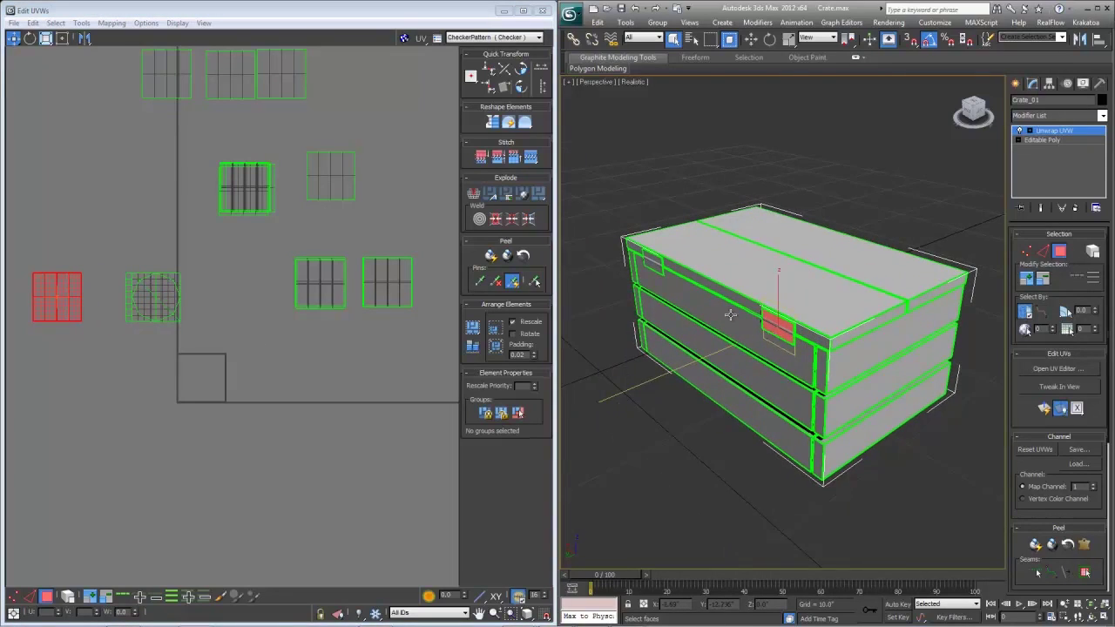
{"action": "scroll", "coordinate": [730, 316], "scroll_direction": "up", "scroll_amount": 3}
{"action": "left_click", "coordinate": [570, 218]}
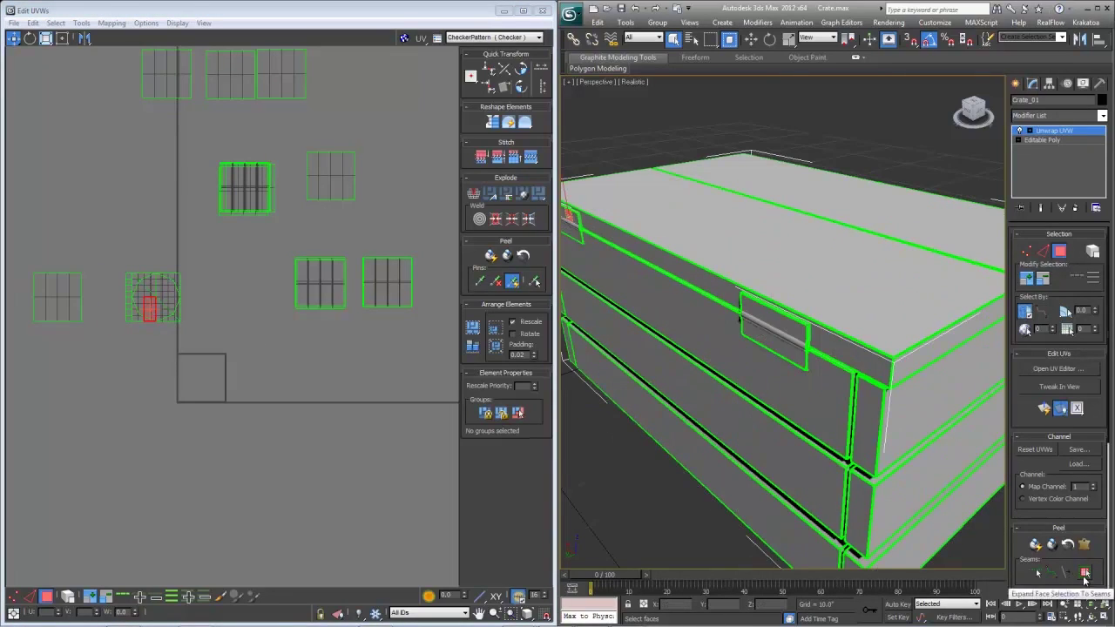
{"action": "left_click", "coordinate": [1087, 572]}
{"action": "left_click_drag", "start_coordinate": [157, 288], "coordinate": [63, 285]}
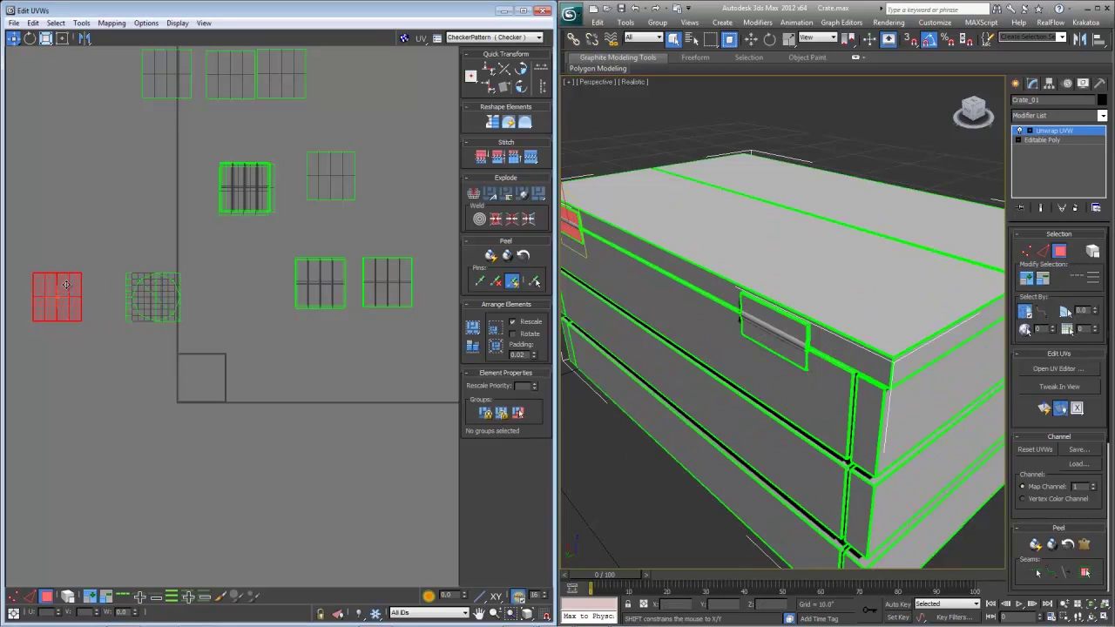
- Select the cylindrical pins of both rear hinges and stack their UVs just above the hinge plates' UVs
{"action": "left_click", "coordinate": [771, 326]}
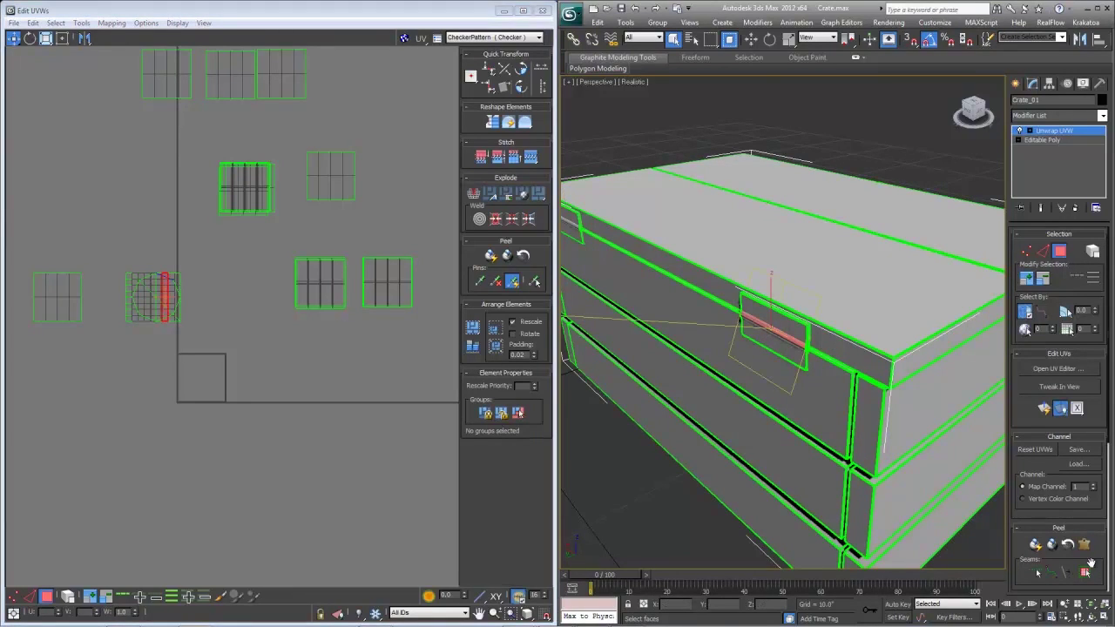
{"action": "left_click_drag", "start_coordinate": [169, 296], "coordinate": [70, 237]}
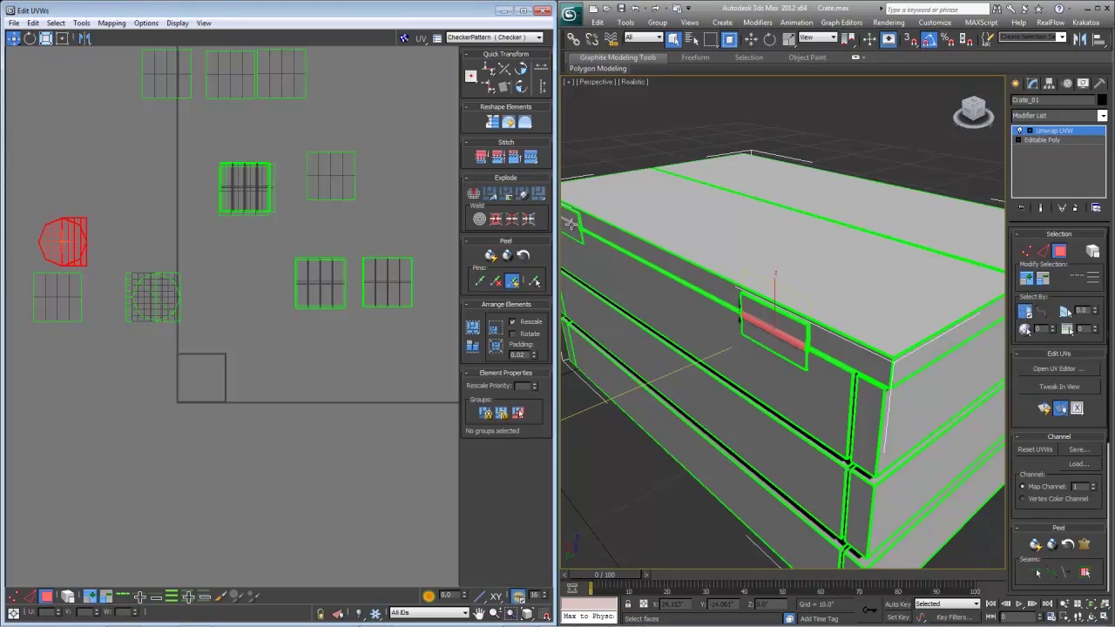
{"action": "left_click", "coordinate": [967, 419]}
{"action": "left_click", "coordinate": [153, 301]}
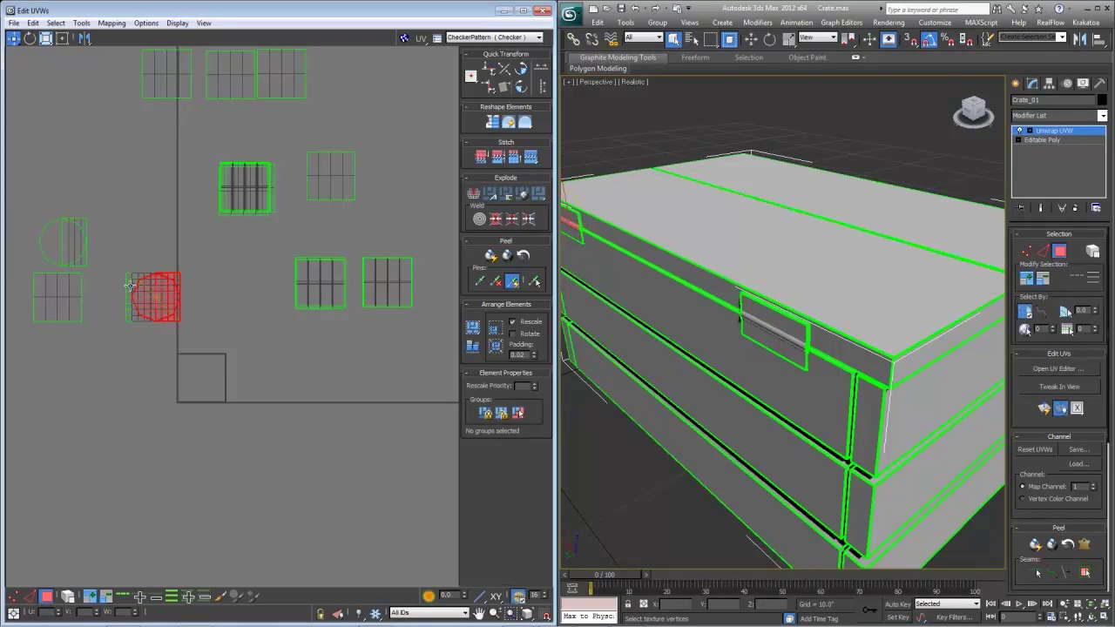
{"action": "left_click_drag", "start_coordinate": [154, 302], "coordinate": [64, 246]}
- Expand a polygon on the front corner post to its seams and move the post's UVs above the unsorted ones
{"action": "left_click_drag", "start_coordinate": [225, 351], "coordinate": [110, 263]}
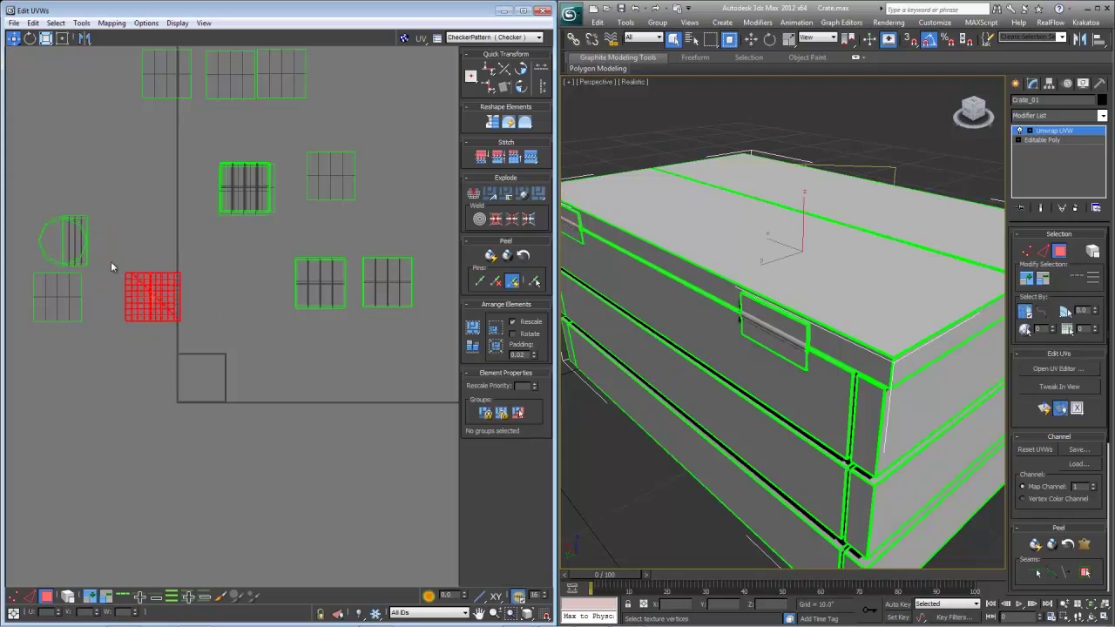
{"action": "middle_click_drag", "start_coordinate": [723, 345], "coordinate": [903, 342], "text": "alt"}
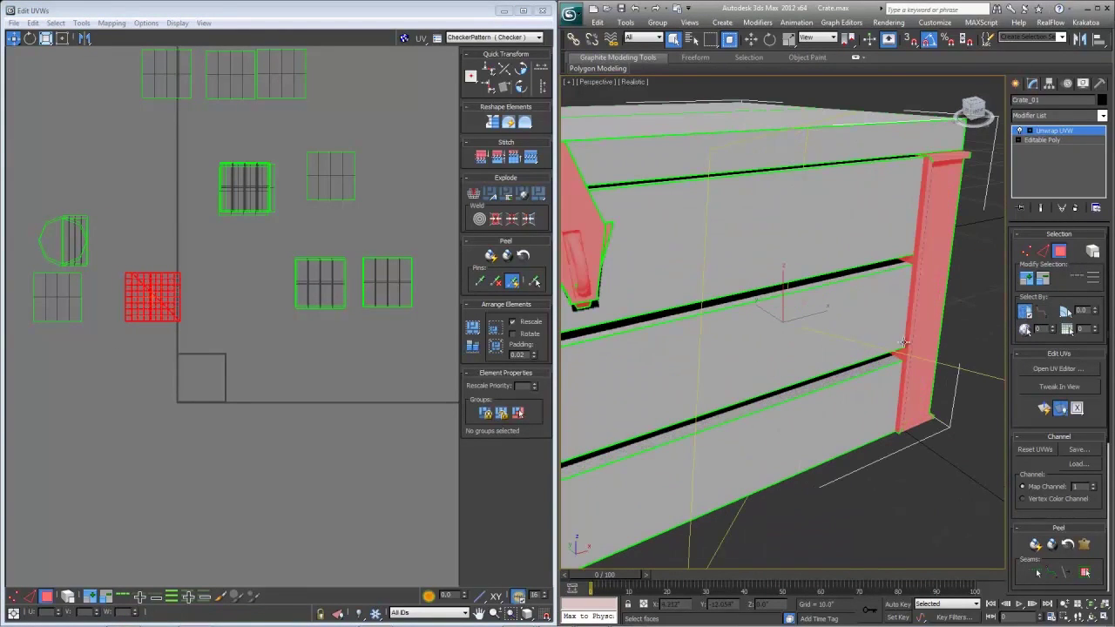
{"action": "left_click", "coordinate": [918, 328]}
{"action": "left_click", "coordinate": [1085, 573]}
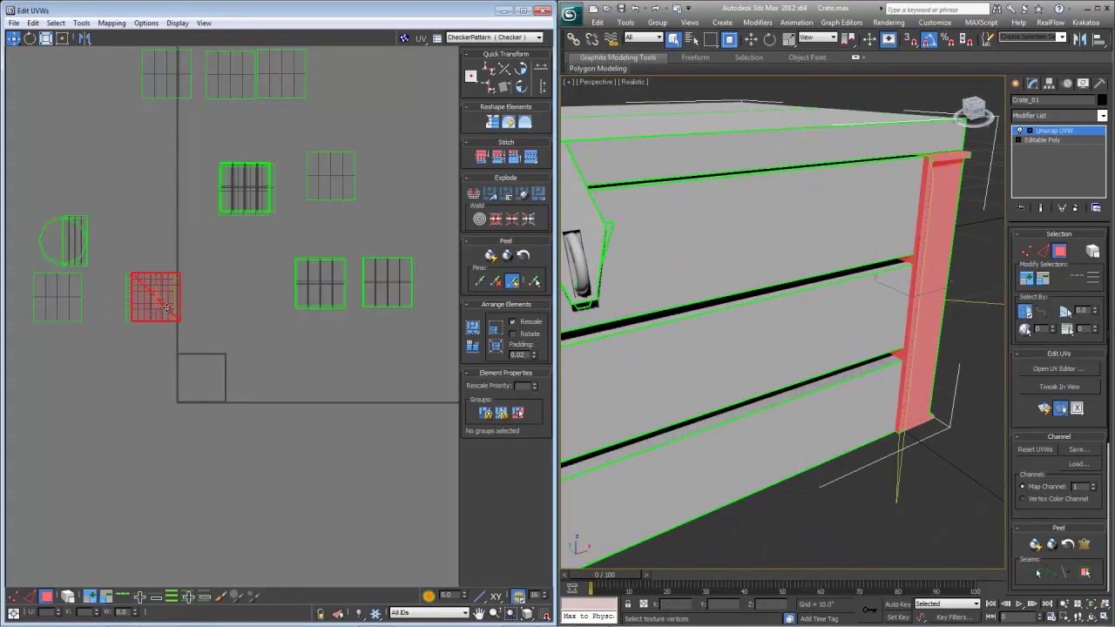
{"action": "left_click_drag", "start_coordinate": [136, 305], "coordinate": [14, 97]}
- Expand a polygon on the front latch's ring to its seams and move its UVs below the unsorted ones
{"action": "middle_click_drag", "start_coordinate": [579, 331], "coordinate": [740, 347]}
{"action": "left_click", "coordinate": [754, 286]}
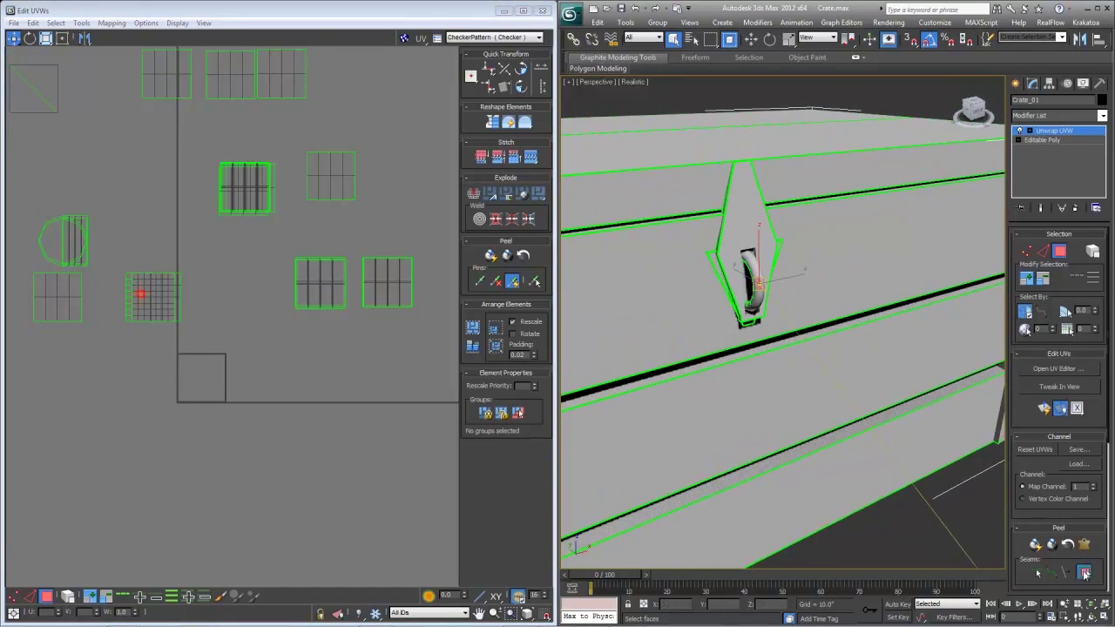
{"action": "left_click", "coordinate": [149, 293]}
{"action": "left_click_drag", "start_coordinate": [149, 293], "coordinate": [138, 393]}
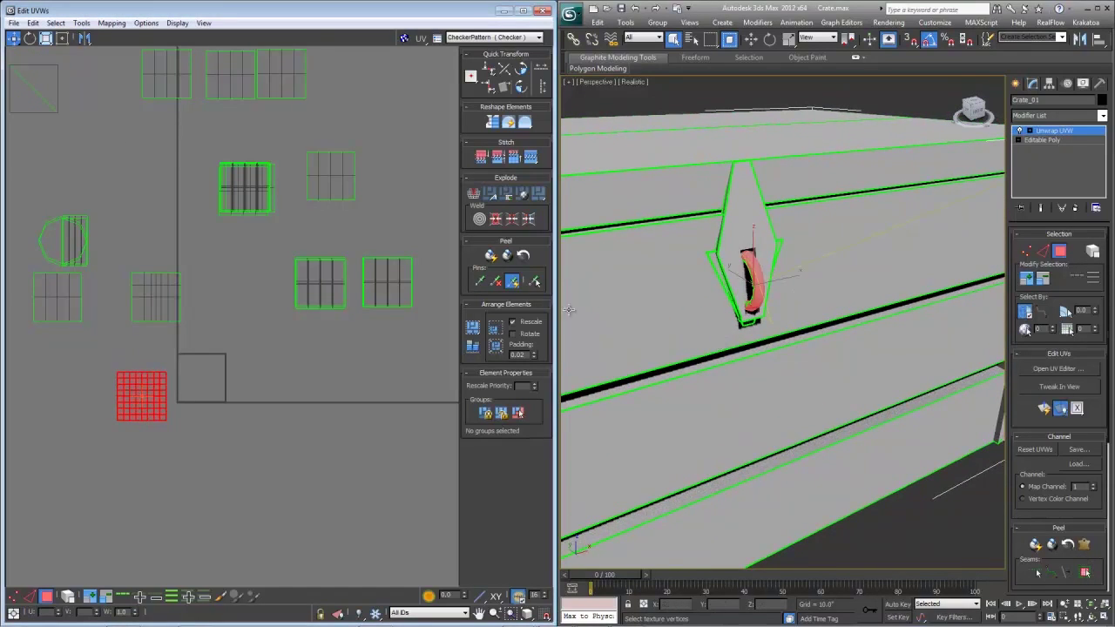
- Gather the UVs of the latch plate and remaining latch parts with the ring's UVs and move the whole group below all other groups
{"action": "left_click", "coordinate": [736, 237]}
{"action": "left_click", "coordinate": [1090, 578]}
{"action": "left_click_drag", "start_coordinate": [165, 295], "coordinate": [163, 400]}
{"action": "left_click_drag", "start_coordinate": [199, 335], "coordinate": [112, 238]}
{"action": "left_click_drag", "start_coordinate": [150, 311], "coordinate": [139, 416]}
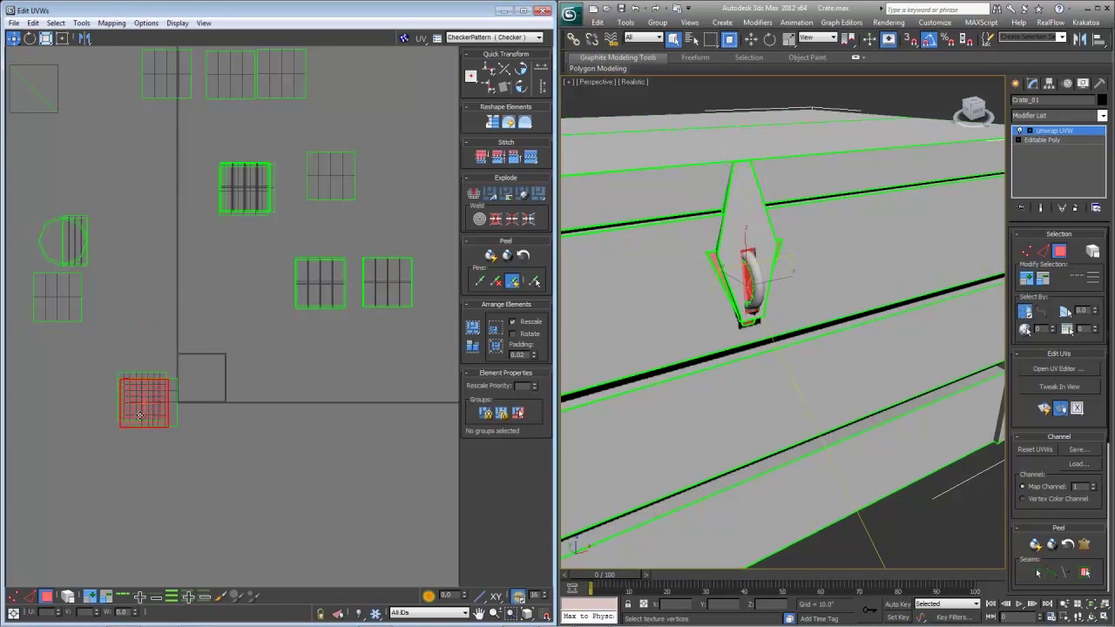
{"action": "left_click_drag", "start_coordinate": [111, 351], "coordinate": [111, 350]}
{"action": "left_click_drag", "start_coordinate": [146, 401], "coordinate": [93, 499]}
- Select the sorted UV groups in turn and examine which boards of the crate each one covers
{"action": "middle_click_drag", "start_coordinate": [436, 138], "coordinate": [400, 204]}
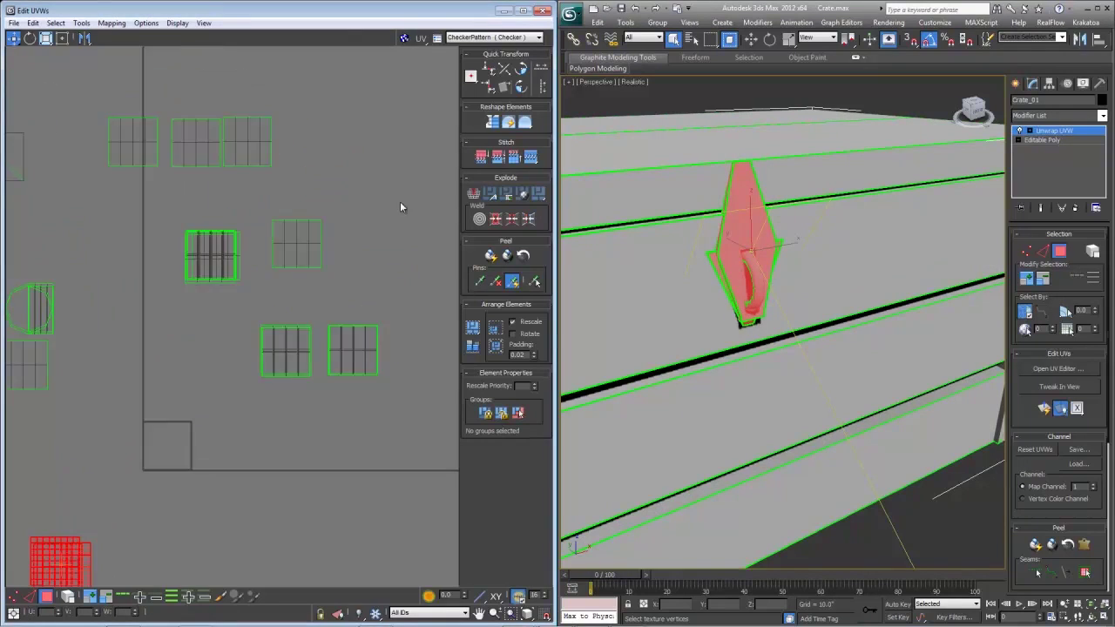
{"action": "scroll", "coordinate": [402, 205], "scroll_direction": "down", "scroll_amount": 2}
{"action": "left_click_drag", "start_coordinate": [185, 187], "coordinate": [184, 186]}
{"action": "scroll", "coordinate": [775, 321], "scroll_direction": "down", "scroll_amount": 5}
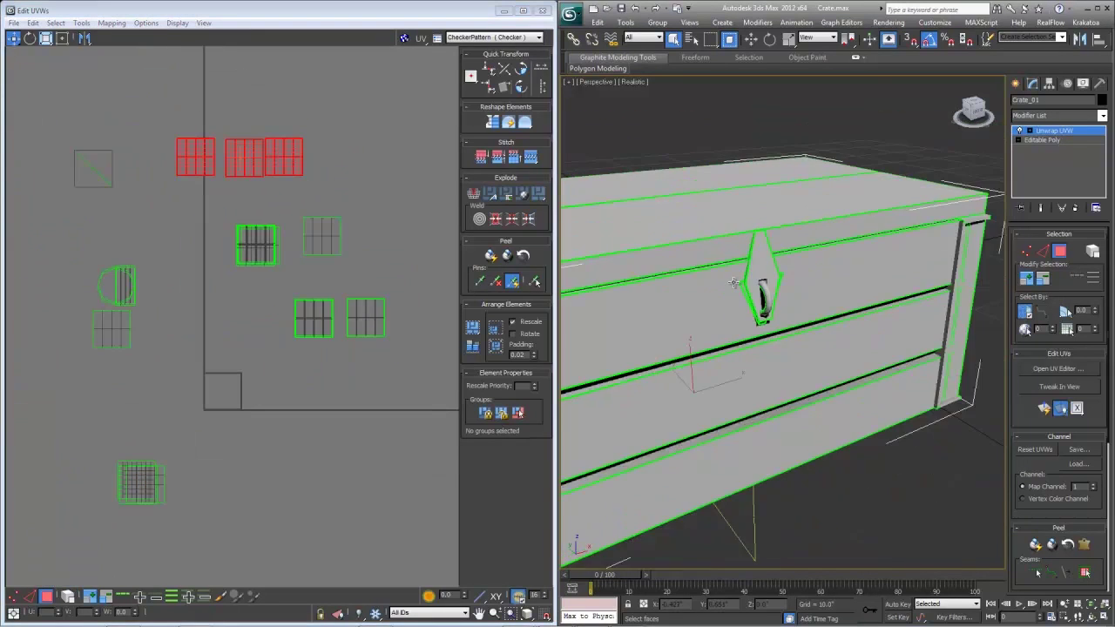
{"action": "middle_click_drag", "start_coordinate": [776, 320], "coordinate": [748, 209], "text": "alt"}
{"action": "scroll", "coordinate": [748, 209], "scroll_direction": "up", "scroll_amount": 5}
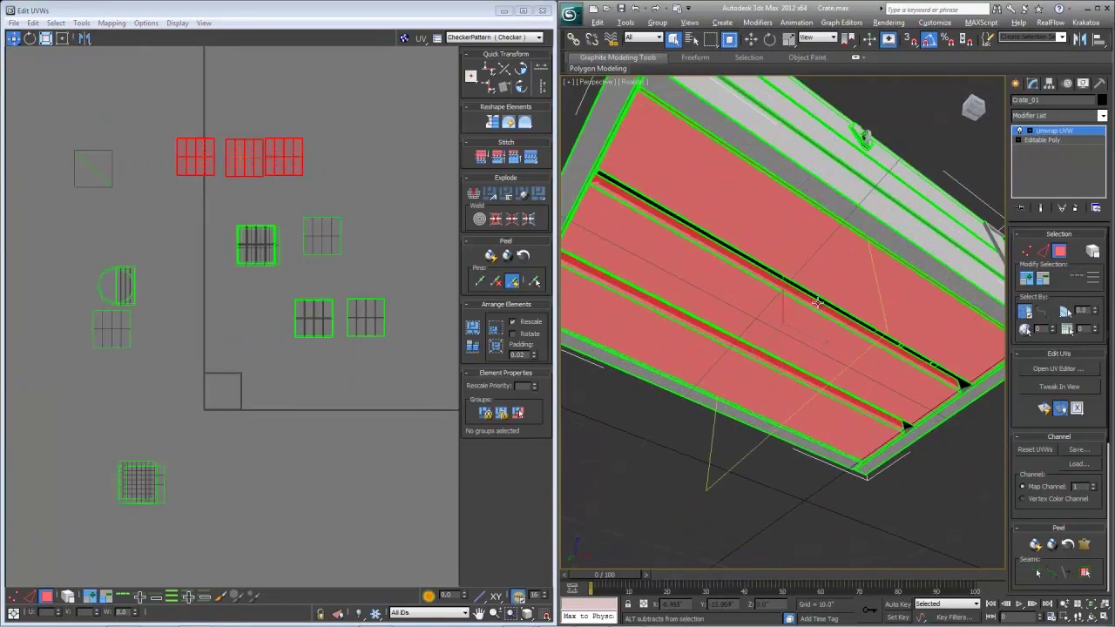
{"action": "middle_click_drag", "start_coordinate": [817, 303], "coordinate": [707, 411], "text": "alt"}
{"action": "left_click_drag", "start_coordinate": [207, 197], "coordinate": [286, 281]}
{"action": "left_click_drag", "start_coordinate": [334, 360], "coordinate": [267, 273]}
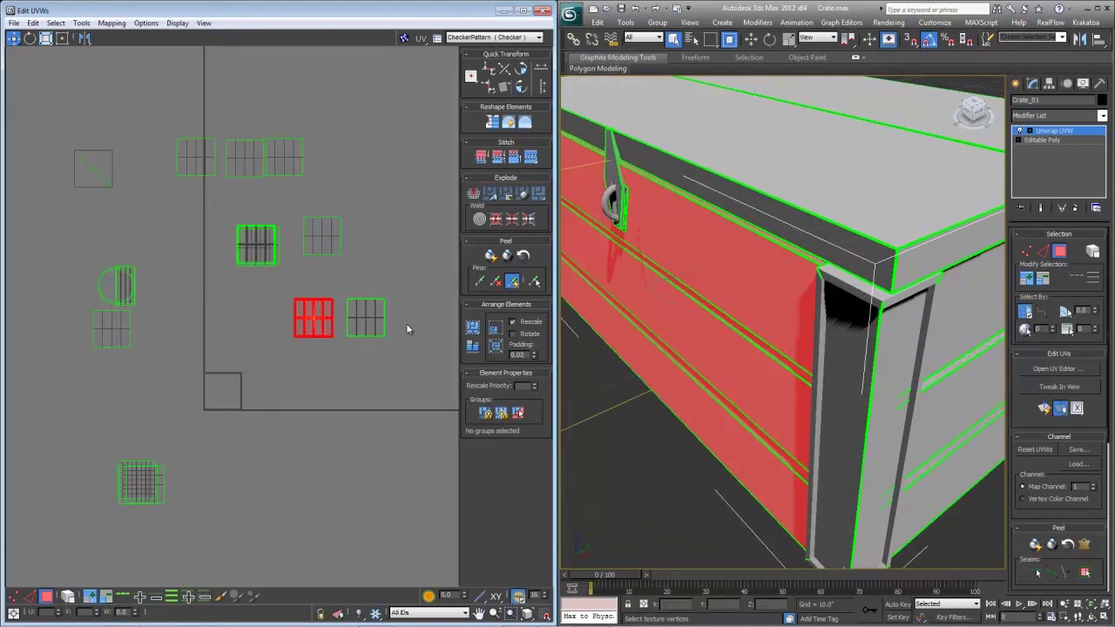
{"action": "scroll", "coordinate": [670, 279], "scroll_direction": "up", "scroll_amount": 5}
{"action": "scroll", "coordinate": [670, 279], "scroll_direction": "down", "scroll_amount": 5}
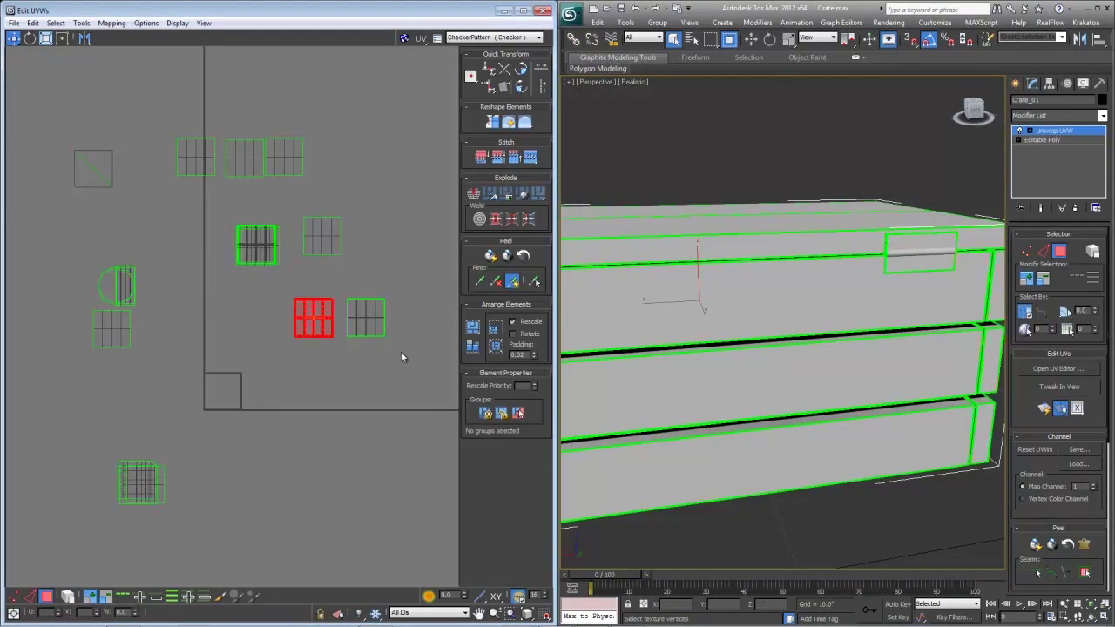
{"action": "left_click_drag", "start_coordinate": [400, 351], "coordinate": [322, 284]}
{"action": "left_click_drag", "start_coordinate": [380, 185], "coordinate": [285, 261]}
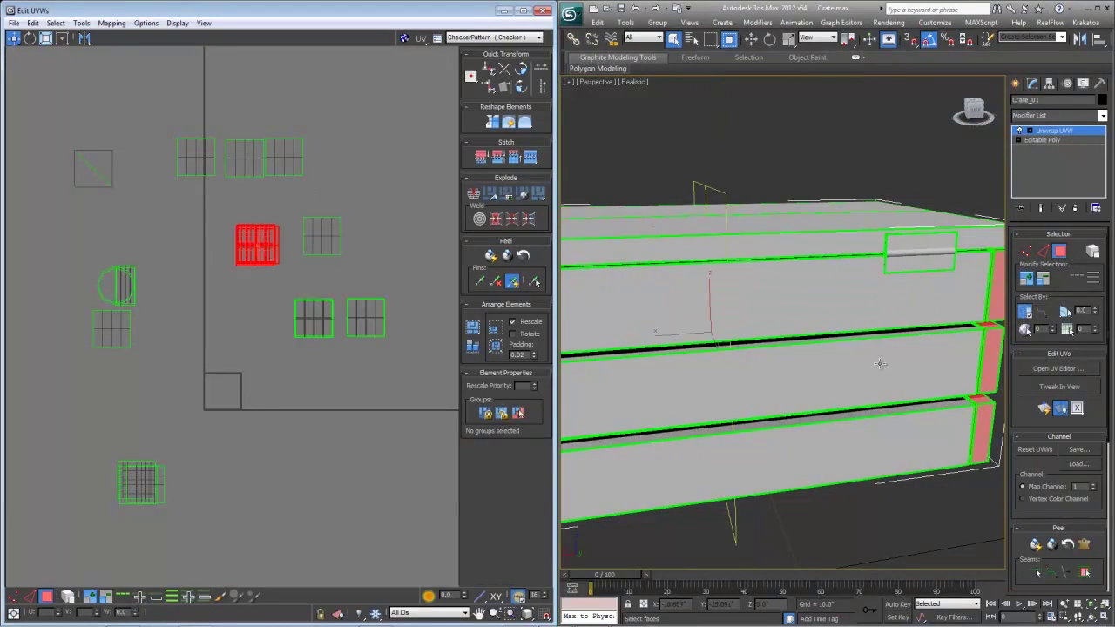
- Apply Unfold Mapping to the end boards with Walk to closest face and normalized clusters, and move the unfolded UVs below the UV tile
{"action": "middle_click_drag", "start_coordinate": [881, 364], "coordinate": [658, 378], "text": "alt"}
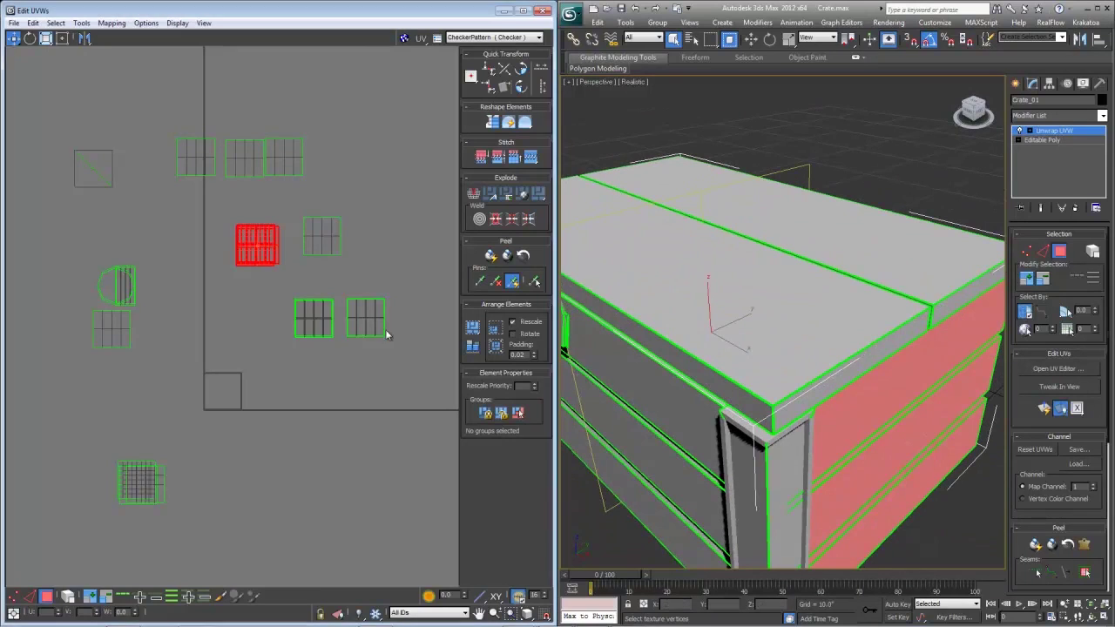
{"action": "left_click", "coordinate": [111, 23]}
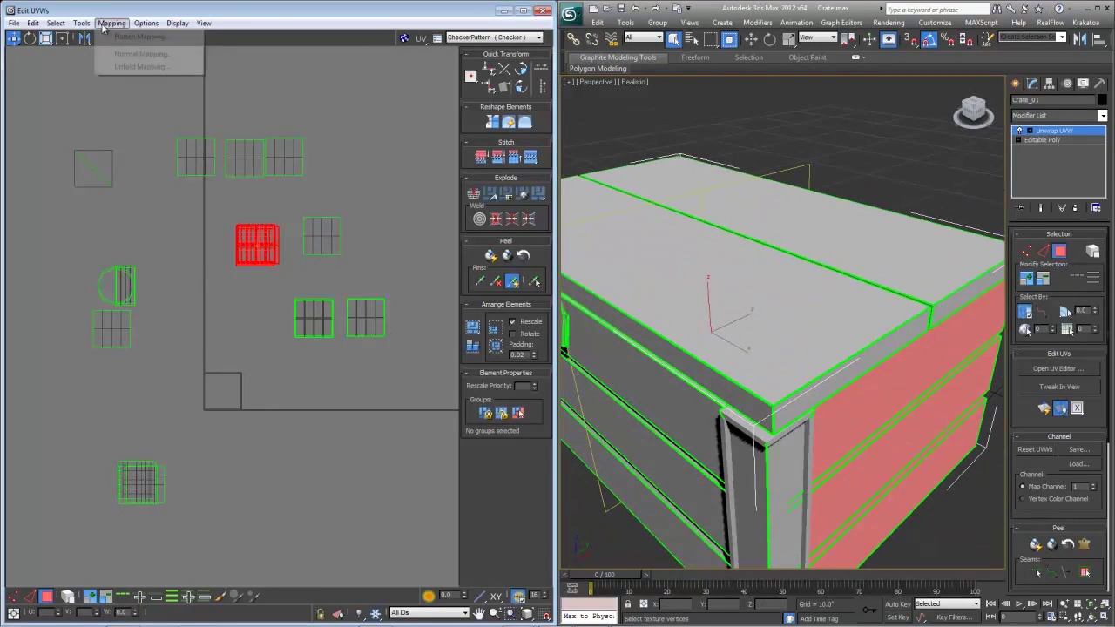
{"action": "left_click", "coordinate": [113, 68]}
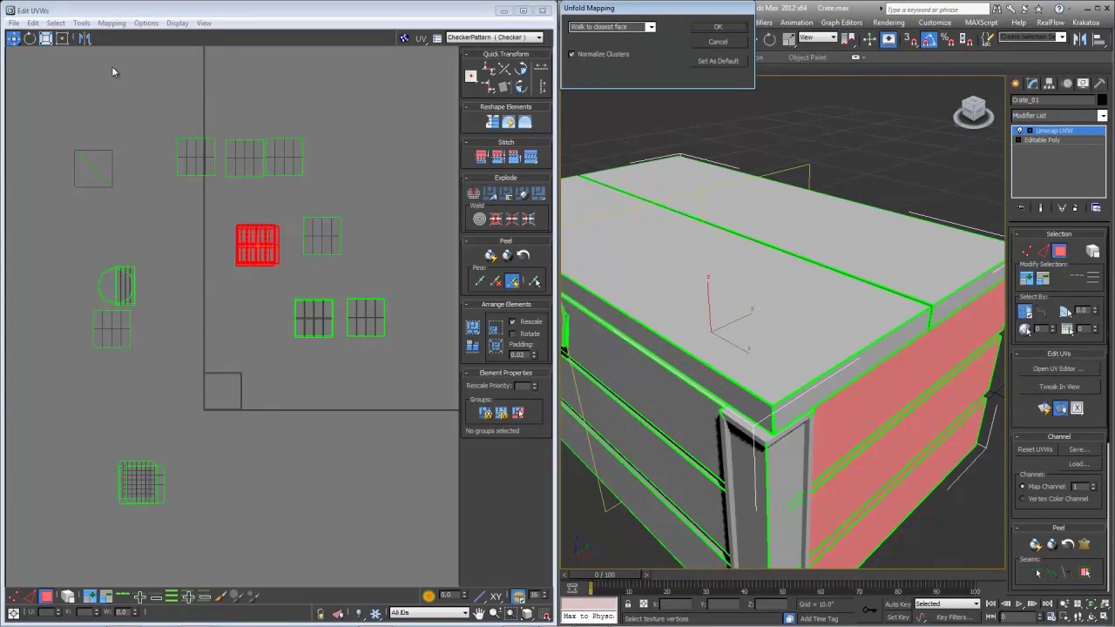
{"action": "key", "text": "Return"}
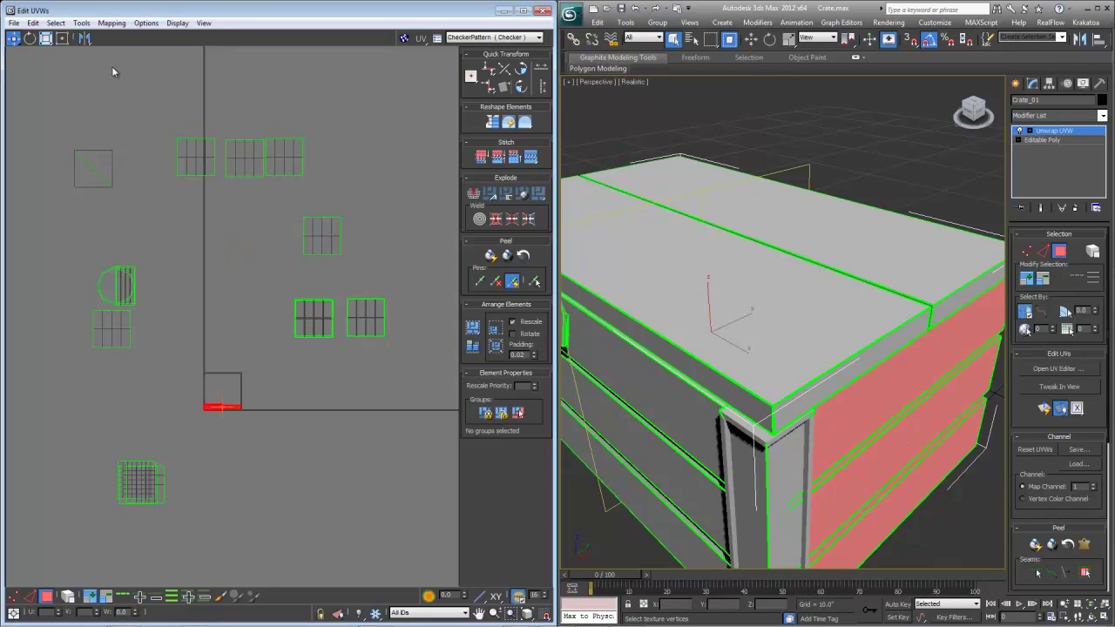
{"action": "scroll", "coordinate": [229, 404], "scroll_direction": "up", "scroll_amount": 3}
{"action": "scroll", "coordinate": [177, 290], "scroll_direction": "up", "scroll_amount": 2}
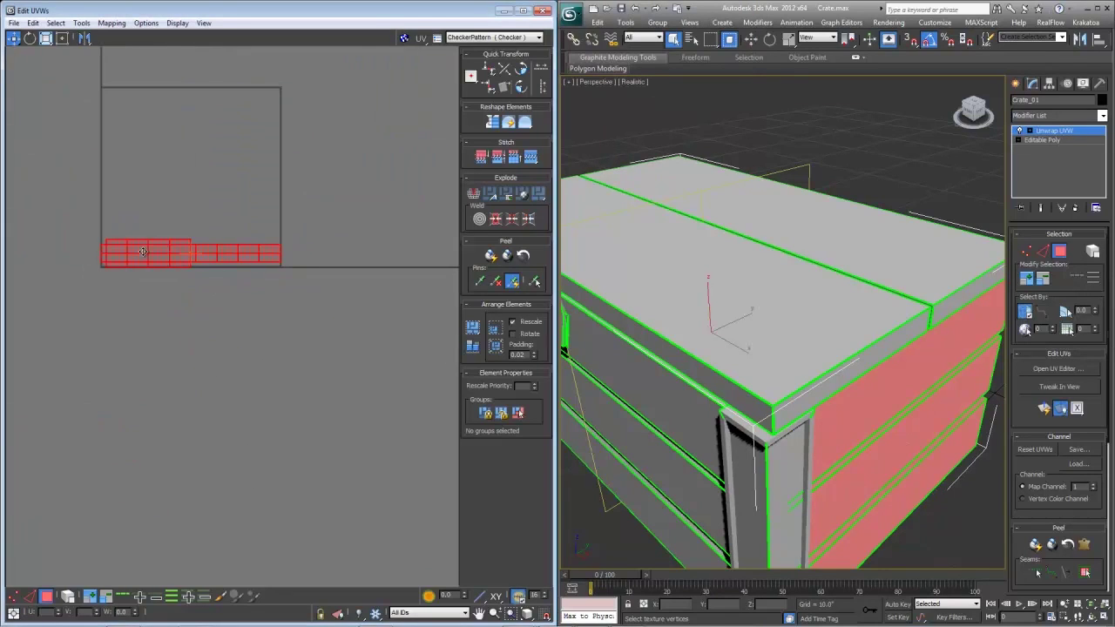
{"action": "left_click_drag", "start_coordinate": [144, 251], "coordinate": [144, 310]}
{"action": "left_click", "coordinate": [191, 288]}
{"action": "scroll", "coordinate": [188, 291], "scroll_direction": "up", "scroll_amount": 3}
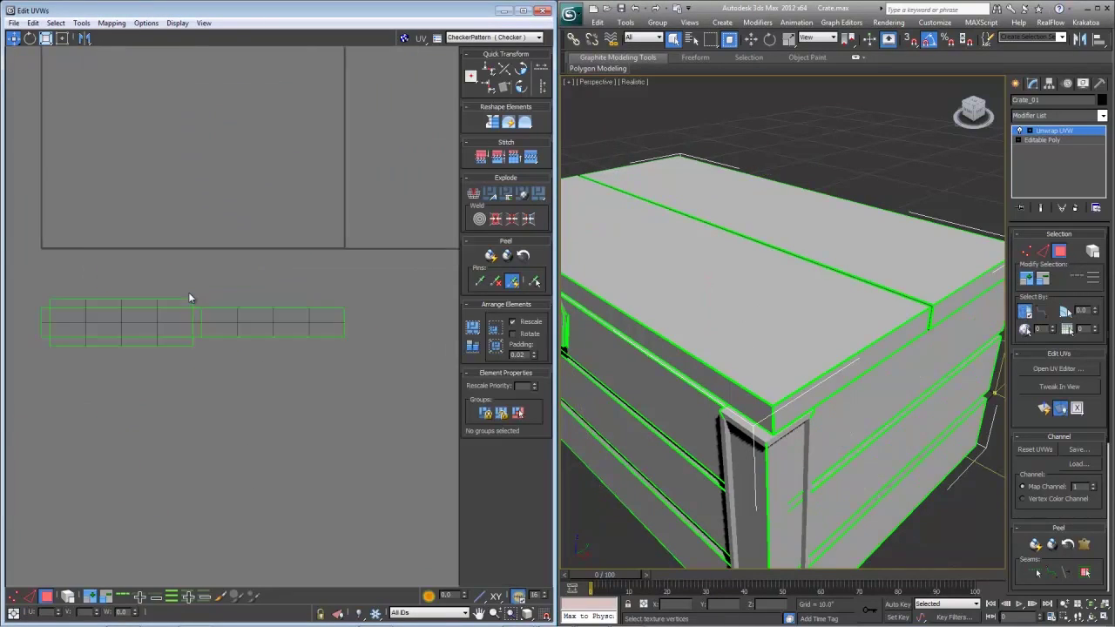
- Break off the narrow four-by-two polygon strip from the end boards' unfolded UVs and place it directly below the wider part
{"action": "left_click_drag", "start_coordinate": [404, 366], "coordinate": [202, 275]}
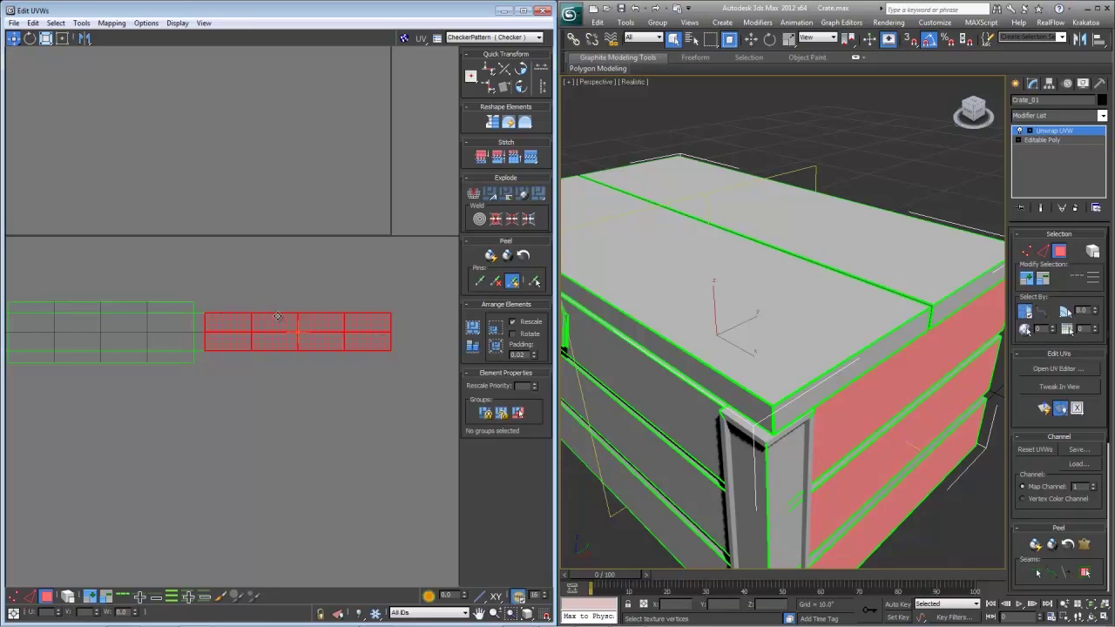
{"action": "middle_click_drag", "start_coordinate": [253, 292], "coordinate": [303, 253]}
{"action": "scroll", "coordinate": [303, 253], "scroll_direction": "down", "scroll_amount": 2}
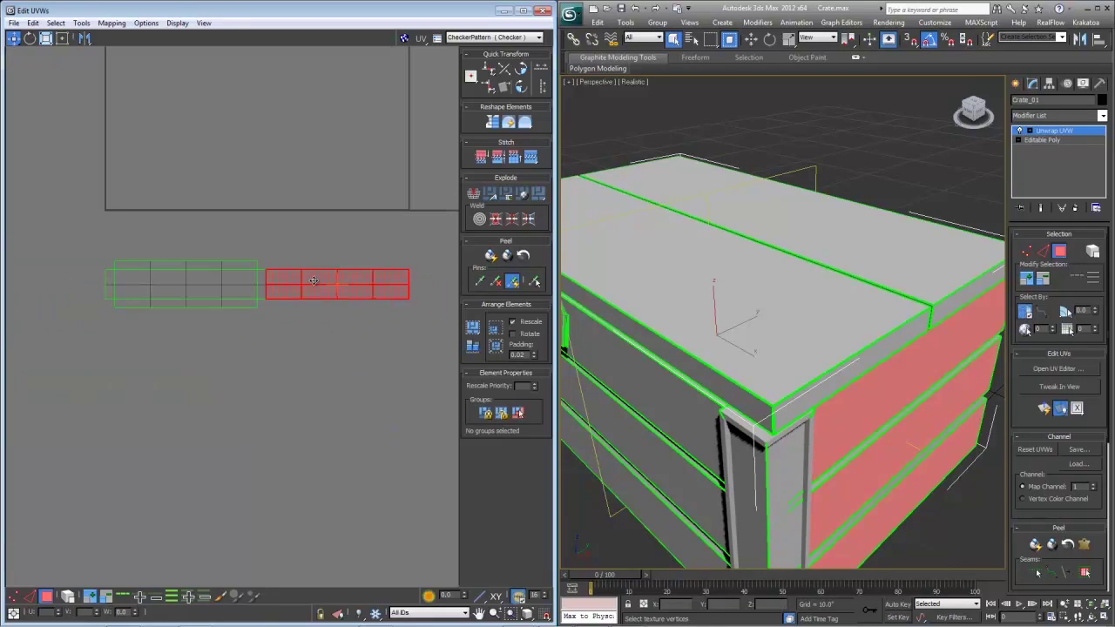
{"action": "right_click", "coordinate": [314, 281]}
{"action": "left_click", "coordinate": [291, 311]}
{"action": "left_click_drag", "start_coordinate": [307, 283], "coordinate": [154, 323]}
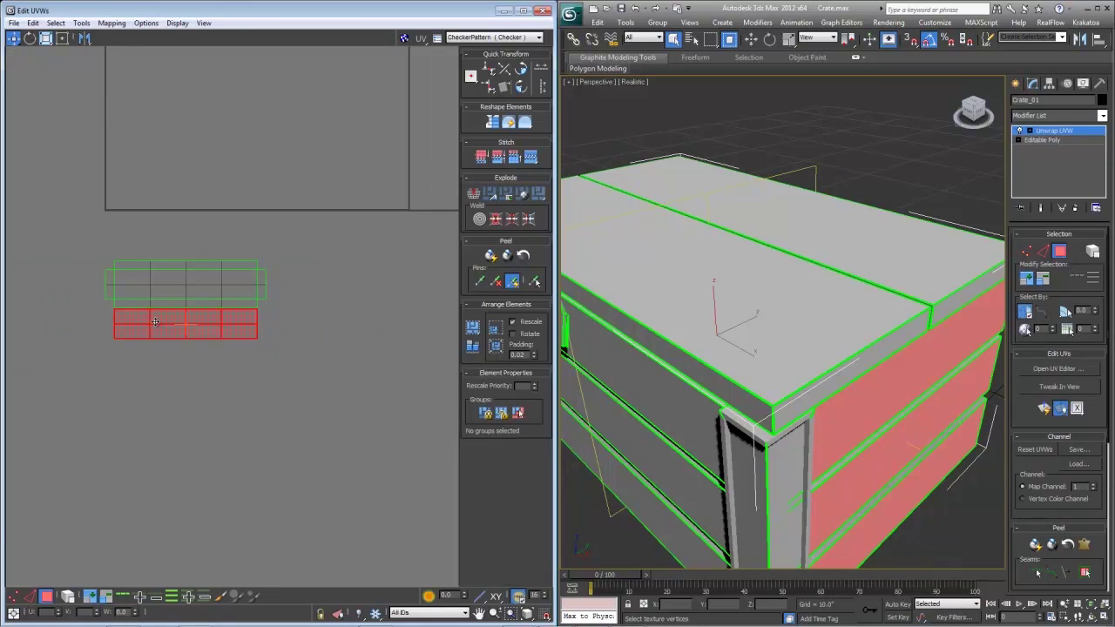
- Check the shared vertices along the strip's edges and move the strip directly above the wider part of the end boards' UVs
{"action": "key", "text": "1"}
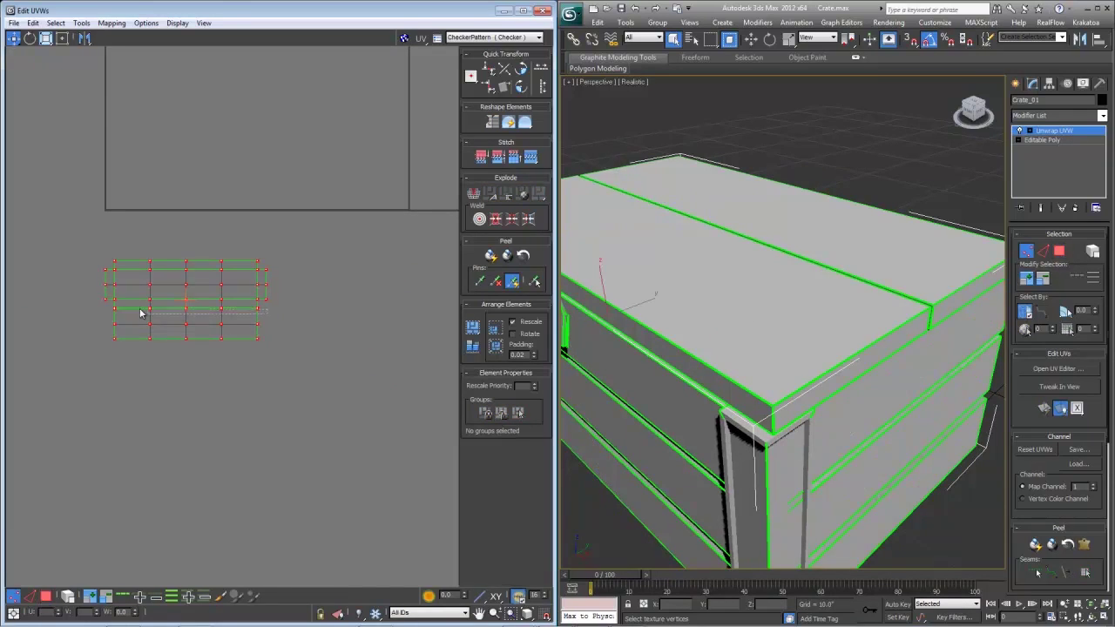
{"action": "left_click_drag", "start_coordinate": [108, 307], "coordinate": [108, 307]}
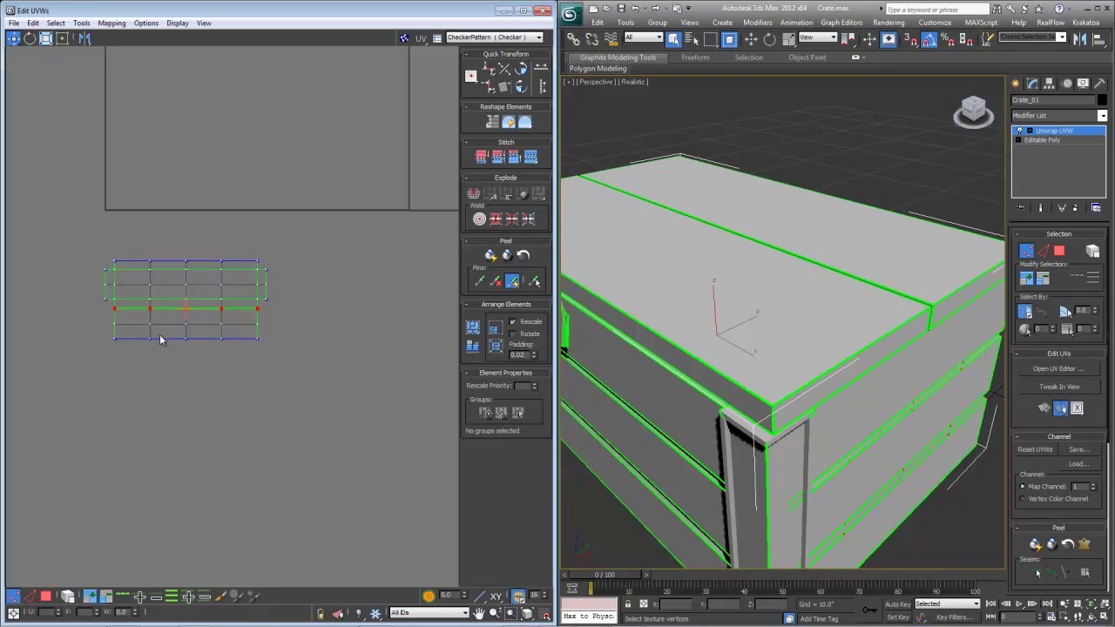
{"action": "left_click_drag", "start_coordinate": [286, 358], "coordinate": [83, 319]}
{"action": "key", "text": "3"}
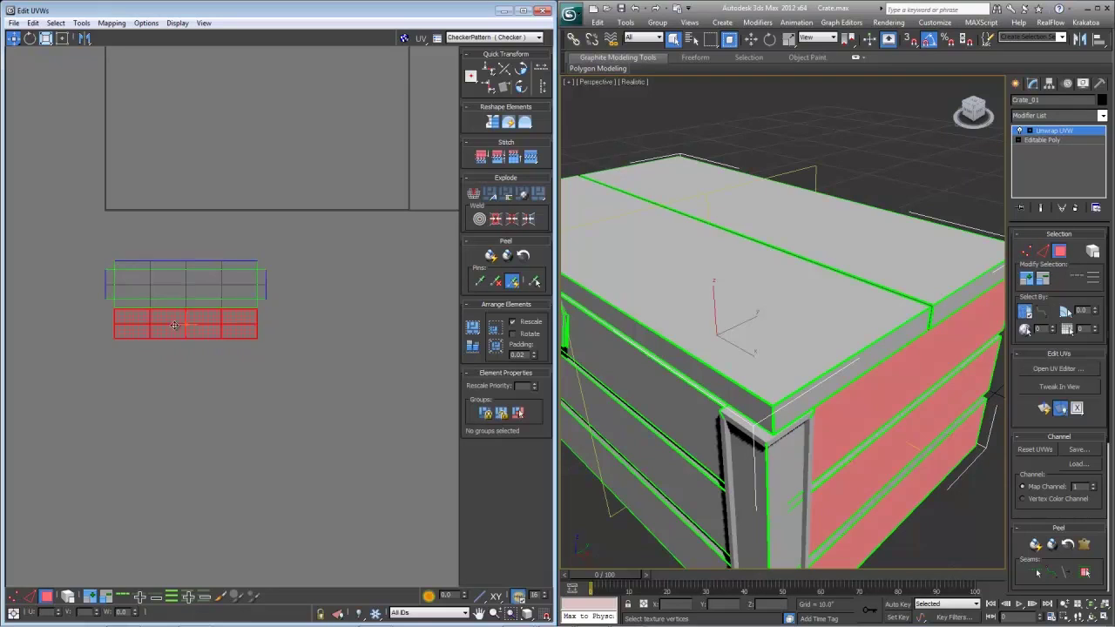
{"action": "left_click_drag", "start_coordinate": [164, 325], "coordinate": [164, 248]}
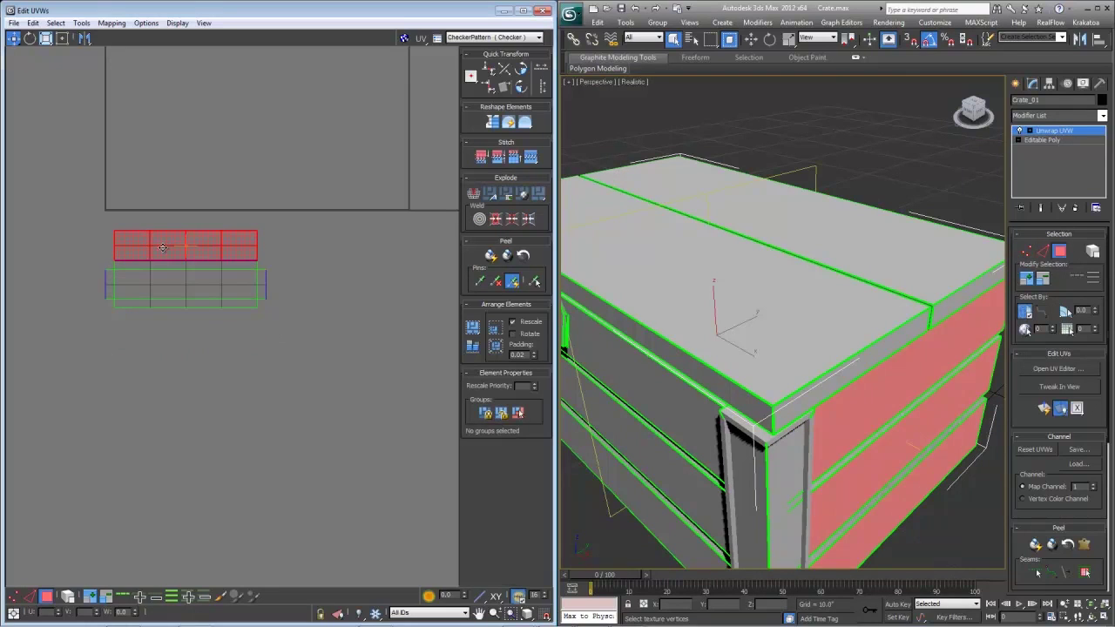
- Rotate the strip so its matching edge meets the wider part, and weld the vertices along their common seam
{"action": "key", "text": "1"}
{"action": "key", "text": "3"}
{"action": "key", "text": "e"}
{"action": "left_click_drag", "start_coordinate": [253, 247], "coordinate": [100, 255]}
{"action": "key", "text": "1"}
{"action": "left_click_drag", "start_coordinate": [230, 268], "coordinate": [275, 263]}
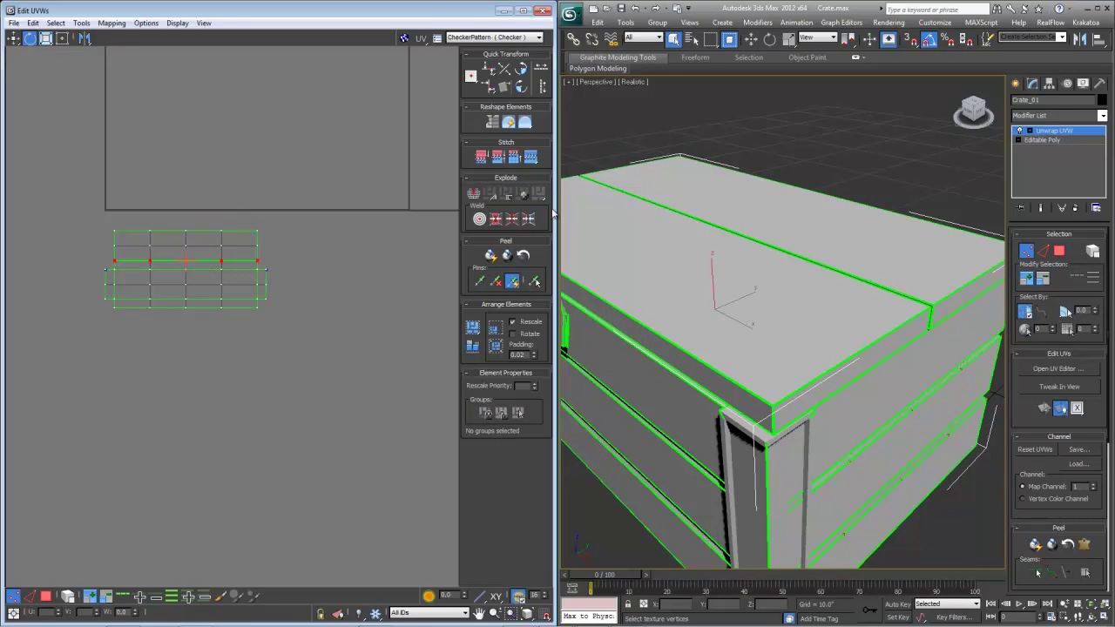
{"action": "left_click", "coordinate": [518, 222]}
- Weld the vertices along the remaining lengthwise interior seams of the end boards' UVs
{"action": "key", "text": "3"}
{"action": "left_click_drag", "start_coordinate": [319, 347], "coordinate": [70, 185]}
{"action": "key", "text": "1"}
{"action": "left_click_drag", "start_coordinate": [106, 266], "coordinate": [95, 296]}
{"action": "left_click", "coordinate": [518, 222]}
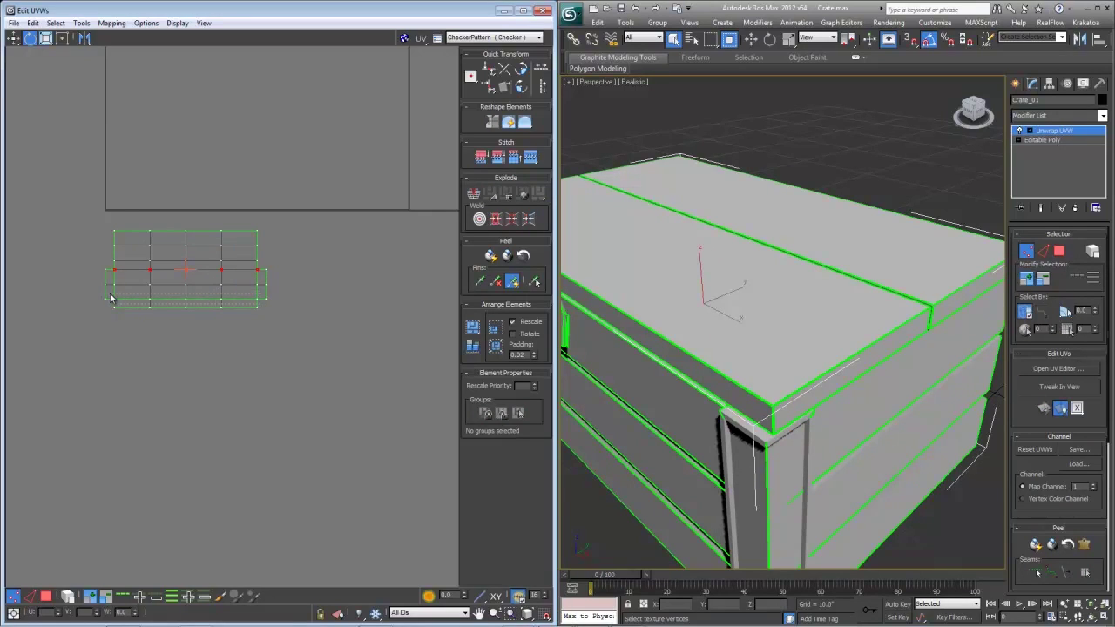
- Relax all the end boards' UVs with the Relax By Face Angles method and close the Relax Tool
{"action": "middle_click_drag", "start_coordinate": [149, 302], "coordinate": [199, 339]}
{"action": "key", "text": "3"}
{"action": "left_click_drag", "start_coordinate": [335, 352], "coordinate": [115, 214]}
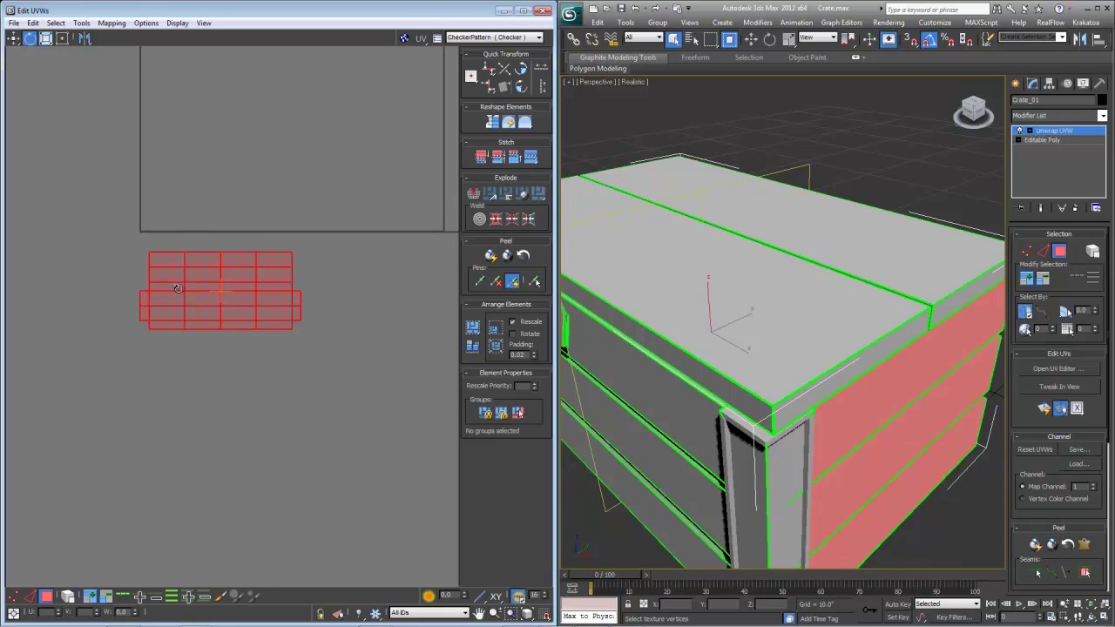
{"action": "right_click", "coordinate": [180, 290]}
{"action": "left_click", "coordinate": [98, 362]}
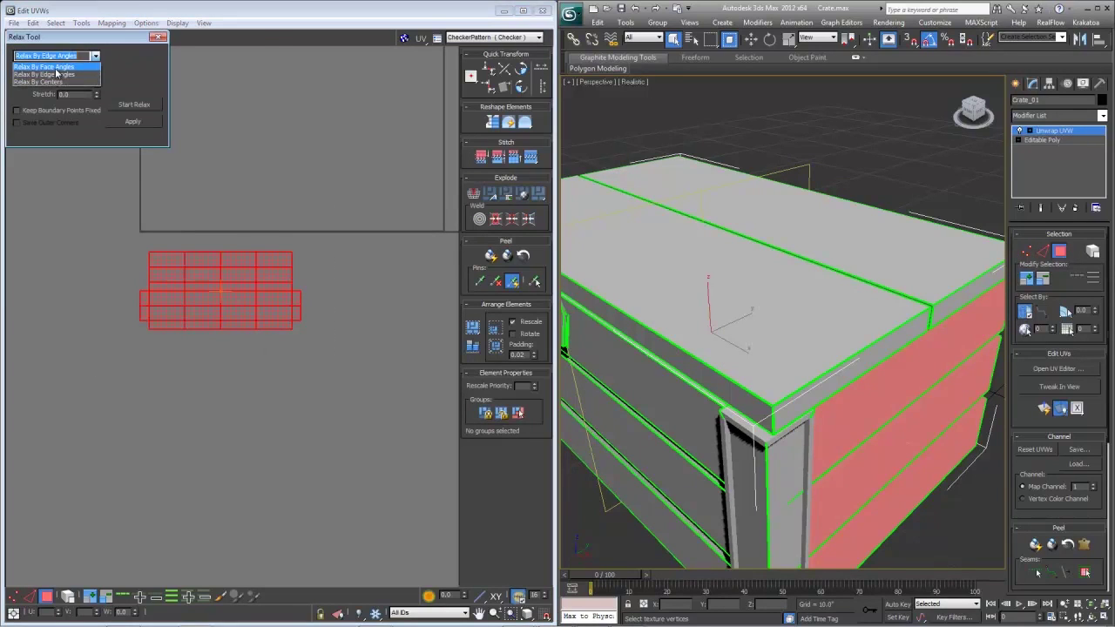
{"action": "left_click", "coordinate": [122, 104]}
{"action": "left_click", "coordinate": [325, 413]}
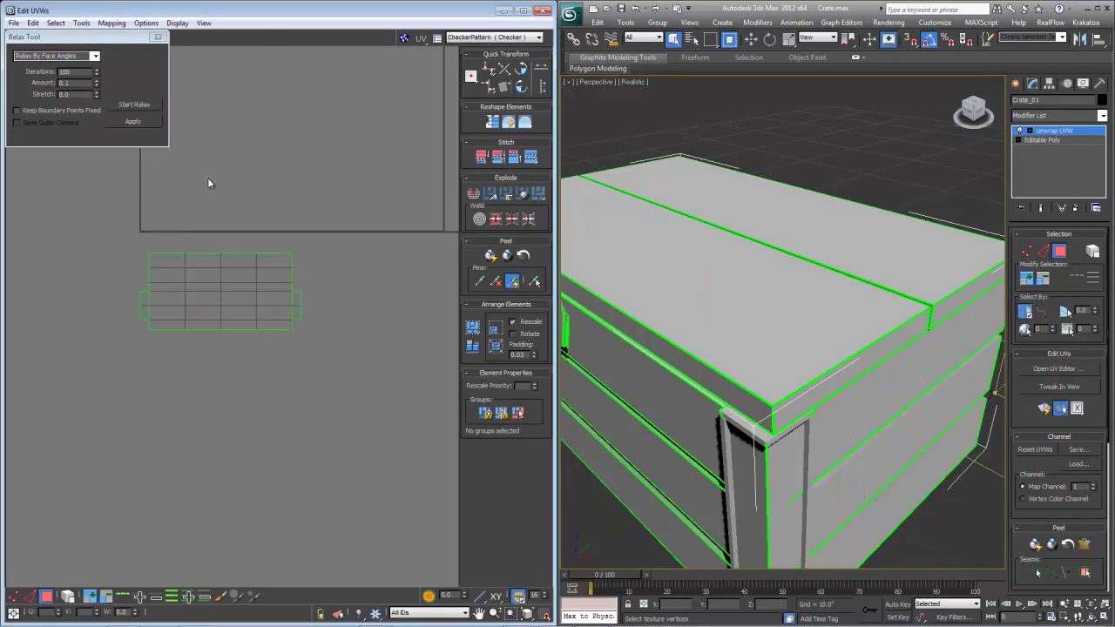
{"action": "left_click", "coordinate": [159, 41]}
- Expand a polygon in the end-board UV stack to its seams and move that board's UVs straight down, clear of the stack
{"action": "left_click", "coordinate": [207, 260]}
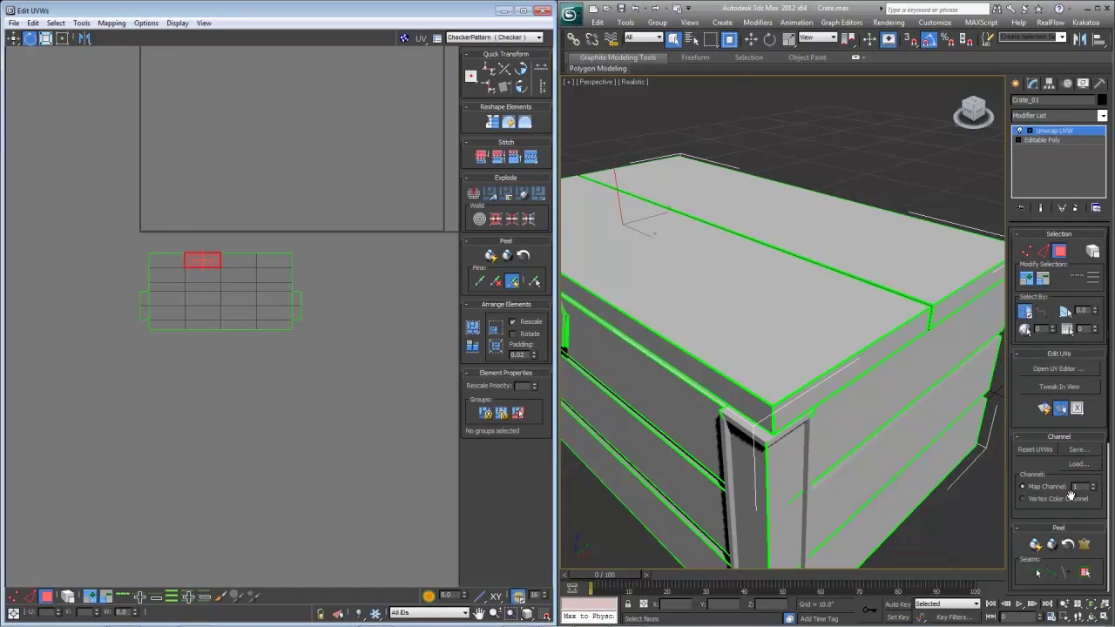
{"action": "left_click", "coordinate": [1083, 575]}
{"action": "key", "text": "w"}
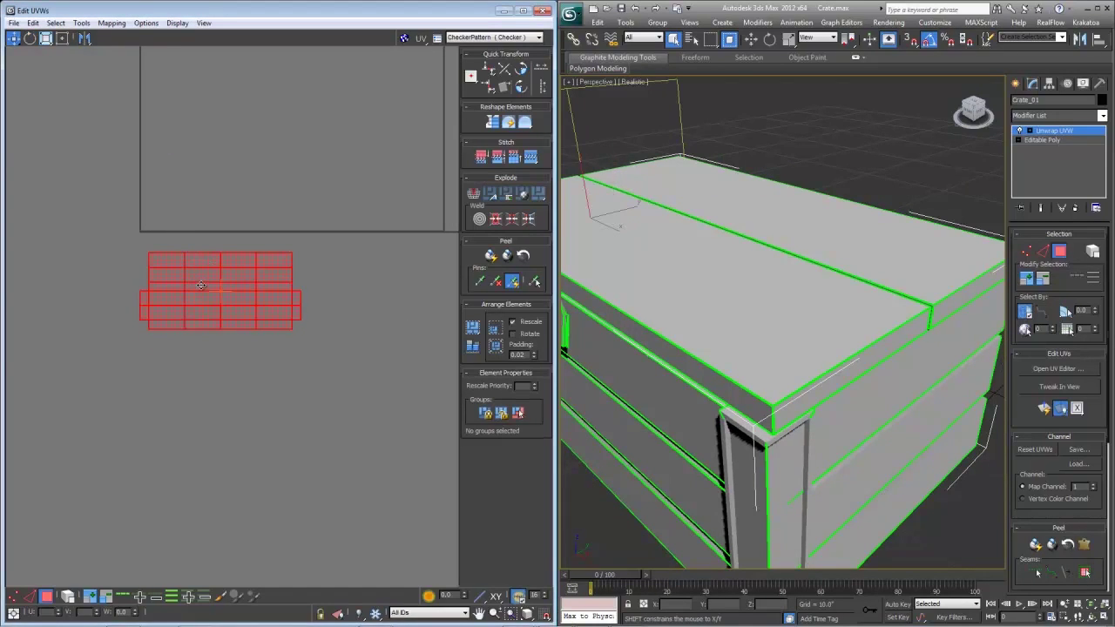
{"action": "left_click_drag", "start_coordinate": [201, 284], "coordinate": [203, 427], "text": "shift"}
{"action": "middle_click_drag", "start_coordinate": [771, 301], "coordinate": [880, 296], "text": "alt"}
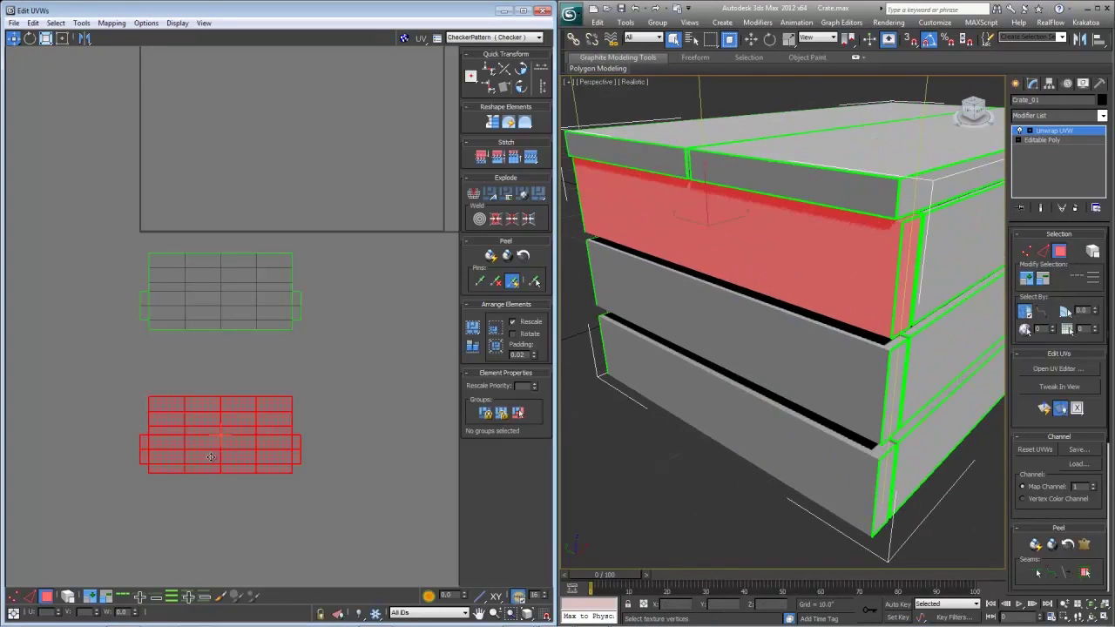
- Weld the vertices along the seams where both small end tabs meet the separated lower board's UVs
{"action": "left_click", "coordinate": [319, 433]}
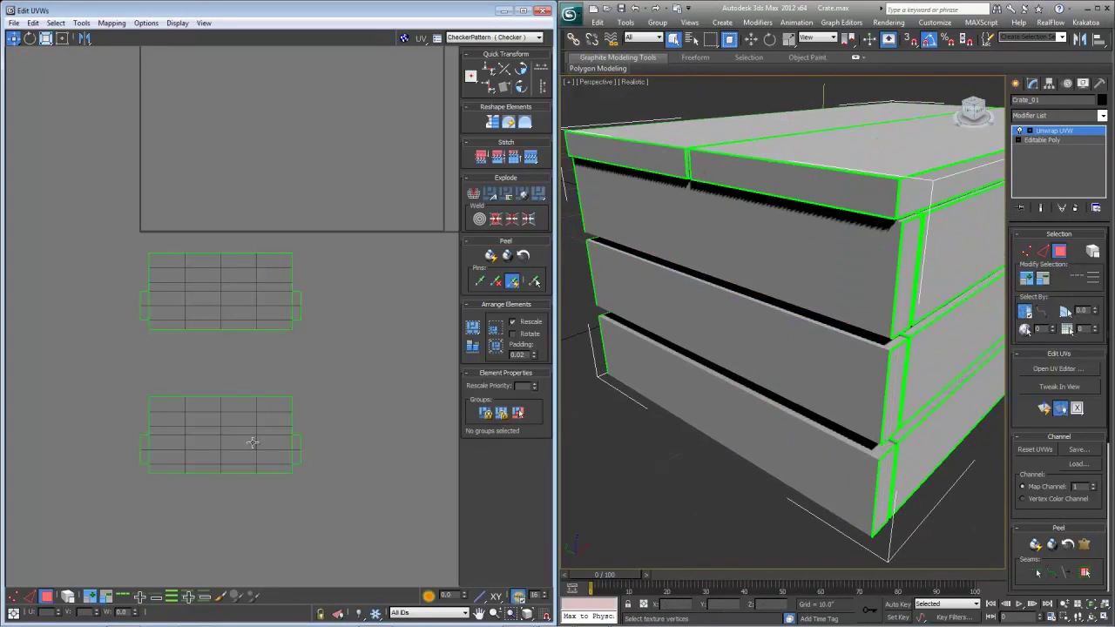
{"action": "left_click", "coordinate": [249, 443]}
{"action": "scroll", "coordinate": [862, 307], "scroll_direction": "up", "scroll_amount": 5}
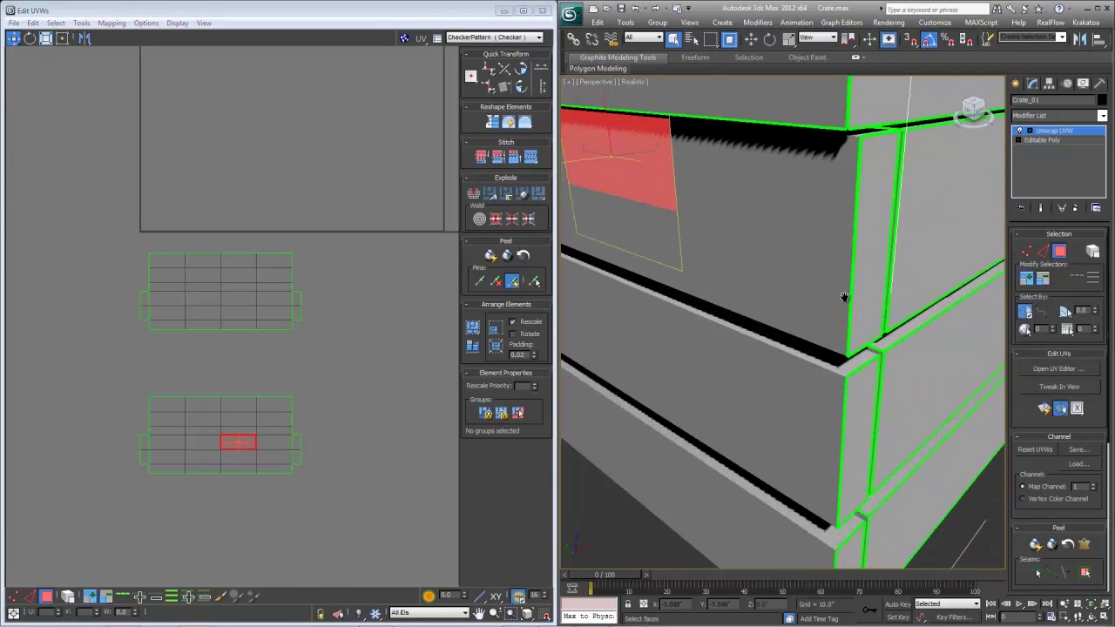
{"action": "left_click", "coordinate": [848, 311]}
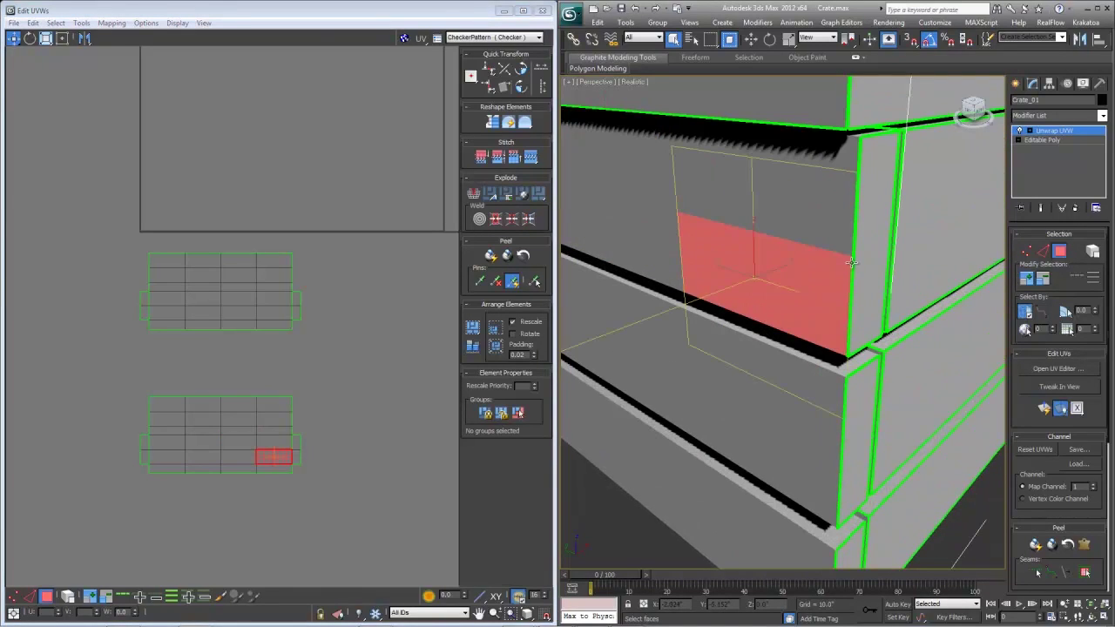
{"action": "scroll", "coordinate": [269, 434], "scroll_direction": "up", "scroll_amount": 6}
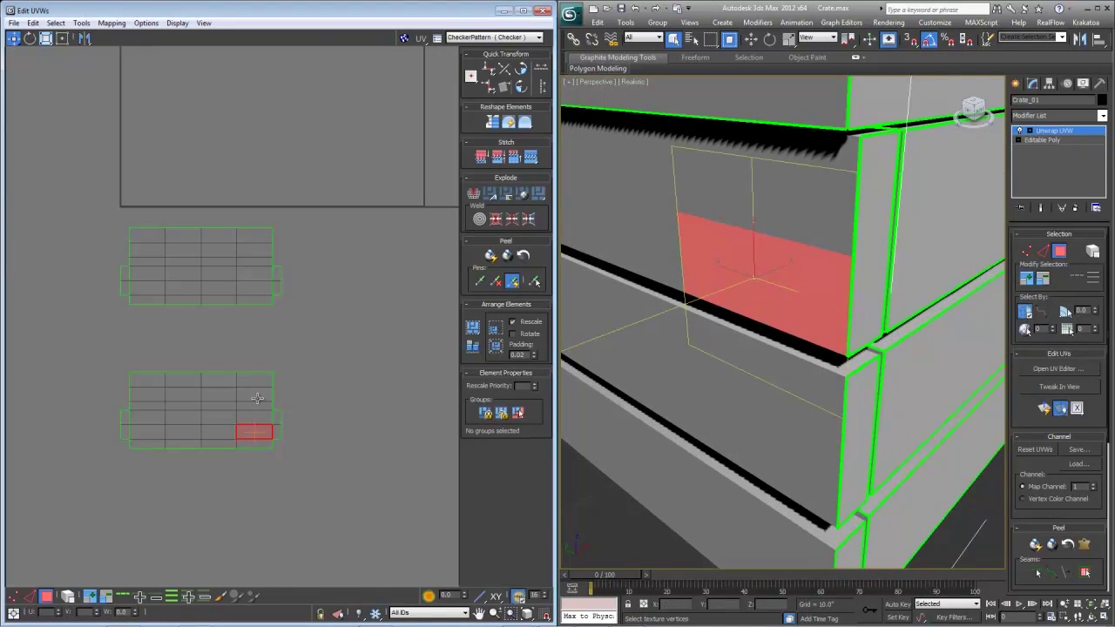
{"action": "left_click", "coordinate": [268, 435]}
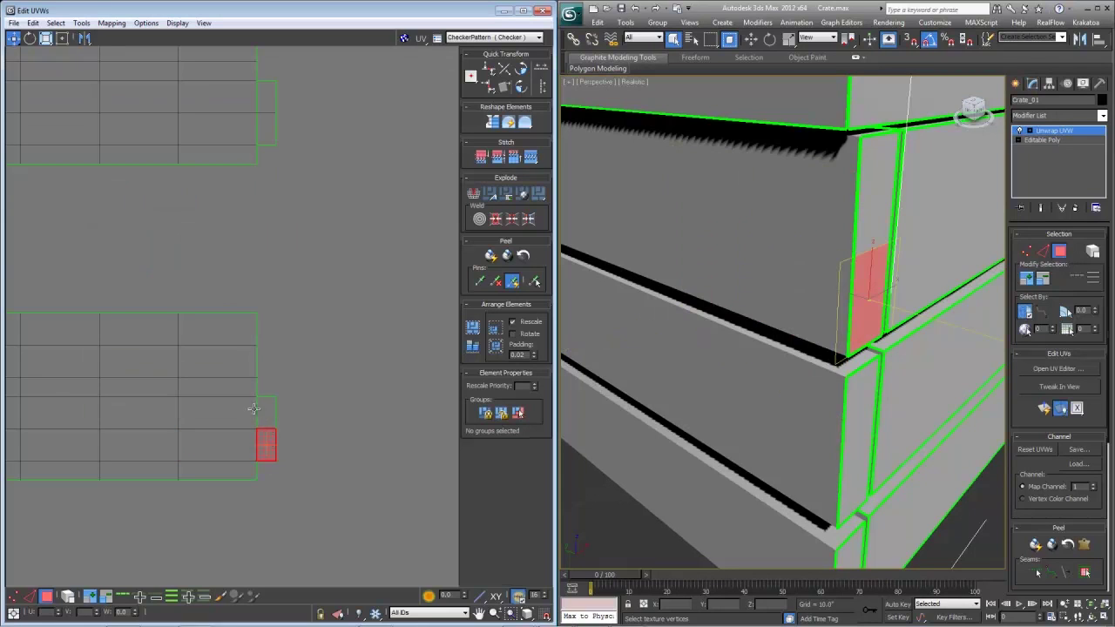
{"action": "key", "text": "1"}
{"action": "left_click_drag", "start_coordinate": [253, 411], "coordinate": [268, 470]}
{"action": "left_click", "coordinate": [528, 219]}
{"action": "left_click", "coordinate": [473, 346]}
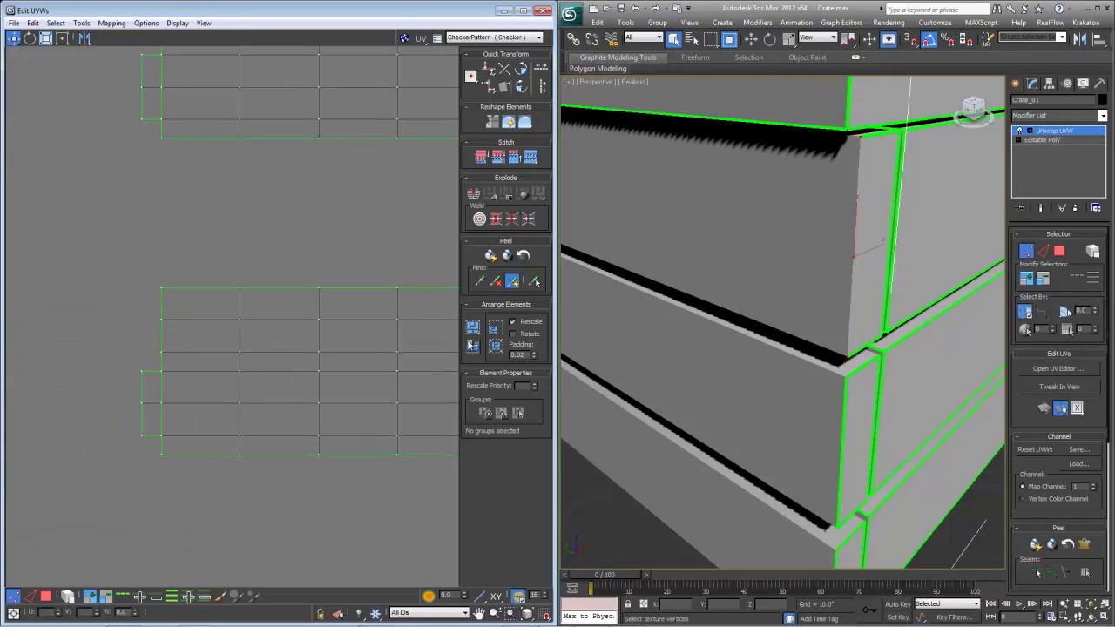
{"action": "left_click_drag", "start_coordinate": [156, 389], "coordinate": [155, 387]}
{"action": "middle_click_drag", "start_coordinate": [288, 333], "coordinate": [175, 350]}
- Examine how the polygons and end tab at the lower board's UV edge correspond to faces on the crate's corner
{"action": "middle_click_drag", "start_coordinate": [757, 281], "coordinate": [744, 308], "text": "alt"}
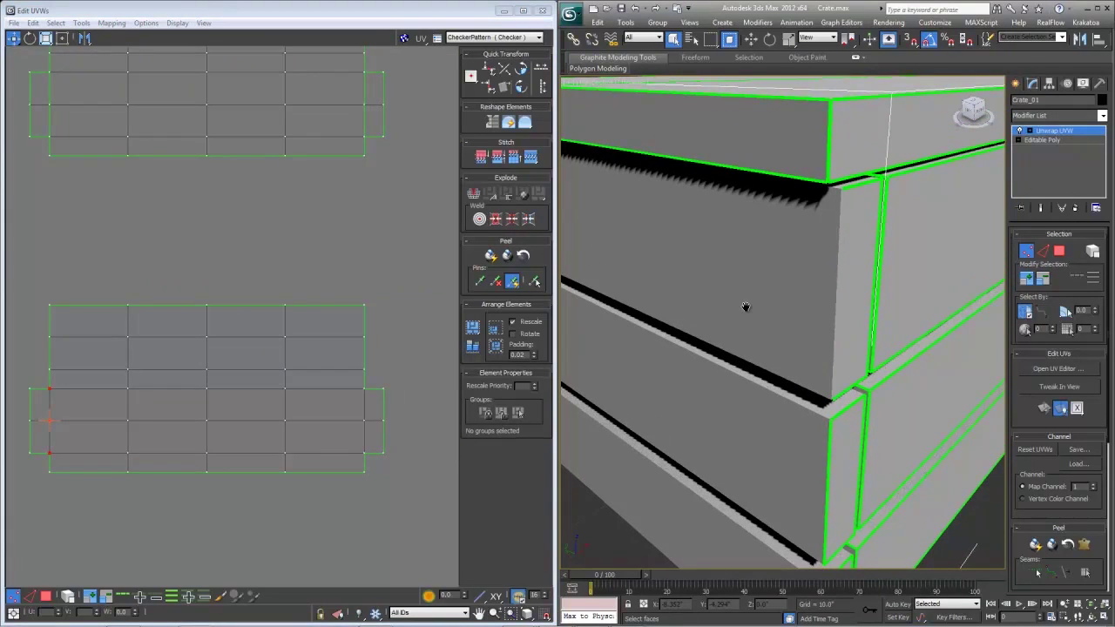
{"action": "middle_click_drag", "start_coordinate": [849, 267], "coordinate": [669, 270], "text": "alt"}
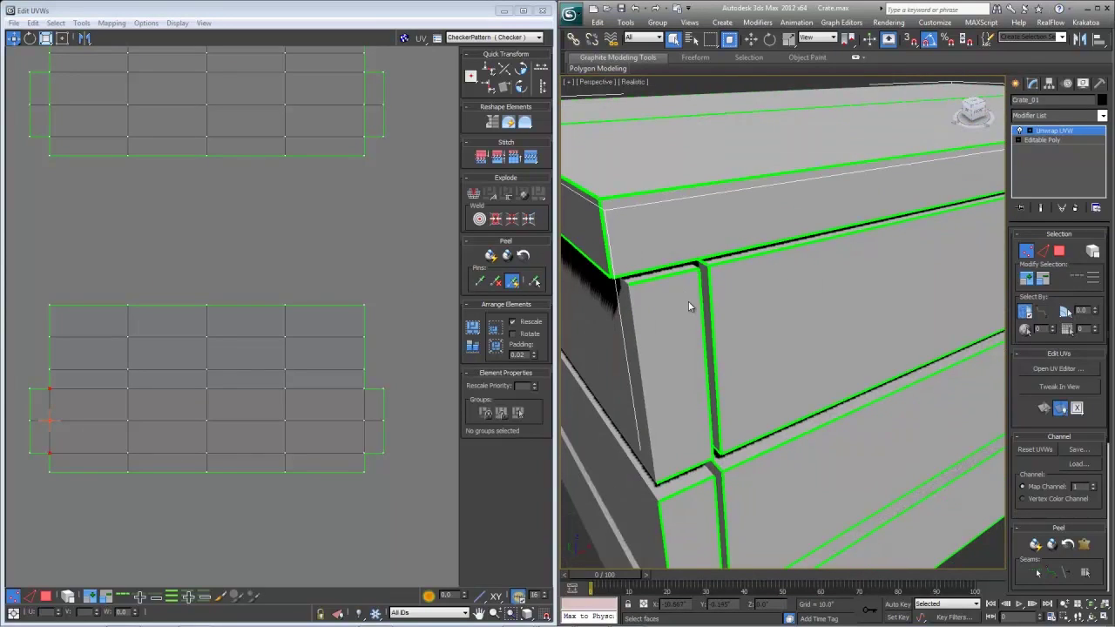
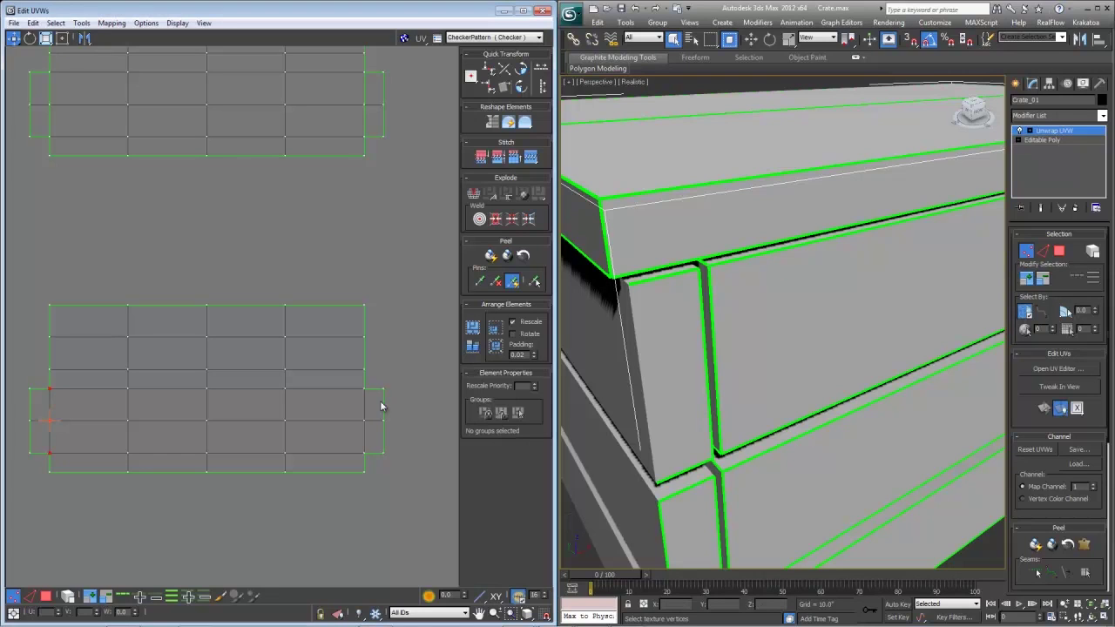
{"action": "scroll", "coordinate": [378, 356], "scroll_direction": "down", "scroll_amount": 2}
{"action": "middle_click_drag", "start_coordinate": [358, 396], "coordinate": [321, 362]}
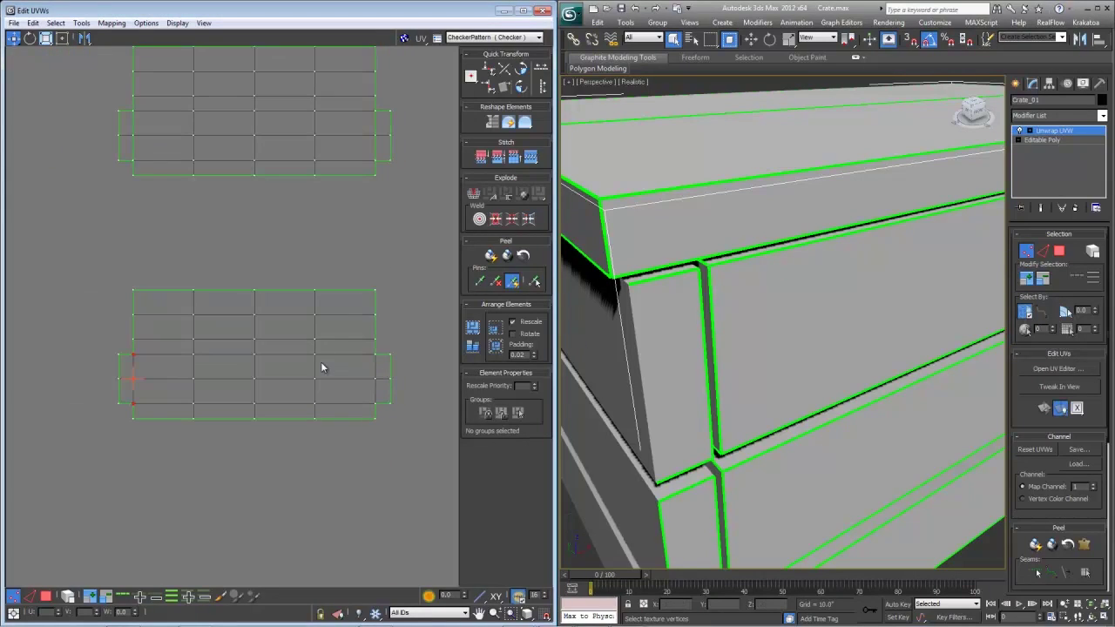
{"action": "key", "text": "3"}
{"action": "left_click", "coordinate": [334, 364]}
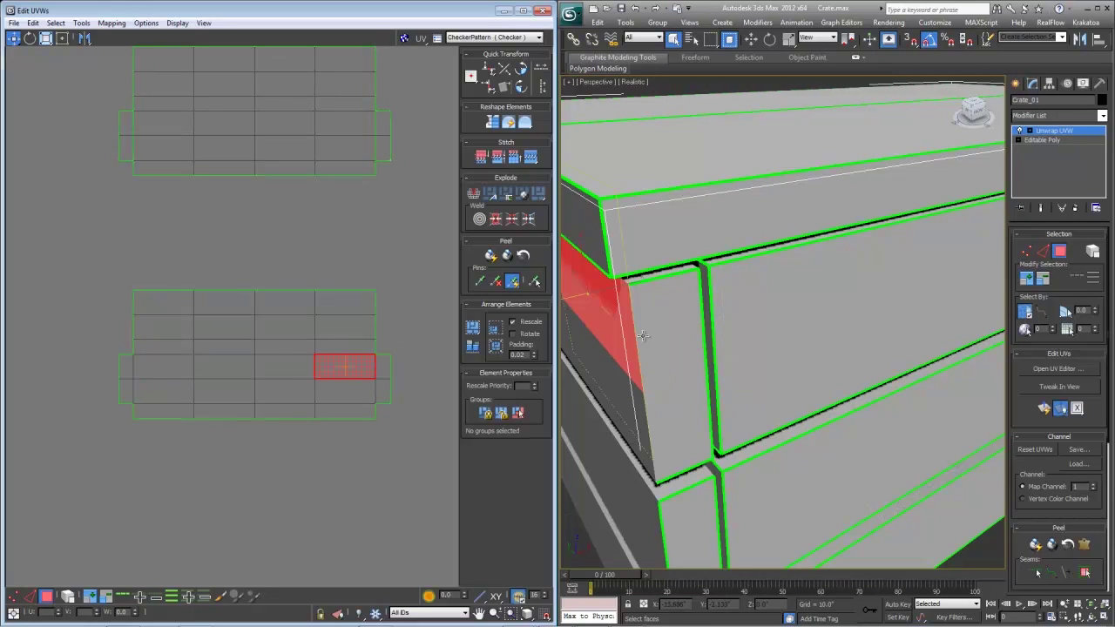
{"action": "left_click", "coordinate": [654, 337]}
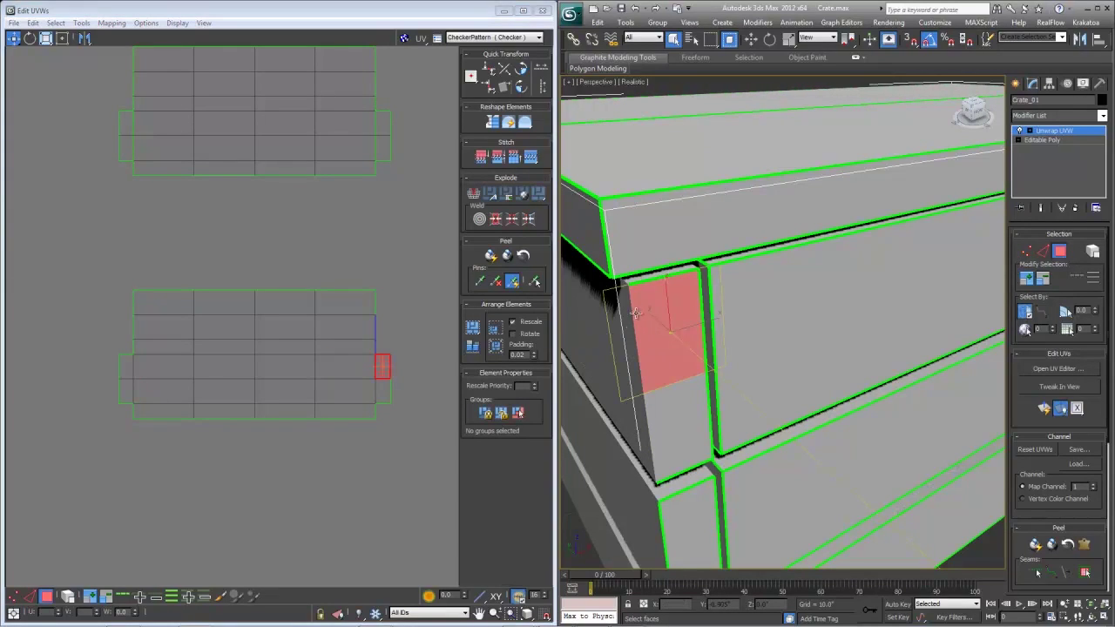
{"action": "left_click", "coordinate": [334, 368]}
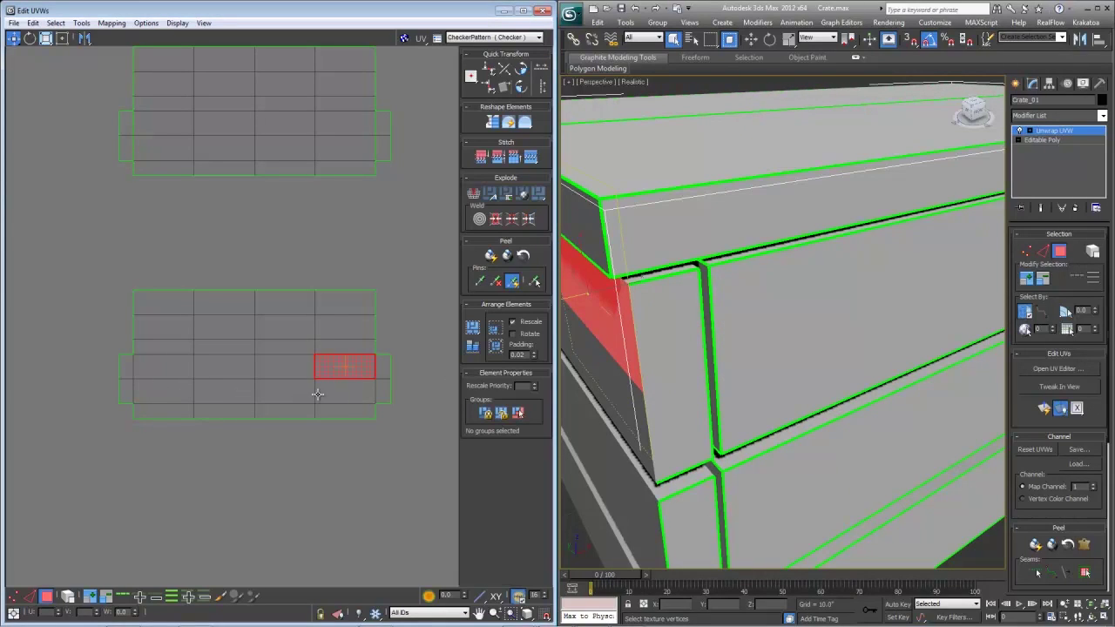
{"action": "left_click", "coordinate": [378, 392]}
{"action": "left_click", "coordinate": [361, 393]}
{"action": "left_click", "coordinate": [383, 392]}
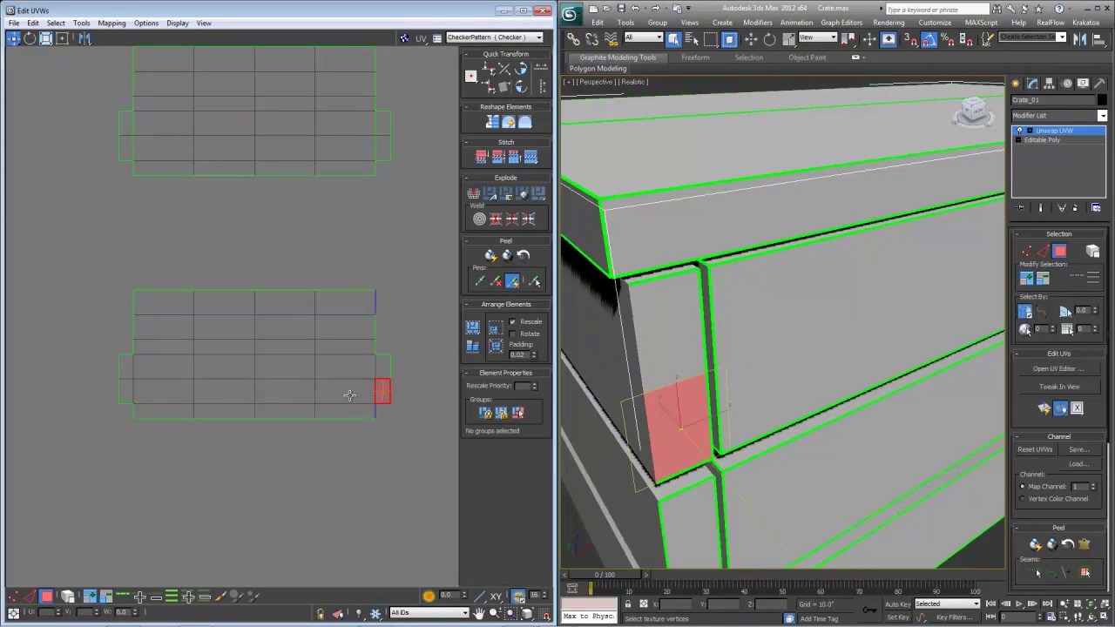
{"action": "left_click", "coordinate": [349, 396]}
{"action": "left_click", "coordinate": [380, 392]}
{"action": "scroll", "coordinate": [360, 388], "scroll_direction": "down", "scroll_amount": 8}
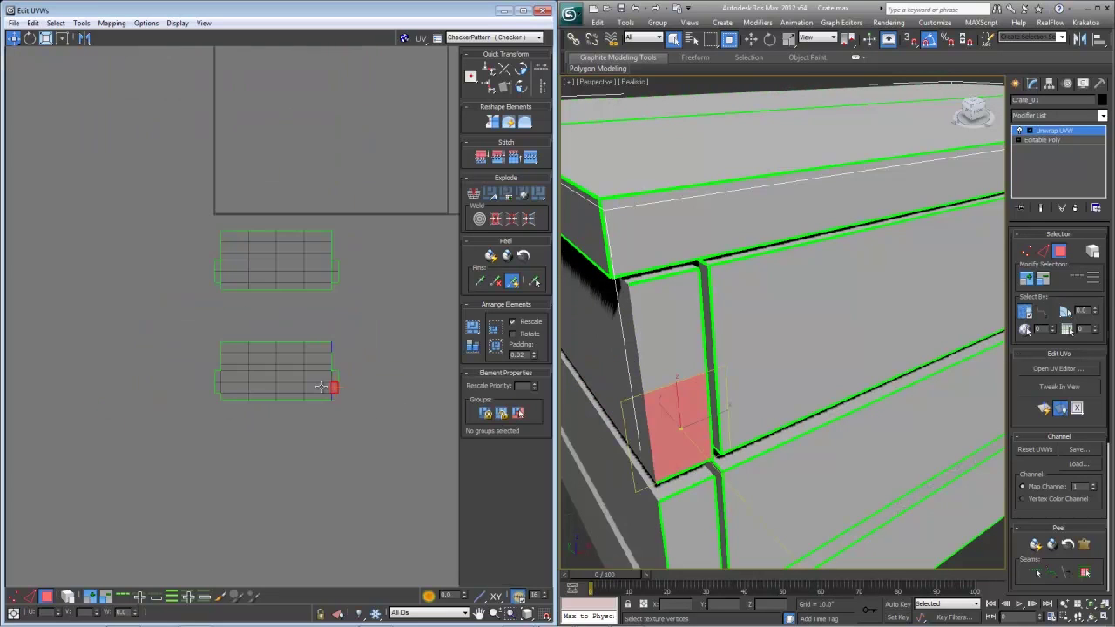
{"action": "left_click_drag", "start_coordinate": [249, 352], "coordinate": [251, 352]}
{"action": "scroll", "coordinate": [340, 341], "scroll_direction": "up", "scroll_amount": 5}
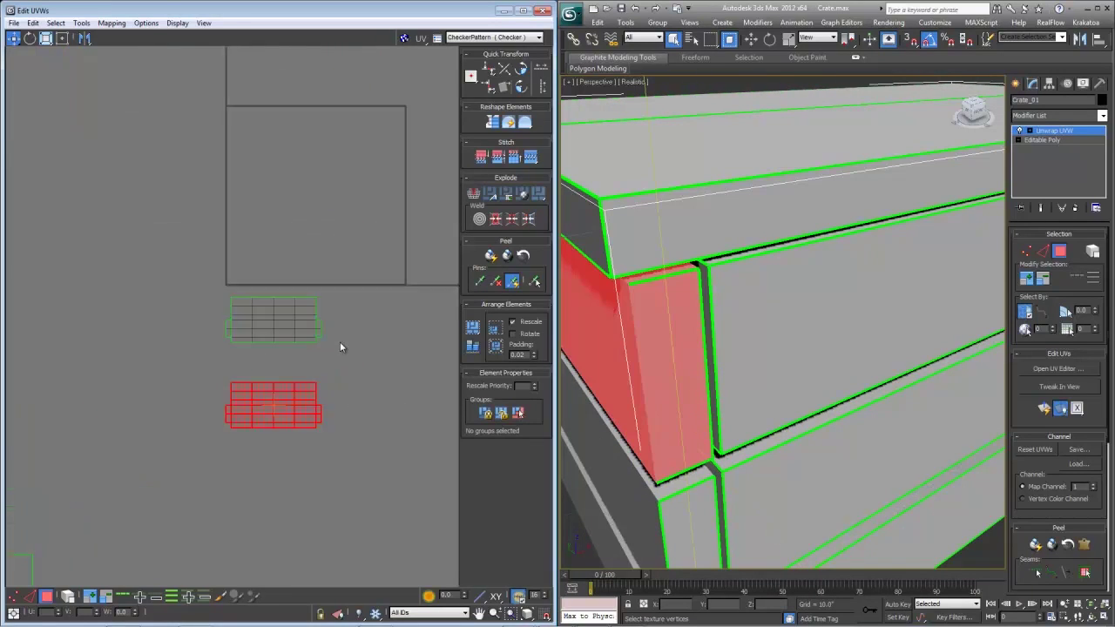
- Weld the seam vertices joining both end tabs to the remaining stacked end boards' UVs
{"action": "left_click", "coordinate": [284, 329]}
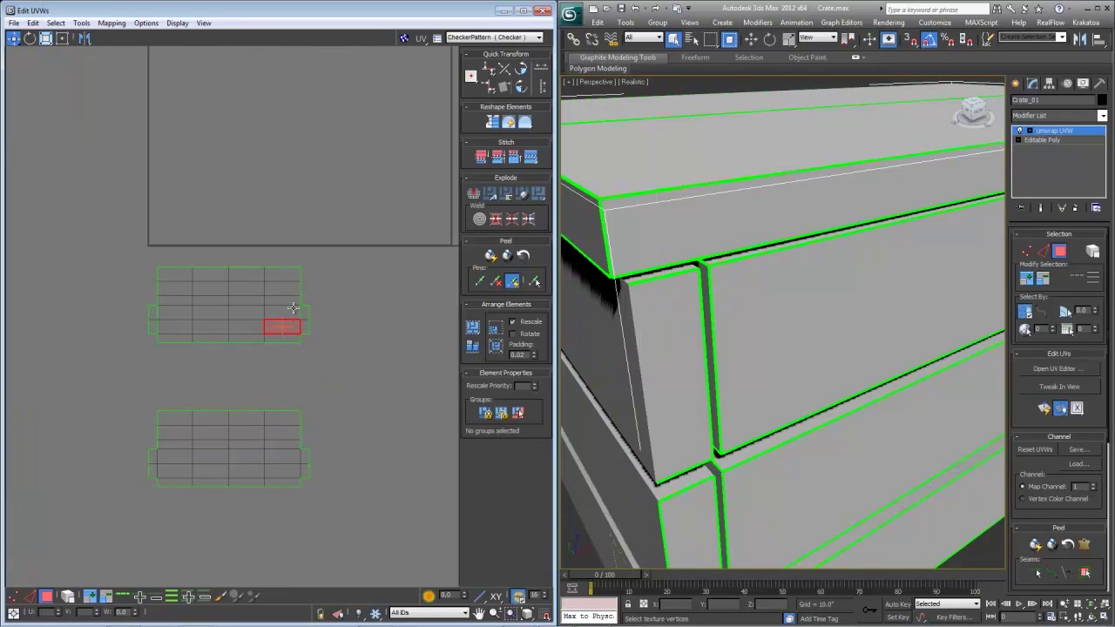
{"action": "key", "text": "1"}
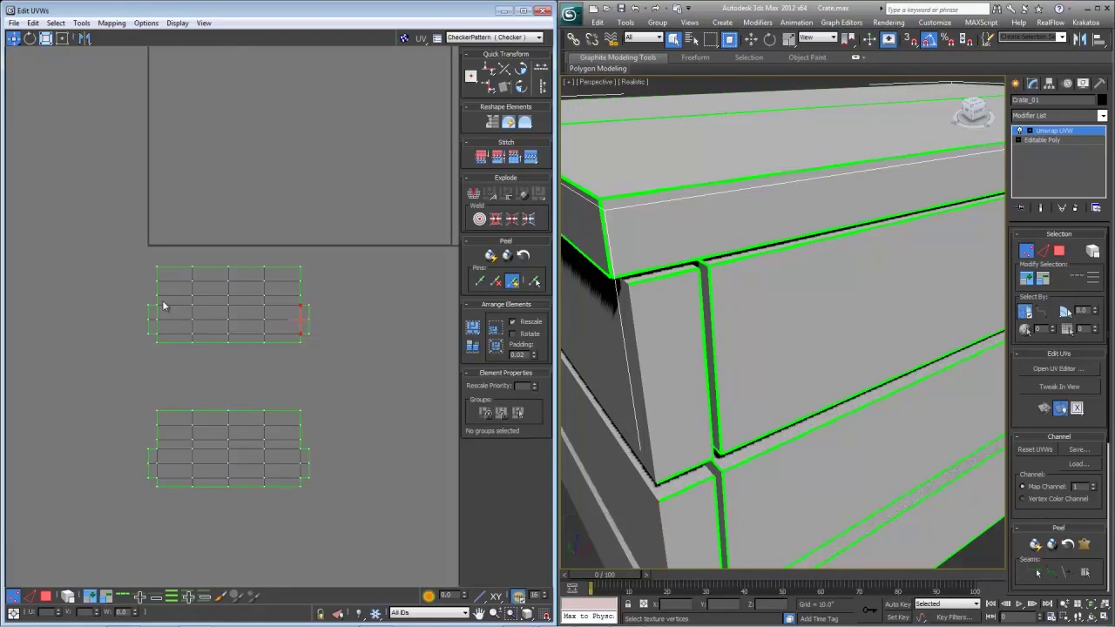
{"action": "left_click_drag", "start_coordinate": [153, 300], "coordinate": [168, 338]}
- Move the lower board's UVs back up onto the stack of end boards and select the whole stack
{"action": "key", "text": "3"}
{"action": "left_click_drag", "start_coordinate": [316, 499], "coordinate": [136, 393]}
{"action": "left_click_drag", "start_coordinate": [196, 428], "coordinate": [190, 292]}
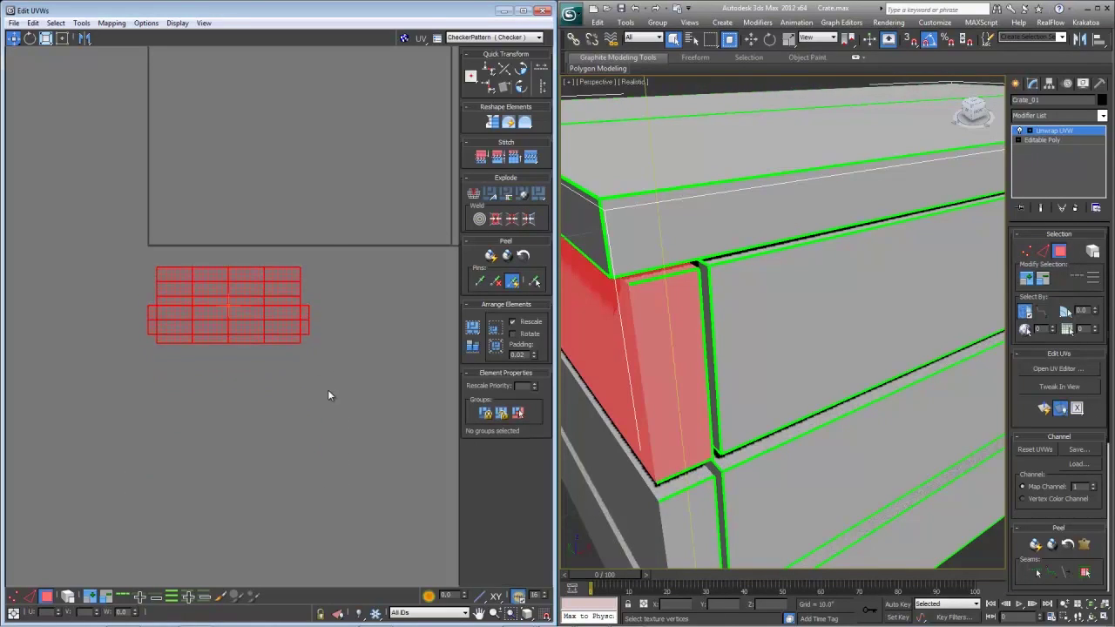
{"action": "left_click_drag", "start_coordinate": [330, 373], "coordinate": [101, 214]}
{"action": "scroll", "coordinate": [767, 341], "scroll_direction": "down", "scroll_amount": 5}
{"action": "middle_click_drag", "start_coordinate": [766, 341], "coordinate": [801, 362], "text": "alt"}
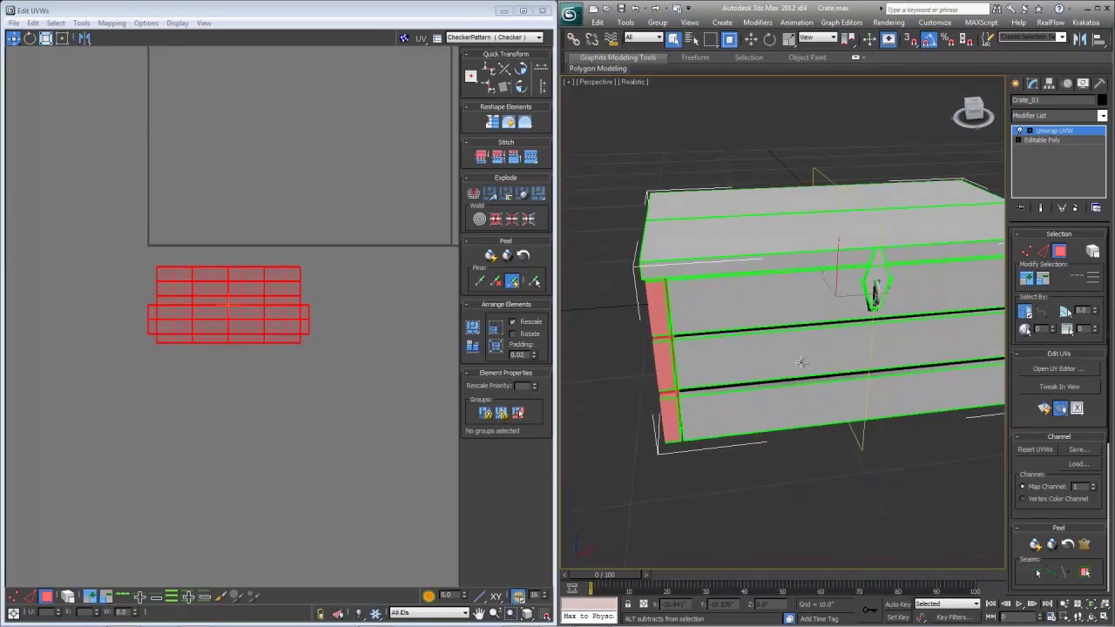
- Try to expand a stack polygon to its seams and move that board's UVs straight down, clear of the stack
{"action": "left_click", "coordinate": [257, 390]}
{"action": "left_click", "coordinate": [252, 327]}
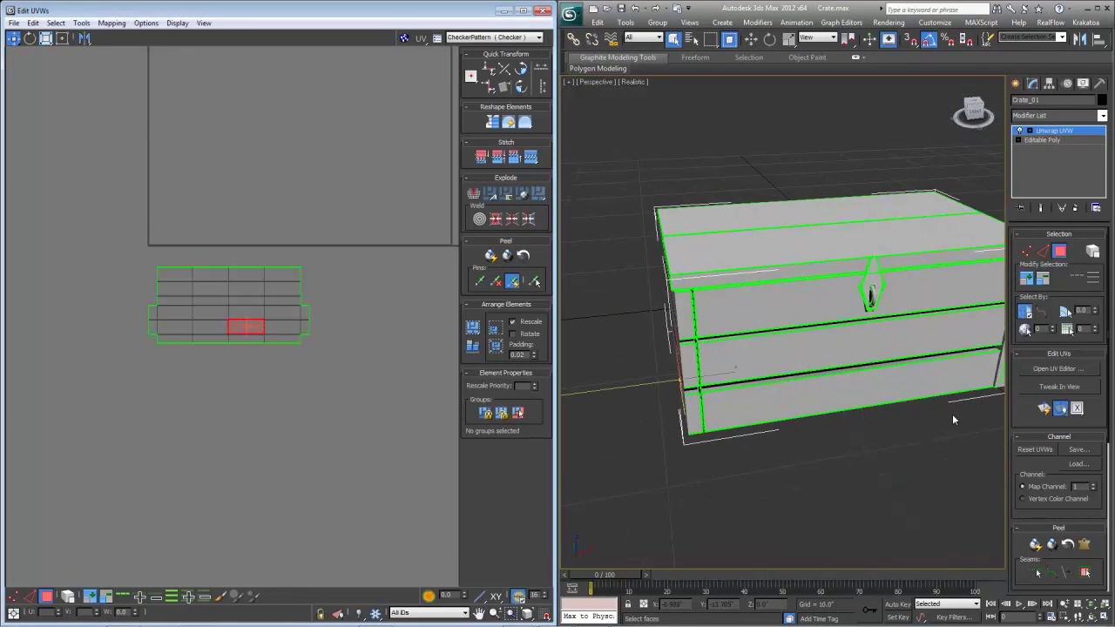
{"action": "left_click", "coordinate": [1085, 573]}
{"action": "left_click_drag", "start_coordinate": [244, 309], "coordinate": [244, 390]}
{"action": "key", "text": "ctrl+z"}
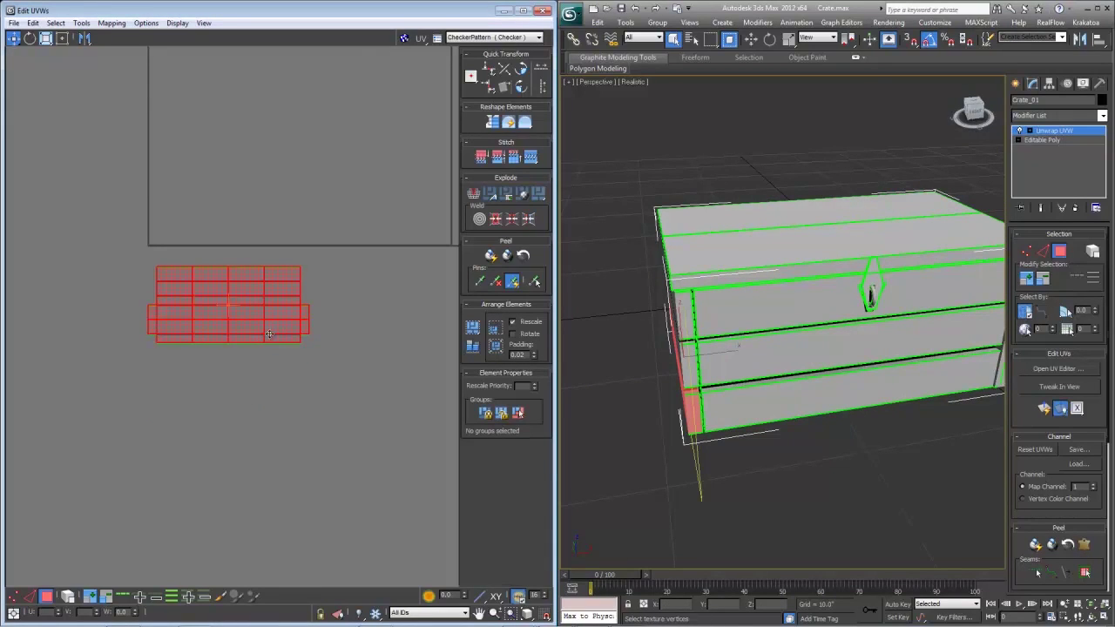
{"action": "left_click_drag", "start_coordinate": [251, 315], "coordinate": [251, 411]}
{"action": "left_click", "coordinate": [353, 378]}
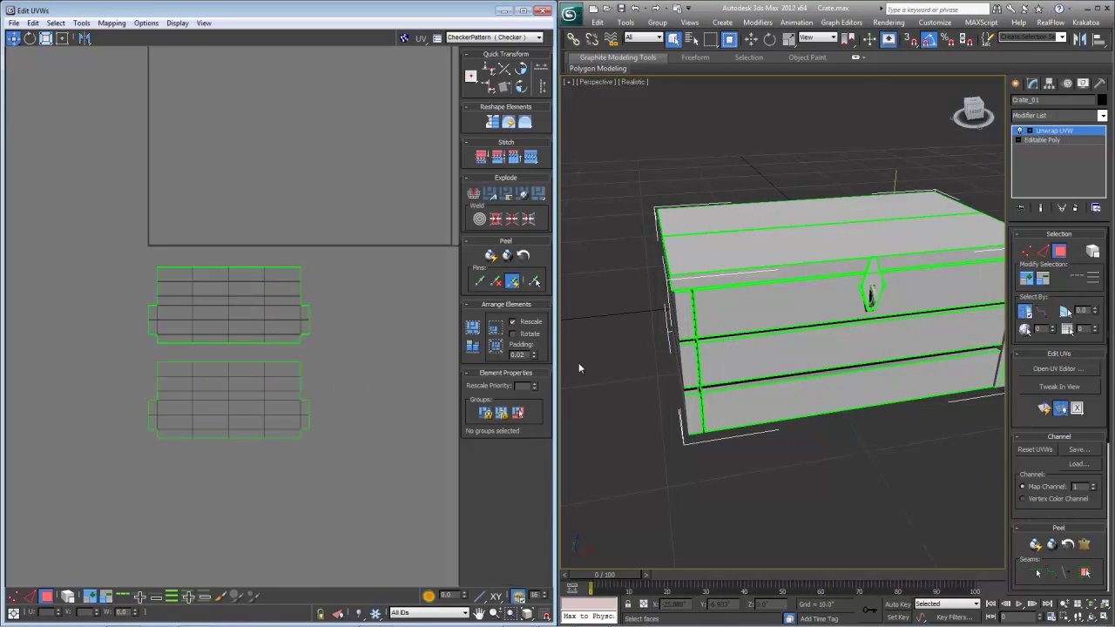
- Try to expand a face of another end board to its seams and move that board's UVs up from the stack
{"action": "left_click", "coordinate": [695, 359]}
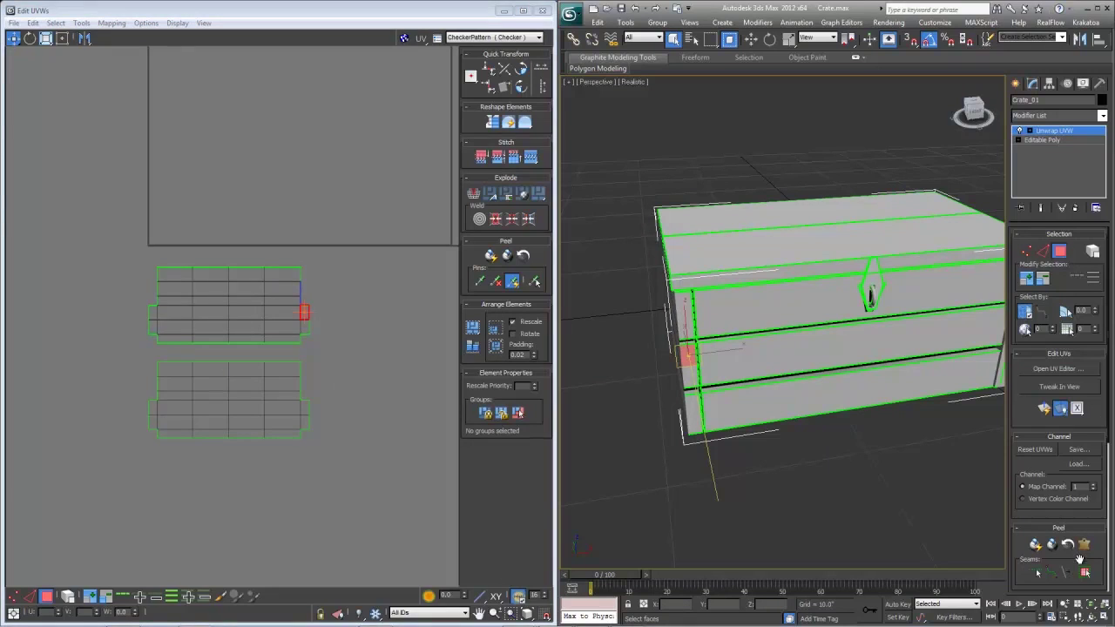
{"action": "left_click", "coordinate": [1085, 573]}
{"action": "middle_click_drag", "start_coordinate": [819, 366], "coordinate": [797, 384], "text": "alt"}
{"action": "left_click", "coordinate": [814, 408]}
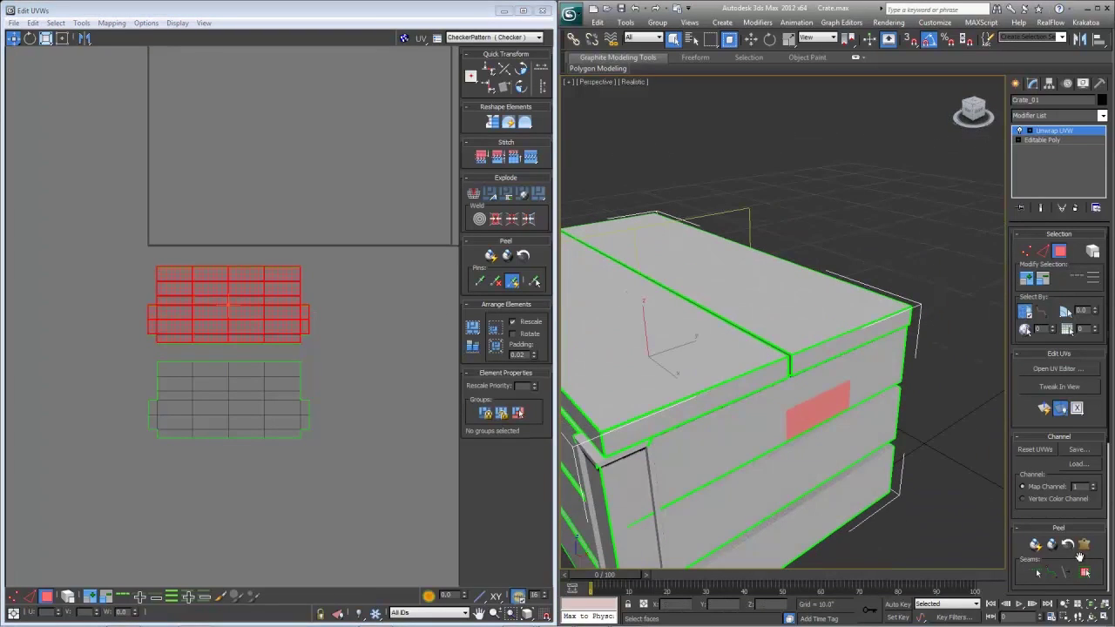
{"action": "left_click_drag", "start_coordinate": [225, 281], "coordinate": [220, 192]}
- Undo the board moves until all end-board UVs are stacked together again
{"action": "key", "text": "ctrl+z"}
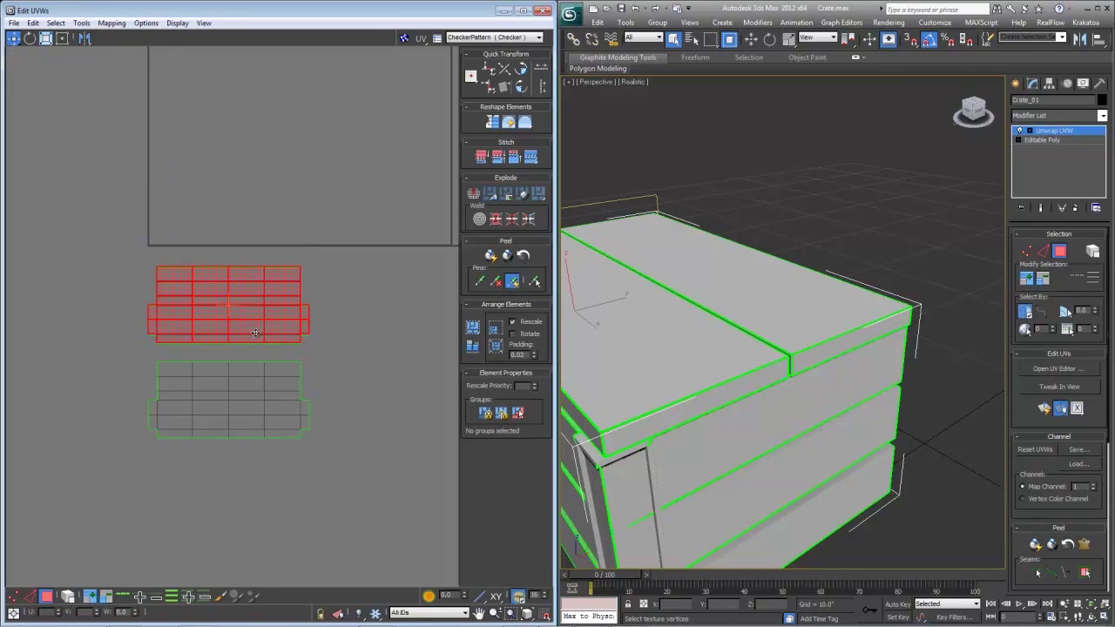
{"action": "key", "text": "ctrl+z"}
{"action": "key", "text": "ctrl+z"}
{"action": "key", "text": "ctrl+z"}
{"action": "key", "text": "ctrl+z"}
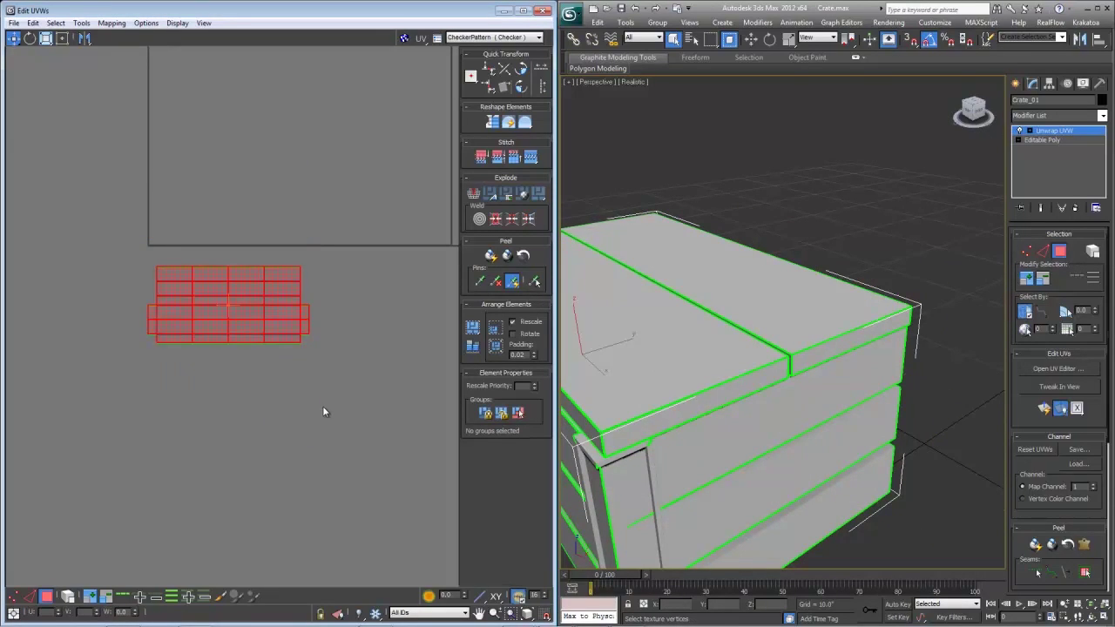
- Select the entire stack of end-board UVs with the crate's end side in view
{"action": "left_click", "coordinate": [323, 411]}
{"action": "middle_click_drag", "start_coordinate": [746, 428], "coordinate": [761, 424], "text": "alt"}
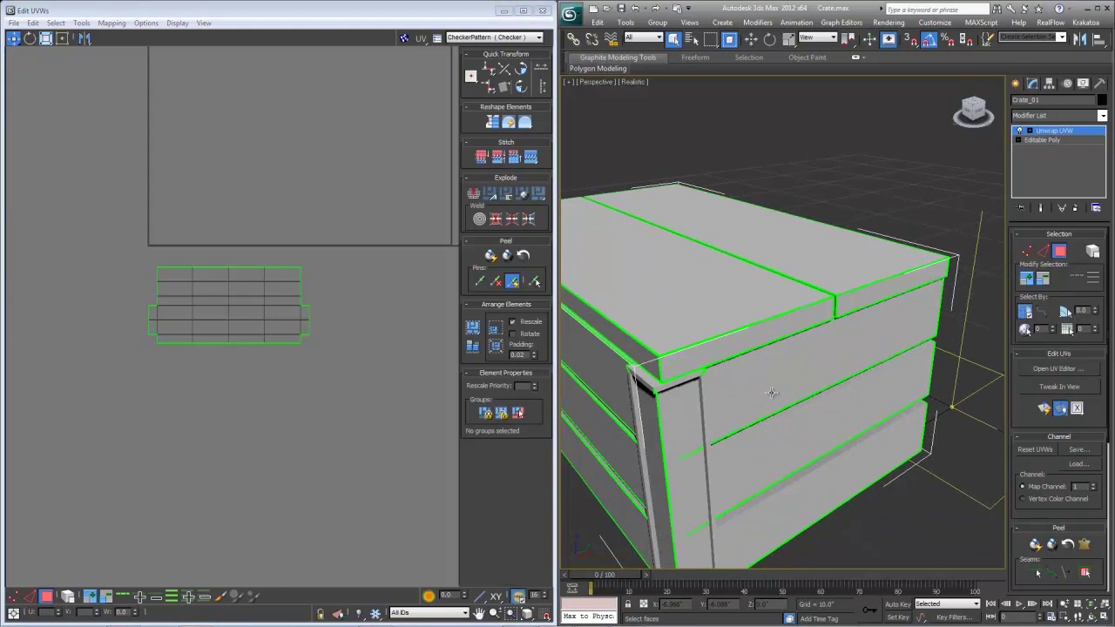
{"action": "left_click_drag", "start_coordinate": [339, 362], "coordinate": [72, 215]}
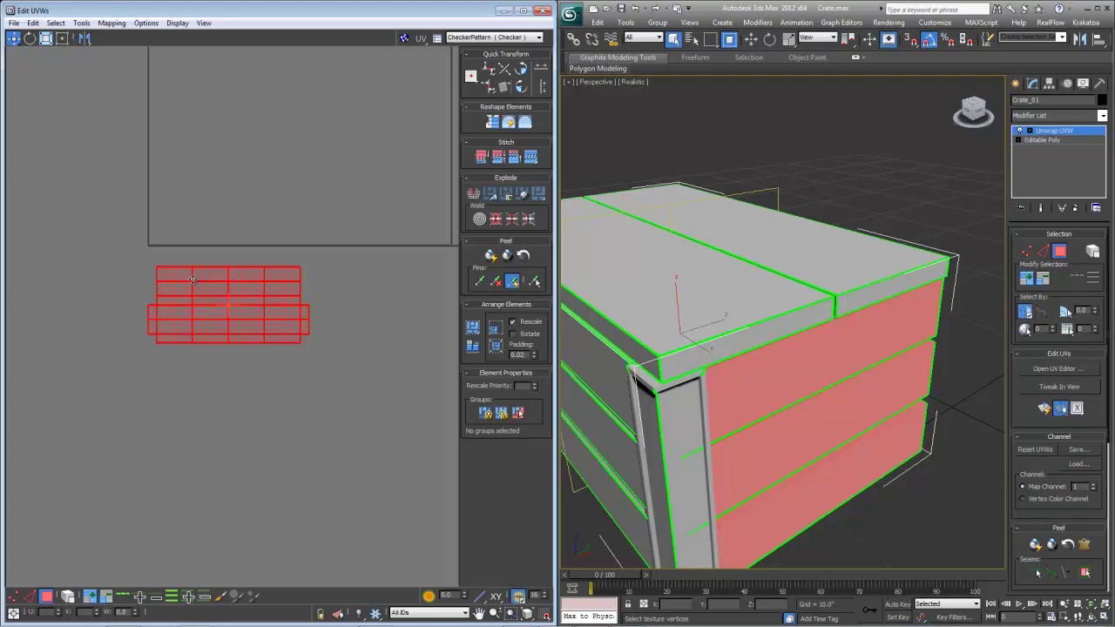
{"action": "scroll", "coordinate": [193, 278], "scroll_direction": "down", "scroll_amount": 3}
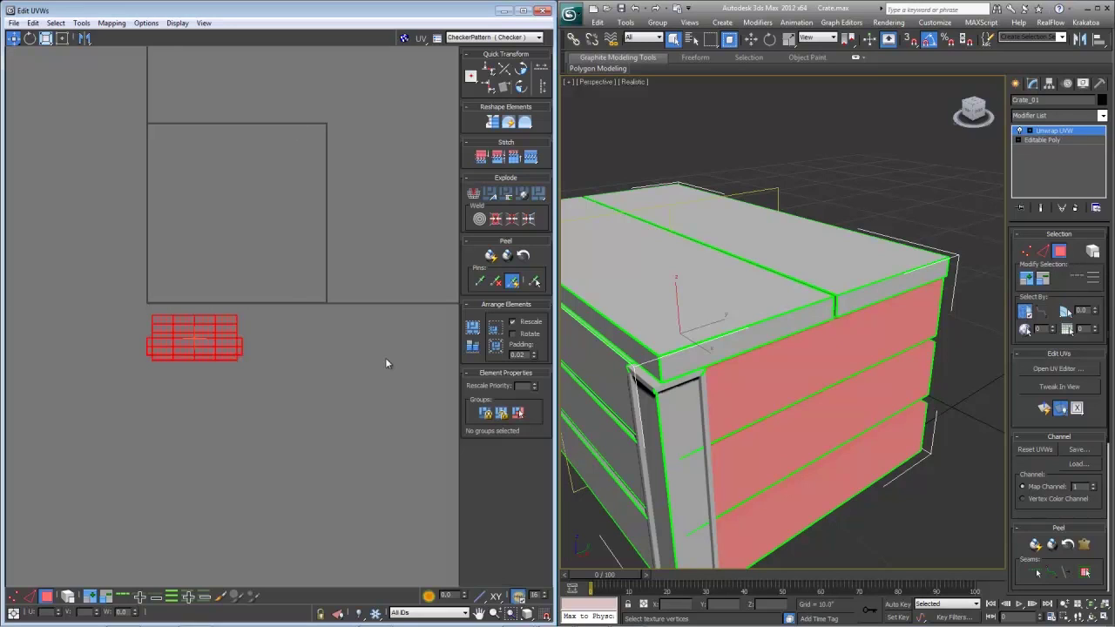
{"action": "scroll", "coordinate": [259, 376], "scroll_direction": "up", "scroll_amount": 2}
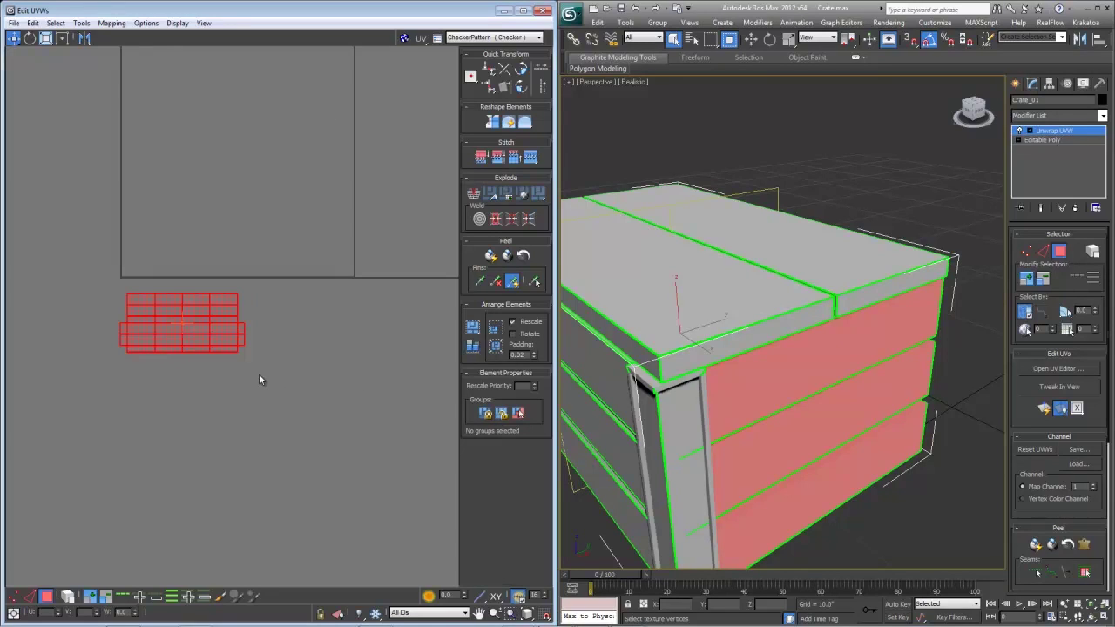
- Examine where individual faces of the crate's end boards lie in the UV stack by selecting them on different boards
{"action": "left_click", "coordinate": [765, 440]}
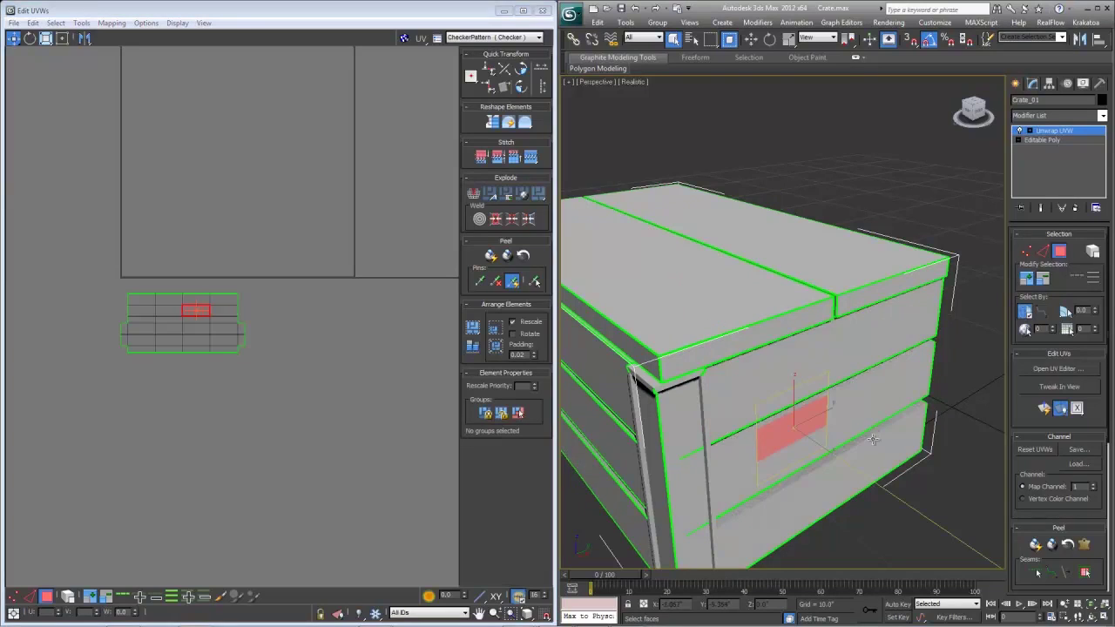
{"action": "left_click", "coordinate": [826, 384]}
{"action": "left_click", "coordinate": [801, 433]}
{"action": "left_click", "coordinate": [804, 514]}
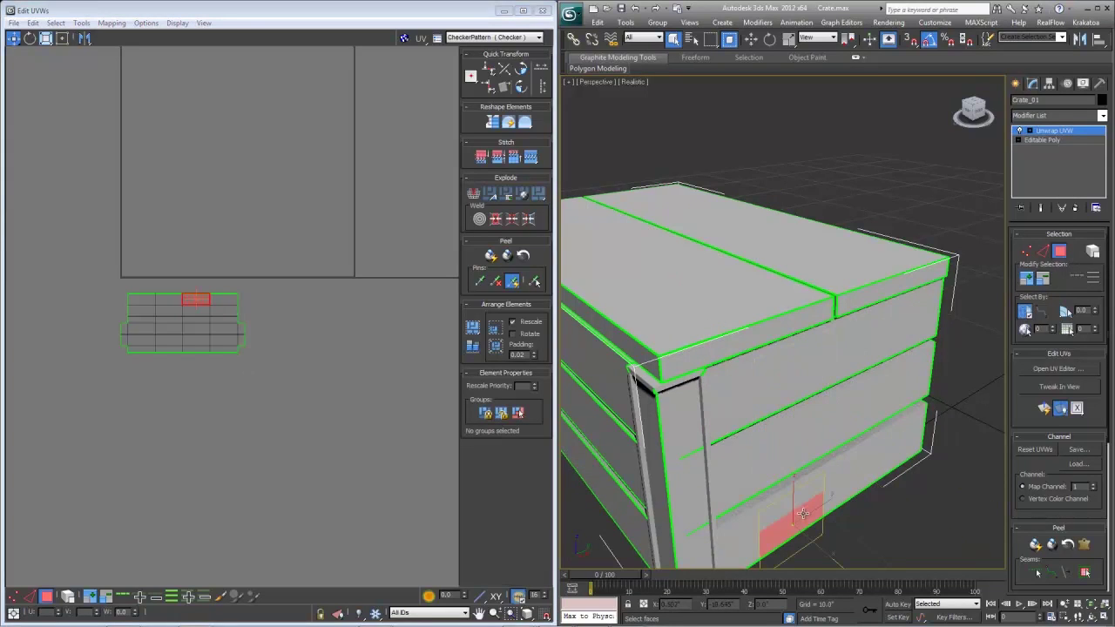
{"action": "left_click", "coordinate": [750, 382]}
{"action": "left_click", "coordinate": [757, 440]}
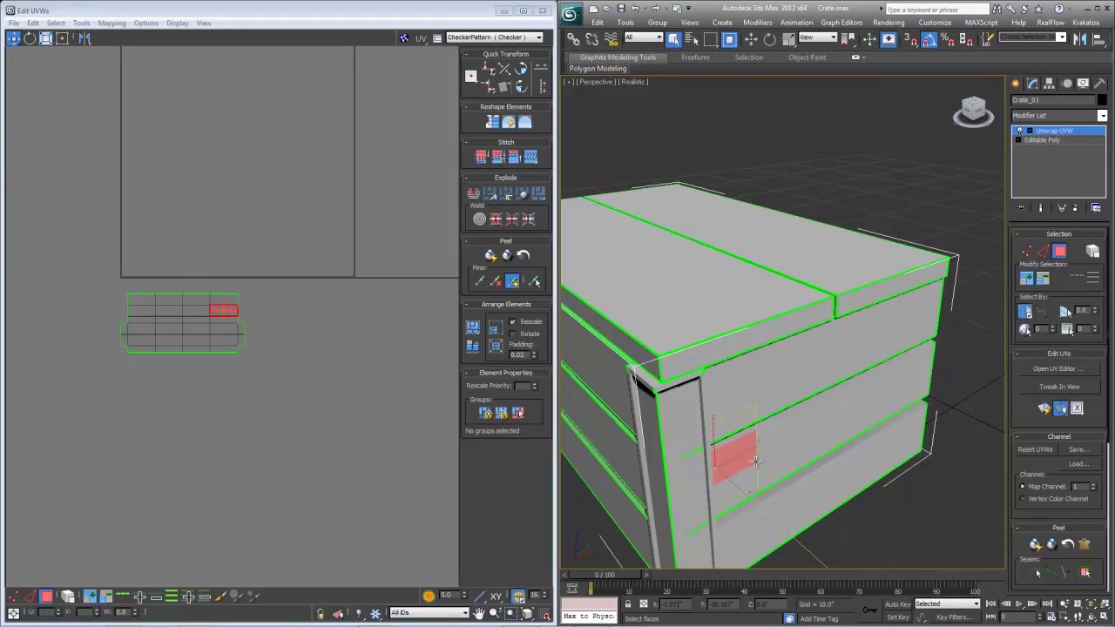
{"action": "left_click", "coordinate": [767, 518]}
{"action": "left_click", "coordinate": [767, 449]}
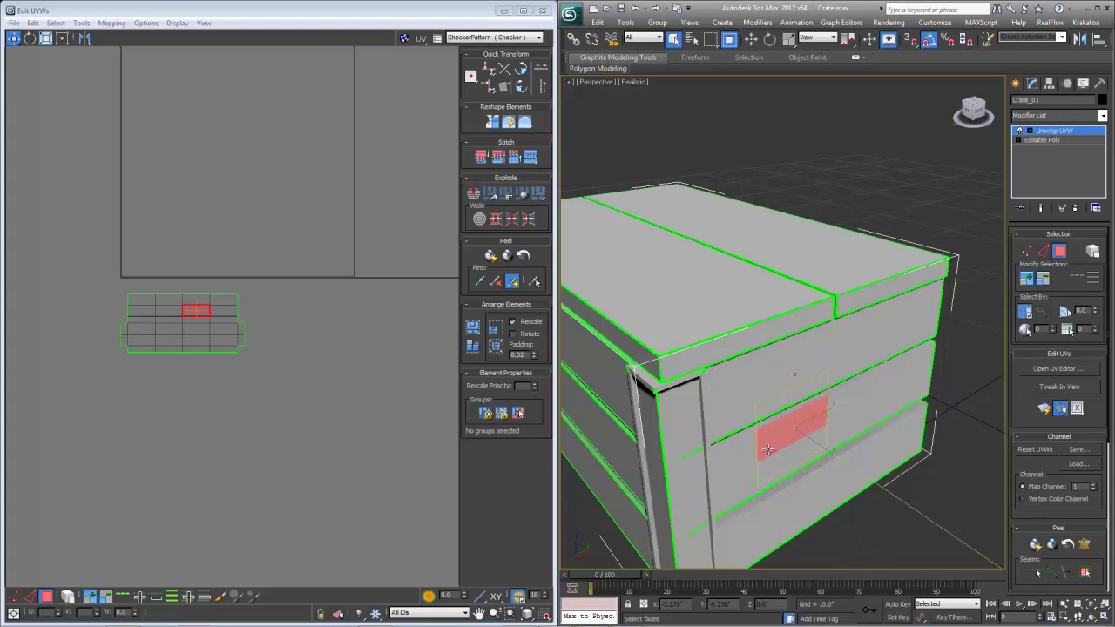
- Expand the middle board of one end and the top board of the opposite end to their seams, moving their UVs below the stack
{"action": "left_click", "coordinate": [1086, 574]}
{"action": "left_click_drag", "start_coordinate": [179, 314], "coordinate": [178, 387]}
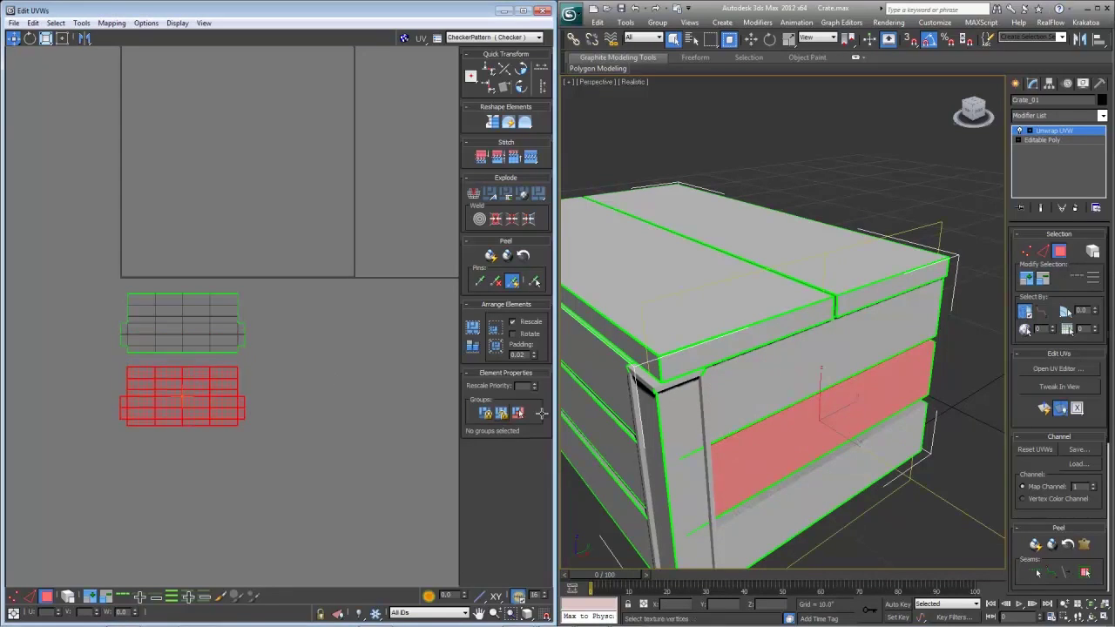
{"action": "middle_click_drag", "start_coordinate": [733, 449], "coordinate": [764, 351], "text": "alt"}
{"action": "left_click", "coordinate": [714, 371]}
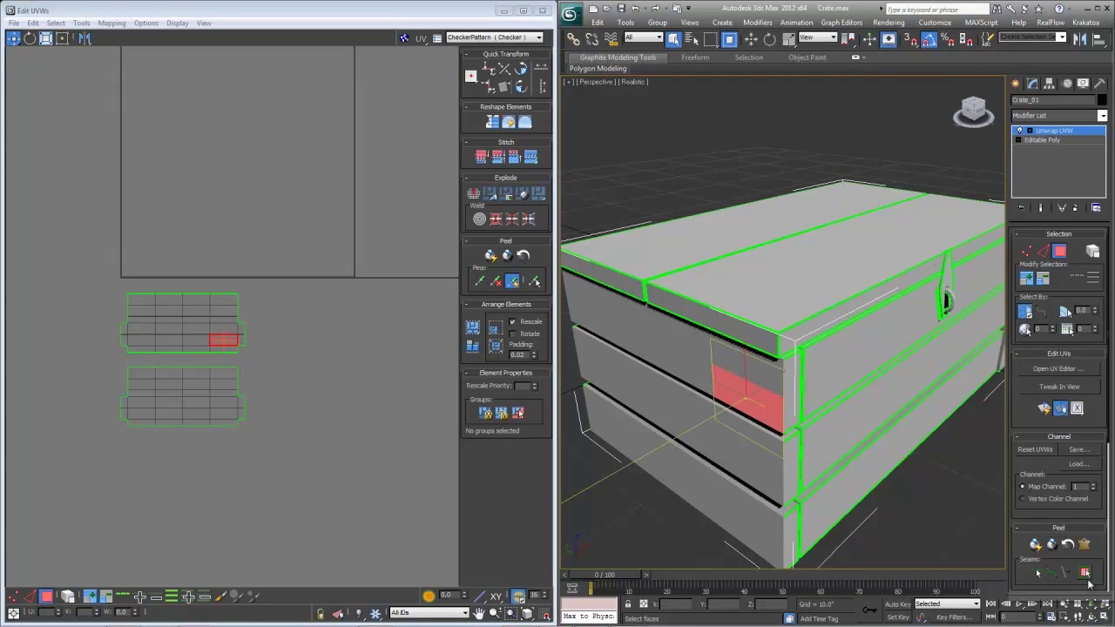
{"action": "left_click", "coordinate": [1085, 572]}
{"action": "left_click_drag", "start_coordinate": [177, 322], "coordinate": [178, 394]}
- Expand the opposite end's bottom board to its seams, add its UVs to the separated pile, and place that pile beside the original stack
{"action": "left_click", "coordinate": [691, 469]}
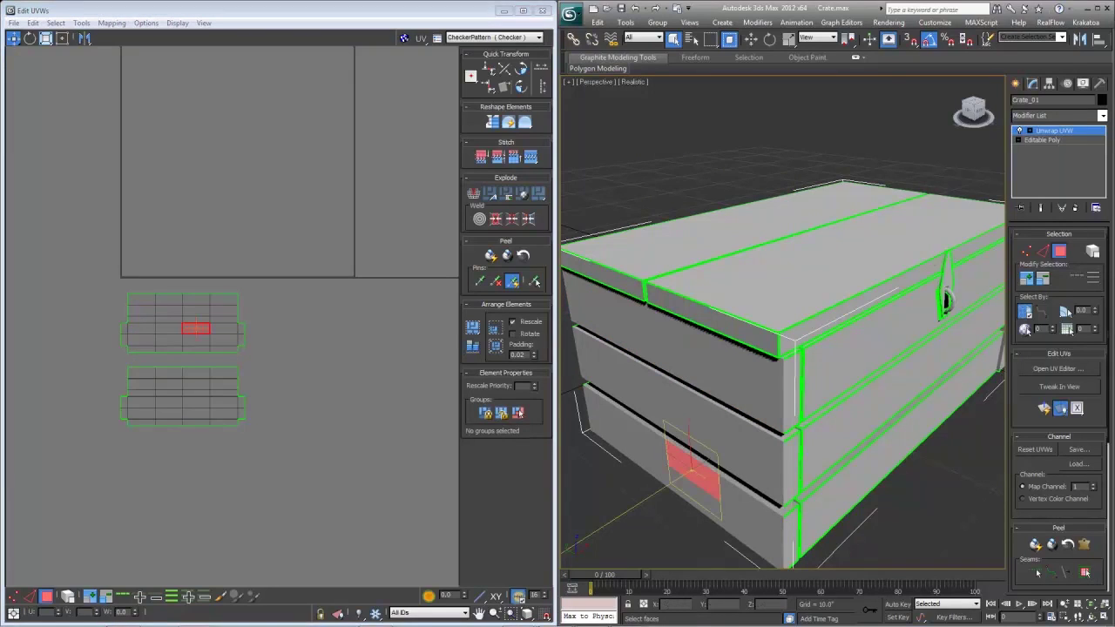
{"action": "left_click", "coordinate": [1086, 572]}
{"action": "left_click_drag", "start_coordinate": [157, 308], "coordinate": [158, 383]}
{"action": "left_click_drag", "start_coordinate": [80, 375], "coordinate": [77, 359]}
{"action": "left_click_drag", "start_coordinate": [168, 388], "coordinate": [338, 324]}
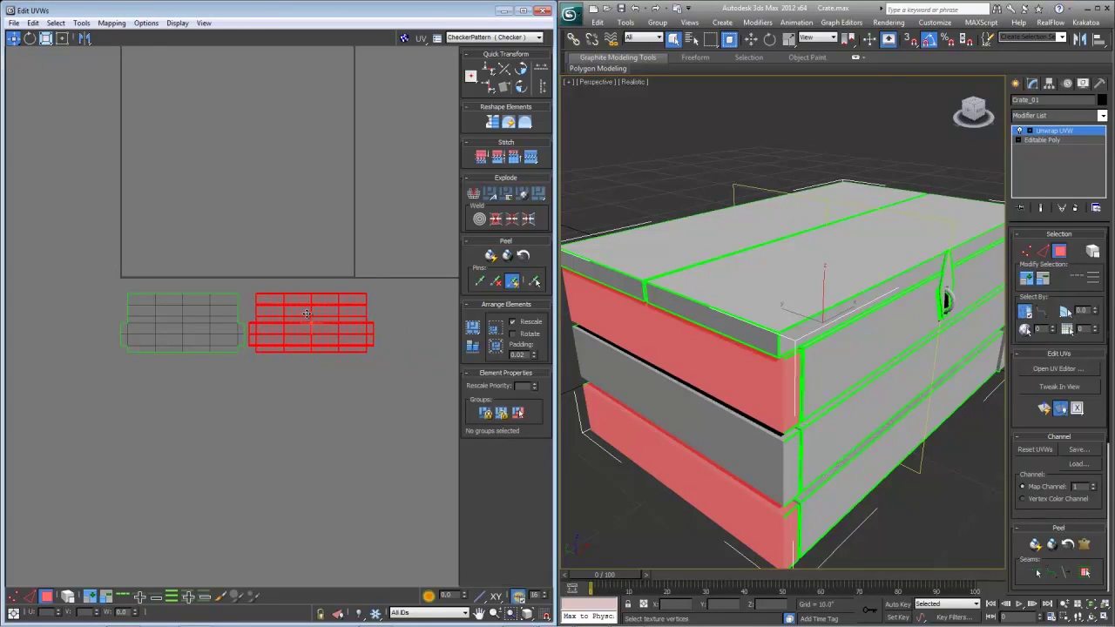
- Check which end boards belong to the separated UV stack by selecting faces at both ends and then the whole stack
{"action": "left_click", "coordinate": [675, 334]}
{"action": "left_click", "coordinate": [697, 479]}
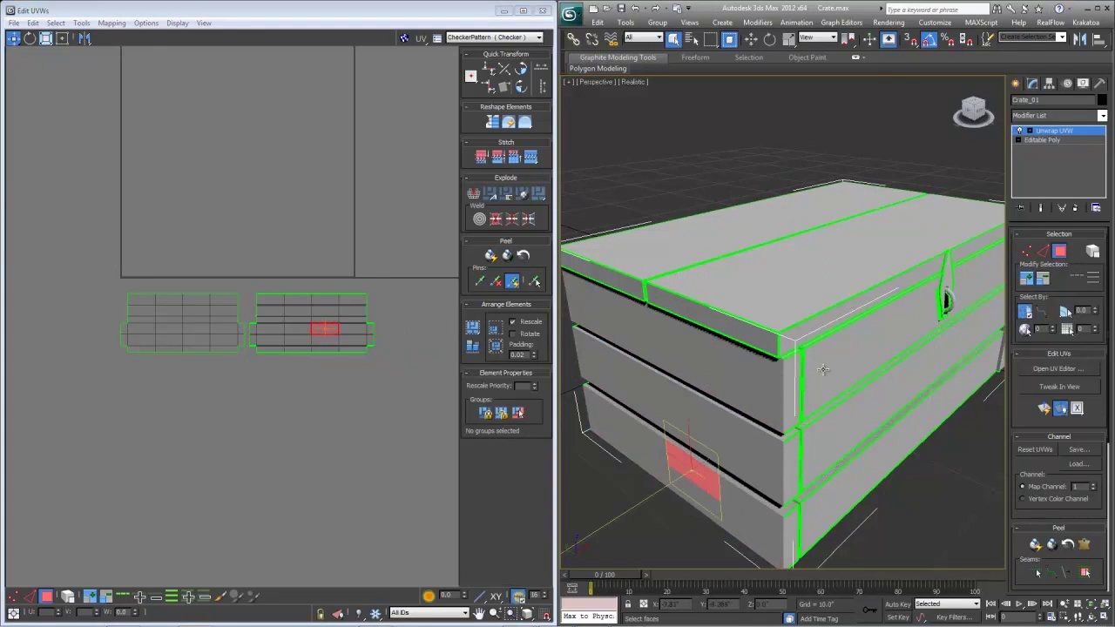
{"action": "middle_click_drag", "start_coordinate": [824, 370], "coordinate": [728, 302], "text": "alt"}
{"action": "scroll", "coordinate": [704, 384], "scroll_direction": "down", "scroll_amount": 4}
{"action": "left_click", "coordinate": [826, 342]}
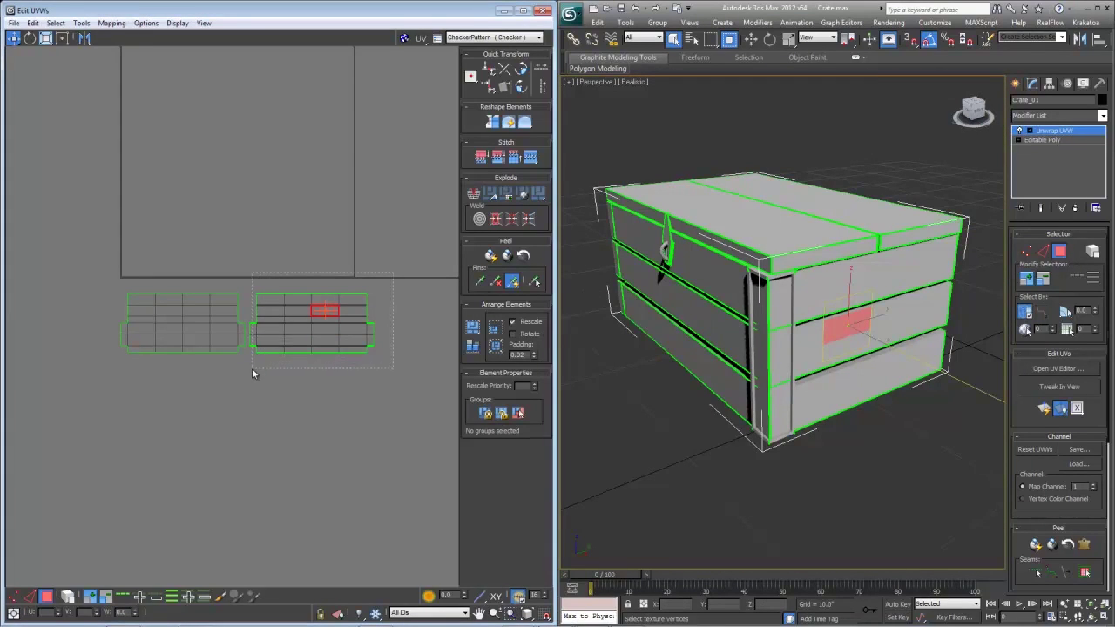
{"action": "left_click_drag", "start_coordinate": [252, 373], "coordinate": [249, 373]}
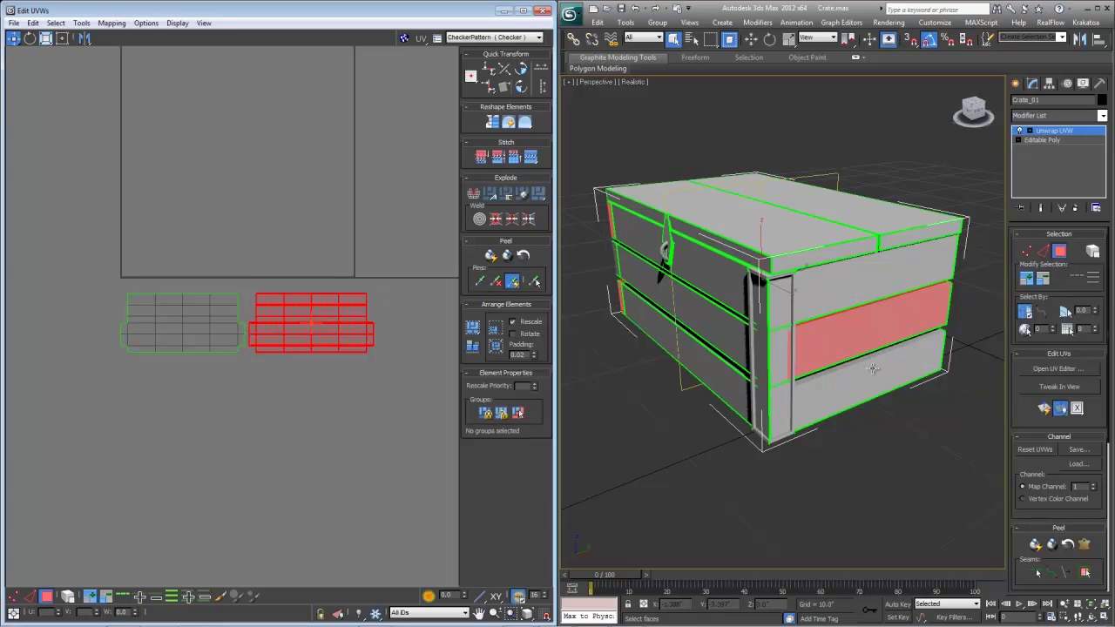
{"action": "middle_click_drag", "start_coordinate": [452, 350], "coordinate": [408, 336]}
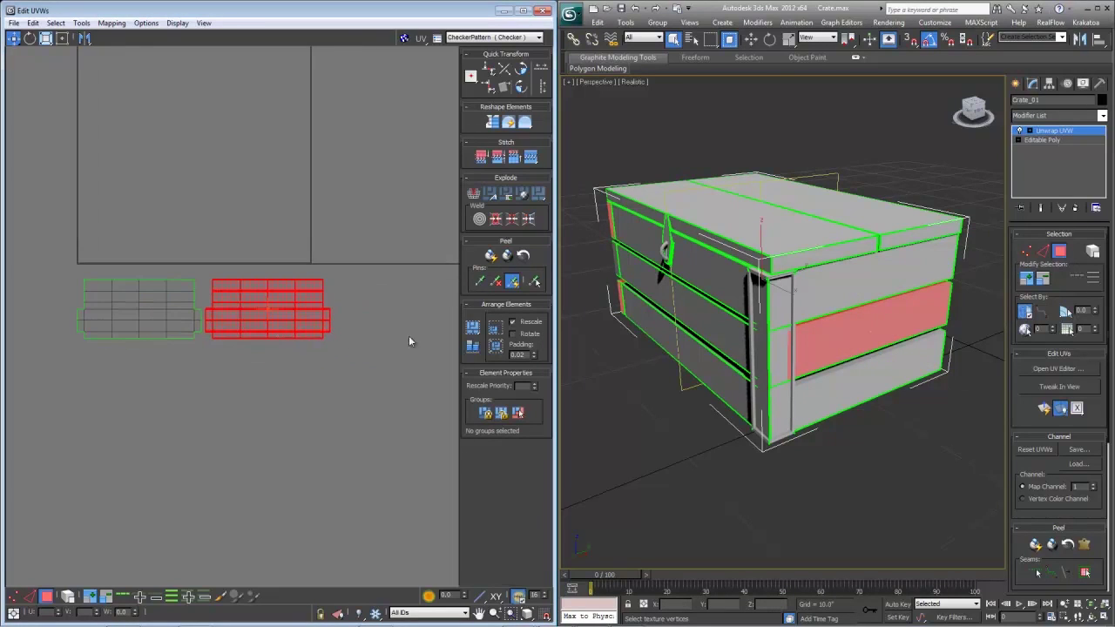
- Inspect where a lower corner face of the separated UV stack lies on the crate's end boards
{"action": "left_click", "coordinate": [314, 367]}
{"action": "scroll", "coordinate": [315, 367], "scroll_direction": "up", "scroll_amount": 2}
{"action": "left_click", "coordinate": [300, 300]}
{"action": "middle_click_drag", "start_coordinate": [742, 350], "coordinate": [914, 339], "text": "alt"}
{"action": "middle_click_drag", "start_coordinate": [684, 277], "coordinate": [812, 378]}
{"action": "scroll", "coordinate": [811, 378], "scroll_direction": "up", "scroll_amount": 3}
{"action": "scroll", "coordinate": [702, 365], "scroll_direction": "up", "scroll_amount": 3}
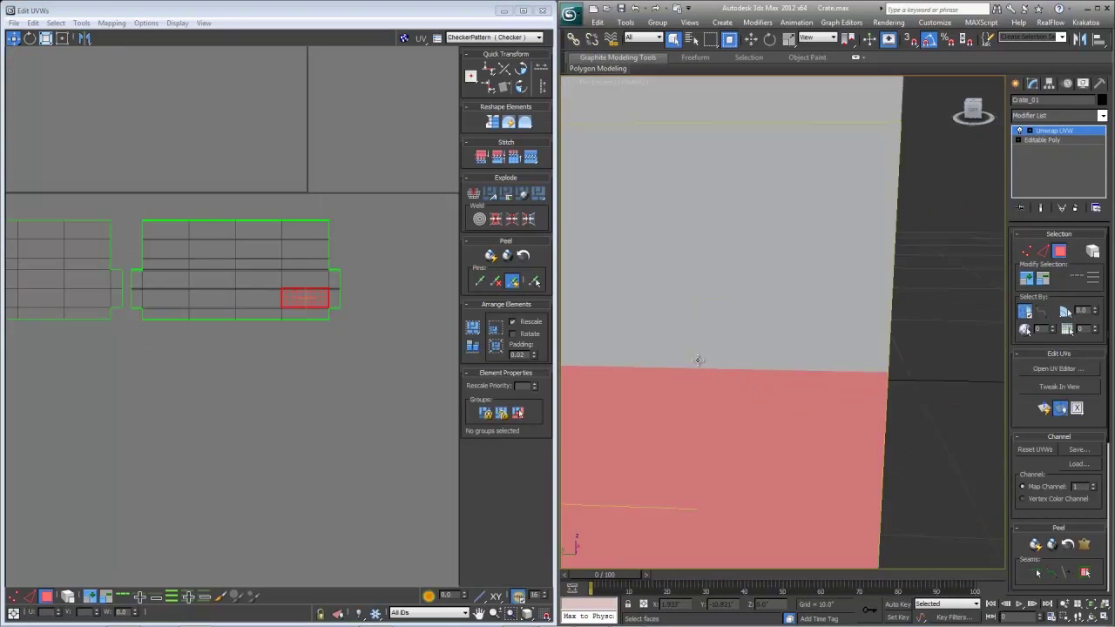
{"action": "scroll", "coordinate": [698, 360], "scroll_direction": "down", "scroll_amount": 5}
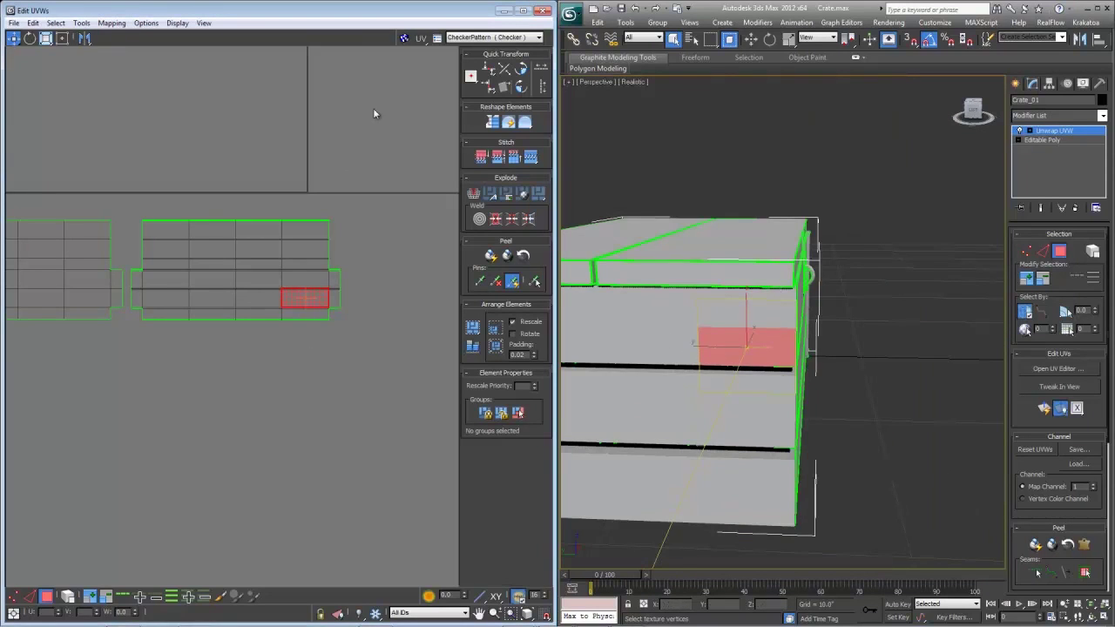
- Move both end-board UV stacks into the UV square and place one stack directly above the other
{"action": "middle_click_drag", "start_coordinate": [316, 174], "coordinate": [357, 214]}
{"action": "scroll", "coordinate": [372, 245], "scroll_direction": "down", "scroll_amount": 2}
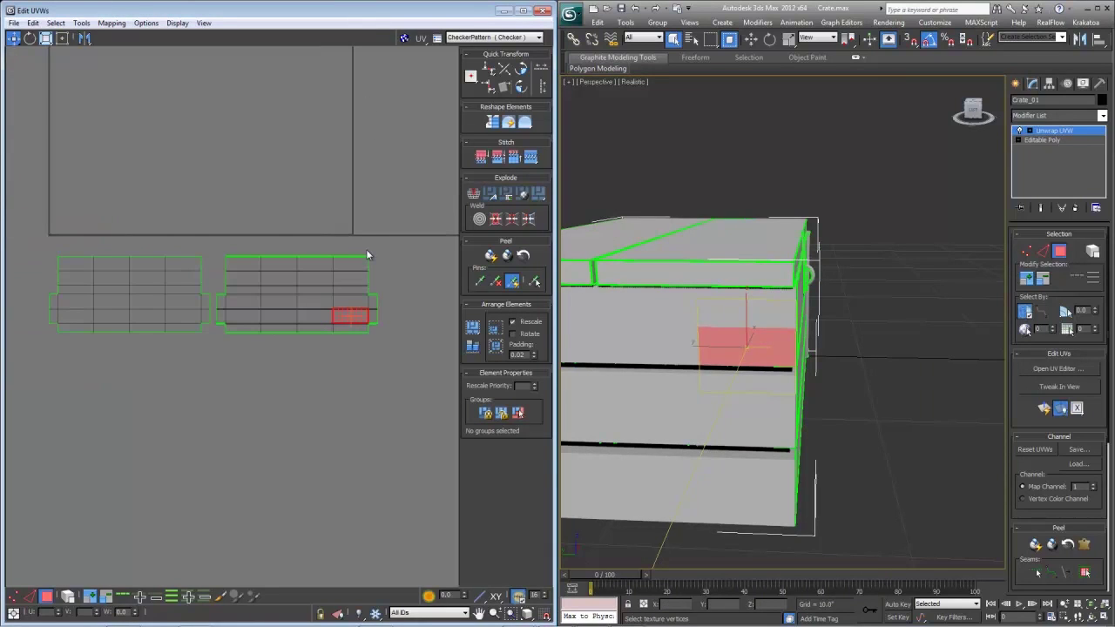
{"action": "left_click_drag", "start_coordinate": [406, 352], "coordinate": [38, 203]}
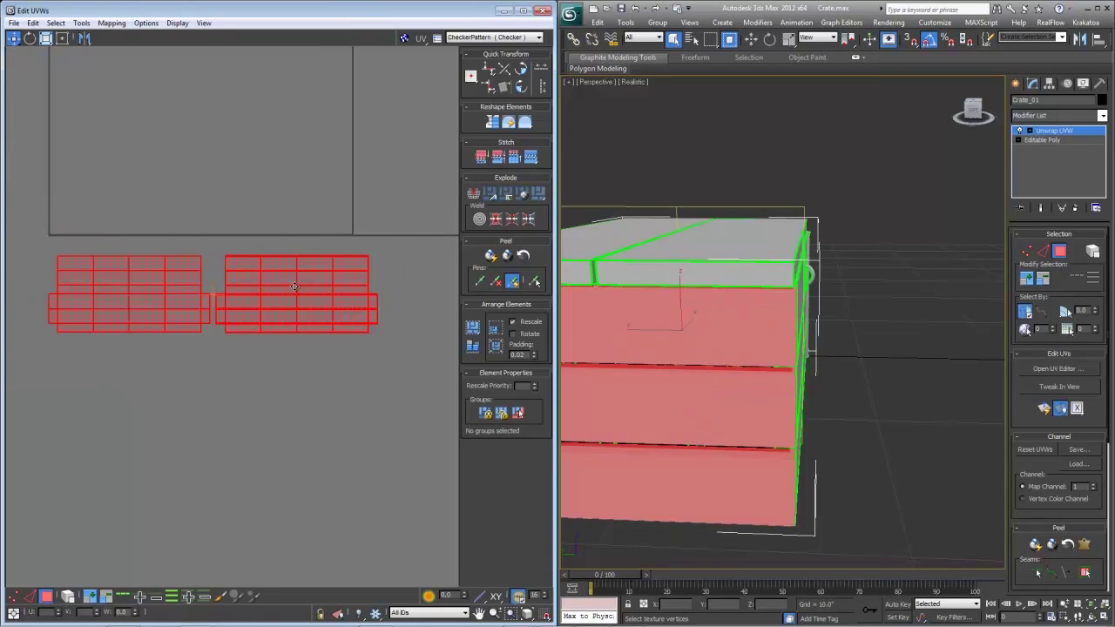
{"action": "left_click_drag", "start_coordinate": [304, 290], "coordinate": [276, 187]}
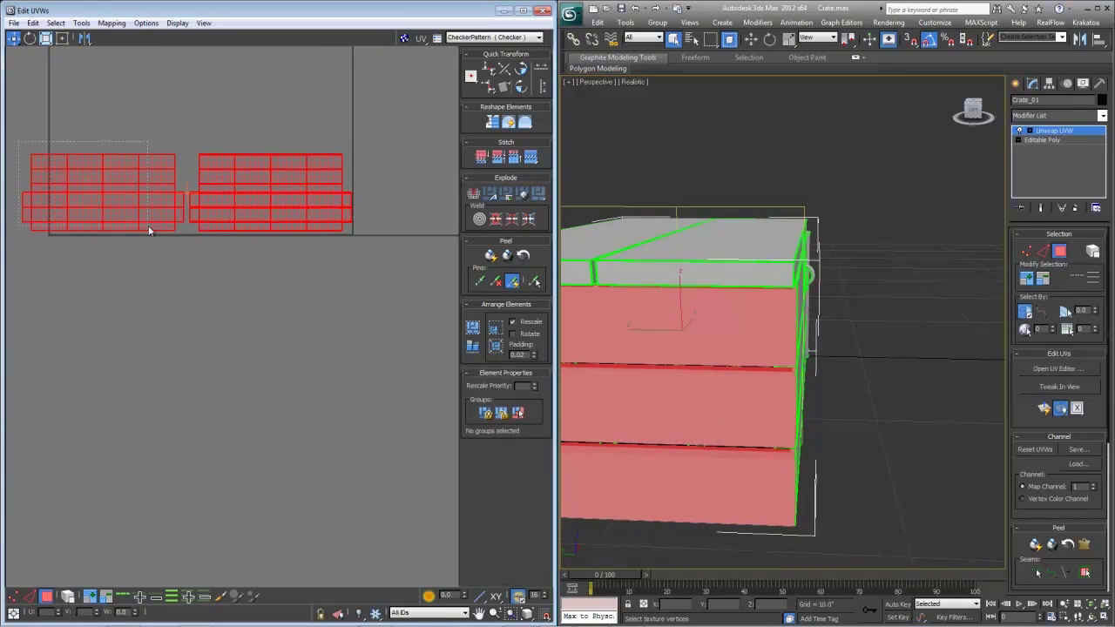
{"action": "left_click_drag", "start_coordinate": [148, 230], "coordinate": [186, 254]}
{"action": "left_click_drag", "start_coordinate": [125, 206], "coordinate": [294, 121]}
- Connect a Checker map to the Diffuse Color of Material #25 and show the material shaded in the viewport
{"action": "left_click", "coordinate": [885, 339]}
{"action": "middle_click_drag", "start_coordinate": [836, 313], "coordinate": [869, 332]}
{"action": "key", "text": "m"}
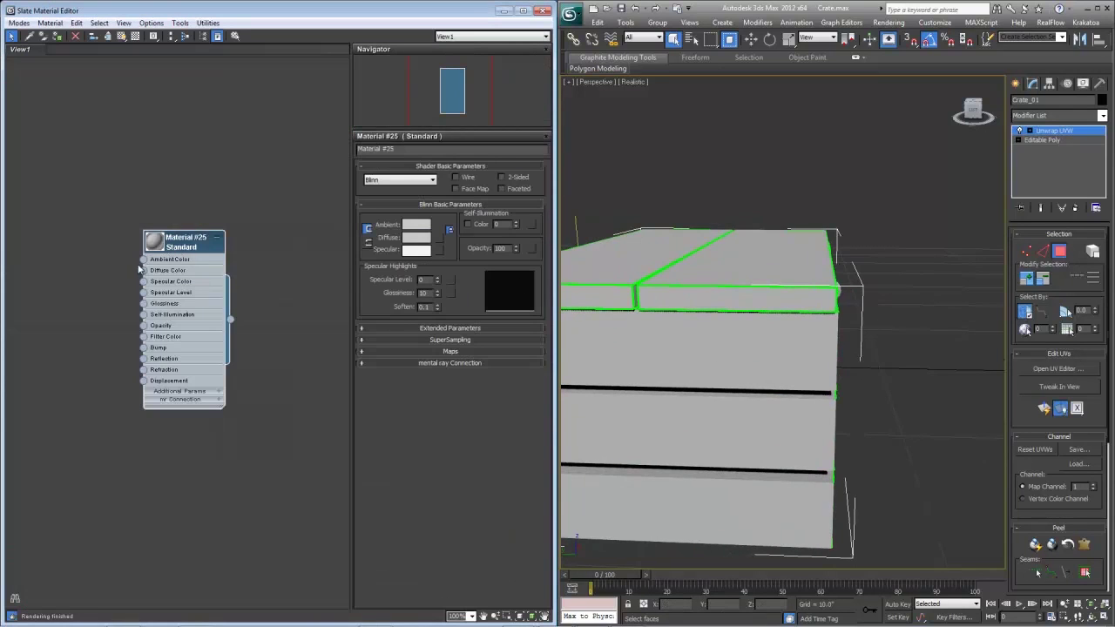
{"action": "left_click_drag", "start_coordinate": [94, 233], "coordinate": [94, 234]}
{"action": "mouse_move", "coordinate": [128, 238]}
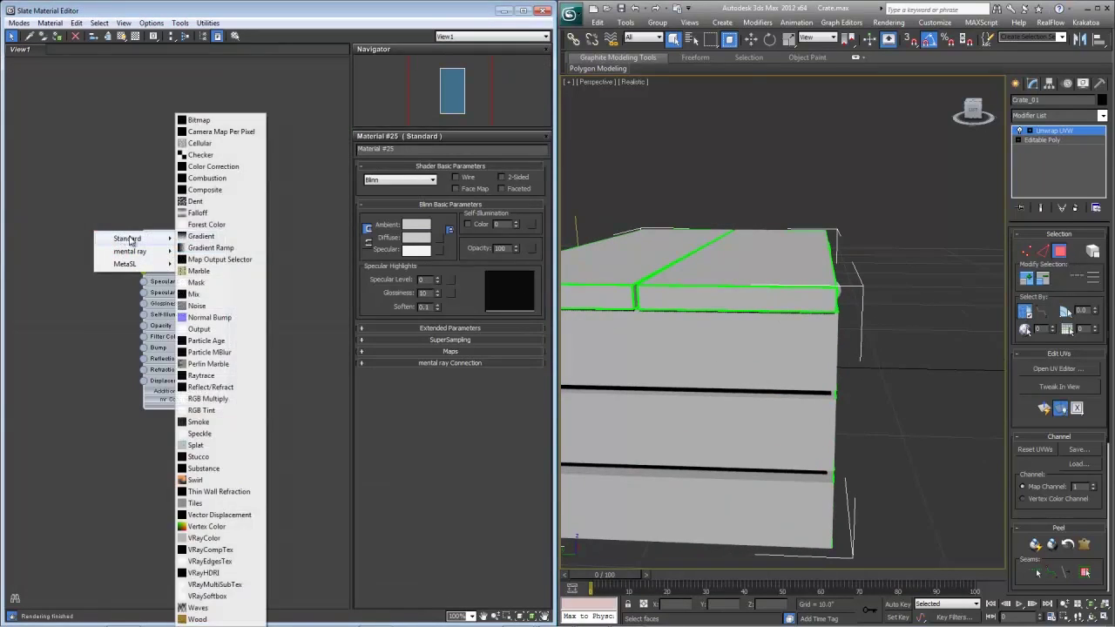
{"action": "left_click", "coordinate": [202, 155]}
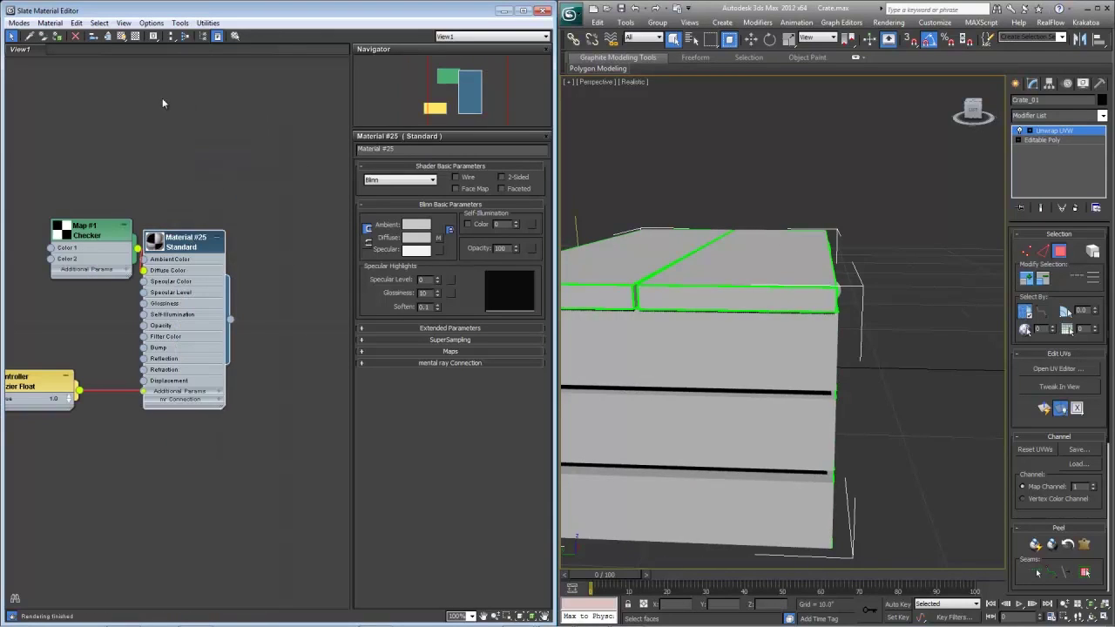
{"action": "left_click", "coordinate": [121, 37]}
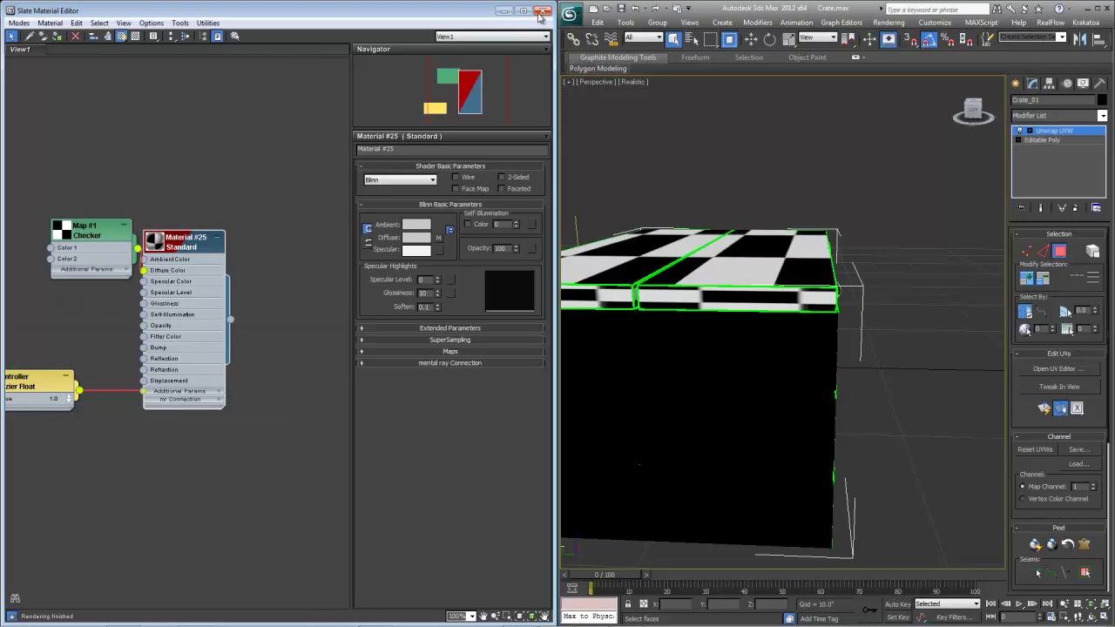
{"action": "left_click", "coordinate": [542, 11]}
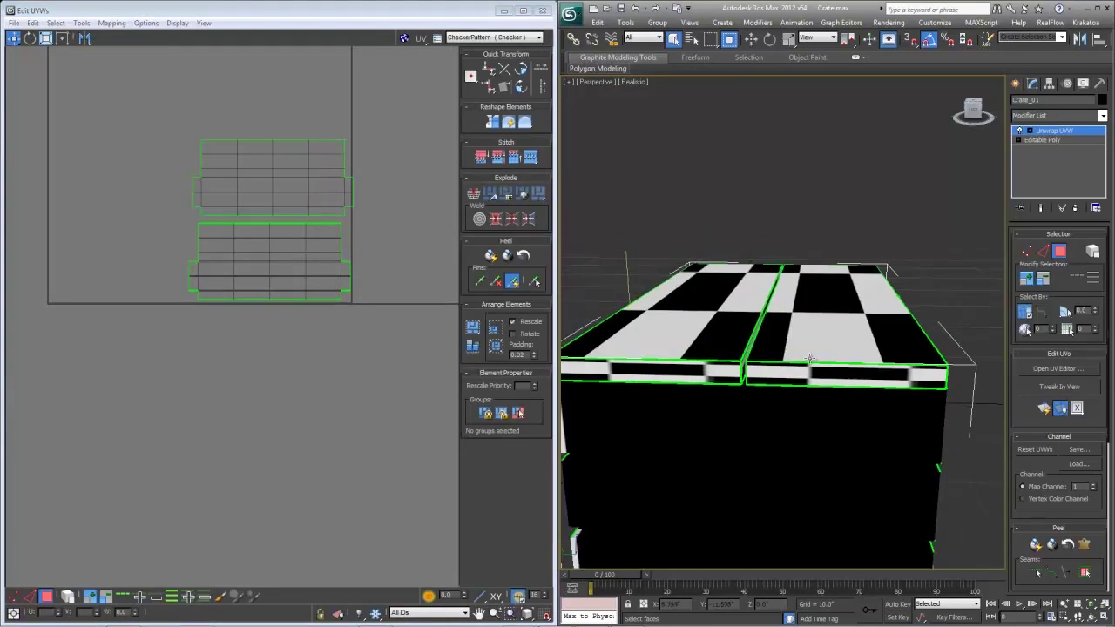
- Select both end-board UV stacks with the crate's end side in view
{"action": "scroll", "coordinate": [810, 358], "scroll_direction": "down", "scroll_amount": 5}
{"action": "middle_click_drag", "start_coordinate": [763, 357], "coordinate": [573, 346], "text": "alt"}
{"action": "left_click_drag", "start_coordinate": [380, 324], "coordinate": [179, 106]}
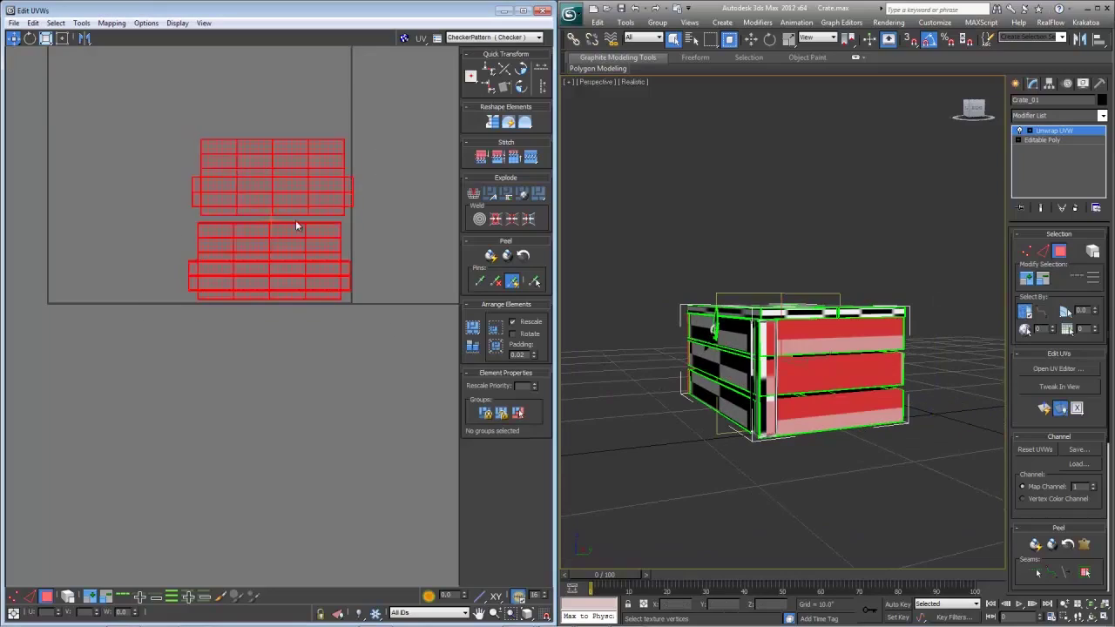
{"action": "key", "text": "r"}
{"action": "mouse_move", "coordinate": [296, 251]}
{"action": "left_mouse_down"}
{"action": "mouse_move", "coordinate": [213, 125]}
{"action": "mouse_move", "coordinate": [222, 157]}
{"action": "mouse_move", "coordinate": [200, 125]}
{"action": "mouse_move", "coordinate": [310, 251]}
{"action": "left_mouse_up"}
{"action": "mouse_move", "coordinate": [224, 615]}
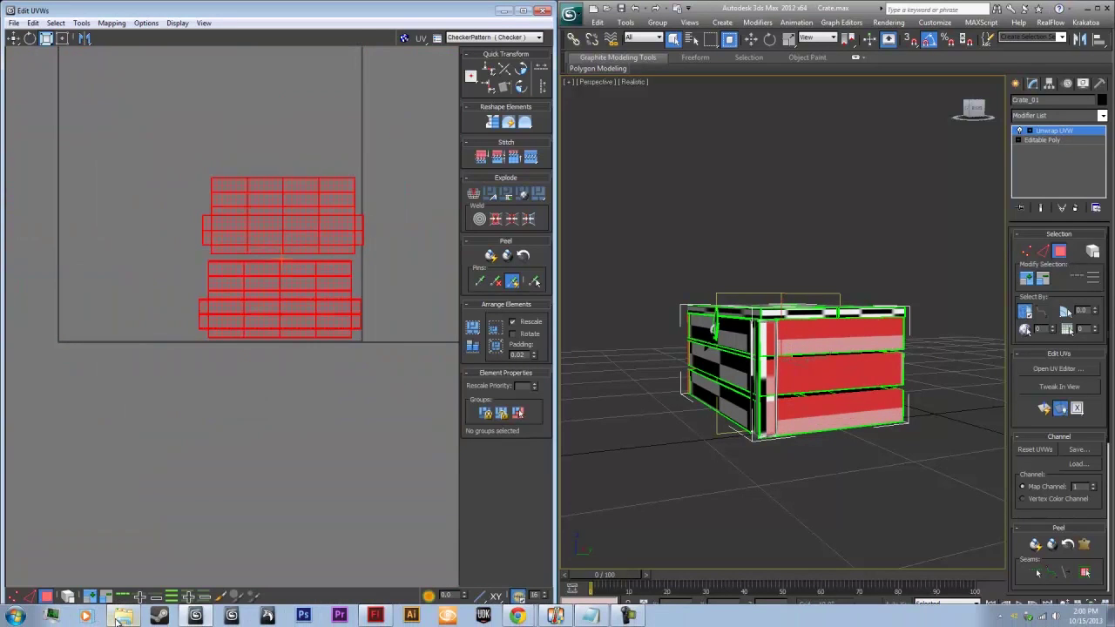
{"action": "mouse_move", "coordinate": [142, 619]}
{"action": "scroll", "coordinate": [723, 392], "scroll_direction": "down", "scroll_amount": 3}
- Set the Checker map's U and V tiling to 15
{"action": "key", "text": "m"}
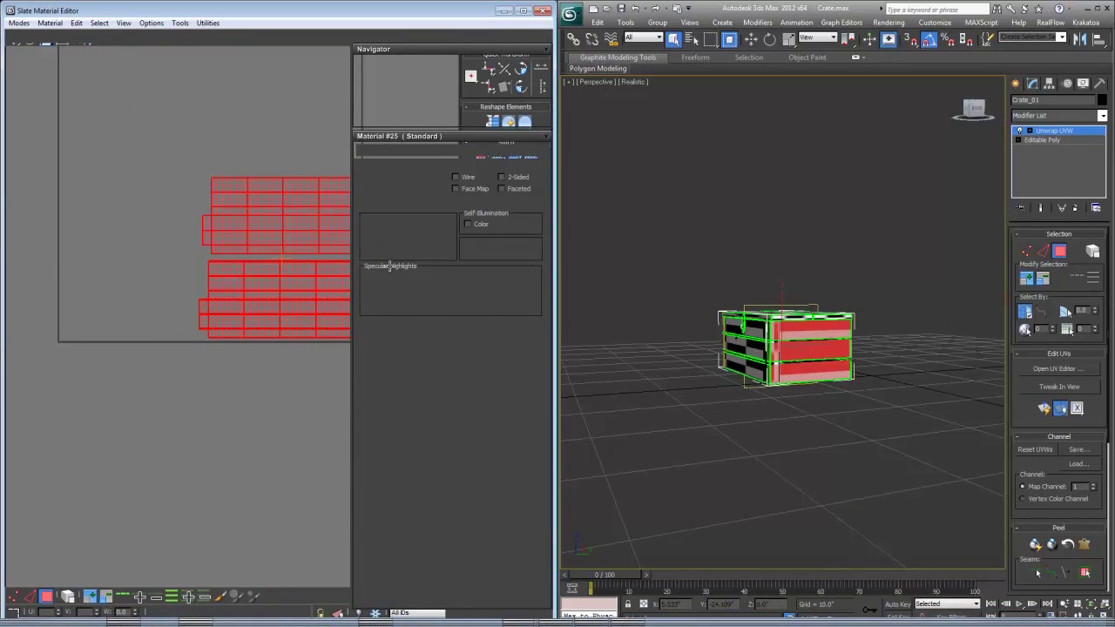
{"action": "double_click", "coordinate": [78, 244]}
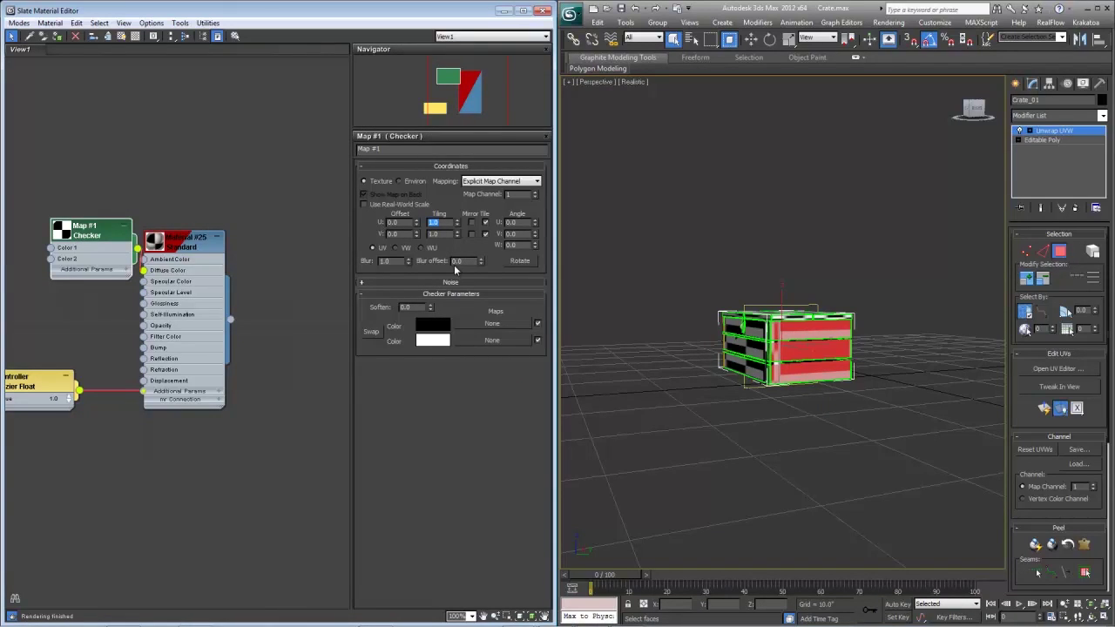
{"action": "key", "text": "Tab"}
{"action": "type", "text": "15"}
{"action": "key", "text": "Return"}
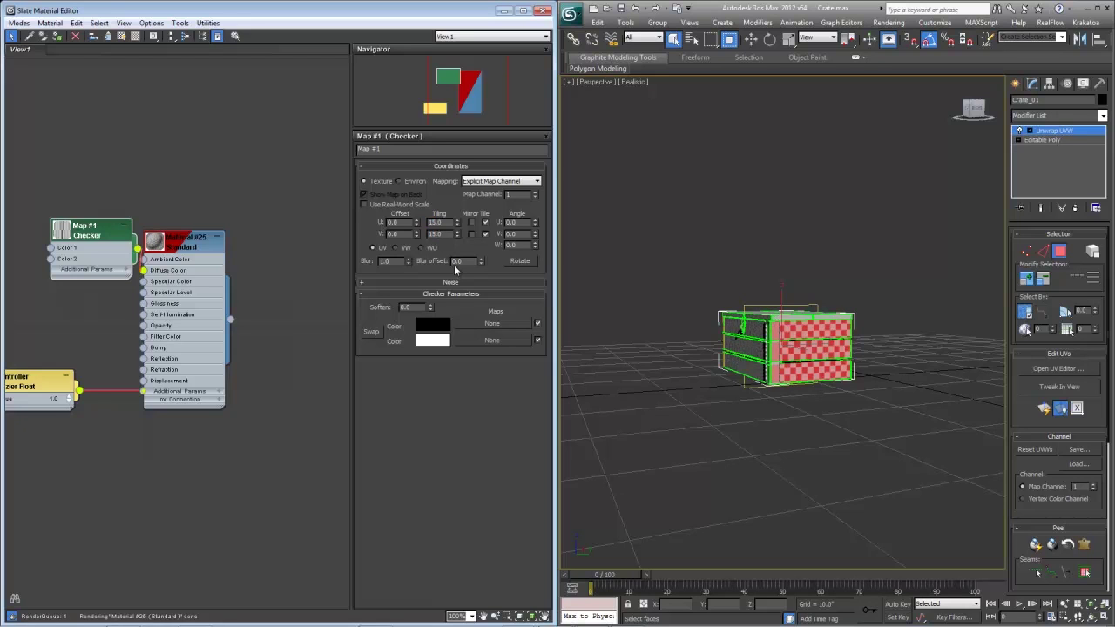
{"action": "left_click", "coordinate": [504, 11]}
- Scale both end-board UV stacks down together and place them in the lower-right corner of the UV square
{"action": "scroll", "coordinate": [794, 397], "scroll_direction": "up", "scroll_amount": 6}
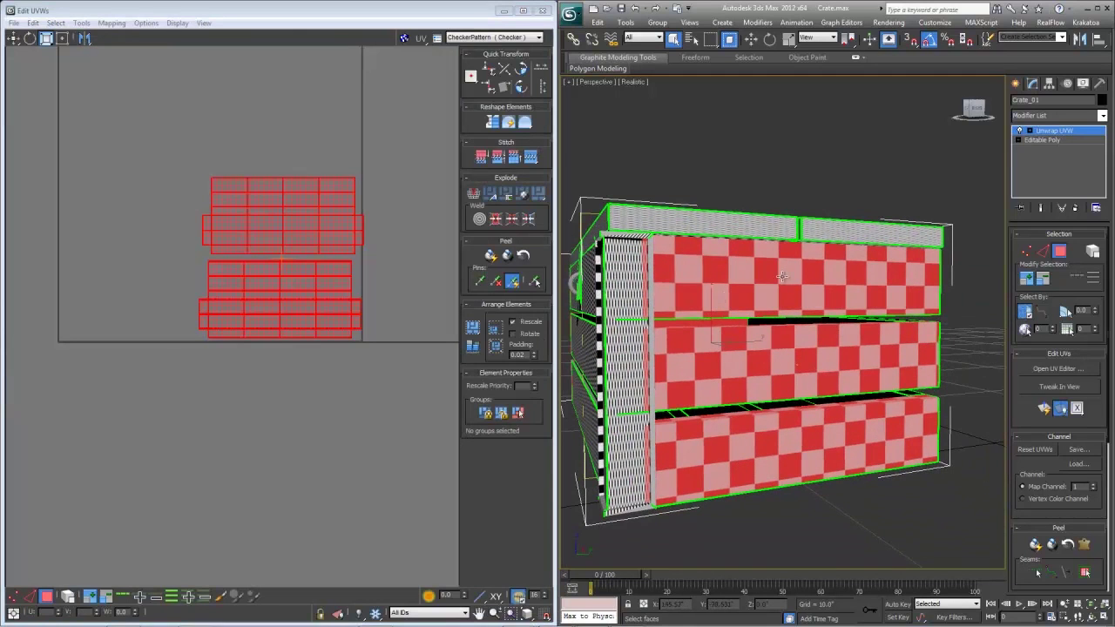
{"action": "scroll", "coordinate": [259, 226], "scroll_direction": "up", "scroll_amount": 5}
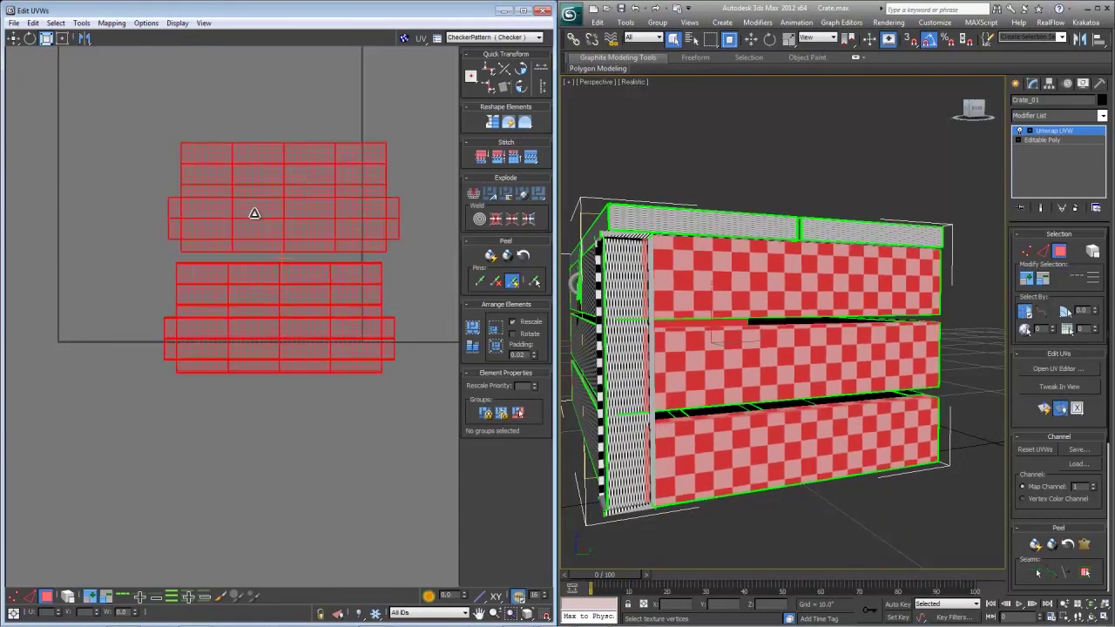
{"action": "key", "text": "w"}
{"action": "left_click_drag", "start_coordinate": [252, 259], "coordinate": [325, 404]}
{"action": "key", "text": "r"}
{"action": "key", "text": "w"}
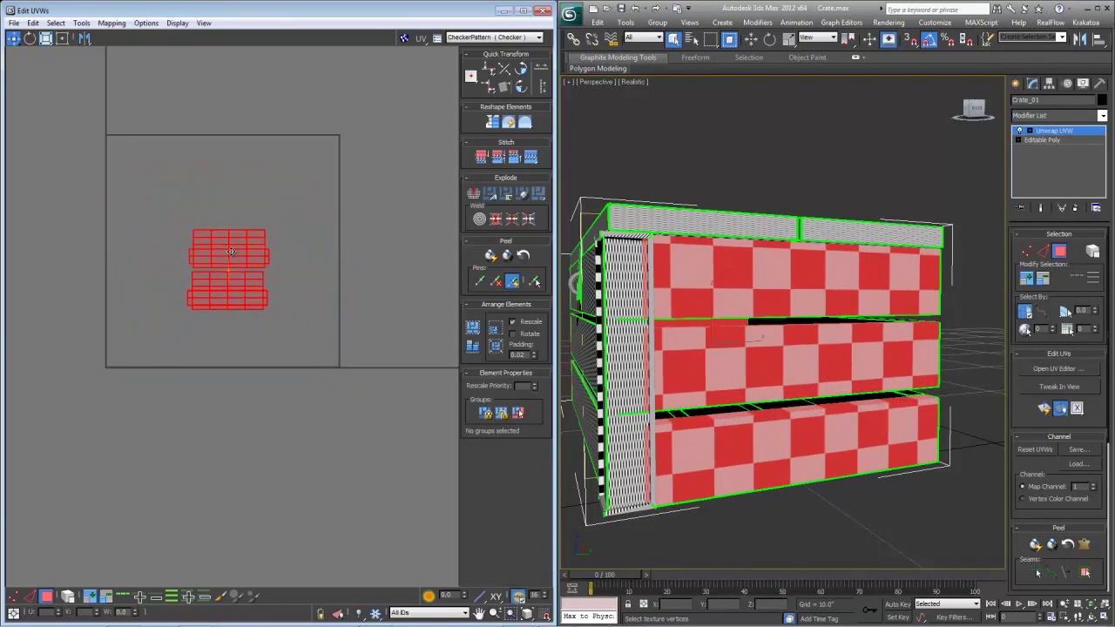
{"action": "left_click_drag", "start_coordinate": [230, 251], "coordinate": [300, 307]}
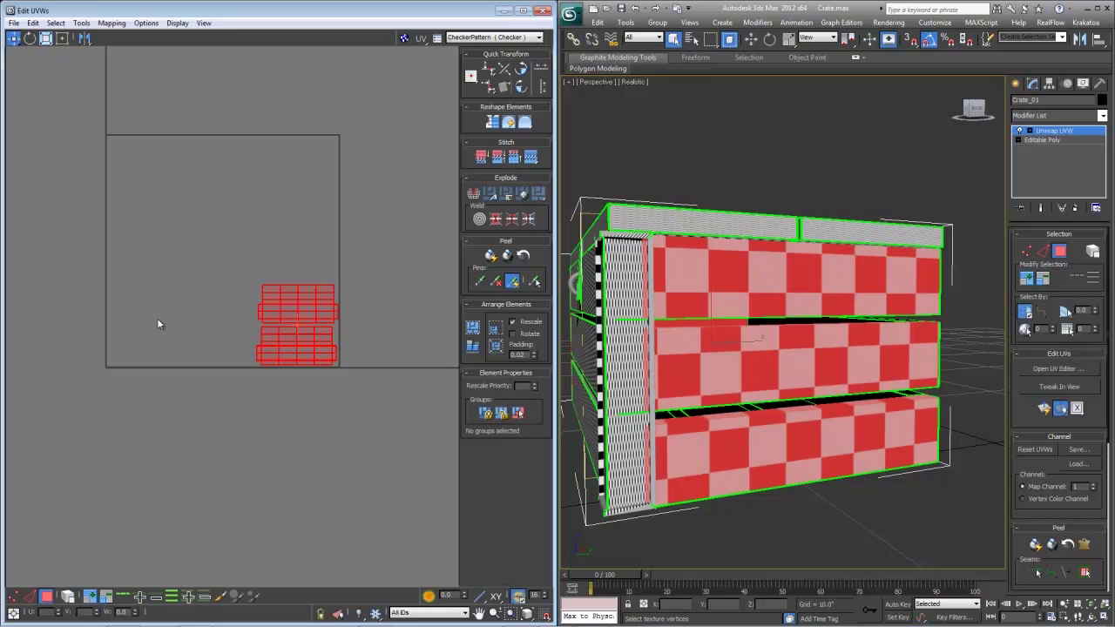
{"action": "left_click", "coordinate": [219, 274]}
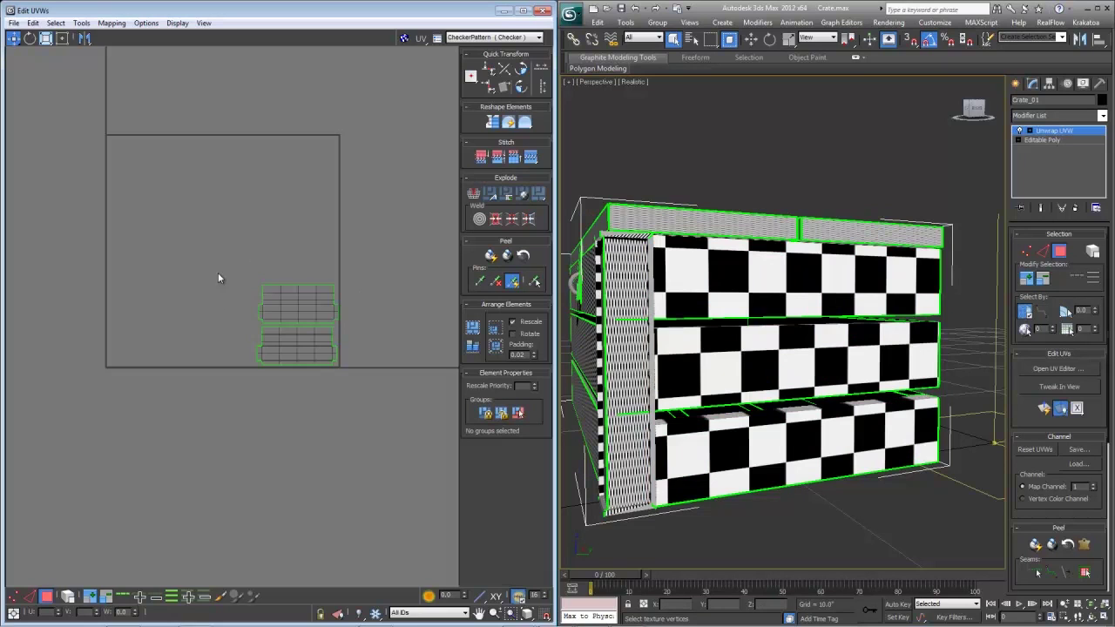
- Compare the checker pattern and UV location of faces on the top and bottom end boards, including from the hinged side
{"action": "left_click", "coordinate": [747, 288]}
{"action": "left_click", "coordinate": [751, 469]}
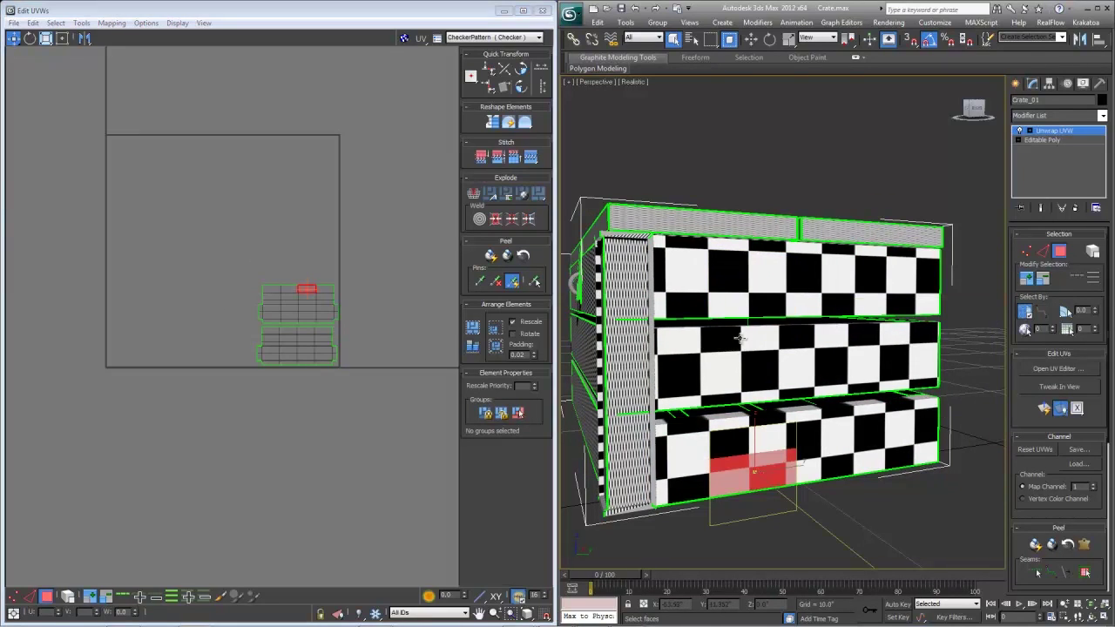
{"action": "left_click", "coordinate": [753, 271]}
{"action": "left_click", "coordinate": [760, 440]}
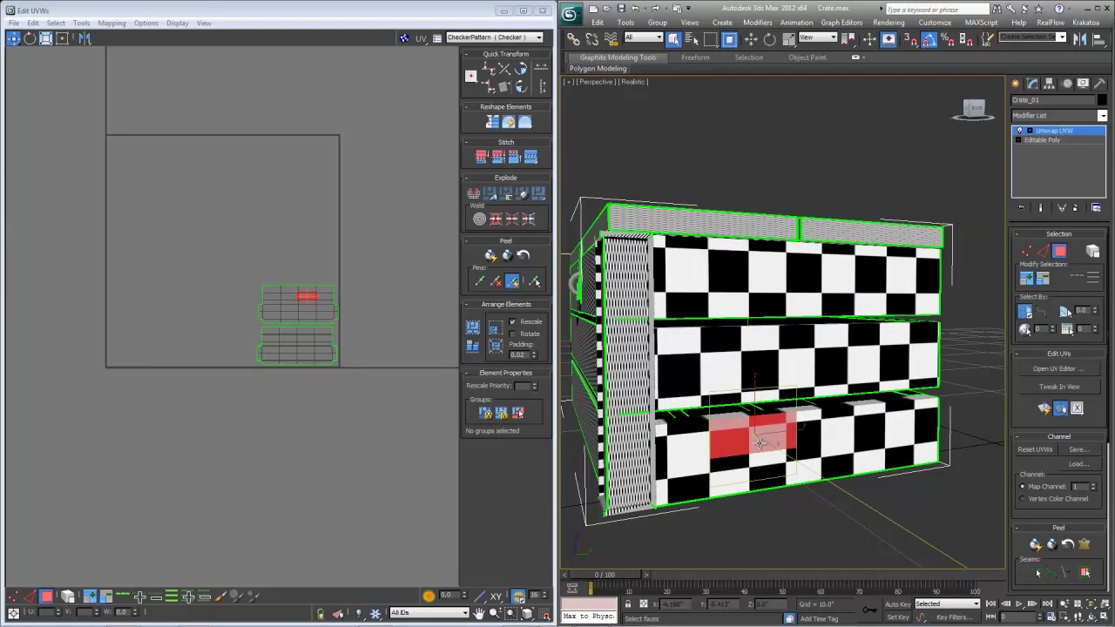
{"action": "middle_click_drag", "start_coordinate": [774, 456], "coordinate": [674, 466], "text": "alt"}
{"action": "scroll", "coordinate": [799, 416], "scroll_direction": "down", "scroll_amount": 5}
{"action": "middle_click_drag", "start_coordinate": [800, 418], "coordinate": [805, 426], "text": "alt"}
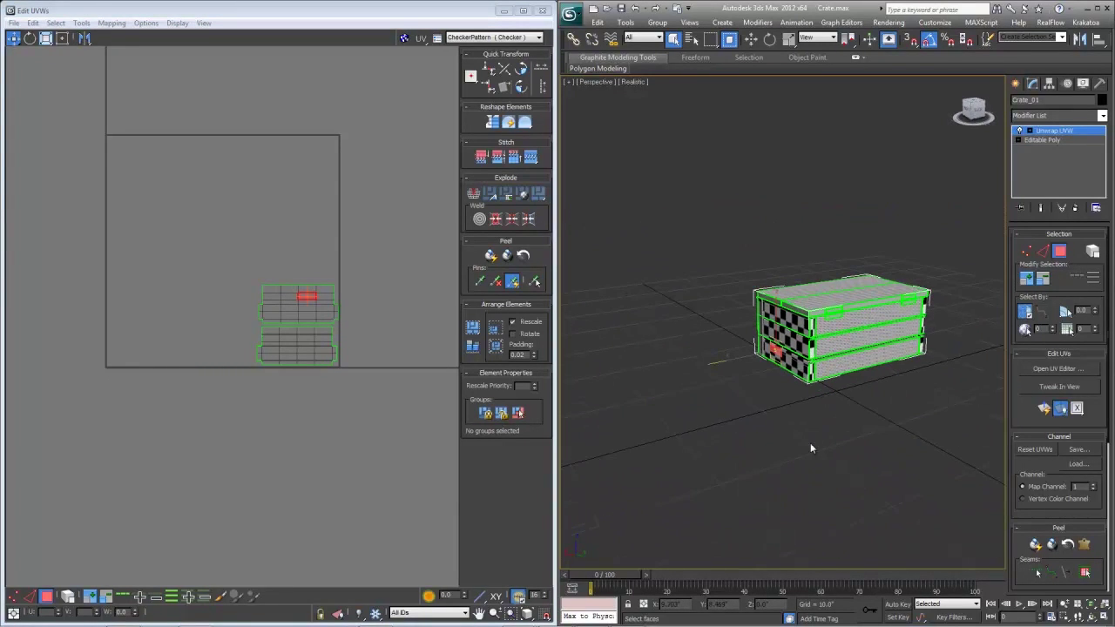
{"action": "left_click", "coordinate": [788, 365]}
{"action": "left_click", "coordinate": [776, 316]}
{"action": "scroll", "coordinate": [790, 409], "scroll_direction": "up", "scroll_amount": 6}
{"action": "scroll", "coordinate": [767, 407], "scroll_direction": "down", "scroll_amount": 3}
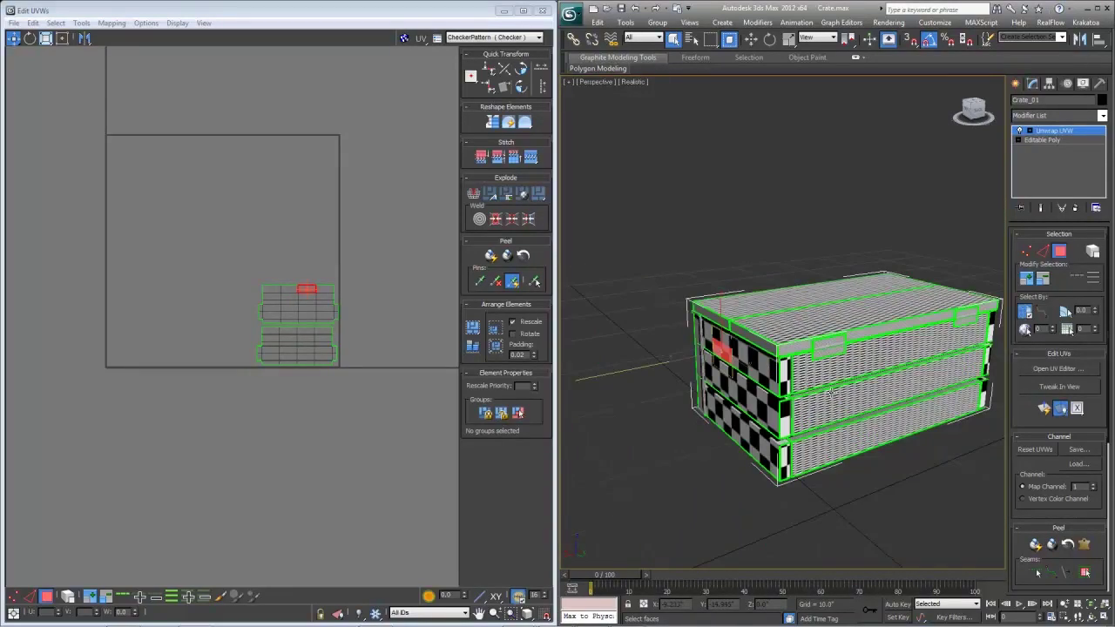
{"action": "scroll", "coordinate": [749, 406], "scroll_direction": "up", "scroll_amount": 3}
- Check where middle and edge faces of the end boards lie in the two UV stacks, with the latch side in view
{"action": "middle_click_drag", "start_coordinate": [743, 406], "coordinate": [927, 411], "text": "alt"}
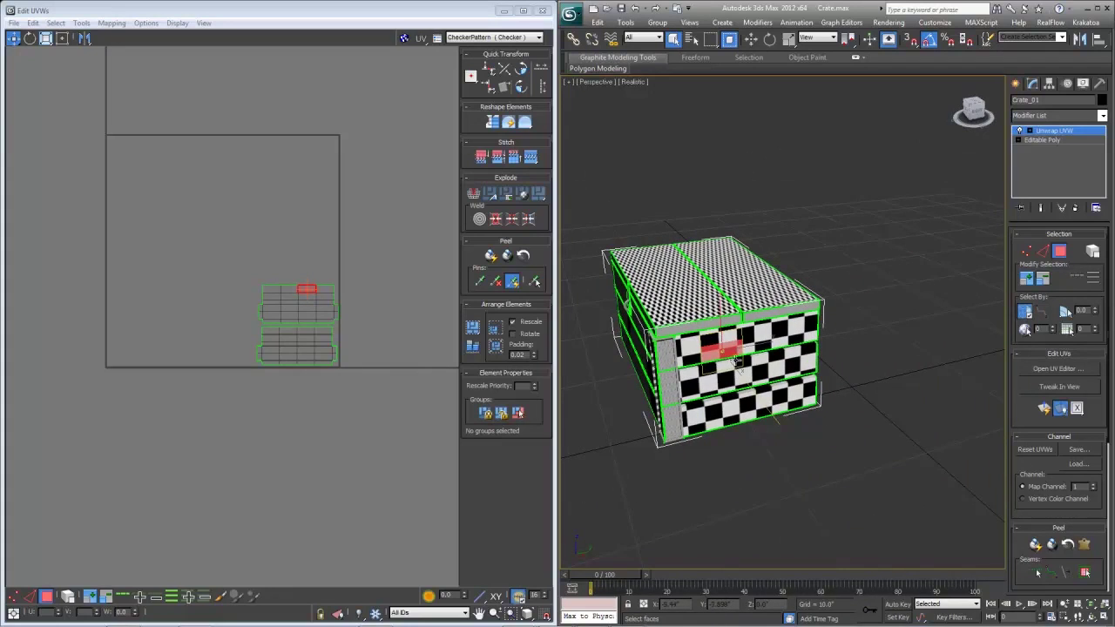
{"action": "left_click", "coordinate": [748, 347]}
{"action": "left_click", "coordinate": [726, 399]}
{"action": "left_click", "coordinate": [758, 383]}
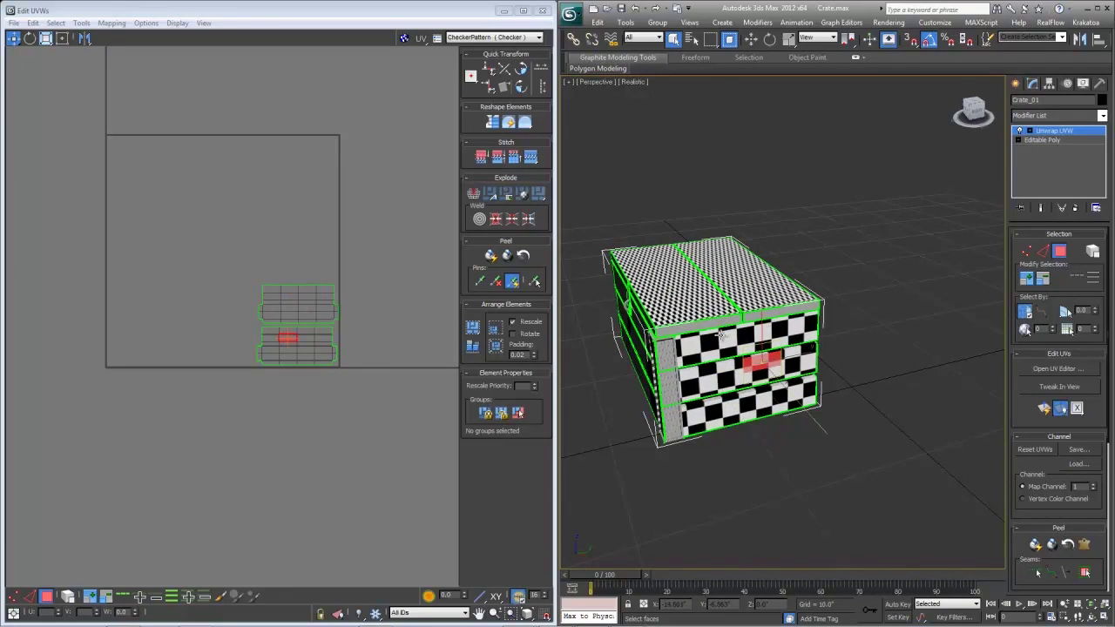
{"action": "left_click", "coordinate": [723, 333]}
{"action": "left_click", "coordinate": [684, 345]}
{"action": "left_click", "coordinate": [686, 389]}
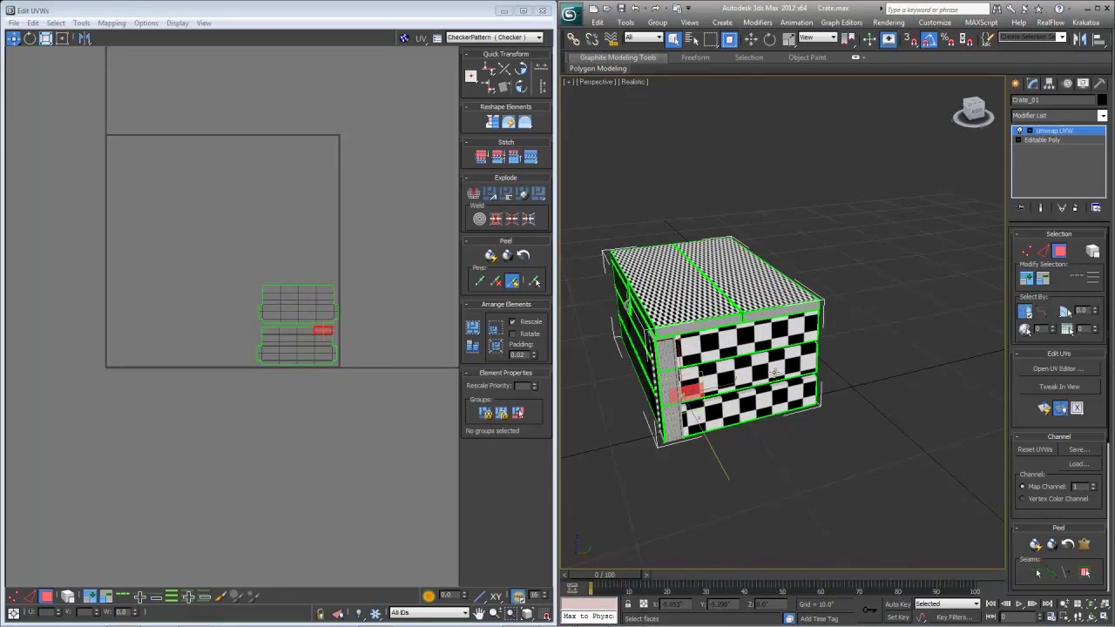
- Select both end-board UV stacks and move them just outside the UV square, to the right of its lower corner
{"action": "left_click", "coordinate": [775, 373]}
{"action": "left_click_drag", "start_coordinate": [375, 398], "coordinate": [212, 253]}
{"action": "scroll", "coordinate": [258, 275], "scroll_direction": "down", "scroll_amount": 2}
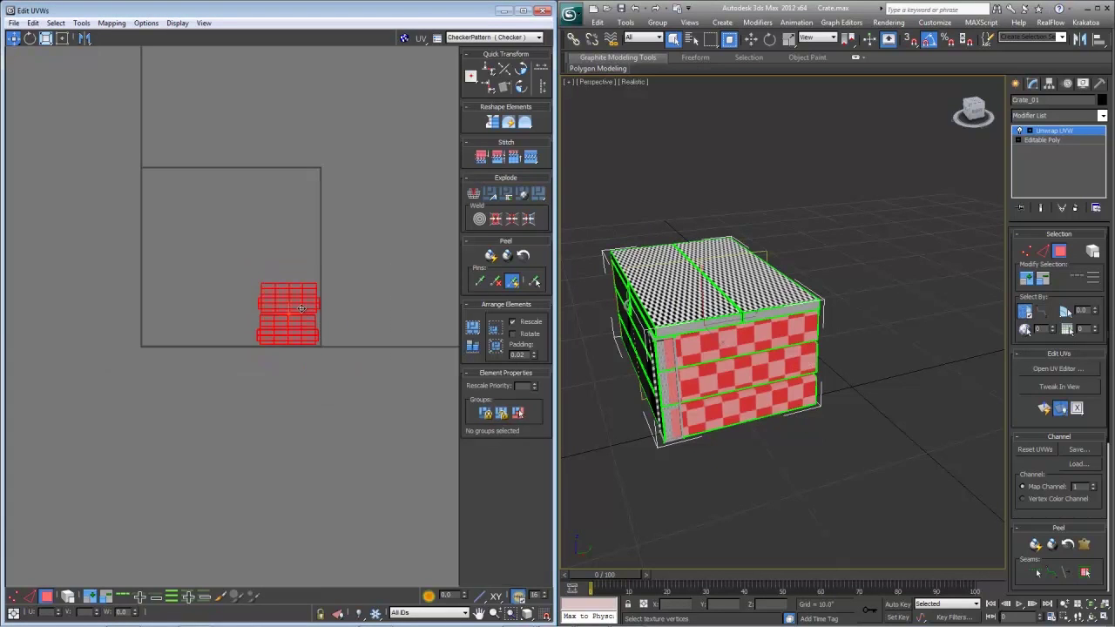
{"action": "left_click_drag", "start_coordinate": [265, 282], "coordinate": [349, 281]}
{"action": "scroll", "coordinate": [334, 309], "scroll_direction": "down", "scroll_amount": 2}
- Select both UV clusters of the long front and back boards and apply Flatten Mapping to them
{"action": "middle_click_drag", "start_coordinate": [653, 373], "coordinate": [712, 354], "text": "alt"}
{"action": "left_click", "coordinate": [734, 345]}
{"action": "scroll", "coordinate": [406, 361], "scroll_direction": "down", "scroll_amount": 2}
{"action": "middle_click_drag", "start_coordinate": [323, 236], "coordinate": [237, 327]}
{"action": "scroll", "coordinate": [235, 318], "scroll_direction": "down", "scroll_amount": 2}
{"action": "left_click_drag", "start_coordinate": [337, 335], "coordinate": [337, 335]}
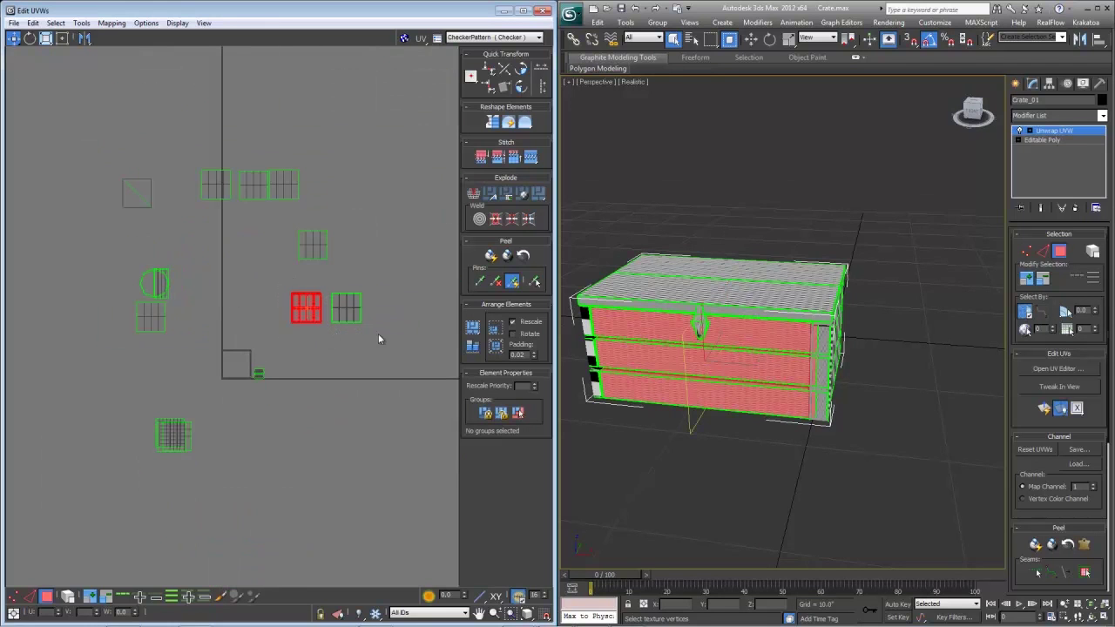
{"action": "middle_click_drag", "start_coordinate": [741, 348], "coordinate": [680, 353], "text": "alt"}
{"action": "middle_click_drag", "start_coordinate": [155, 251], "coordinate": [154, 245]}
{"action": "scroll", "coordinate": [200, 266], "scroll_direction": "up", "scroll_amount": 2}
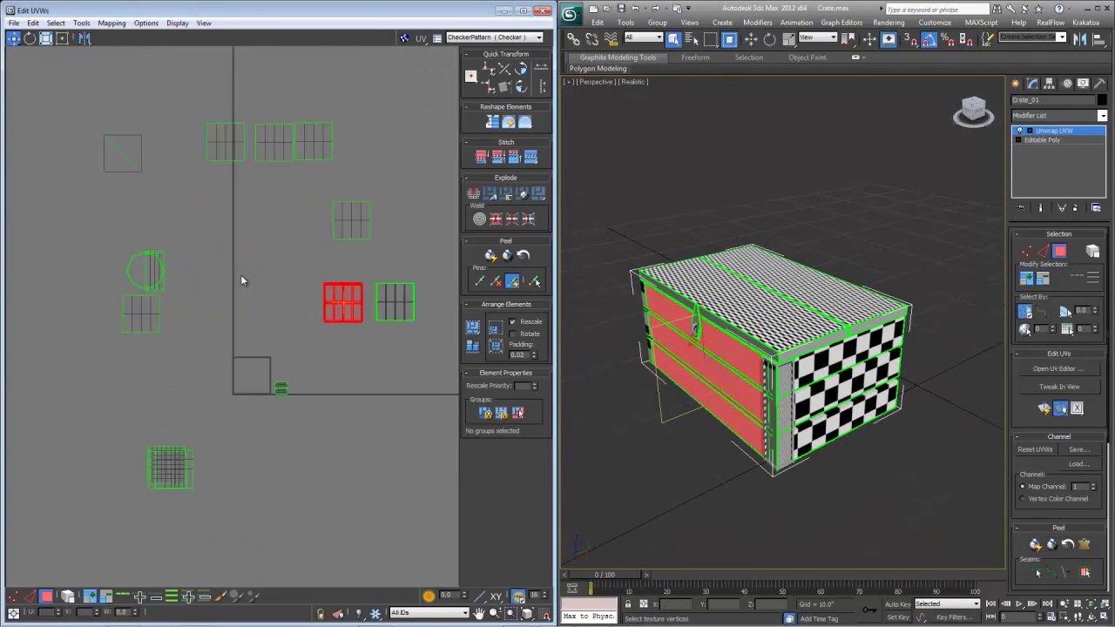
{"action": "middle_click_drag", "start_coordinate": [342, 274], "coordinate": [290, 249]}
{"action": "left_click_drag", "start_coordinate": [392, 321], "coordinate": [394, 322], "text": "ctrl"}
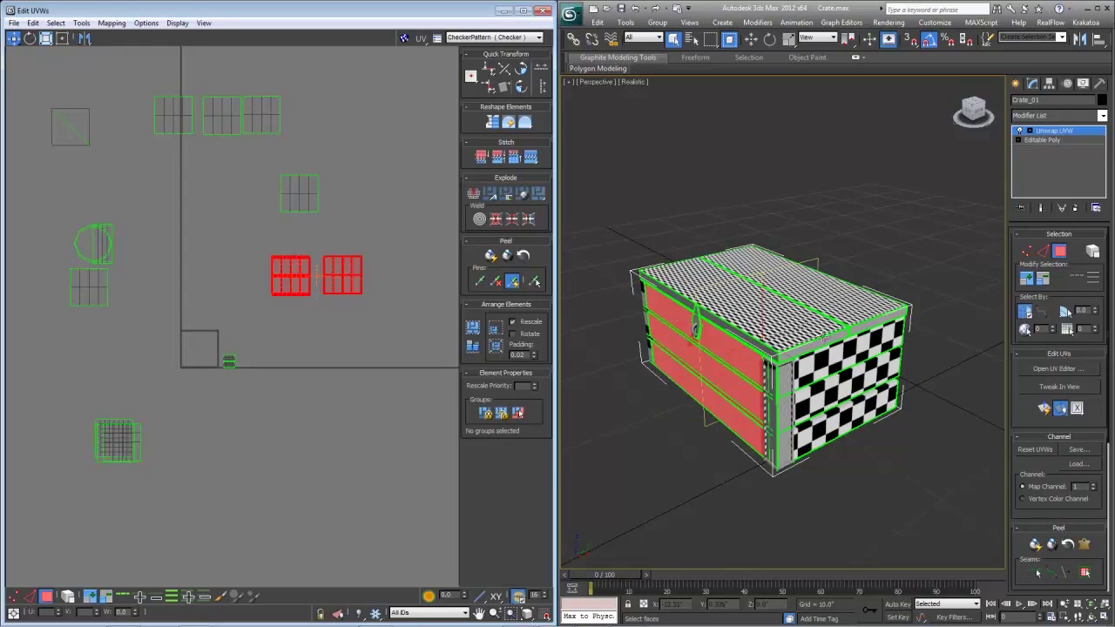
{"action": "middle_click_drag", "start_coordinate": [767, 348], "coordinate": [715, 353], "text": "alt"}
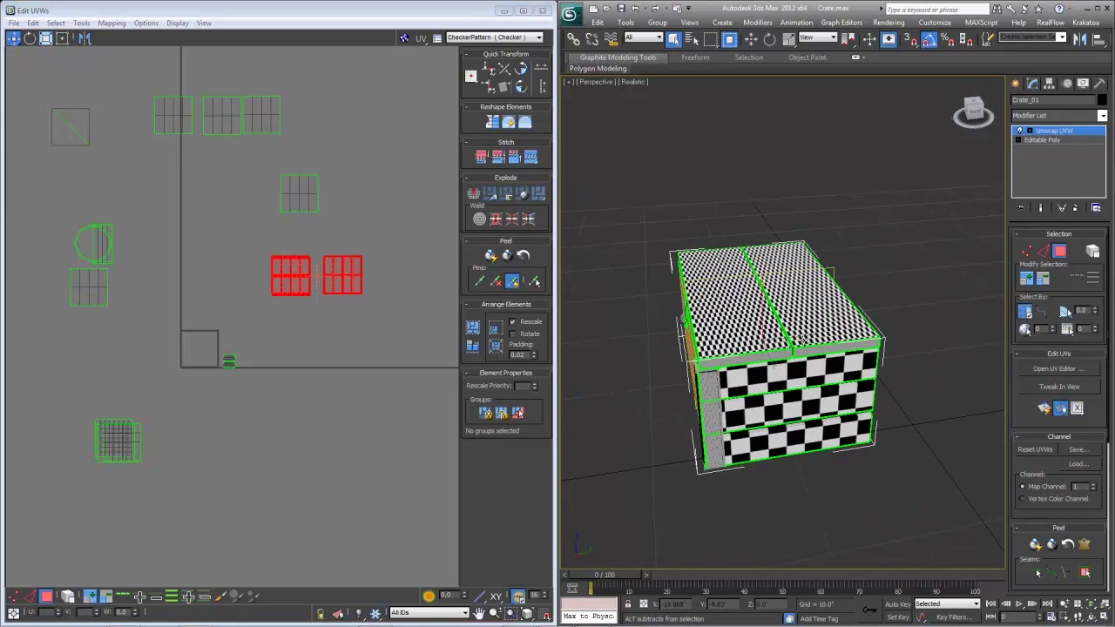
{"action": "left_click", "coordinate": [112, 23]}
{"action": "left_click", "coordinate": [132, 37]}
{"action": "key", "text": "Return"}
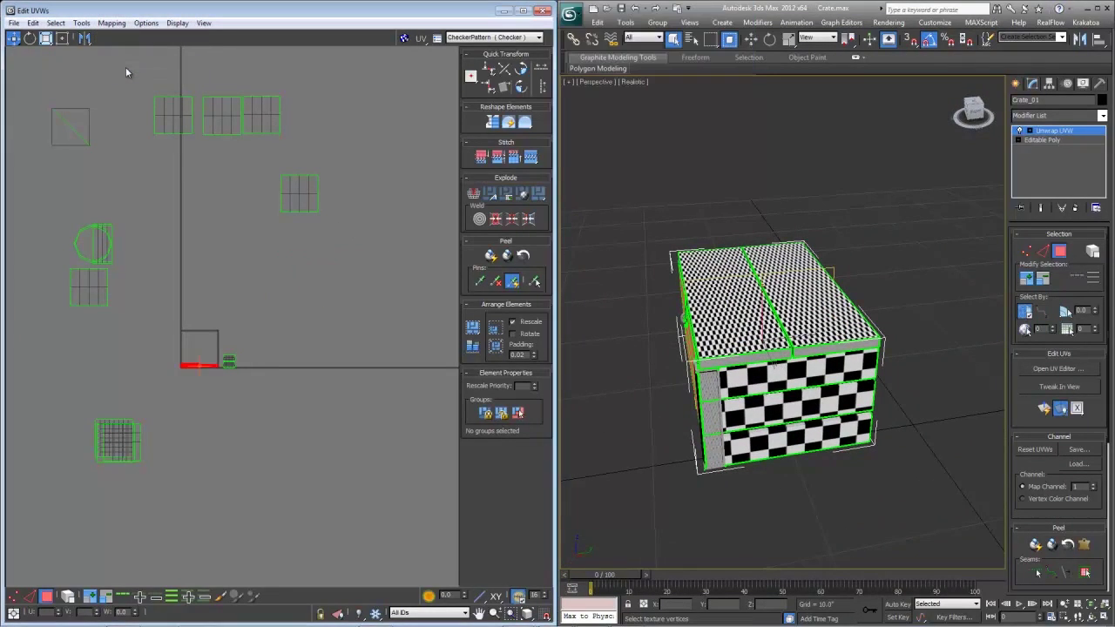
{"action": "key", "text": "z"}
{"action": "scroll", "coordinate": [319, 330], "scroll_direction": "down", "scroll_amount": 2}
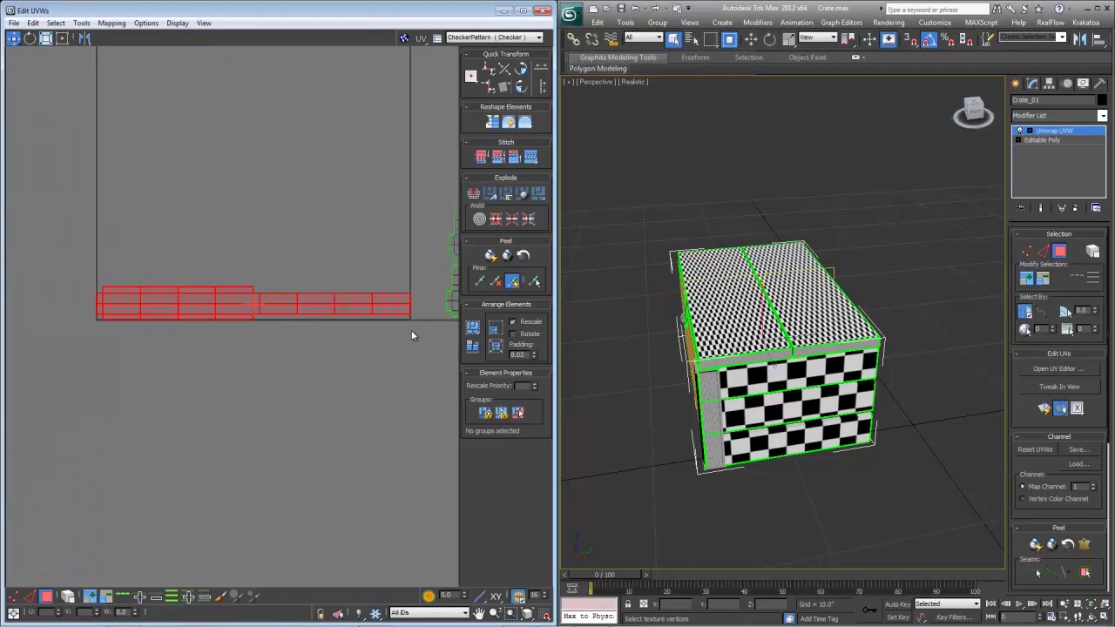
- Break the plain right-hand strip off the long boards' UVs and place it just above the tabbed strip, checking the matching vertices
{"action": "mouse_move", "coordinate": [259, 274]}
{"action": "left_mouse_down"}
{"action": "mouse_move", "coordinate": [276, 315]}
{"action": "mouse_move", "coordinate": [129, 339]}
{"action": "left_mouse_up"}
{"action": "right_click", "coordinate": [269, 303]}
{"action": "left_click", "coordinate": [240, 338]}
{"action": "key", "text": "1"}
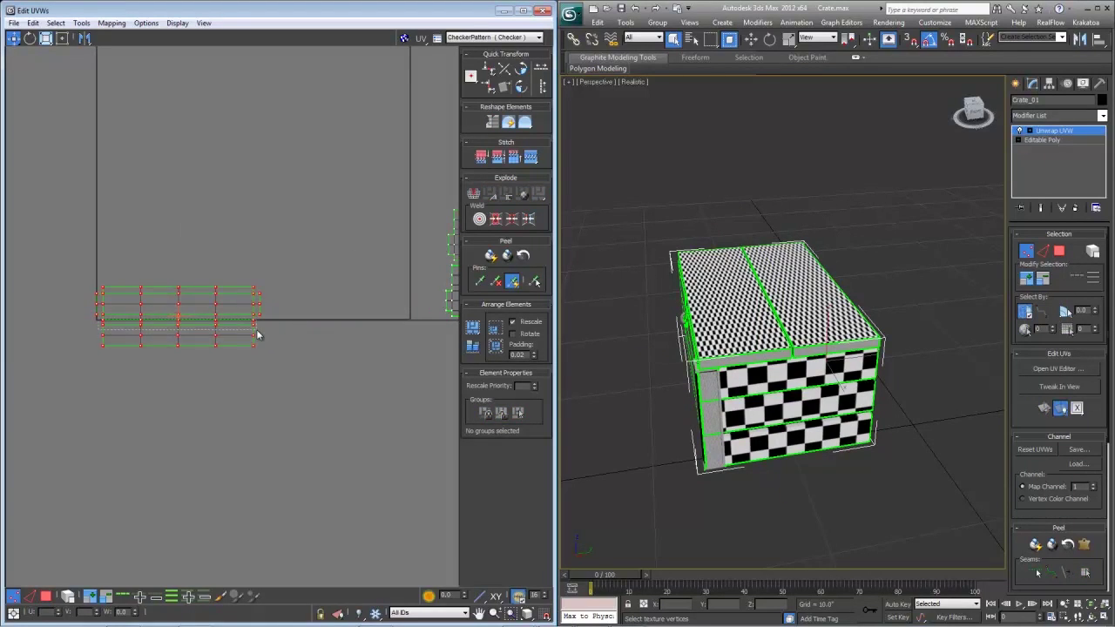
{"action": "key", "text": "3"}
{"action": "scroll", "coordinate": [256, 330], "scroll_direction": "up", "scroll_amount": 2}
{"action": "left_click", "coordinate": [209, 331]}
{"action": "left_click_drag", "start_coordinate": [209, 331], "coordinate": [216, 183]}
{"action": "key", "text": "1"}
{"action": "scroll", "coordinate": [300, 207], "scroll_direction": "up", "scroll_amount": 1}
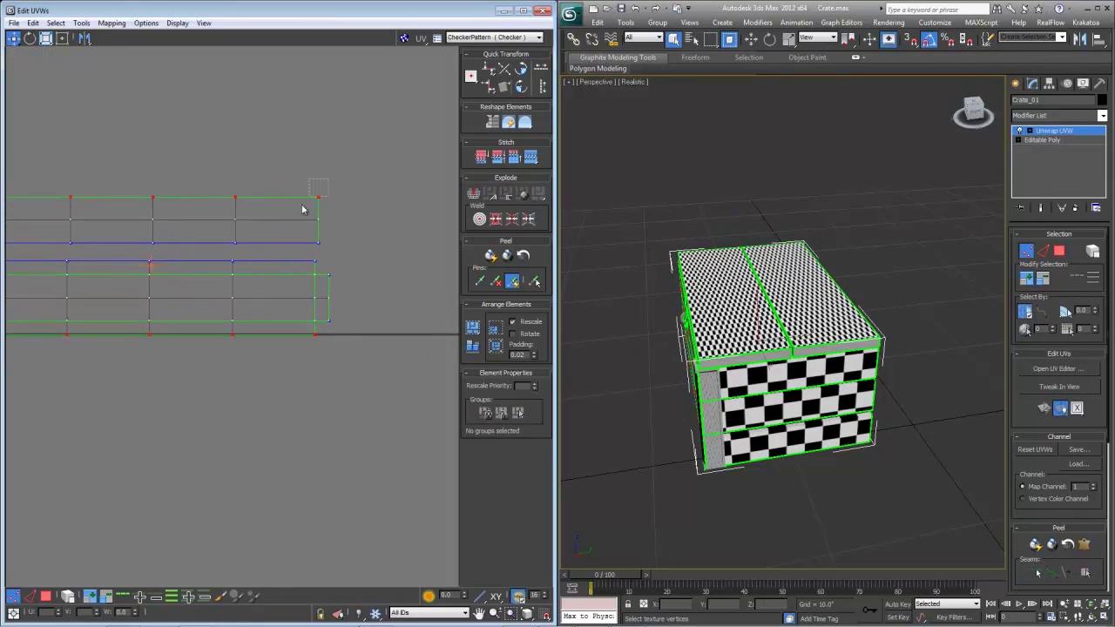
{"action": "mouse_move", "coordinate": [254, 264]}
{"action": "middle_mouse_down"}
{"action": "mouse_move", "coordinate": [379, 263]}
{"action": "mouse_move", "coordinate": [272, 253]}
{"action": "middle_mouse_up"}
{"action": "scroll", "coordinate": [348, 257], "scroll_direction": "down", "scroll_amount": 2}
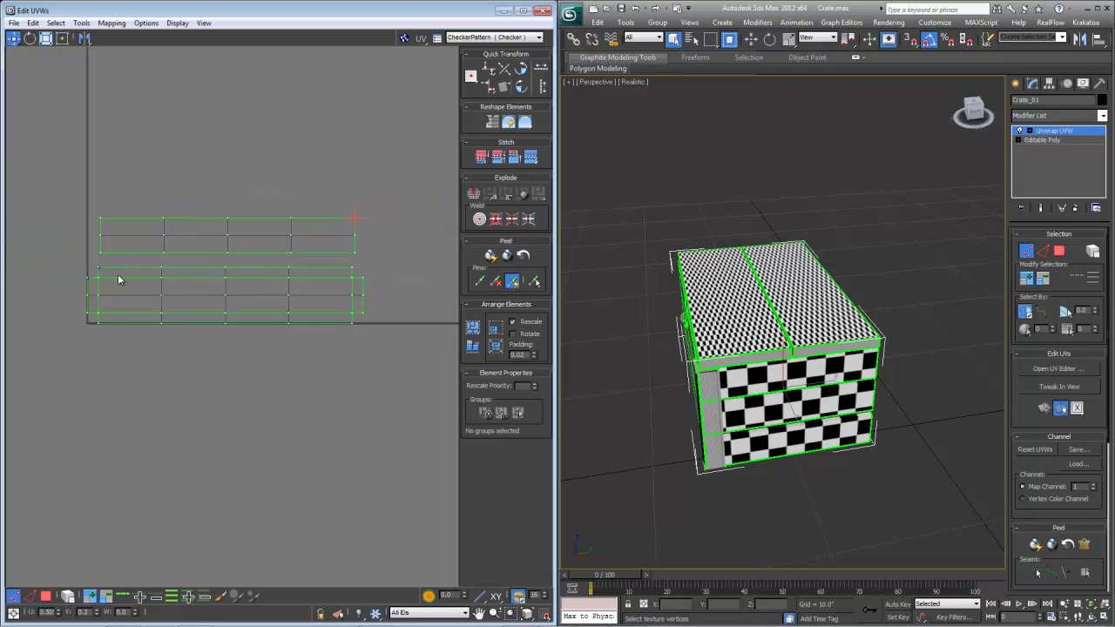
- Rotate the long boards' upper strip half a turn and weld its lower edge to the tabbed strip
{"action": "key", "text": "3"}
{"action": "key", "text": "e"}
{"action": "left_click_drag", "start_coordinate": [136, 239], "coordinate": [328, 223]}
{"action": "key", "text": "1"}
{"action": "left_click_drag", "start_coordinate": [251, 269], "coordinate": [366, 269]}
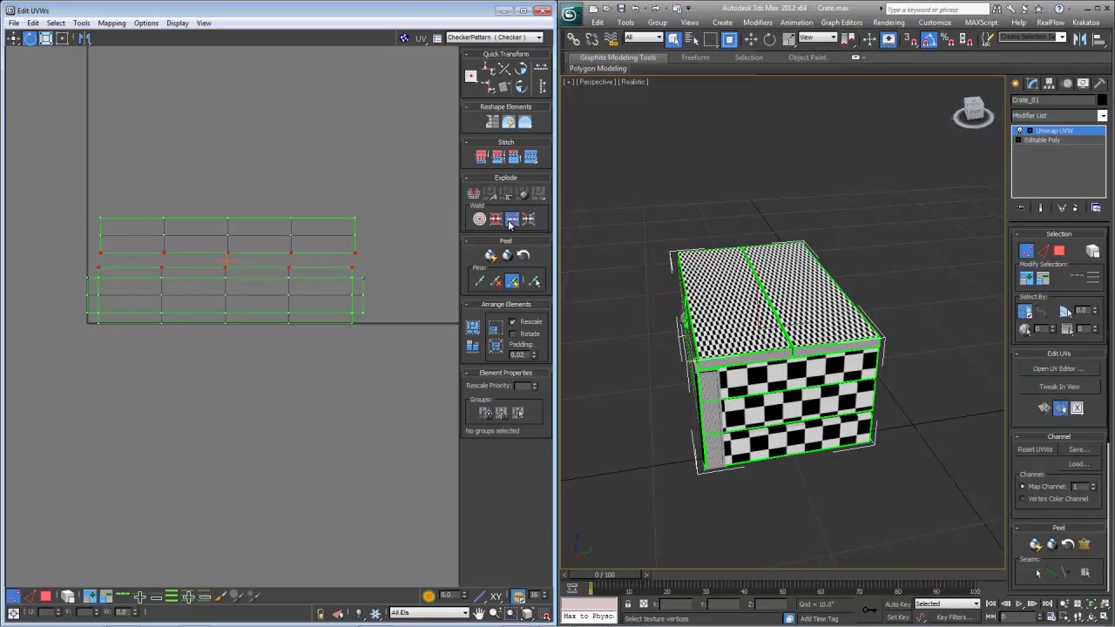
{"action": "left_click", "coordinate": [511, 220]}
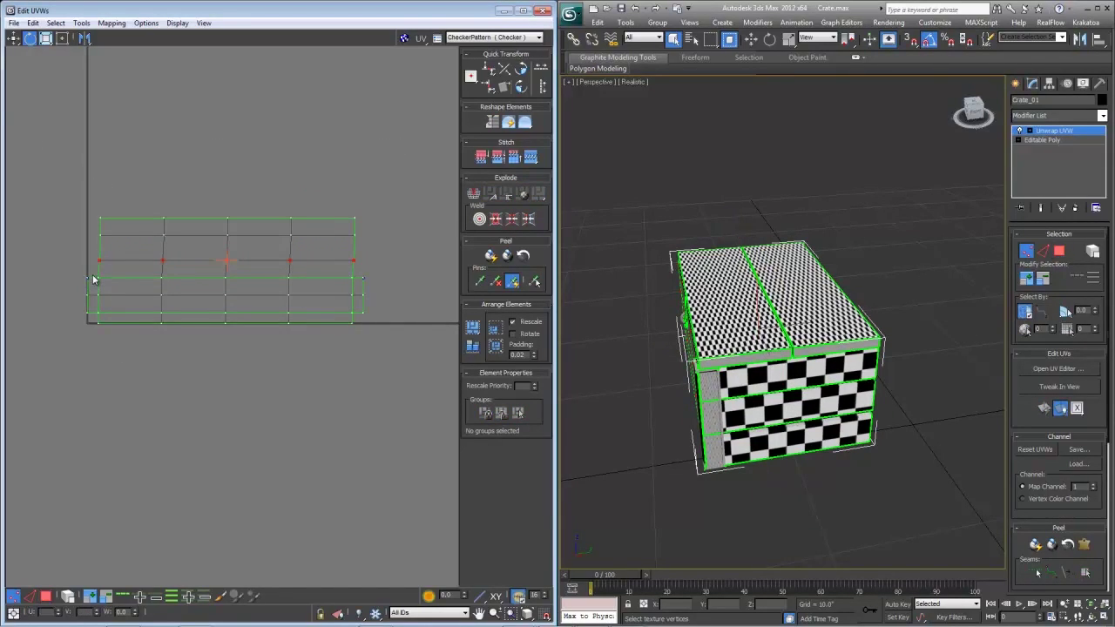
{"action": "left_click_drag", "start_coordinate": [214, 285], "coordinate": [57, 186]}
{"action": "left_click", "coordinate": [495, 220]}
- Relax the welded long-board UVs by face angles with 100 iterations and an amount of 0.1
{"action": "key", "text": "3"}
{"action": "right_click", "coordinate": [188, 255]}
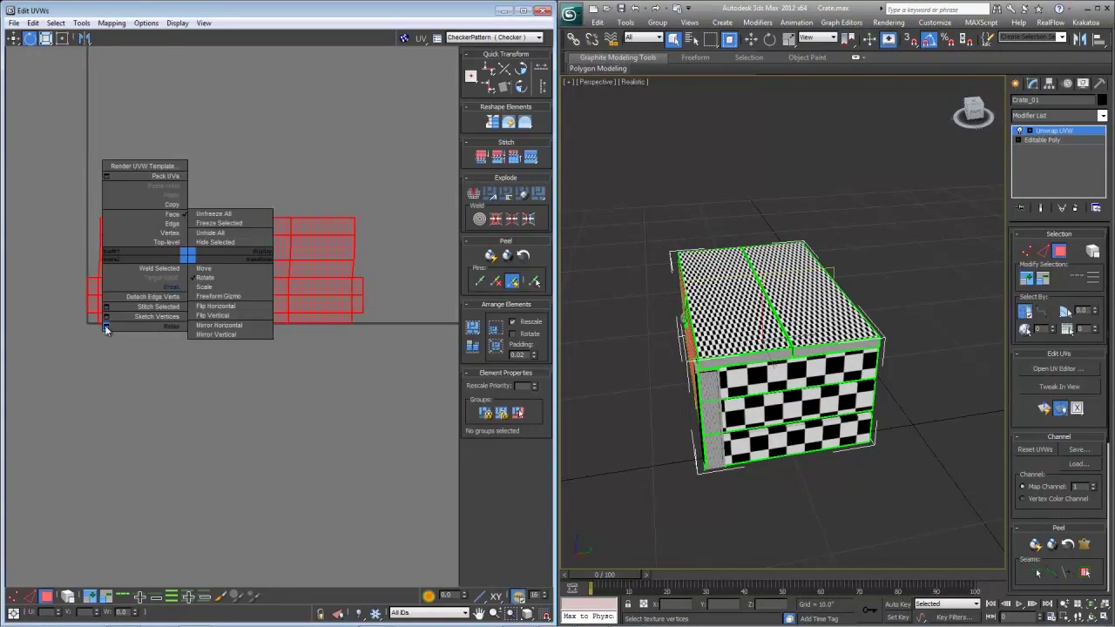
{"action": "left_click", "coordinate": [106, 326]}
{"action": "left_click", "coordinate": [74, 56]}
{"action": "left_click", "coordinate": [74, 67]}
{"action": "left_click", "coordinate": [133, 105]}
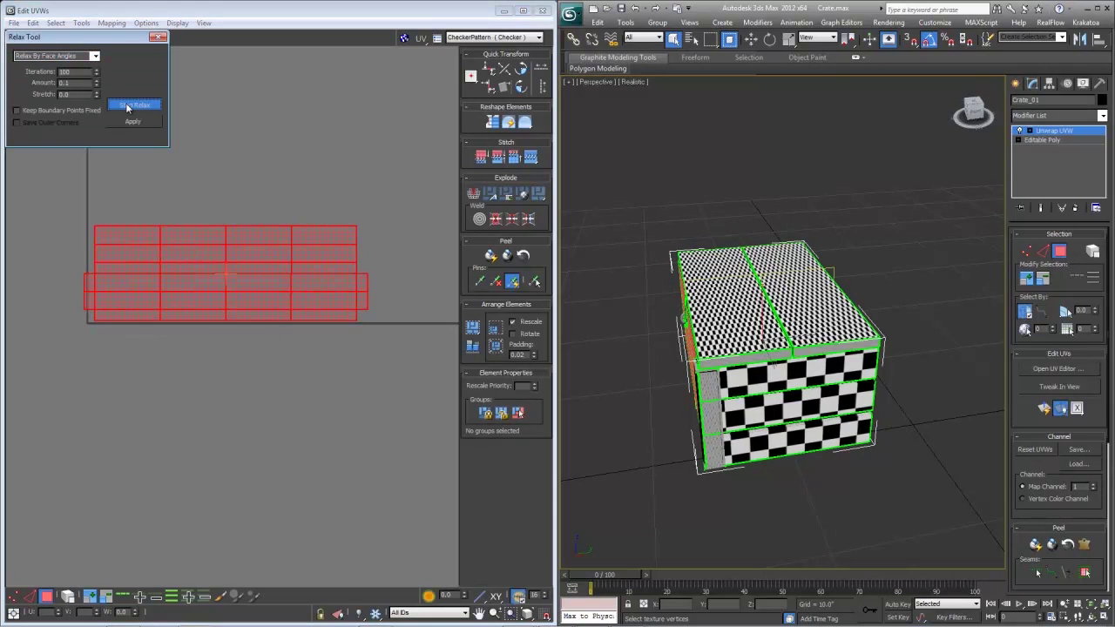
{"action": "left_click", "coordinate": [160, 37]}
- Compare the checker size on the long boards with the end boards and identify which UV cluster belongs to the lid
{"action": "mouse_move", "coordinate": [688, 337]}
{"action": "middle_mouse_down", "text": "alt"}
{"action": "mouse_move", "coordinate": [793, 338]}
{"action": "mouse_move", "coordinate": [819, 317]}
{"action": "mouse_move", "coordinate": [810, 334]}
{"action": "mouse_move", "coordinate": [687, 333]}
{"action": "middle_mouse_up", "text": "alt"}
{"action": "scroll", "coordinate": [788, 335], "scroll_direction": "up", "scroll_amount": 3}
{"action": "scroll", "coordinate": [788, 334], "scroll_direction": "down", "scroll_amount": 2}
{"action": "scroll", "coordinate": [322, 284], "scroll_direction": "down", "scroll_amount": 8}
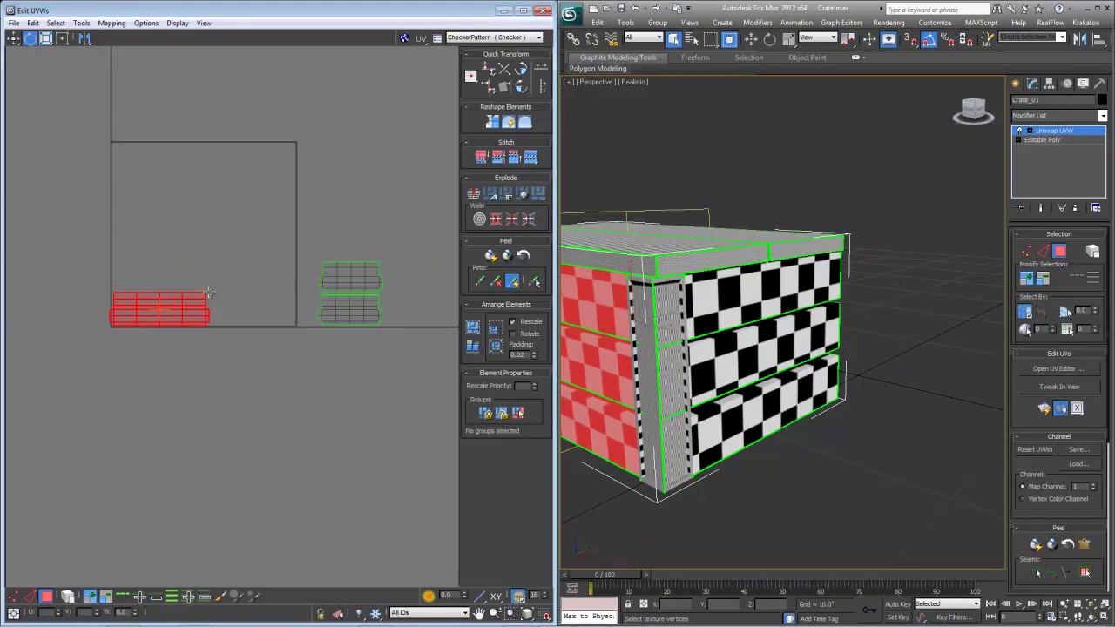
{"action": "scroll", "coordinate": [306, 218], "scroll_direction": "down", "scroll_amount": 3}
{"action": "middle_click_drag", "start_coordinate": [399, 158], "coordinate": [340, 243]}
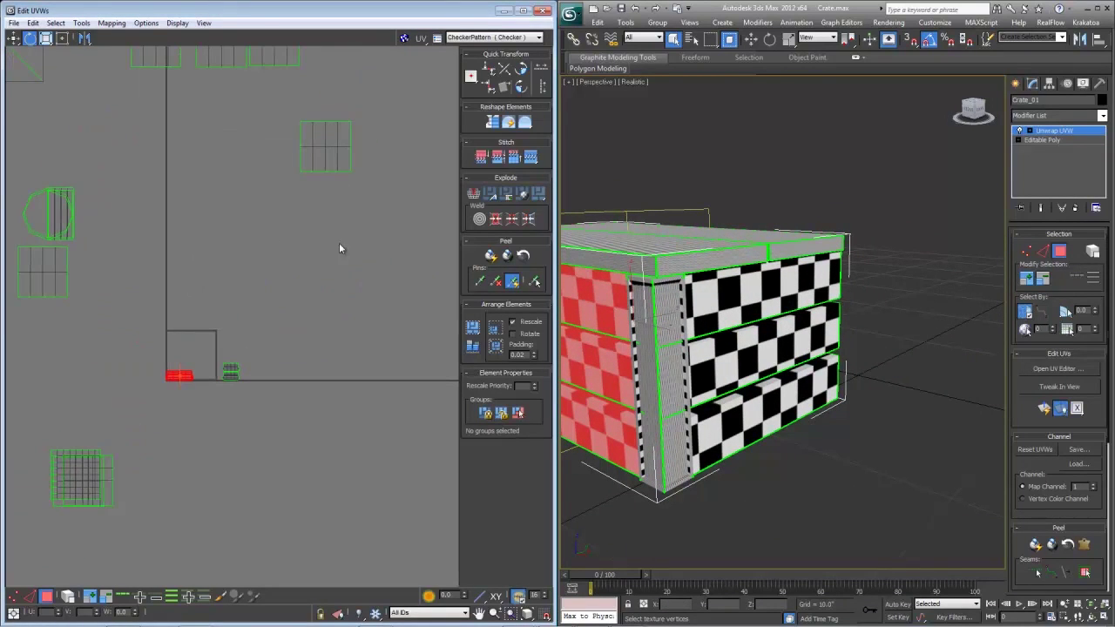
{"action": "left_click_drag", "start_coordinate": [371, 211], "coordinate": [275, 103]}
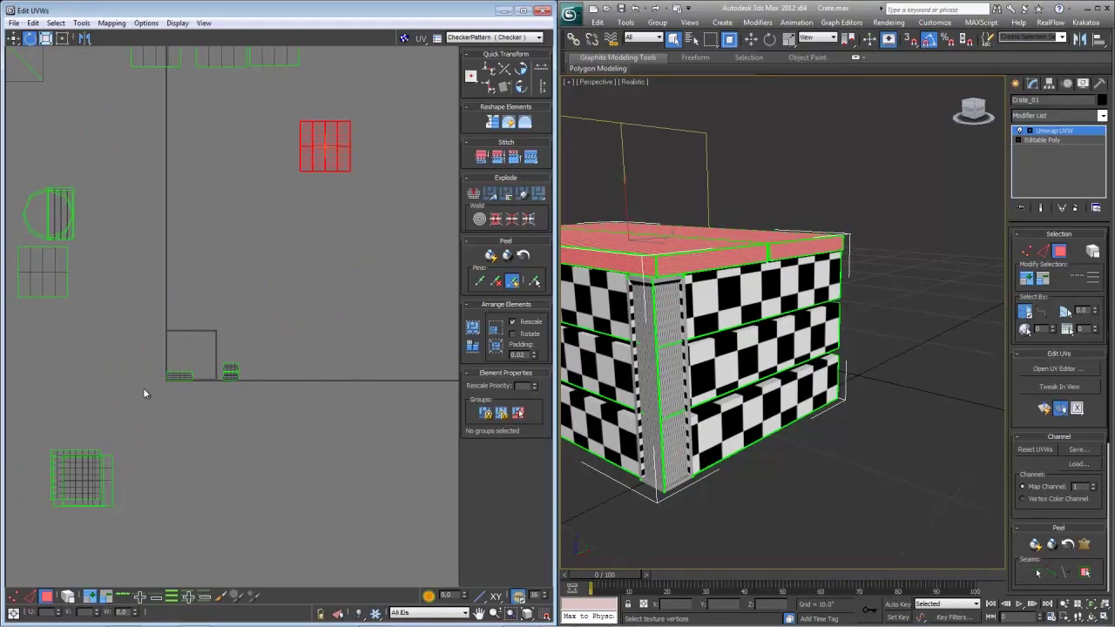
{"action": "left_click_drag", "start_coordinate": [199, 398], "coordinate": [200, 398]}
{"action": "left_click_drag", "start_coordinate": [129, 348], "coordinate": [200, 428]}
- Select the whole middle board on the hinged side and move its UVs straight up to start a second stack
{"action": "middle_click_drag", "start_coordinate": [636, 318], "coordinate": [732, 366], "text": "alt"}
{"action": "left_click", "coordinate": [736, 373]}
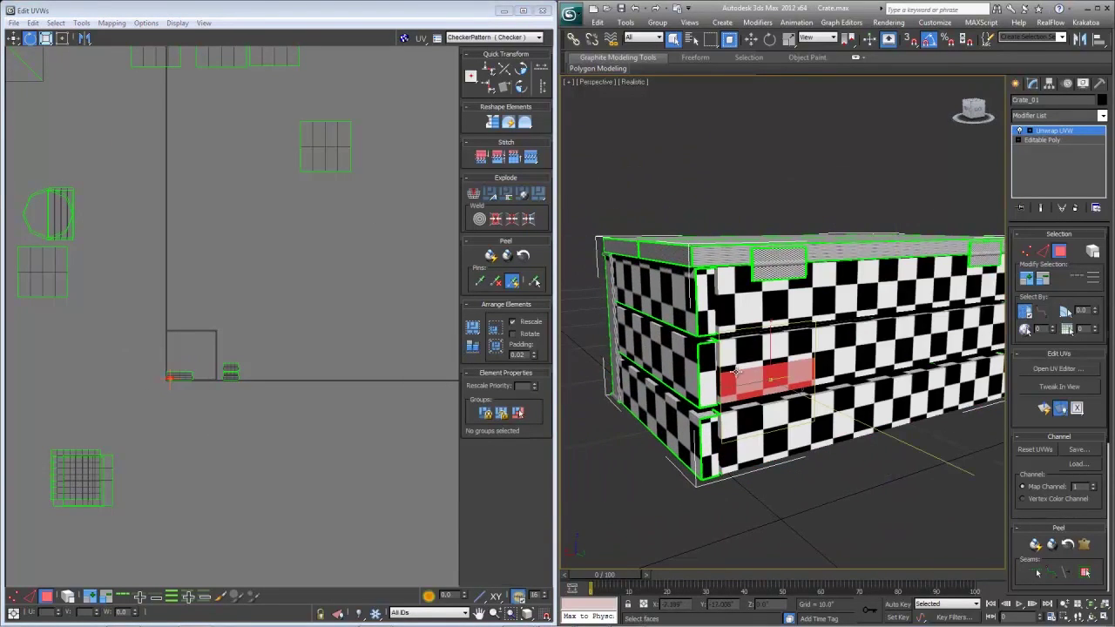
{"action": "left_click", "coordinate": [1074, 573]}
{"action": "scroll", "coordinate": [231, 289], "scroll_direction": "up", "scroll_amount": 5}
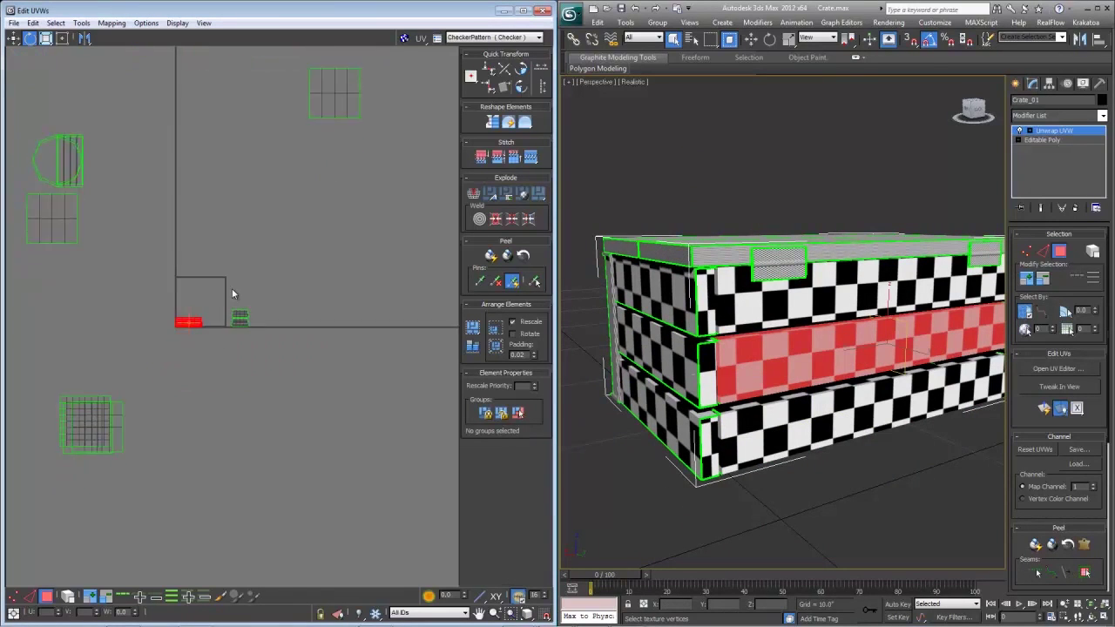
{"action": "key", "text": "w"}
{"action": "left_click_drag", "start_coordinate": [80, 408], "coordinate": [83, 369]}
- Move the UVs of the top and bottom boards on the latch side up onto the second long-board stack
{"action": "middle_click_drag", "start_coordinate": [782, 305], "coordinate": [795, 268], "text": "alt"}
{"action": "left_click", "coordinate": [795, 267]}
{"action": "left_click", "coordinate": [1086, 572]}
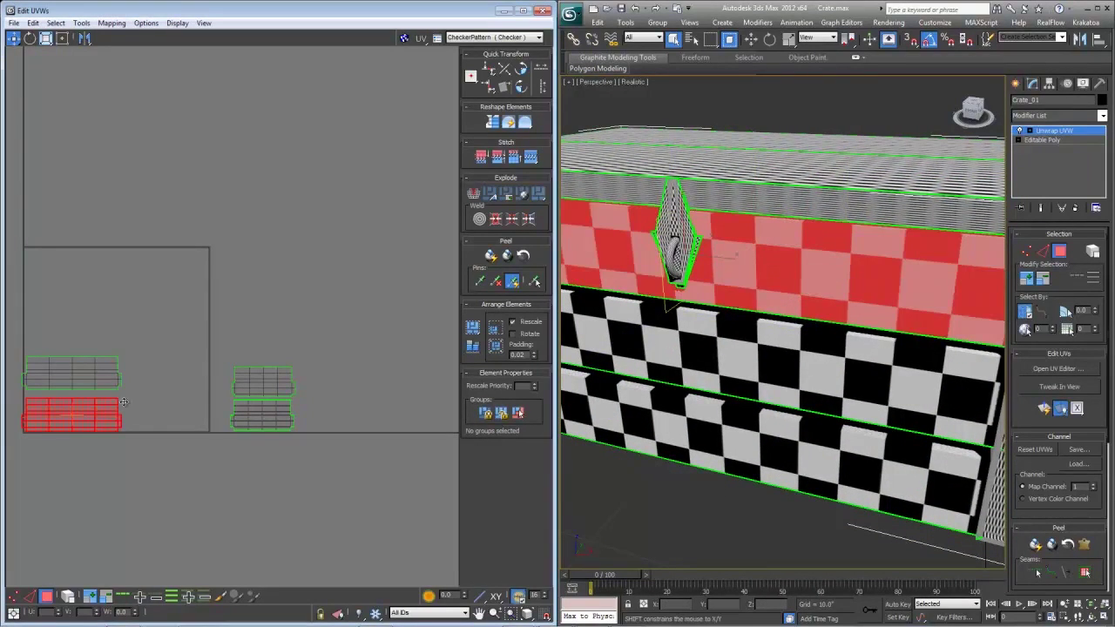
{"action": "left_click_drag", "start_coordinate": [76, 417], "coordinate": [76, 373]}
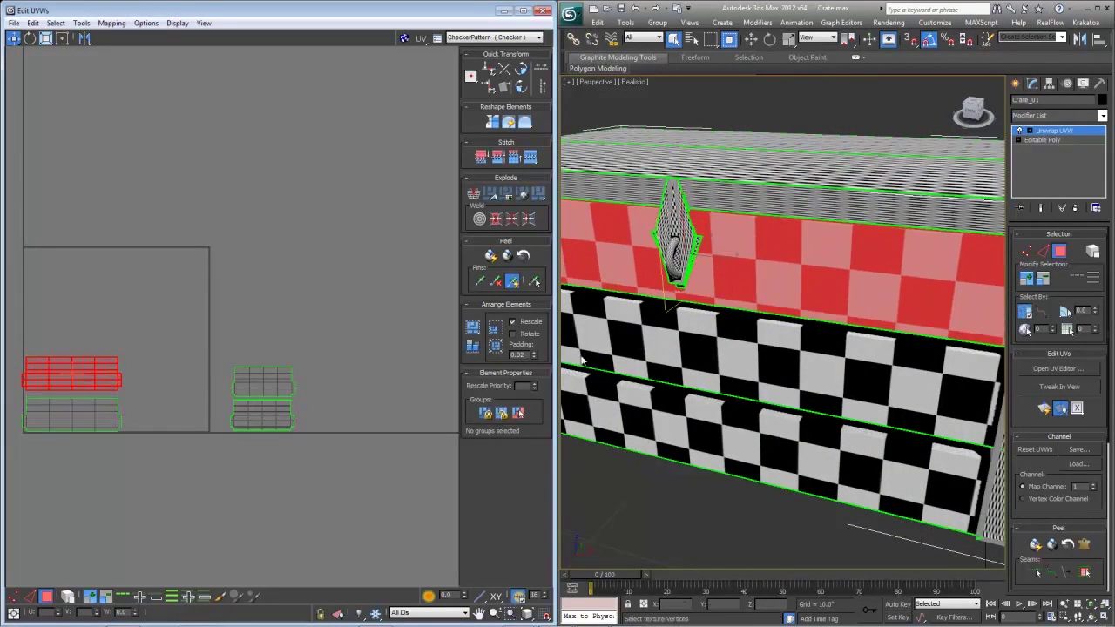
{"action": "left_click", "coordinate": [757, 407]}
{"action": "left_click", "coordinate": [1086, 573]}
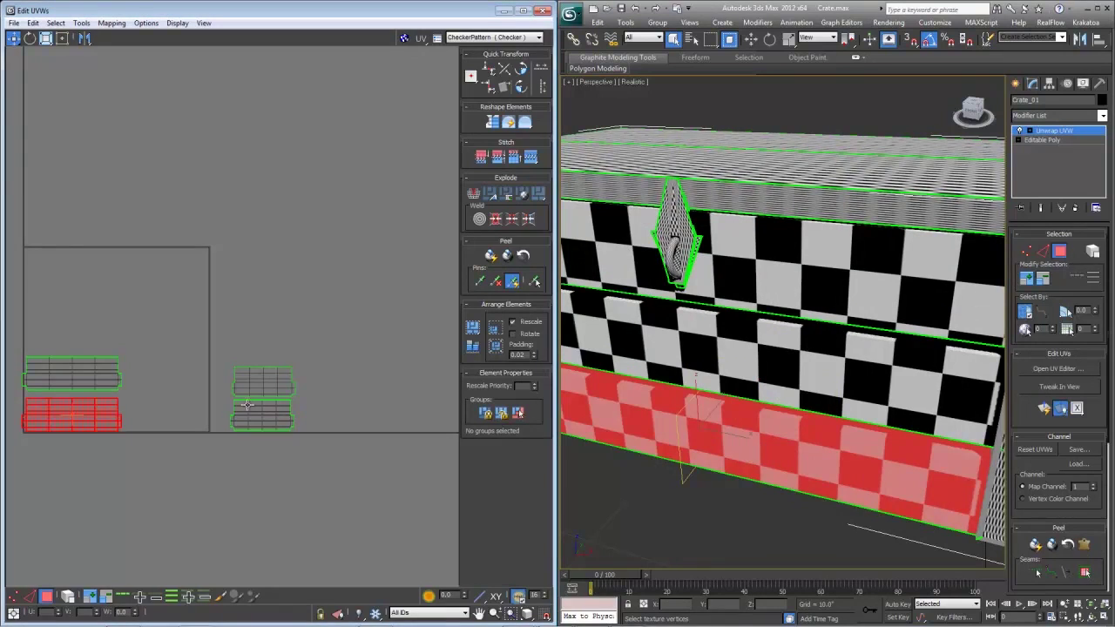
{"action": "left_click_drag", "start_coordinate": [78, 420], "coordinate": [79, 377]}
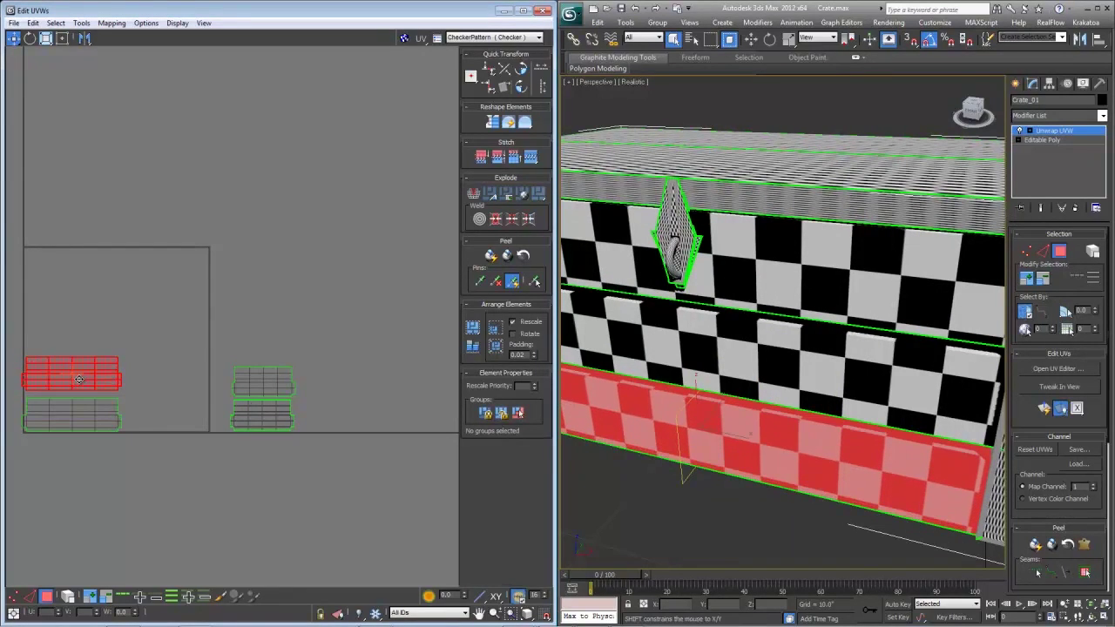
- Move both long-board UV stacks out of the UV square and place them above the end-board stacks
{"action": "left_click_drag", "start_coordinate": [13, 408], "coordinate": [278, 343]}
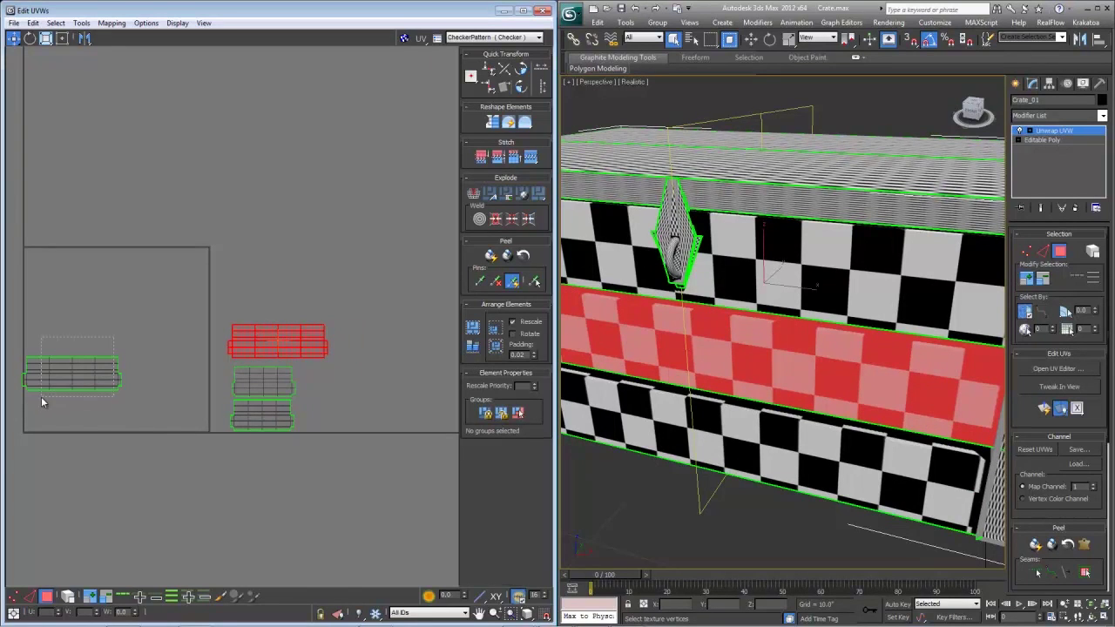
{"action": "left_click", "coordinate": [54, 376]}
{"action": "left_click_drag", "start_coordinate": [54, 376], "coordinate": [290, 310]}
- Select the UV clusters of both lid boards and apply Flatten Mapping to them
{"action": "scroll", "coordinate": [275, 301], "scroll_direction": "down", "scroll_amount": 5}
{"action": "middle_click_drag", "start_coordinate": [751, 253], "coordinate": [745, 318], "text": "alt"}
{"action": "left_click", "coordinate": [745, 318]}
{"action": "double_click", "coordinate": [754, 338]}
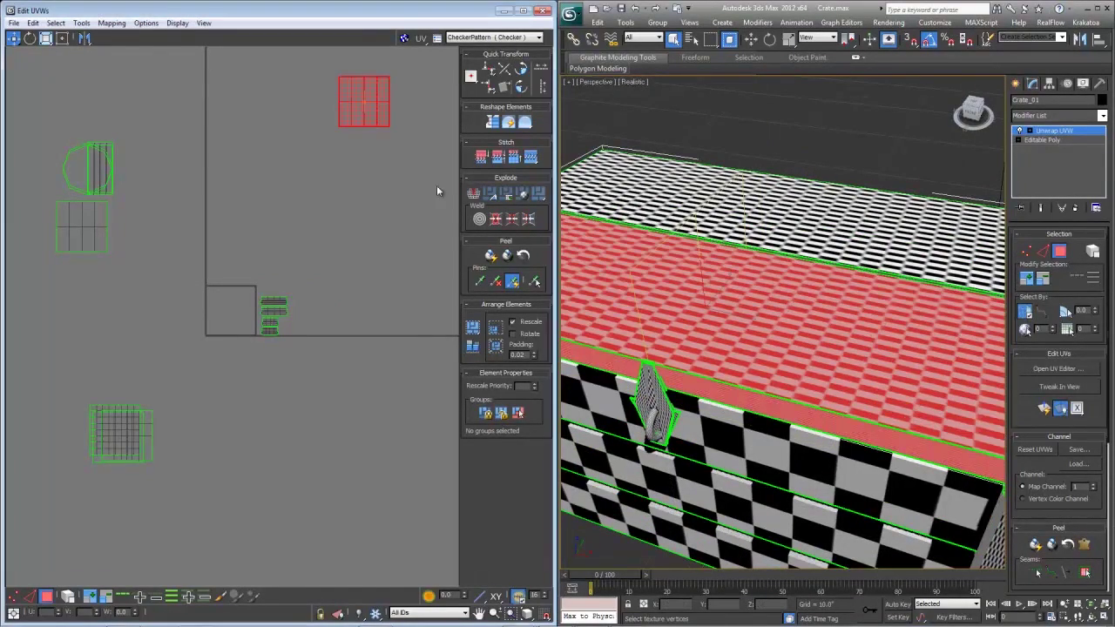
{"action": "scroll", "coordinate": [328, 200], "scroll_direction": "down", "scroll_amount": 2}
{"action": "left_click_drag", "start_coordinate": [278, 124], "coordinate": [277, 123]}
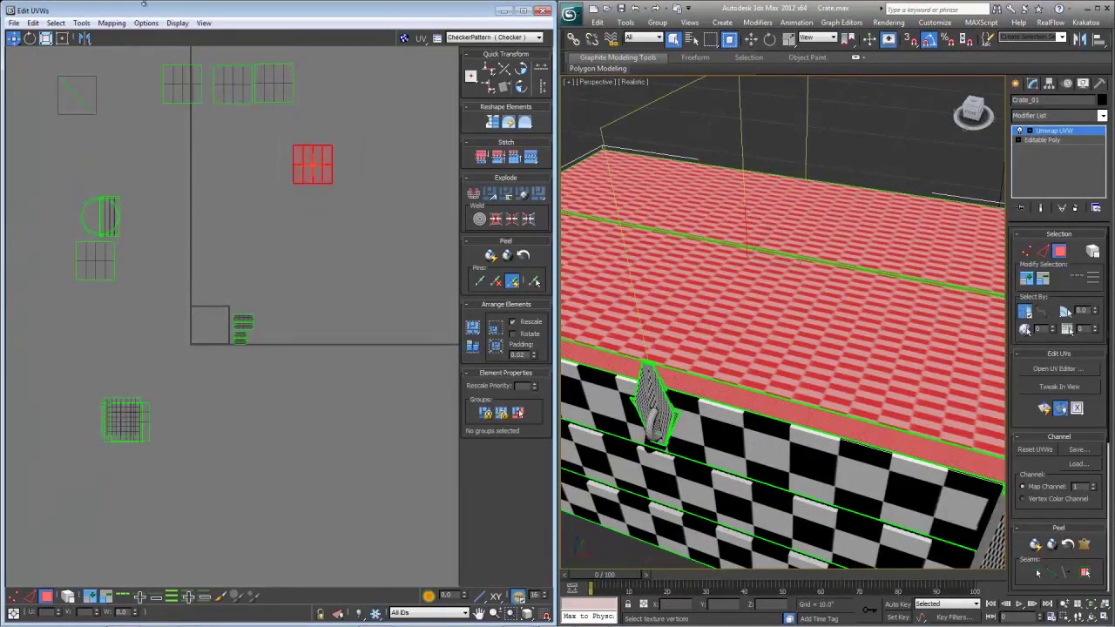
{"action": "left_click", "coordinate": [113, 23]}
{"action": "key", "text": "Return"}
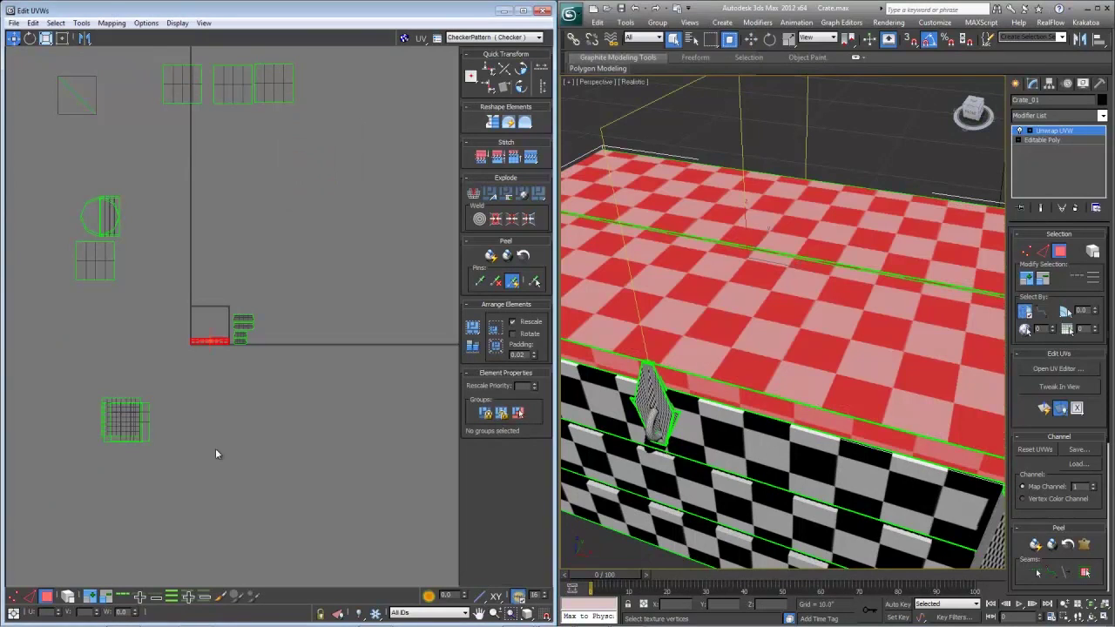
- Break the lid boards' plain left-hand strip off and place it directly above the tabbed lid strip
{"action": "scroll", "coordinate": [216, 447], "scroll_direction": "up", "scroll_amount": 4}
{"action": "middle_click_drag", "start_coordinate": [200, 218], "coordinate": [205, 294]}
{"action": "scroll", "coordinate": [206, 293], "scroll_direction": "up", "scroll_amount": 2}
{"action": "scroll", "coordinate": [173, 231], "scroll_direction": "up", "scroll_amount": 2}
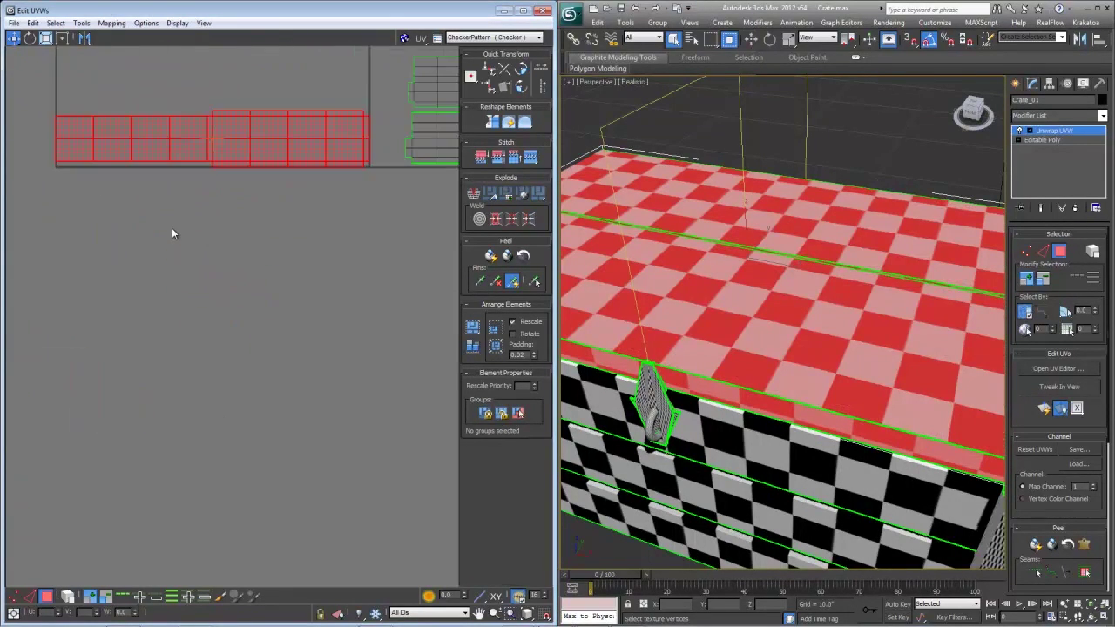
{"action": "middle_click_drag", "start_coordinate": [101, 161], "coordinate": [102, 208]}
{"action": "left_click_drag", "start_coordinate": [27, 139], "coordinate": [150, 213]}
{"action": "left_click_drag", "start_coordinate": [214, 247], "coordinate": [213, 247]}
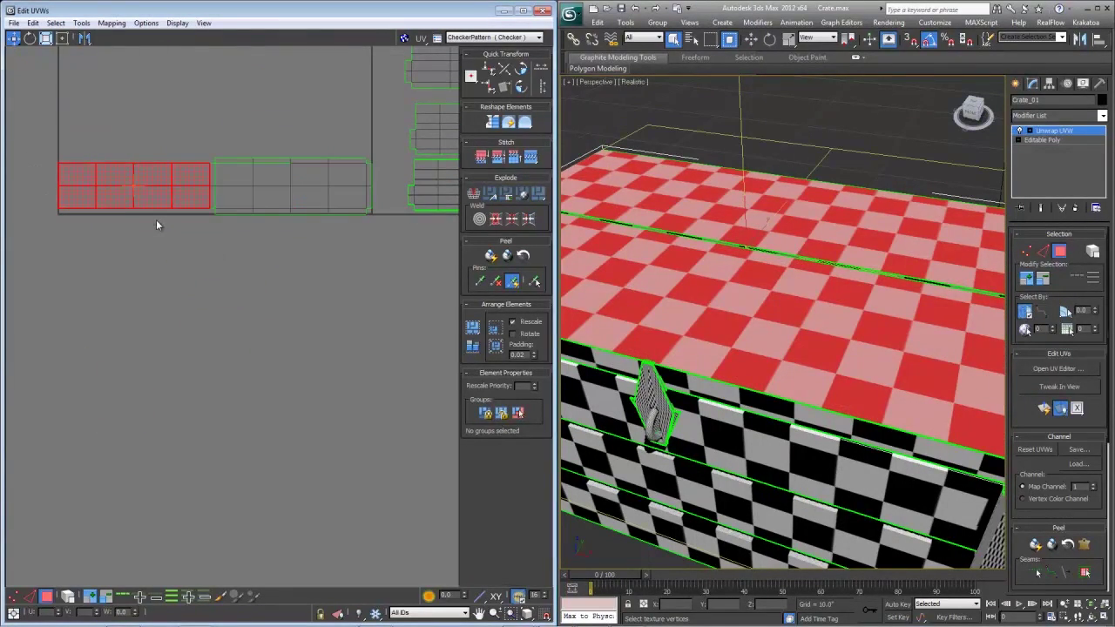
{"action": "right_click", "coordinate": [155, 220]}
{"action": "left_click", "coordinate": [131, 253]}
{"action": "left_click_drag", "start_coordinate": [151, 182], "coordinate": [302, 126]}
{"action": "middle_click_drag", "start_coordinate": [316, 177], "coordinate": [224, 257]}
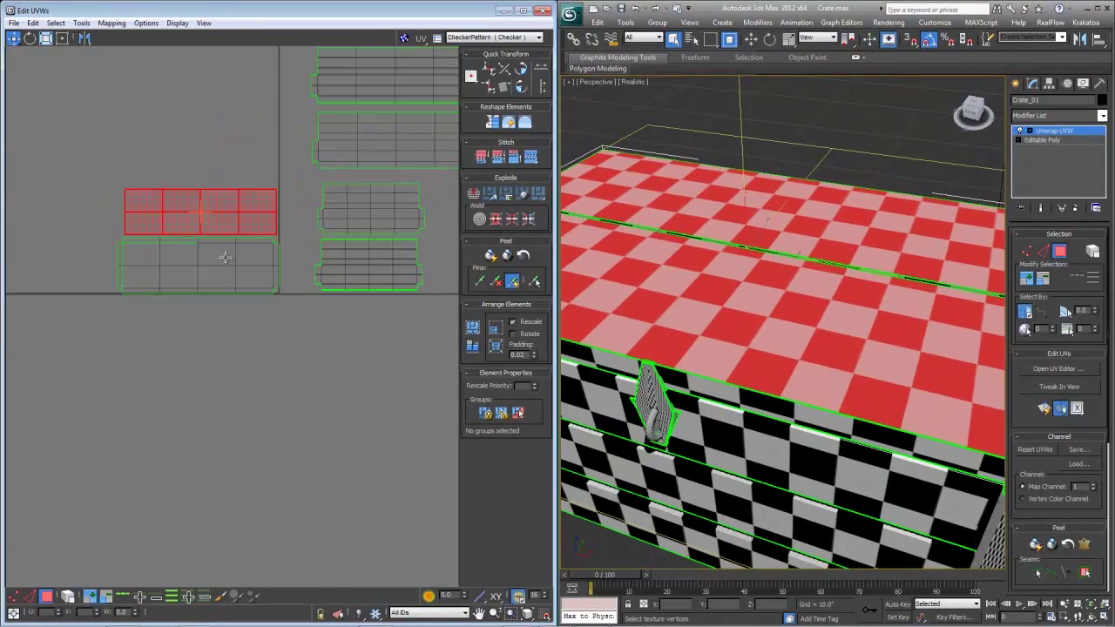
- Rotate the plain lid strip half a turn and weld its lower edge to the tabbed lid strip
{"action": "scroll", "coordinate": [224, 260], "scroll_direction": "up", "scroll_amount": 2}
{"action": "key", "text": "e"}
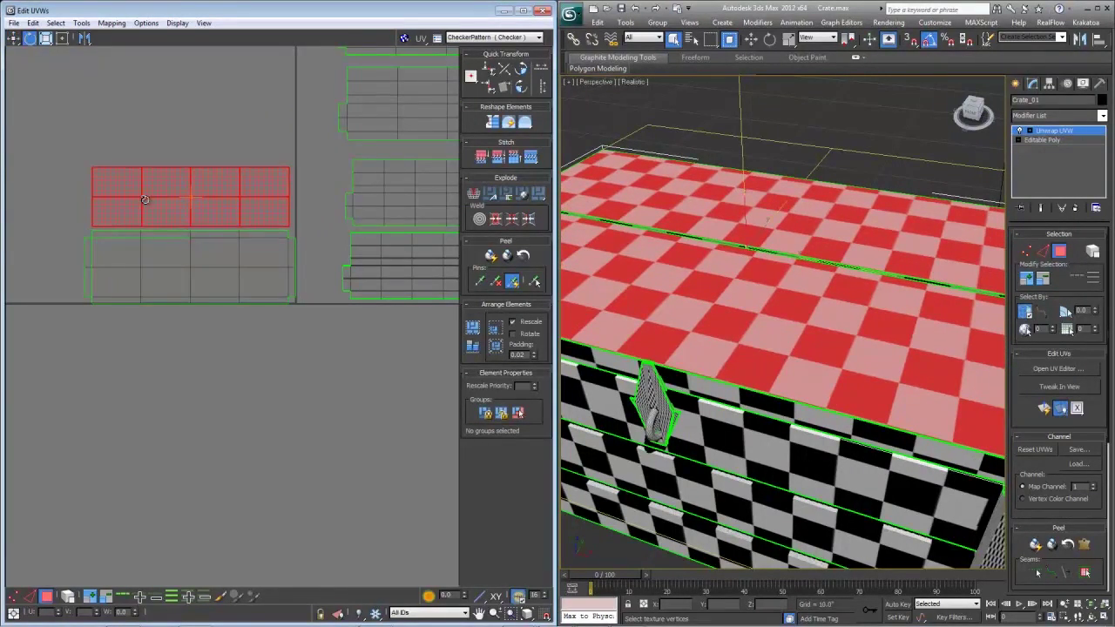
{"action": "left_click_drag", "start_coordinate": [146, 201], "coordinate": [237, 202]}
{"action": "key", "text": "1"}
{"action": "left_click_drag", "start_coordinate": [188, 232], "coordinate": [342, 237]}
{"action": "left_click", "coordinate": [512, 218]}
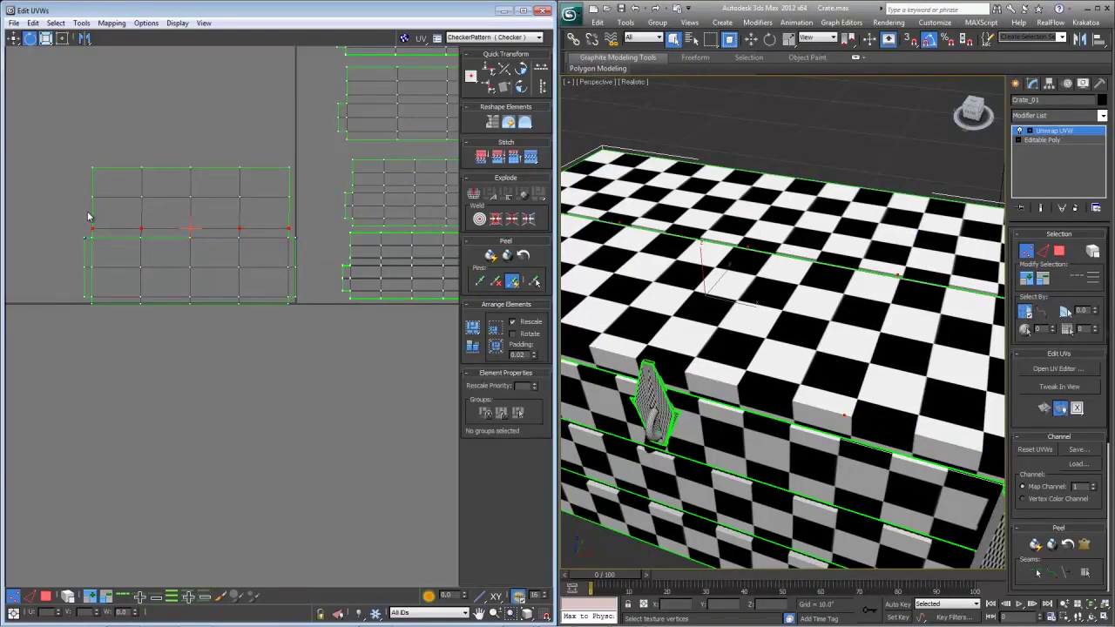
{"action": "left_click_drag", "start_coordinate": [235, 293], "coordinate": [316, 305]}
{"action": "left_click", "coordinate": [512, 221]}
- Relax the complete lid-board UVs by face angles with 100 iterations and an amount of 0.1
{"action": "key", "text": "3"}
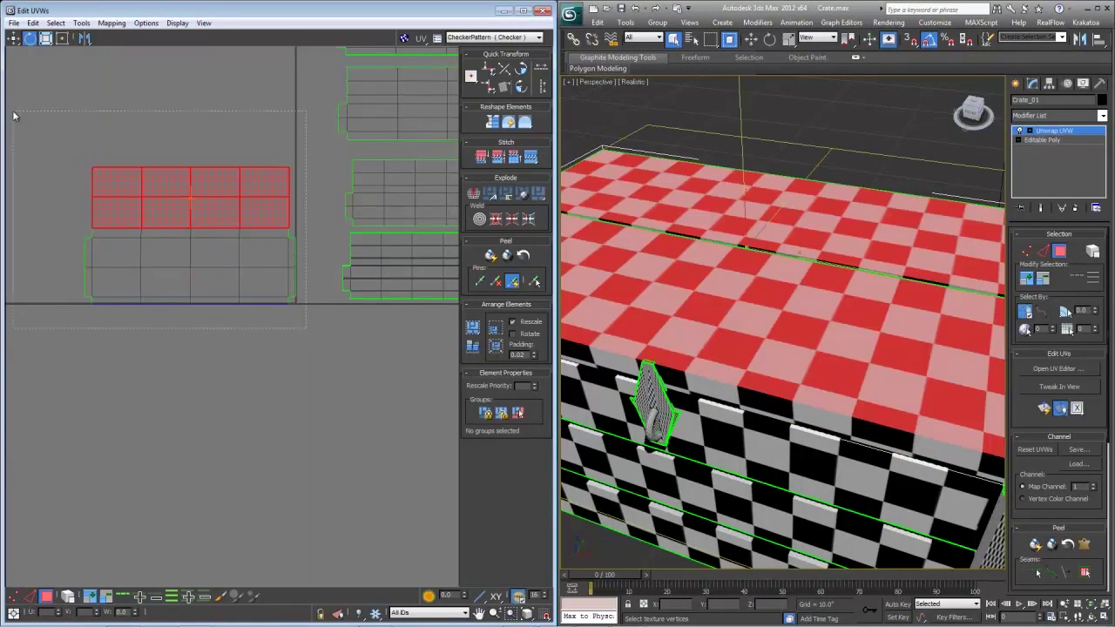
{"action": "left_click_drag", "start_coordinate": [13, 115], "coordinate": [13, 114]}
{"action": "right_click", "coordinate": [184, 223]}
{"action": "left_click", "coordinate": [139, 302]}
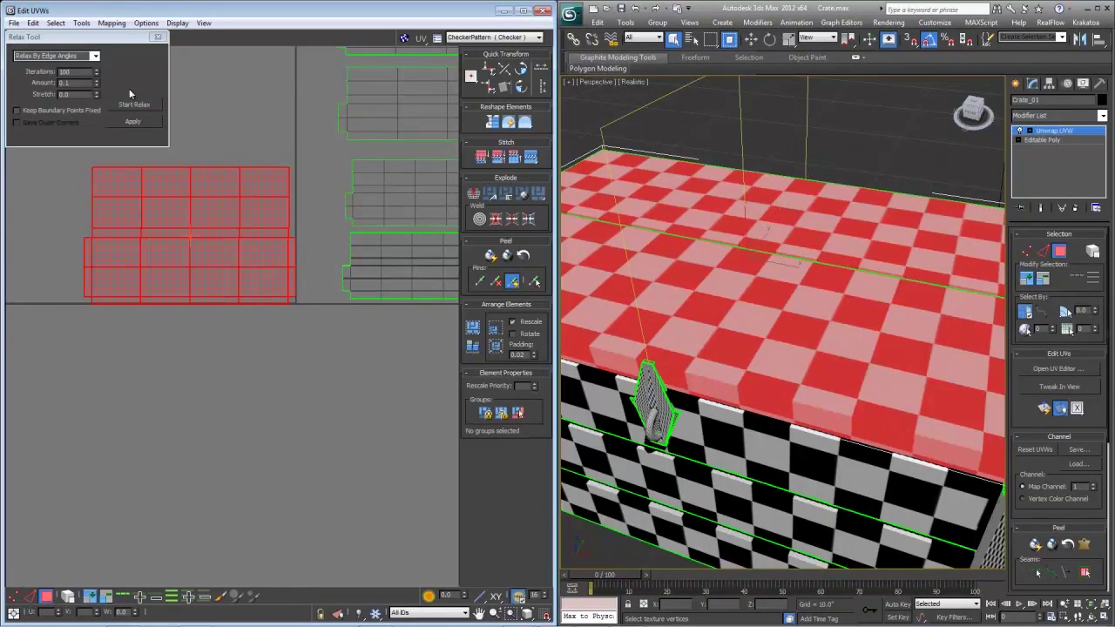
{"action": "left_click", "coordinate": [94, 55]}
{"action": "left_click", "coordinate": [52, 71]}
{"action": "left_click", "coordinate": [135, 103]}
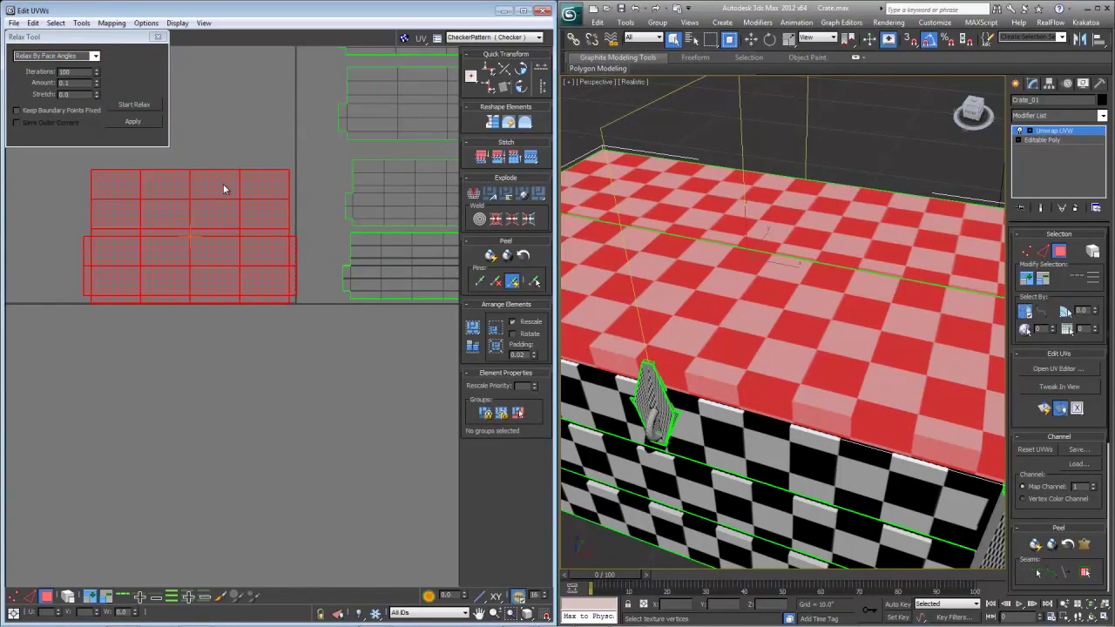
- Move both relaxed lid-board UV shells outside the UV tile and stack them above the finished board shells
{"action": "left_click", "coordinate": [157, 39]}
{"action": "left_click", "coordinate": [214, 214]}
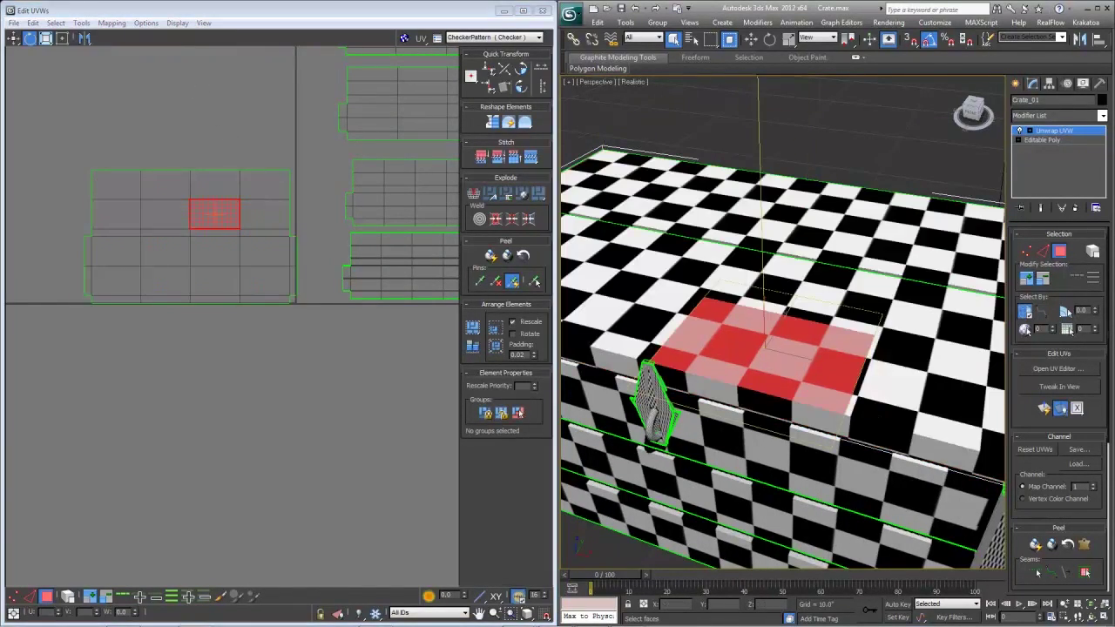
{"action": "double_click", "coordinate": [215, 214]}
{"action": "scroll", "coordinate": [338, 339], "scroll_direction": "down", "scroll_amount": 3}
{"action": "key", "text": "w"}
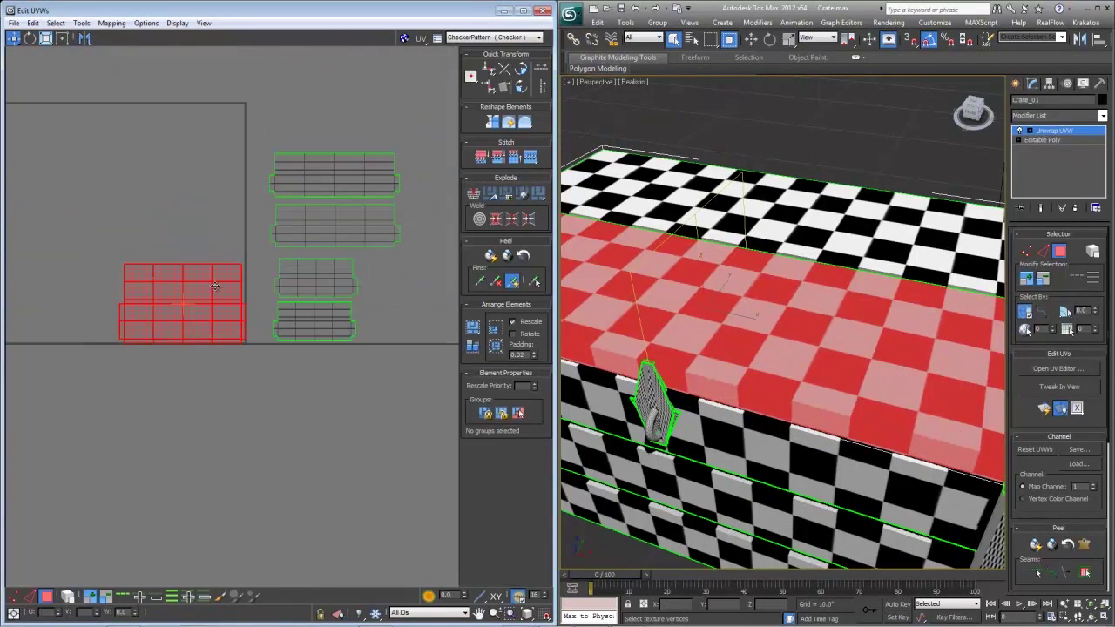
{"action": "left_click_drag", "start_coordinate": [209, 280], "coordinate": [347, 88]}
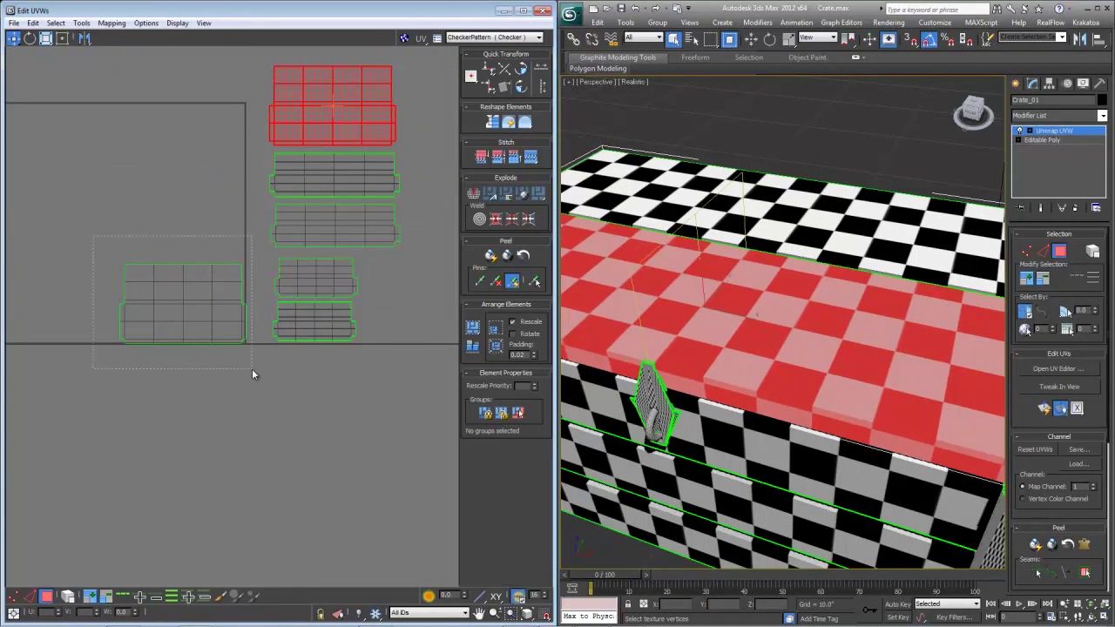
{"action": "left_click_drag", "start_coordinate": [251, 375], "coordinate": [252, 373]}
{"action": "scroll", "coordinate": [180, 326], "scroll_direction": "down", "scroll_amount": 2}
{"action": "left_click_drag", "start_coordinate": [174, 339], "coordinate": [290, 126]}
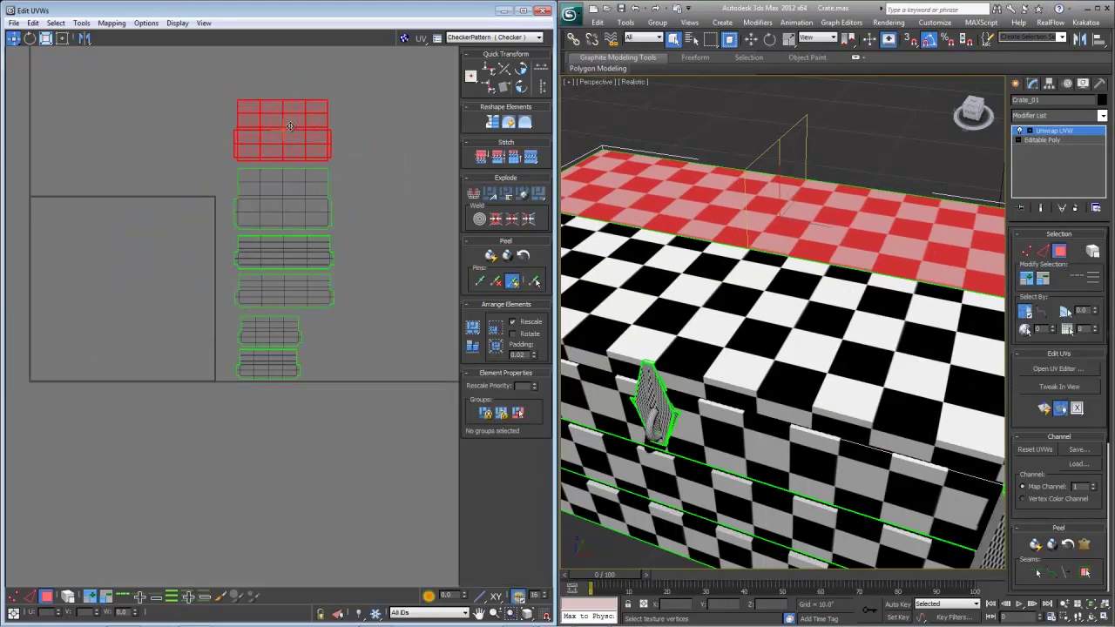
- Examine the crate's checker pattern from several angles, picking one face on each lid board to compare their scale
{"action": "scroll", "coordinate": [770, 309], "scroll_direction": "down", "scroll_amount": 5}
{"action": "middle_click_drag", "start_coordinate": [766, 325], "coordinate": [684, 398], "text": "alt"}
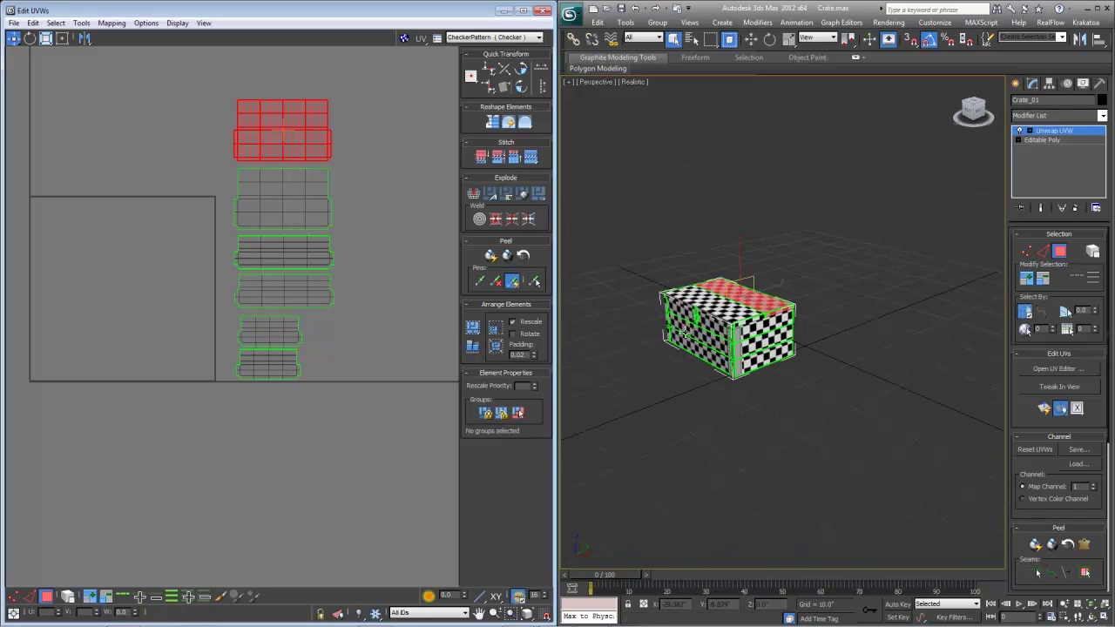
{"action": "middle_click_drag", "start_coordinate": [671, 303], "coordinate": [700, 346], "text": "alt"}
{"action": "scroll", "coordinate": [699, 346], "scroll_direction": "up", "scroll_amount": 5}
{"action": "middle_click_drag", "start_coordinate": [207, 281], "coordinate": [213, 309]}
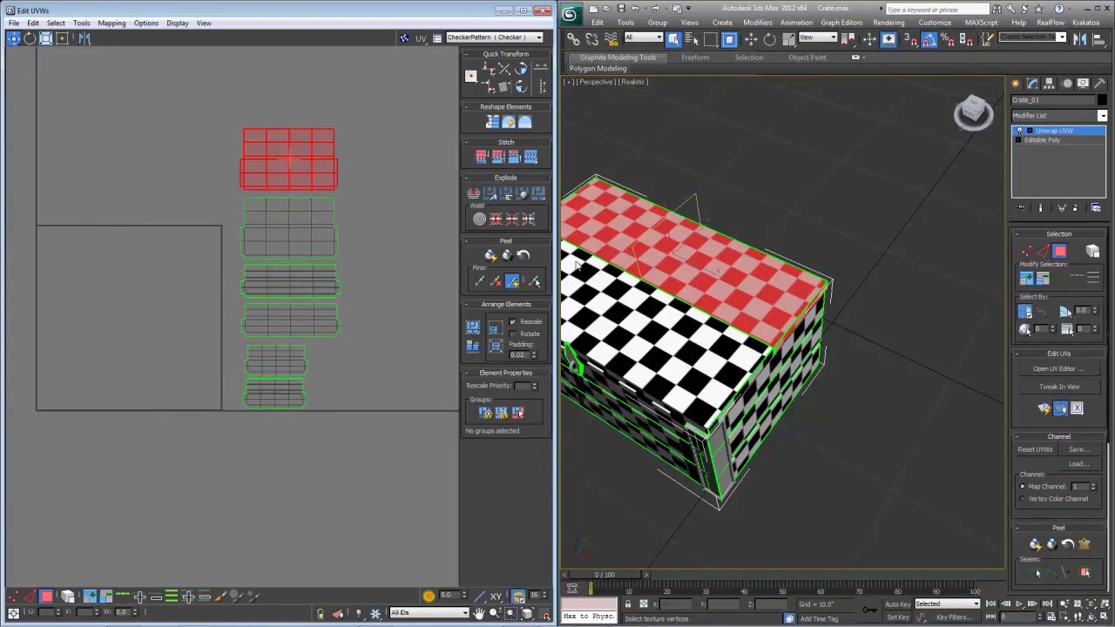
{"action": "left_click", "coordinate": [643, 325]}
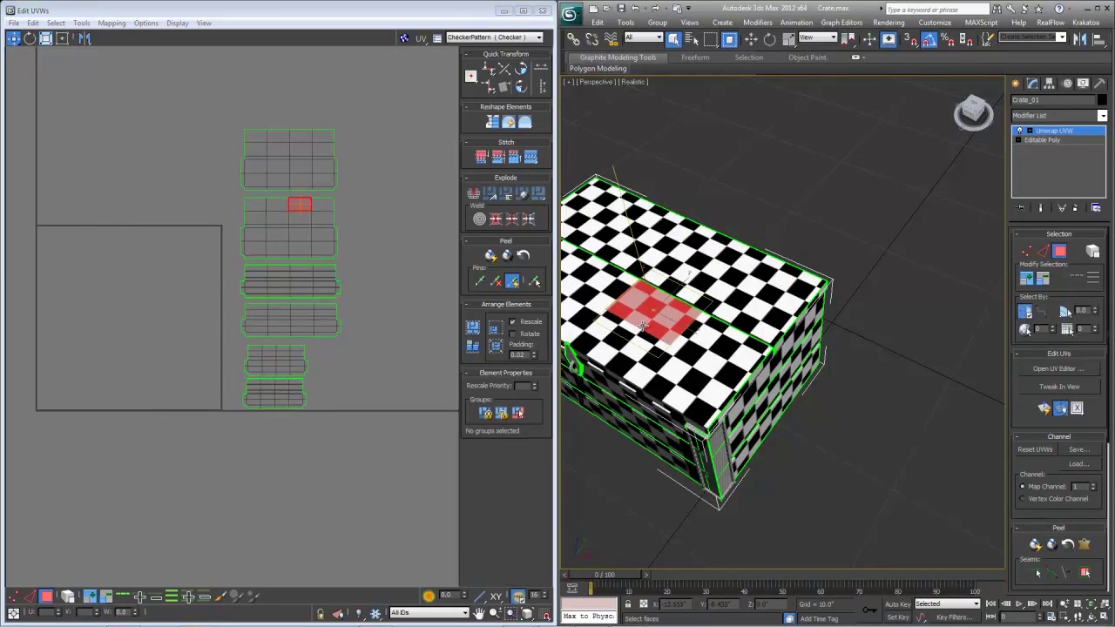
{"action": "left_click", "coordinate": [637, 261]}
- Select the three bottom-board UV clusters and apply Unfold Mapping with Walk to closest face and Normalize Clusters
{"action": "middle_click_drag", "start_coordinate": [242, 318], "coordinate": [285, 279]}
{"action": "scroll", "coordinate": [232, 303], "scroll_direction": "down", "scroll_amount": 5}
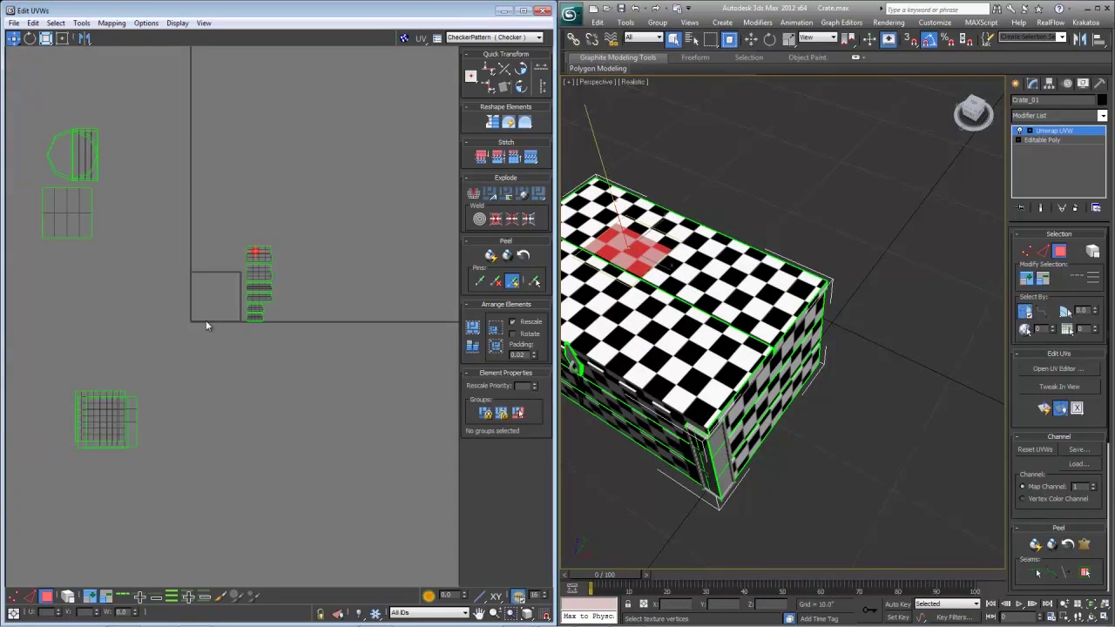
{"action": "left_click_drag", "start_coordinate": [191, 473], "coordinate": [69, 360]}
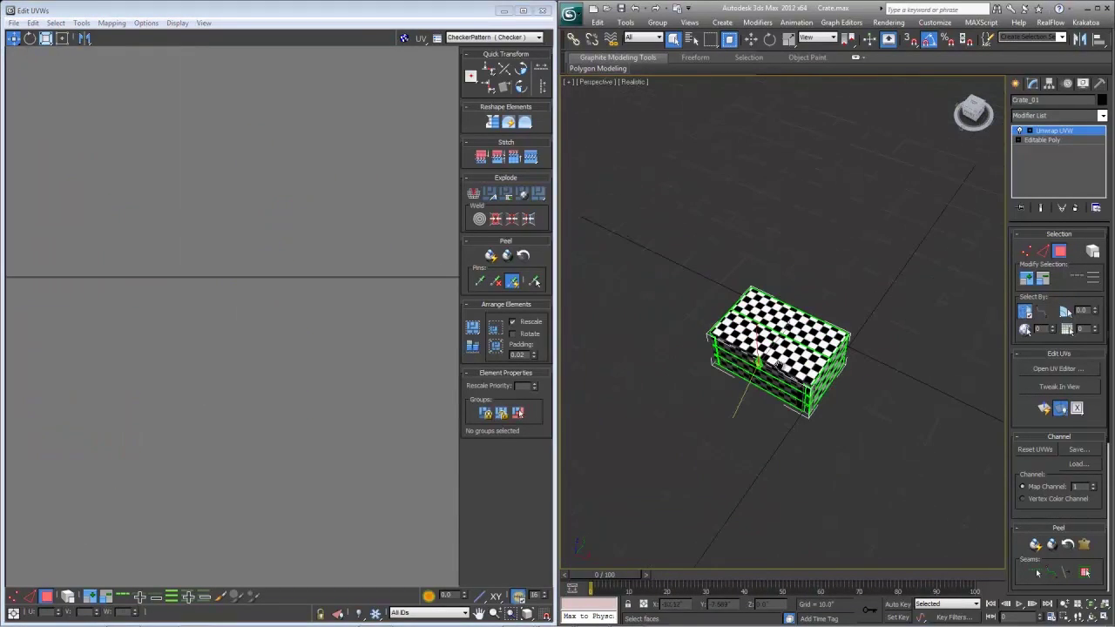
{"action": "scroll", "coordinate": [336, 366], "scroll_direction": "down", "scroll_amount": 5}
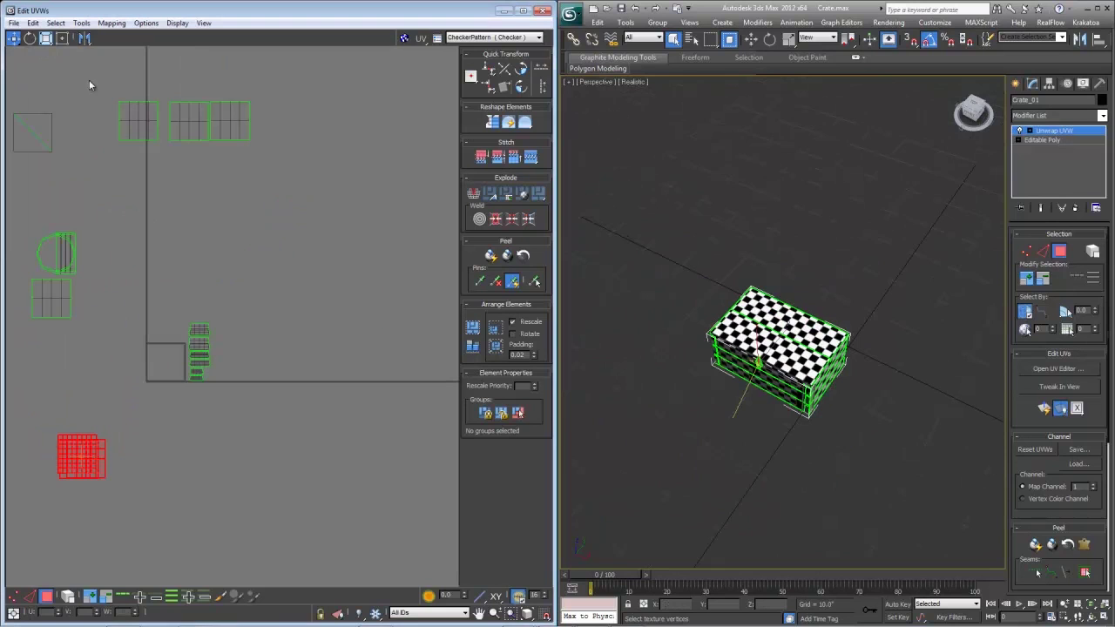
{"action": "left_click_drag", "start_coordinate": [317, 150], "coordinate": [318, 151]}
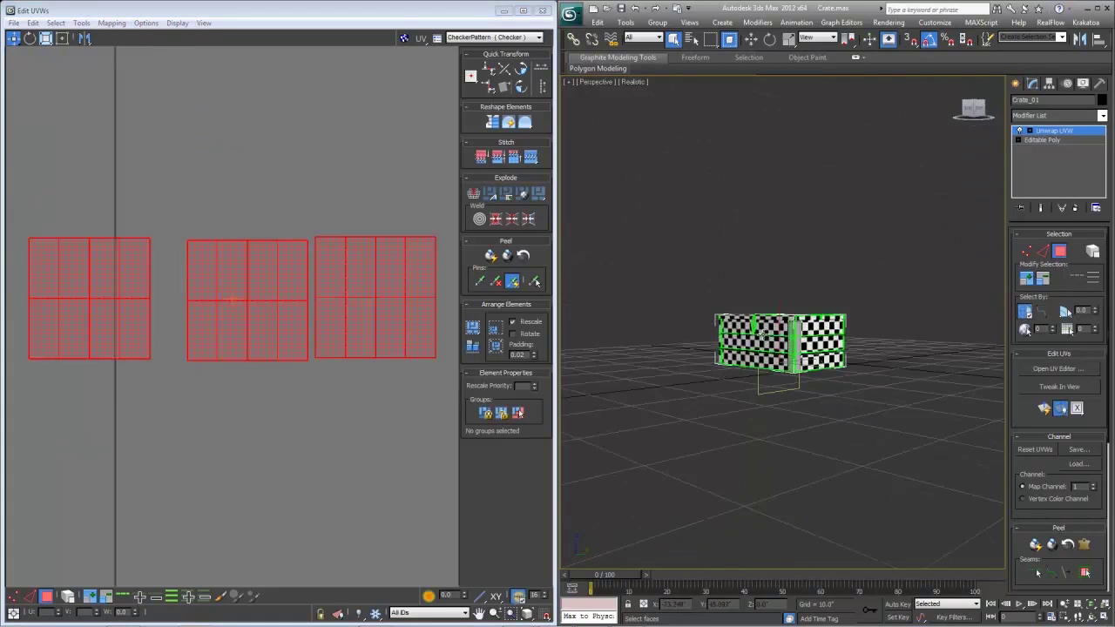
{"action": "left_click", "coordinate": [122, 25]}
{"action": "left_click", "coordinate": [119, 64]}
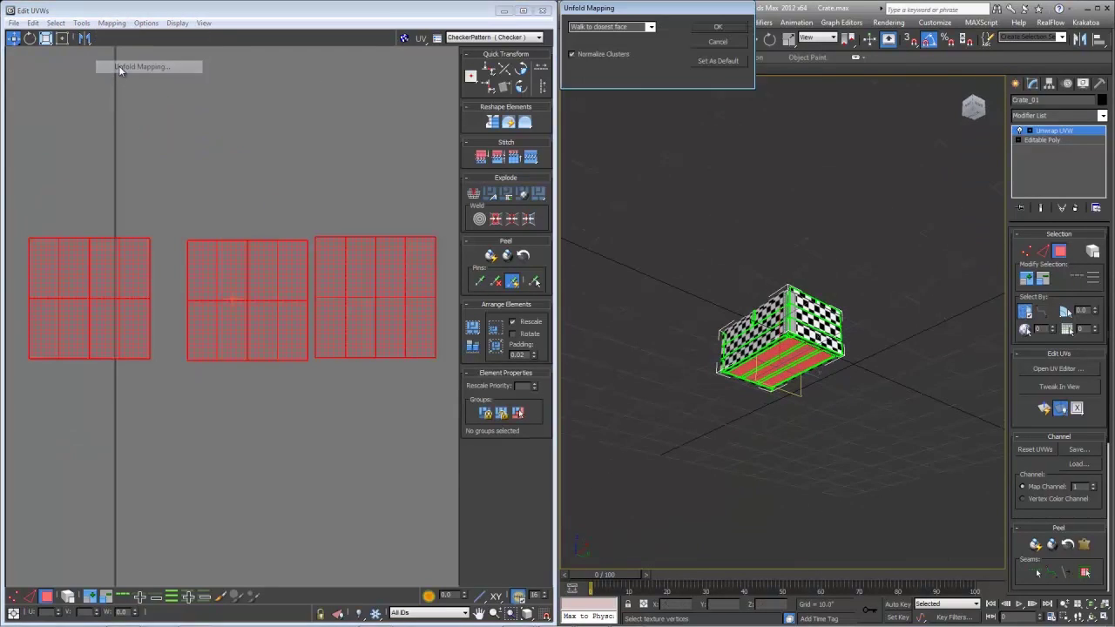
{"action": "key", "text": "Return"}
{"action": "scroll", "coordinate": [261, 375], "scroll_direction": "down", "scroll_amount": 5}
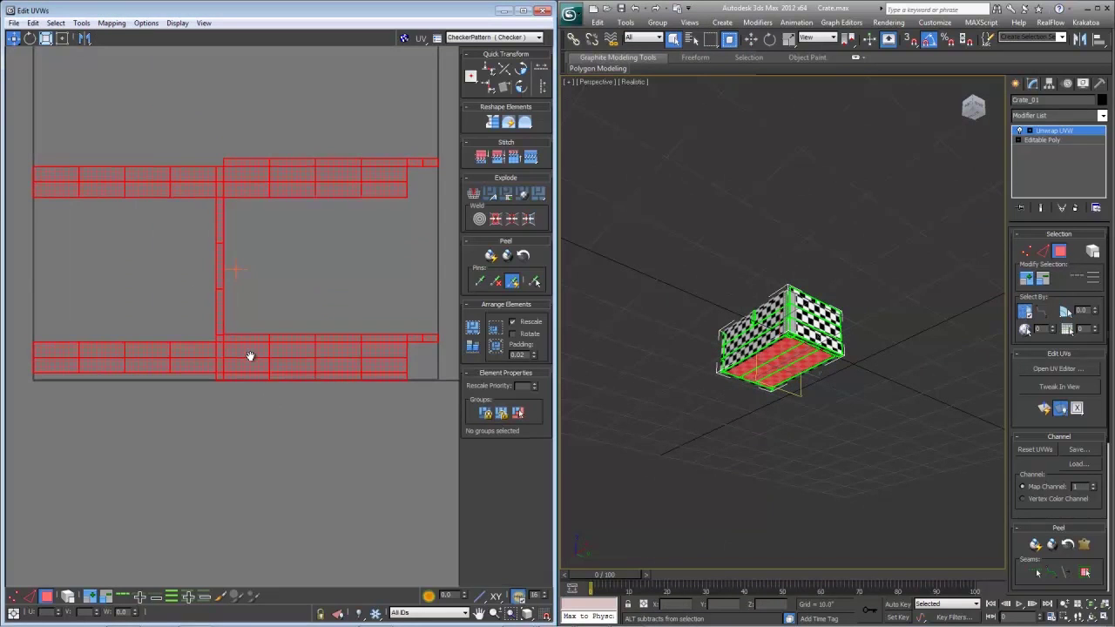
- Try to apply Unfold Mapping to the left bottom board on its own
{"action": "middle_click_drag", "start_coordinate": [850, 398], "coordinate": [757, 389], "text": "alt"}
{"action": "scroll", "coordinate": [840, 412], "scroll_direction": "up", "scroll_amount": 5}
{"action": "left_click", "coordinate": [745, 385]}
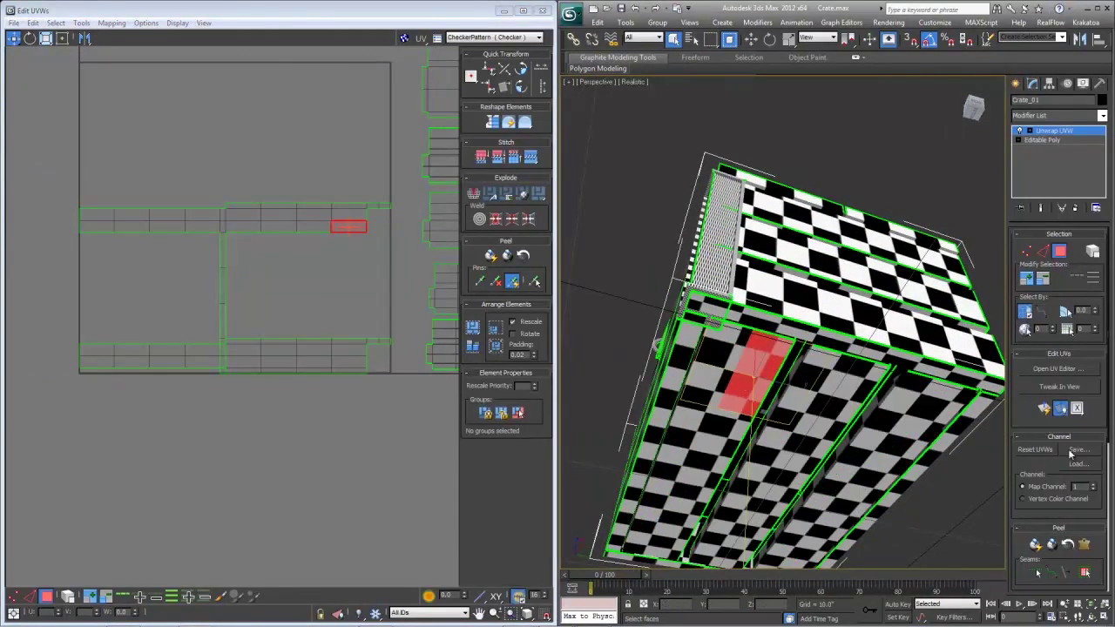
{"action": "left_click", "coordinate": [1085, 573]}
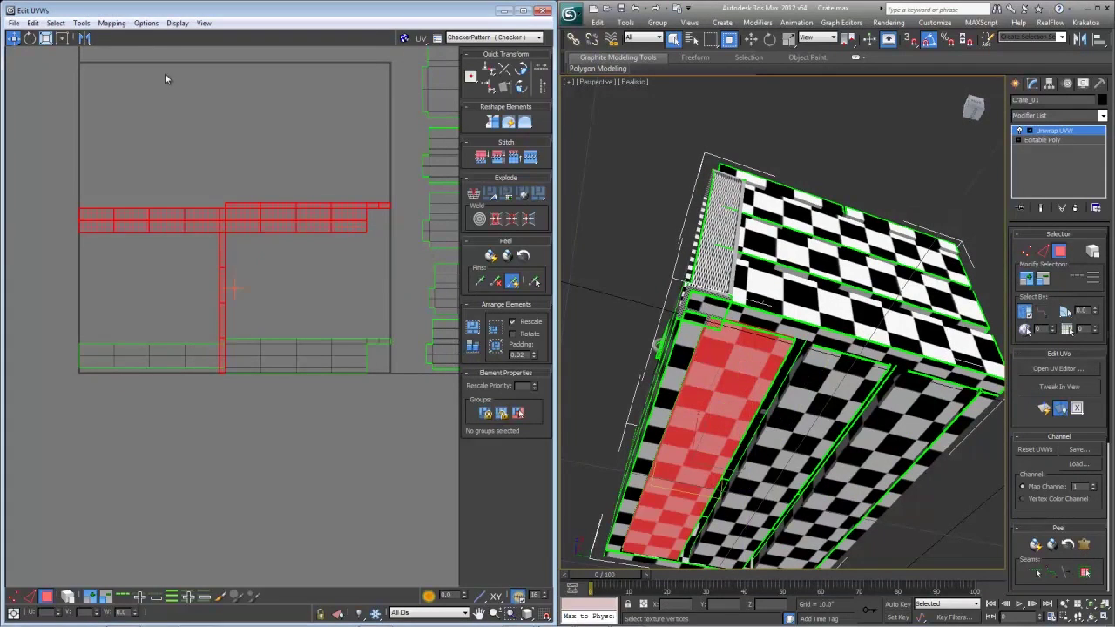
{"action": "left_click", "coordinate": [116, 23]}
{"action": "left_click", "coordinate": [119, 65]}
{"action": "key", "text": "Return"}
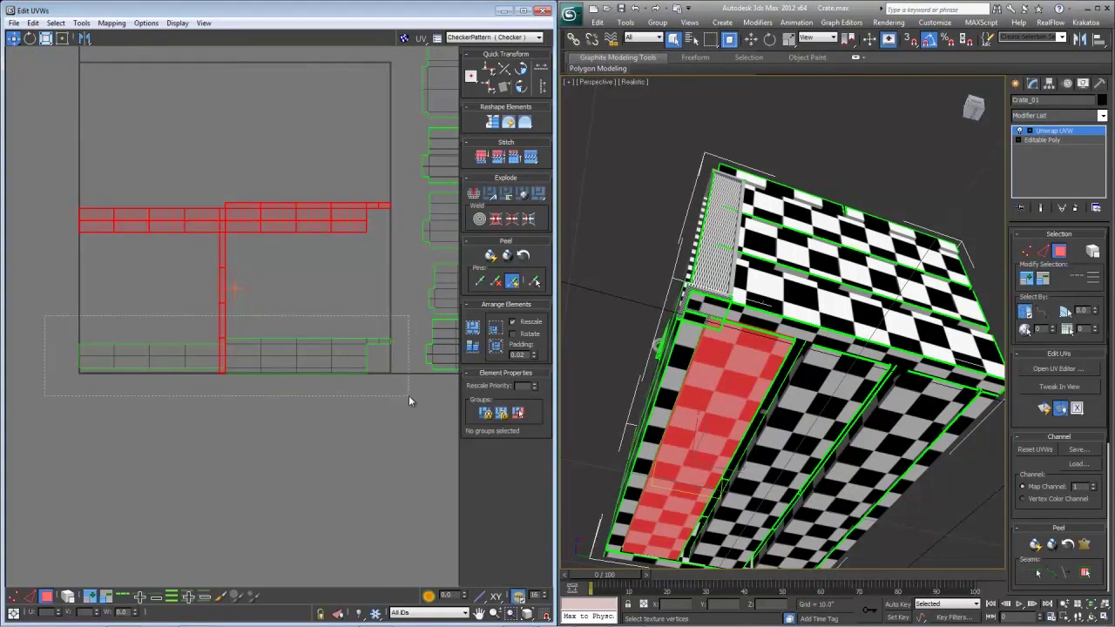
- Separate the right bottom board's UVs from the overlapping vertical strip and move them to the UV tile's upper edge
{"action": "left_click_drag", "start_coordinate": [408, 396], "coordinate": [408, 396]}
{"action": "left_click_drag", "start_coordinate": [252, 353], "coordinate": [253, 467]}
{"action": "key", "text": "ctrl+z"}
{"action": "left_click_drag", "start_coordinate": [214, 317], "coordinate": [261, 431], "text": "alt"}
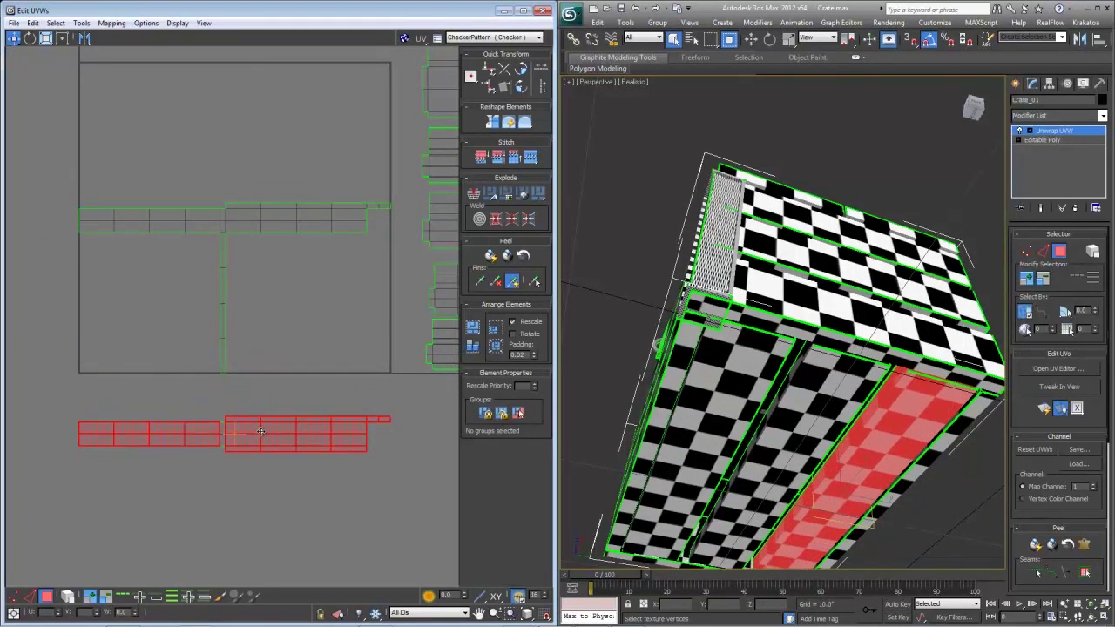
{"action": "left_click_drag", "start_coordinate": [420, 492], "coordinate": [433, 488]}
{"action": "scroll", "coordinate": [286, 437], "scroll_direction": "down", "scroll_amount": 2}
{"action": "left_click", "coordinate": [333, 411]}
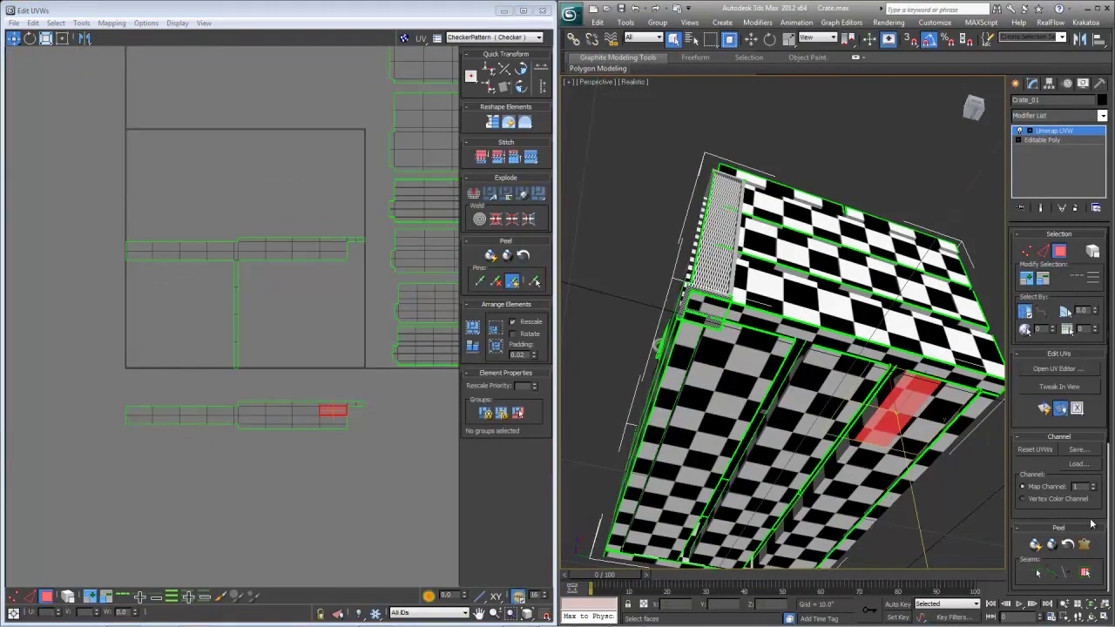
{"action": "left_click", "coordinate": [1086, 576]}
{"action": "left_click_drag", "start_coordinate": [243, 403], "coordinate": [242, 118], "text": "shift"}
- Select the complete middle bottom board and move its UVs straight down below the UV tile
{"action": "left_click", "coordinate": [305, 250]}
{"action": "left_click", "coordinate": [1085, 576]}
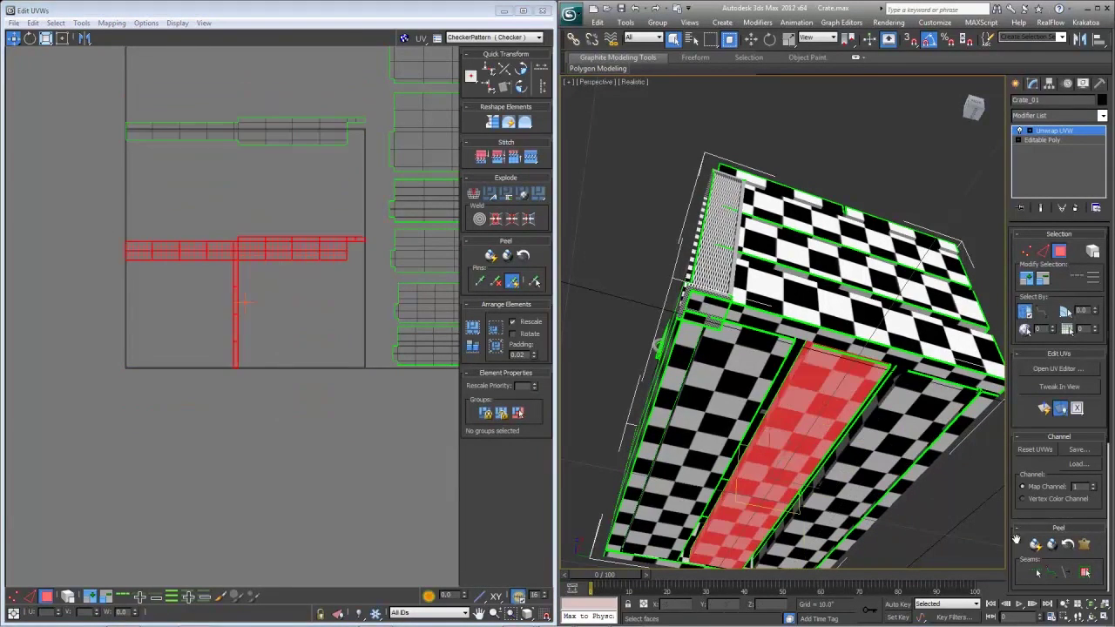
{"action": "left_click_drag", "start_coordinate": [278, 281], "coordinate": [278, 432], "text": "shift"}
- Break the vertical strip off the left bottom board's UVs, turn it horizontal and weld it beneath the right half
{"action": "left_click_drag", "start_coordinate": [110, 209], "coordinate": [366, 364]}
{"action": "scroll", "coordinate": [311, 328], "scroll_direction": "up", "scroll_amount": 2}
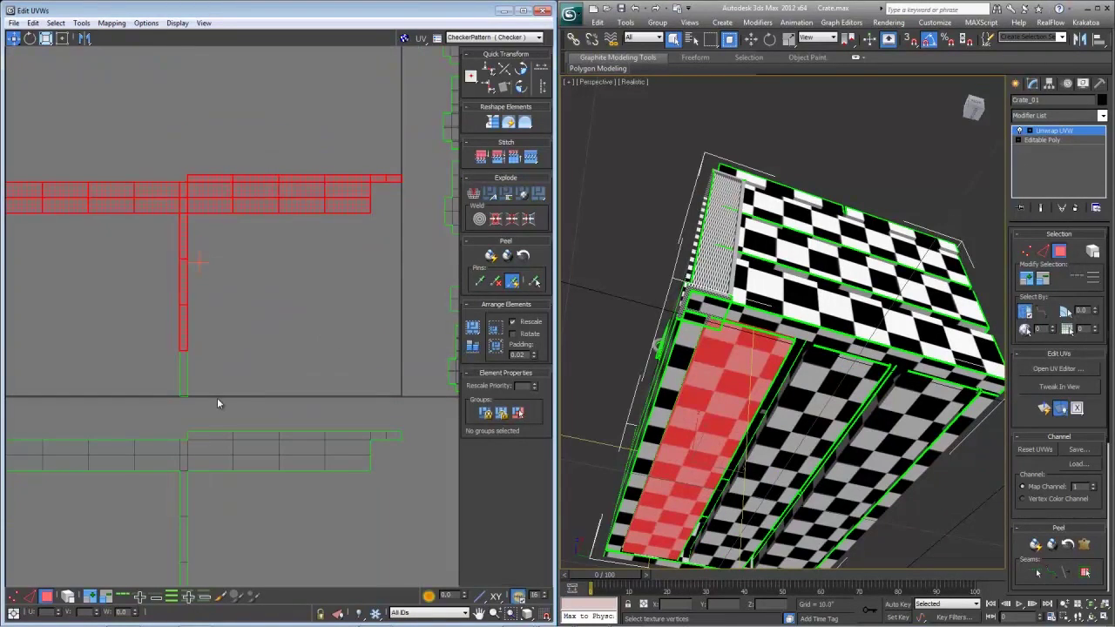
{"action": "left_click_drag", "start_coordinate": [216, 398], "coordinate": [184, 218]}
{"action": "right_click", "coordinate": [145, 218]}
{"action": "left_click", "coordinate": [153, 264]}
{"action": "key", "text": "w"}
{"action": "key", "text": "1"}
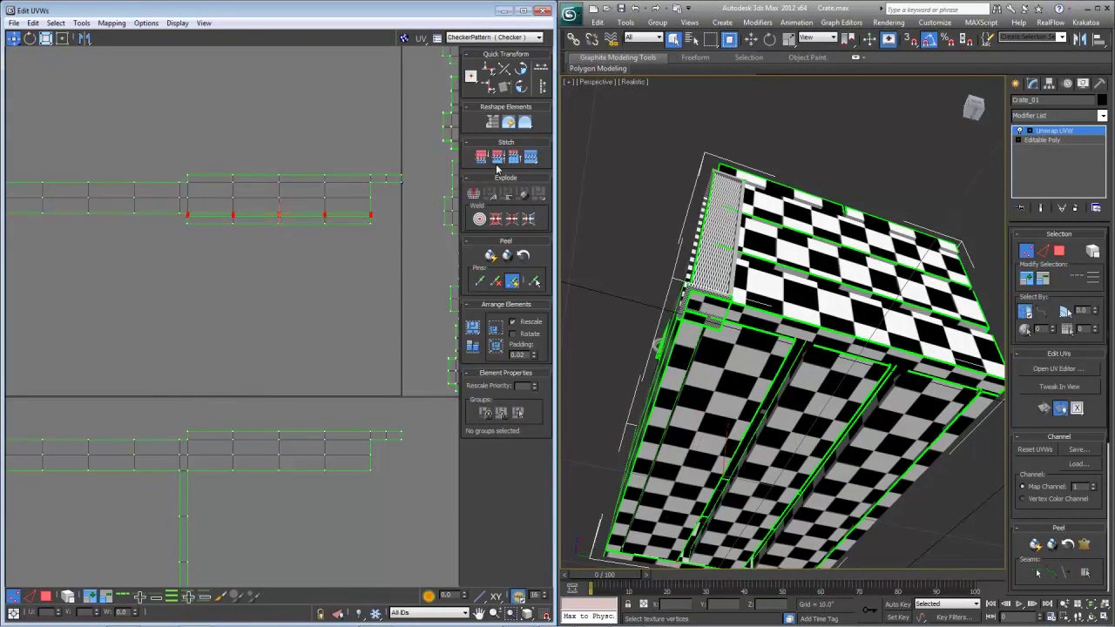
{"action": "key", "text": "3"}
- Break the left half of that board's UV shell off and place it directly below the right half
{"action": "scroll", "coordinate": [195, 205], "scroll_direction": "down", "scroll_amount": 3}
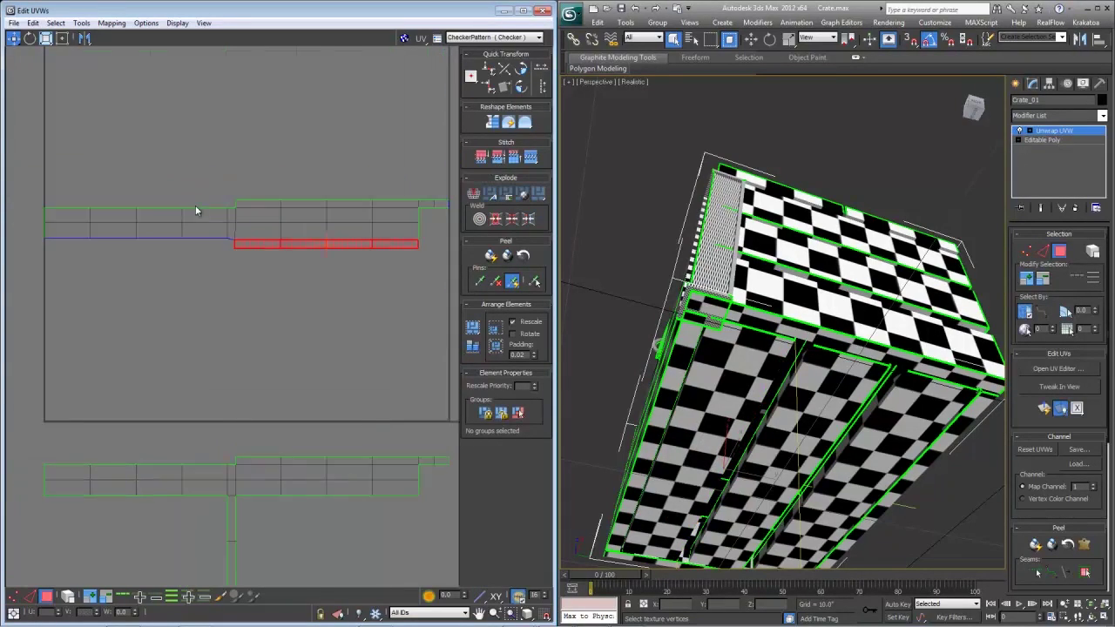
{"action": "left_click_drag", "start_coordinate": [223, 255], "coordinate": [221, 253]}
{"action": "right_click", "coordinate": [200, 242]}
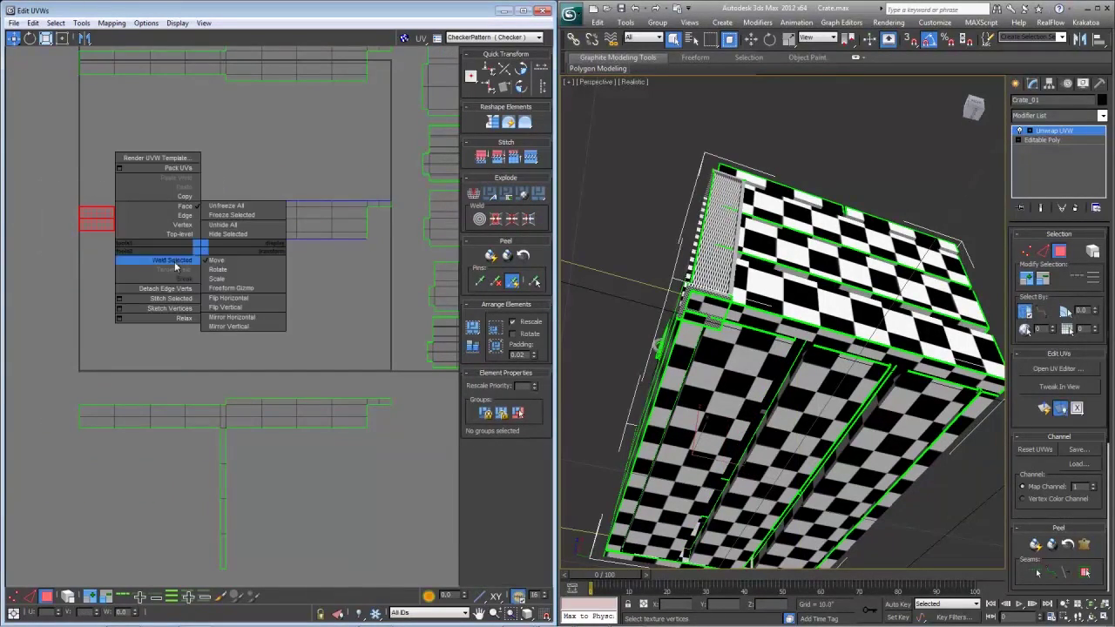
{"action": "left_click", "coordinate": [162, 288]}
{"action": "right_click", "coordinate": [168, 225]}
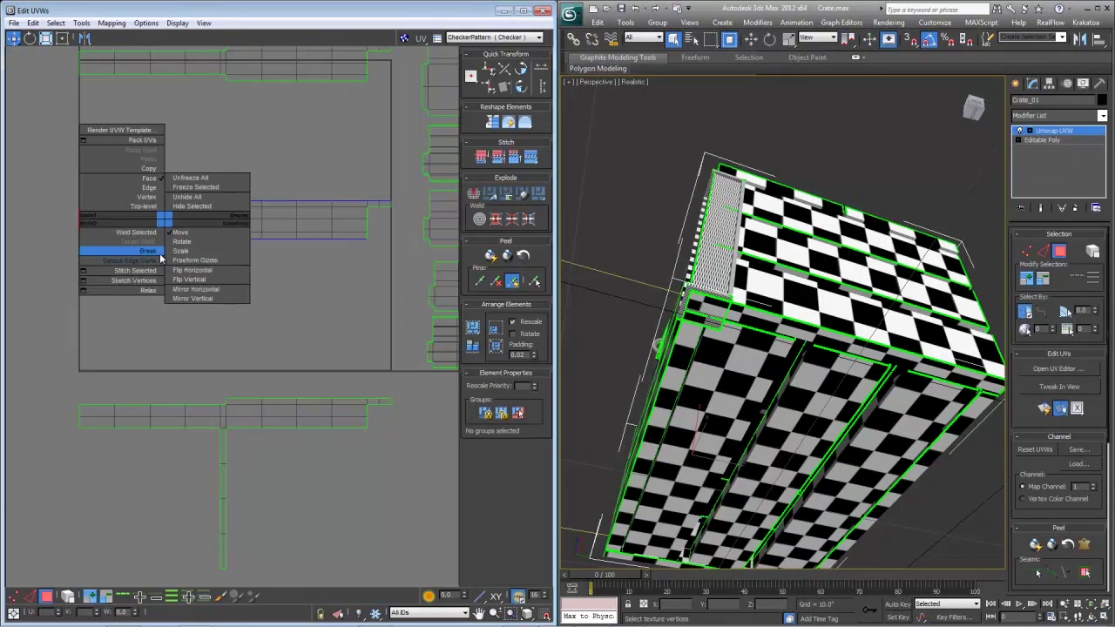
{"action": "left_click", "coordinate": [142, 252]}
{"action": "left_click_drag", "start_coordinate": [155, 212], "coordinate": [305, 251]}
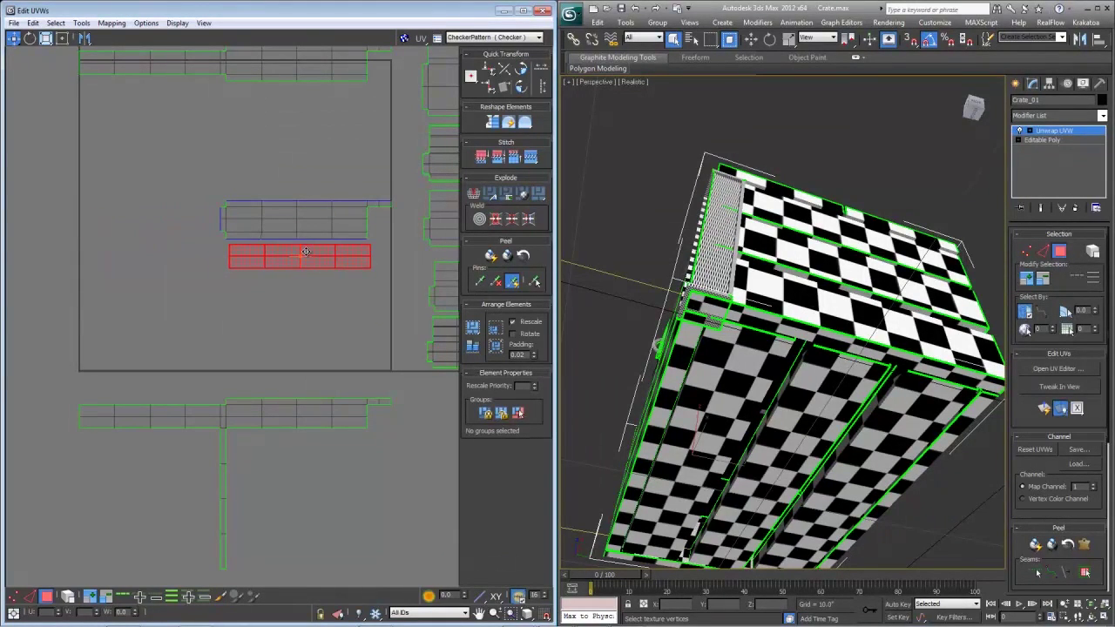
- Rotate the detached half of the board half a turn and weld its upper edge to the main UV piece
{"action": "key", "text": "1"}
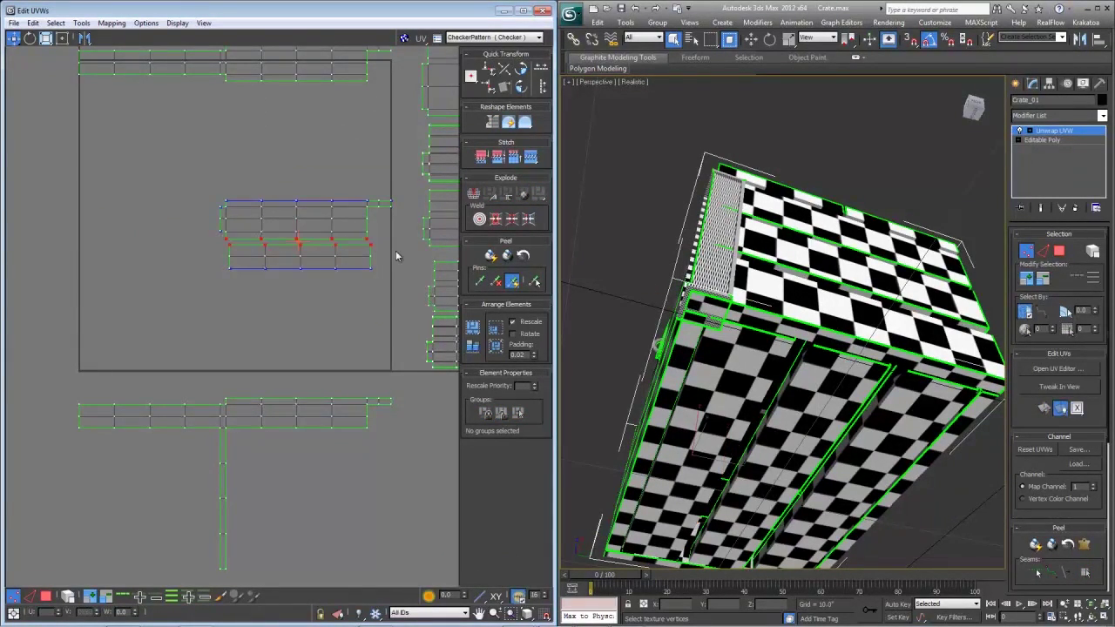
{"action": "key", "text": "3"}
{"action": "key", "text": "e"}
{"action": "left_click_drag", "start_coordinate": [386, 257], "coordinate": [274, 256]}
{"action": "key", "text": "w"}
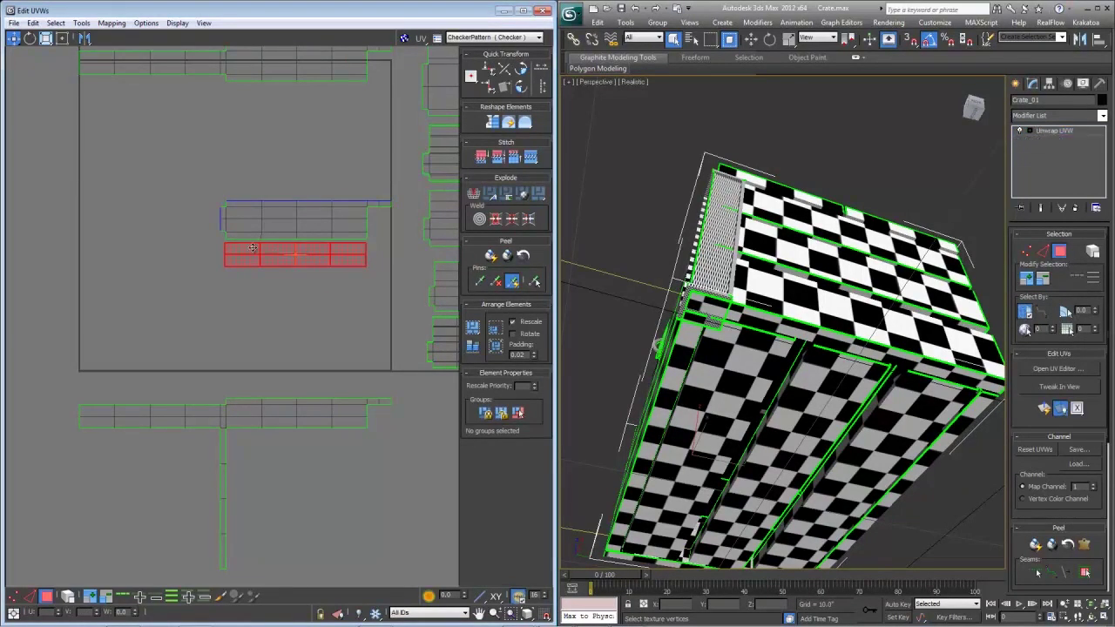
{"action": "key", "text": "1"}
{"action": "left_click", "coordinate": [298, 254]}
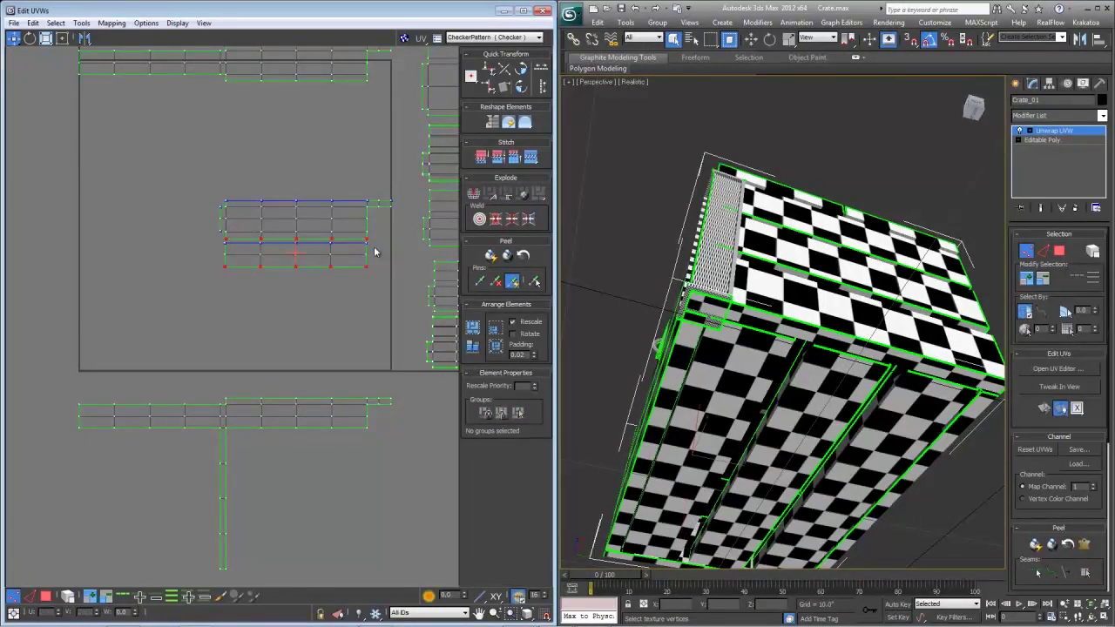
{"action": "left_click_drag", "start_coordinate": [320, 246], "coordinate": [219, 239]}
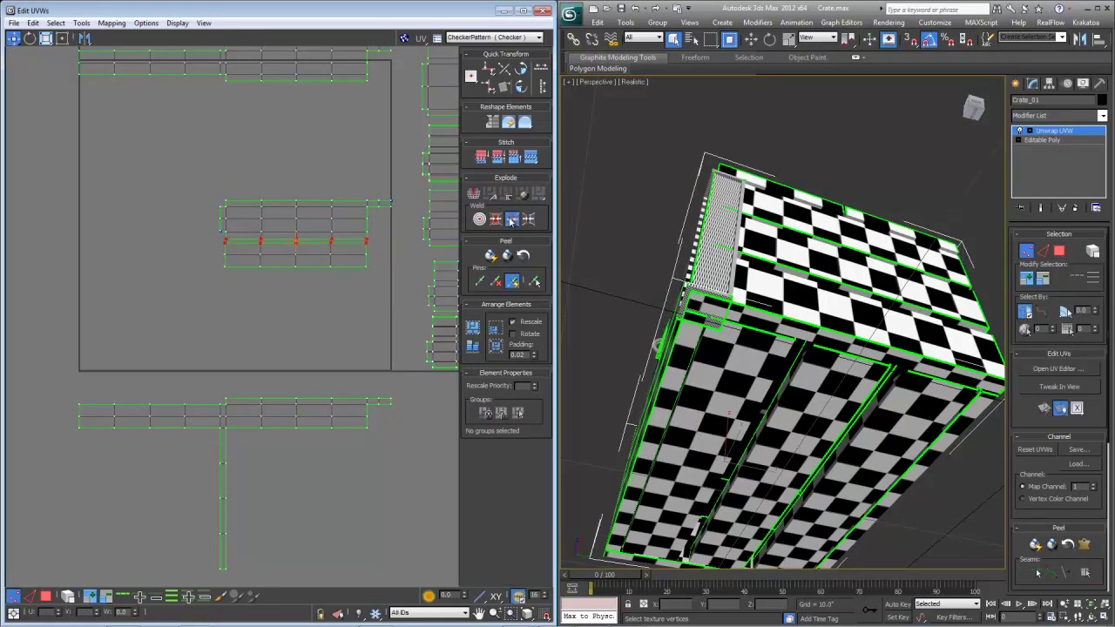
{"action": "left_click", "coordinate": [511, 220]}
- Break the small end tab off the board's upper corner and rotate it a quarter turn to stand upright
{"action": "middle_click_drag", "start_coordinate": [362, 233], "coordinate": [306, 250]}
{"action": "key", "text": "3"}
{"action": "left_click", "coordinate": [319, 222]}
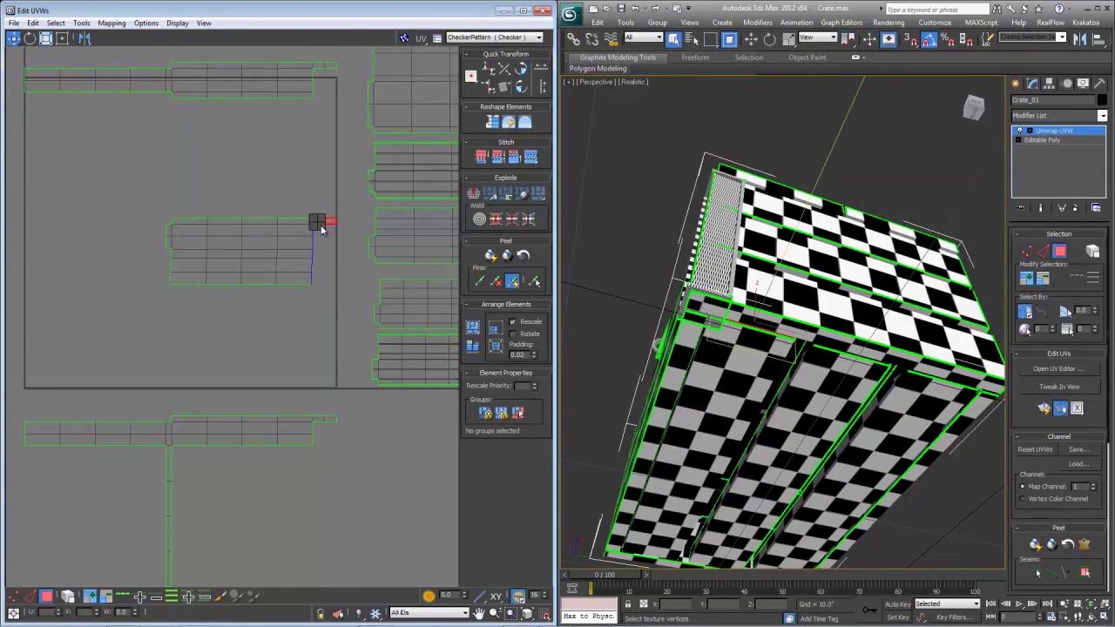
{"action": "right_click", "coordinate": [318, 221]}
{"action": "left_click", "coordinate": [288, 257]}
{"action": "key", "text": "e"}
{"action": "left_click_drag", "start_coordinate": [341, 219], "coordinate": [326, 228]}
- Place the upright tab against the board's right edge and weld their adjoining vertices
{"action": "key", "text": "w"}
{"action": "scroll", "coordinate": [318, 235], "scroll_direction": "up", "scroll_amount": 4}
{"action": "key", "text": "1"}
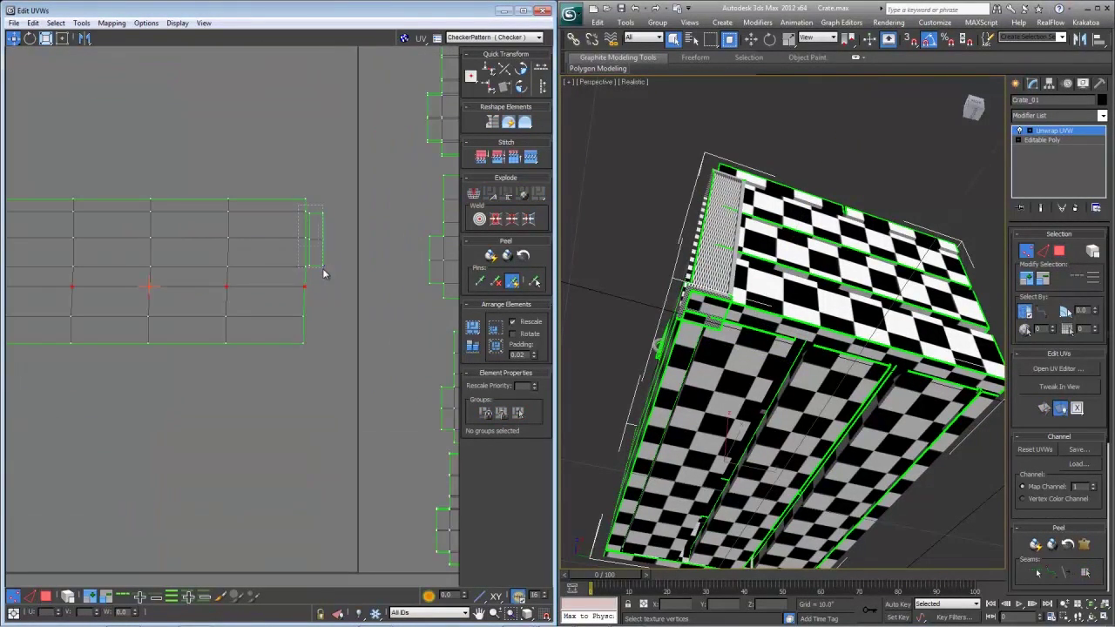
{"action": "left_click_drag", "start_coordinate": [318, 272], "coordinate": [319, 277]}
- Relax the left bottom board's complete UV shell by face angles with 100 iterations and an amount of 0.1
{"action": "scroll", "coordinate": [348, 262], "scroll_direction": "down", "scroll_amount": 6}
{"action": "key", "text": "3"}
{"action": "right_click", "coordinate": [229, 223]}
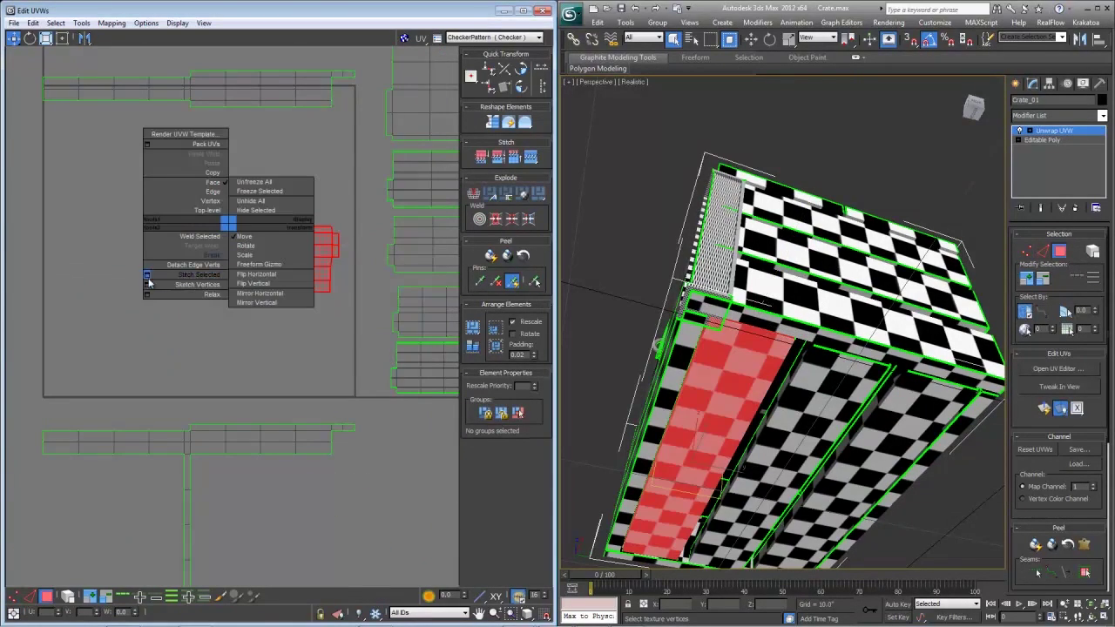
{"action": "left_click", "coordinate": [147, 294]}
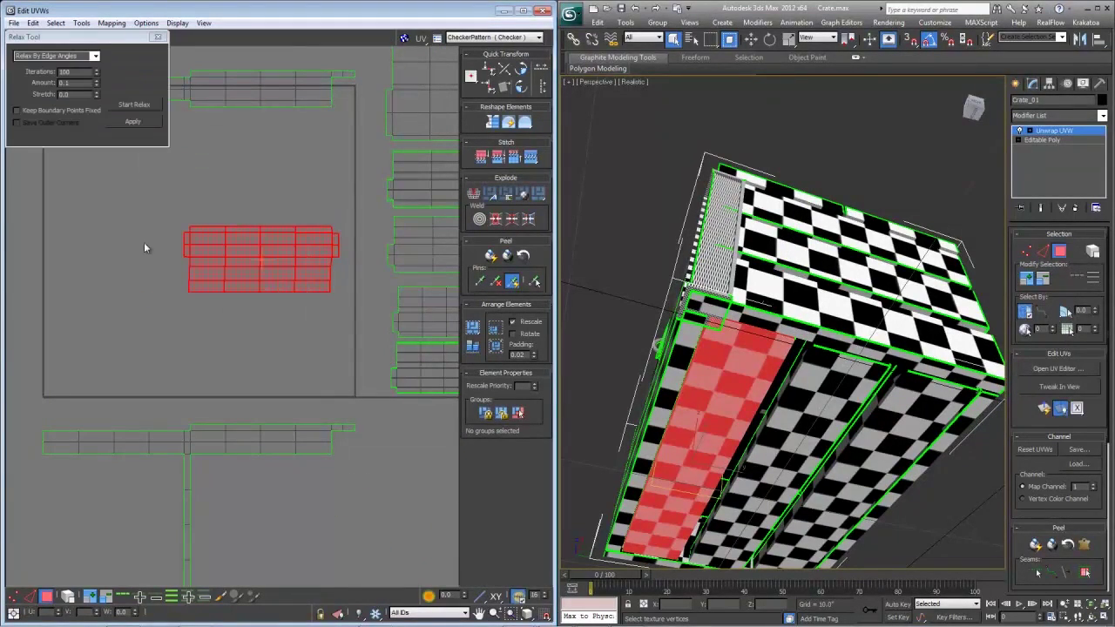
{"action": "left_click", "coordinate": [96, 56]}
{"action": "left_click", "coordinate": [64, 67]}
{"action": "left_click", "coordinate": [130, 105]}
{"action": "left_click", "coordinate": [158, 38]}
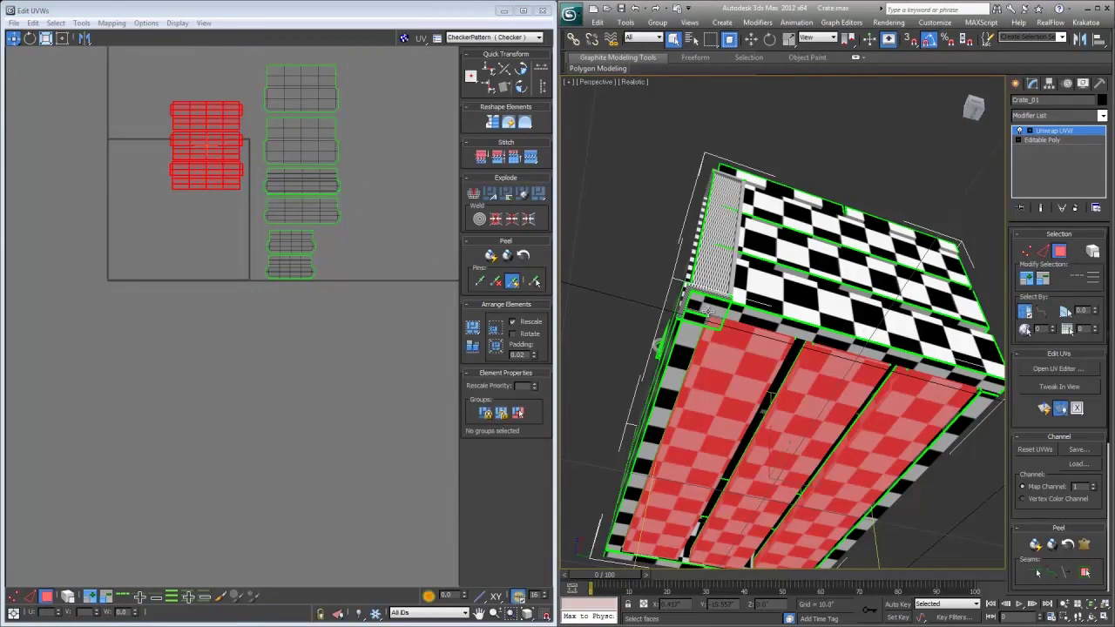
{"action": "mouse_move", "coordinate": [709, 312]}
{"action": "middle_mouse_down", "text": "alt"}
{"action": "mouse_move", "coordinate": [752, 305]}
{"action": "mouse_move", "coordinate": [716, 292]}
{"action": "middle_mouse_up", "text": "alt"}
{"action": "scroll", "coordinate": [753, 305], "scroll_direction": "down", "scroll_amount": 4}
{"action": "middle_click_drag", "start_coordinate": [178, 200], "coordinate": [221, 317]}
{"action": "scroll", "coordinate": [221, 317], "scroll_direction": "up", "scroll_amount": 4}
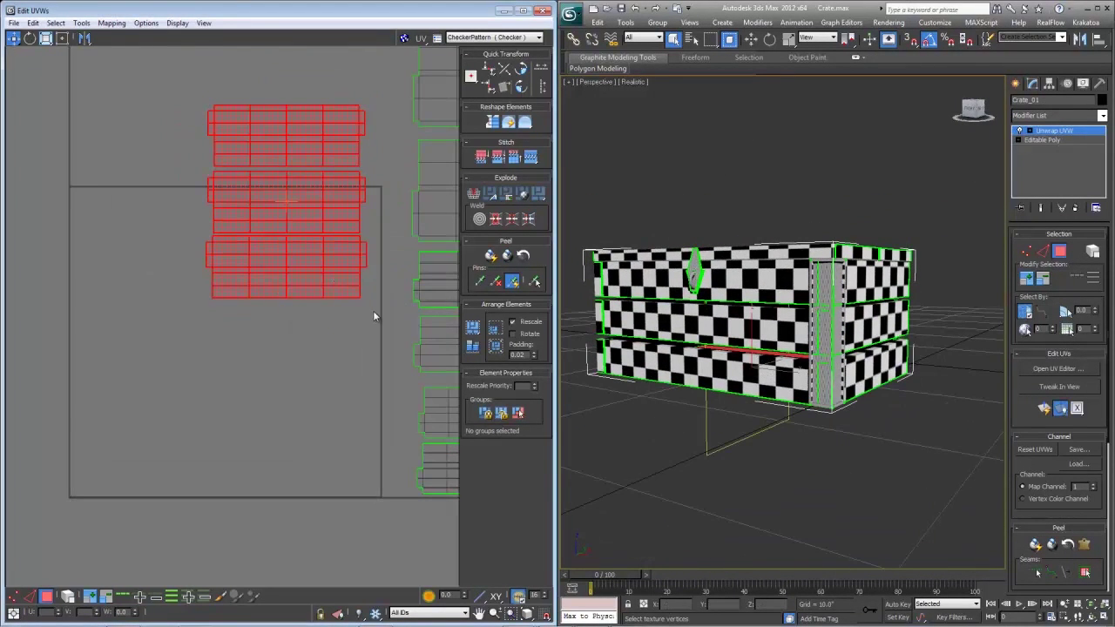
- Stack the lowest bottom-board UV shell onto the middle bottom-board shell so their outlines line up
{"action": "left_click_drag", "start_coordinate": [372, 310], "coordinate": [180, 231]}
{"action": "scroll", "coordinate": [180, 231], "scroll_direction": "up", "scroll_amount": 3}
{"action": "left_click_drag", "start_coordinate": [307, 248], "coordinate": [299, 149]}
{"action": "middle_click_drag", "start_coordinate": [300, 149], "coordinate": [219, 184]}
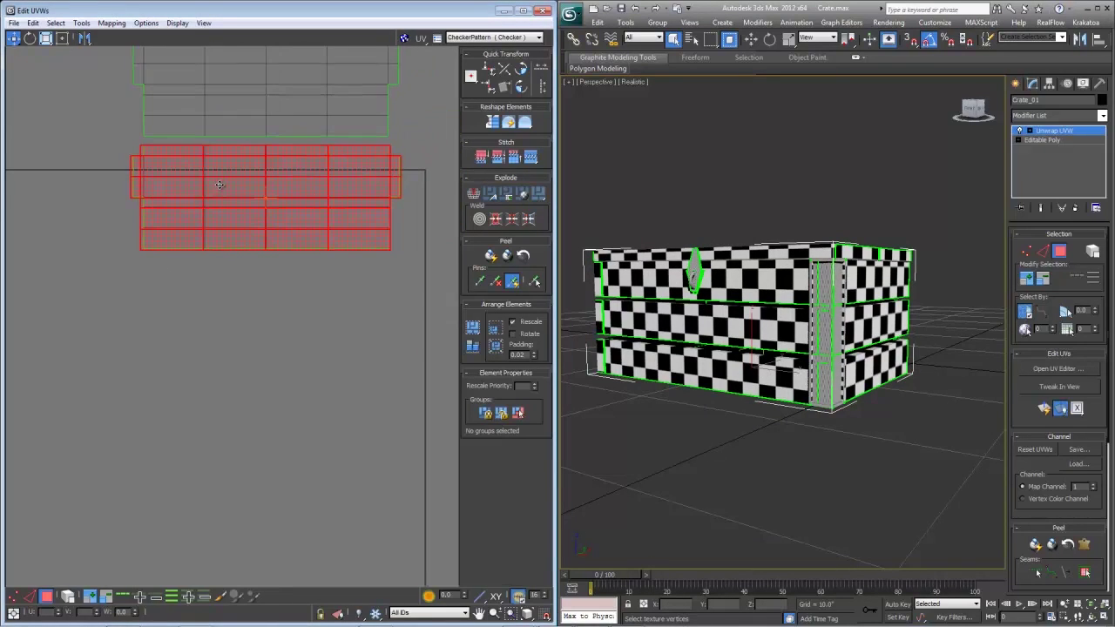
{"action": "left_click_drag", "start_coordinate": [218, 174], "coordinate": [221, 174]}
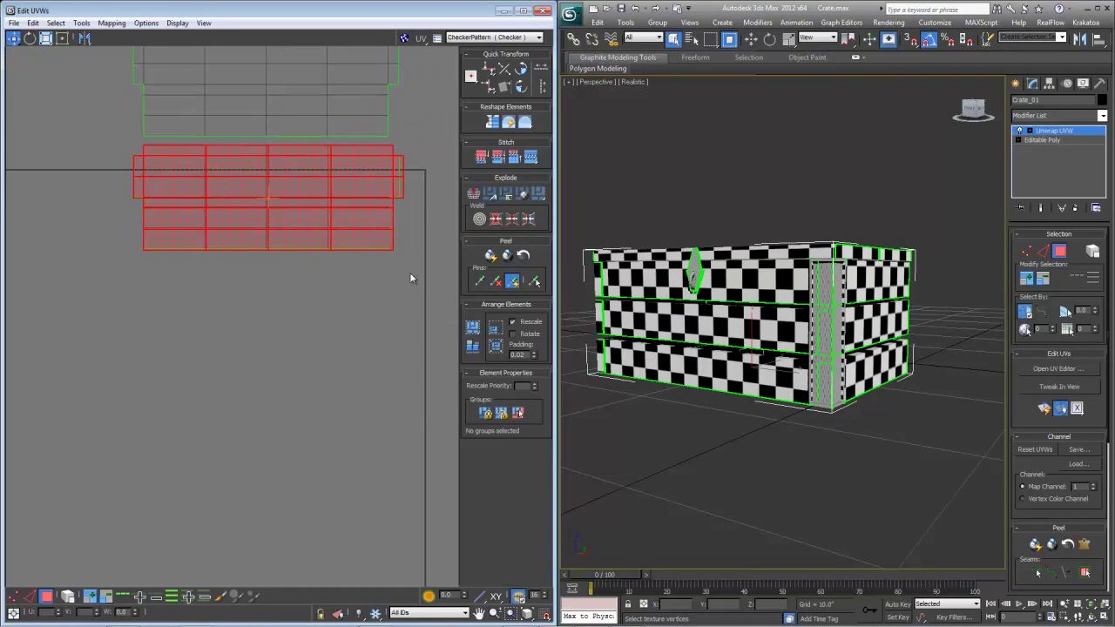
{"action": "left_click", "coordinate": [389, 303]}
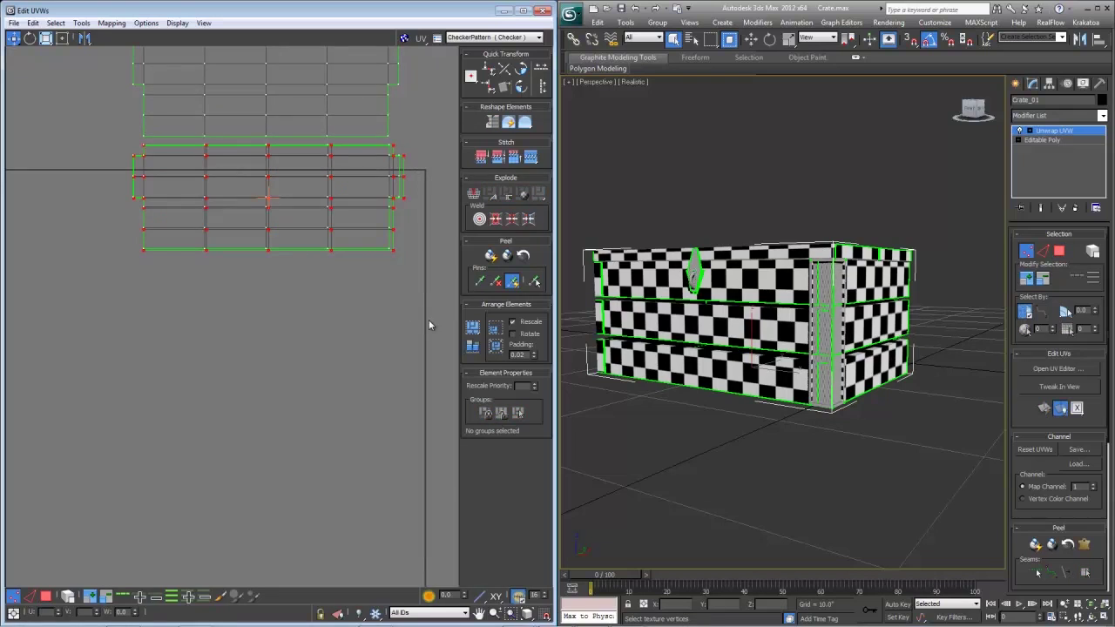
- Select all three bottom-board UV shells and rescale their clusters to a matching texture scale
{"action": "left_click_drag", "start_coordinate": [253, 129], "coordinate": [47, 51]}
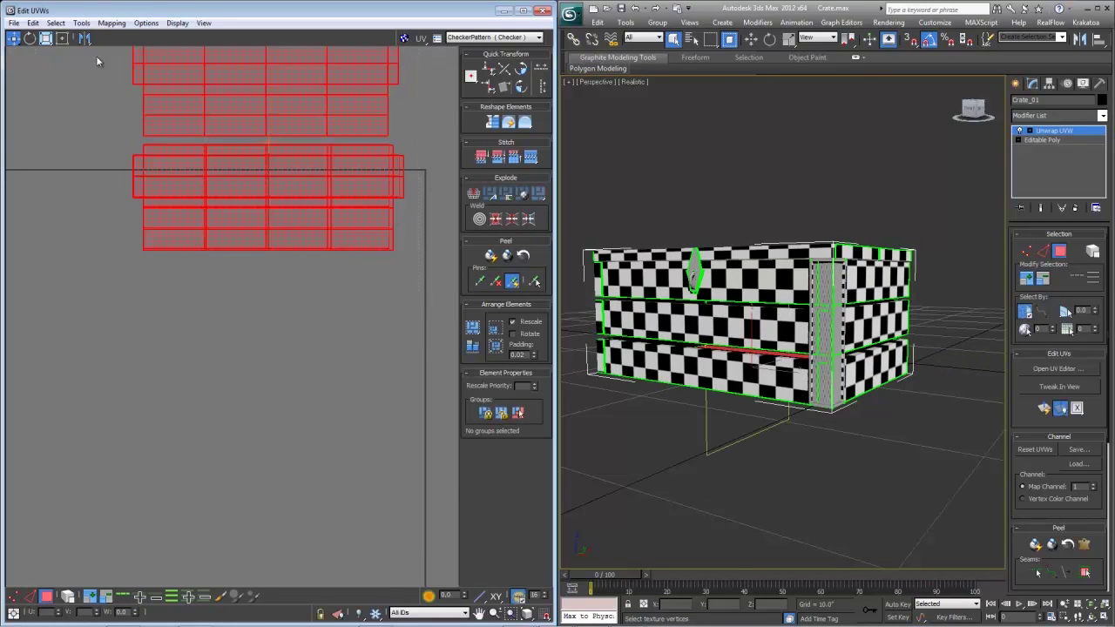
{"action": "middle_click_drag", "start_coordinate": [250, 195], "coordinate": [254, 280]}
{"action": "scroll", "coordinate": [254, 280], "scroll_direction": "down", "scroll_amount": 2}
{"action": "left_click", "coordinate": [108, 23]}
{"action": "mouse_move", "coordinate": [85, 23]}
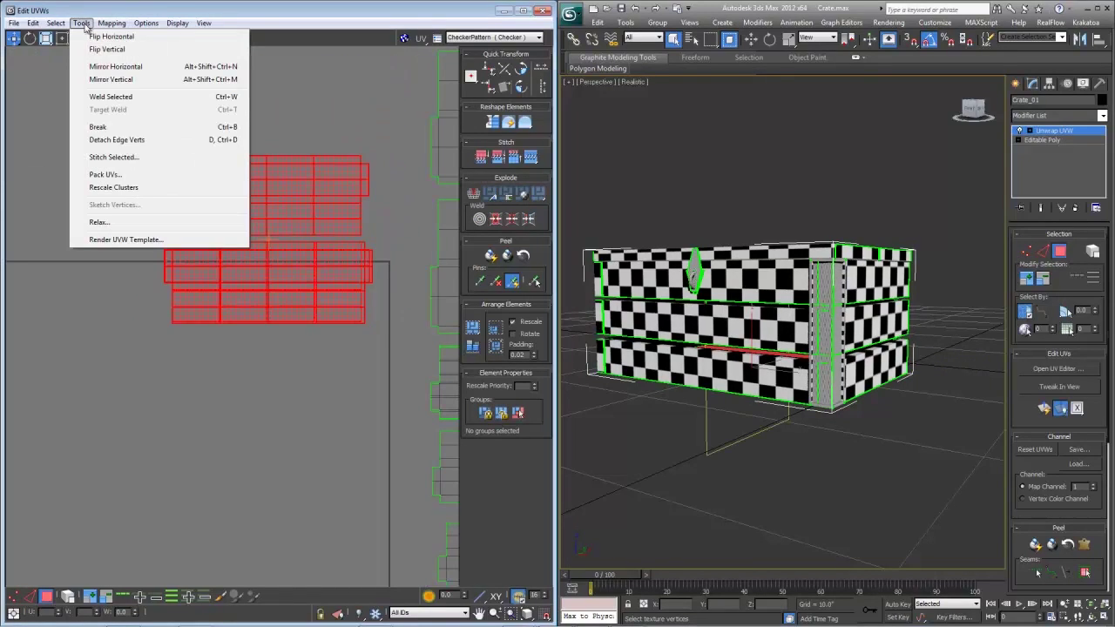
{"action": "left_click", "coordinate": [114, 187]}
- Align the middle bottom board's UV shell and stack the remaining upper shell on top of it
{"action": "middle_click_drag", "start_coordinate": [875, 420], "coordinate": [795, 327], "text": "alt"}
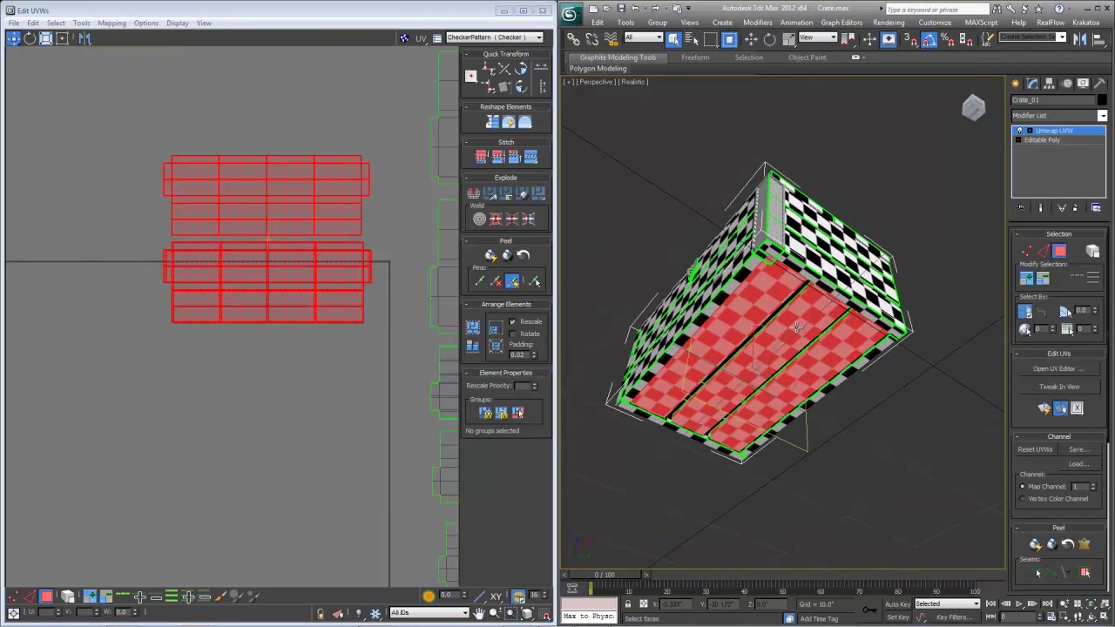
{"action": "left_click", "coordinate": [793, 319]}
{"action": "left_click", "coordinate": [1085, 572]}
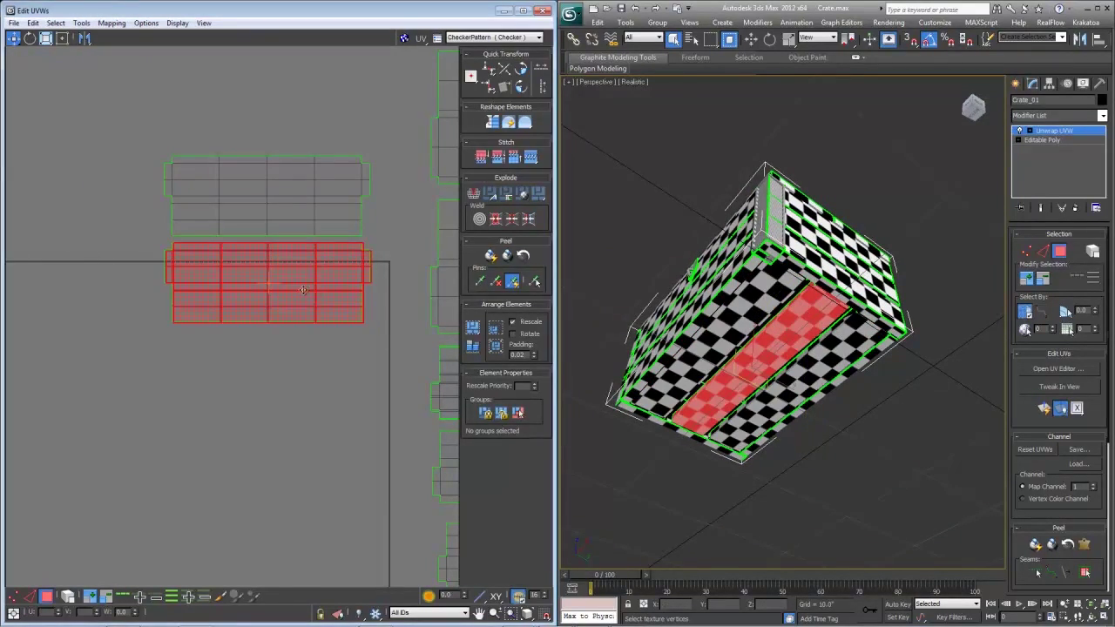
{"action": "scroll", "coordinate": [301, 267], "scroll_direction": "up", "scroll_amount": 3}
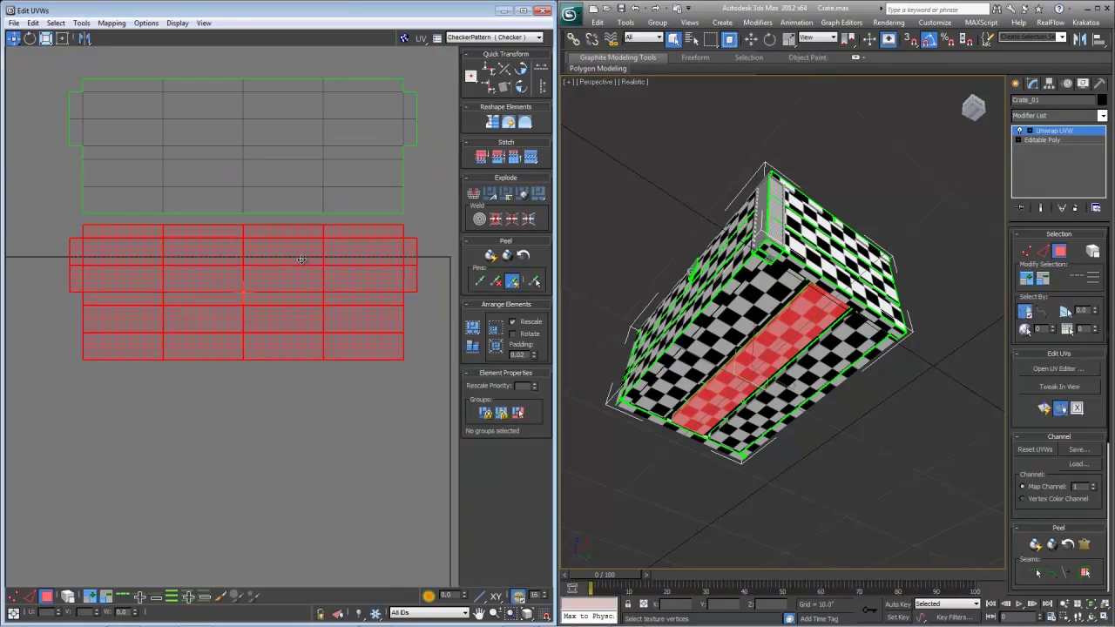
{"action": "left_click_drag", "start_coordinate": [300, 260], "coordinate": [302, 260]}
{"action": "left_click_drag", "start_coordinate": [92, 70], "coordinate": [92, 70]}
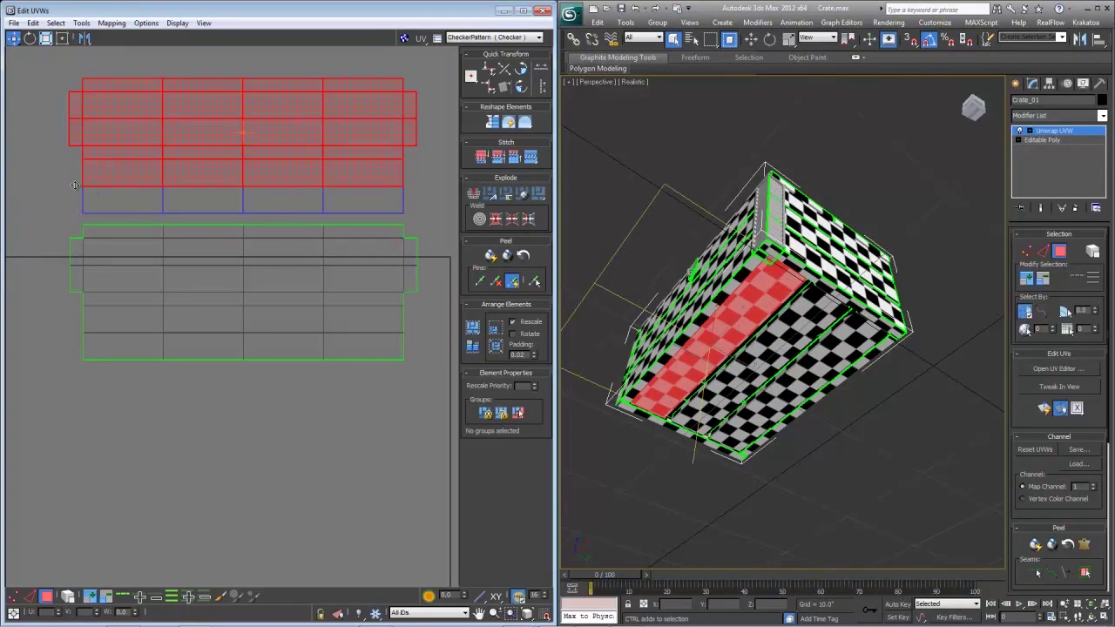
{"action": "left_click_drag", "start_coordinate": [303, 124], "coordinate": [296, 266]}
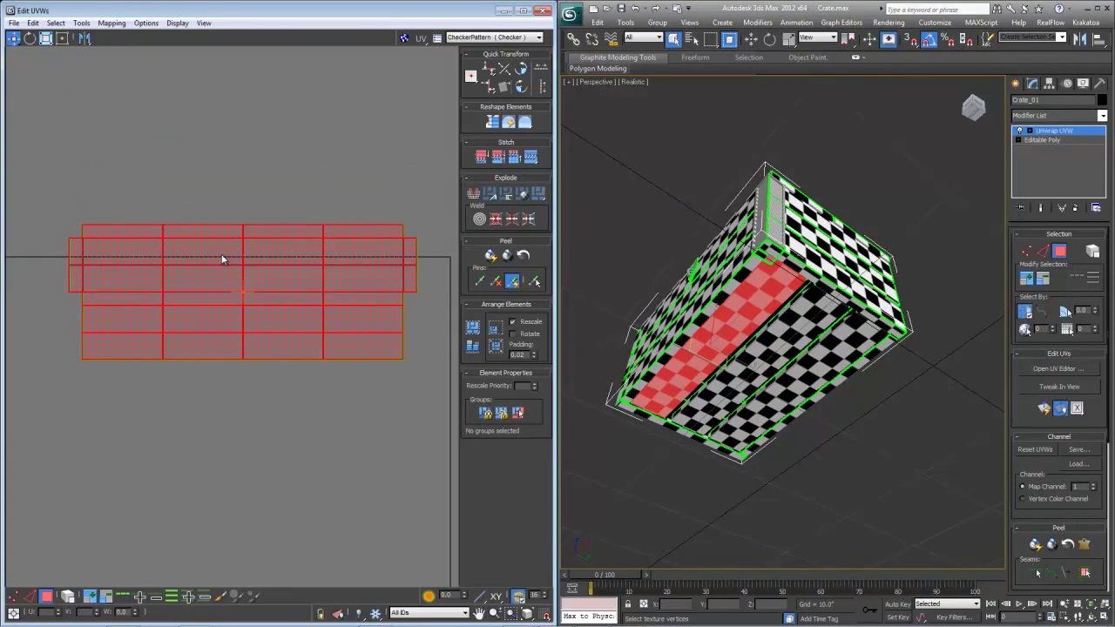
- Move the complete bottom-board UV stack outside the texture tile, beside the top of the column of finished stacks
{"action": "scroll", "coordinate": [221, 253], "scroll_direction": "down", "scroll_amount": 3}
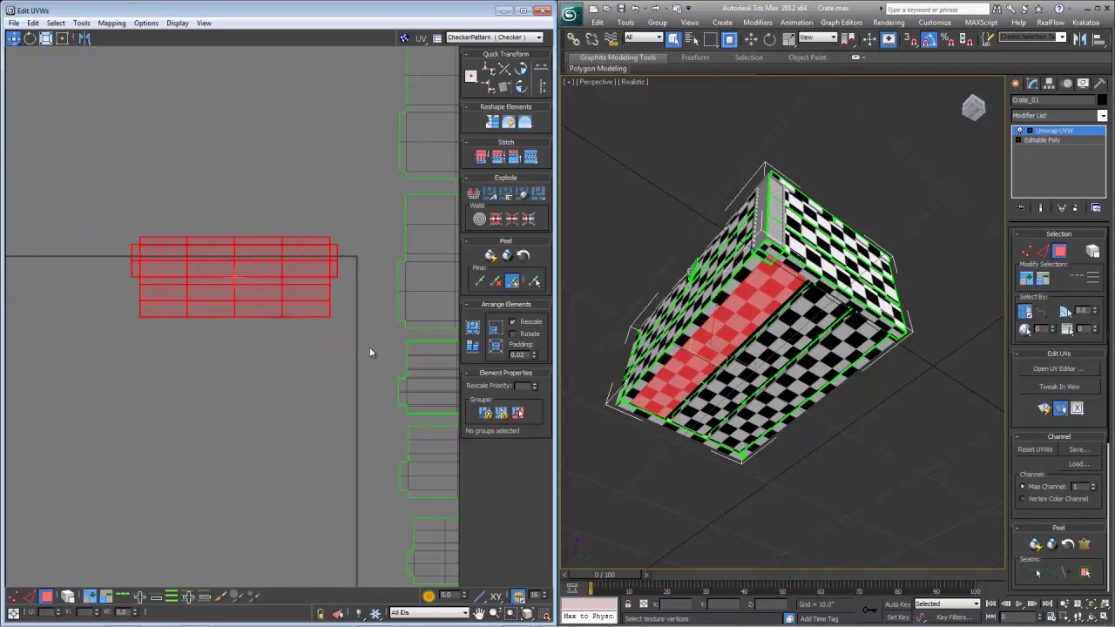
{"action": "left_click_drag", "start_coordinate": [73, 185], "coordinate": [74, 185]}
{"action": "middle_click_drag", "start_coordinate": [241, 240], "coordinate": [160, 236]}
{"action": "scroll", "coordinate": [160, 237], "scroll_direction": "down", "scroll_amount": 2}
{"action": "left_click_drag", "start_coordinate": [164, 253], "coordinate": [185, 144]}
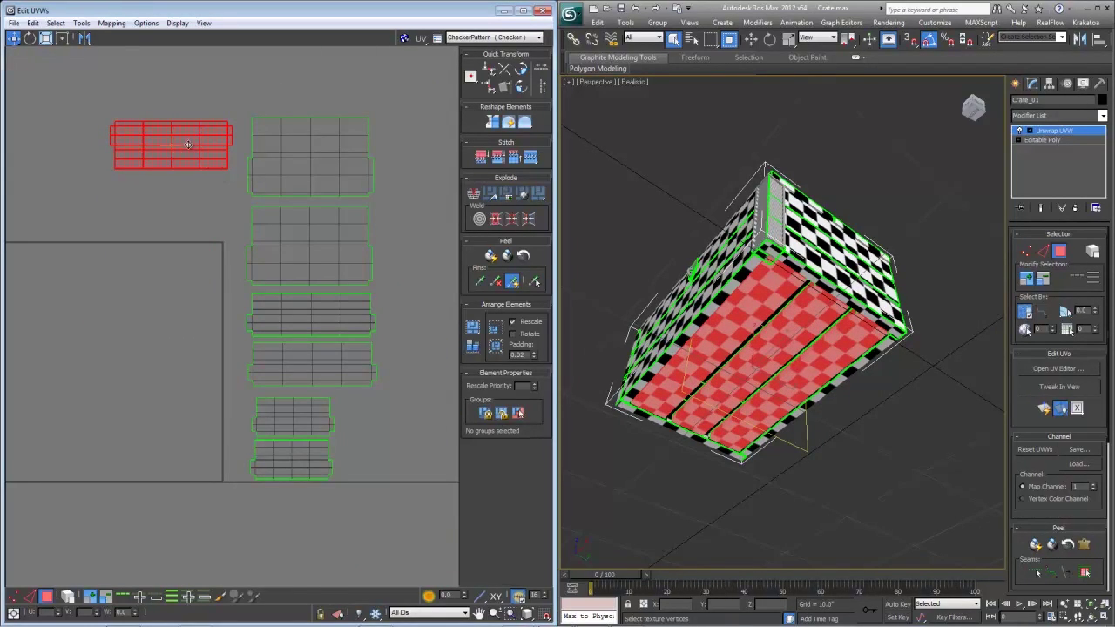
{"action": "middle_click_drag", "start_coordinate": [188, 144], "coordinate": [181, 133]}
{"action": "mouse_move", "coordinate": [182, 140]}
{"action": "left_mouse_down"}
{"action": "mouse_move", "coordinate": [229, 137]}
{"action": "mouse_move", "coordinate": [184, 138]}
{"action": "left_mouse_up"}
{"action": "scroll", "coordinate": [173, 233], "scroll_direction": "down", "scroll_amount": 3}
{"action": "scroll", "coordinate": [108, 205], "scroll_direction": "down", "scroll_amount": 3}
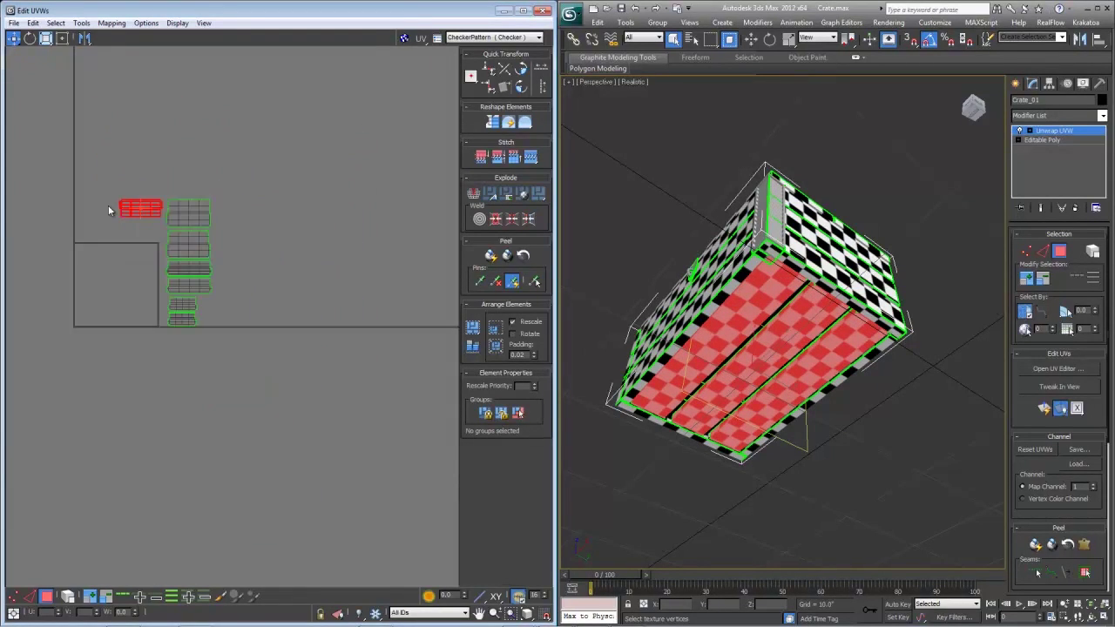
- Select the corner post's faces and move their square UV shell down over the texture tile's edge near the finished stacks
{"action": "middle_click_drag", "start_coordinate": [108, 205], "coordinate": [277, 294]}
{"action": "scroll", "coordinate": [277, 294], "scroll_direction": "down", "scroll_amount": 1}
{"action": "left_click_drag", "start_coordinate": [7, 104], "coordinate": [7, 102]}
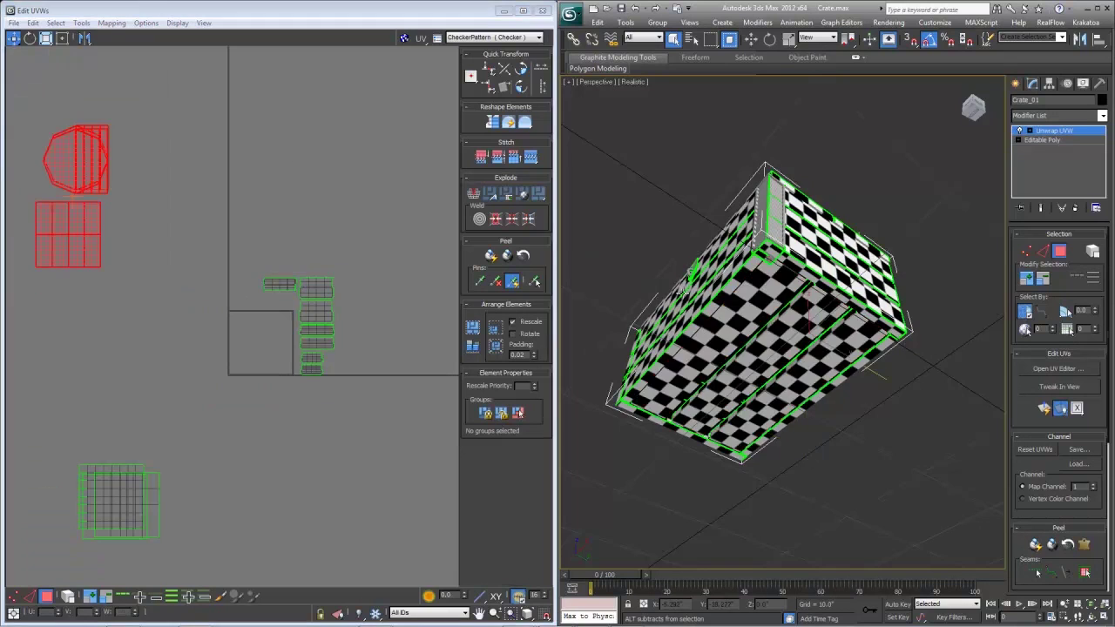
{"action": "middle_click_drag", "start_coordinate": [741, 297], "coordinate": [755, 395], "text": "alt"}
{"action": "left_click", "coordinate": [769, 385]}
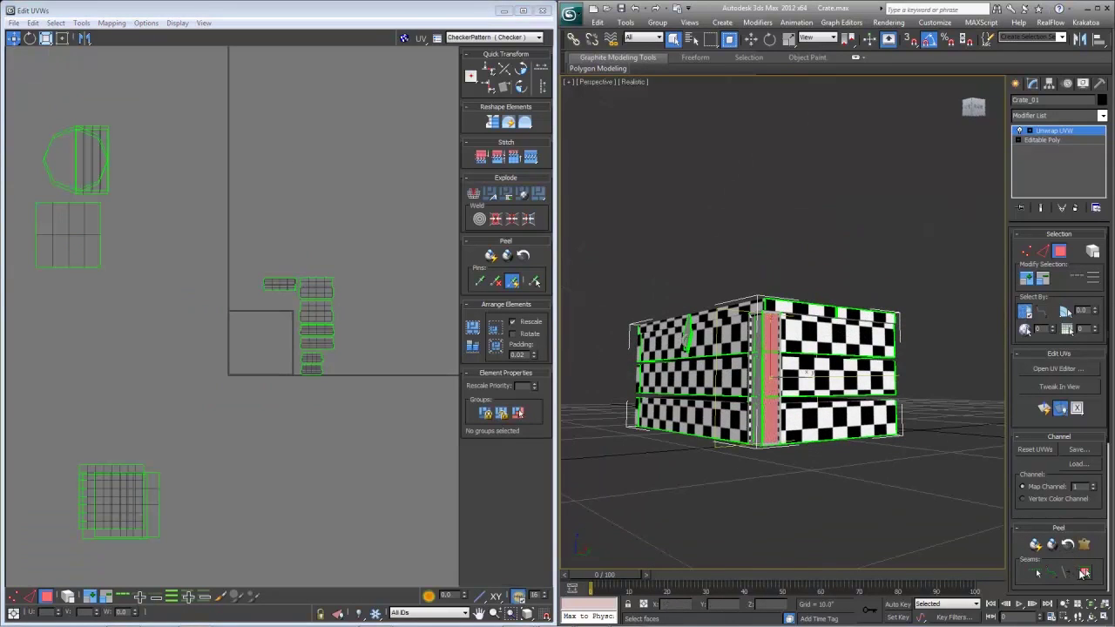
{"action": "left_click", "coordinate": [755, 380], "text": "ctrl"}
{"action": "middle_click", "coordinate": [268, 238]}
{"action": "key", "text": "z"}
{"action": "scroll", "coordinate": [267, 238], "scroll_direction": "down", "scroll_amount": 7}
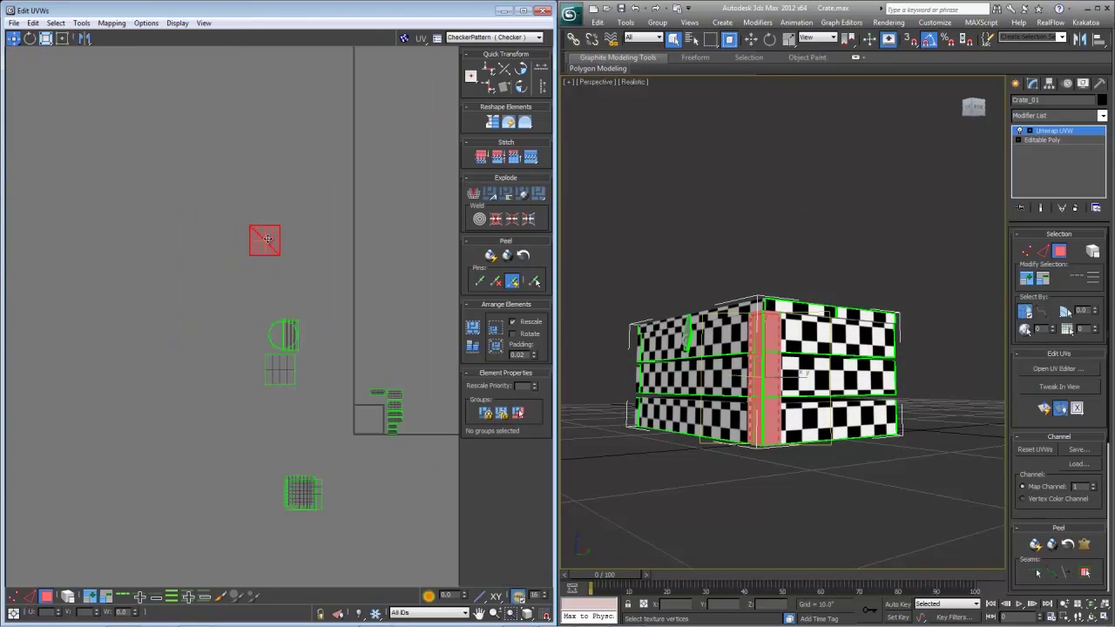
{"action": "middle_click_drag", "start_coordinate": [267, 238], "coordinate": [154, 204]}
{"action": "left_click_drag", "start_coordinate": [155, 204], "coordinate": [240, 380]}
{"action": "scroll", "coordinate": [251, 384], "scroll_direction": "up", "scroll_amount": 4}
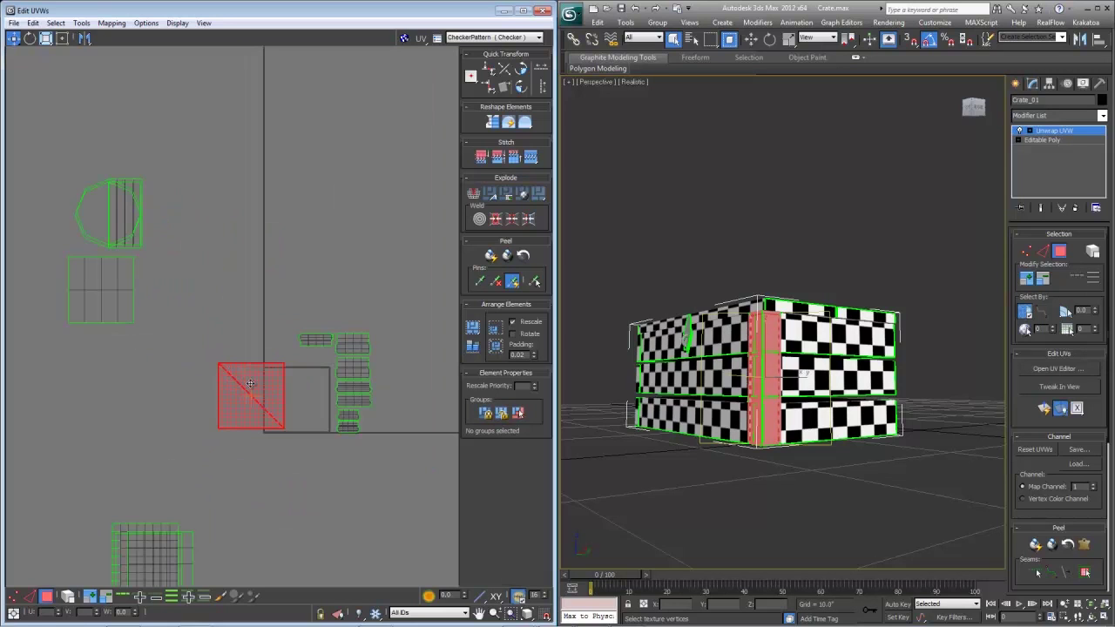
{"action": "middle_click_drag", "start_coordinate": [251, 384], "coordinate": [174, 261]}
{"action": "scroll", "coordinate": [162, 252], "scroll_direction": "up", "scroll_amount": 4}
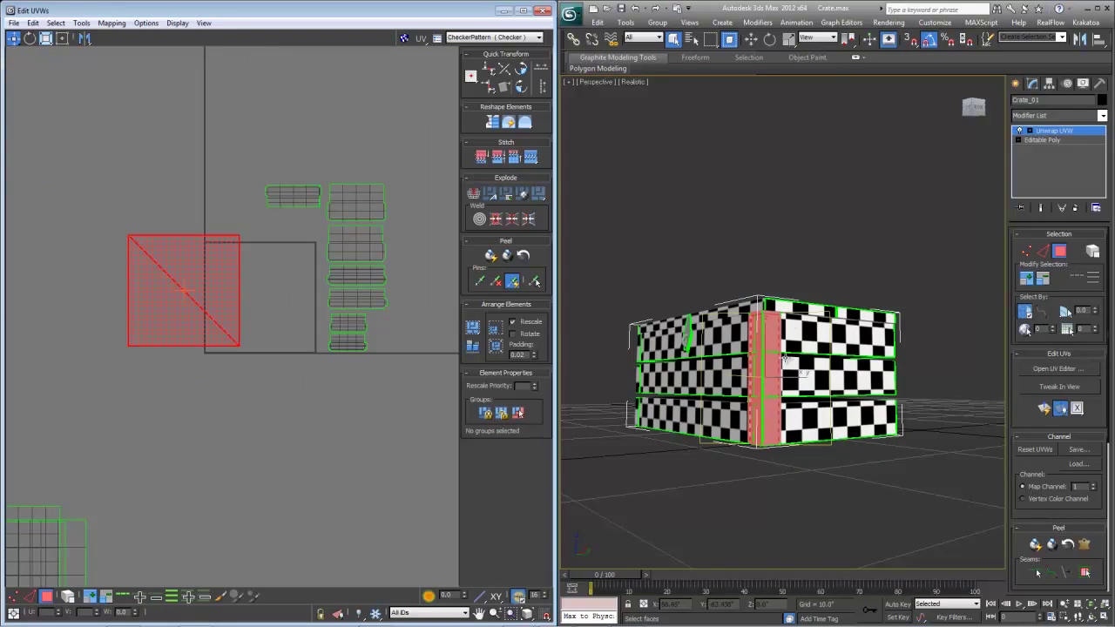
- Select the edges framing the corner post's two long outer faces and convert them to peel seams
{"action": "middle_click_drag", "start_coordinate": [786, 359], "coordinate": [795, 248]}
{"action": "scroll", "coordinate": [798, 304], "scroll_direction": "up", "scroll_amount": 5}
{"action": "left_click", "coordinate": [1042, 252]}
{"action": "middle_click_drag", "start_coordinate": [871, 349], "coordinate": [888, 270], "text": "alt"}
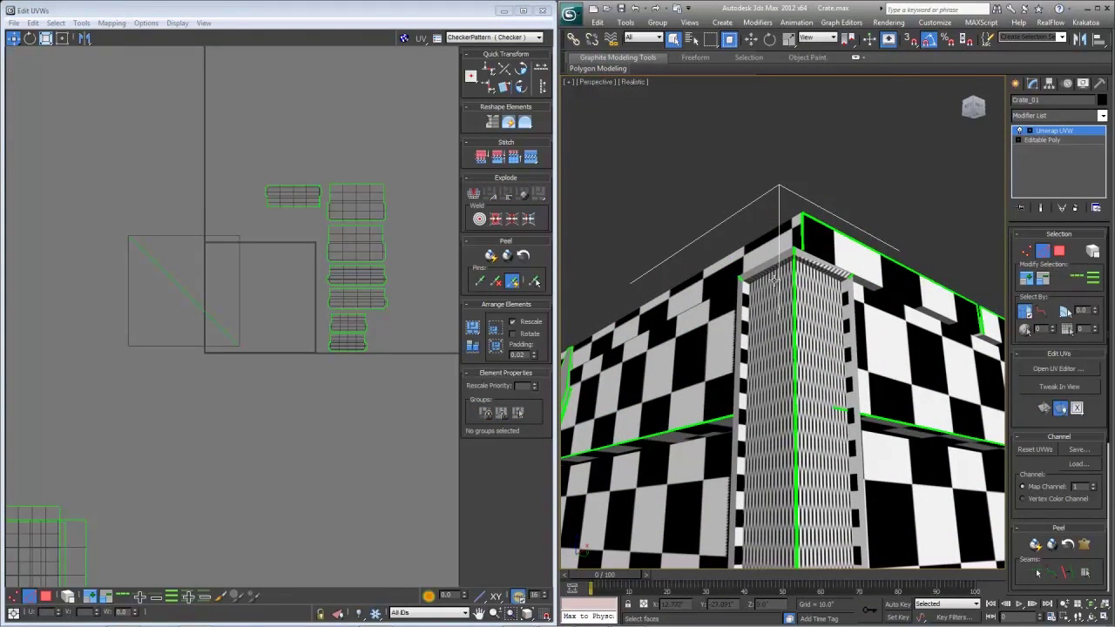
{"action": "left_click", "coordinate": [774, 273]}
{"action": "left_click", "coordinate": [815, 267], "text": "ctrl"}
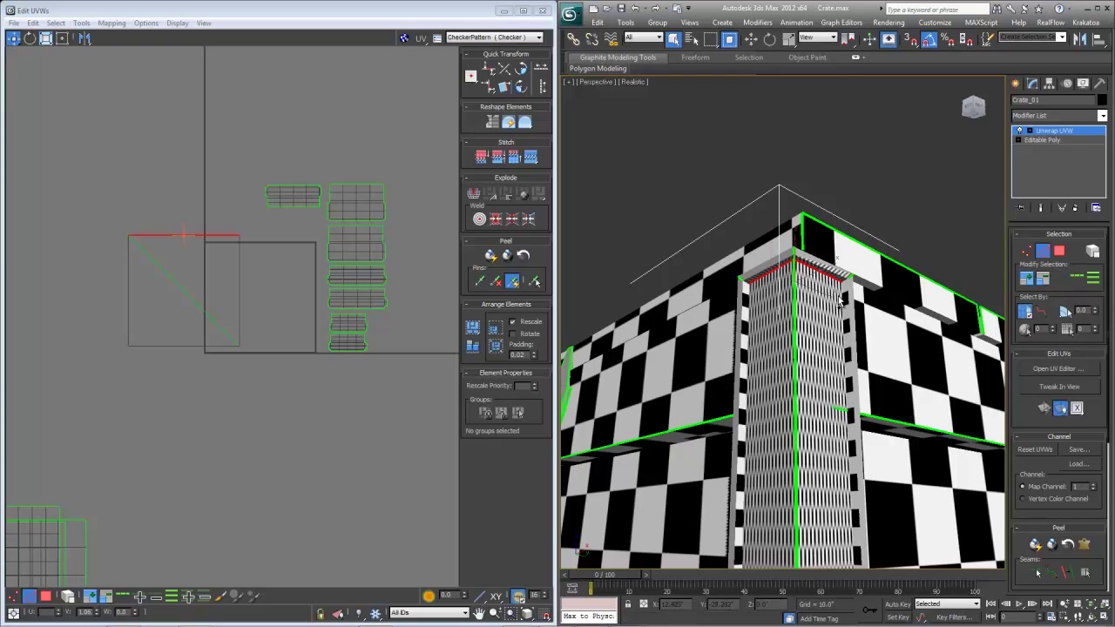
{"action": "left_click", "coordinate": [842, 304], "text": "ctrl"}
{"action": "middle_click_drag", "start_coordinate": [844, 306], "coordinate": [740, 282], "text": "alt"}
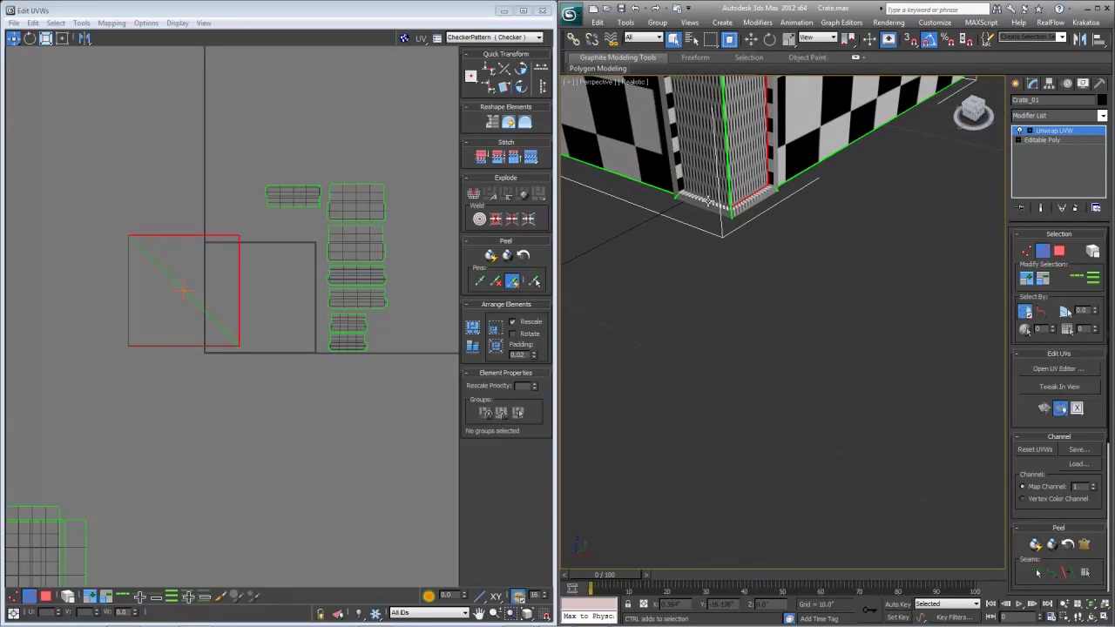
{"action": "middle_click_drag", "start_coordinate": [694, 177], "coordinate": [684, 307]}
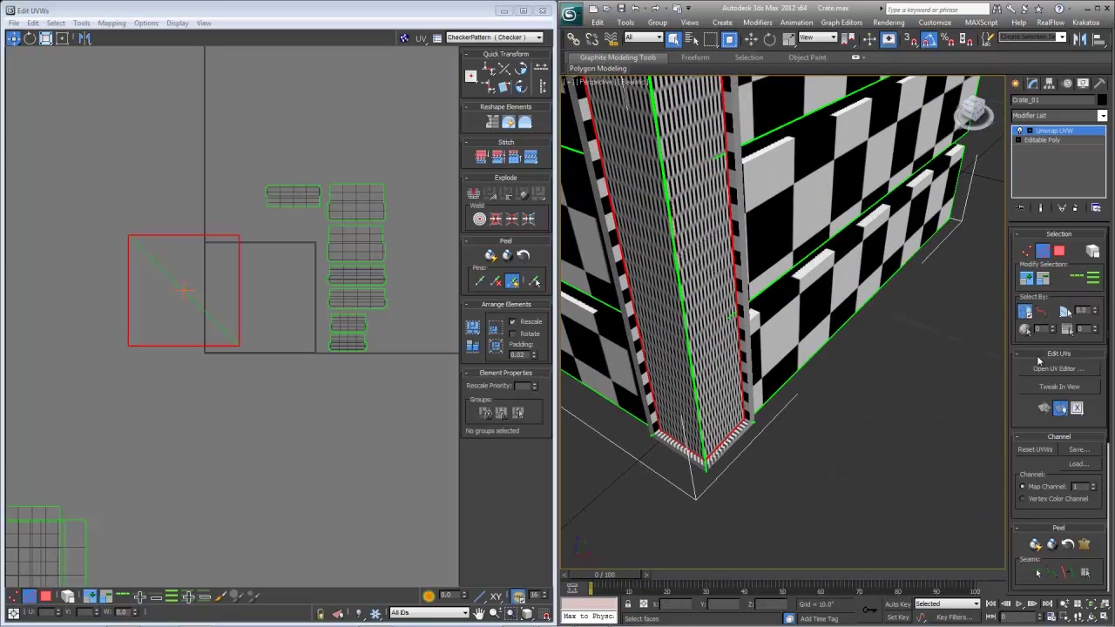
{"action": "left_click", "coordinate": [1064, 572]}
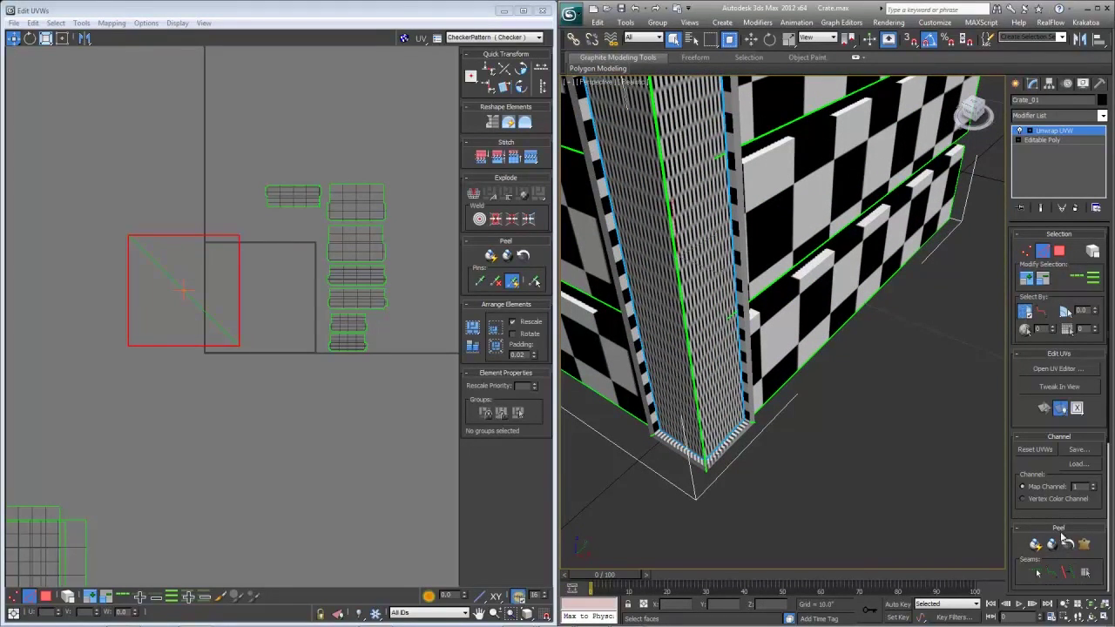
- Select the corner post's two long outer faces within the seams, break them off and move them away from the remaining UVs
{"action": "key", "text": "3"}
{"action": "left_click", "coordinate": [713, 390]}
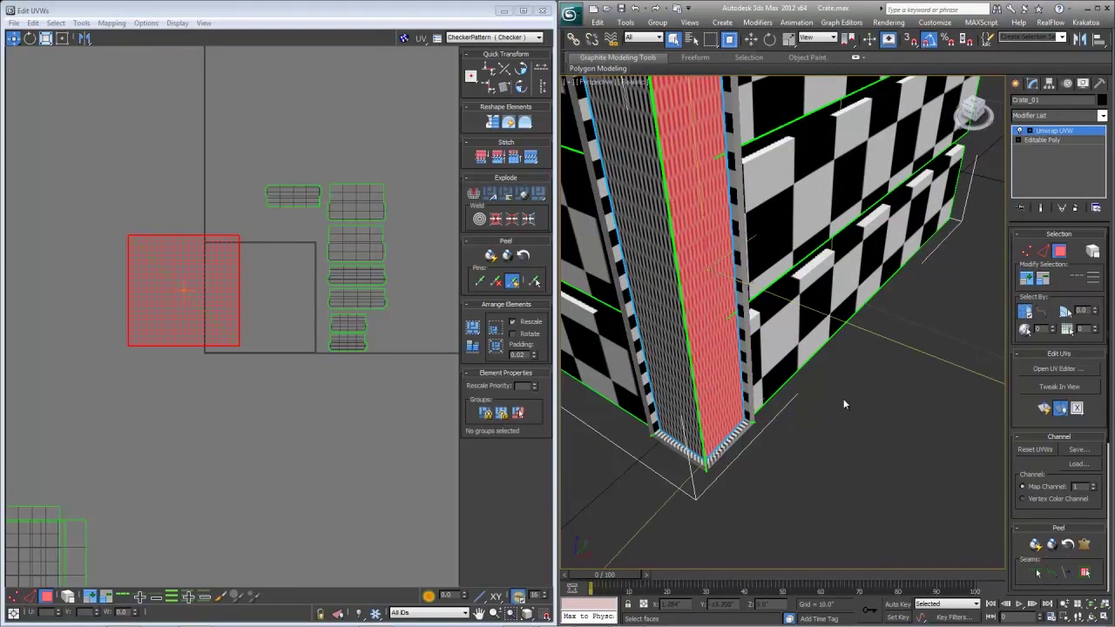
{"action": "left_click", "coordinate": [1086, 575]}
{"action": "right_click", "coordinate": [199, 291]}
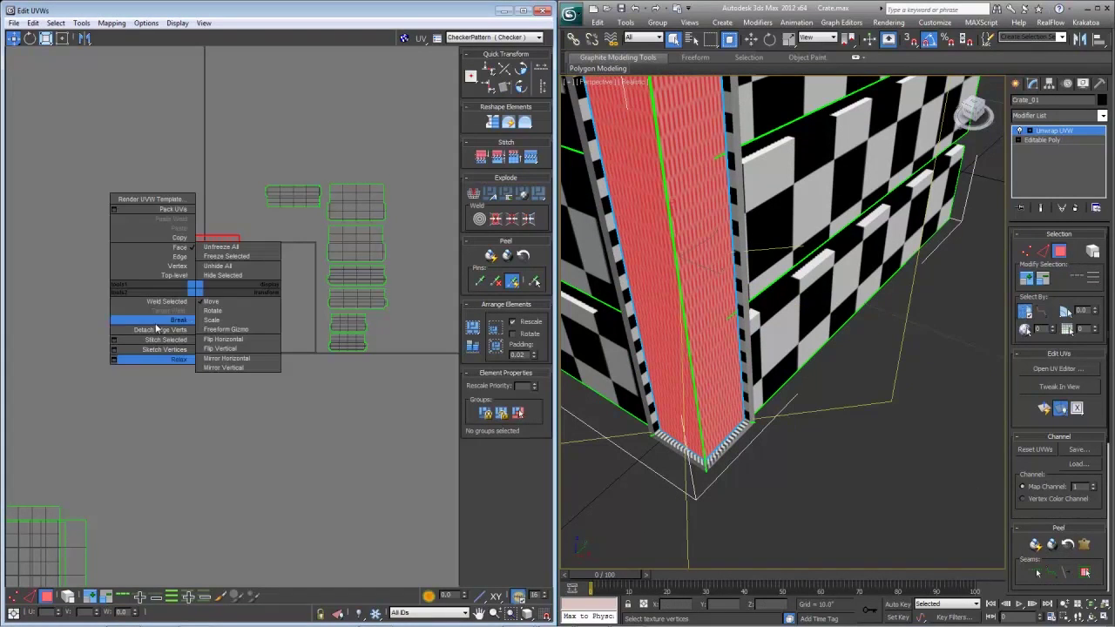
{"action": "left_click", "coordinate": [153, 320]}
{"action": "left_click_drag", "start_coordinate": [206, 317], "coordinate": [166, 112]}
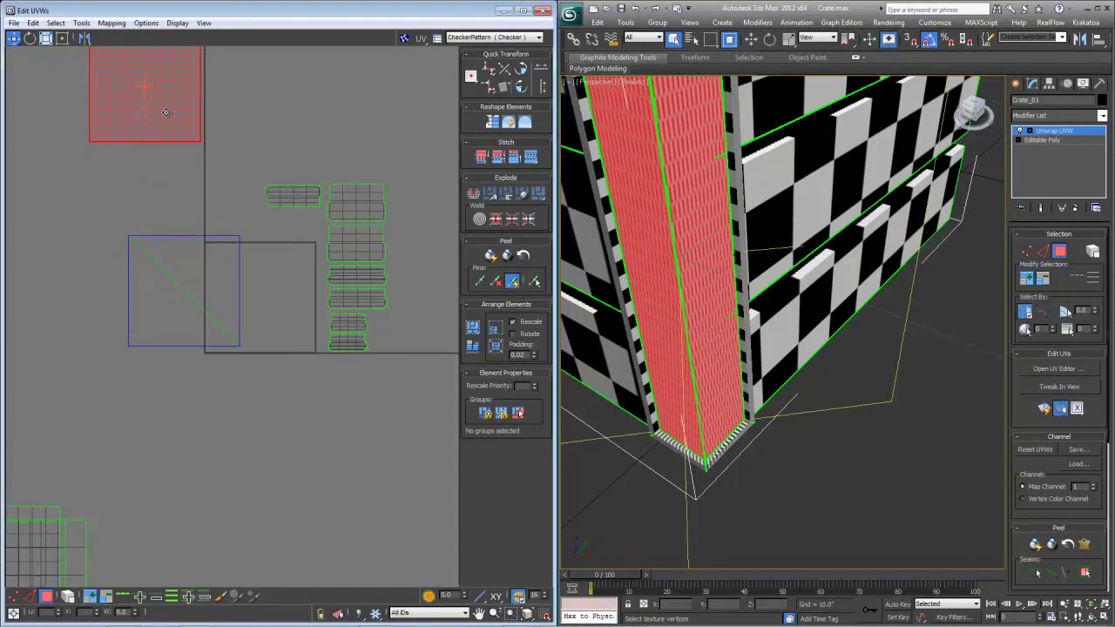
- Apply Unfold Mapping to the post's outer faces and move the resulting strip above the texture tile
{"action": "left_click", "coordinate": [111, 22]}
{"action": "left_click", "coordinate": [130, 70]}
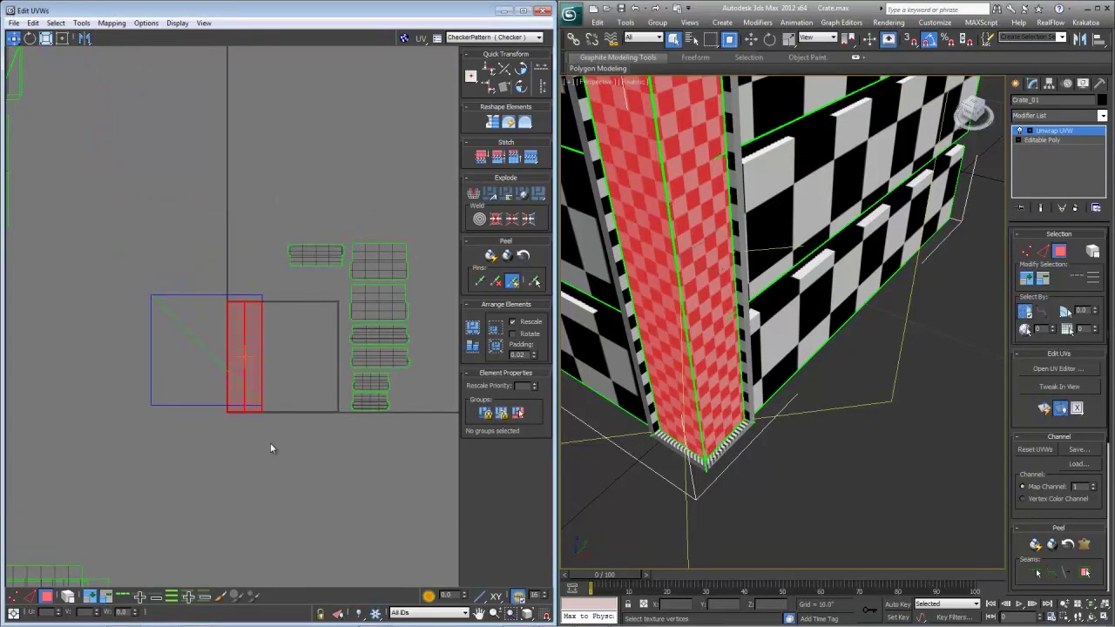
{"action": "left_click_drag", "start_coordinate": [255, 375], "coordinate": [277, 174], "text": "shift"}
{"action": "key", "text": "1"}
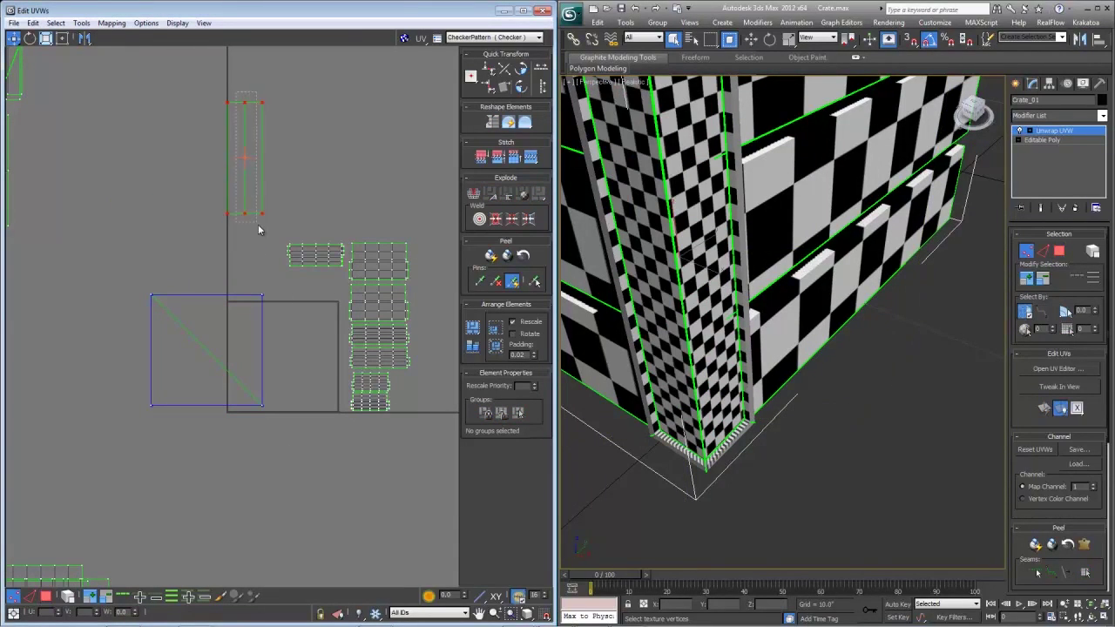
{"action": "left_click_drag", "start_coordinate": [259, 227], "coordinate": [259, 230]}
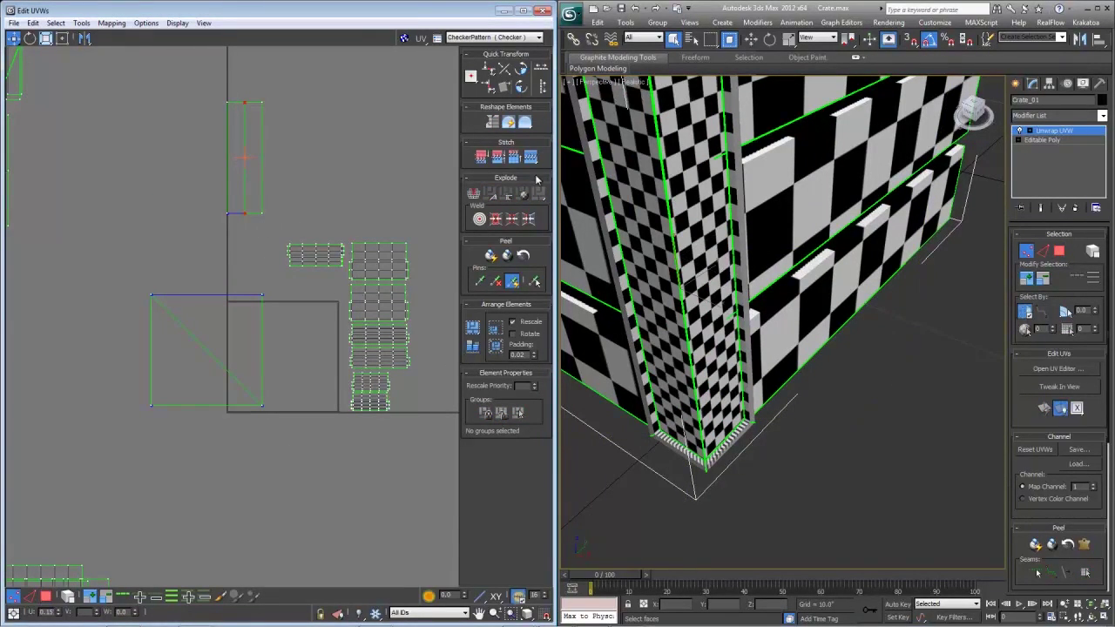
{"action": "key", "text": "3"}
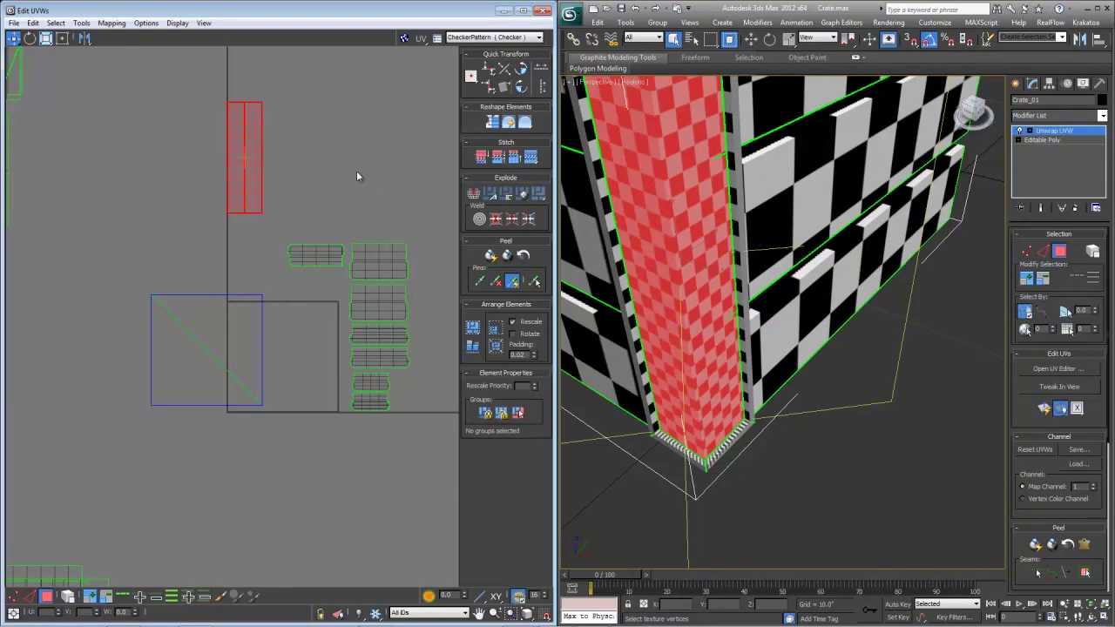
- Select the remaining square UV shell and examine which corner-post faces and end caps it covers
{"action": "scroll", "coordinate": [712, 278], "scroll_direction": "down", "scroll_amount": 4}
{"action": "middle_click_drag", "start_coordinate": [777, 311], "coordinate": [755, 279], "text": "alt"}
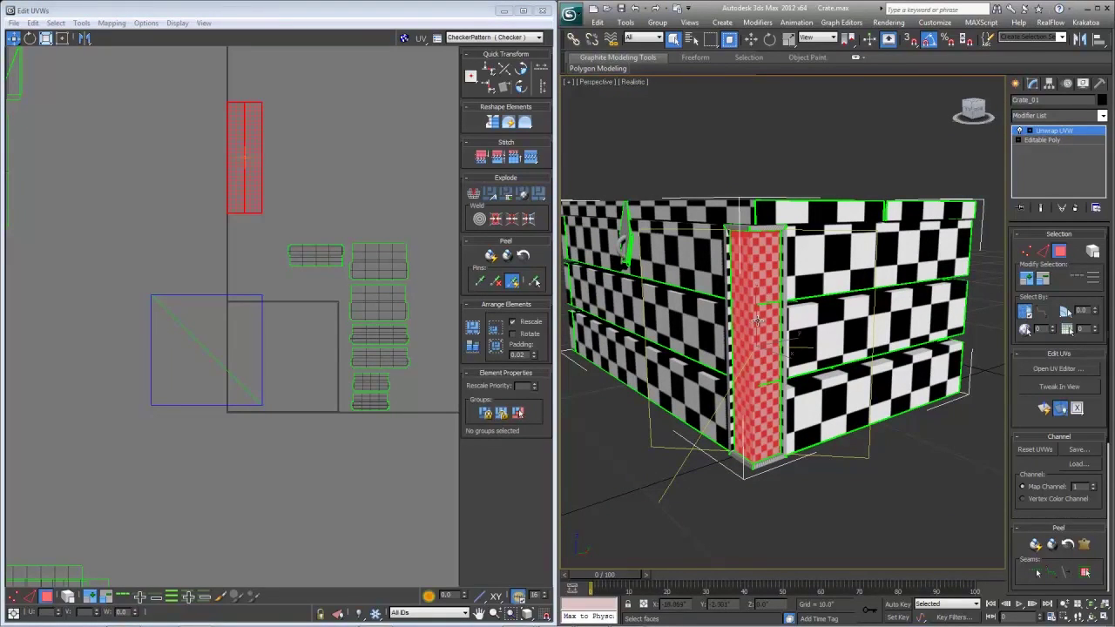
{"action": "scroll", "coordinate": [758, 329], "scroll_direction": "up", "scroll_amount": 5}
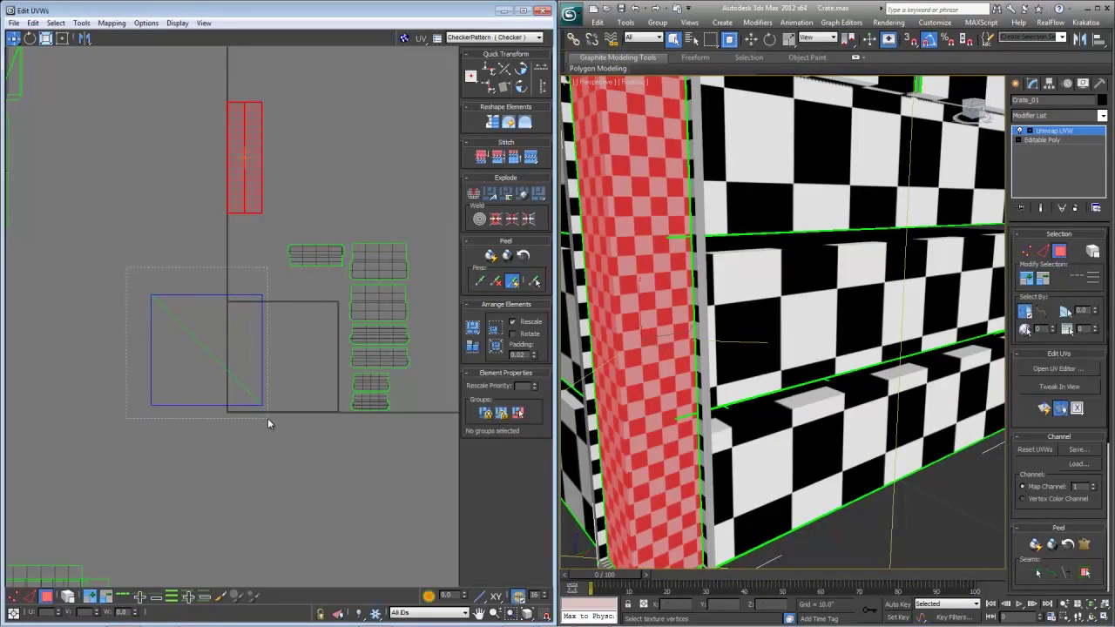
{"action": "left_click_drag", "start_coordinate": [267, 418], "coordinate": [267, 418]}
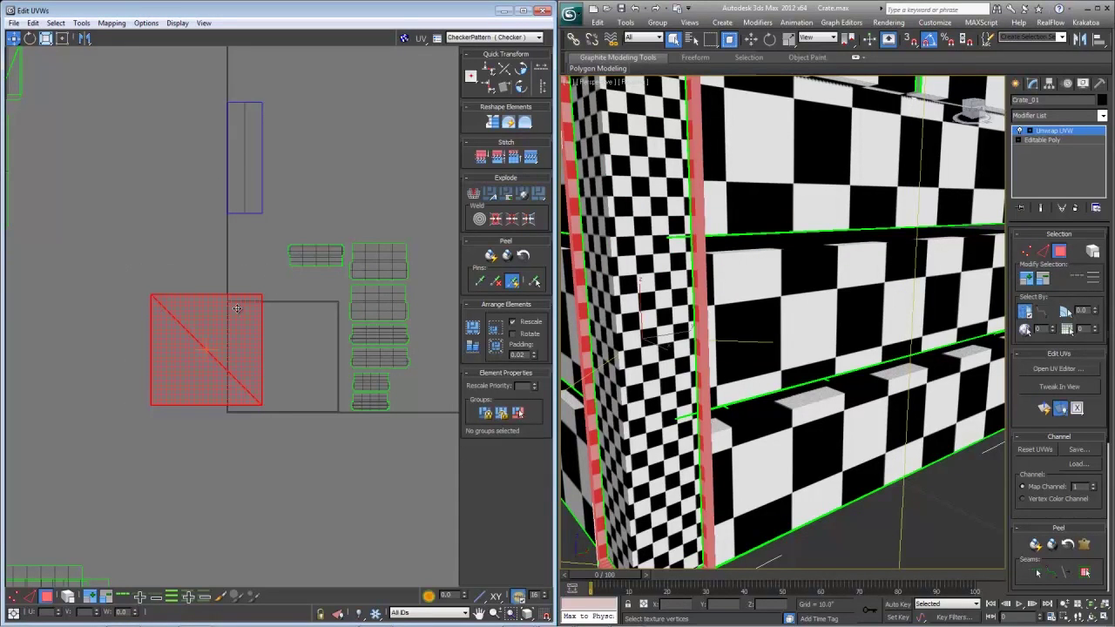
{"action": "middle_click_drag", "start_coordinate": [666, 269], "coordinate": [721, 323]}
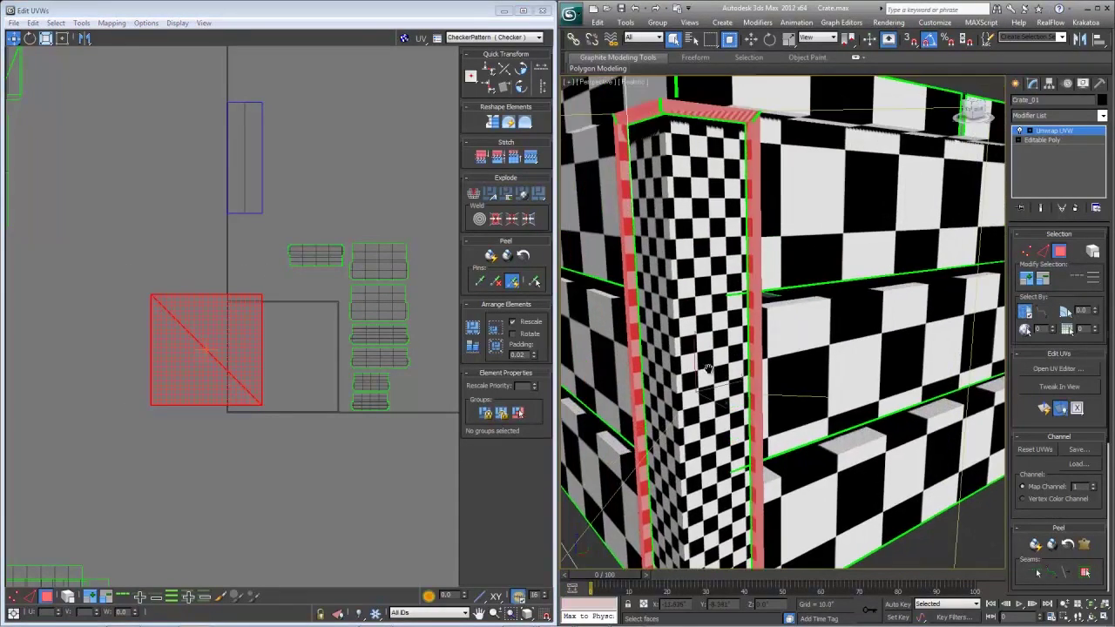
{"action": "scroll", "coordinate": [722, 323], "scroll_direction": "down", "scroll_amount": 5}
{"action": "scroll", "coordinate": [711, 233], "scroll_direction": "up", "scroll_amount": 5}
{"action": "left_click", "coordinate": [726, 119]}
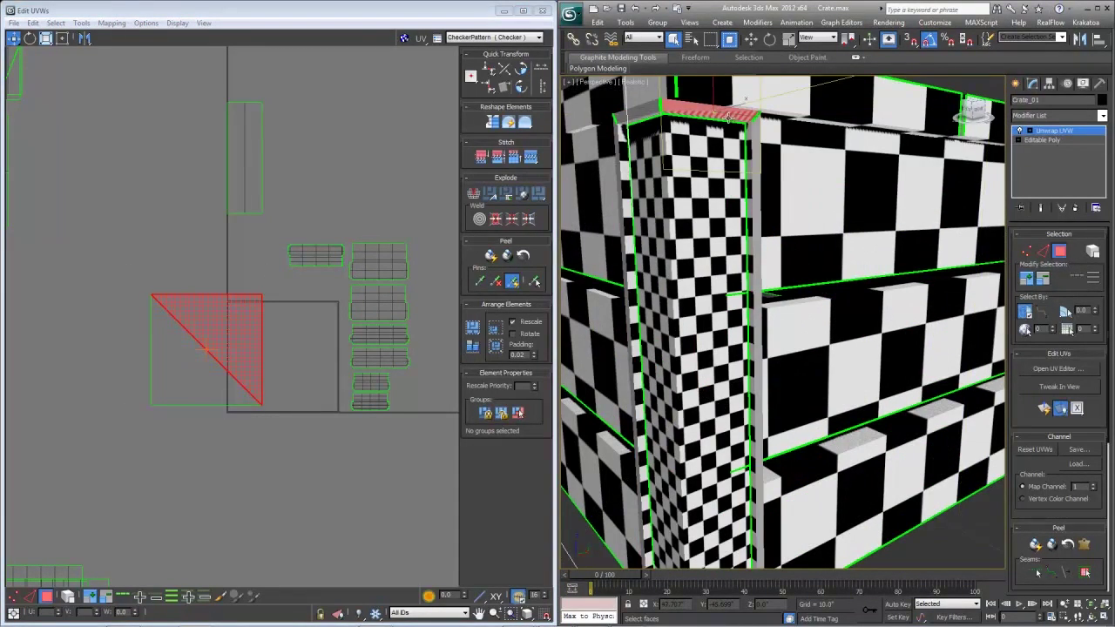
{"action": "left_click", "coordinate": [1084, 578]}
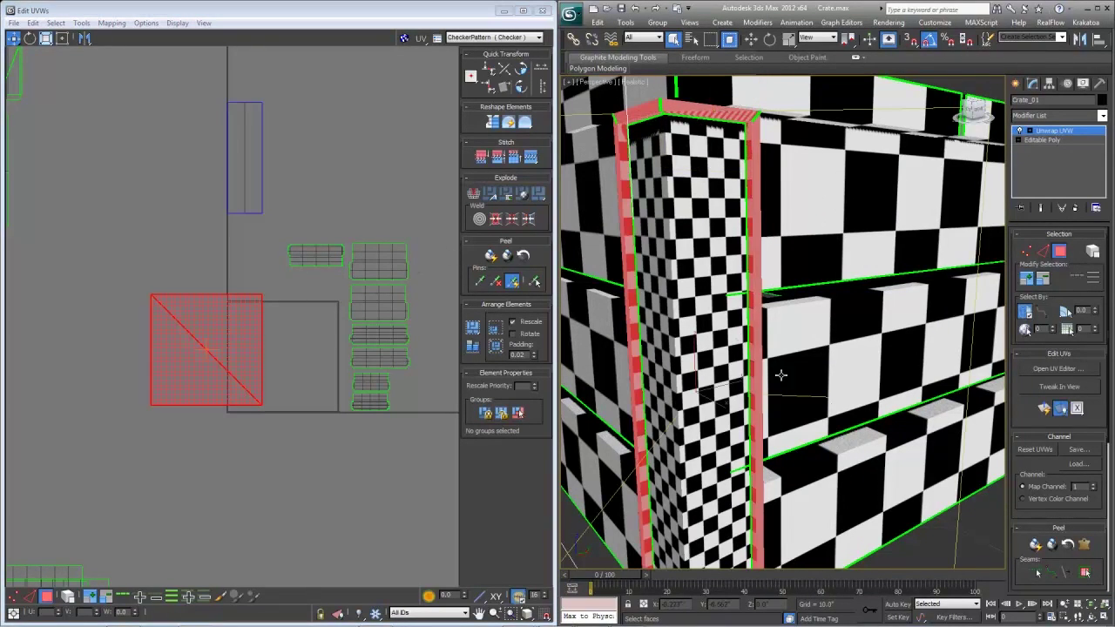
- Select the corner post's remaining long faces without the end caps, break them off and move their square shell away
{"action": "left_click", "coordinate": [626, 234]}
{"action": "left_click", "coordinate": [622, 233], "text": "ctrl"}
{"action": "middle_click_drag", "start_coordinate": [622, 234], "coordinate": [667, 209], "text": "alt"}
{"action": "left_click", "coordinate": [652, 208], "text": "ctrl"}
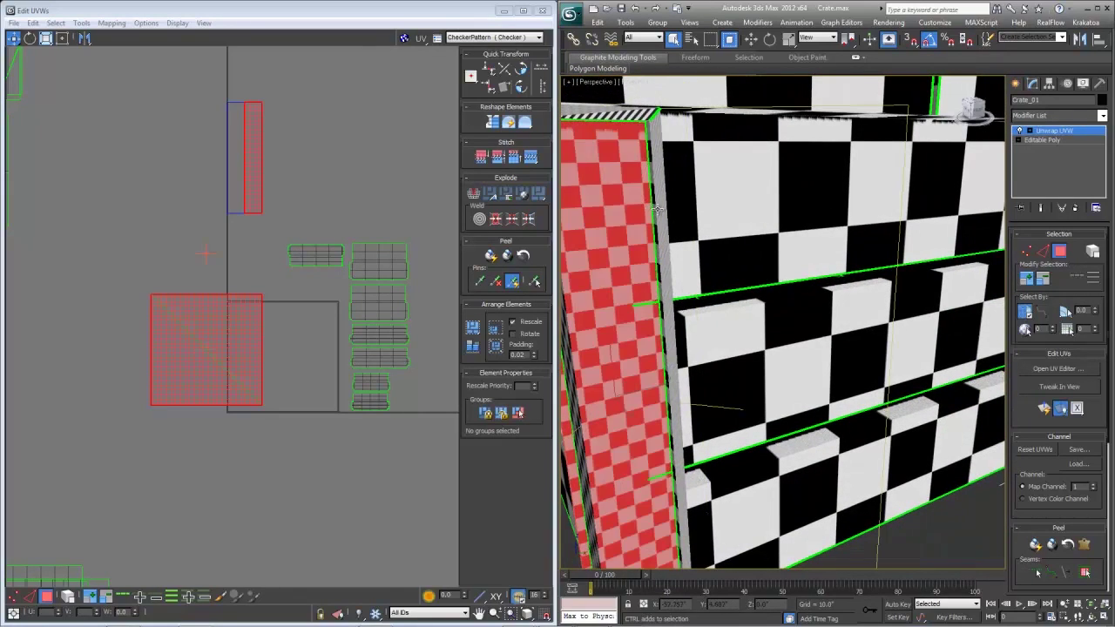
{"action": "key", "text": "ctrl+z"}
{"action": "left_click", "coordinate": [652, 209], "text": "ctrl"}
{"action": "key", "text": "ctrl+z"}
{"action": "left_click", "coordinate": [660, 208], "text": "ctrl"}
{"action": "middle_click_drag", "start_coordinate": [659, 208], "coordinate": [636, 223], "text": "alt"}
{"action": "left_click", "coordinate": [636, 223]}
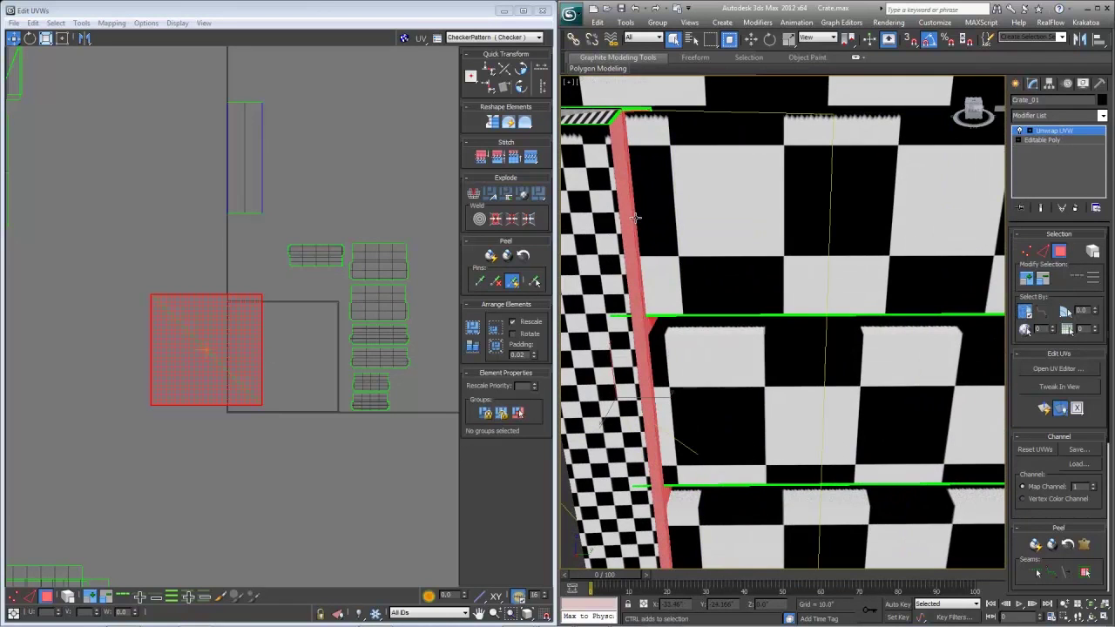
{"action": "right_click", "coordinate": [230, 323]}
{"action": "left_click", "coordinate": [209, 356]}
{"action": "left_click_drag", "start_coordinate": [209, 356], "coordinate": [128, 131]}
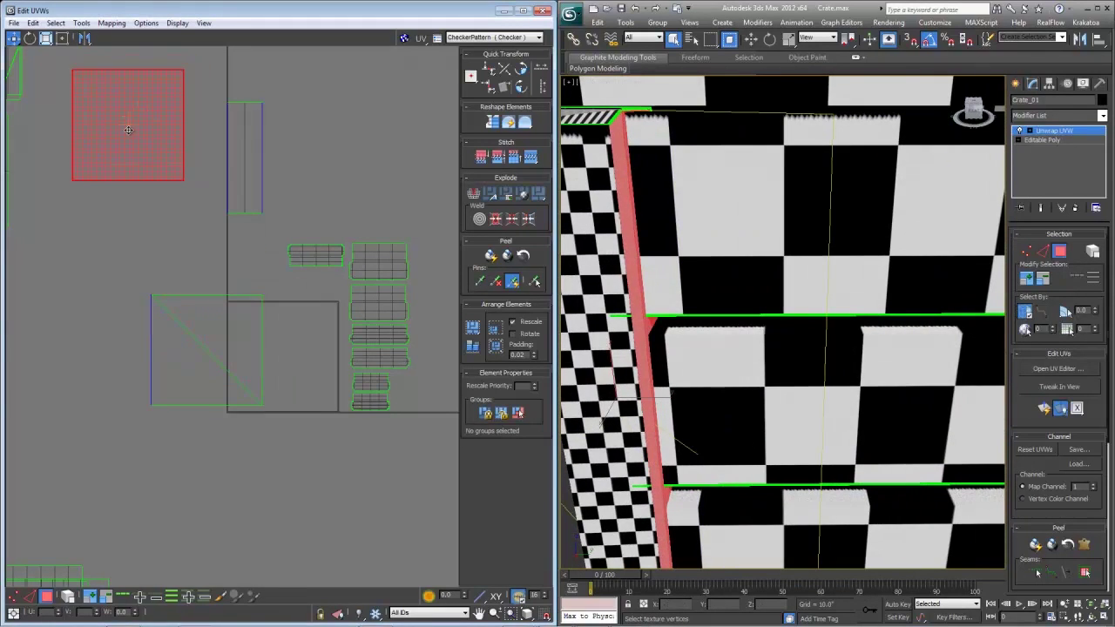
- Apply Unfold Mapping to the post's remaining long faces and move the resulting shell above the texture tile
{"action": "left_click", "coordinate": [81, 24]}
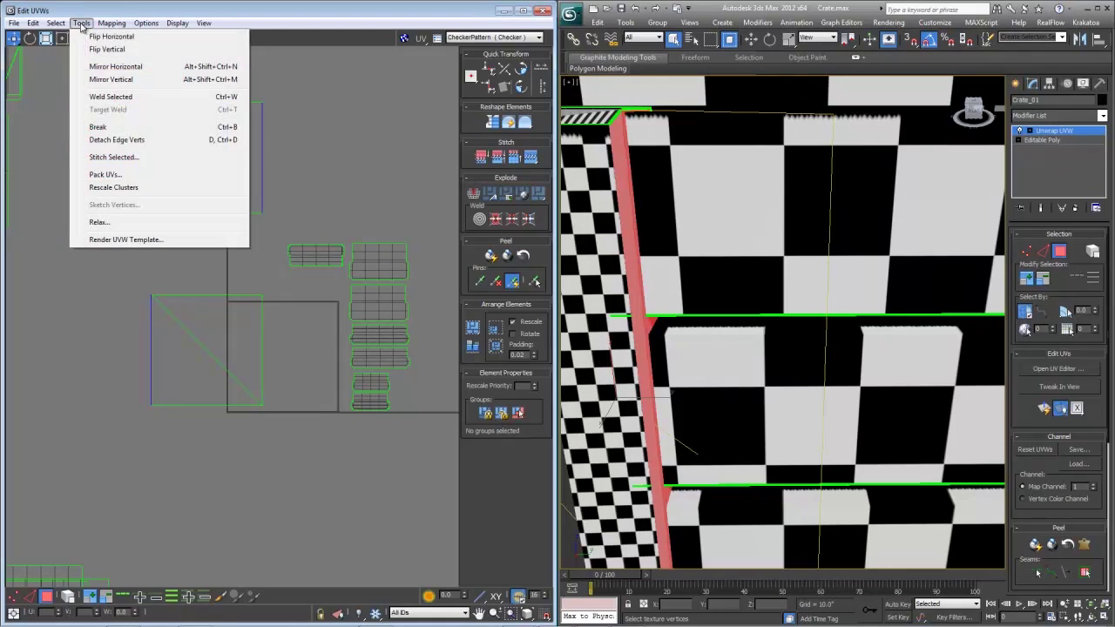
{"action": "left_click", "coordinate": [99, 222]}
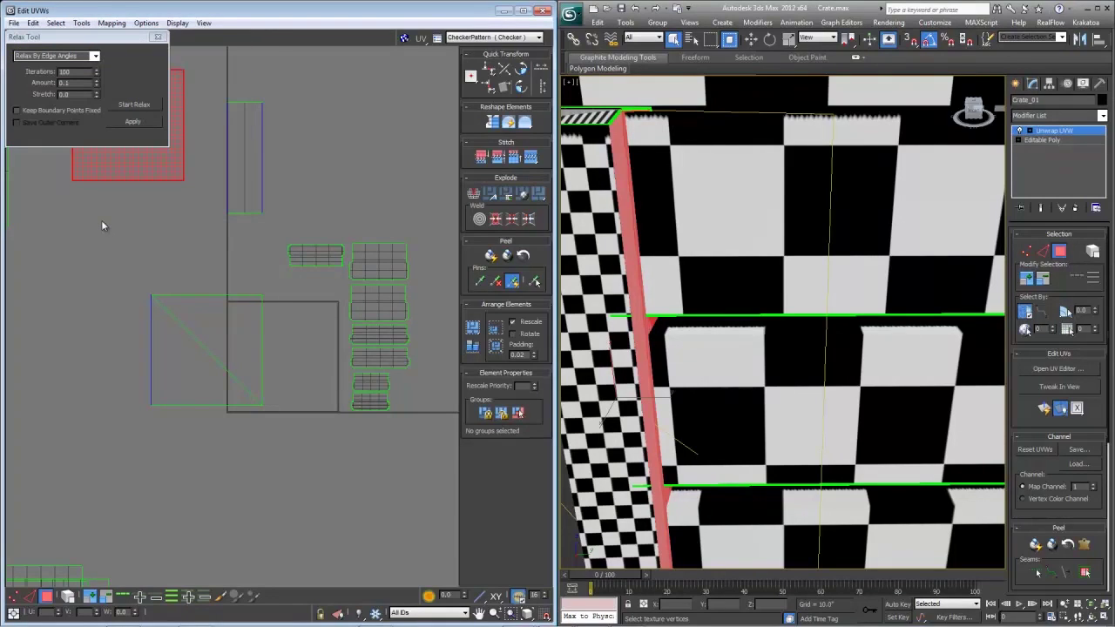
{"action": "left_click", "coordinate": [158, 39]}
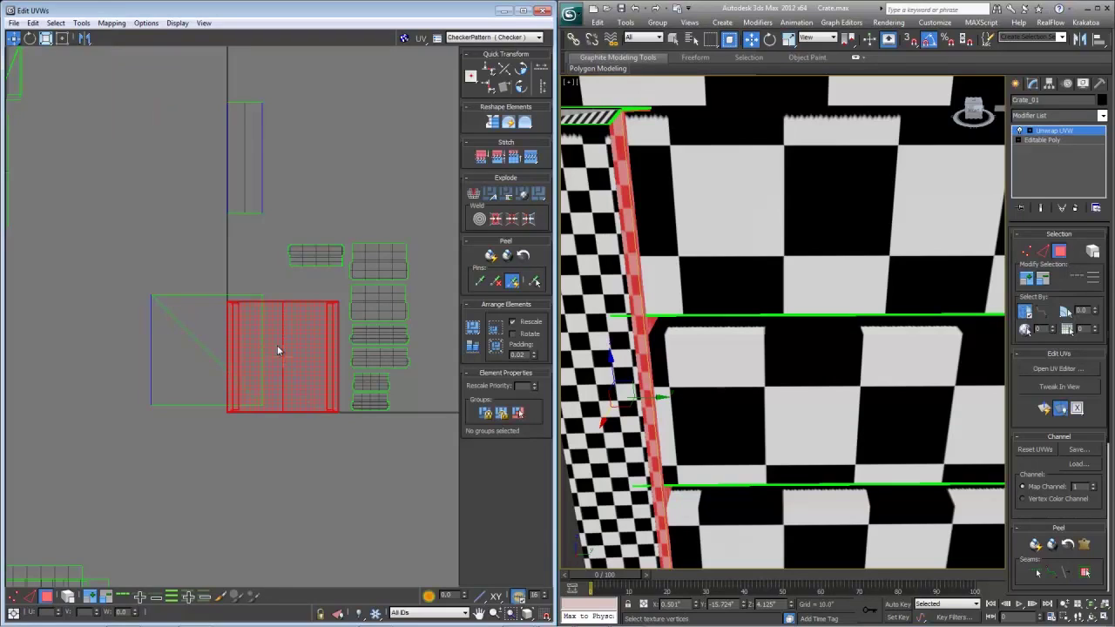
{"action": "middle_click_drag", "start_coordinate": [281, 349], "coordinate": [292, 345]}
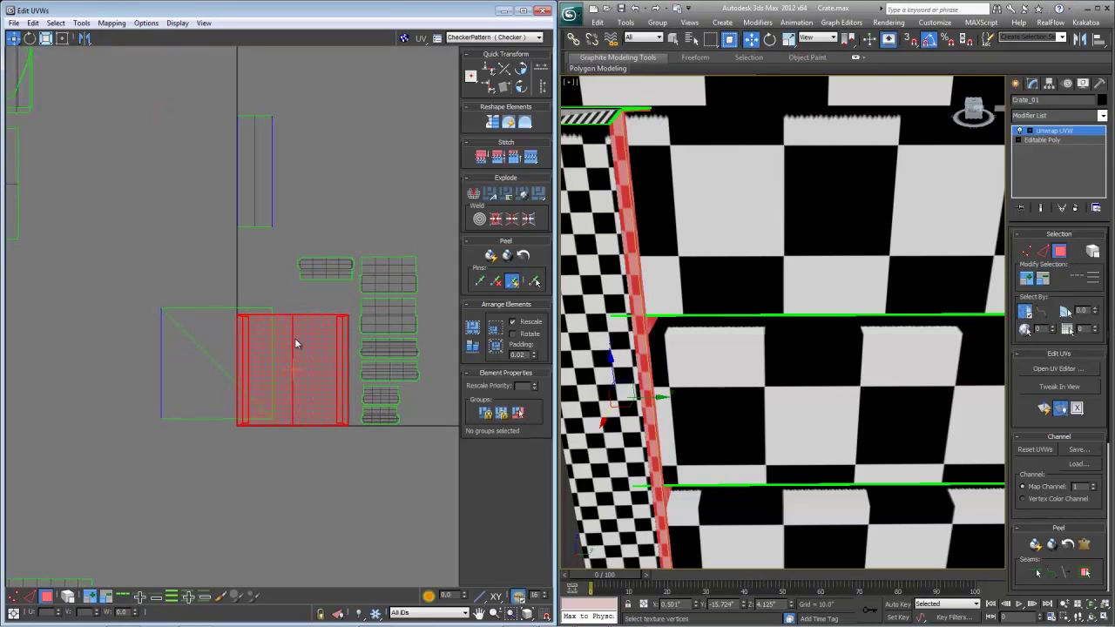
{"action": "left_click", "coordinate": [1030, 131]}
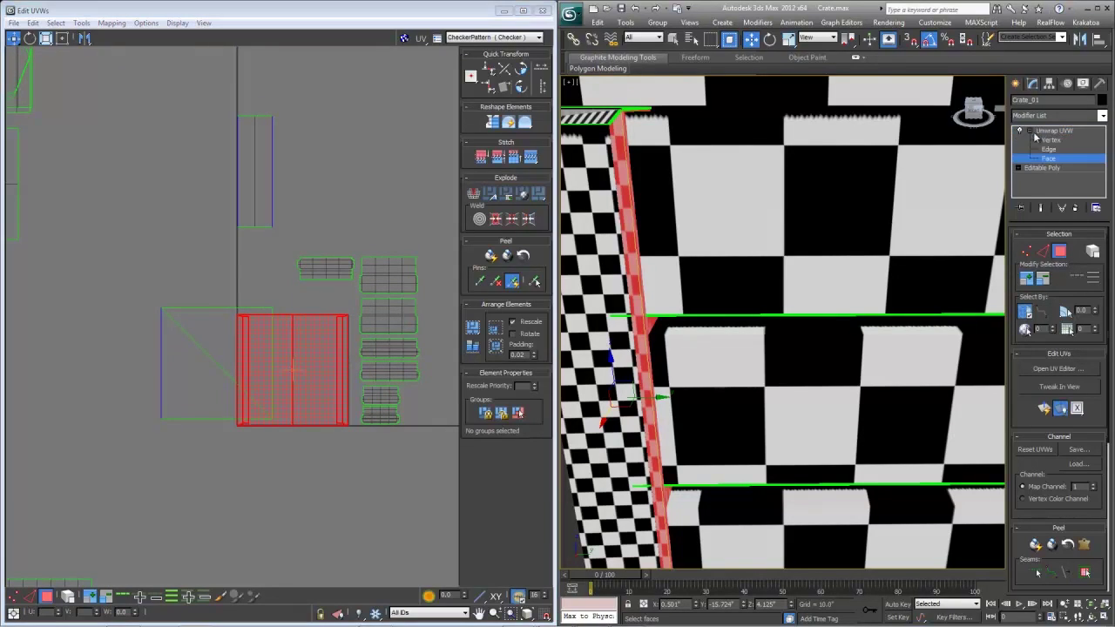
{"action": "left_click", "coordinate": [1047, 141]}
{"action": "left_click", "coordinate": [1050, 161]}
{"action": "left_click_drag", "start_coordinate": [325, 359], "coordinate": [367, 137]}
- Select the narrow strip of side faces at one end of the unfolded shell, break it off and move it clear
{"action": "left_click", "coordinate": [1054, 141]}
{"action": "left_click", "coordinate": [1038, 158]}
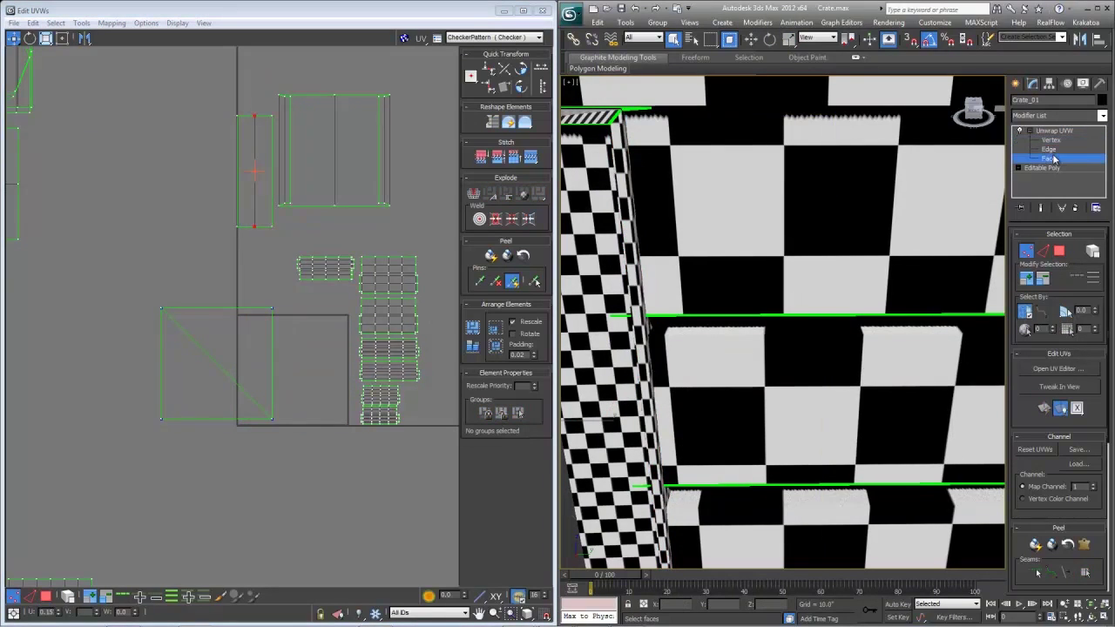
{"action": "middle_click_drag", "start_coordinate": [306, 156], "coordinate": [273, 202]}
{"action": "scroll", "coordinate": [296, 182], "scroll_direction": "up", "scroll_amount": 2}
{"action": "left_click_drag", "start_coordinate": [338, 158], "coordinate": [339, 160]}
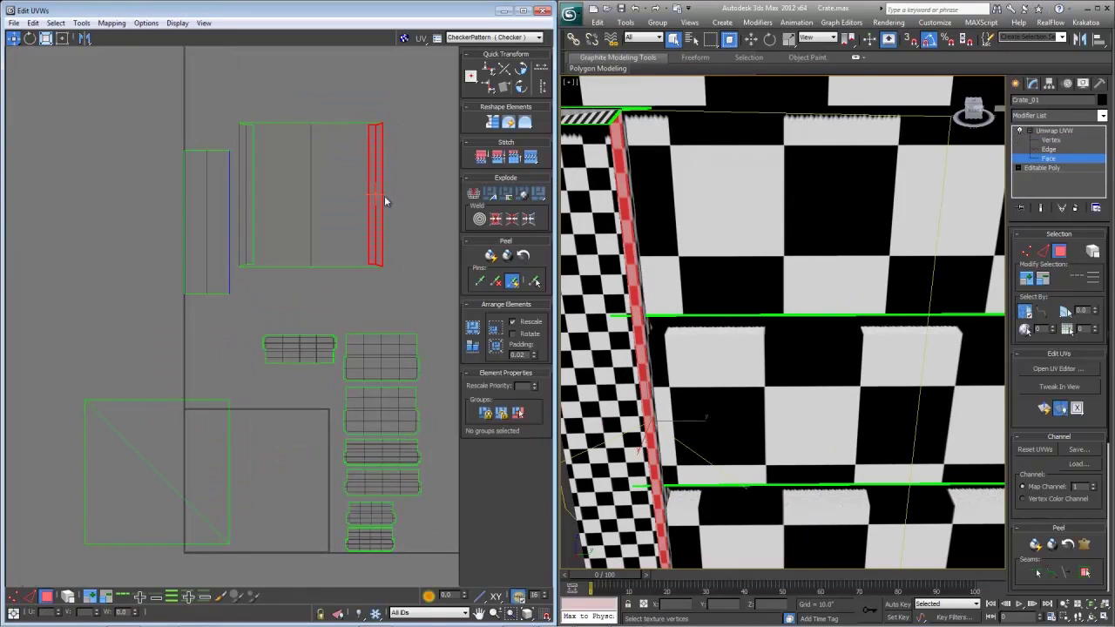
{"action": "left_click_drag", "start_coordinate": [379, 202], "coordinate": [369, 208]}
{"action": "middle_click_drag", "start_coordinate": [649, 300], "coordinate": [739, 306], "text": "alt"}
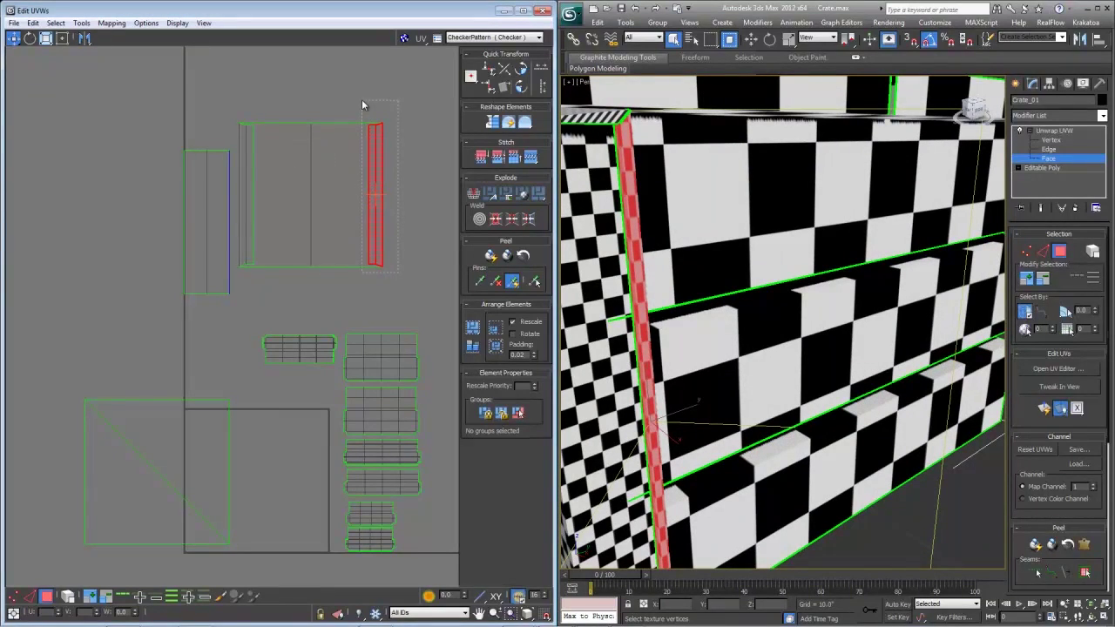
{"action": "left_click_drag", "start_coordinate": [363, 100], "coordinate": [361, 101]}
{"action": "right_click", "coordinate": [380, 171]}
{"action": "left_click", "coordinate": [343, 196]}
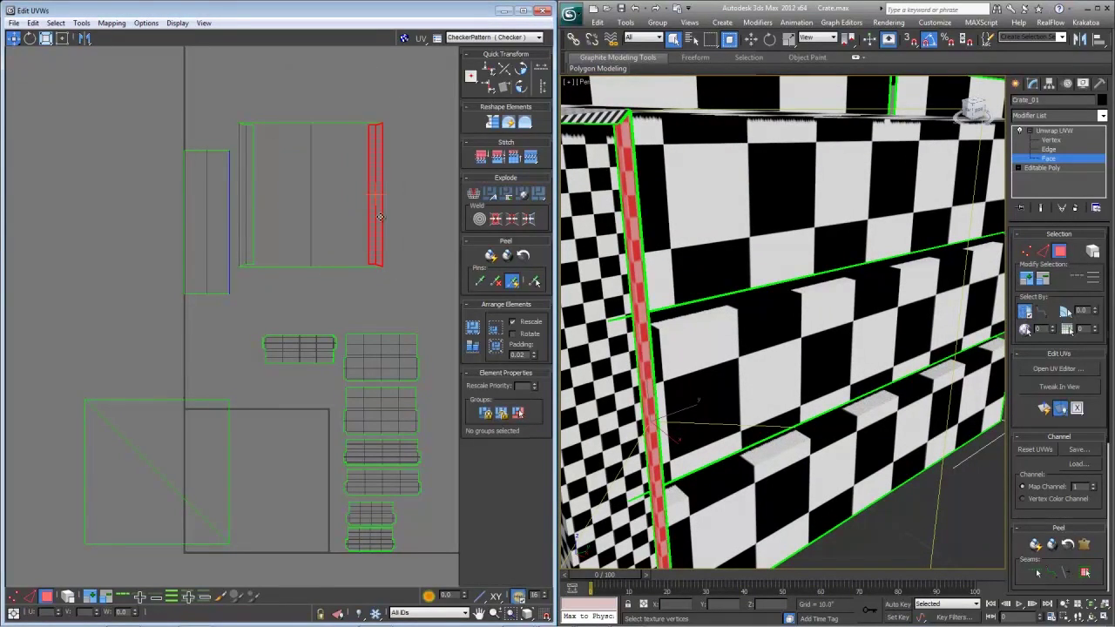
{"action": "left_click_drag", "start_coordinate": [380, 217], "coordinate": [297, 276]}
- Move the wide unfolded shell aside and place the detached narrow strip next to the outer-face strip
{"action": "left_click_drag", "start_coordinate": [241, 148], "coordinate": [230, 96]}
{"action": "left_click_drag", "start_coordinate": [278, 147], "coordinate": [12, 107]}
{"action": "key", "text": "1"}
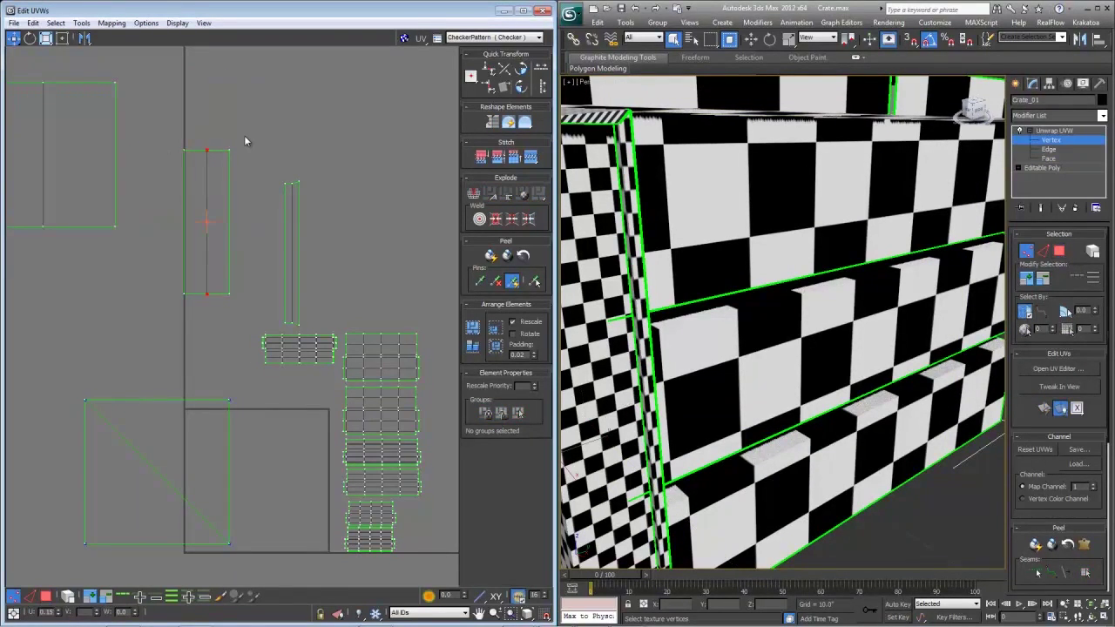
{"action": "key", "text": "3"}
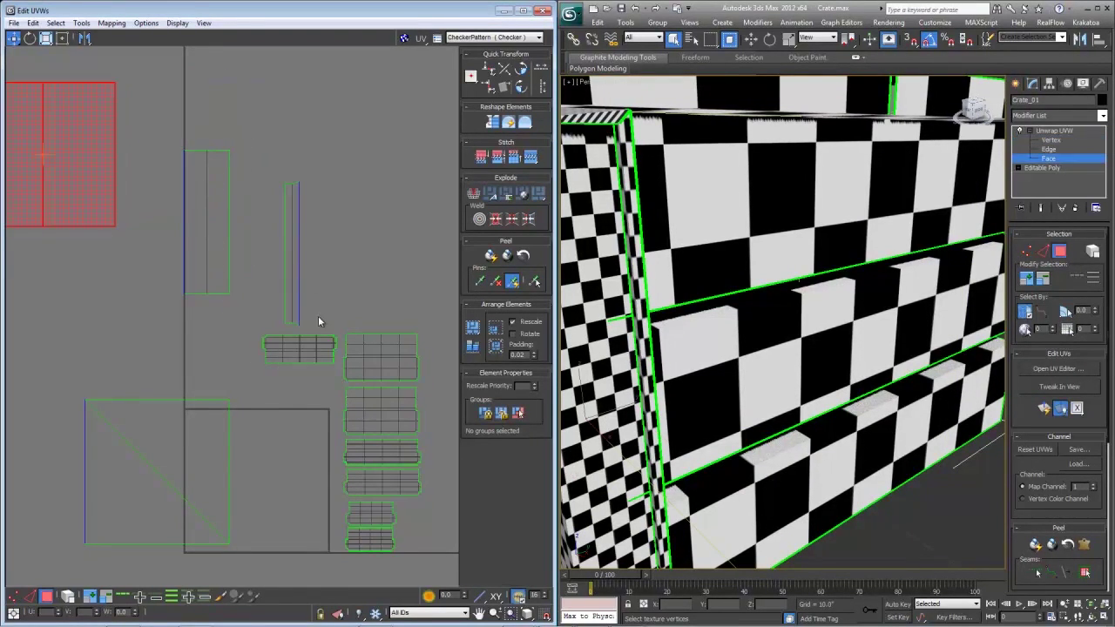
{"action": "left_click_drag", "start_coordinate": [284, 230], "coordinate": [239, 204]}
- Select the edge shared by the narrow strip and the outer-face strip and stitch them together
{"action": "key", "text": "2"}
{"action": "left_click", "coordinate": [240, 206]}
{"action": "key", "text": "1"}
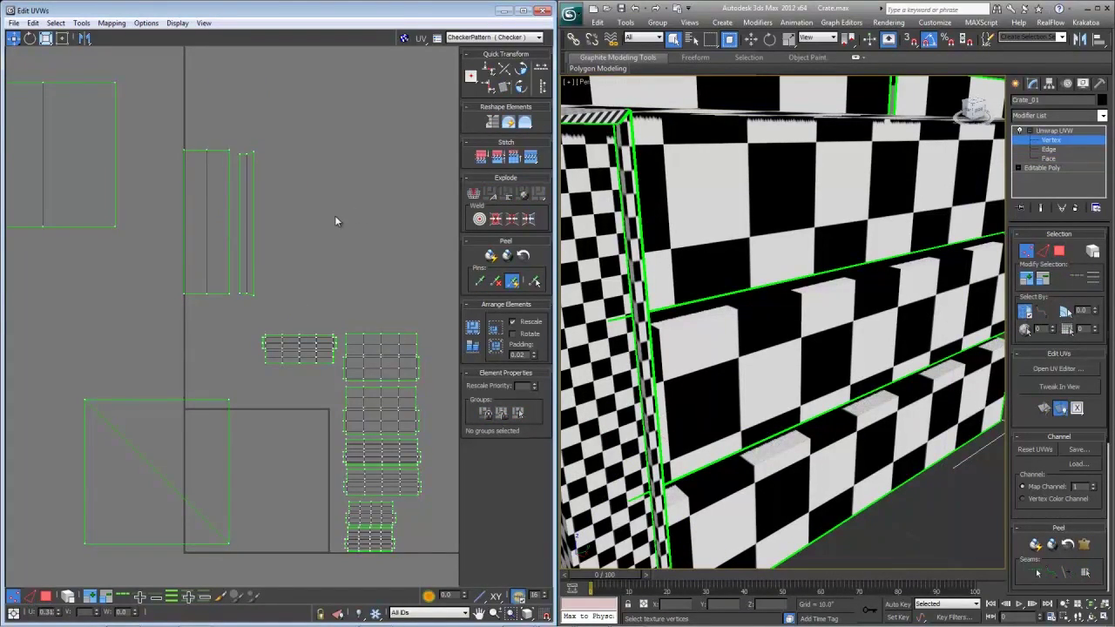
{"action": "key", "text": "2"}
{"action": "left_click", "coordinate": [500, 162]}
- Break the other narrow strip off the wide shell and place it against the free side of the outer-face strip
{"action": "middle_click_drag", "start_coordinate": [162, 193], "coordinate": [277, 191]}
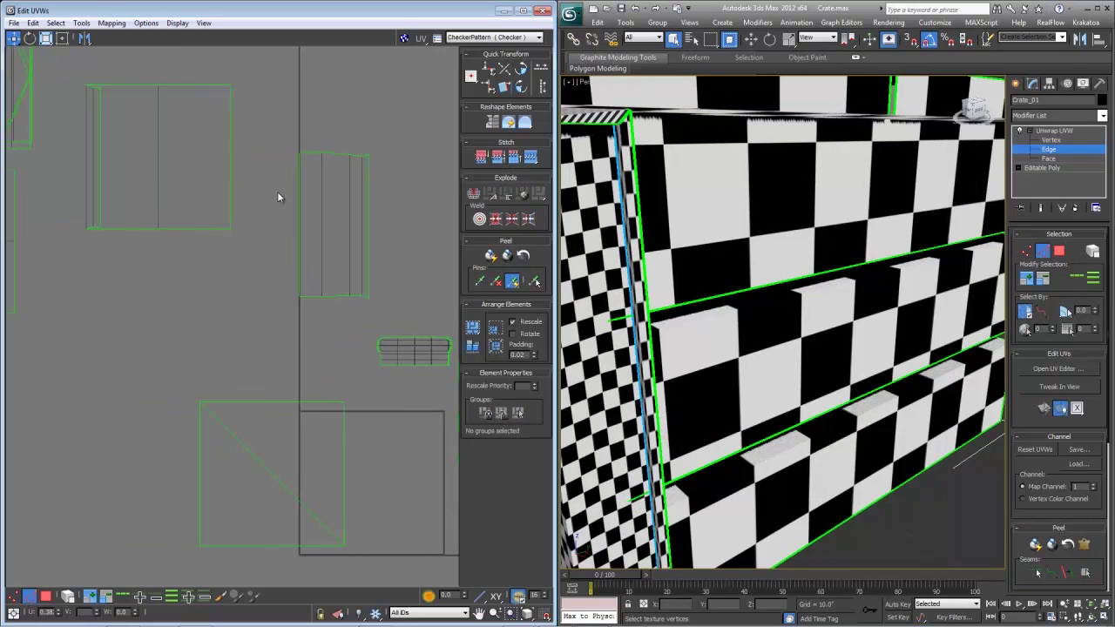
{"action": "scroll", "coordinate": [277, 192], "scroll_direction": "down", "scroll_amount": 2}
{"action": "key", "text": "3"}
{"action": "left_click_drag", "start_coordinate": [101, 86], "coordinate": [153, 233]}
{"action": "right_click", "coordinate": [125, 140]}
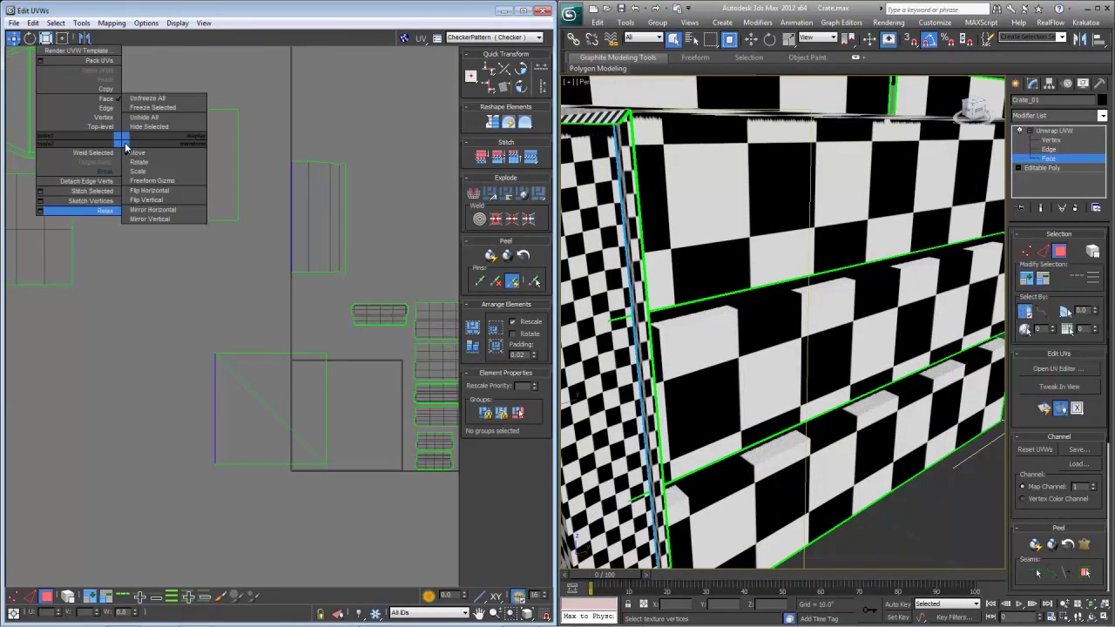
{"action": "left_click", "coordinate": [103, 174]}
{"action": "left_click_drag", "start_coordinate": [136, 177], "coordinate": [291, 218]}
- Select the second narrow strip's shared edge and stitch it to the outer-face strip
{"action": "key", "text": "2"}
{"action": "left_click", "coordinate": [290, 214]}
{"action": "left_click", "coordinate": [499, 158]}
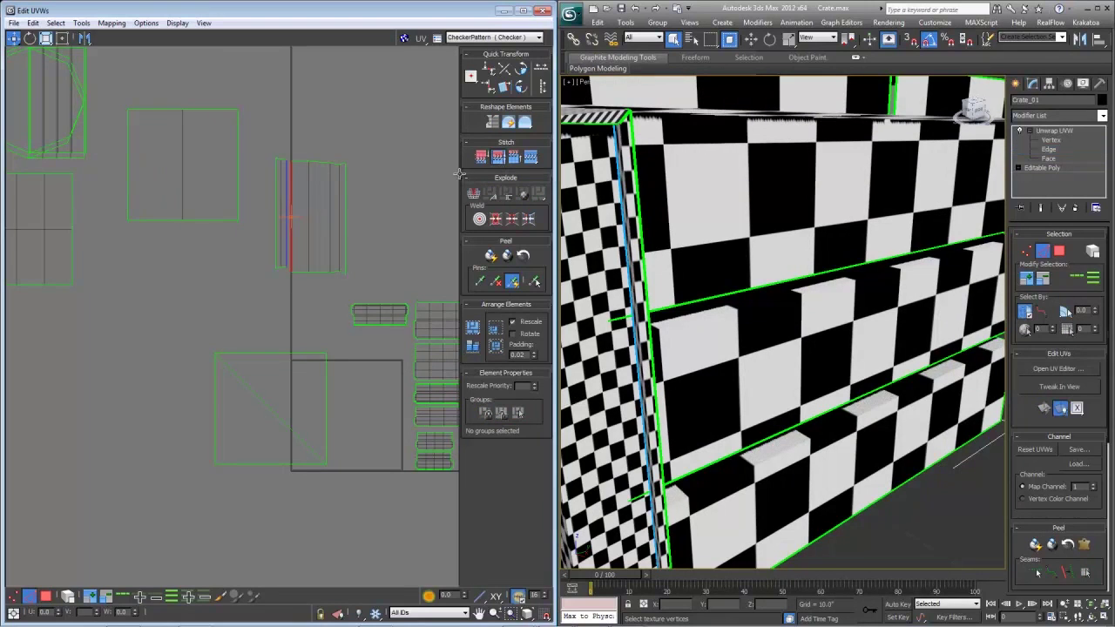
- Break off one of the two wide faces and place it alongside the stitched post strip
{"action": "key", "text": "3"}
{"action": "left_click", "coordinate": [205, 157]}
{"action": "right_click", "coordinate": [197, 152]}
{"action": "left_click", "coordinate": [189, 185]}
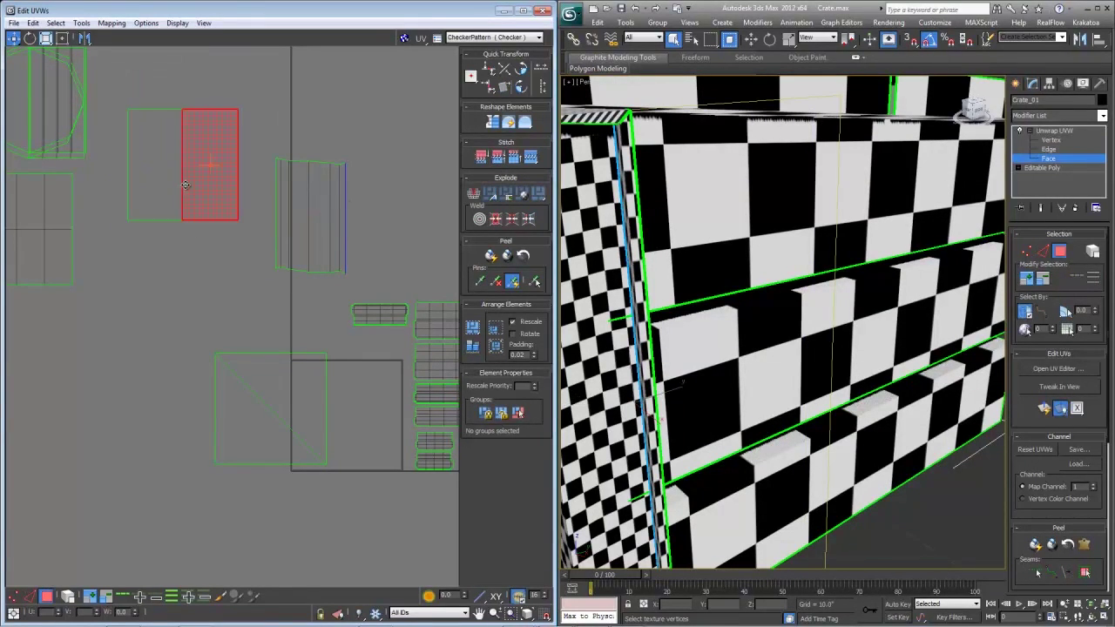
{"action": "left_click_drag", "start_coordinate": [197, 178], "coordinate": [370, 194]}
{"action": "key", "text": "e"}
{"action": "key", "text": "w"}
- Select the edge between the wide face and the post strip and stitch them together
{"action": "key", "text": "2"}
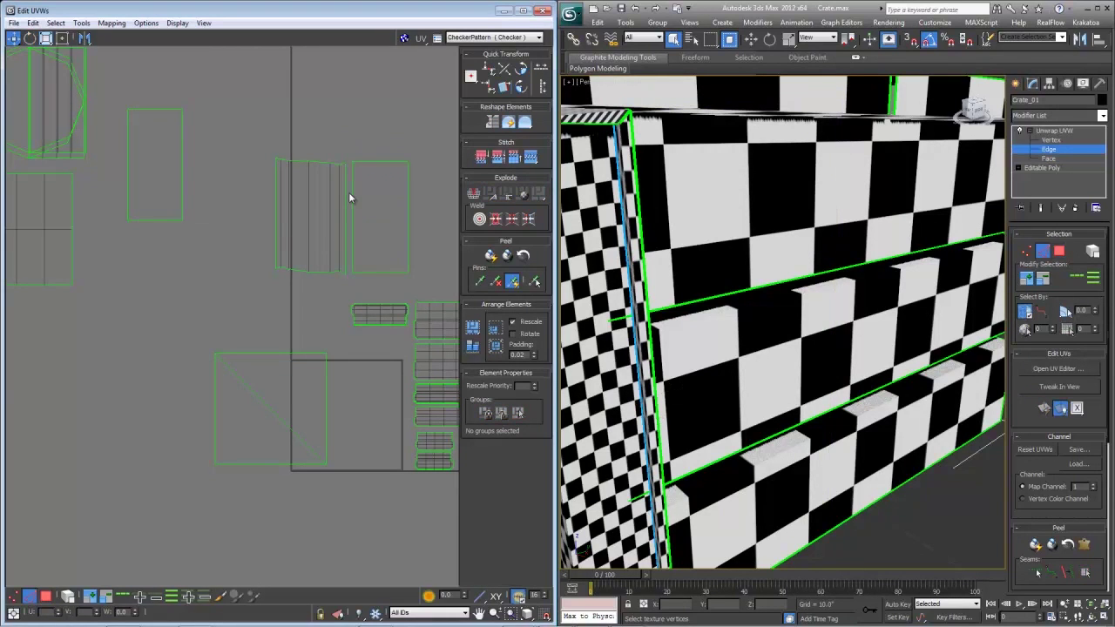
{"action": "left_click", "coordinate": [350, 192]}
{"action": "left_click", "coordinate": [496, 159]}
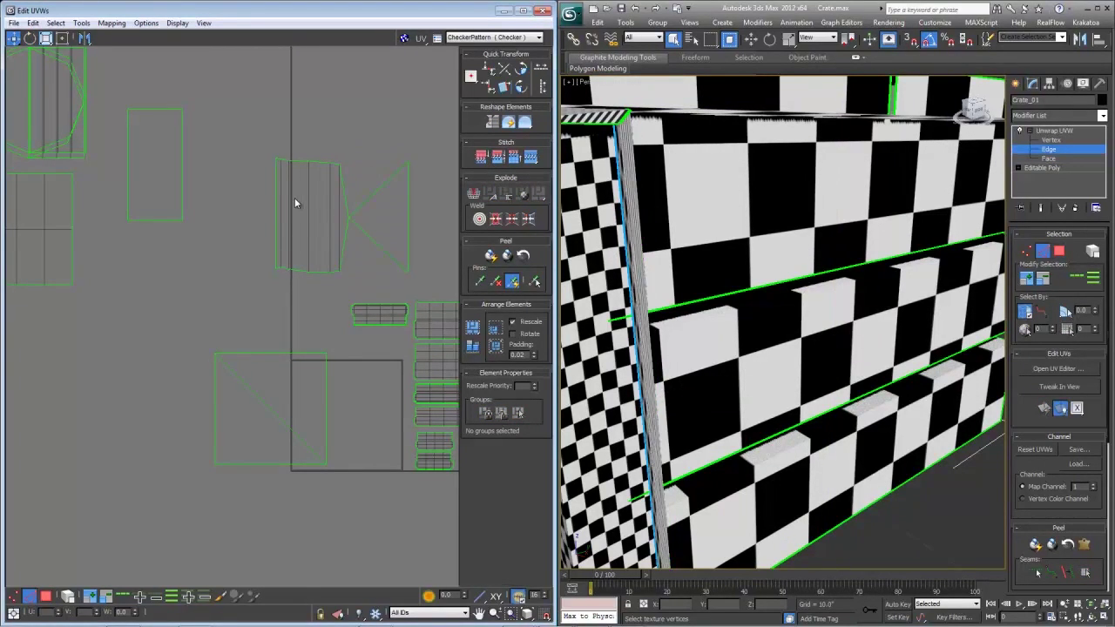
- Select the whole stitched post shell and set the Relax Tool to Relax By Face Angles
{"action": "key", "text": "3"}
{"action": "left_click_drag", "start_coordinate": [250, 146], "coordinate": [422, 286]}
{"action": "right_click", "coordinate": [297, 228]}
{"action": "left_click", "coordinate": [261, 299]}
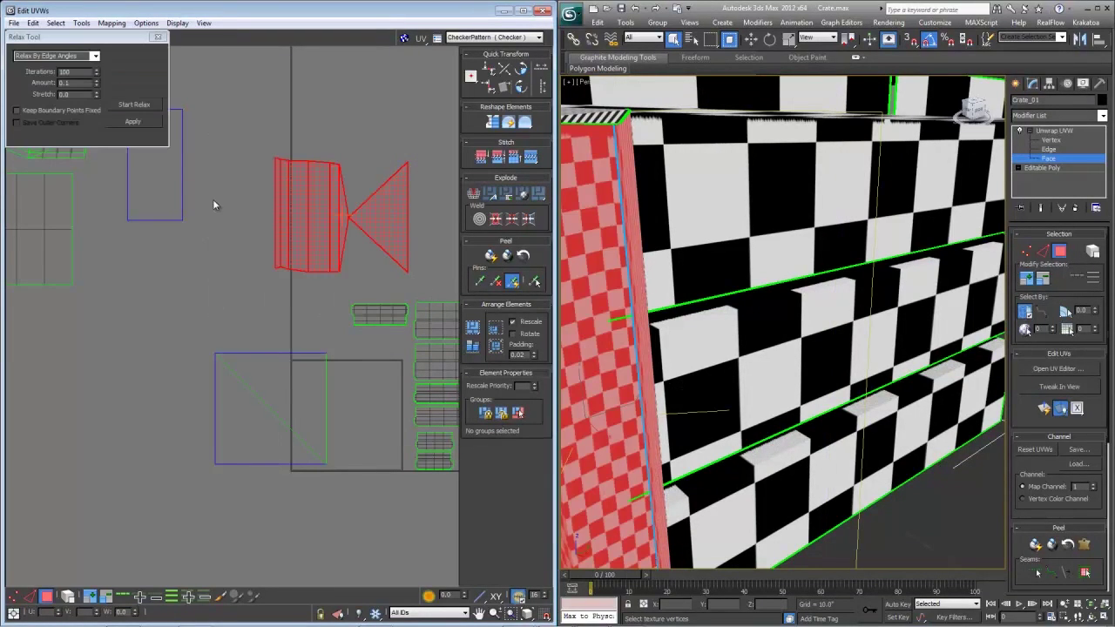
{"action": "left_click", "coordinate": [95, 56]}
{"action": "left_click", "coordinate": [75, 66]}
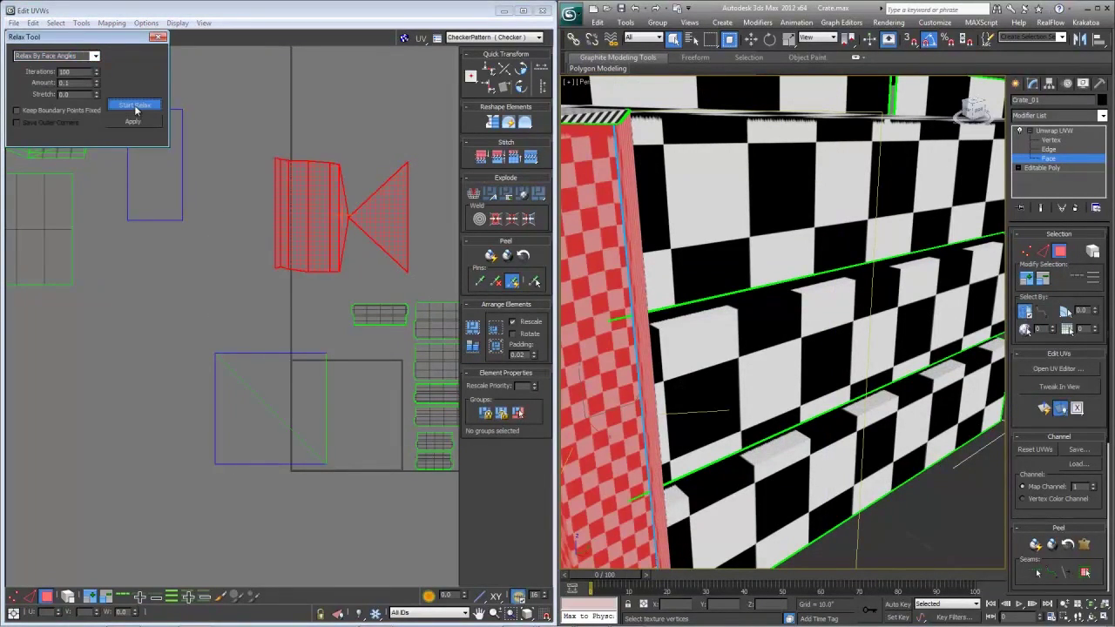
- Relax the selected corner-post shell by face angles and stitch its outer long edge to the adjoining rectangular shell
{"action": "left_click", "coordinate": [134, 105]}
{"action": "left_click", "coordinate": [158, 38]}
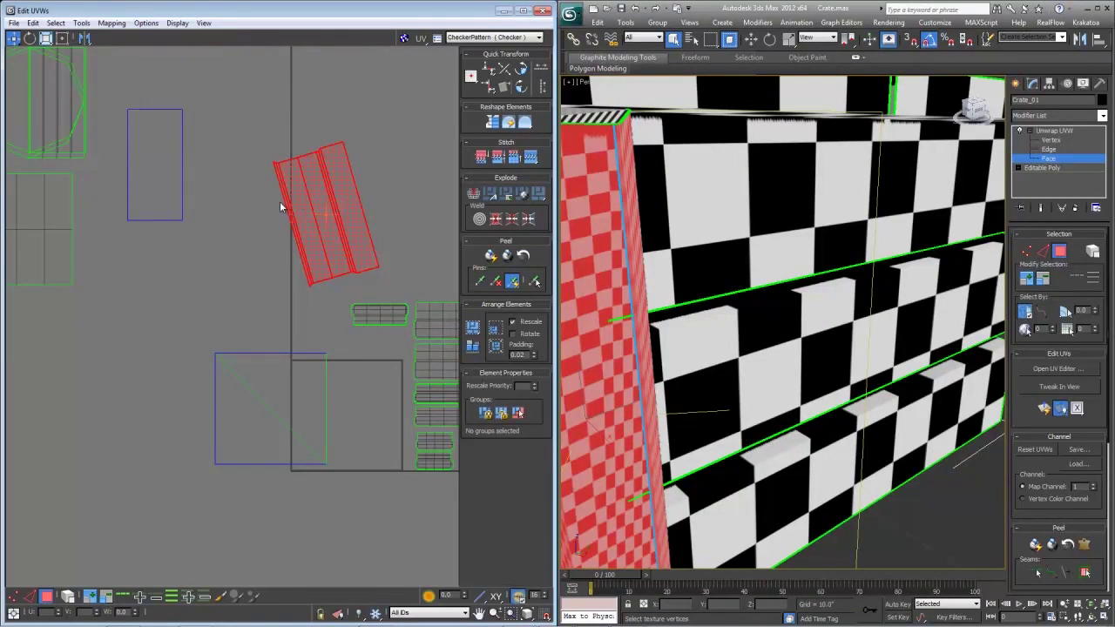
{"action": "key", "text": "2"}
{"action": "left_click", "coordinate": [283, 196]}
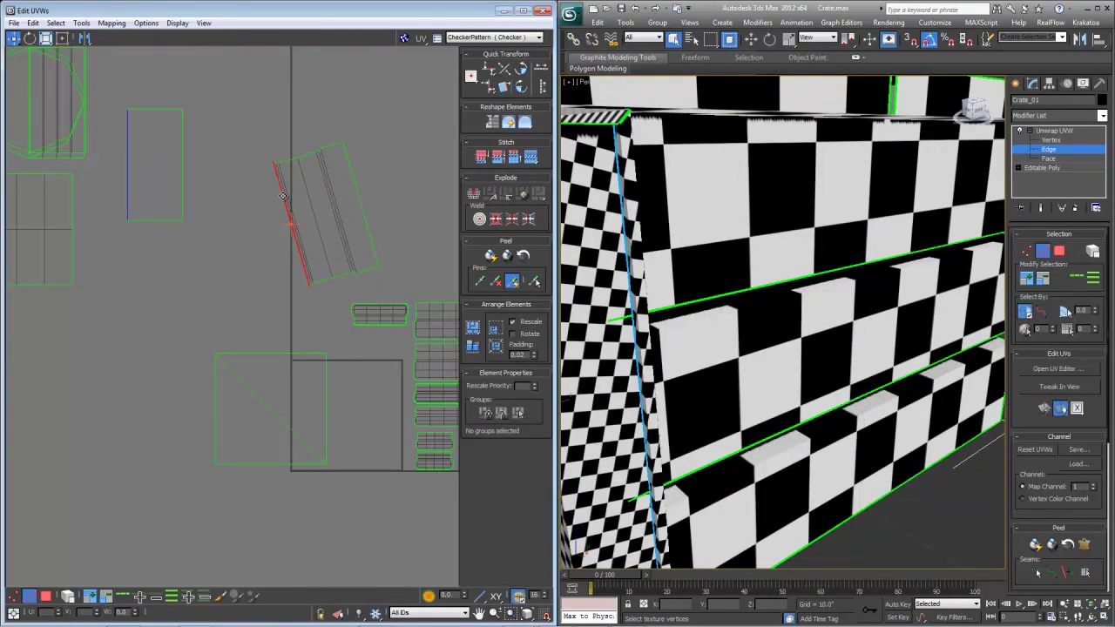
{"action": "left_click", "coordinate": [500, 160]}
{"action": "key", "text": "3"}
{"action": "left_click", "coordinate": [357, 253]}
- Select the whole stitched corner-post strip and relax it using Relax By Face Angles
{"action": "left_click_drag", "start_coordinate": [158, 62], "coordinate": [404, 287]}
{"action": "right_click", "coordinate": [276, 230]}
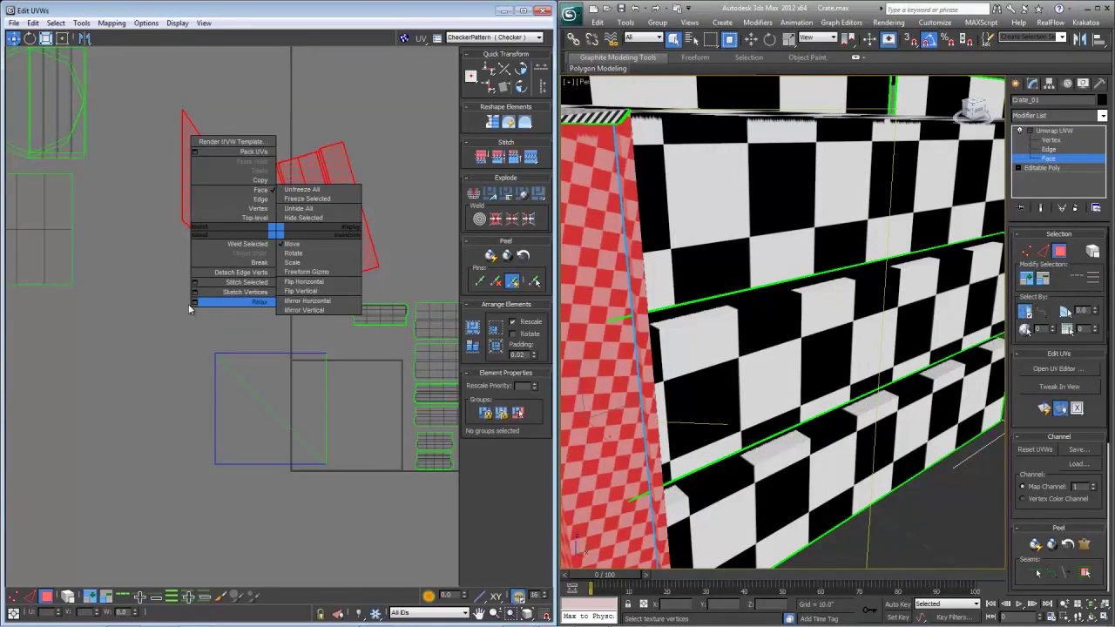
{"action": "left_click", "coordinate": [209, 301]}
{"action": "left_click", "coordinate": [94, 56]}
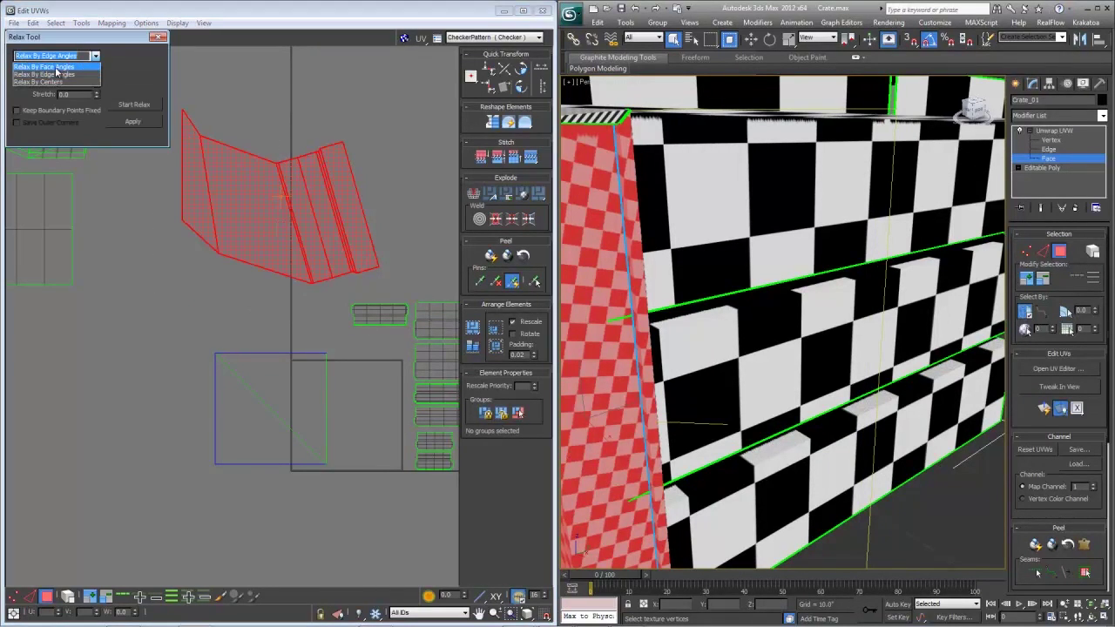
{"action": "left_click", "coordinate": [57, 65]}
{"action": "left_click", "coordinate": [136, 104]}
{"action": "left_click", "coordinate": [158, 37]}
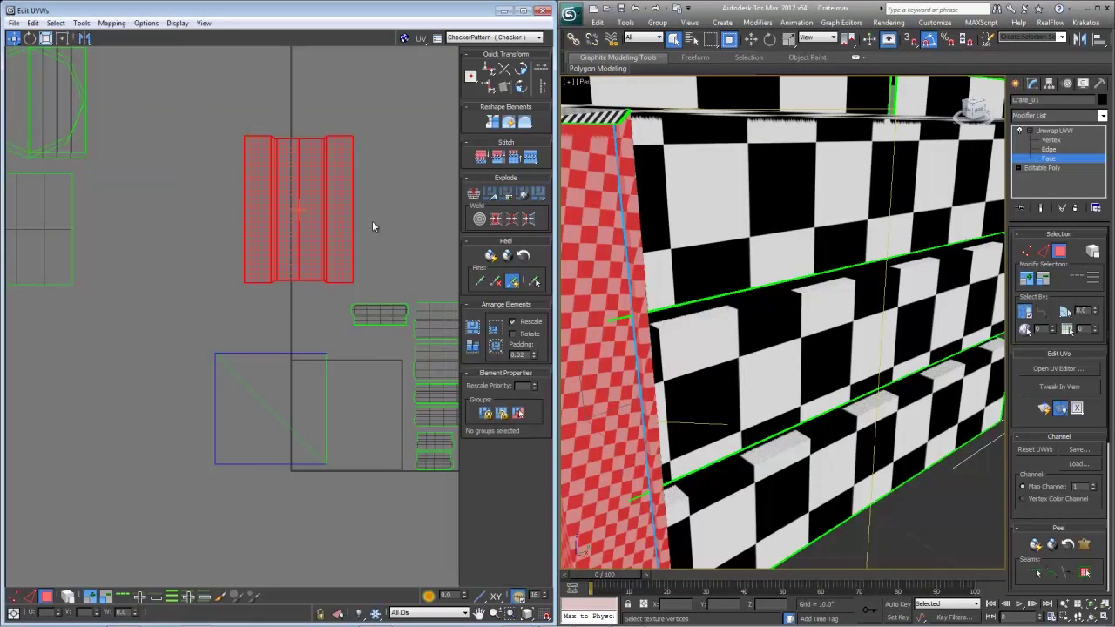
{"action": "left_click", "coordinate": [381, 207]}
{"action": "left_click_drag", "start_coordinate": [216, 116], "coordinate": [390, 294]}
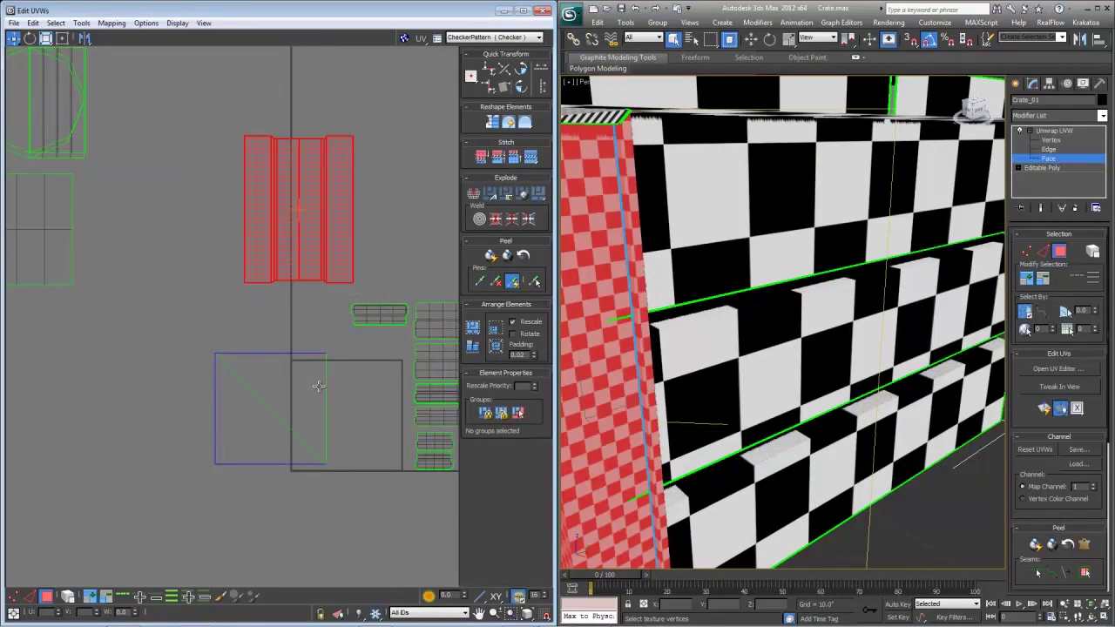
- Select the overlapping square cap faces below the strip and relax them using Relax By Face Angles
{"action": "middle_click_drag", "start_coordinate": [340, 460], "coordinate": [337, 439]}
{"action": "left_click_drag", "start_coordinate": [177, 317], "coordinate": [331, 460]}
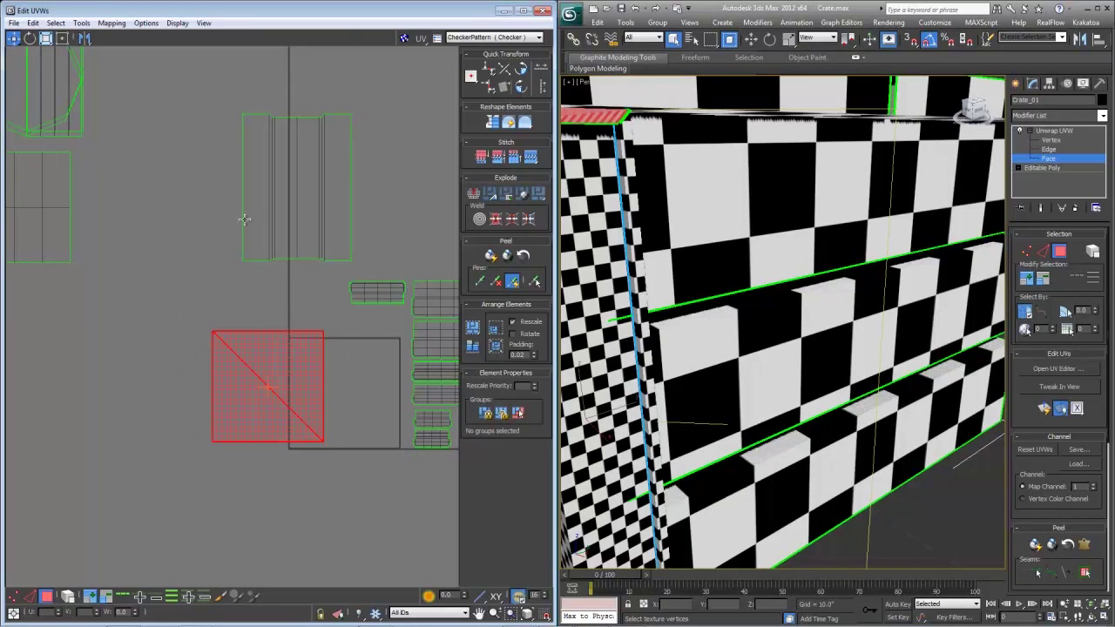
{"action": "right_click", "coordinate": [268, 397]}
{"action": "left_click", "coordinate": [179, 463]}
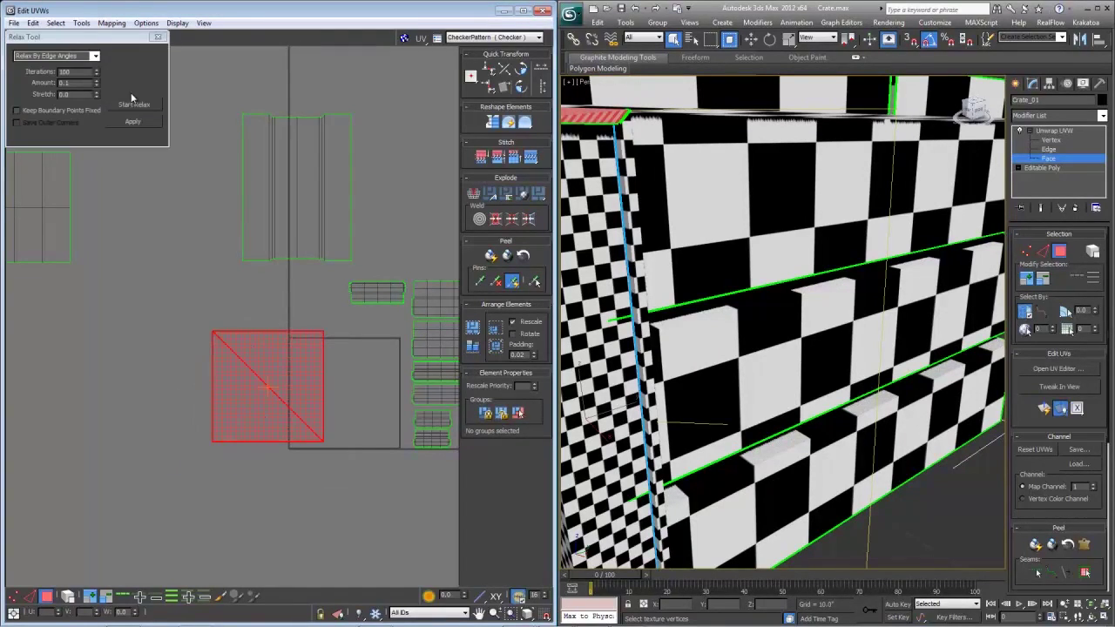
{"action": "left_click", "coordinate": [94, 55]}
{"action": "left_click", "coordinate": [52, 65]}
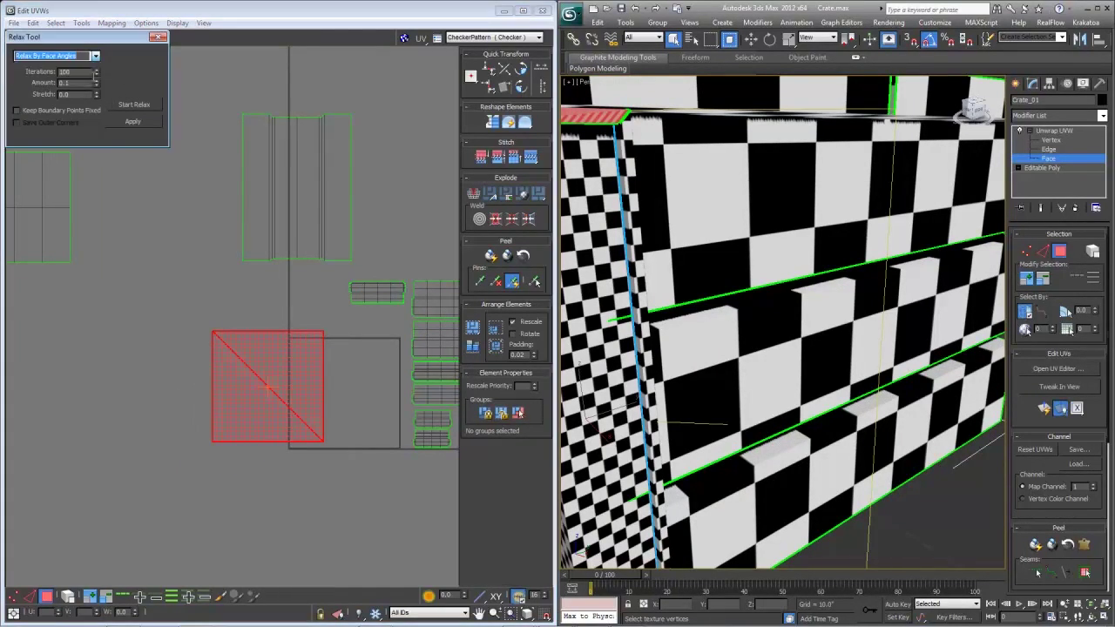
{"action": "left_click", "coordinate": [135, 104]}
{"action": "left_click", "coordinate": [135, 108]}
- Move the relaxed cap shells into the empty area above the corner-post strip
{"action": "left_click_drag", "start_coordinate": [254, 327], "coordinate": [235, 155]}
{"action": "middle_click_drag", "start_coordinate": [235, 155], "coordinate": [239, 292]}
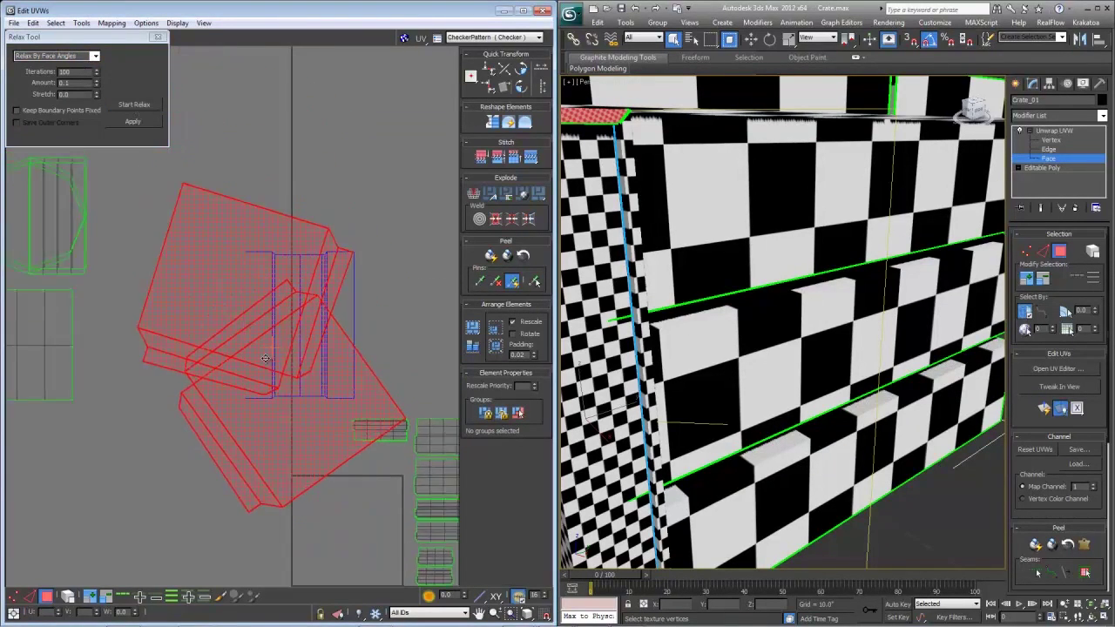
{"action": "scroll", "coordinate": [239, 292], "scroll_direction": "down", "scroll_amount": 2}
{"action": "left_click_drag", "start_coordinate": [239, 292], "coordinate": [298, 63]}
{"action": "left_click", "coordinate": [432, 234]}
{"action": "left_click", "coordinate": [315, 185]}
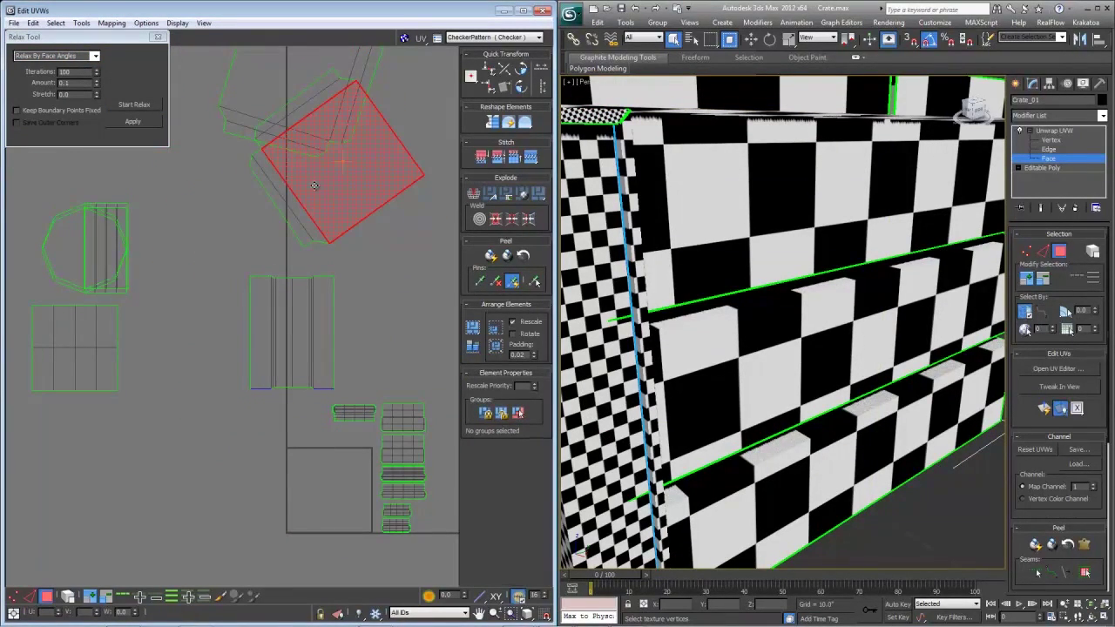
- Select only the lower of the two overlapping cap shells, including both of its side flaps
{"action": "left_click", "coordinate": [1082, 579]}
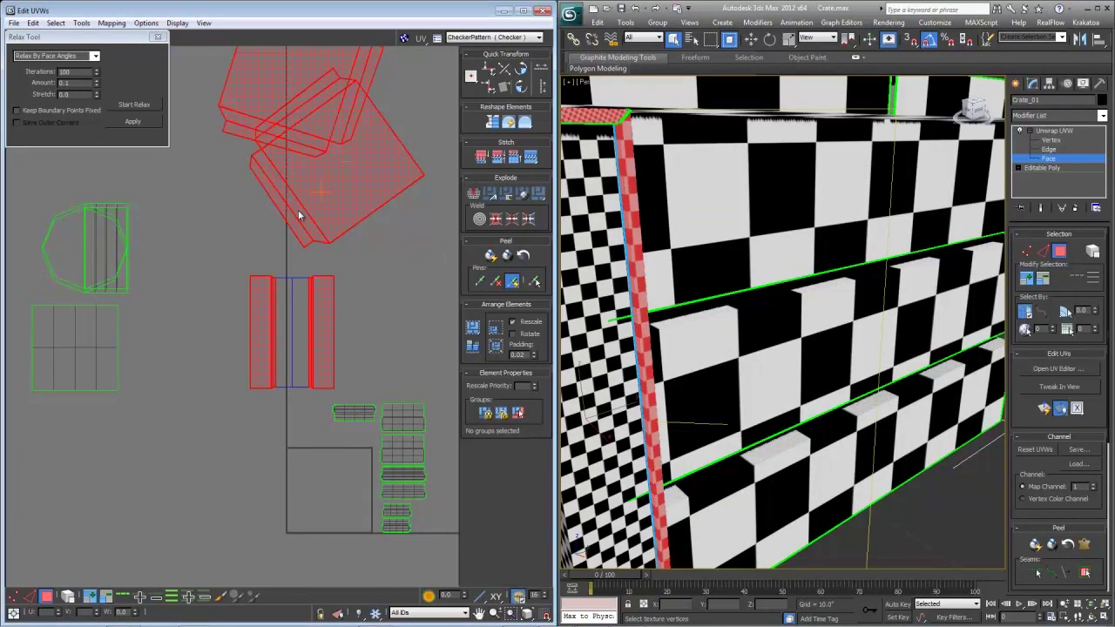
{"action": "middle_click_drag", "start_coordinate": [298, 212], "coordinate": [301, 266]}
{"action": "left_click", "coordinate": [428, 310]}
{"action": "left_click_drag", "start_coordinate": [438, 306], "coordinate": [380, 248]}
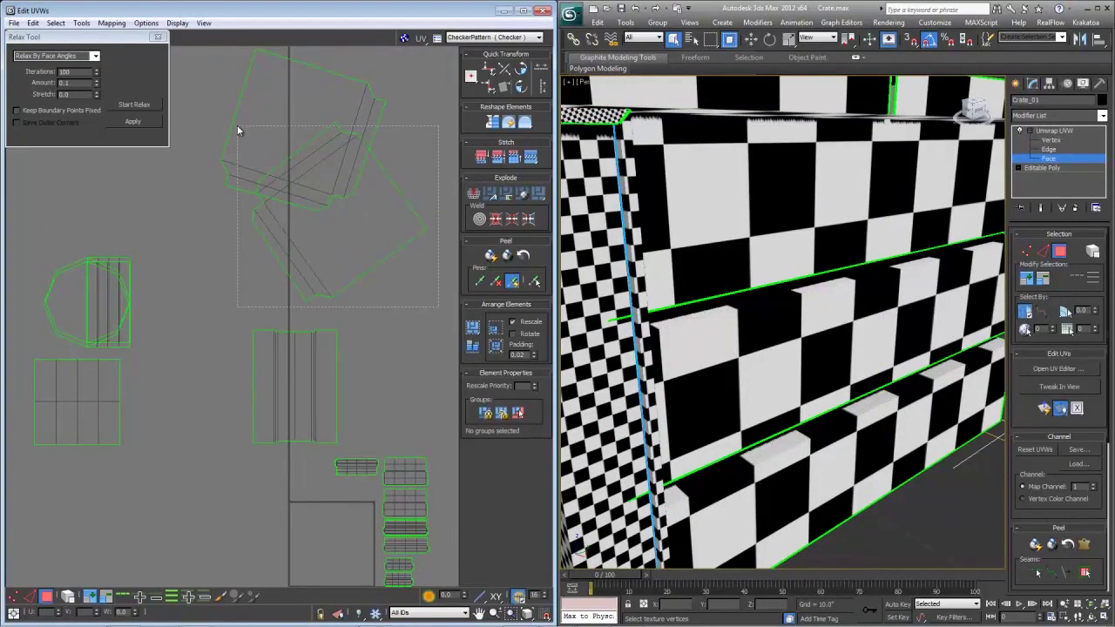
{"action": "left_click_drag", "start_coordinate": [237, 126], "coordinate": [237, 125]}
{"action": "left_click", "coordinate": [298, 148], "text": "ctrl"}
{"action": "key", "text": "ctrl+z"}
{"action": "left_click", "coordinate": [268, 179], "text": "ctrl"}
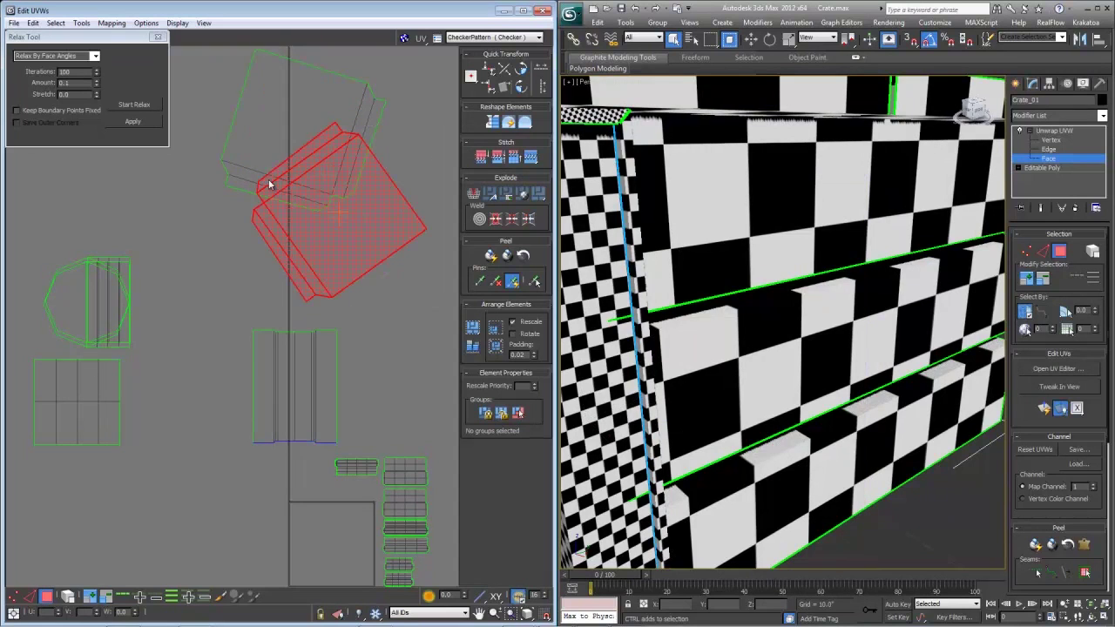
- Place the selected cap shell just below the corner-post strip, rotated upright and scaled down to match the strip
{"action": "left_click_drag", "start_coordinate": [292, 190], "coordinate": [335, 409]}
{"action": "scroll", "coordinate": [240, 356], "scroll_direction": "up", "scroll_amount": 2}
{"action": "key", "text": "e"}
{"action": "key", "text": "w"}
{"action": "left_click_drag", "start_coordinate": [326, 361], "coordinate": [345, 472]}
{"action": "scroll", "coordinate": [345, 472], "scroll_direction": "up", "scroll_amount": 2}
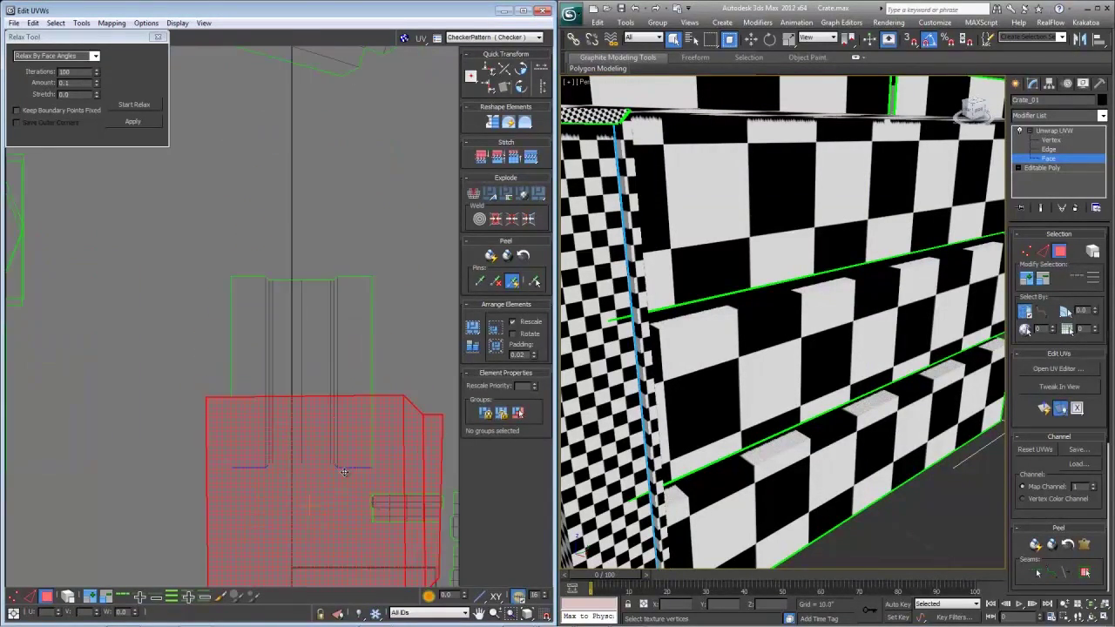
{"action": "scroll", "coordinate": [328, 311], "scroll_direction": "down", "scroll_amount": 8}
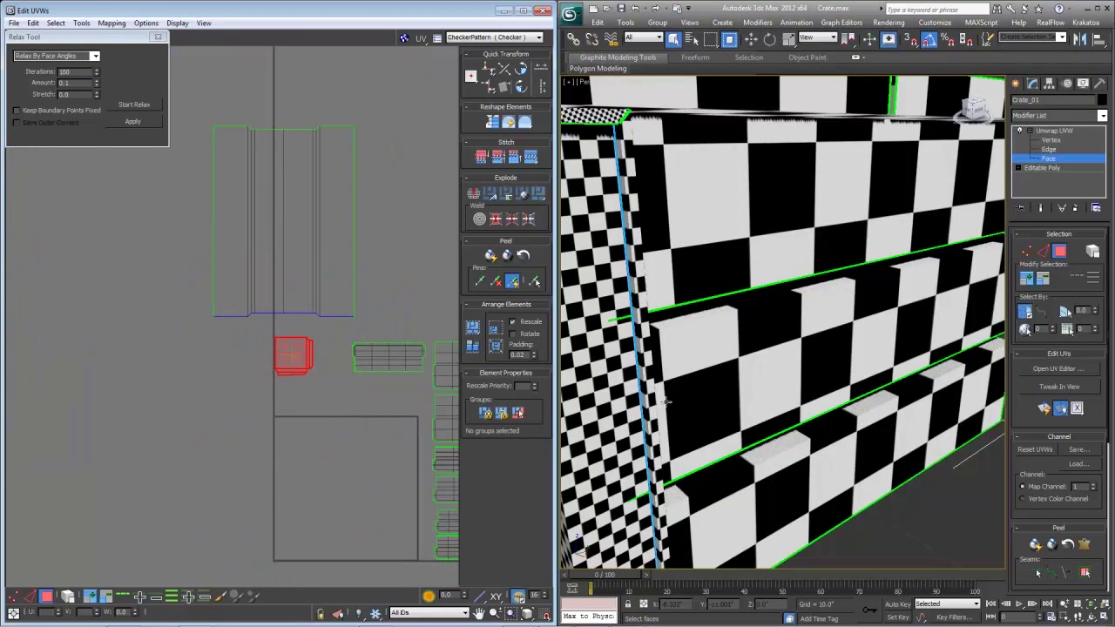
- Inspect the crate's bottom corner and break the matching side flap off the small square cap shell
{"action": "middle_click_drag", "start_coordinate": [666, 402], "coordinate": [738, 286]}
{"action": "scroll", "coordinate": [738, 285], "scroll_direction": "down", "scroll_amount": 4}
{"action": "scroll", "coordinate": [725, 356], "scroll_direction": "up", "scroll_amount": 5}
{"action": "middle_click_drag", "start_coordinate": [775, 392], "coordinate": [781, 320]}
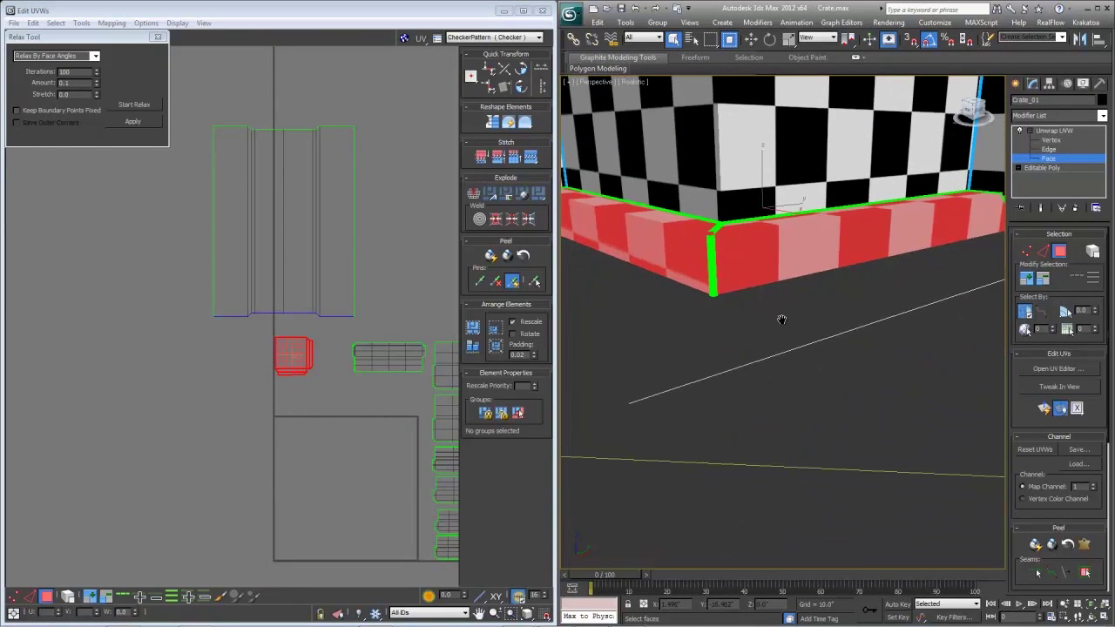
{"action": "scroll", "coordinate": [291, 364], "scroll_direction": "up", "scroll_amount": 2}
{"action": "left_click_drag", "start_coordinate": [296, 374], "coordinate": [304, 373]}
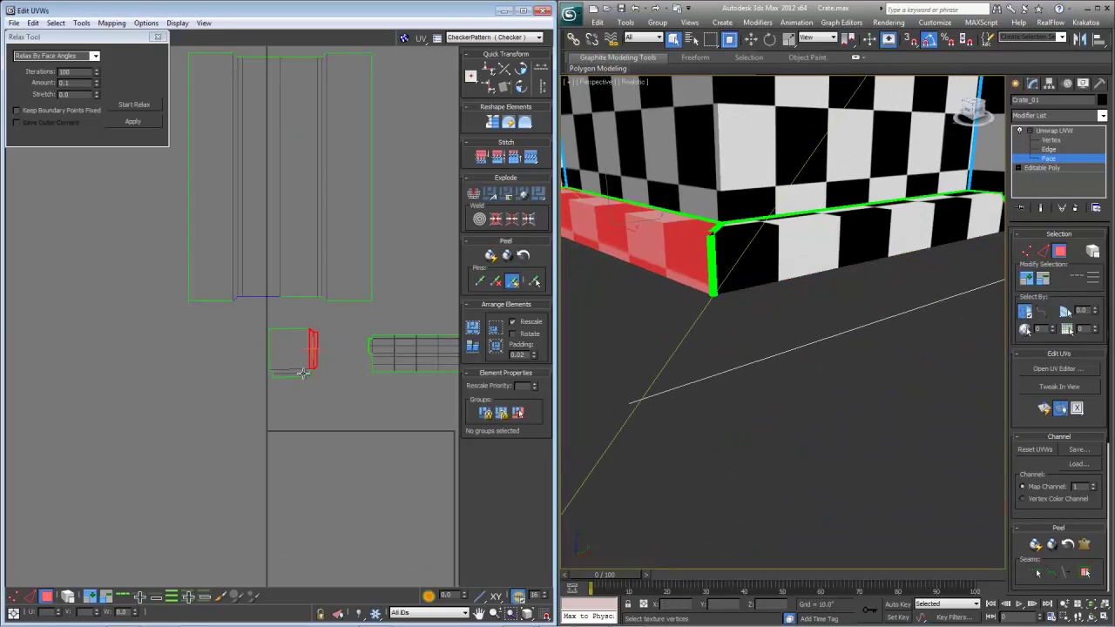
{"action": "right_click", "coordinate": [311, 346]}
{"action": "left_click", "coordinate": [288, 372]}
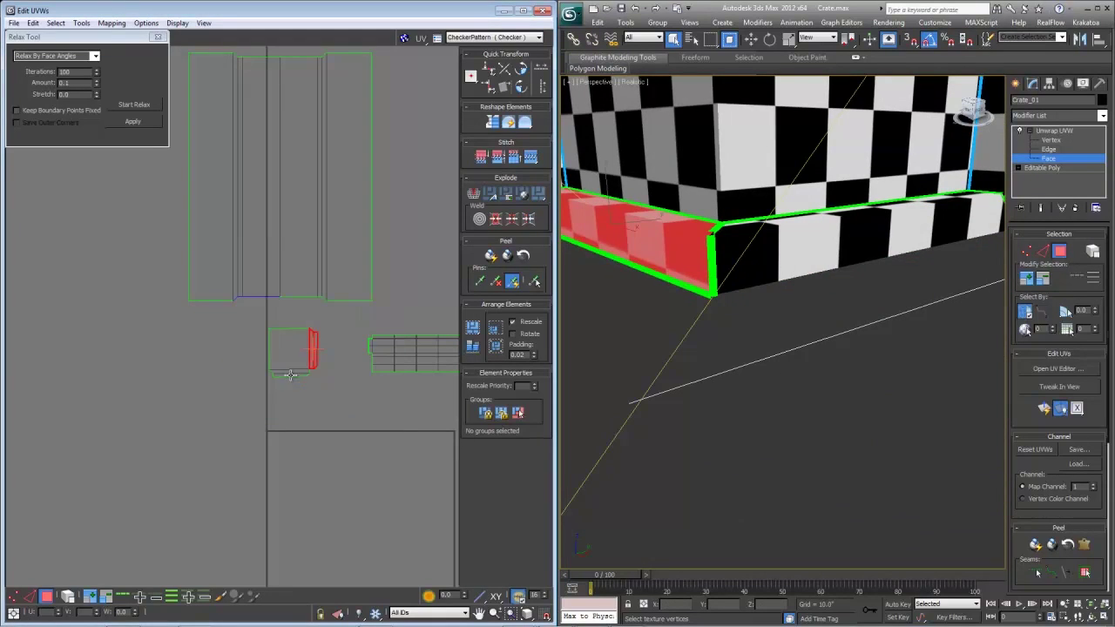
- Move the detached flap under the strip with a 90-degree rotation and stitch it to the strip's lower edge
{"action": "left_click_drag", "start_coordinate": [314, 349], "coordinate": [268, 309]}
{"action": "key", "text": "e"}
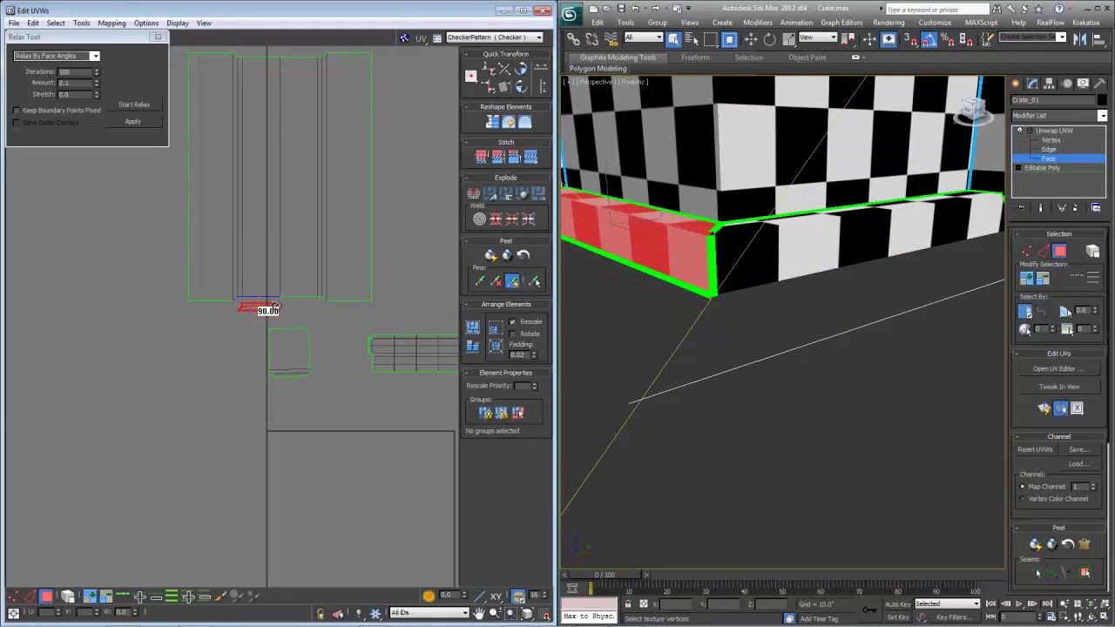
{"action": "key", "text": "2"}
{"action": "left_click", "coordinate": [268, 296]}
{"action": "key", "text": "1"}
{"action": "key", "text": "2"}
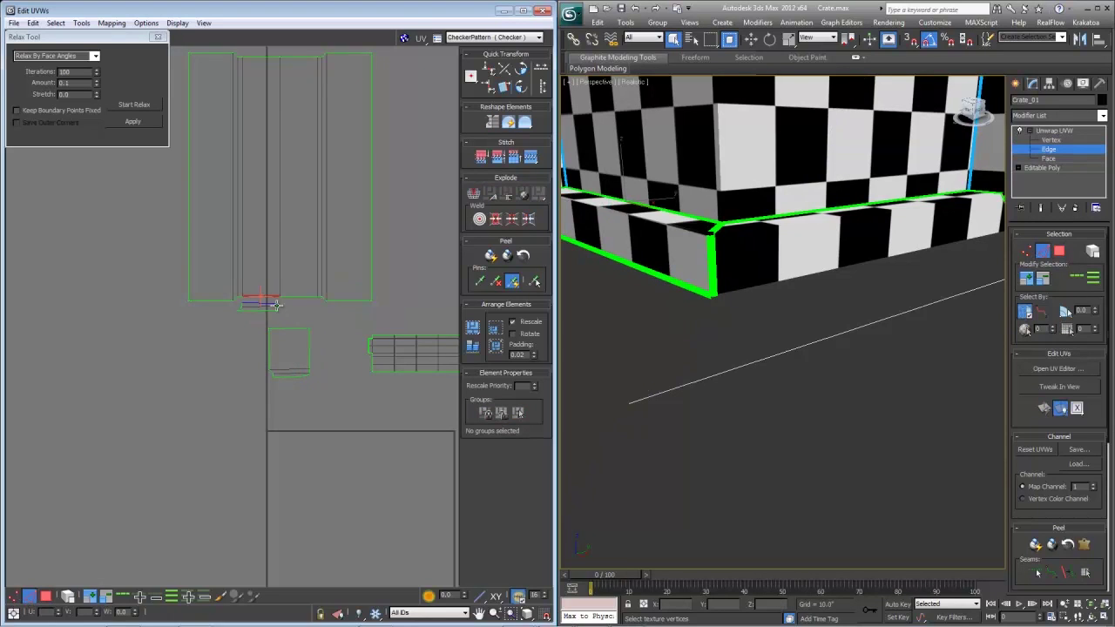
{"action": "left_click", "coordinate": [511, 155]}
- Move the remaining square cap shell under the strip's other lower edge and stitch the two together
{"action": "key", "text": "3"}
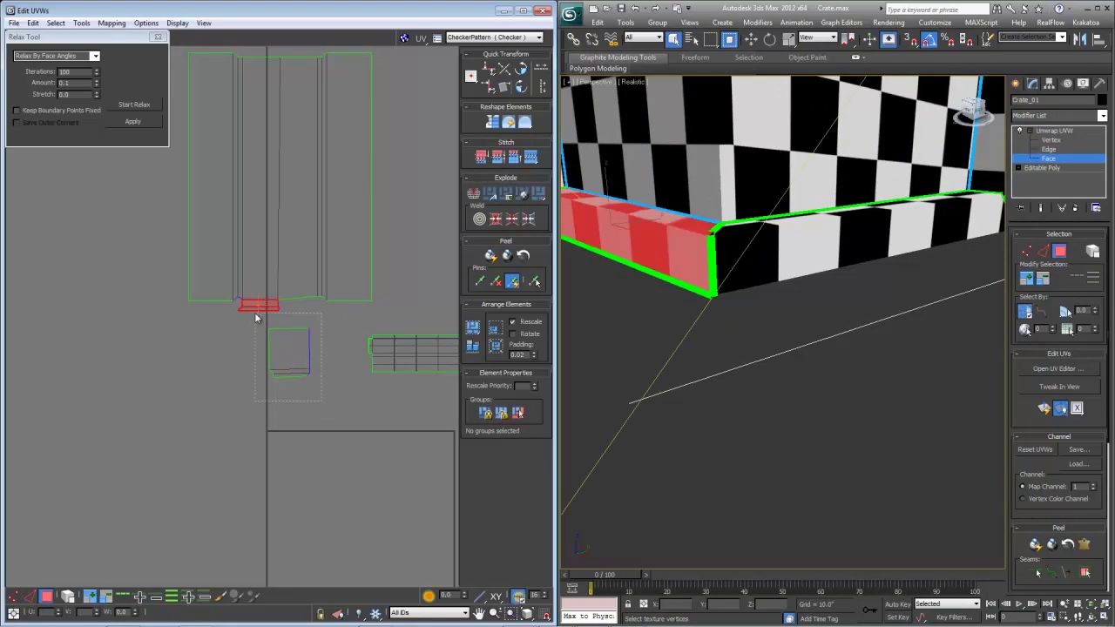
{"action": "left_click_drag", "start_coordinate": [255, 314], "coordinate": [254, 313]}
{"action": "left_click_drag", "start_coordinate": [289, 368], "coordinate": [303, 318]}
{"action": "key", "text": "2"}
{"action": "left_click", "coordinate": [298, 300]}
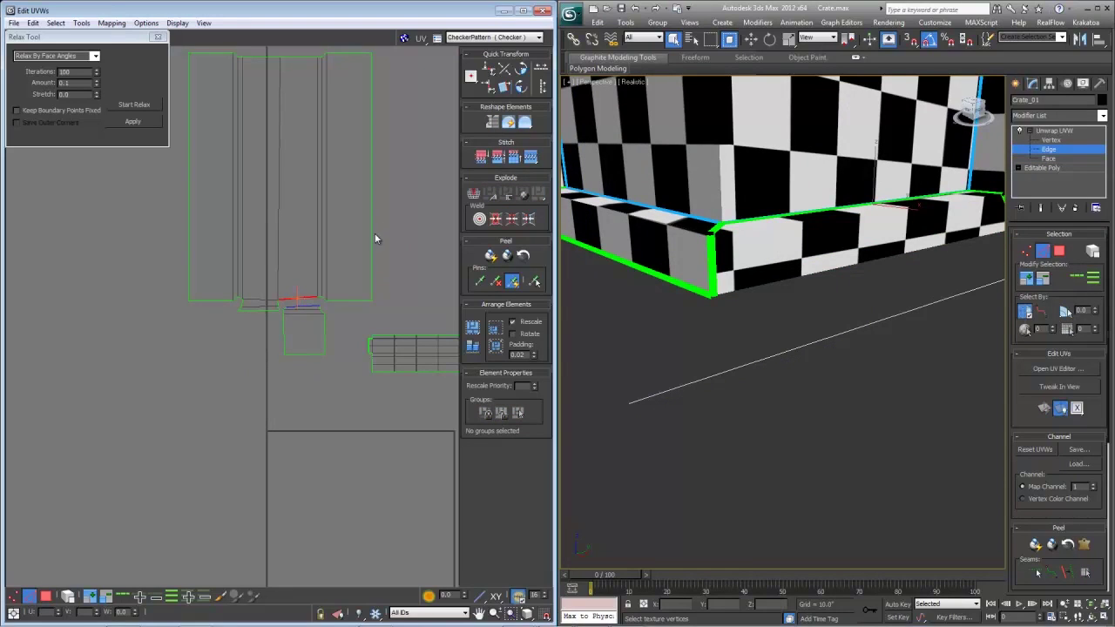
{"action": "left_click", "coordinate": [496, 158]}
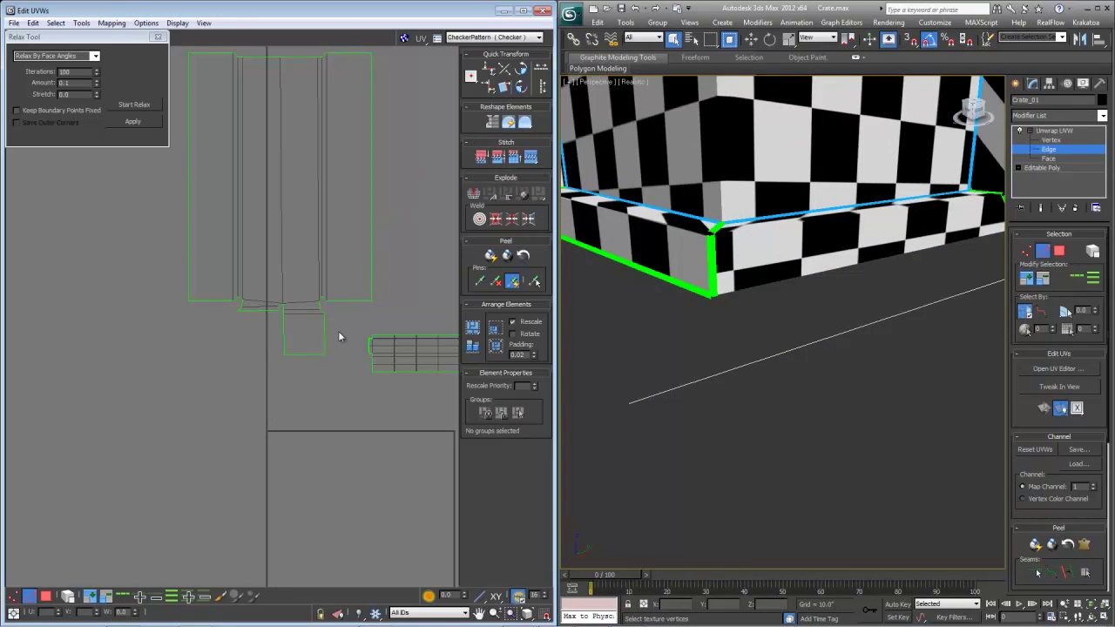
- Select the combined strip and cap shell and relax it by face angles
{"action": "scroll", "coordinate": [337, 326], "scroll_direction": "down", "scroll_amount": 2}
{"action": "key", "text": "3"}
{"action": "left_click", "coordinate": [302, 363]}
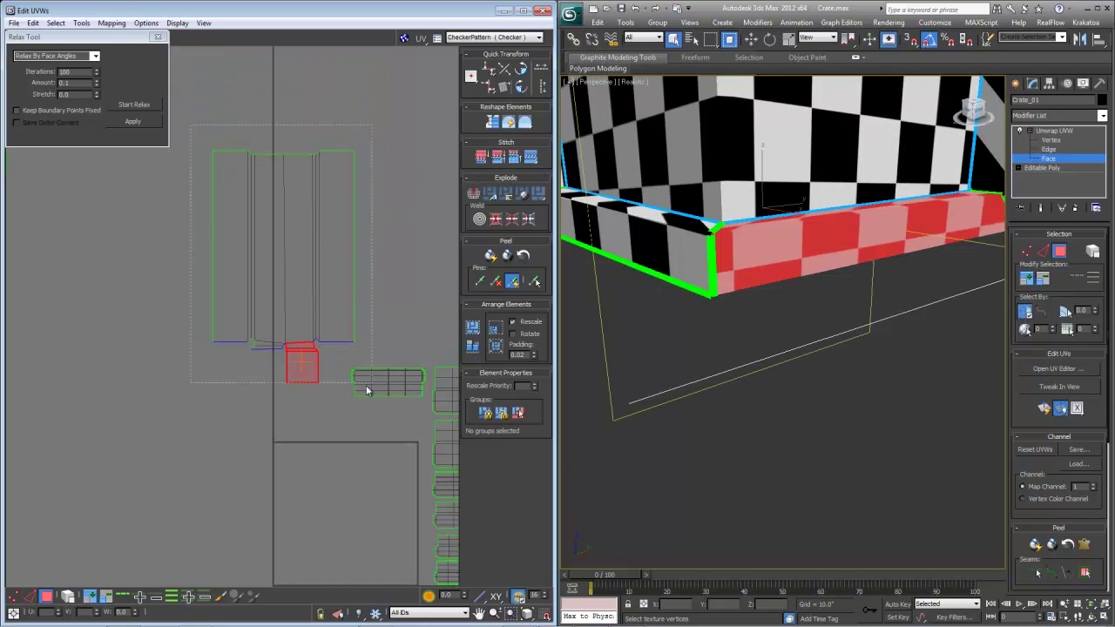
{"action": "left_click_drag", "start_coordinate": [366, 386], "coordinate": [358, 388]}
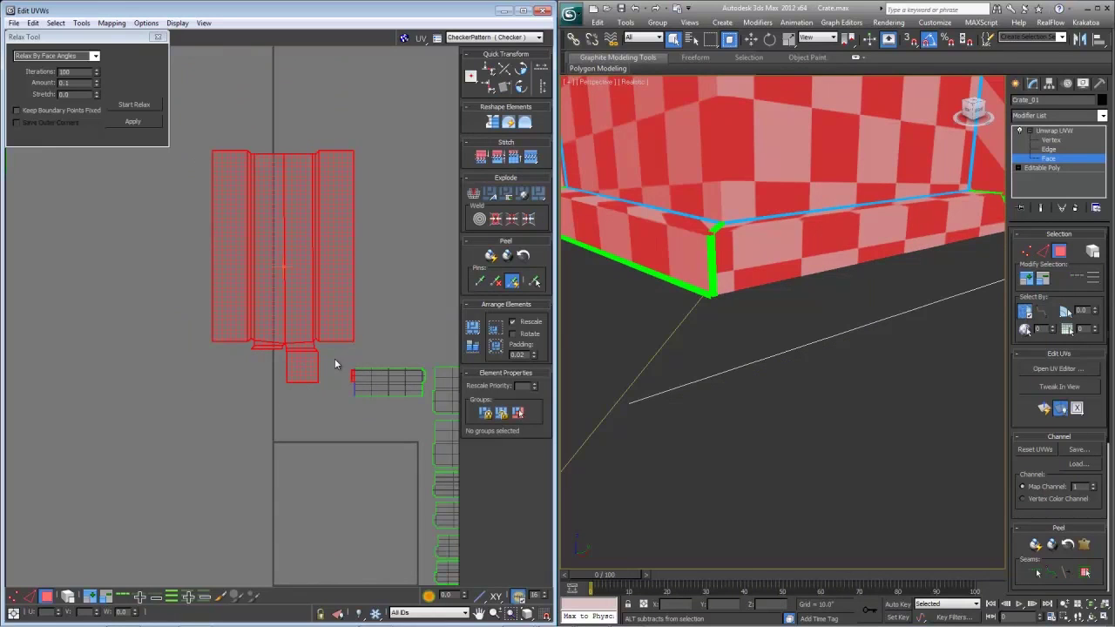
{"action": "left_click", "coordinate": [135, 108]}
{"action": "left_click", "coordinate": [827, 277]}
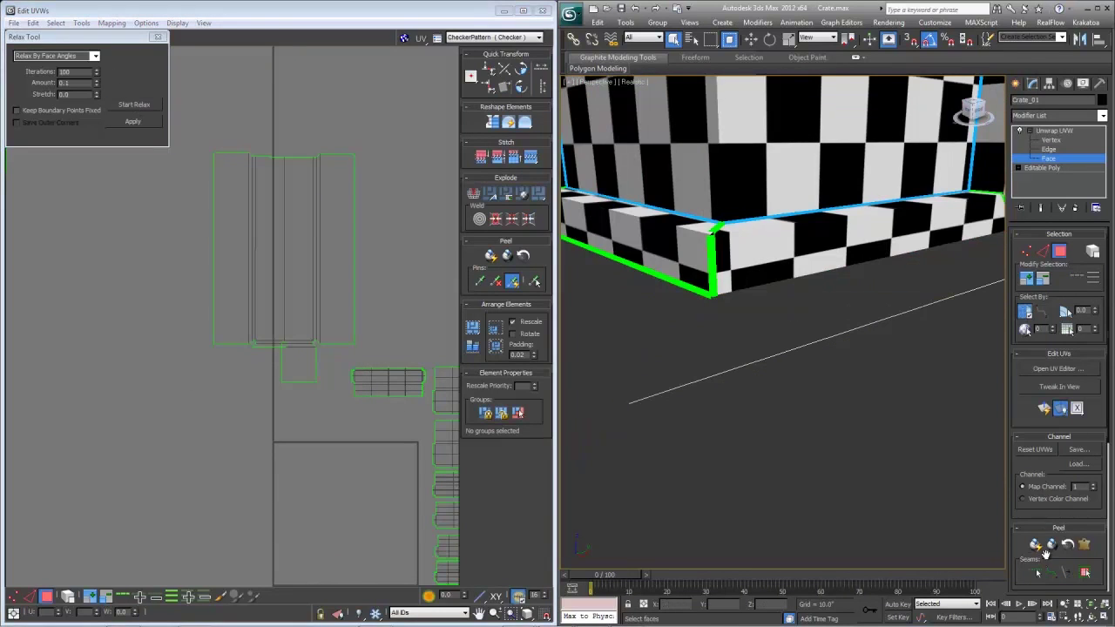
- Turn off the Peel Seams display in the Unwrap UVW configuration
{"action": "scroll", "coordinate": [1032, 512], "scroll_direction": "down", "scroll_amount": 4}
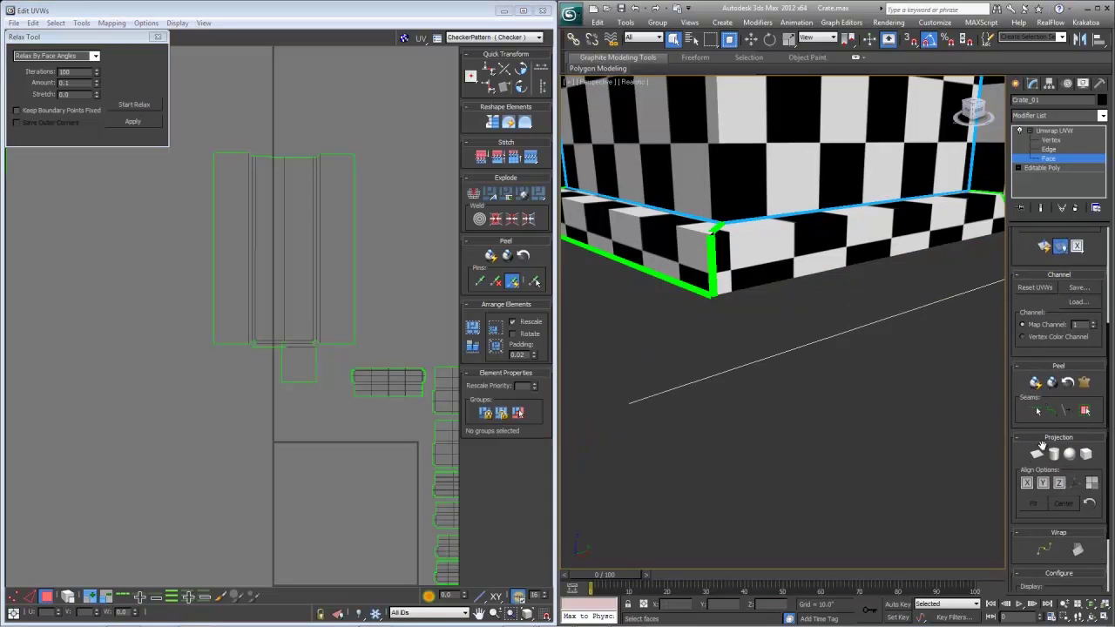
{"action": "left_click_drag", "start_coordinate": [1028, 530], "coordinate": [1035, 364]}
{"action": "left_click", "coordinate": [1026, 526]}
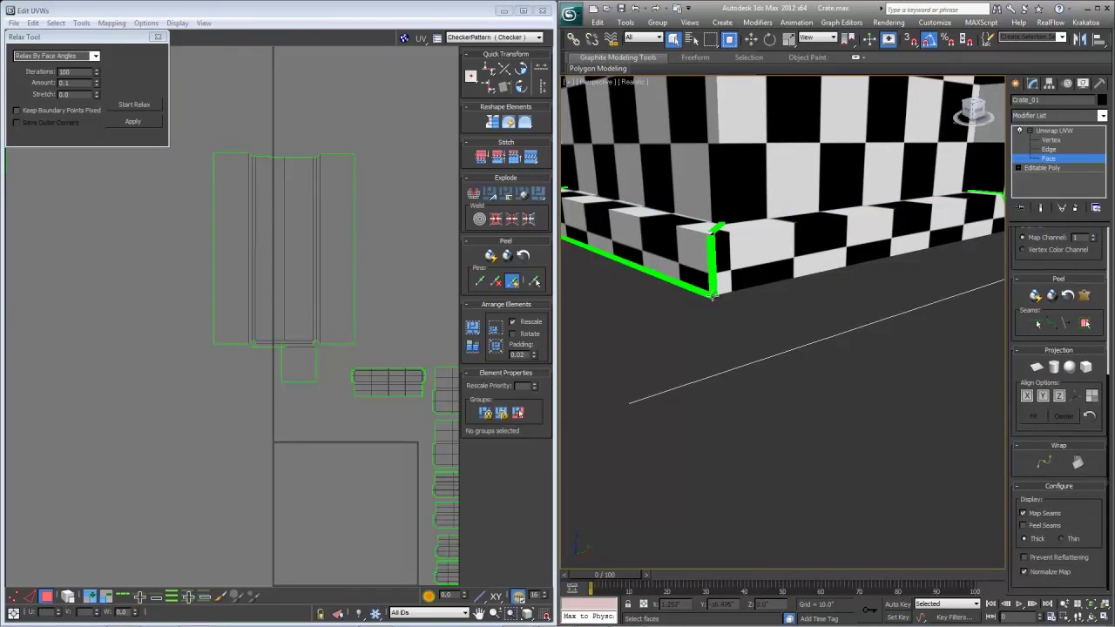
- Weld the vertices at the open corner where the flap meets the square cap below the strip
{"action": "scroll", "coordinate": [327, 370], "scroll_direction": "up", "scroll_amount": 6}
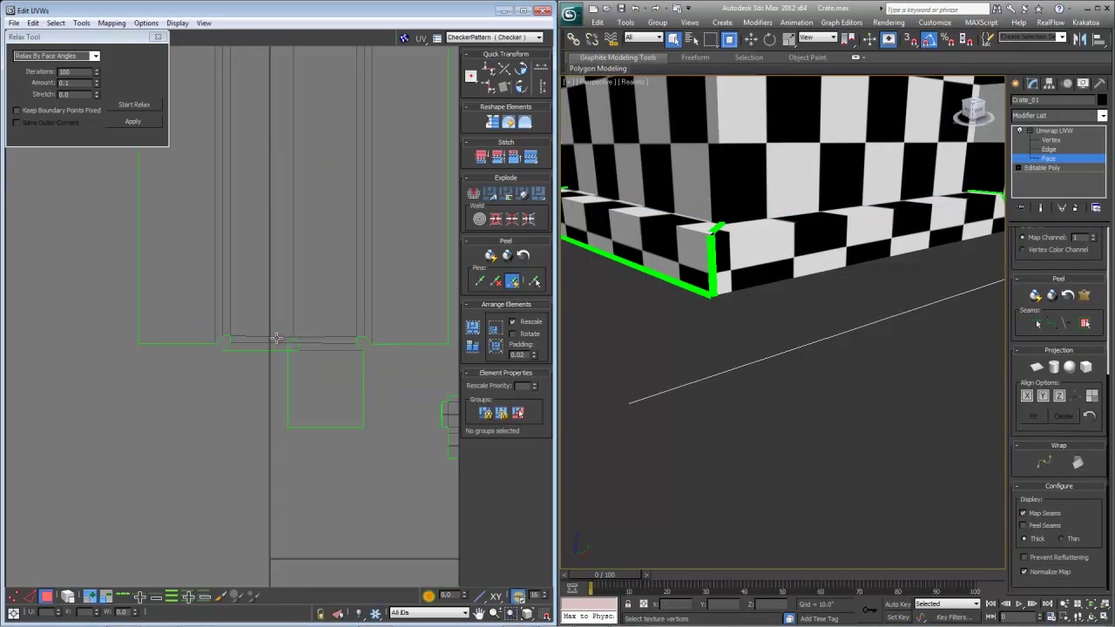
{"action": "key", "text": "1"}
{"action": "left_click_drag", "start_coordinate": [340, 388], "coordinate": [274, 306]}
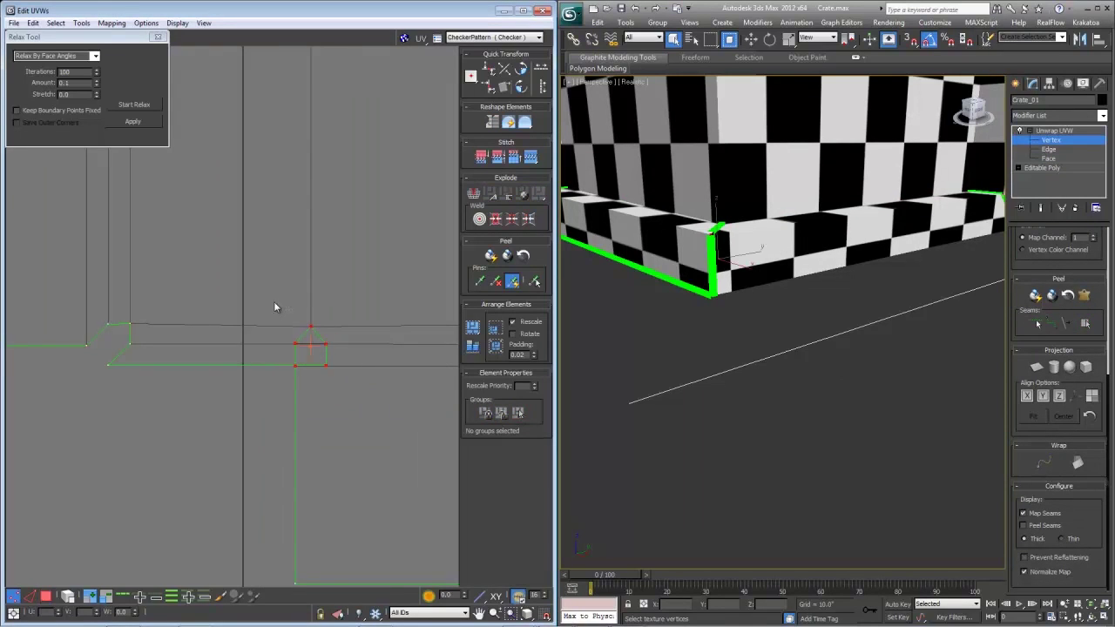
{"action": "left_click", "coordinate": [510, 224]}
- Relax the complete welded corner-post shell by face angles and check its checker pattern on the crate
{"action": "scroll", "coordinate": [269, 280], "scroll_direction": "down", "scroll_amount": 5}
{"action": "key", "text": "3"}
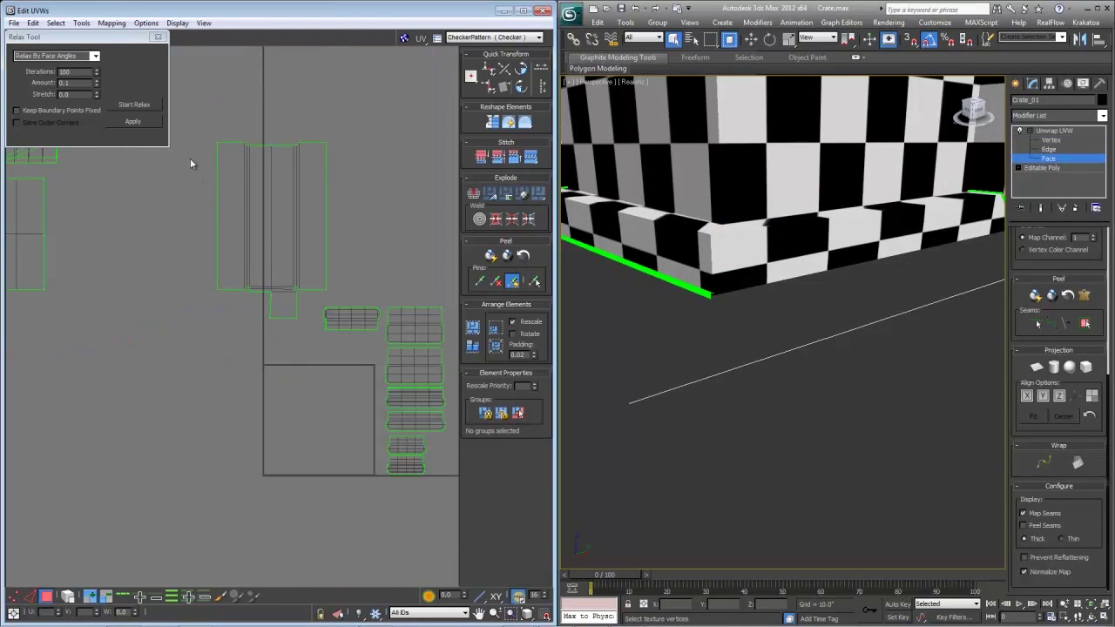
{"action": "left_click_drag", "start_coordinate": [317, 312], "coordinate": [309, 339]}
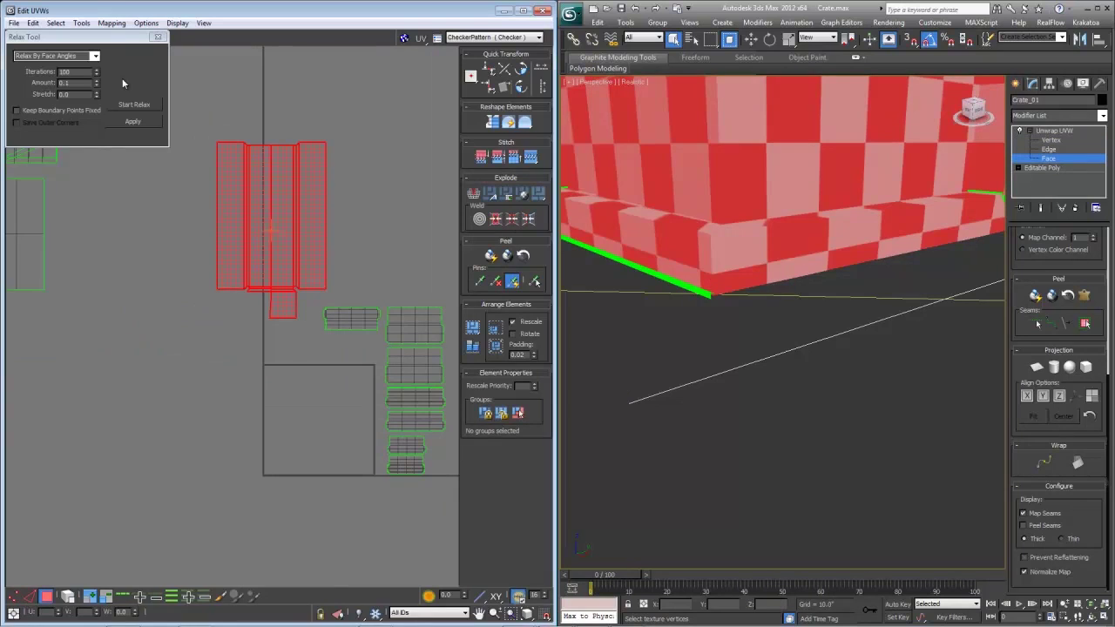
{"action": "left_click", "coordinate": [138, 110]}
{"action": "left_click", "coordinate": [138, 104]}
{"action": "key", "text": "z"}
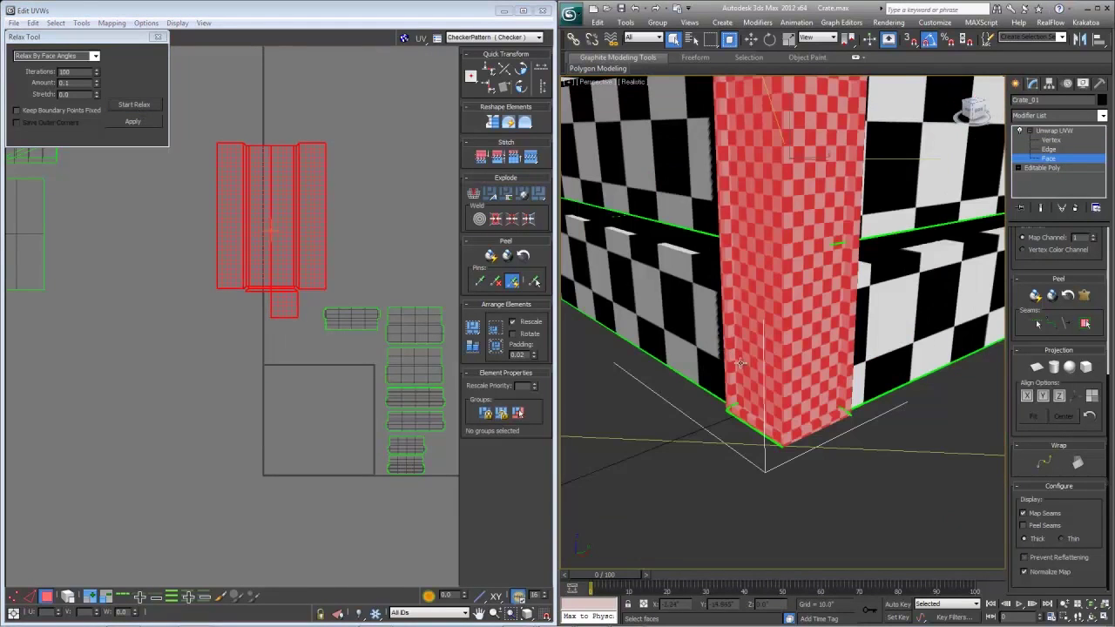
{"action": "left_click", "coordinate": [771, 481]}
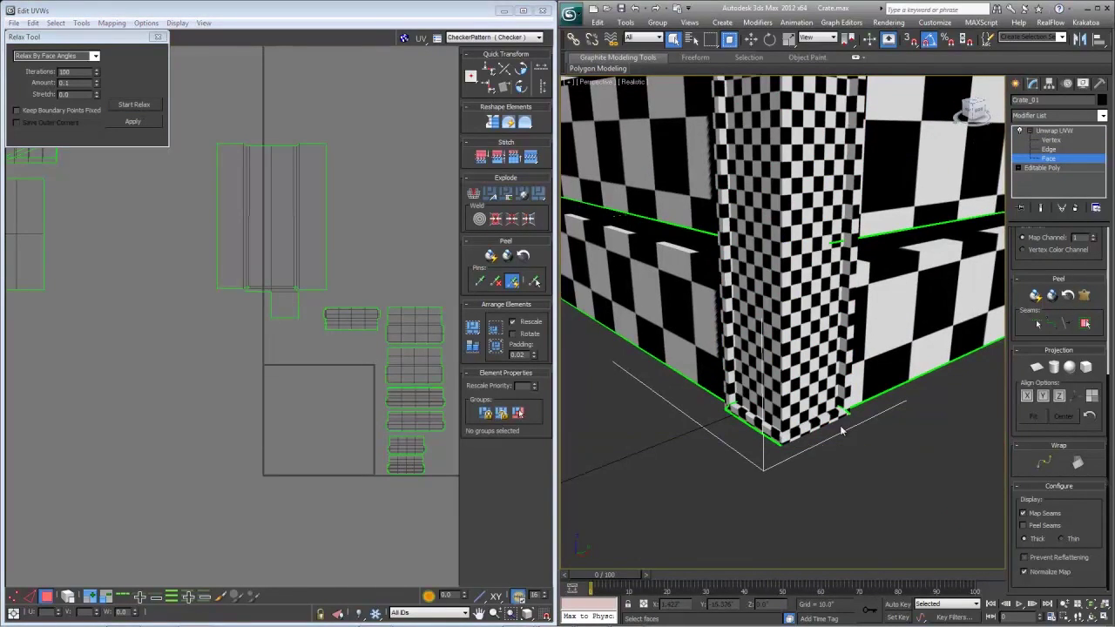
- Break one angled trim strip off the post's top cap piece and move it down above the corner-post shell
{"action": "middle_click_drag", "start_coordinate": [842, 430], "coordinate": [811, 392]}
{"action": "middle_click_drag", "start_coordinate": [717, 318], "coordinate": [725, 514]}
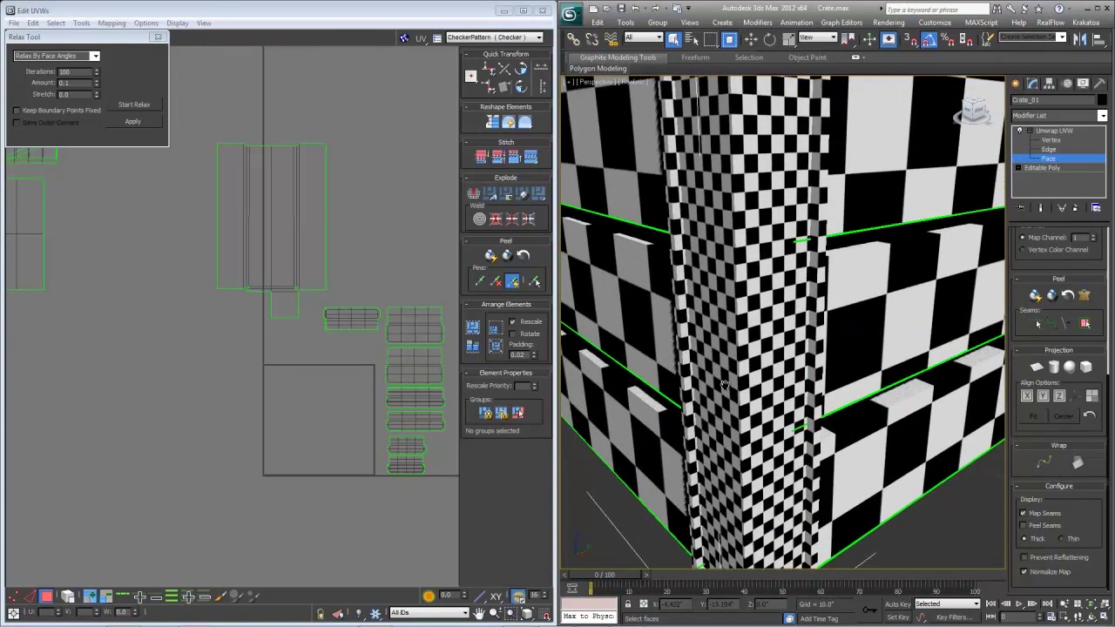
{"action": "middle_click_drag", "start_coordinate": [740, 130], "coordinate": [740, 284]}
{"action": "scroll", "coordinate": [329, 228], "scroll_direction": "down", "scroll_amount": 5}
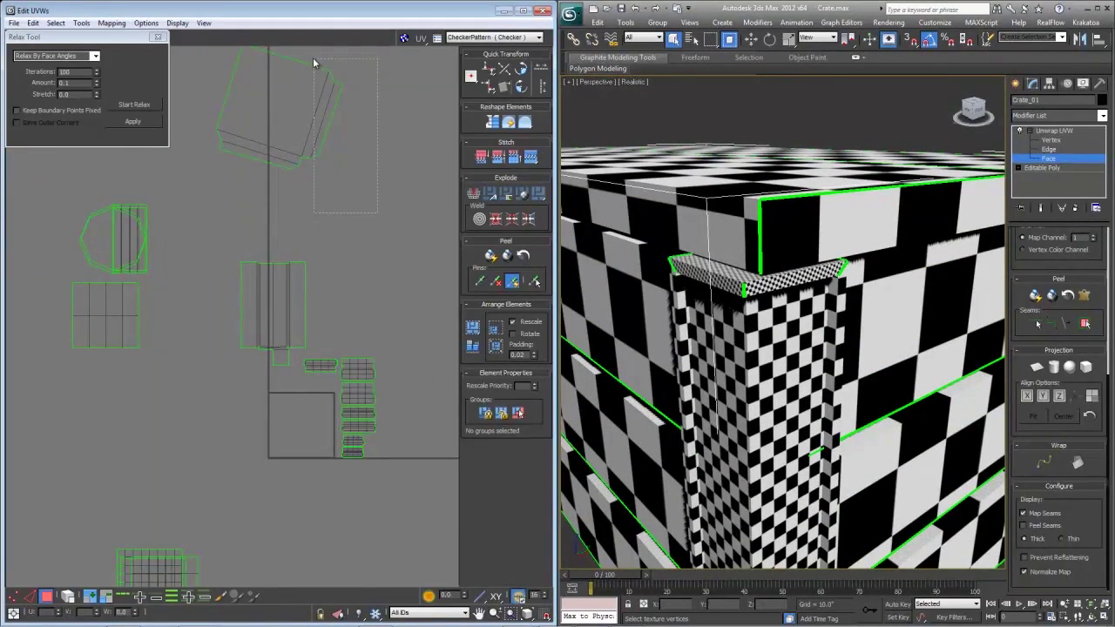
{"action": "left_click_drag", "start_coordinate": [314, 64], "coordinate": [315, 64]}
{"action": "right_click", "coordinate": [313, 137]}
{"action": "key", "text": "Escape"}
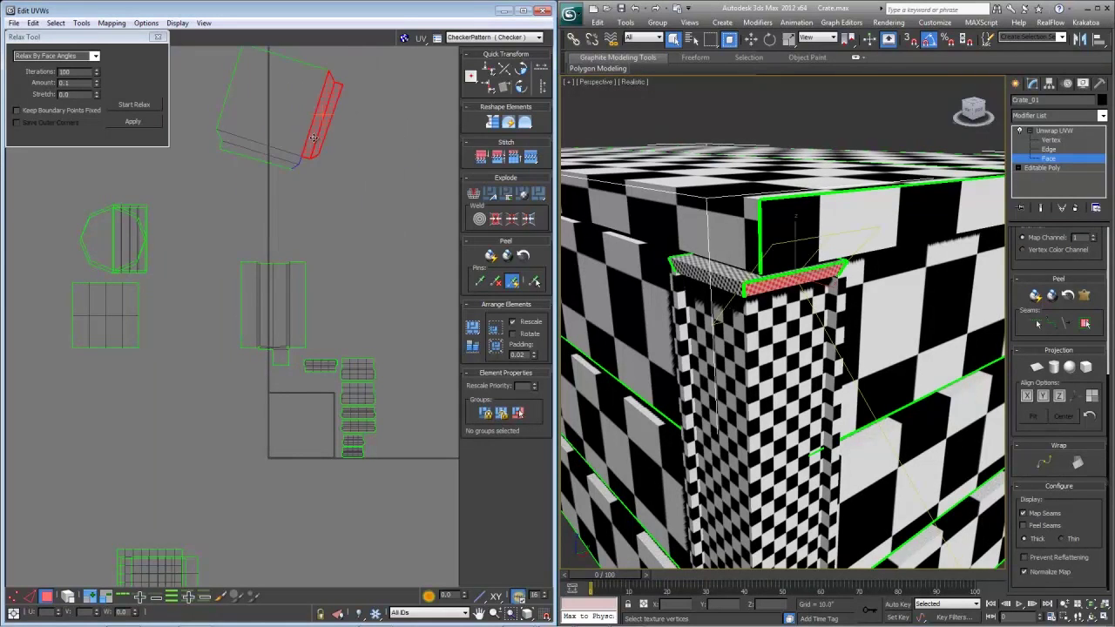
{"action": "left_click_drag", "start_coordinate": [313, 137], "coordinate": [300, 232]}
- Break the second trim strip off the square top cap and move it down beside the first strip
{"action": "left_click_drag", "start_coordinate": [212, 119], "coordinate": [212, 119]}
{"action": "right_click", "coordinate": [242, 162]}
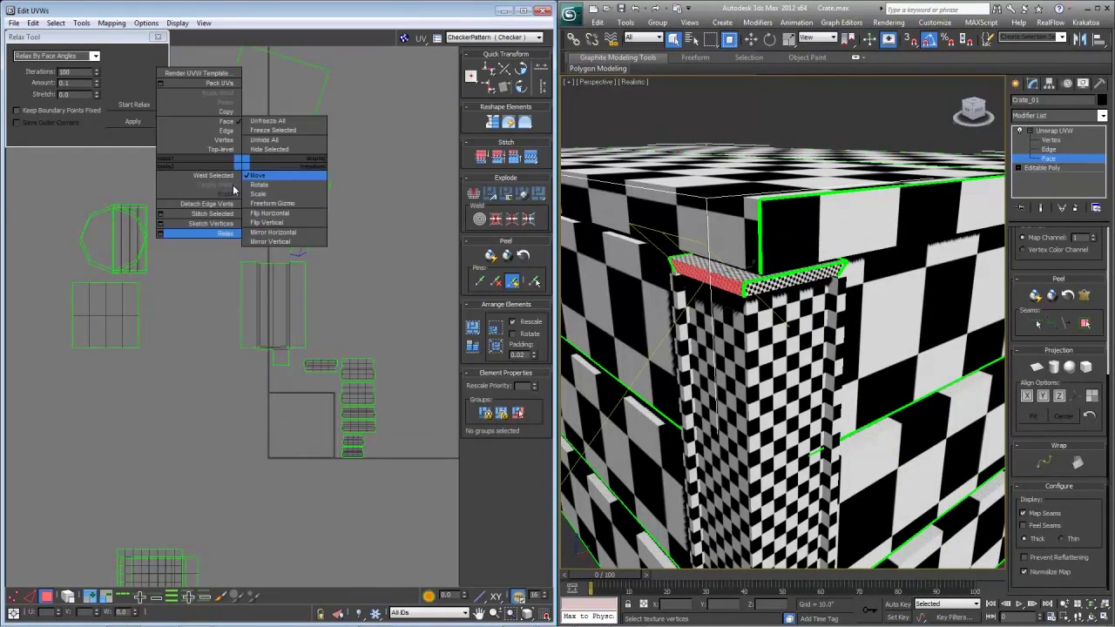
{"action": "left_click", "coordinate": [218, 196]}
{"action": "middle_click_drag", "start_coordinate": [330, 175], "coordinate": [327, 283]}
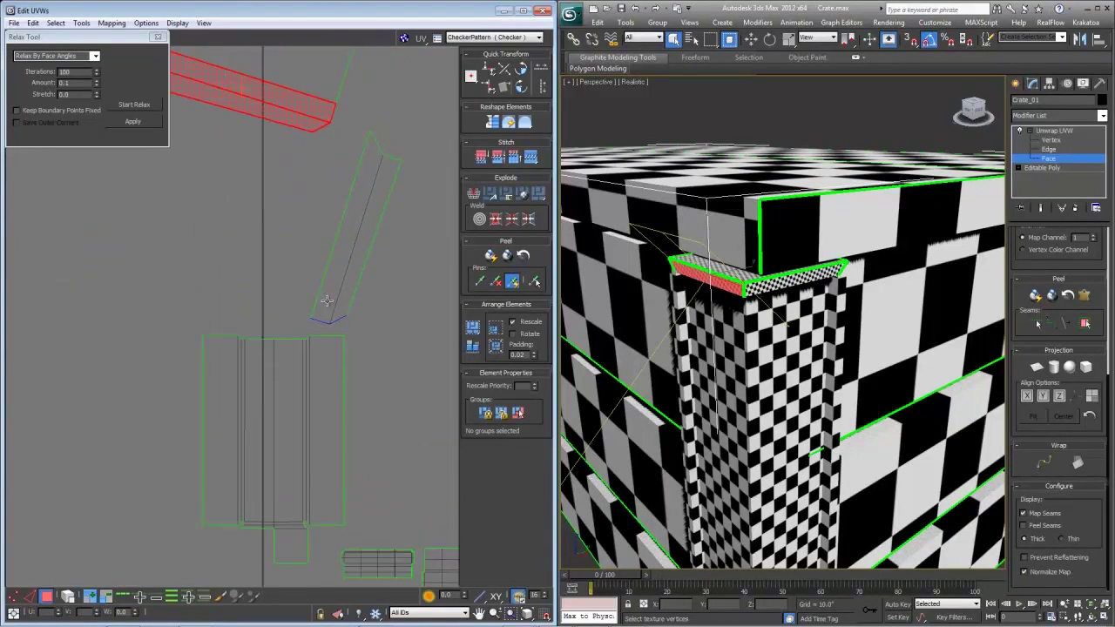
{"action": "scroll", "coordinate": [328, 283], "scroll_direction": "down", "scroll_amount": 2}
{"action": "left_click_drag", "start_coordinate": [296, 162], "coordinate": [286, 236]}
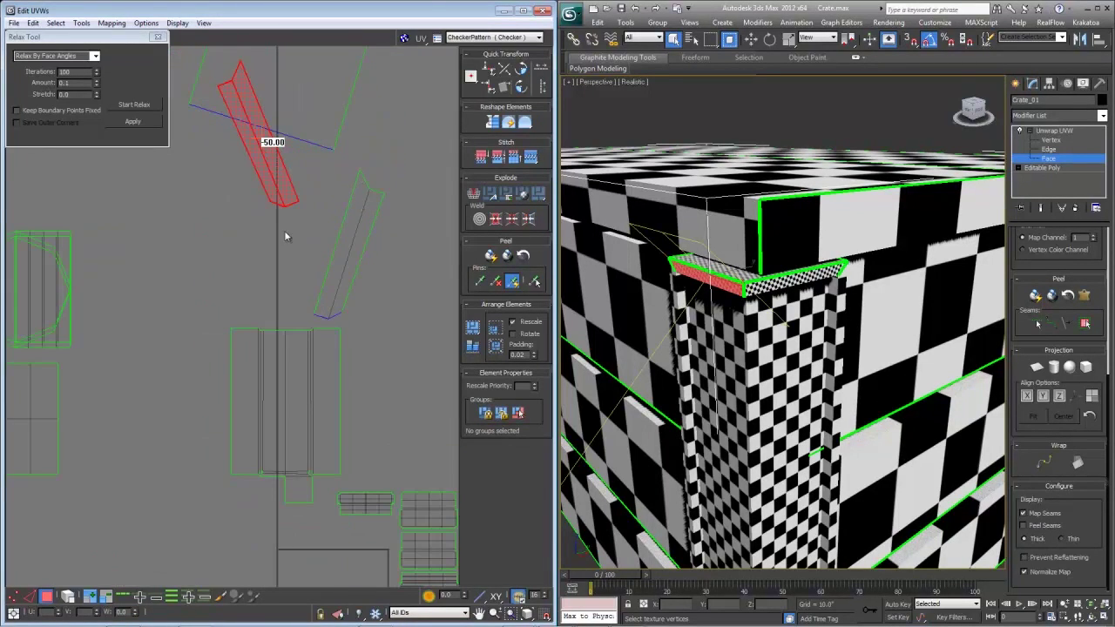
{"action": "key", "text": "ctrl+z"}
{"action": "key", "text": "w"}
{"action": "left_click_drag", "start_coordinate": [267, 144], "coordinate": [288, 348]}
- Stitch the two upper edges of the corner-post shell to the two trim strips, averaging their positions
{"action": "scroll", "coordinate": [262, 251], "scroll_direction": "up", "scroll_amount": 2}
{"action": "scroll", "coordinate": [261, 252], "scroll_direction": "up", "scroll_amount": 2}
{"action": "key", "text": "1"}
{"action": "key", "text": "3"}
{"action": "key", "text": "2"}
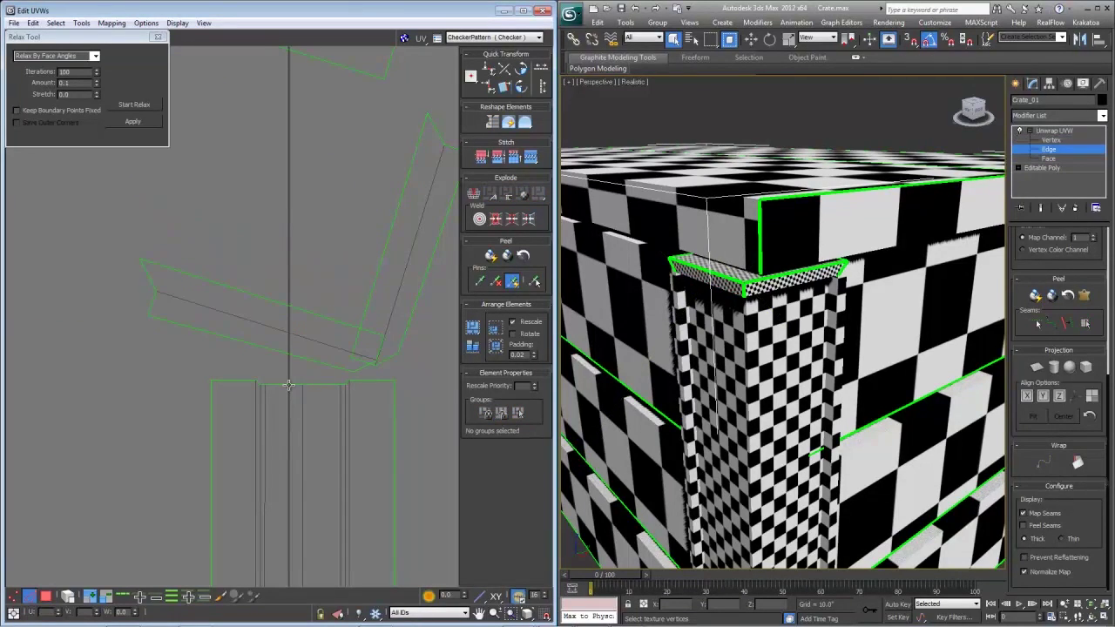
{"action": "left_click", "coordinate": [495, 160]}
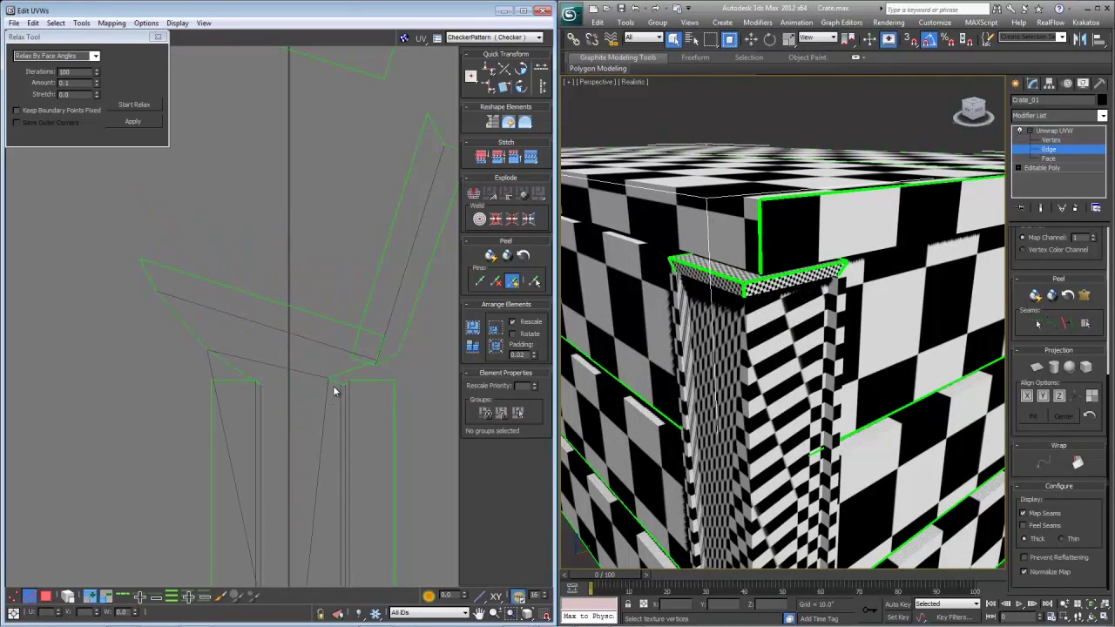
{"action": "left_click", "coordinate": [334, 384]}
{"action": "left_click", "coordinate": [496, 160]}
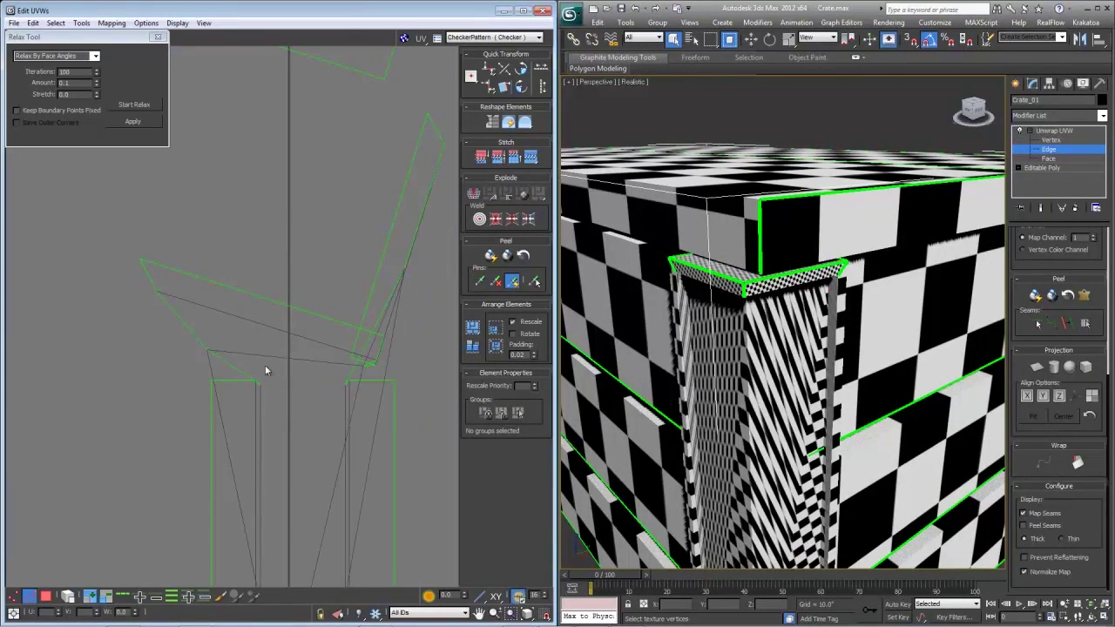
- Select the corner-post shell with its stitched trim strips and relax it by face angles
{"action": "scroll", "coordinate": [249, 315], "scroll_direction": "down", "scroll_amount": 3}
{"action": "key", "text": "3"}
{"action": "left_click_drag", "start_coordinate": [265, 386], "coordinate": [298, 465]}
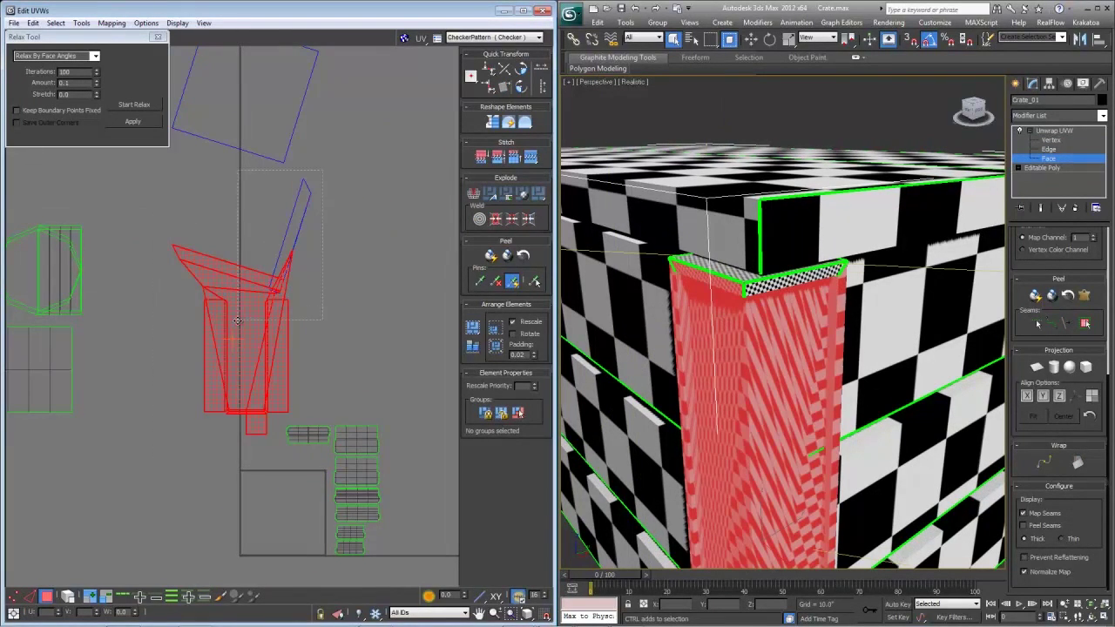
{"action": "left_click_drag", "start_coordinate": [237, 321], "coordinate": [237, 320], "text": "ctrl"}
{"action": "left_click", "coordinate": [135, 106]}
{"action": "left_click", "coordinate": [135, 105]}
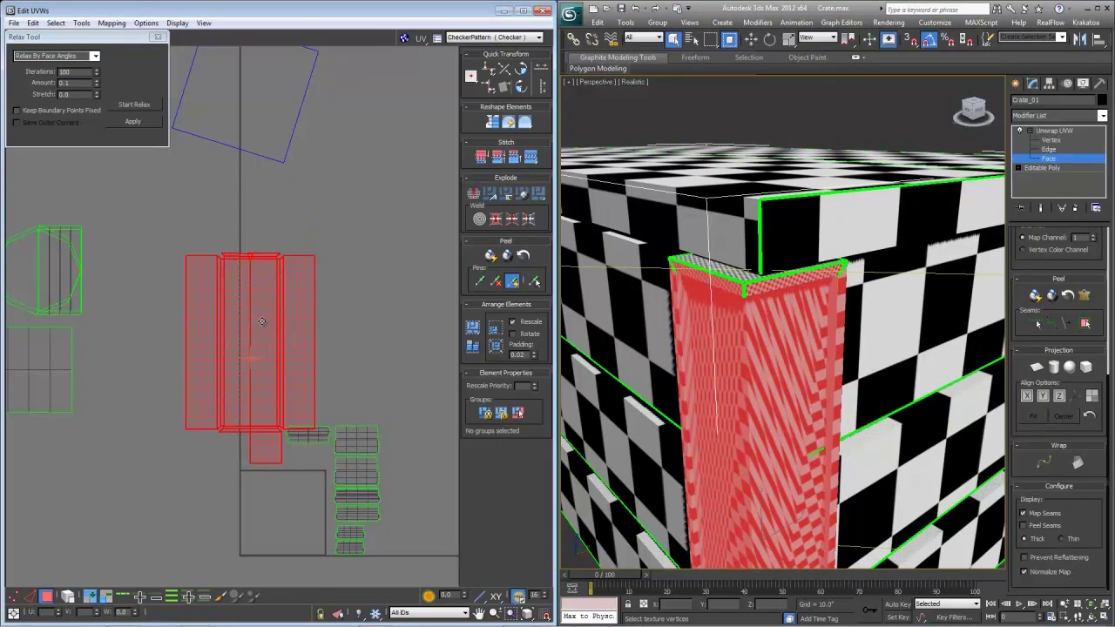
- Weld the vertices at the open corner between the two trim strips on the shell's upper edge
{"action": "scroll", "coordinate": [263, 294], "scroll_direction": "up", "scroll_amount": 4}
{"action": "key", "text": "1"}
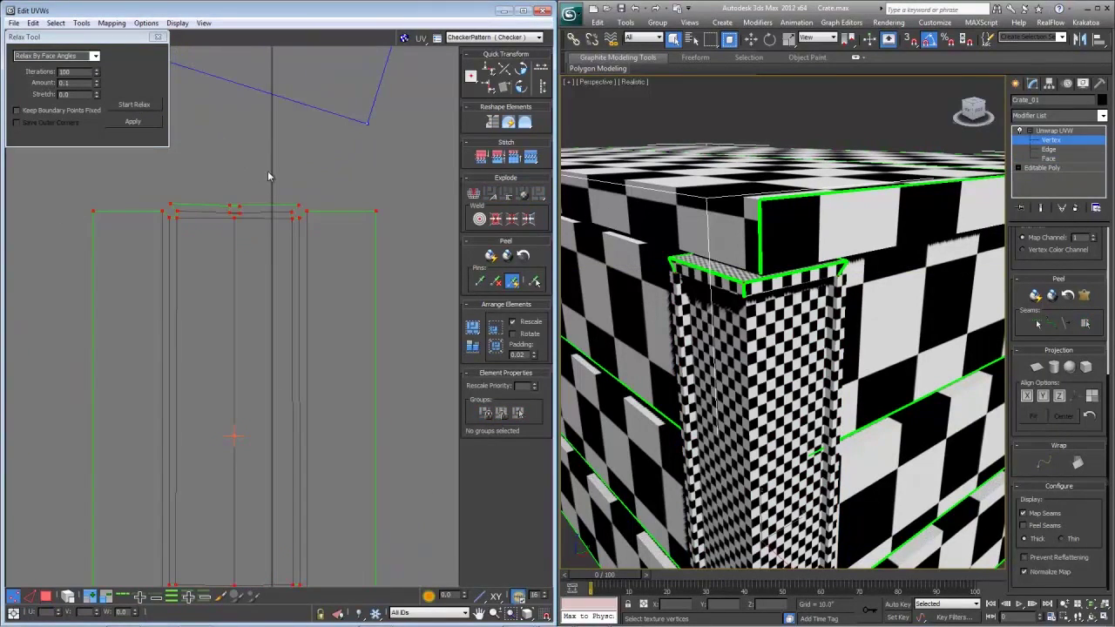
{"action": "left_click_drag", "start_coordinate": [214, 250], "coordinate": [213, 250]}
{"action": "left_click", "coordinate": [513, 222]}
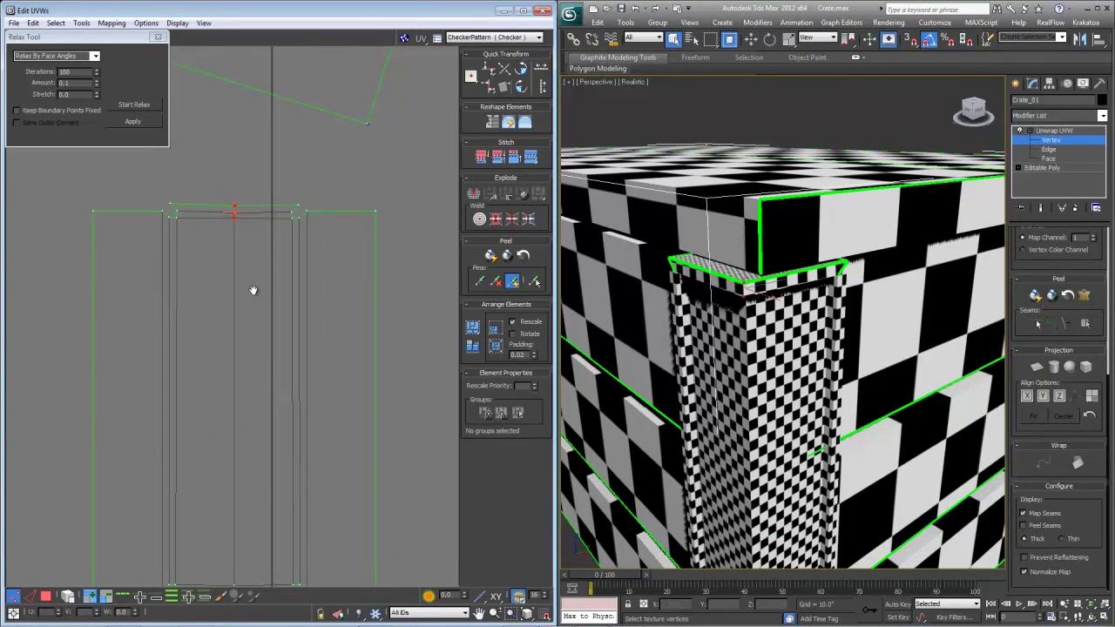
- Relax the welded corner-post shell by face angles and clear the selection to show its checker pattern
{"action": "scroll", "coordinate": [247, 171], "scroll_direction": "down", "scroll_amount": 3}
{"action": "key", "text": "3"}
{"action": "left_click", "coordinate": [142, 109]}
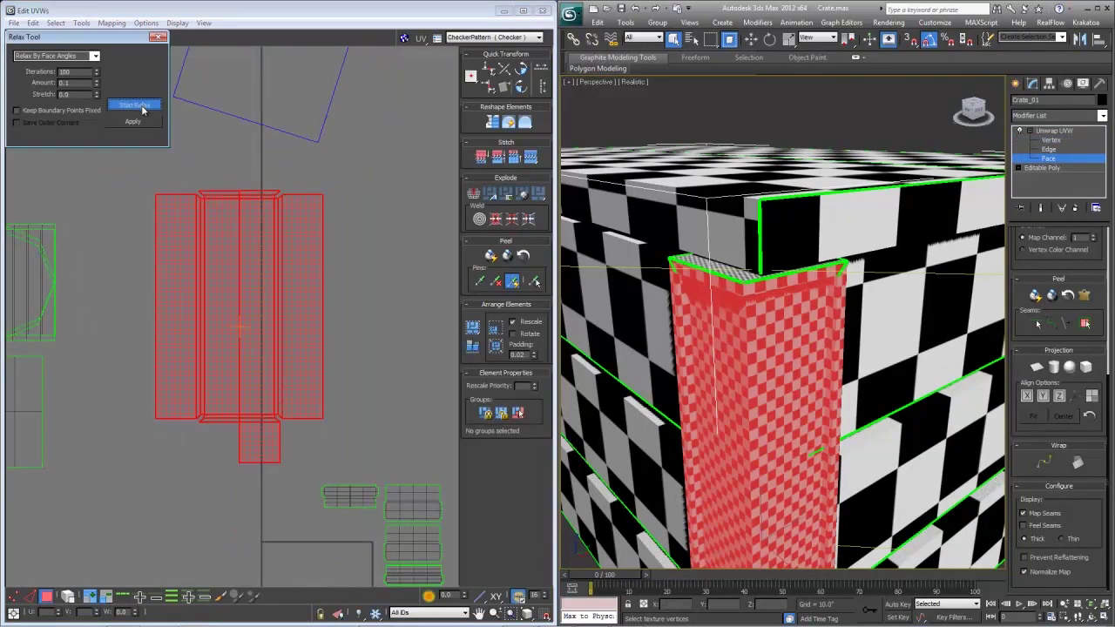
{"action": "left_click", "coordinate": [370, 276]}
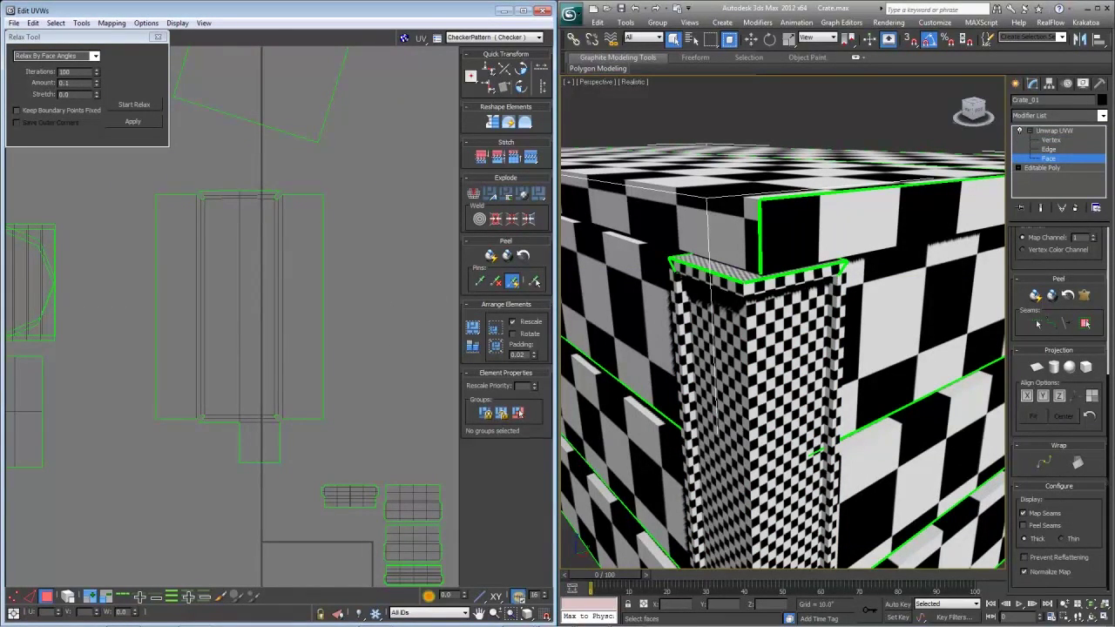
- Stitch the square top cap to the trim strip's outer edge on the corner-post shell
{"action": "left_click", "coordinate": [756, 405]}
{"action": "scroll", "coordinate": [250, 193], "scroll_direction": "down", "scroll_amount": 2}
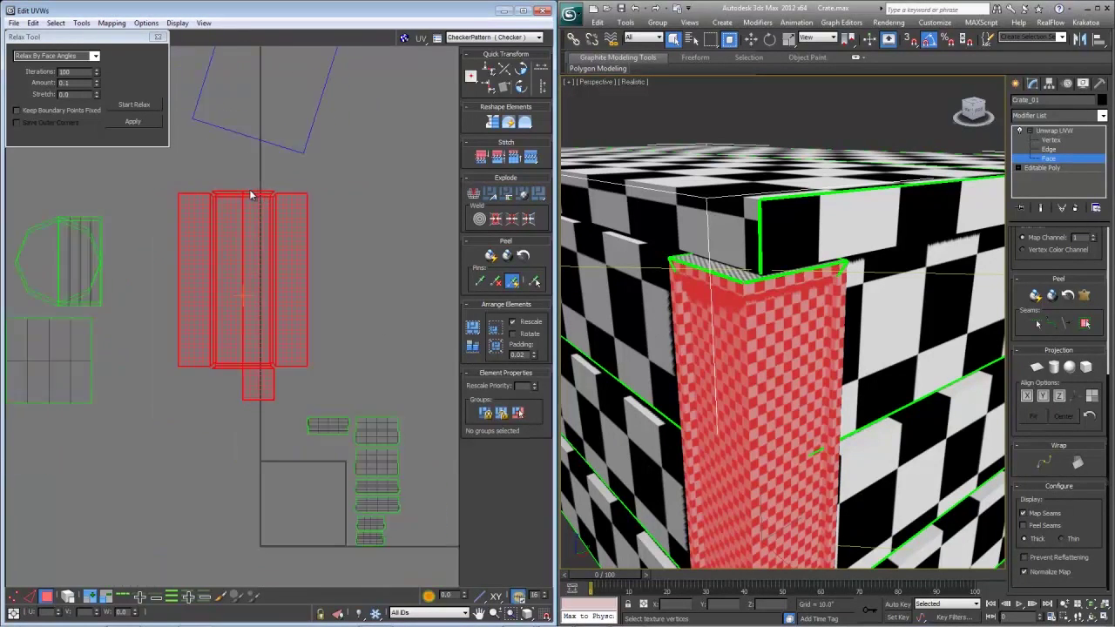
{"action": "scroll", "coordinate": [252, 183], "scroll_direction": "up", "scroll_amount": 1}
{"action": "key", "text": "2"}
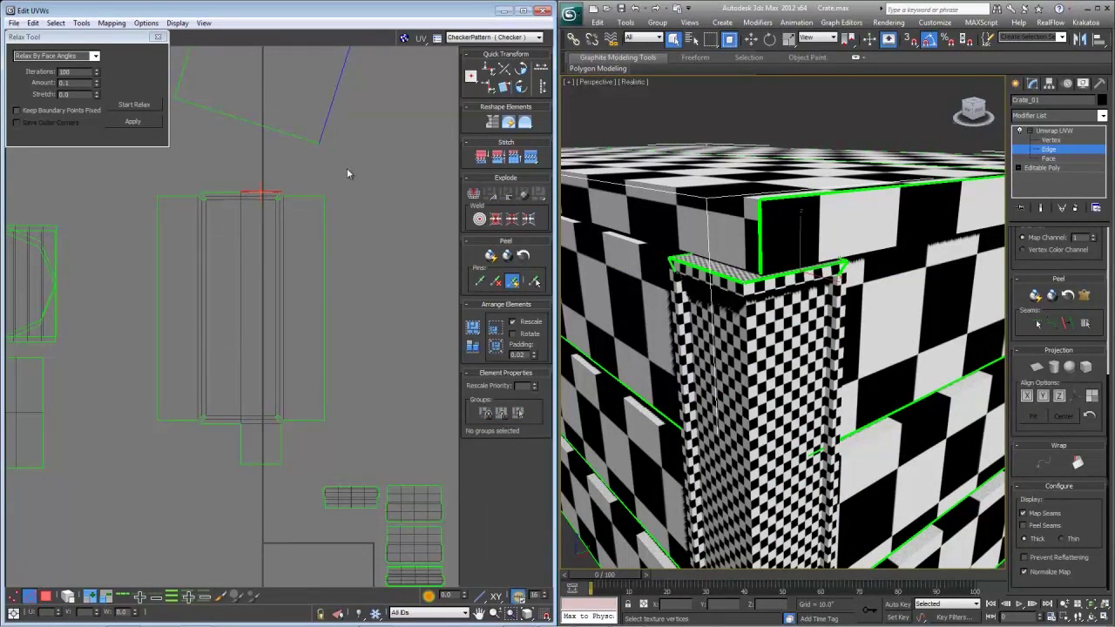
{"action": "scroll", "coordinate": [366, 254], "scroll_direction": "down", "scroll_amount": 2}
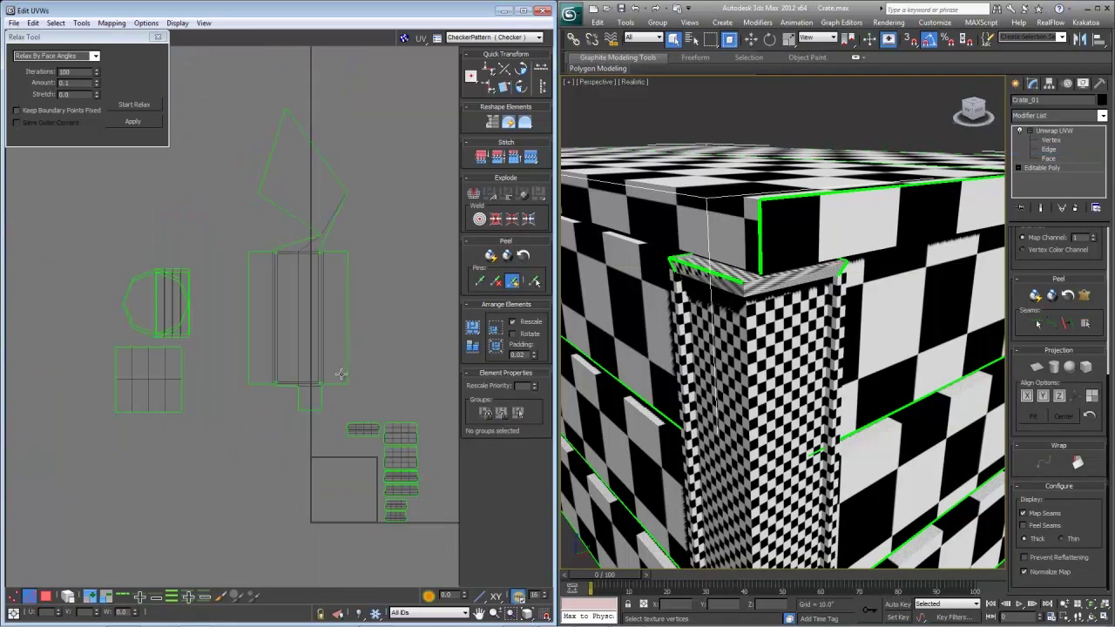
- Select the whole corner-post shell including the stitched top cap and relax it by face angles
{"action": "key", "text": "3"}
{"action": "left_click_drag", "start_coordinate": [373, 261], "coordinate": [204, 96]}
{"action": "left_click_drag", "start_coordinate": [209, 310], "coordinate": [373, 411], "text": "ctrl"}
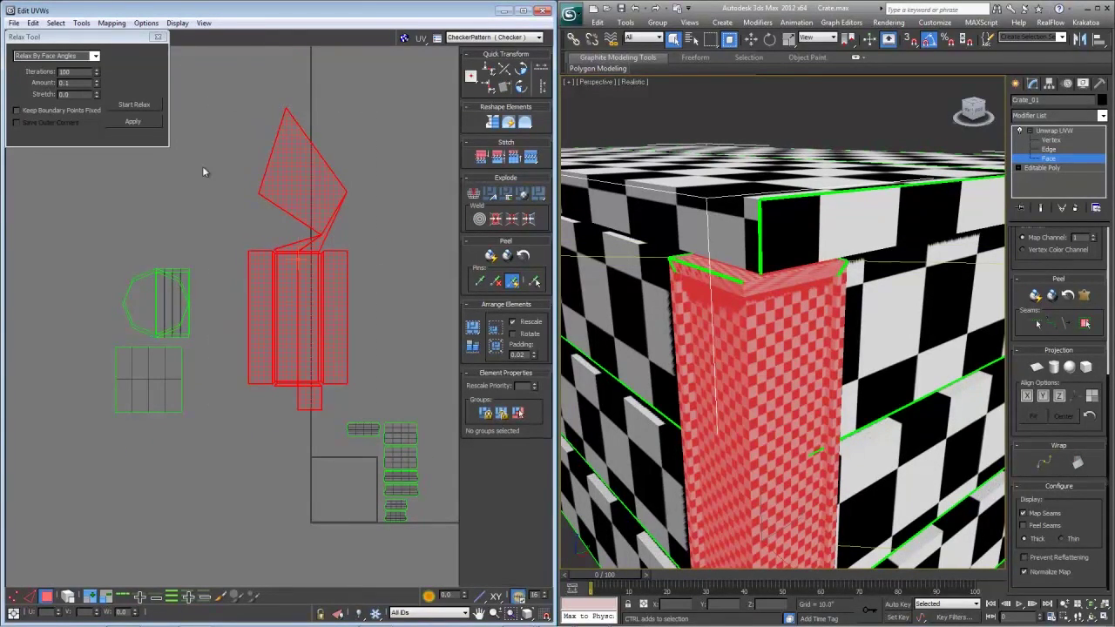
{"action": "left_click", "coordinate": [120, 106]}
{"action": "left_click", "coordinate": [122, 106]}
- Move the completed corner-post shell into clear UV space, away from the remaining hinge shells
{"action": "scroll", "coordinate": [275, 193], "scroll_direction": "down", "scroll_amount": 2}
{"action": "left_click_drag", "start_coordinate": [292, 257], "coordinate": [349, 215]}
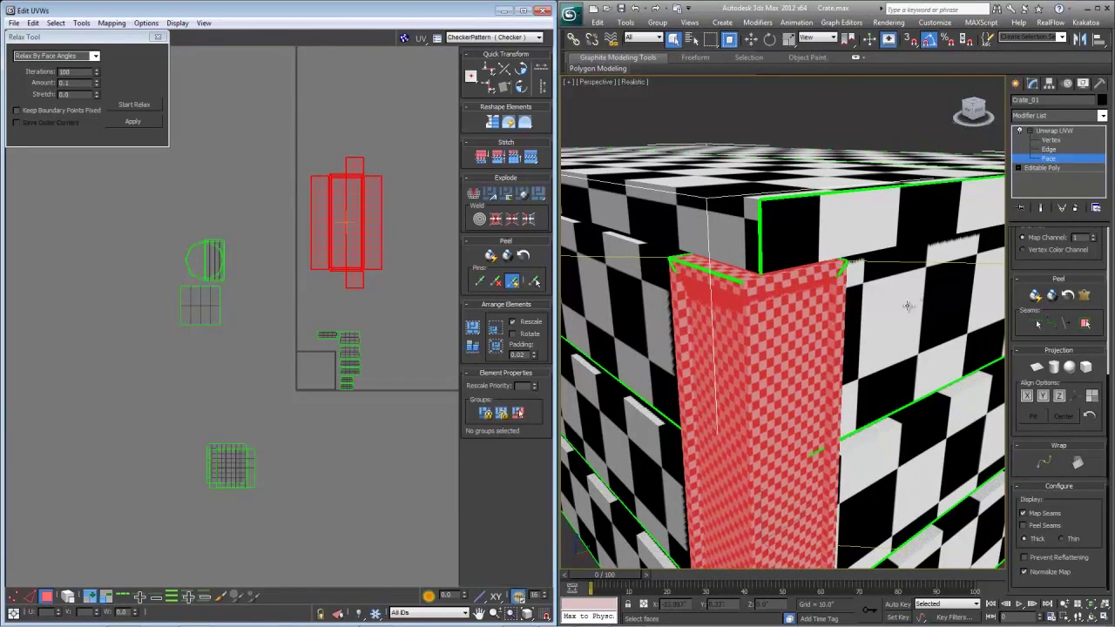
{"action": "middle_click_drag", "start_coordinate": [909, 306], "coordinate": [816, 334], "text": "alt"}
{"action": "scroll", "coordinate": [816, 334], "scroll_direction": "down", "scroll_amount": 5}
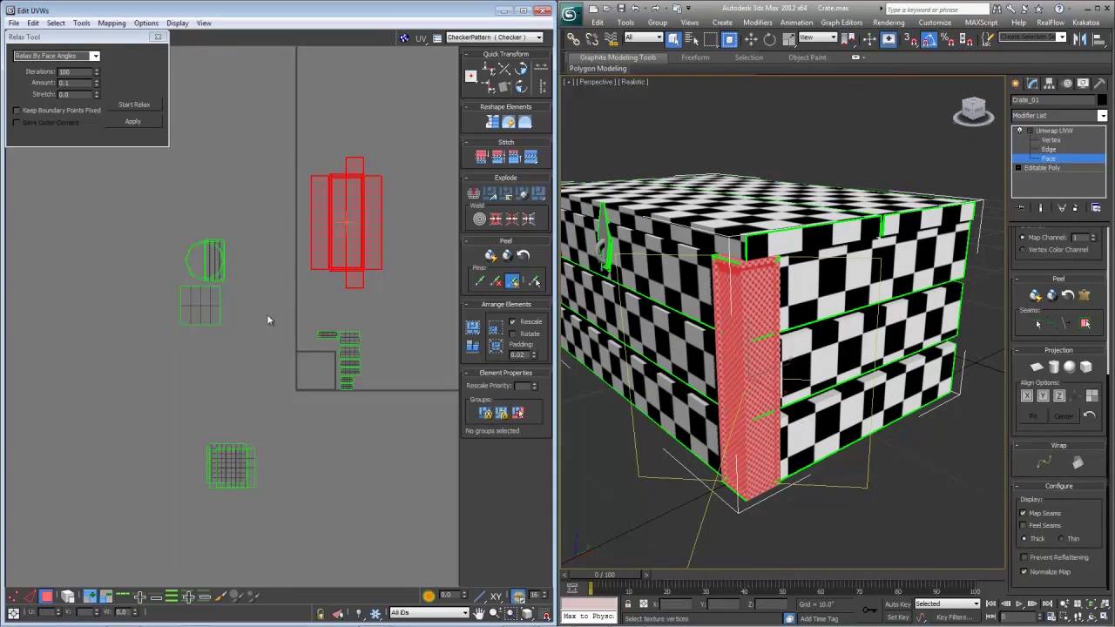
- Select the rounded hinge barrel shell, locate it on the back of the crate and apply Unfold Mapping to it
{"action": "left_click_drag", "start_coordinate": [176, 286], "coordinate": [169, 285]}
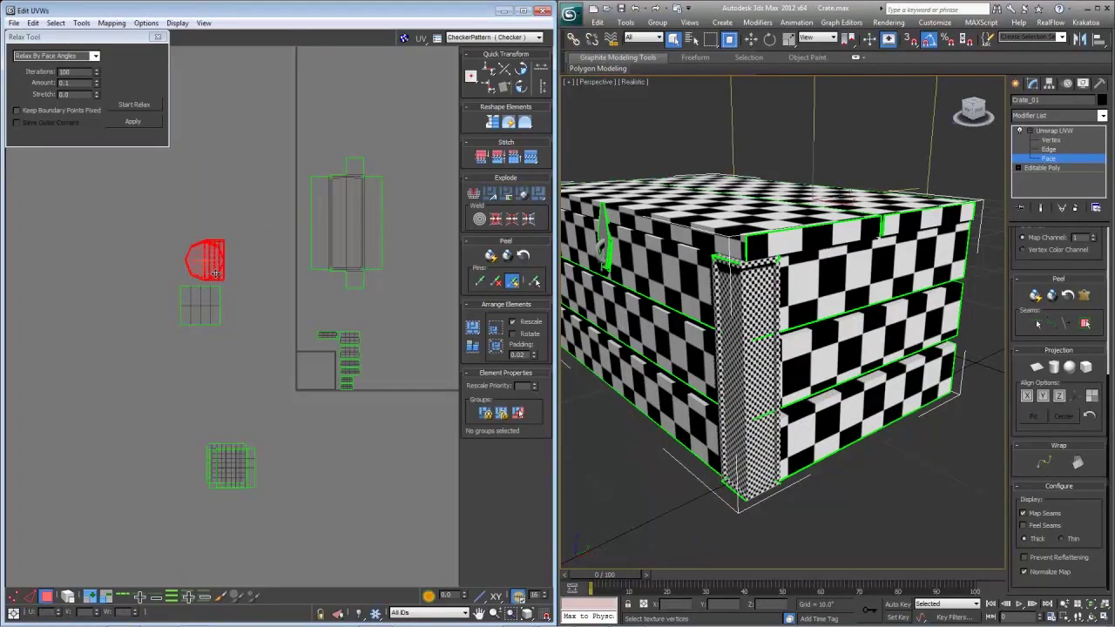
{"action": "scroll", "coordinate": [262, 299], "scroll_direction": "up", "scroll_amount": 2}
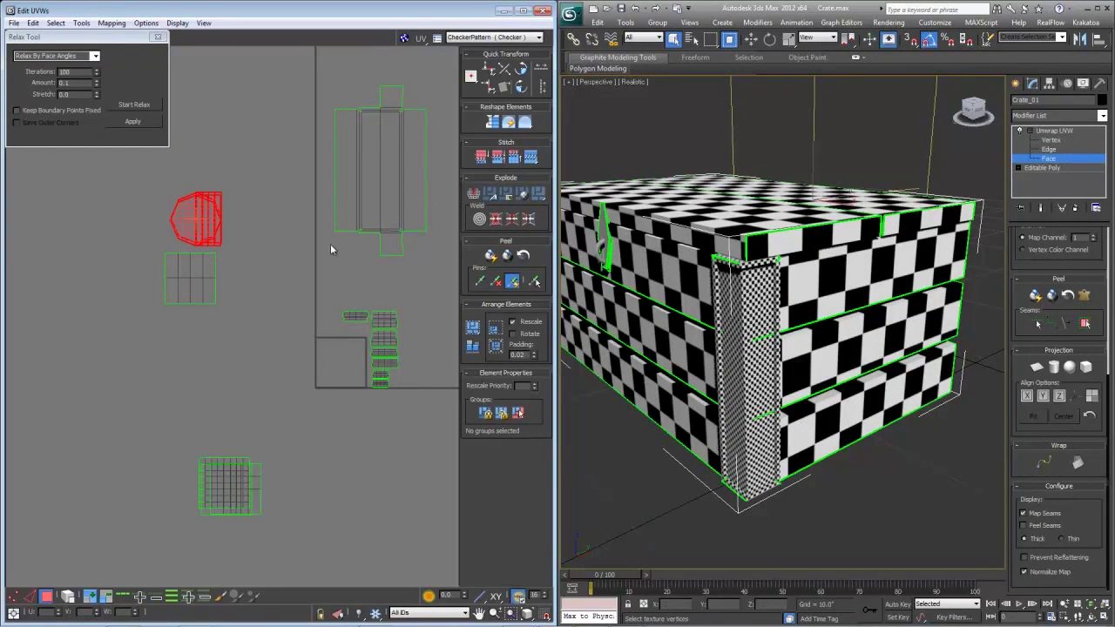
{"action": "middle_click_drag", "start_coordinate": [641, 404], "coordinate": [669, 328], "text": "alt"}
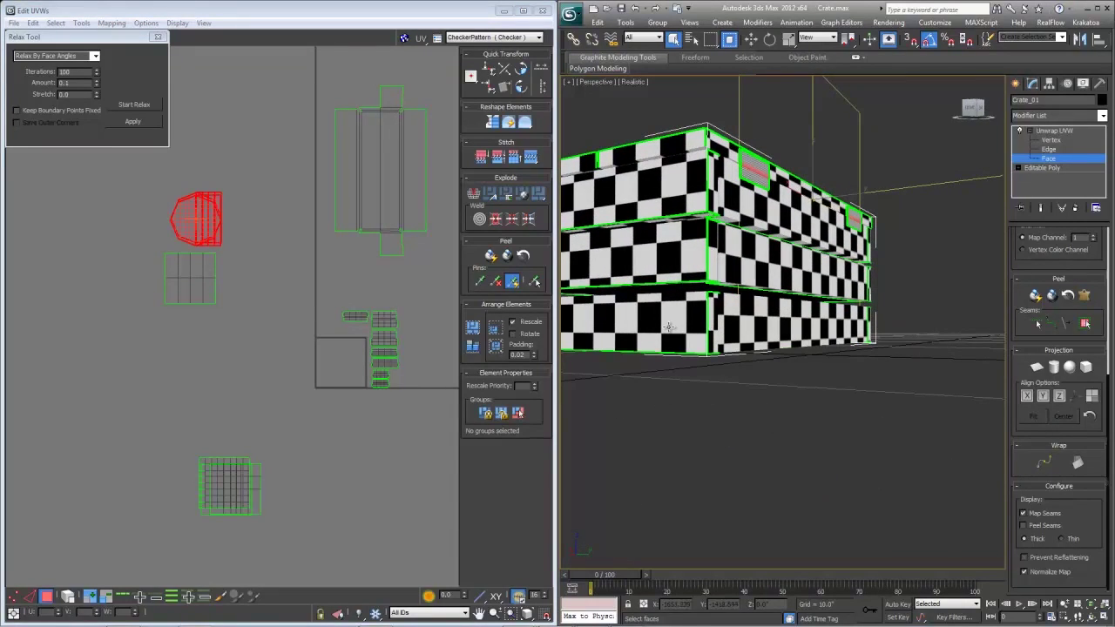
{"action": "middle_click_drag", "start_coordinate": [787, 251], "coordinate": [793, 297], "text": "alt"}
{"action": "scroll", "coordinate": [793, 297], "scroll_direction": "up", "scroll_amount": 4}
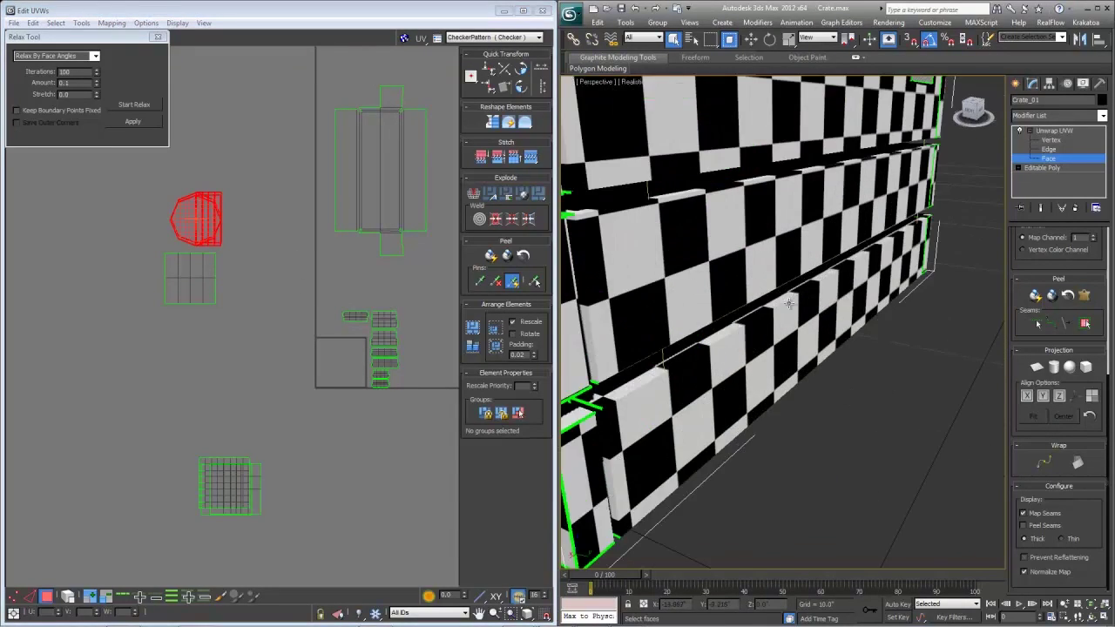
{"action": "middle_click_drag", "start_coordinate": [732, 91], "coordinate": [747, 233]}
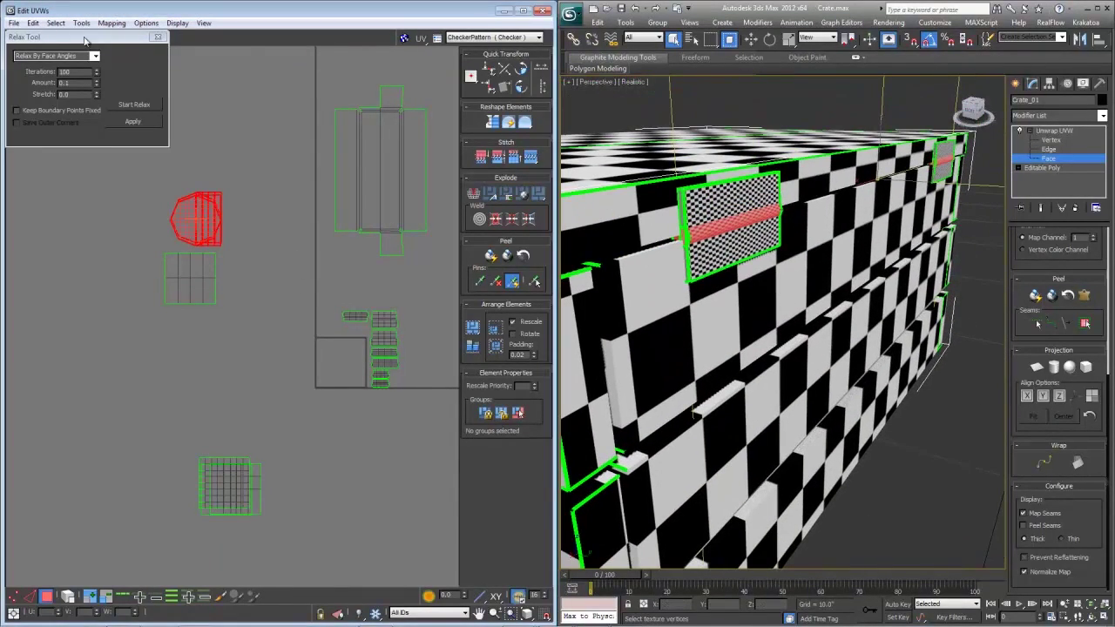
{"action": "left_click", "coordinate": [112, 22]}
{"action": "left_click", "coordinate": [132, 66]}
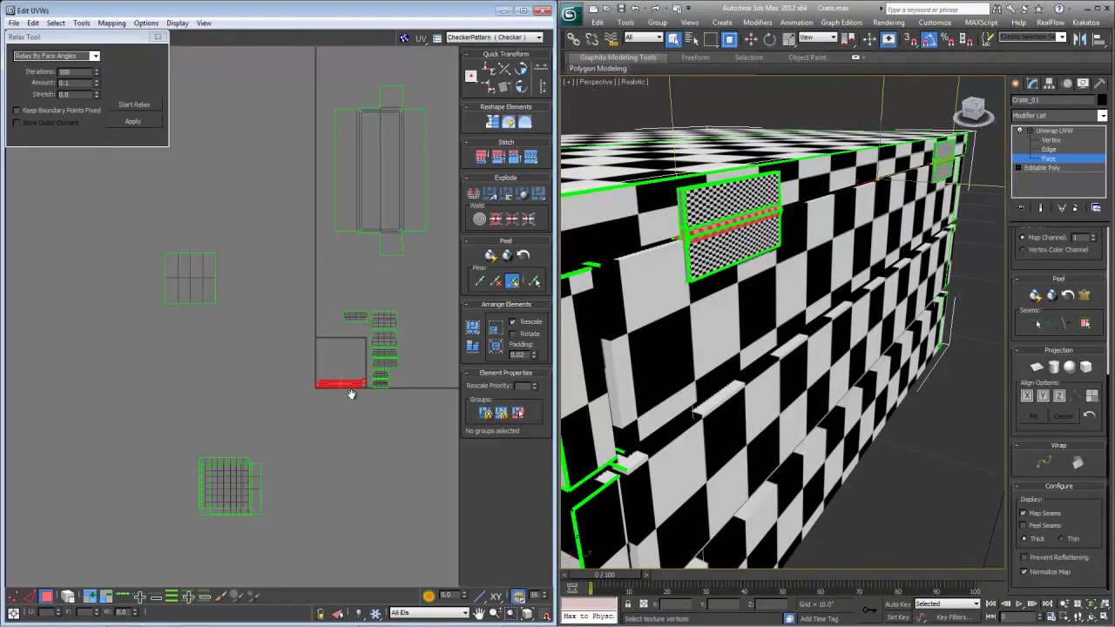
- Weld the vertices where the unfolded hinge barrel strips meet their end caps
{"action": "scroll", "coordinate": [350, 384], "scroll_direction": "up", "scroll_amount": 6}
{"action": "key", "text": "1"}
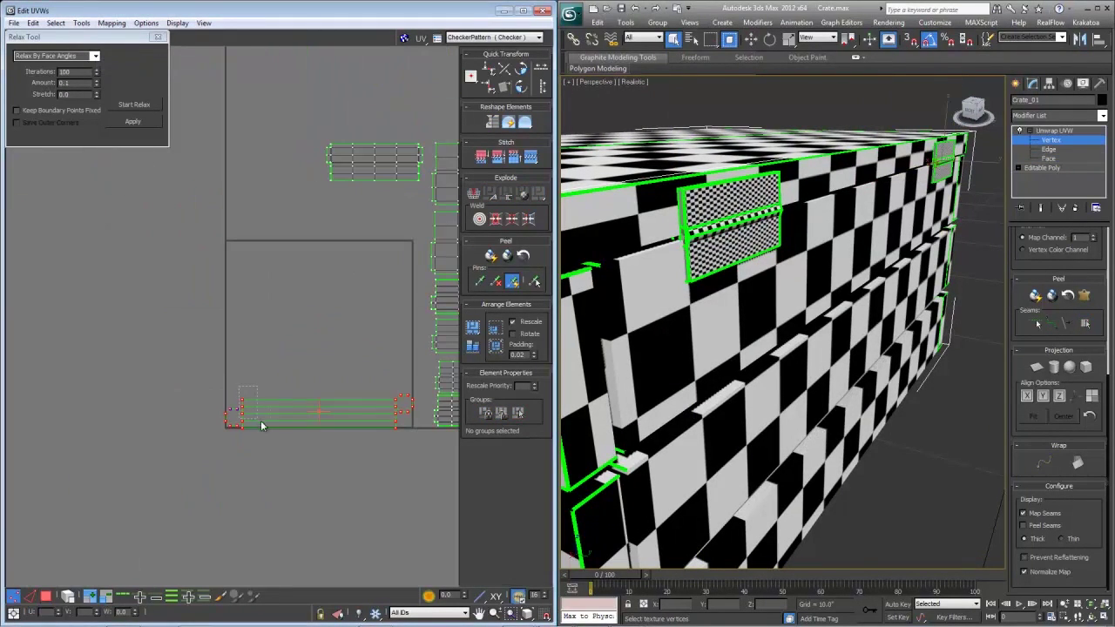
{"action": "left_click_drag", "start_coordinate": [394, 439], "coordinate": [398, 439]}
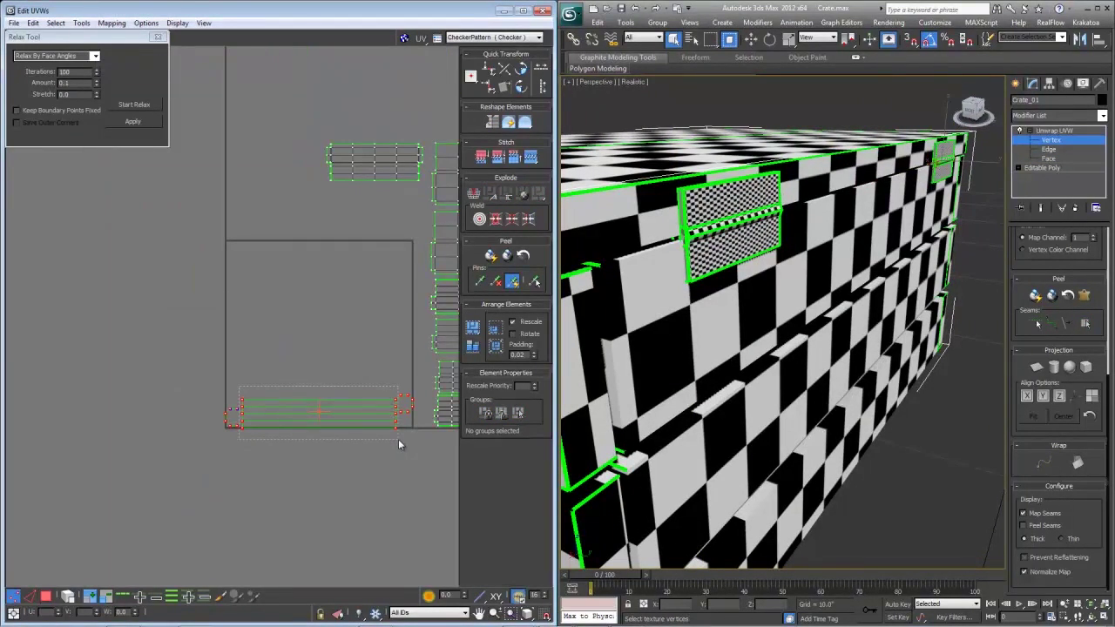
{"action": "left_click", "coordinate": [514, 221]}
- Select the welded hinge barrel shell and move it out of the UV tile into empty space
{"action": "key", "text": "3"}
{"action": "left_click_drag", "start_coordinate": [345, 421], "coordinate": [211, 268]}
{"action": "left_click", "coordinate": [214, 305]}
{"action": "scroll", "coordinate": [188, 259], "scroll_direction": "down", "scroll_amount": 4}
{"action": "middle_click_drag", "start_coordinate": [163, 269], "coordinate": [295, 318]}
{"action": "left_click_drag", "start_coordinate": [296, 287], "coordinate": [159, 283]}
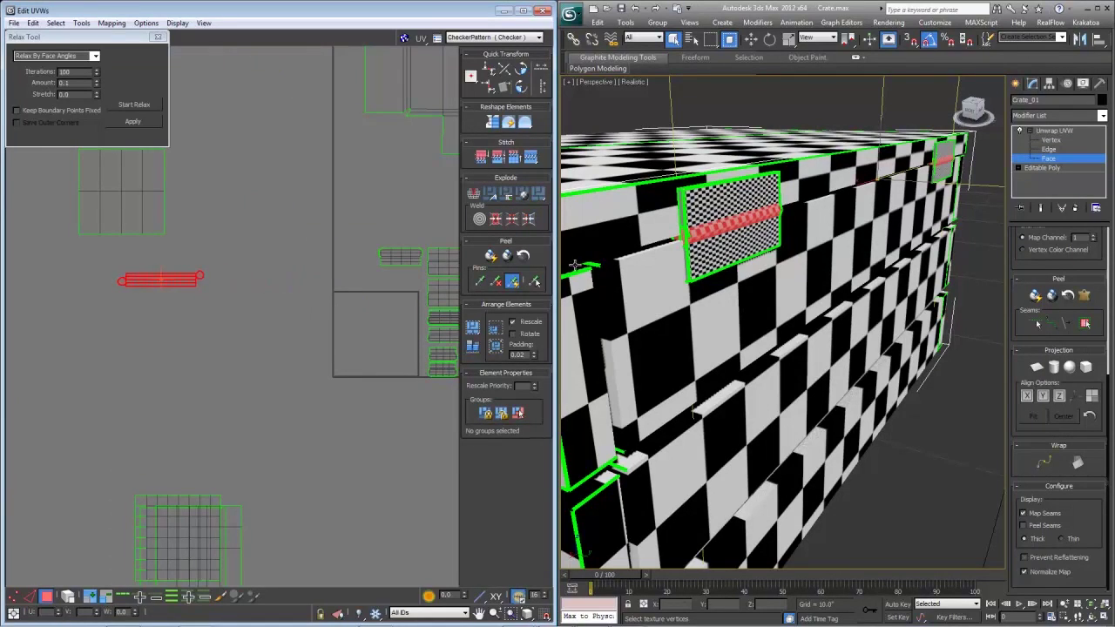
- Select the leaf faces of both hinges and planar-map them, trying the X, Y and Z alignments
{"action": "left_click", "coordinate": [131, 212]}
{"action": "left_click", "coordinate": [1084, 323]}
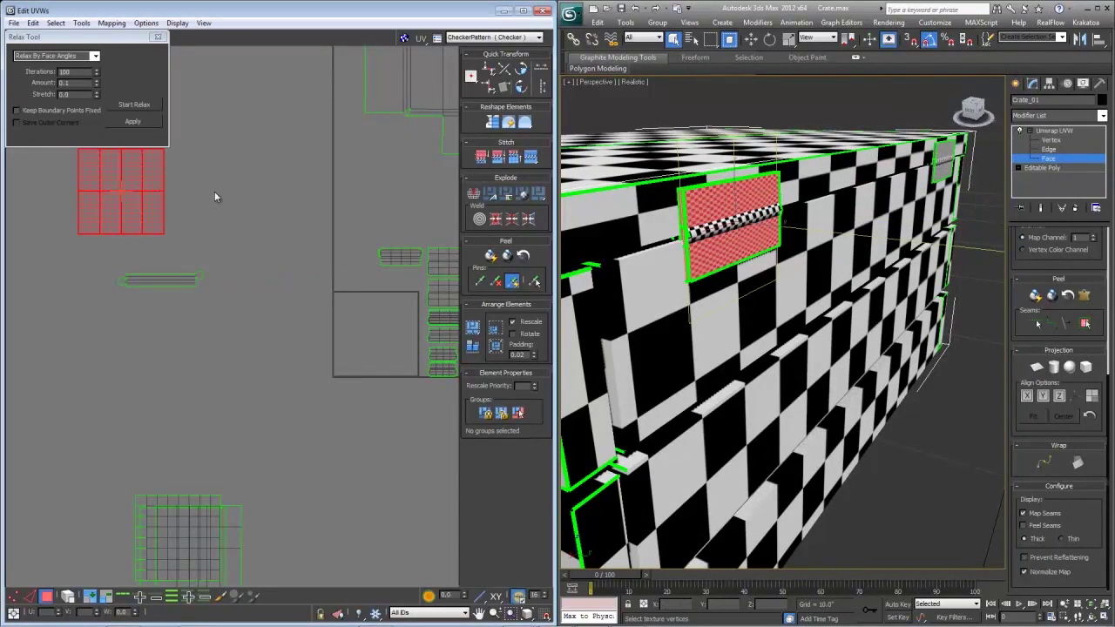
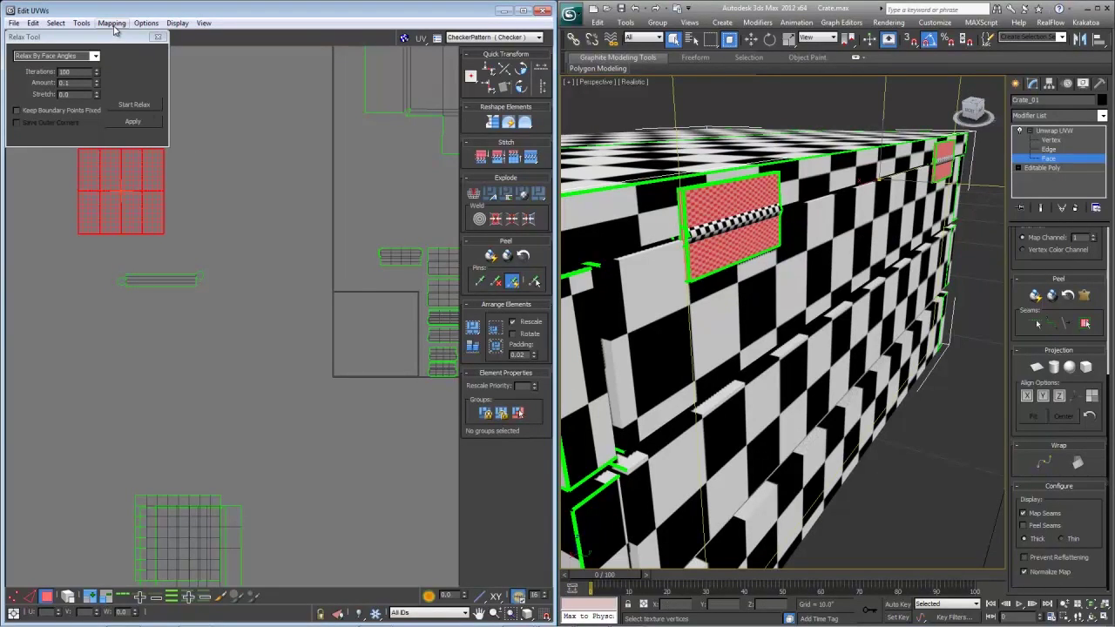
{"action": "left_click", "coordinate": [1036, 367]}
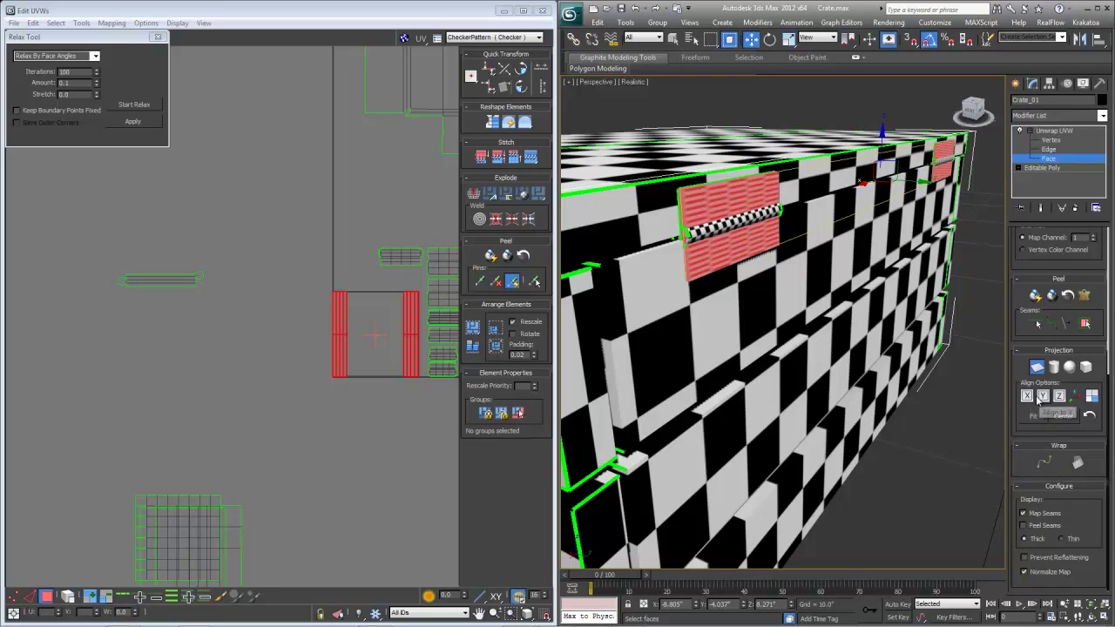
{"action": "left_click", "coordinate": [1028, 396]}
{"action": "left_click", "coordinate": [1043, 397]}
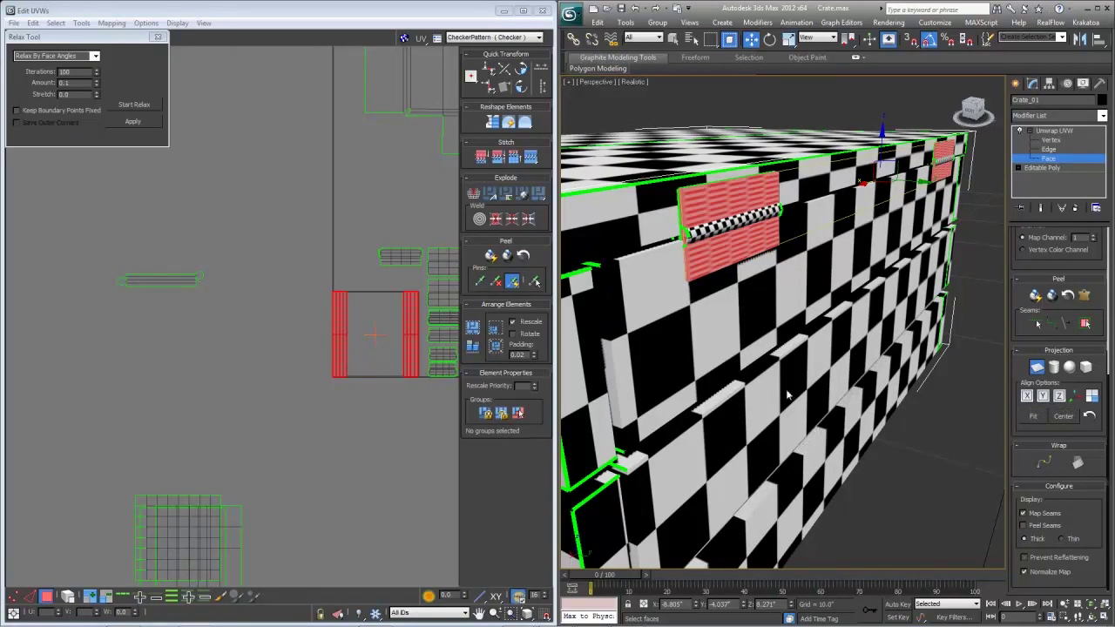
{"action": "left_click", "coordinate": [1057, 397]}
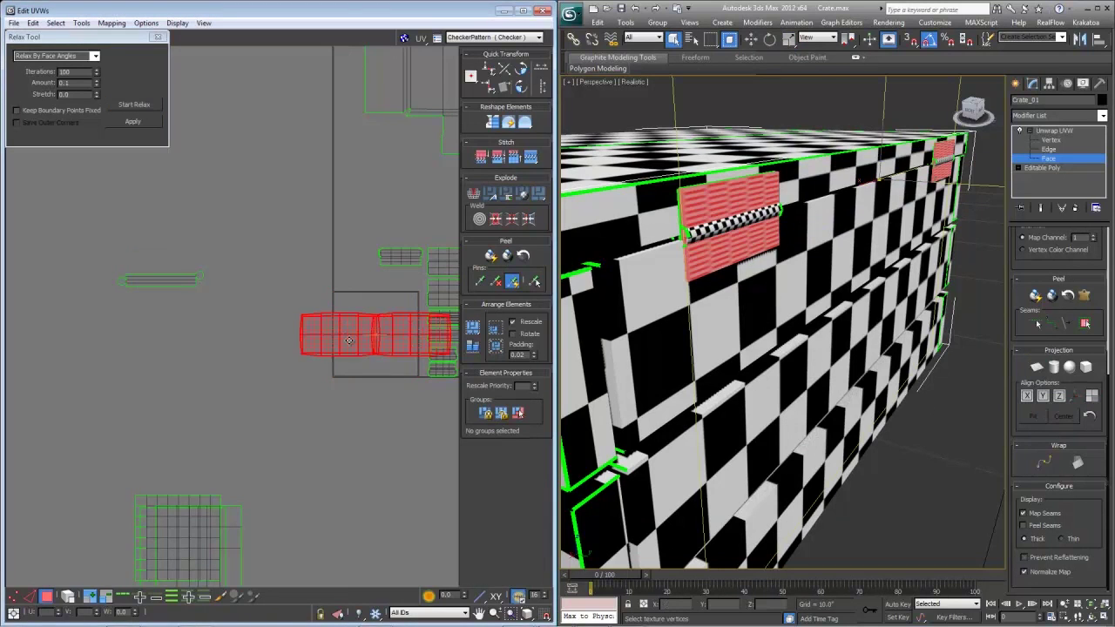
- Select the complete leaf shell of the nearer hinge and move it sideways, clear of the other hinge's leaf shell
{"action": "middle_click_drag", "start_coordinate": [349, 340], "coordinate": [175, 183]}
{"action": "scroll", "coordinate": [192, 253], "scroll_direction": "up", "scroll_amount": 4}
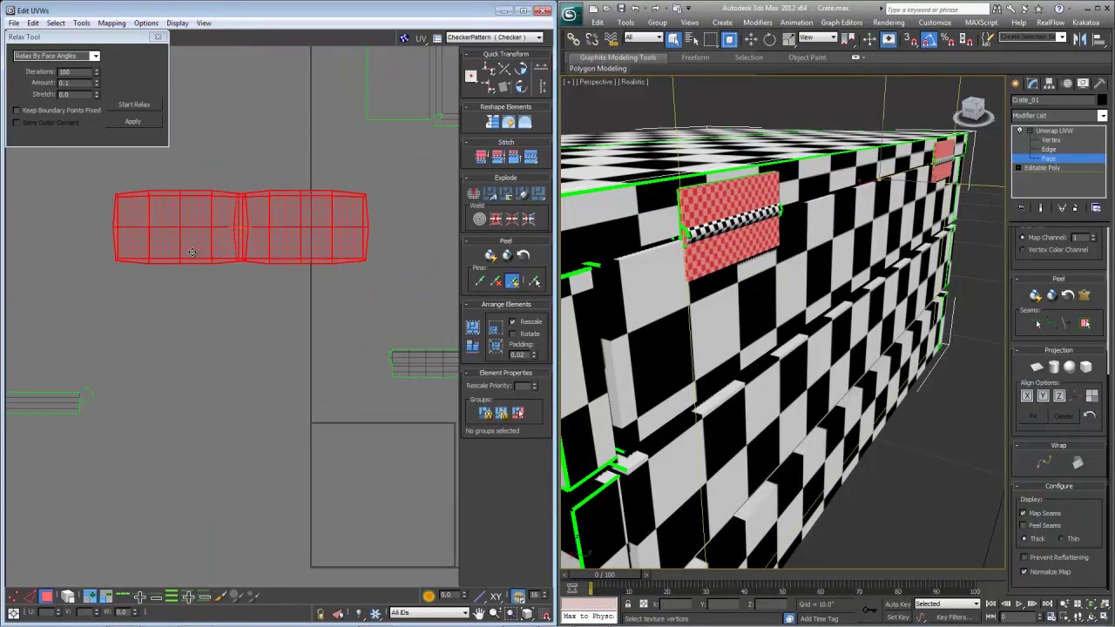
{"action": "left_click", "coordinate": [725, 202]}
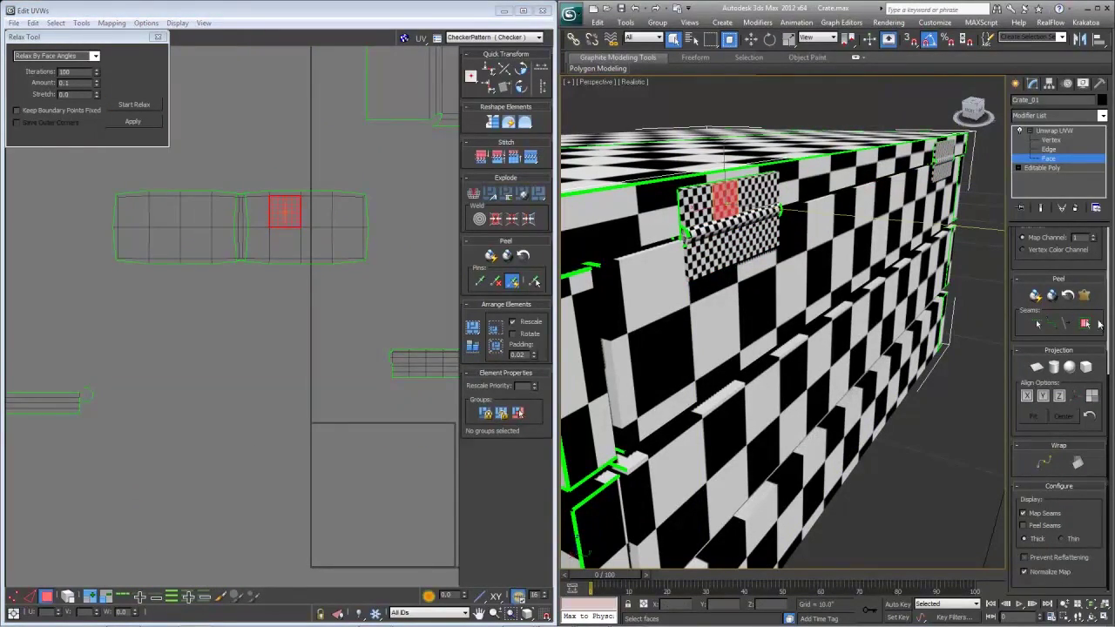
{"action": "left_click", "coordinate": [1087, 323]}
{"action": "left_click_drag", "start_coordinate": [287, 215], "coordinate": [340, 215]}
{"action": "scroll", "coordinate": [264, 210], "scroll_direction": "up", "scroll_amount": 3}
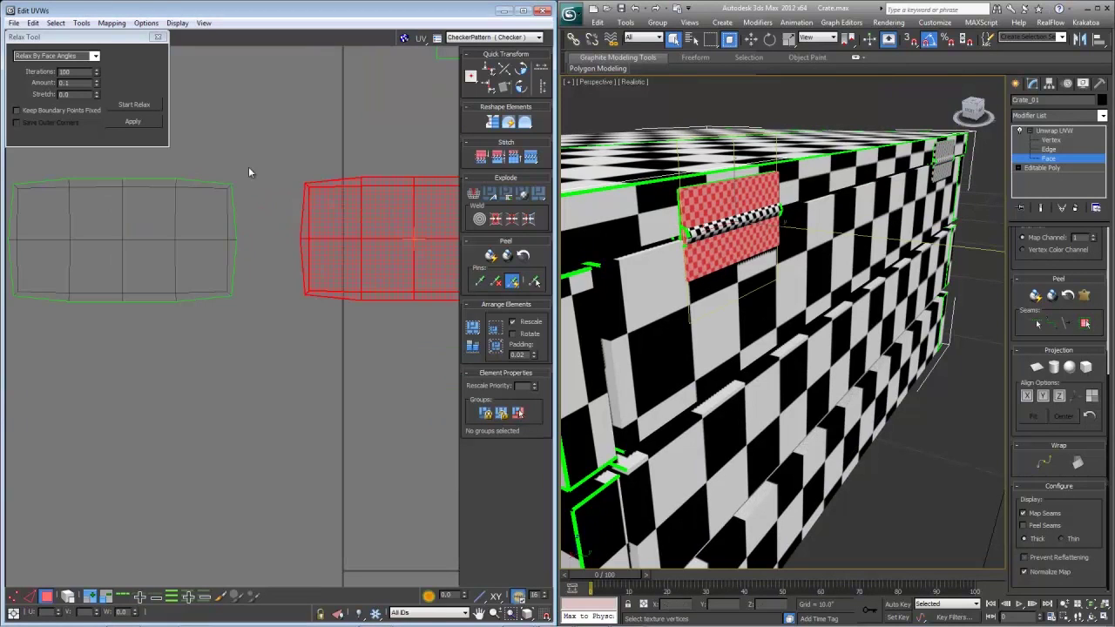
- Break the four corner vertices of the hinge leaf shell that stayed in place
{"action": "key", "text": "1"}
{"action": "left_click_drag", "start_coordinate": [249, 164], "coordinate": [230, 185]}
{"action": "middle_click_drag", "start_coordinate": [143, 190], "coordinate": [259, 217]}
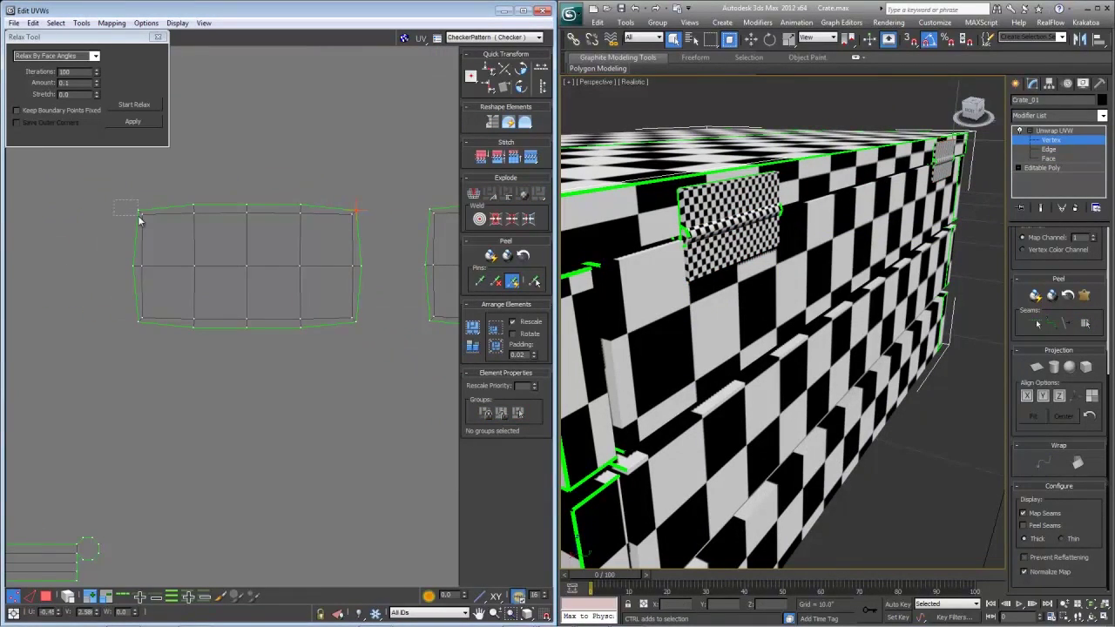
{"action": "left_click_drag", "start_coordinate": [141, 217], "coordinate": [139, 217], "text": "ctrl"}
{"action": "left_click_drag", "start_coordinate": [140, 330], "coordinate": [141, 330], "text": "ctrl"}
{"action": "left_click_drag", "start_coordinate": [351, 320], "coordinate": [352, 320], "text": "ctrl"}
{"action": "right_click", "coordinate": [294, 308]}
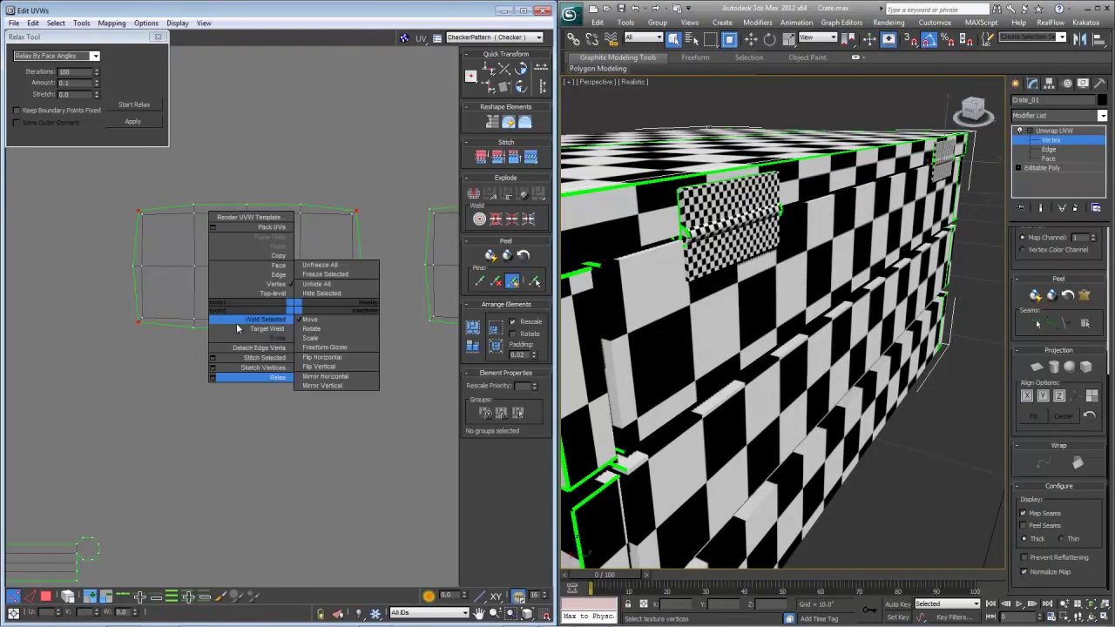
{"action": "left_click", "coordinate": [240, 339]}
- Select all faces of the leaf shell with the broken corners and relax them by face angles
{"action": "key", "text": "3"}
{"action": "left_click_drag", "start_coordinate": [380, 358], "coordinate": [44, 133]}
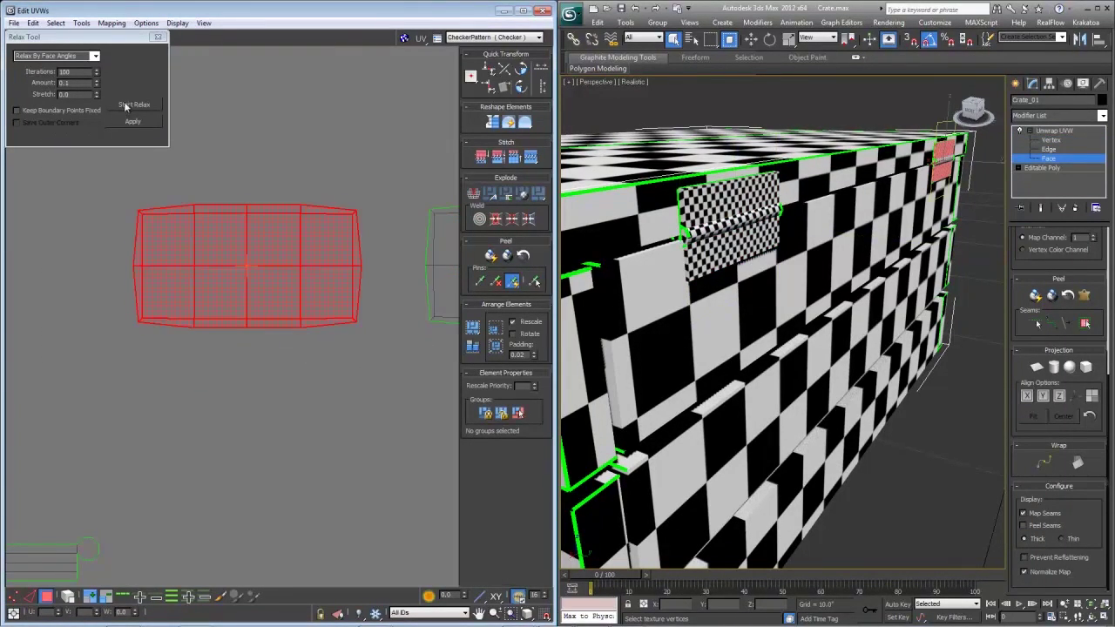
{"action": "left_click", "coordinate": [124, 103]}
{"action": "left_click", "coordinate": [370, 201]}
- Break the four corner vertices of the second hinge leaf shell
{"action": "middle_click_drag", "start_coordinate": [445, 199], "coordinate": [175, 240]}
{"action": "key", "text": "1"}
{"action": "left_click", "coordinate": [158, 253]}
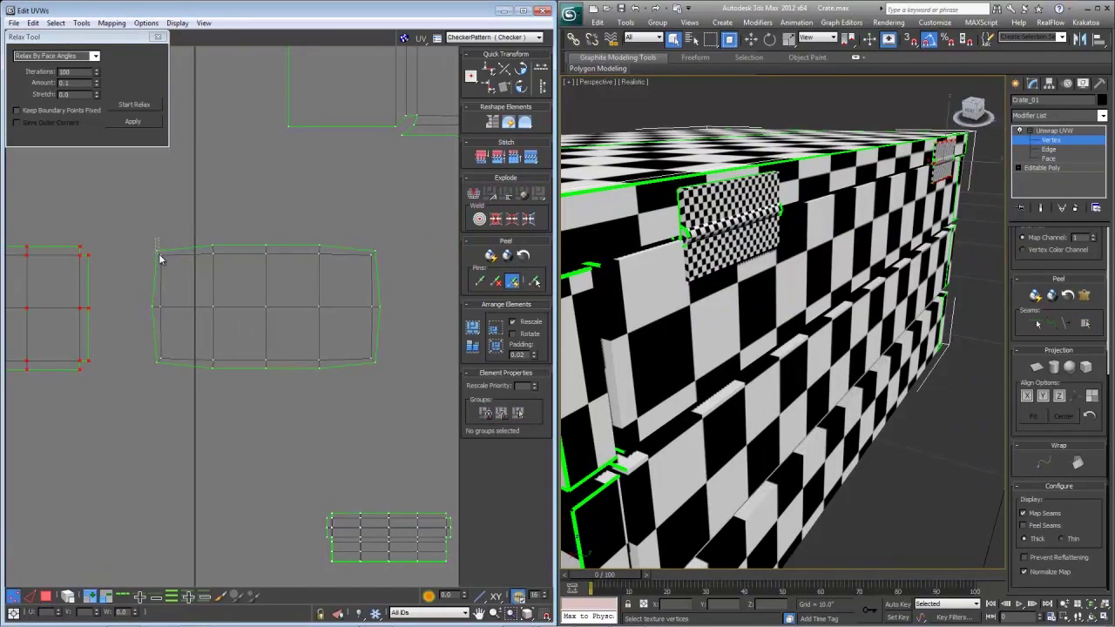
{"action": "left_click_drag", "start_coordinate": [374, 259], "coordinate": [374, 258]}
{"action": "left_click_drag", "start_coordinate": [134, 247], "coordinate": [160, 253], "text": "ctrl"}
{"action": "left_click_drag", "start_coordinate": [155, 367], "coordinate": [159, 370], "text": "ctrl"}
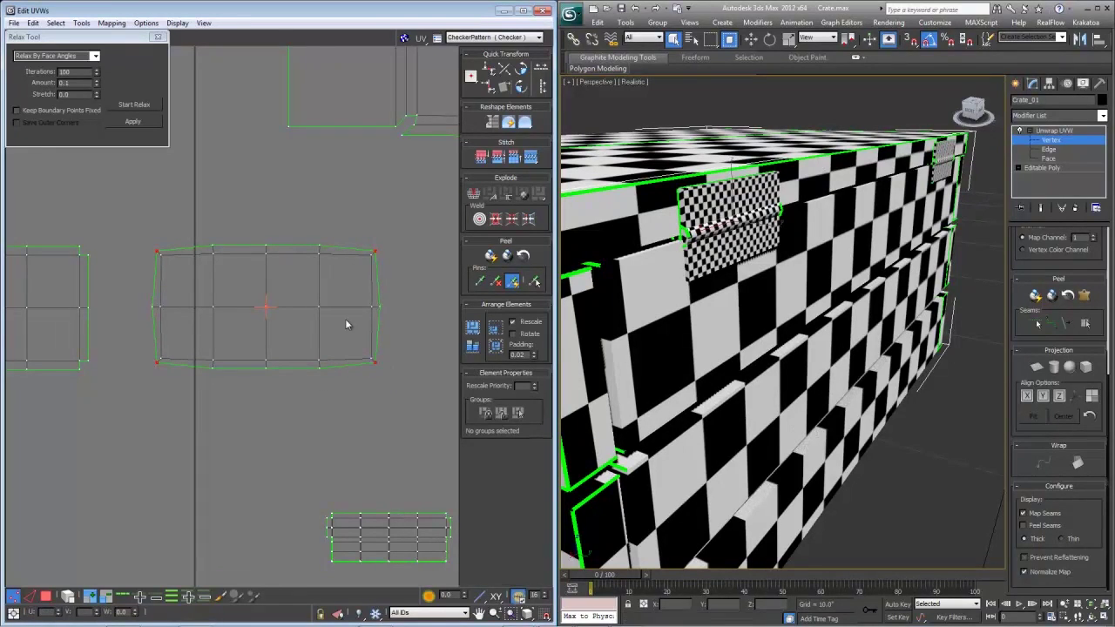
{"action": "right_click", "coordinate": [413, 331]}
{"action": "left_click", "coordinate": [362, 366]}
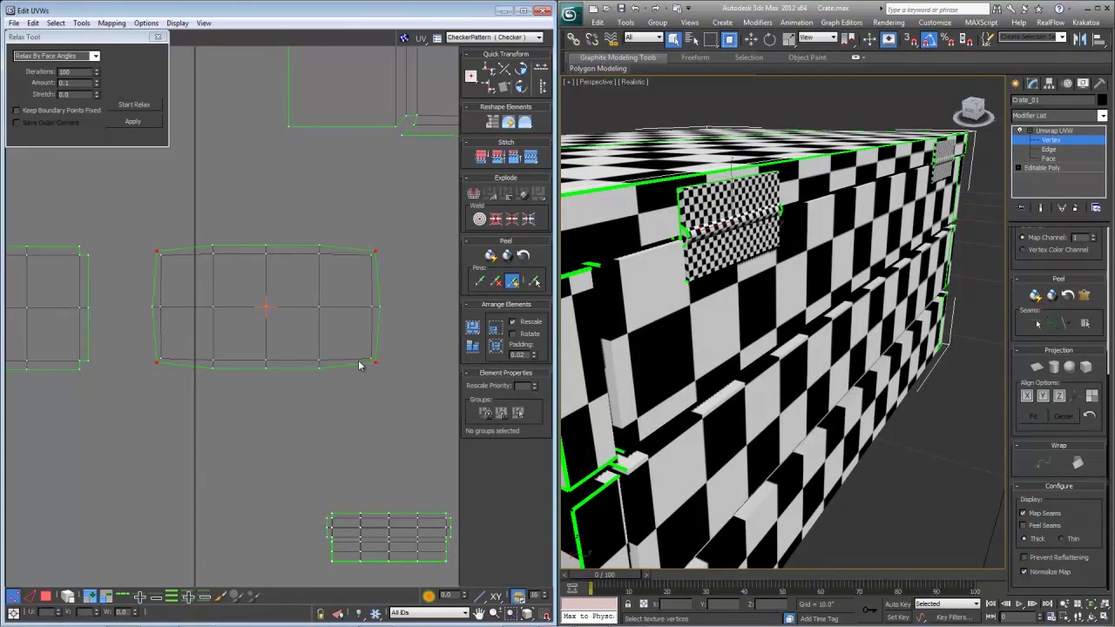
- Relax the second hinge leaf shell by face angles and stack it on top of the first leaf shell
{"action": "left_click_drag", "start_coordinate": [116, 215], "coordinate": [384, 405]}
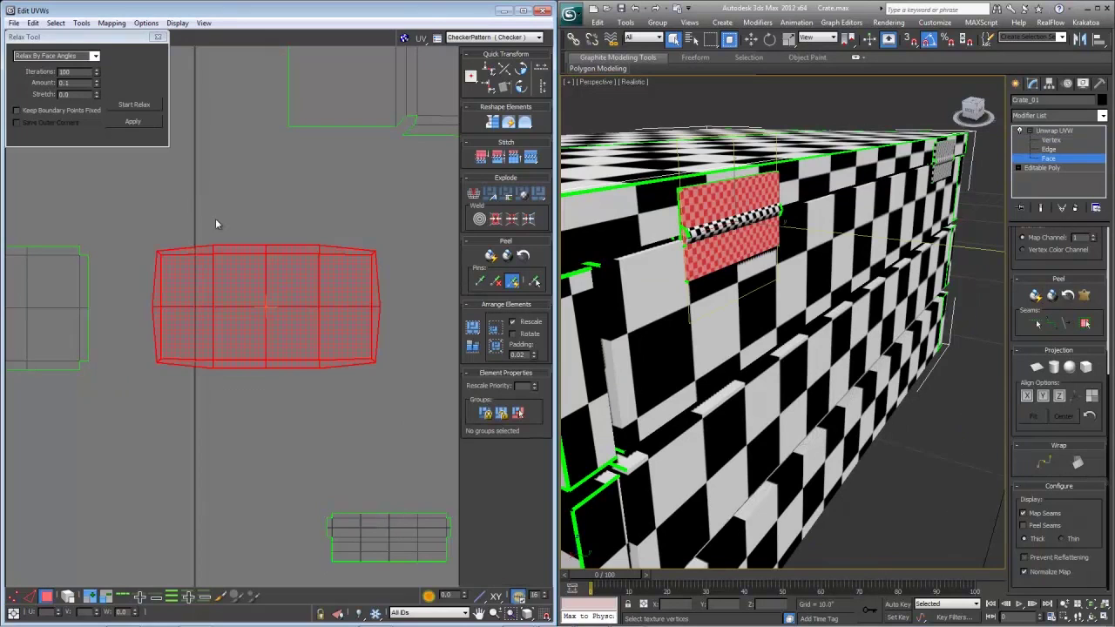
{"action": "left_click", "coordinate": [129, 121]}
{"action": "scroll", "coordinate": [254, 279], "scroll_direction": "down", "scroll_amount": 3}
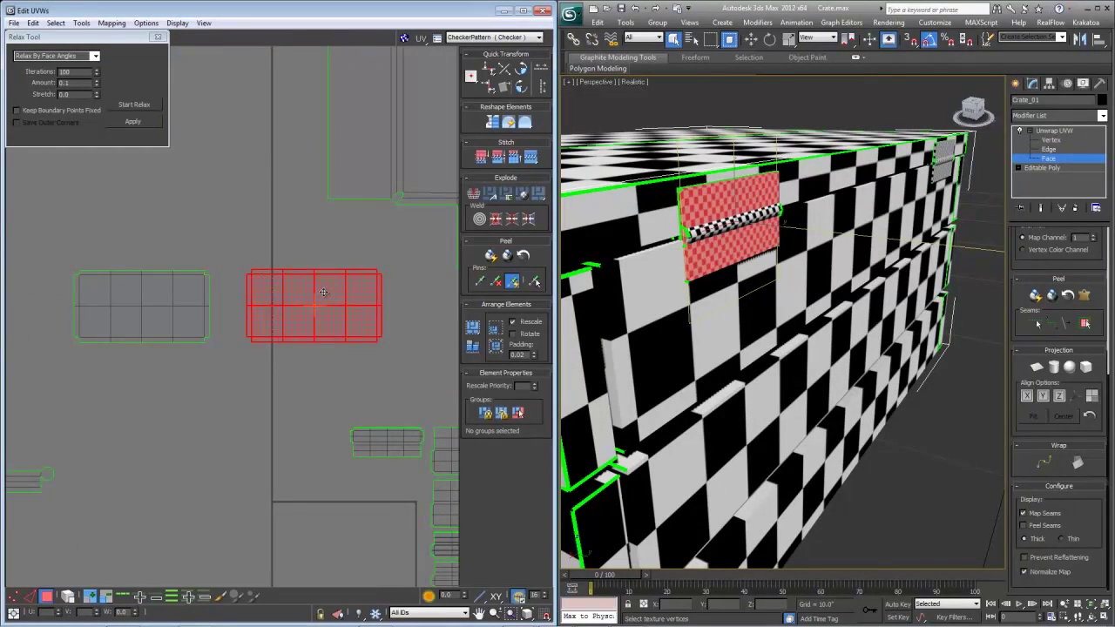
{"action": "left_click_drag", "start_coordinate": [323, 292], "coordinate": [150, 303]}
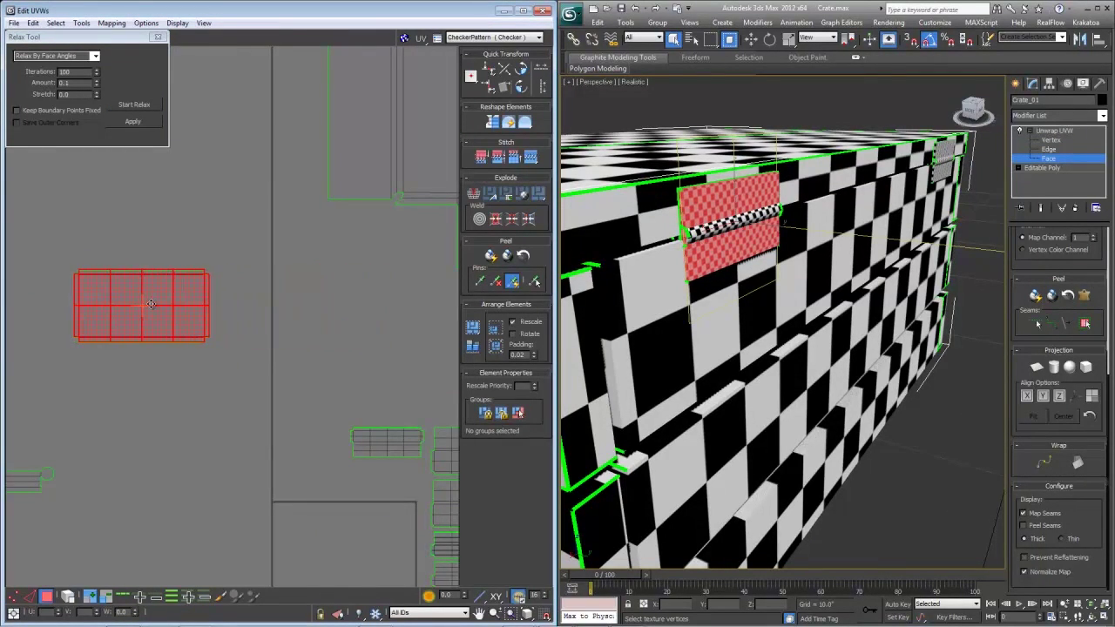
- Select the overlapping shells below the hinge shells and zoom in on the matching latch, with edged faces displayed
{"action": "scroll", "coordinate": [331, 370], "scroll_direction": "down", "scroll_amount": 3}
{"action": "left_click_drag", "start_coordinate": [252, 332], "coordinate": [191, 390]}
{"action": "scroll", "coordinate": [287, 402], "scroll_direction": "down", "scroll_amount": 3}
{"action": "key", "text": "z"}
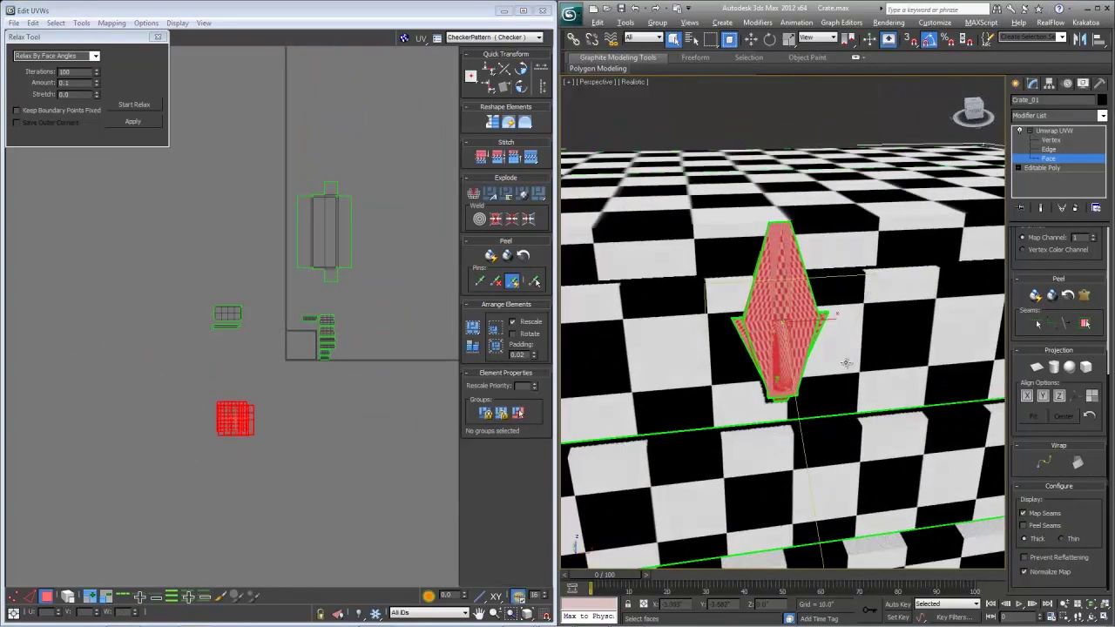
{"action": "scroll", "coordinate": [846, 363], "scroll_direction": "up", "scroll_amount": 4}
{"action": "middle_click_drag", "start_coordinate": [846, 362], "coordinate": [849, 392], "text": "alt"}
{"action": "key", "text": "F4"}
{"action": "scroll", "coordinate": [849, 392], "scroll_direction": "up", "scroll_amount": 3}
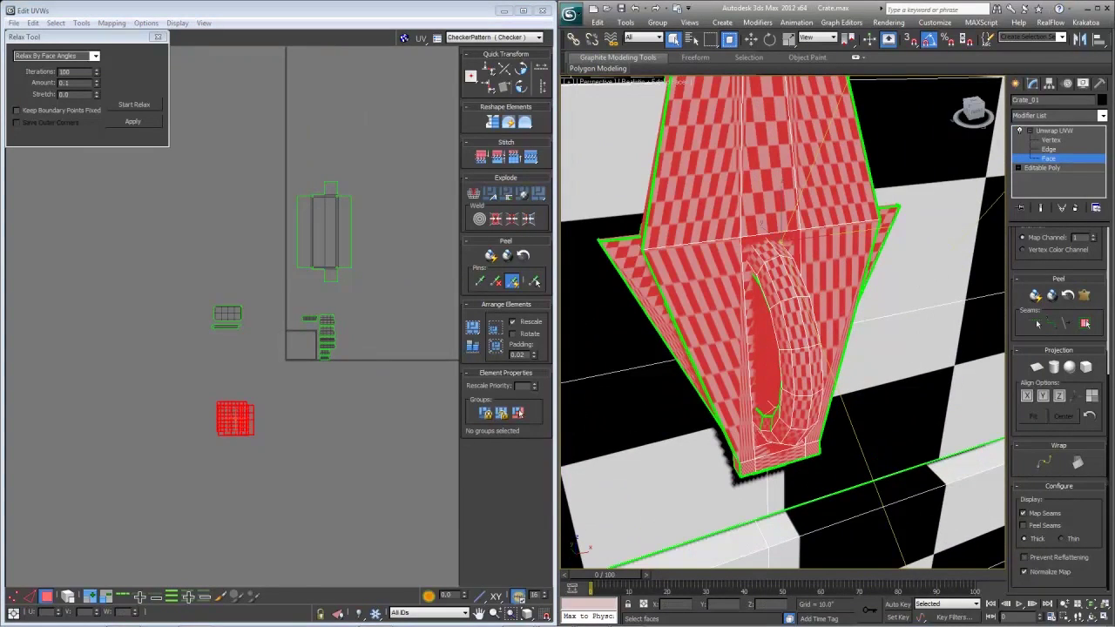
{"action": "scroll", "coordinate": [1041, 259], "scroll_direction": "up", "scroll_amount": 3}
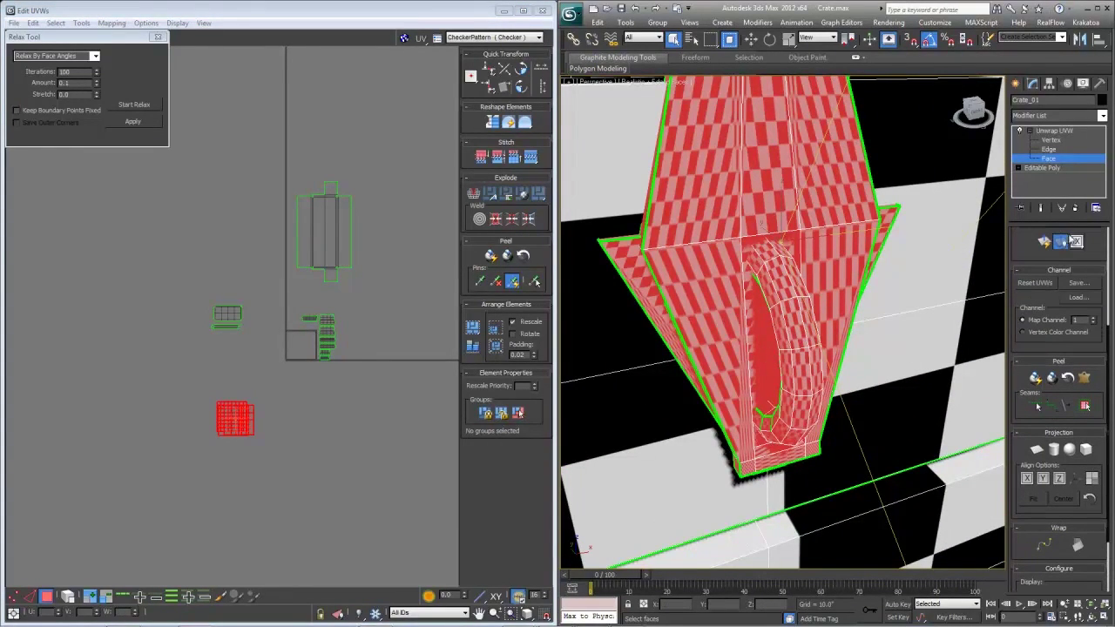
- Select the edge loop along one side of the latch ring and convert it to a peel seam
{"action": "left_click", "coordinate": [1050, 149]}
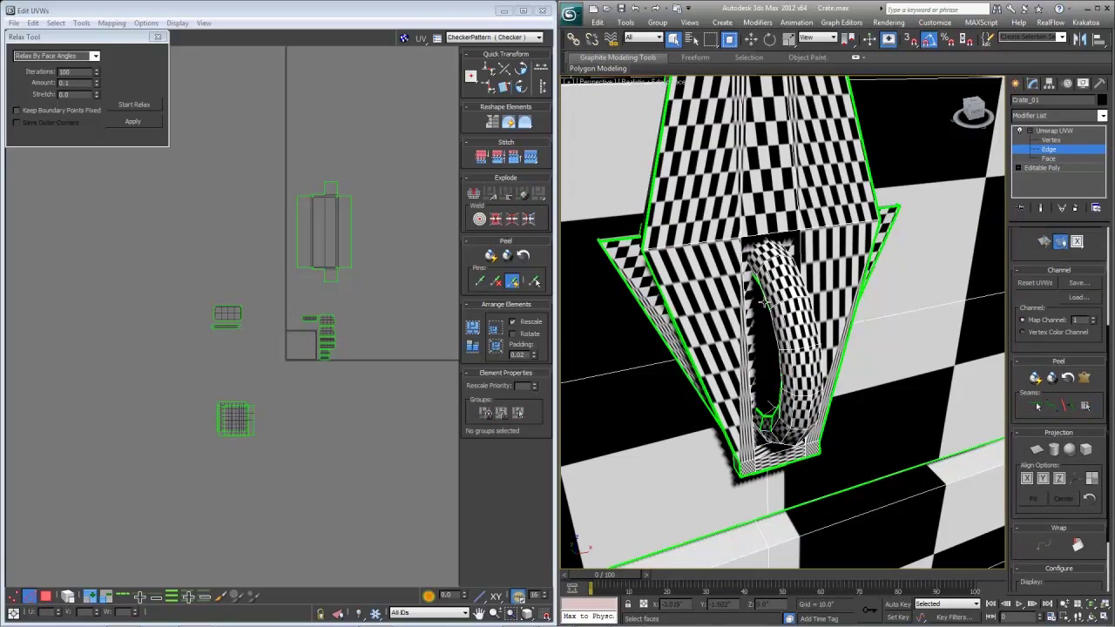
{"action": "left_click", "coordinate": [763, 303]}
{"action": "middle_click_drag", "start_coordinate": [764, 303], "coordinate": [1001, 266], "text": "alt"}
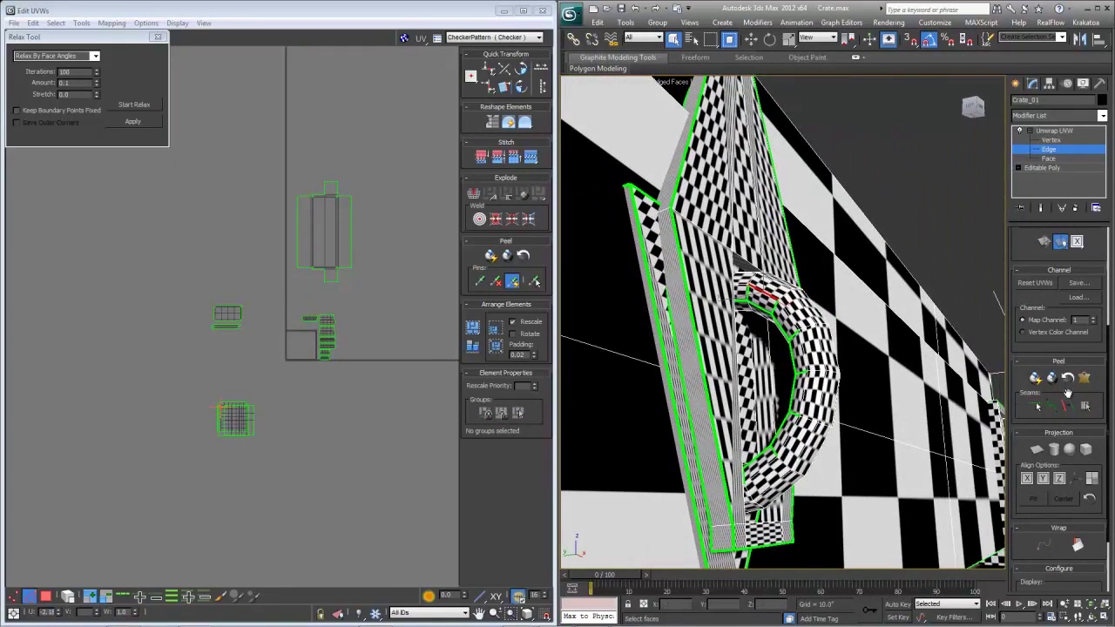
{"action": "left_click_drag", "start_coordinate": [1034, 259], "coordinate": [1009, 438]}
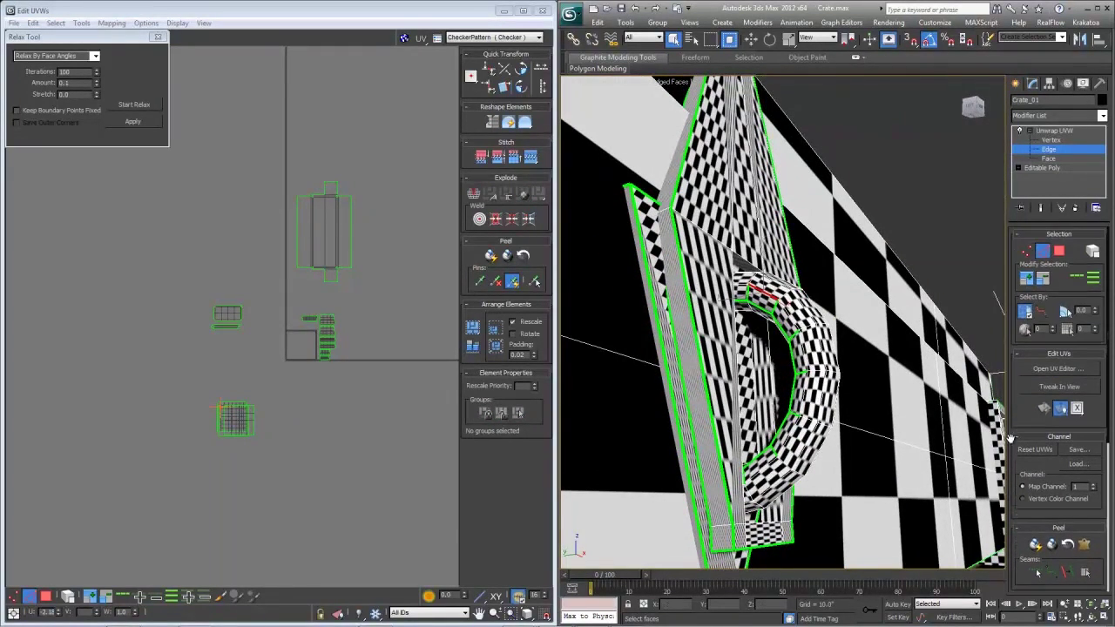
{"action": "left_click", "coordinate": [1079, 279]}
{"action": "middle_click_drag", "start_coordinate": [915, 392], "coordinate": [840, 397], "text": "alt"}
{"action": "left_click", "coordinate": [1067, 572]}
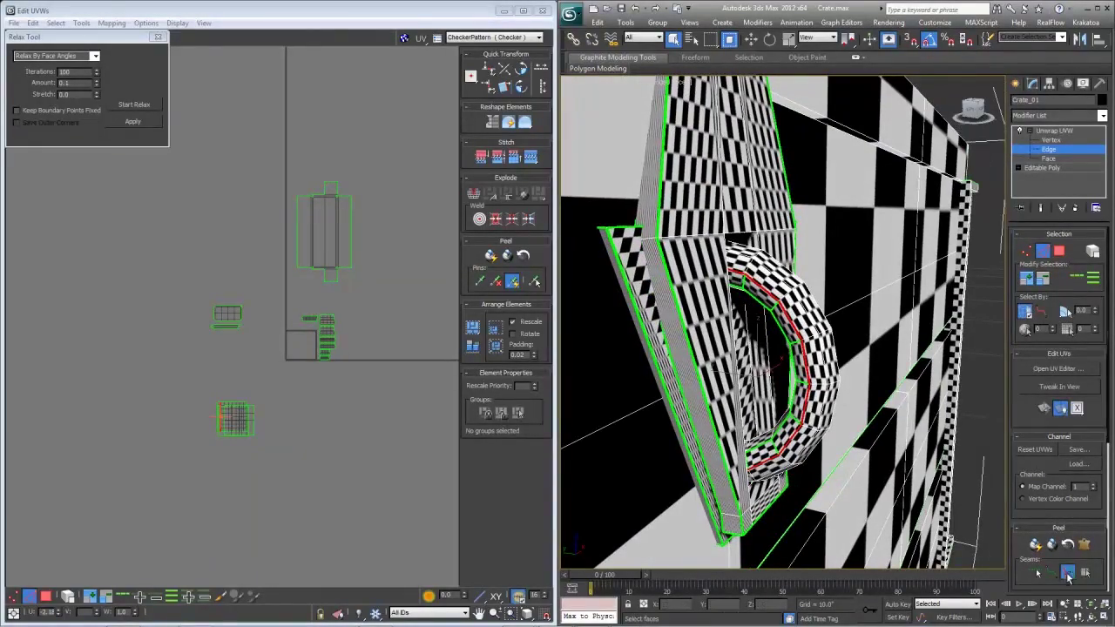
- Select the matching edge loop on the opposite side of the latch ring for a second peel seam
{"action": "middle_click_drag", "start_coordinate": [800, 366], "coordinate": [736, 350], "text": "alt"}
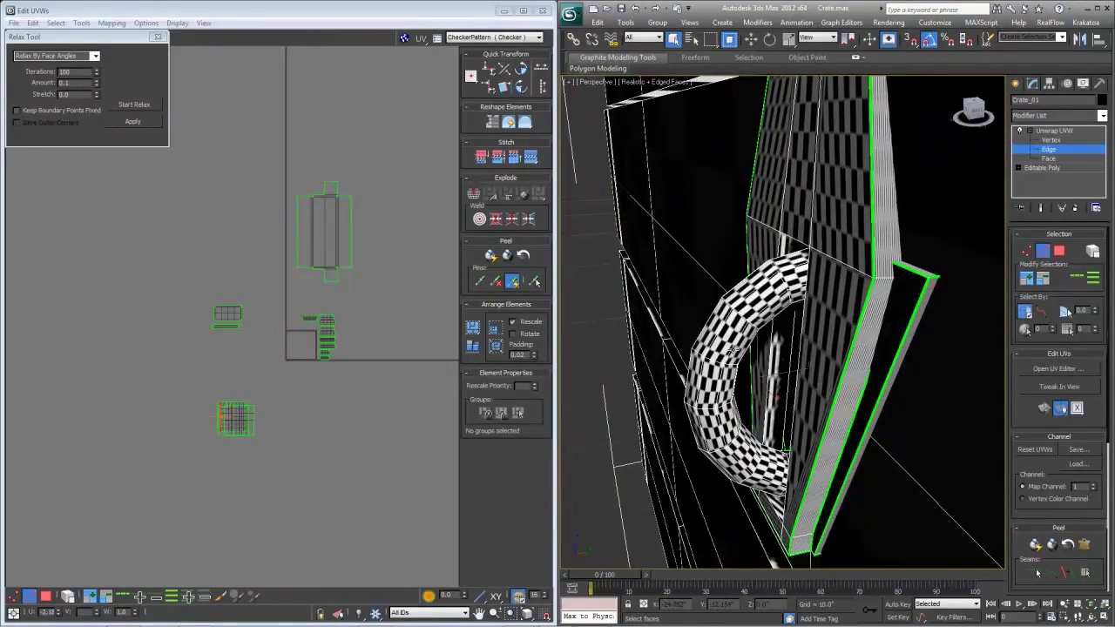
{"action": "left_click", "coordinate": [739, 338]}
{"action": "left_click", "coordinate": [1080, 277]}
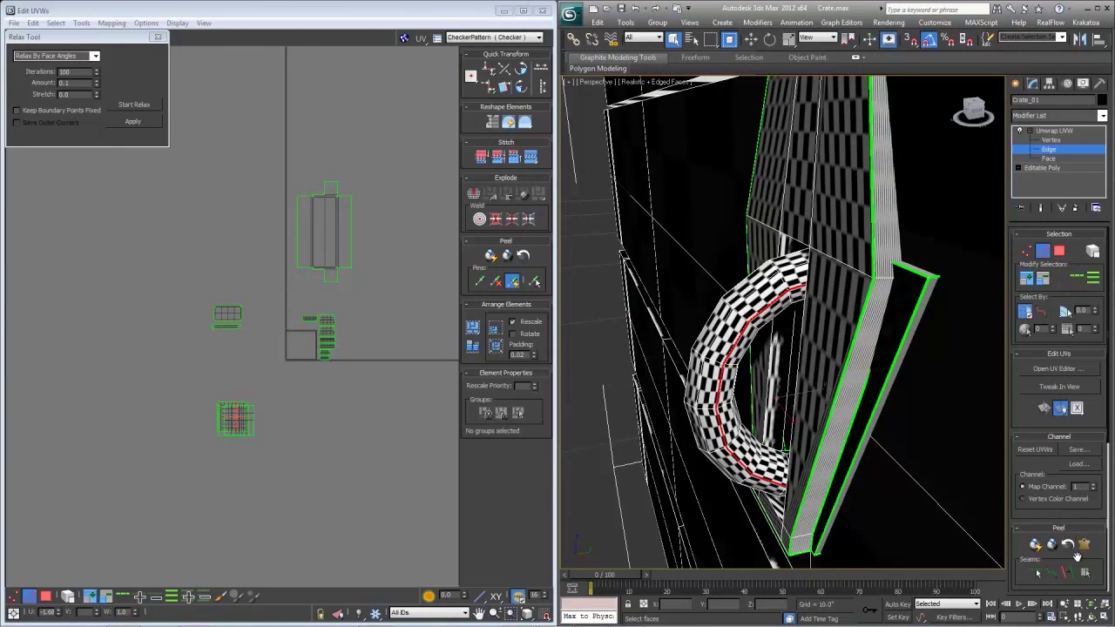
{"action": "middle_click_drag", "start_coordinate": [697, 335], "coordinate": [810, 291], "text": "alt"}
- Reselect the first side's edge loop on the latch ring, convert it to a peel seam and turn on the Peel Seams display
{"action": "key", "text": "3"}
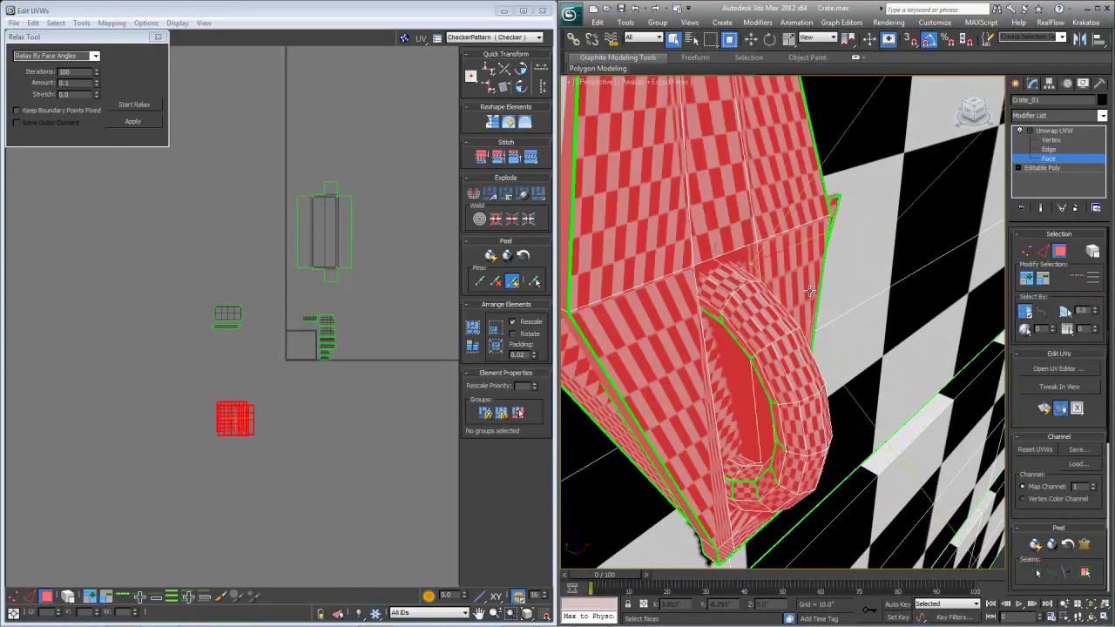
{"action": "left_click", "coordinate": [774, 329]}
{"action": "left_click", "coordinate": [1044, 251]}
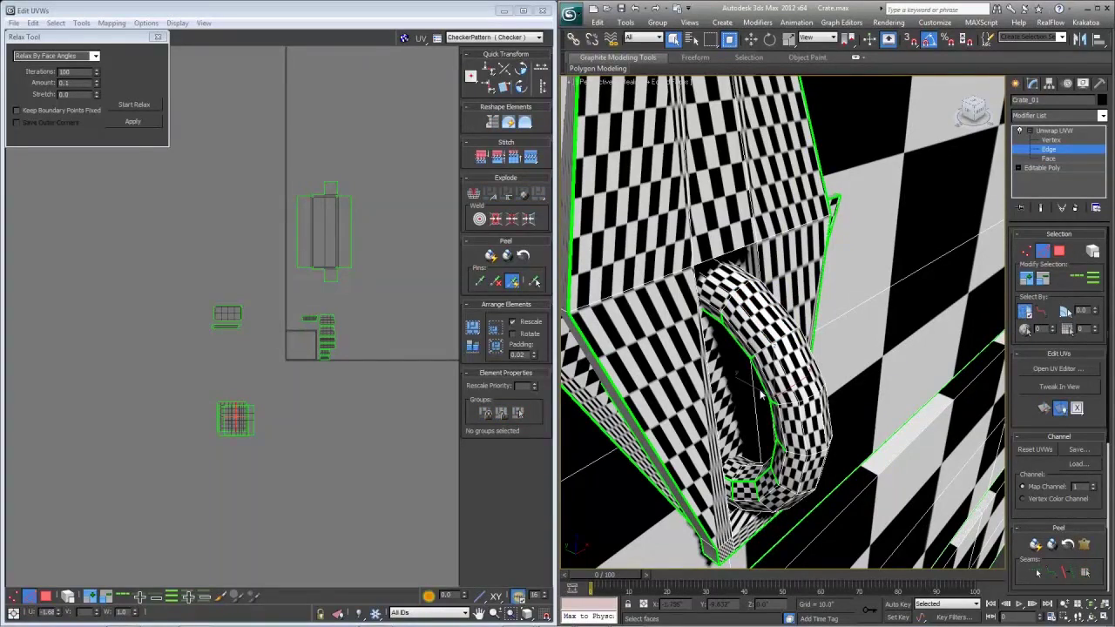
{"action": "left_click", "coordinate": [749, 349]}
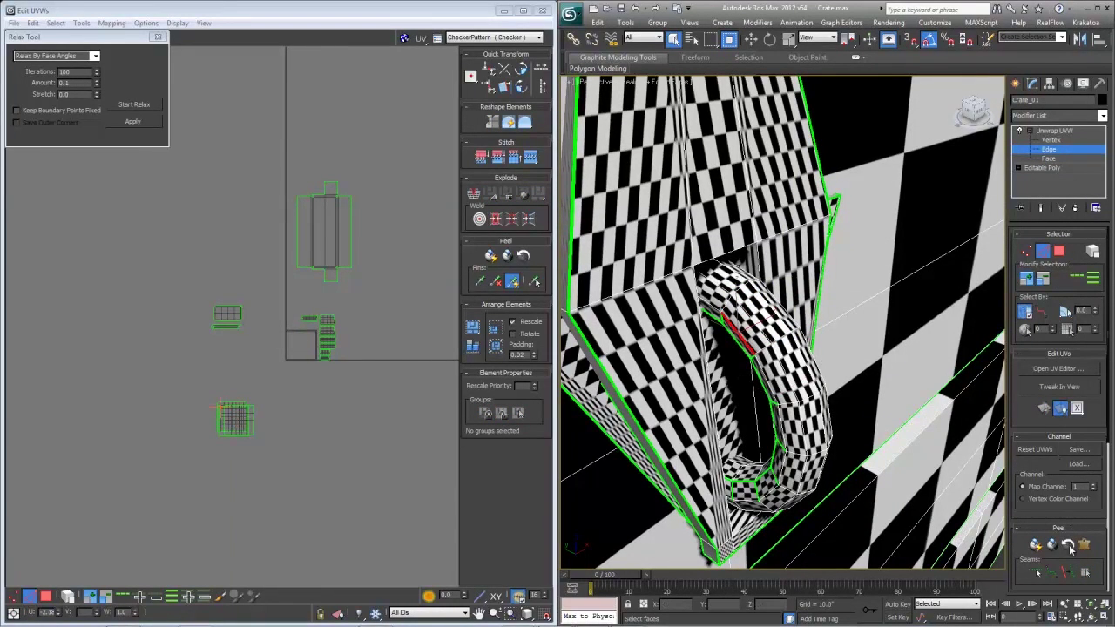
{"action": "left_click", "coordinate": [1081, 281]}
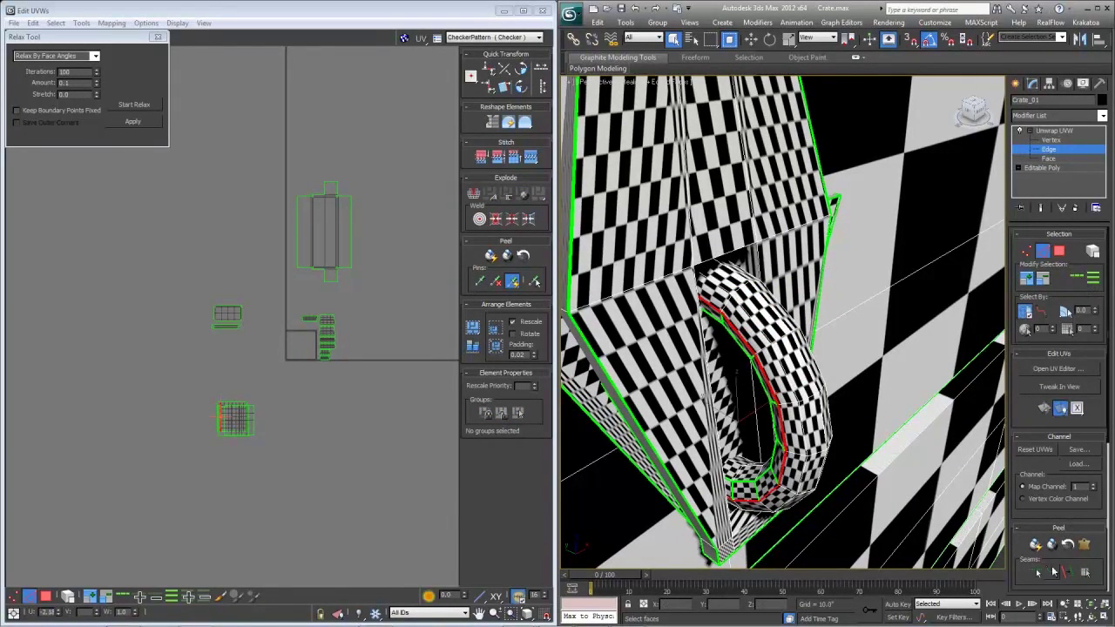
{"action": "middle_click_drag", "start_coordinate": [827, 439], "coordinate": [706, 376], "text": "alt"}
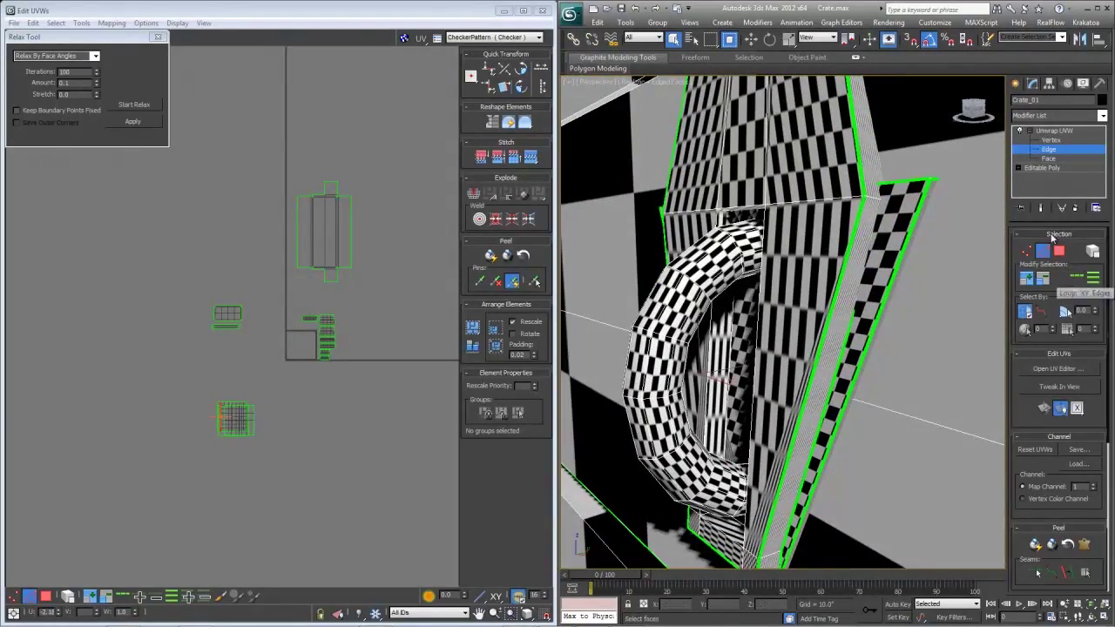
{"action": "left_click", "coordinate": [1067, 572]}
{"action": "middle_click_drag", "start_coordinate": [767, 336], "coordinate": [899, 354], "text": "alt"}
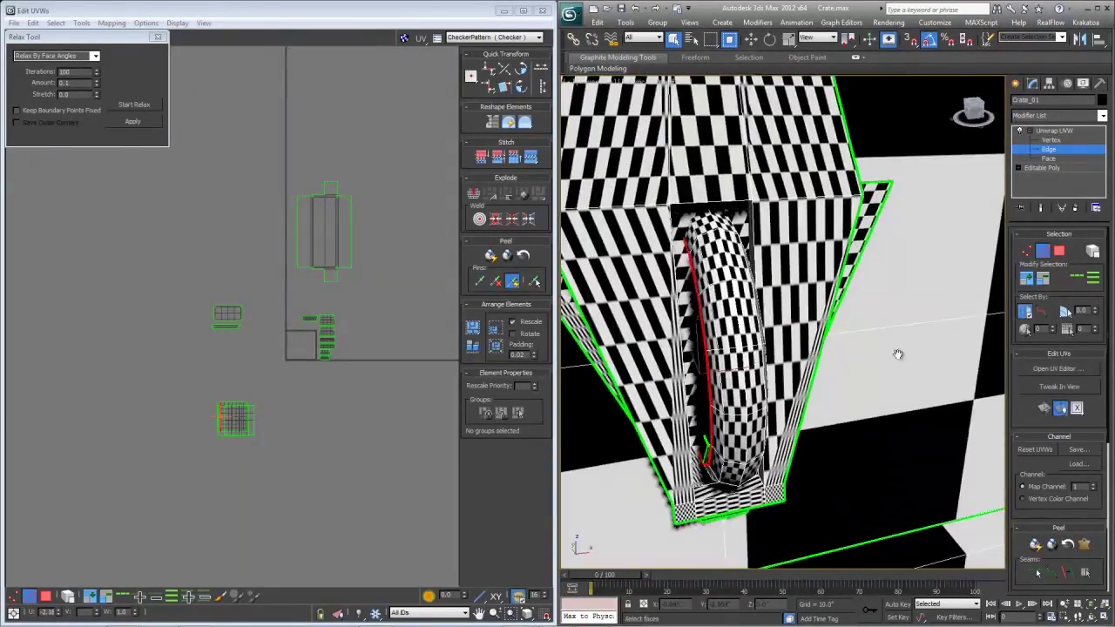
{"action": "scroll", "coordinate": [1018, 444], "scroll_direction": "down", "scroll_amount": 5}
{"action": "left_click", "coordinate": [1040, 527]}
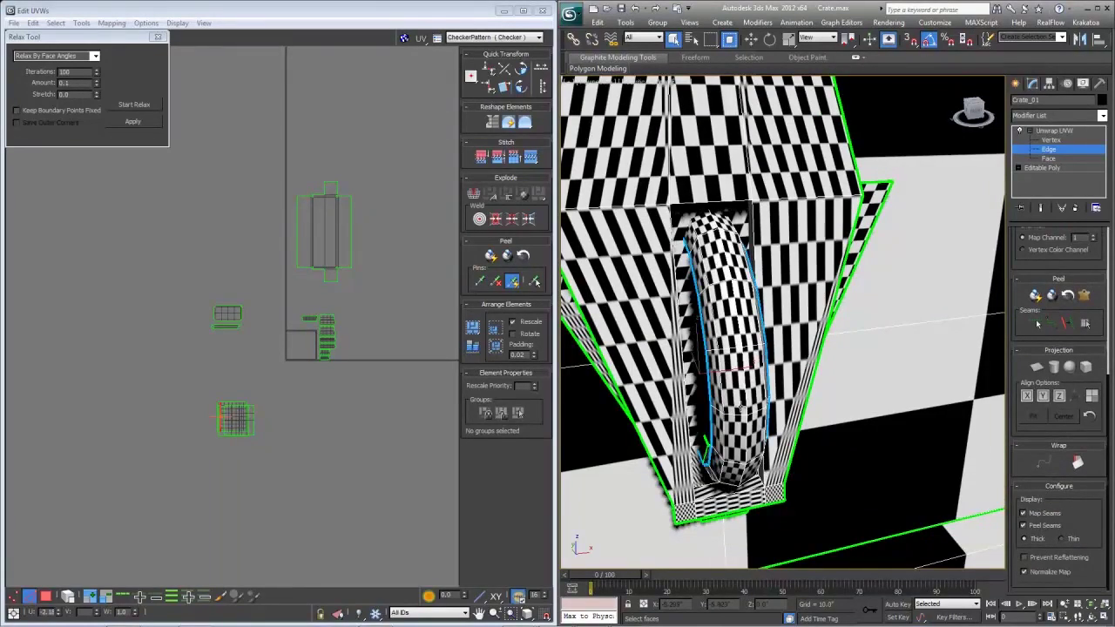
- Select the outer faces of the latch ring up to the peel seams, break them off and move them beside the cluster
{"action": "middle_click_drag", "start_coordinate": [747, 413], "coordinate": [776, 384], "text": "alt"}
{"action": "key", "text": "3"}
{"action": "left_click", "coordinate": [766, 357]}
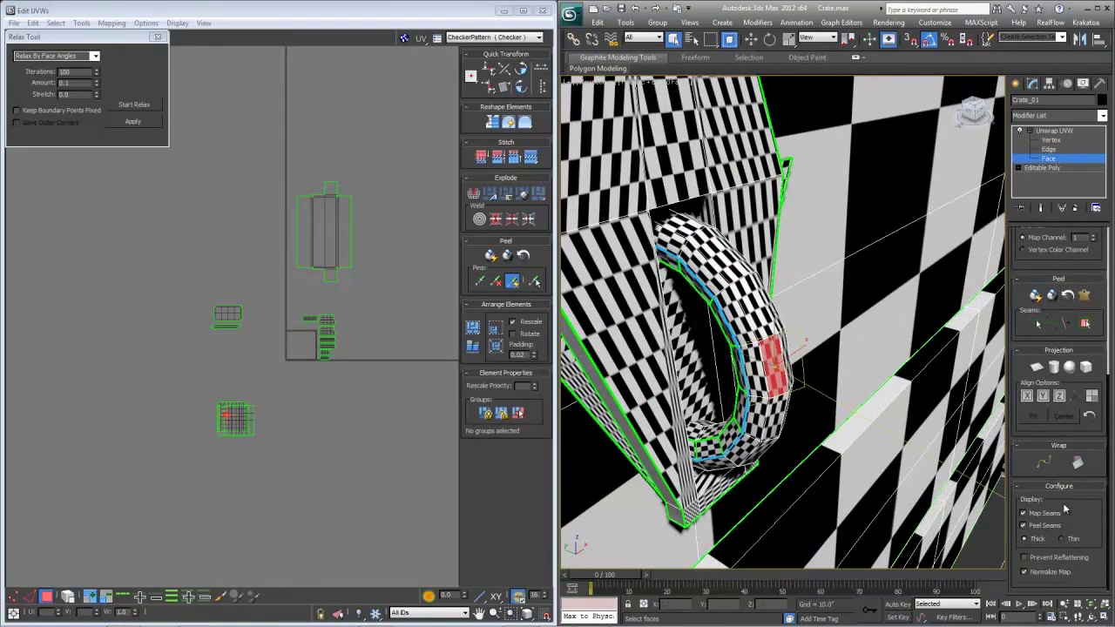
{"action": "left_click", "coordinate": [1086, 325]}
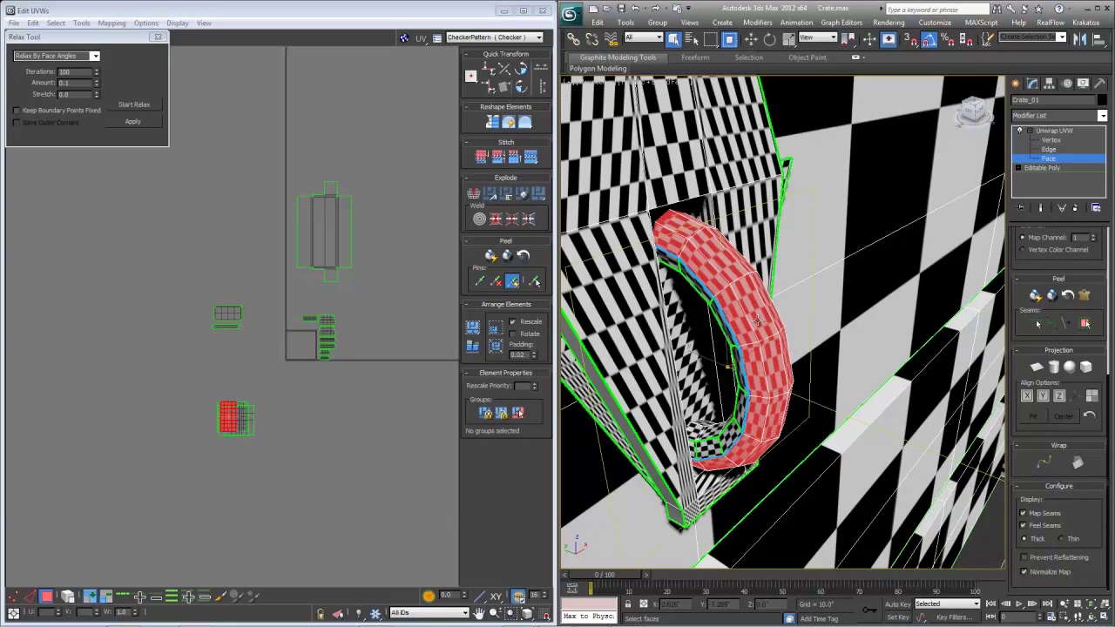
{"action": "left_click_drag", "start_coordinate": [227, 414], "coordinate": [164, 396]}
{"action": "right_click", "coordinate": [224, 414]}
{"action": "left_click", "coordinate": [213, 435]}
- Select the inner faces of the latch ring up to their seams and move them out of the overlapping cluster
{"action": "middle_click_drag", "start_coordinate": [679, 343], "coordinate": [759, 366], "text": "alt"}
{"action": "left_click", "coordinate": [759, 399]}
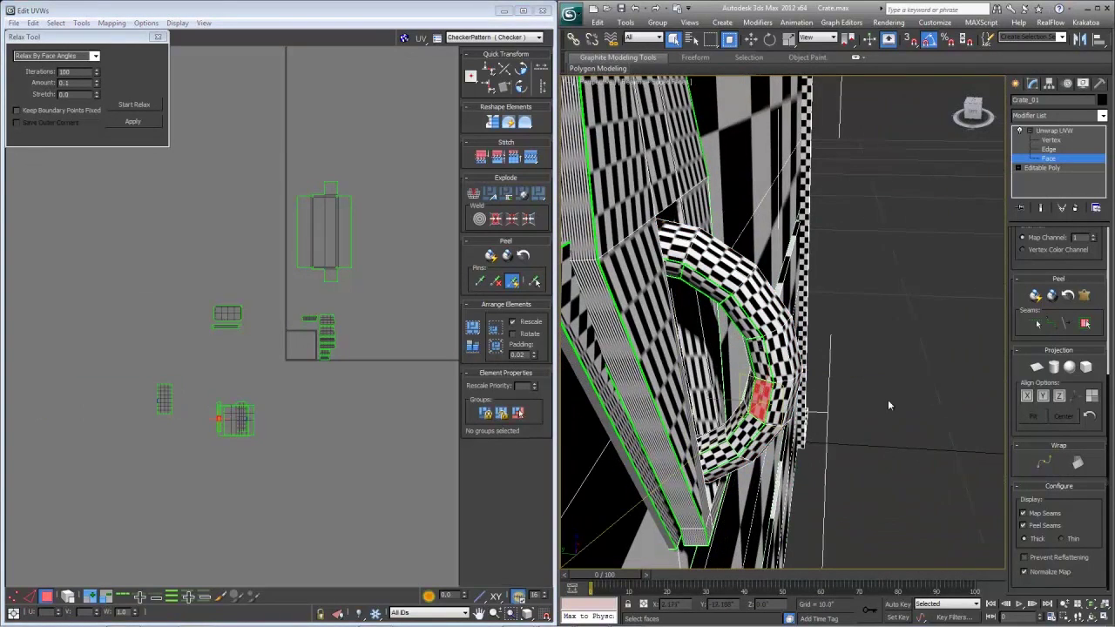
{"action": "left_click", "coordinate": [1089, 323]}
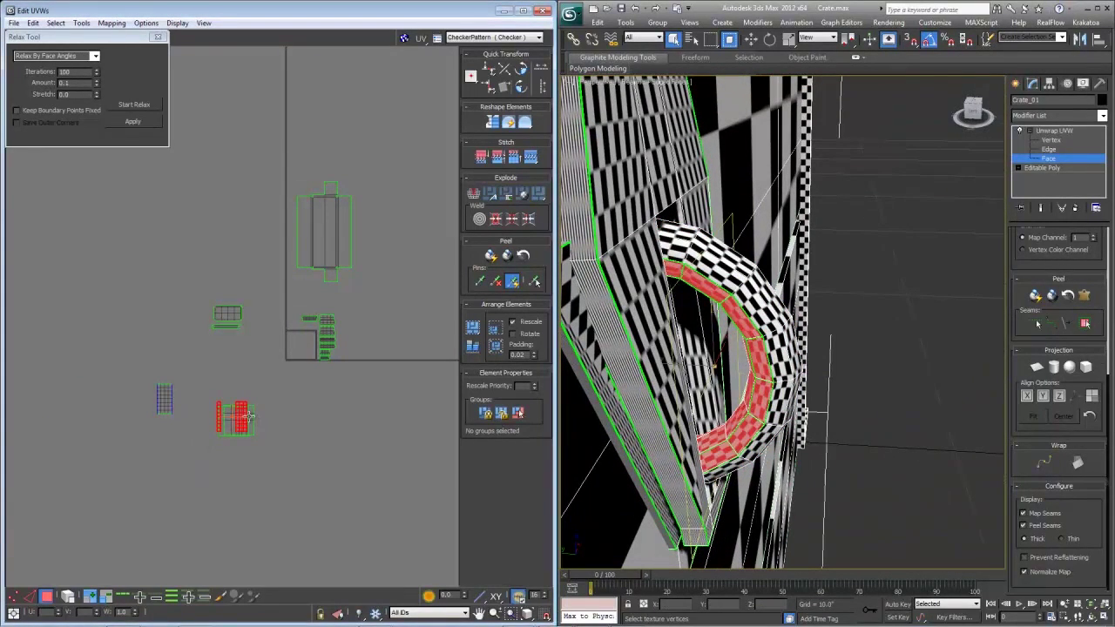
{"action": "left_click_drag", "start_coordinate": [249, 416], "coordinate": [186, 439]}
- Select the latch's front plate faces up to their seams and move the shell above the ring shells
{"action": "left_click", "coordinate": [655, 349]}
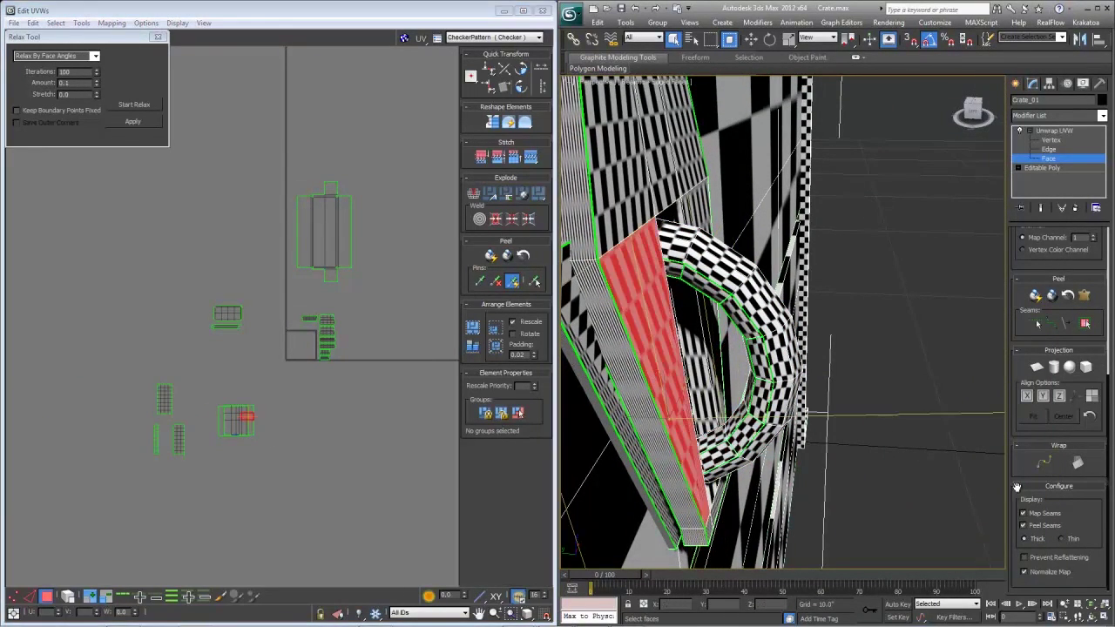
{"action": "left_click", "coordinate": [1086, 323]}
{"action": "middle_click_drag", "start_coordinate": [766, 357], "coordinate": [645, 279], "text": "alt"}
{"action": "left_click_drag", "start_coordinate": [232, 423], "coordinate": [157, 345]}
- Select the shell remaining at the cluster's original position and locate its faces on the latch
{"action": "left_click_drag", "start_coordinate": [194, 383], "coordinate": [271, 467]}
{"action": "middle_click_drag", "start_coordinate": [715, 366], "coordinate": [758, 332], "text": "alt"}
{"action": "middle_click_drag", "start_coordinate": [274, 403], "coordinate": [268, 405]}
{"action": "scroll", "coordinate": [266, 405], "scroll_direction": "up", "scroll_amount": 3}
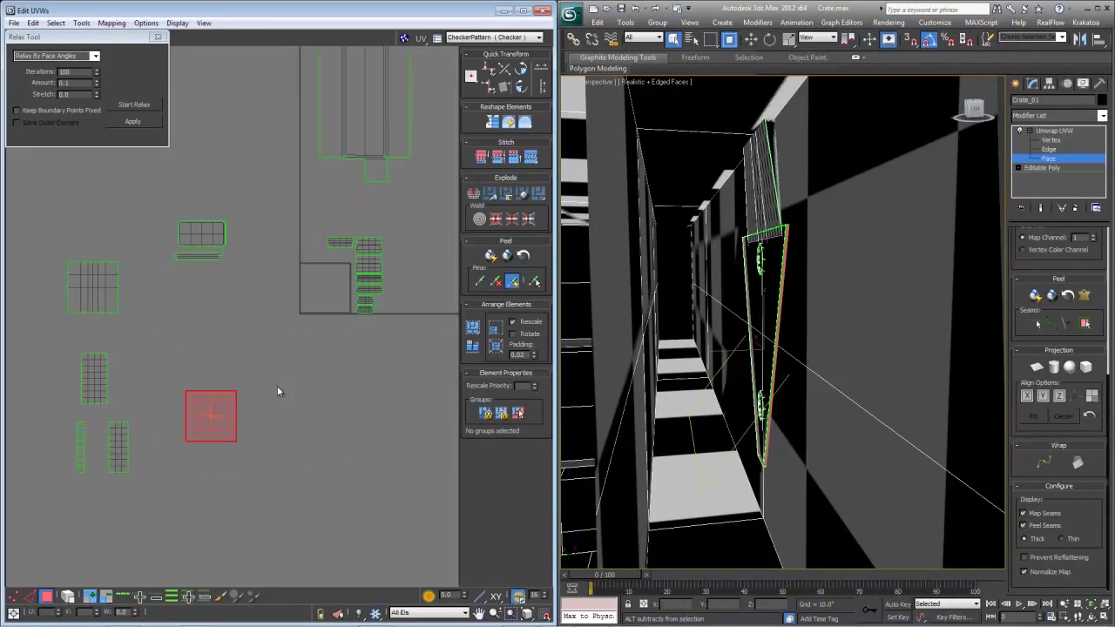
{"action": "middle_click_drag", "start_coordinate": [175, 433], "coordinate": [182, 406]}
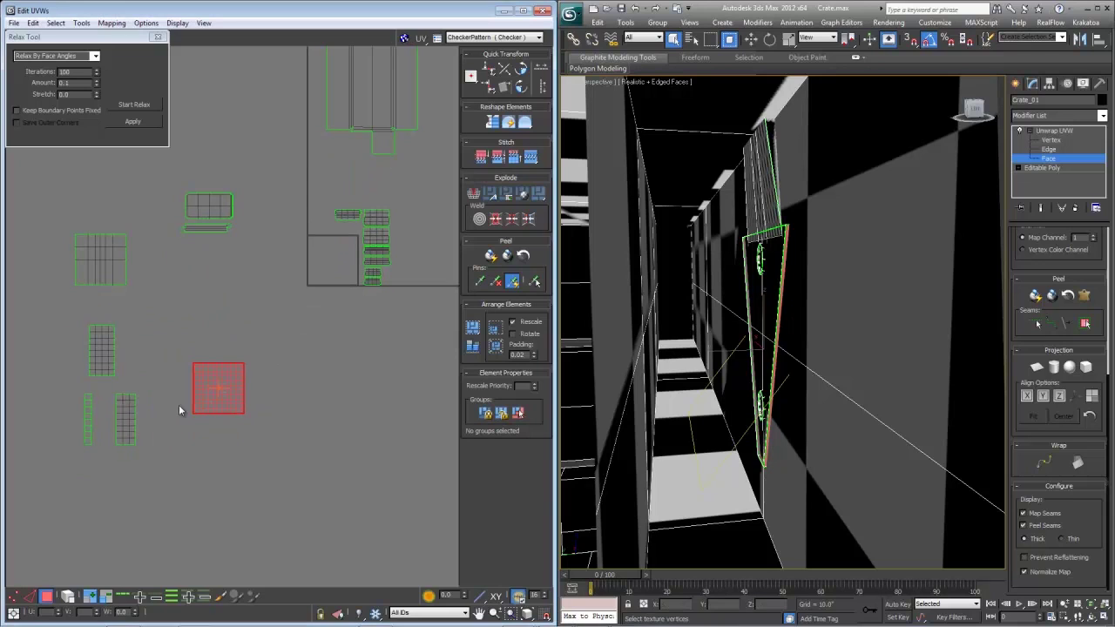
- Apply a planar projection to the selected faces of the latch's tapered back plate
{"action": "left_click", "coordinate": [1036, 367]}
{"action": "left_click", "coordinate": [131, 103]}
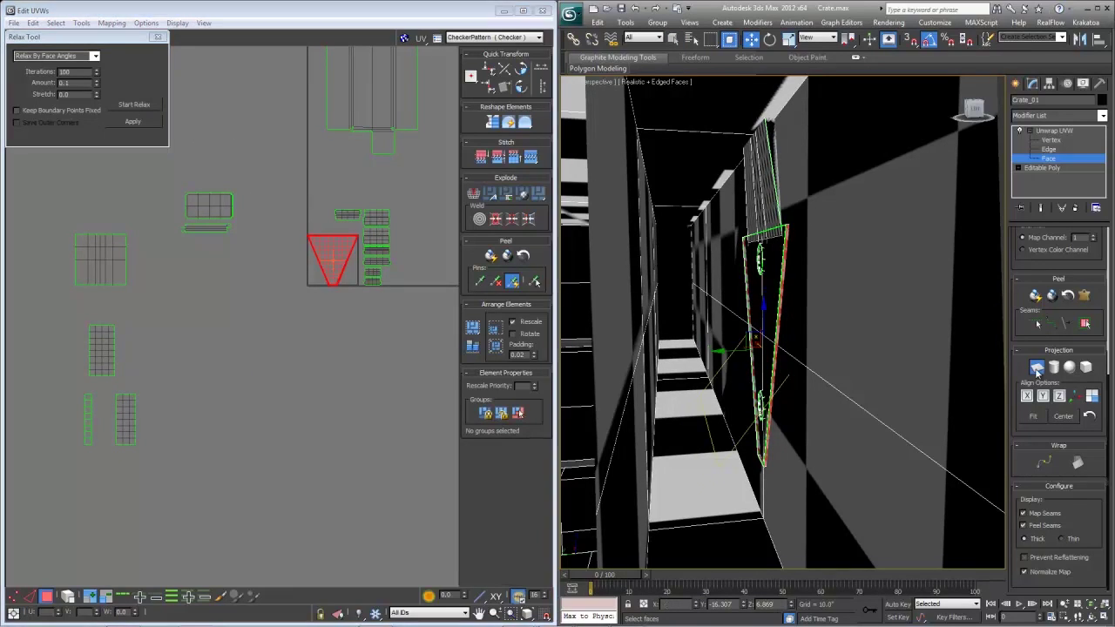
{"action": "middle_click_drag", "start_coordinate": [307, 264], "coordinate": [279, 344]}
{"action": "scroll", "coordinate": [279, 344], "scroll_direction": "up", "scroll_amount": 8}
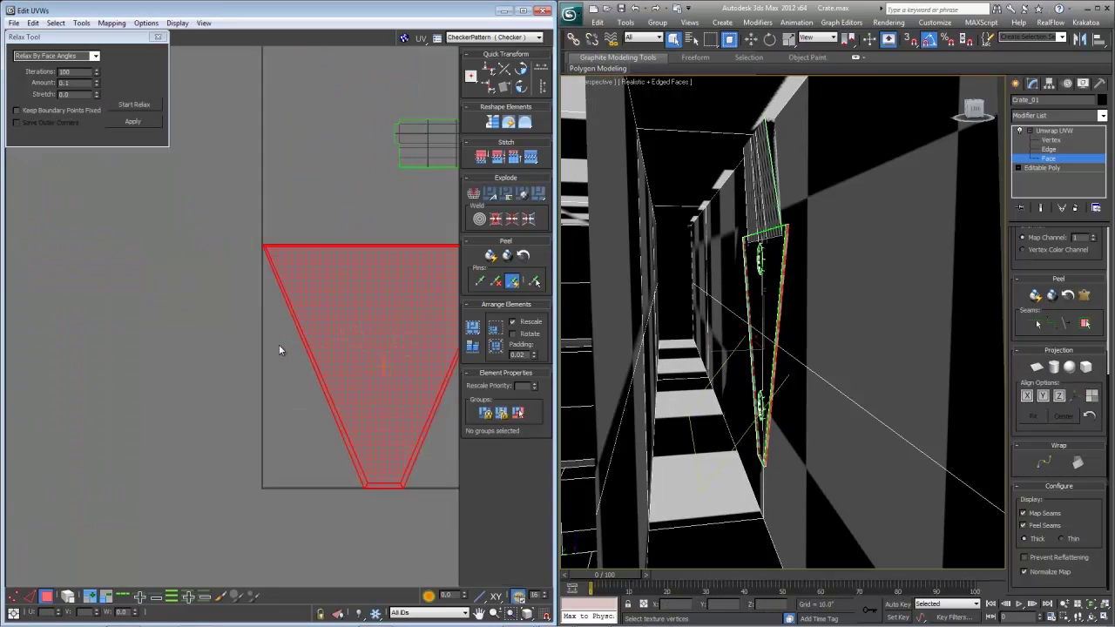
- Break the rim vertices at the upper corners and along the narrow lower end of the back plate's shell
{"action": "key", "text": "1"}
{"action": "scroll", "coordinate": [248, 220], "scroll_direction": "up", "scroll_amount": 2}
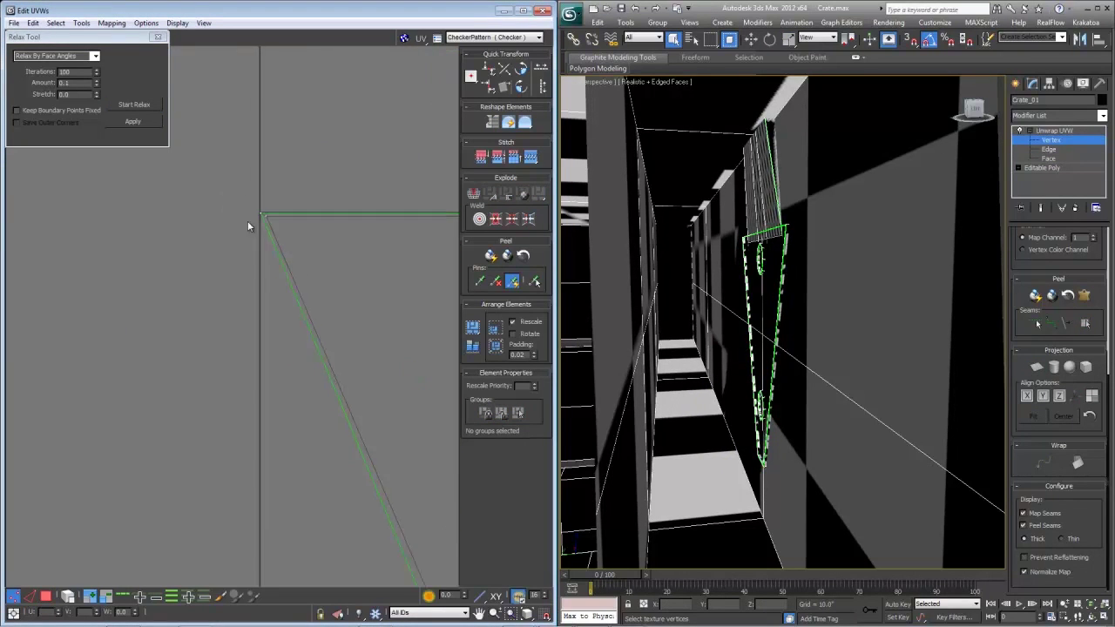
{"action": "left_click", "coordinate": [270, 208]}
{"action": "right_click", "coordinate": [270, 208]}
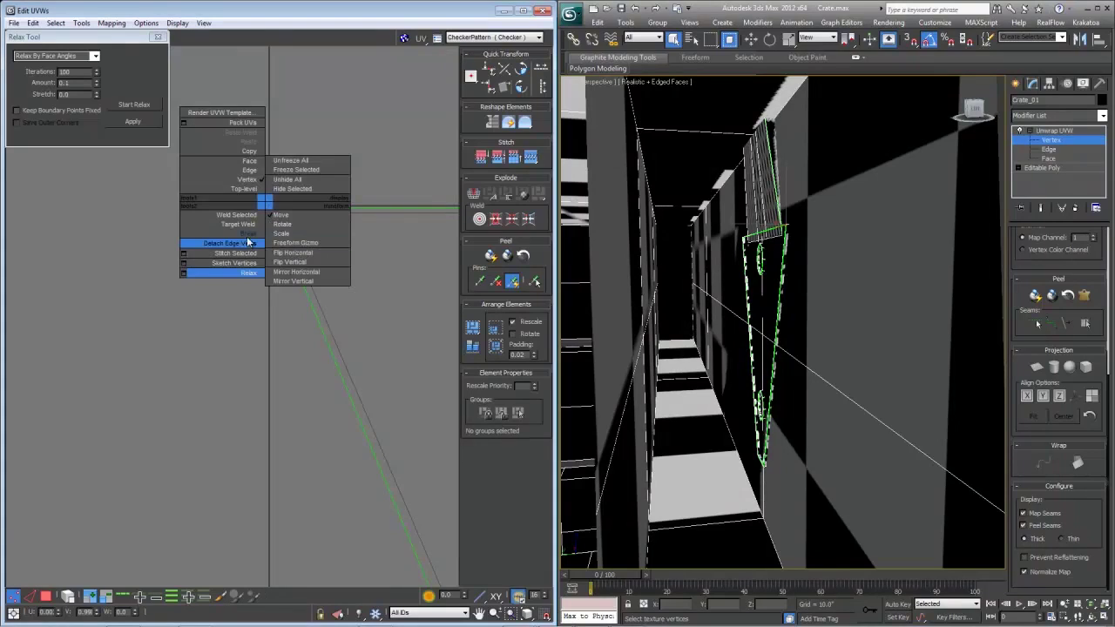
{"action": "scroll", "coordinate": [331, 288], "scroll_direction": "down", "scroll_amount": 4}
{"action": "scroll", "coordinate": [247, 315], "scroll_direction": "up", "scroll_amount": 1}
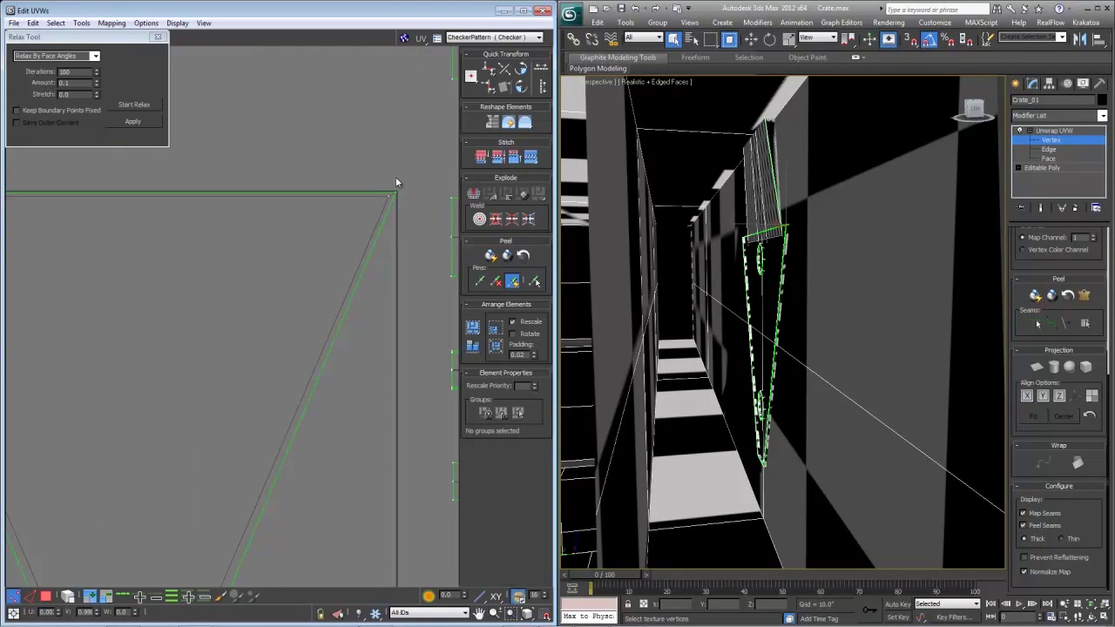
{"action": "right_click", "coordinate": [391, 214]}
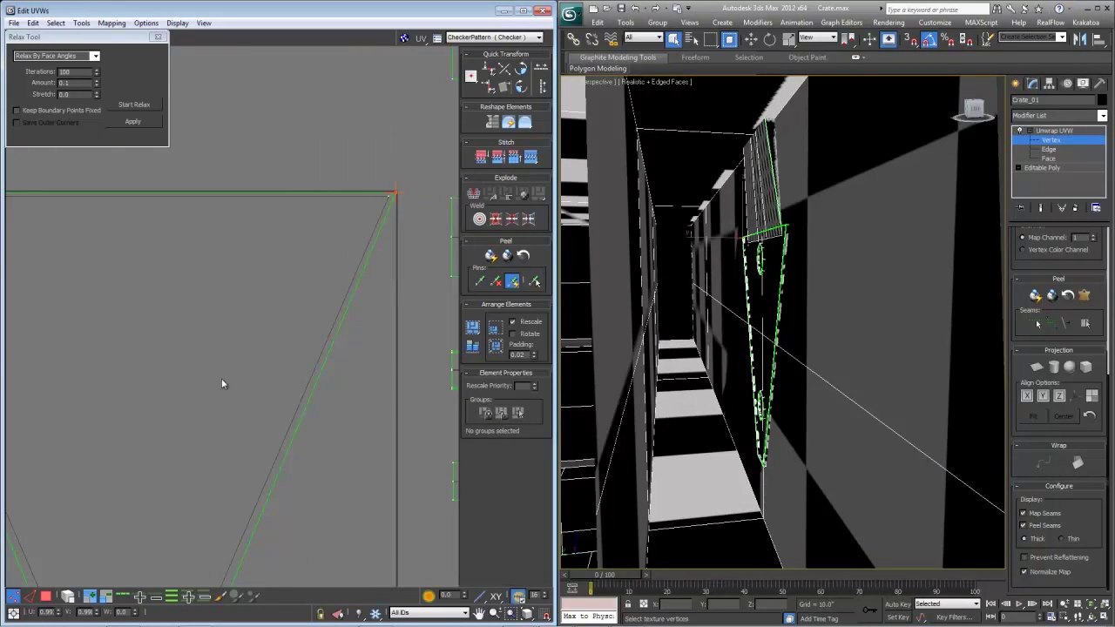
{"action": "scroll", "coordinate": [244, 392], "scroll_direction": "down", "scroll_amount": 3}
{"action": "left_click_drag", "start_coordinate": [151, 438], "coordinate": [149, 403]}
{"action": "right_click", "coordinate": [149, 404]}
{"action": "scroll", "coordinate": [194, 505], "scroll_direction": "down", "scroll_amount": 4}
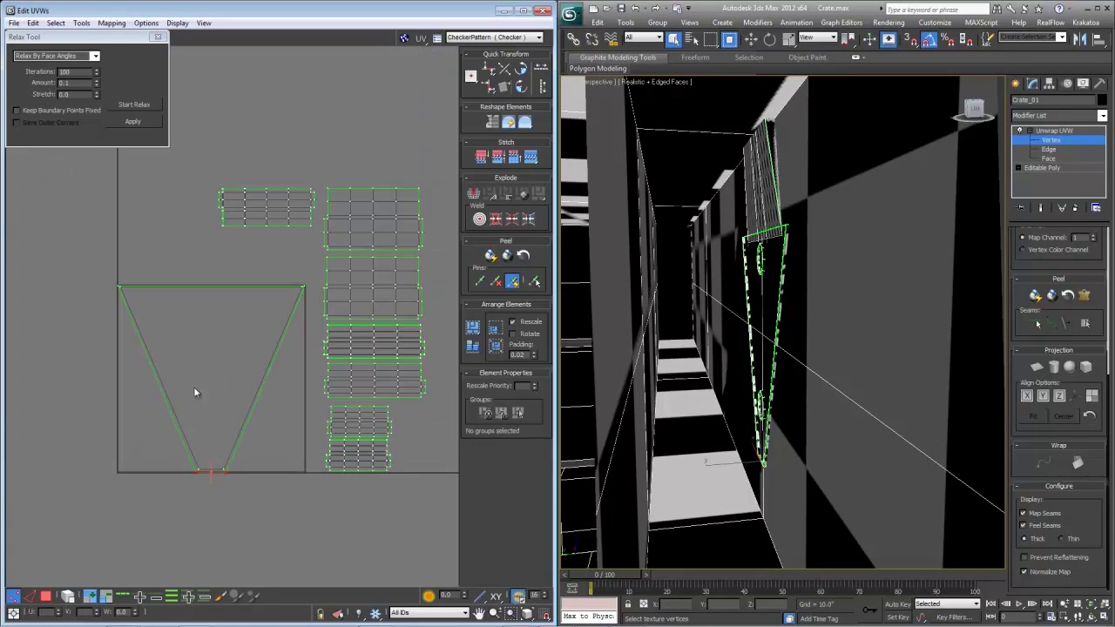
- Select the whole tapered back plate shell and move it beside the latch ring shells
{"action": "key", "text": "3"}
{"action": "left_click", "coordinate": [194, 389]}
{"action": "scroll", "coordinate": [229, 323], "scroll_direction": "down", "scroll_amount": 4}
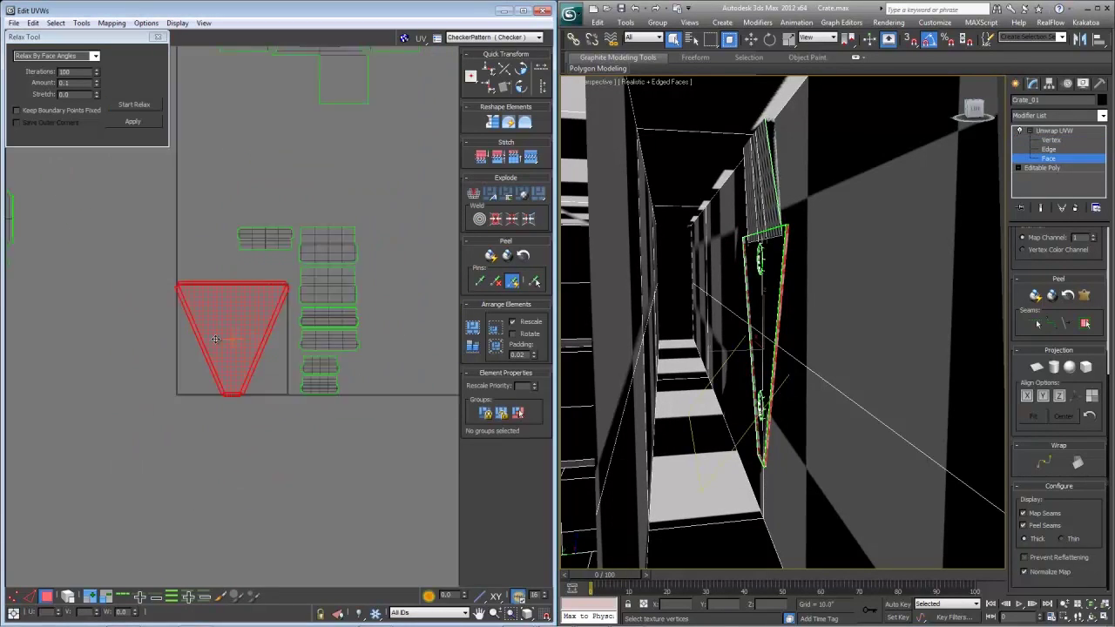
{"action": "mouse_move", "coordinate": [295, 319]}
{"action": "middle_mouse_down"}
{"action": "mouse_move", "coordinate": [192, 427]}
{"action": "mouse_move", "coordinate": [392, 359]}
{"action": "middle_mouse_up"}
{"action": "scroll", "coordinate": [392, 360], "scroll_direction": "down", "scroll_amount": 3}
{"action": "left_click_drag", "start_coordinate": [344, 356], "coordinate": [243, 375]}
- Select the two shells of the latch ring's inner faces and relax them by face angles
{"action": "left_click_drag", "start_coordinate": [138, 264], "coordinate": [233, 342]}
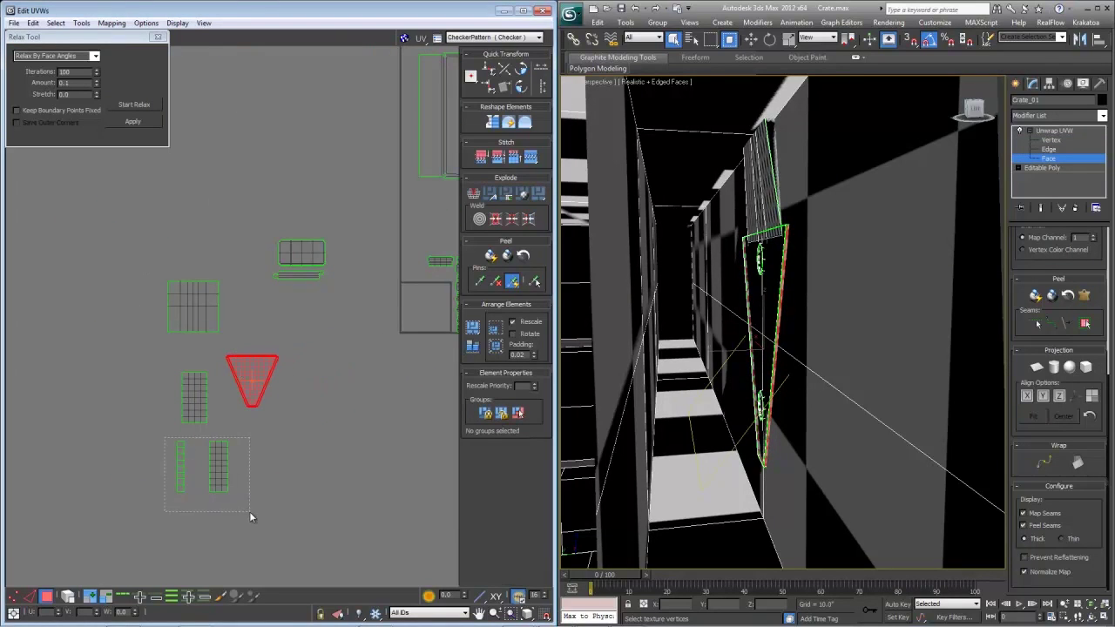
{"action": "left_click_drag", "start_coordinate": [250, 512], "coordinate": [250, 513]}
{"action": "middle_click_drag", "start_coordinate": [790, 368], "coordinate": [721, 376], "text": "alt"}
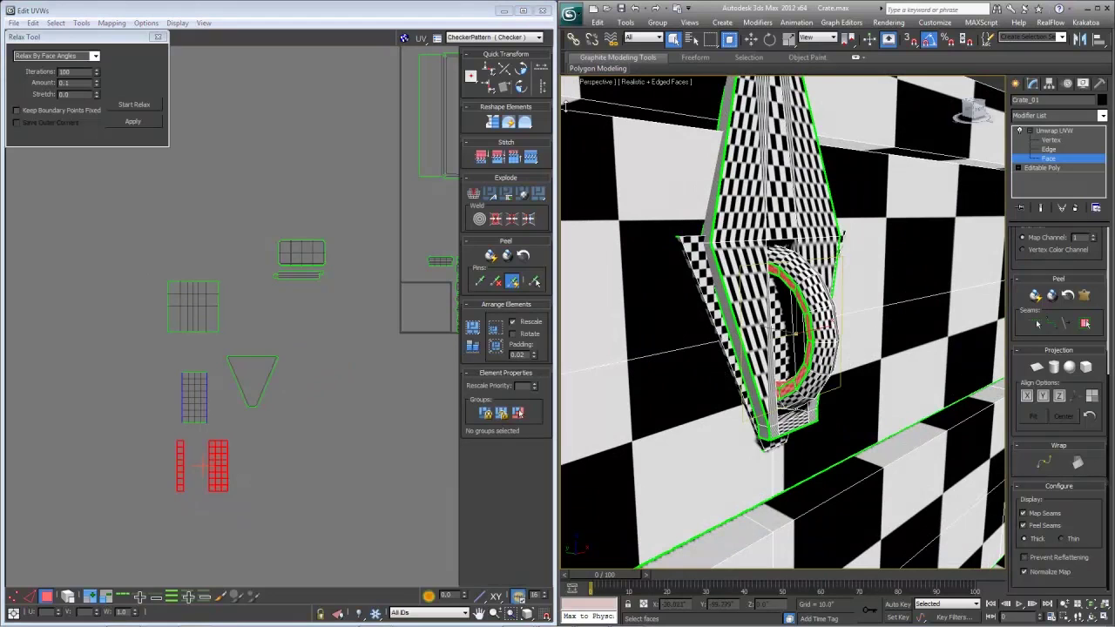
{"action": "left_click", "coordinate": [134, 103]}
{"action": "left_click", "coordinate": [134, 104]}
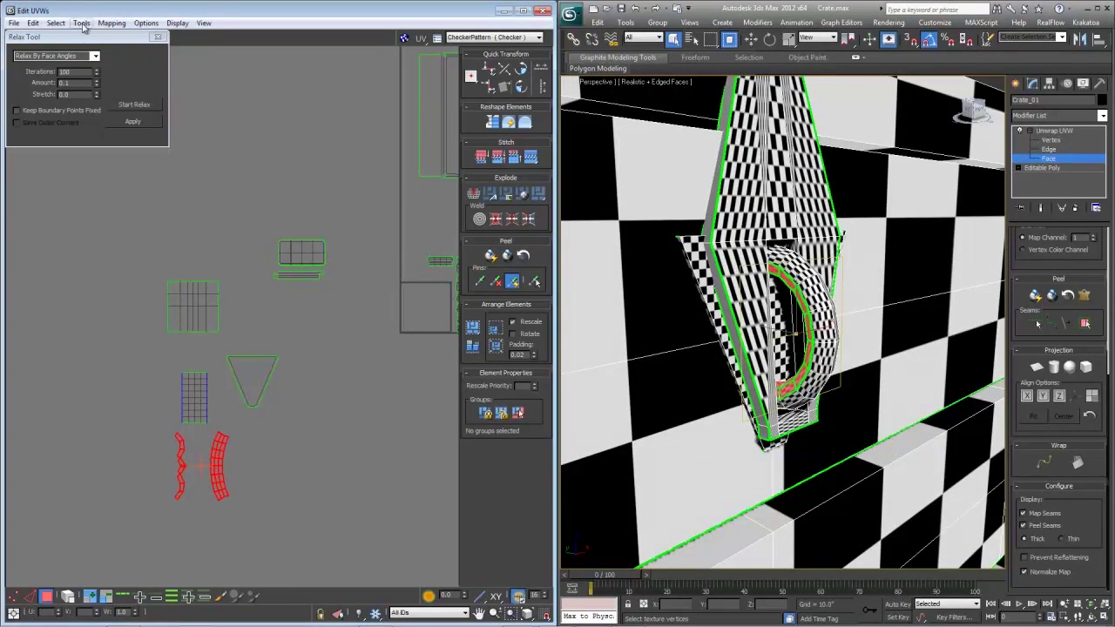
- Apply Unfold Mapping to the ring's inner faces and move the result below the texture square
{"action": "left_click", "coordinate": [112, 23]}
{"action": "left_click", "coordinate": [129, 67]}
{"action": "key", "text": "Return"}
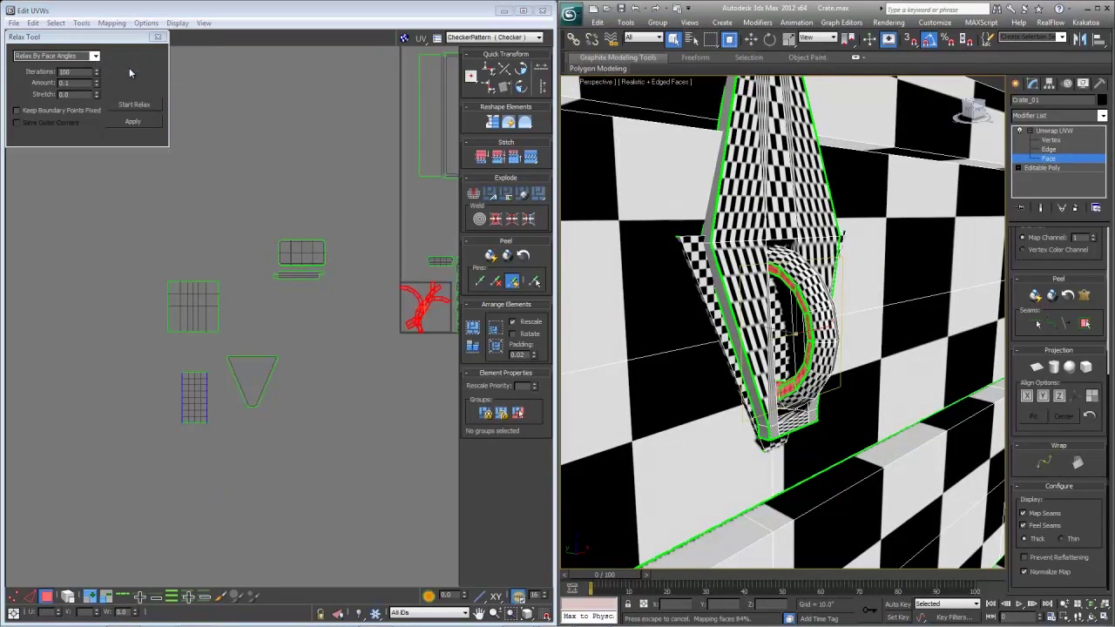
{"action": "middle_click_drag", "start_coordinate": [425, 351], "coordinate": [377, 360]}
{"action": "left_click_drag", "start_coordinate": [380, 311], "coordinate": [344, 367]}
{"action": "scroll", "coordinate": [344, 367], "scroll_direction": "up", "scroll_amount": 3}
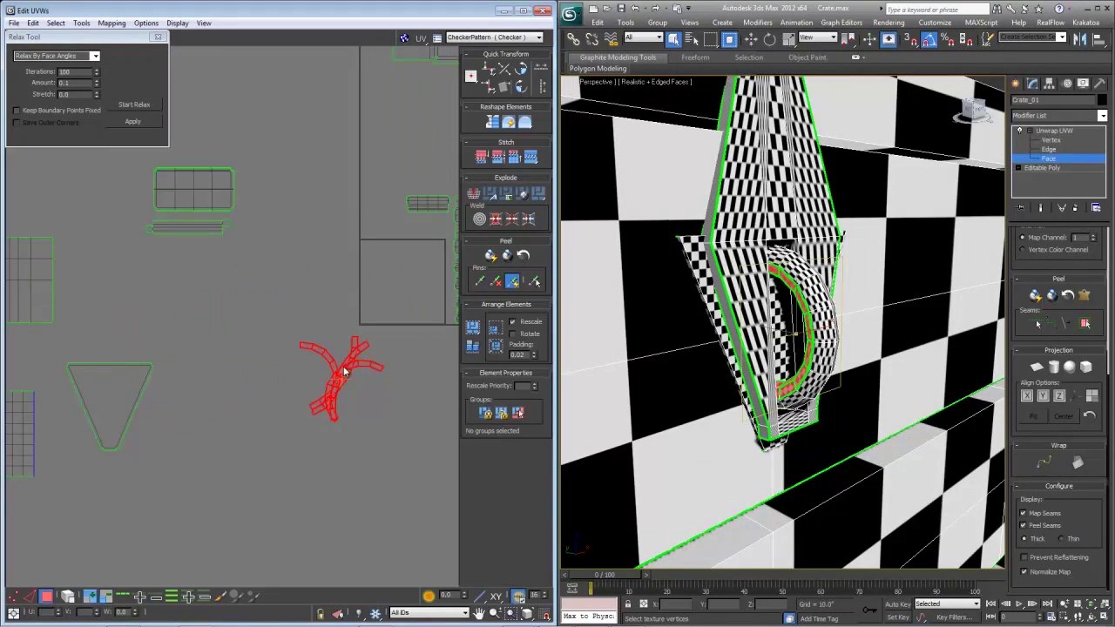
- Weld all seams of the unfolded inner ring pieces into one strip and relax it by face angles
{"action": "key", "text": "1"}
{"action": "left_click_drag", "start_coordinate": [259, 308], "coordinate": [376, 433]}
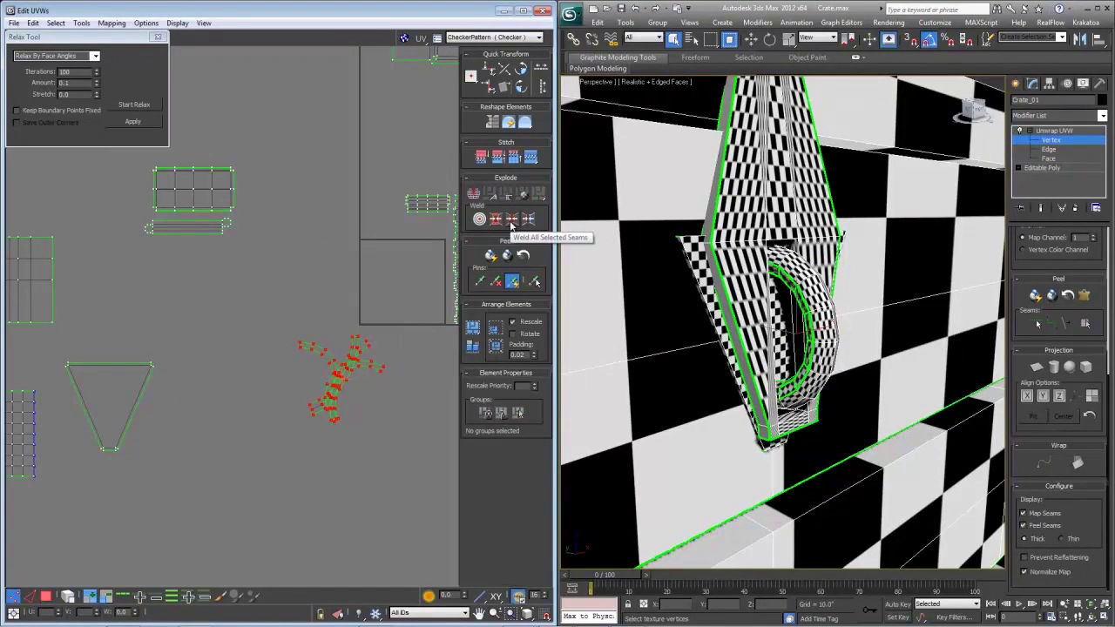
{"action": "key", "text": "3"}
{"action": "left_click", "coordinate": [135, 104]}
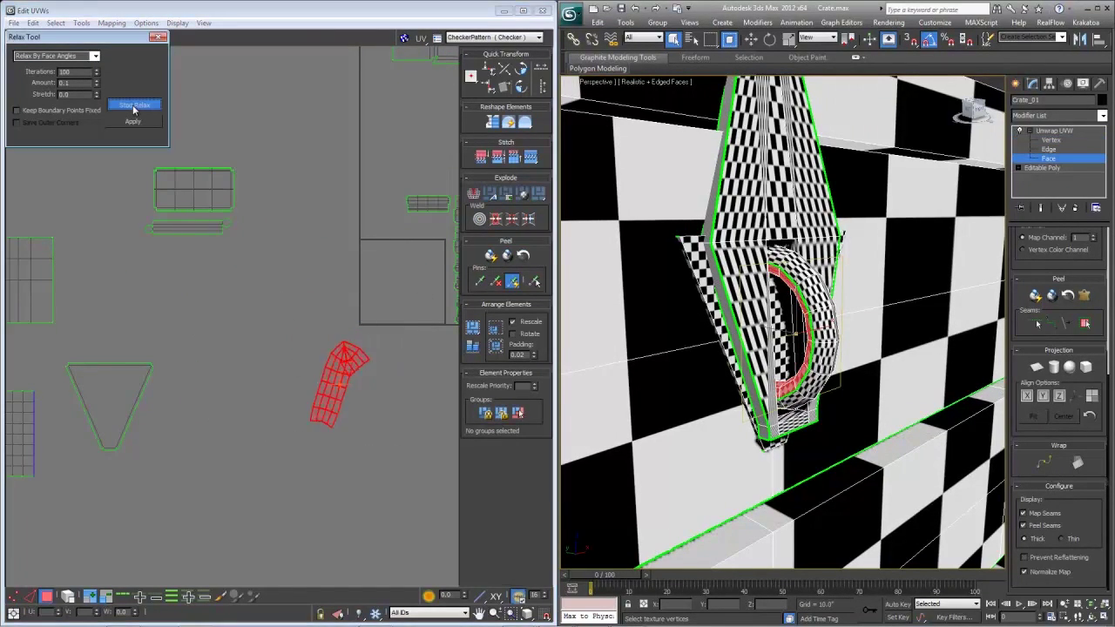
{"action": "left_click_drag", "start_coordinate": [357, 347], "coordinate": [338, 340]}
{"action": "middle_click_drag", "start_coordinate": [303, 338], "coordinate": [377, 324]}
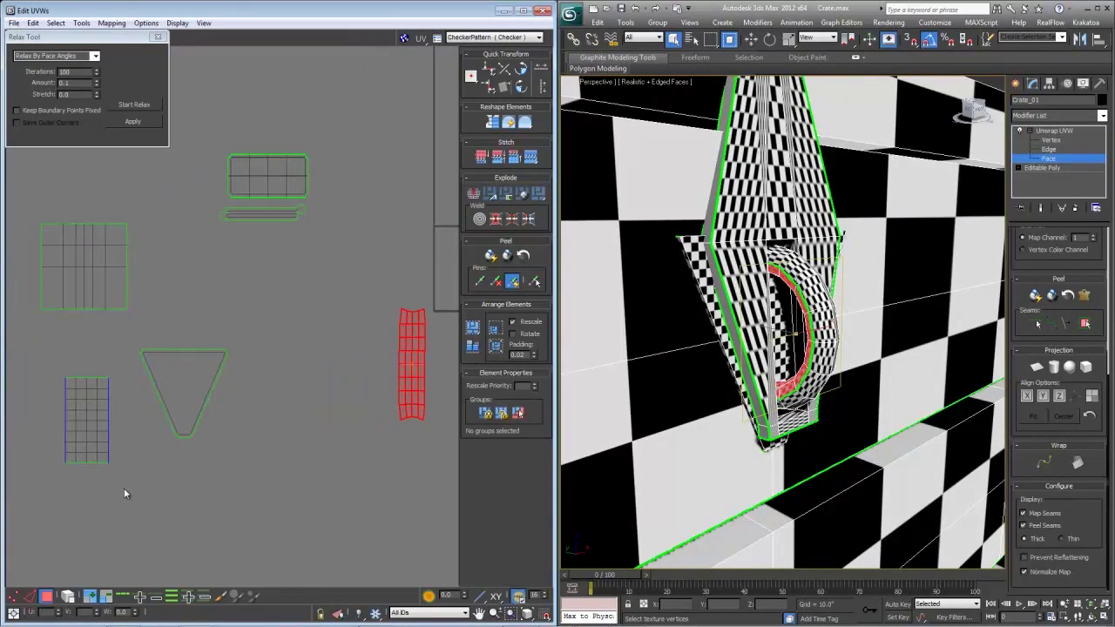
- Select the latch ring's outer shell, relax it by face angles and move it beside the inner strip
{"action": "key", "text": "1"}
{"action": "mouse_move", "coordinate": [123, 485]}
{"action": "left_mouse_down"}
{"action": "mouse_move", "coordinate": [53, 362]}
{"action": "mouse_move", "coordinate": [125, 489]}
{"action": "left_mouse_up"}
{"action": "key", "text": "2"}
{"action": "key", "text": "3"}
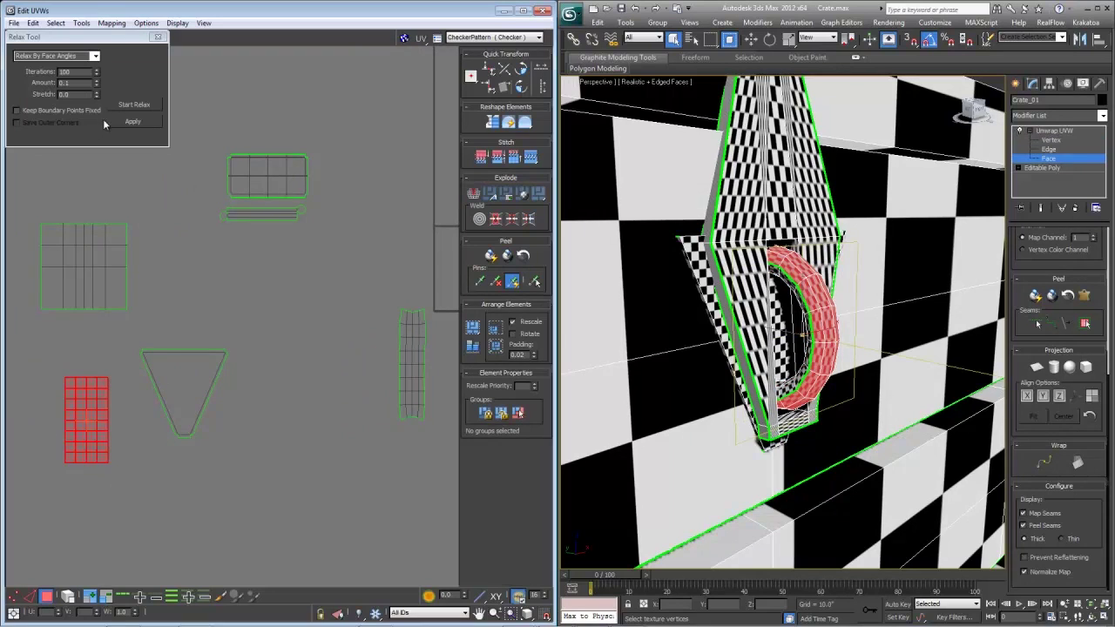
{"action": "left_click", "coordinate": [125, 105]}
{"action": "left_click", "coordinate": [125, 105]}
{"action": "left_click_drag", "start_coordinate": [92, 386], "coordinate": [378, 361]}
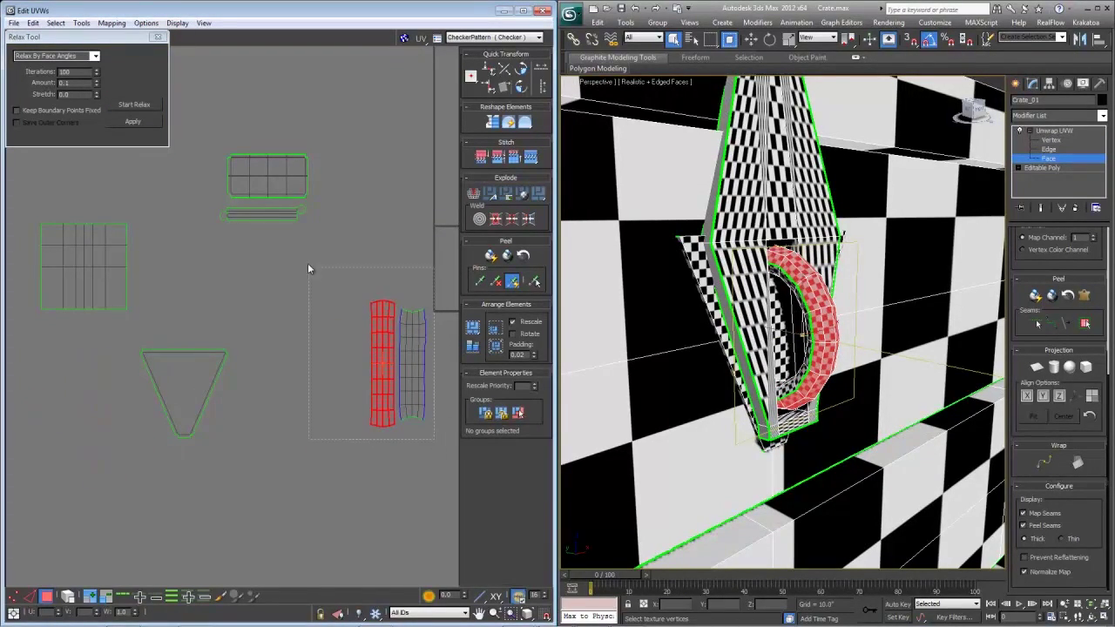
- Rescale the two ring strips to a matching texel size and move them beside the tapered plate shell
{"action": "left_click_drag", "start_coordinate": [309, 269], "coordinate": [308, 256]}
{"action": "left_click", "coordinate": [85, 25]}
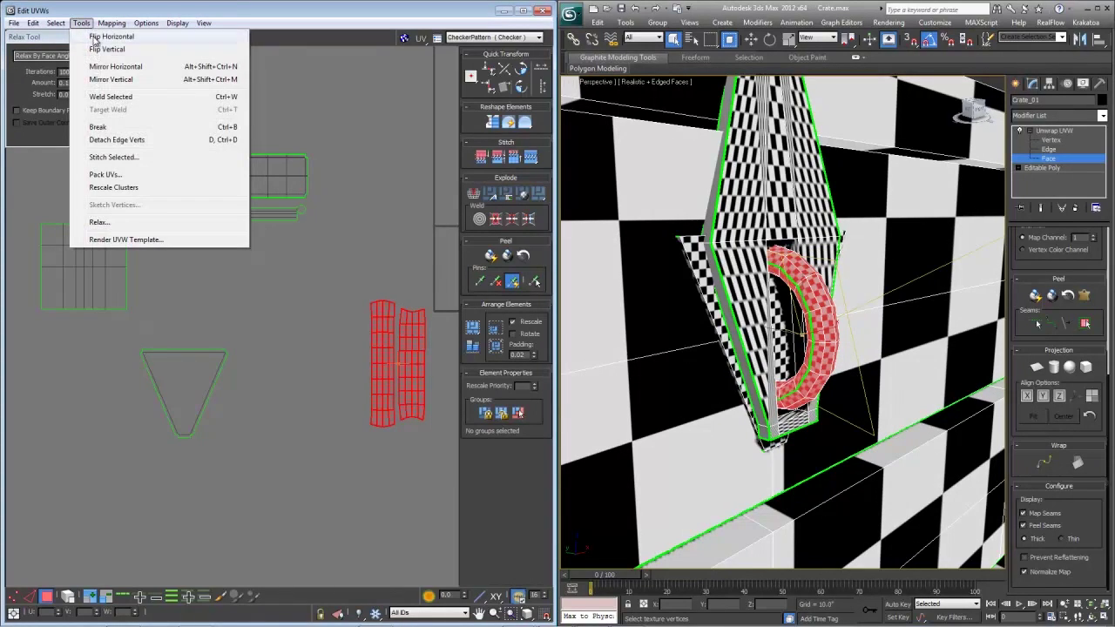
{"action": "left_click", "coordinate": [177, 182]}
{"action": "left_click_drag", "start_coordinate": [419, 359], "coordinate": [283, 394]}
- Select the entire front plate shell and examine where its faces lie on the latch
{"action": "left_click_drag", "start_coordinate": [11, 206], "coordinate": [14, 207]}
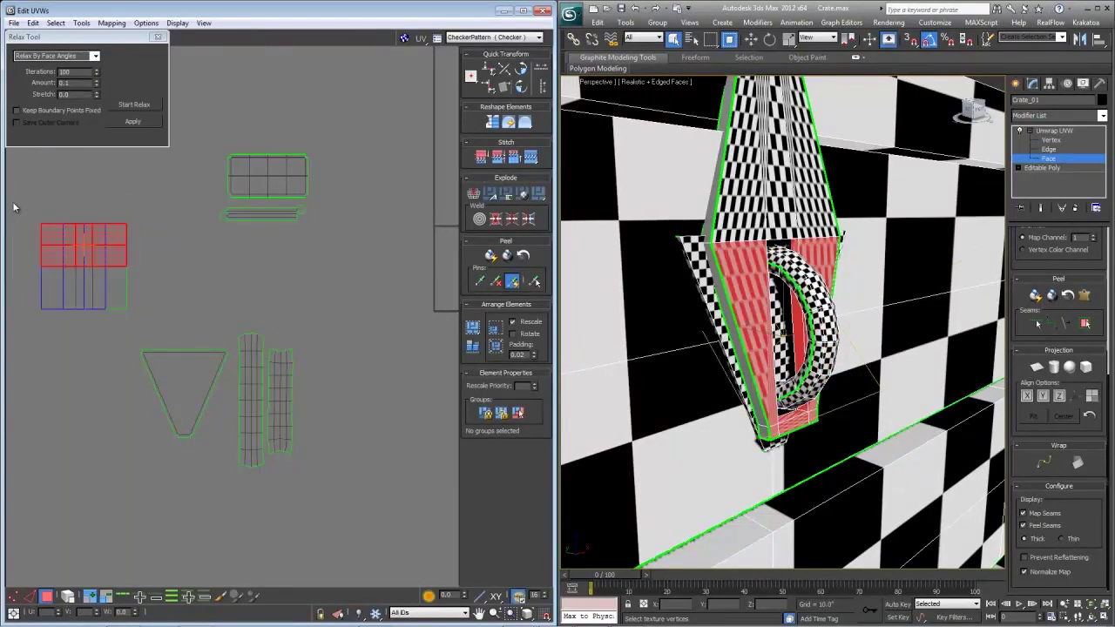
{"action": "left_click_drag", "start_coordinate": [150, 327], "coordinate": [151, 328]}
{"action": "middle_click_drag", "start_coordinate": [768, 233], "coordinate": [813, 338], "text": "alt"}
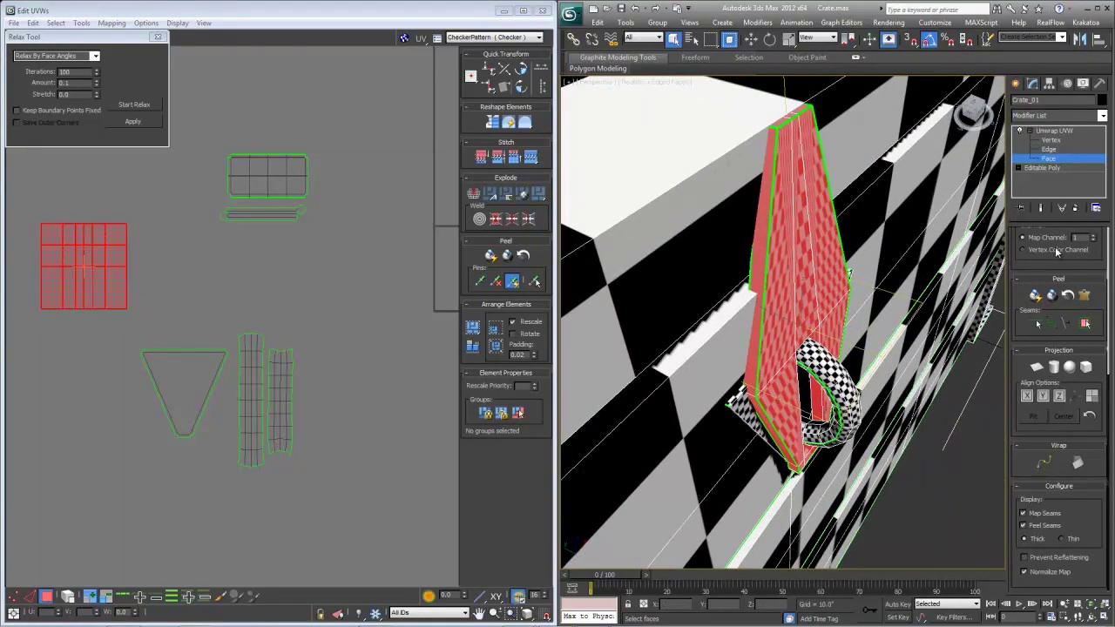
{"action": "left_click_drag", "start_coordinate": [1054, 233], "coordinate": [1058, 416]}
{"action": "left_click_drag", "start_coordinate": [1048, 233], "coordinate": [1049, 339]}
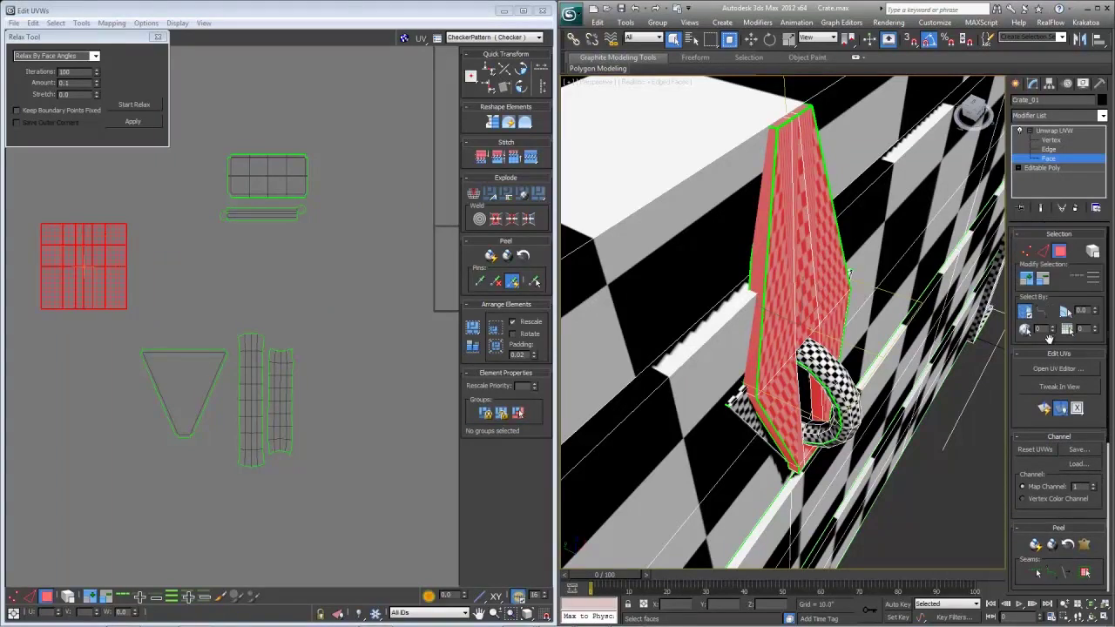
- Select the rear outline edges along one side of the latch's front plate
{"action": "left_click", "coordinate": [1043, 251]}
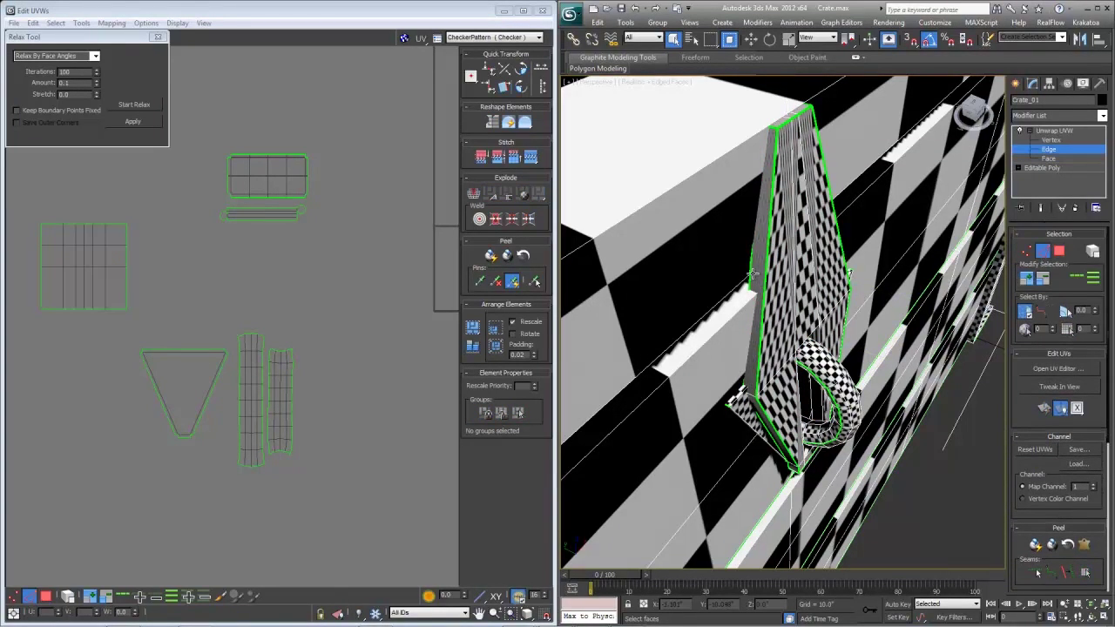
{"action": "left_click", "coordinate": [751, 277]}
{"action": "left_click", "coordinate": [750, 280]}
{"action": "middle_click_drag", "start_coordinate": [759, 339], "coordinate": [757, 185]}
{"action": "scroll", "coordinate": [753, 196], "scroll_direction": "up", "scroll_amount": 3}
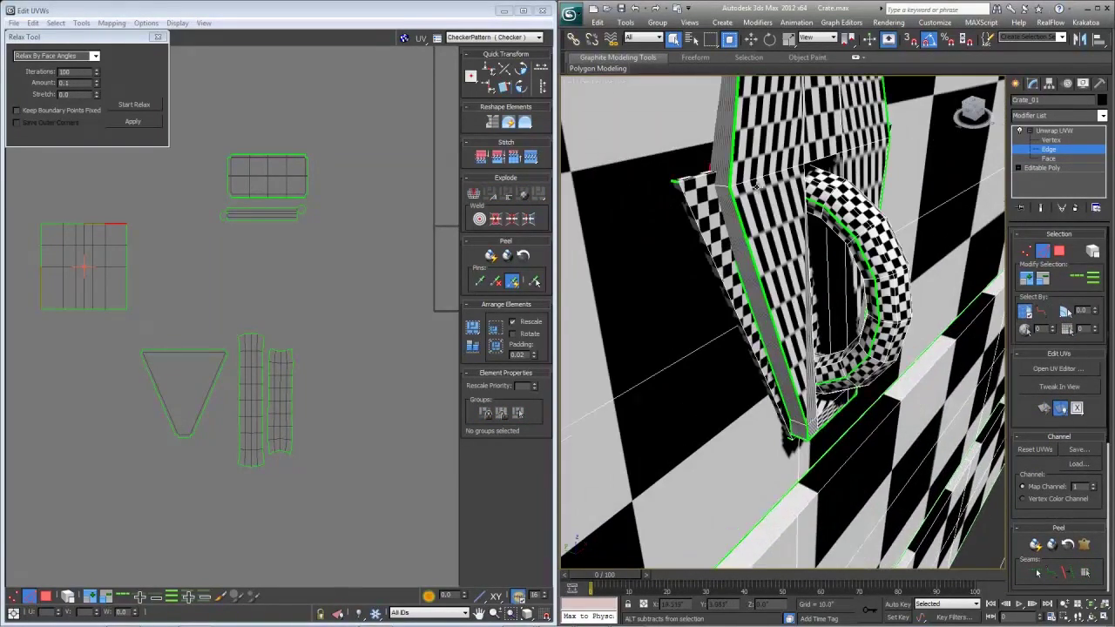
{"action": "left_click", "coordinate": [789, 424], "text": "ctrl"}
{"action": "key", "text": "ctrl+z"}
- Add the rear outline edges on the front plate's opposite side and convert the edge selection to peel seams
{"action": "middle_click_drag", "start_coordinate": [789, 425], "coordinate": [926, 437], "text": "alt"}
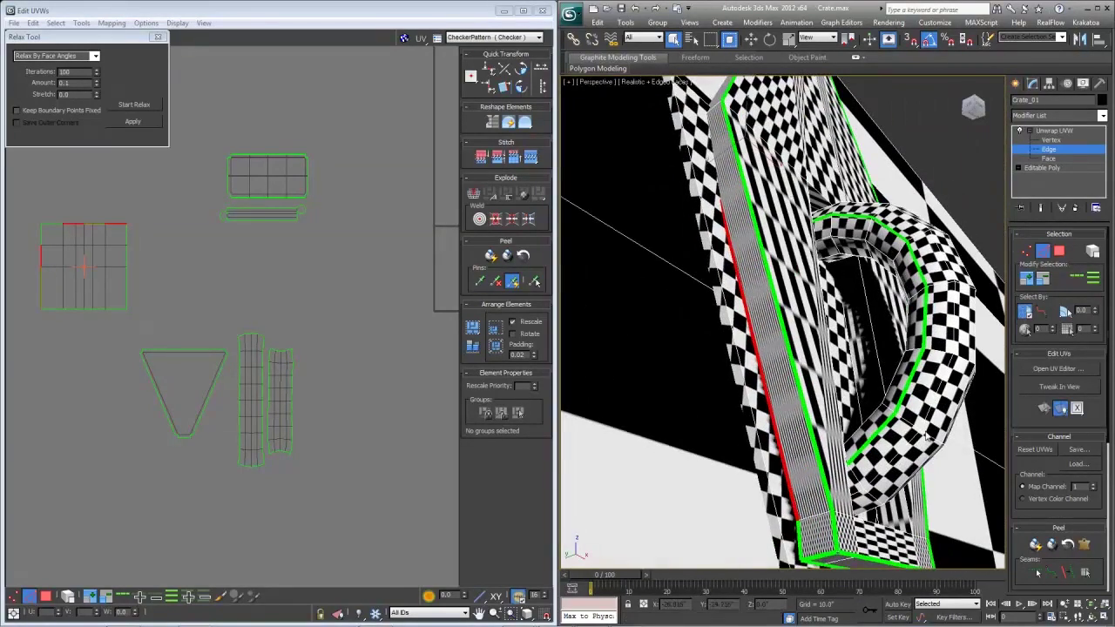
{"action": "middle_click_drag", "start_coordinate": [858, 413], "coordinate": [666, 429], "text": "alt"}
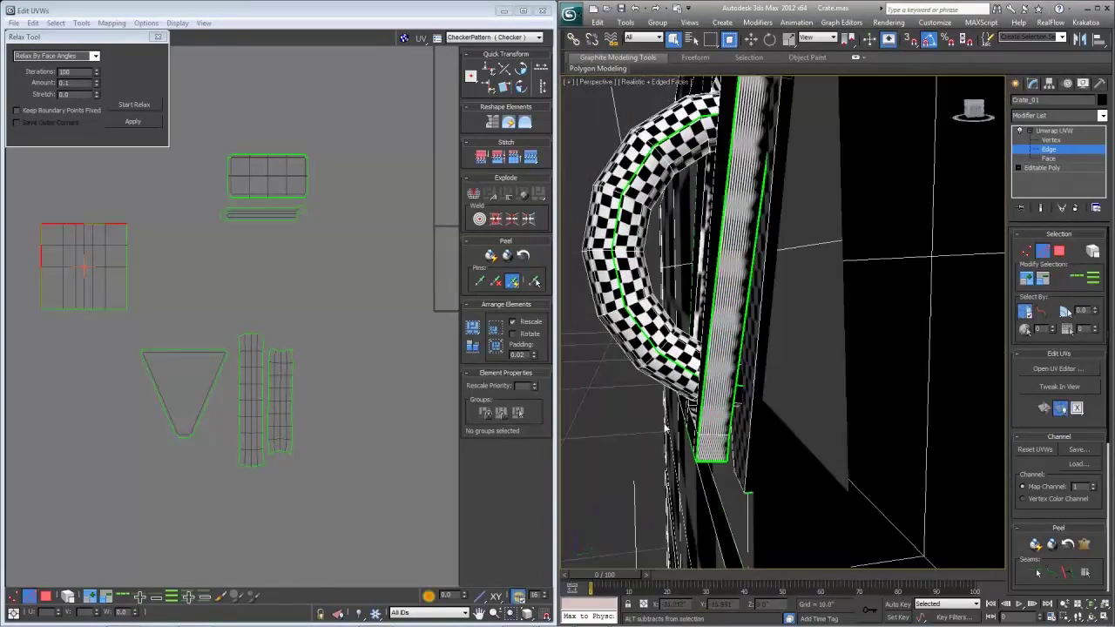
{"action": "left_click", "coordinate": [733, 422], "text": "ctrl"}
{"action": "middle_click_drag", "start_coordinate": [707, 215], "coordinate": [814, 270]}
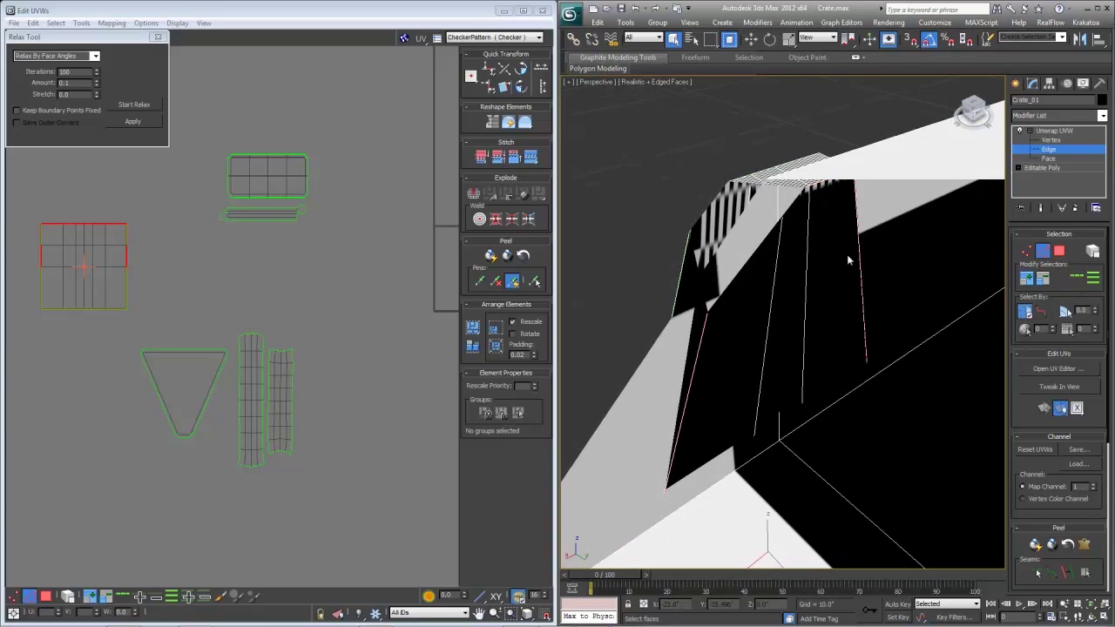
{"action": "scroll", "coordinate": [836, 268], "scroll_direction": "down", "scroll_amount": 1}
{"action": "middle_click_drag", "start_coordinate": [754, 326], "coordinate": [637, 455], "text": "alt"}
{"action": "scroll", "coordinate": [636, 456], "scroll_direction": "down", "scroll_amount": 4}
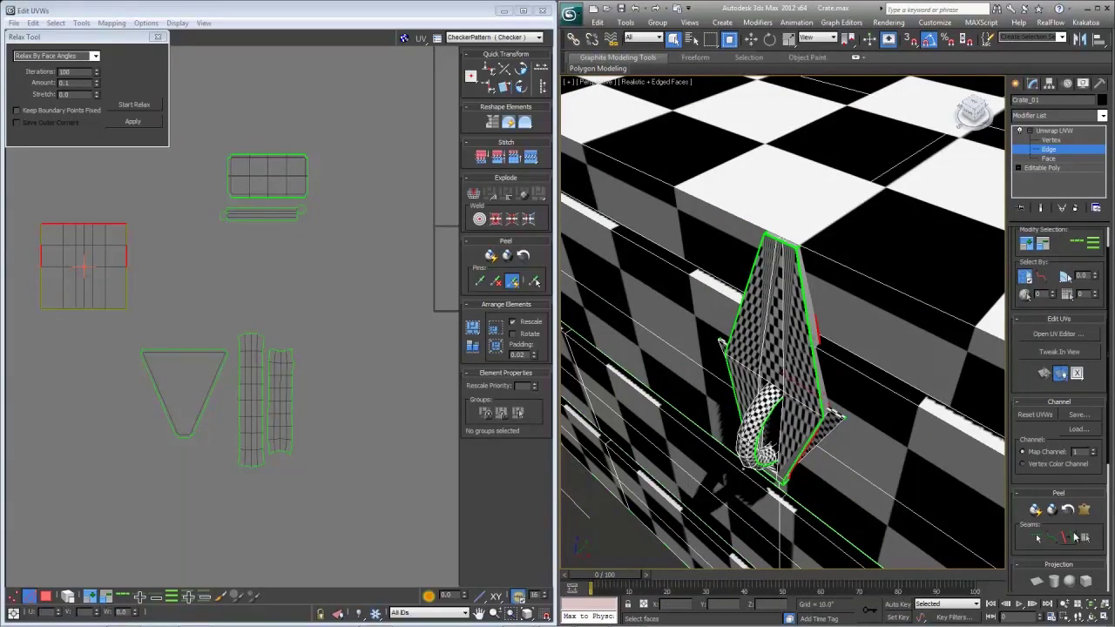
{"action": "left_click", "coordinate": [1070, 537]}
- Select the inner edges of the slot behind the latch ring and convert them to peel seams
{"action": "scroll", "coordinate": [861, 349], "scroll_direction": "up", "scroll_amount": 4}
{"action": "middle_click_drag", "start_coordinate": [862, 348], "coordinate": [752, 331], "text": "alt"}
{"action": "scroll", "coordinate": [756, 358], "scroll_direction": "up", "scroll_amount": 2}
{"action": "left_click", "coordinate": [718, 369]}
{"action": "left_click", "coordinate": [767, 353], "text": "ctrl"}
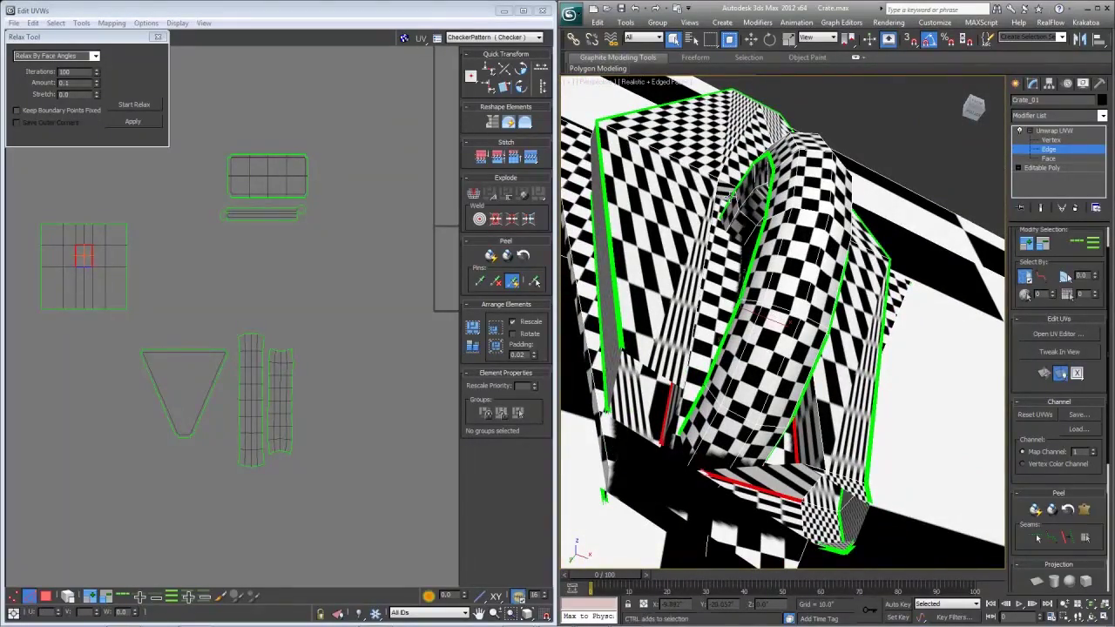
{"action": "middle_click_drag", "start_coordinate": [729, 201], "coordinate": [848, 246], "text": "alt"}
{"action": "scroll", "coordinate": [798, 354], "scroll_direction": "up", "scroll_amount": 3}
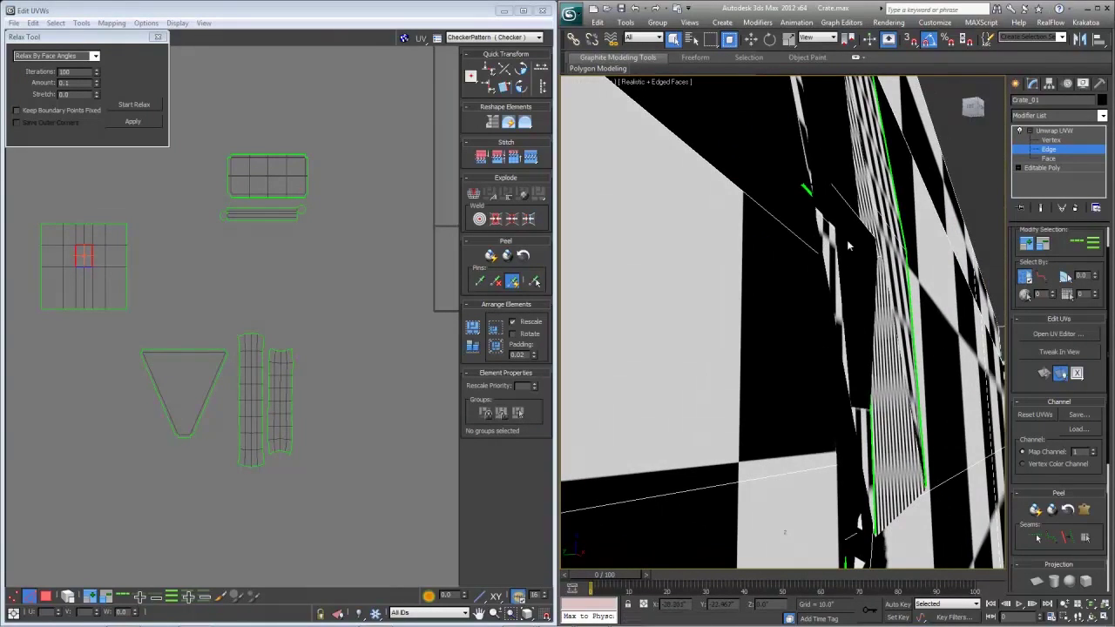
{"action": "left_click", "coordinate": [808, 190]}
{"action": "middle_click_drag", "start_coordinate": [808, 191], "coordinate": [887, 376], "text": "alt"}
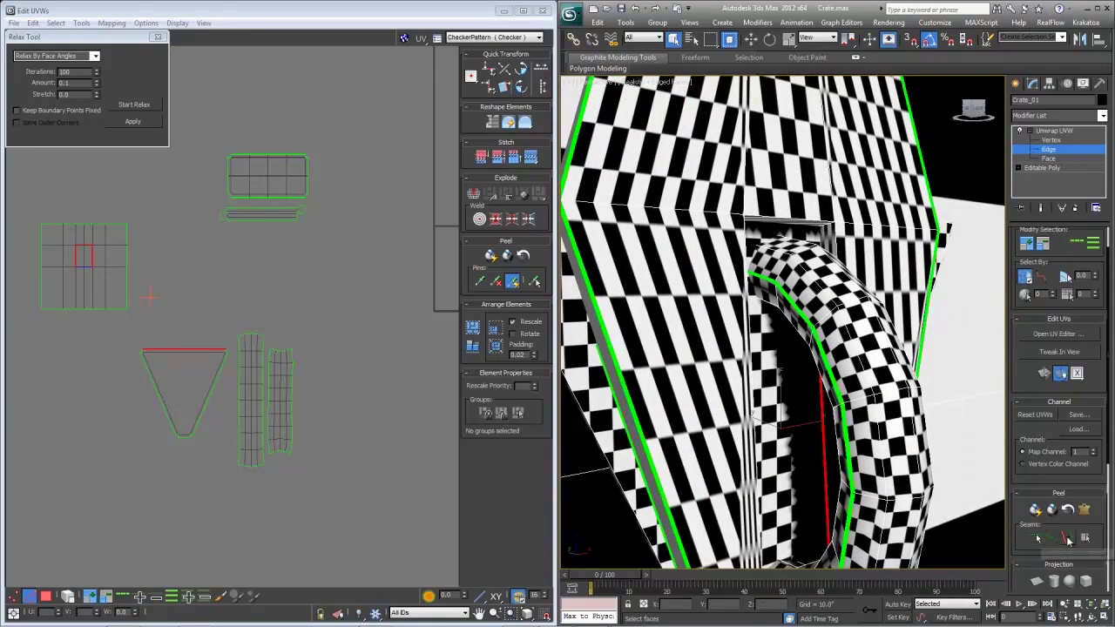
{"action": "left_click", "coordinate": [1066, 537]}
- Expand the selection from the plate's center face above the ring to the seams and inspect the slot's interior
{"action": "key", "text": "3"}
{"action": "left_click", "coordinate": [798, 162]}
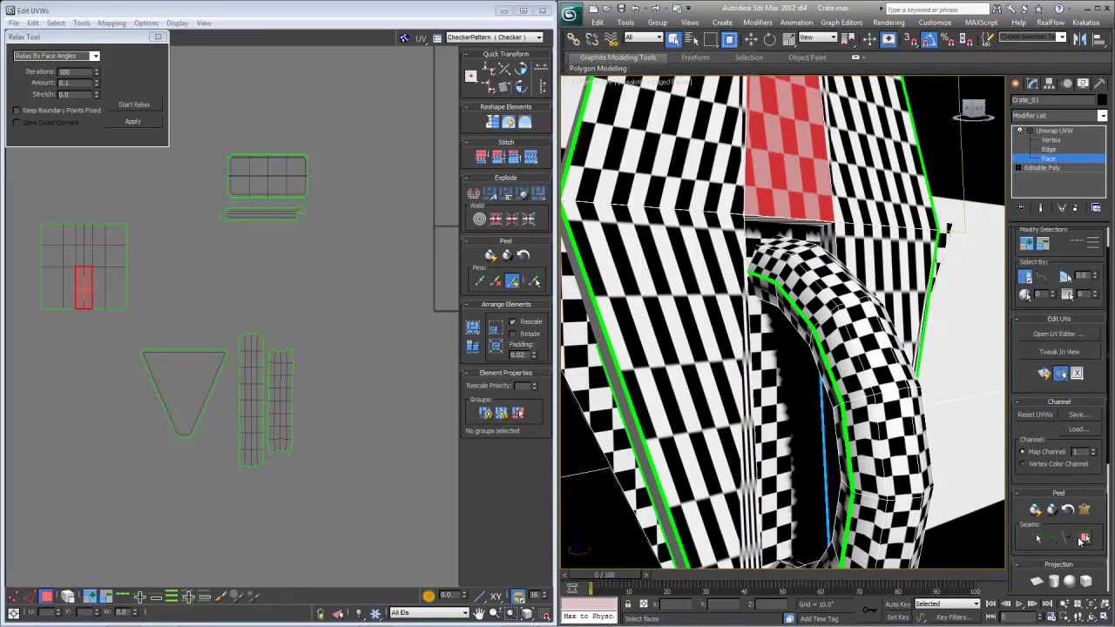
{"action": "left_click", "coordinate": [1084, 538]}
{"action": "scroll", "coordinate": [837, 325], "scroll_direction": "down", "scroll_amount": 3}
{"action": "middle_click_drag", "start_coordinate": [838, 325], "coordinate": [726, 413], "text": "alt"}
{"action": "scroll", "coordinate": [764, 311], "scroll_direction": "up", "scroll_amount": 5}
{"action": "mouse_move", "coordinate": [763, 312]}
{"action": "middle_mouse_down", "text": "alt"}
{"action": "mouse_move", "coordinate": [797, 311]}
{"action": "mouse_move", "coordinate": [782, 313]}
{"action": "middle_mouse_up", "text": "alt"}
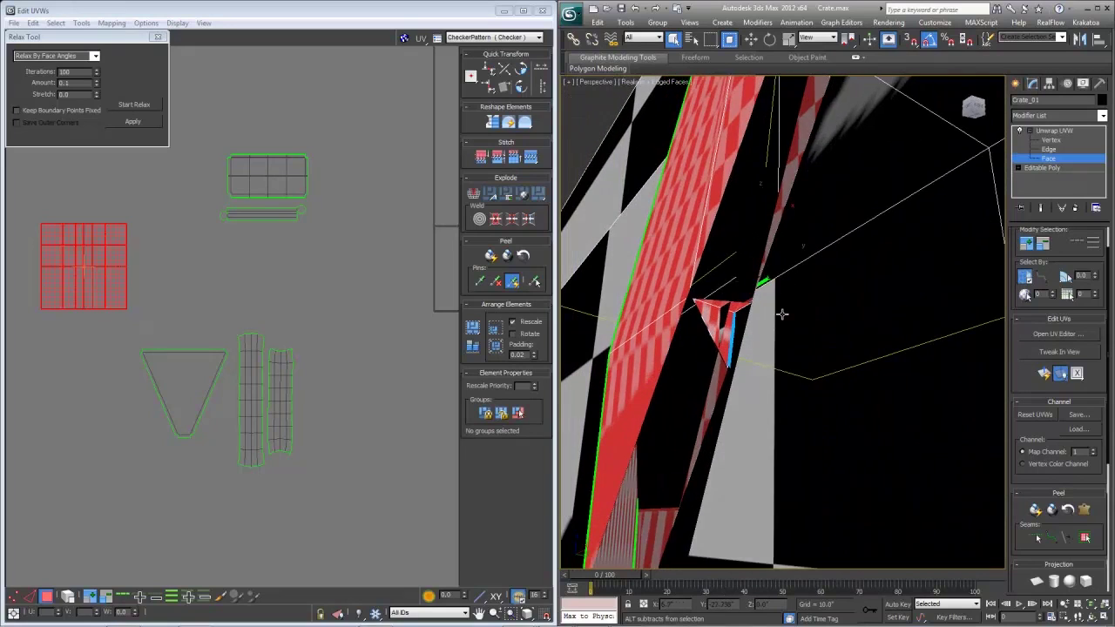
- Select a face on the latch's front plate and expand the selection to its peel seams
{"action": "left_click", "coordinate": [1049, 149]}
{"action": "scroll", "coordinate": [753, 364], "scroll_direction": "down", "scroll_amount": 3}
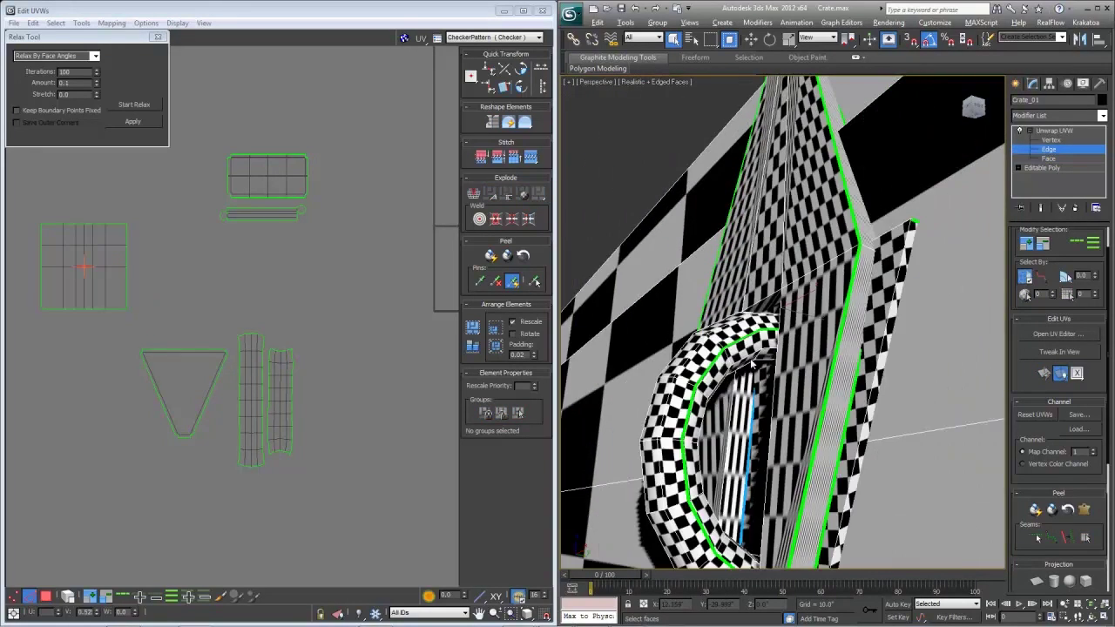
{"action": "key", "text": "3"}
{"action": "left_click", "coordinate": [858, 276]}
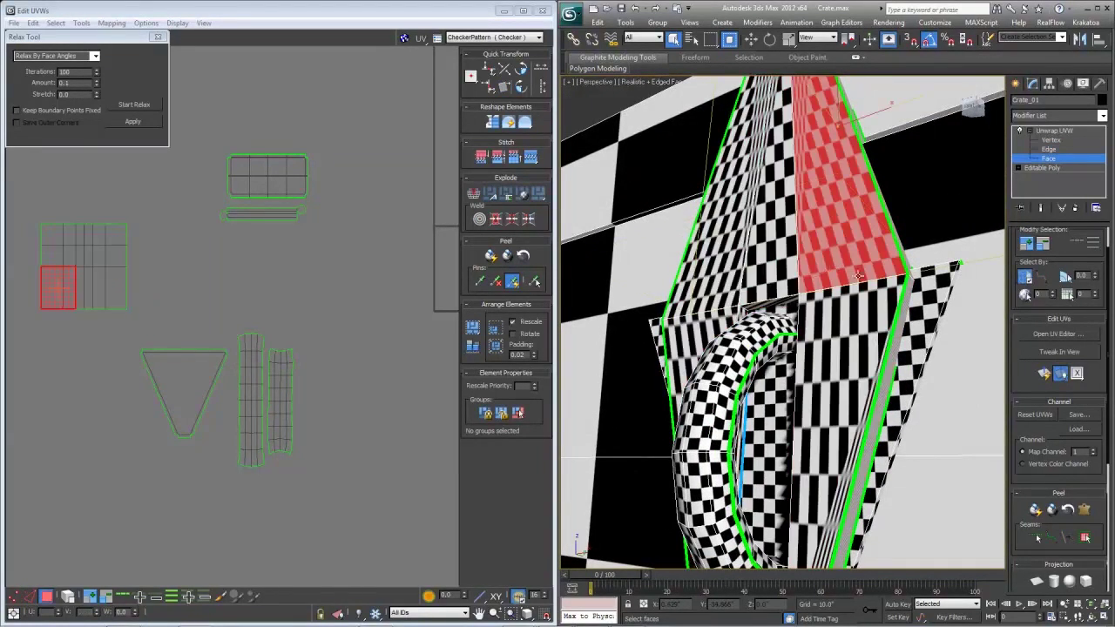
{"action": "left_click", "coordinate": [1085, 538]}
{"action": "middle_click_drag", "start_coordinate": [849, 368], "coordinate": [449, 366], "text": "alt"}
- Try to separate the front plate's faces into their own shell and relax it by face angles
{"action": "right_click", "coordinate": [70, 253]}
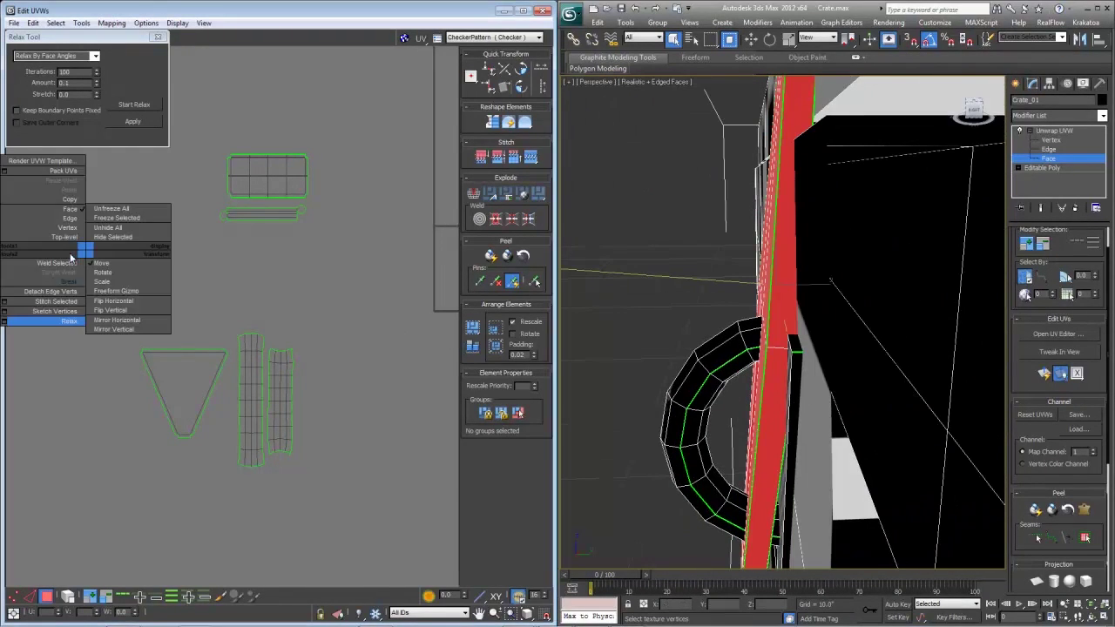
{"action": "left_click", "coordinate": [75, 288]}
{"action": "left_click_drag", "start_coordinate": [86, 262], "coordinate": [124, 153]}
{"action": "left_click", "coordinate": [132, 108]}
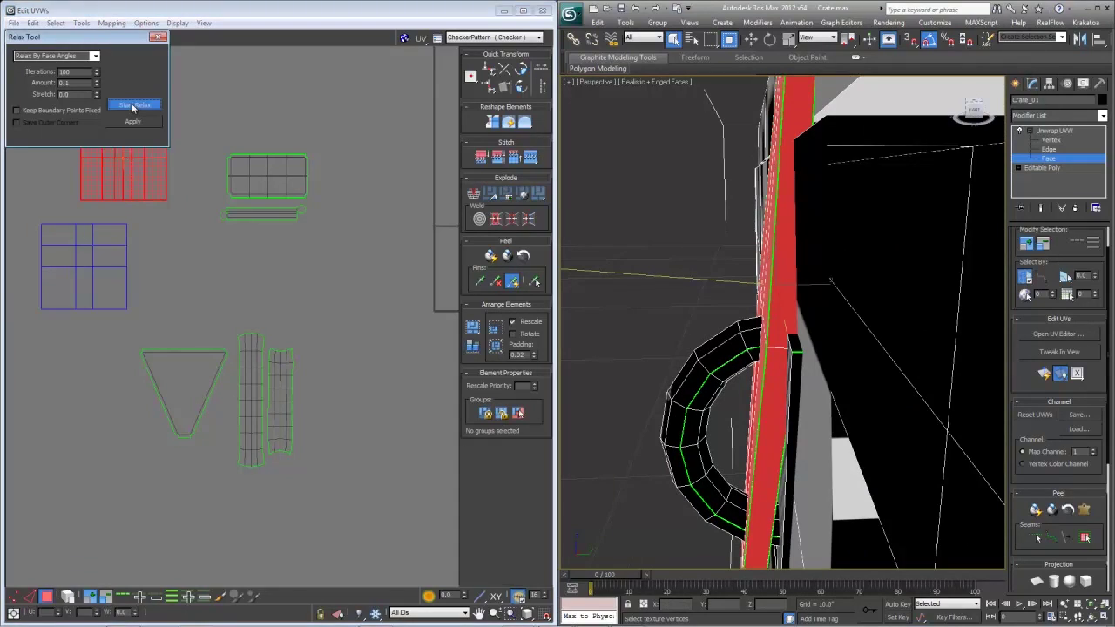
{"action": "left_click", "coordinate": [133, 108]}
{"action": "middle_click_drag", "start_coordinate": [142, 221], "coordinate": [189, 317]}
{"action": "scroll", "coordinate": [189, 317], "scroll_direction": "down", "scroll_amount": 2}
{"action": "left_click_drag", "start_coordinate": [189, 317], "coordinate": [202, 217]}
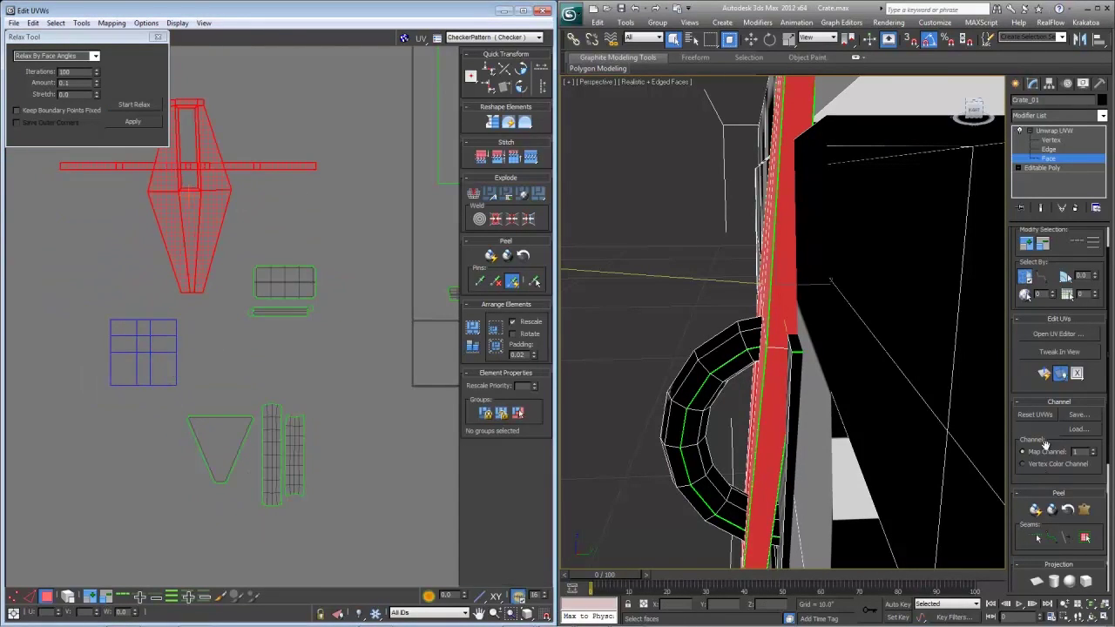
- Planar-map the front plate's faces, relax the shell by face angles and place it beside the other loose shells
{"action": "left_click", "coordinate": [1040, 588]}
{"action": "left_click", "coordinate": [1040, 588]}
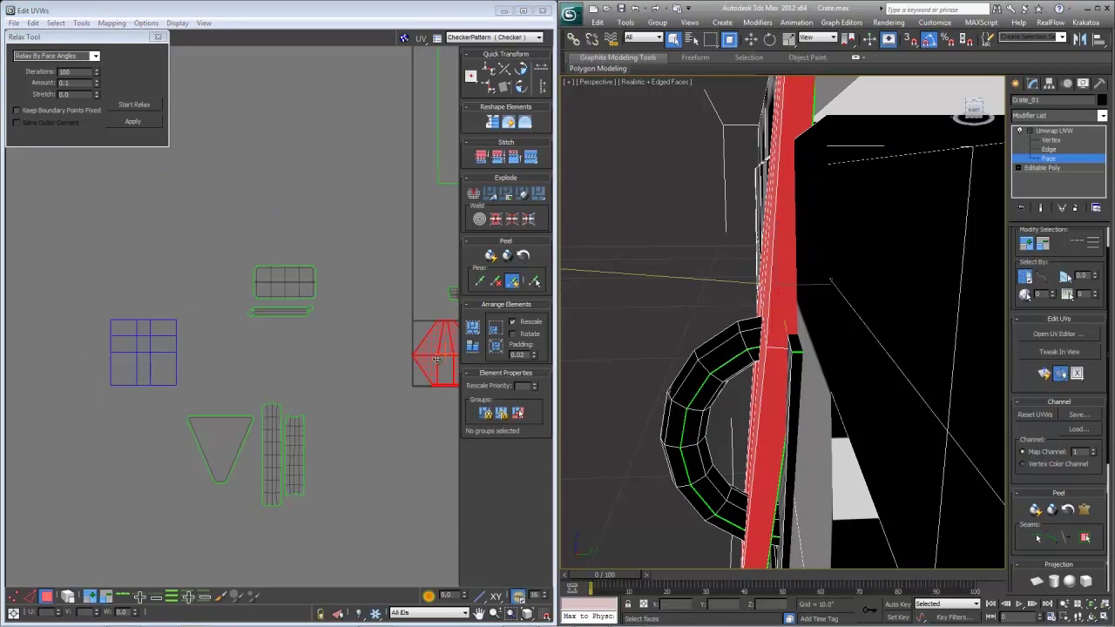
{"action": "left_click", "coordinate": [120, 104]}
{"action": "left_click", "coordinate": [119, 104]}
{"action": "left_click_drag", "start_coordinate": [434, 344], "coordinate": [299, 178]}
- Break the four outer corner vertices of the front plate's shell and relax it again by face angles
{"action": "scroll", "coordinate": [281, 198], "scroll_direction": "up", "scroll_amount": 5}
{"action": "middle_click_drag", "start_coordinate": [395, 296], "coordinate": [366, 322]}
{"action": "key", "text": "1"}
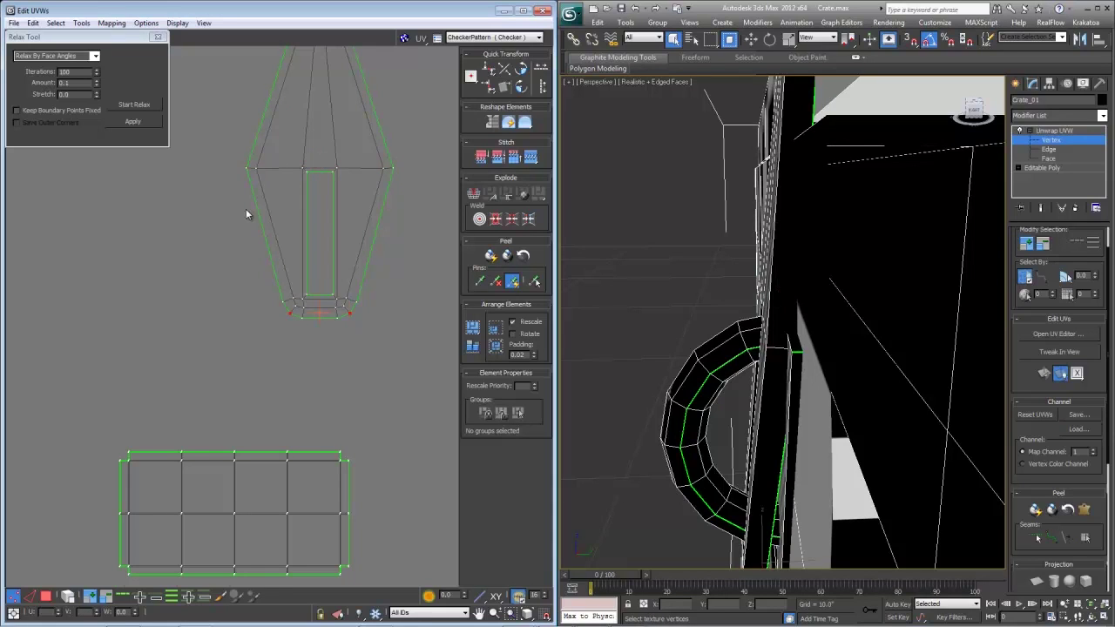
{"action": "middle_click_drag", "start_coordinate": [245, 208], "coordinate": [225, 284]}
{"action": "left_click_drag", "start_coordinate": [301, 139], "coordinate": [302, 140], "text": "ctrl"}
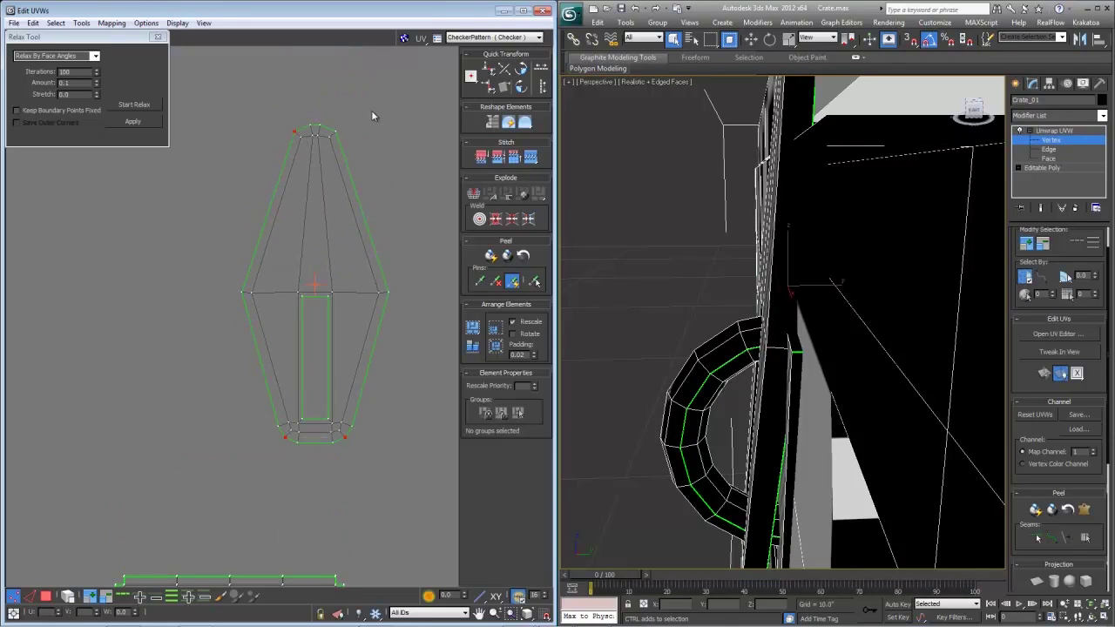
{"action": "left_click_drag", "start_coordinate": [373, 114], "coordinate": [336, 142], "text": "ctrl"}
{"action": "right_click", "coordinate": [347, 140]}
{"action": "left_click", "coordinate": [331, 99]}
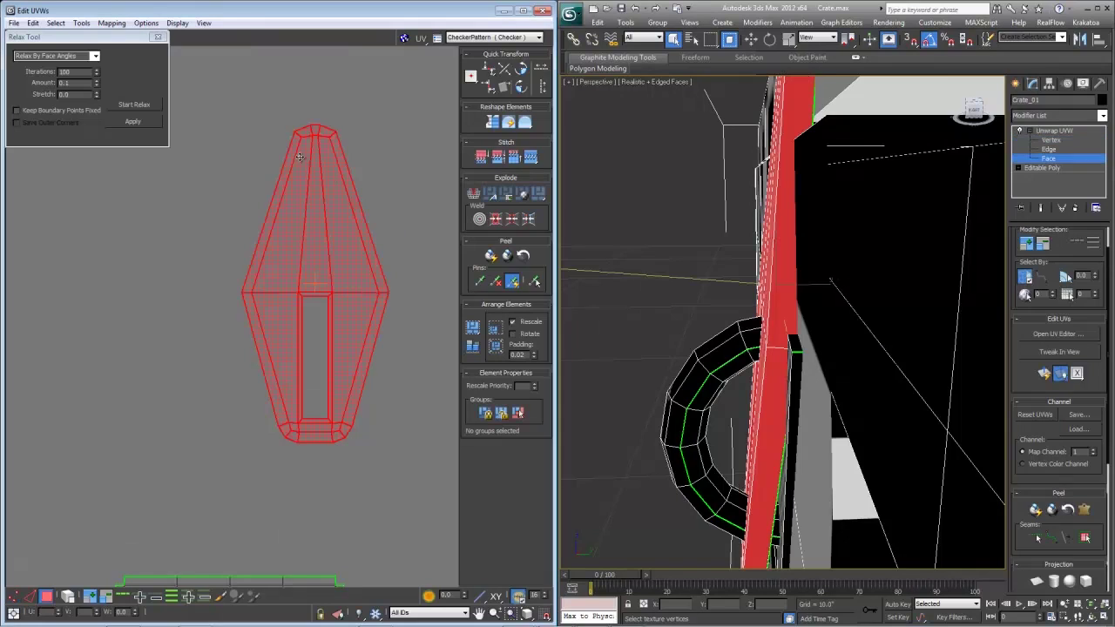
{"action": "left_click", "coordinate": [135, 104]}
{"action": "left_click", "coordinate": [195, 355]}
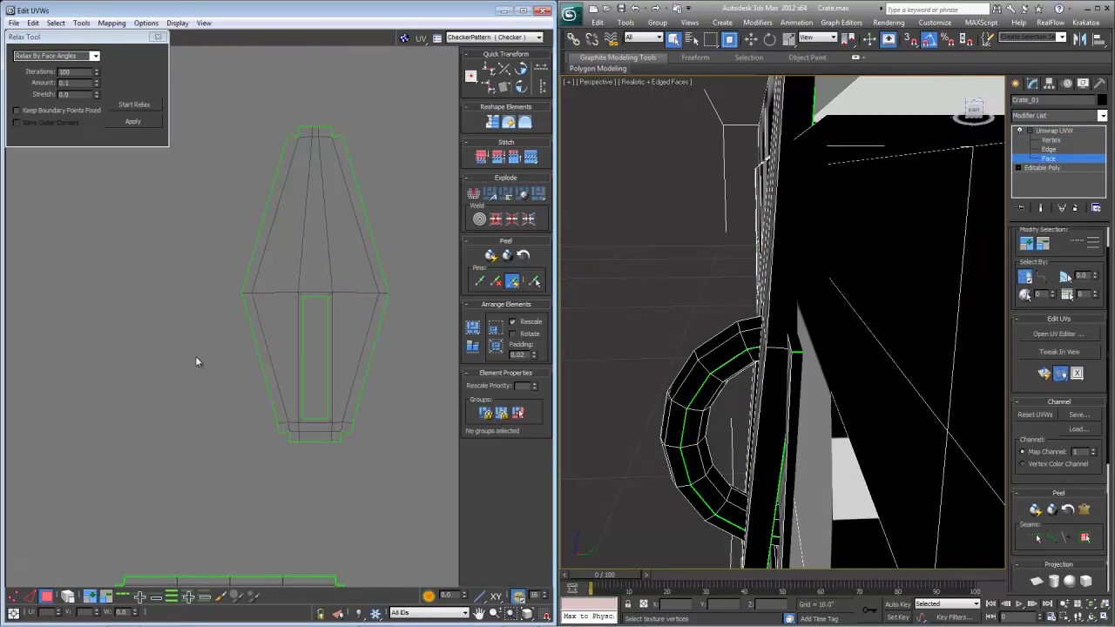
- Planar-map and relax the remaining square latch shell, and place it next to the front plate's shell
{"action": "scroll", "coordinate": [195, 355], "scroll_direction": "down", "scroll_amount": 4}
{"action": "middle_click_drag", "start_coordinate": [222, 413], "coordinate": [249, 312]}
{"action": "middle_click_drag", "start_coordinate": [112, 411], "coordinate": [177, 397]}
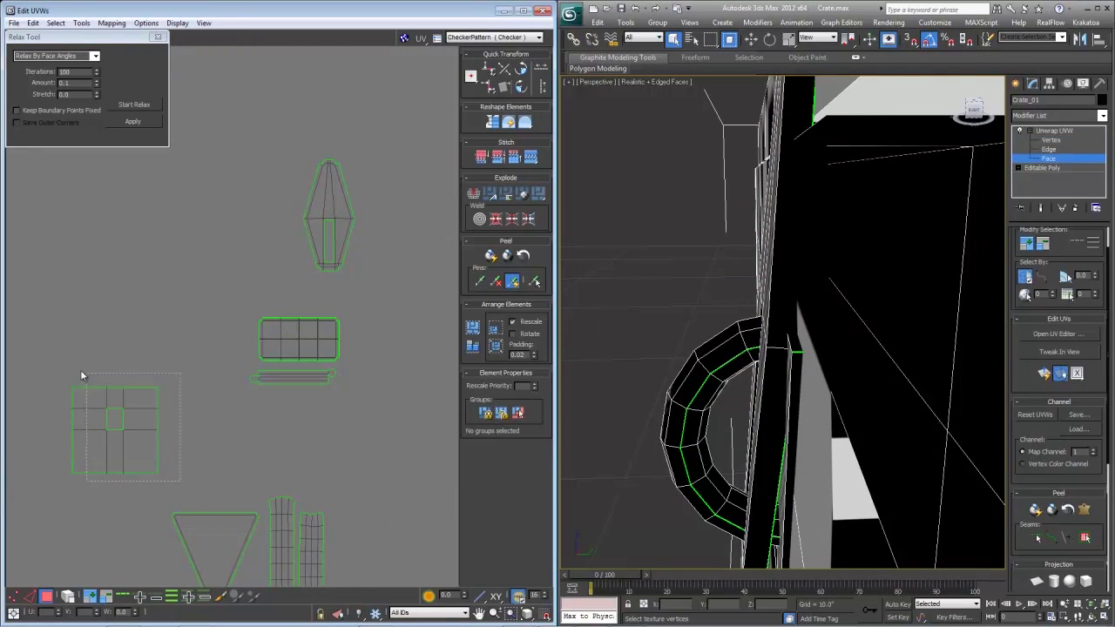
{"action": "left_click_drag", "start_coordinate": [81, 375], "coordinate": [65, 360]}
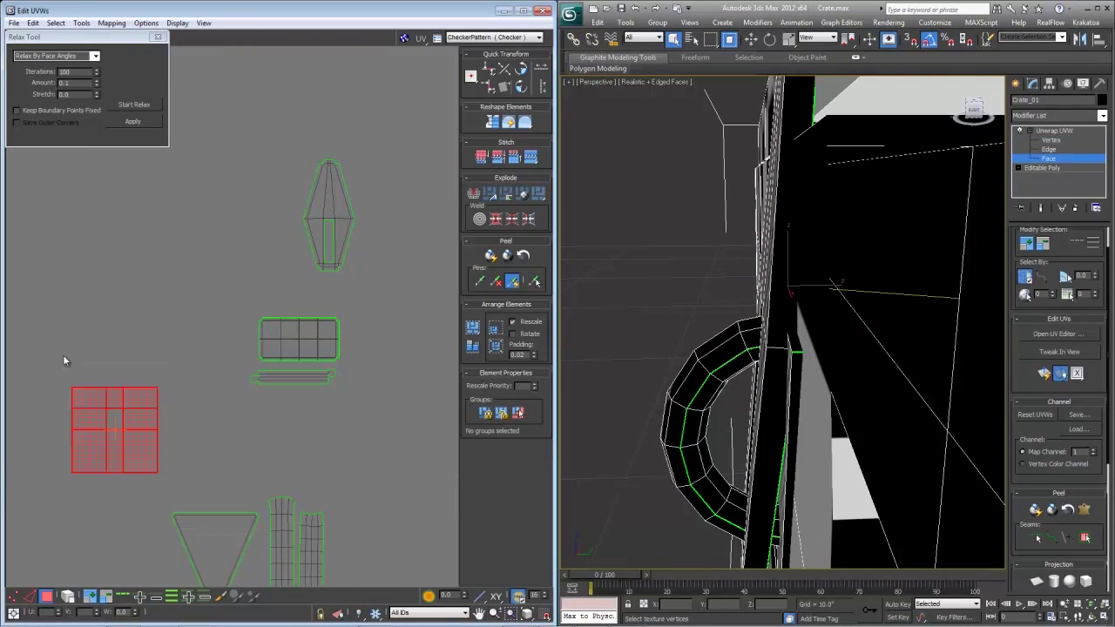
{"action": "left_click", "coordinate": [1040, 582]}
{"action": "left_click", "coordinate": [127, 105]}
{"action": "left_click", "coordinate": [128, 106]}
{"action": "middle_click_drag", "start_coordinate": [357, 362], "coordinate": [202, 273]}
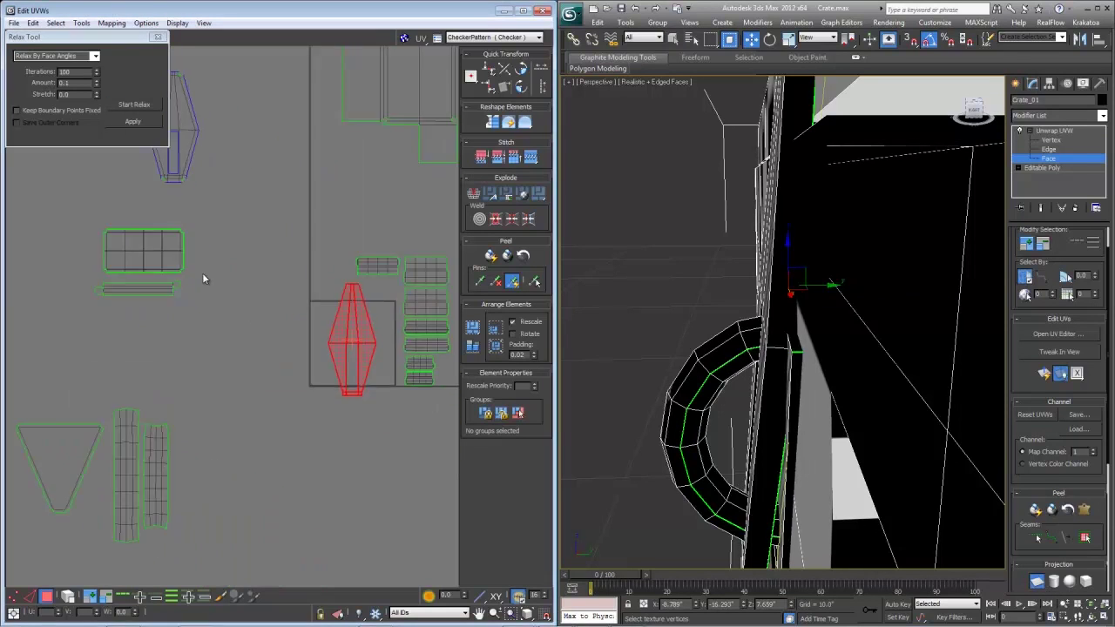
{"action": "scroll", "coordinate": [203, 277], "scroll_direction": "down", "scroll_amount": 3}
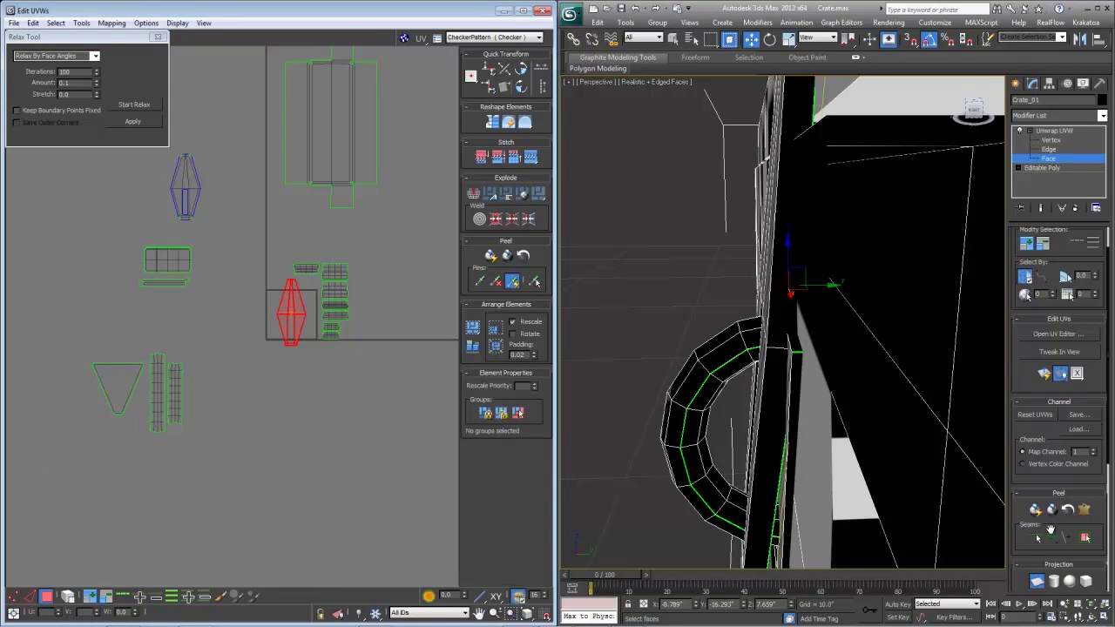
{"action": "left_click", "coordinate": [1036, 581]}
{"action": "left_click_drag", "start_coordinate": [291, 307], "coordinate": [218, 185]}
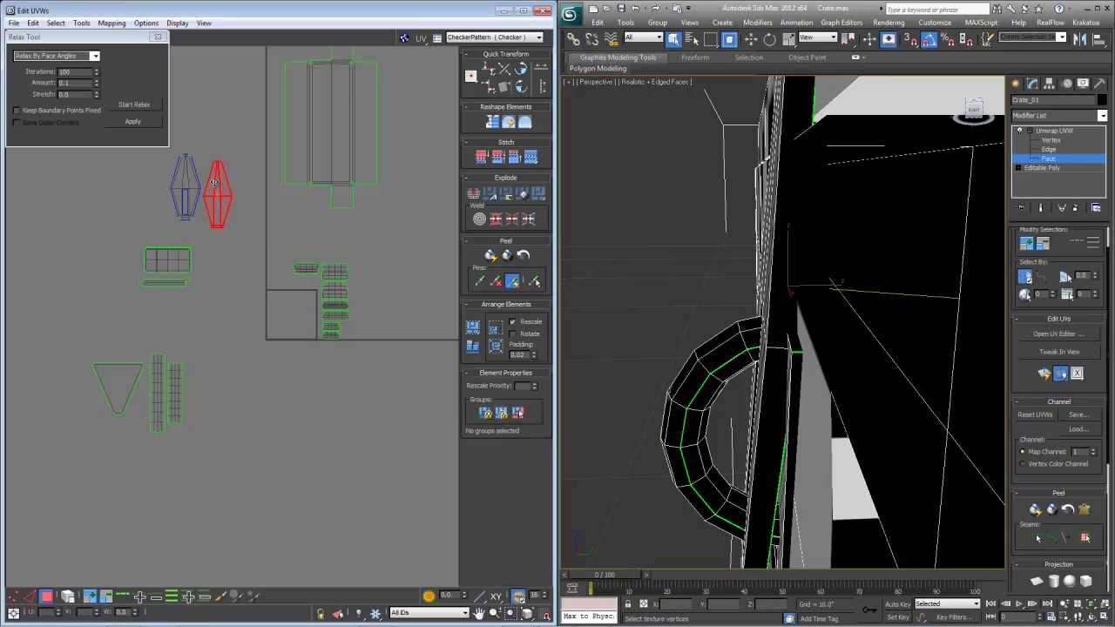
- Select all UV shells and inspect the checker pattern across the whole crate
{"action": "scroll", "coordinate": [277, 232], "scroll_direction": "down", "scroll_amount": 3}
{"action": "left_click_drag", "start_coordinate": [371, 112], "coordinate": [174, 364]}
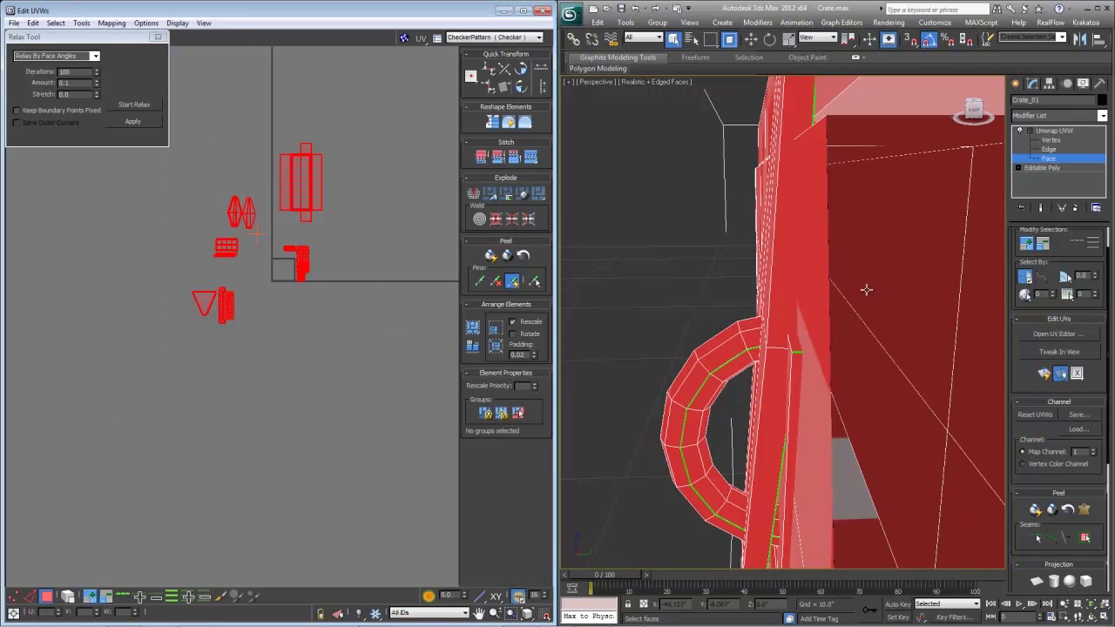
{"action": "key", "text": "z"}
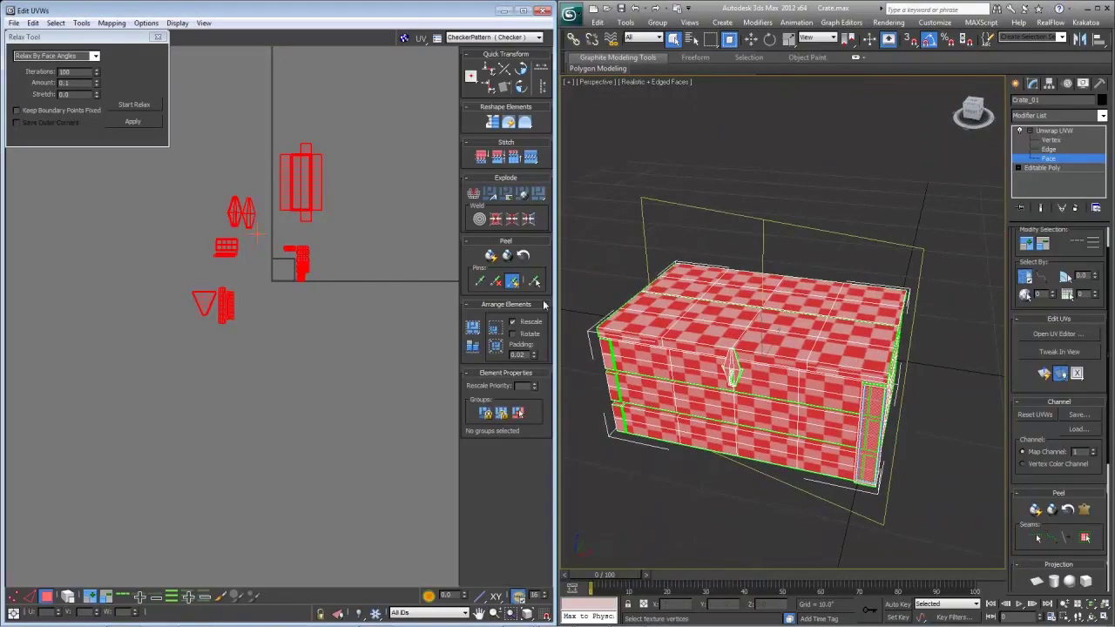
{"action": "middle_click_drag", "start_coordinate": [667, 279], "coordinate": [561, 235], "text": "alt"}
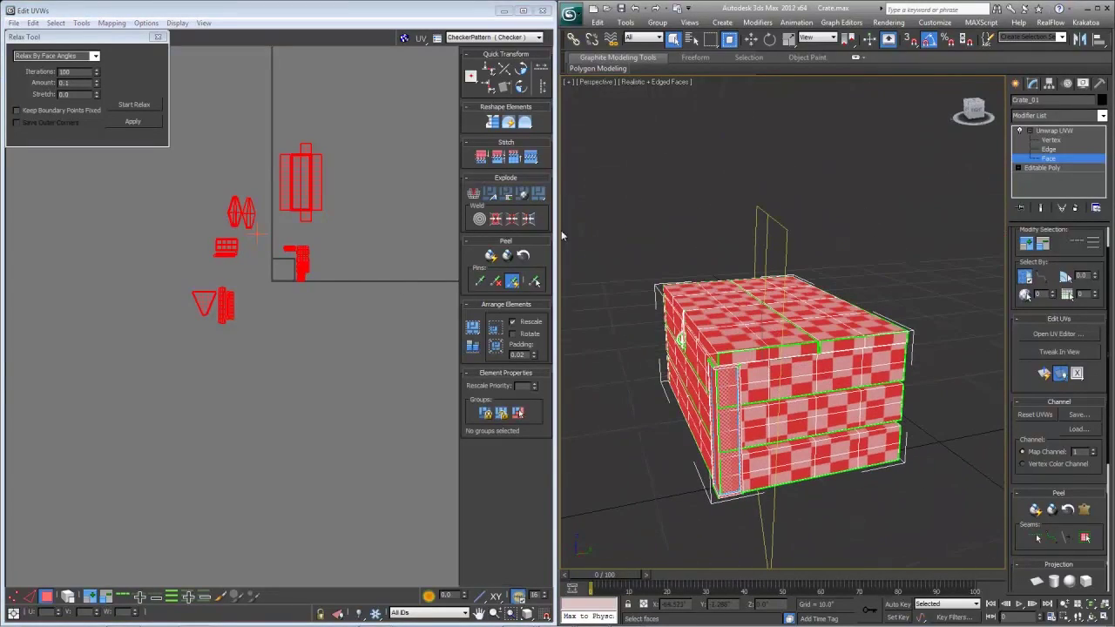
- Close the Relax Tool and UV editor, and convert the unwrapped crate to an Editable Poly
{"action": "left_click", "coordinate": [157, 38]}
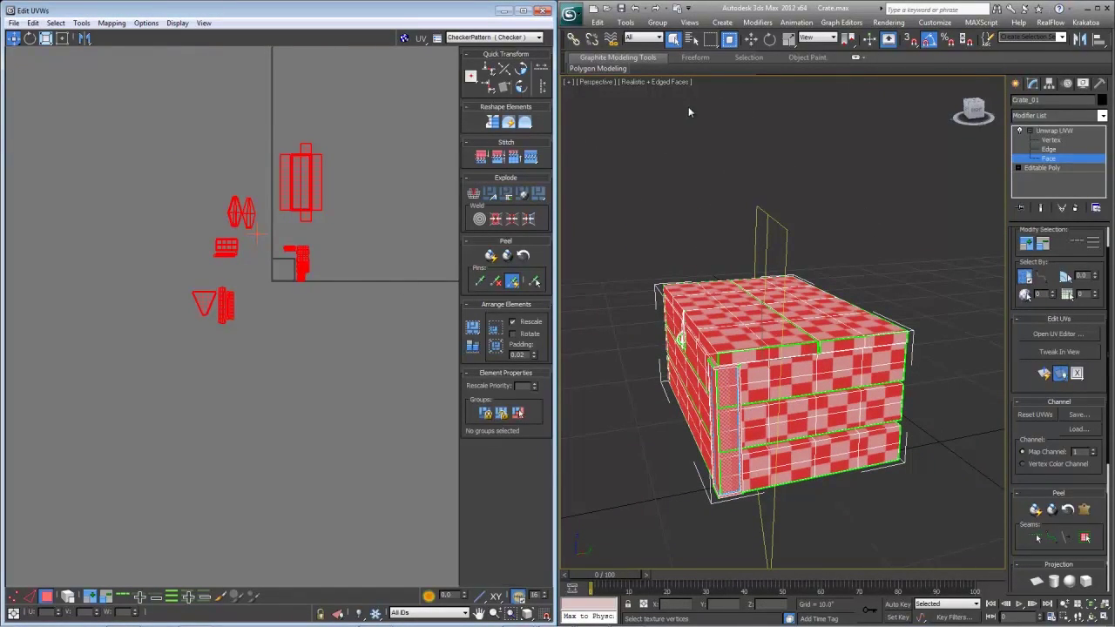
{"action": "left_click", "coordinate": [735, 322]}
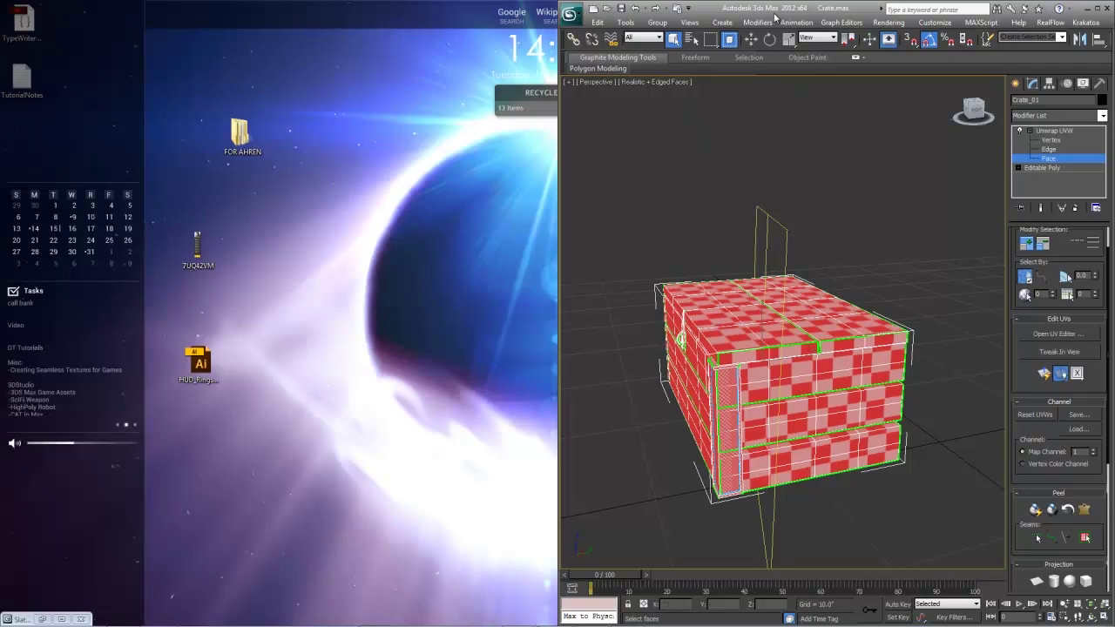
{"action": "left_click_drag", "start_coordinate": [774, 12], "coordinate": [637, 1]}
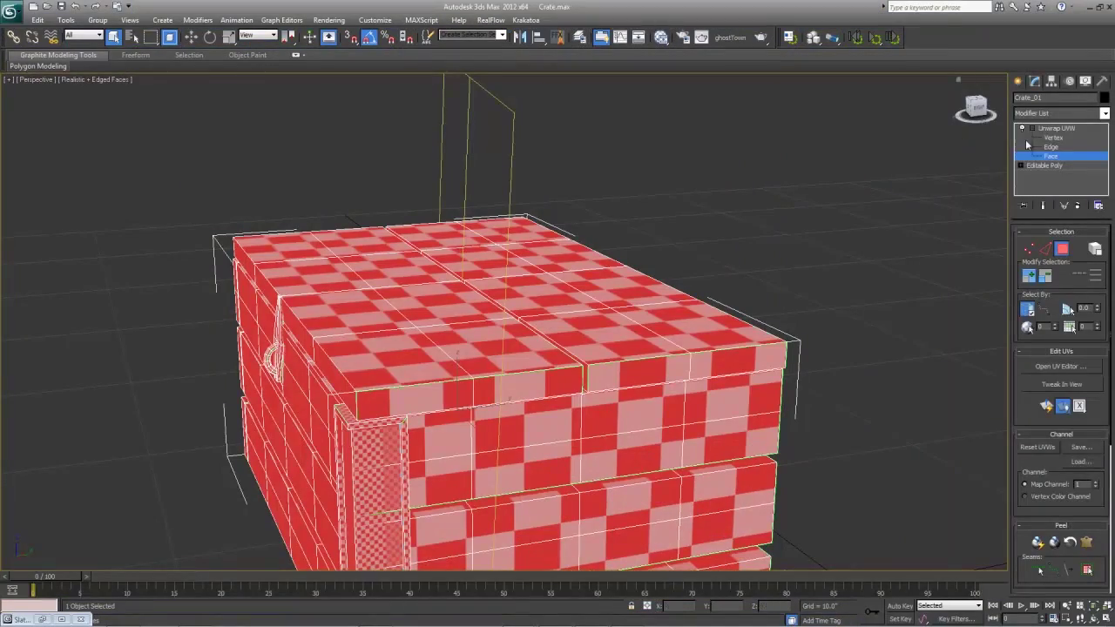
{"action": "left_click", "coordinate": [1044, 131]}
{"action": "left_click", "coordinate": [1032, 128]}
{"action": "middle_click_drag", "start_coordinate": [750, 284], "coordinate": [755, 206]}
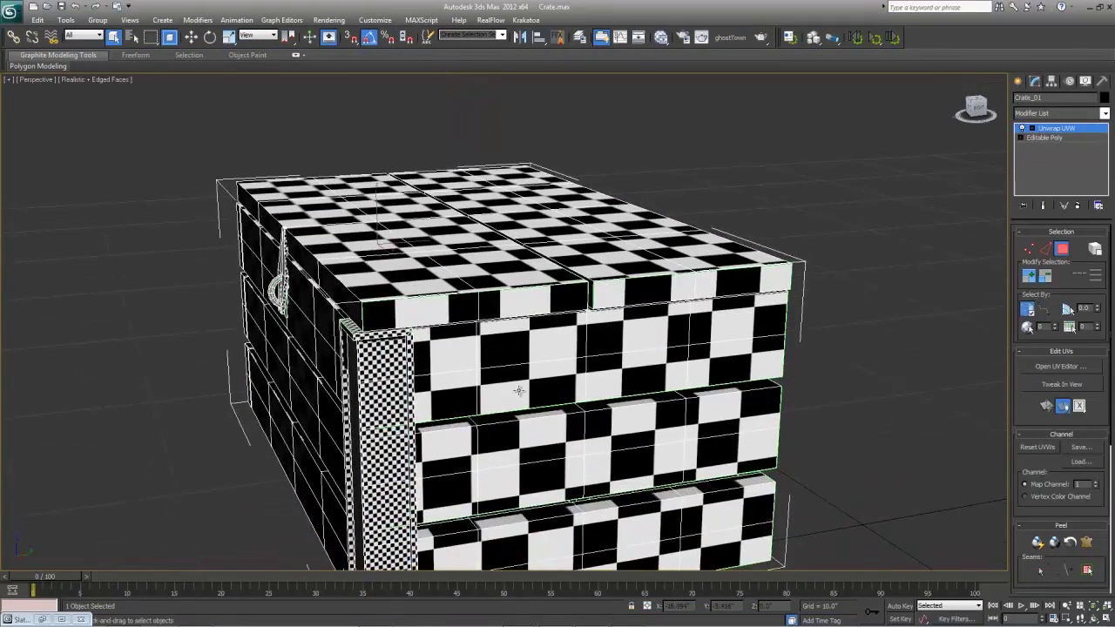
{"action": "right_click", "coordinate": [518, 391]}
{"action": "mouse_move", "coordinate": [546, 501]}
{"action": "left_click", "coordinate": [649, 508]}
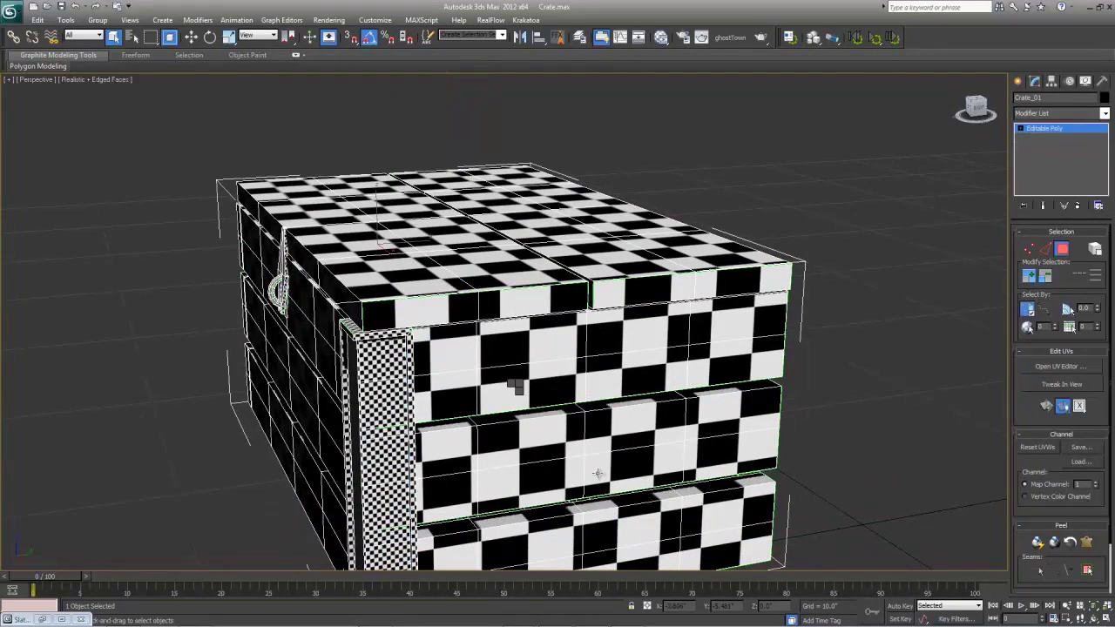
- Select the corner bracket as an element and clone it to the opposite corner of the crate's short side
{"action": "scroll", "coordinate": [1084, 250], "scroll_direction": "down", "scroll_amount": 3}
{"action": "scroll", "coordinate": [1086, 397], "scroll_direction": "up", "scroll_amount": 1}
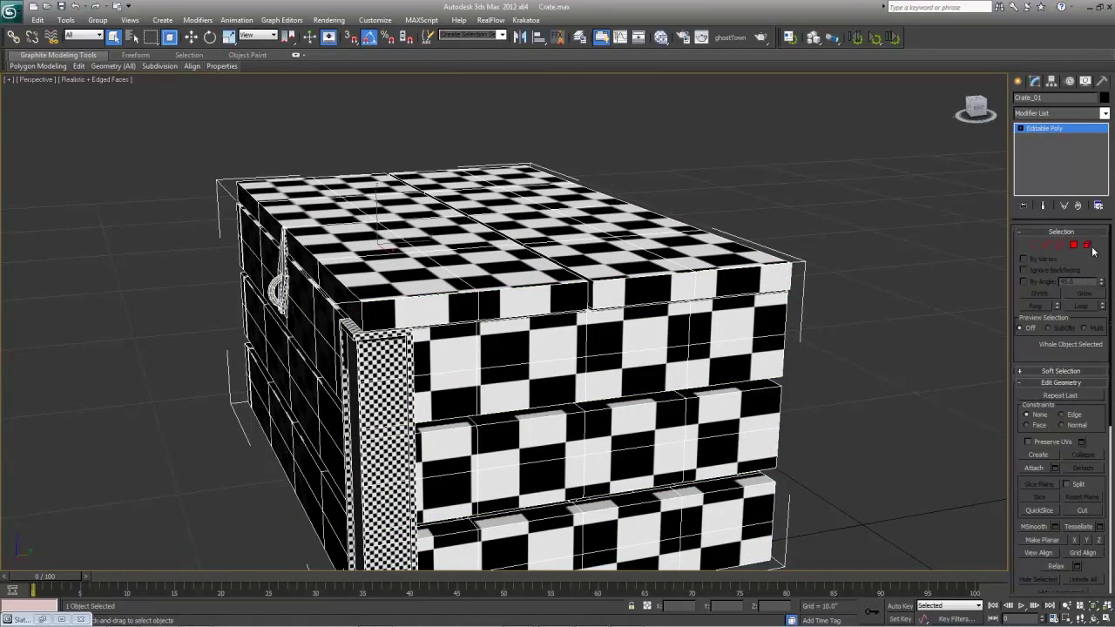
{"action": "left_click", "coordinate": [1088, 247]}
{"action": "middle_click_drag", "start_coordinate": [419, 371], "coordinate": [428, 297]}
{"action": "left_click", "coordinate": [414, 321]}
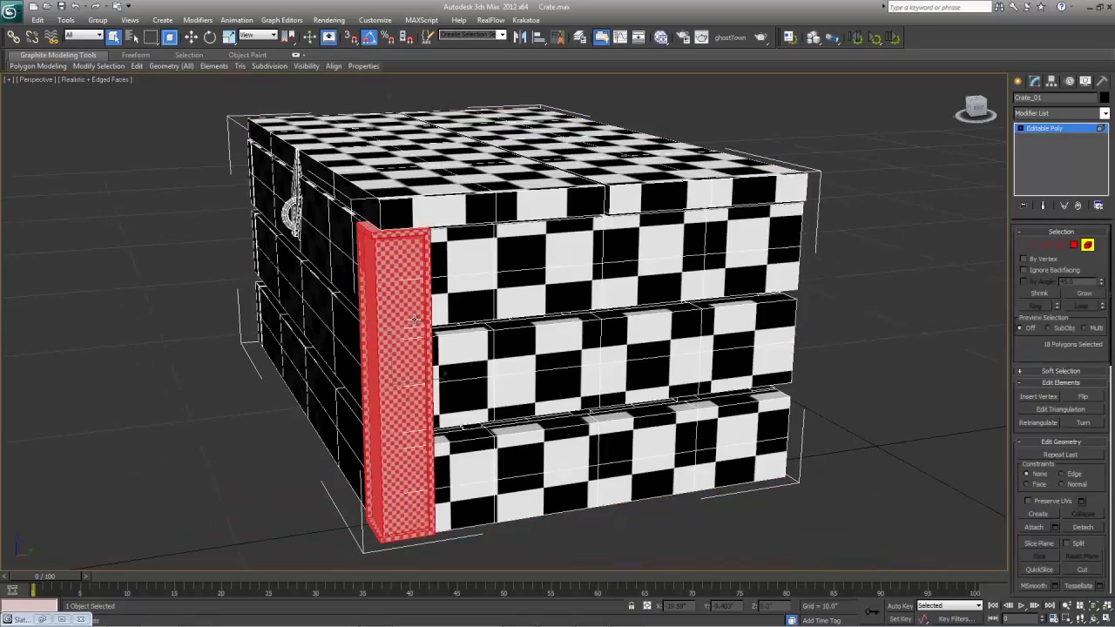
{"action": "middle_click_drag", "start_coordinate": [502, 382], "coordinate": [493, 411], "text": "alt"}
{"action": "key", "text": "w"}
{"action": "left_click_drag", "start_coordinate": [426, 390], "coordinate": [852, 370], "text": "shift"}
{"action": "left_click", "coordinate": [619, 332]}
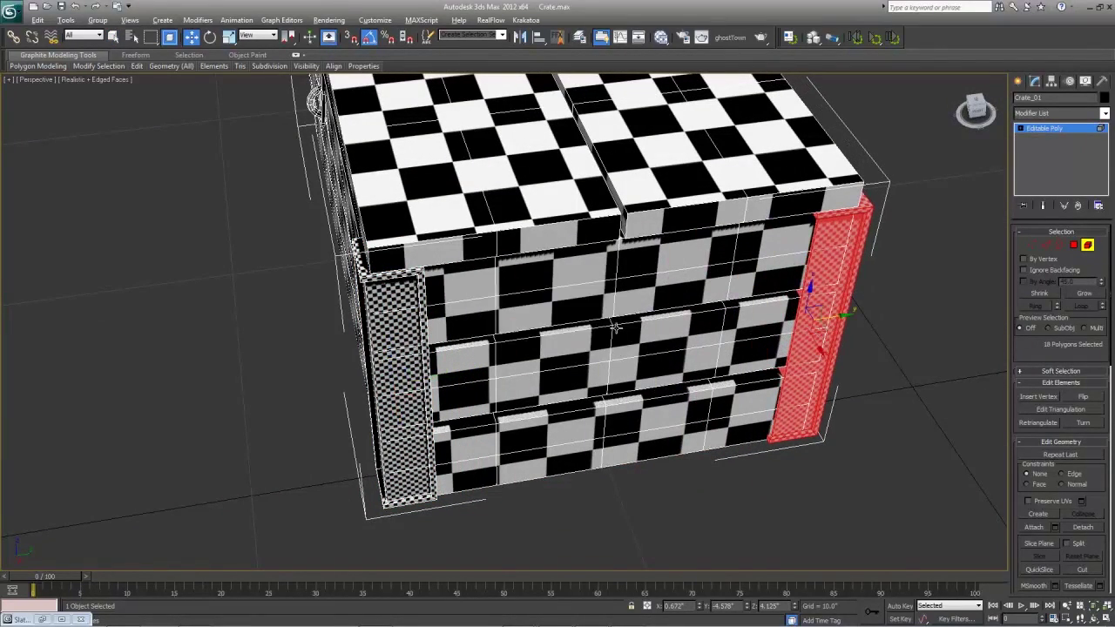
- Rotate the copied bracket in the Top view so its two sides follow the crate's rear corner
{"action": "key", "text": "alt+w"}
{"action": "scroll", "coordinate": [275, 194], "scroll_direction": "down", "scroll_amount": 3}
{"action": "key", "text": "alt+w"}
{"action": "key", "text": "e"}
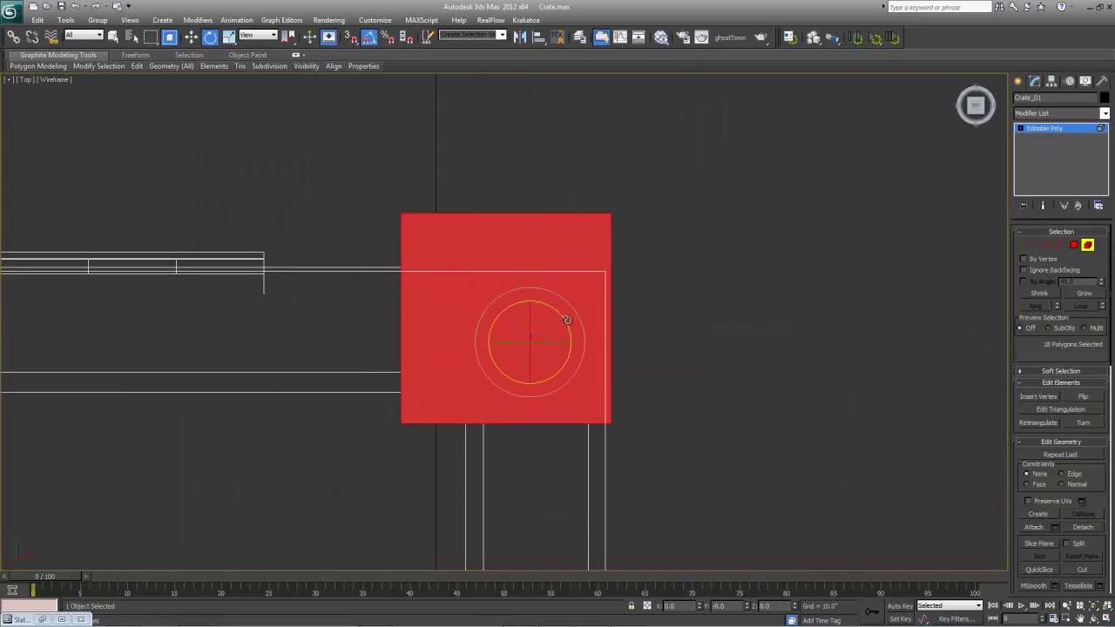
{"action": "left_click_drag", "start_coordinate": [567, 320], "coordinate": [557, 343]}
{"action": "key", "text": "w"}
{"action": "key", "text": "alt+w"}
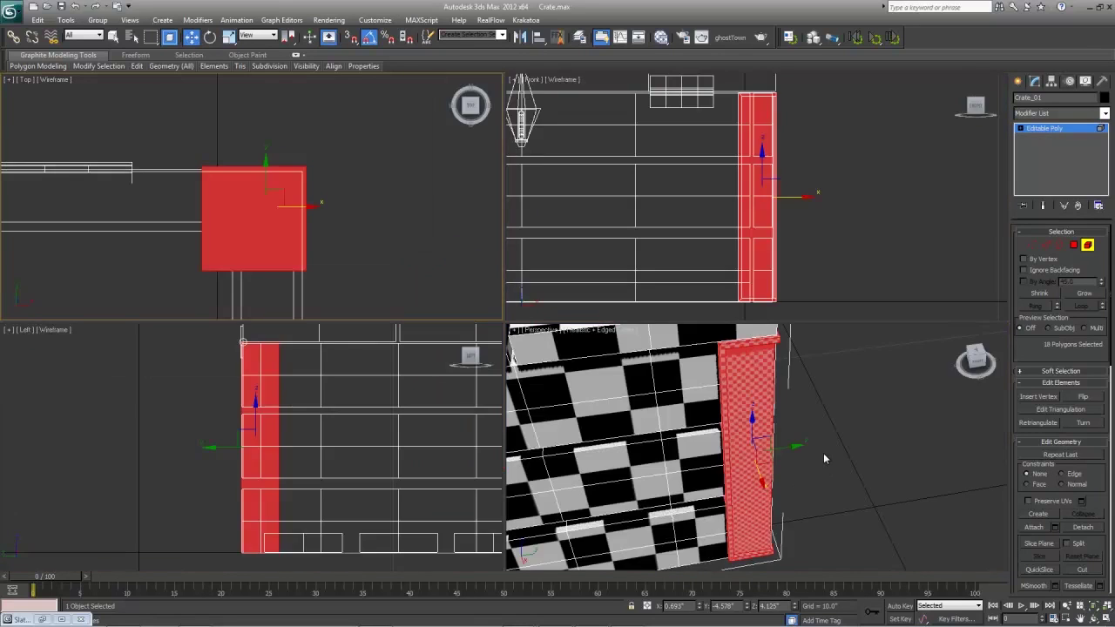
- Move the rotated bracket in the Top view to about X 0.738", Y -4.491" so it covers the rear corner
{"action": "right_click", "coordinate": [823, 453]}
{"action": "key", "text": "alt+w"}
{"action": "middle_click_drag", "start_coordinate": [763, 423], "coordinate": [711, 382], "text": "alt"}
{"action": "key", "text": "alt+w"}
{"action": "right_click", "coordinate": [322, 160]}
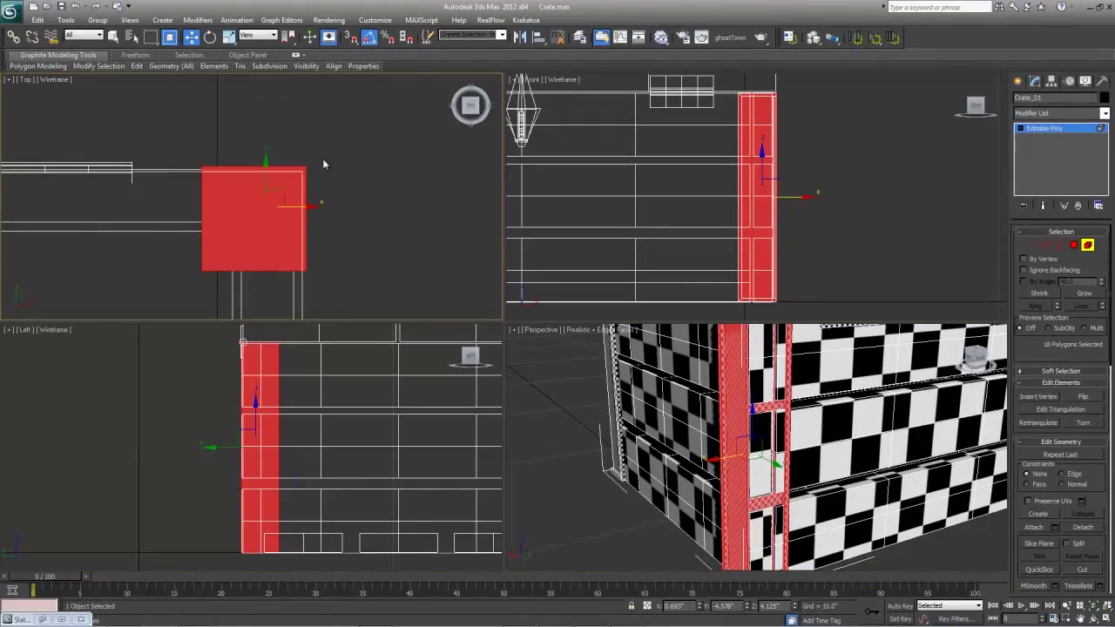
{"action": "key", "text": "F3"}
{"action": "key", "text": "F3"}
{"action": "key", "text": "alt+w"}
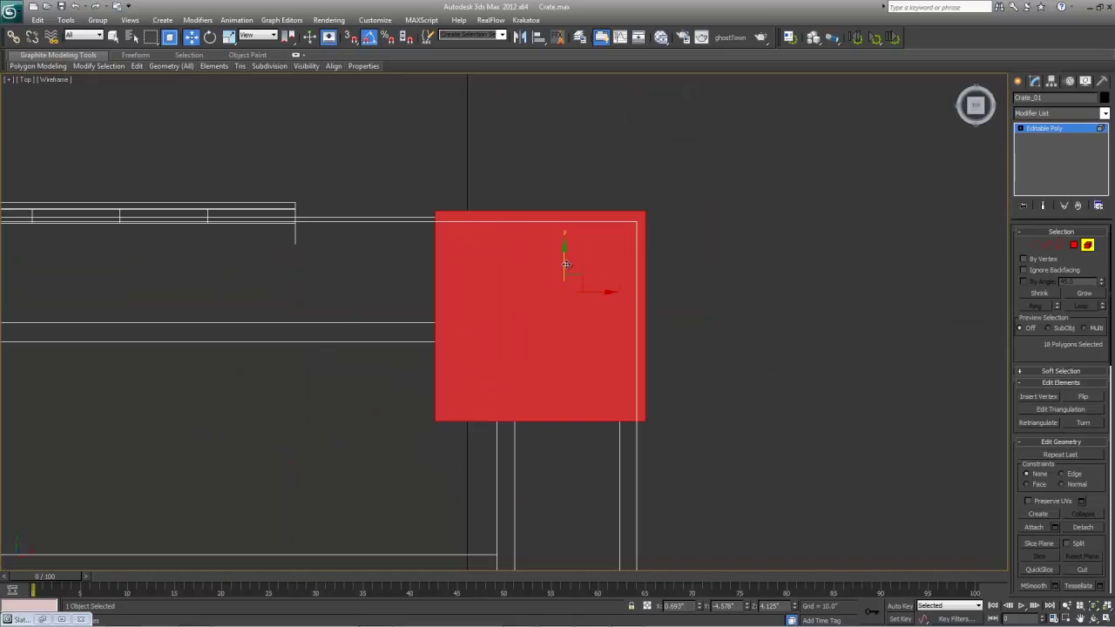
{"action": "left_click_drag", "start_coordinate": [566, 264], "coordinate": [599, 281]}
{"action": "key", "text": "alt+w"}
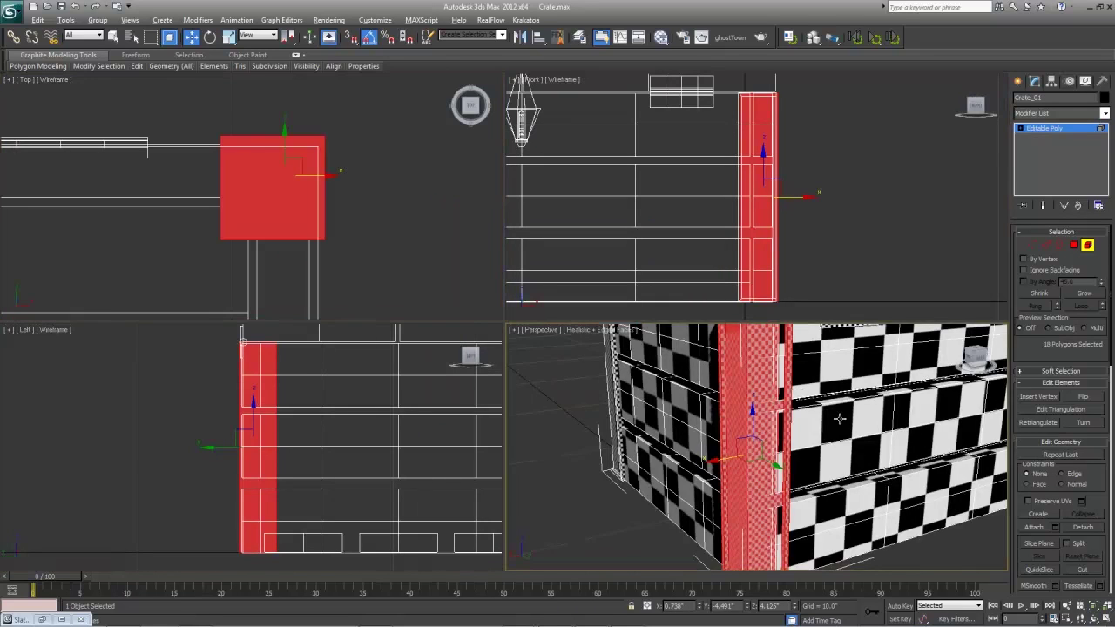
- Nudge the bracket in the perspective view to about Y -4.43" so it sits flush on the rear corner
{"action": "middle_click_drag", "start_coordinate": [839, 419], "coordinate": [798, 453], "text": "alt"}
{"action": "left_click_drag", "start_coordinate": [776, 475], "coordinate": [778, 472]}
{"action": "mouse_move", "coordinate": [777, 471]}
{"action": "middle_mouse_down", "text": "alt"}
{"action": "mouse_move", "coordinate": [792, 473]}
{"action": "mouse_move", "coordinate": [862, 421]}
{"action": "mouse_move", "coordinate": [785, 457]}
{"action": "middle_mouse_up", "text": "alt"}
{"action": "scroll", "coordinate": [785, 457], "scroll_direction": "down", "scroll_amount": 2}
{"action": "key", "text": "alt+w"}
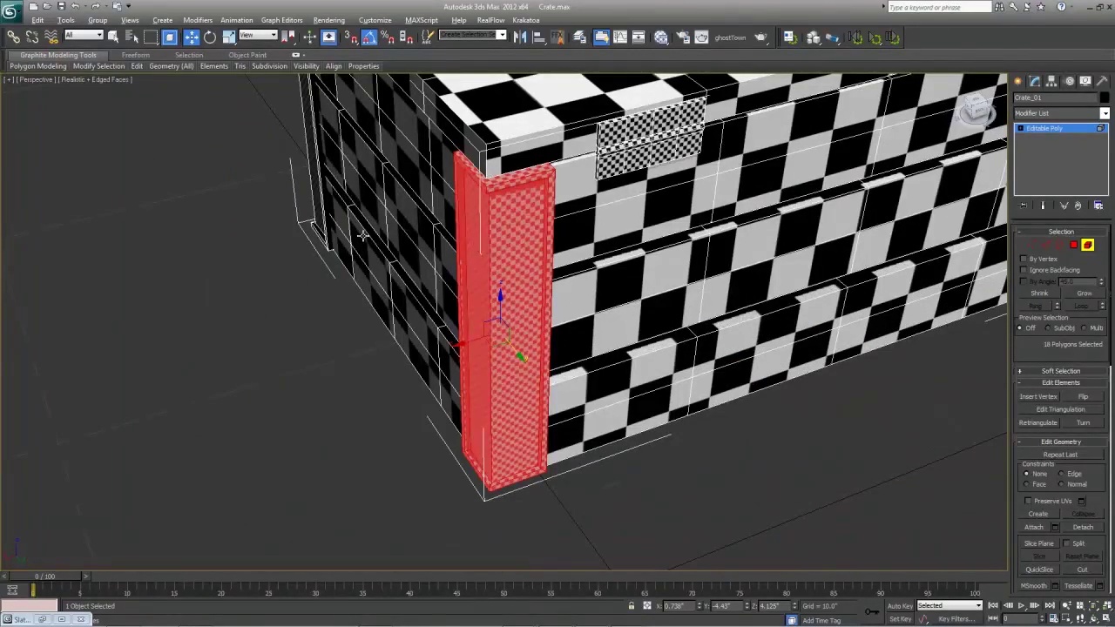
- Clone the rear corner bracket along the crate's back to about X -13.333", near the other rear corner
{"action": "middle_click_drag", "start_coordinate": [362, 235], "coordinate": [470, 327], "text": "alt"}
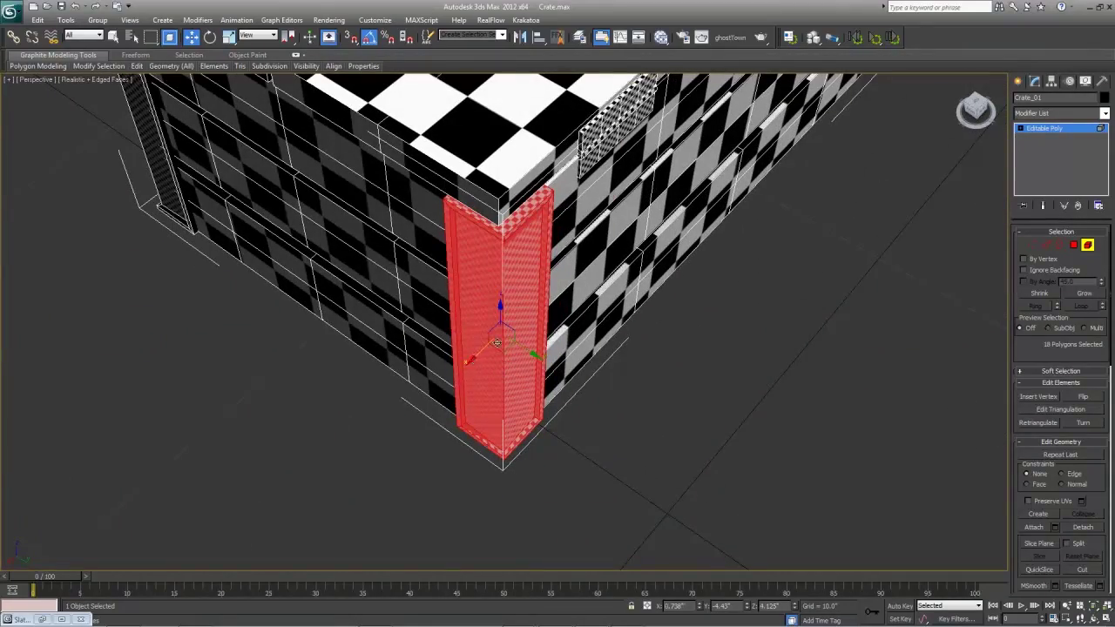
{"action": "left_click_drag", "start_coordinate": [497, 342], "coordinate": [488, 421], "text": "shift"}
{"action": "left_click", "coordinate": [601, 330]}
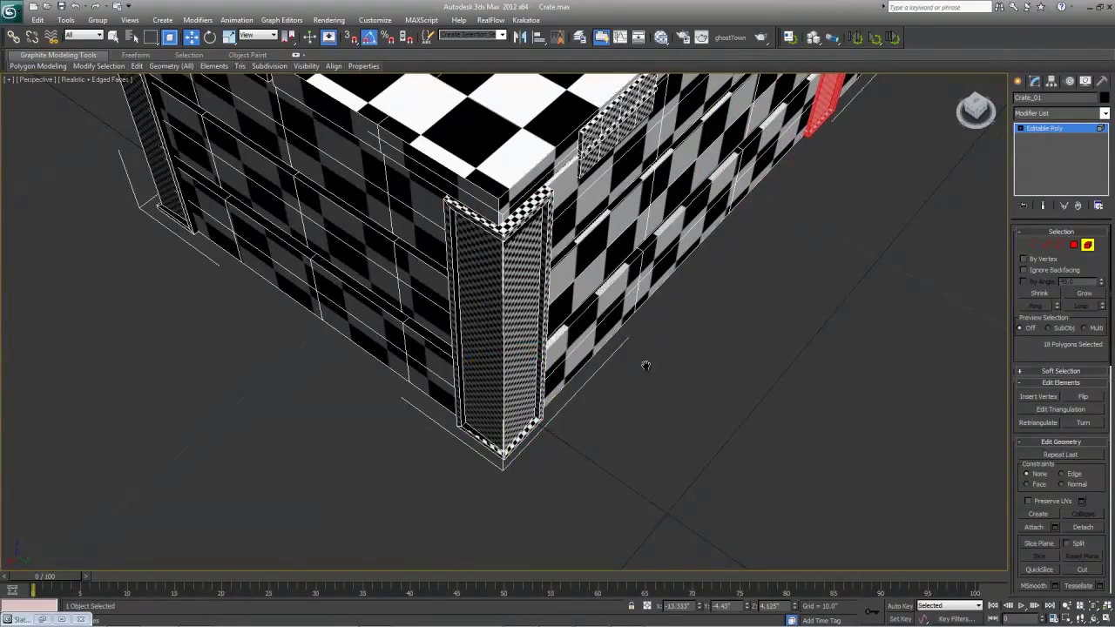
{"action": "scroll", "coordinate": [697, 375], "scroll_direction": "down", "scroll_amount": 3}
{"action": "mouse_move", "coordinate": [832, 279]}
{"action": "middle_mouse_down"}
{"action": "mouse_move", "coordinate": [735, 385]}
{"action": "mouse_move", "coordinate": [540, 361]}
{"action": "middle_mouse_up"}
{"action": "key", "text": "z"}
{"action": "scroll", "coordinate": [492, 344], "scroll_direction": "down", "scroll_amount": 2}
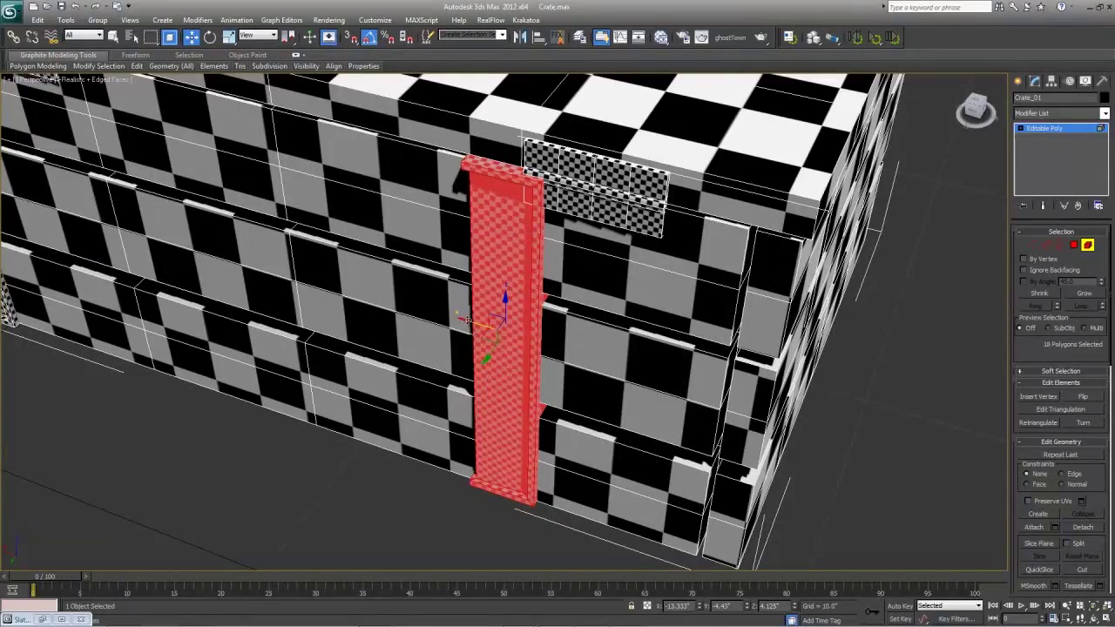
- Move the bracket copy to about X -18.337" on the crate's other rear corner and rotate it to follow that corner's sides
{"action": "left_click_drag", "start_coordinate": [467, 321], "coordinate": [485, 319]}
{"action": "key", "text": "e"}
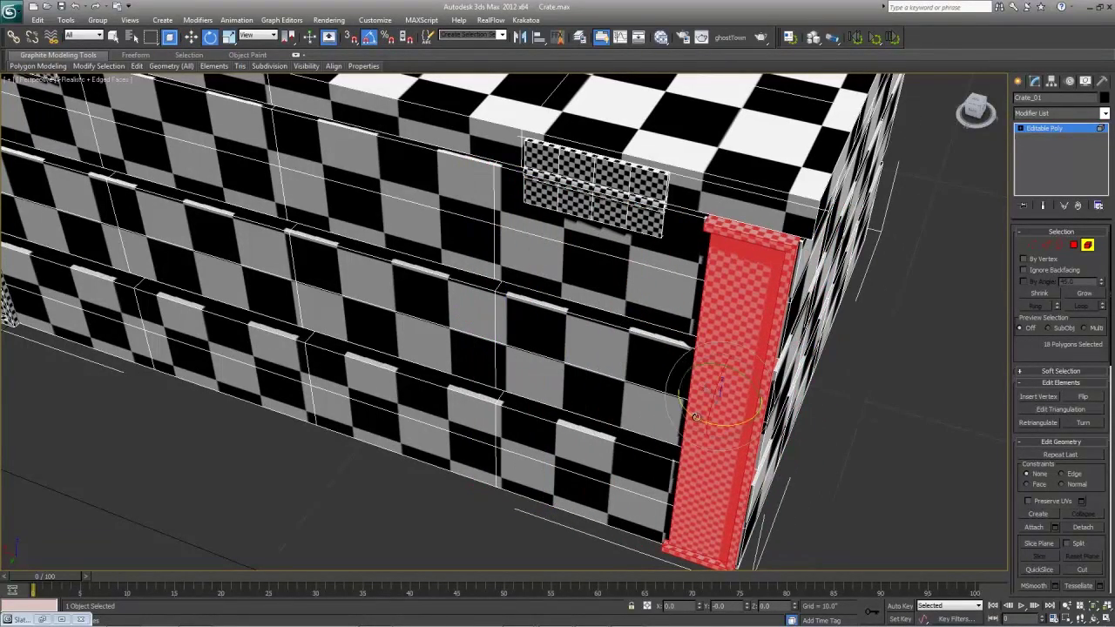
{"action": "left_click_drag", "start_coordinate": [696, 416], "coordinate": [722, 419]}
{"action": "key", "text": "w"}
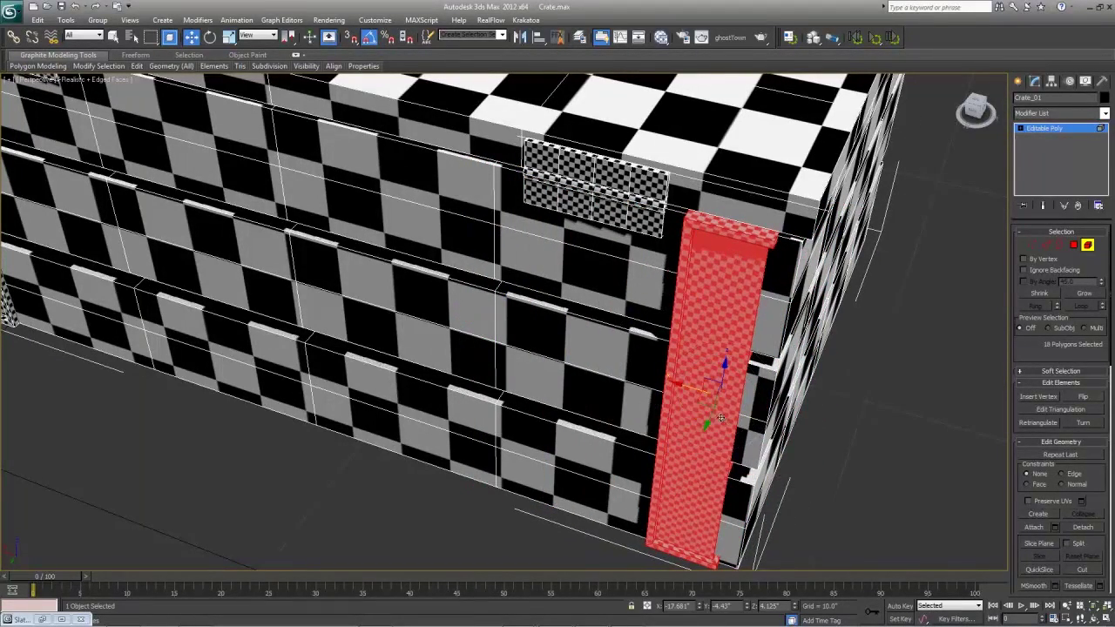
{"action": "left_click_drag", "start_coordinate": [690, 385], "coordinate": [727, 397]}
{"action": "middle_click_drag", "start_coordinate": [766, 392], "coordinate": [733, 406], "text": "alt"}
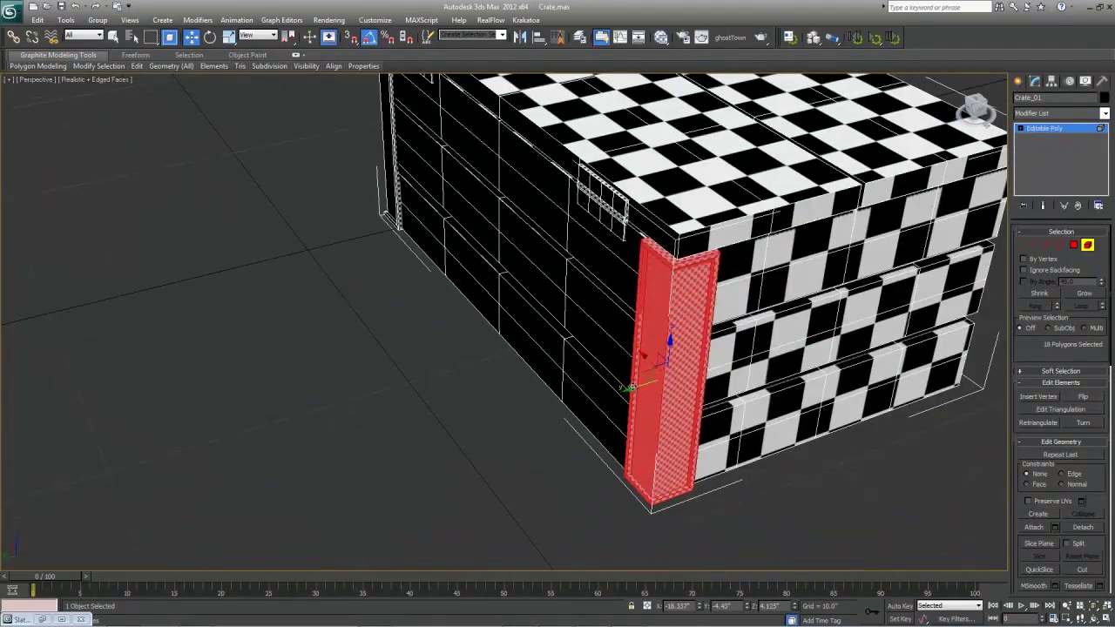
- Clone the bracket along the crate's side to about Y -15.626" and rotate the copy to follow the remaining front corner
{"action": "left_click_drag", "start_coordinate": [654, 362], "coordinate": [950, 261], "text": "shift"}
{"action": "left_click", "coordinate": [615, 336]}
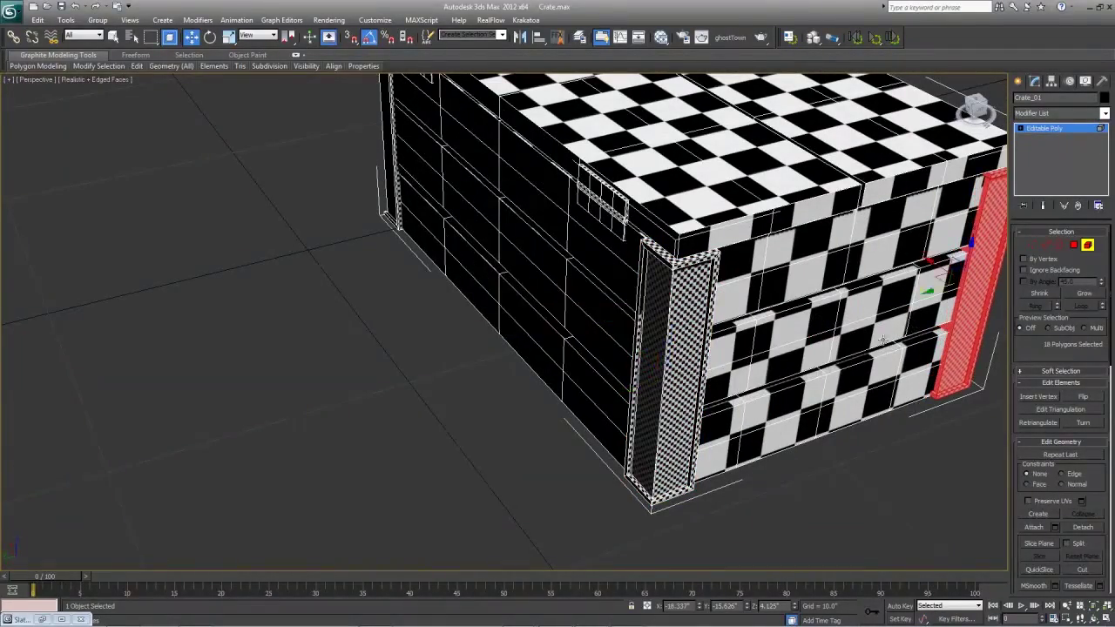
{"action": "mouse_move", "coordinate": [883, 340]}
{"action": "middle_mouse_down", "text": "alt"}
{"action": "mouse_move", "coordinate": [869, 346]}
{"action": "mouse_move", "coordinate": [879, 348]}
{"action": "middle_mouse_up", "text": "alt"}
{"action": "key", "text": "z"}
{"action": "key", "text": "e"}
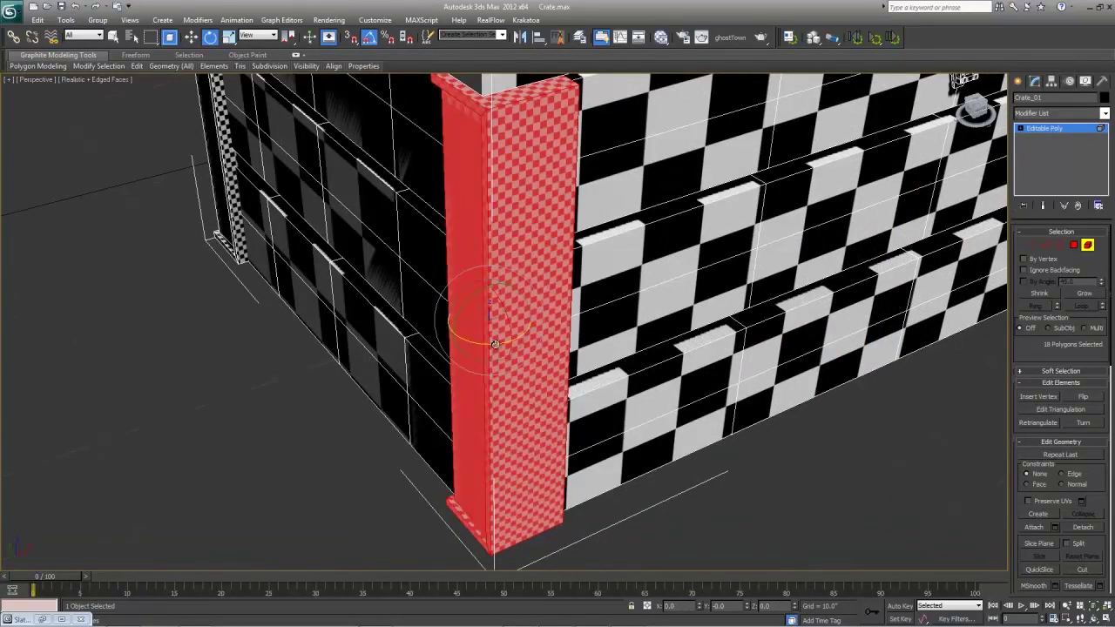
{"action": "left_click_drag", "start_coordinate": [494, 344], "coordinate": [542, 338]}
{"action": "key", "text": "w"}
- Nudge the new bracket copy along Y in the perspective and Top views to about Y -15.923" so it sits on the front corner
{"action": "left_click_drag", "start_coordinate": [470, 304], "coordinate": [479, 310]}
{"action": "middle_click_drag", "start_coordinate": [478, 311], "coordinate": [530, 350], "text": "alt"}
{"action": "key", "text": "alt+w"}
{"action": "key", "text": "z"}
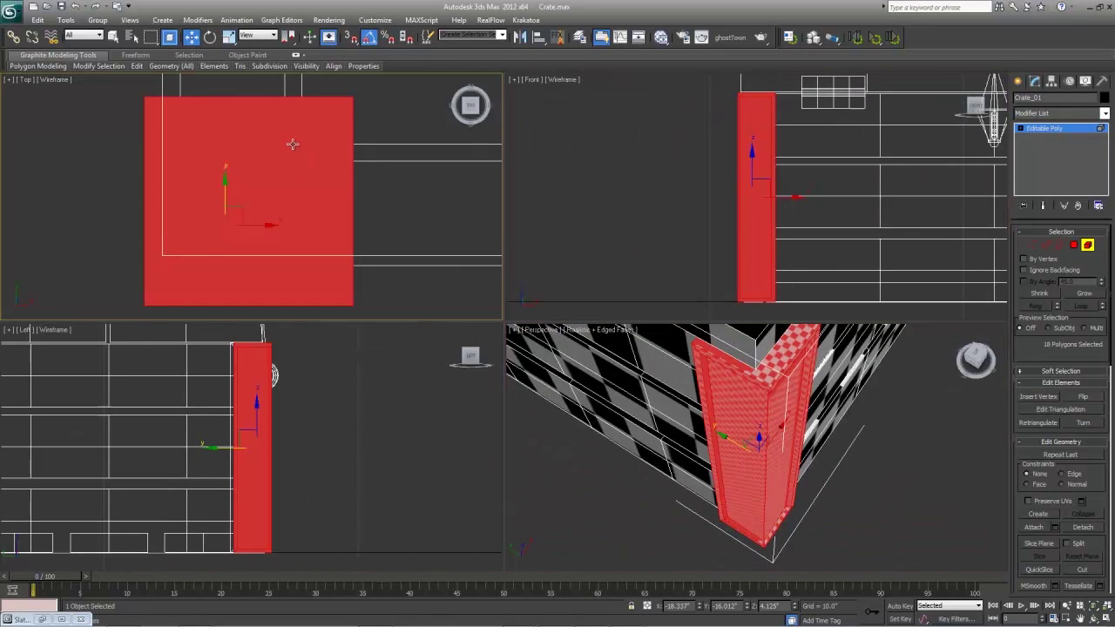
{"action": "left_click_drag", "start_coordinate": [233, 189], "coordinate": [233, 179]}
{"action": "key", "text": "alt+w"}
{"action": "scroll", "coordinate": [684, 335], "scroll_direction": "down", "scroll_amount": 5}
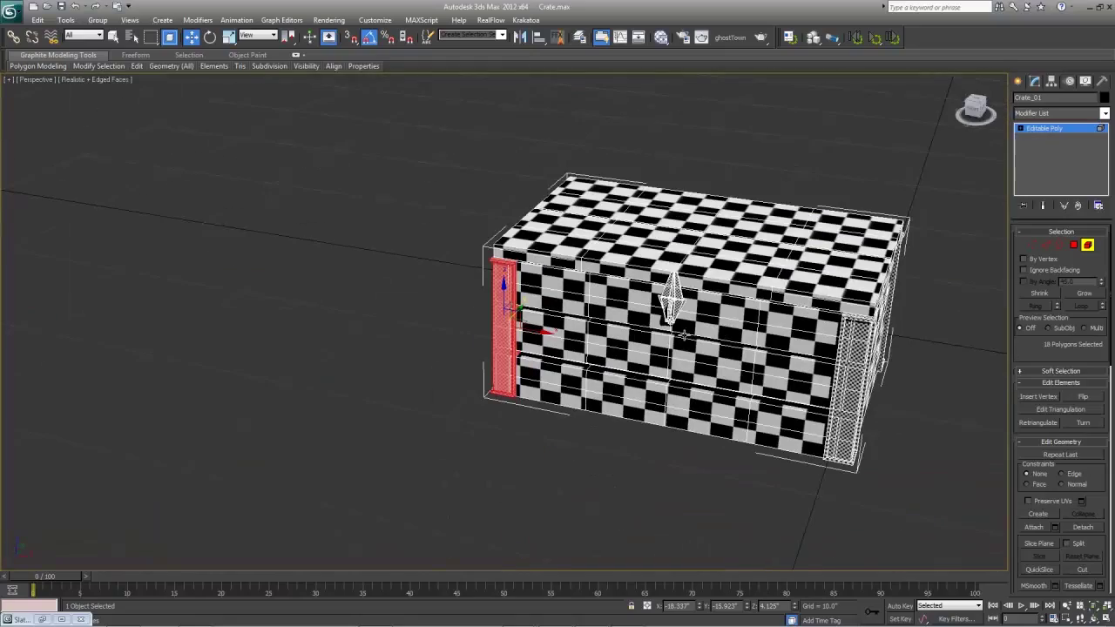
- Deselect the bracket, leave sub-object editing, and add an Unwrap UVW modifier to the whole crate with its UV editor open
{"action": "left_click", "coordinate": [763, 183]}
{"action": "middle_click_drag", "start_coordinate": [523, 365], "coordinate": [622, 375], "text": "alt"}
{"action": "middle_click_drag", "start_coordinate": [723, 398], "coordinate": [609, 374]}
{"action": "scroll", "coordinate": [609, 374], "scroll_direction": "up", "scroll_amount": 5}
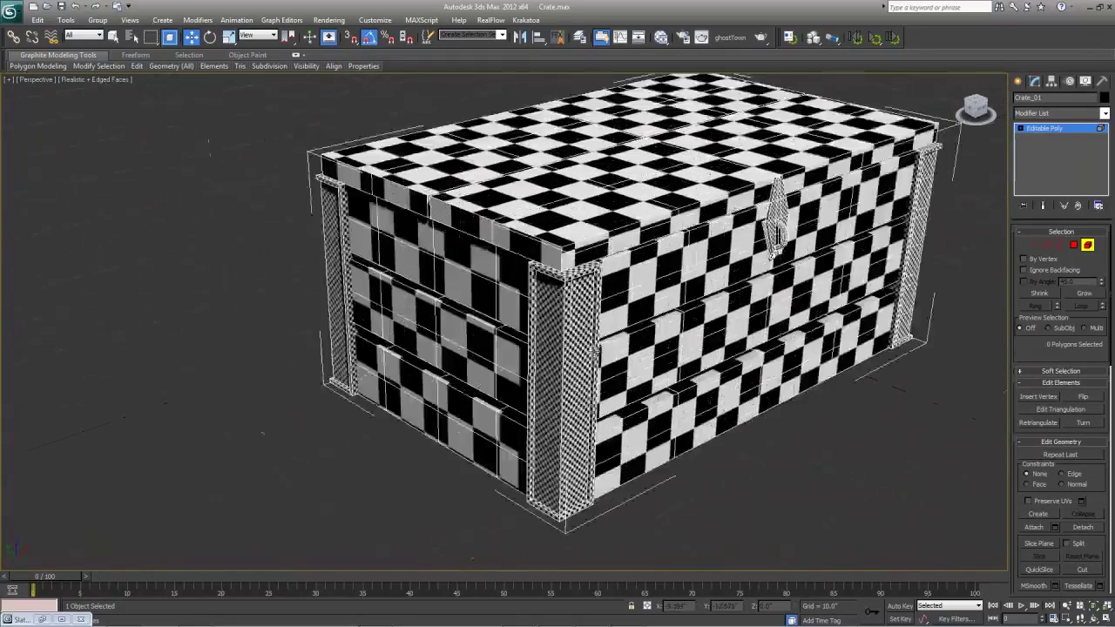
{"action": "middle_click_drag", "start_coordinate": [748, 436], "coordinate": [690, 389]}
{"action": "key", "text": "z"}
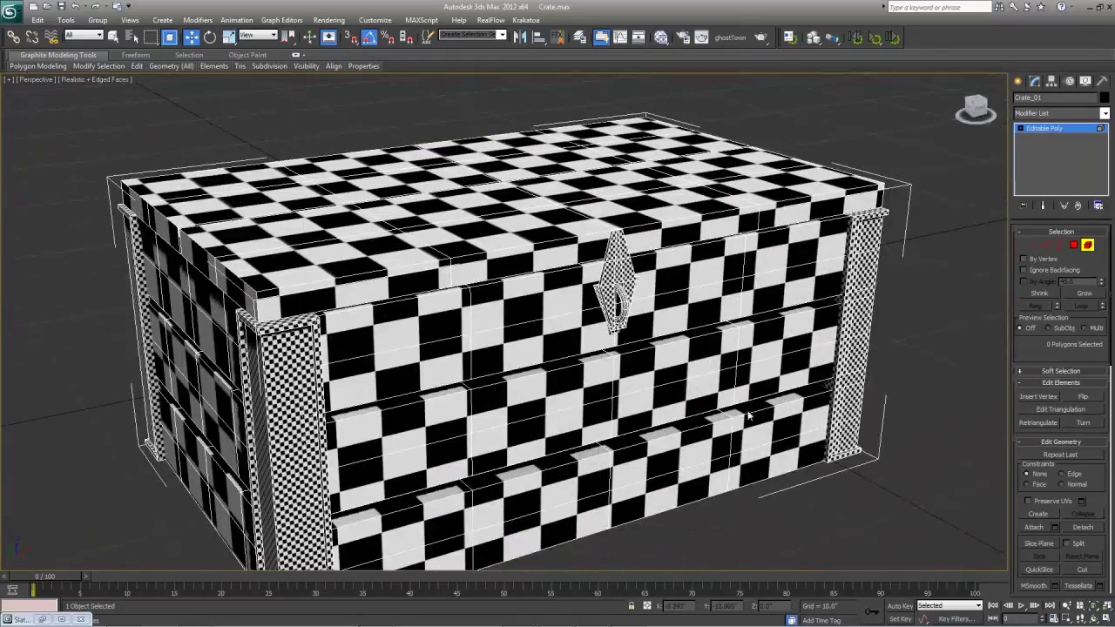
{"action": "left_click", "coordinate": [1063, 128]}
{"action": "left_click", "coordinate": [1058, 115]}
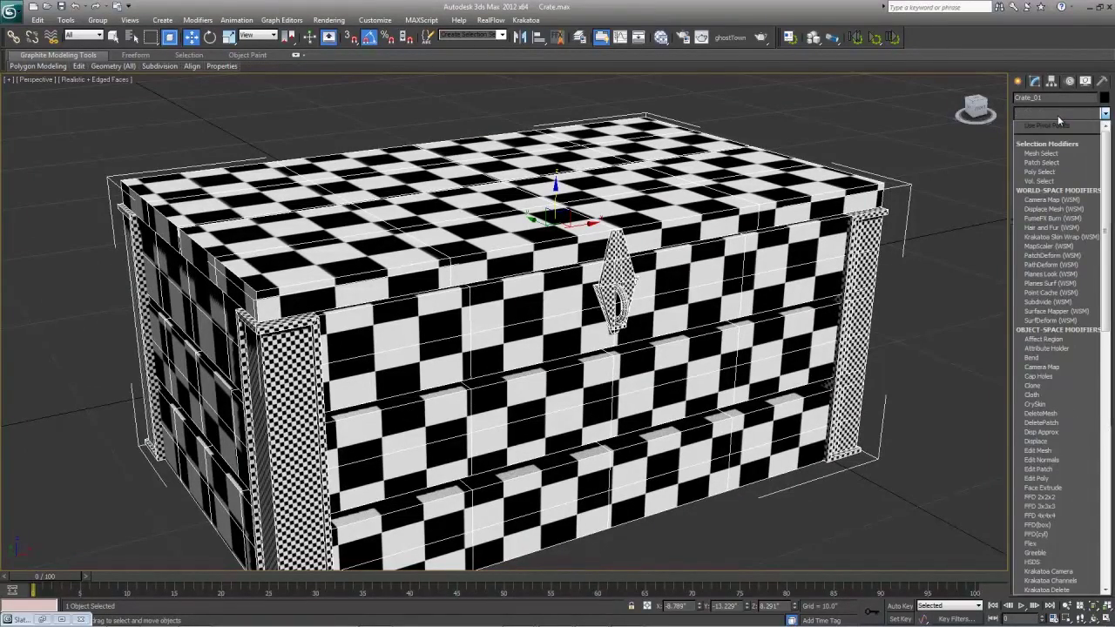
{"action": "key", "text": "u"}
{"action": "key", "text": "Return"}
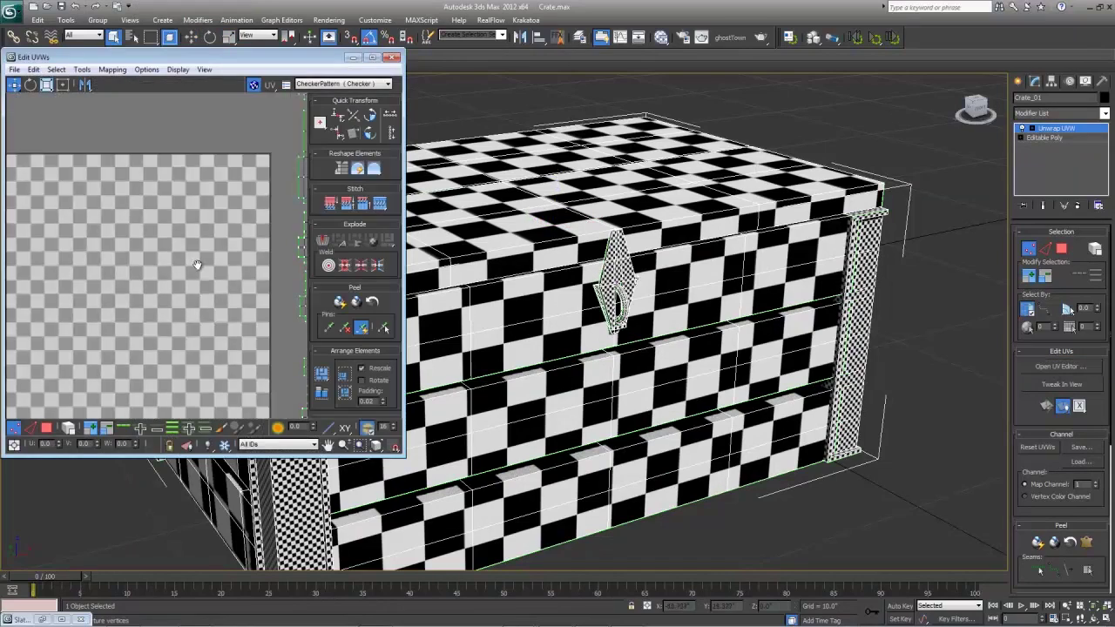
- Select one front corner bracket's complete UV shell and move it horizontally clear of the stacked bracket shells
{"action": "scroll", "coordinate": [199, 269], "scroll_direction": "down", "scroll_amount": 3}
{"action": "middle_click_drag", "start_coordinate": [225, 197], "coordinate": [223, 231]}
{"action": "scroll", "coordinate": [251, 228], "scroll_direction": "down", "scroll_amount": 1}
{"action": "key", "text": "3"}
{"action": "left_click_drag", "start_coordinate": [265, 230], "coordinate": [144, 101]}
{"action": "left_click", "coordinate": [196, 232]}
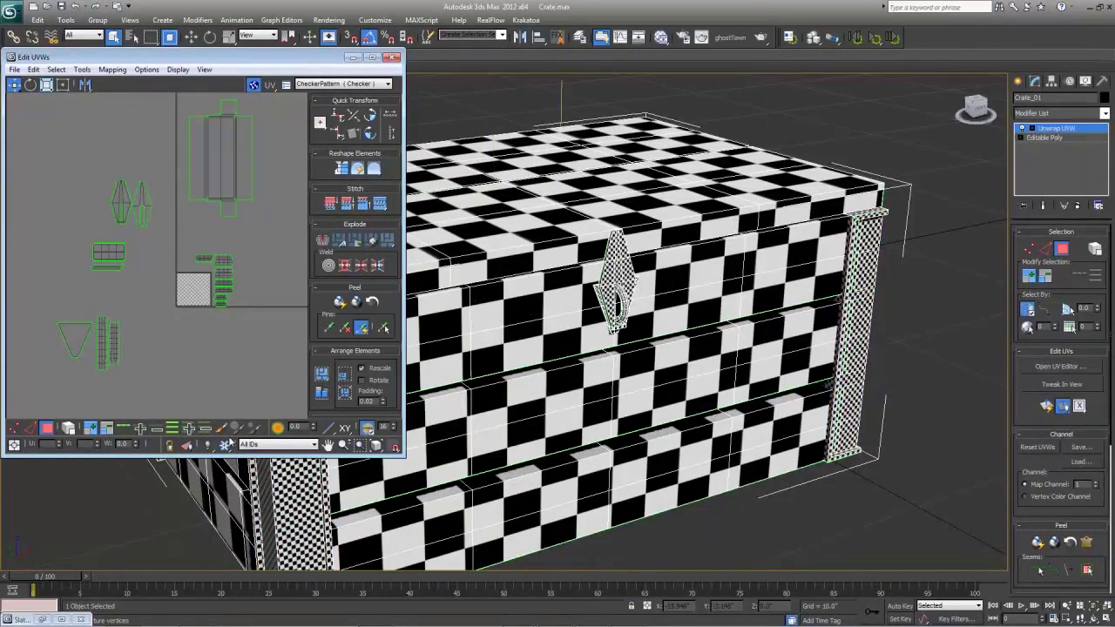
{"action": "left_click", "coordinate": [229, 156]}
{"action": "left_click", "coordinate": [1089, 567]}
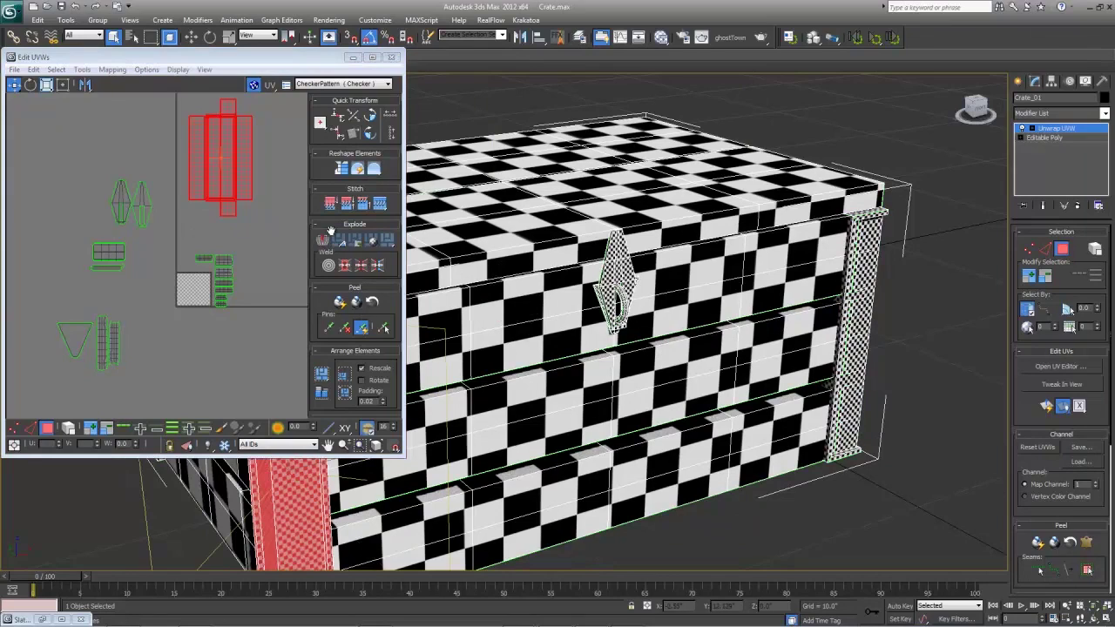
{"action": "middle_click_drag", "start_coordinate": [208, 170], "coordinate": [193, 207]}
{"action": "left_click_drag", "start_coordinate": [193, 207], "coordinate": [264, 208]}
- Select a rear corner bracket's complete UV shell from the crate model and move it exactly over the separated bracket shell
{"action": "middle_click_drag", "start_coordinate": [845, 291], "coordinate": [694, 323], "text": "alt"}
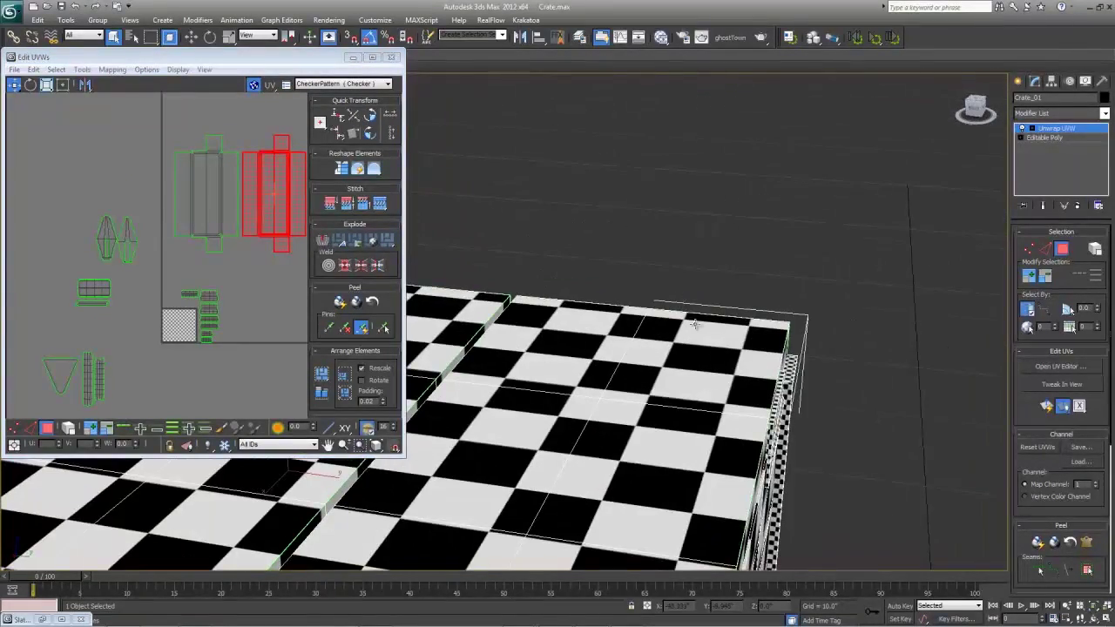
{"action": "middle_click_drag", "start_coordinate": [784, 305], "coordinate": [758, 147]}
{"action": "left_click", "coordinate": [590, 457]}
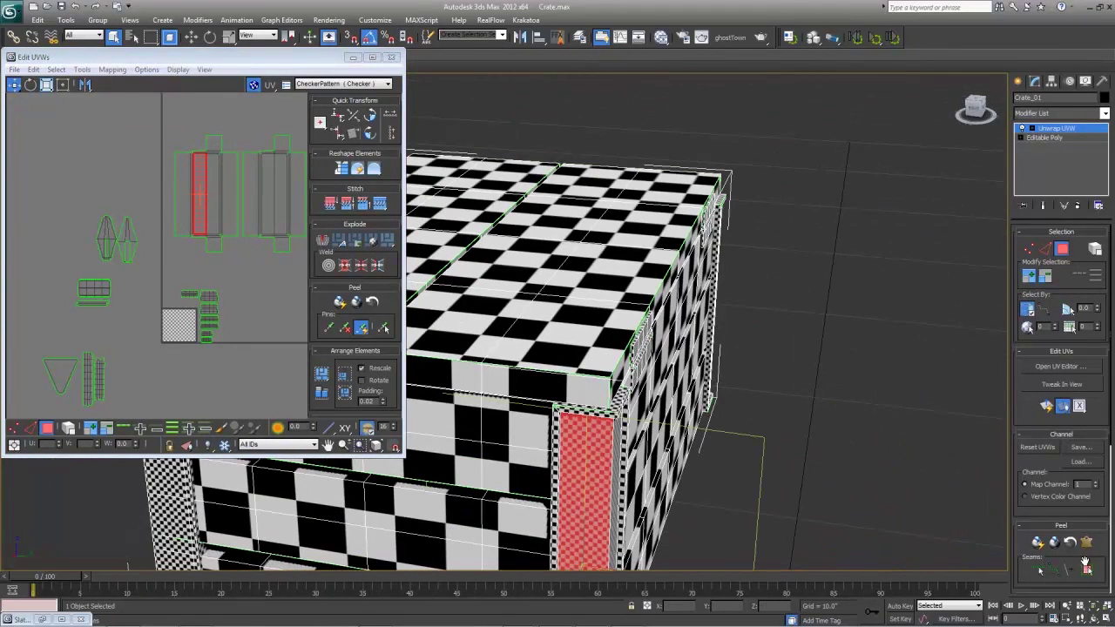
{"action": "left_click", "coordinate": [1086, 568]}
{"action": "scroll", "coordinate": [224, 229], "scroll_direction": "up", "scroll_amount": 2}
{"action": "middle_click_drag", "start_coordinate": [223, 228], "coordinate": [132, 246]}
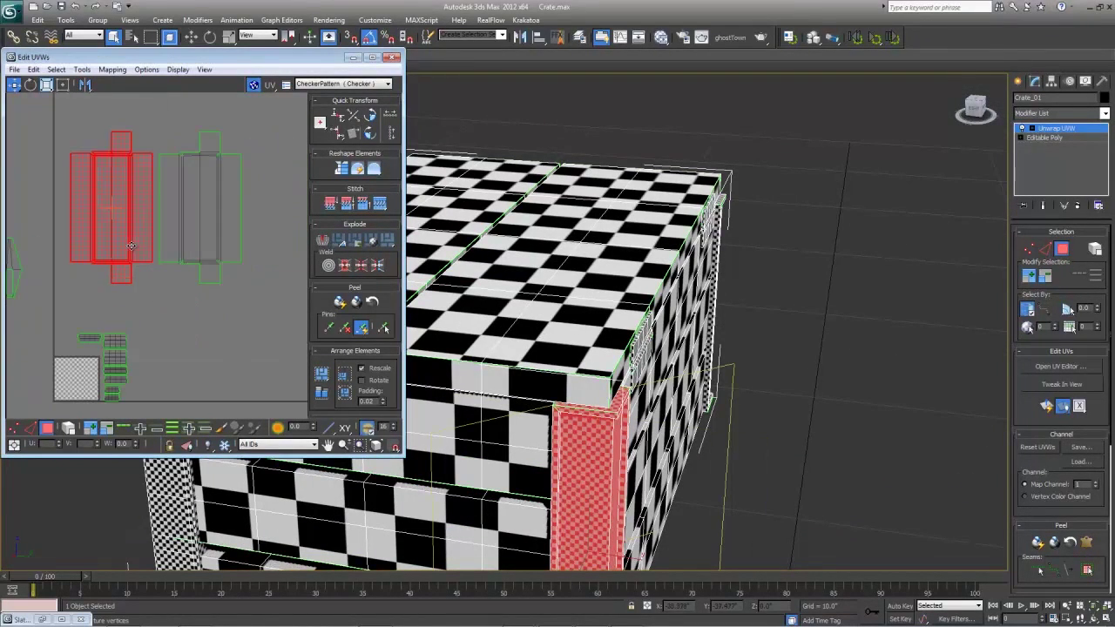
{"action": "left_click_drag", "start_coordinate": [130, 246], "coordinate": [206, 216]}
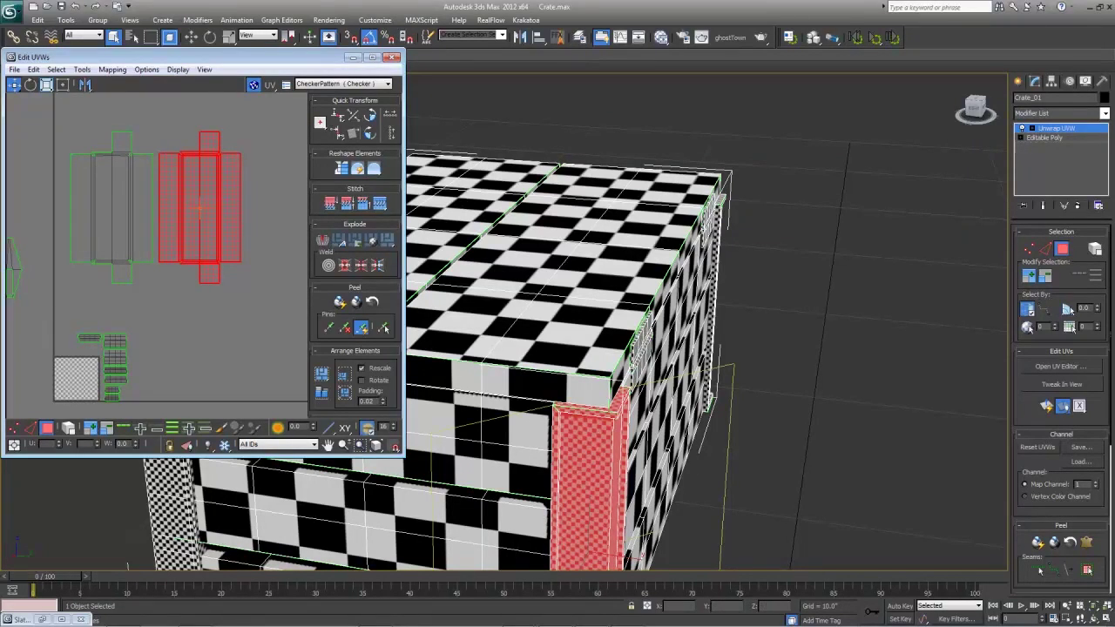
- Hide the checker background in the UV editor and arrange the editor and the main 3ds Max window side by side
{"action": "scroll", "coordinate": [186, 241], "scroll_direction": "down", "scroll_amount": 5}
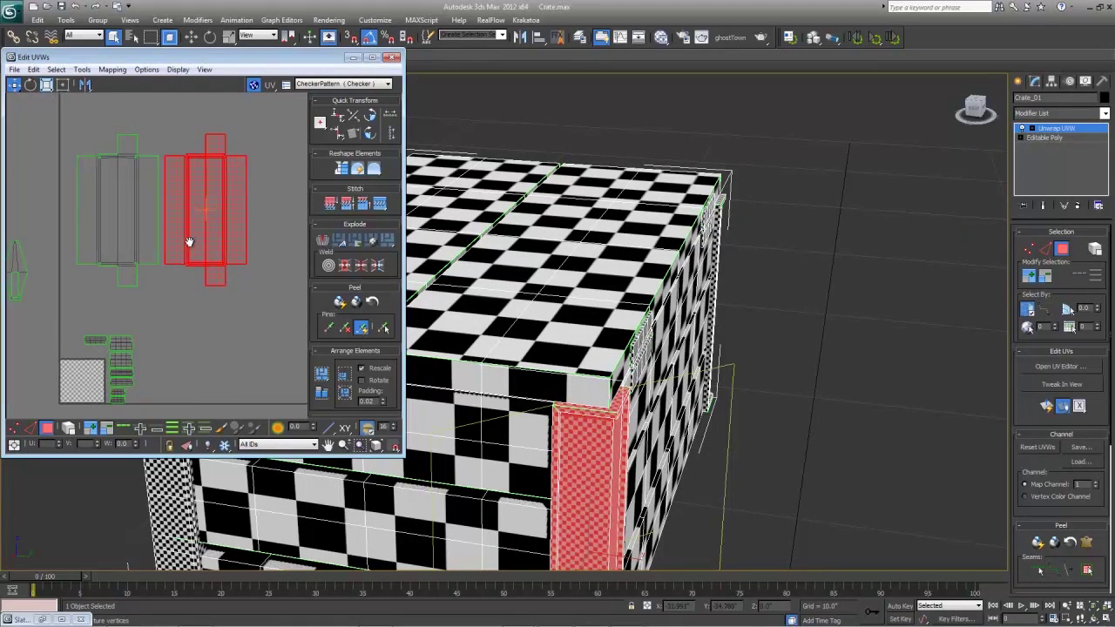
{"action": "scroll", "coordinate": [210, 291], "scroll_direction": "up", "scroll_amount": 4}
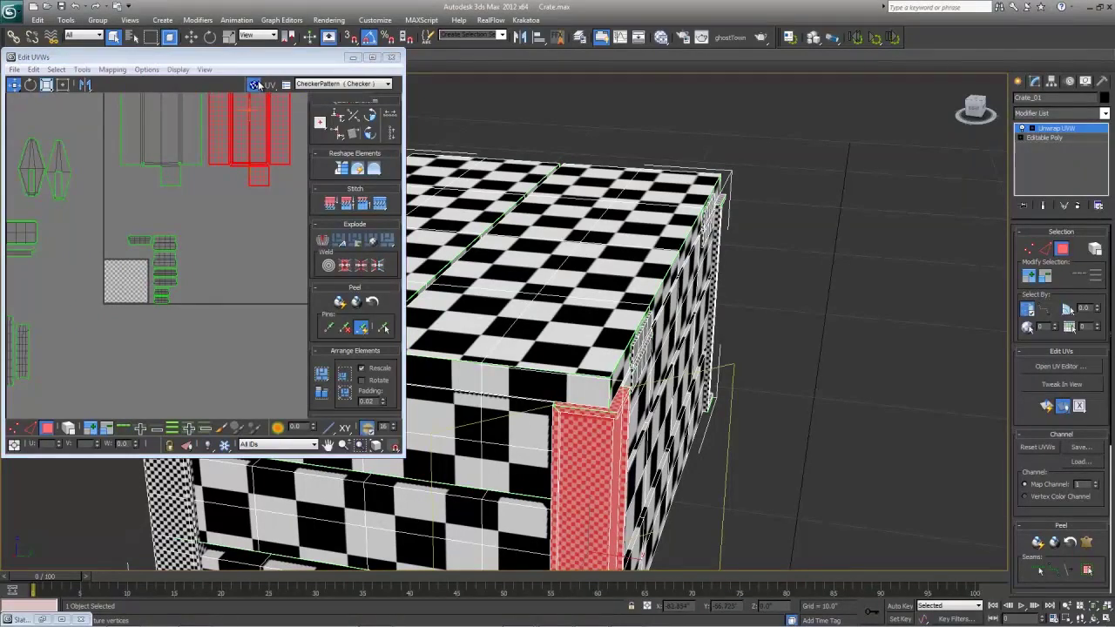
{"action": "left_click_drag", "start_coordinate": [181, 57], "coordinate": [315, 57]}
{"action": "left_click_drag", "start_coordinate": [418, 7], "coordinate": [716, 24]}
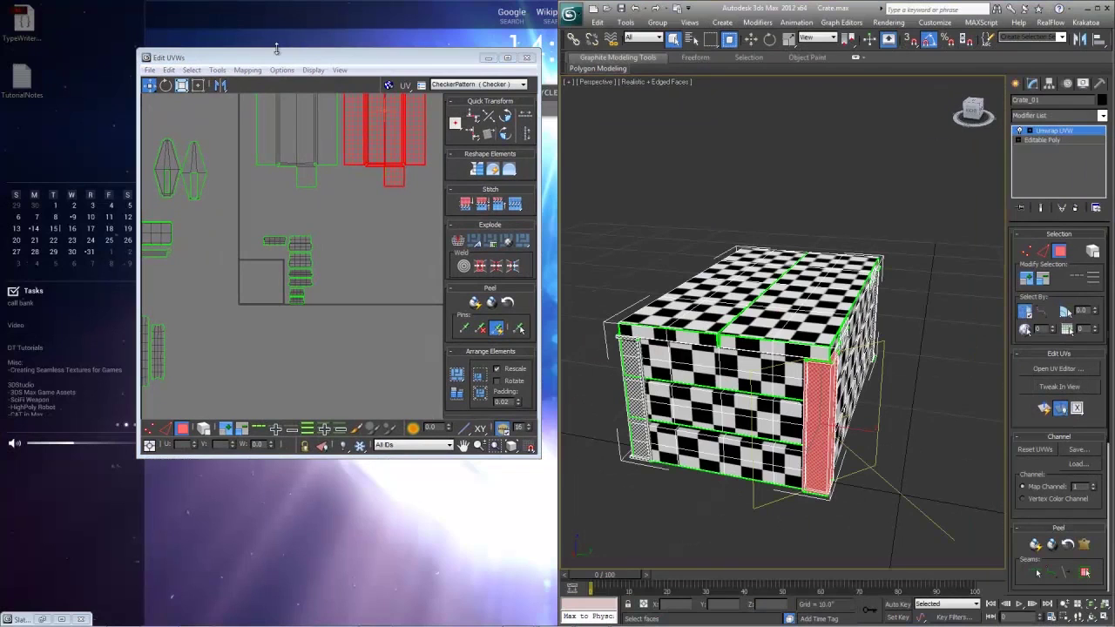
{"action": "left_click_drag", "start_coordinate": [290, 59], "coordinate": [384, 61]}
{"action": "key", "text": "super+Left"}
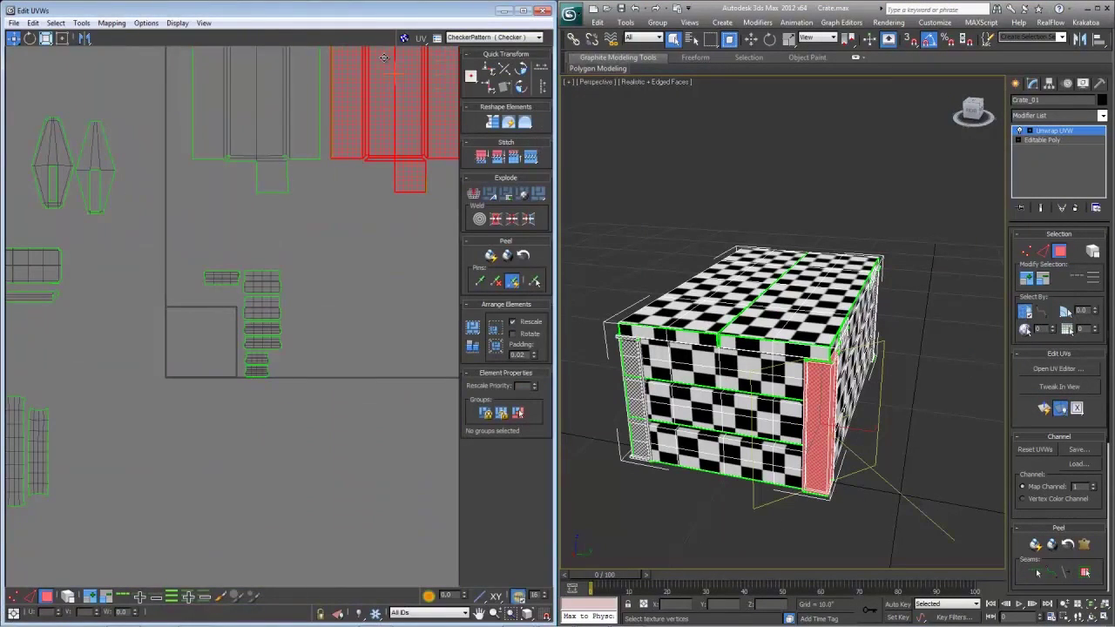
- Select the bracket shells and the small shell groups in turn to examine which crate parts they belong to
{"action": "scroll", "coordinate": [250, 281], "scroll_direction": "down", "scroll_amount": 1}
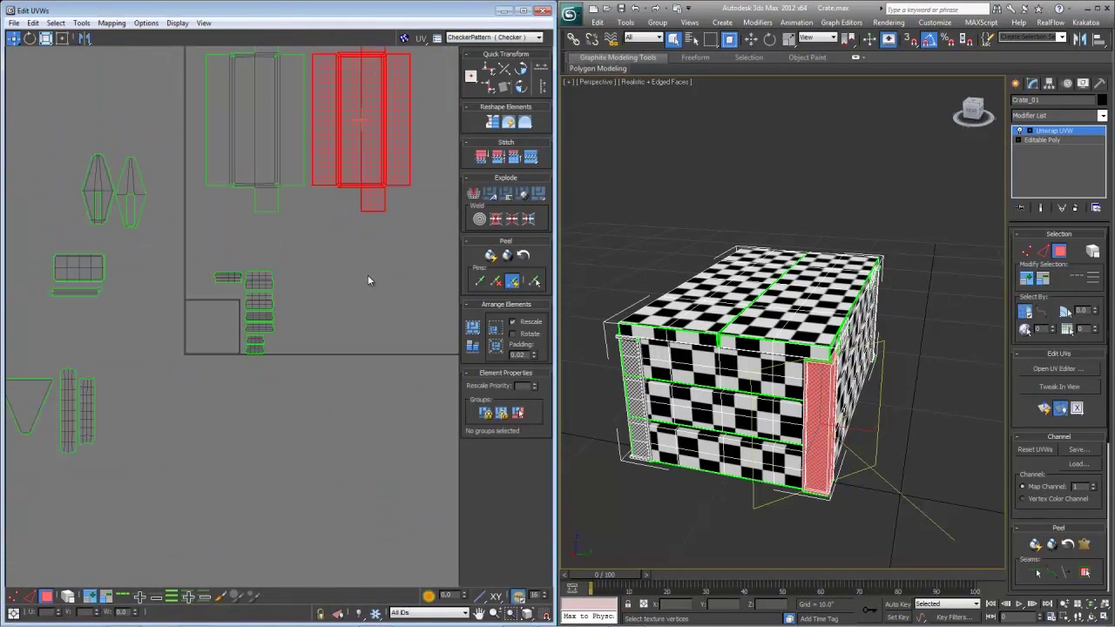
{"action": "scroll", "coordinate": [283, 297], "scroll_direction": "down", "scroll_amount": 2}
{"action": "scroll", "coordinate": [356, 183], "scroll_direction": "down", "scroll_amount": 2}
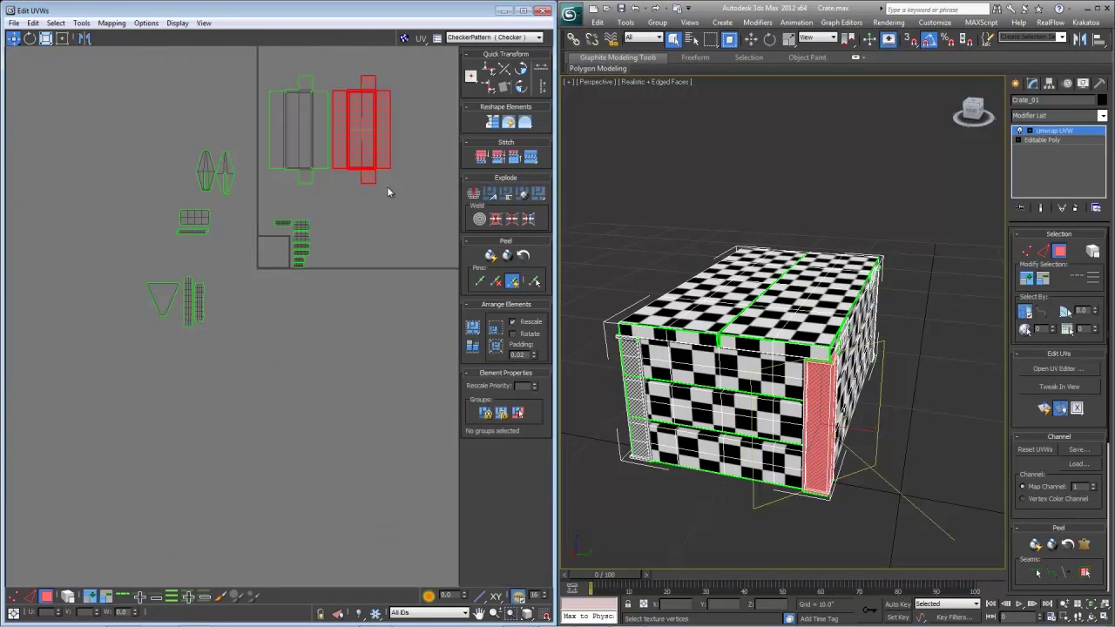
{"action": "left_click_drag", "start_coordinate": [265, 87], "coordinate": [251, 58], "text": "ctrl"}
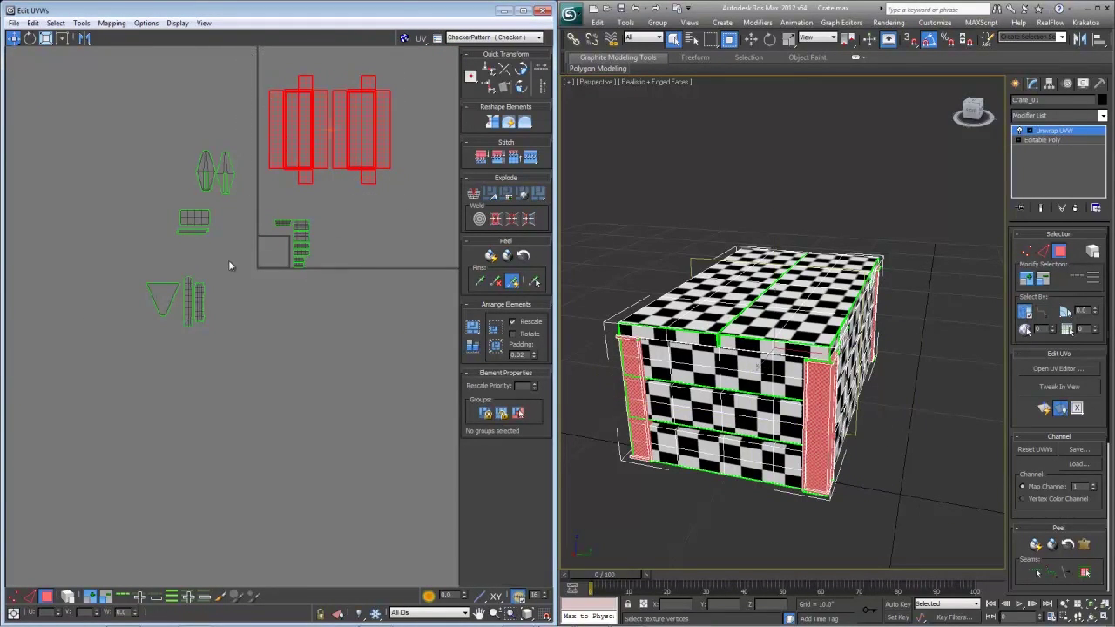
{"action": "left_click_drag", "start_coordinate": [128, 272], "coordinate": [217, 349]}
{"action": "scroll", "coordinate": [219, 352], "scroll_direction": "up", "scroll_amount": 2}
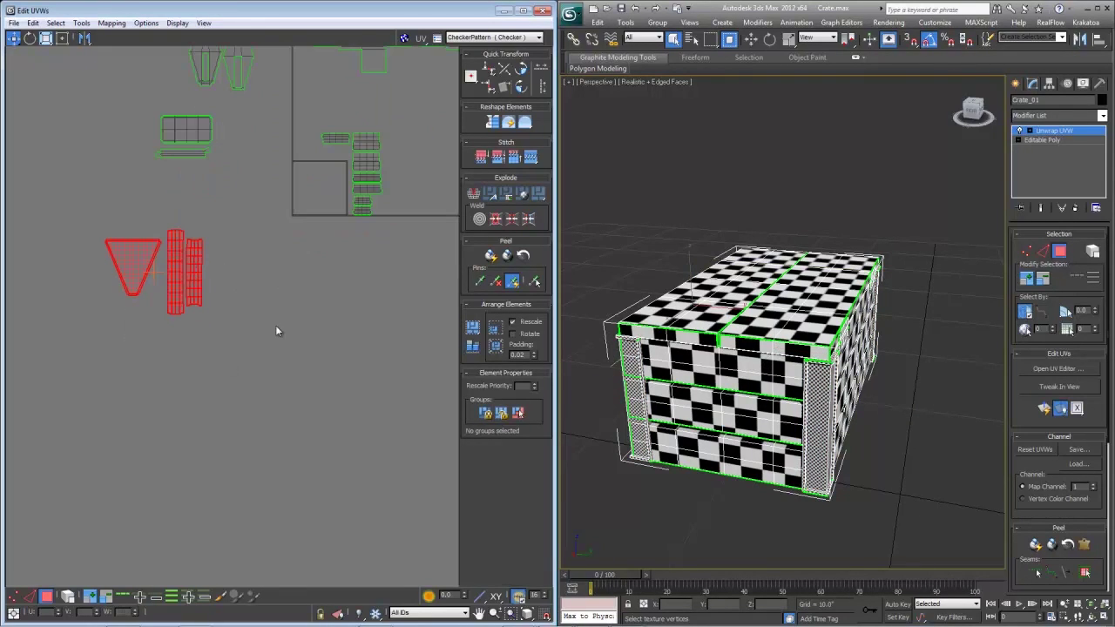
{"action": "left_click_drag", "start_coordinate": [38, 210], "coordinate": [166, 313]}
{"action": "middle_click_drag", "start_coordinate": [751, 352], "coordinate": [889, 358], "text": "alt"}
{"action": "scroll", "coordinate": [785, 323], "scroll_direction": "up", "scroll_amount": 3}
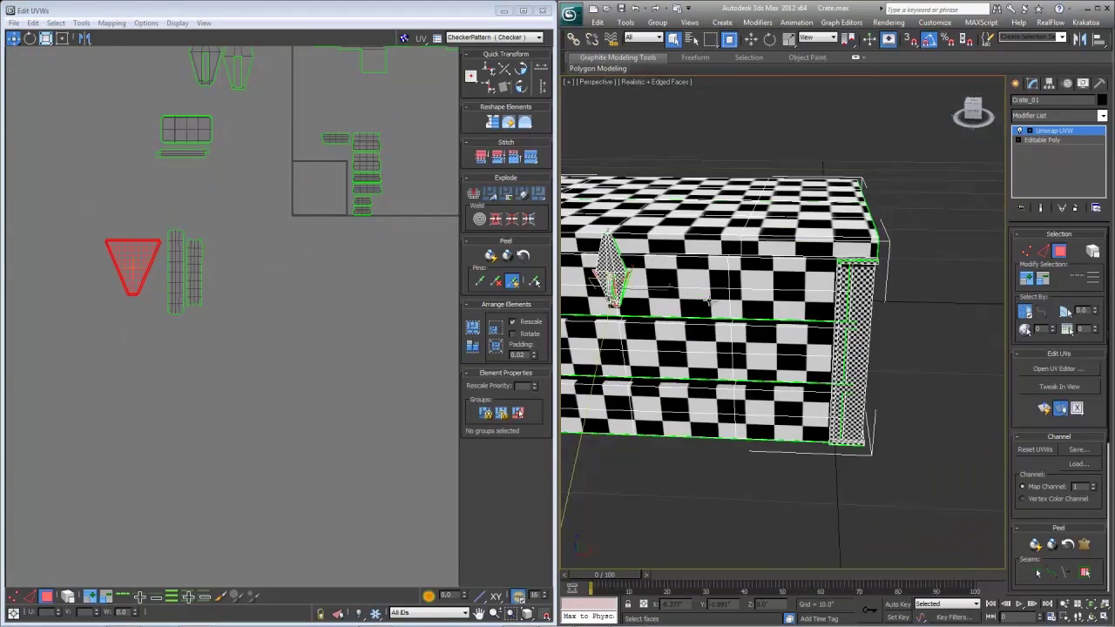
{"action": "middle_click_drag", "start_coordinate": [605, 270], "coordinate": [835, 282]}
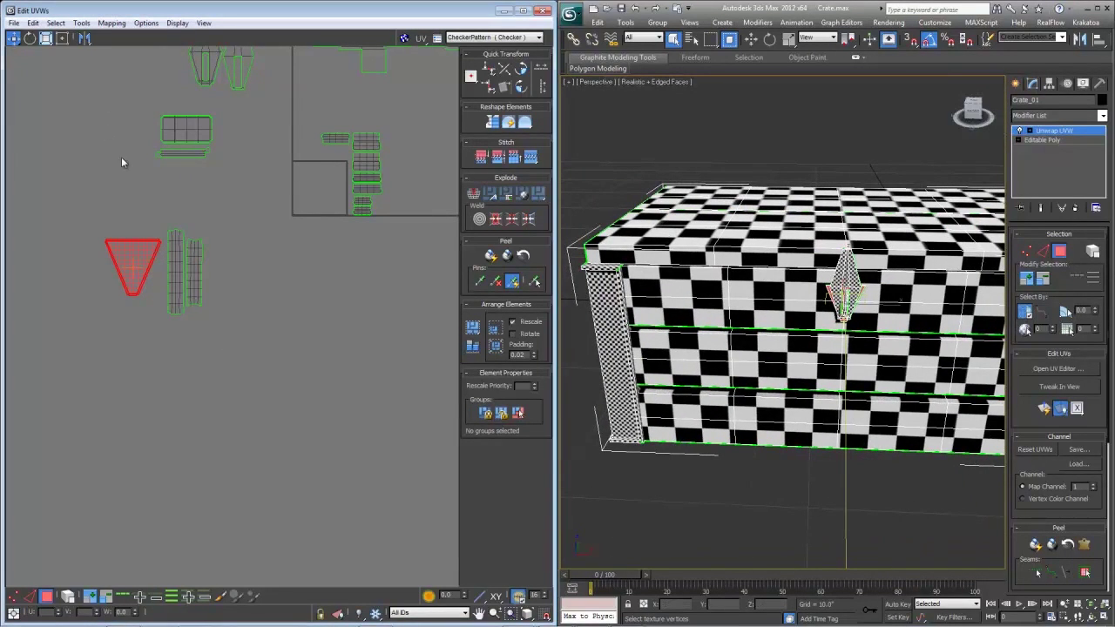
- Add all the latch and hinge shells lying outside the UV square to the selection
{"action": "left_click_drag", "start_coordinate": [241, 181], "coordinate": [242, 181], "text": "ctrl"}
{"action": "middle_click_drag", "start_coordinate": [181, 181], "coordinate": [183, 283]}
{"action": "middle_click_drag", "start_coordinate": [811, 435], "coordinate": [579, 393], "text": "alt"}
{"action": "middle_click_drag", "start_coordinate": [305, 264], "coordinate": [318, 269]}
{"action": "left_click_drag", "start_coordinate": [171, 440], "coordinate": [170, 436], "text": "ctrl"}
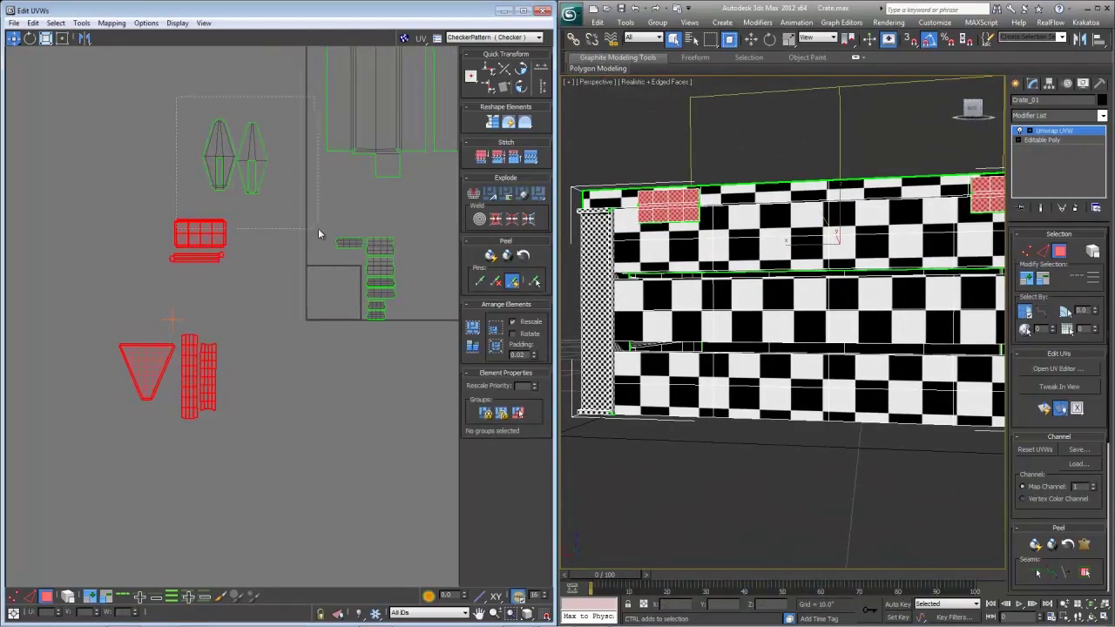
{"action": "left_click_drag", "start_coordinate": [319, 231], "coordinate": [318, 230], "text": "ctrl"}
{"action": "middle_click_drag", "start_coordinate": [756, 293], "coordinate": [723, 311], "text": "alt"}
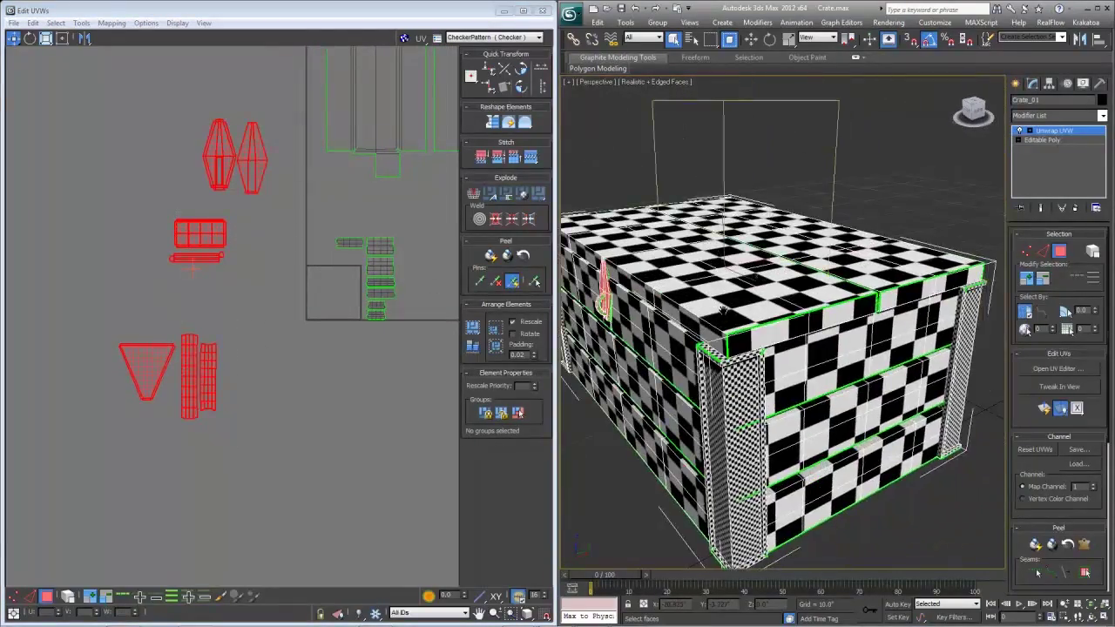
- Pack the selected latch and hinge UV shells using Recursive Packing
{"action": "left_click", "coordinate": [253, 5]}
{"action": "left_click", "coordinate": [81, 23]}
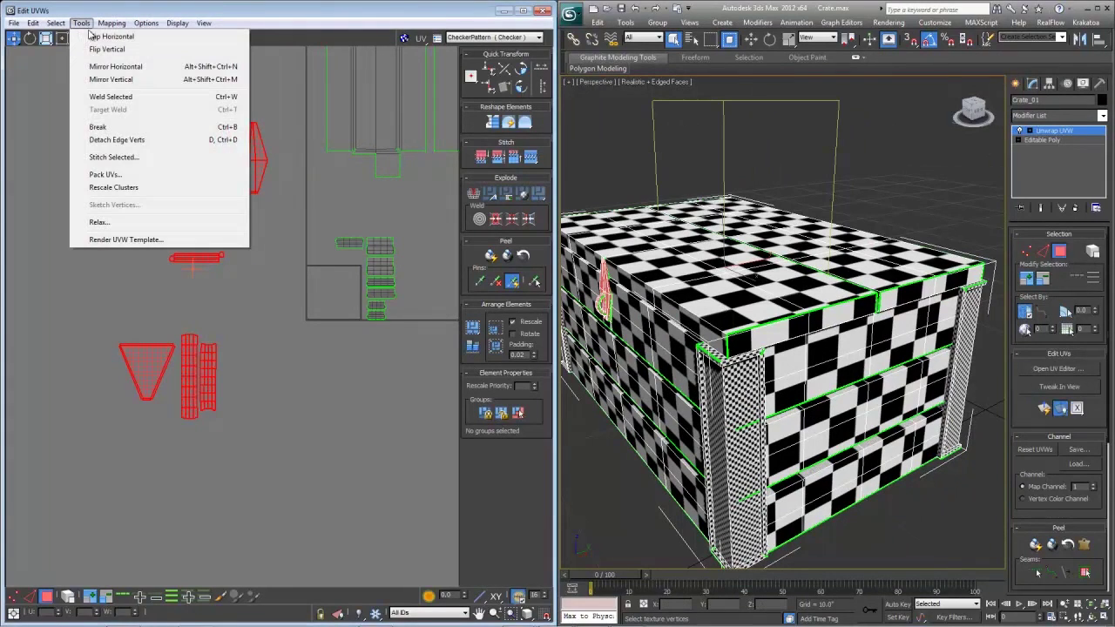
{"action": "left_click", "coordinate": [127, 172]}
{"action": "left_click", "coordinate": [52, 71]}
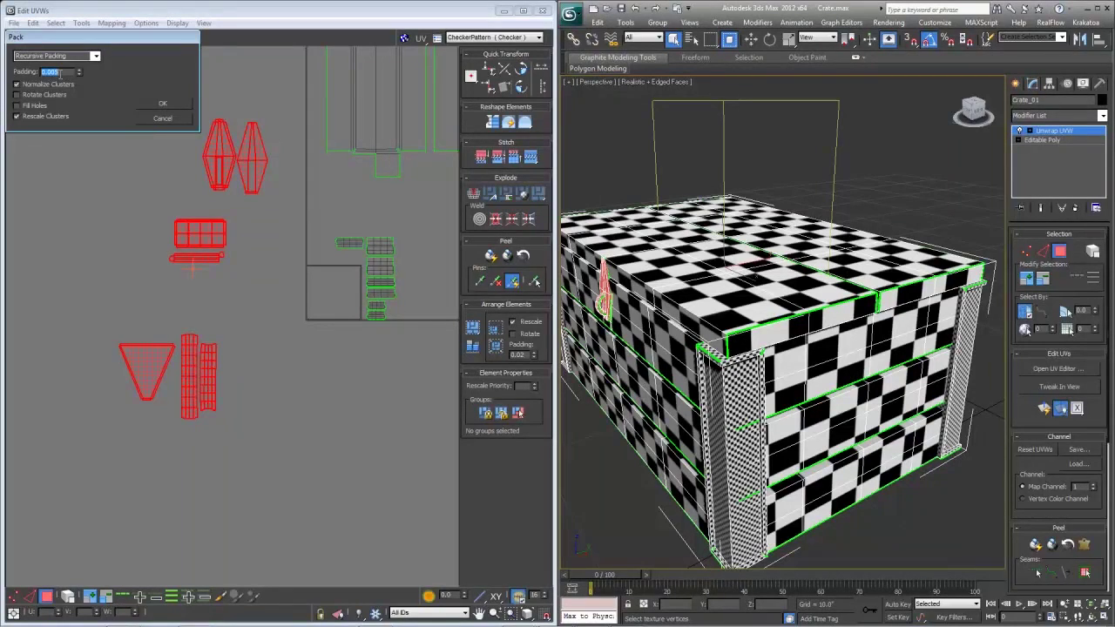
{"action": "left_click", "coordinate": [165, 104]}
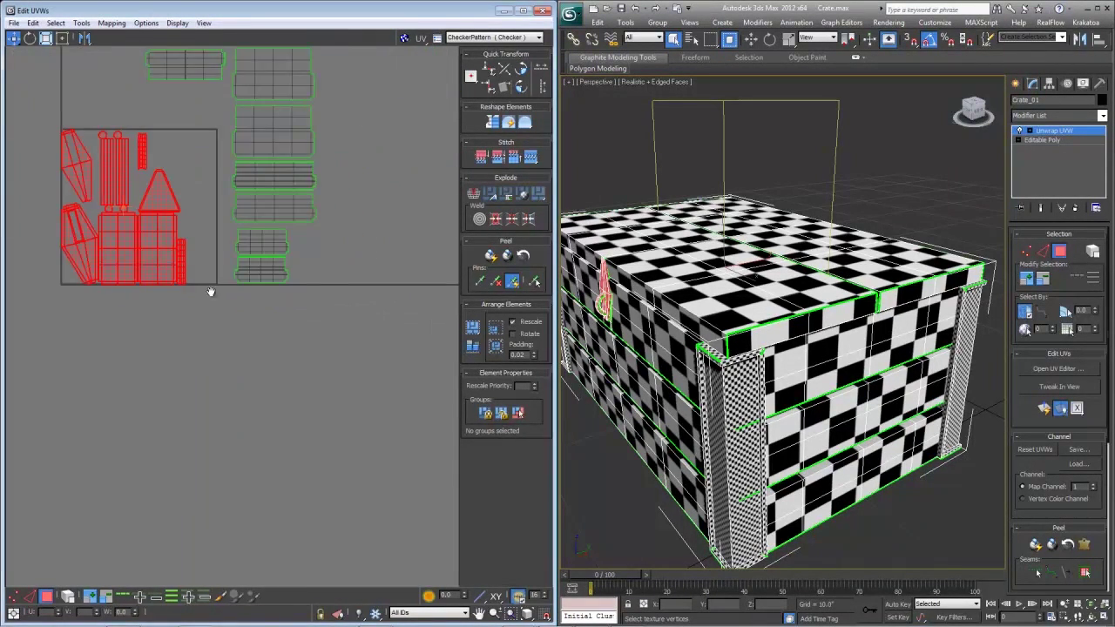
- Move the packed latch and hinge shells horizontally out of the UV square and deselect them
{"action": "left_click_drag", "start_coordinate": [263, 251], "coordinate": [73, 251], "text": "shift"}
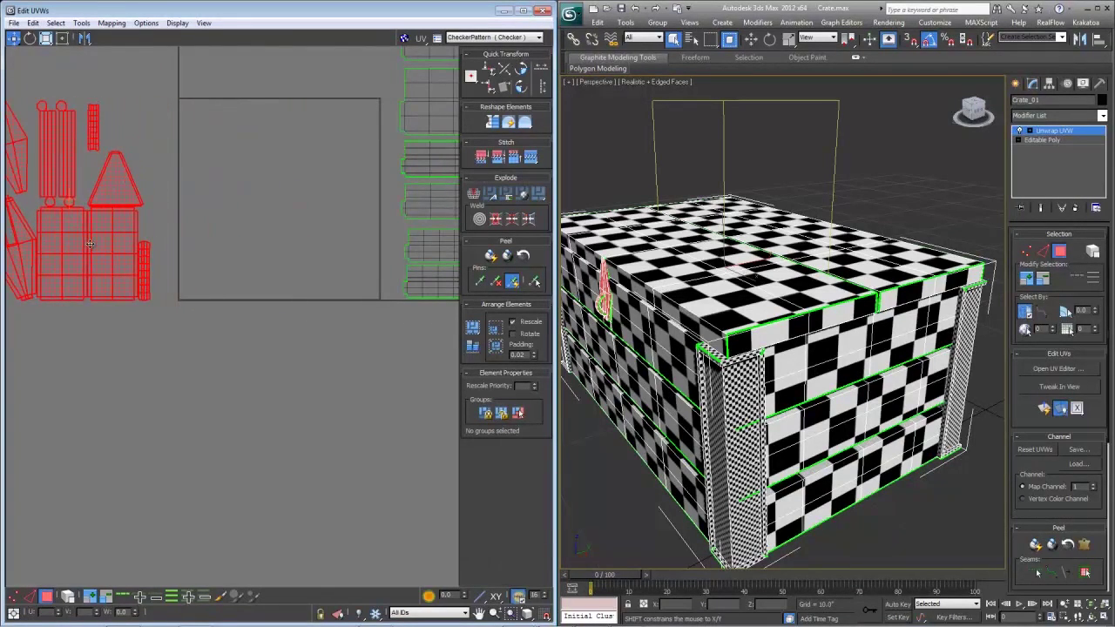
{"action": "middle_click_drag", "start_coordinate": [146, 250], "coordinate": [370, 263]}
{"action": "scroll", "coordinate": [302, 261], "scroll_direction": "up", "scroll_amount": 2}
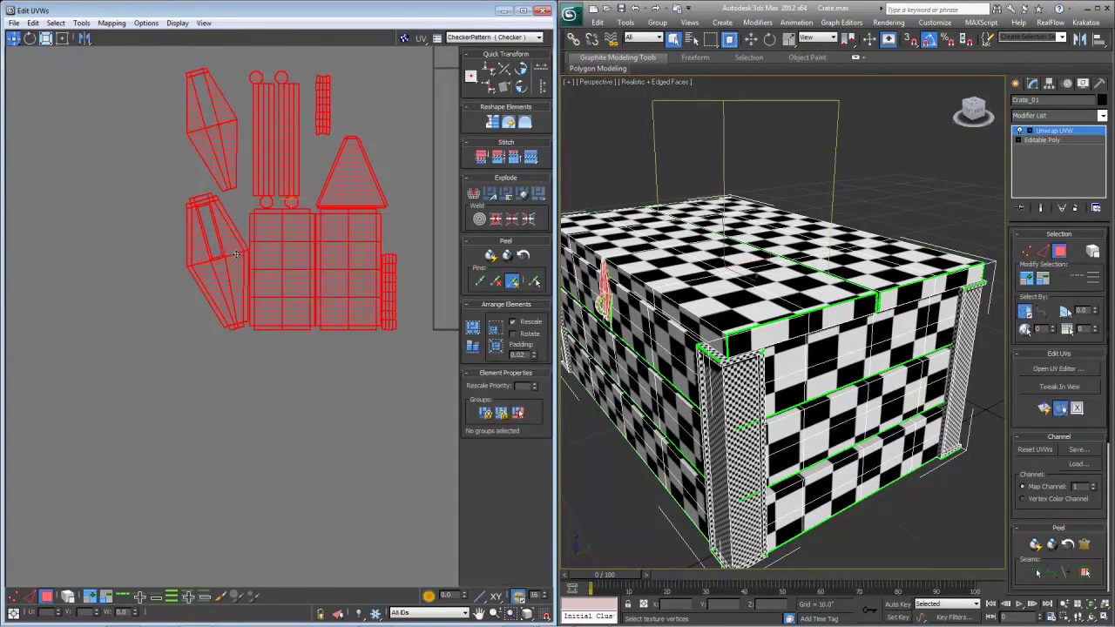
{"action": "scroll", "coordinate": [322, 376], "scroll_direction": "up", "scroll_amount": 2}
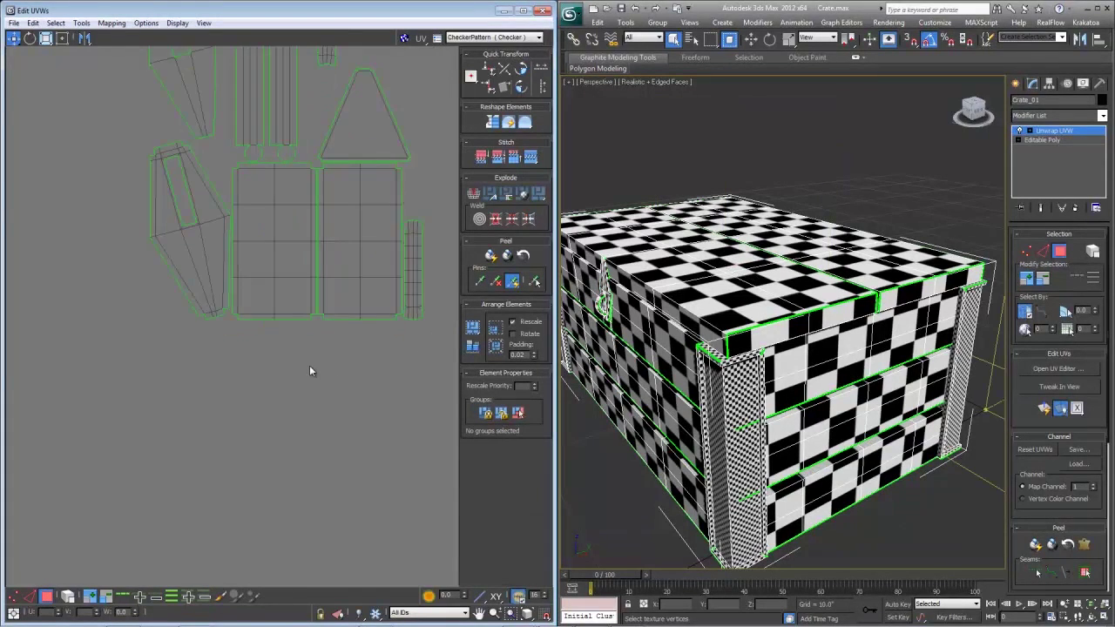
- Move the small ribbed strip shell beside the matching strip next to the rectangular hinge plates, and select both strips
{"action": "scroll", "coordinate": [309, 365], "scroll_direction": "down", "scroll_amount": 3}
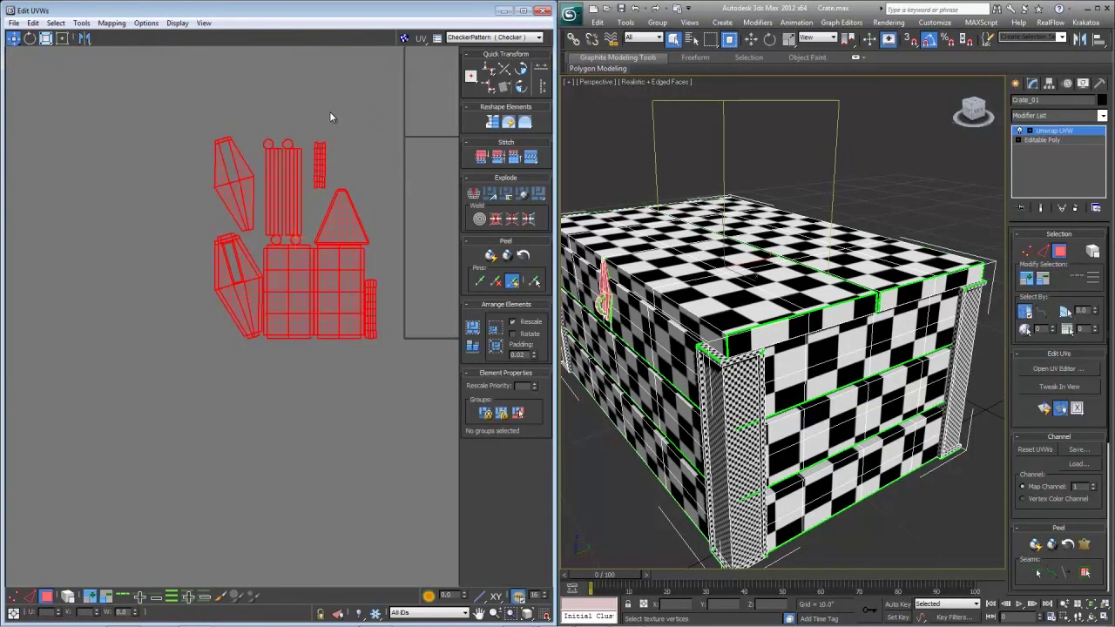
{"action": "left_click", "coordinate": [321, 173]}
{"action": "left_click_drag", "start_coordinate": [321, 174], "coordinate": [382, 321]}
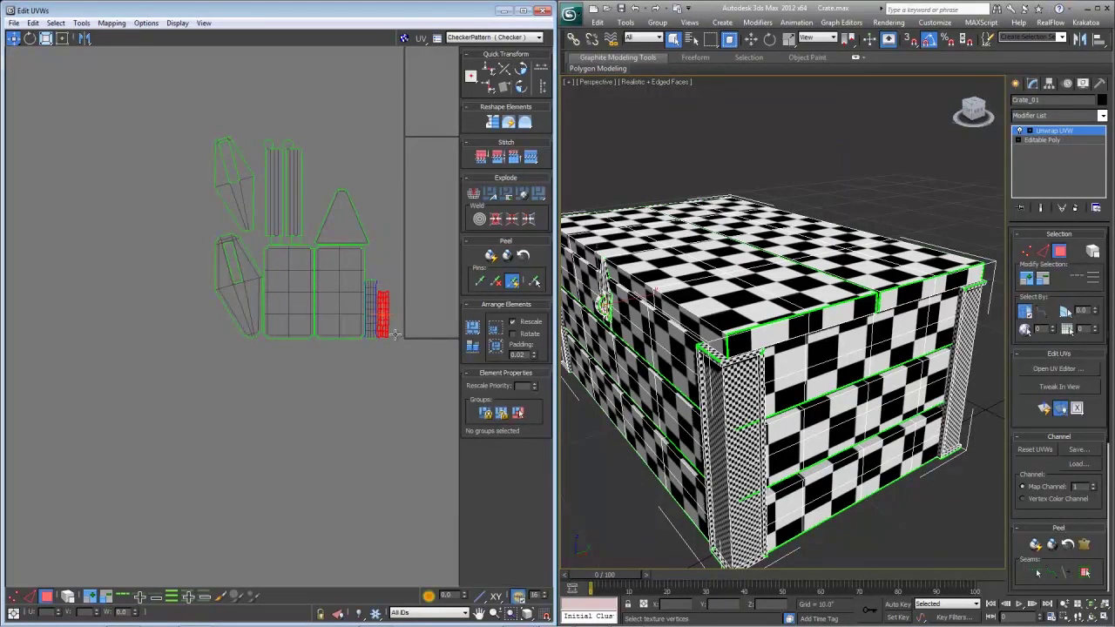
{"action": "left_click_drag", "start_coordinate": [357, 281], "coordinate": [357, 280]}
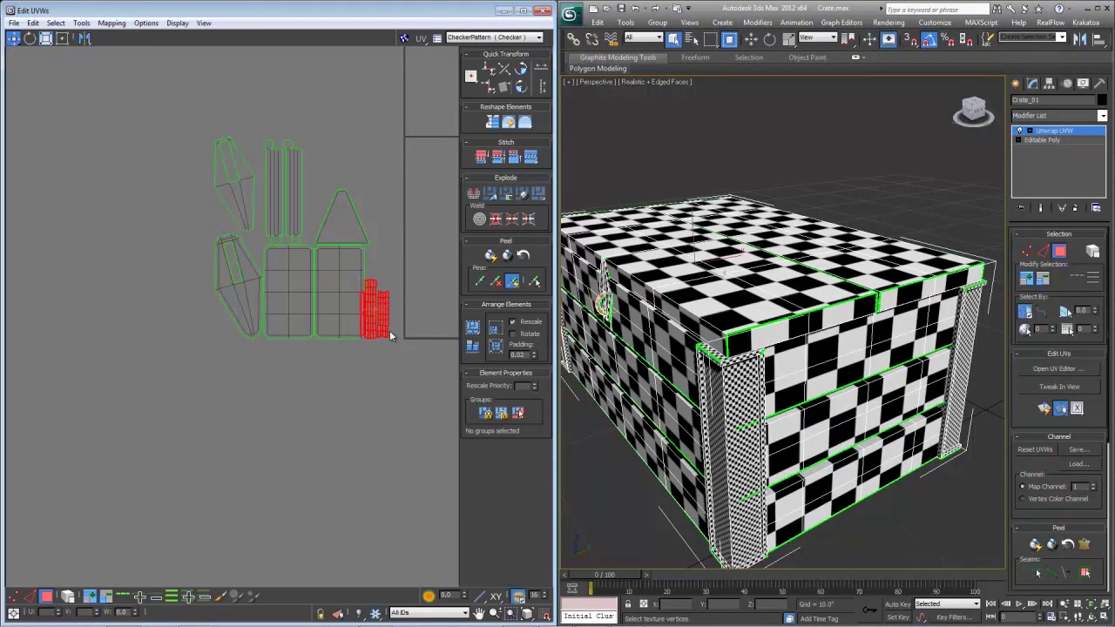
{"action": "scroll", "coordinate": [408, 344], "scroll_direction": "up", "scroll_amount": 3}
{"action": "left_click_drag", "start_coordinate": [396, 373], "coordinate": [319, 208]}
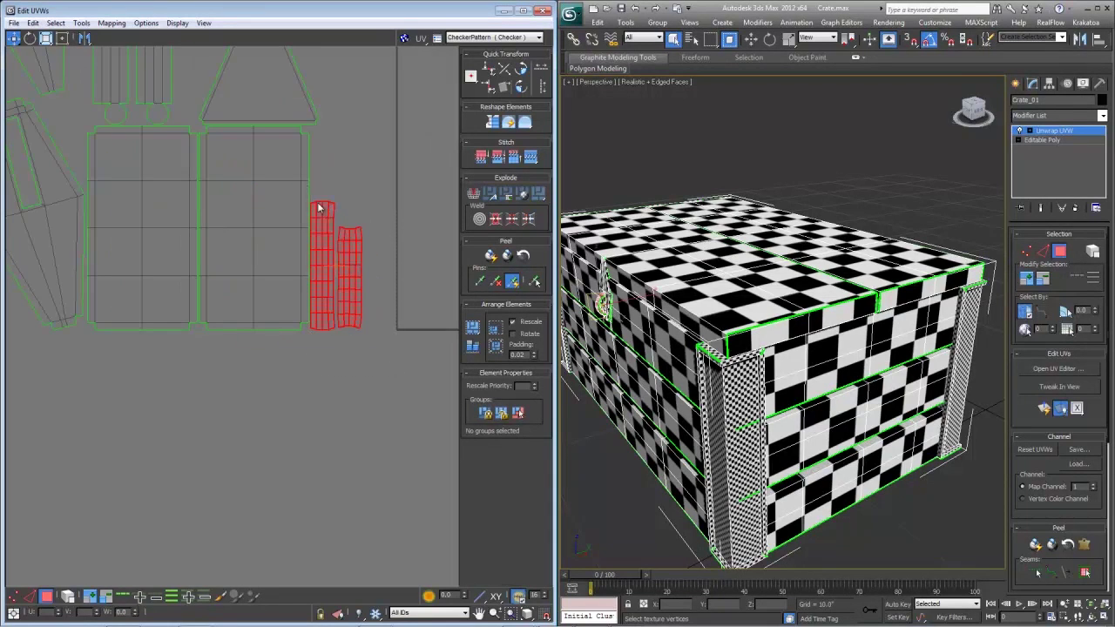
- Select the whole shell of one rectangular hinge plate and stack it exactly over its twin
{"action": "left_click", "coordinate": [229, 299]}
{"action": "middle_click_drag", "start_coordinate": [766, 366], "coordinate": [815, 339], "text": "alt"}
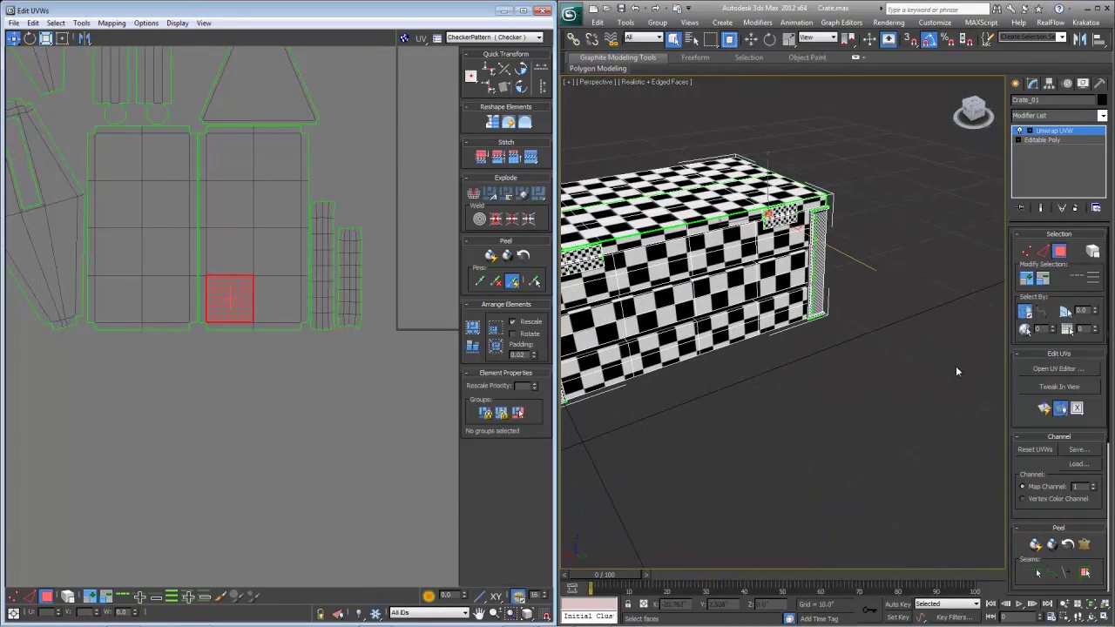
{"action": "left_click", "coordinate": [1088, 570]}
{"action": "middle_click_drag", "start_coordinate": [301, 266], "coordinate": [314, 324]}
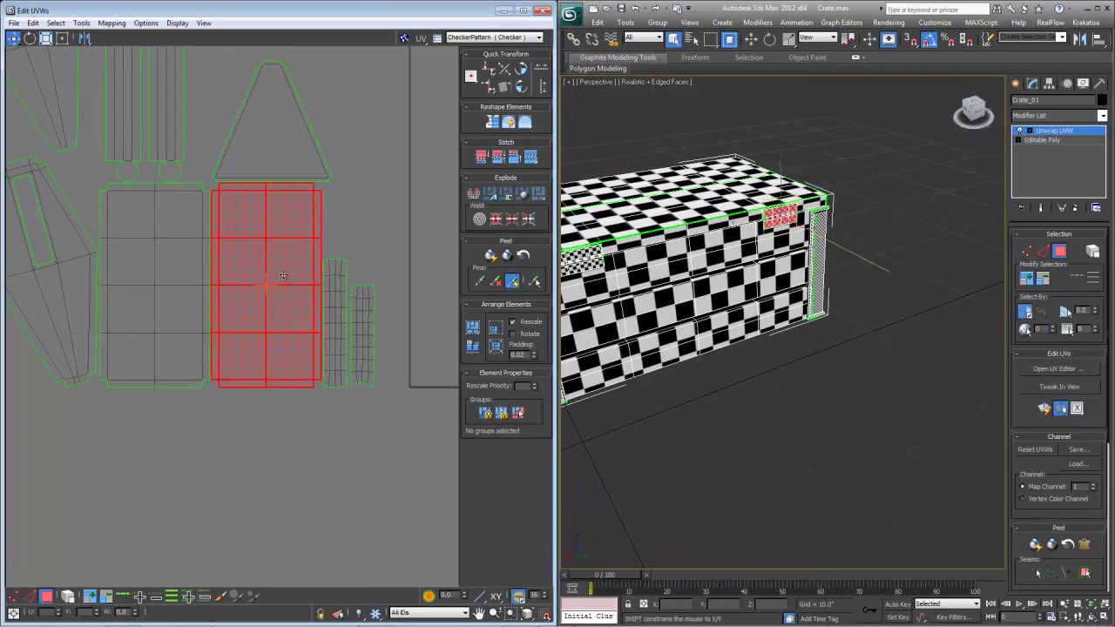
{"action": "left_click_drag", "start_coordinate": [284, 273], "coordinate": [175, 273]}
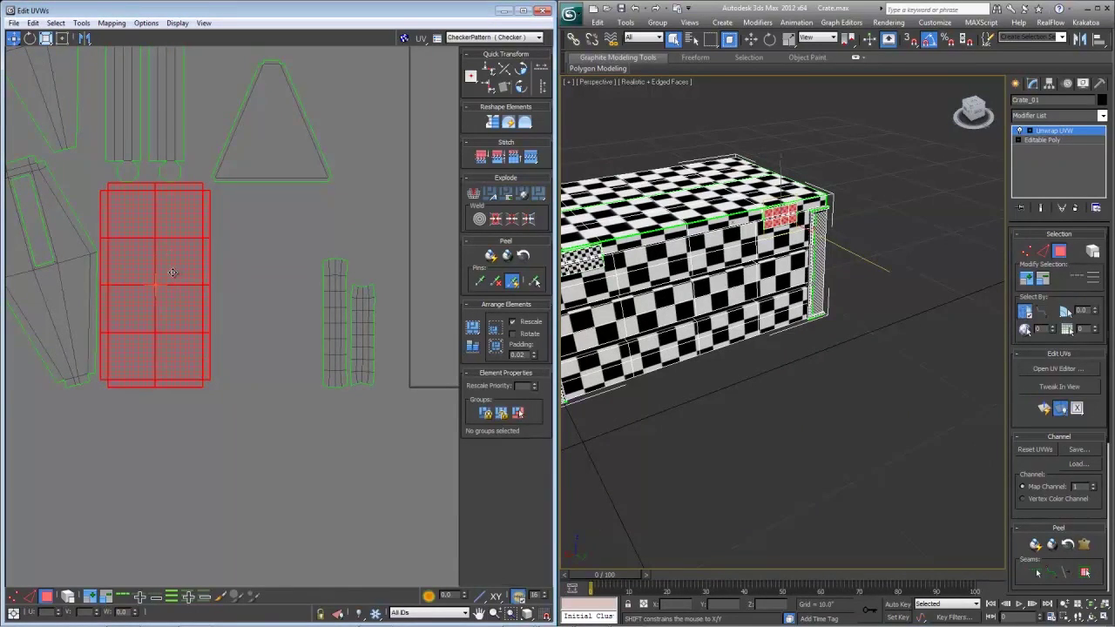
- Select the second long hinge-pin shell with its round end caps and stack it over the matching pin shells
{"action": "middle_click_drag", "start_coordinate": [168, 153], "coordinate": [262, 317]}
{"action": "left_click_drag", "start_coordinate": [288, 101], "coordinate": [241, 346]}
{"action": "left_click_drag", "start_coordinate": [272, 284], "coordinate": [239, 284]}
{"action": "key", "text": "ctrl+z"}
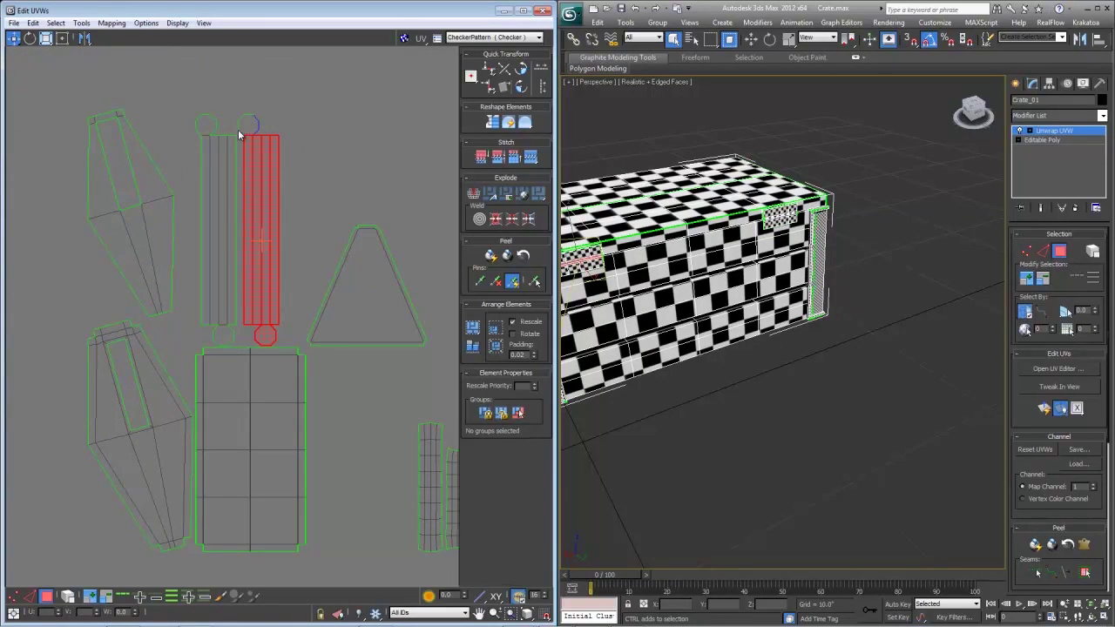
{"action": "left_click_drag", "start_coordinate": [276, 199], "coordinate": [233, 199]}
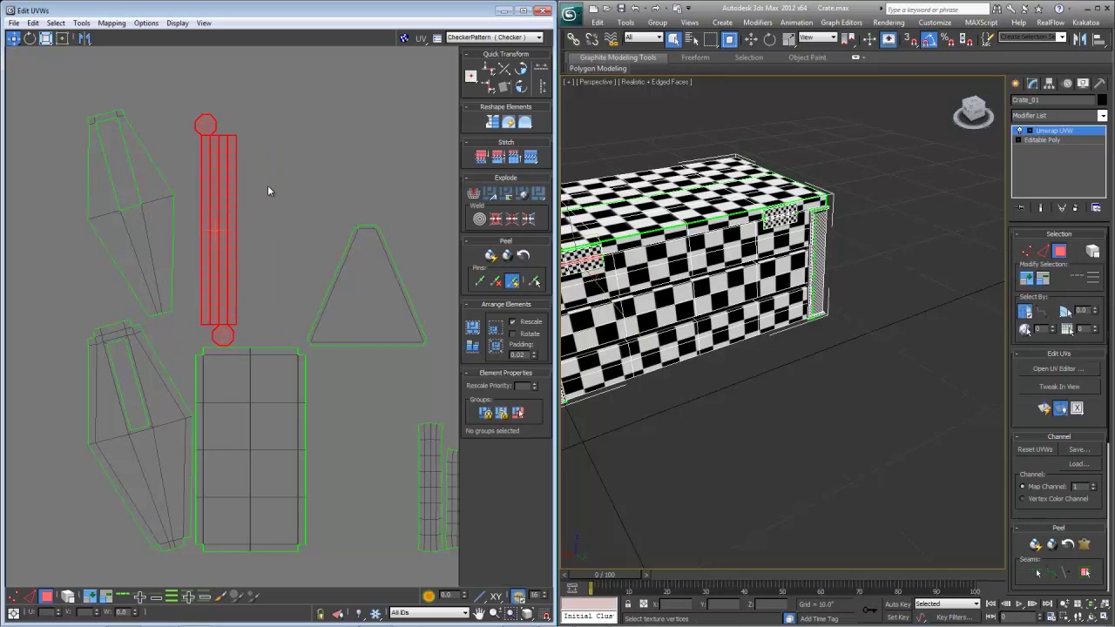
- Move the triangular shell close to the hinge pin and the two small strips directly beside the hinge plate
{"action": "left_click", "coordinate": [367, 299]}
{"action": "left_click_drag", "start_coordinate": [366, 299], "coordinate": [303, 299]}
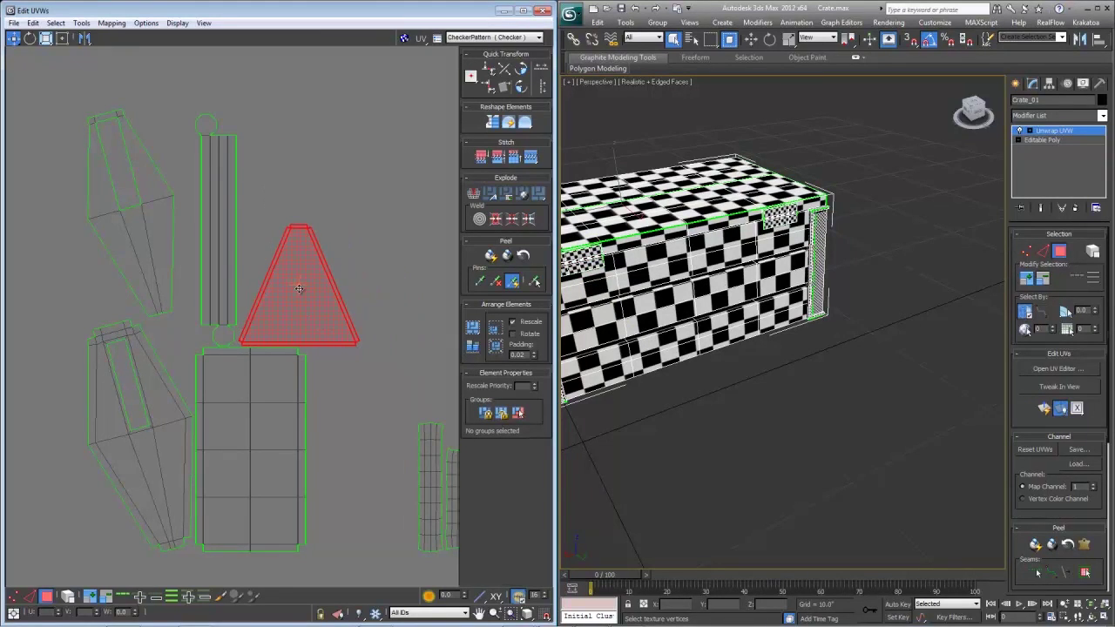
{"action": "middle_click_drag", "start_coordinate": [388, 394], "coordinate": [316, 353]}
{"action": "left_click_drag", "start_coordinate": [329, 549], "coordinate": [329, 544]}
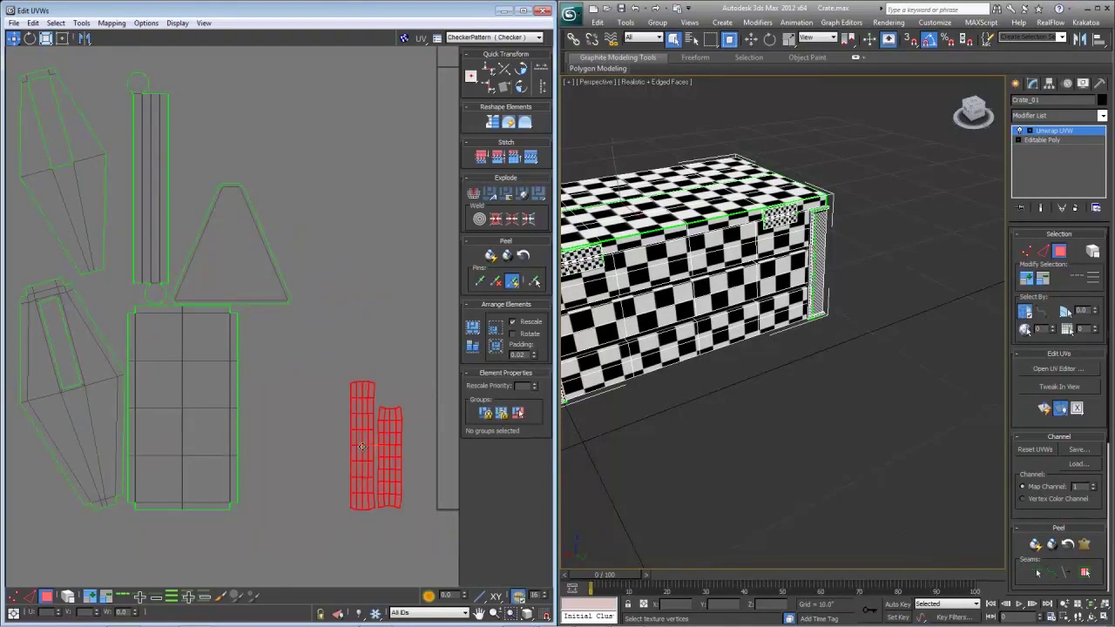
{"action": "left_click_drag", "start_coordinate": [362, 440], "coordinate": [253, 440]}
- Select the complete latch and hinge cluster and move it horizontally farther away from the UV square
{"action": "scroll", "coordinate": [252, 440], "scroll_direction": "down", "scroll_amount": 3}
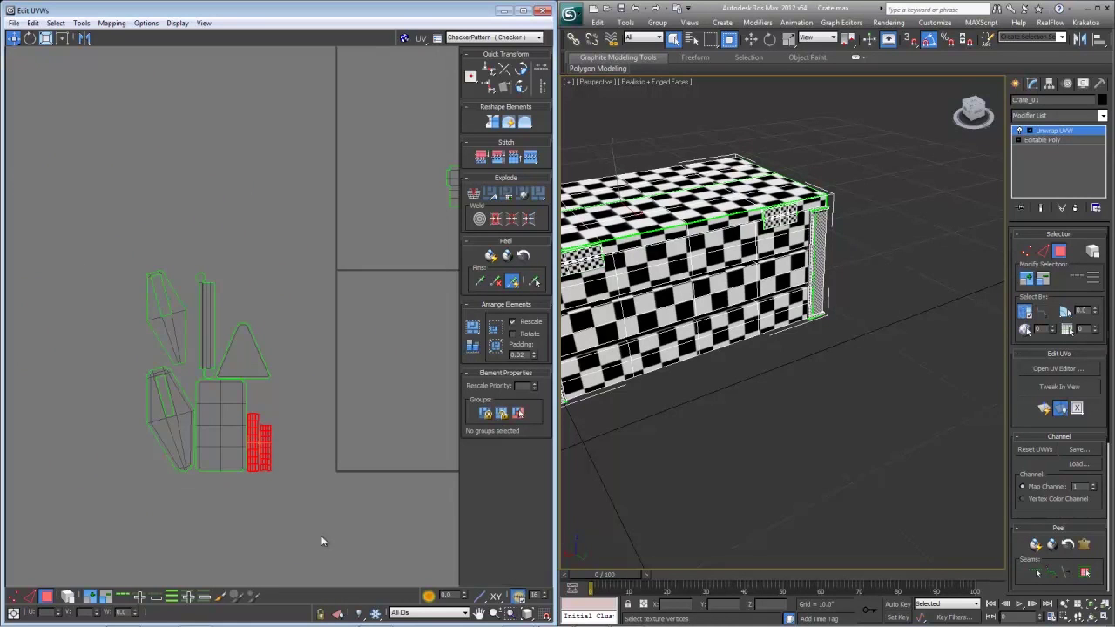
{"action": "left_click_drag", "start_coordinate": [320, 535], "coordinate": [76, 203]}
{"action": "left_click_drag", "start_coordinate": [204, 313], "coordinate": [33, 313]}
- Select all the corner bracket shells and add the two crate lid shells to the selection
{"action": "scroll", "coordinate": [365, 250], "scroll_direction": "down", "scroll_amount": 3}
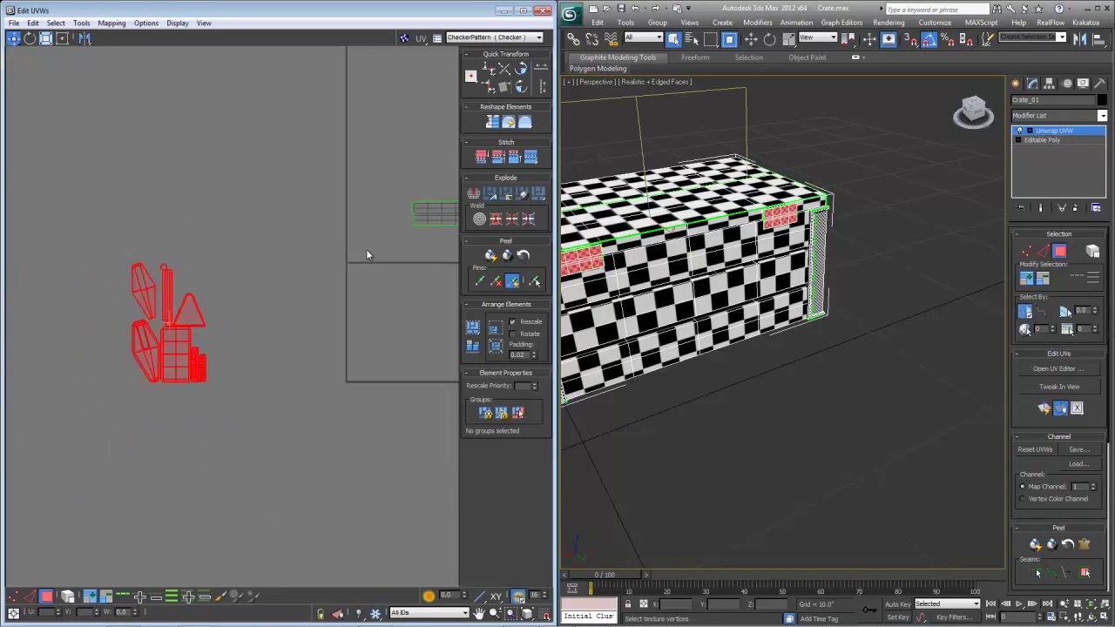
{"action": "middle_click_drag", "start_coordinate": [366, 249], "coordinate": [164, 326]}
{"action": "scroll", "coordinate": [113, 306], "scroll_direction": "down", "scroll_amount": 1}
{"action": "middle_click_drag", "start_coordinate": [242, 186], "coordinate": [222, 282]}
{"action": "scroll", "coordinate": [222, 284], "scroll_direction": "down", "scroll_amount": 2}
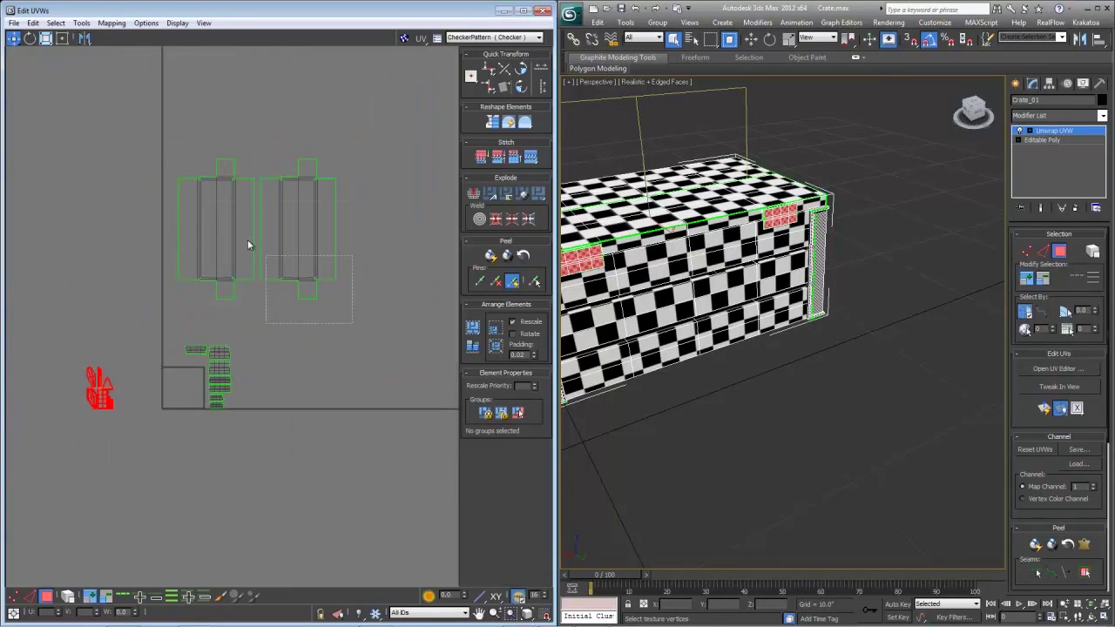
{"action": "left_click_drag", "start_coordinate": [129, 107], "coordinate": [400, 323]}
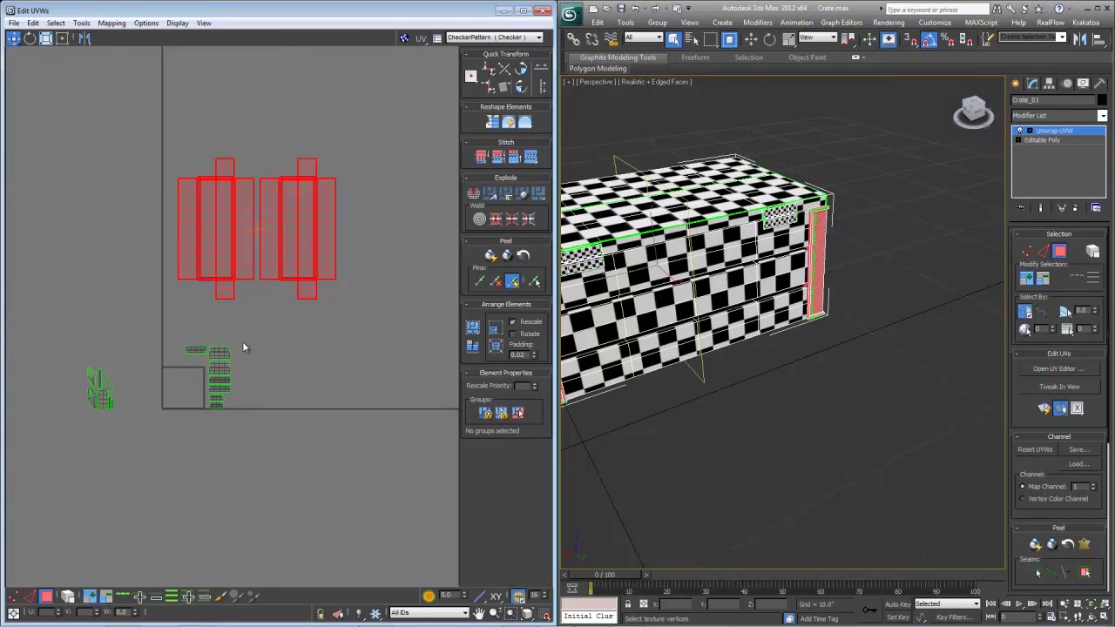
{"action": "scroll", "coordinate": [259, 339], "scroll_direction": "up", "scroll_amount": 4}
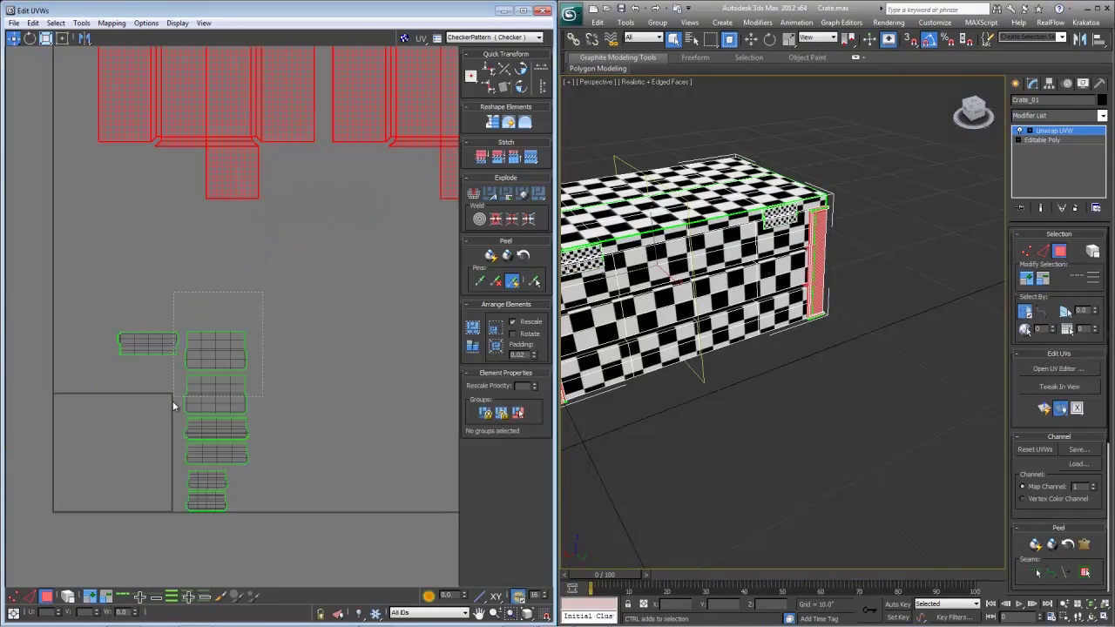
{"action": "left_click_drag", "start_coordinate": [181, 418], "coordinate": [182, 418], "text": "ctrl"}
{"action": "middle_click_drag", "start_coordinate": [906, 316], "coordinate": [843, 310], "text": "alt"}
{"action": "middle_click_drag", "start_coordinate": [636, 358], "coordinate": [609, 359], "text": "alt"}
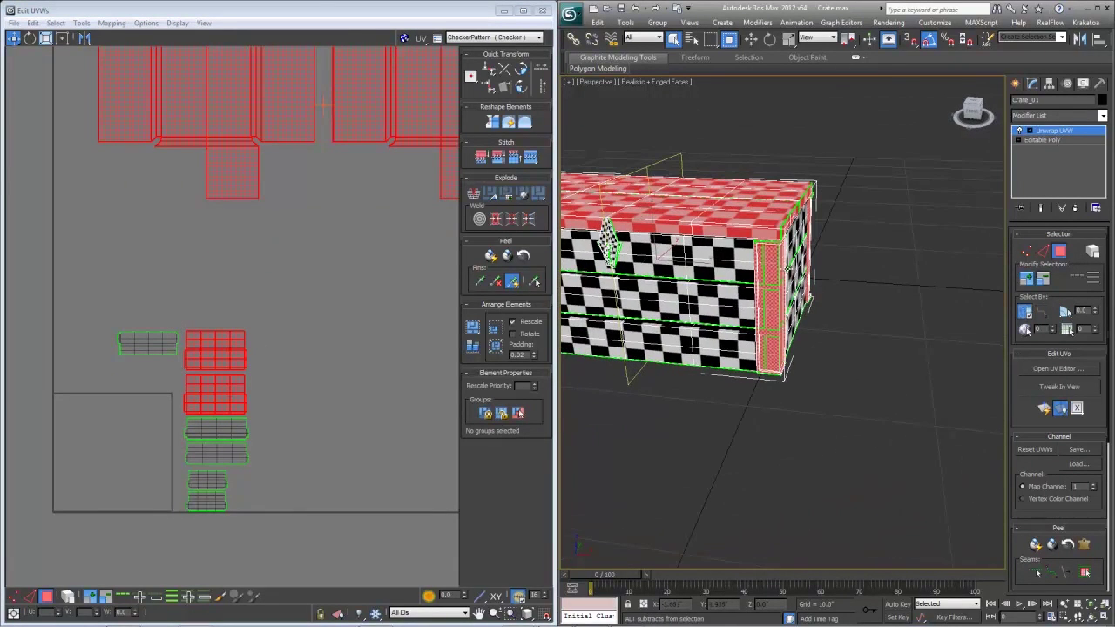
- Pack the selected corner bracket and lid UV shells using Recursive Packing
{"action": "left_click", "coordinate": [81, 22]}
{"action": "left_click", "coordinate": [104, 175]}
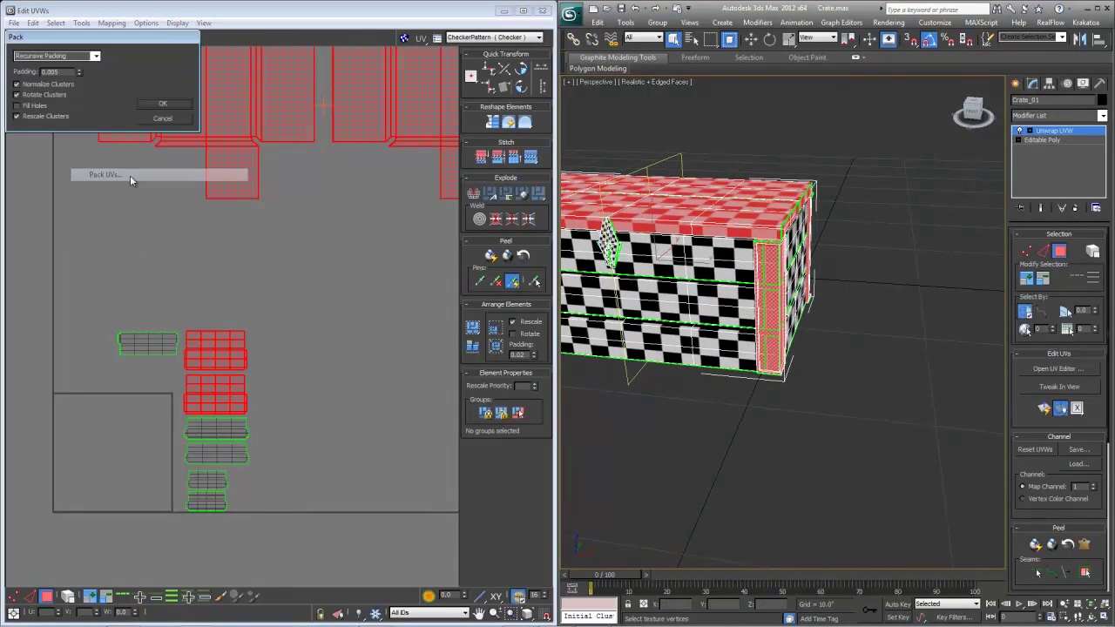
{"action": "key", "text": "Return"}
- Stack the packed corner bracket shells over one another so that they form two overlapping pairs
{"action": "scroll", "coordinate": [130, 268], "scroll_direction": "up", "scroll_amount": 3}
{"action": "scroll", "coordinate": [272, 385], "scroll_direction": "up", "scroll_amount": 2}
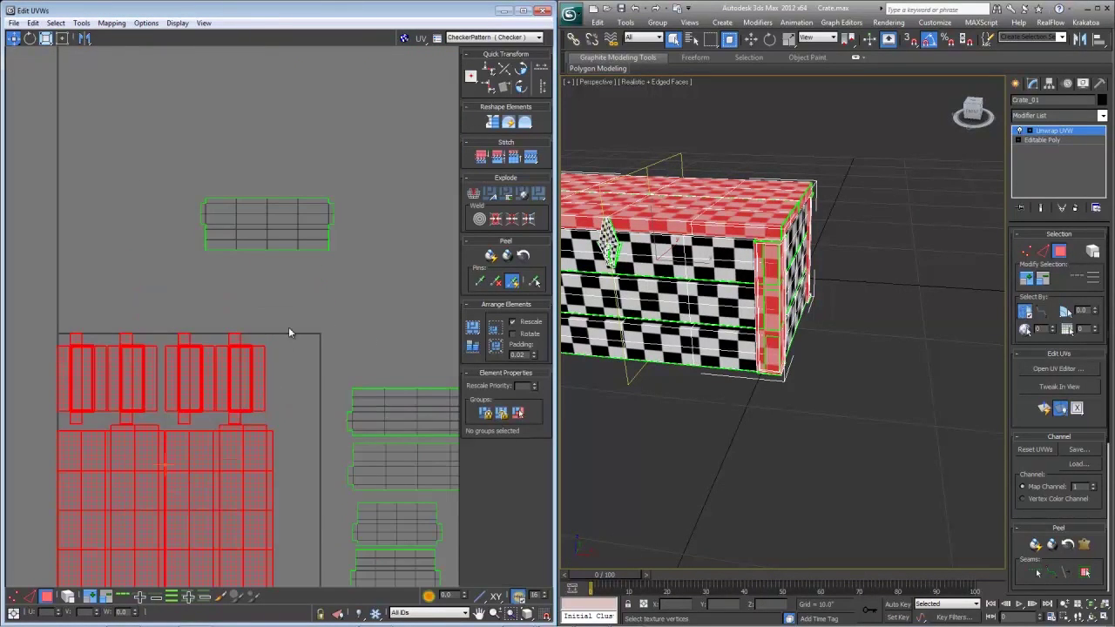
{"action": "left_click_drag", "start_coordinate": [286, 304], "coordinate": [217, 436]}
{"action": "left_click_drag", "start_coordinate": [238, 391], "coordinate": [184, 384]}
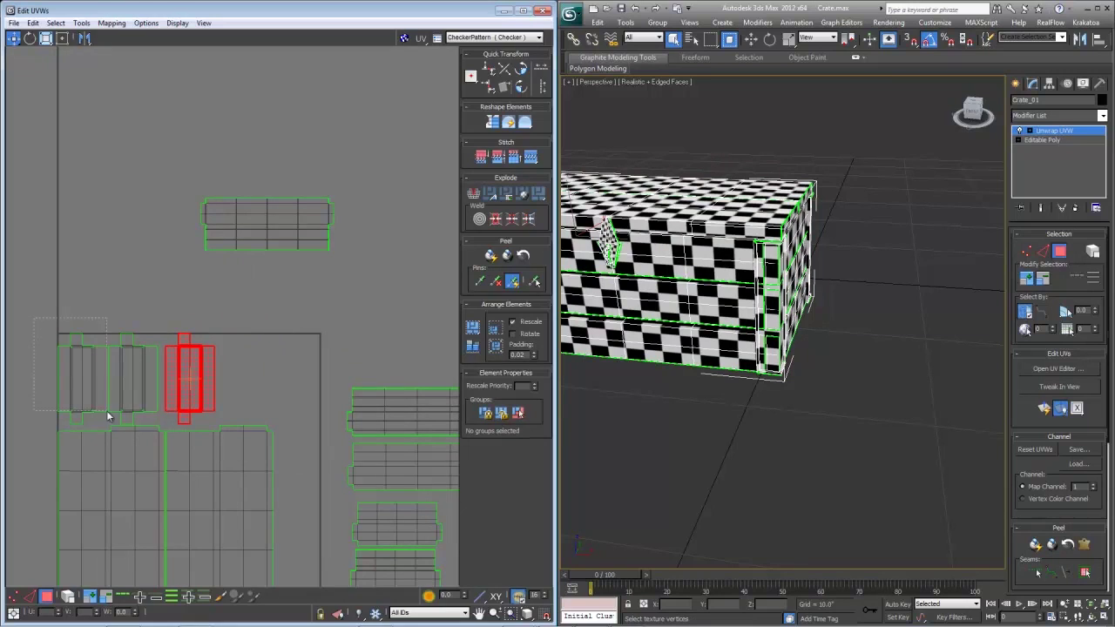
{"action": "left_click_drag", "start_coordinate": [108, 427], "coordinate": [108, 427]}
{"action": "left_click_drag", "start_coordinate": [87, 377], "coordinate": [138, 377]}
- Select both crate lid shells and scale them down uniformly inside the UV square
{"action": "middle_click_drag", "start_coordinate": [138, 377], "coordinate": [136, 182]}
{"action": "scroll", "coordinate": [137, 180], "scroll_direction": "down", "scroll_amount": 2}
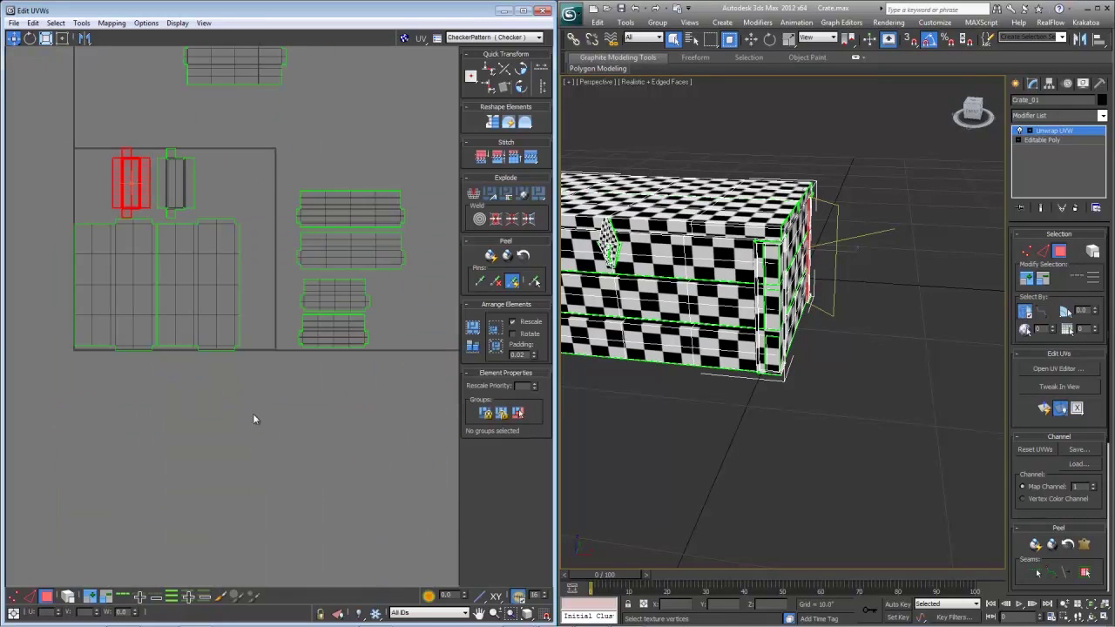
{"action": "left_click_drag", "start_coordinate": [52, 209], "coordinate": [41, 216]}
{"action": "key", "text": "r"}
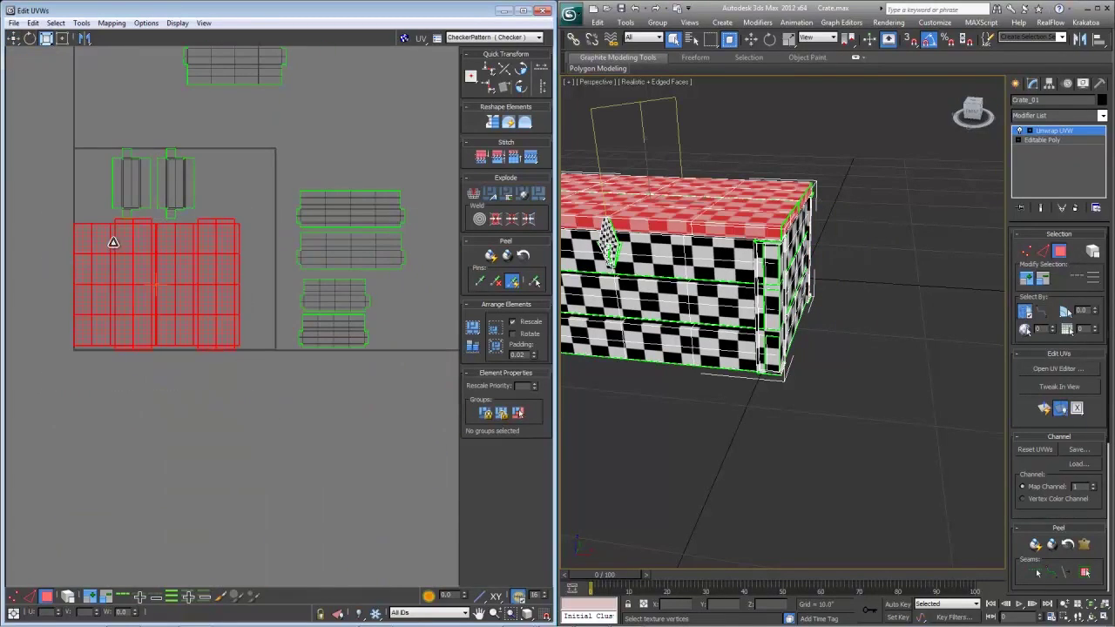
{"action": "left_click_drag", "start_coordinate": [114, 243], "coordinate": [154, 303]}
{"action": "key", "text": "w"}
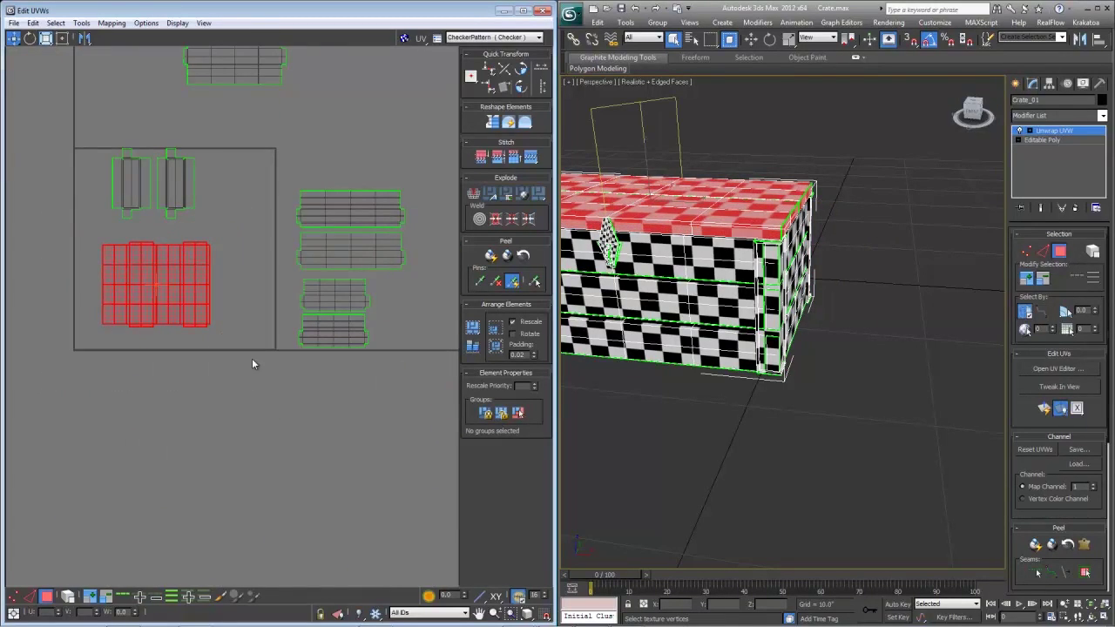
- Shift one lid shell slightly sideways to leave a small gap between the two lid shells
{"action": "left_click_drag", "start_coordinate": [150, 232], "coordinate": [151, 232]}
{"action": "scroll", "coordinate": [162, 346], "scroll_direction": "up", "scroll_amount": 4}
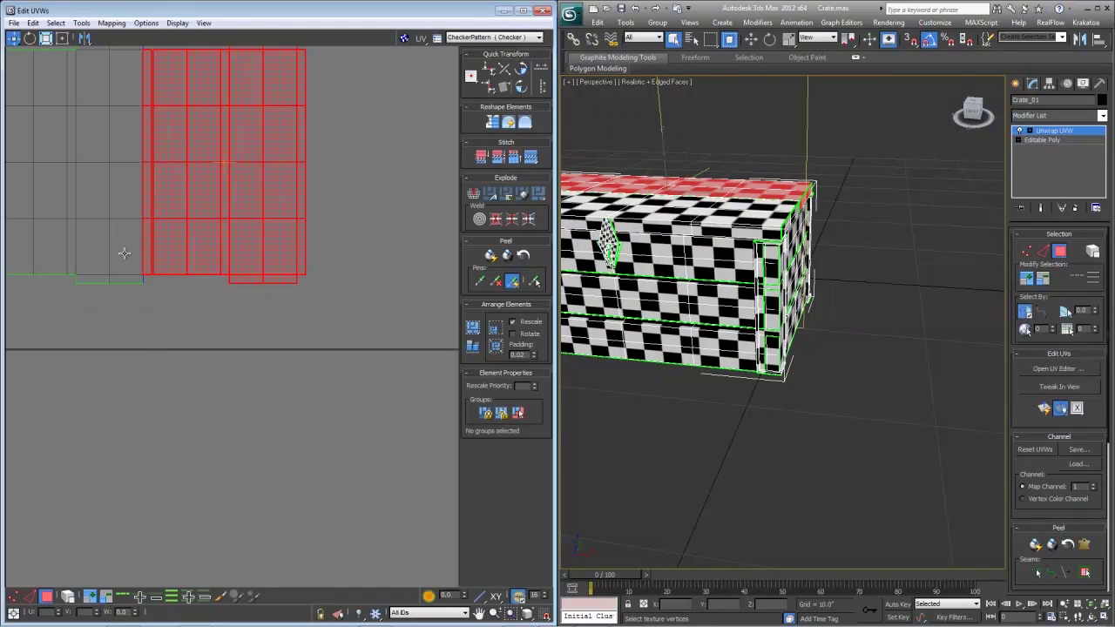
{"action": "middle_click_drag", "start_coordinate": [172, 253], "coordinate": [205, 326]}
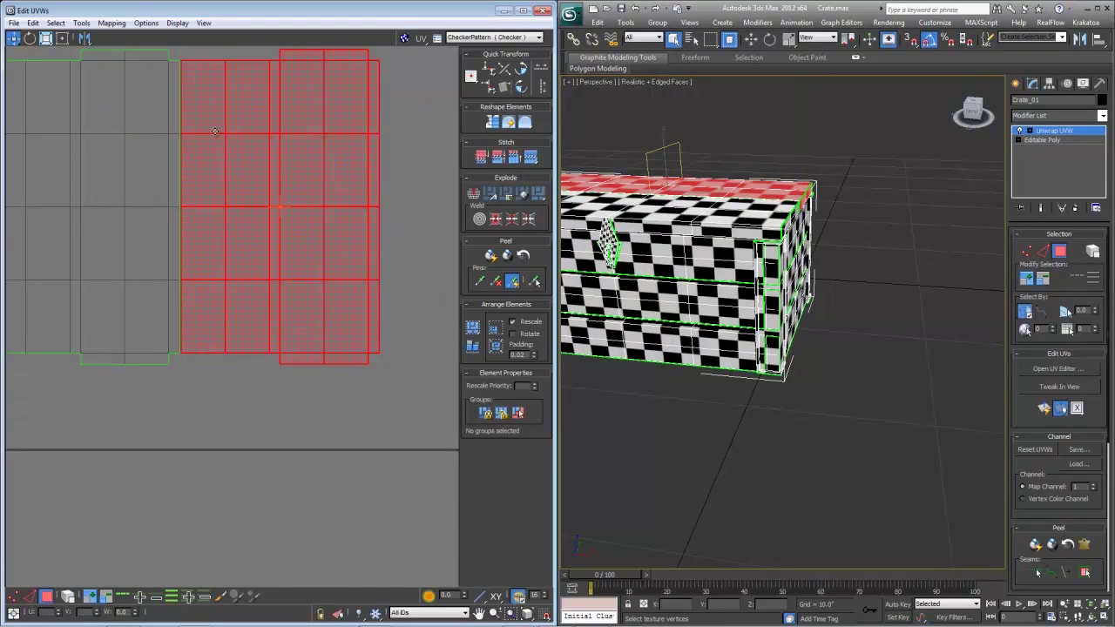
{"action": "scroll", "coordinate": [227, 262], "scroll_direction": "down", "scroll_amount": 3}
{"action": "left_click_drag", "start_coordinate": [245, 218], "coordinate": [248, 218]}
{"action": "middle_click_drag", "start_coordinate": [226, 131], "coordinate": [229, 246]}
- Scale up the stacked corner bracket shells and move them vertically to sit clear above the lid shells
{"action": "scroll", "coordinate": [230, 250], "scroll_direction": "down", "scroll_amount": 2}
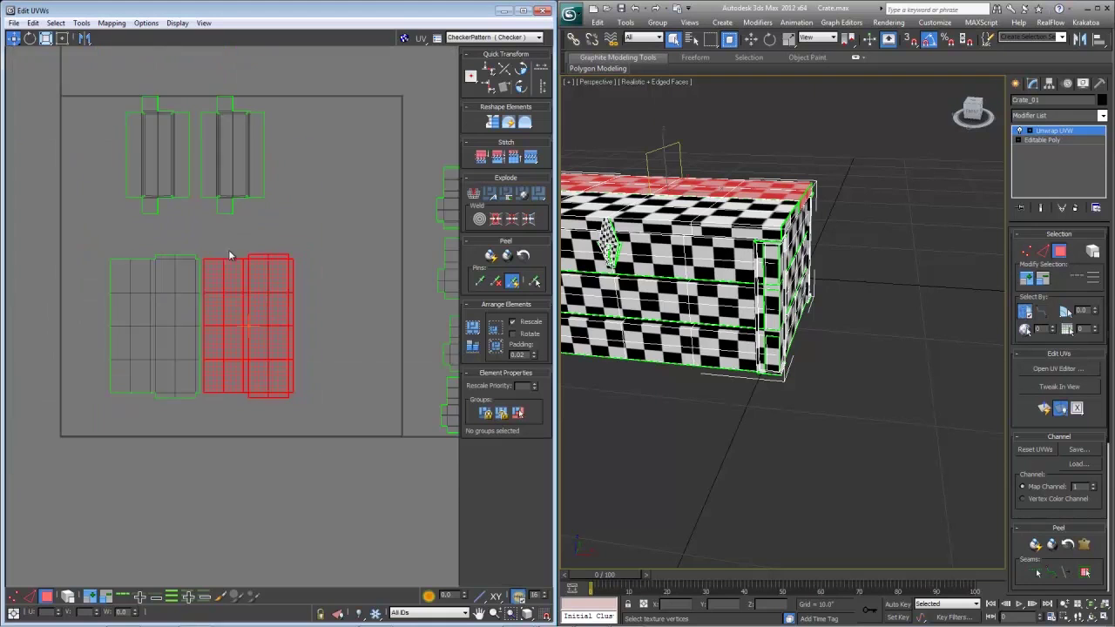
{"action": "left_click_drag", "start_coordinate": [100, 82], "coordinate": [100, 83]}
{"action": "key", "text": "r"}
{"action": "left_click_drag", "start_coordinate": [219, 149], "coordinate": [321, 162]}
{"action": "key", "text": "w"}
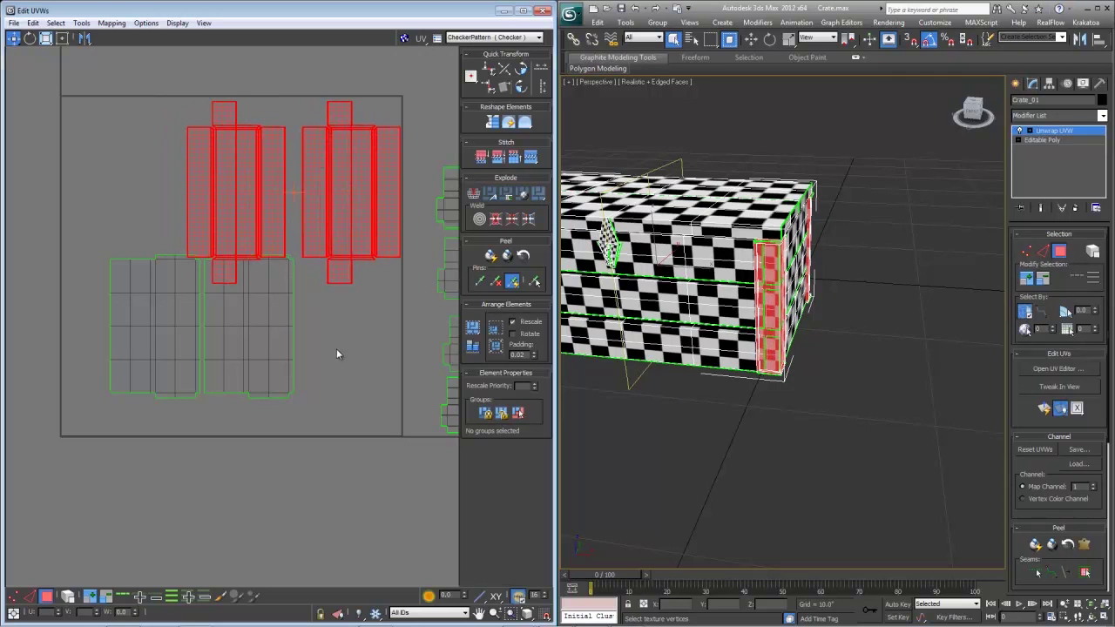
{"action": "left_click_drag", "start_coordinate": [259, 230], "coordinate": [259, 203]}
{"action": "scroll", "coordinate": [258, 203], "scroll_direction": "down", "scroll_amount": 2}
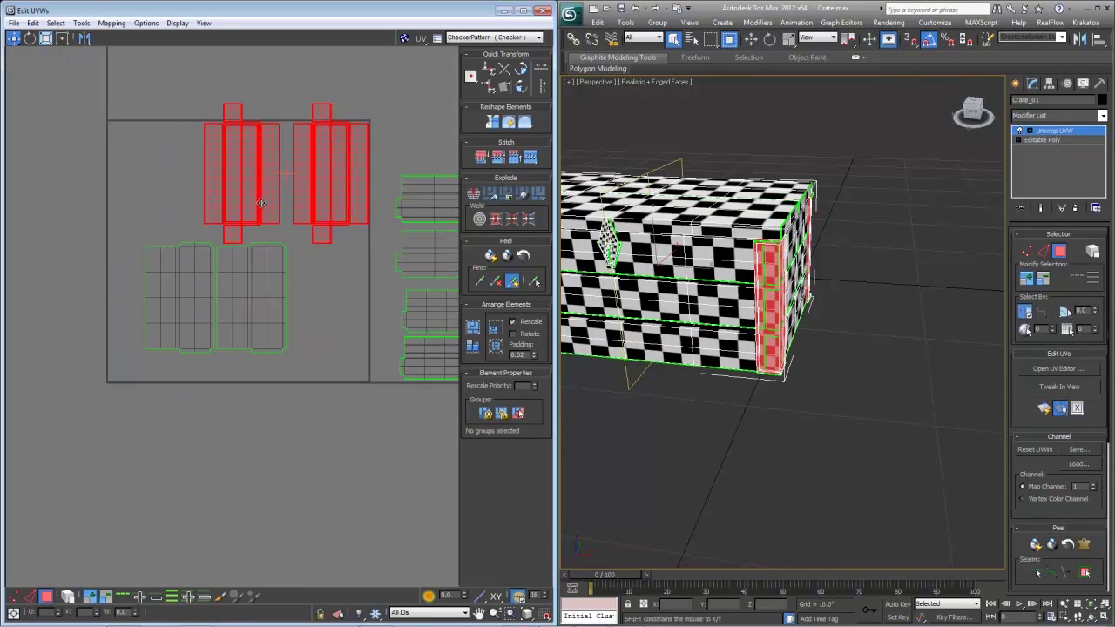
{"action": "left_click", "coordinate": [250, 197]}
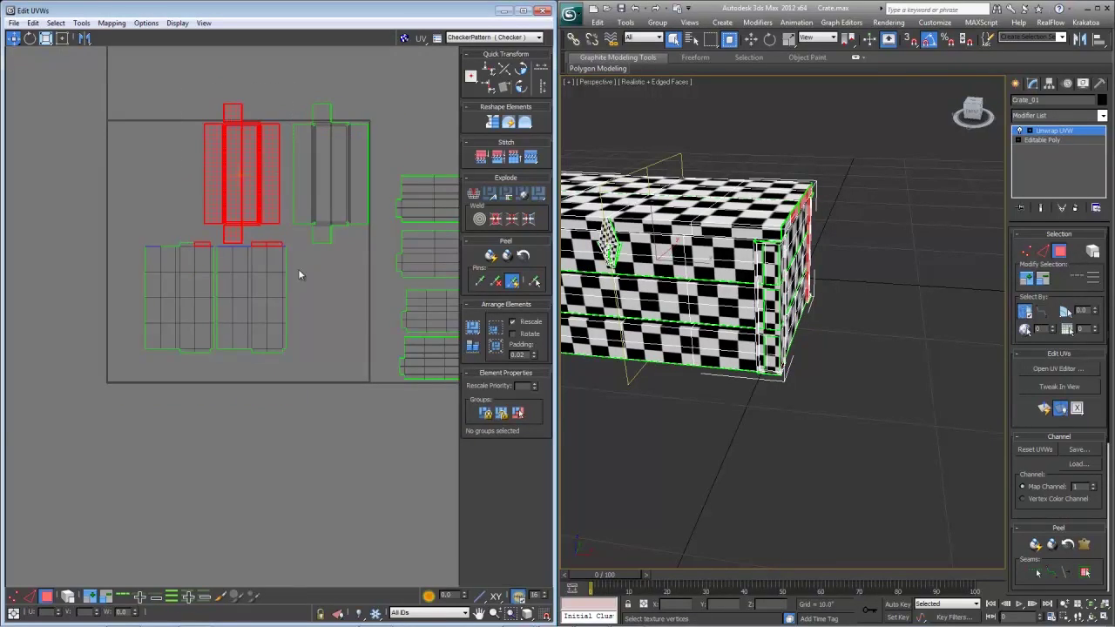
{"action": "key", "text": "ctrl+z"}
- Select the bracket and lid shells together and move them out of the UV square, above the latch and hinge cluster
{"action": "scroll", "coordinate": [302, 346], "scroll_direction": "down", "scroll_amount": 3}
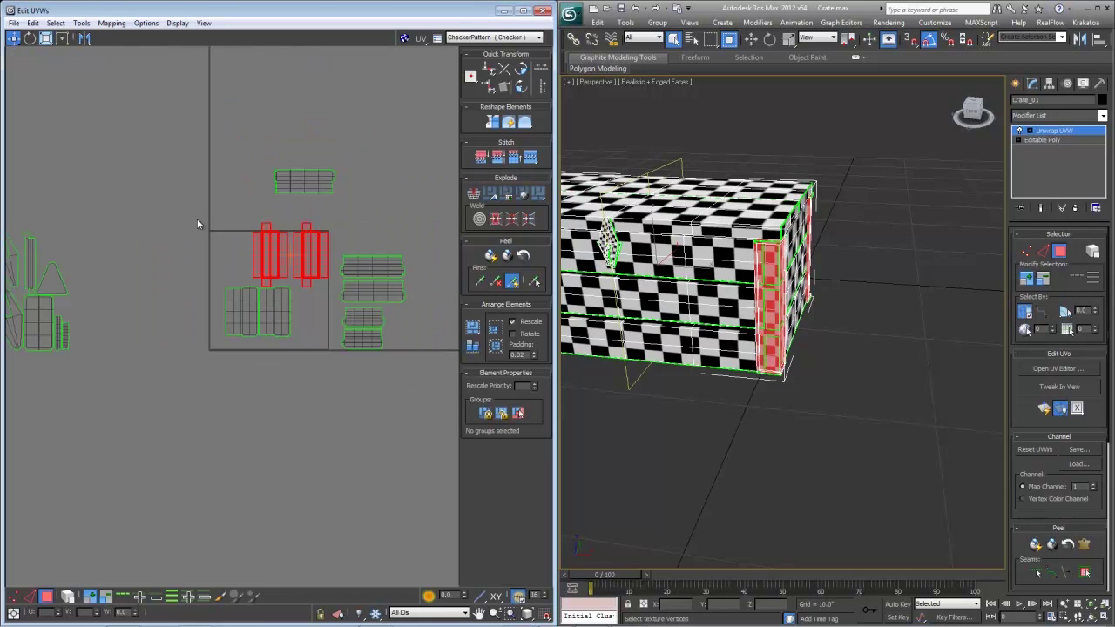
{"action": "left_click_drag", "start_coordinate": [335, 353], "coordinate": [334, 353]}
{"action": "left_click_drag", "start_coordinate": [320, 256], "coordinate": [143, 99]}
- Move the lone wide panel shell to the top of the column of remaining panel shells beside the UV square
{"action": "left_click_drag", "start_coordinate": [387, 252], "coordinate": [387, 252]}
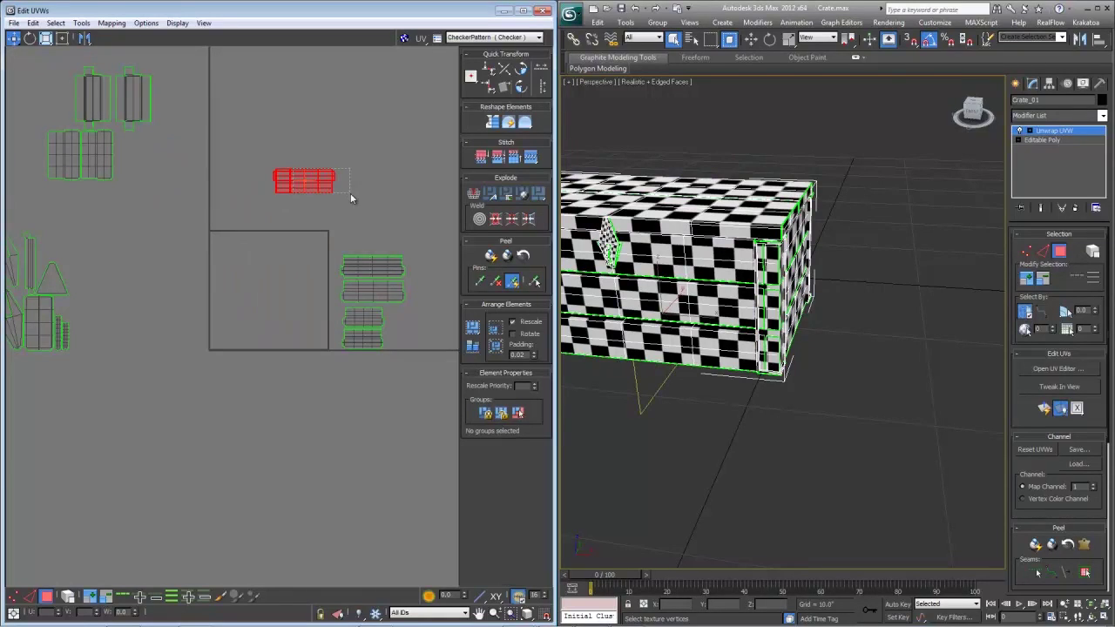
{"action": "left_click_drag", "start_coordinate": [296, 175], "coordinate": [314, 231]}
{"action": "middle_click_drag", "start_coordinate": [373, 267], "coordinate": [242, 282]}
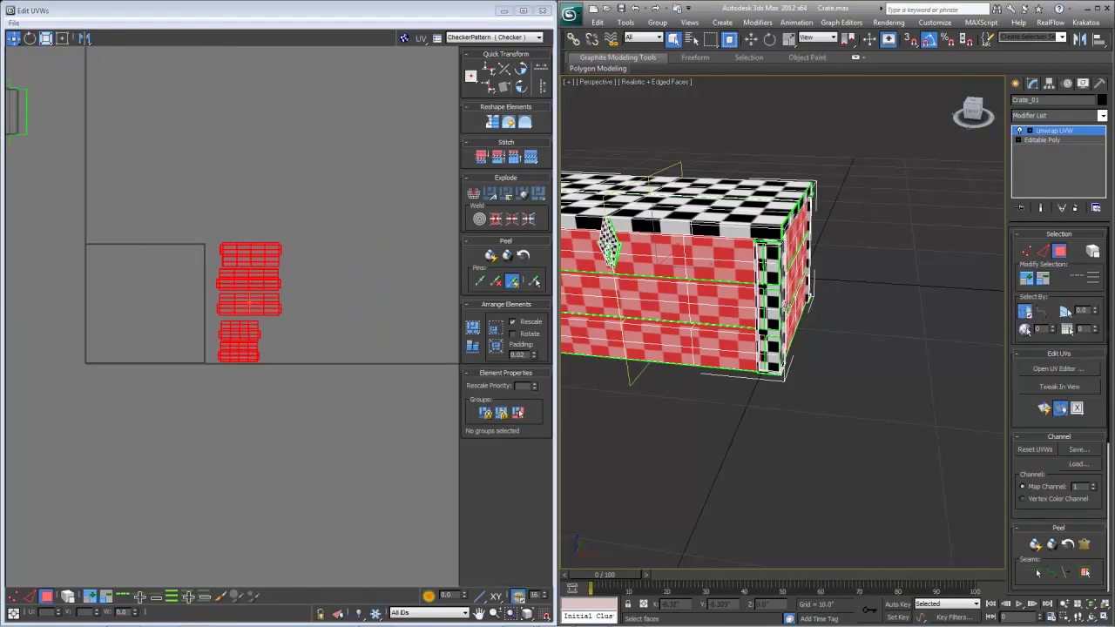
- Examine which crate parts the panel shells cover, selecting a face on the crate's underside and expanding it to its whole shell
{"action": "middle_click_drag", "start_coordinate": [766, 331], "coordinate": [740, 318], "text": "alt"}
{"action": "scroll", "coordinate": [318, 391], "scroll_direction": "up", "scroll_amount": 2}
{"action": "left_click_drag", "start_coordinate": [259, 378], "coordinate": [178, 306]}
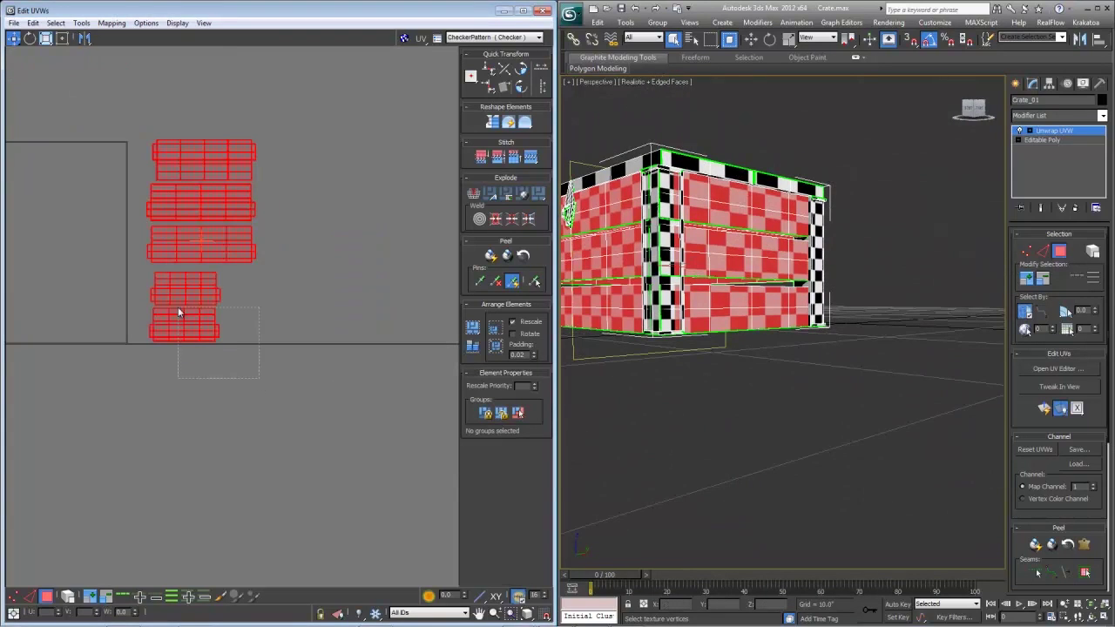
{"action": "left_click", "coordinate": [728, 365]}
{"action": "middle_click_drag", "start_coordinate": [729, 365], "coordinate": [678, 302], "text": "alt"}
{"action": "left_click", "coordinate": [678, 303]}
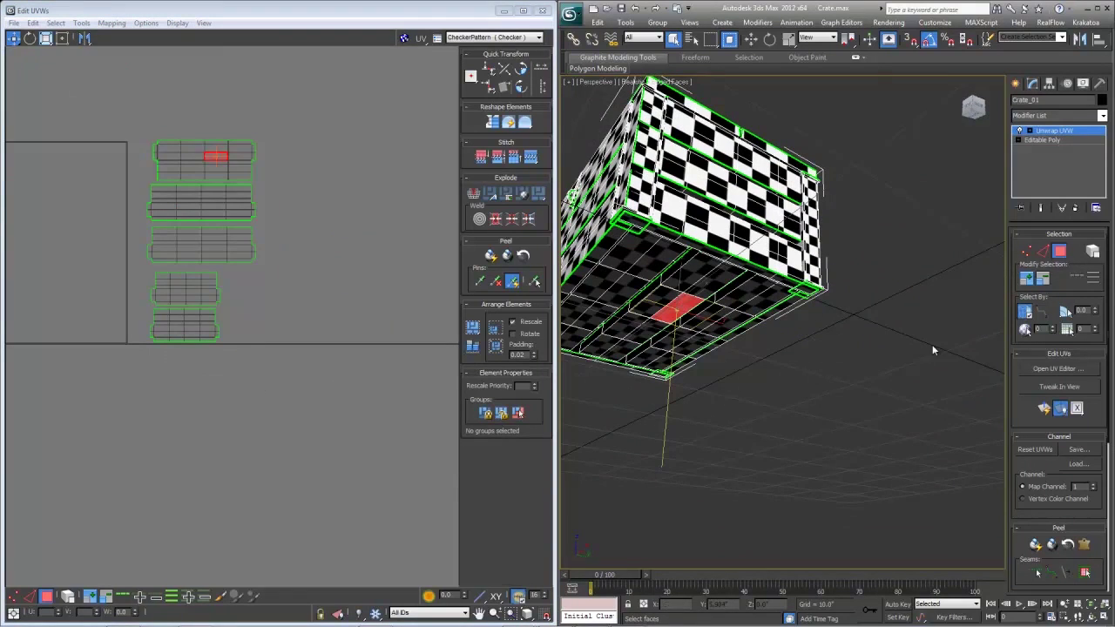
{"action": "left_click", "coordinate": [1085, 573]}
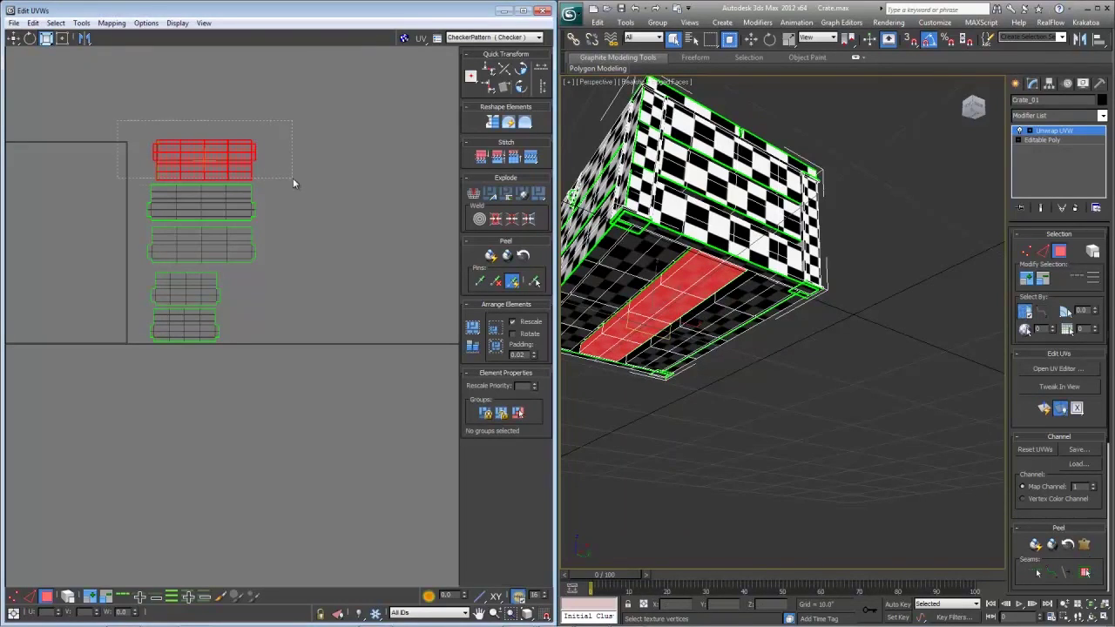
- Scale down the underside panel shell, rotate it a quarter turn and place it upright beside the two short panel shells
{"action": "left_click_drag", "start_coordinate": [292, 178], "coordinate": [298, 183]}
{"action": "left_click_drag", "start_coordinate": [207, 150], "coordinate": [178, 188]}
{"action": "key", "text": "e"}
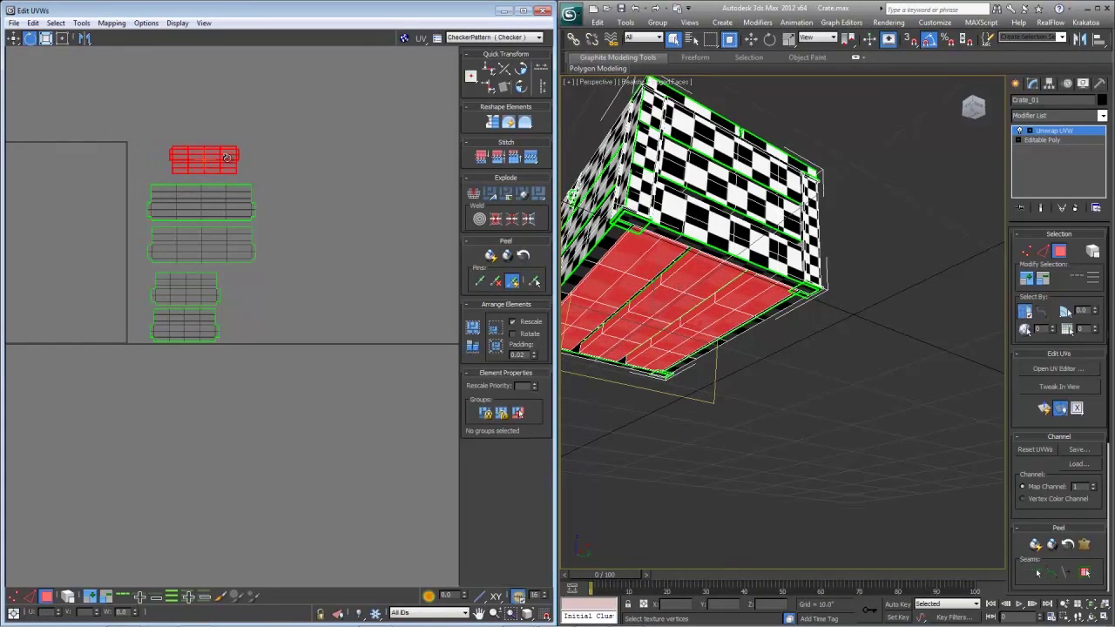
{"action": "left_click_drag", "start_coordinate": [227, 158], "coordinate": [233, 313]}
{"action": "key", "text": "w"}
{"action": "scroll", "coordinate": [234, 309], "scroll_direction": "up", "scroll_amount": 3}
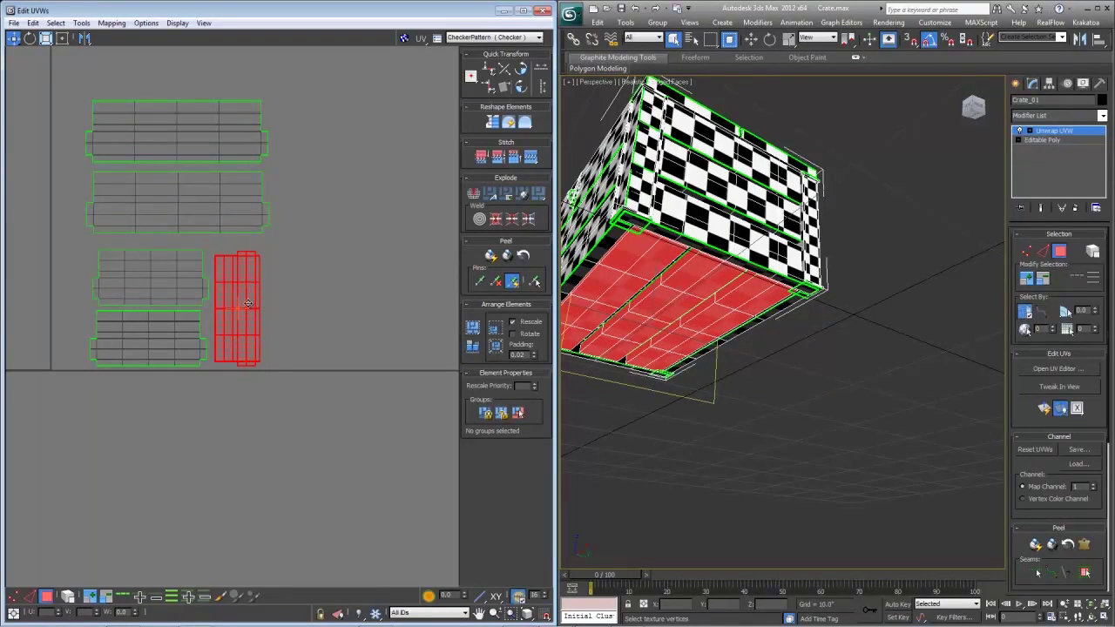
{"action": "scroll", "coordinate": [294, 268], "scroll_direction": "down", "scroll_amount": 3}
- Move all the panel shells horizontally into the UV square and bring the bracket and lid shells over towards it
{"action": "left_click_drag", "start_coordinate": [307, 380], "coordinate": [131, 151]}
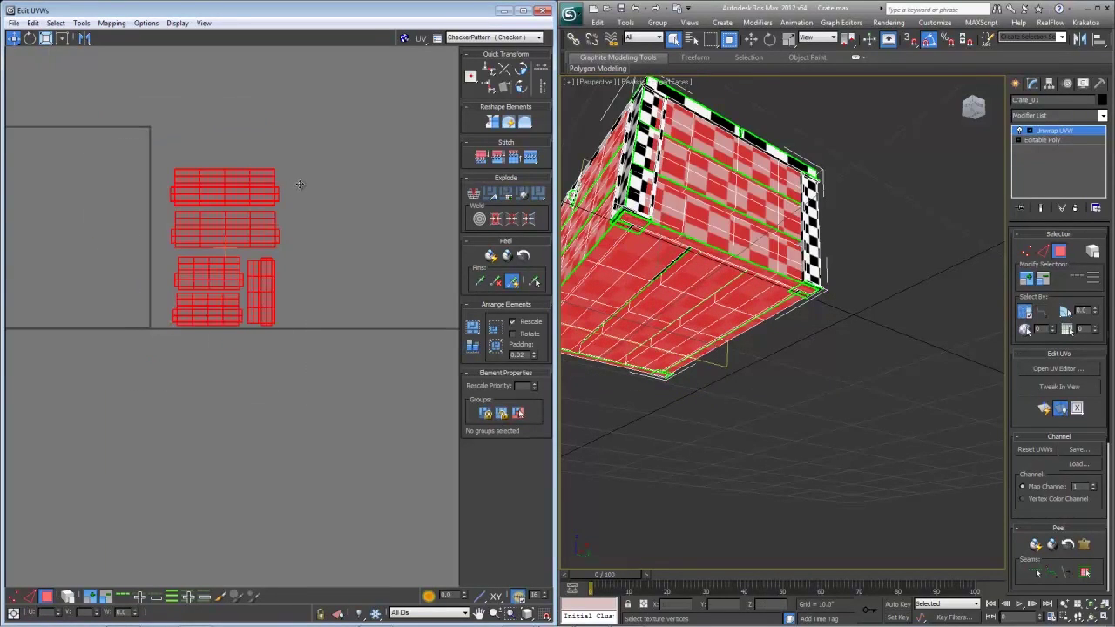
{"action": "middle_click_drag", "start_coordinate": [113, 221], "coordinate": [209, 235]}
{"action": "scroll", "coordinate": [208, 234], "scroll_direction": "down", "scroll_amount": 2}
{"action": "left_click_drag", "start_coordinate": [289, 241], "coordinate": [189, 246], "text": "shift"}
{"action": "middle_click_drag", "start_coordinate": [40, 216], "coordinate": [227, 243]}
{"action": "scroll", "coordinate": [228, 242], "scroll_direction": "down", "scroll_amount": 3}
{"action": "left_click_drag", "start_coordinate": [123, 66], "coordinate": [103, 55]}
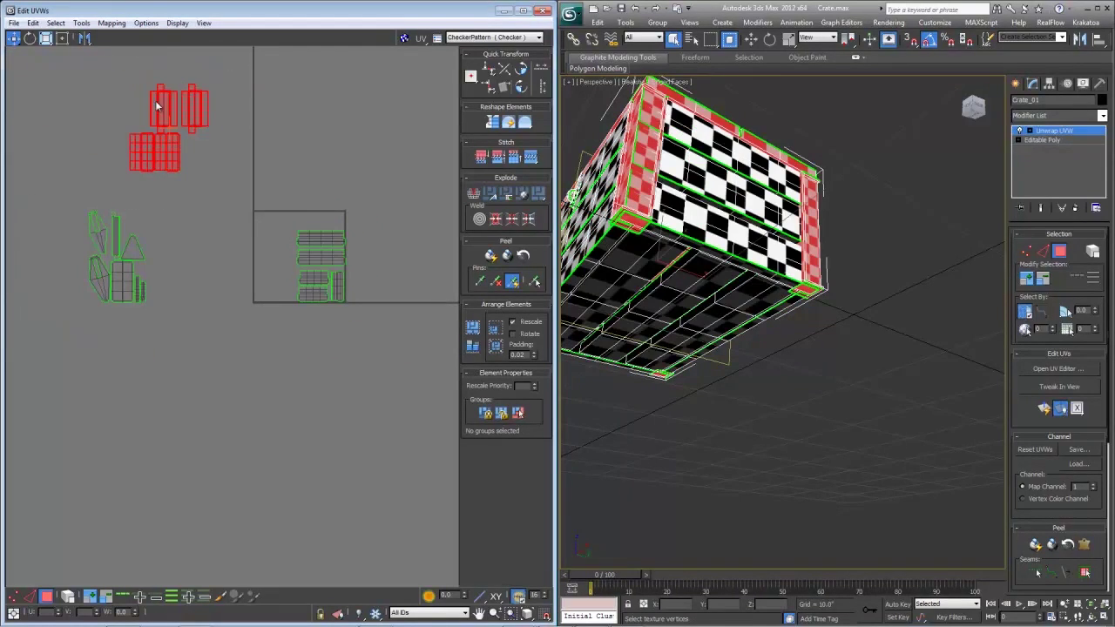
{"action": "left_click_drag", "start_coordinate": [156, 103], "coordinate": [239, 103]}
- Try to even out the sizes of the panel, bracket and lid shells with Rescale Clusters
{"action": "left_click_drag", "start_coordinate": [231, 179], "coordinate": [227, 185], "text": "ctrl"}
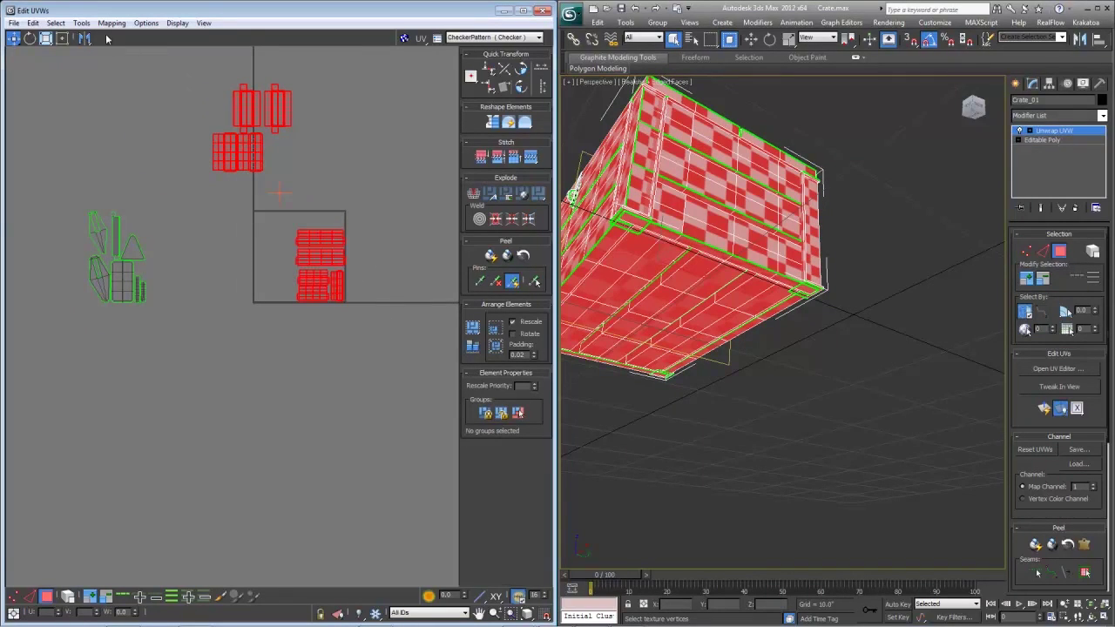
{"action": "left_click", "coordinate": [81, 23]}
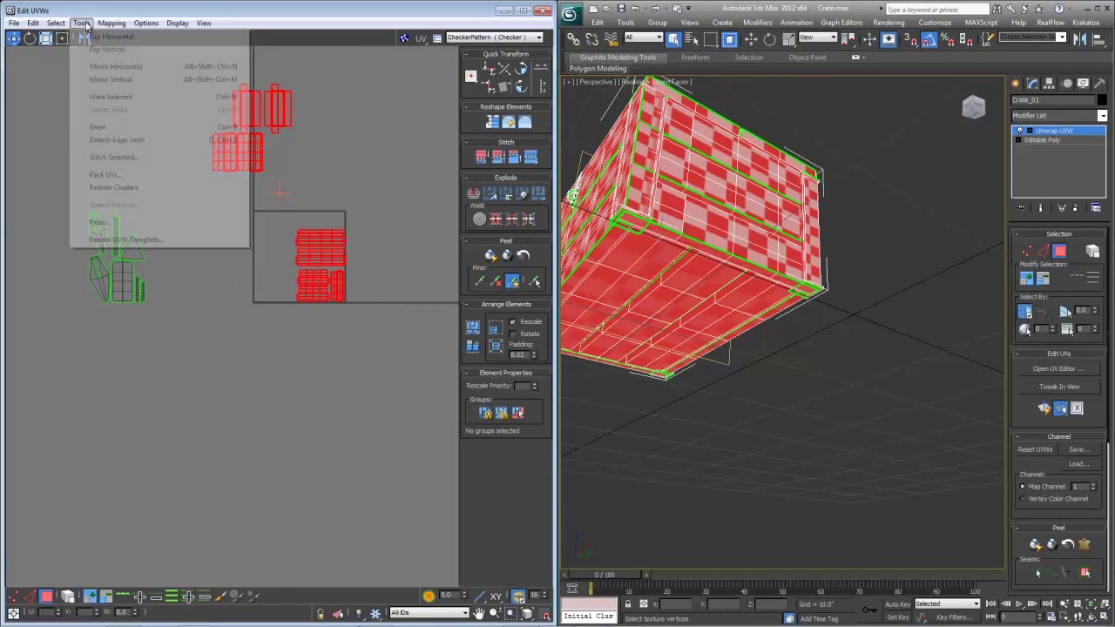
{"action": "left_click", "coordinate": [120, 188]}
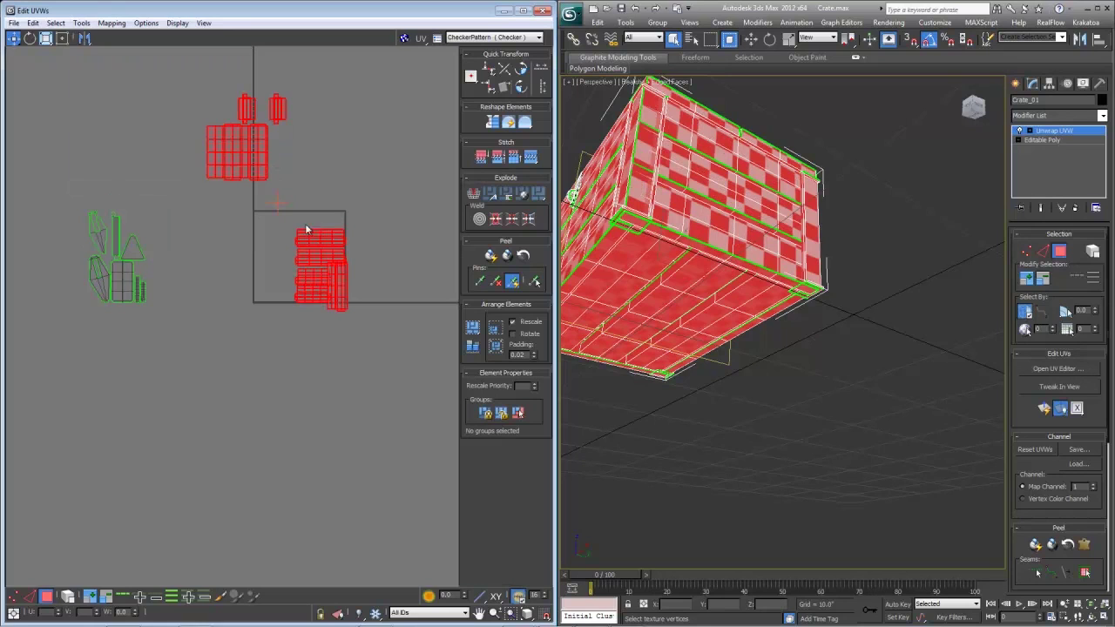
{"action": "key", "text": "ctrl+z"}
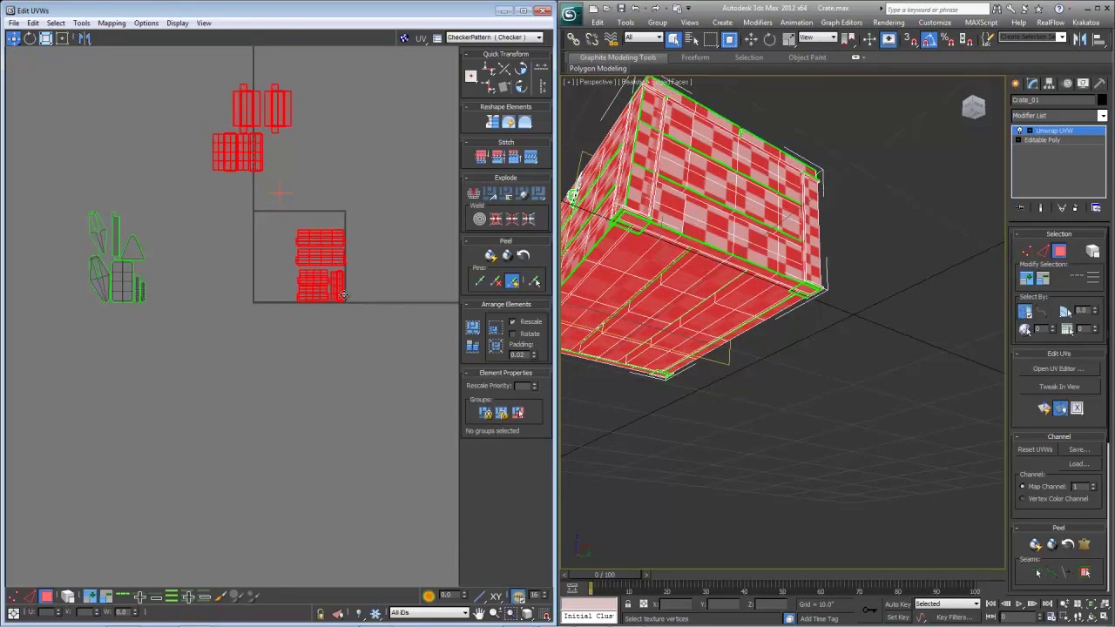
- Select only the panel shells, scale them down as a group and fit them into the UV square's lower-right corner
{"action": "left_click", "coordinate": [283, 187]}
{"action": "left_click_drag", "start_coordinate": [381, 327], "coordinate": [268, 162]}
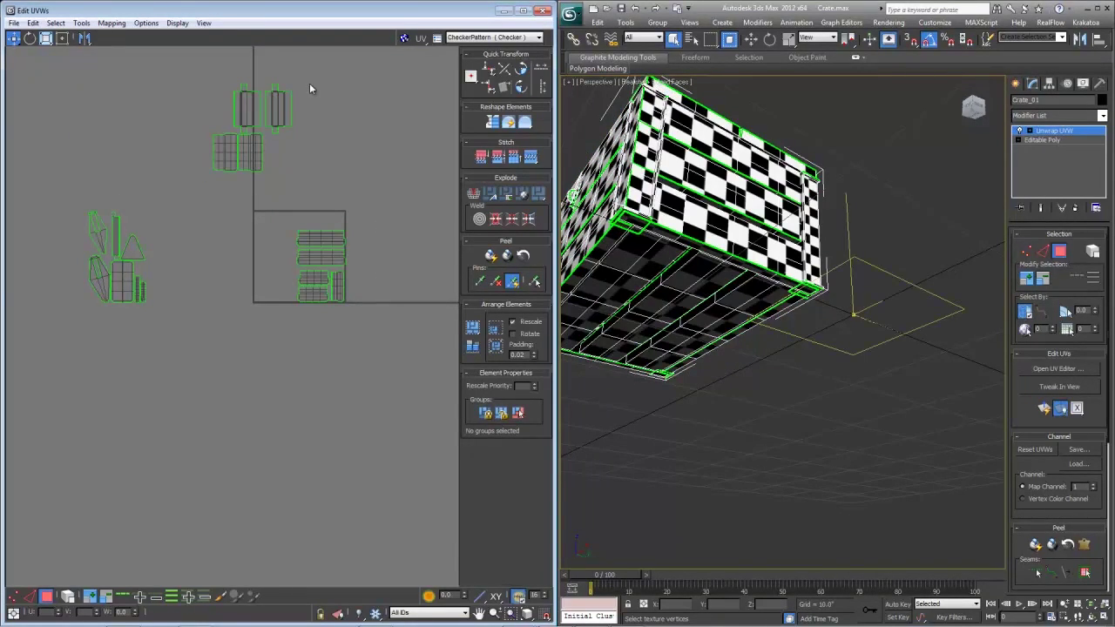
{"action": "left_click_drag", "start_coordinate": [200, 193], "coordinate": [201, 193]}
{"action": "left_click_drag", "start_coordinate": [365, 318], "coordinate": [365, 317]}
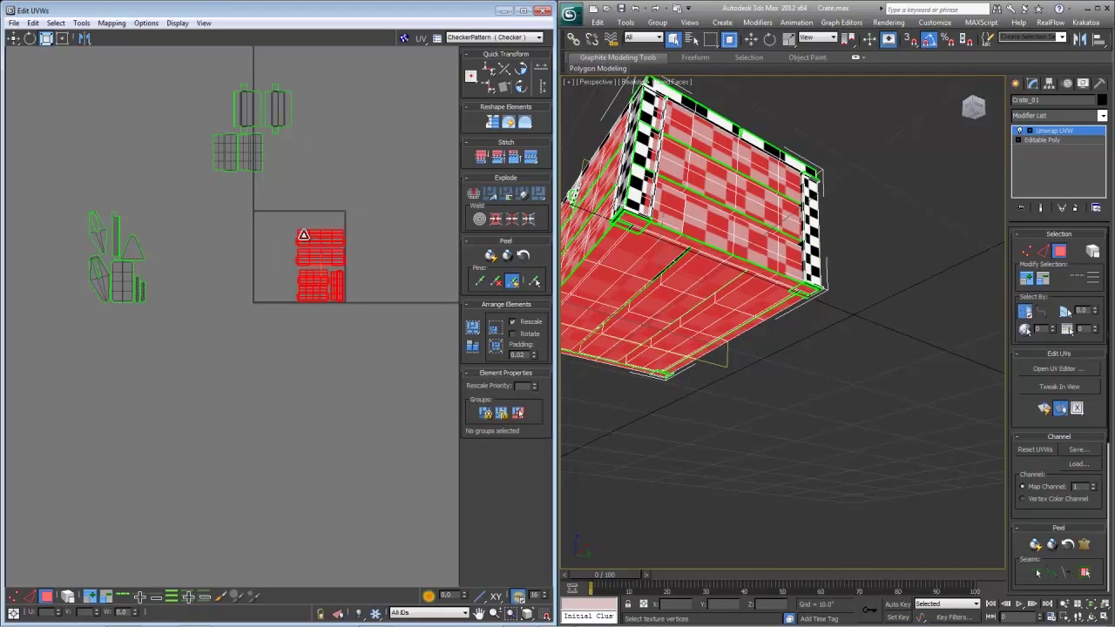
{"action": "scroll", "coordinate": [313, 251], "scroll_direction": "up", "scroll_amount": 3}
{"action": "left_click_drag", "start_coordinate": [312, 250], "coordinate": [328, 254]}
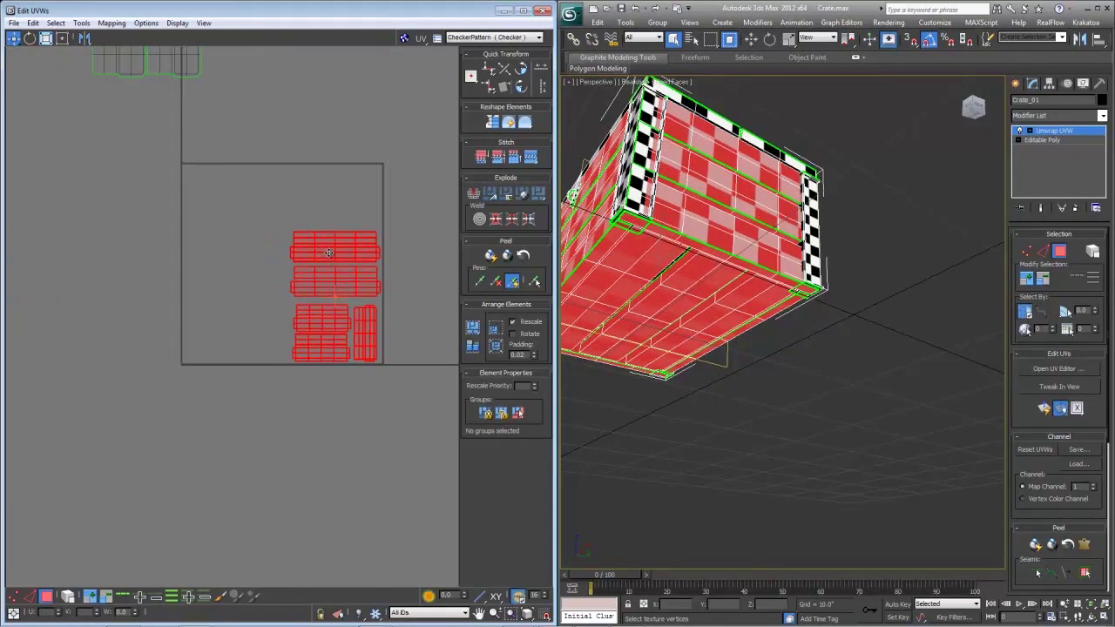
- Select the two lid shells together and move them into the UV square, above the panel shells
{"action": "scroll", "coordinate": [283, 216], "scroll_direction": "down", "scroll_amount": 2}
{"action": "left_click_drag", "start_coordinate": [108, 97], "coordinate": [104, 104]}
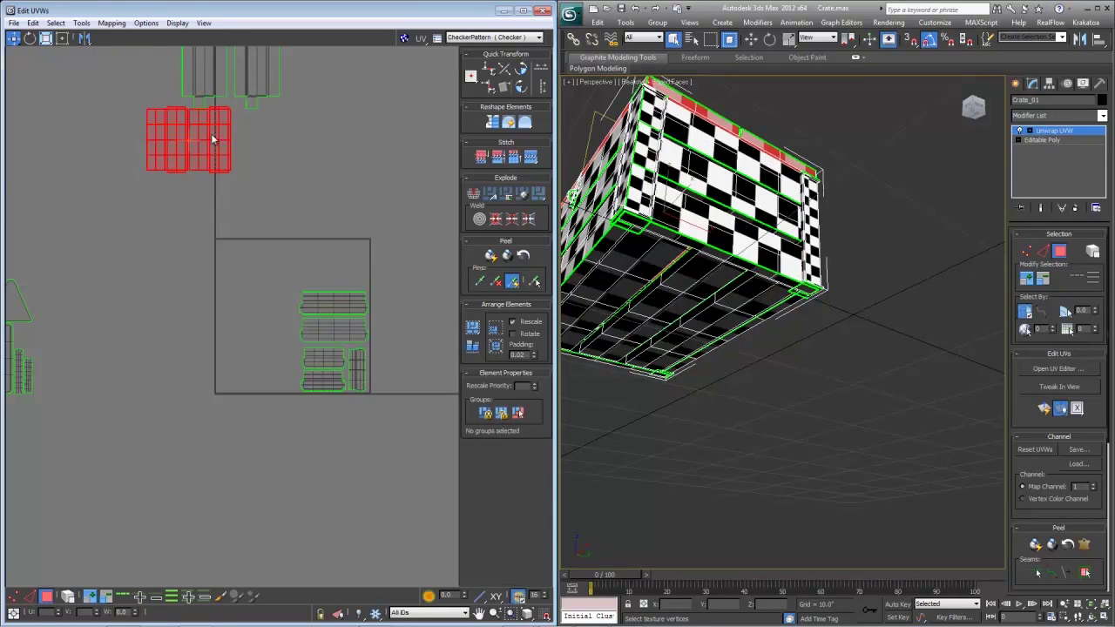
{"action": "left_click_drag", "start_coordinate": [212, 137], "coordinate": [312, 249]}
{"action": "scroll", "coordinate": [311, 244], "scroll_direction": "up", "scroll_amount": 3}
{"action": "scroll", "coordinate": [327, 207], "scroll_direction": "down", "scroll_amount": 2}
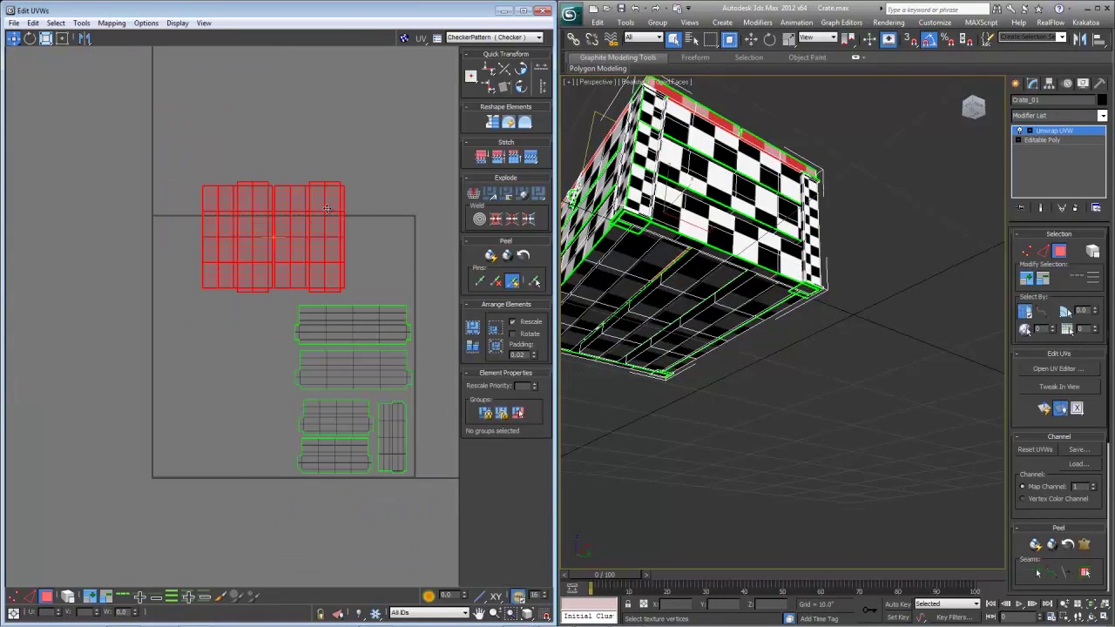
- Rotate the lid shells a quarter turn and enlarge them to sit side by side along the UV square's top edge
{"action": "left_click_drag", "start_coordinate": [317, 211], "coordinate": [379, 182]}
{"action": "left_click_drag", "start_coordinate": [239, 113], "coordinate": [442, 214]}
{"action": "left_click_drag", "start_coordinate": [334, 186], "coordinate": [255, 246]}
{"action": "left_click_drag", "start_coordinate": [122, 182], "coordinate": [431, 294]}
{"action": "key", "text": "r"}
- Scale down the two corner bracket shells and move them into the UV square, beneath the left lid shell
{"action": "left_click_drag", "start_coordinate": [374, 256], "coordinate": [167, 53]}
{"action": "key", "text": "w"}
{"action": "scroll", "coordinate": [300, 245], "scroll_direction": "down", "scroll_amount": 3}
{"action": "left_click_drag", "start_coordinate": [278, 135], "coordinate": [296, 403]}
{"action": "scroll", "coordinate": [296, 387], "scroll_direction": "up", "scroll_amount": 2}
{"action": "key", "text": "w"}
{"action": "left_click_drag", "start_coordinate": [288, 395], "coordinate": [301, 384]}
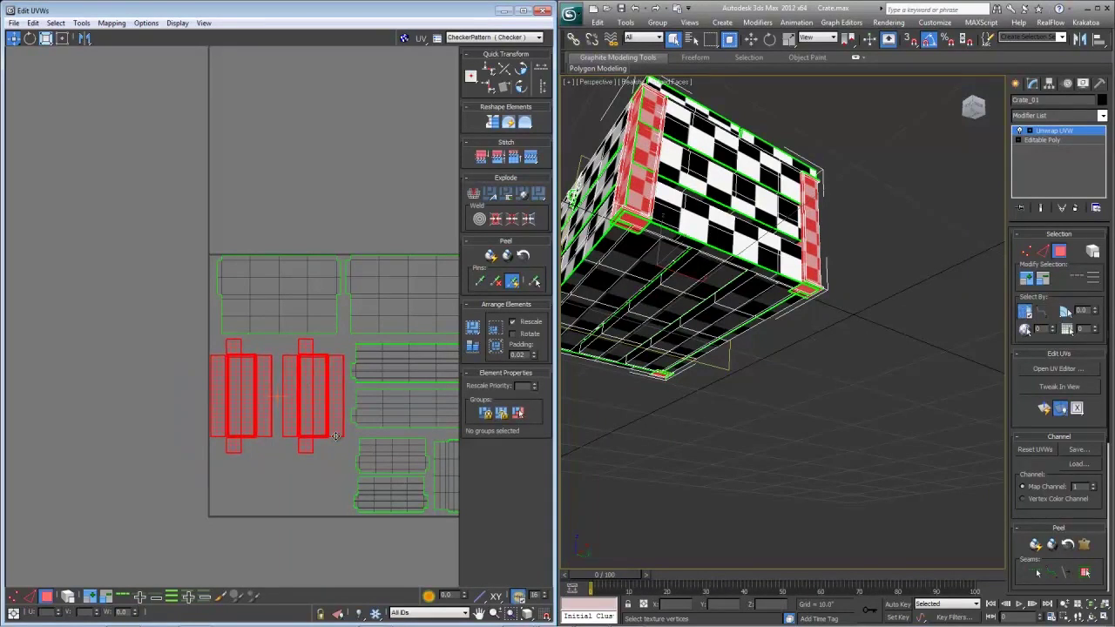
- Move the right bracket shell sideways until it sits just beside the left one with a narrow gap
{"action": "left_click_drag", "start_coordinate": [345, 459], "coordinate": [276, 336]}
{"action": "scroll", "coordinate": [305, 383], "scroll_direction": "up", "scroll_amount": 2}
{"action": "left_click_drag", "start_coordinate": [319, 380], "coordinate": [308, 380]}
{"action": "scroll", "coordinate": [309, 381], "scroll_direction": "up", "scroll_amount": 3}
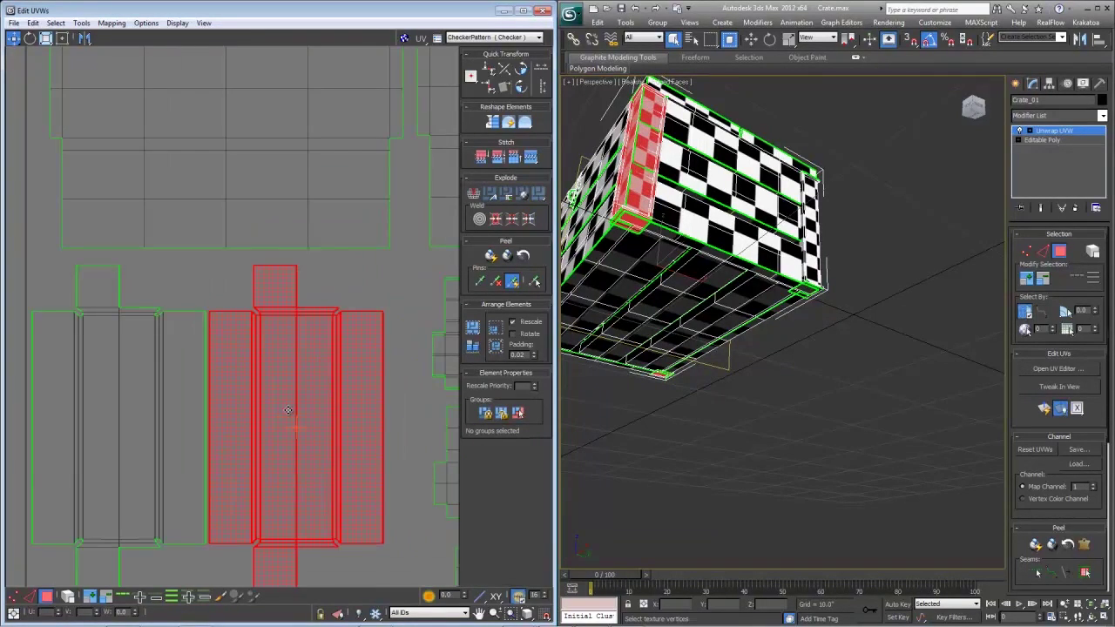
{"action": "middle_click_drag", "start_coordinate": [289, 410], "coordinate": [300, 322]}
{"action": "scroll", "coordinate": [300, 322], "scroll_direction": "up", "scroll_amount": 1}
{"action": "left_click_drag", "start_coordinate": [331, 308], "coordinate": [326, 310]}
{"action": "scroll", "coordinate": [326, 310], "scroll_direction": "down", "scroll_amount": 2}
{"action": "scroll", "coordinate": [325, 310], "scroll_direction": "down", "scroll_amount": 2}
- Select both bracket shells and scale them up to fill the width between the UV square's left edge and the panel shells
{"action": "left_click_drag", "start_coordinate": [377, 448], "coordinate": [127, 221]}
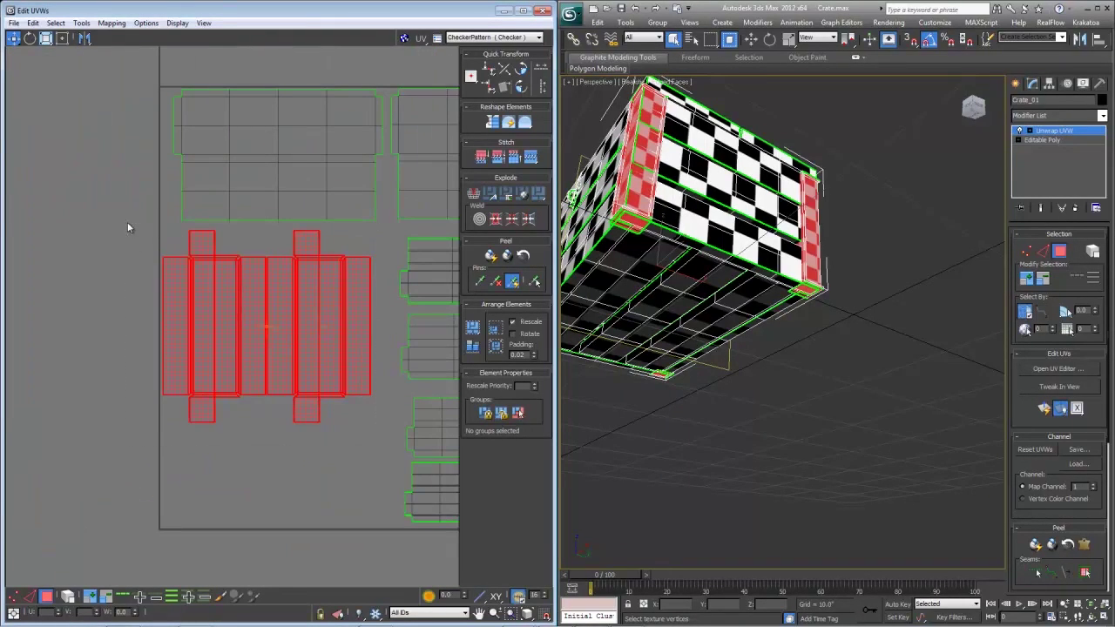
{"action": "key", "text": "r"}
{"action": "left_click_drag", "start_coordinate": [296, 302], "coordinate": [348, 281]}
{"action": "key", "text": "w"}
{"action": "key", "text": "r"}
{"action": "key", "text": "w"}
{"action": "key", "text": "r"}
{"action": "key", "text": "w"}
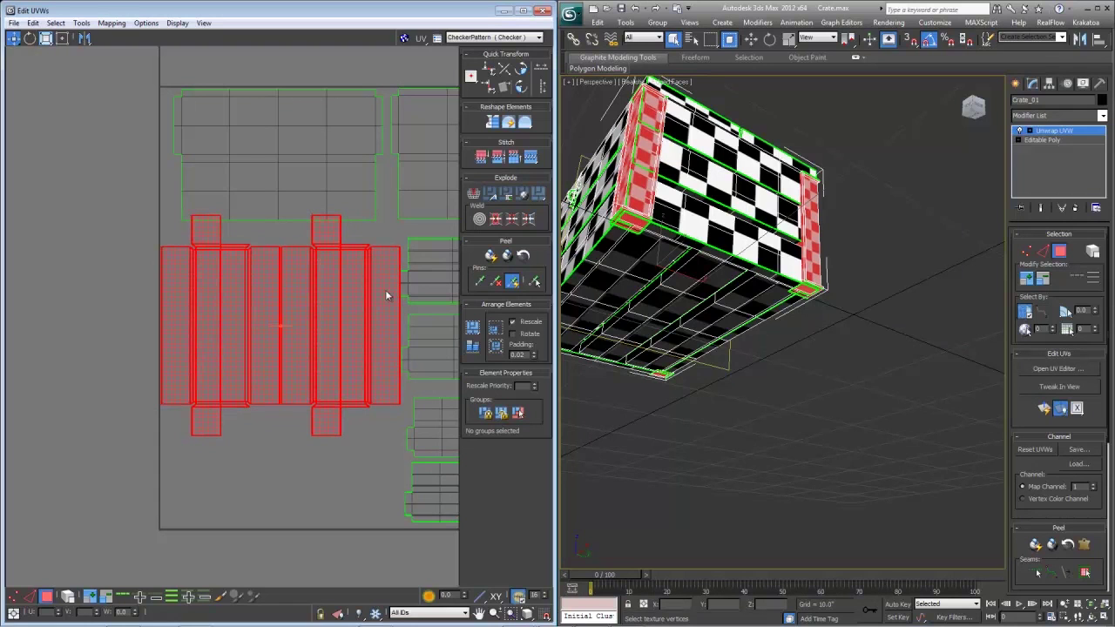
- Nudge the two long panel shells closer to the UV square's right edge and line the upper one up with the lower
{"action": "scroll", "coordinate": [419, 341], "scroll_direction": "down", "scroll_amount": 1}
{"action": "middle_click_drag", "start_coordinate": [421, 344], "coordinate": [284, 311]}
{"action": "scroll", "coordinate": [284, 311], "scroll_direction": "up", "scroll_amount": 1}
{"action": "middle_click_drag", "start_coordinate": [360, 293], "coordinate": [325, 312]}
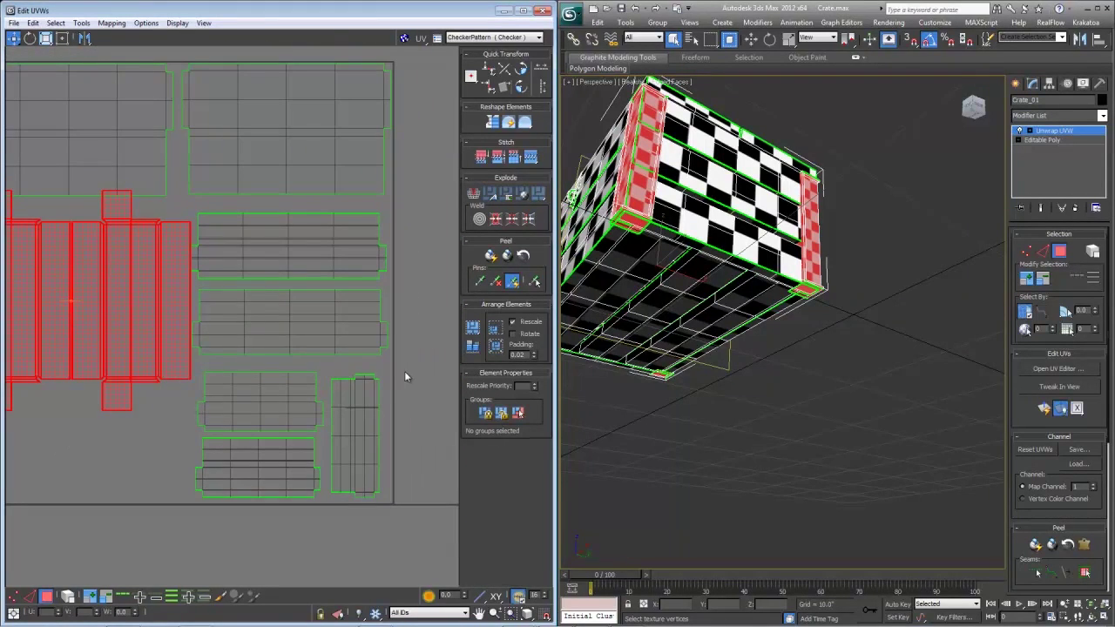
{"action": "left_click_drag", "start_coordinate": [198, 210], "coordinate": [188, 199]}
{"action": "scroll", "coordinate": [188, 198], "scroll_direction": "up", "scroll_amount": 1}
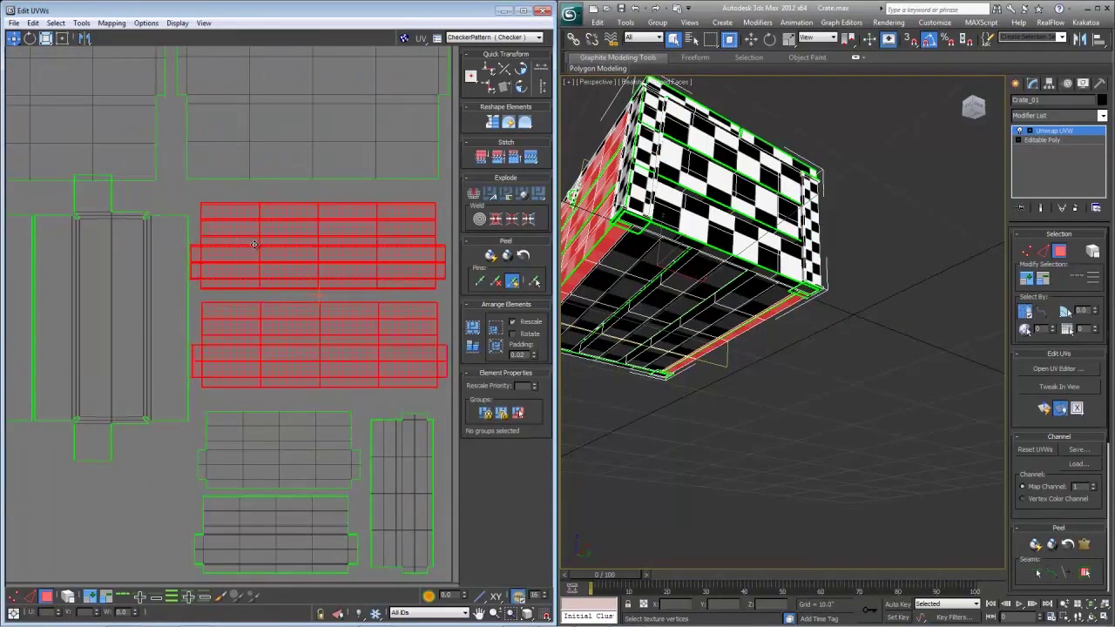
{"action": "left_click_drag", "start_coordinate": [257, 244], "coordinate": [234, 261]}
{"action": "middle_click_drag", "start_coordinate": [365, 260], "coordinate": [326, 278]}
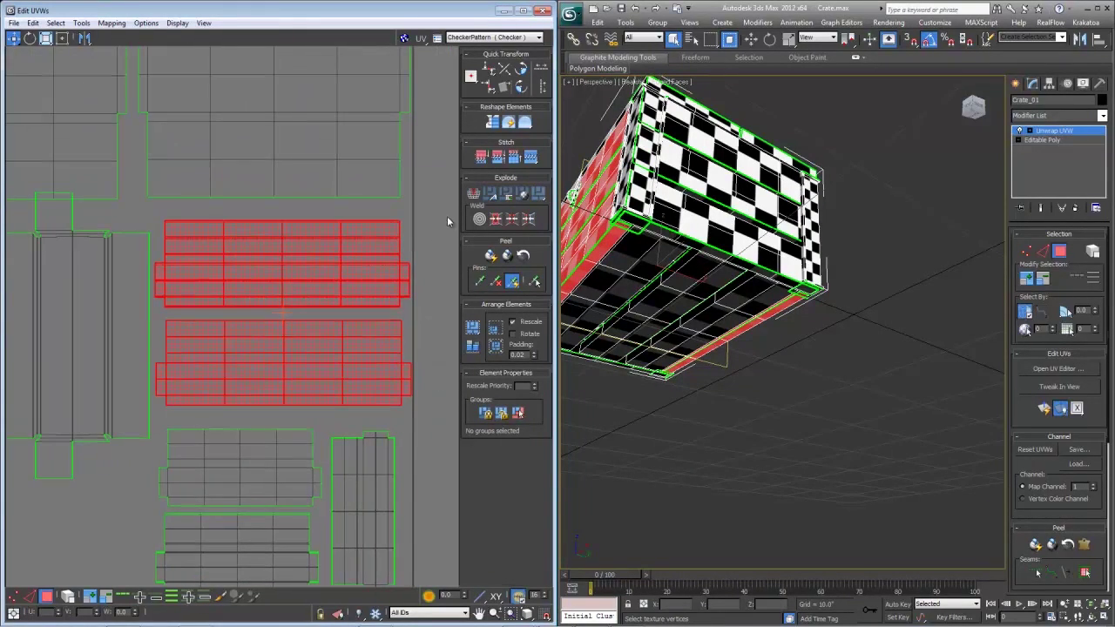
{"action": "left_click_drag", "start_coordinate": [433, 213], "coordinate": [148, 316]}
{"action": "left_click_drag", "start_coordinate": [256, 268], "coordinate": [259, 269]}
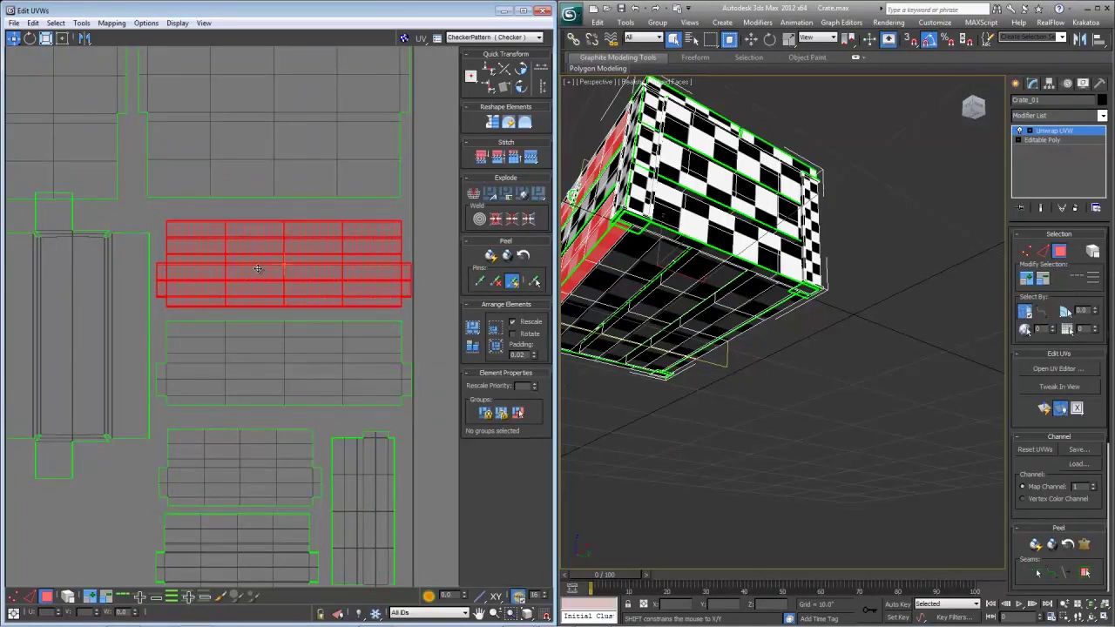
- Lower both bracket shells clear of the lid shell and enlarge them slightly to fill the gap beside the long panels
{"action": "middle_click_drag", "start_coordinate": [166, 304], "coordinate": [446, 257]}
{"action": "scroll", "coordinate": [436, 263], "scroll_direction": "down", "scroll_amount": 2}
{"action": "left_click_drag", "start_coordinate": [177, 181], "coordinate": [424, 439]}
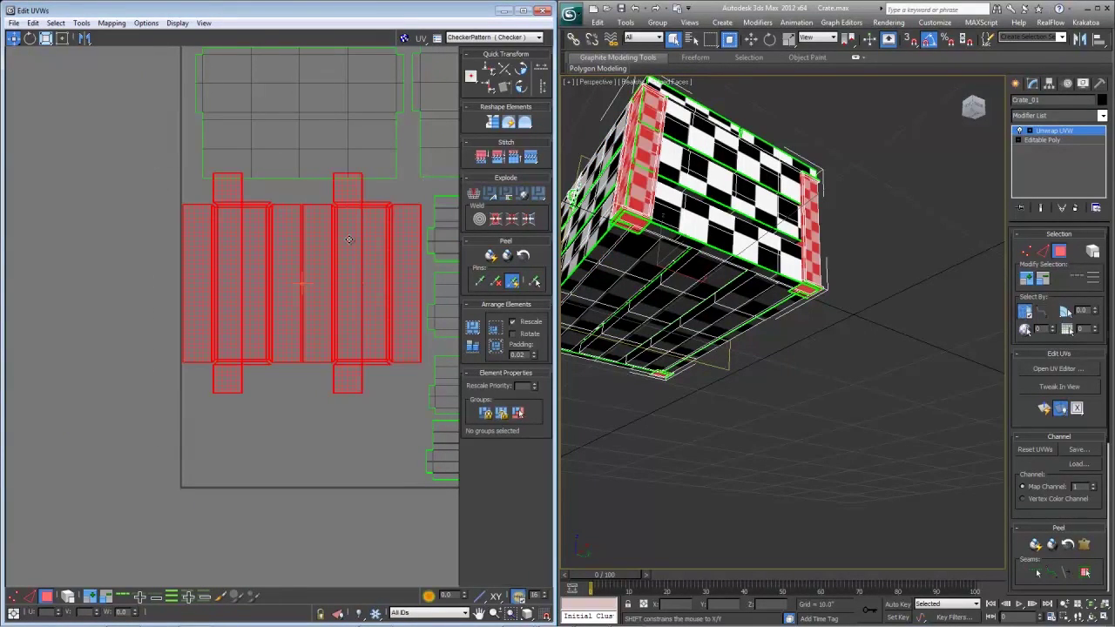
{"action": "left_click_drag", "start_coordinate": [350, 240], "coordinate": [344, 251]}
{"action": "key", "text": "r"}
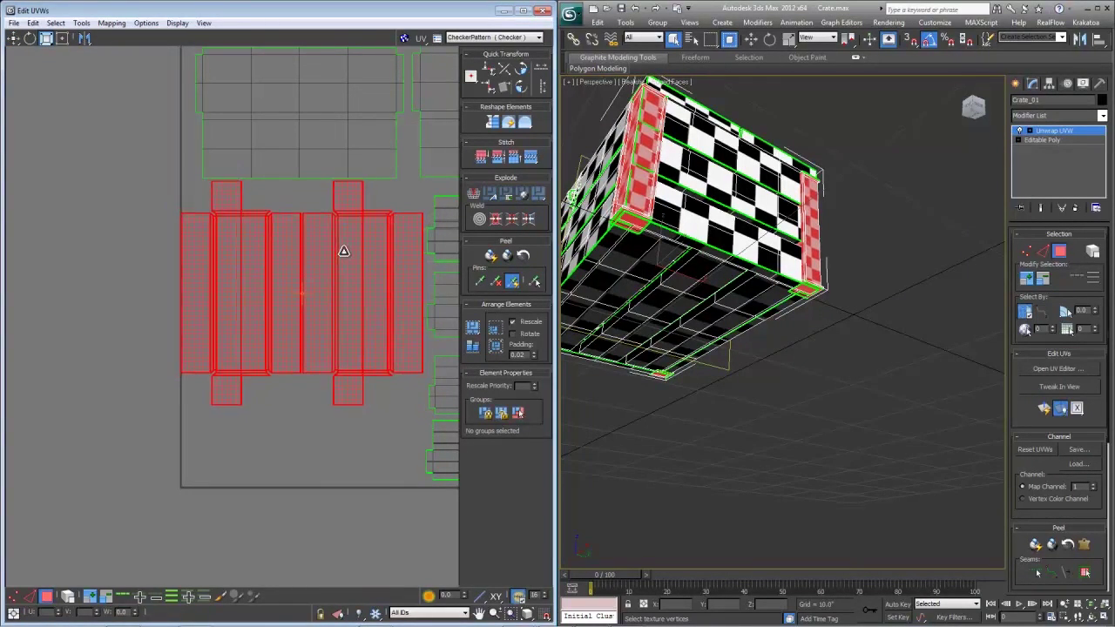
{"action": "middle_click_drag", "start_coordinate": [304, 269], "coordinate": [235, 272]}
{"action": "key", "text": "w"}
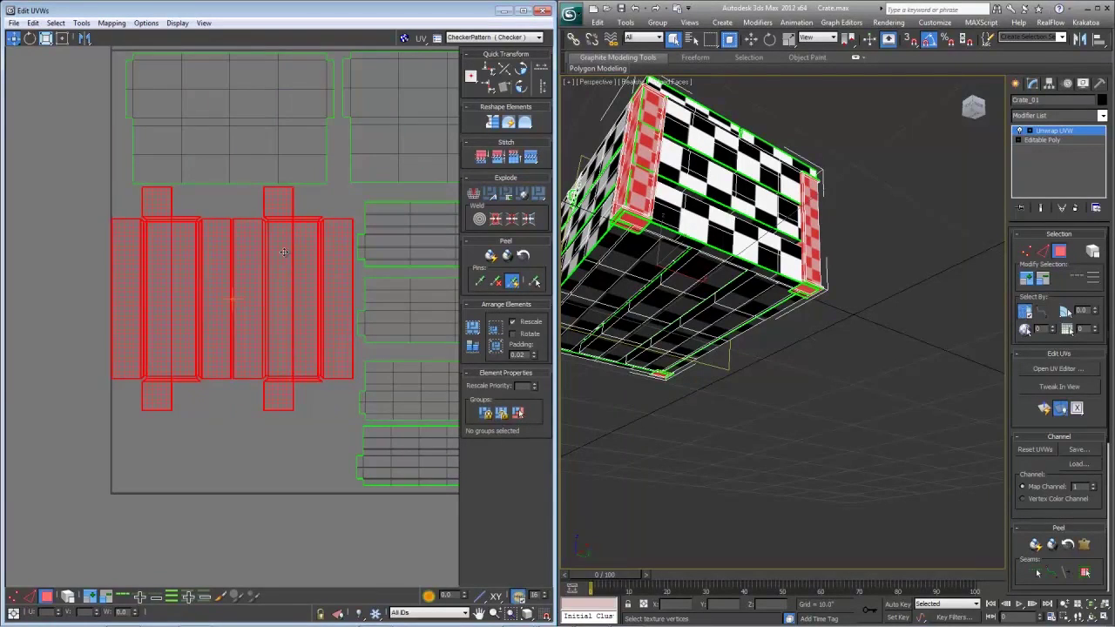
{"action": "left_click_drag", "start_coordinate": [285, 251], "coordinate": [286, 251]}
- Select the whole latch and hinge shell cluster and move it next to the UV square's lower-left corner
{"action": "left_click", "coordinate": [58, 308]}
{"action": "scroll", "coordinate": [59, 311], "scroll_direction": "down", "scroll_amount": 5}
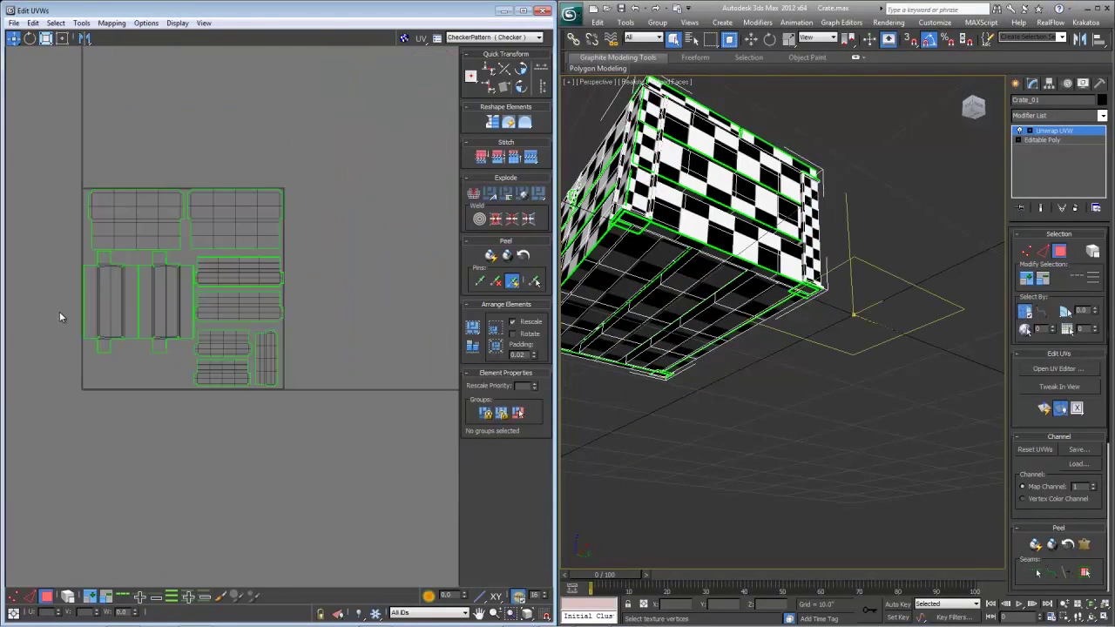
{"action": "left_click_drag", "start_coordinate": [26, 216], "coordinate": [25, 217]}
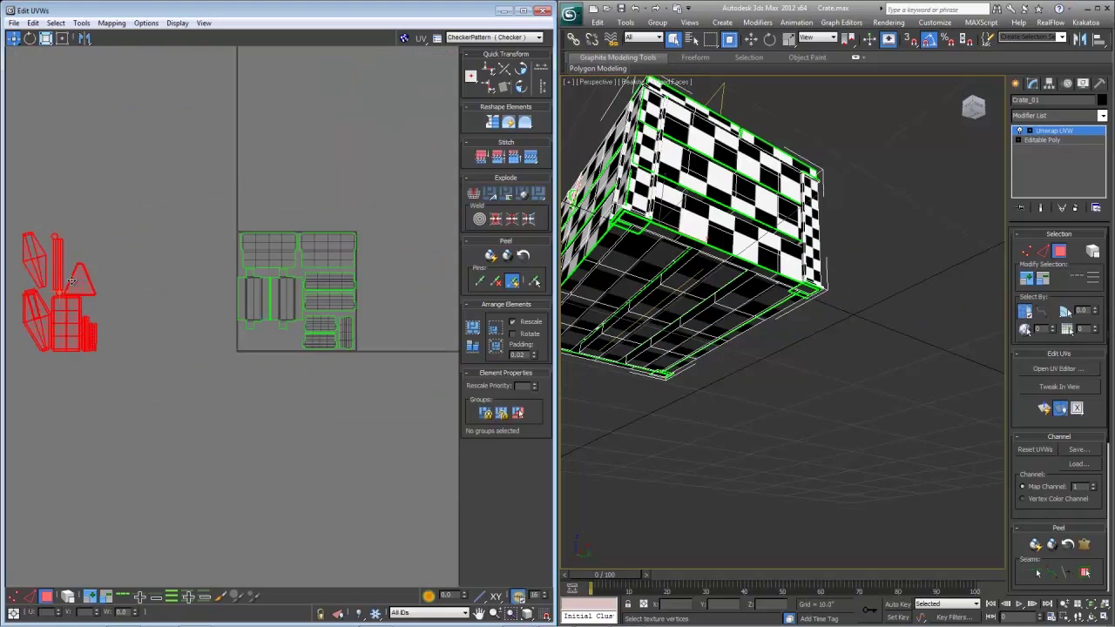
{"action": "left_click_drag", "start_coordinate": [77, 281], "coordinate": [267, 402]}
{"action": "scroll", "coordinate": [259, 317], "scroll_direction": "up", "scroll_amount": 3}
- Rotate the latch and hinge cluster a quarter turn, scale it down and fit it into the UV square's lower-left corner
{"action": "key", "text": "e"}
{"action": "key", "text": "r"}
{"action": "mouse_move", "coordinate": [187, 346]}
{"action": "left_mouse_down"}
{"action": "mouse_move", "coordinate": [165, 384]}
{"action": "mouse_move", "coordinate": [195, 359]}
{"action": "left_mouse_up"}
{"action": "key", "text": "w"}
{"action": "left_click_drag", "start_coordinate": [210, 344], "coordinate": [231, 391]}
{"action": "scroll", "coordinate": [251, 359], "scroll_direction": "up", "scroll_amount": 3}
{"action": "key", "text": "r"}
{"action": "key", "text": "w"}
{"action": "left_click_drag", "start_coordinate": [260, 355], "coordinate": [224, 363]}
{"action": "scroll", "coordinate": [316, 409], "scroll_direction": "down", "scroll_amount": 2}
{"action": "left_click", "coordinate": [349, 405]}
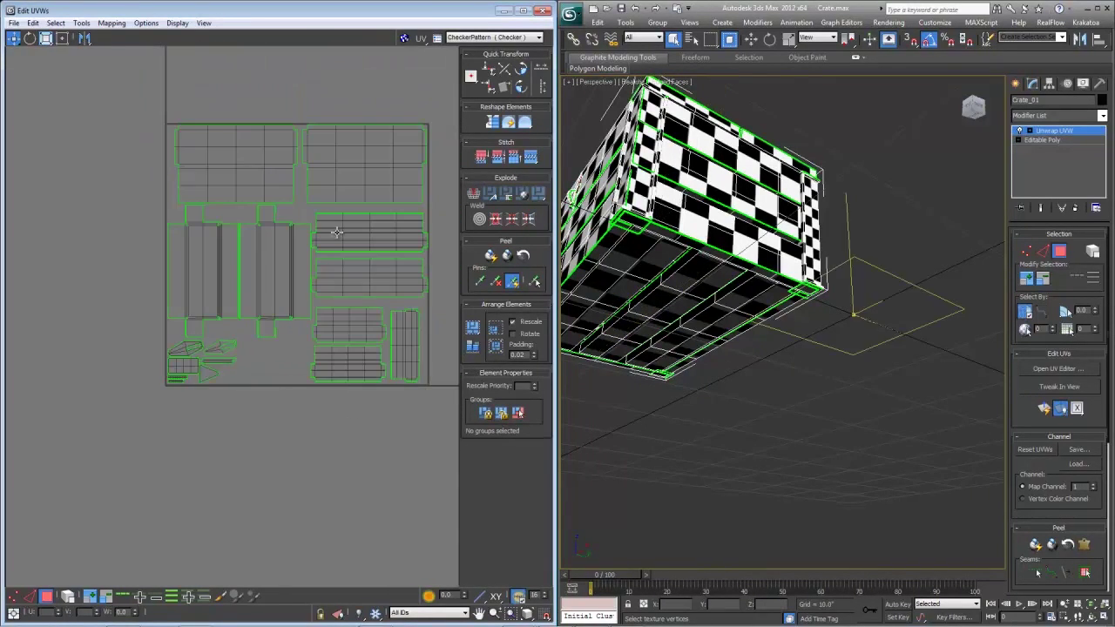
- Compare the checker size on the crate's corner bracket, end panels and underside, selecting faces to find their shells
{"action": "middle_click_drag", "start_coordinate": [768, 202], "coordinate": [727, 306], "text": "alt"}
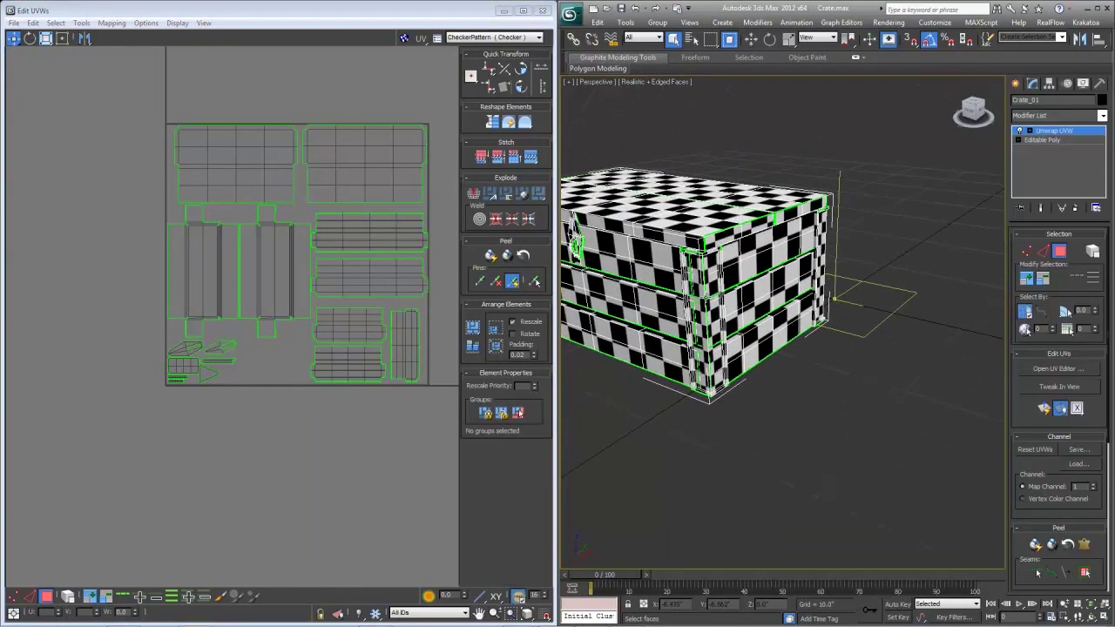
{"action": "left_click", "coordinate": [712, 284]}
{"action": "scroll", "coordinate": [725, 294], "scroll_direction": "up", "scroll_amount": 3}
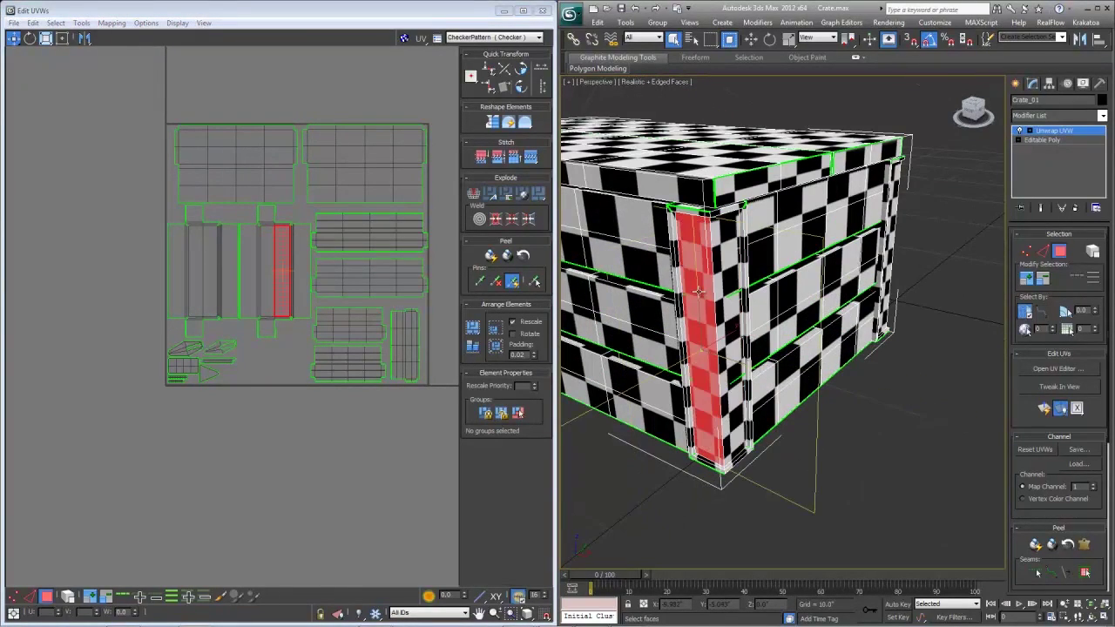
{"action": "left_click", "coordinate": [770, 256]}
{"action": "left_click", "coordinate": [802, 305]}
{"action": "left_click", "coordinate": [802, 218]}
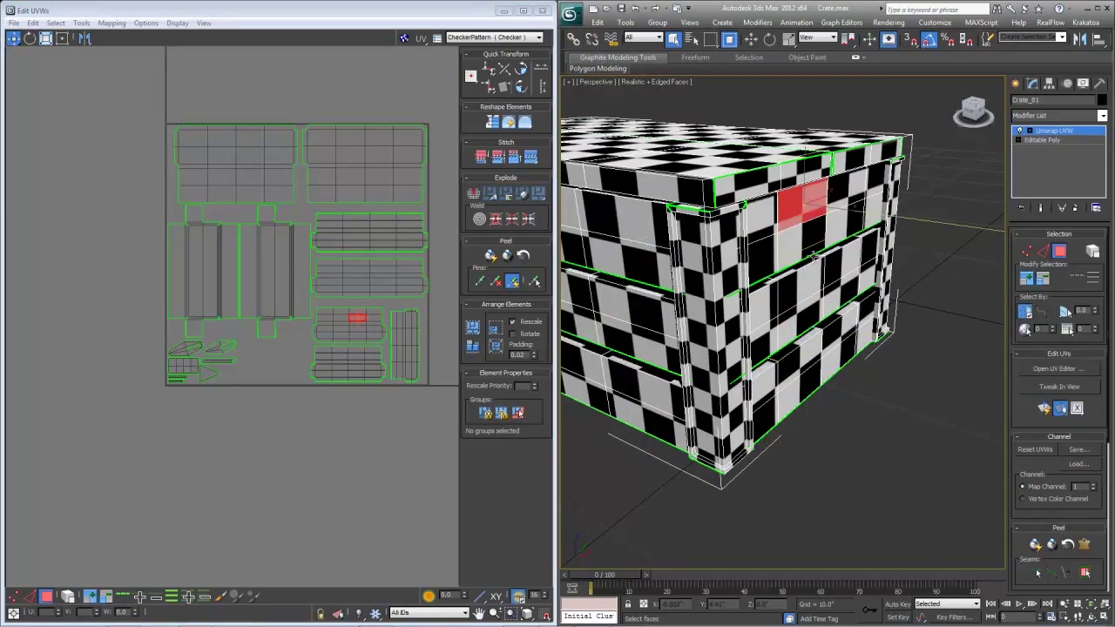
{"action": "middle_click_drag", "start_coordinate": [797, 488], "coordinate": [763, 374], "text": "alt"}
{"action": "scroll", "coordinate": [764, 374], "scroll_direction": "down", "scroll_amount": 2}
{"action": "left_click", "coordinate": [763, 375]}
{"action": "left_click", "coordinate": [723, 336]}
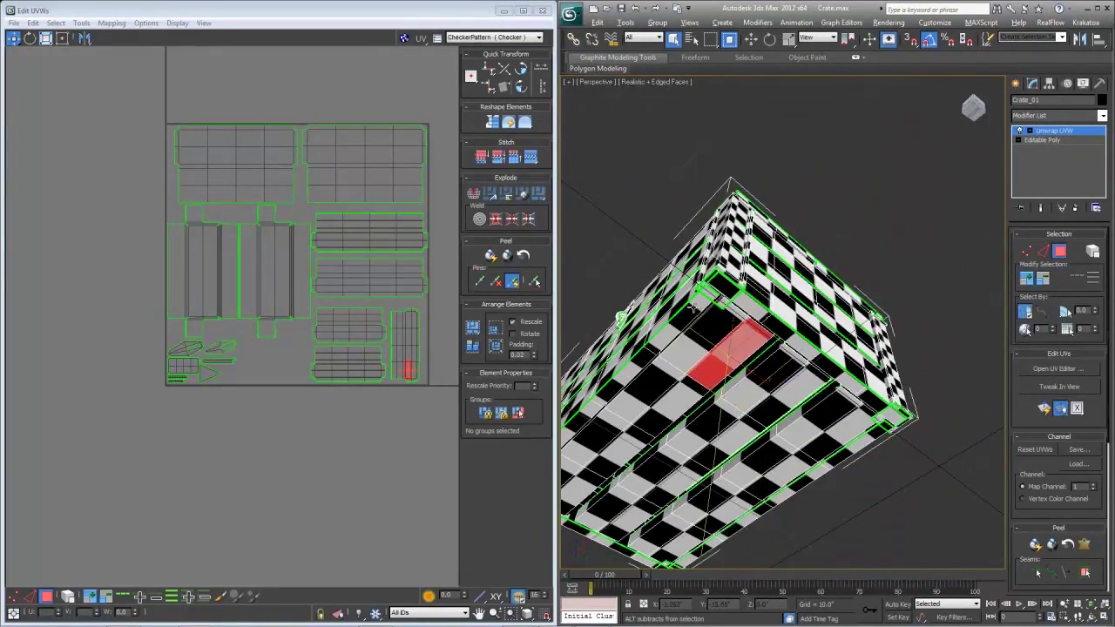
{"action": "middle_click_drag", "start_coordinate": [723, 336], "coordinate": [822, 304], "text": "alt"}
- Inspect the checker size on the front panels, latch, hinges, lid and corner bracket, selecting faces to find their shells
{"action": "left_click", "coordinate": [855, 248]}
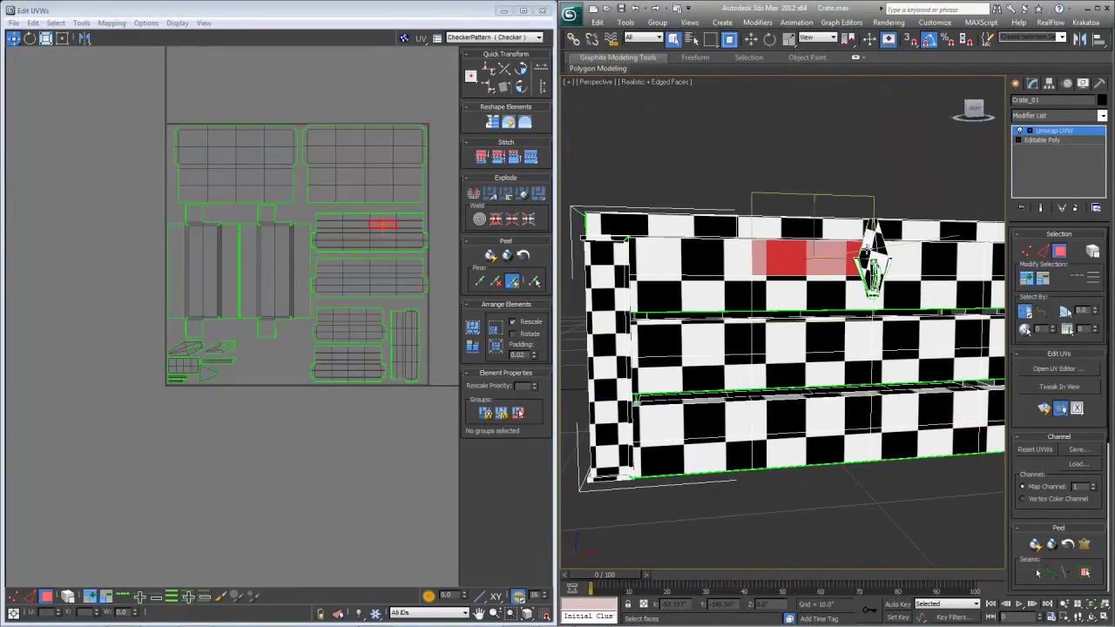
{"action": "left_click", "coordinate": [867, 248]}
{"action": "middle_click_drag", "start_coordinate": [901, 267], "coordinate": [601, 268], "text": "alt"}
{"action": "scroll", "coordinate": [724, 285], "scroll_direction": "down", "scroll_amount": 5}
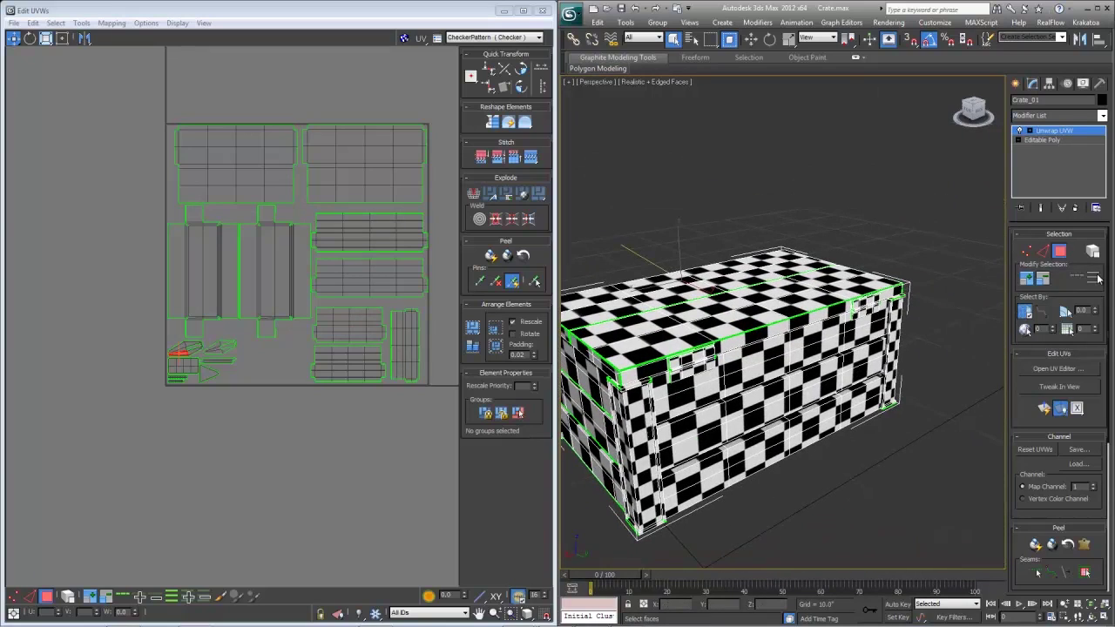
{"action": "left_click", "coordinate": [701, 323]}
{"action": "middle_click_drag", "start_coordinate": [701, 323], "coordinate": [792, 313], "text": "alt"}
{"action": "left_click", "coordinate": [743, 369]}
{"action": "middle_click_drag", "start_coordinate": [747, 386], "coordinate": [760, 414], "text": "alt"}
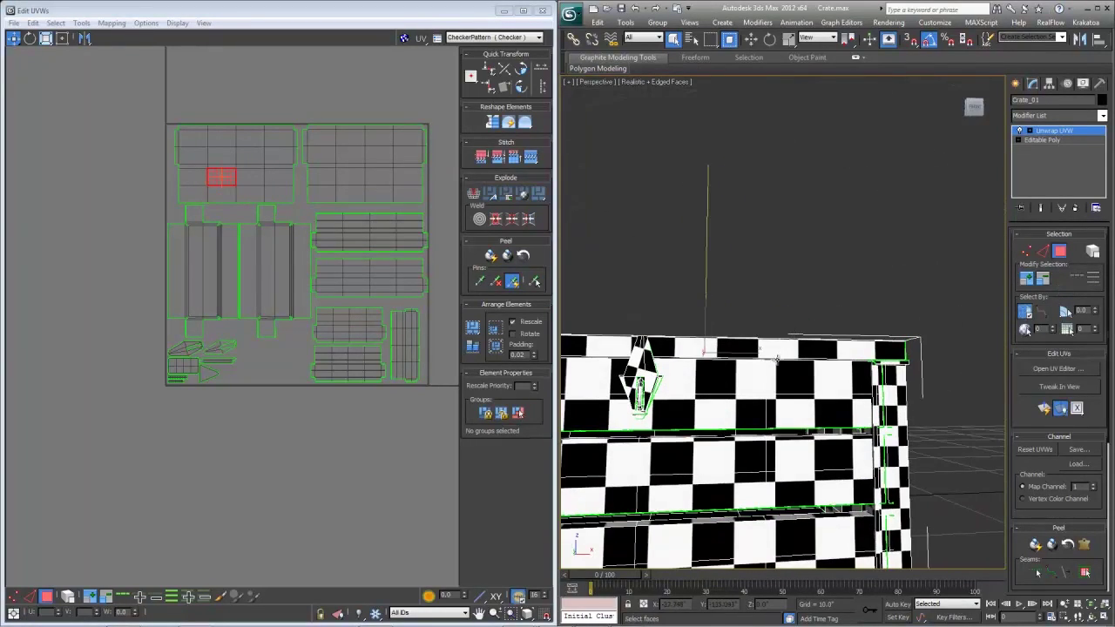
{"action": "left_click", "coordinate": [896, 432]}
{"action": "middle_click_drag", "start_coordinate": [896, 432], "coordinate": [819, 416], "text": "alt"}
{"action": "scroll", "coordinate": [854, 442], "scroll_direction": "down", "scroll_amount": 4}
{"action": "scroll", "coordinate": [819, 415], "scroll_direction": "up", "scroll_amount": 5}
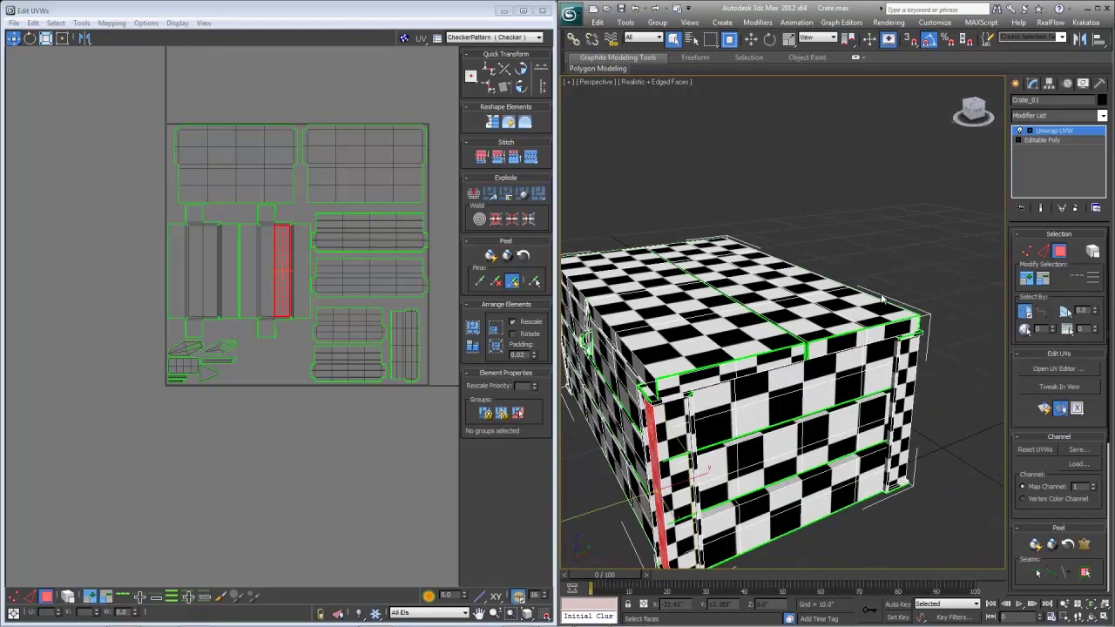
- Clear the face selection, leave the crate's unwrap editing and deselect the crate
{"action": "left_click", "coordinate": [880, 294]}
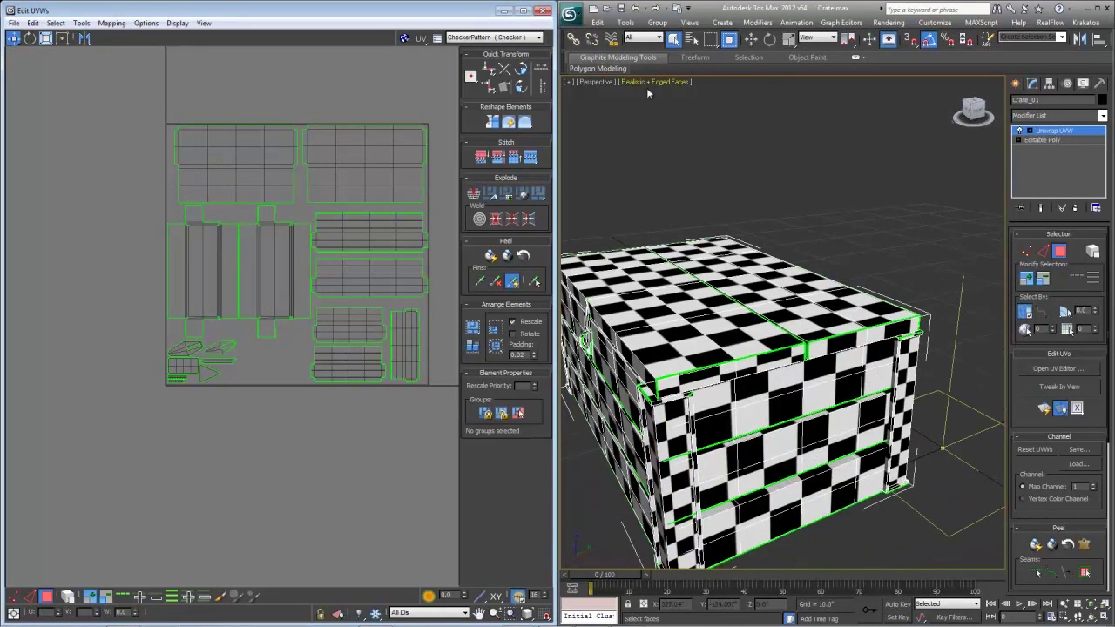
{"action": "left_click", "coordinate": [1045, 130]}
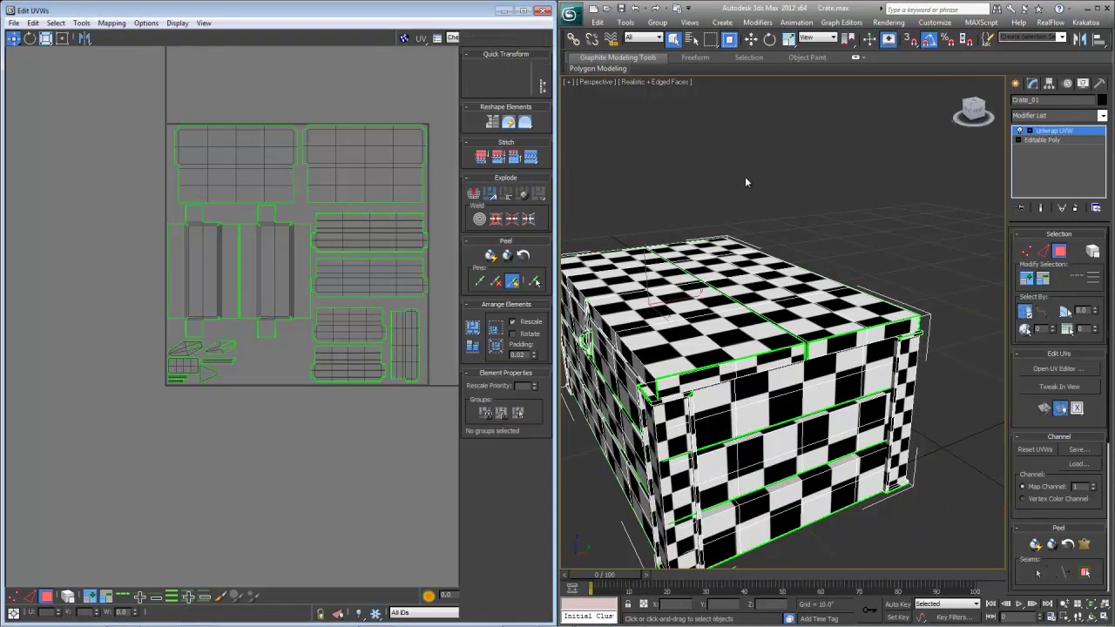
{"action": "left_click", "coordinate": [745, 182]}
{"action": "left_click", "coordinate": [569, 13]}
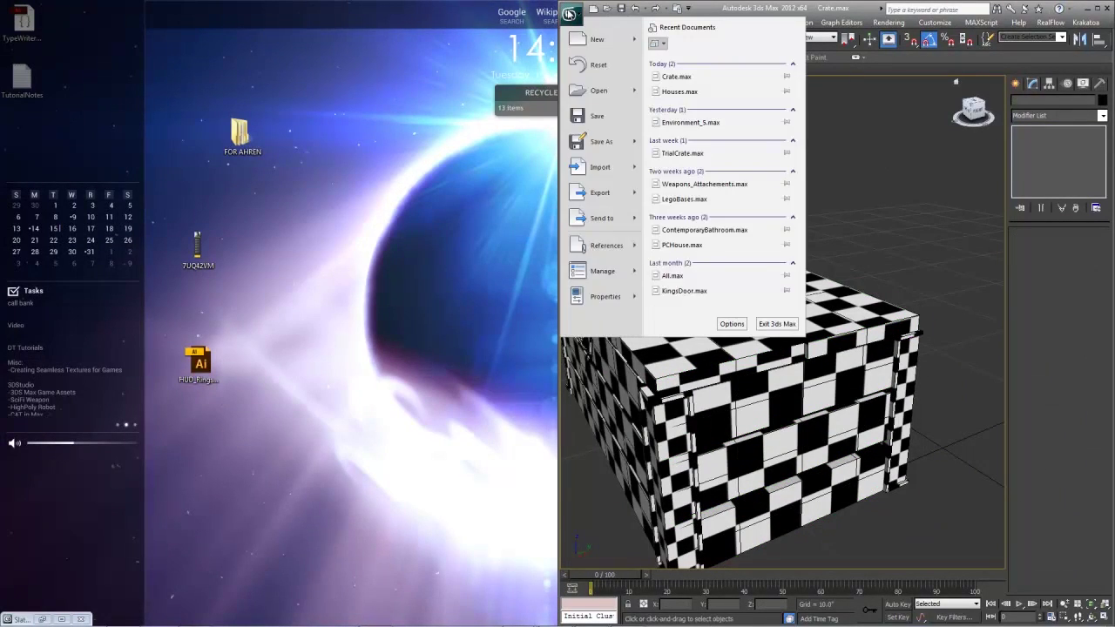
{"action": "left_click", "coordinate": [569, 14]}
- Open Render To Texture for the crate and add an Ambient Occlusion (MR) output element
{"action": "key", "text": "0"}
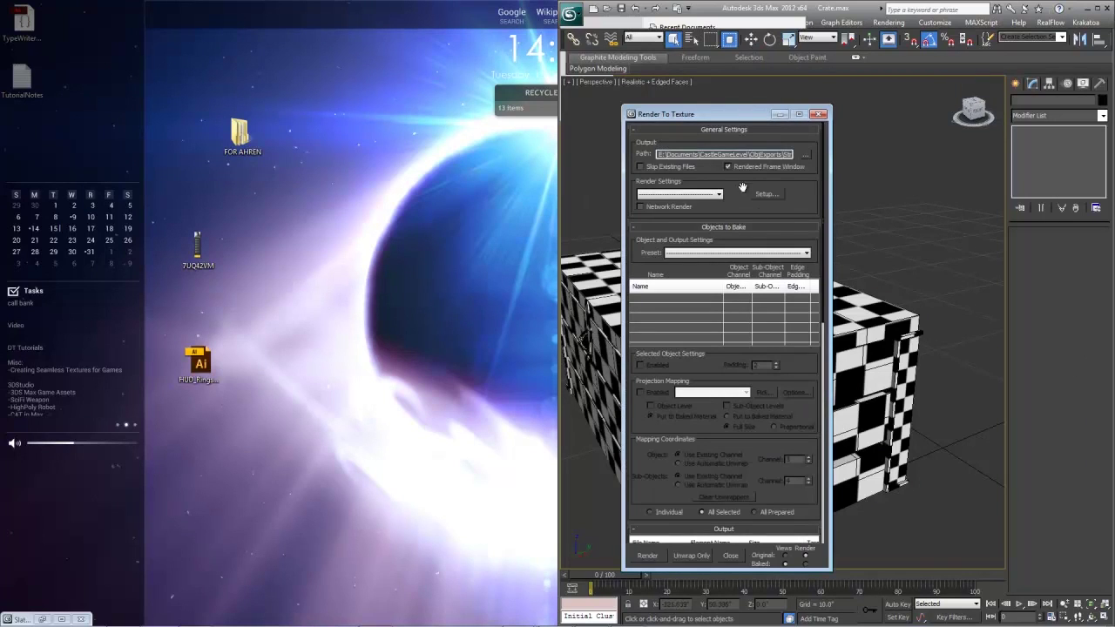
{"action": "scroll", "coordinate": [739, 210], "scroll_direction": "down", "scroll_amount": 5}
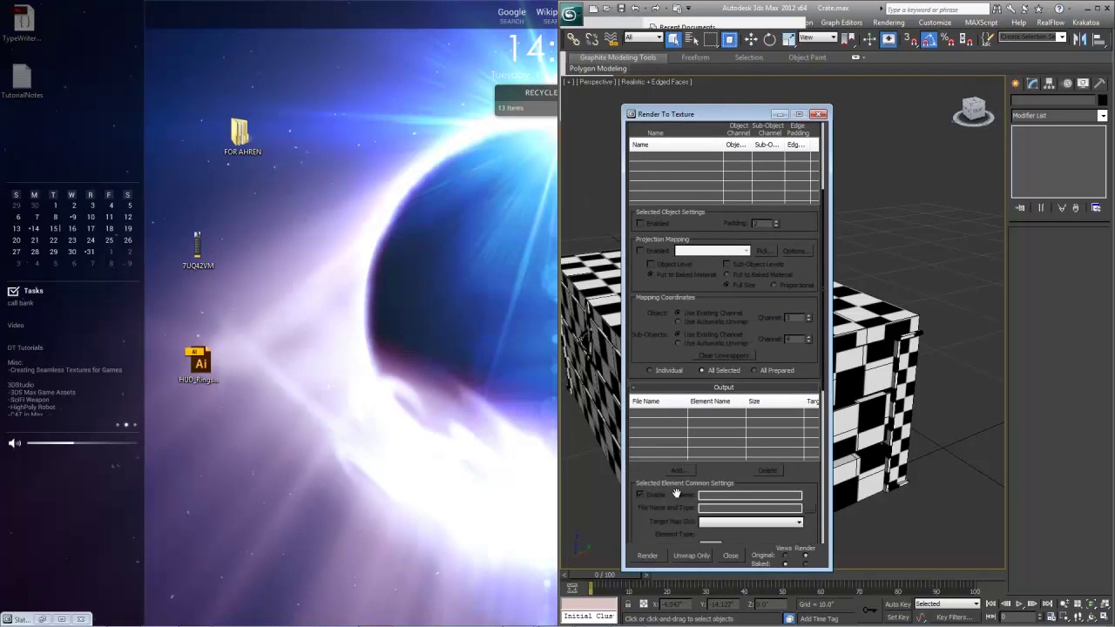
{"action": "scroll", "coordinate": [686, 235], "scroll_direction": "down", "scroll_amount": 3}
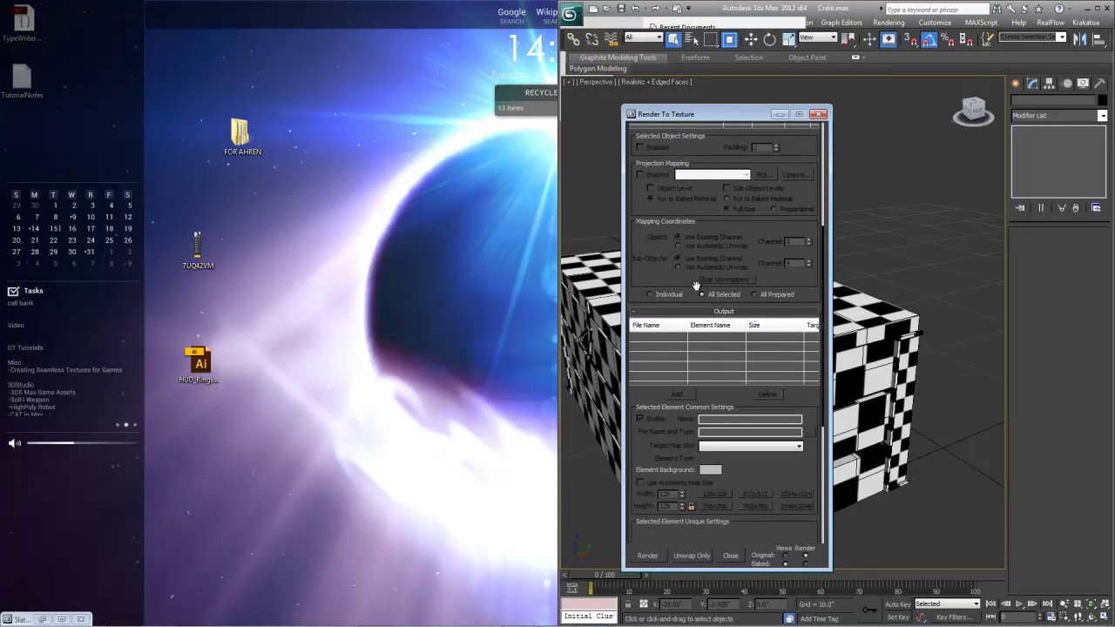
{"action": "scroll", "coordinate": [693, 292], "scroll_direction": "up", "scroll_amount": 2}
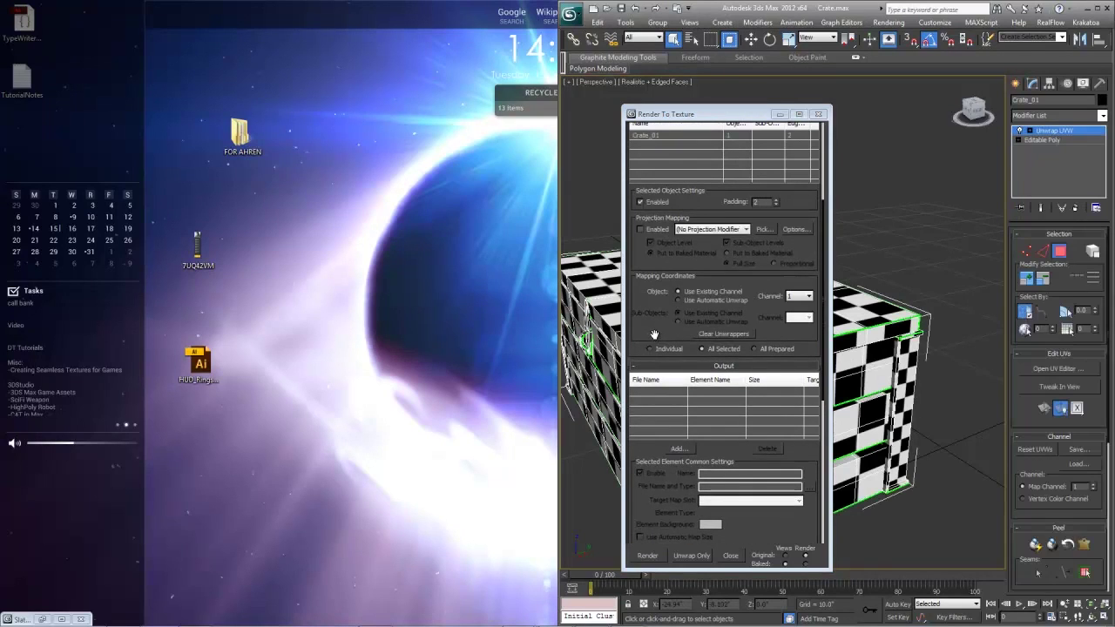
{"action": "scroll", "coordinate": [655, 334], "scroll_direction": "down", "scroll_amount": 4}
{"action": "left_click", "coordinate": [678, 355]}
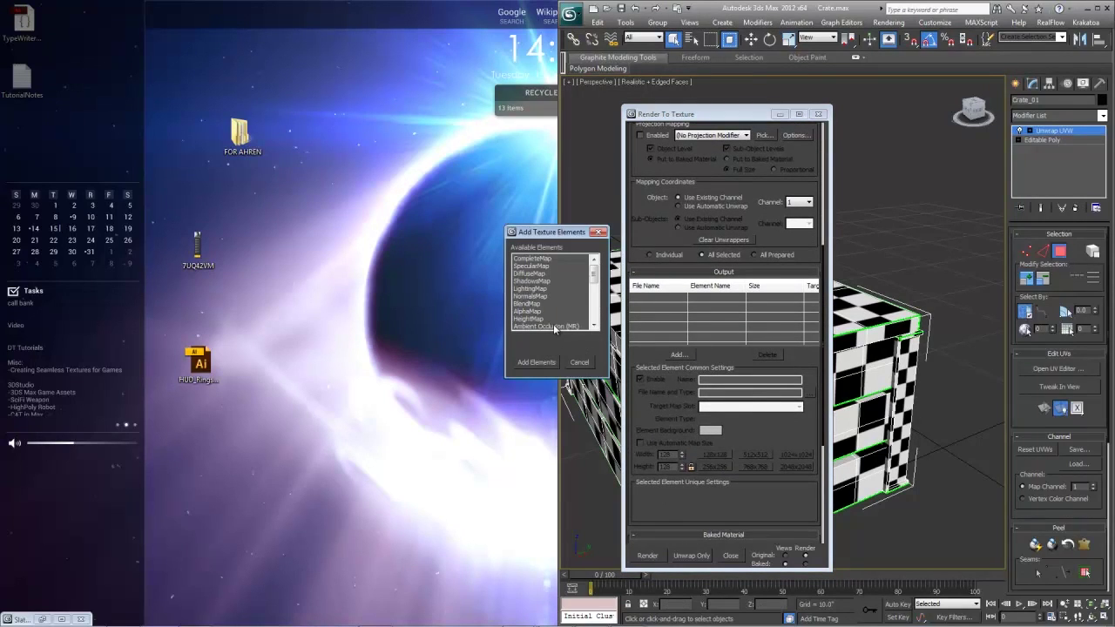
{"action": "double_click", "coordinate": [554, 326]}
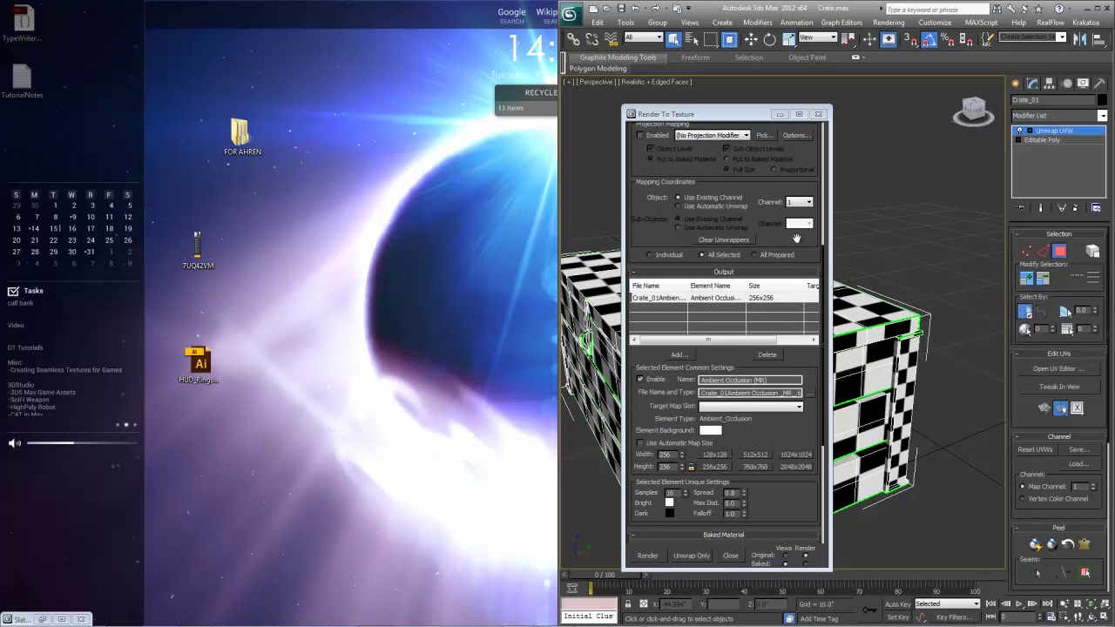
- Check in the render setup which renderer is assigned for production, and close the setup
{"action": "left_click", "coordinate": [888, 22]}
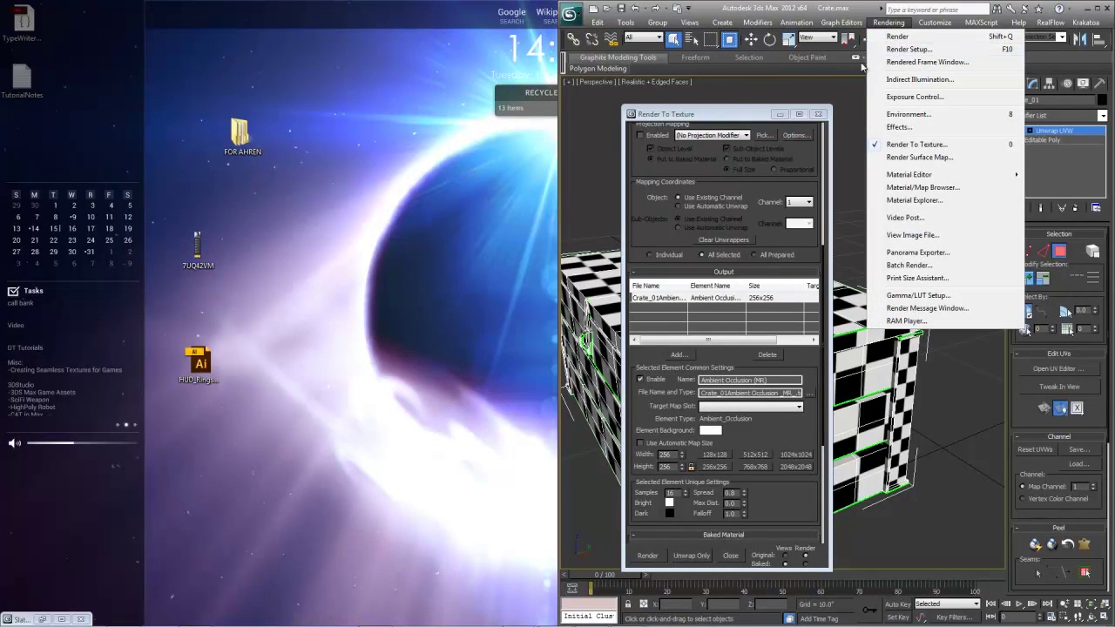
{"action": "left_click", "coordinate": [908, 48]}
{"action": "scroll", "coordinate": [966, 383], "scroll_direction": "down", "scroll_amount": 3}
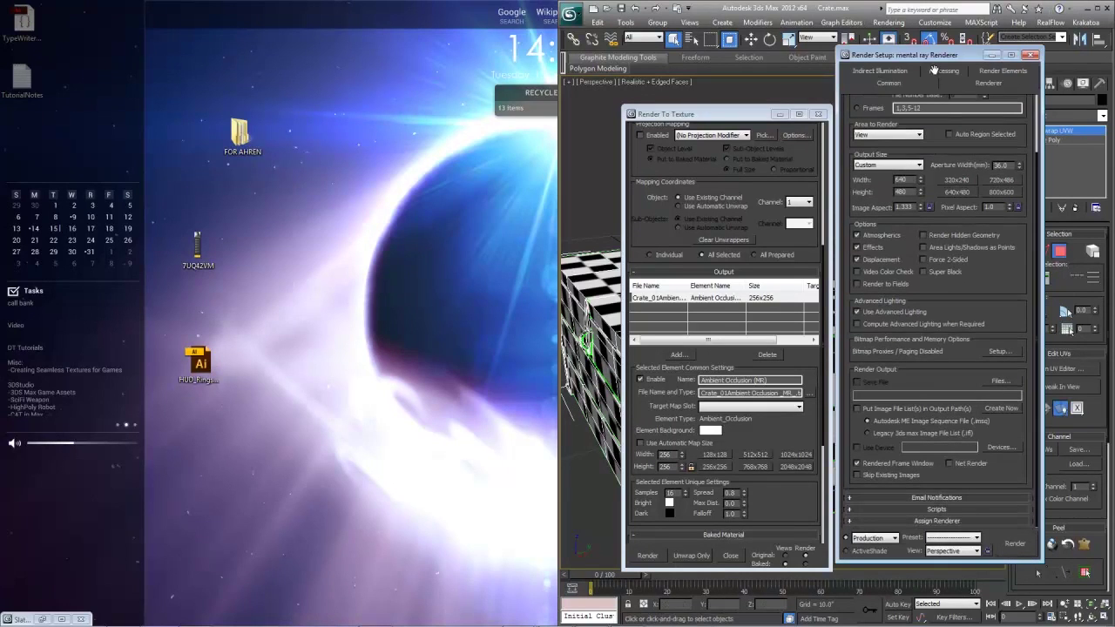
{"action": "left_click", "coordinate": [973, 521]}
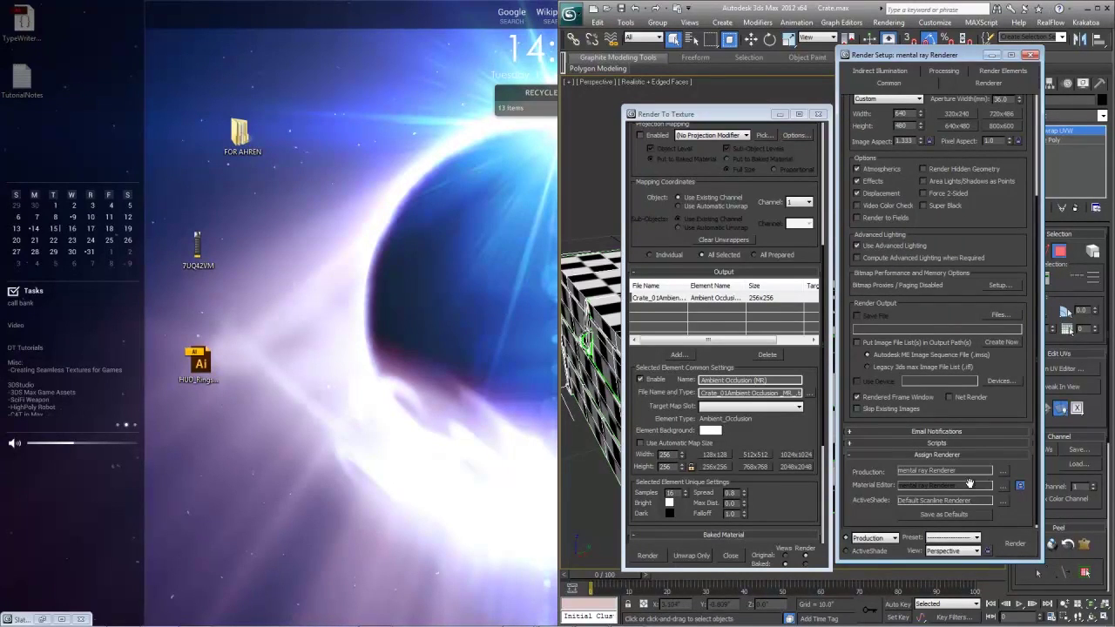
{"action": "left_click", "coordinate": [1029, 55]}
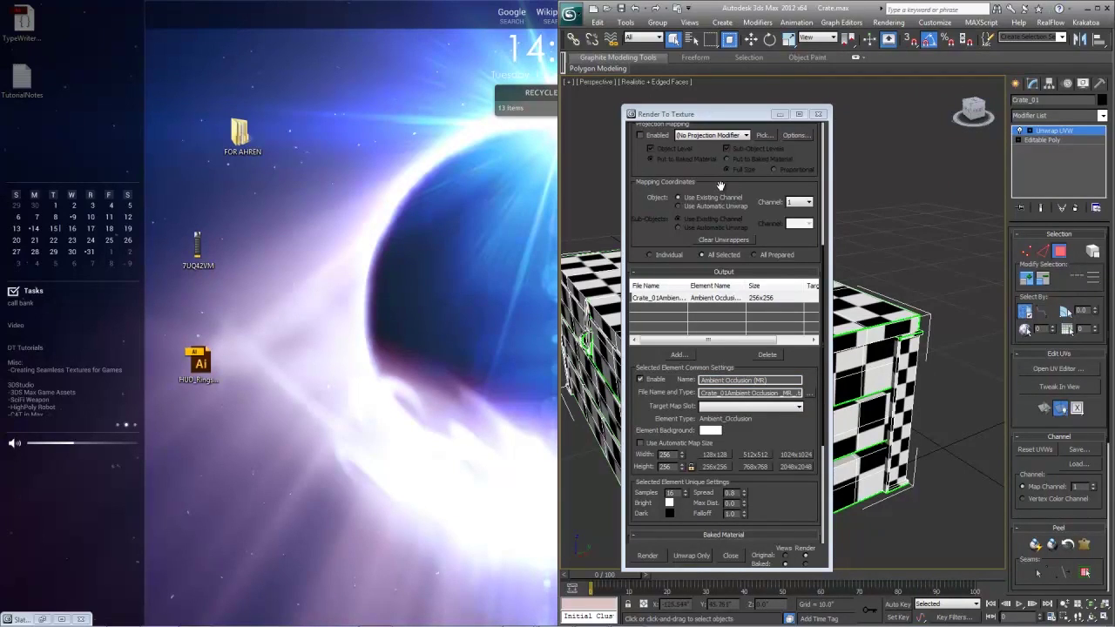
- Set the ambient occlusion element's map size to 2048x2048 and its samples to 256
{"action": "left_click_drag", "start_coordinate": [721, 185], "coordinate": [715, 299]}
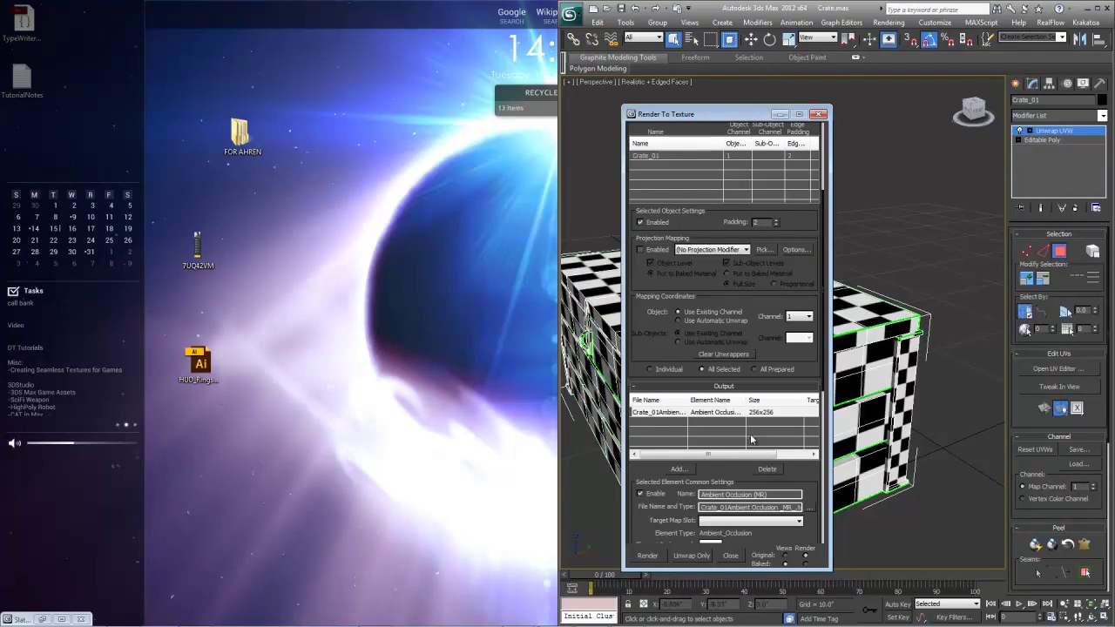
{"action": "scroll", "coordinate": [738, 470], "scroll_direction": "down", "scroll_amount": 4}
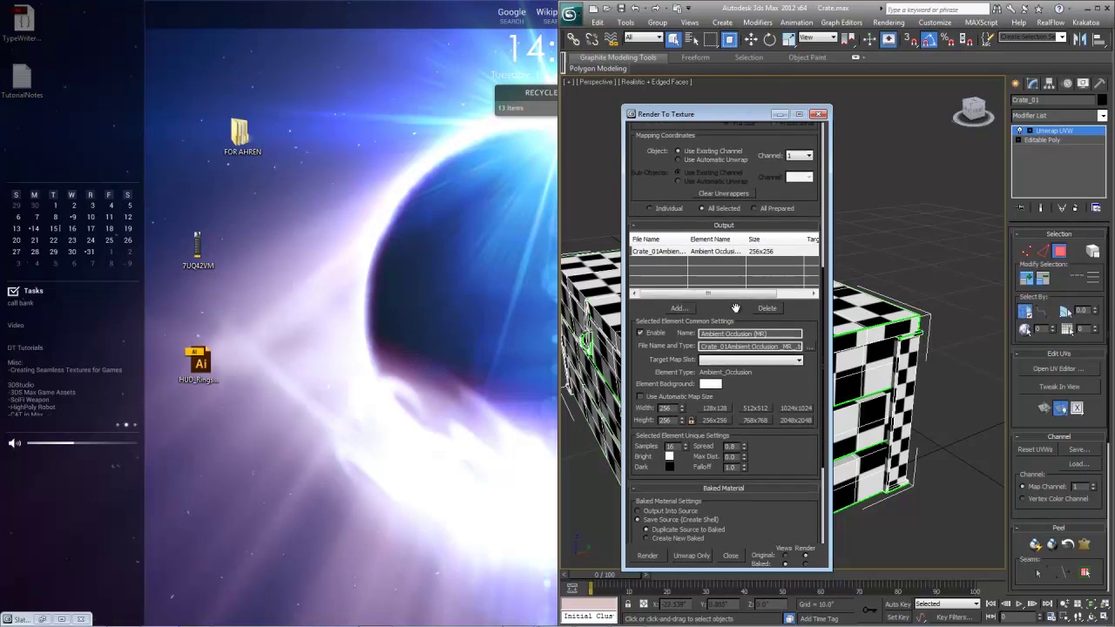
{"action": "left_click", "coordinate": [794, 417]}
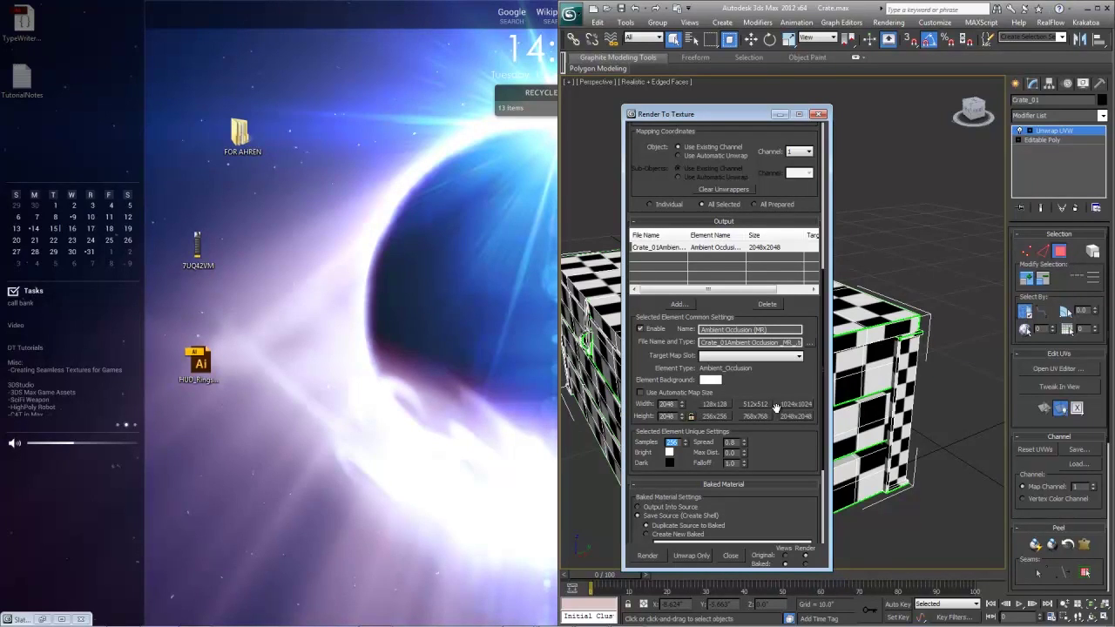
- Review the bake settings, render the ambient occlusion map without a target map slot, and close Render To Texture
{"action": "left_click_drag", "start_coordinate": [776, 407], "coordinate": [784, 284]}
{"action": "left_click_drag", "start_coordinate": [763, 395], "coordinate": [764, 334]}
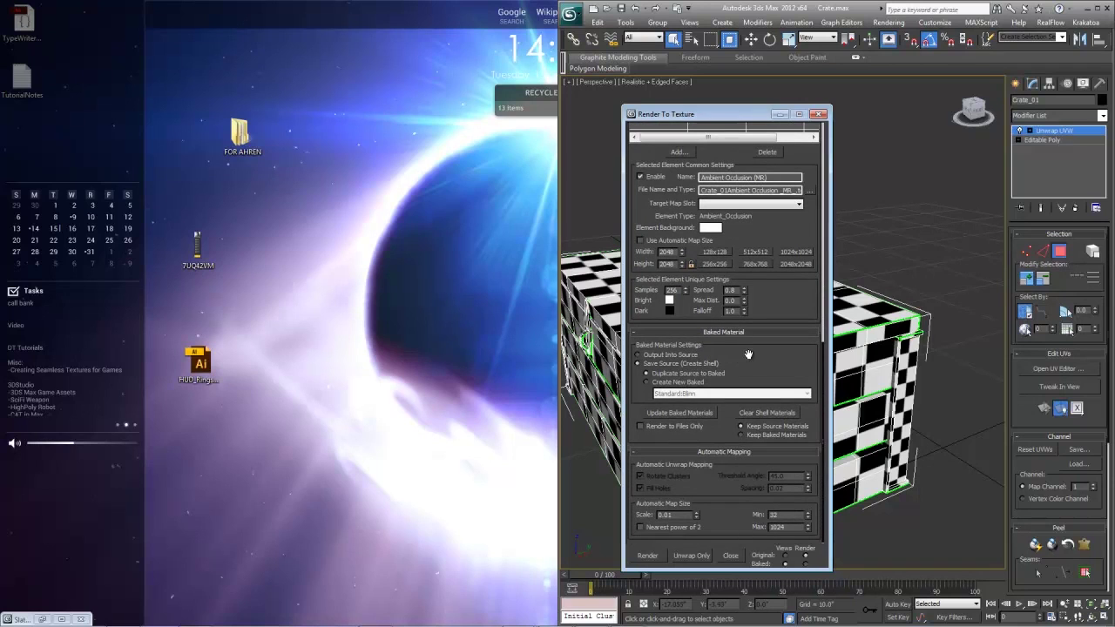
{"action": "left_click_drag", "start_coordinate": [765, 293], "coordinate": [765, 321]}
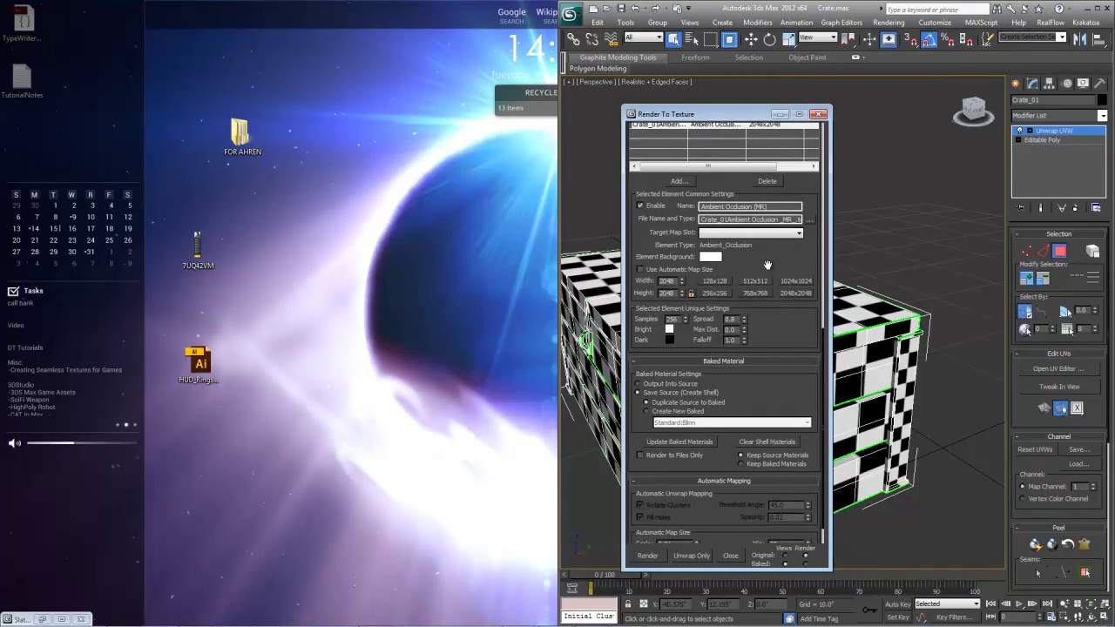
{"action": "scroll", "coordinate": [767, 265], "scroll_direction": "up", "scroll_amount": 8}
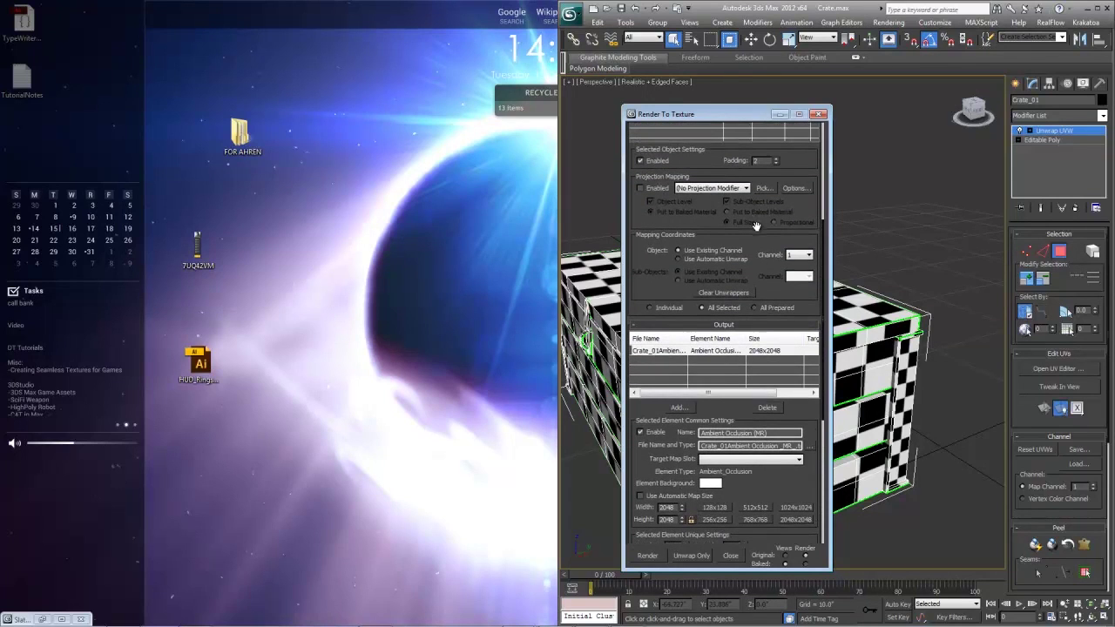
{"action": "left_click", "coordinate": [648, 557]}
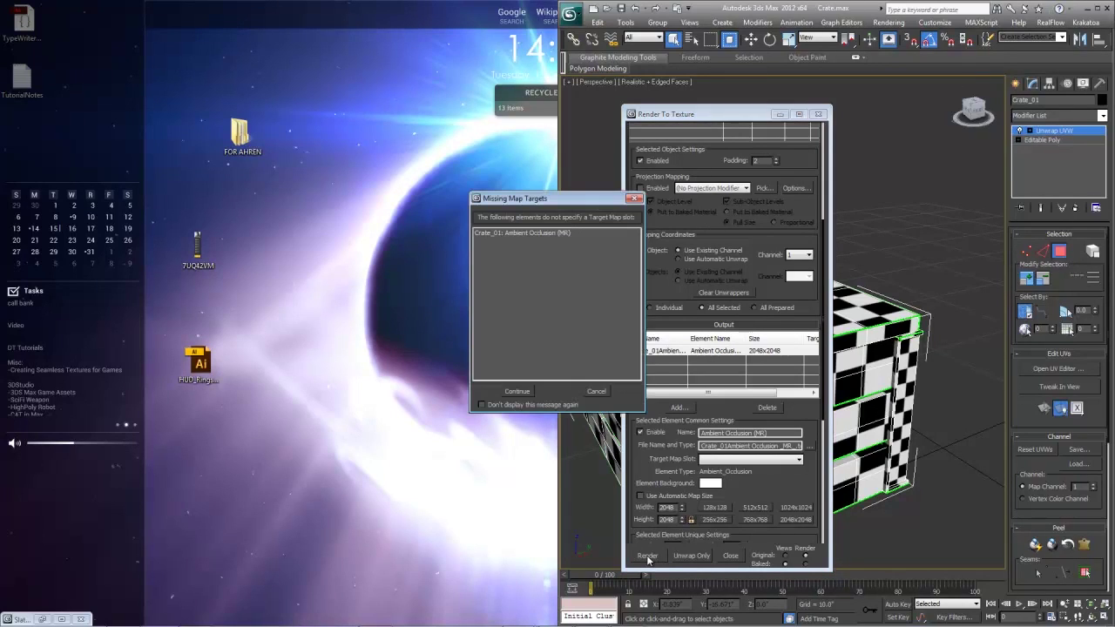
{"action": "left_click", "coordinate": [520, 391]}
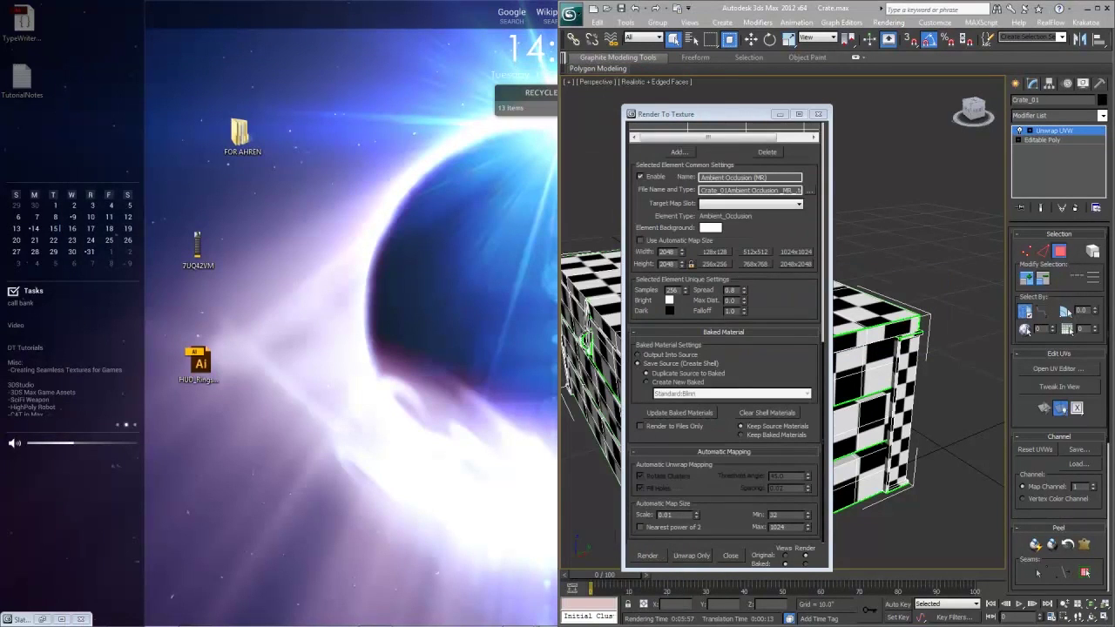
{"action": "left_click", "coordinate": [817, 114]}
- Reopen the crate's UV editor and render a UV template with width and height set to 2048
{"action": "middle_click_drag", "start_coordinate": [790, 356], "coordinate": [818, 332]}
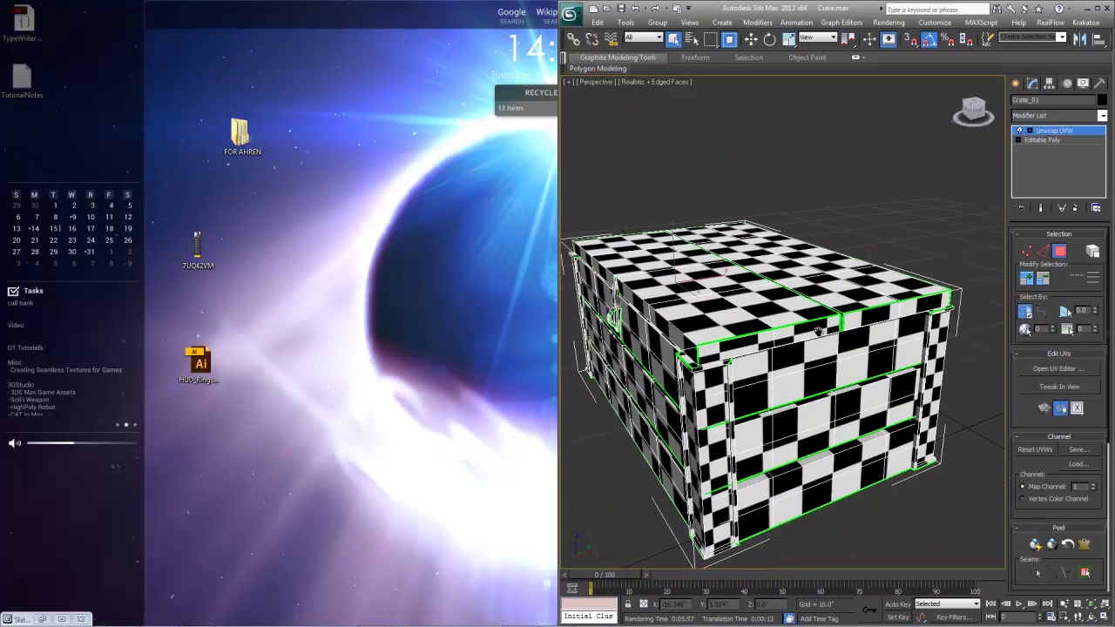
{"action": "left_click", "coordinate": [1052, 371]}
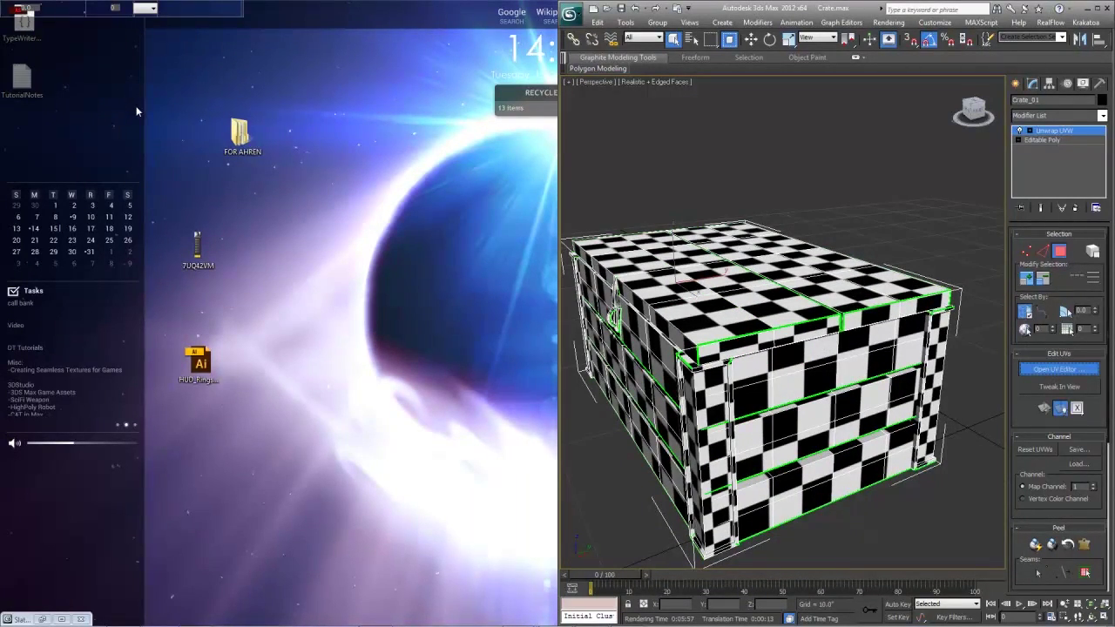
{"action": "left_click", "coordinate": [334, 72]}
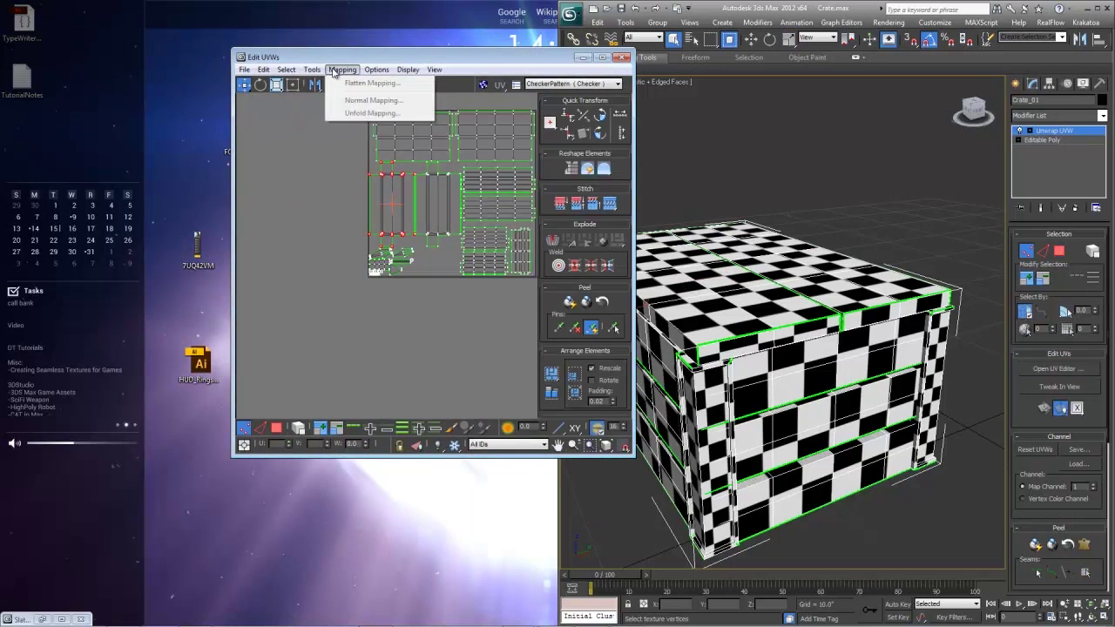
{"action": "mouse_move", "coordinate": [312, 70]}
{"action": "left_click", "coordinate": [369, 285]}
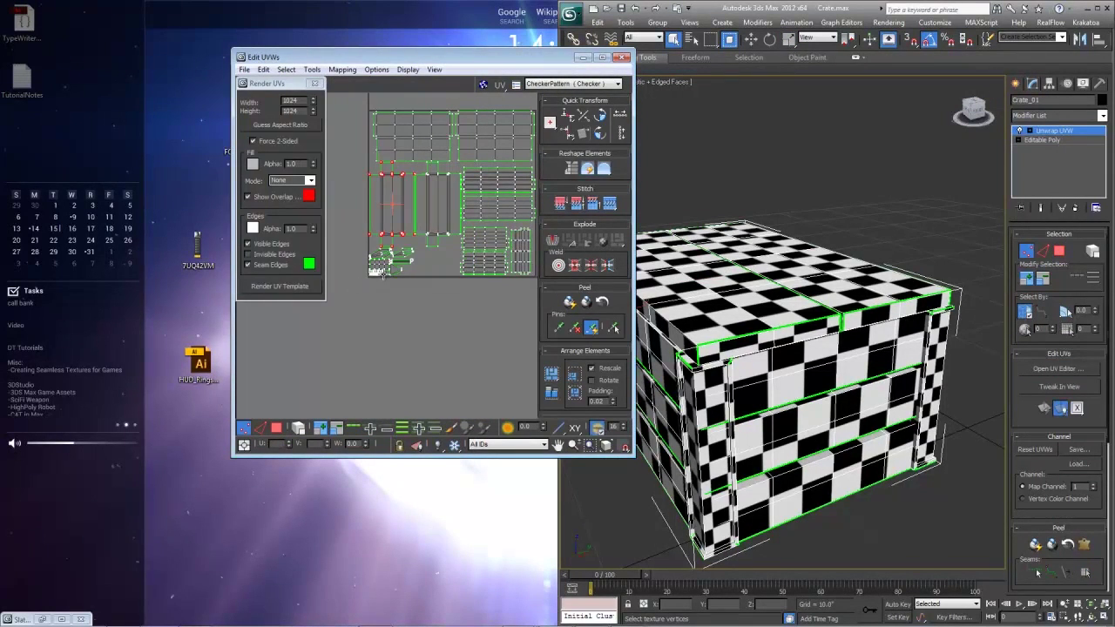
{"action": "double_click", "coordinate": [291, 101]}
{"action": "type", "text": "1025"}
{"action": "key", "text": "Return"}
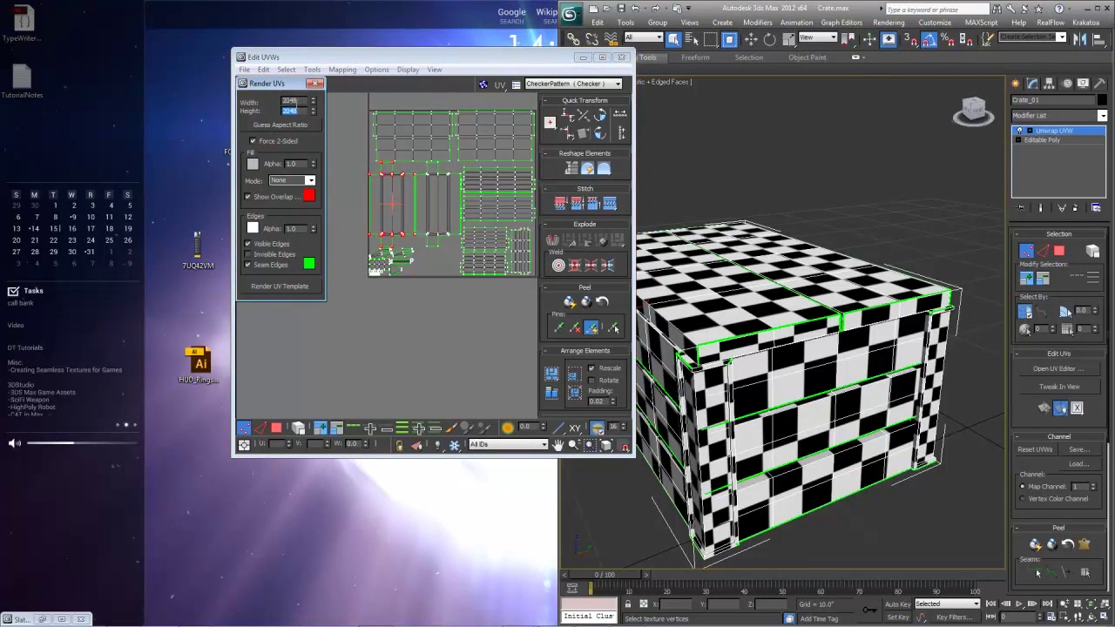
{"action": "left_click", "coordinate": [269, 307]}
{"action": "left_click", "coordinate": [279, 287]}
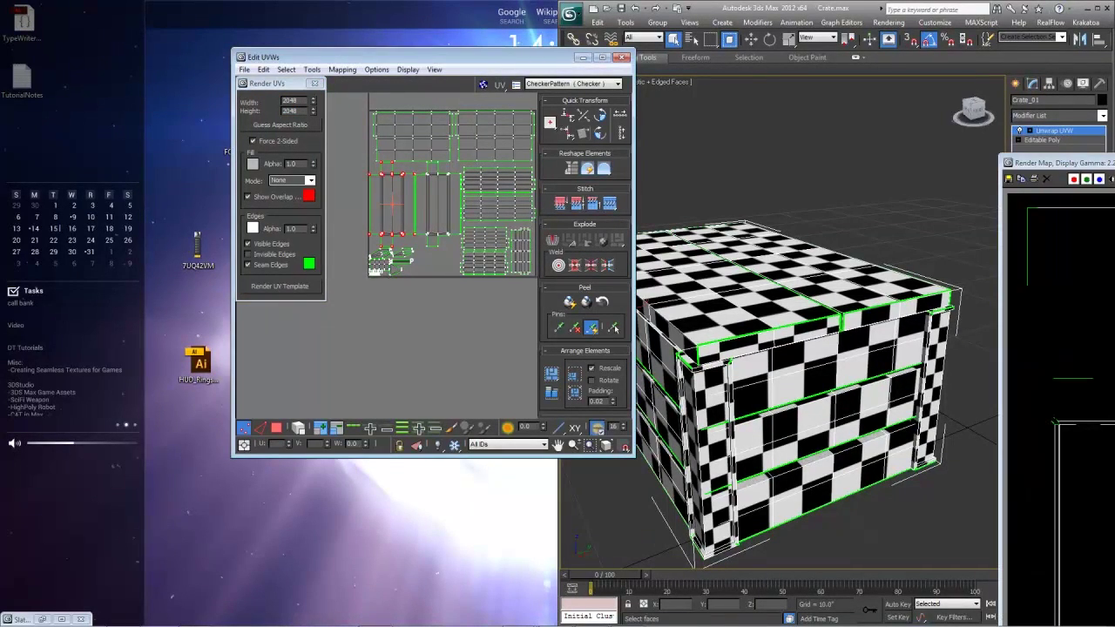
- Save the rendered template over the existing Crate.png in the TexturingPipeline folder as RGB 24 bit without alpha, and close the UV editor
{"action": "left_click", "coordinate": [1014, 182]}
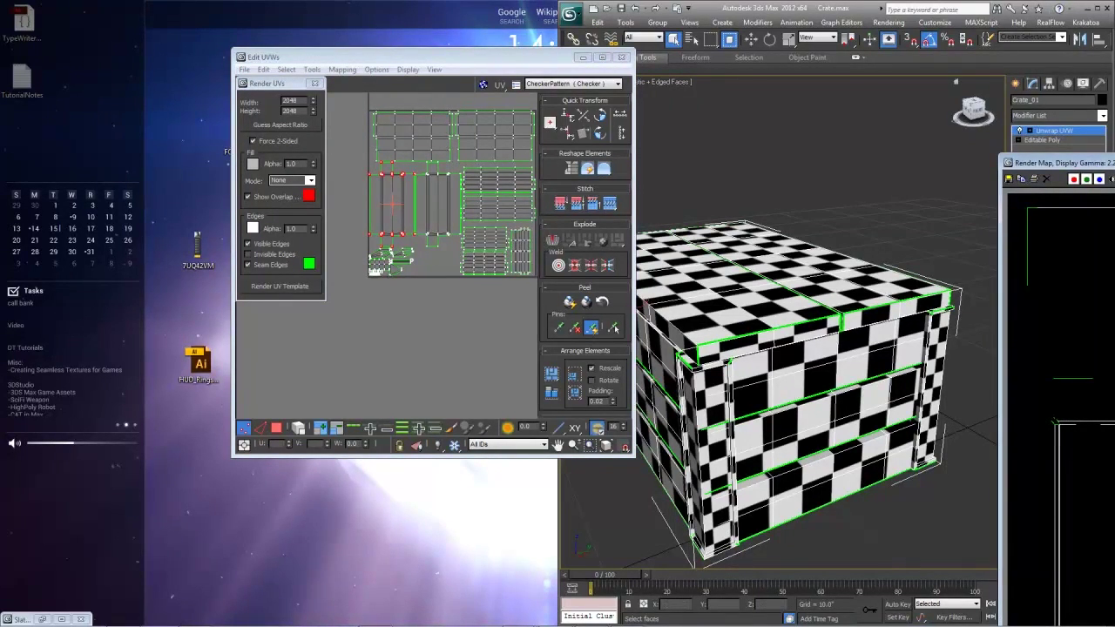
{"action": "left_click_drag", "start_coordinate": [1045, 163], "coordinate": [508, 13]}
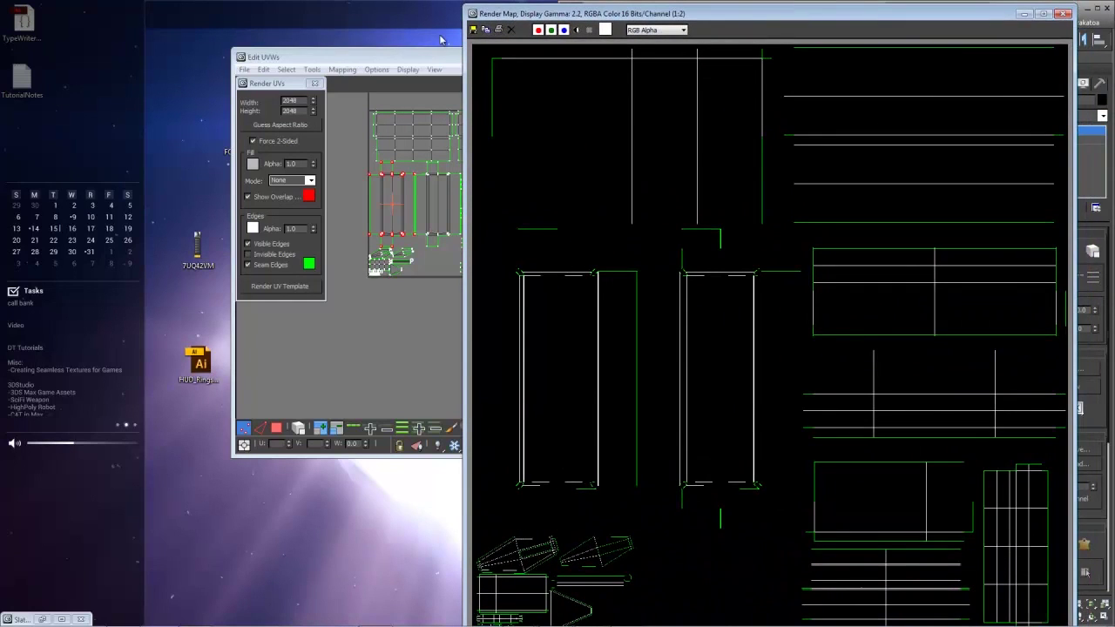
{"action": "left_click", "coordinate": [473, 30]}
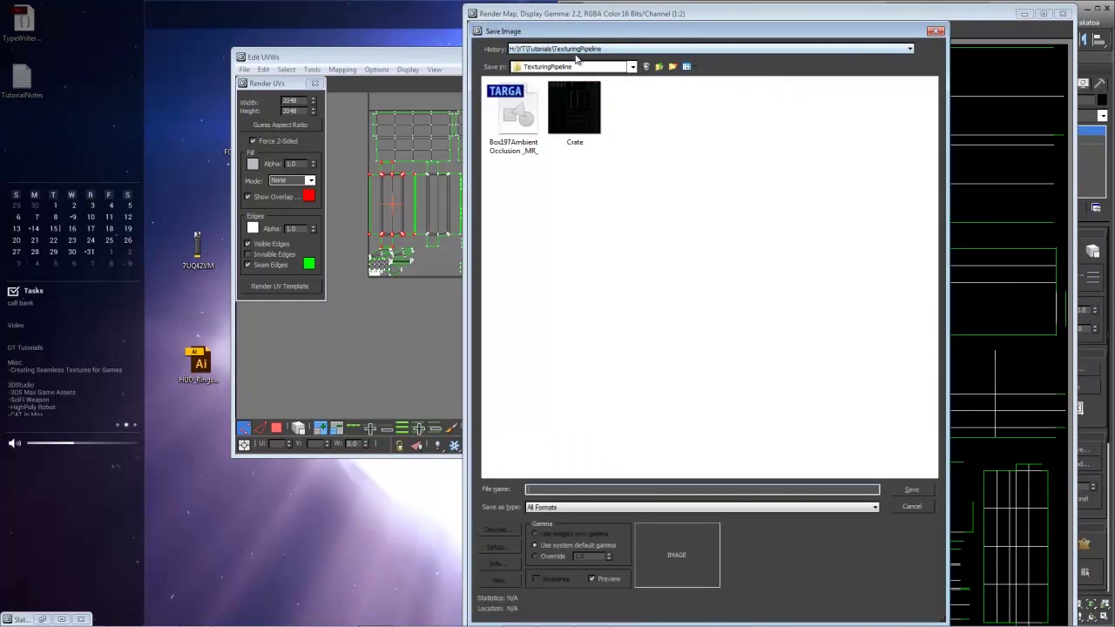
{"action": "left_click", "coordinate": [573, 96]}
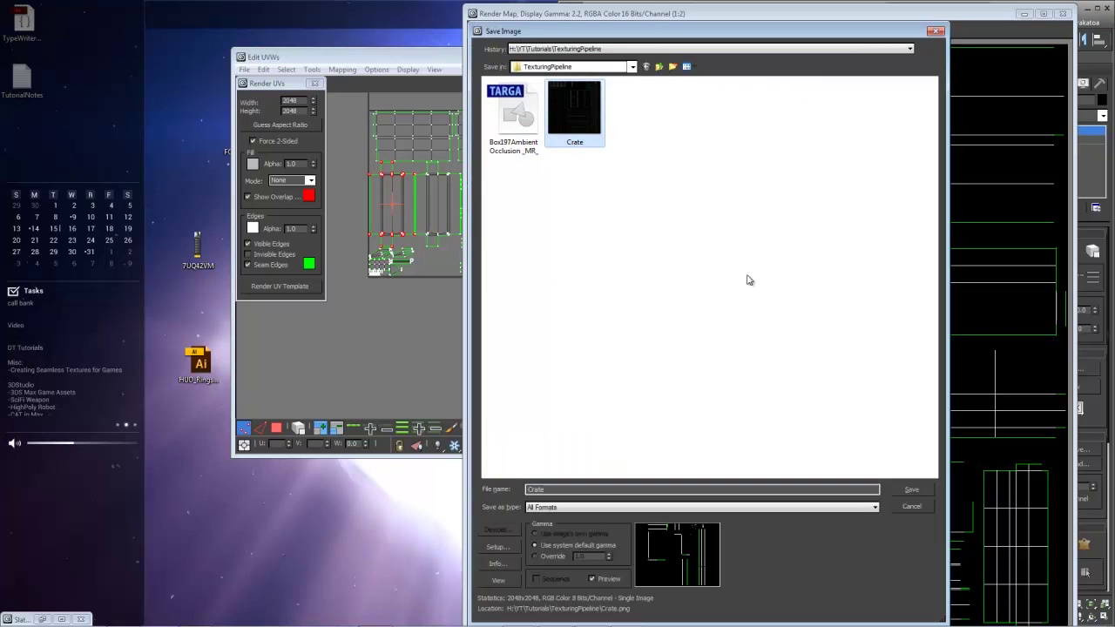
{"action": "left_click", "coordinate": [911, 489]}
{"action": "left_click", "coordinate": [610, 360]}
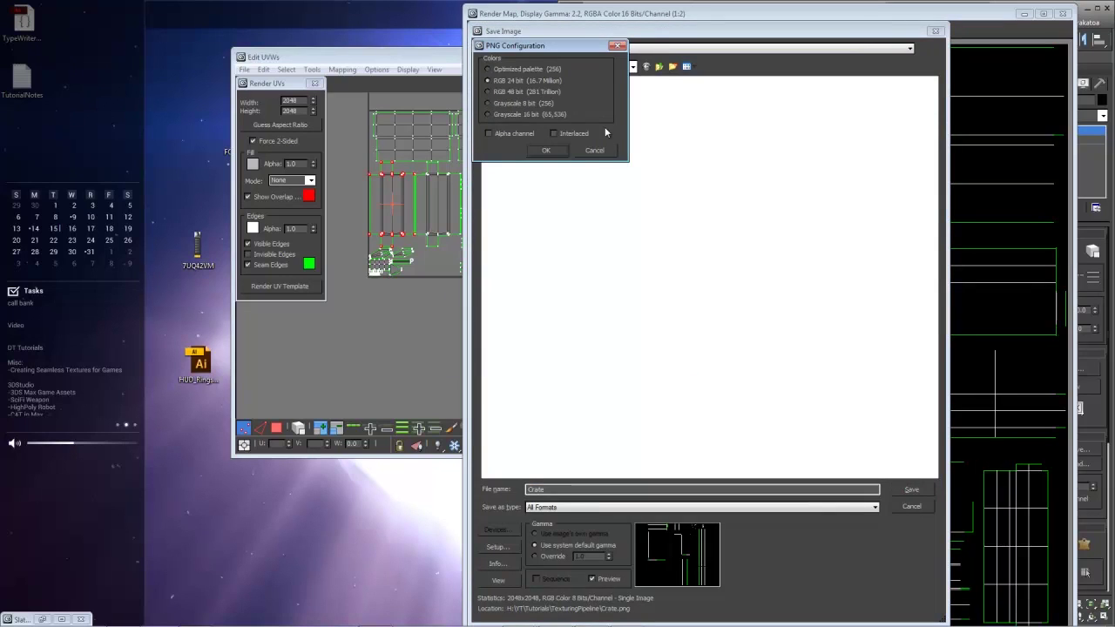
{"action": "left_click", "coordinate": [546, 150]}
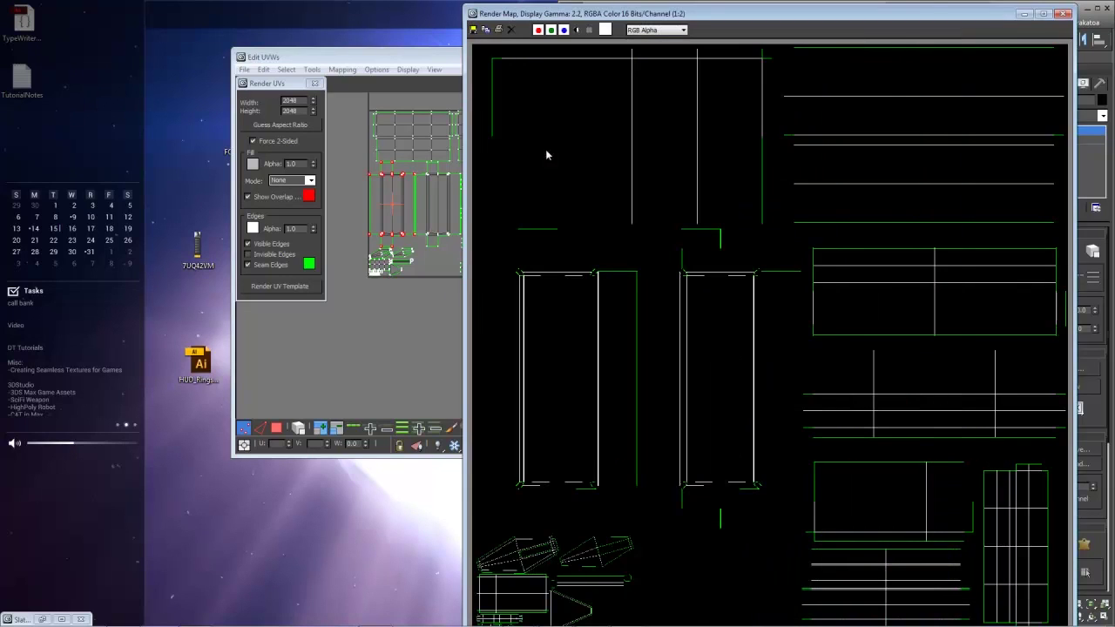
{"action": "left_click", "coordinate": [1063, 14]}
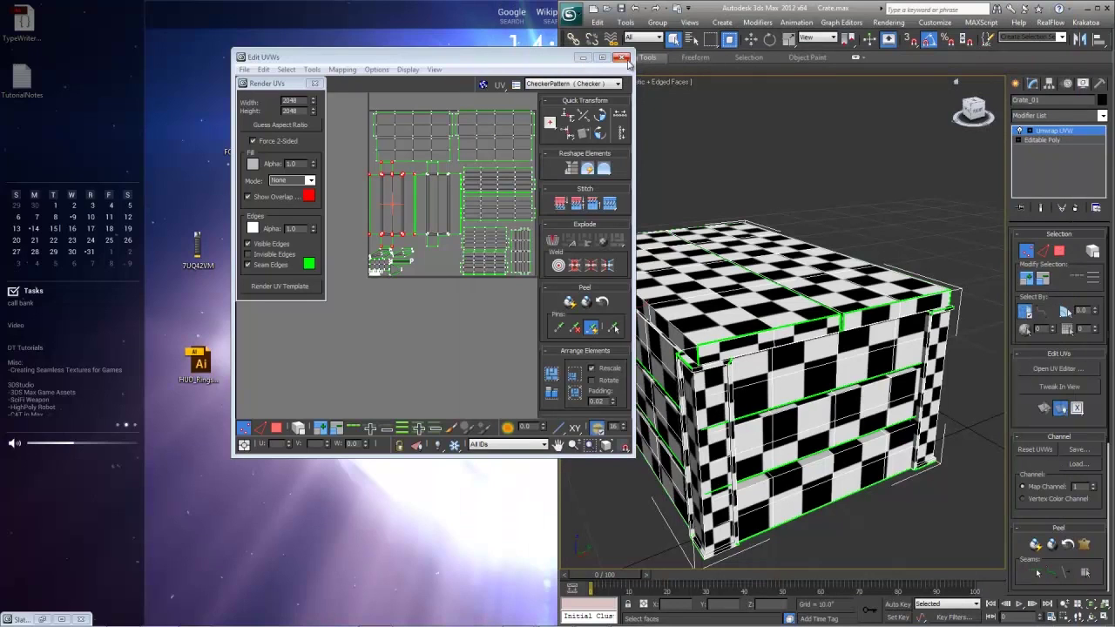
{"action": "left_click", "coordinate": [621, 58]}
{"action": "middle_click_drag", "start_coordinate": [811, 347], "coordinate": [814, 328], "text": "alt"}
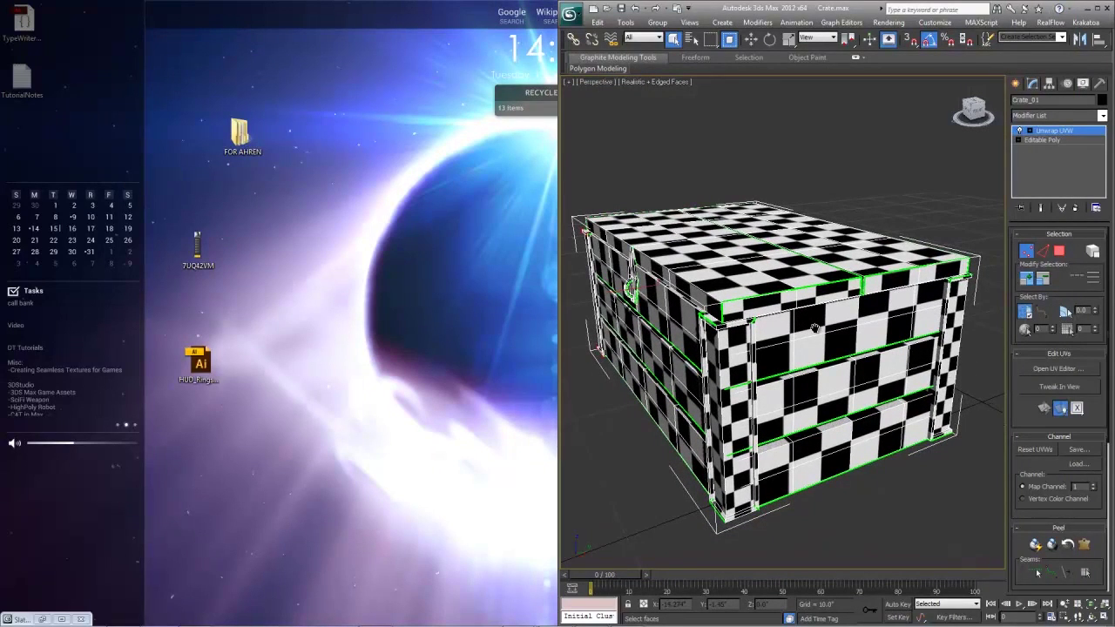
- Start exporting the scene and choose gw::OBJ-Exporter (*.OBJ) as the file type
{"action": "left_click", "coordinate": [570, 14]}
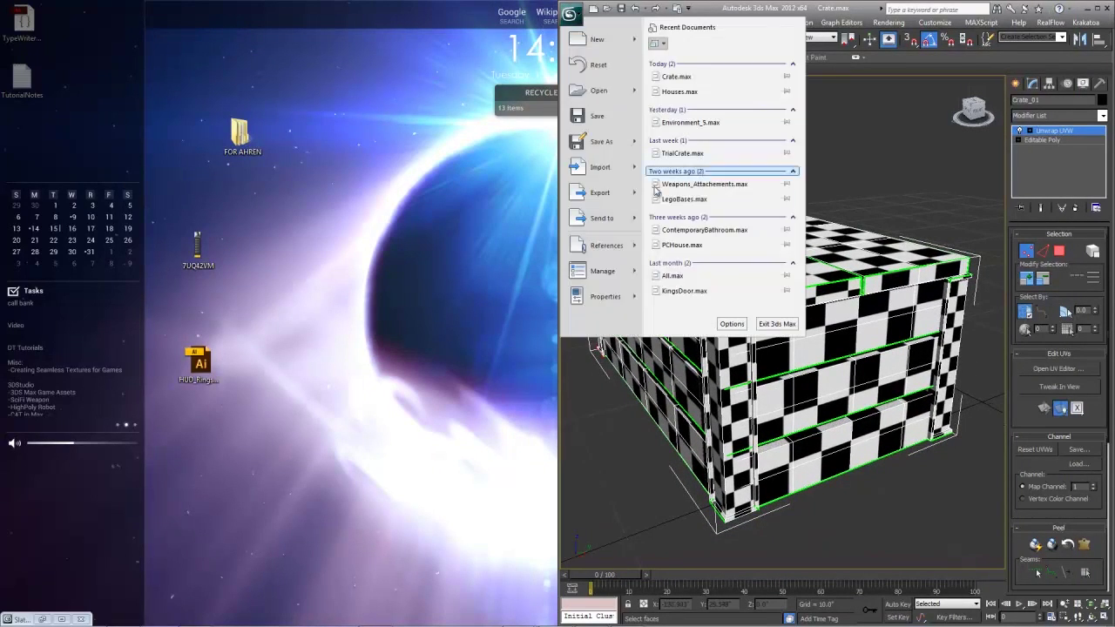
{"action": "mouse_move", "coordinate": [647, 199]}
{"action": "left_click", "coordinate": [683, 110]}
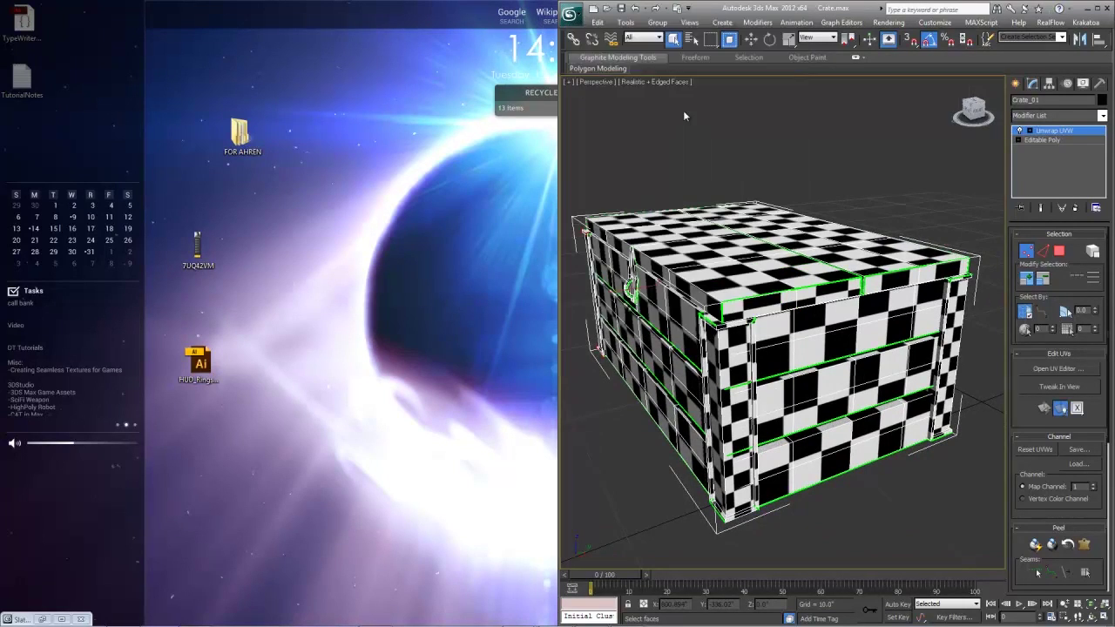
{"action": "left_click", "coordinate": [704, 591]}
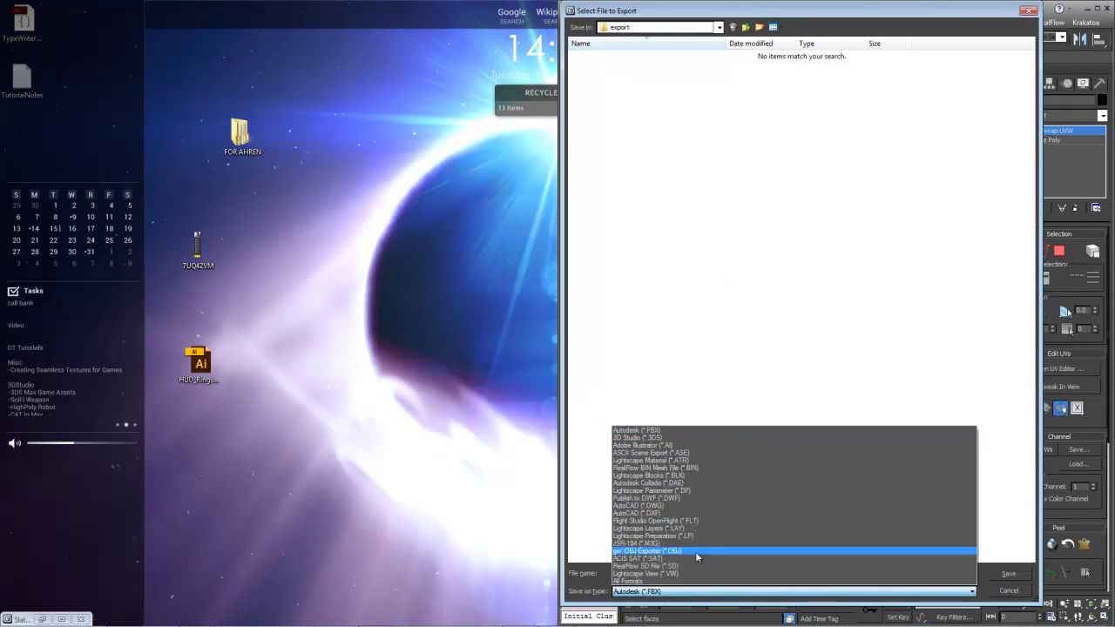
{"action": "left_click", "coordinate": [694, 549]}
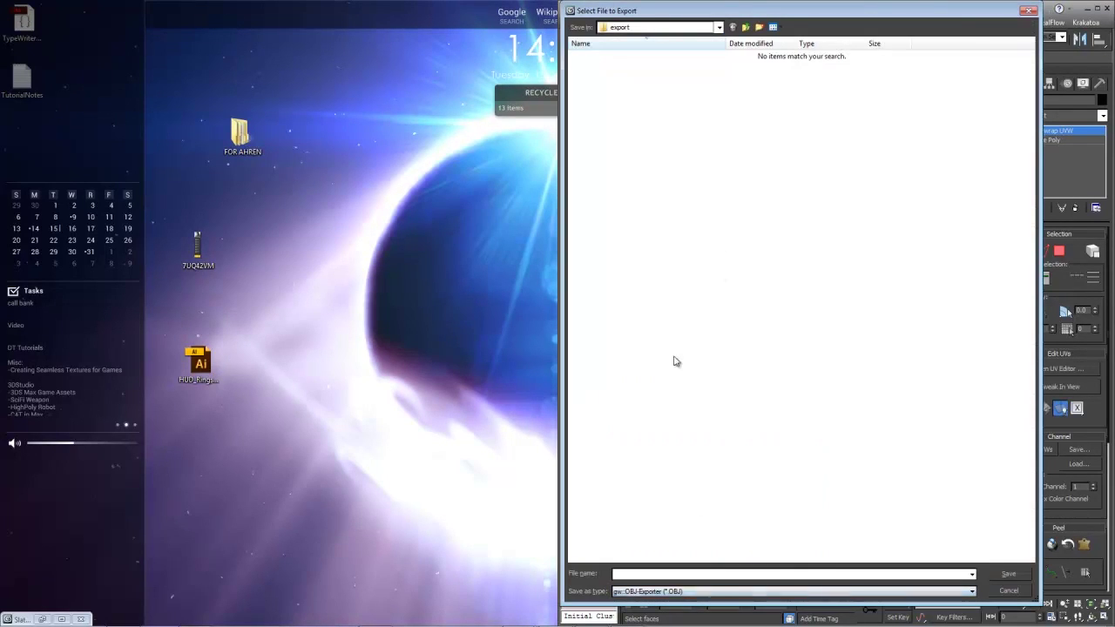
- Set the export location to the YT\Tutorials\TexturingPipeline folder on the H: drive
{"action": "left_click", "coordinate": [656, 28]}
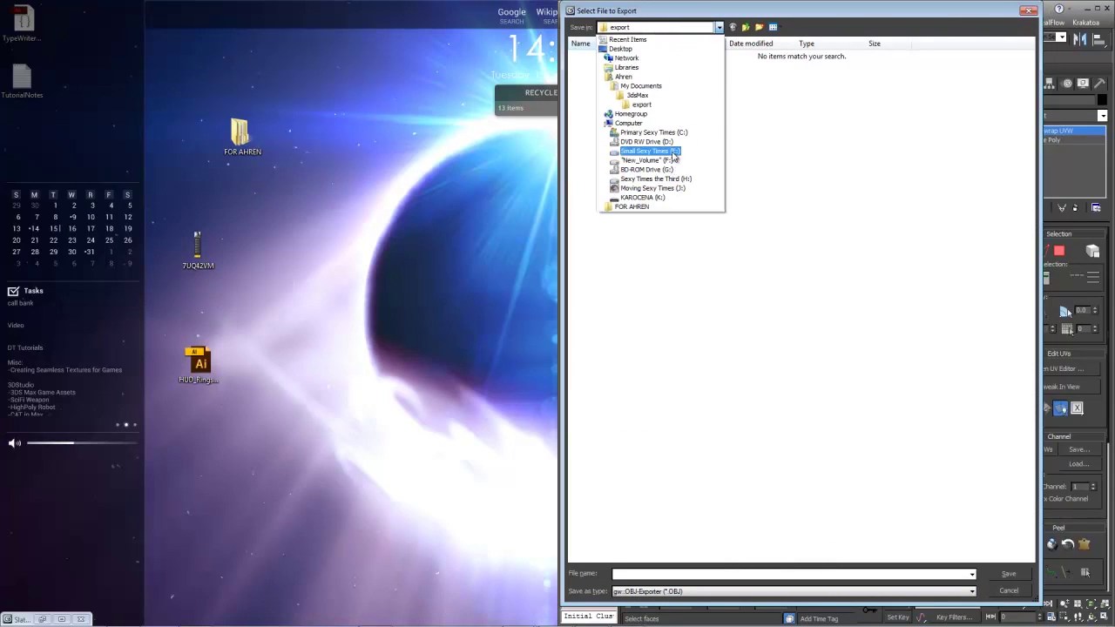
{"action": "left_click", "coordinate": [673, 153]}
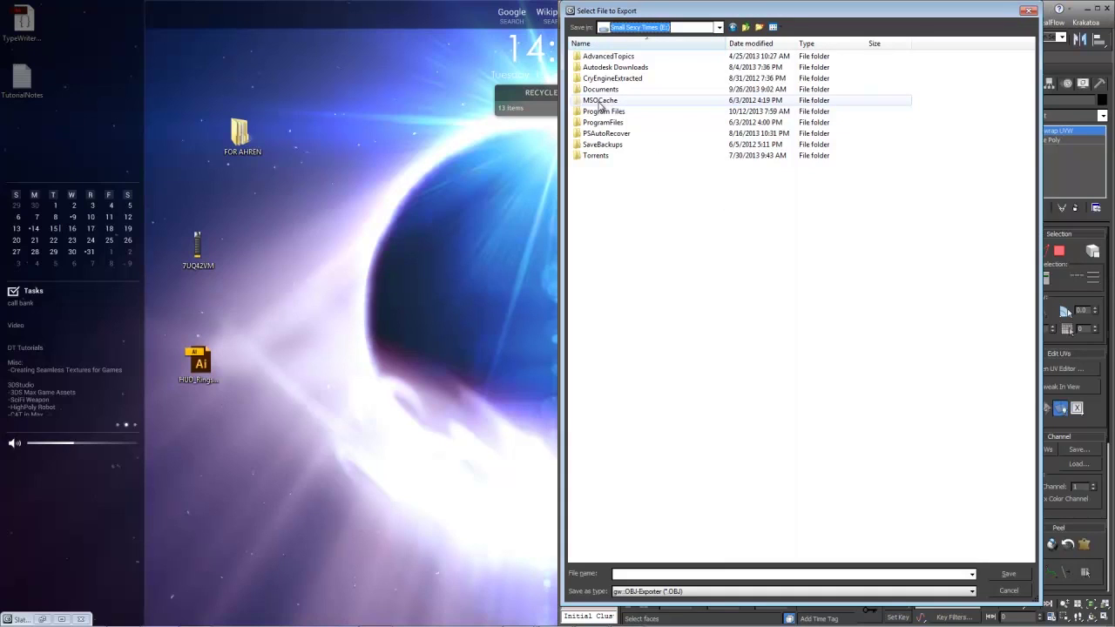
{"action": "left_click", "coordinate": [710, 31]}
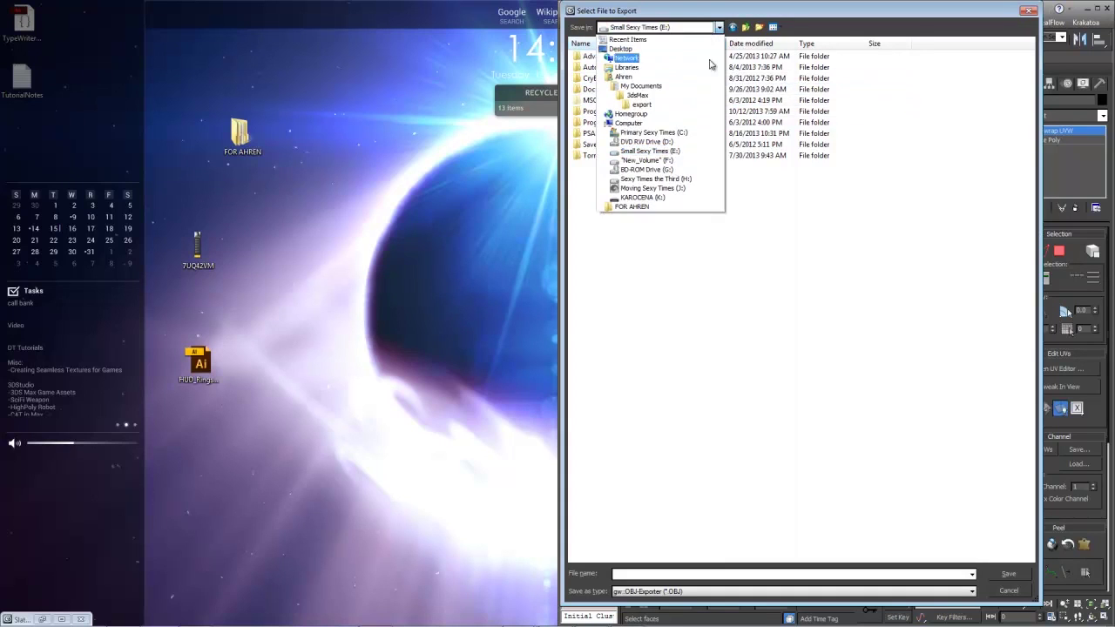
{"action": "left_click", "coordinate": [684, 178]}
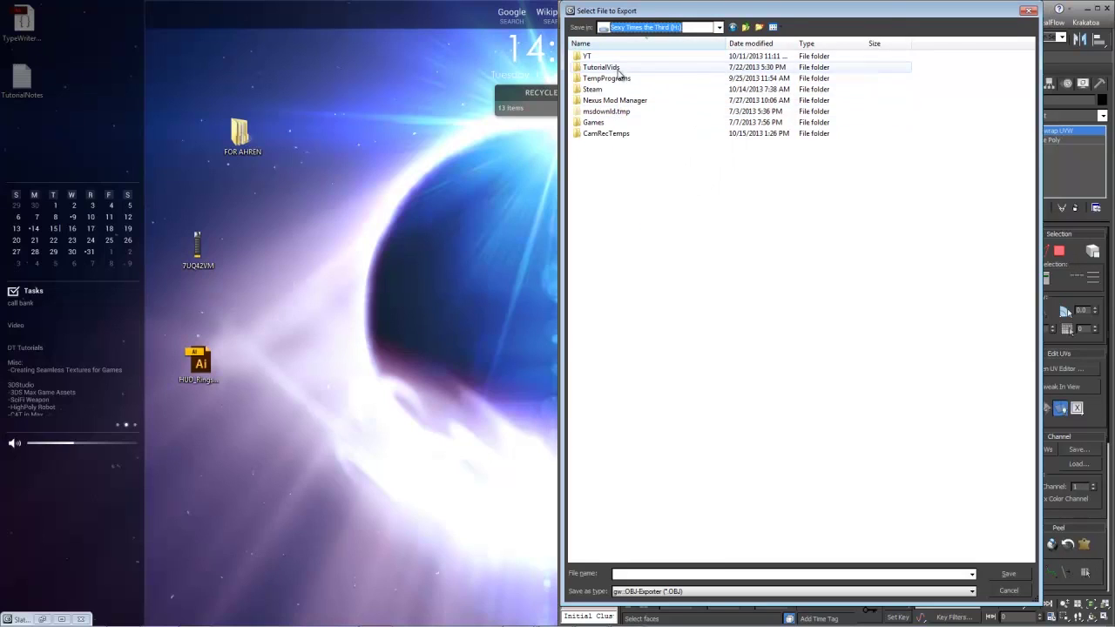
{"action": "double_click", "coordinate": [623, 68]}
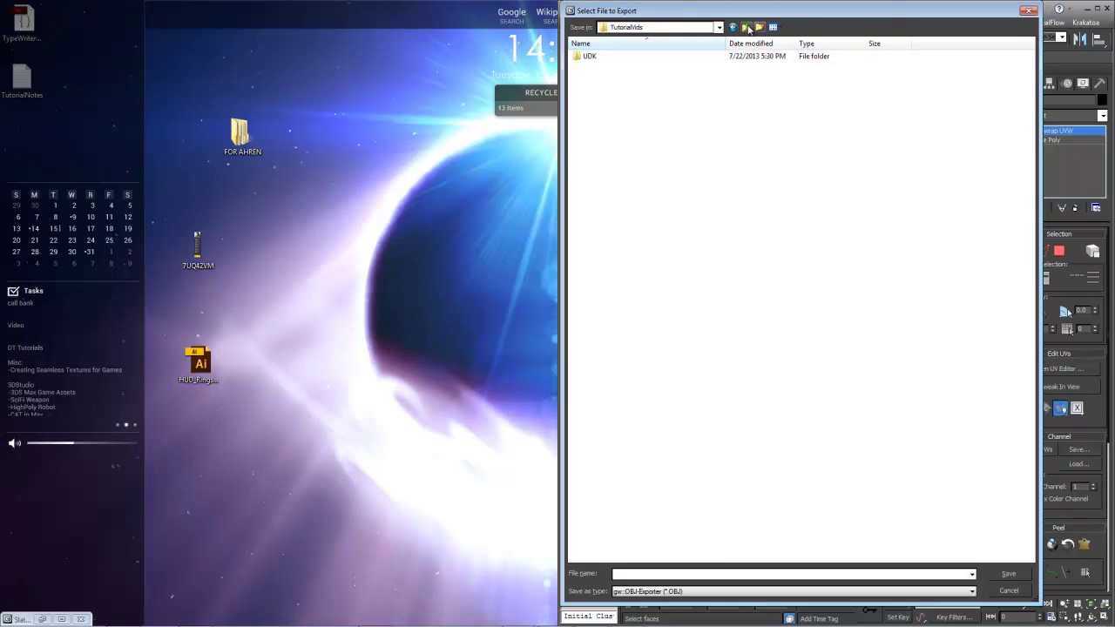
{"action": "left_click", "coordinate": [746, 27]}
{"action": "double_click", "coordinate": [625, 59]}
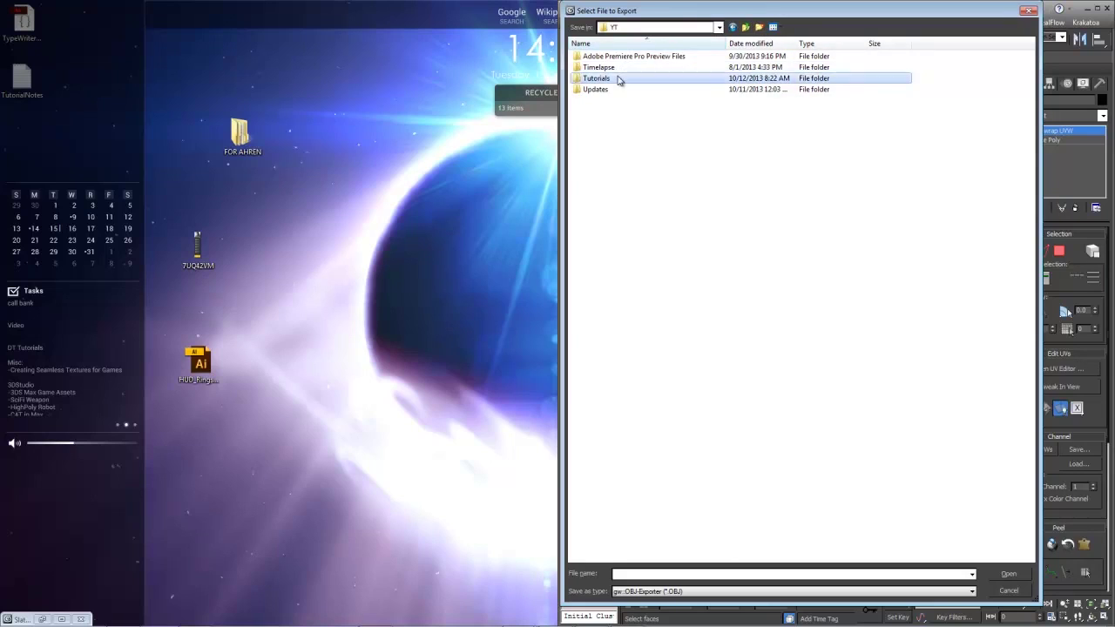
{"action": "double_click", "coordinate": [622, 78]}
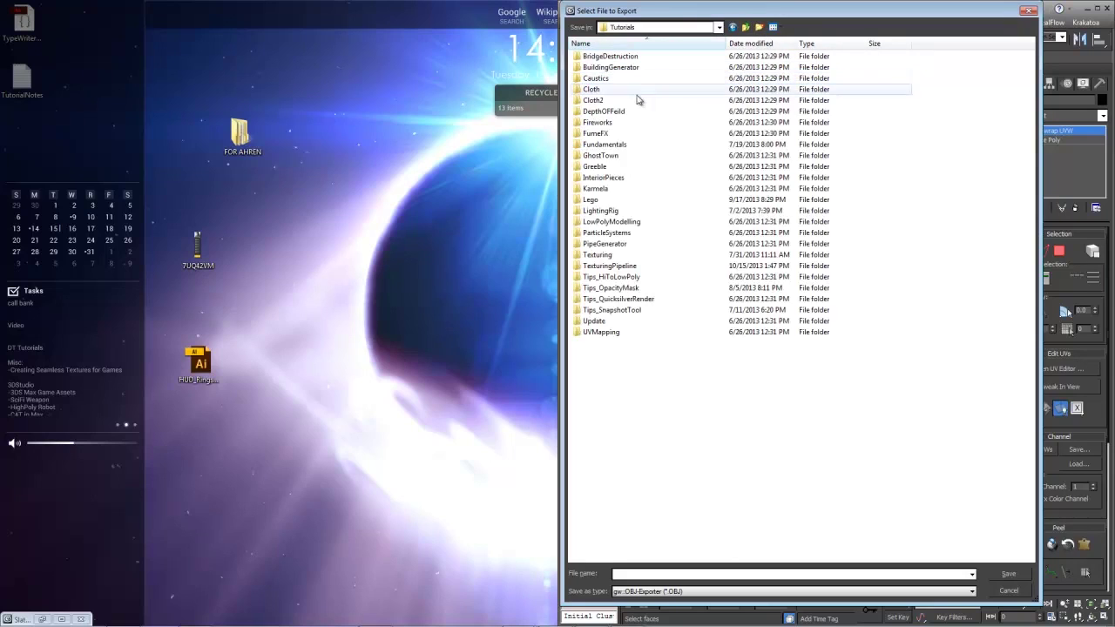
{"action": "double_click", "coordinate": [610, 265]}
- Export the crate over the existing Crate.obj, run the OBJ export and close its statistics window
{"action": "left_click", "coordinate": [600, 71]}
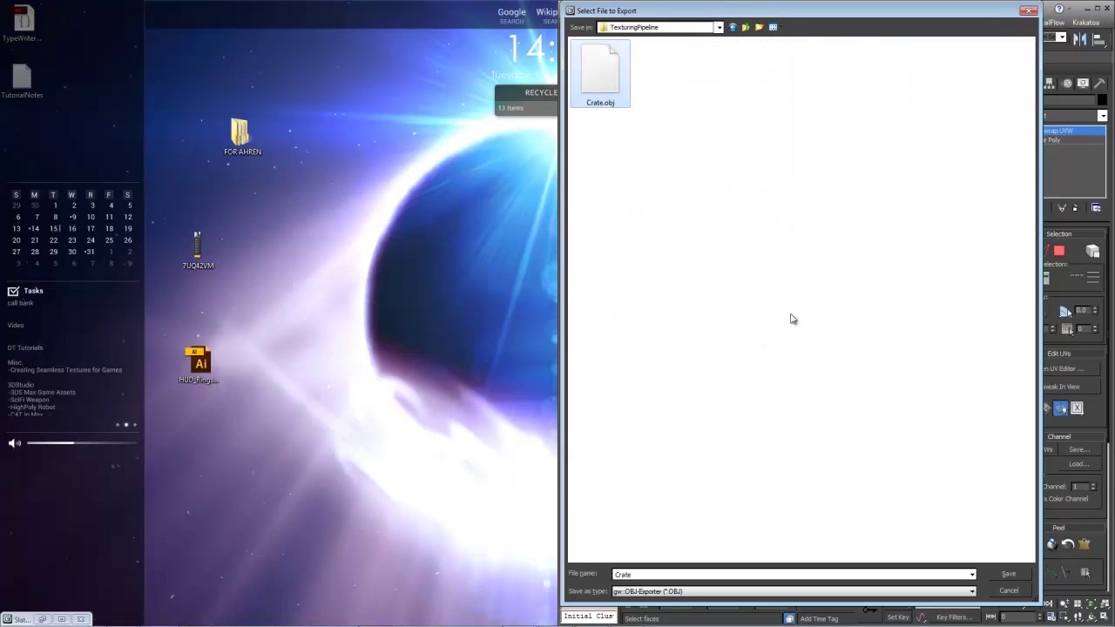
{"action": "left_click", "coordinate": [1008, 572]}
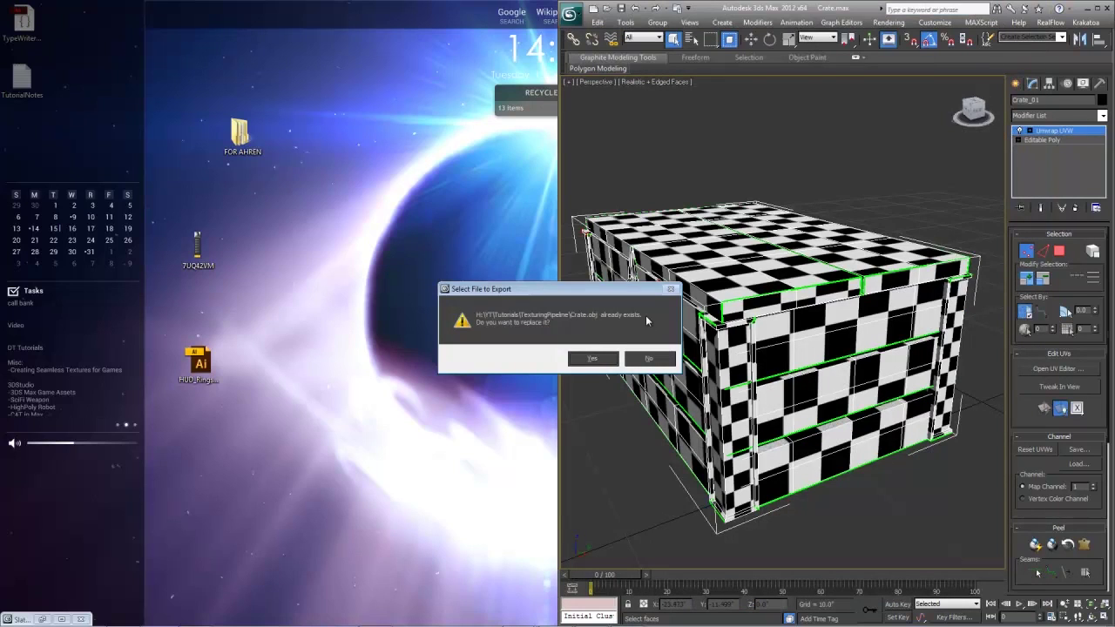
{"action": "left_click", "coordinate": [594, 358]}
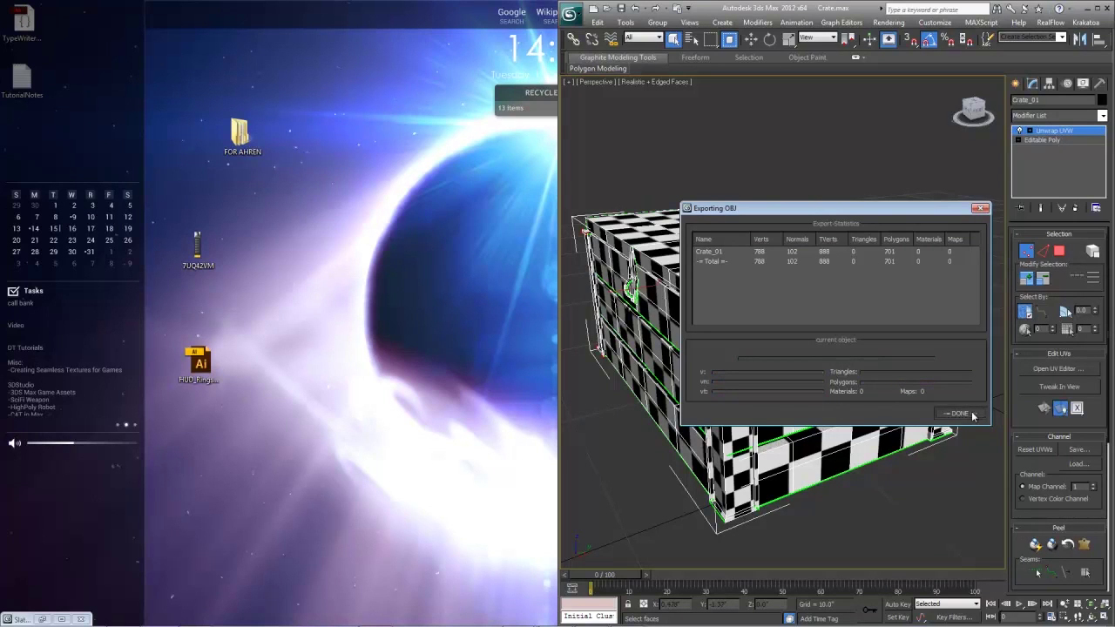
{"action": "left_click", "coordinate": [972, 415]}
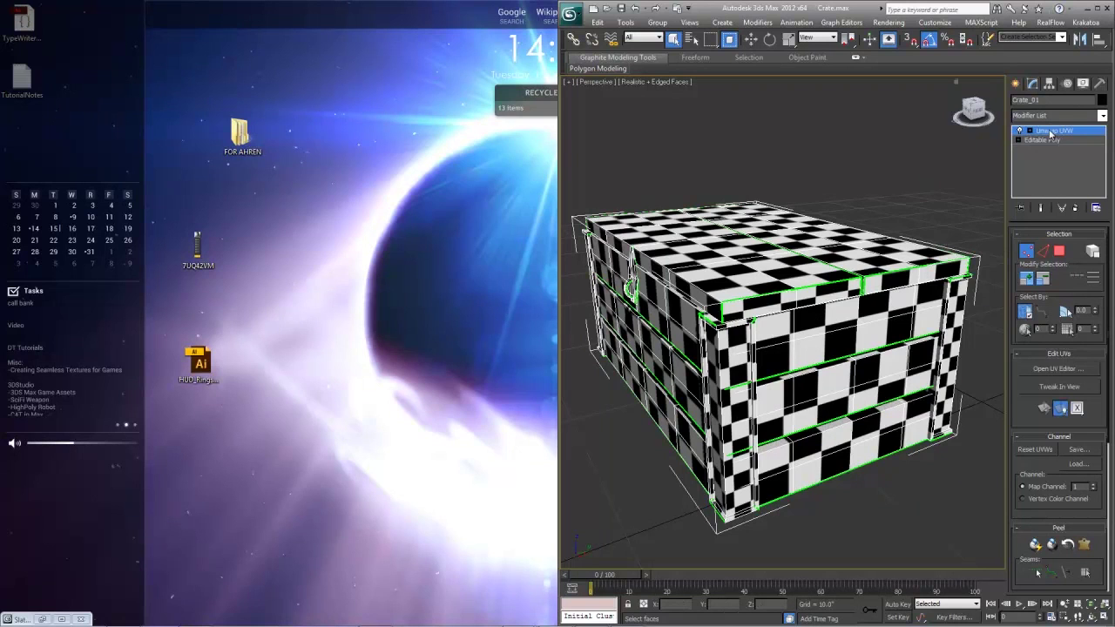
- Turn off edged faces in the perspective viewport and reselect the crate to inspect its checker-mapped surfaces
{"action": "left_click", "coordinate": [919, 165]}
{"action": "key", "text": "F4"}
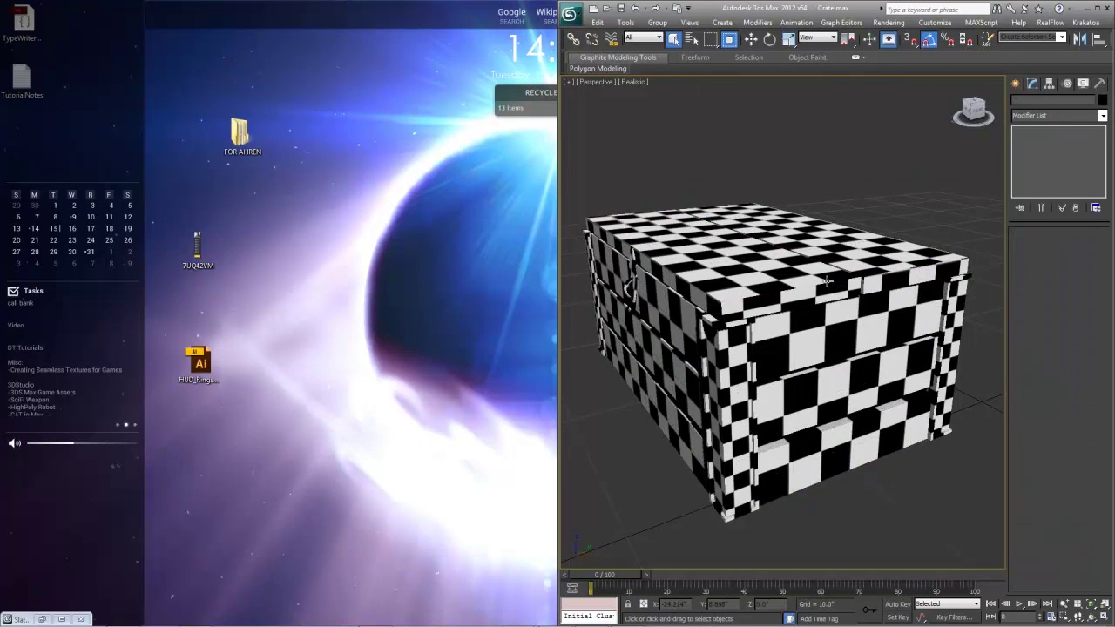
{"action": "middle_click_drag", "start_coordinate": [756, 316], "coordinate": [826, 361], "text": "alt"}
{"action": "key", "text": "z"}
{"action": "left_click", "coordinate": [852, 316]}
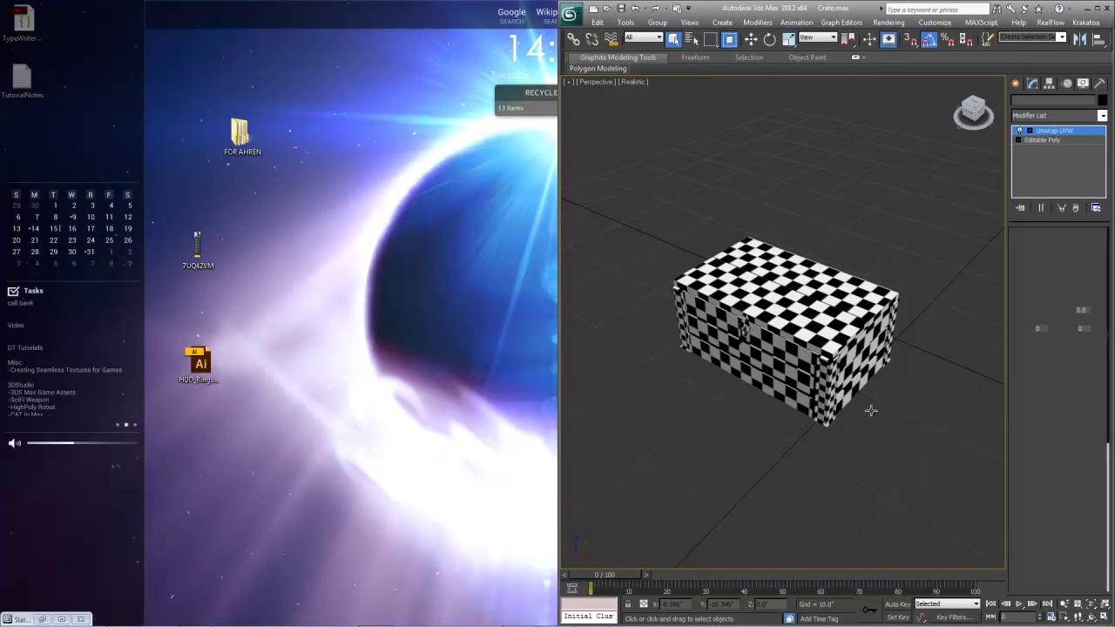
{"action": "mouse_move", "coordinate": [871, 410]}
{"action": "middle_mouse_down", "text": "alt"}
{"action": "mouse_move", "coordinate": [829, 451]}
{"action": "mouse_move", "coordinate": [694, 429]}
{"action": "mouse_move", "coordinate": [803, 423]}
{"action": "mouse_move", "coordinate": [865, 376]}
{"action": "mouse_move", "coordinate": [851, 428]}
{"action": "mouse_move", "coordinate": [871, 453]}
{"action": "mouse_move", "coordinate": [895, 428]}
{"action": "mouse_move", "coordinate": [881, 427]}
{"action": "middle_mouse_up", "text": "alt"}
{"action": "scroll", "coordinate": [694, 426], "scroll_direction": "up", "scroll_amount": 4}
{"action": "scroll", "coordinate": [881, 427], "scroll_direction": "up", "scroll_amount": 3}
{"action": "middle_click_drag", "start_coordinate": [833, 284], "coordinate": [792, 309], "text": "alt"}
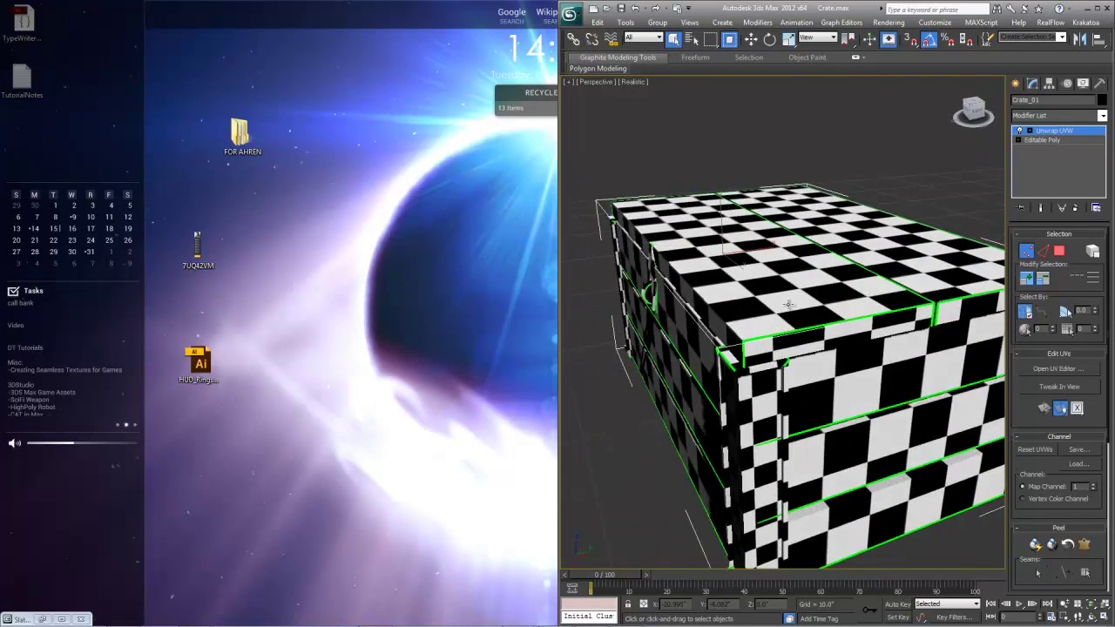
{"action": "scroll", "coordinate": [792, 309], "scroll_direction": "down", "scroll_amount": 3}
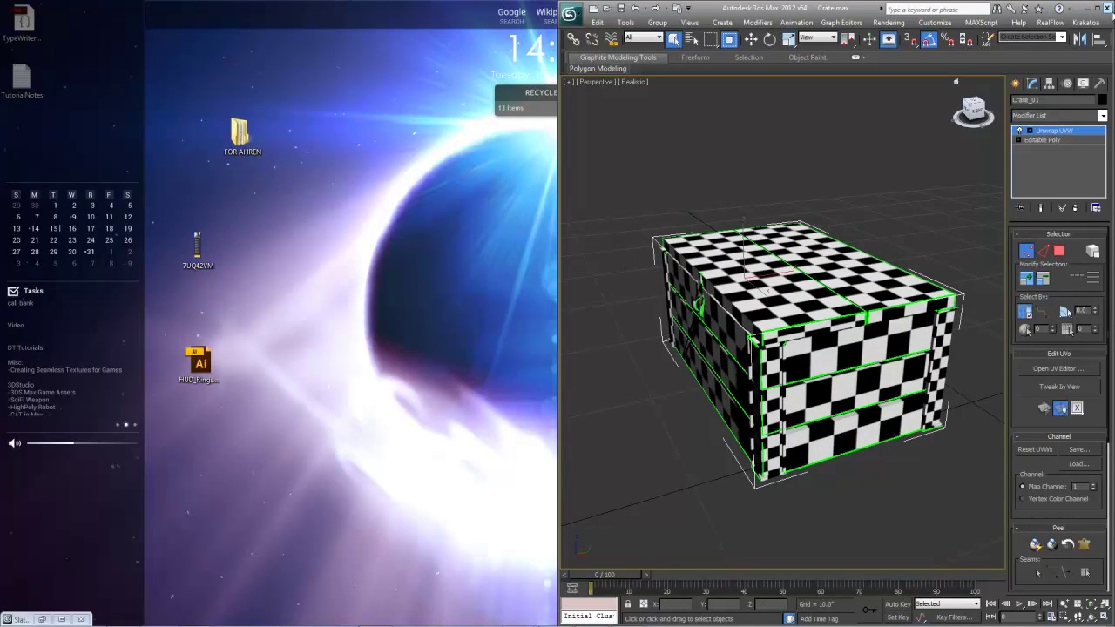